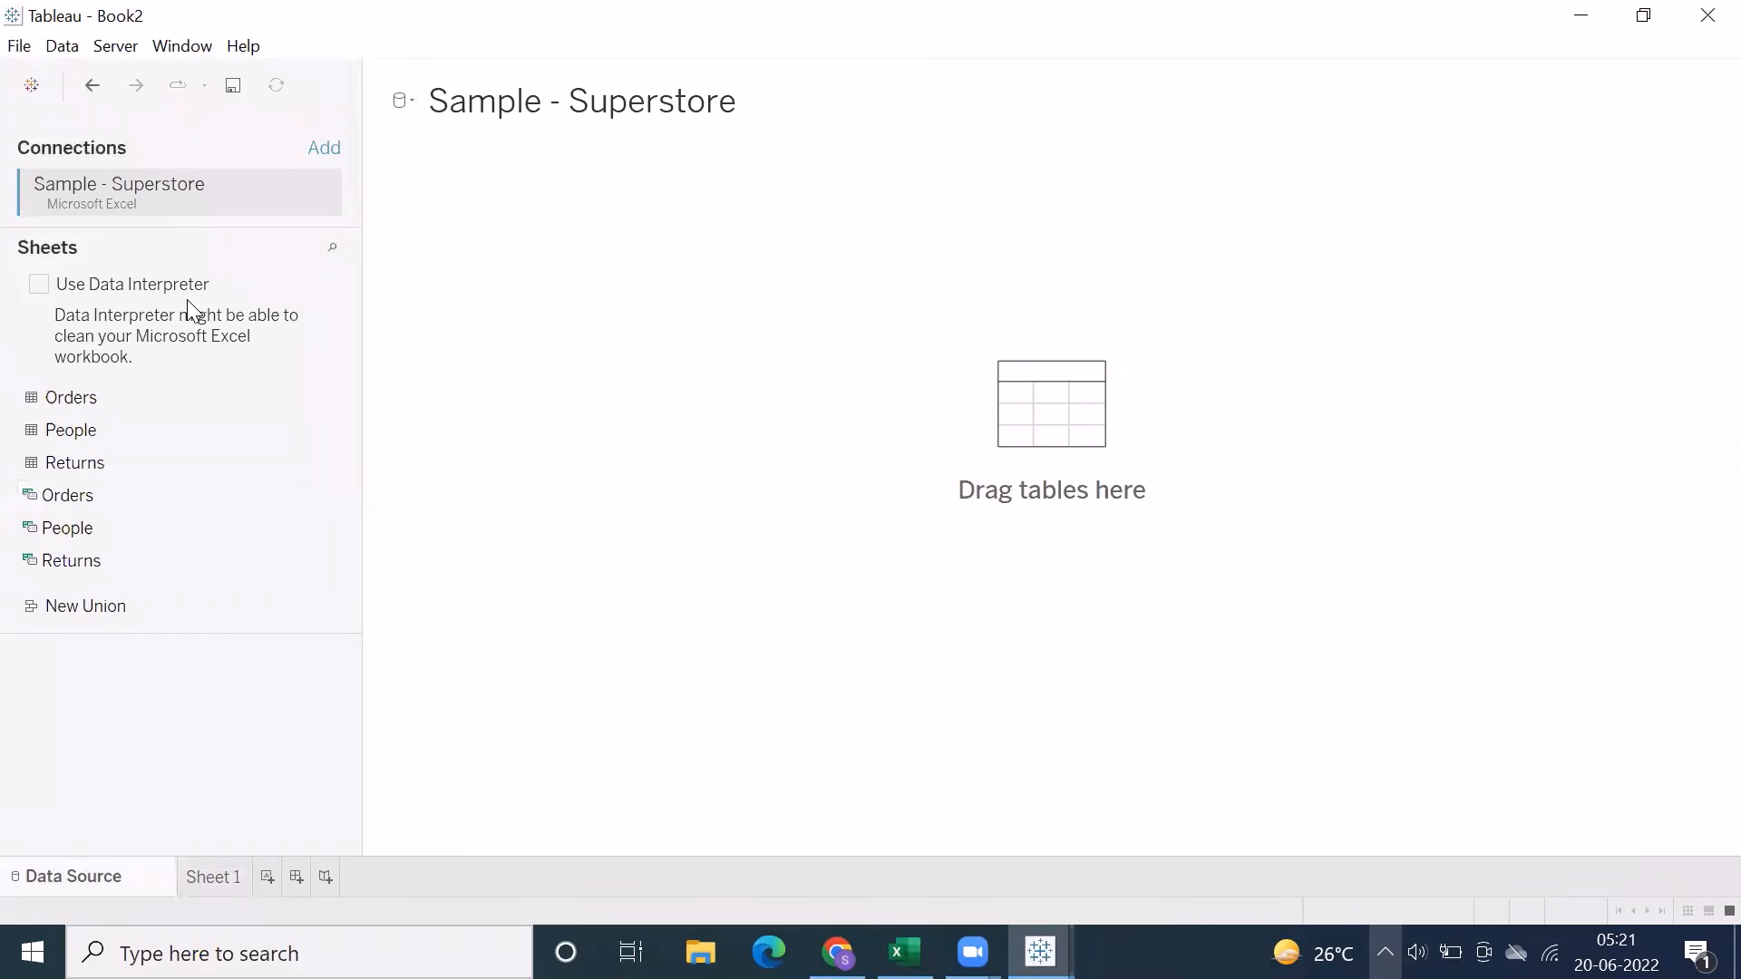
Add the Orders table from the Sample - Superstore connection to the data source
double_click(102, 401)
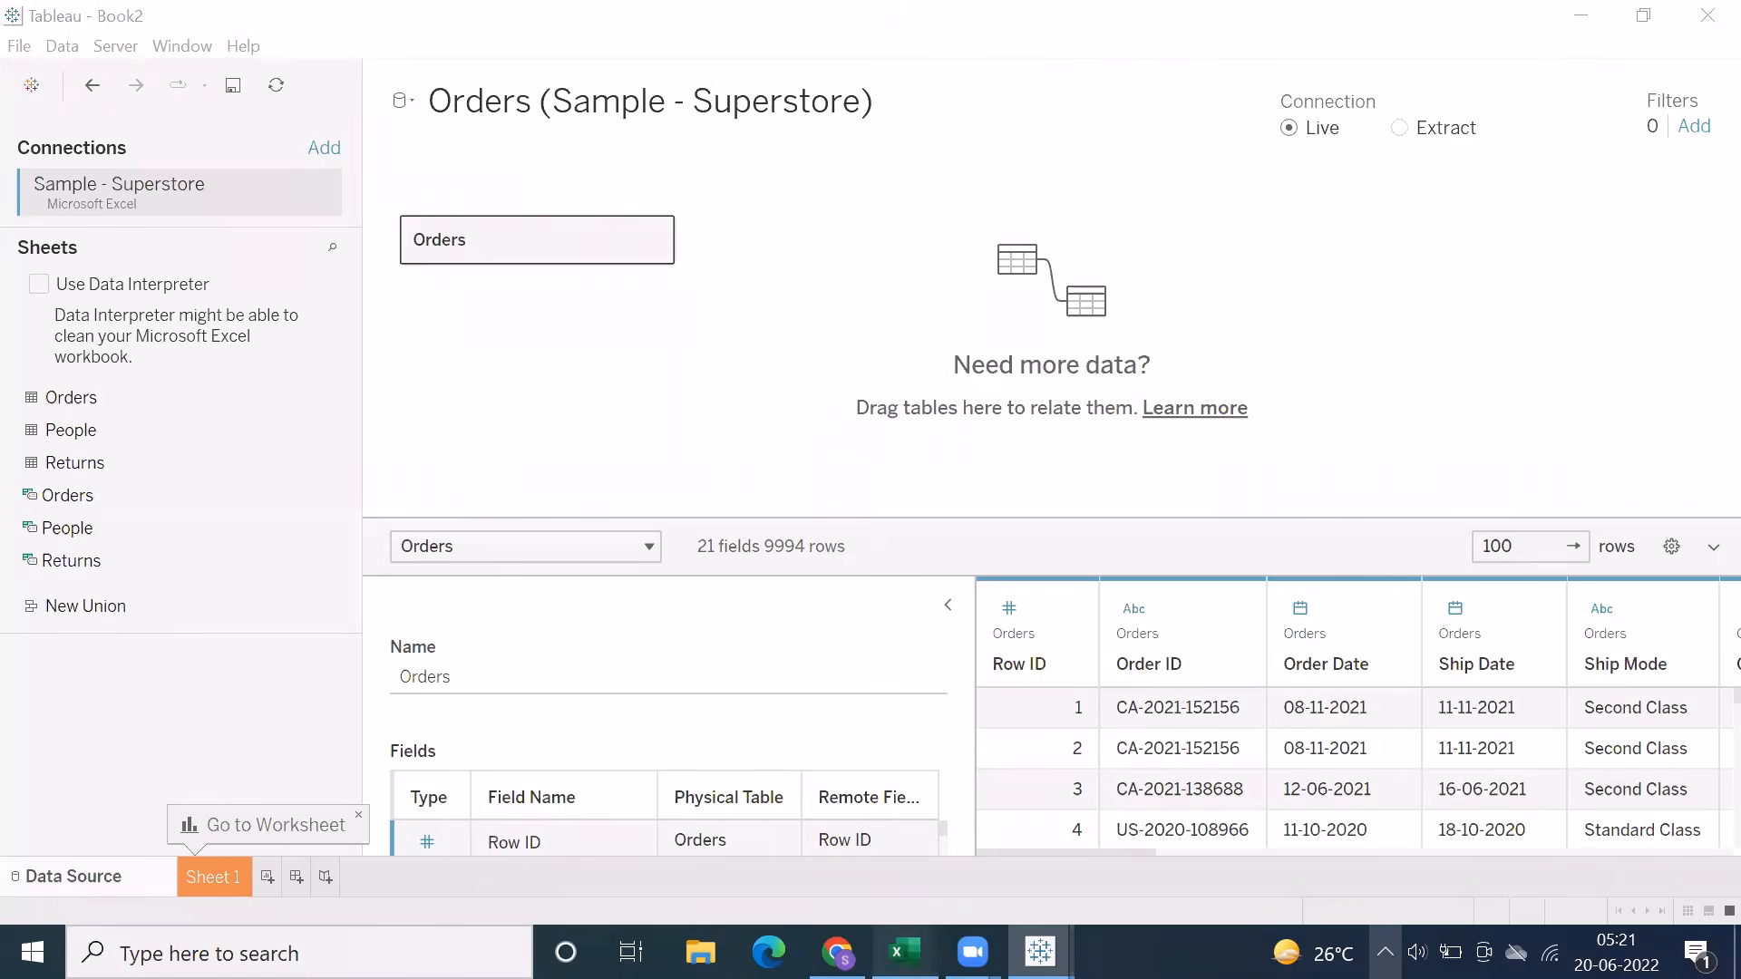
Switch to the Tab new Q2 workbook in Excel and enter the heading Revision in cell B2 of the last, empty sheet
click(904, 952)
click(1428, 880)
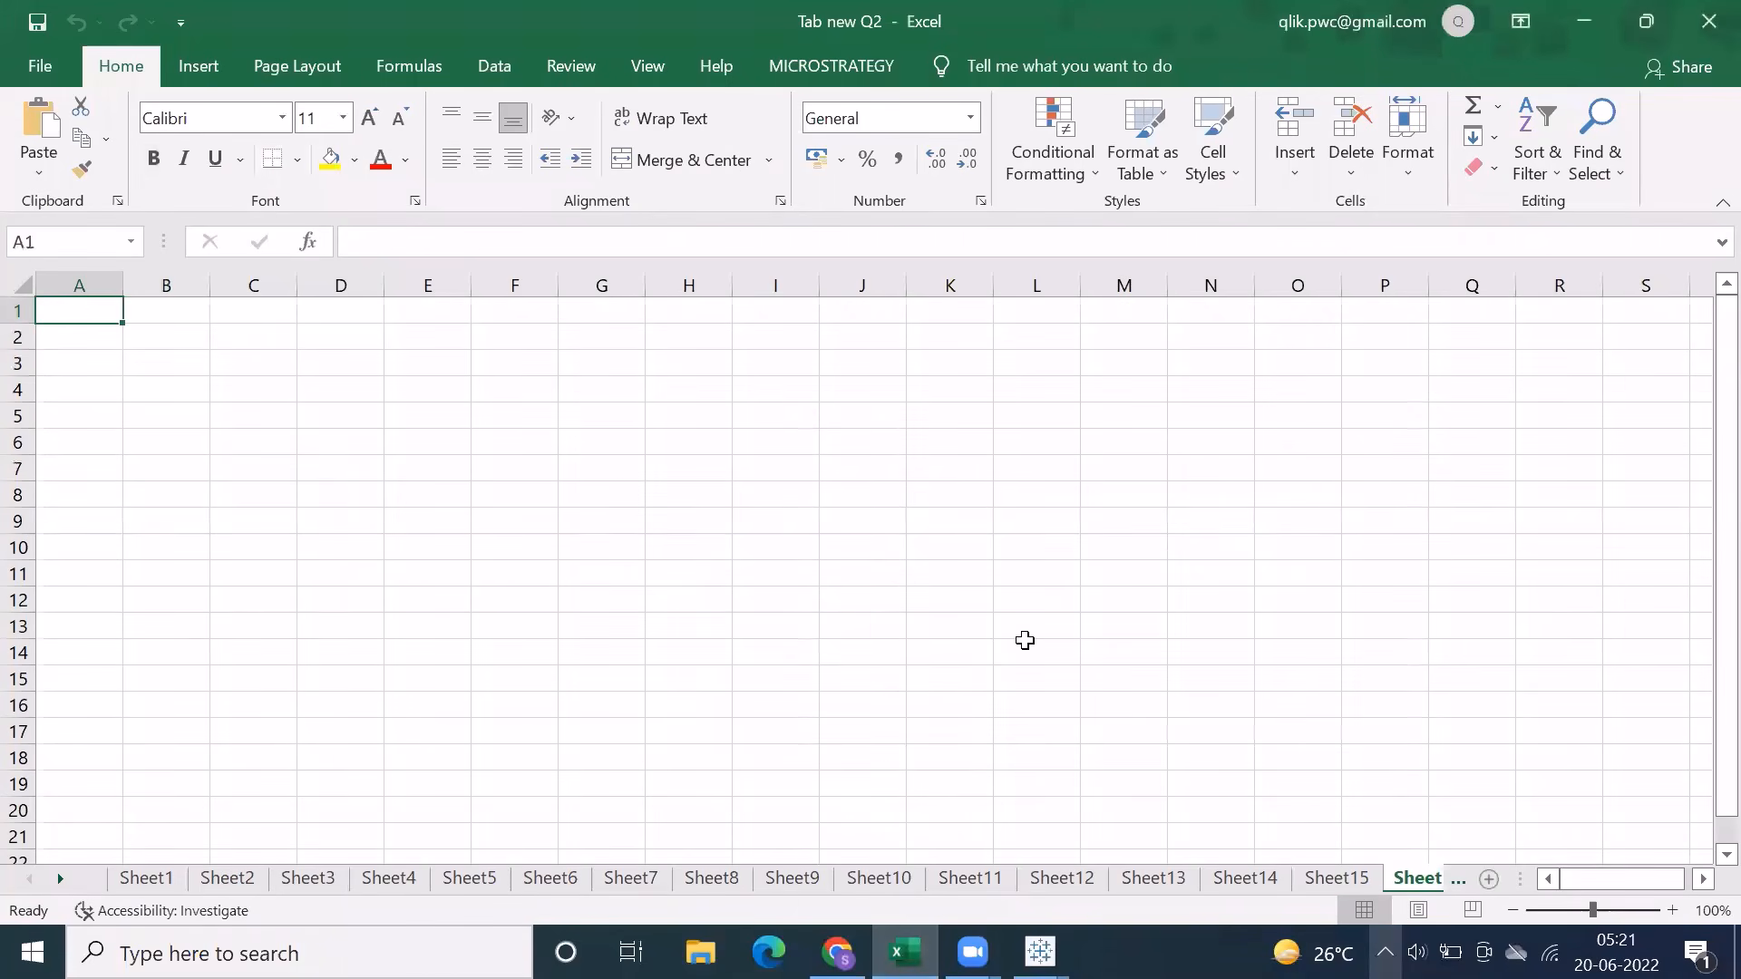
click(156, 344)
text(Revision)
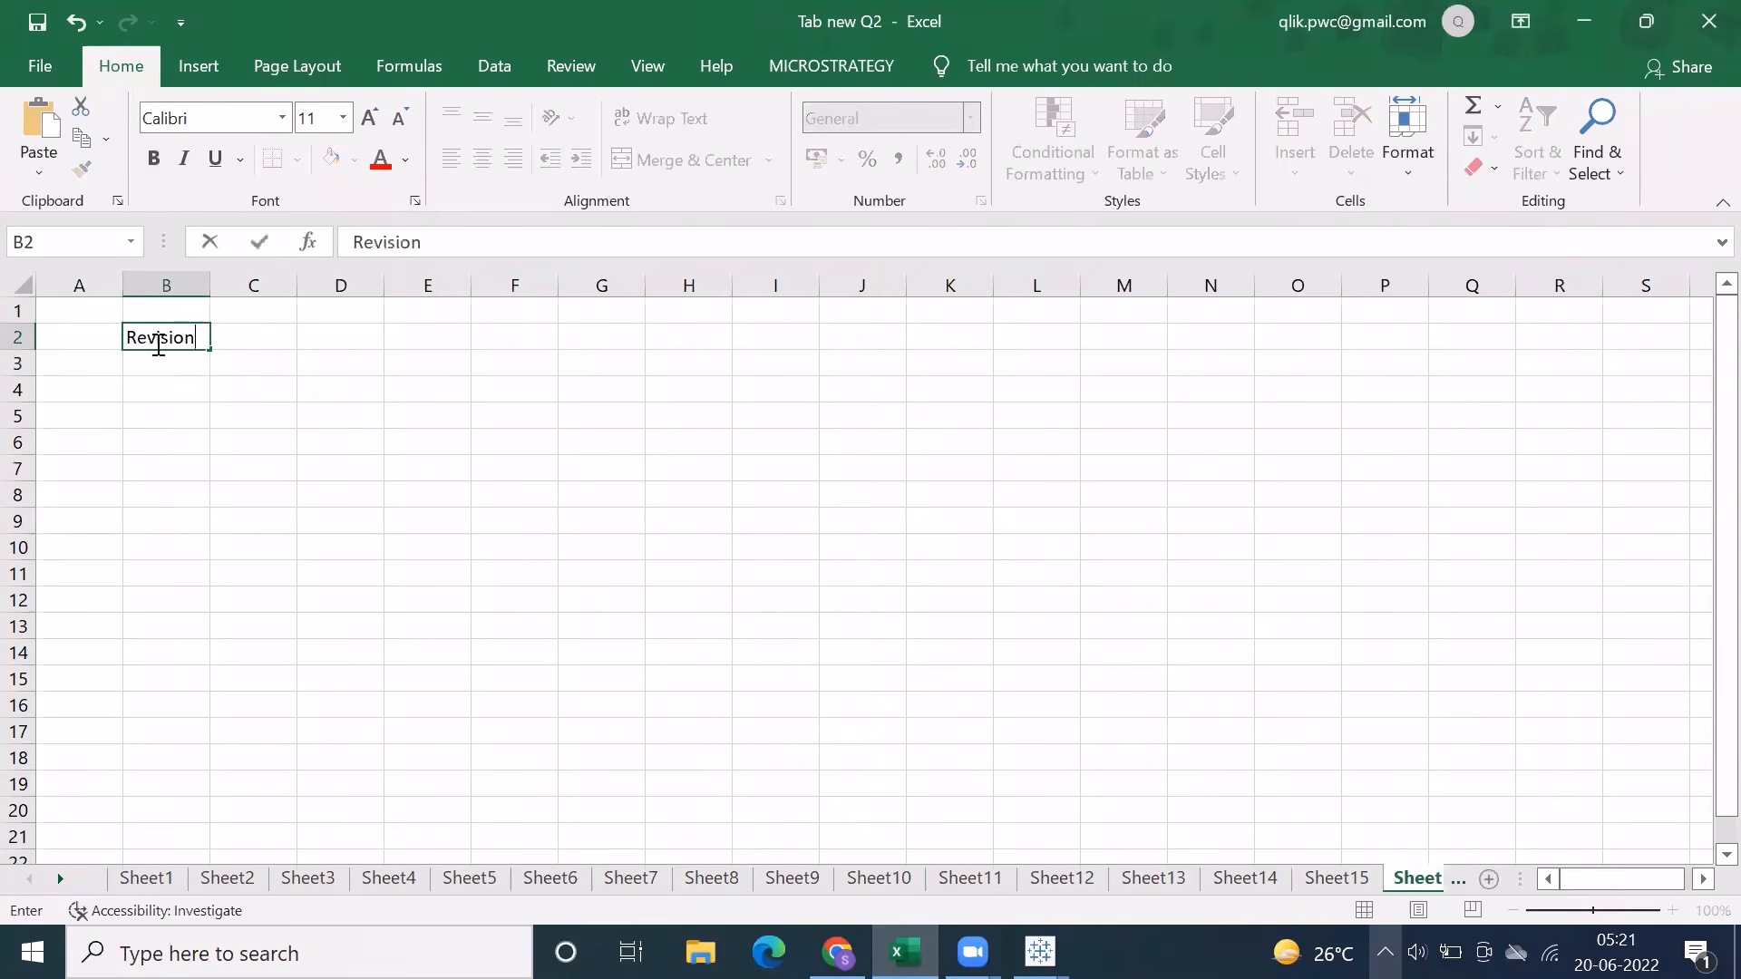
key(Return)
Enter Extensions in cell B4 and make it bold
key(Return)
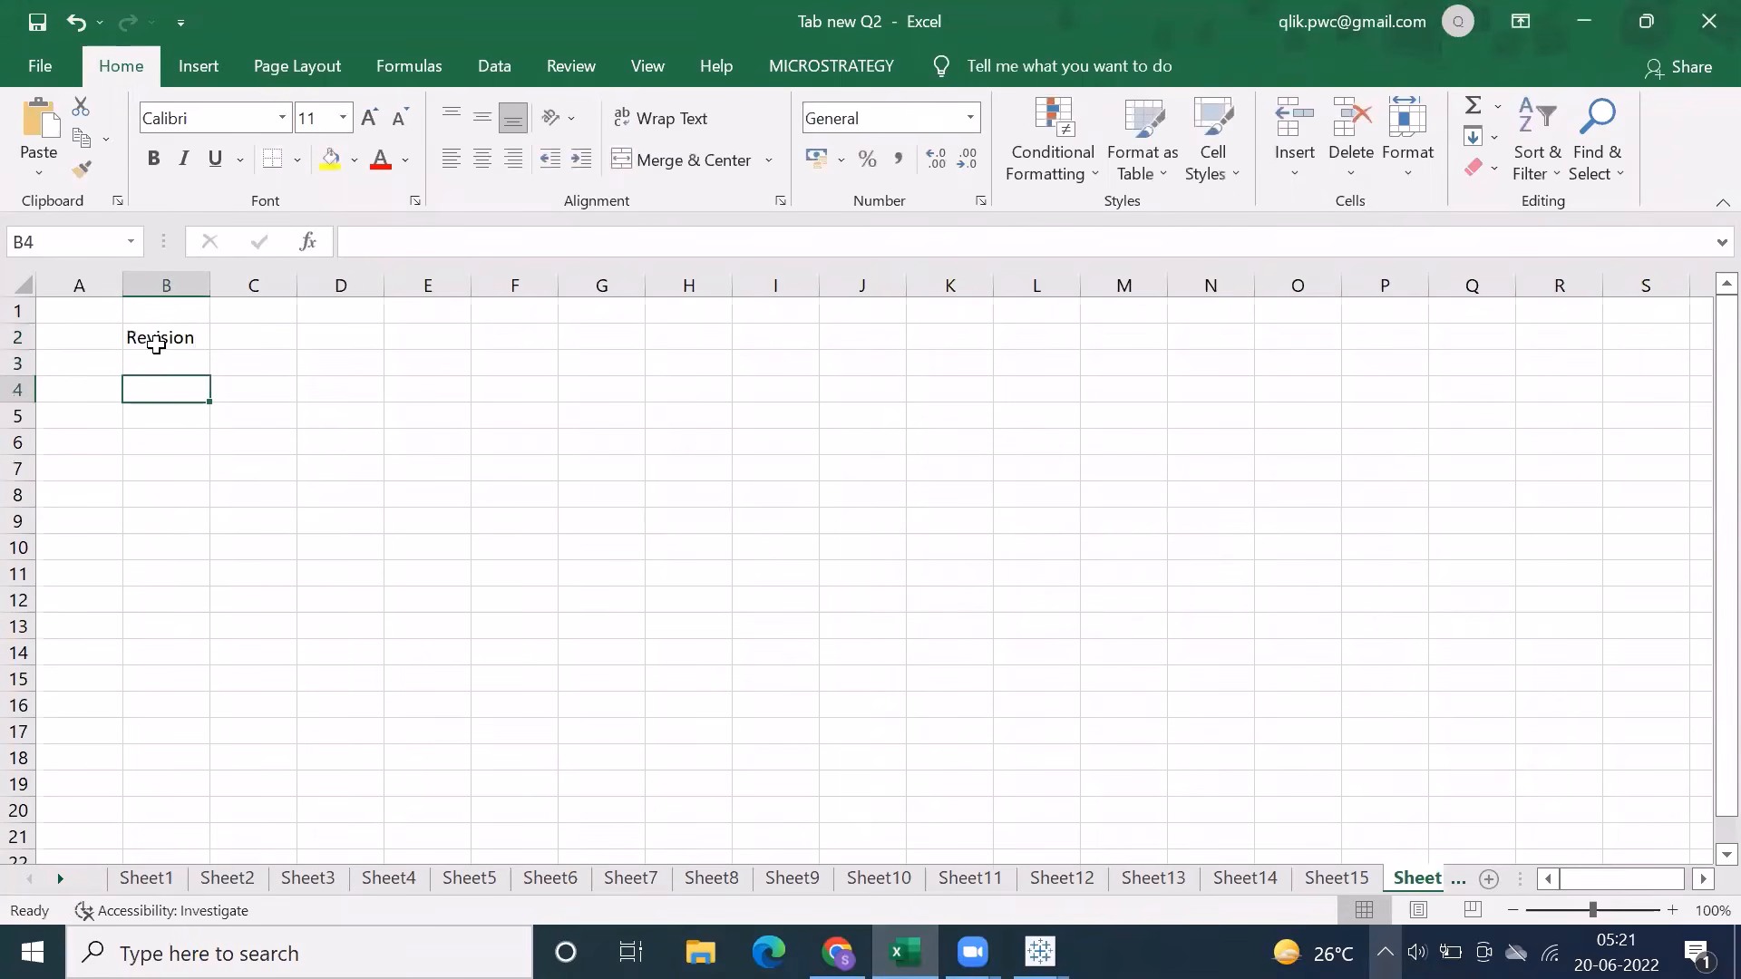
text(Extensions)
key(Return)
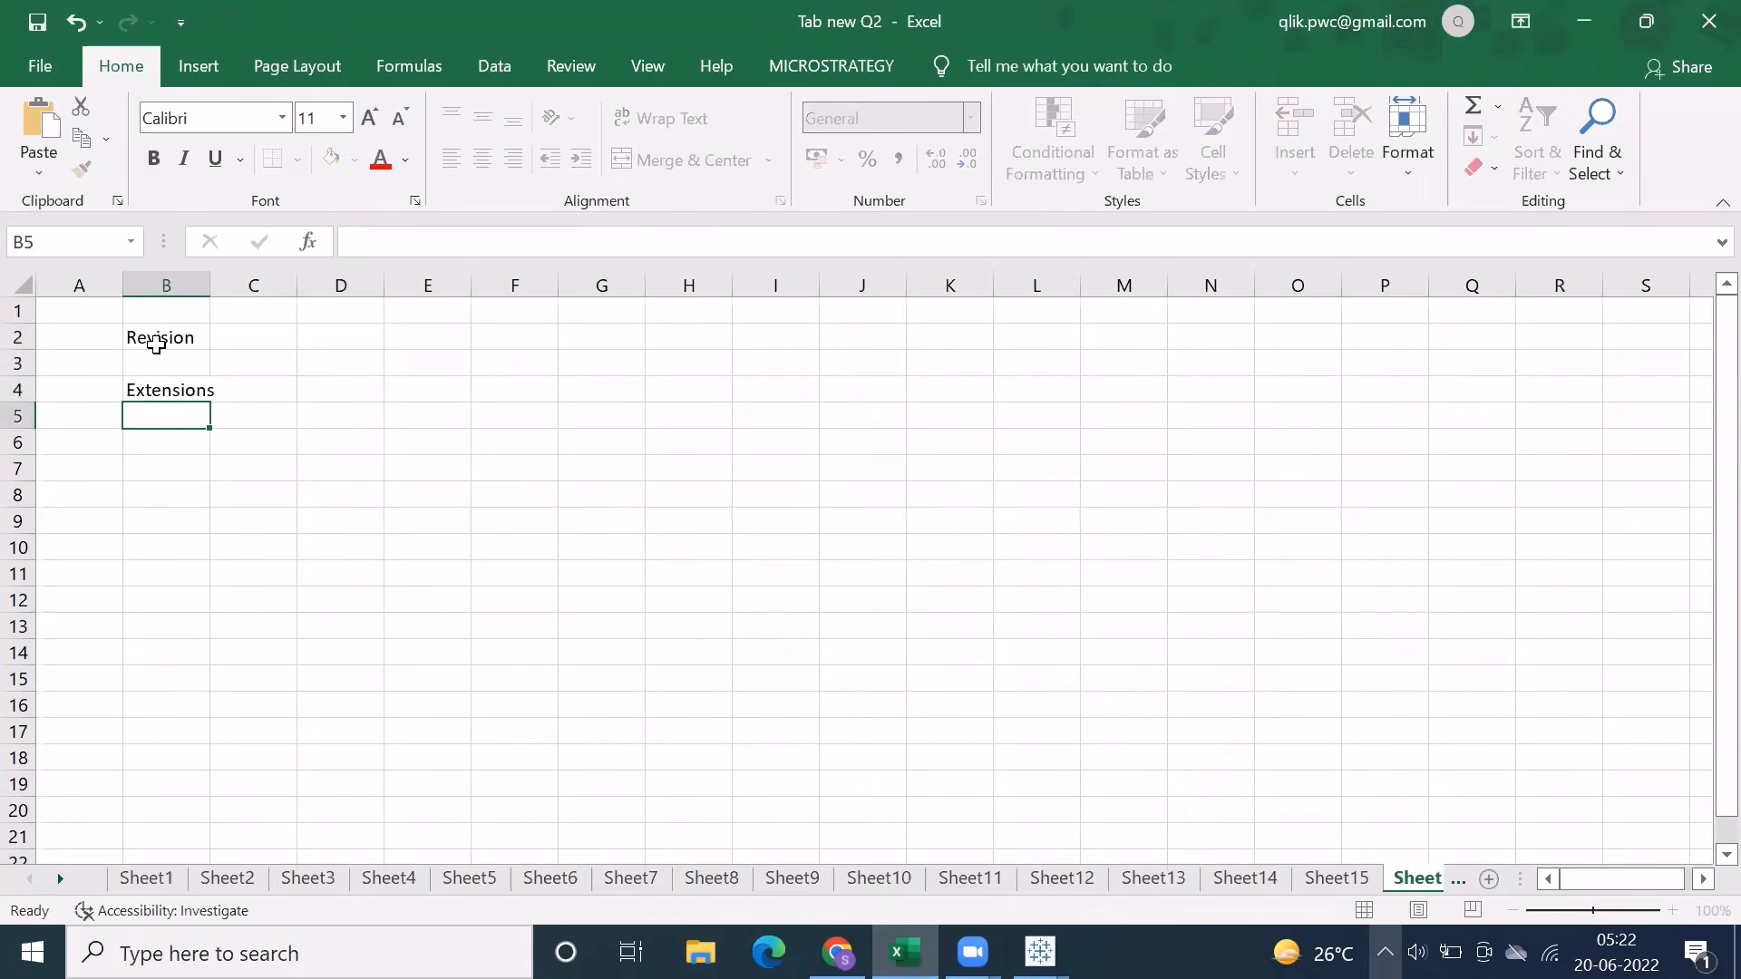
click(163, 390)
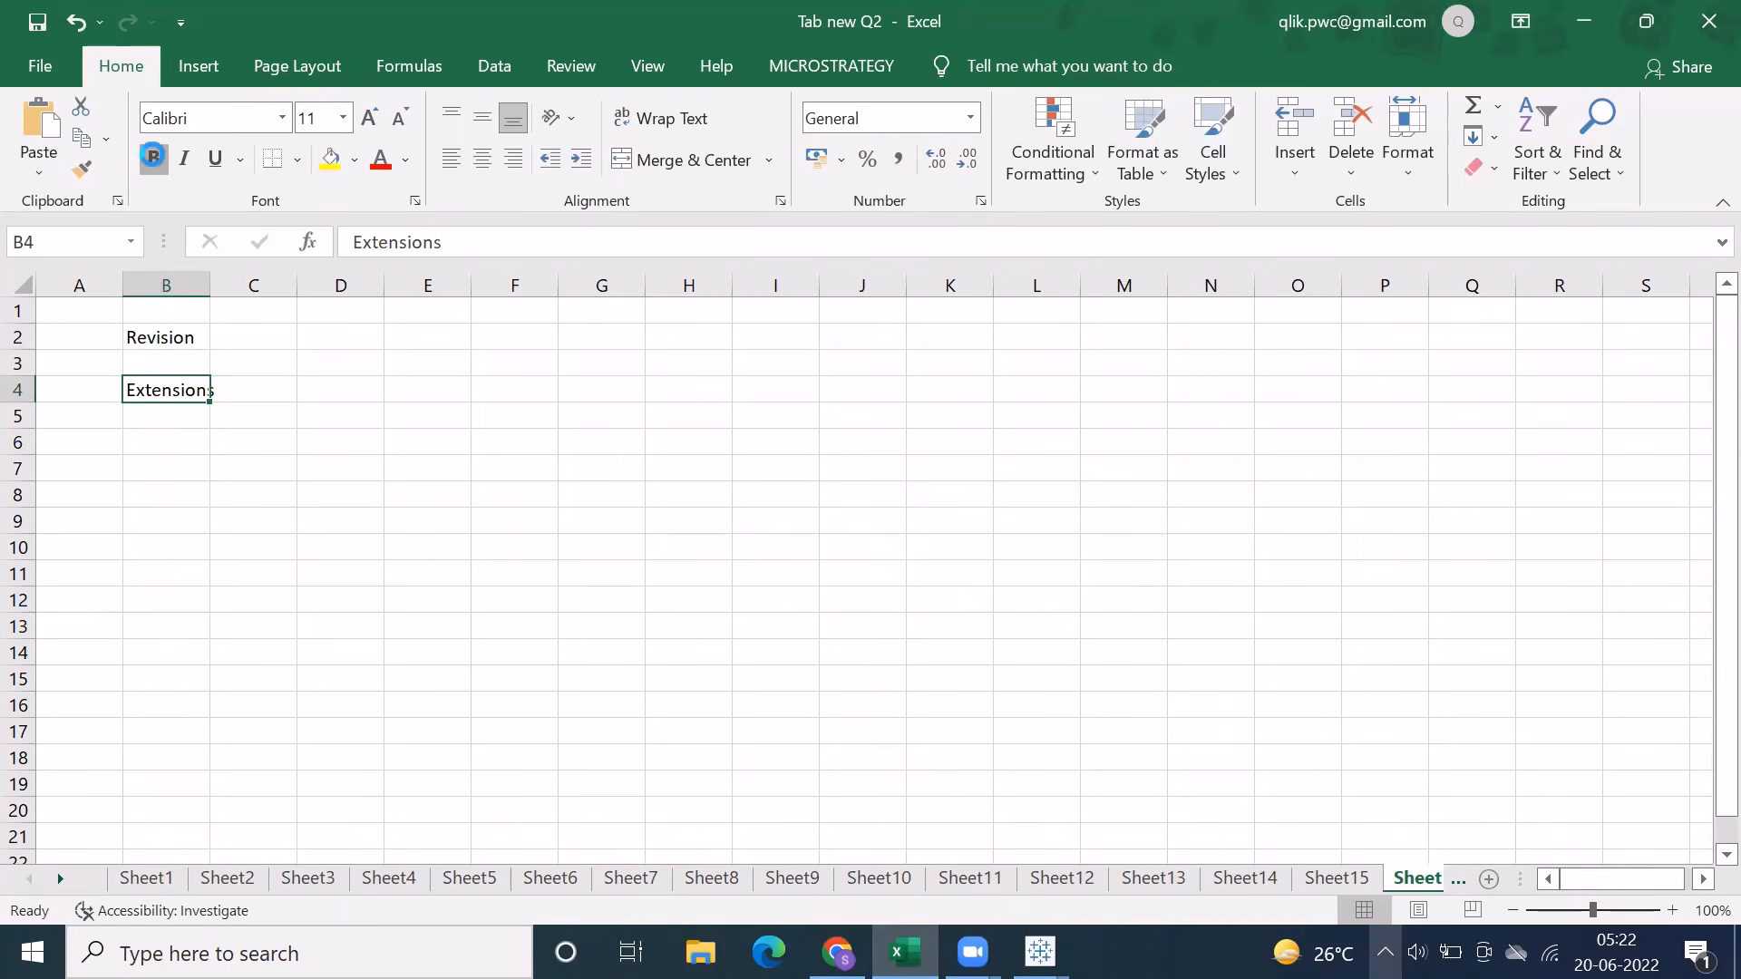
key(ctrl+b)
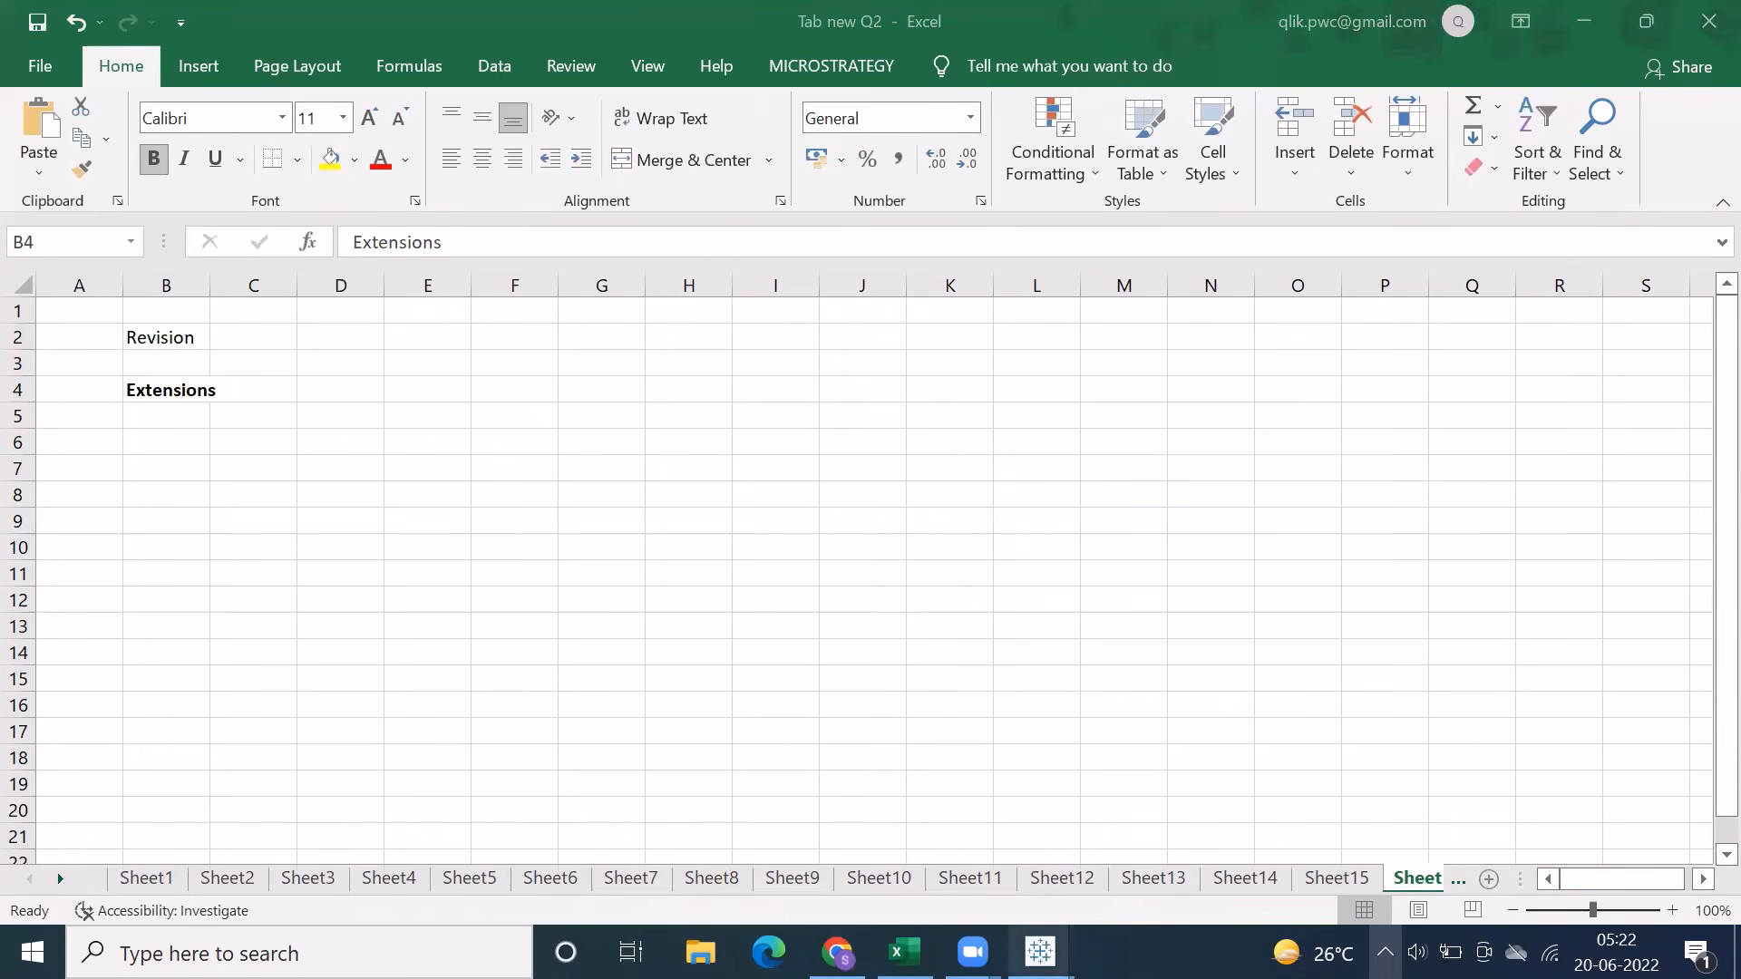
Switch to Tableau and set the Orders data source connection to Extract
mouse_move(1040, 952)
click(1108, 884)
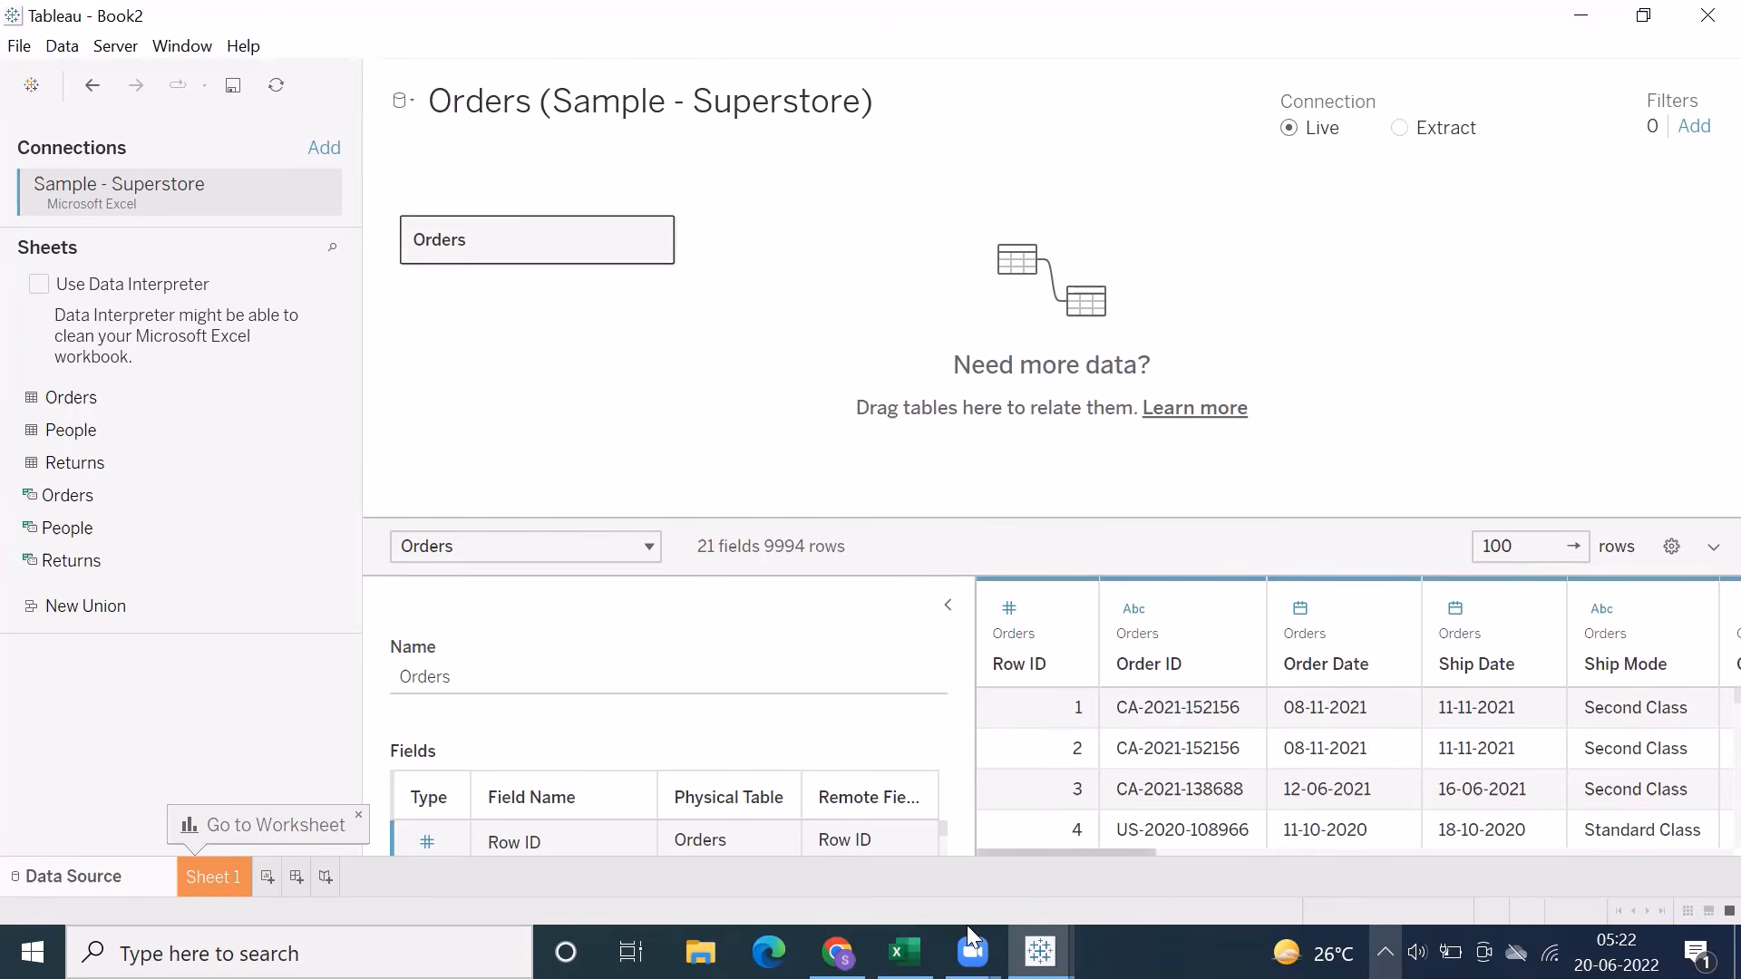
click(1399, 128)
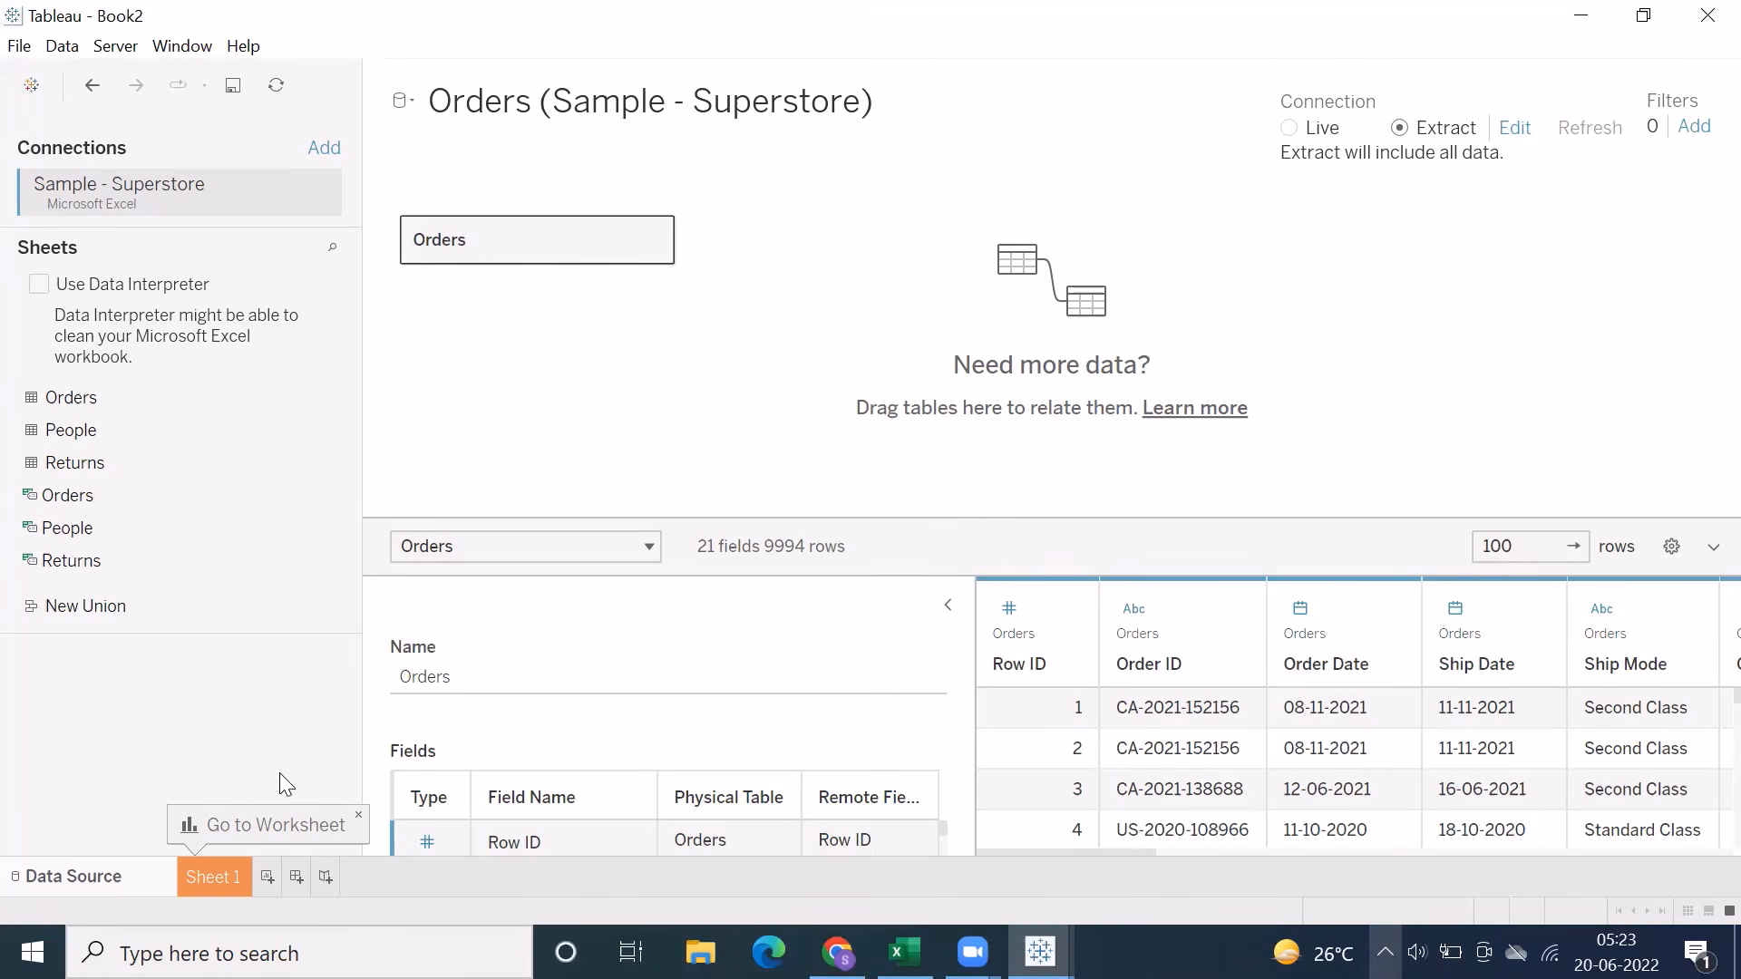
Switch to Excel and examine the notes on .TDE extracts and Hyper on Sheet7
click(904, 952)
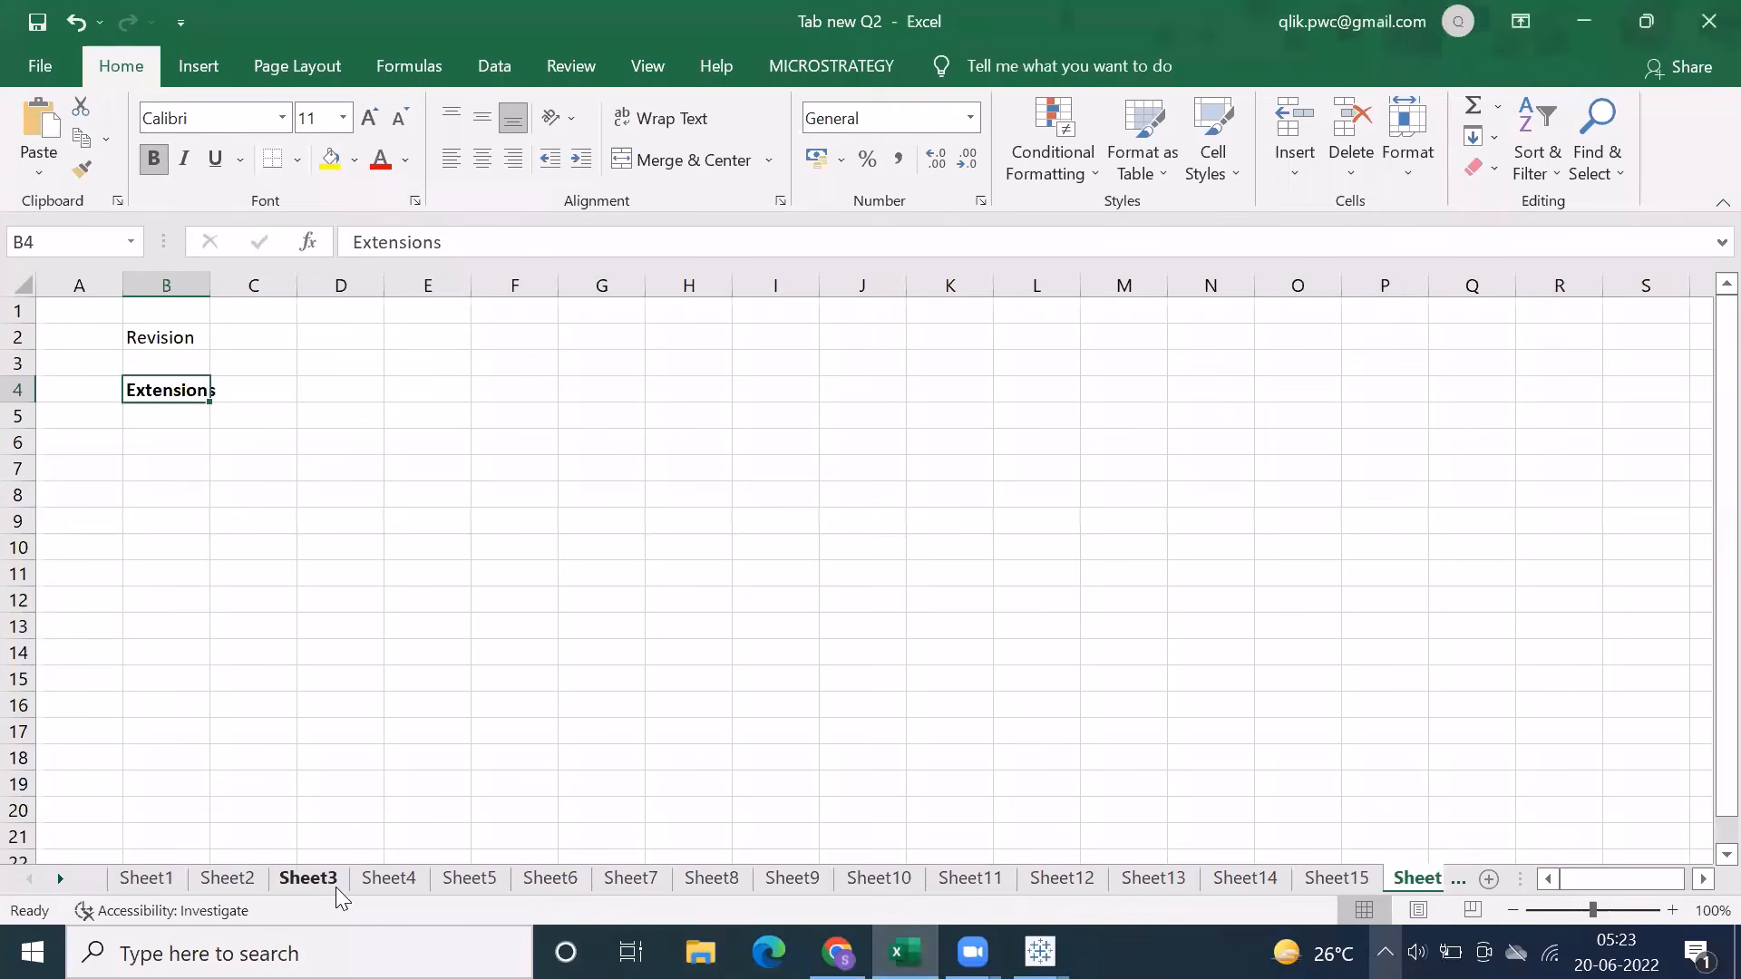
click(475, 880)
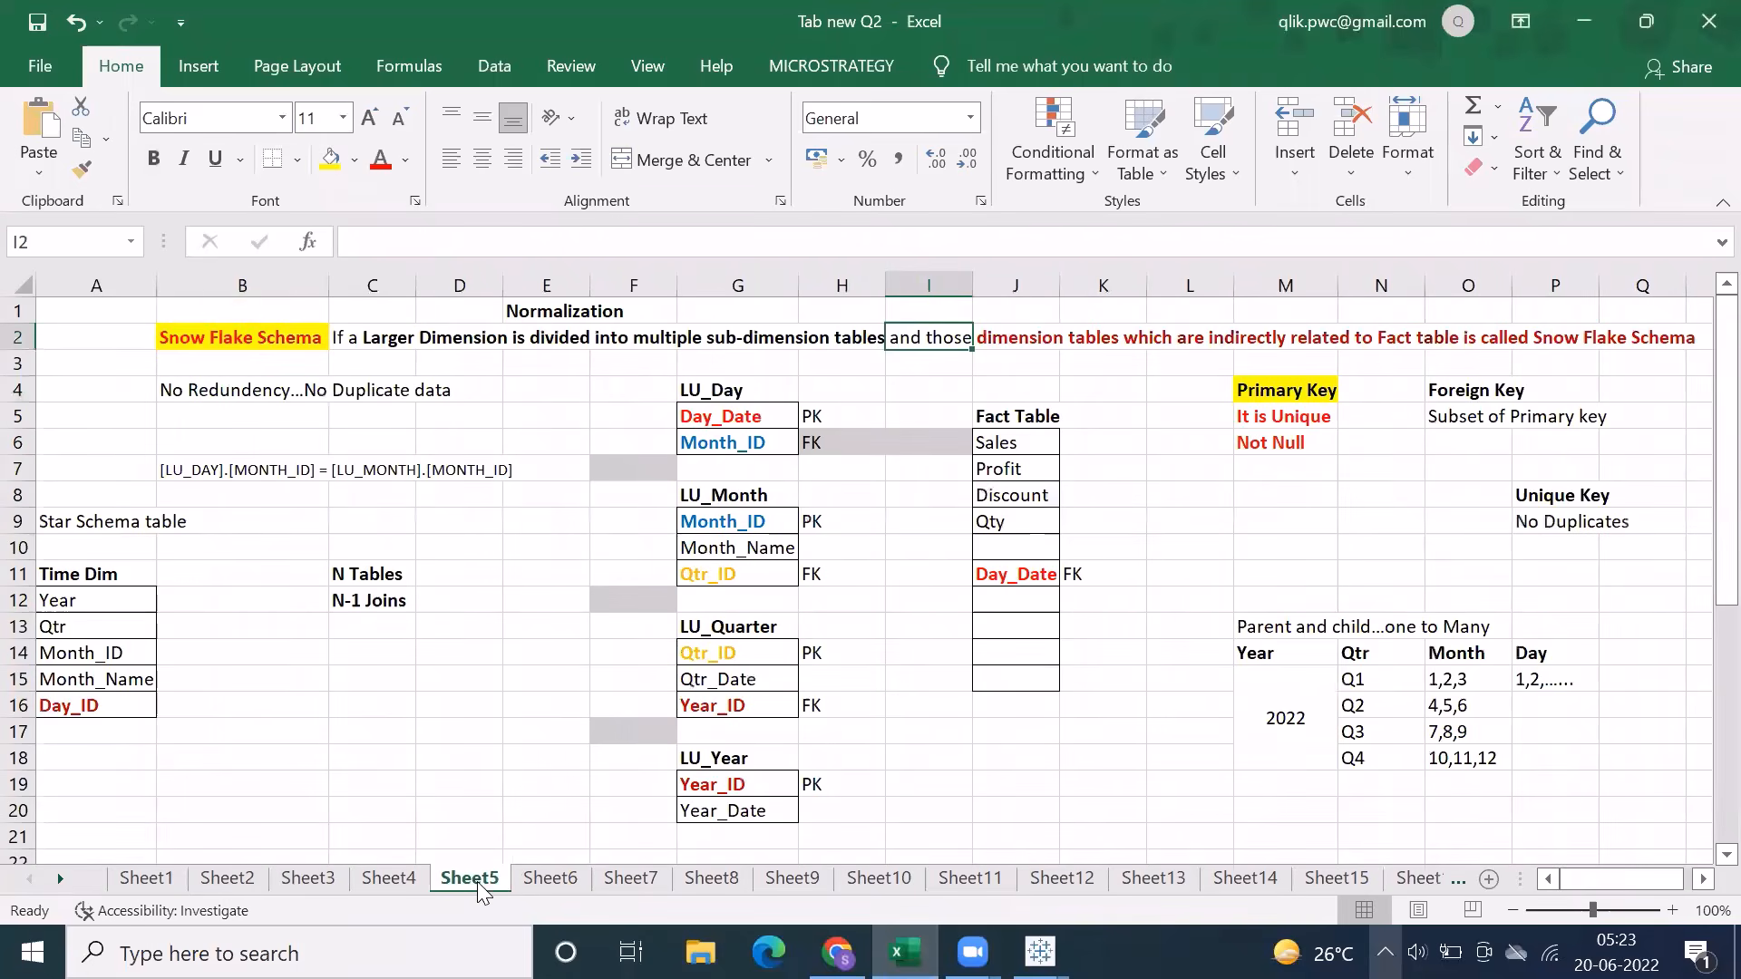
click(528, 880)
click(635, 881)
scroll(633, 712, down, 3)
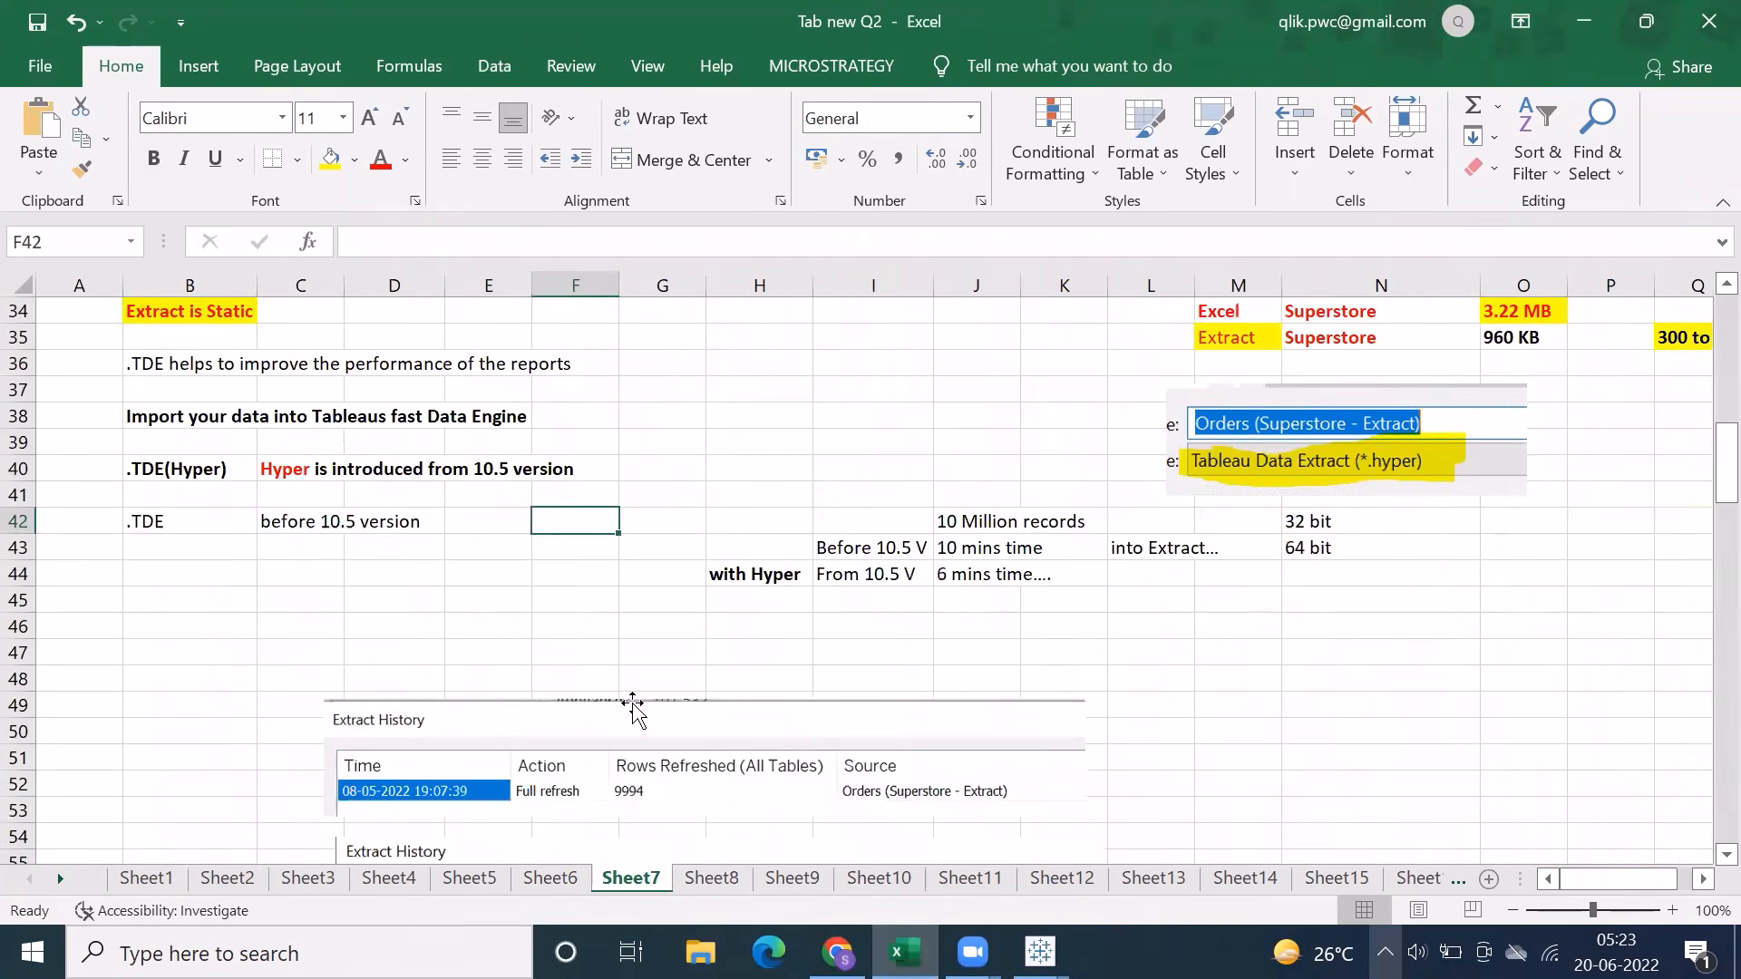
scroll(633, 712, down, 1)
scroll(633, 711, up, 4)
scroll(635, 698, down, 2)
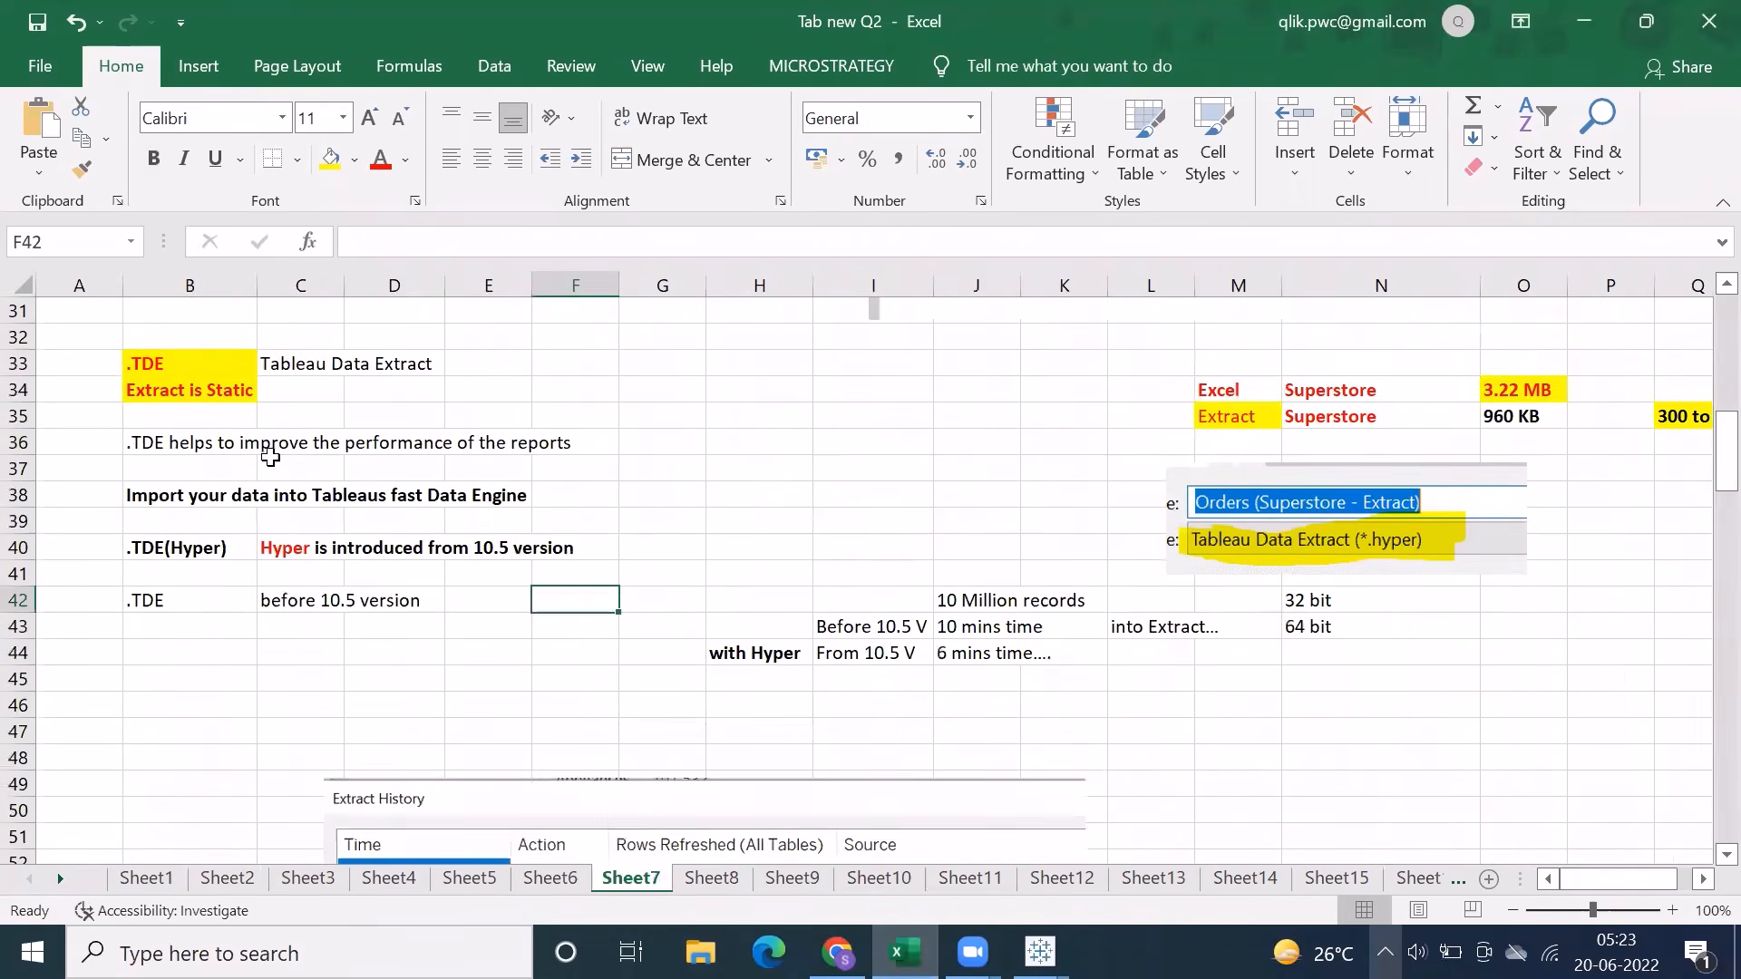
scroll(280, 513, down, 3)
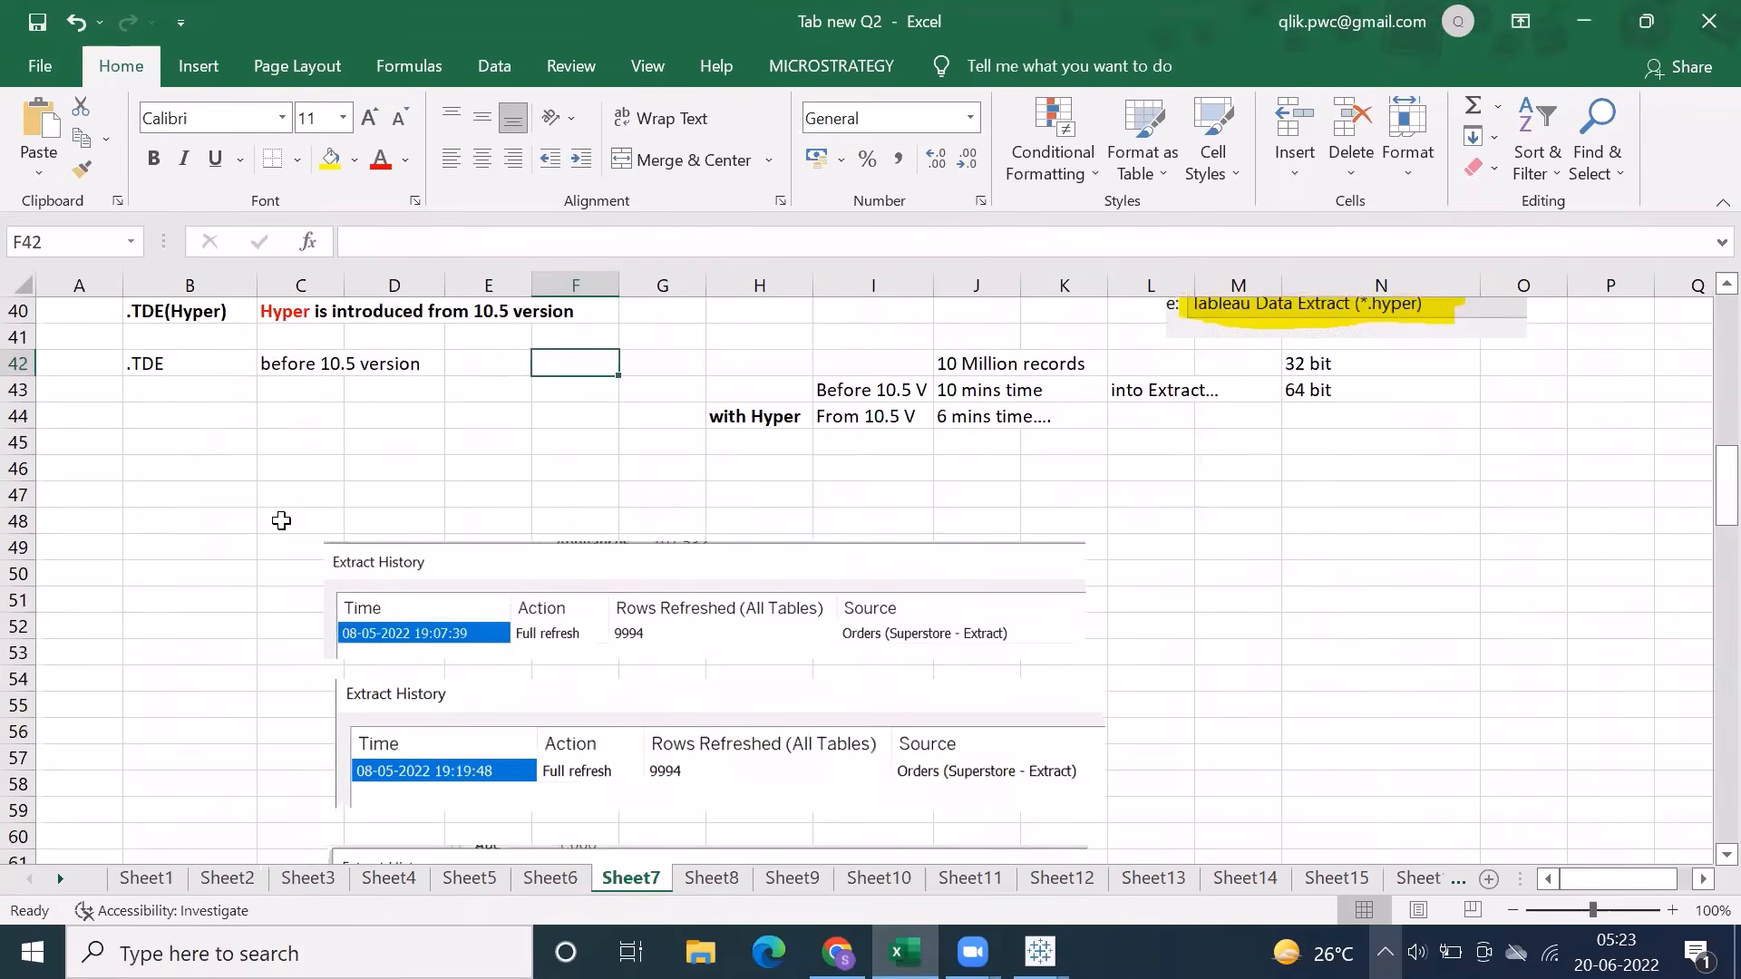
Examine the extract history pictures and the full and incremental refresh notes further down Sheet7
click(629, 607)
scroll(629, 608, down, 8)
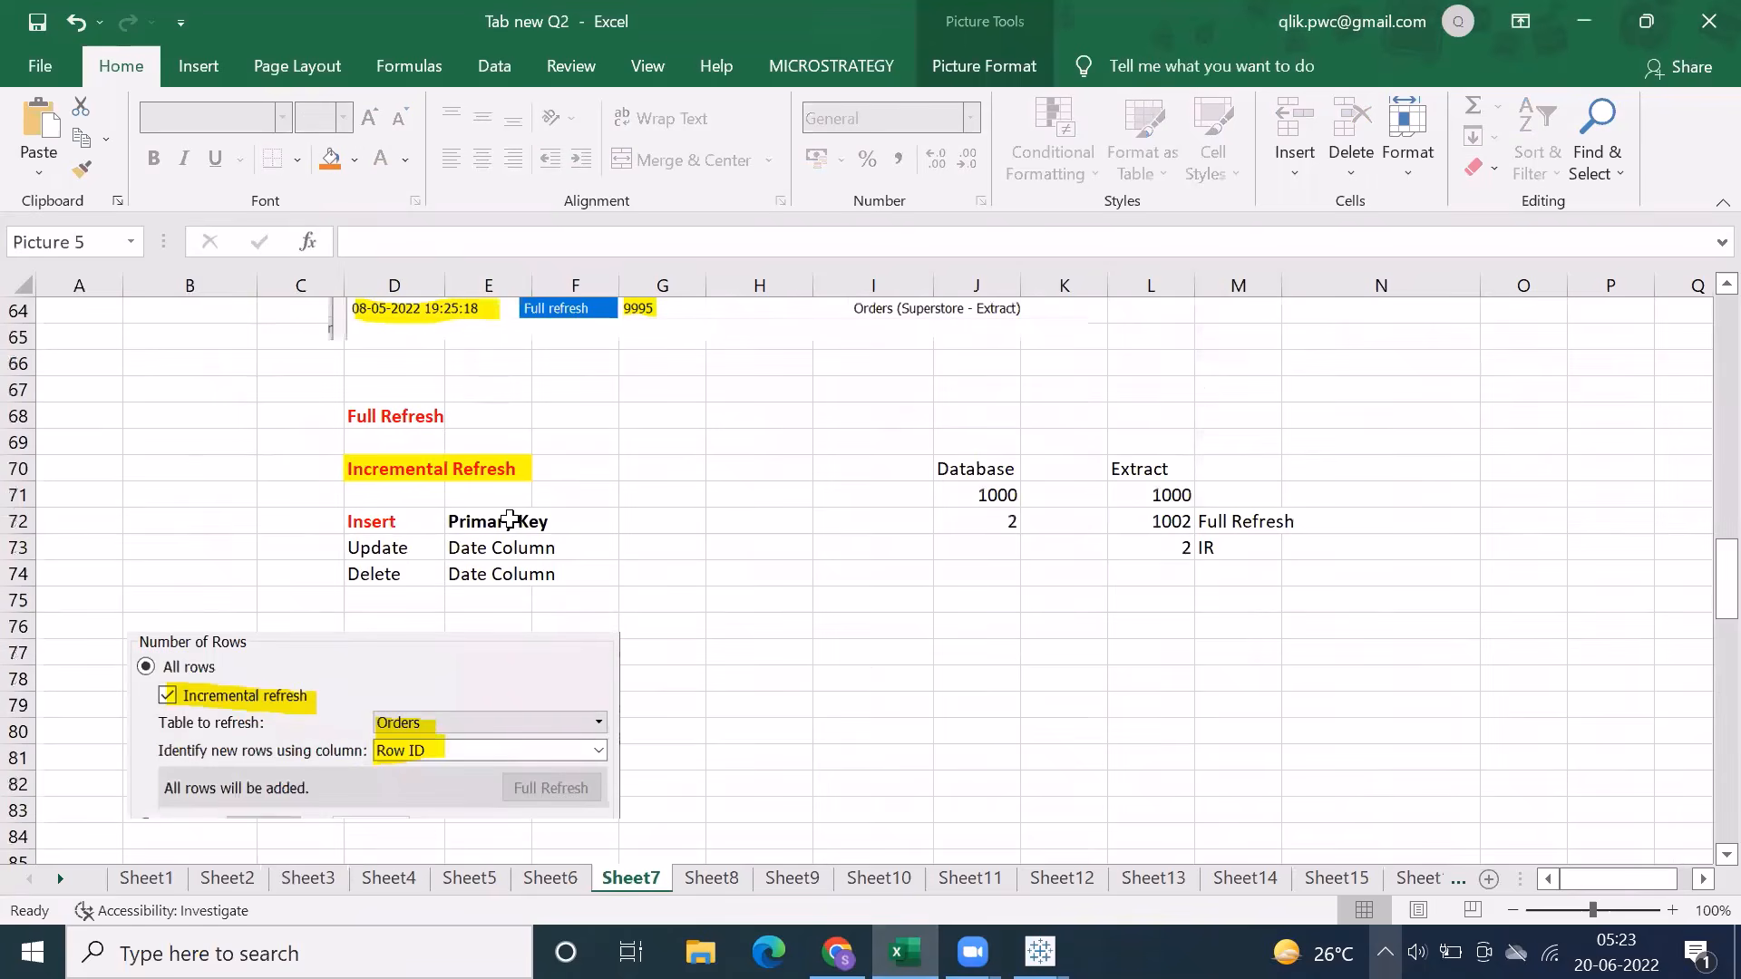
scroll(510, 520, up, 7)
scroll(508, 521, down, 2)
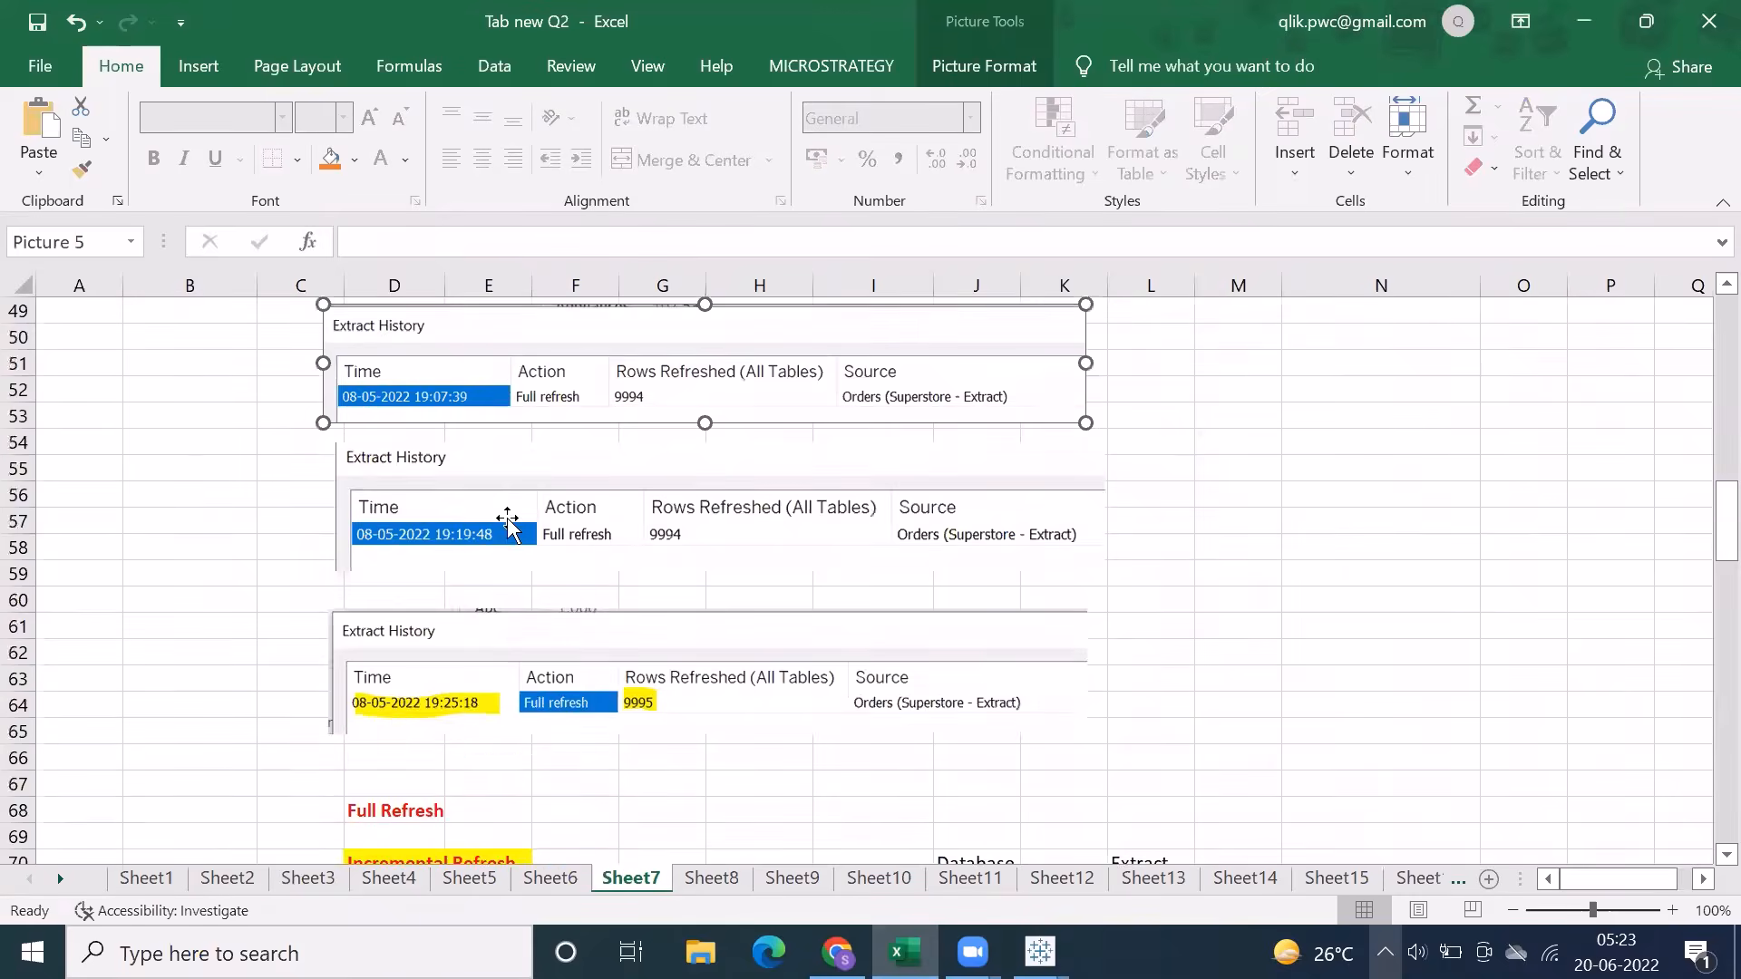
scroll(508, 522, down, 11)
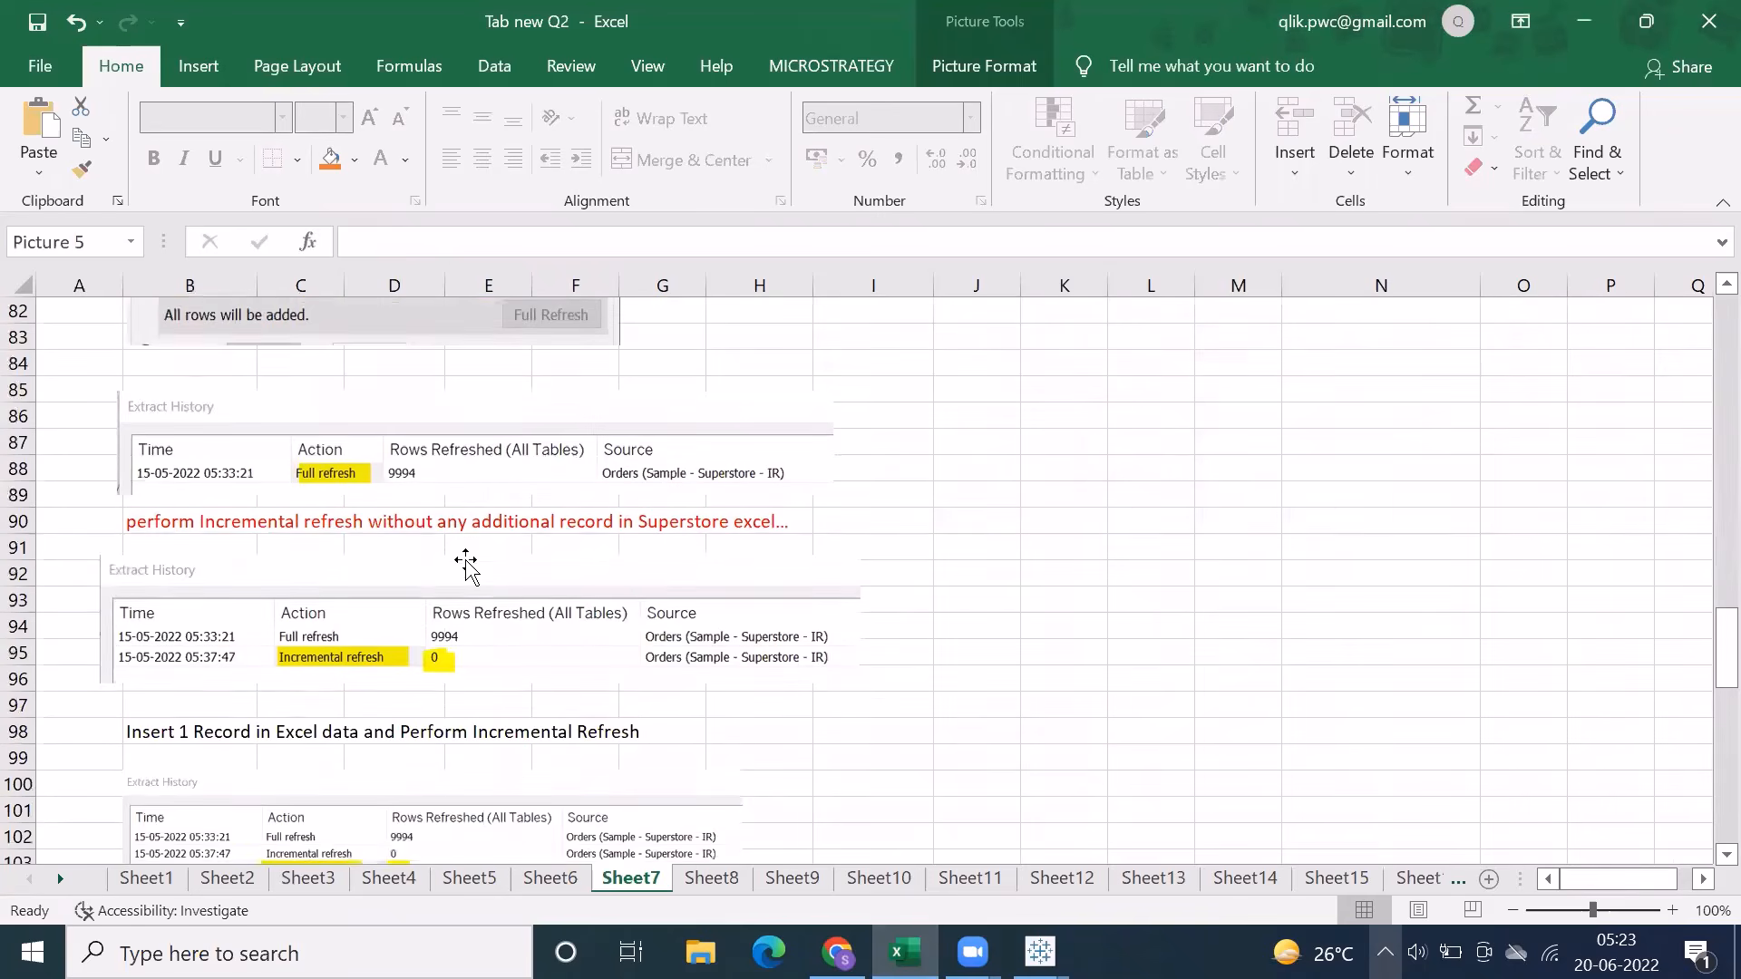
scroll(465, 562, down, 6)
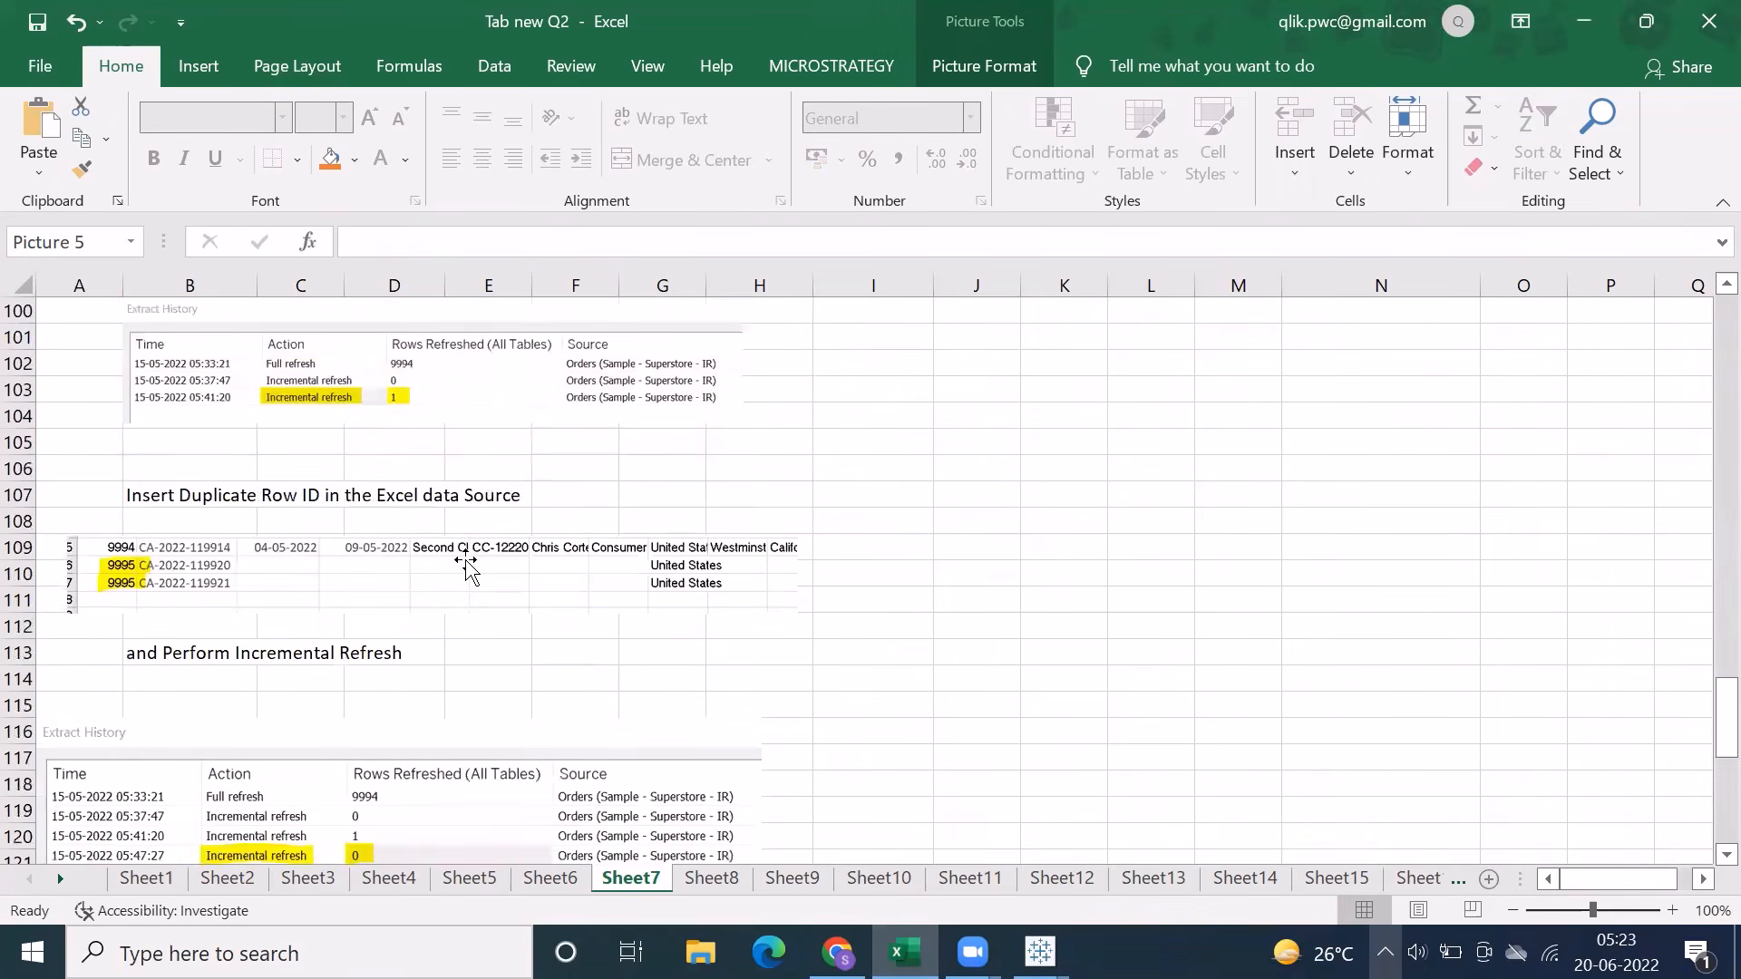
scroll(465, 562, down, 5)
scroll(465, 562, down, 3)
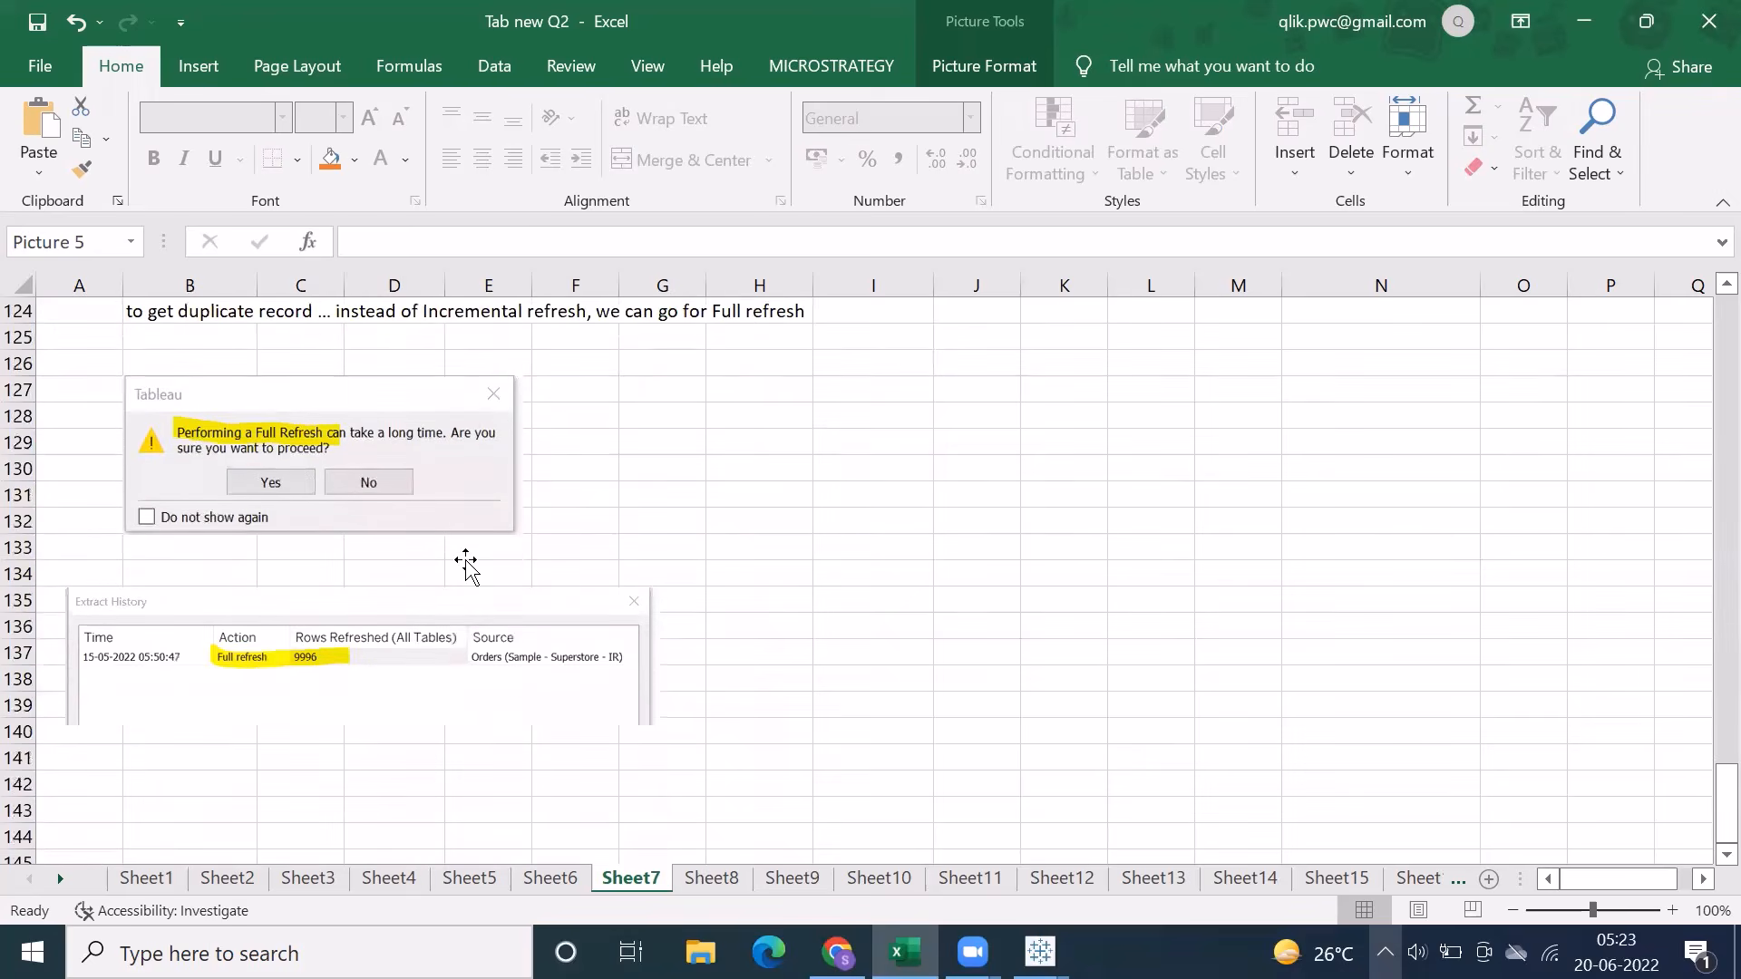
Switch to Tableau, go to Sheet 1 and add a Microsoft Access data source connected to Sample - Coffee Chain
mouse_move(1040, 952)
click(1073, 875)
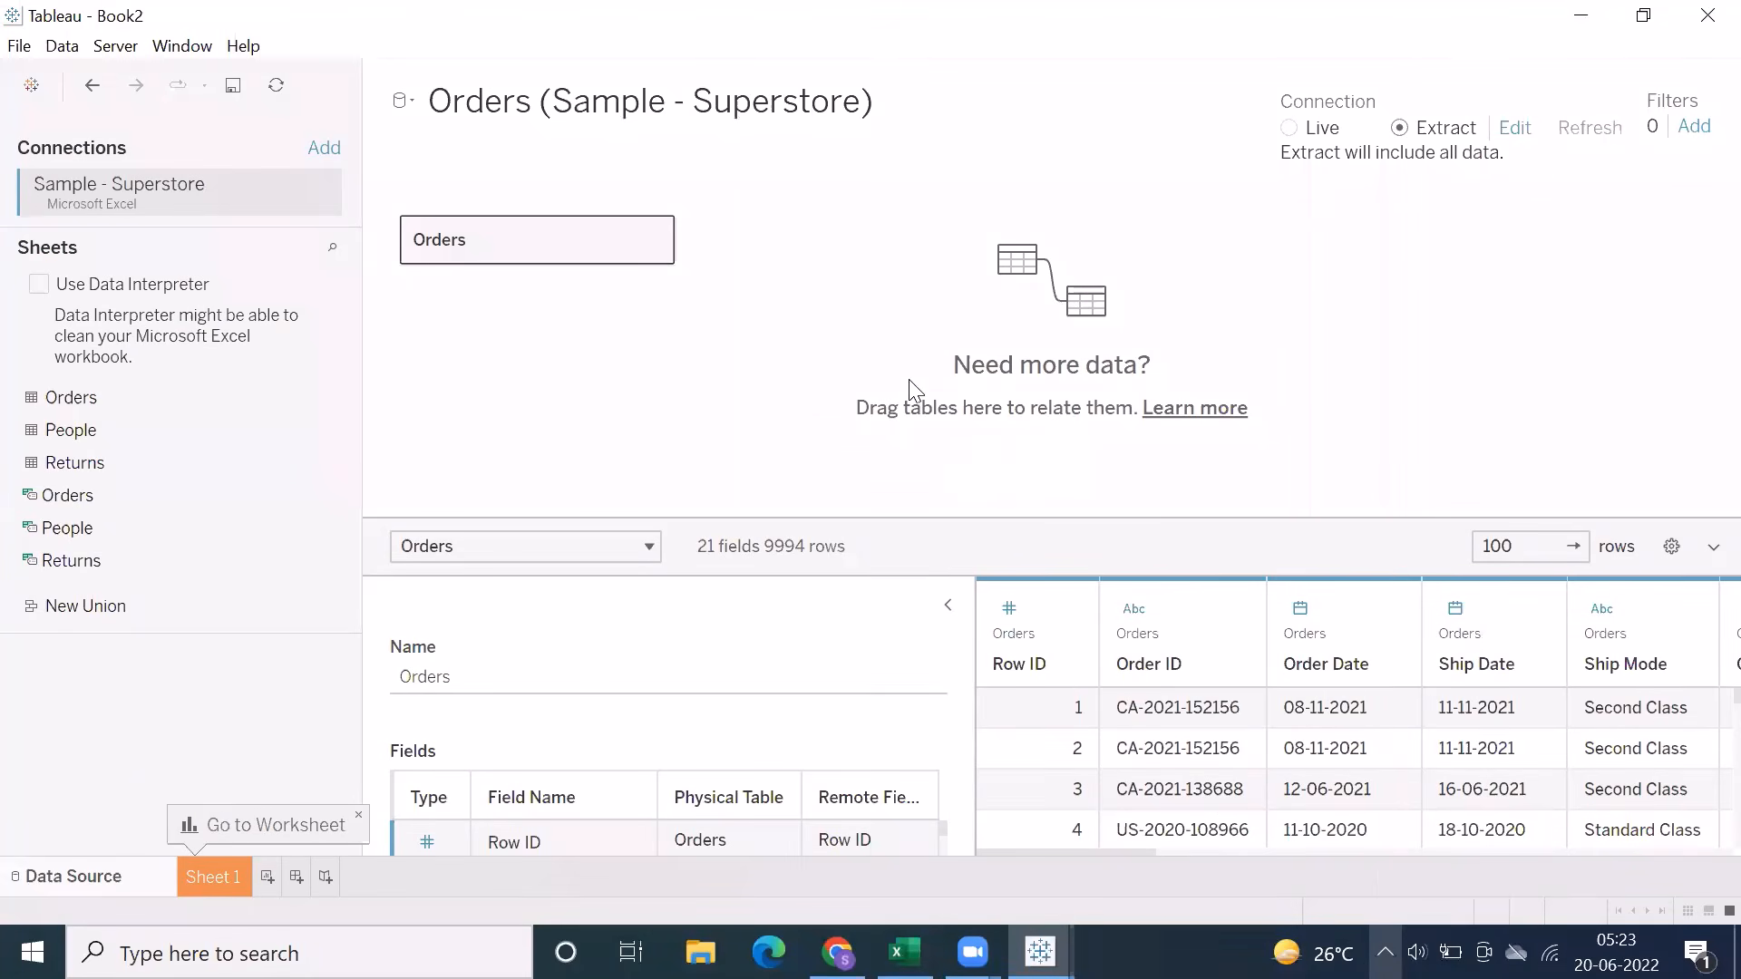
mouse_move(651, 235)
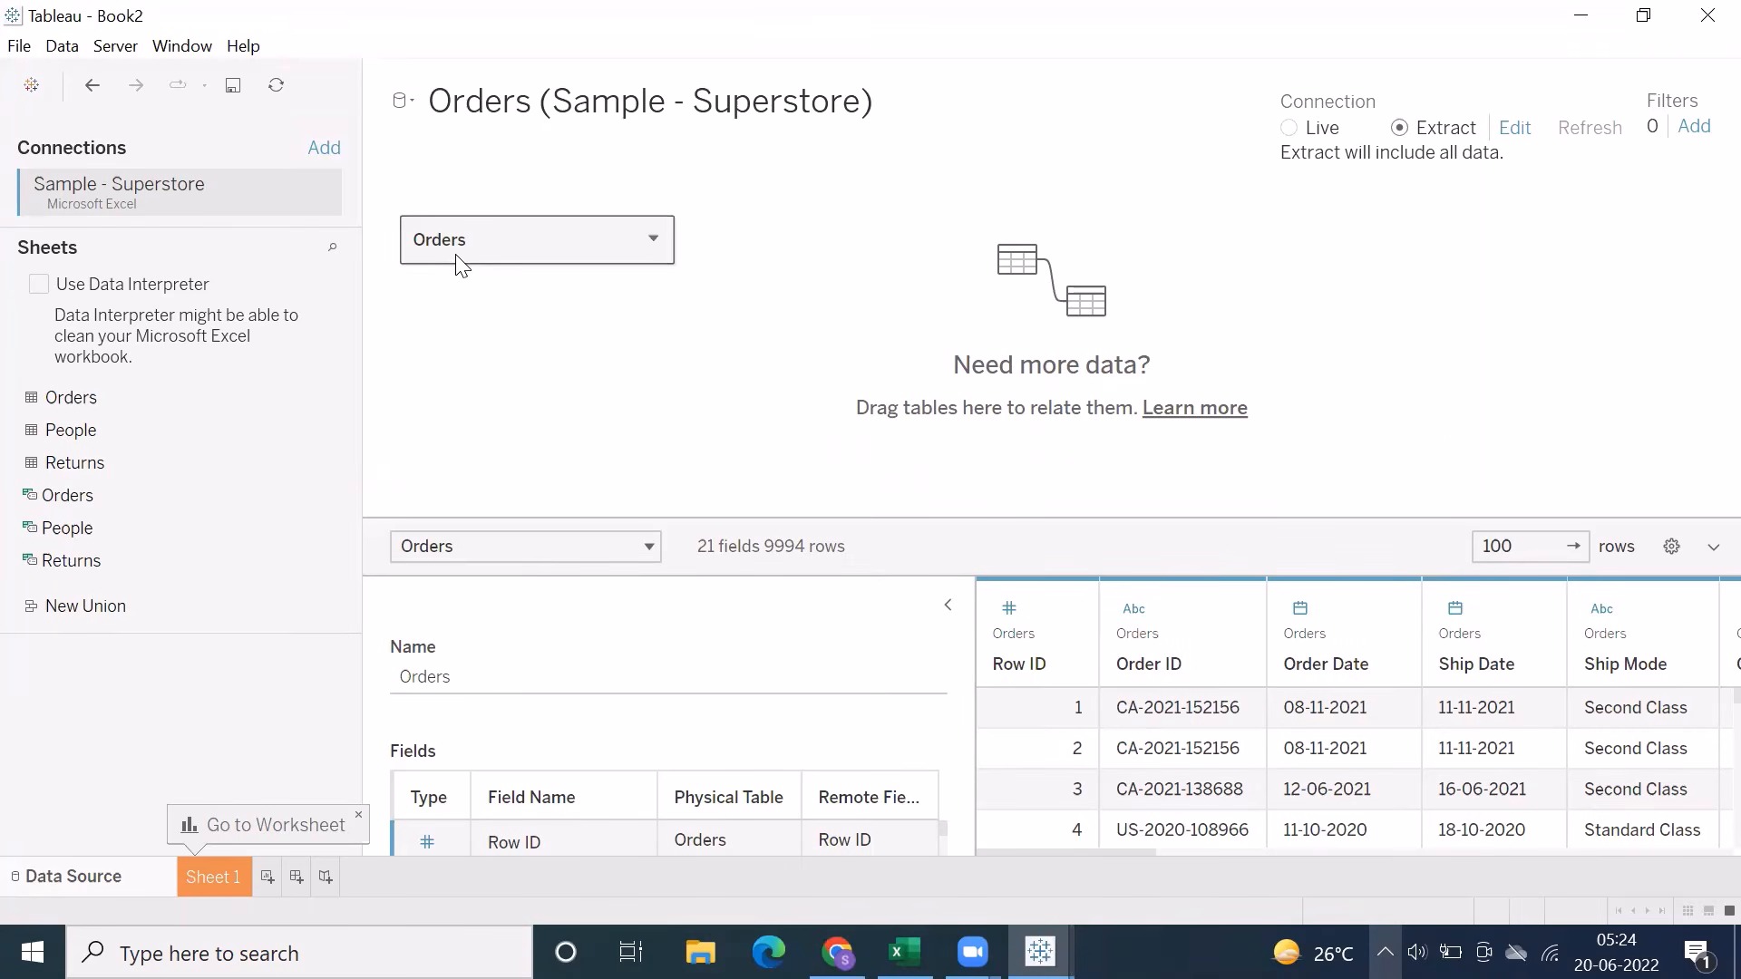
click(215, 878)
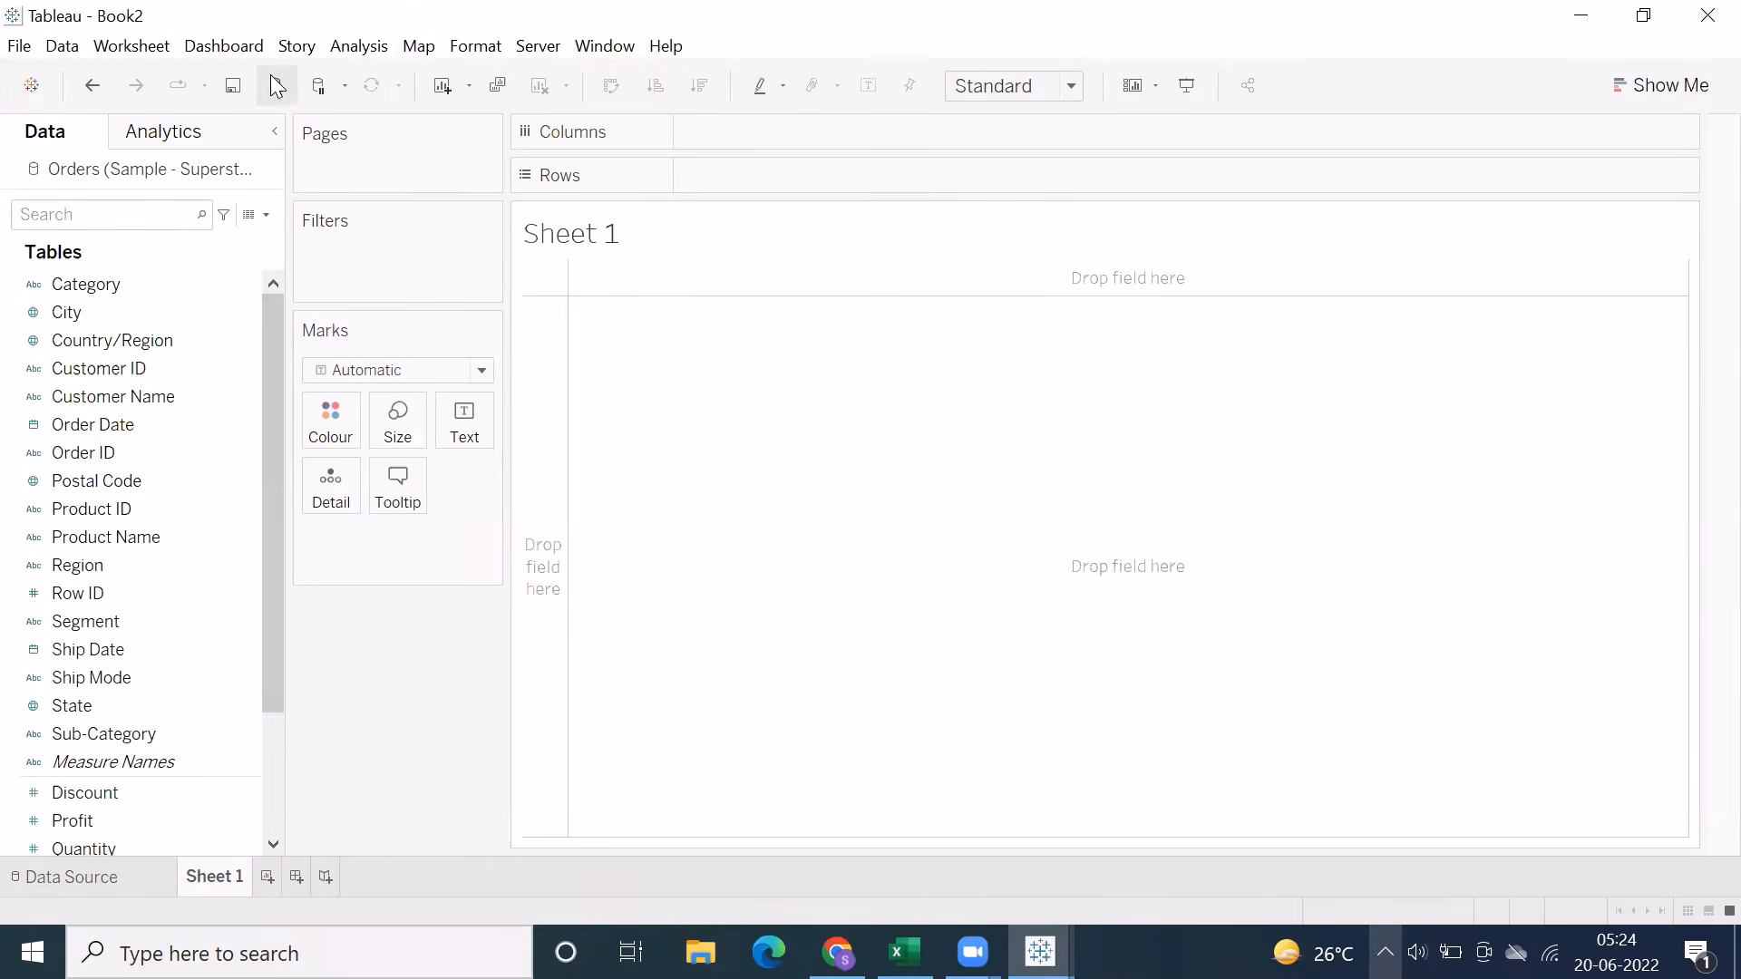
click(276, 88)
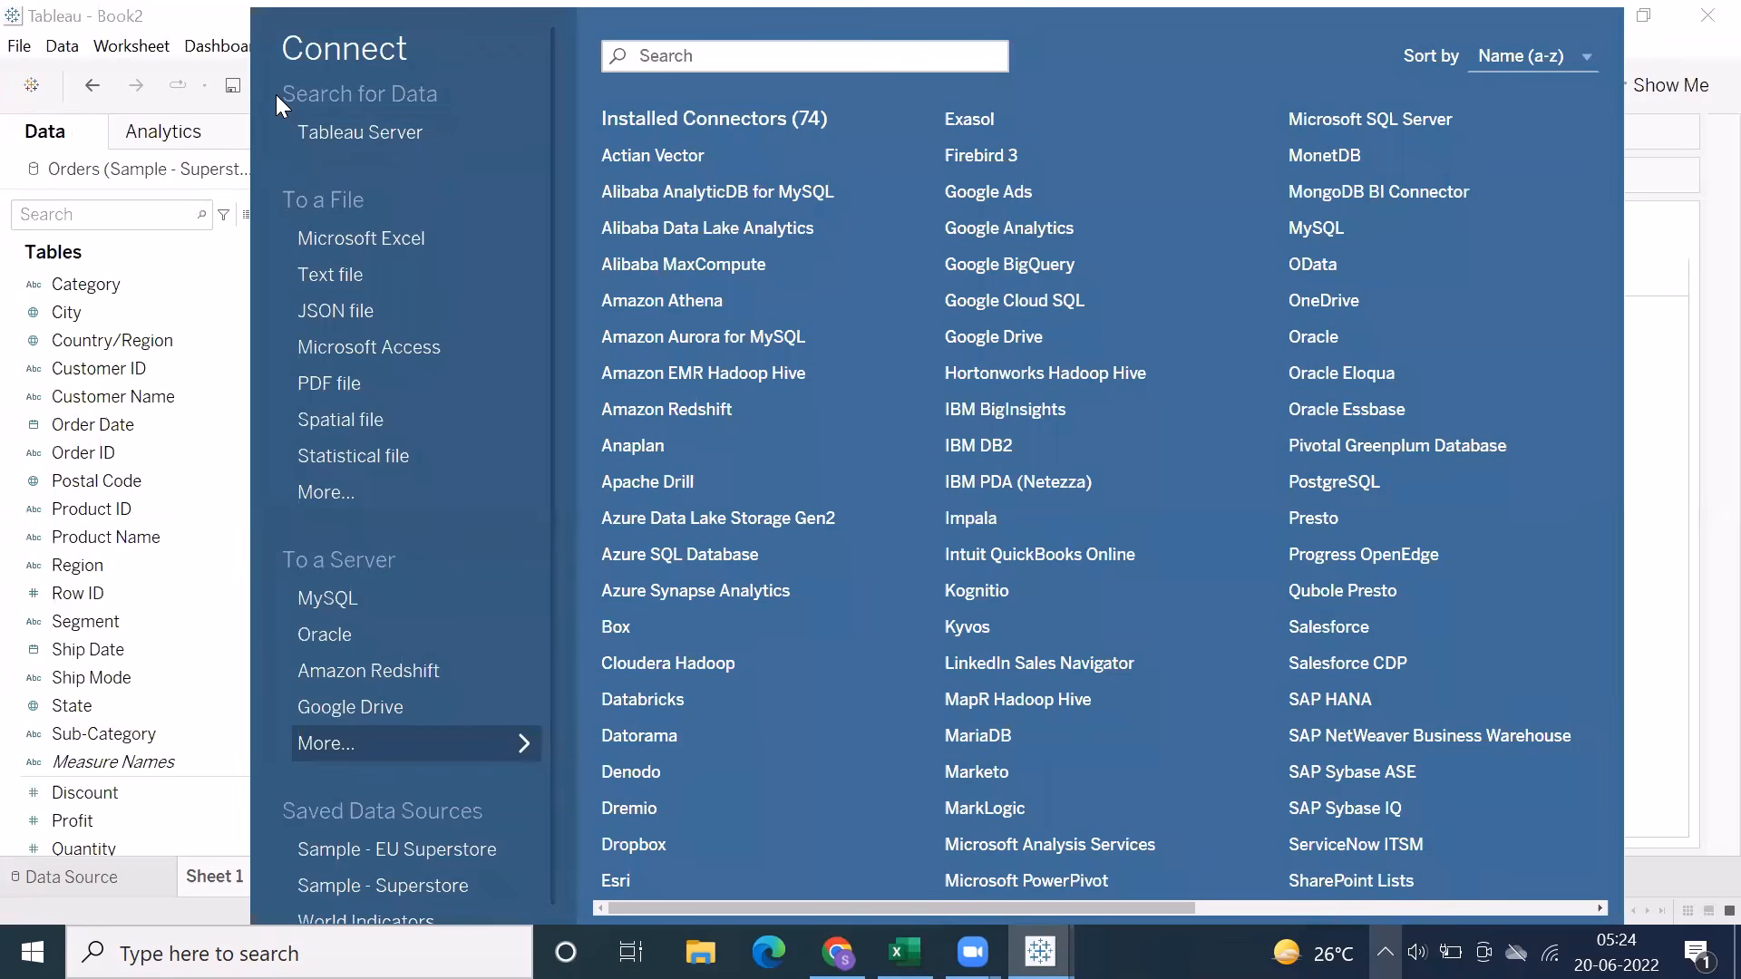
click(305, 347)
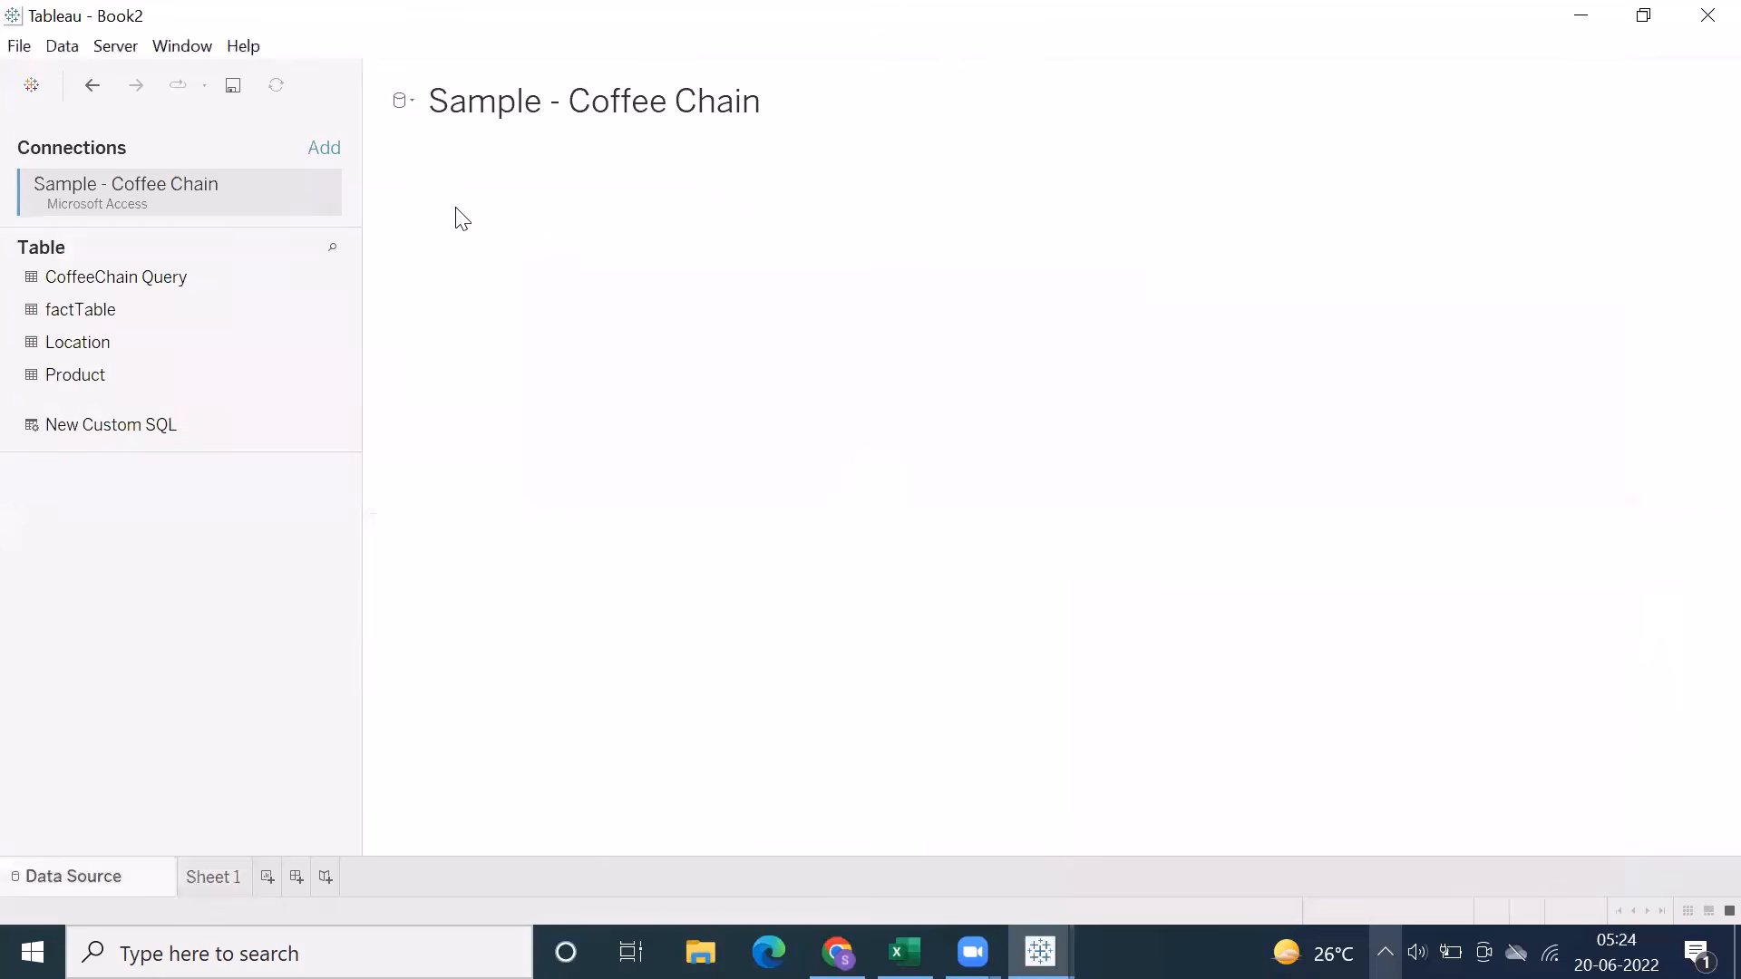
Switch to Excel and examine the notes on Sheet8, Sheet9 and Sheet10, including file extensions and types of filters
click(905, 952)
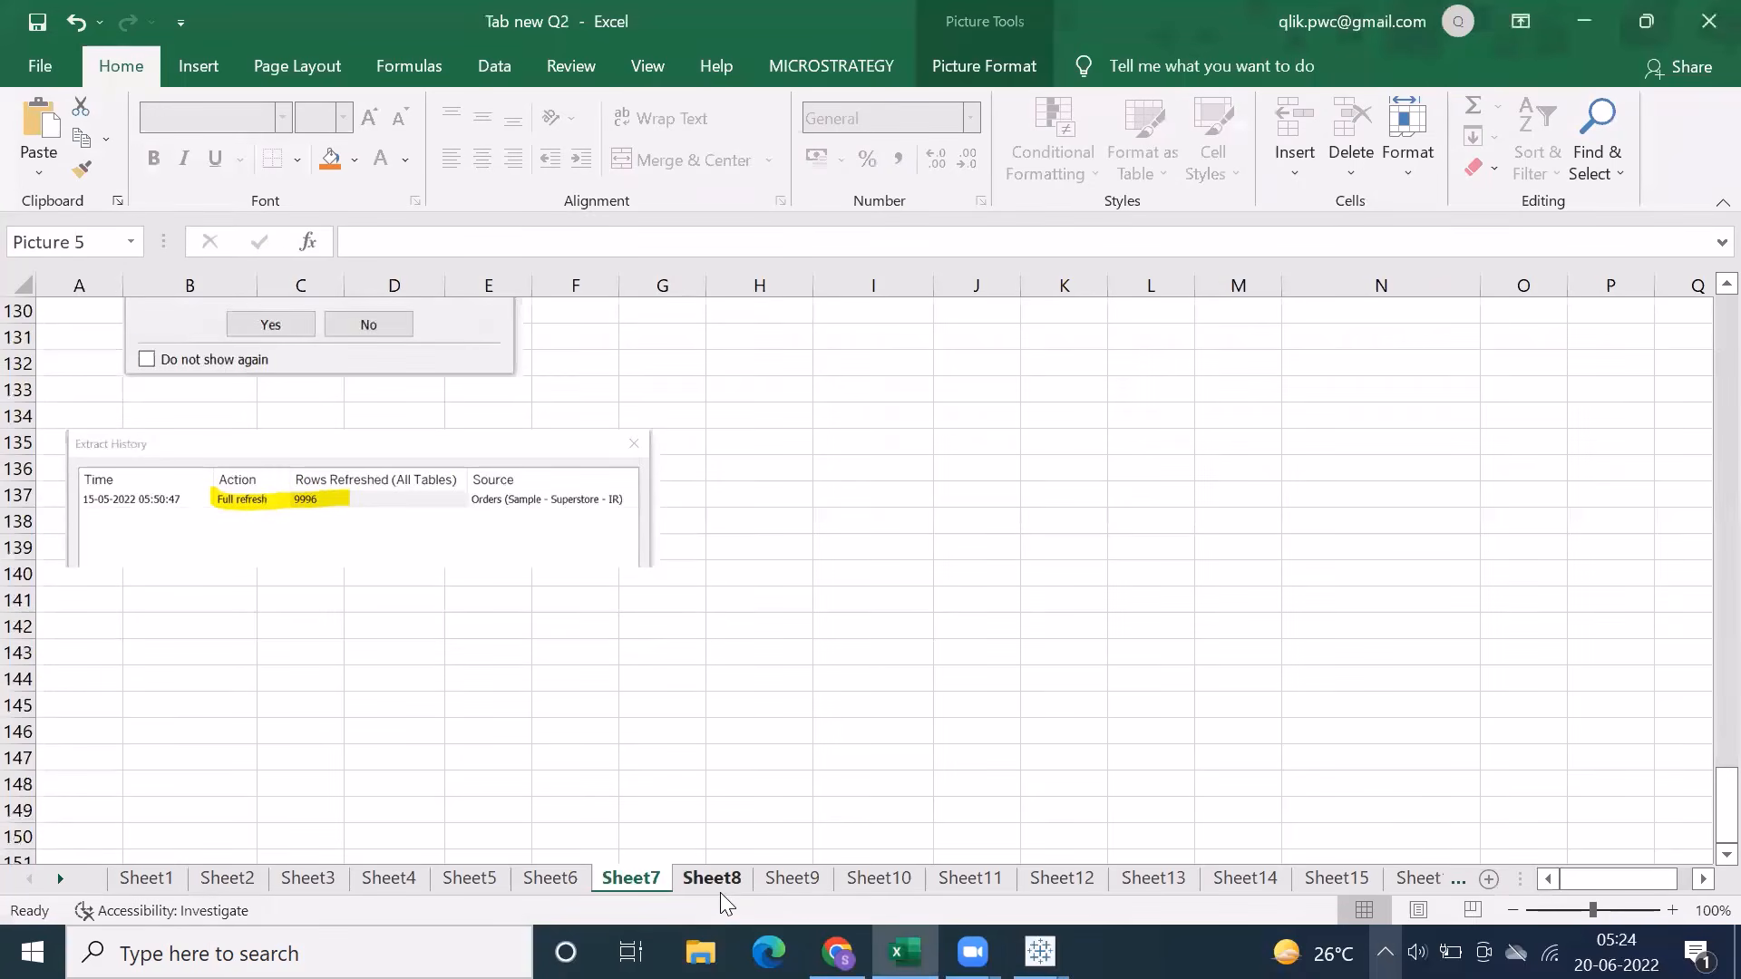
click(702, 880)
scroll(373, 556, up, 3)
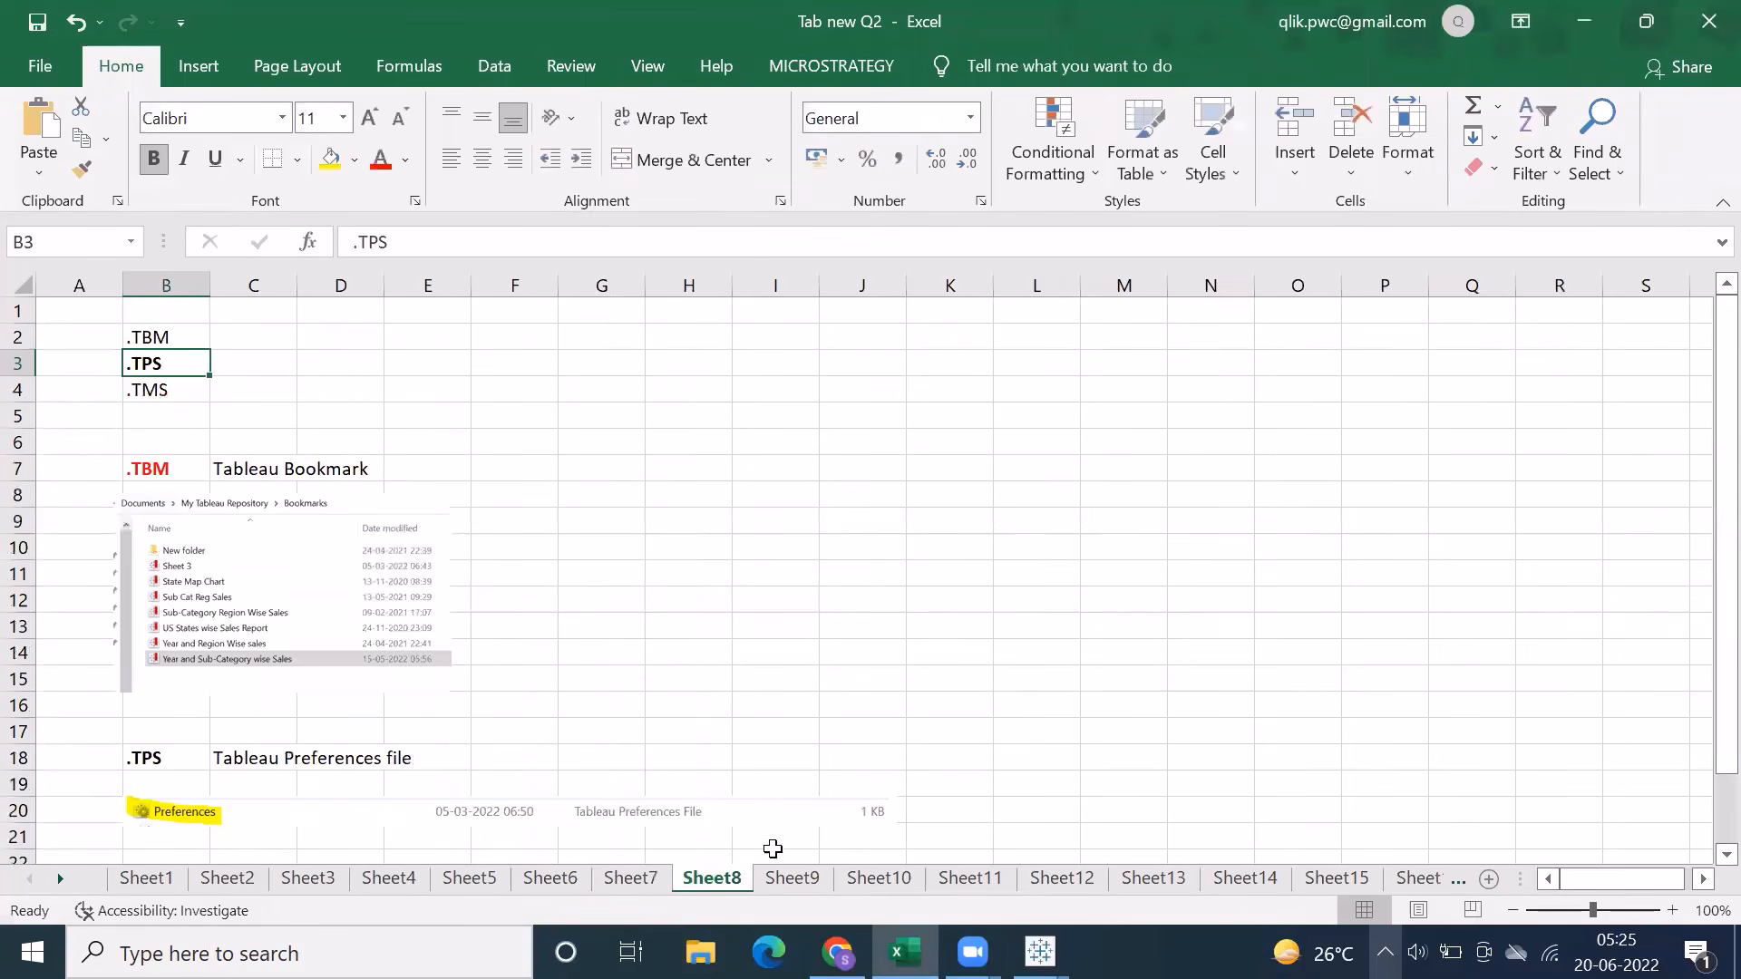
click(789, 878)
scroll(551, 553, down, 10)
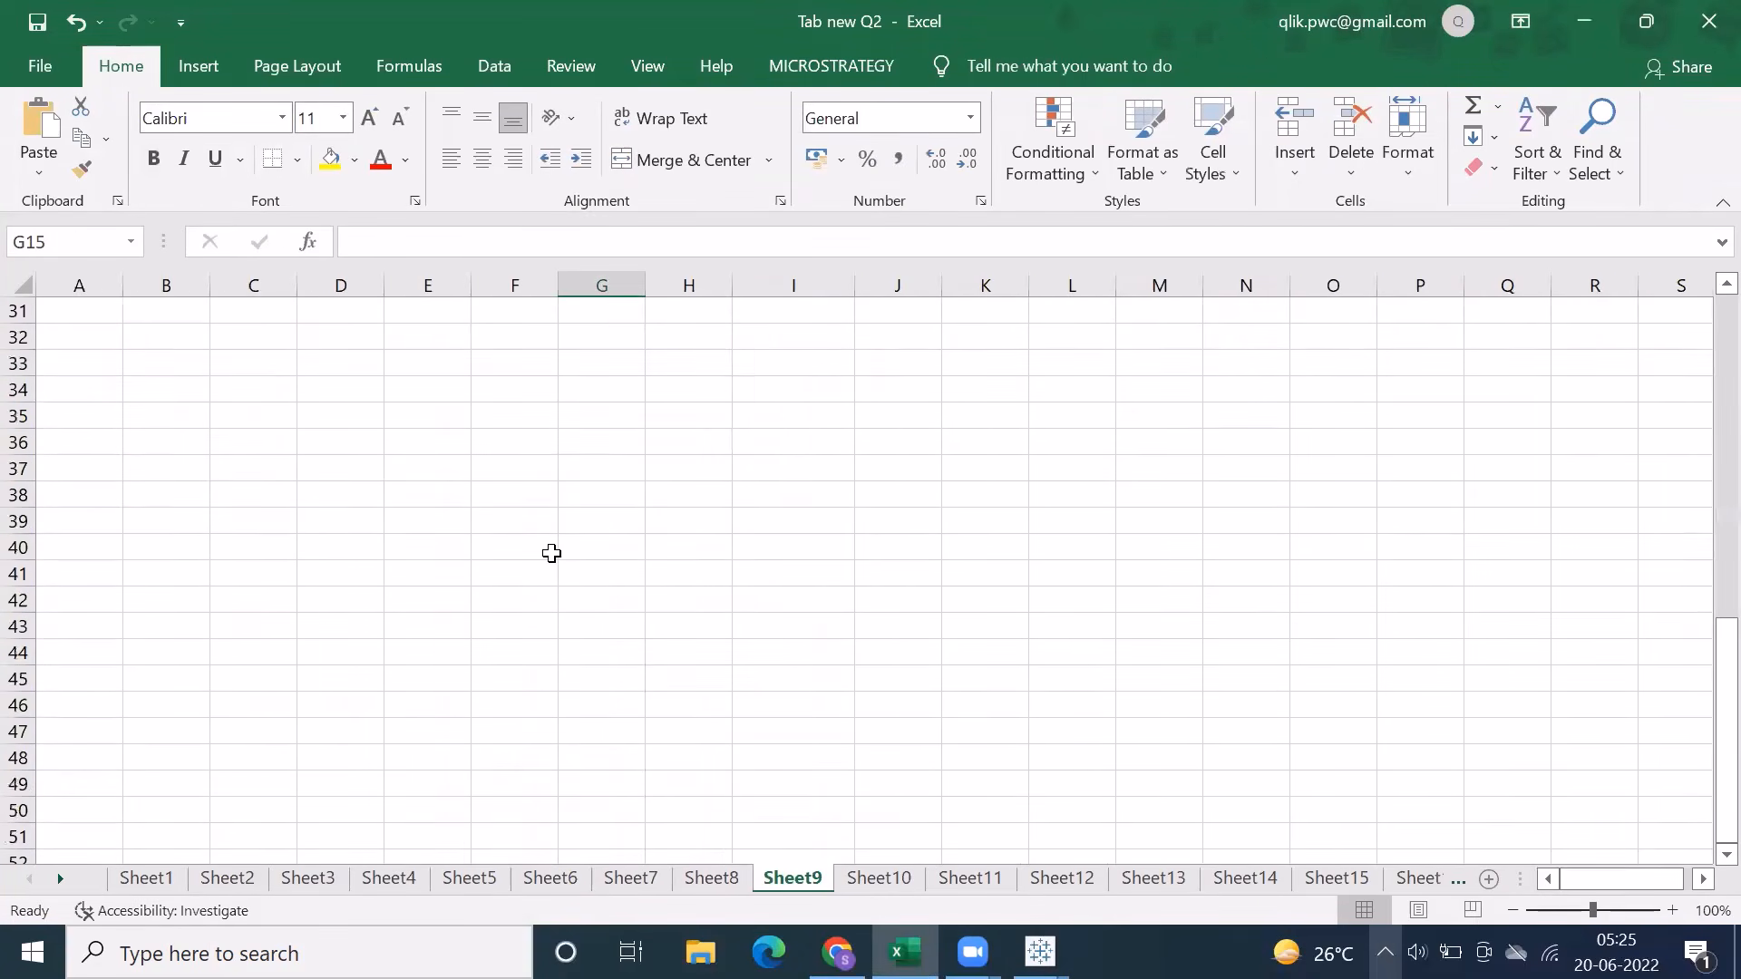
scroll(552, 553, up, 10)
click(903, 872)
scroll(588, 632, up, 19)
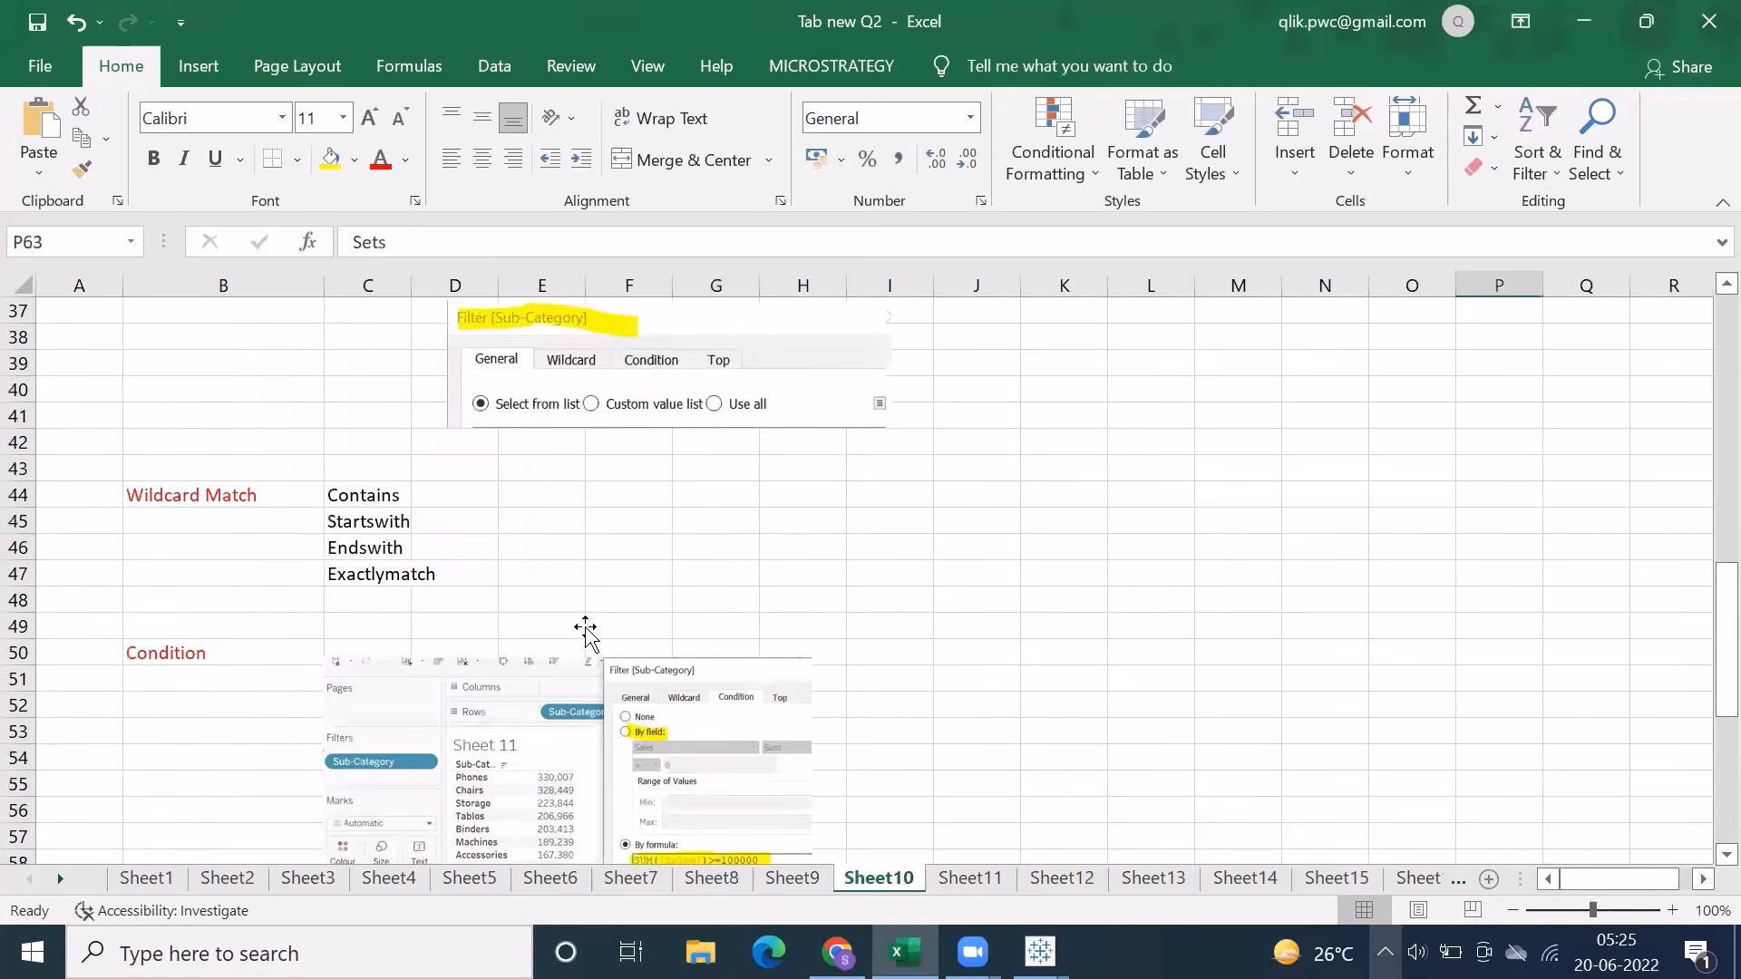
scroll(603, 612, down, 1)
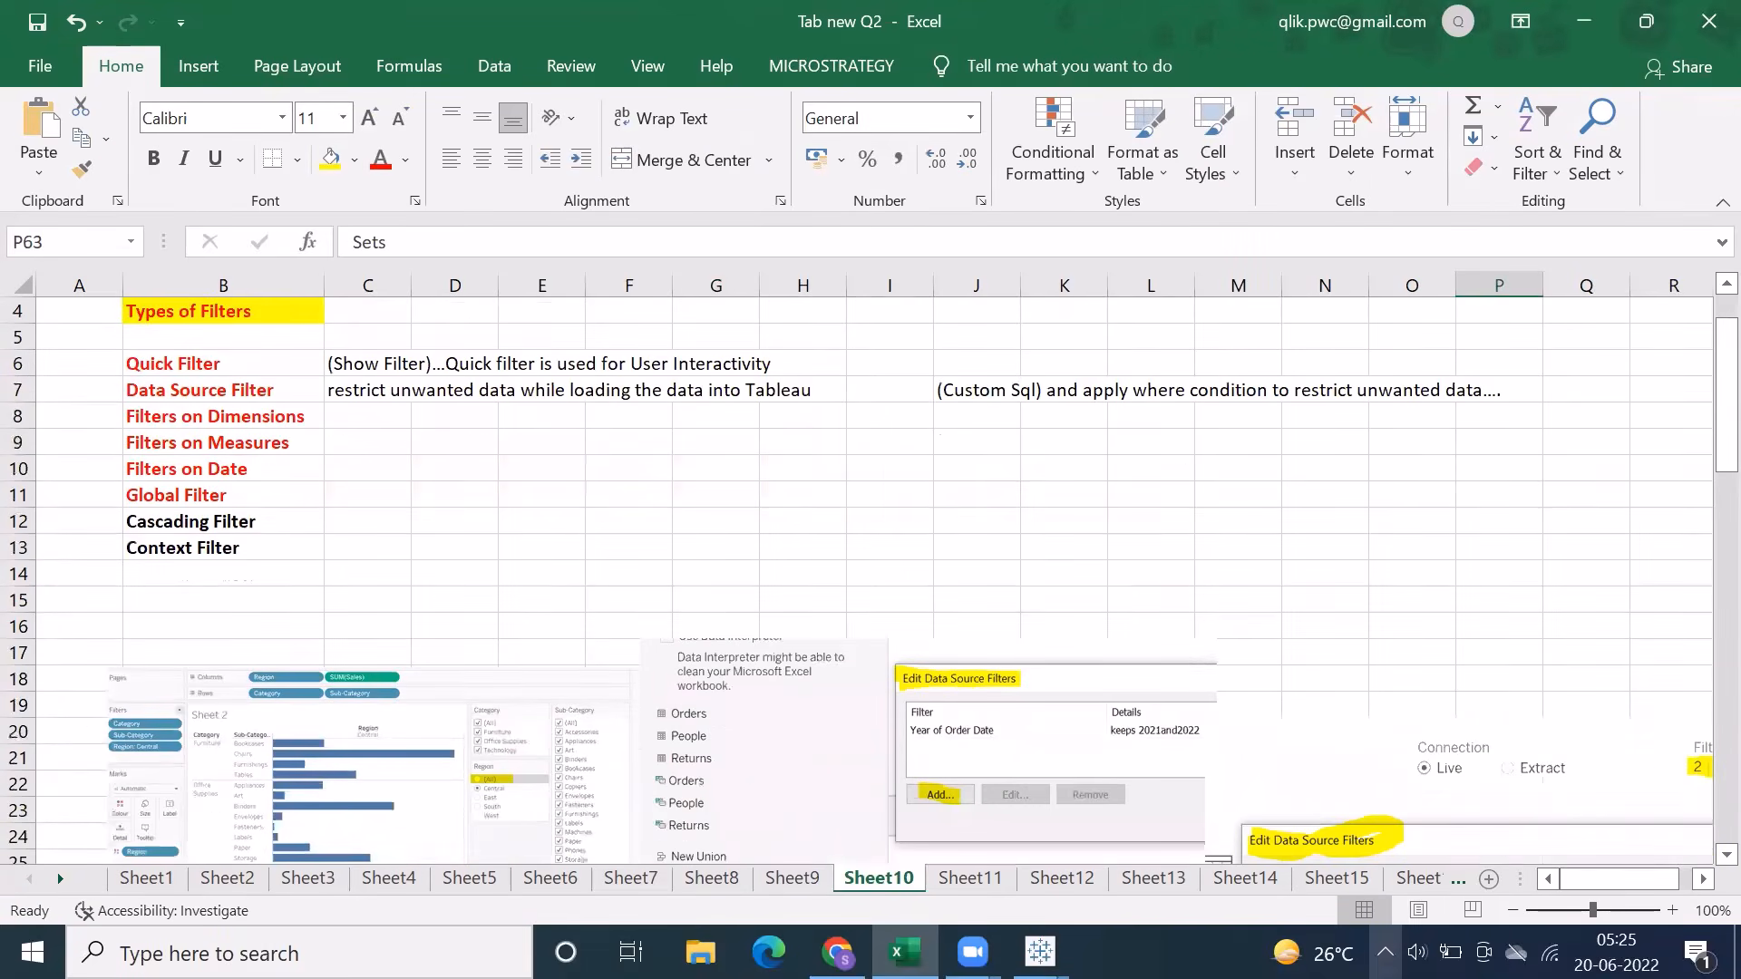
Switch to Tableau and add the Product table to the Sample - Coffee Chain data source
click(1167, 856)
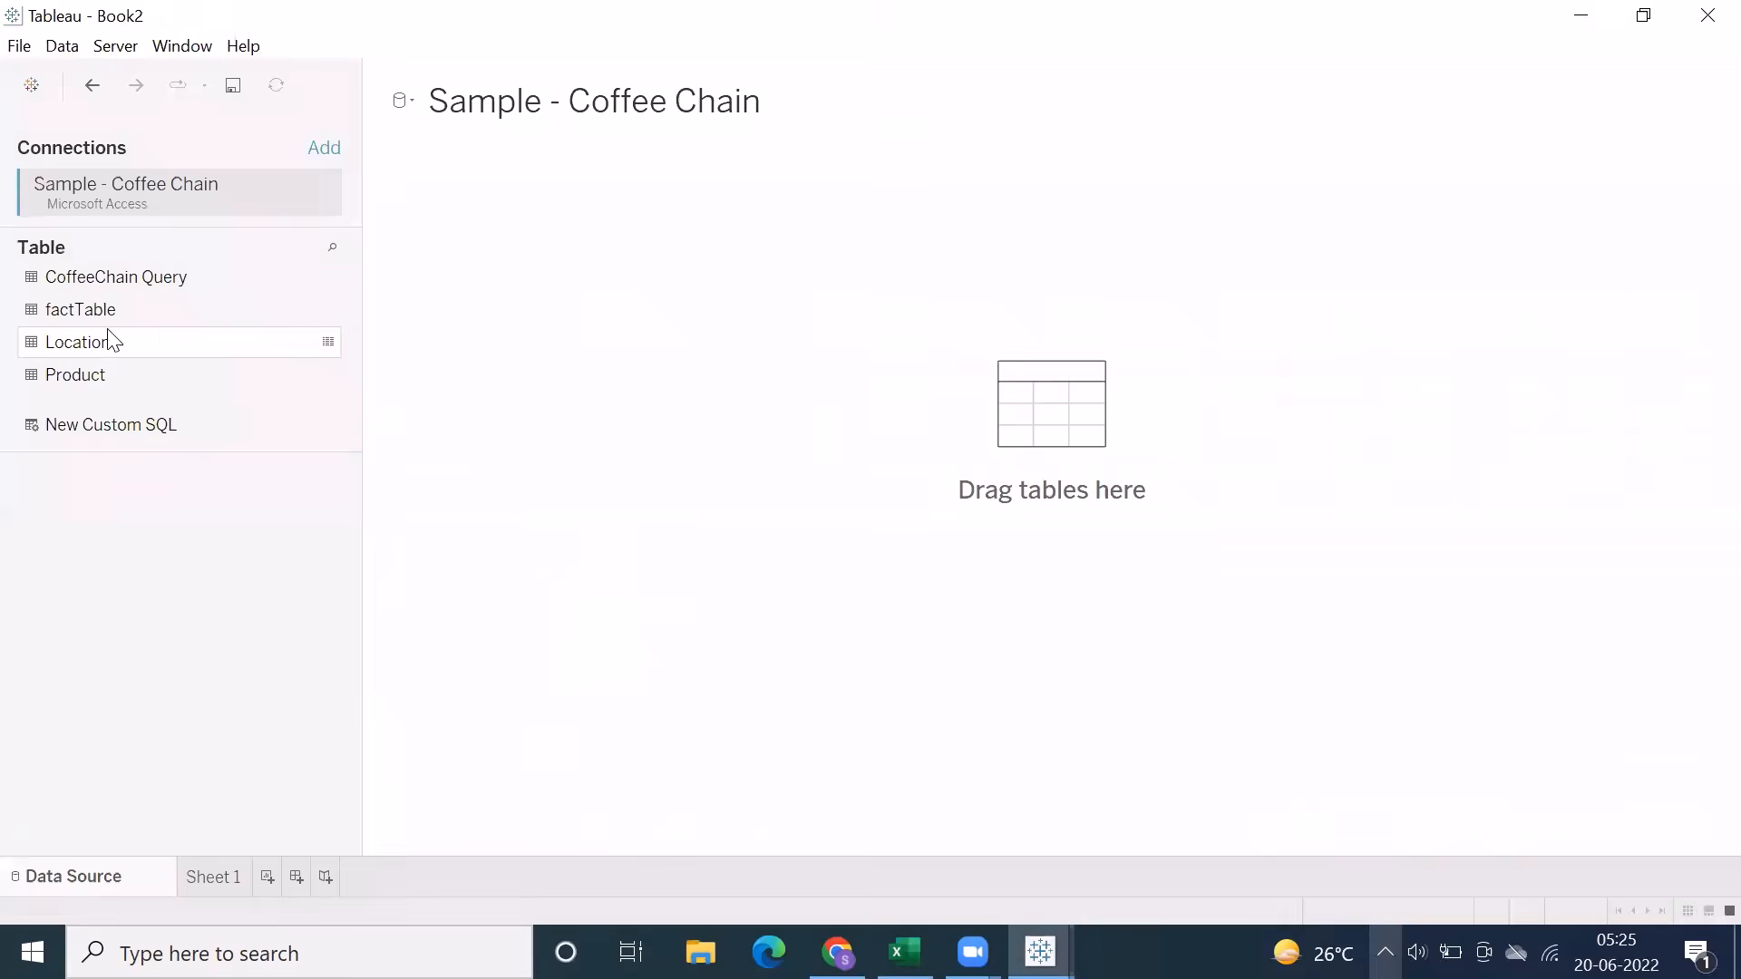
click(77, 379)
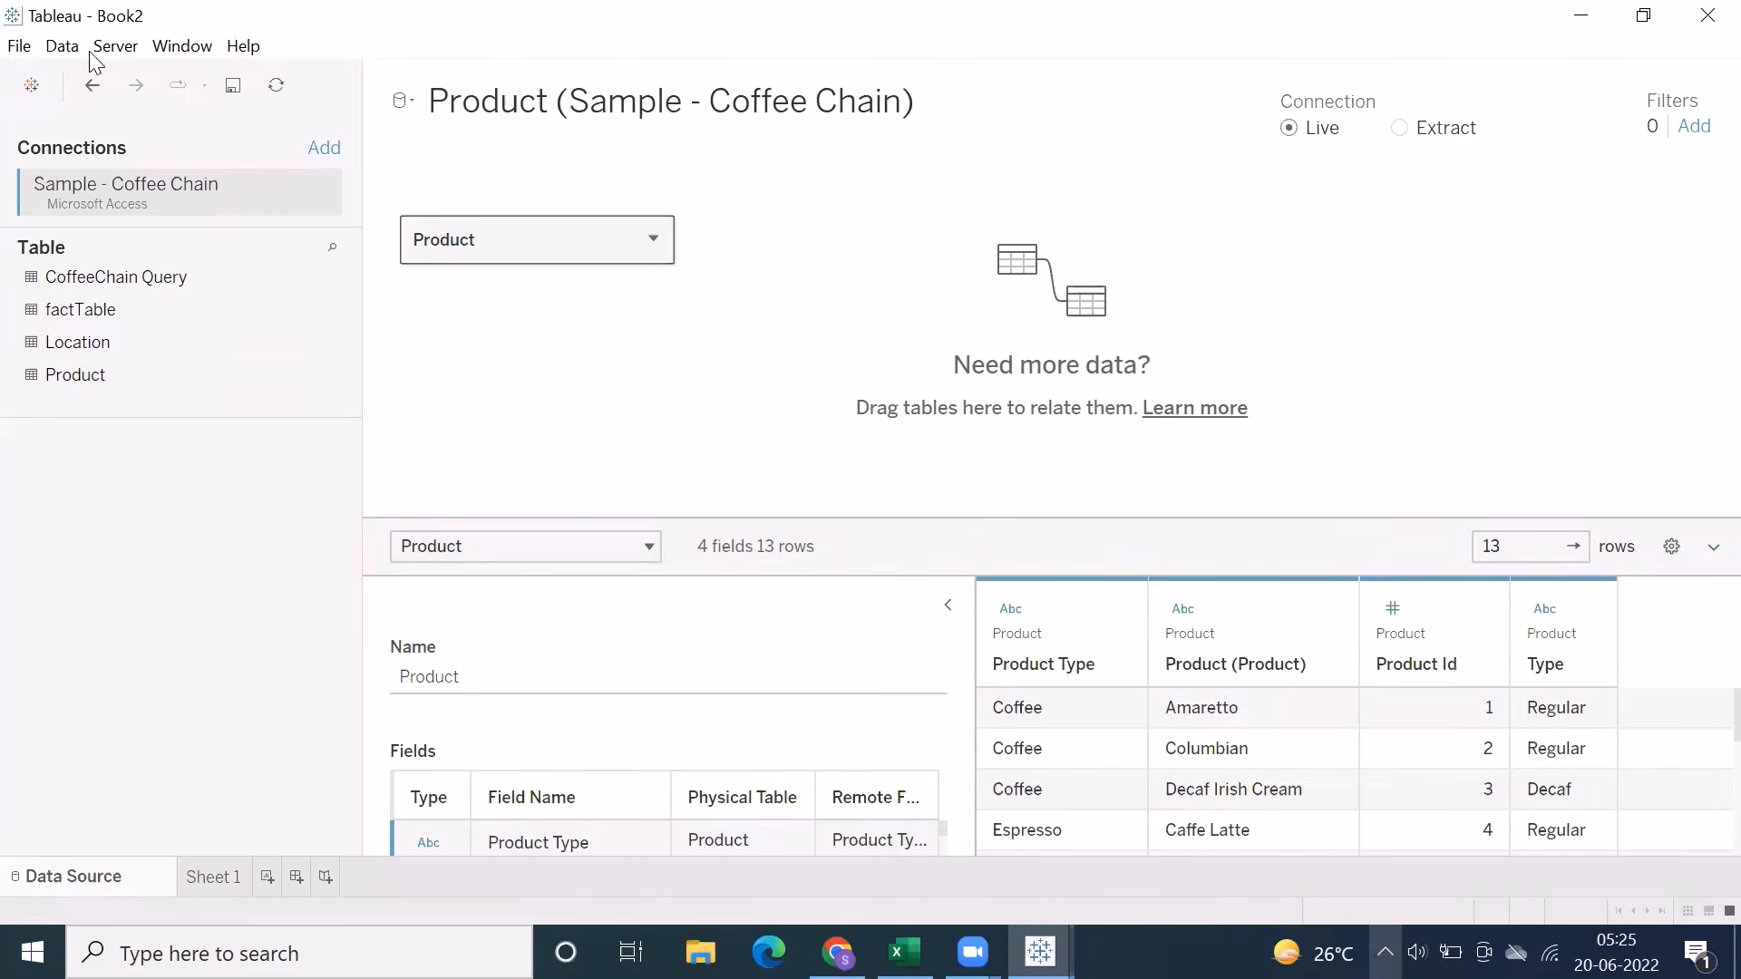
Start converting the Product table to custom SQL, widen the dialog to examine the full SELECT query, and cancel the conversion
click(61, 45)
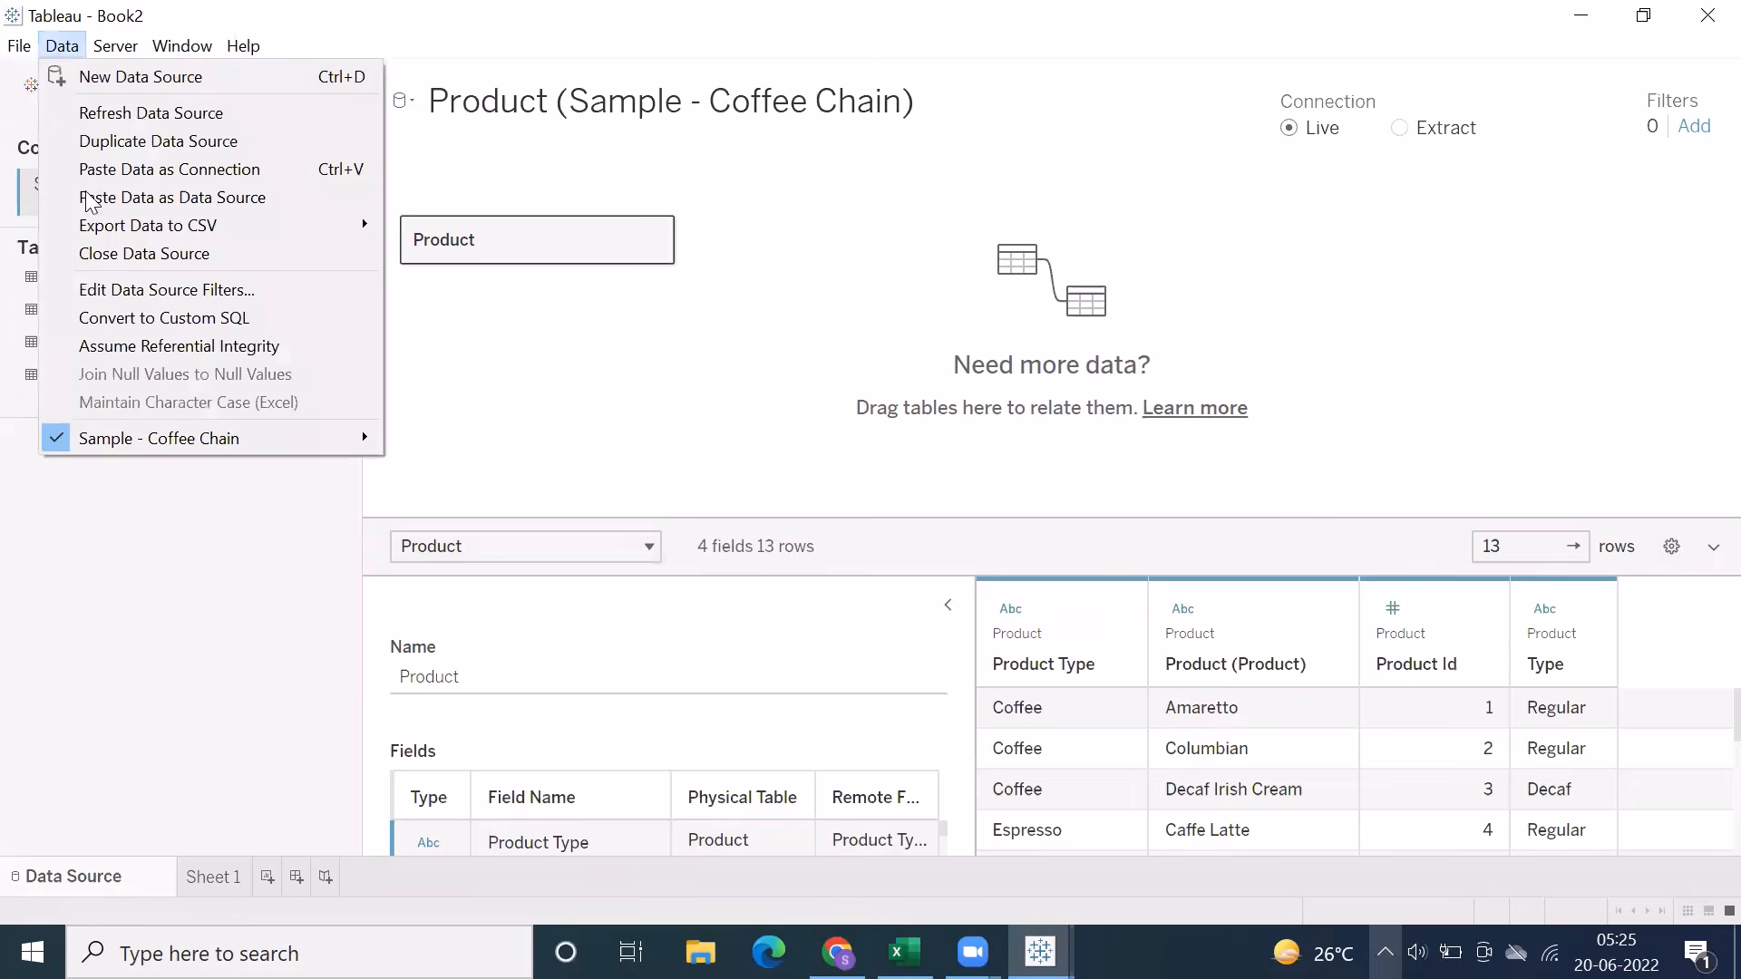
click(116, 317)
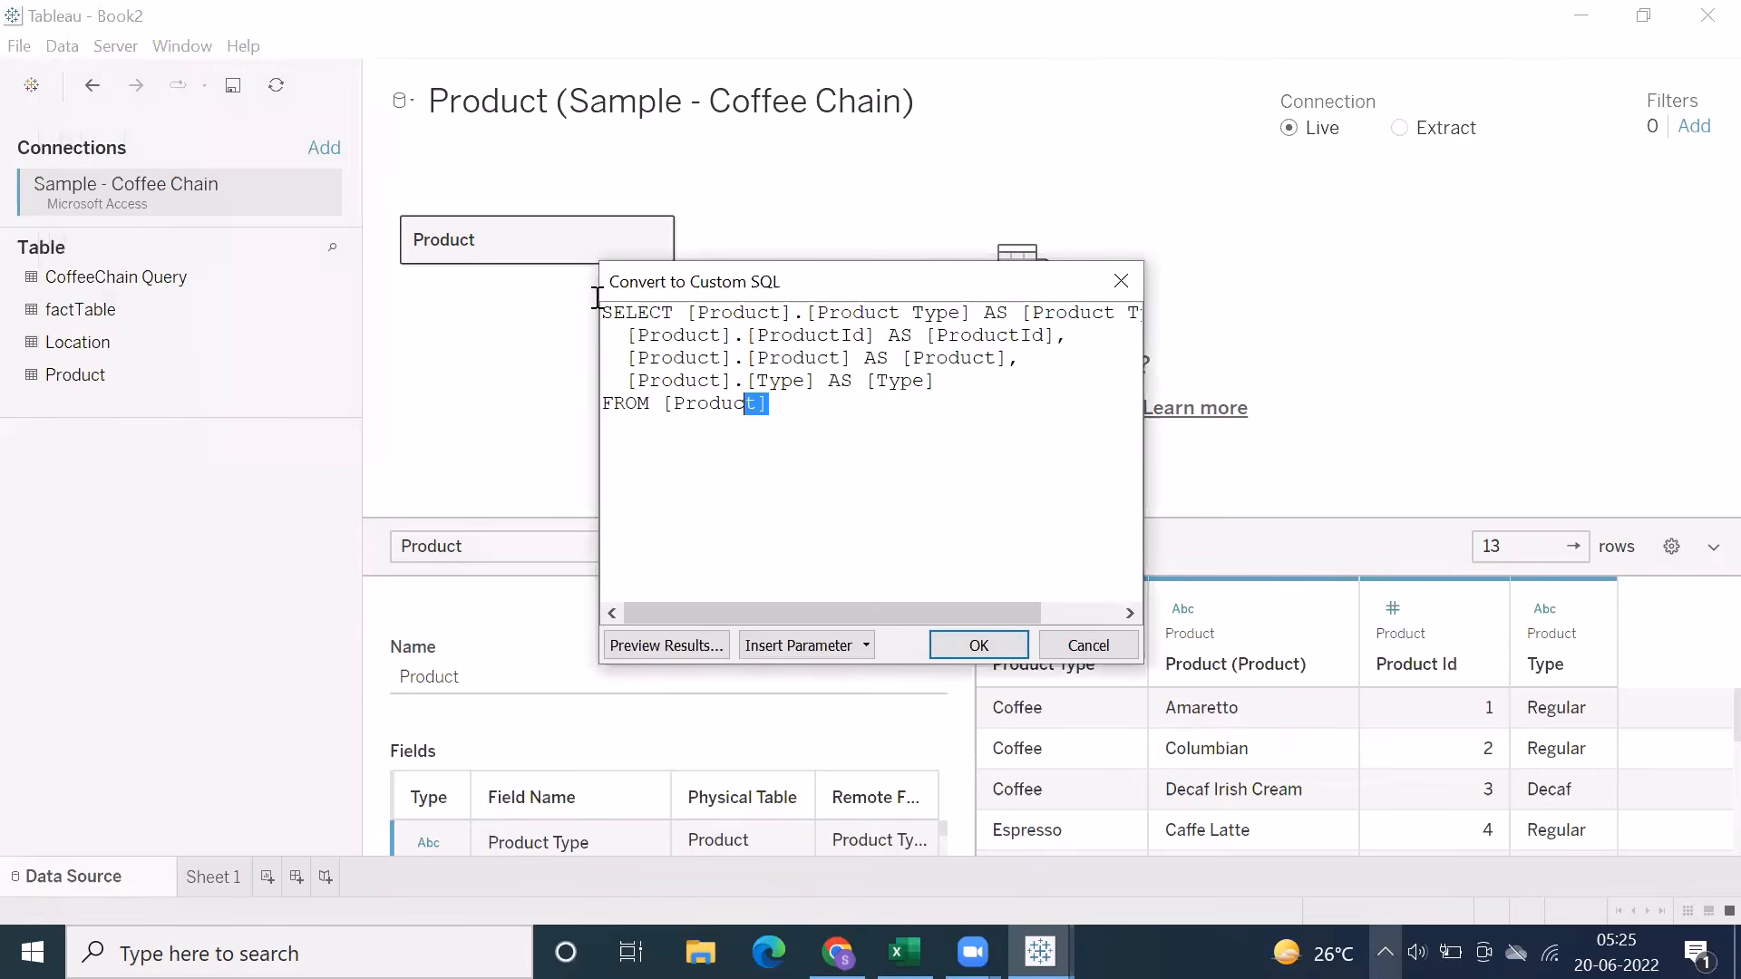
drag(598, 308, 828, 437)
click(828, 438)
drag(1141, 393, 1342, 494)
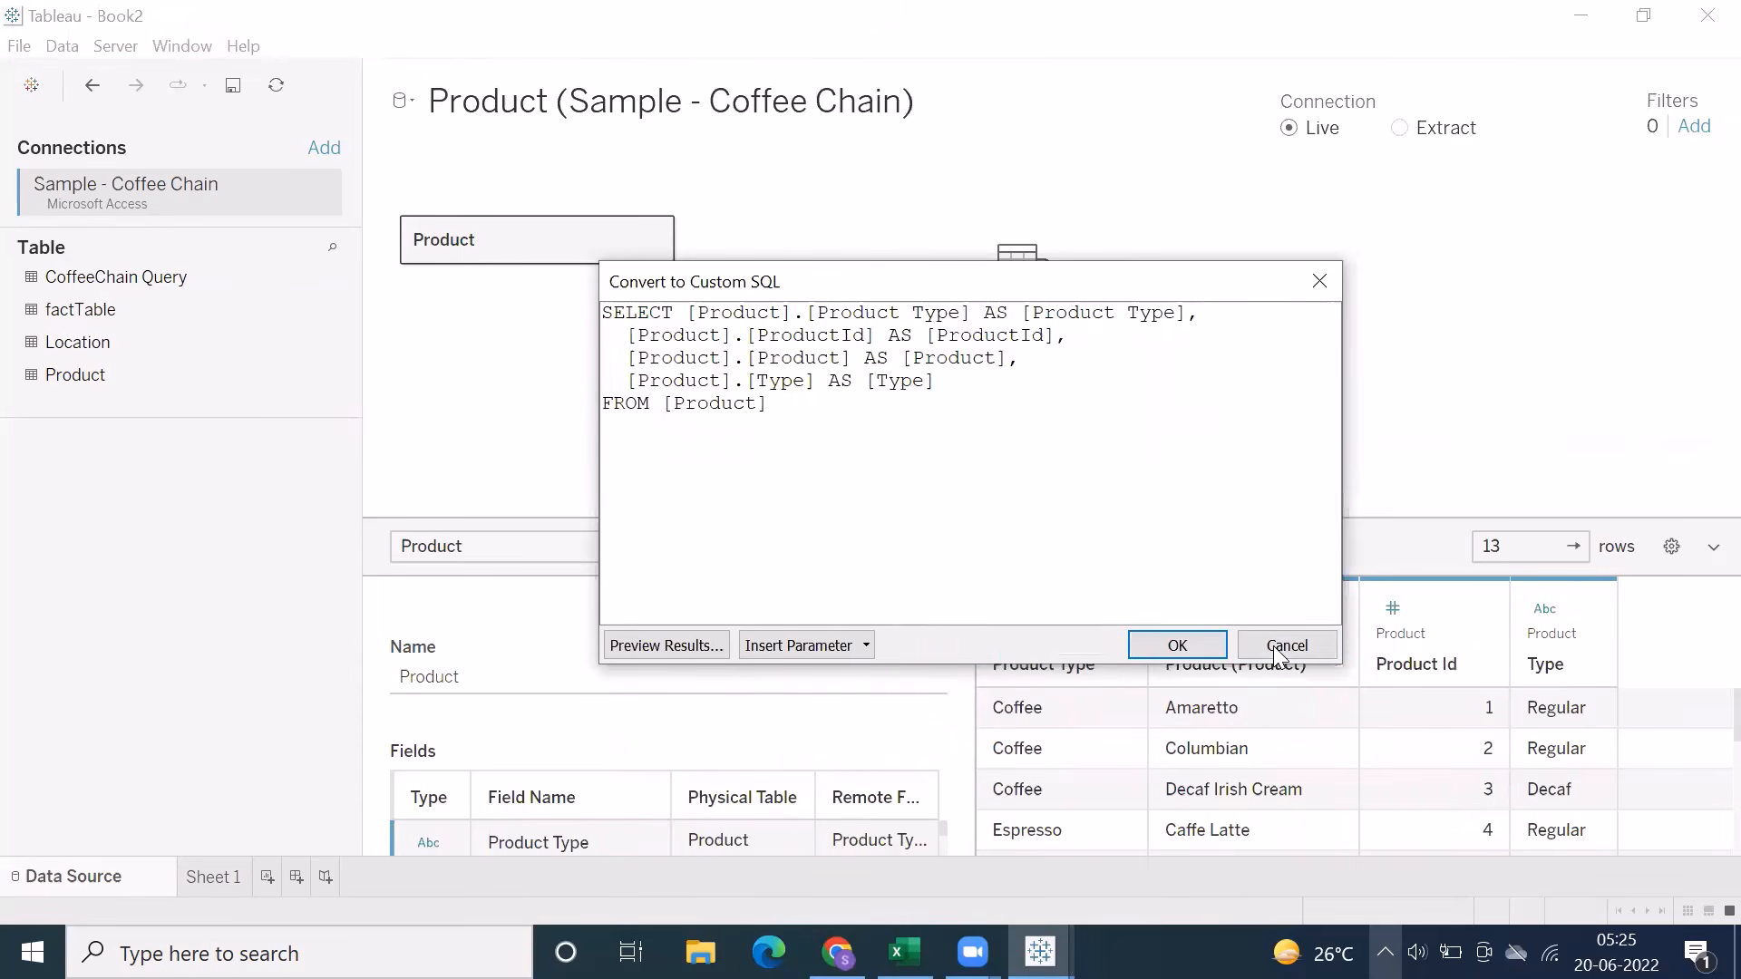
click(1274, 647)
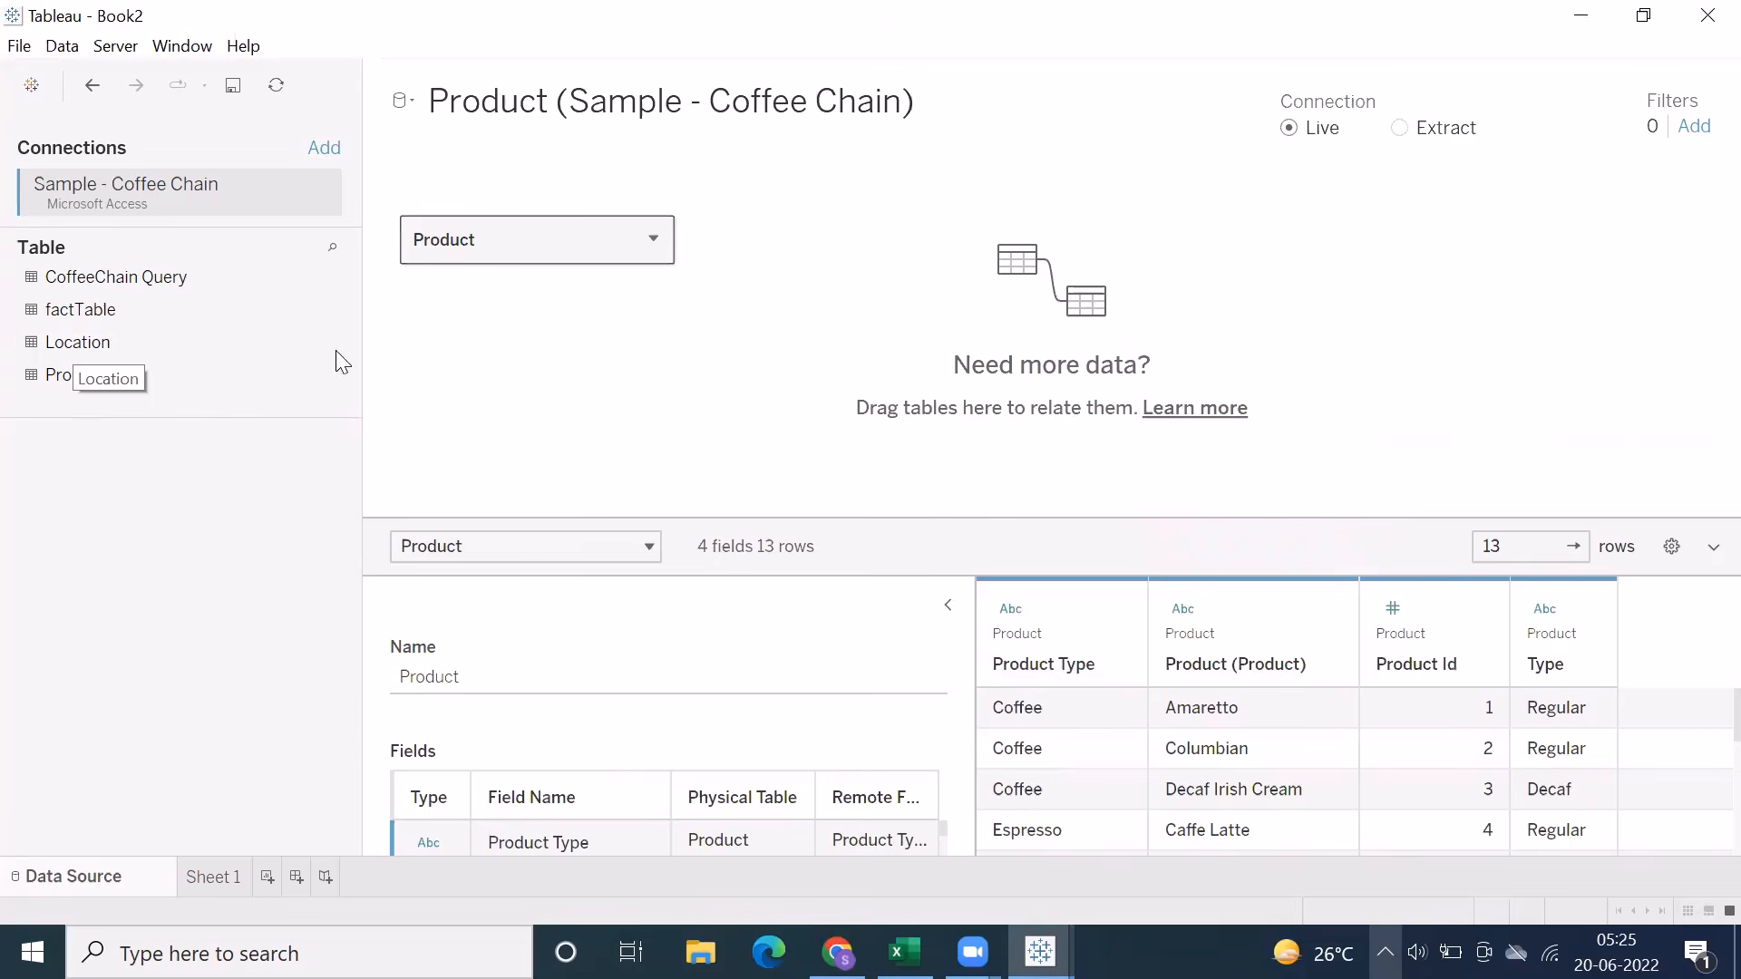
Replace the Product table with factTable on the canvas, and try to view the Location table's data
drag(336, 350, 428, 248)
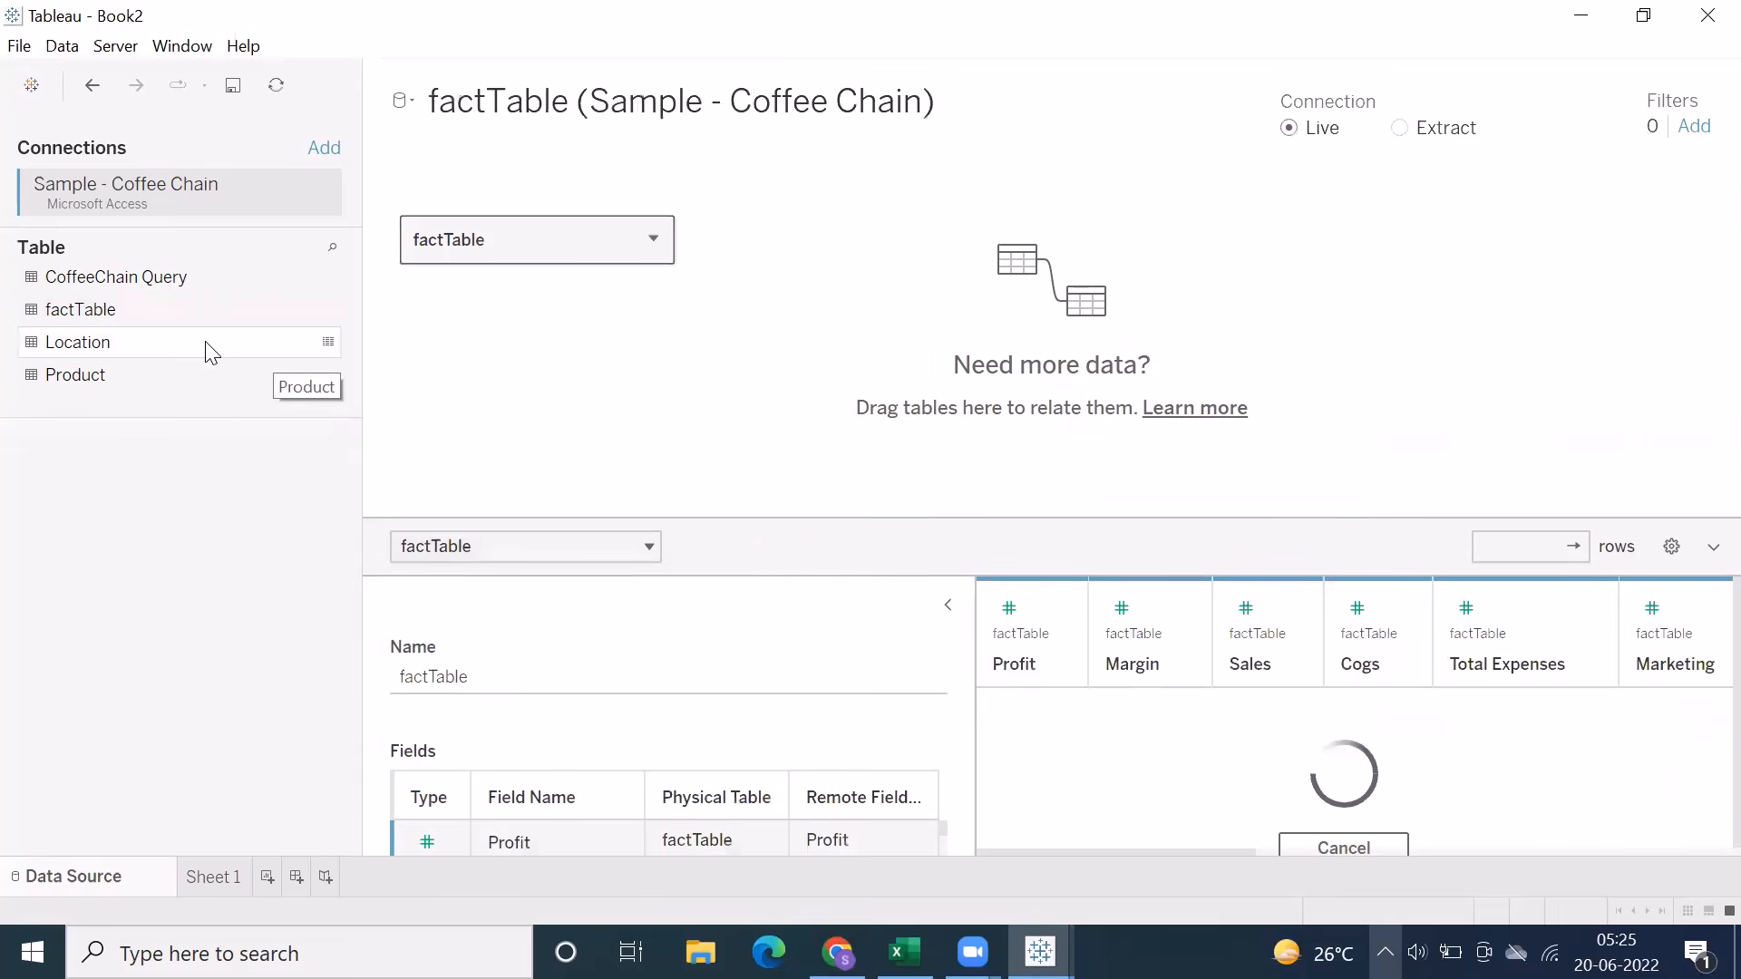
click(328, 343)
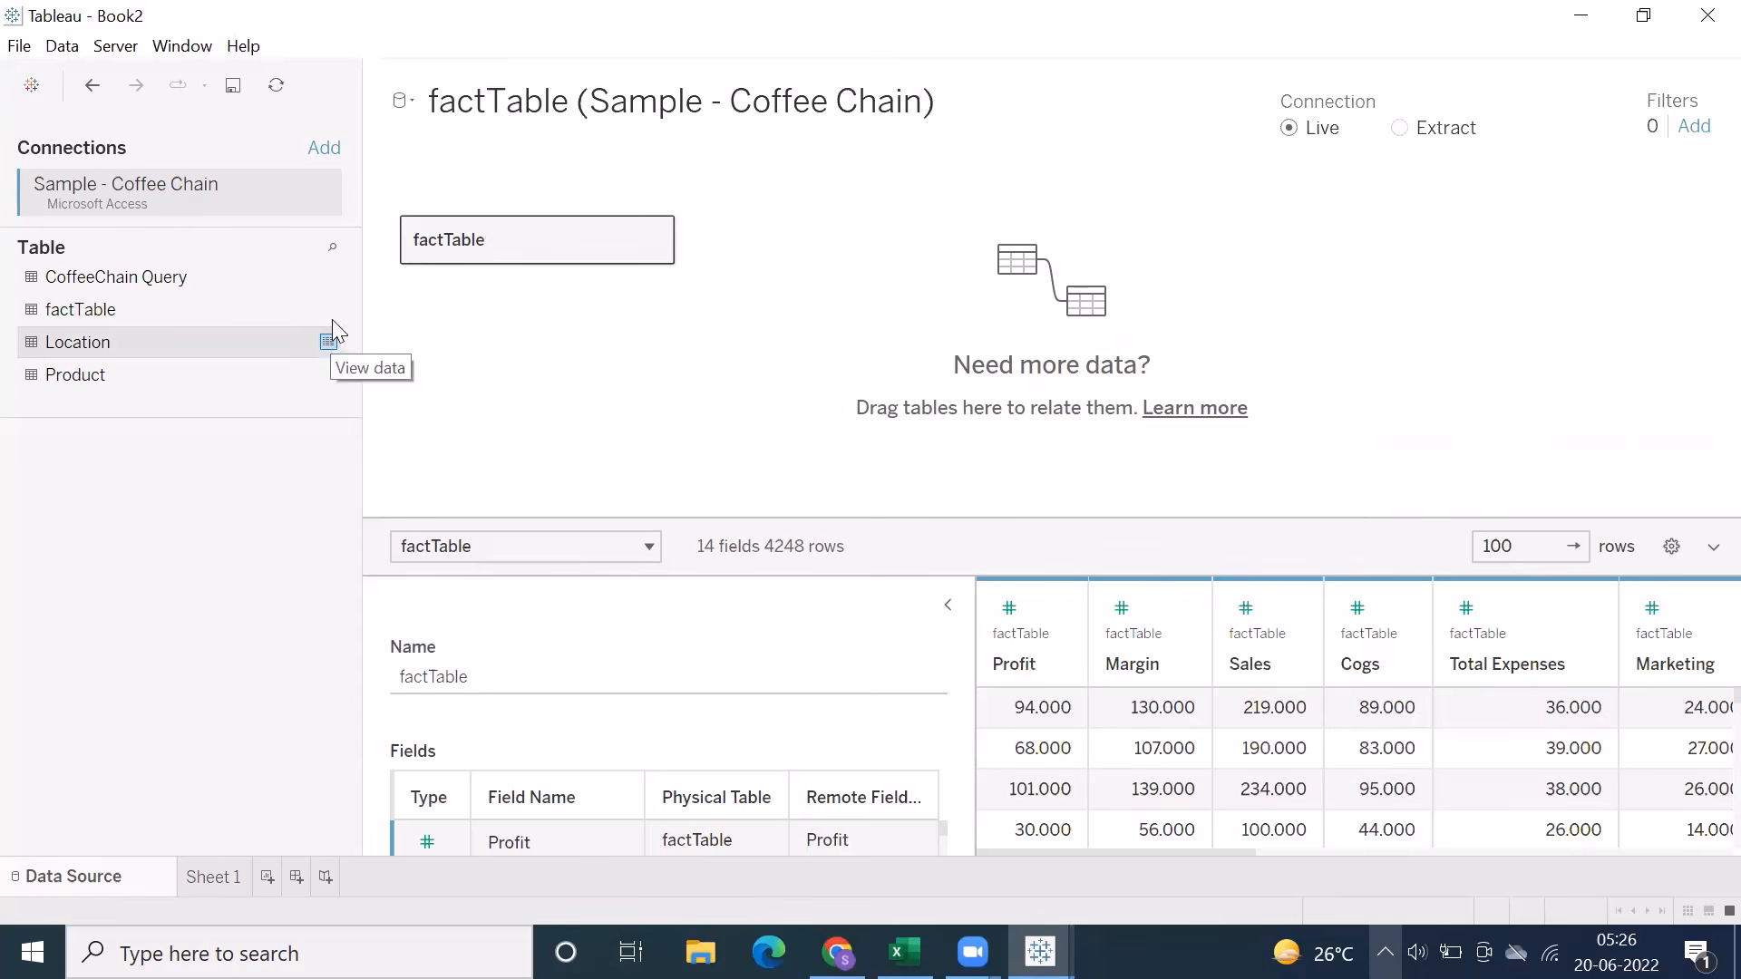
click(328, 343)
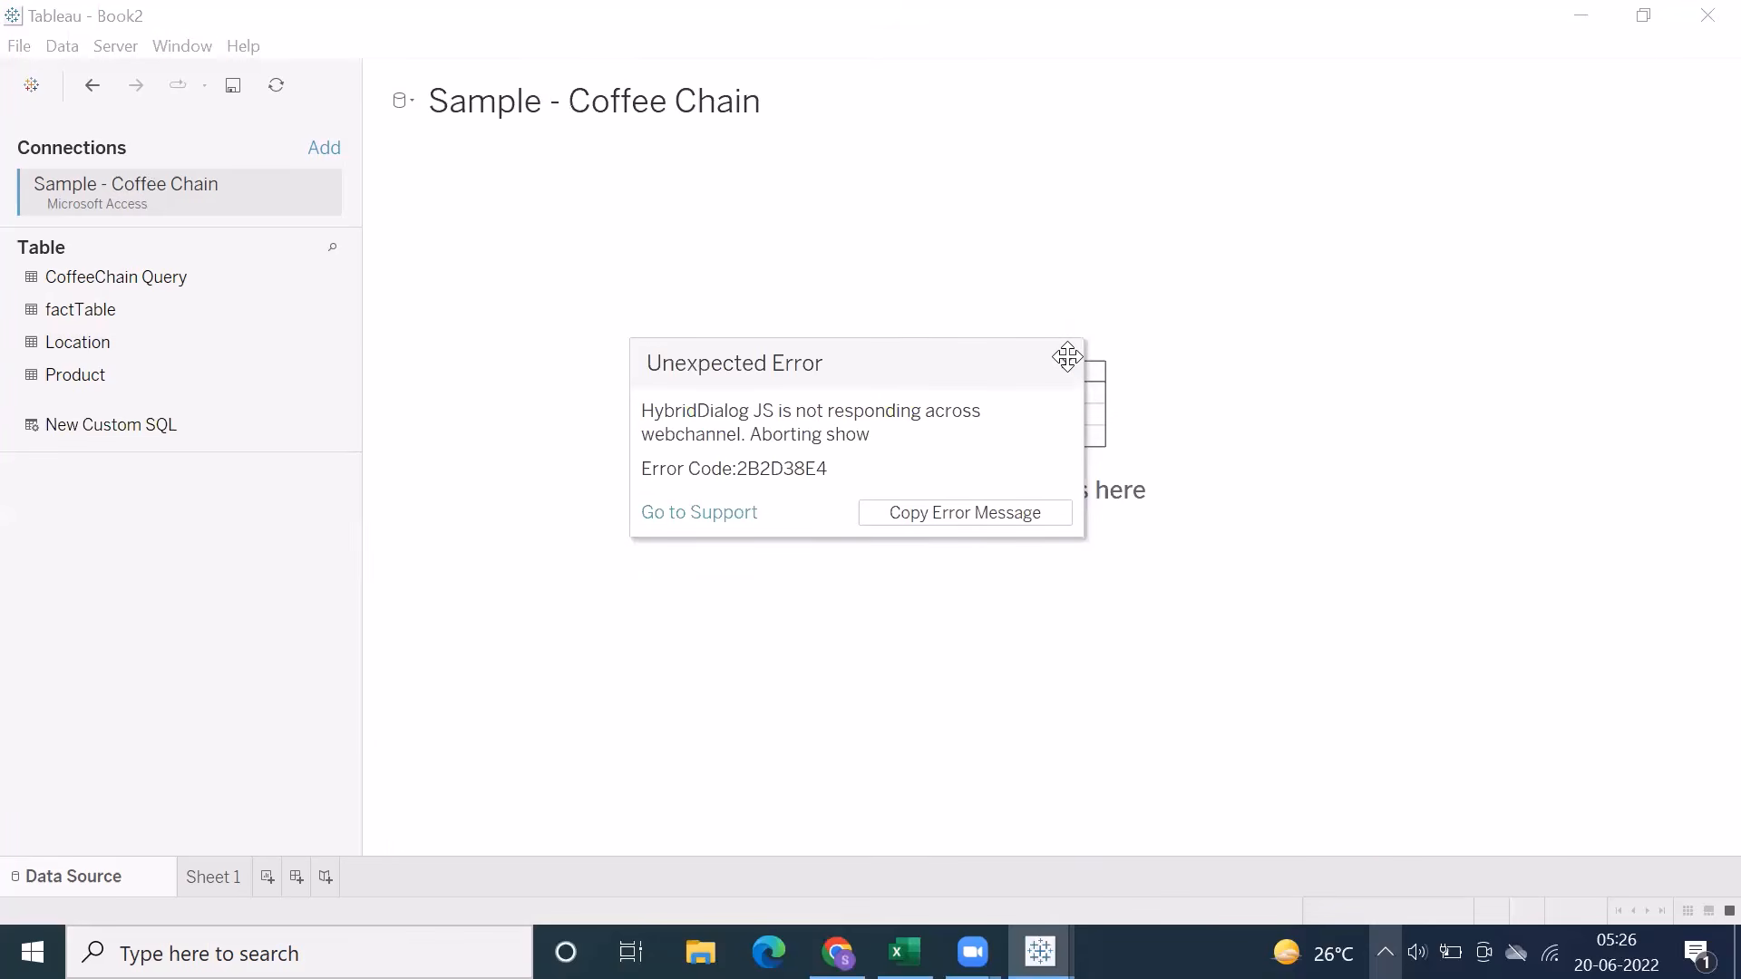
click(1068, 363)
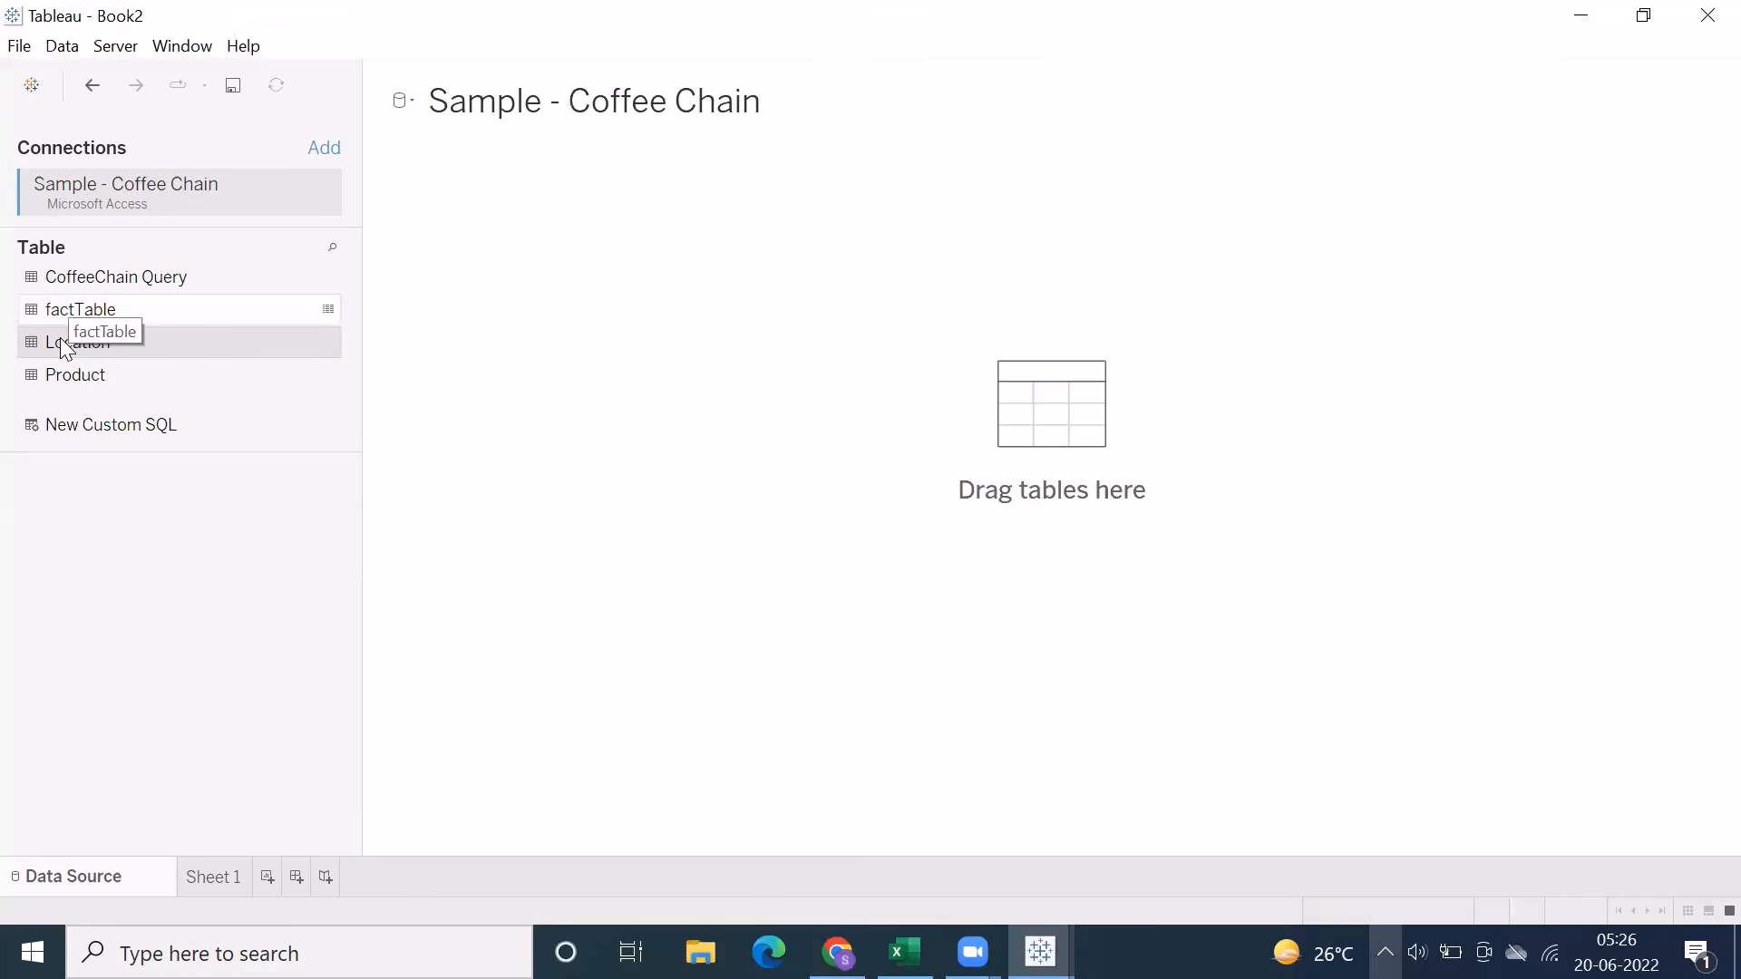
Add the Location table to view its fields, and replace it with factTable
drag(64, 348, 399, 303)
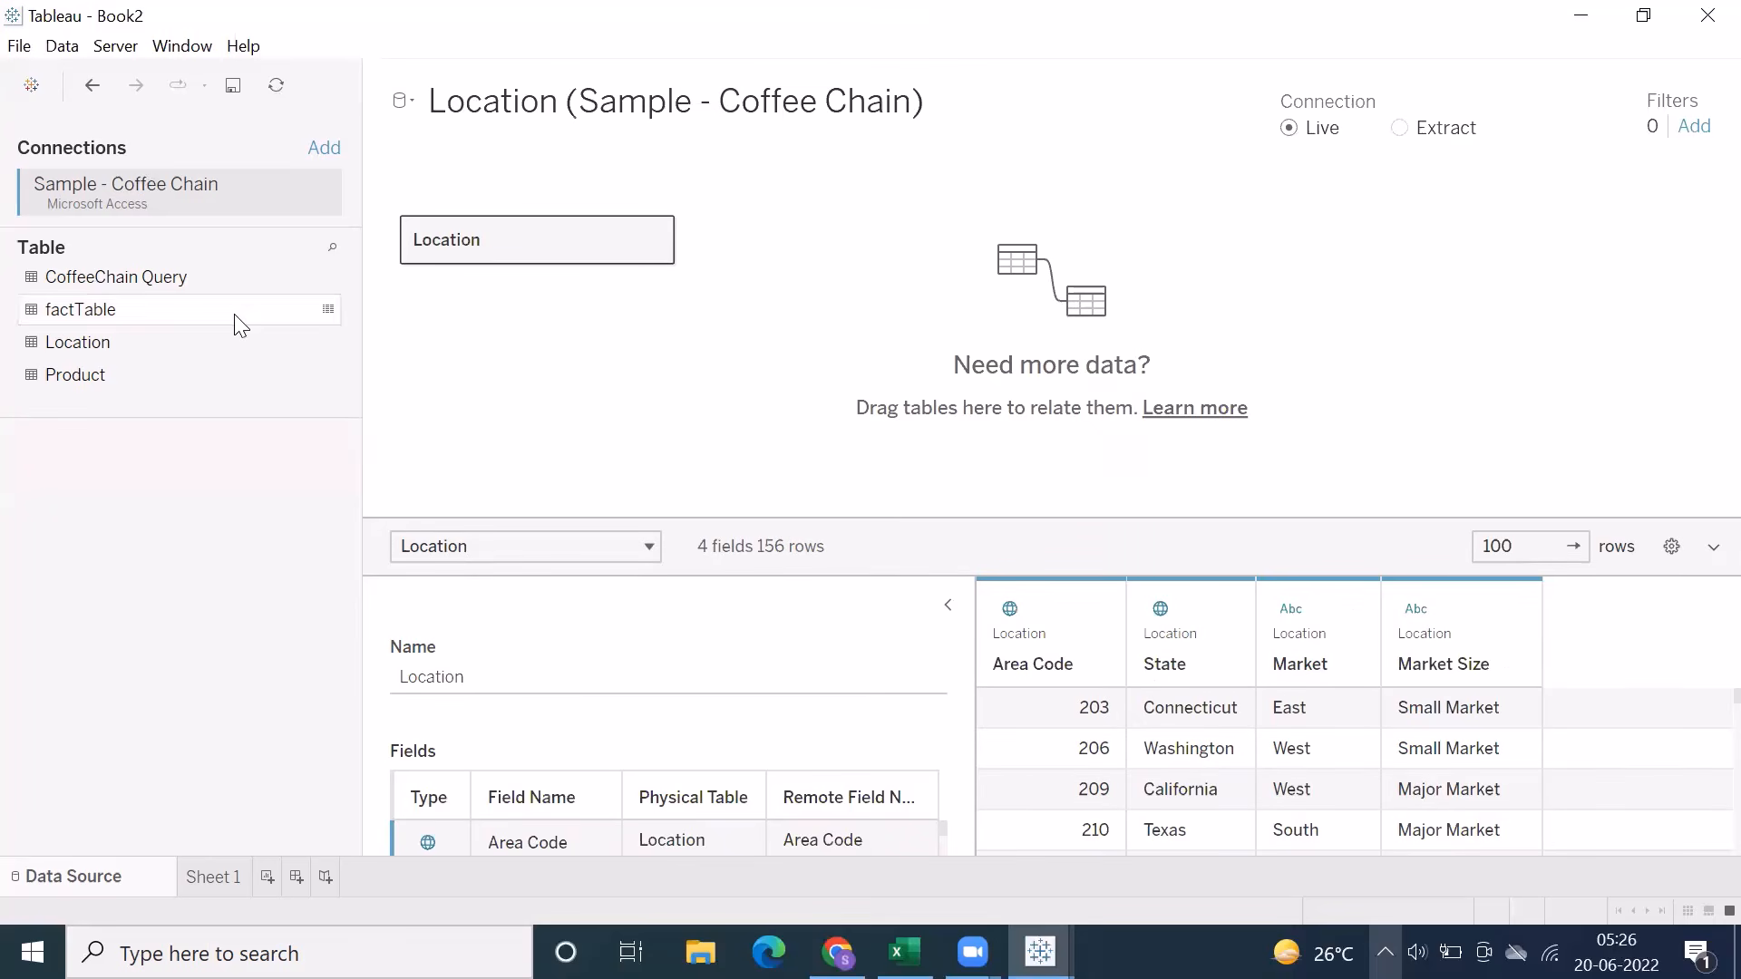
drag(232, 350, 227, 349)
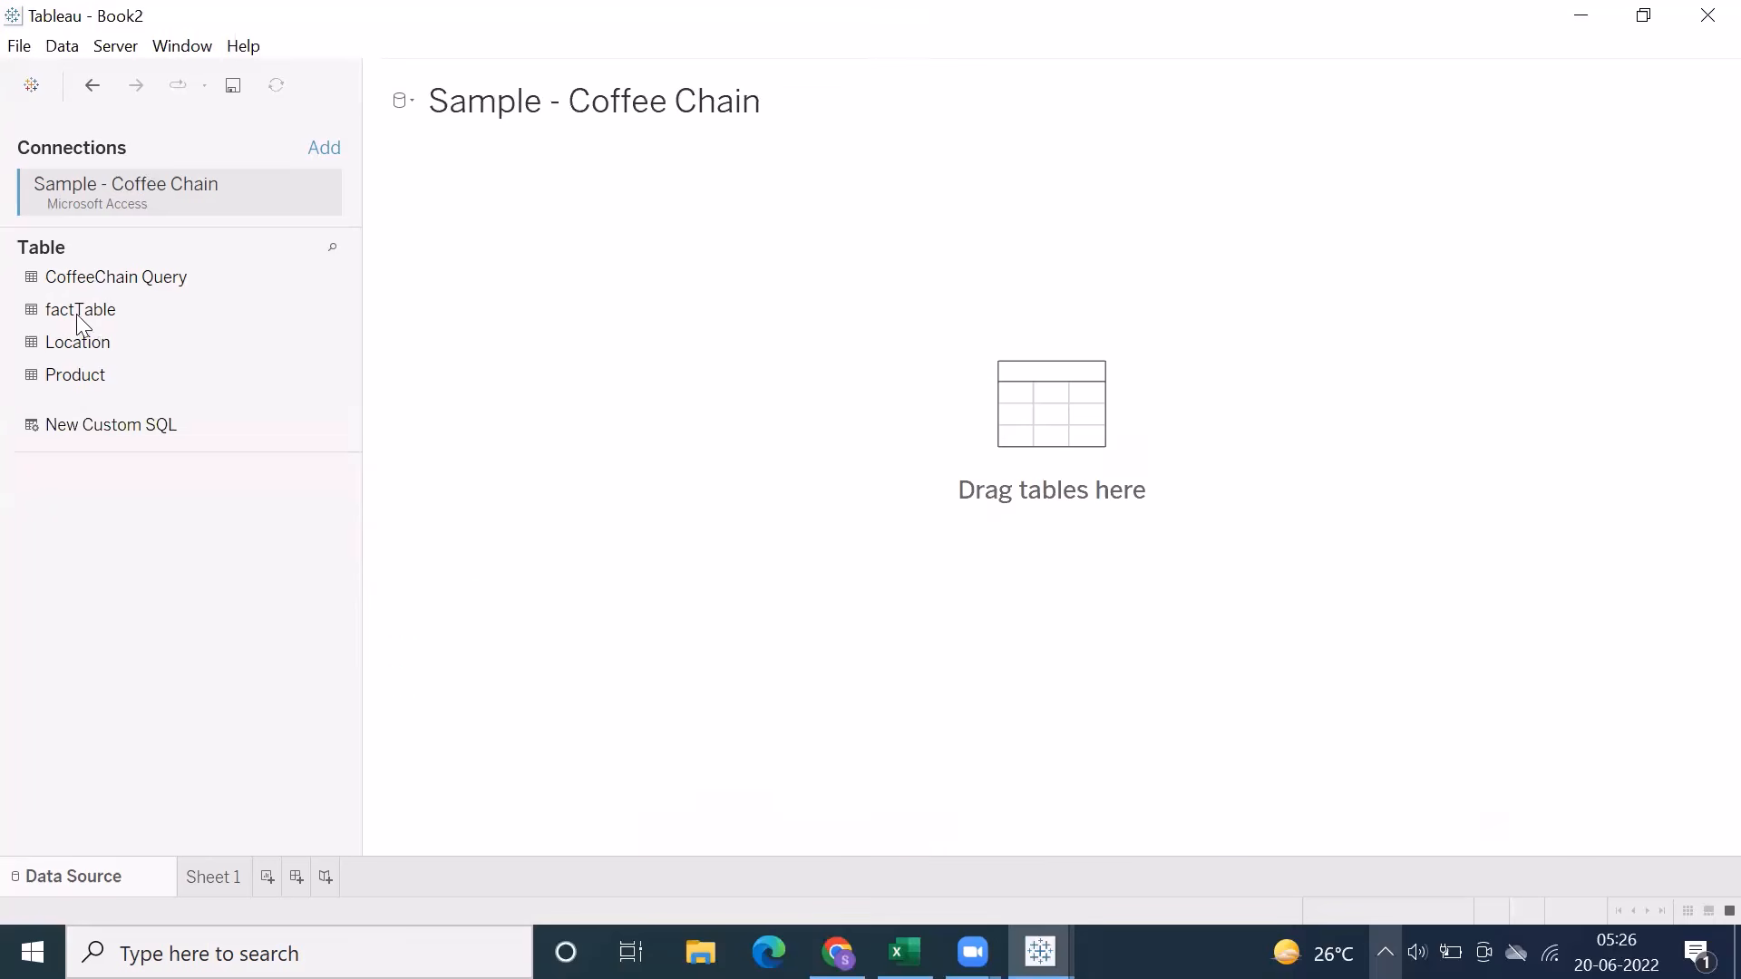
drag(77, 314, 443, 251)
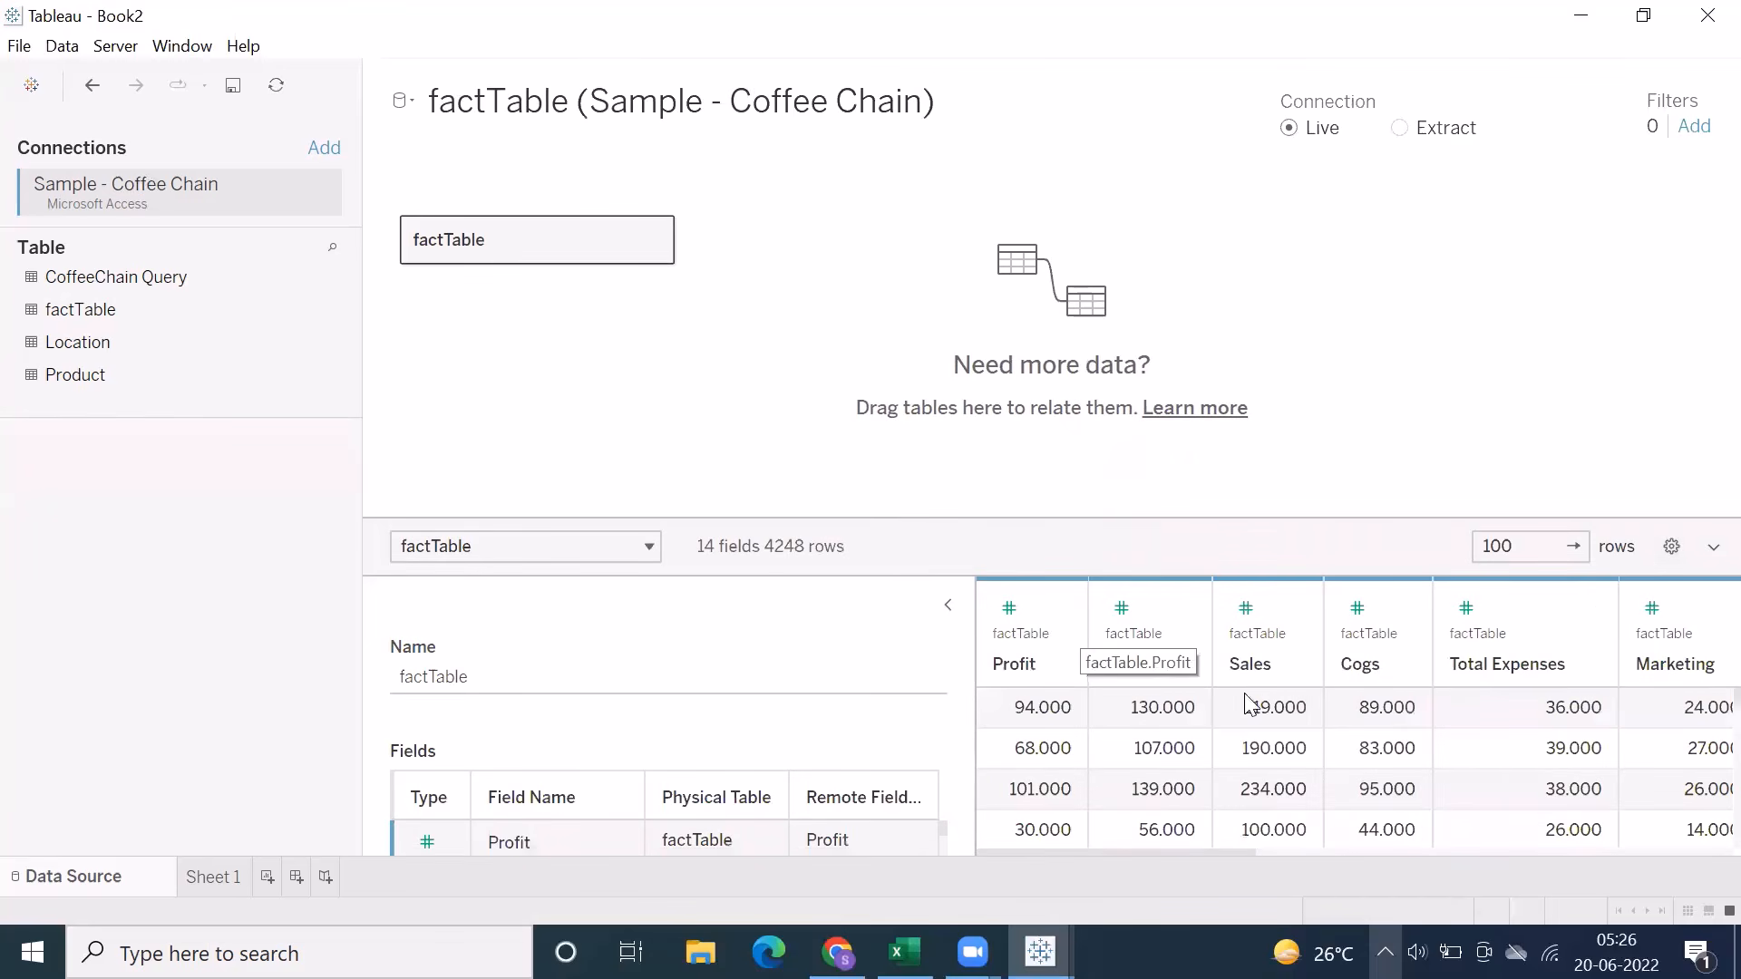
Enlarge the data details area and examine factTable's field list for the Area Code field
scroll(1485, 758, down, 1)
scroll(1585, 680, up, 1)
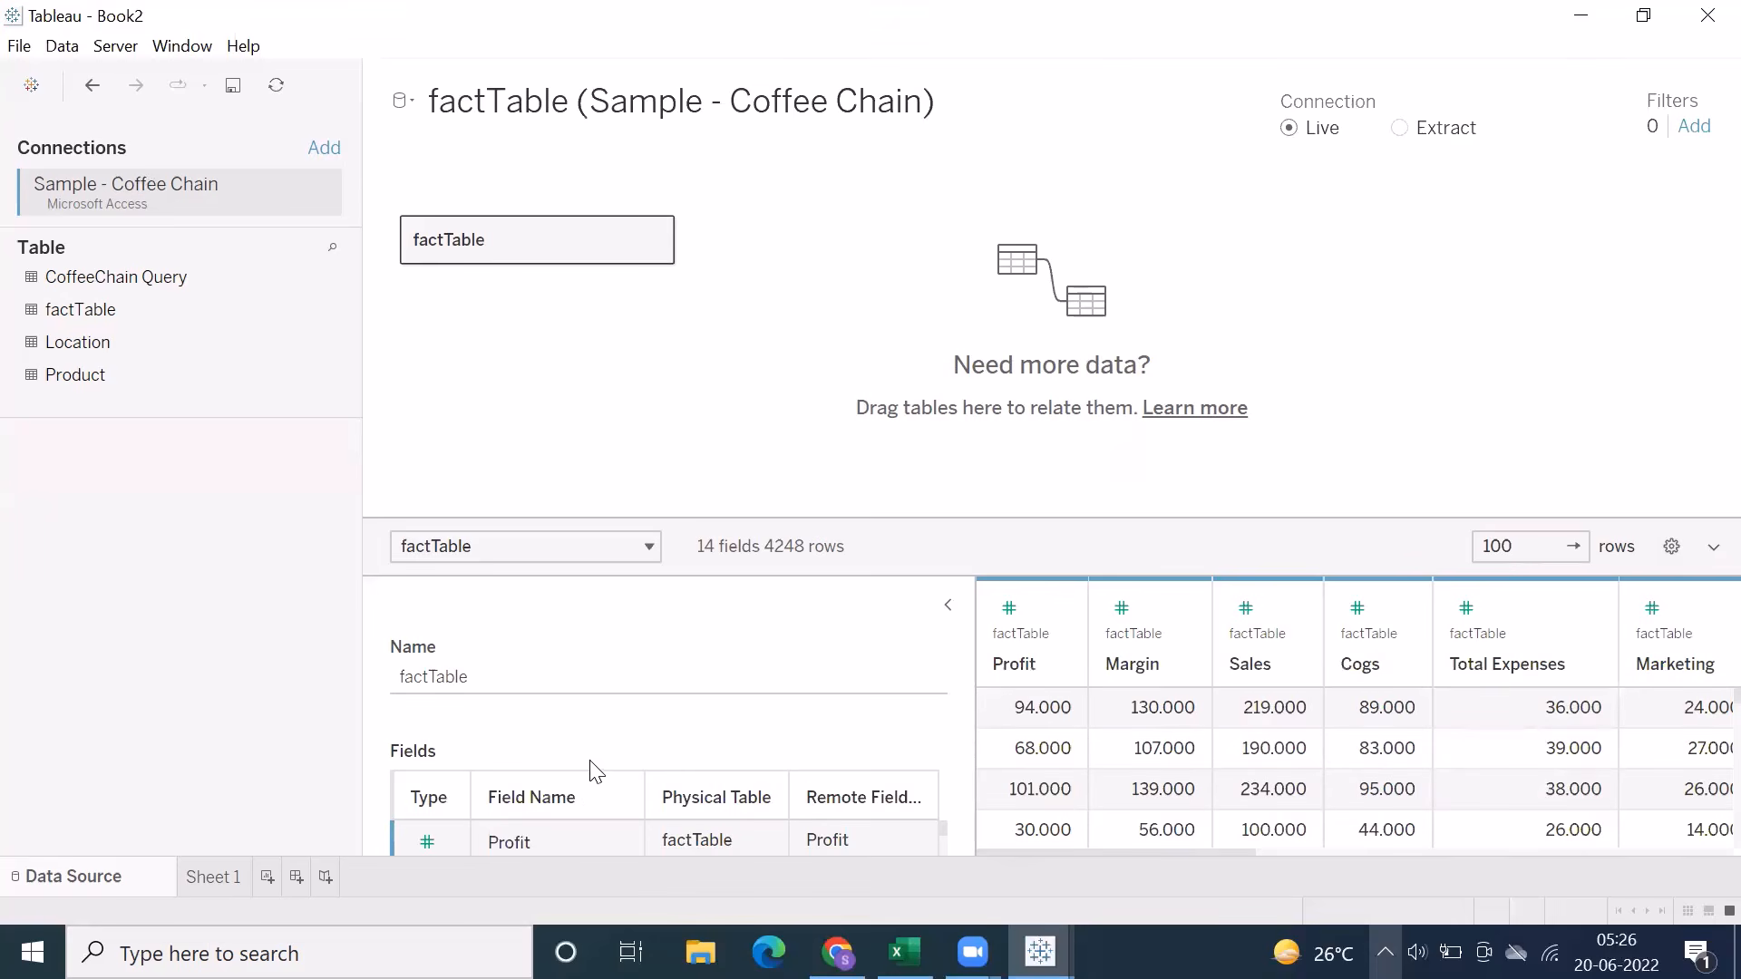
drag(729, 517, 726, 336)
scroll(611, 707, down, 3)
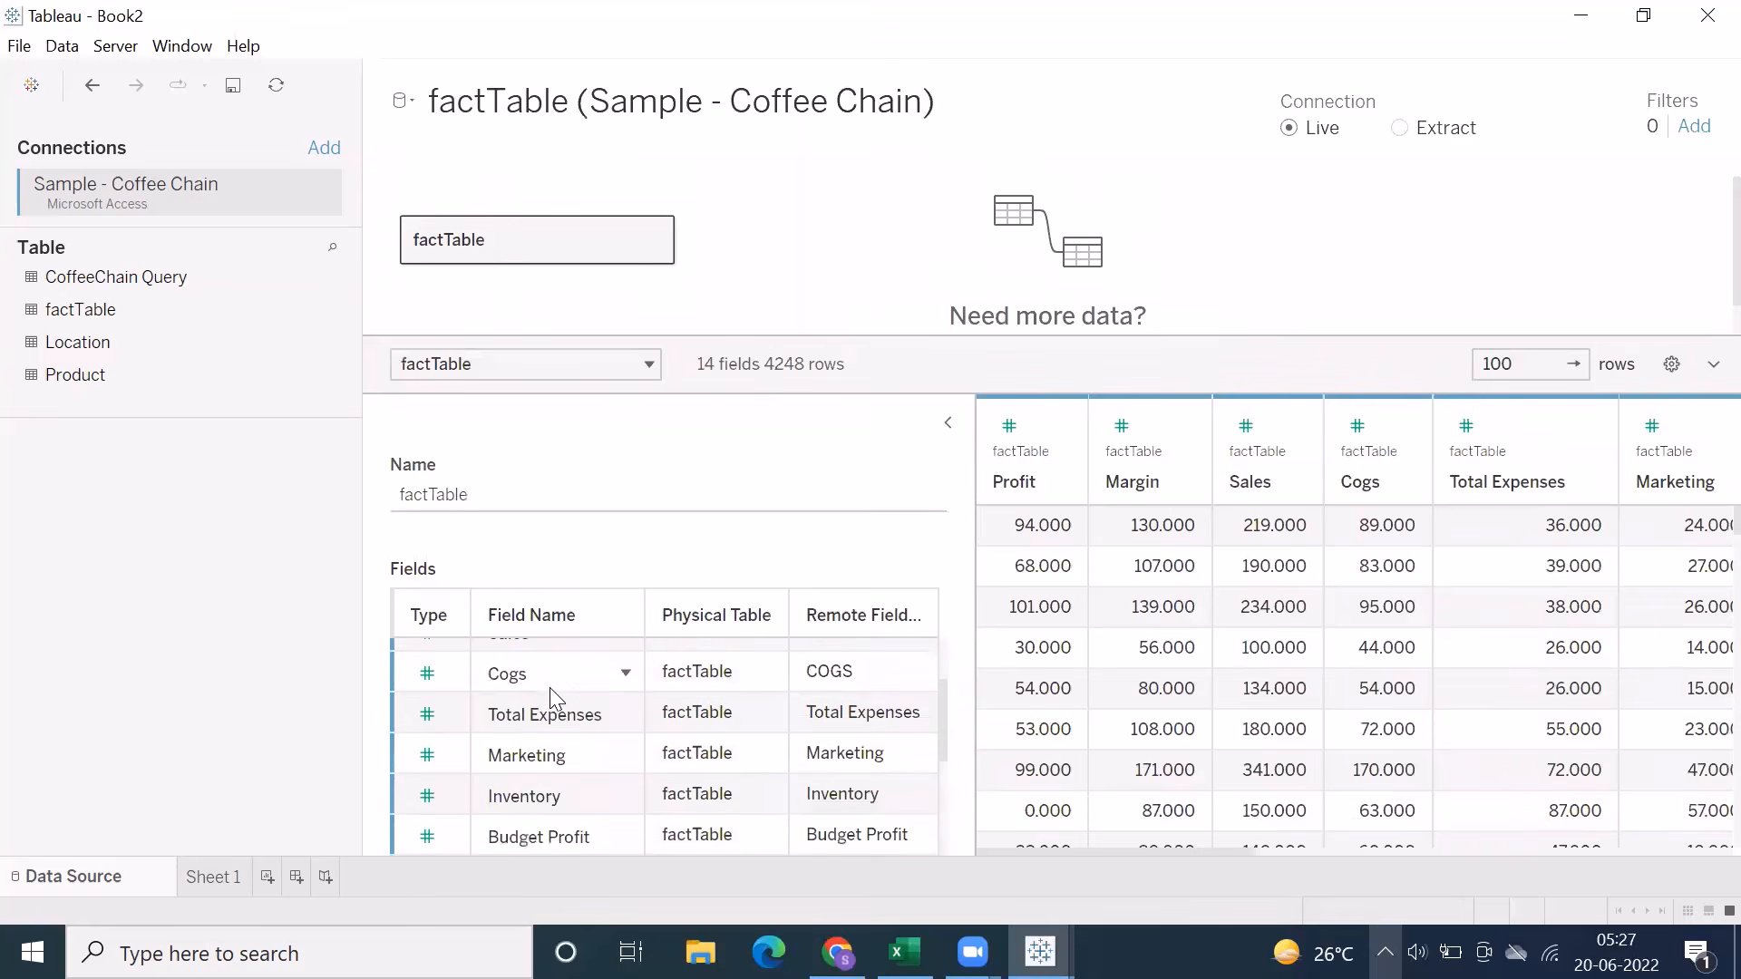
scroll(549, 708, down, 6)
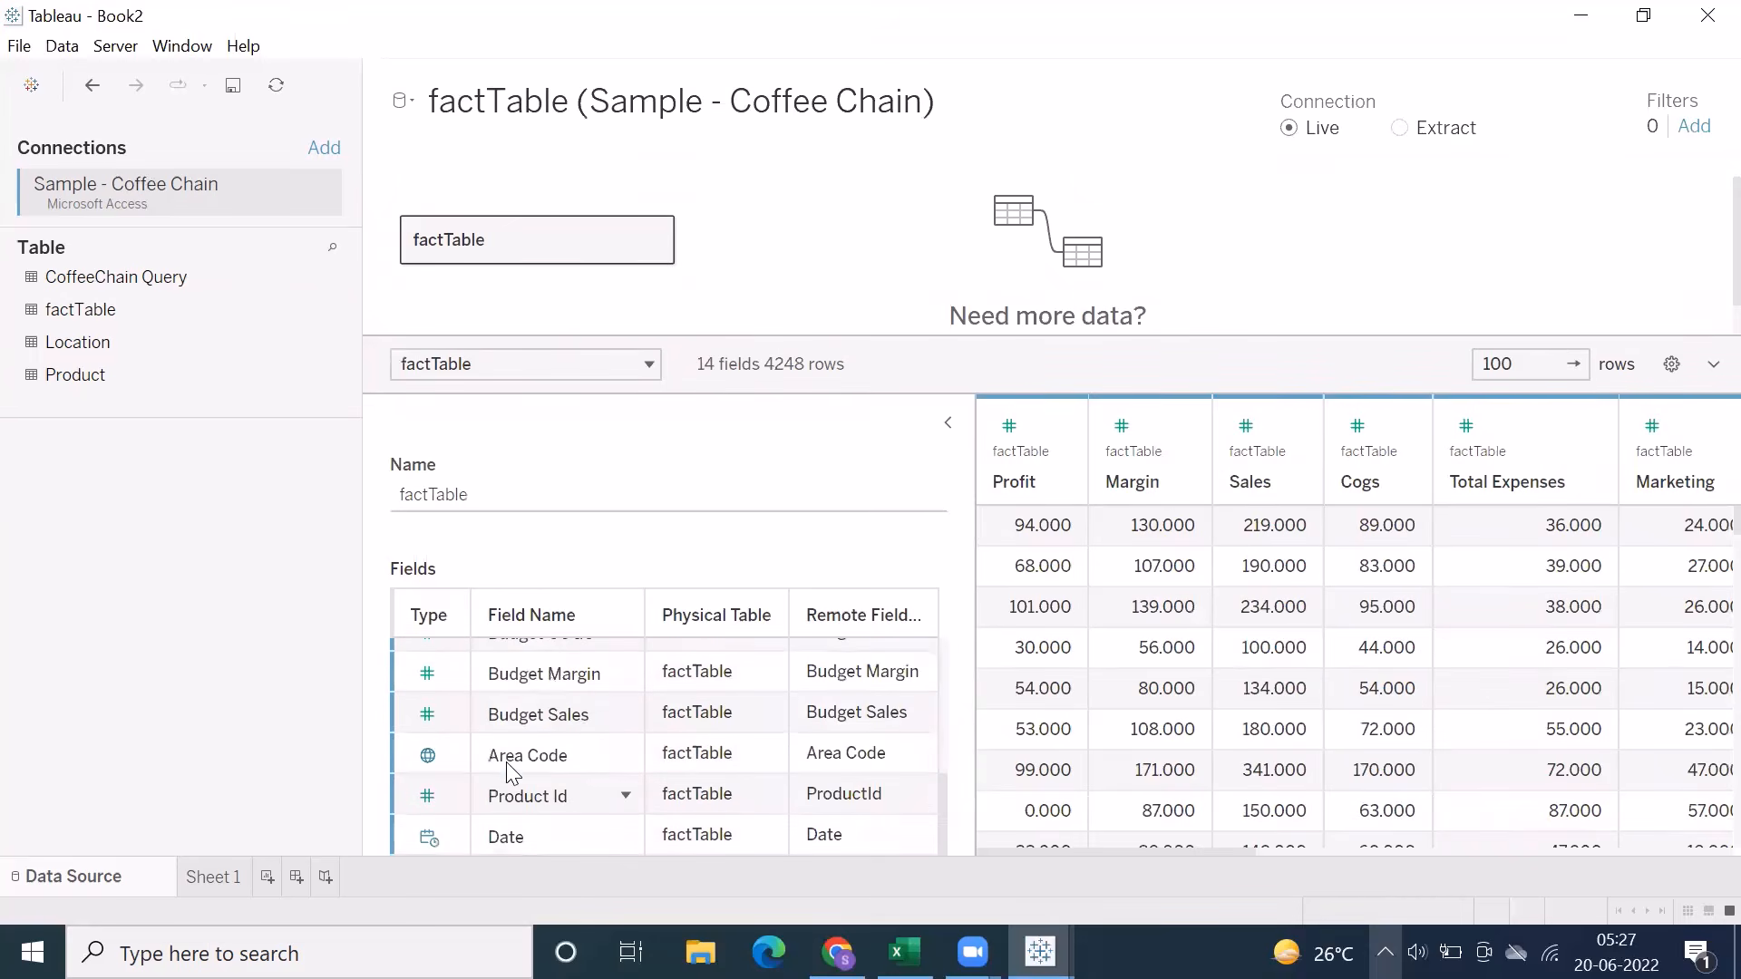
click(510, 754)
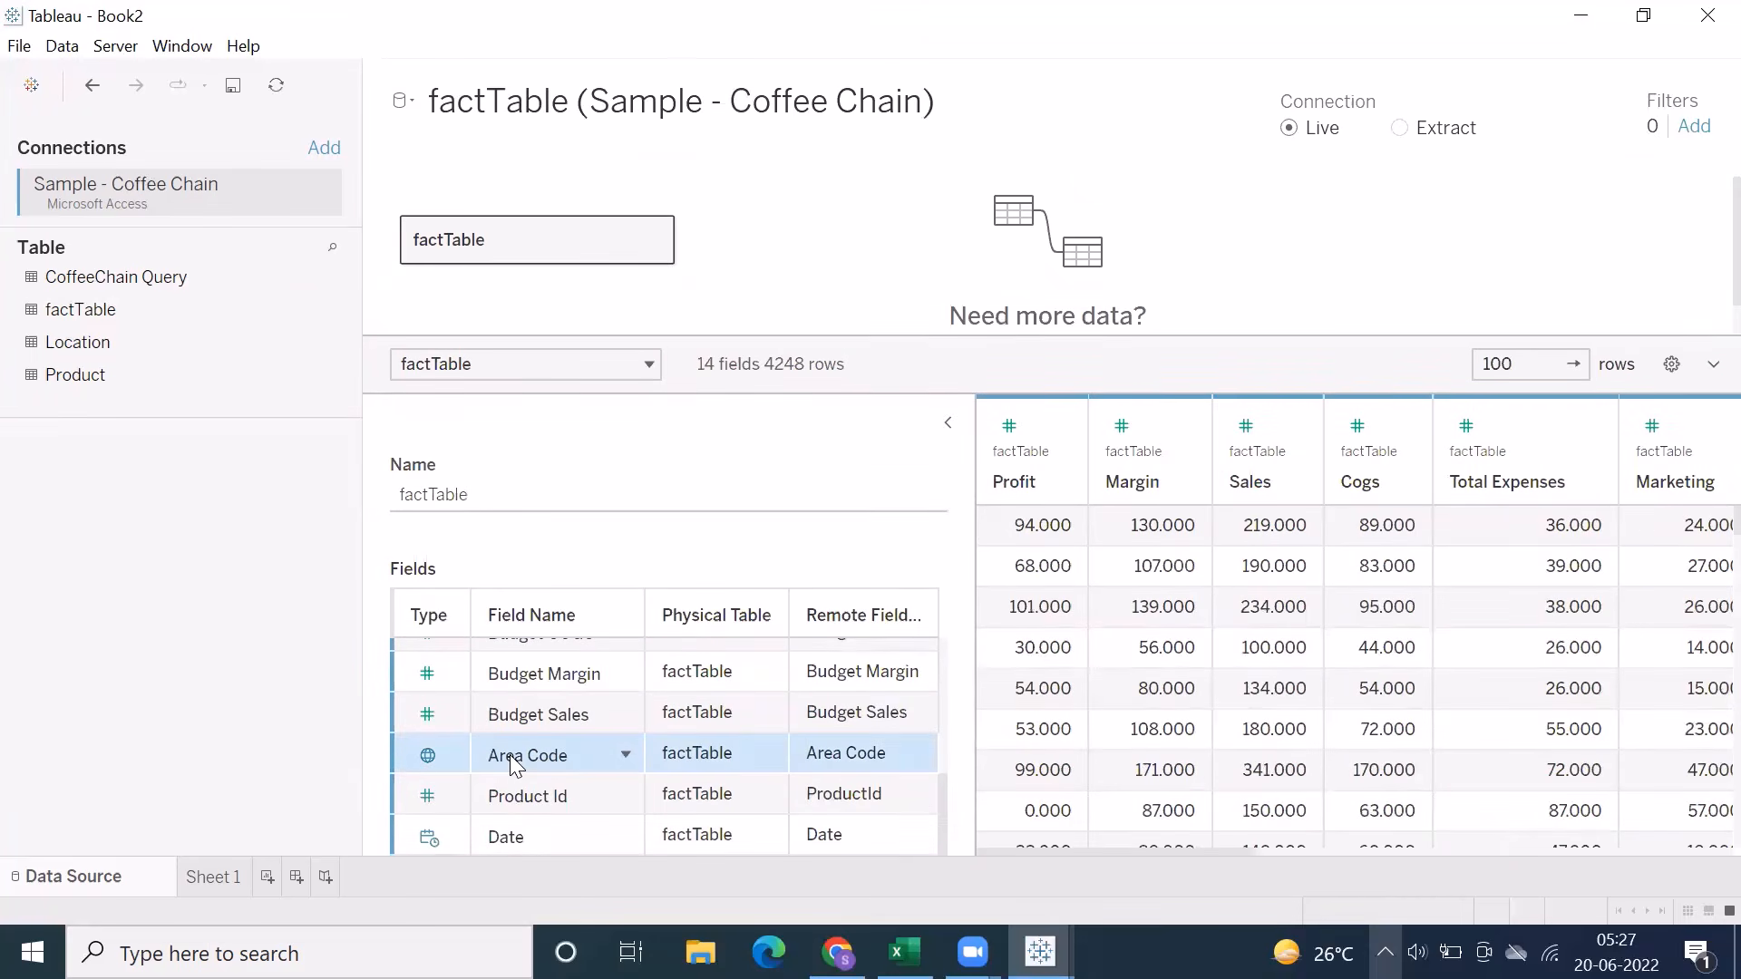
Open factTable's physical layer and join the Location table to it with an inner join
drag(669, 338, 653, 442)
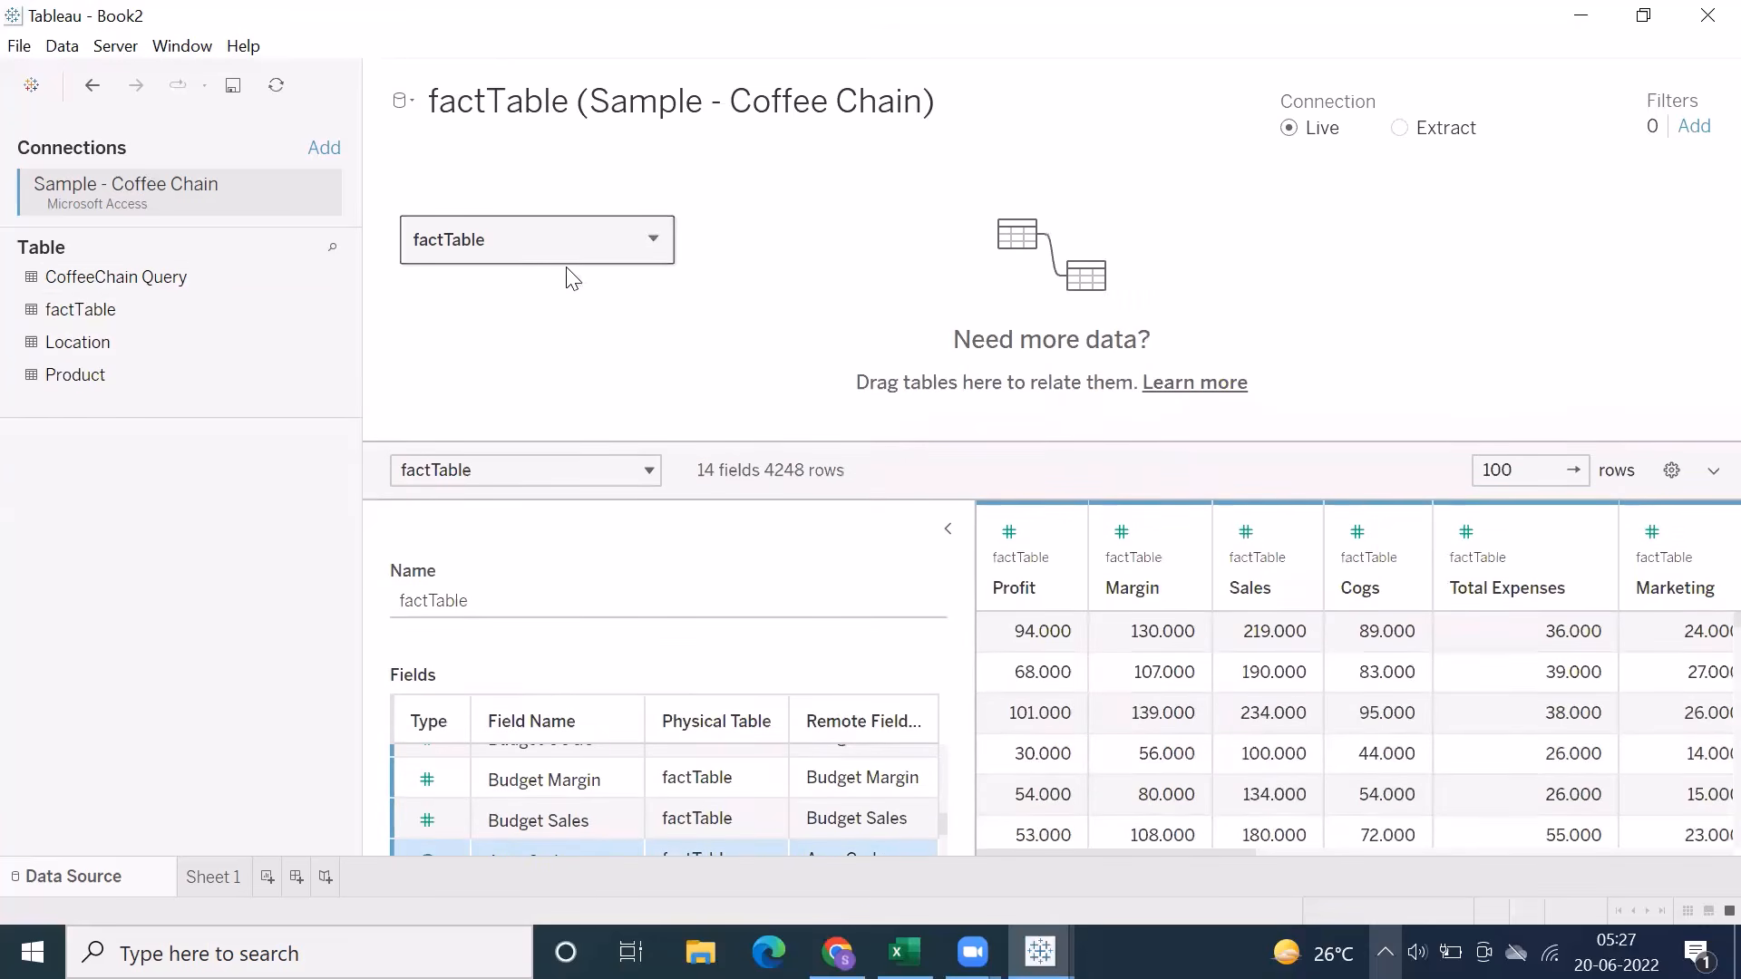
double_click(542, 246)
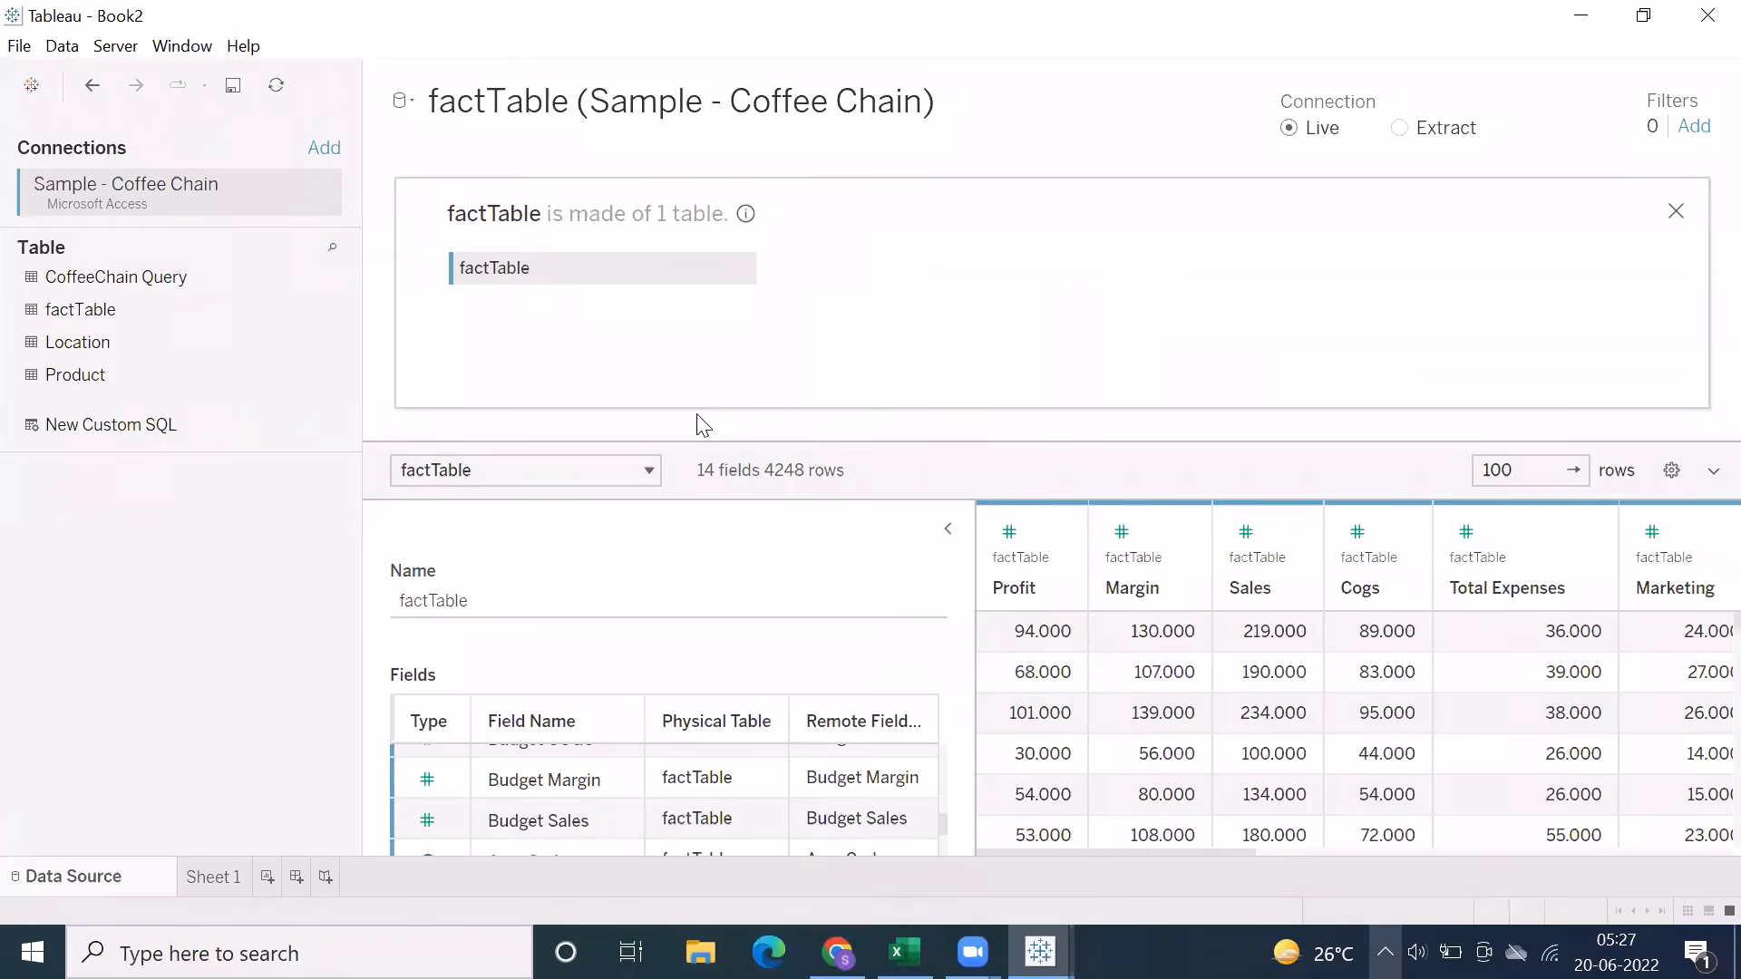
drag(693, 444, 699, 528)
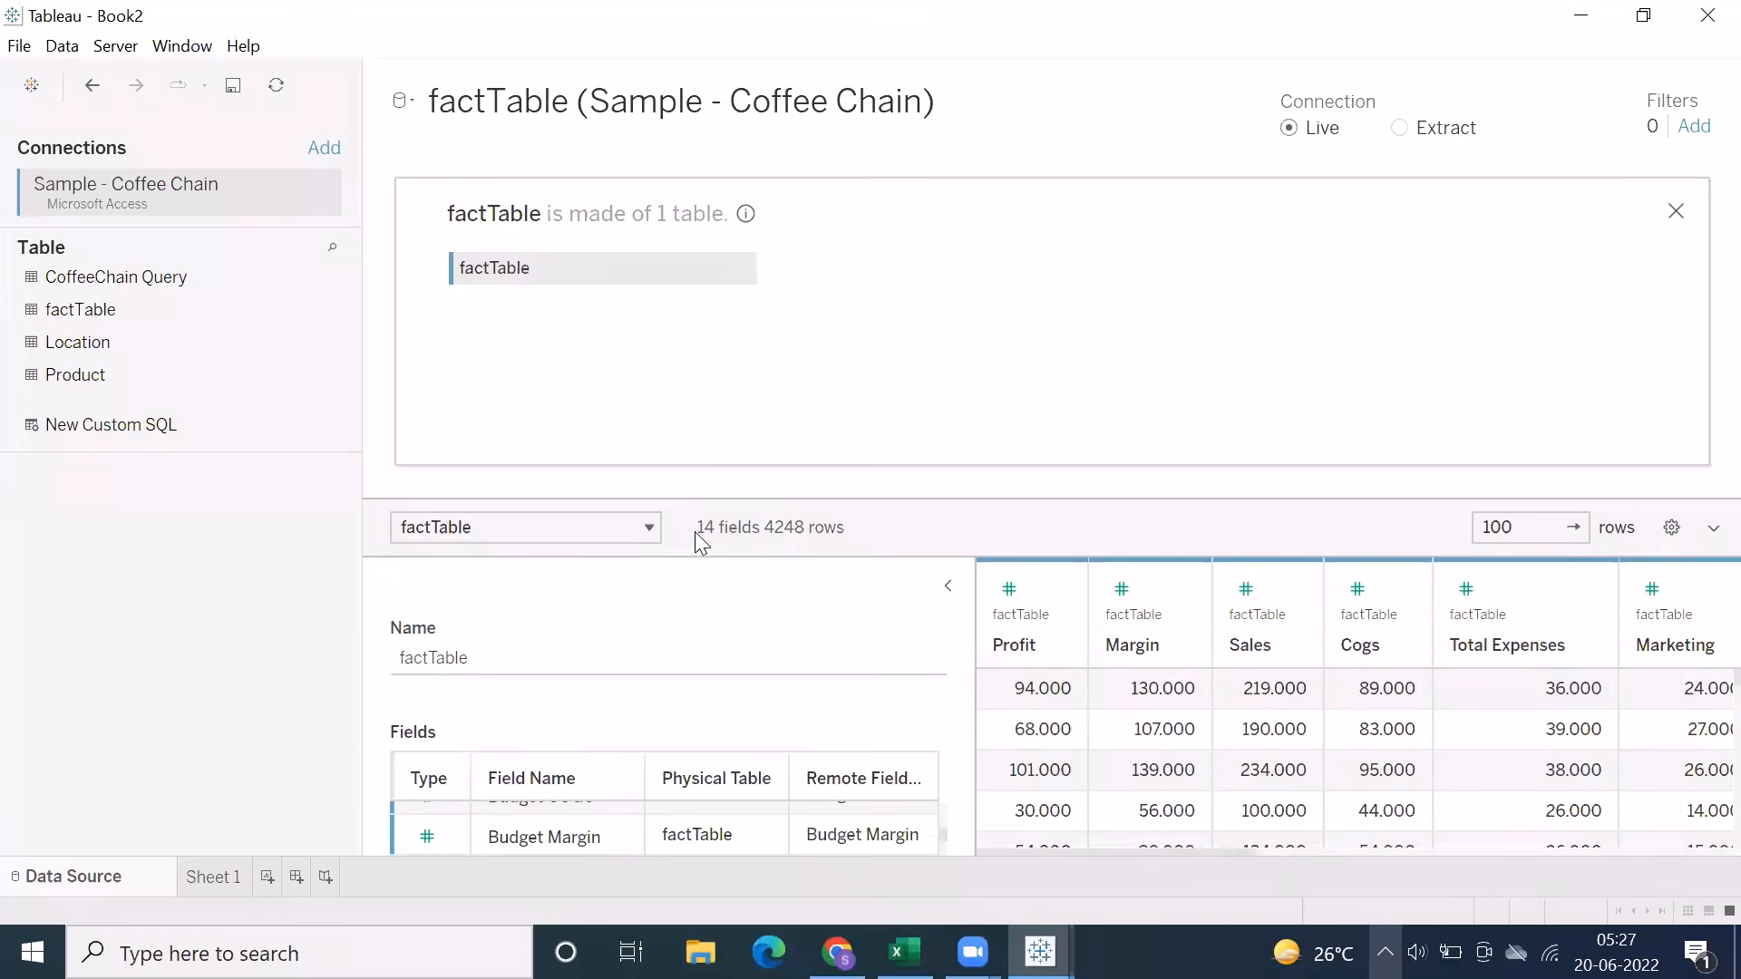
drag(92, 350, 845, 293)
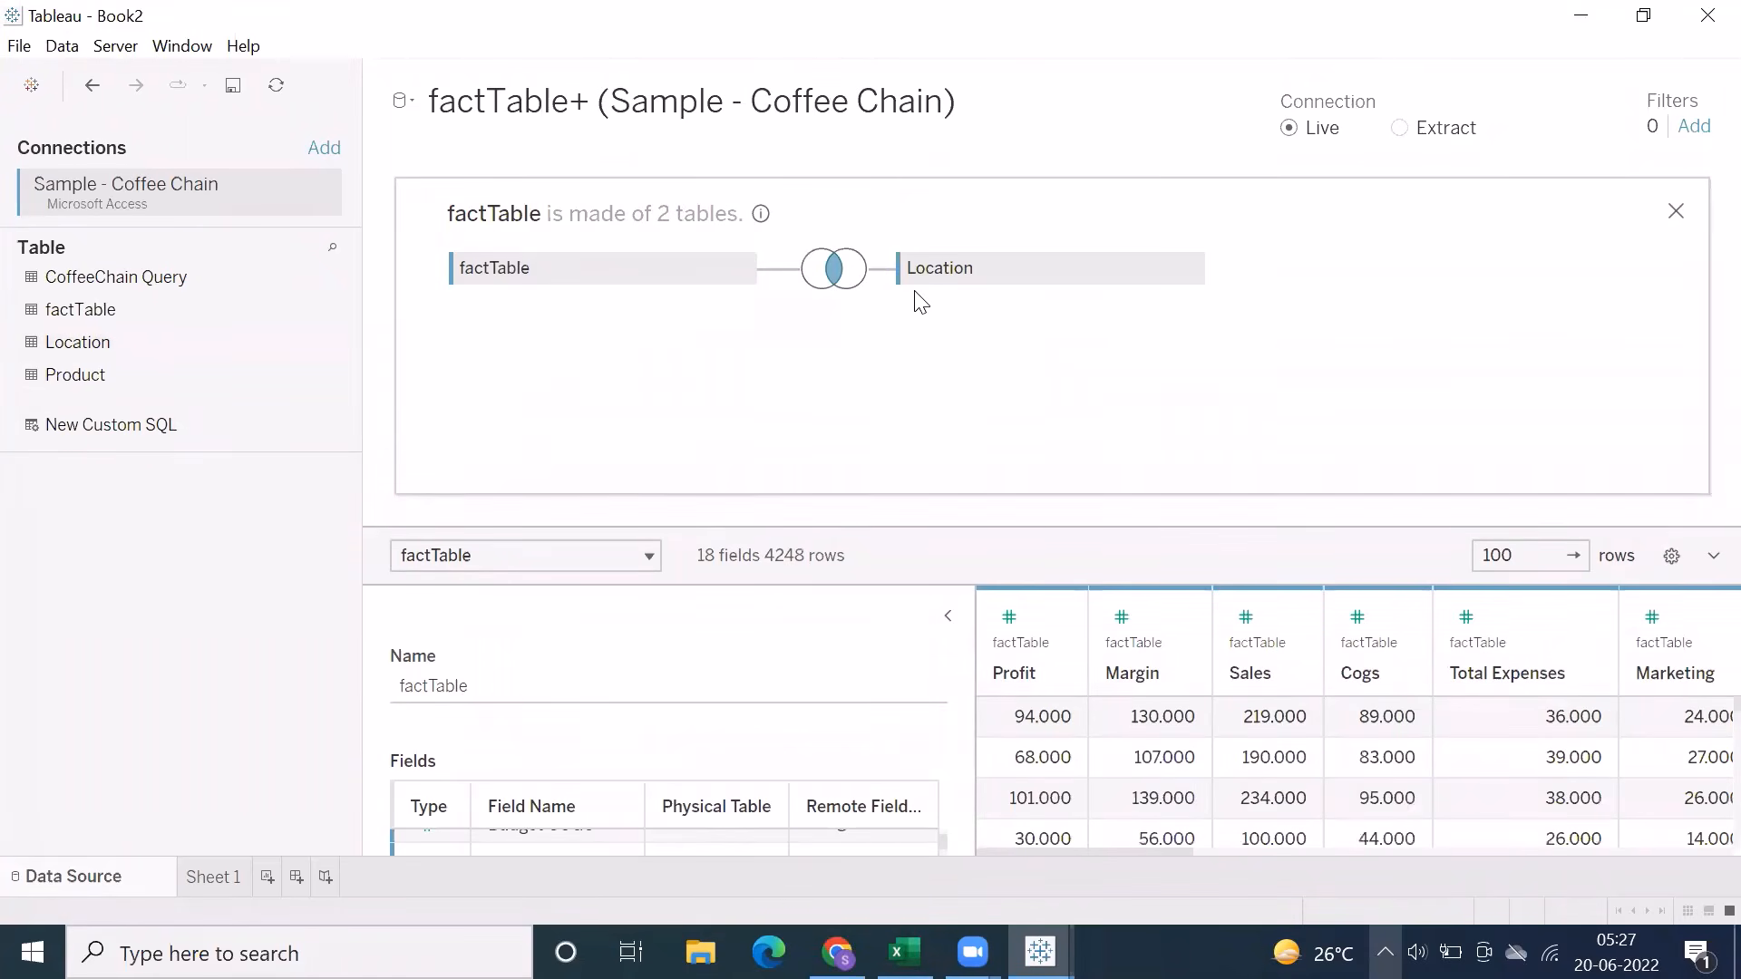
Examine the join types and the join clause between factTable and Location in an enlarged Join dialog
click(838, 286)
drag(1003, 455, 1243, 505)
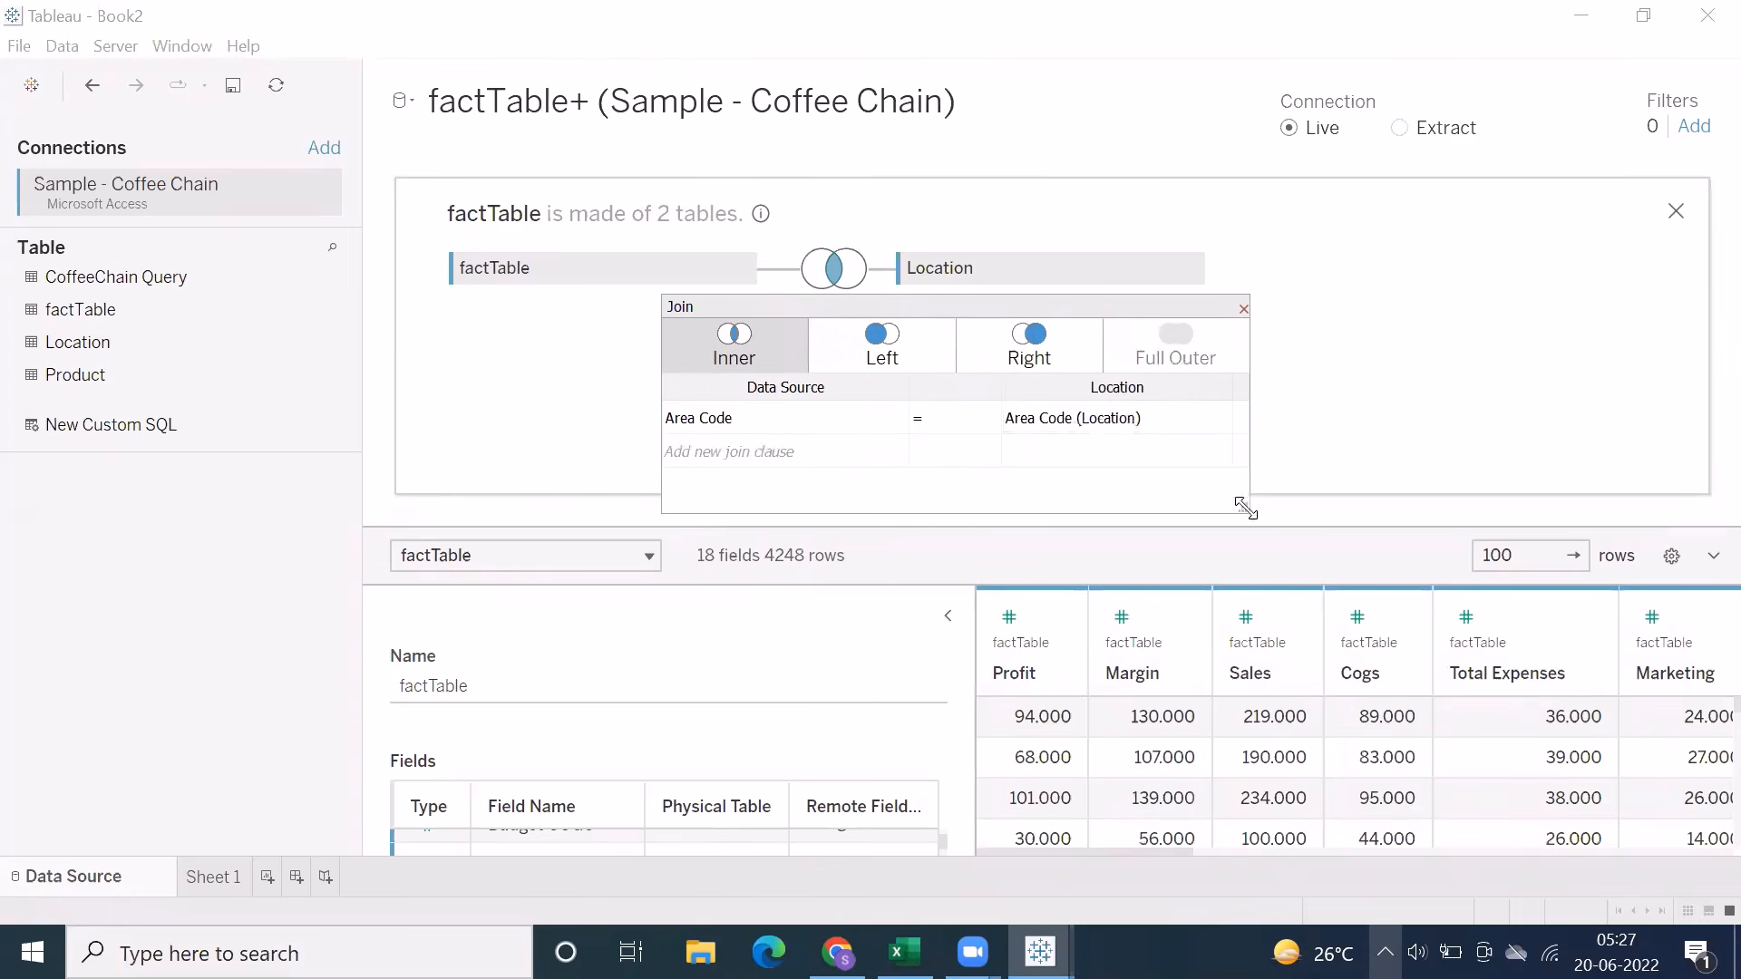
drag(941, 311, 829, 327)
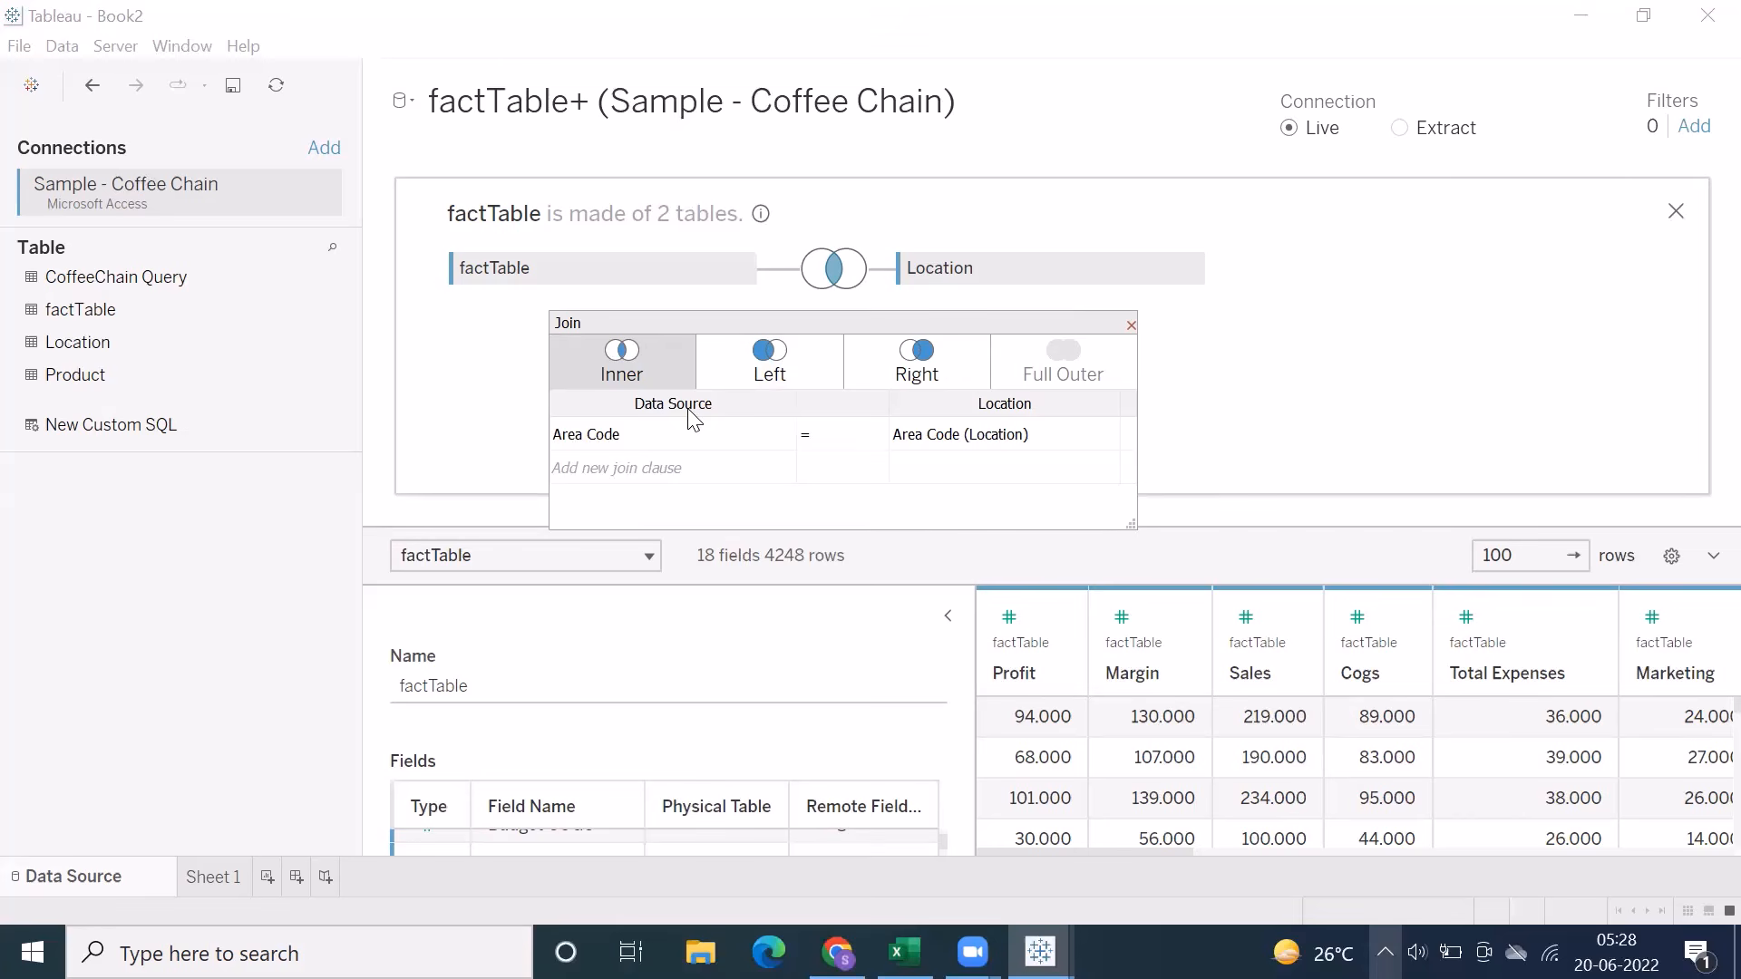
click(1131, 324)
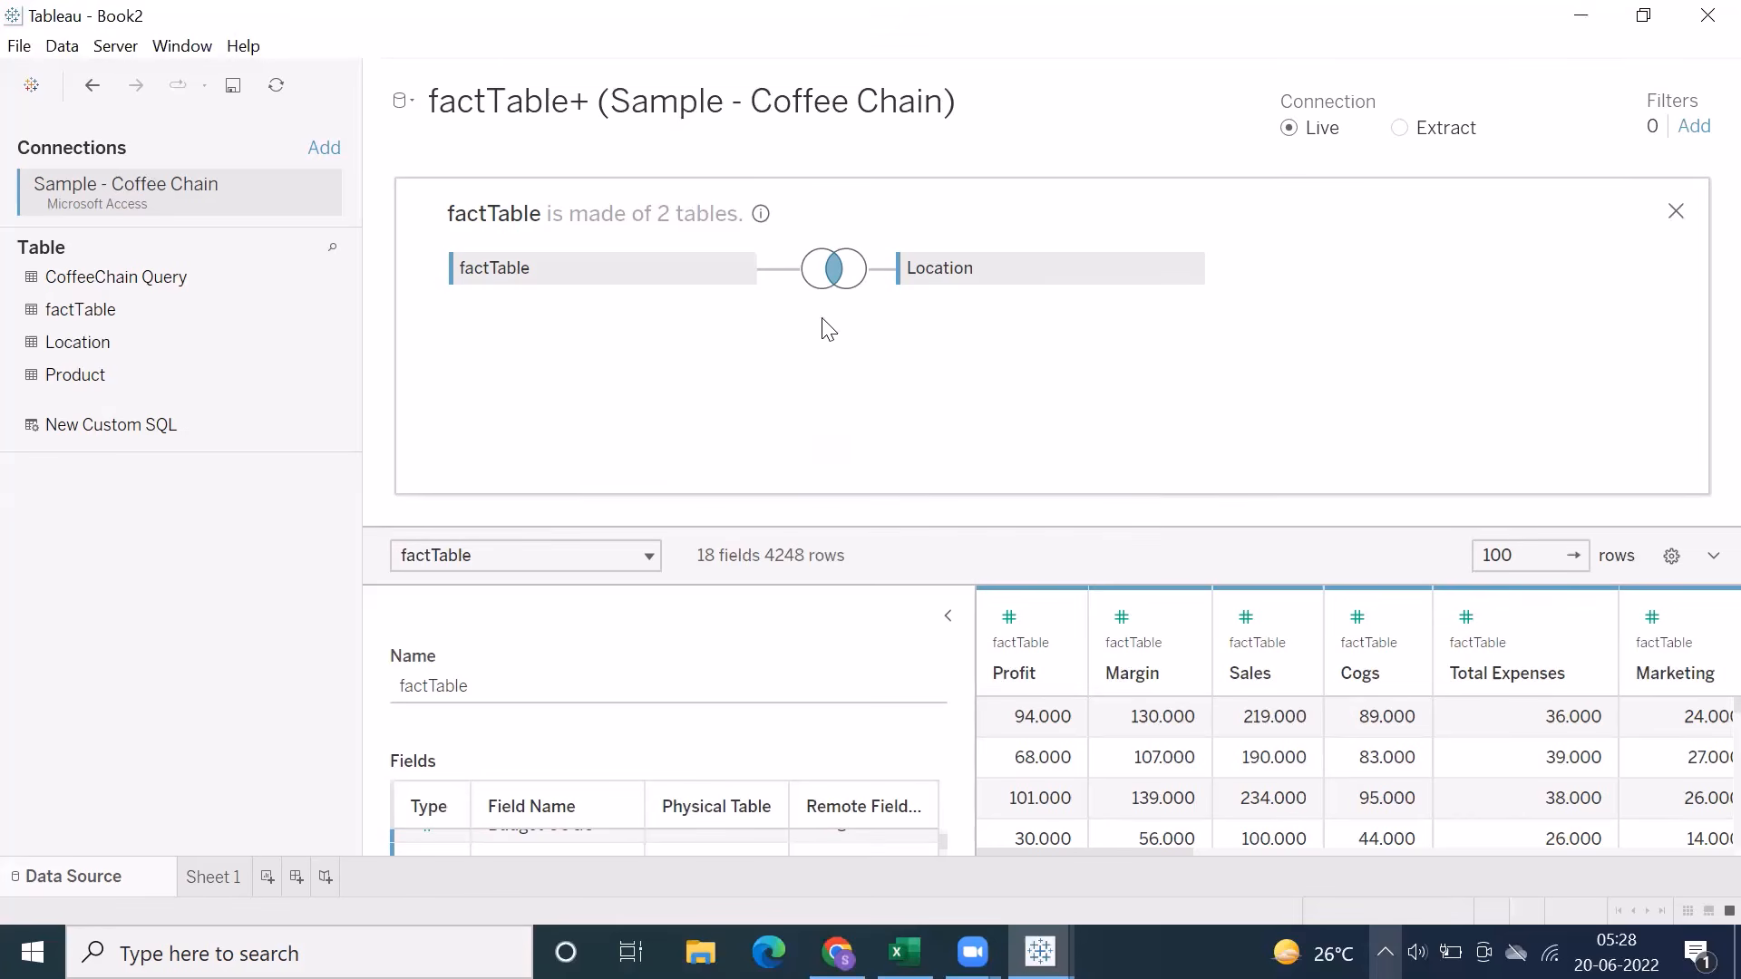
Review the selectable fields on both sides and the comparison operators for the Area Code join clause, and close the Join dialog
click(825, 272)
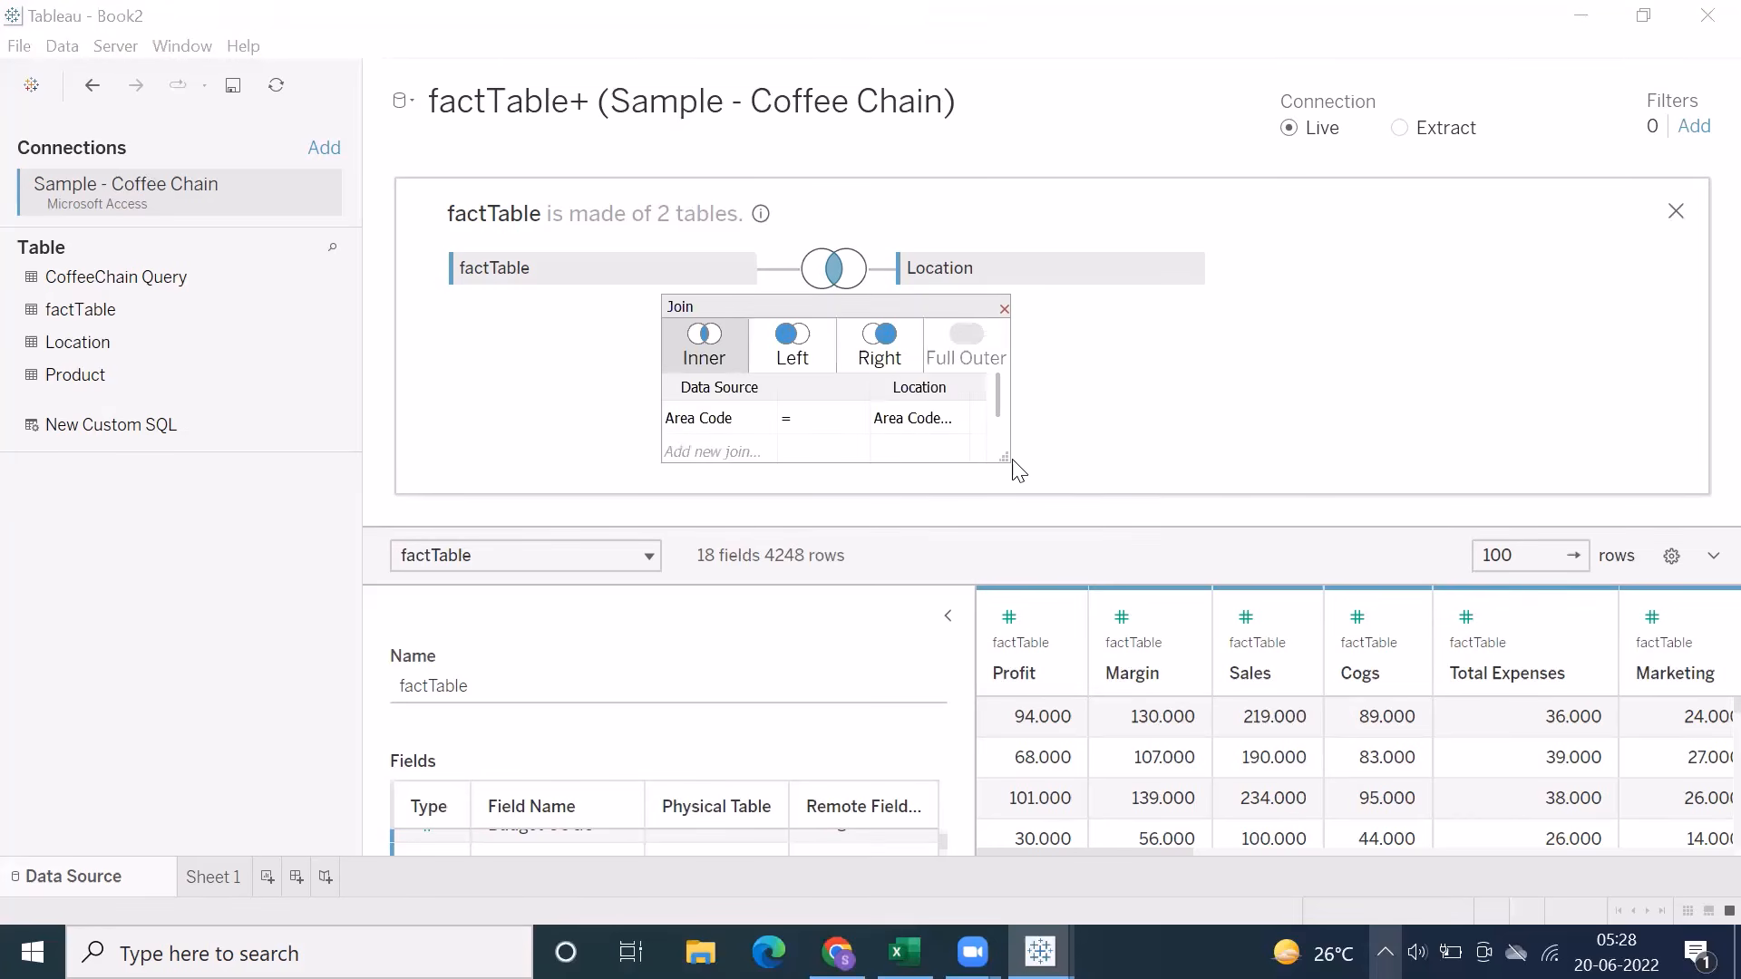
drag(1011, 463, 1104, 493)
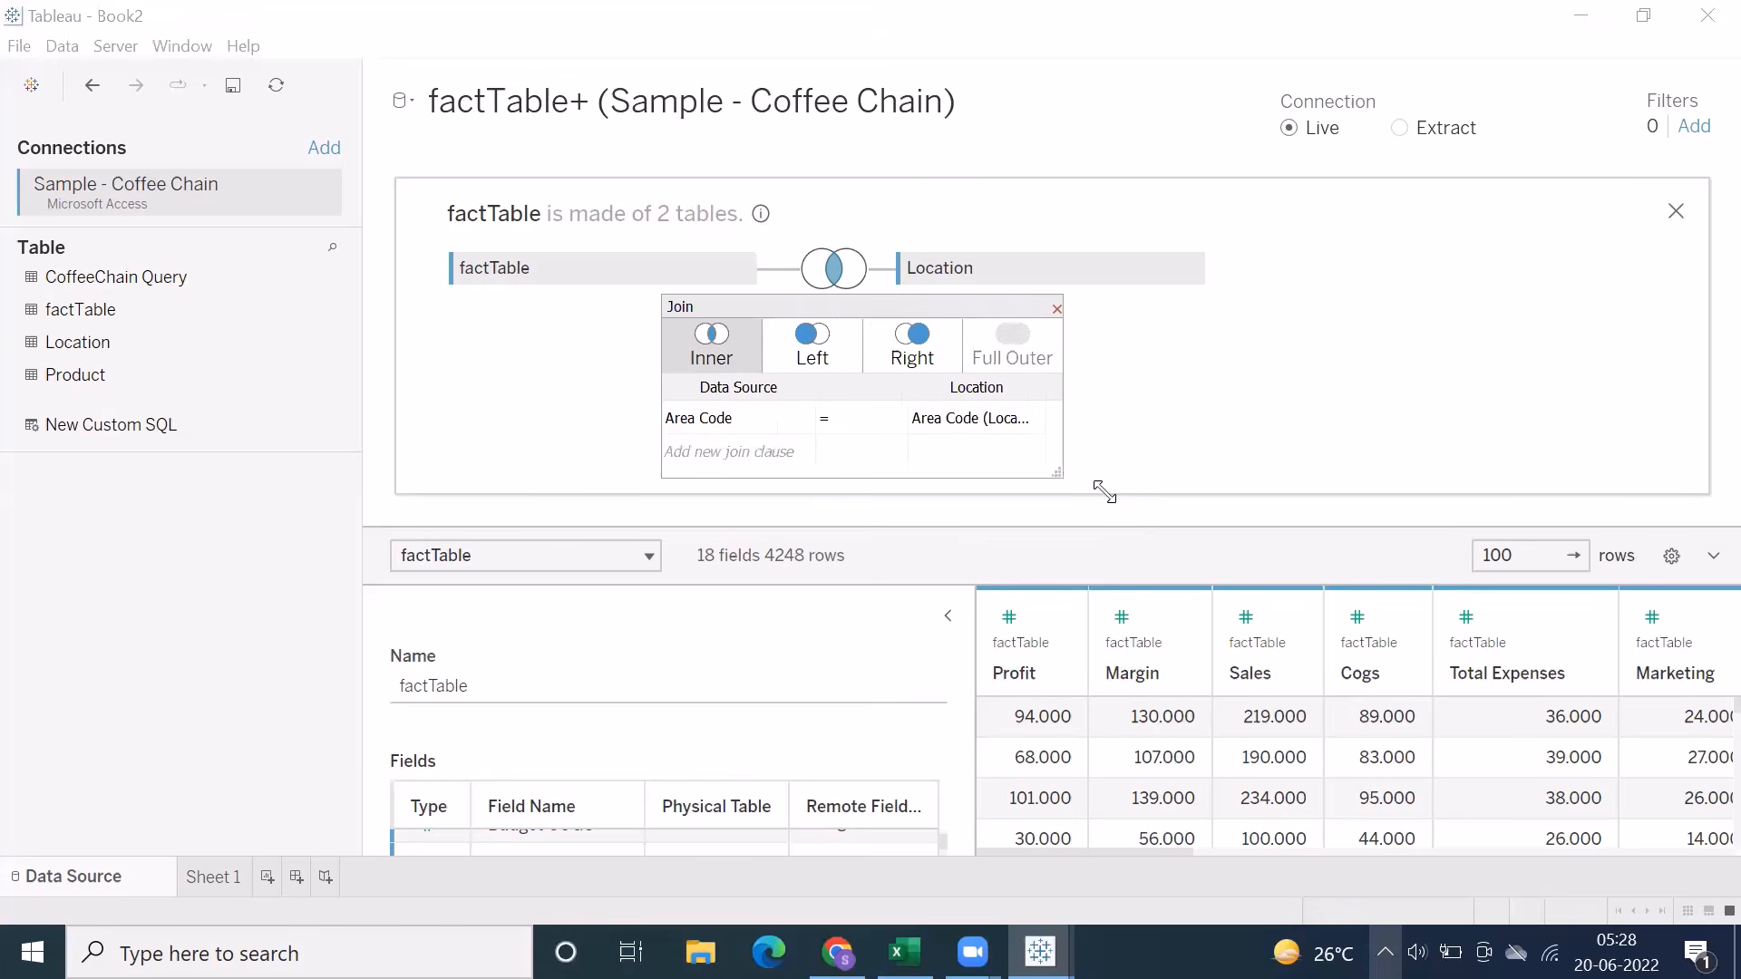
click(972, 420)
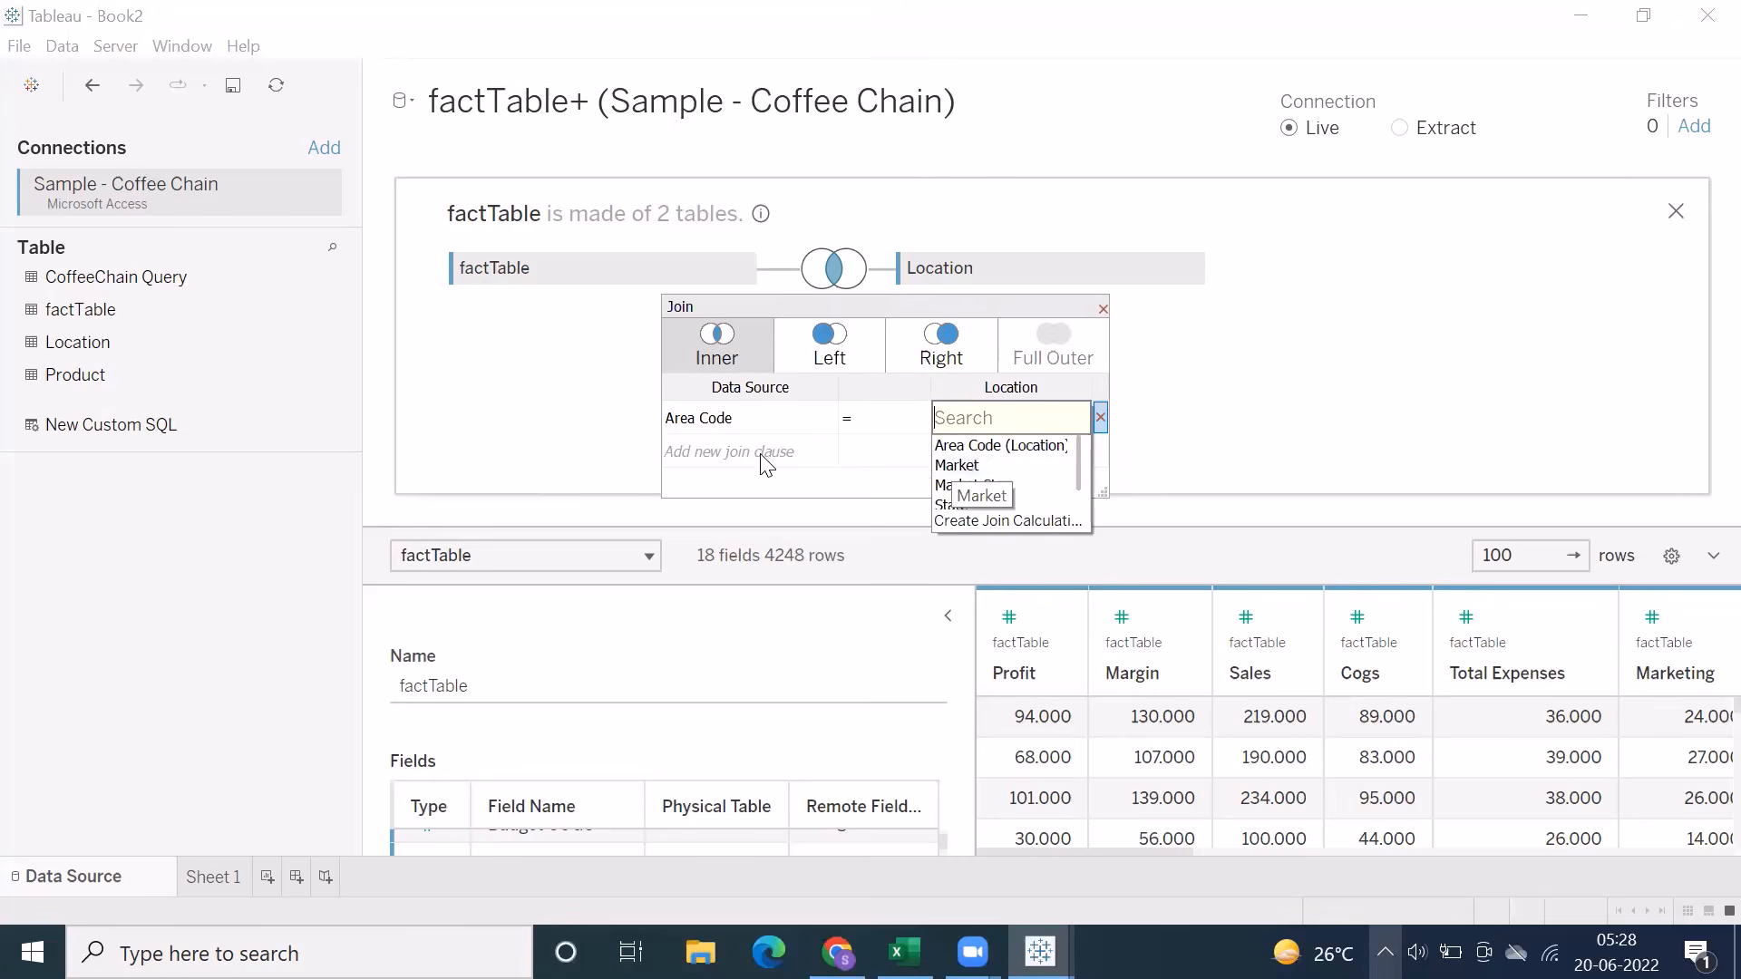
click(708, 418)
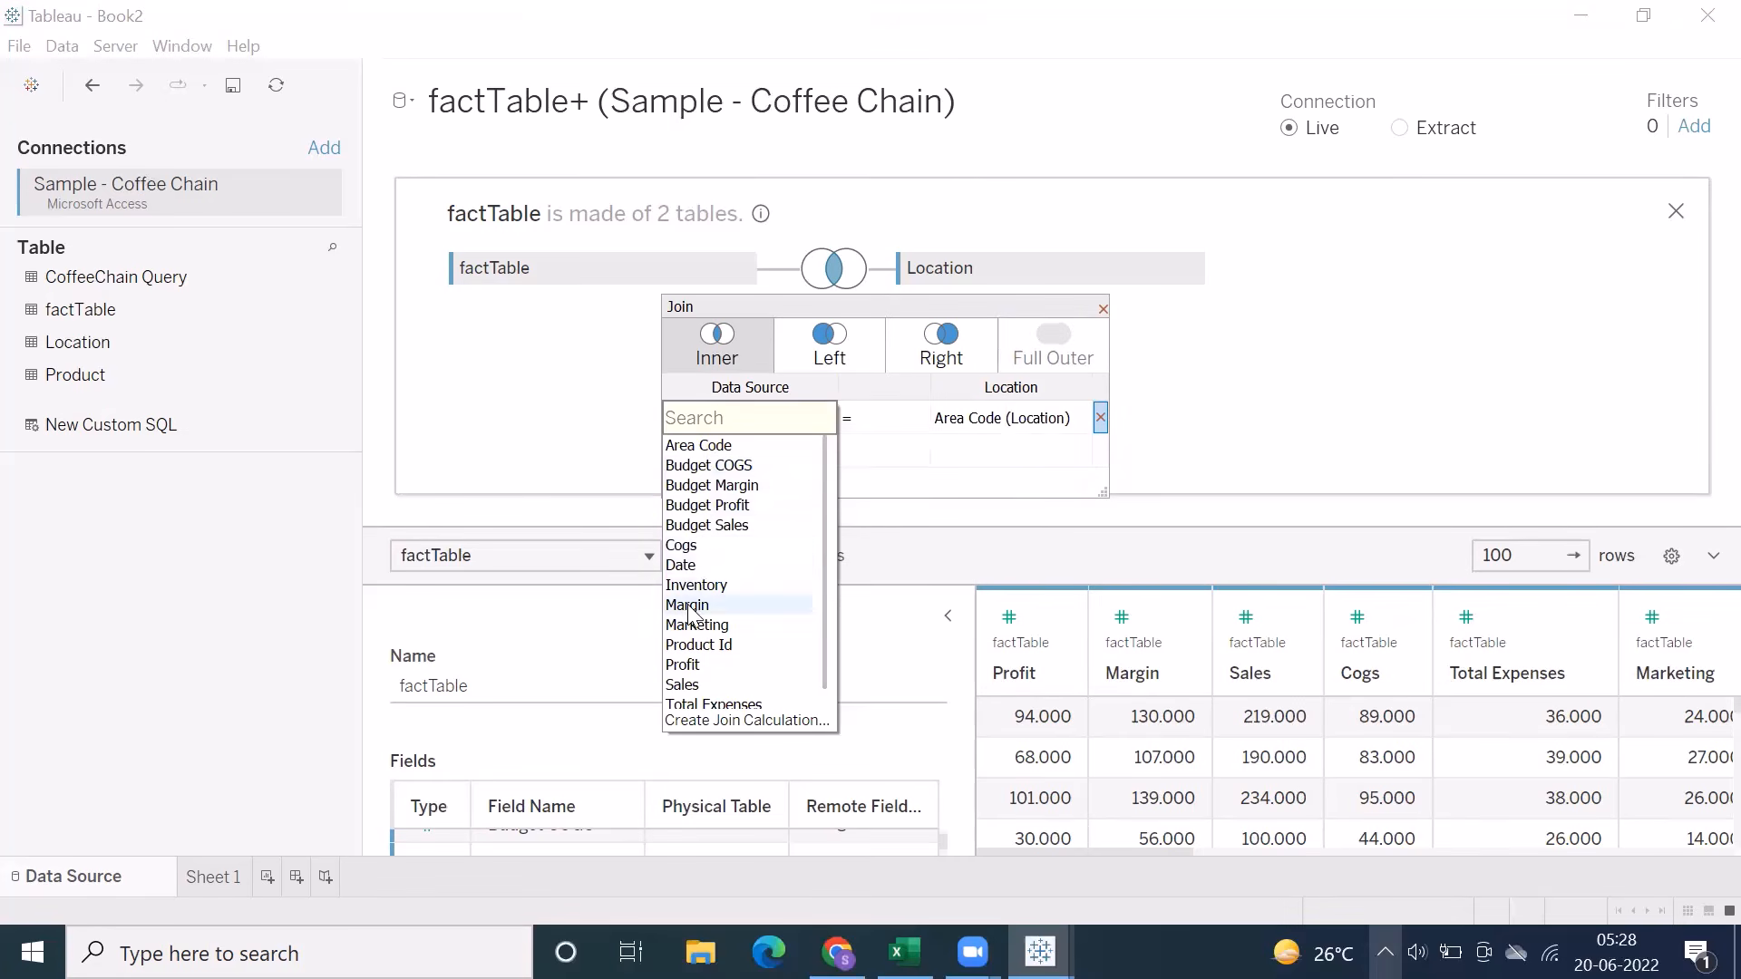
click(878, 475)
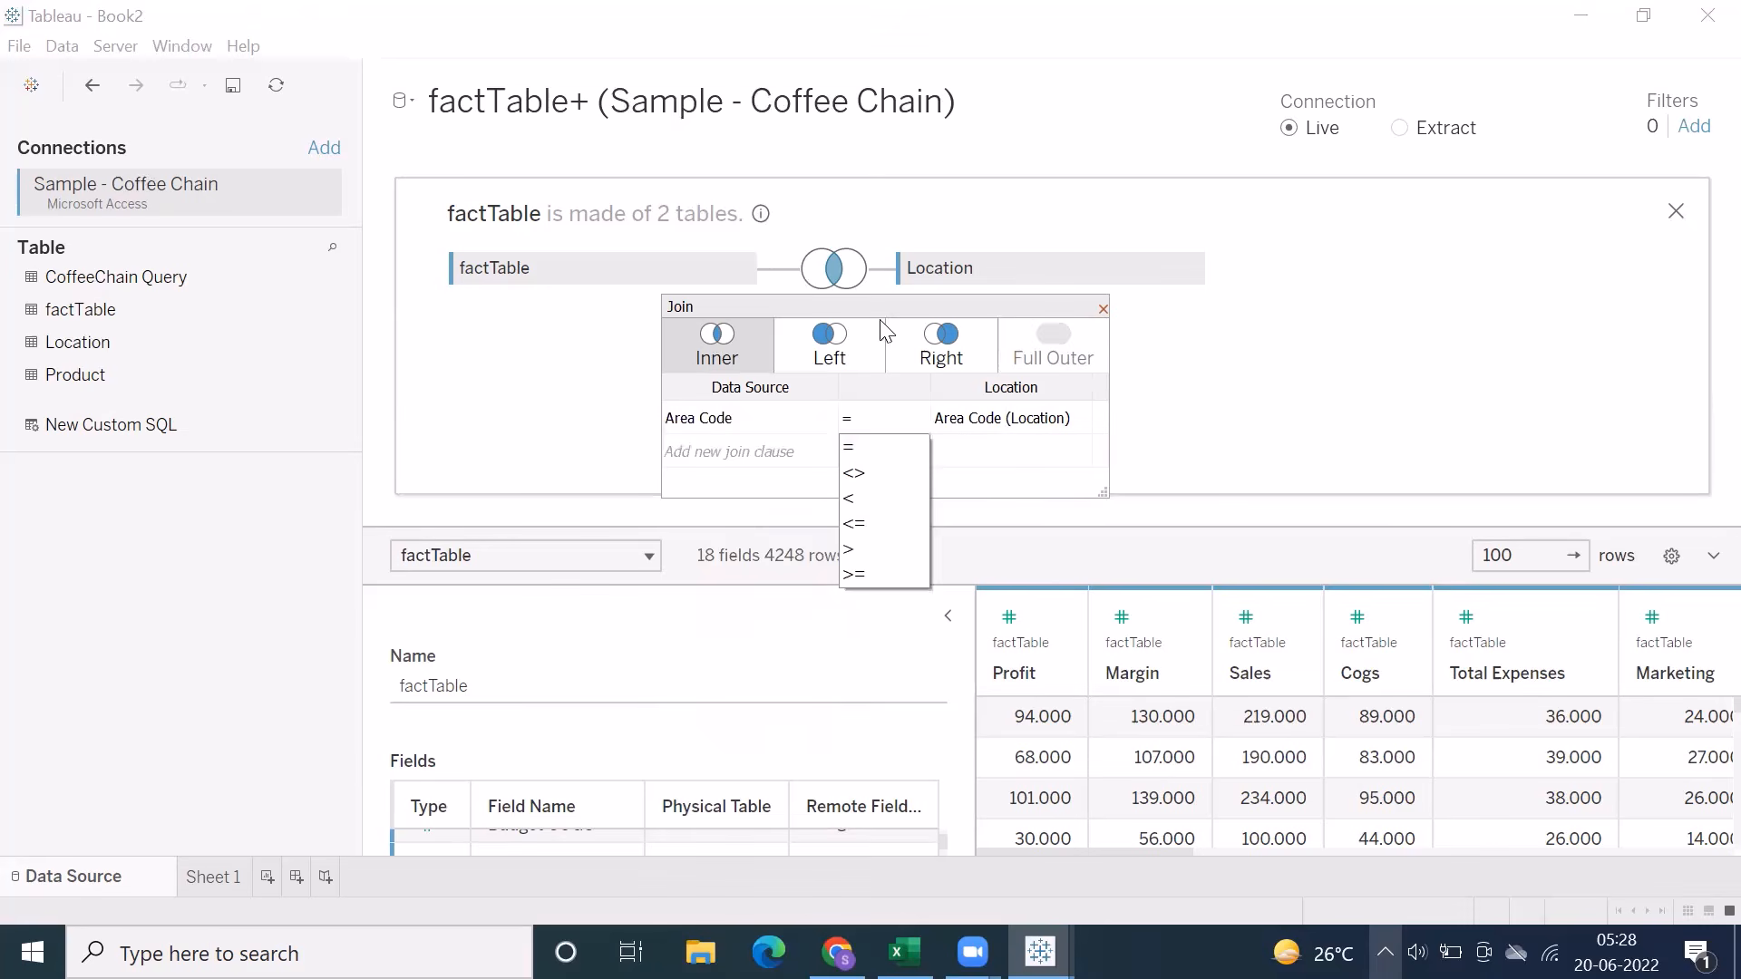
click(858, 296)
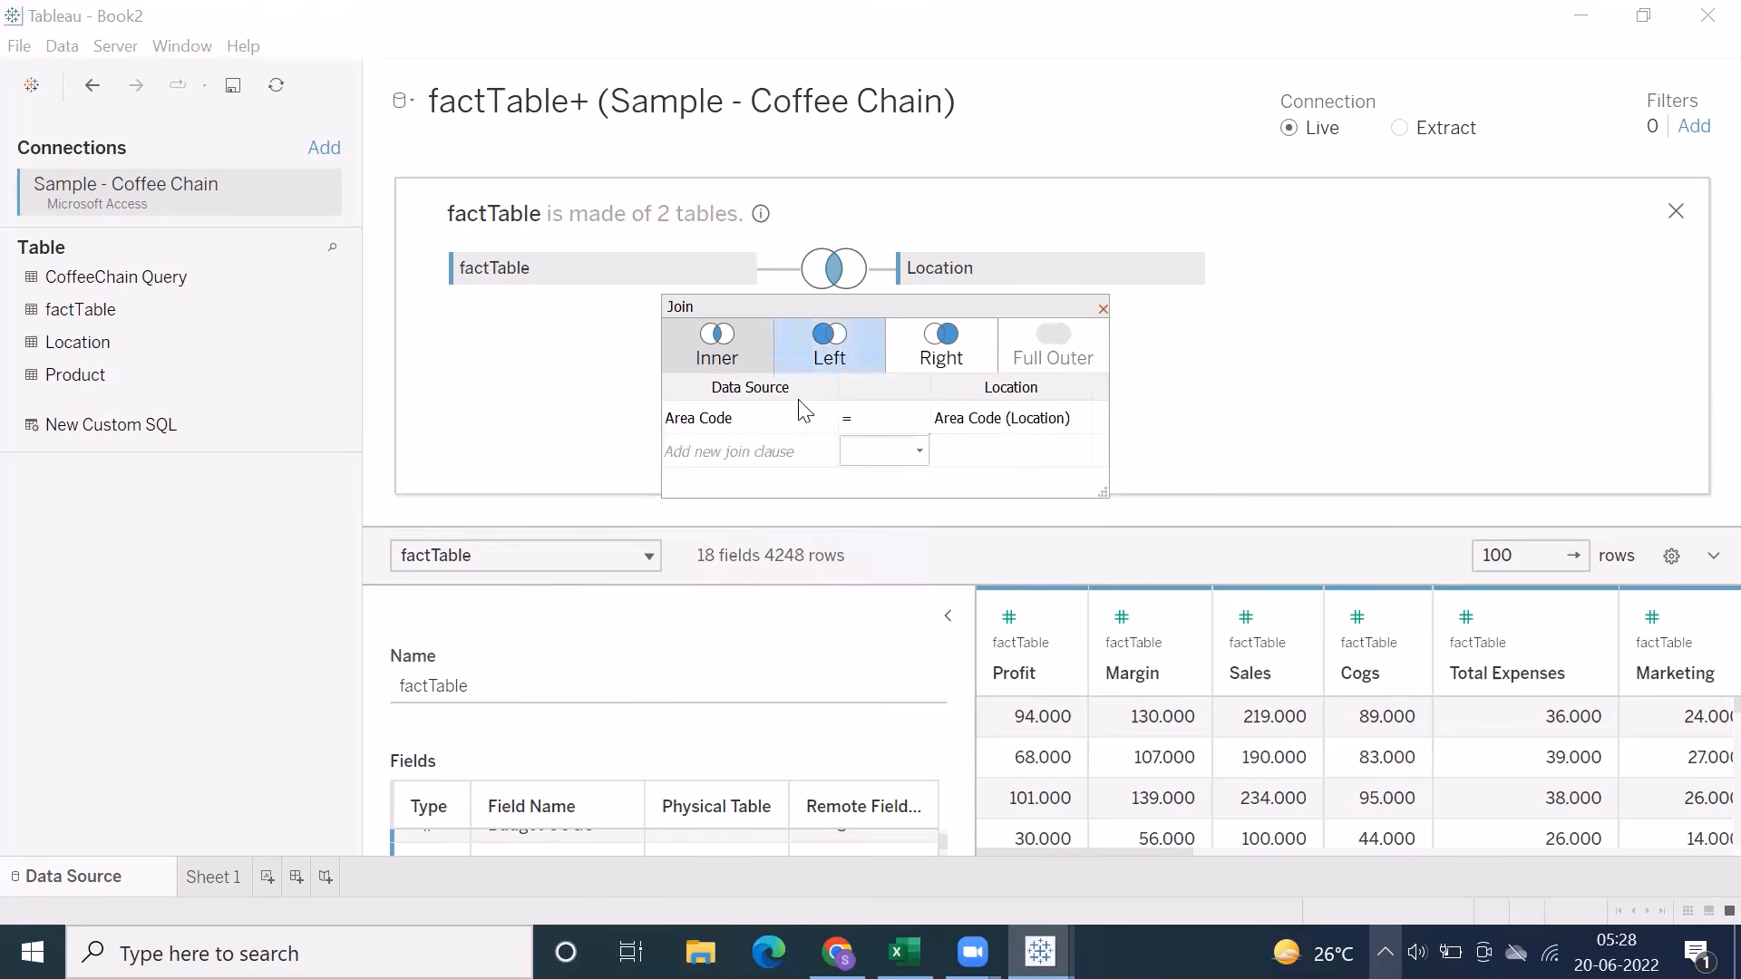
click(1102, 310)
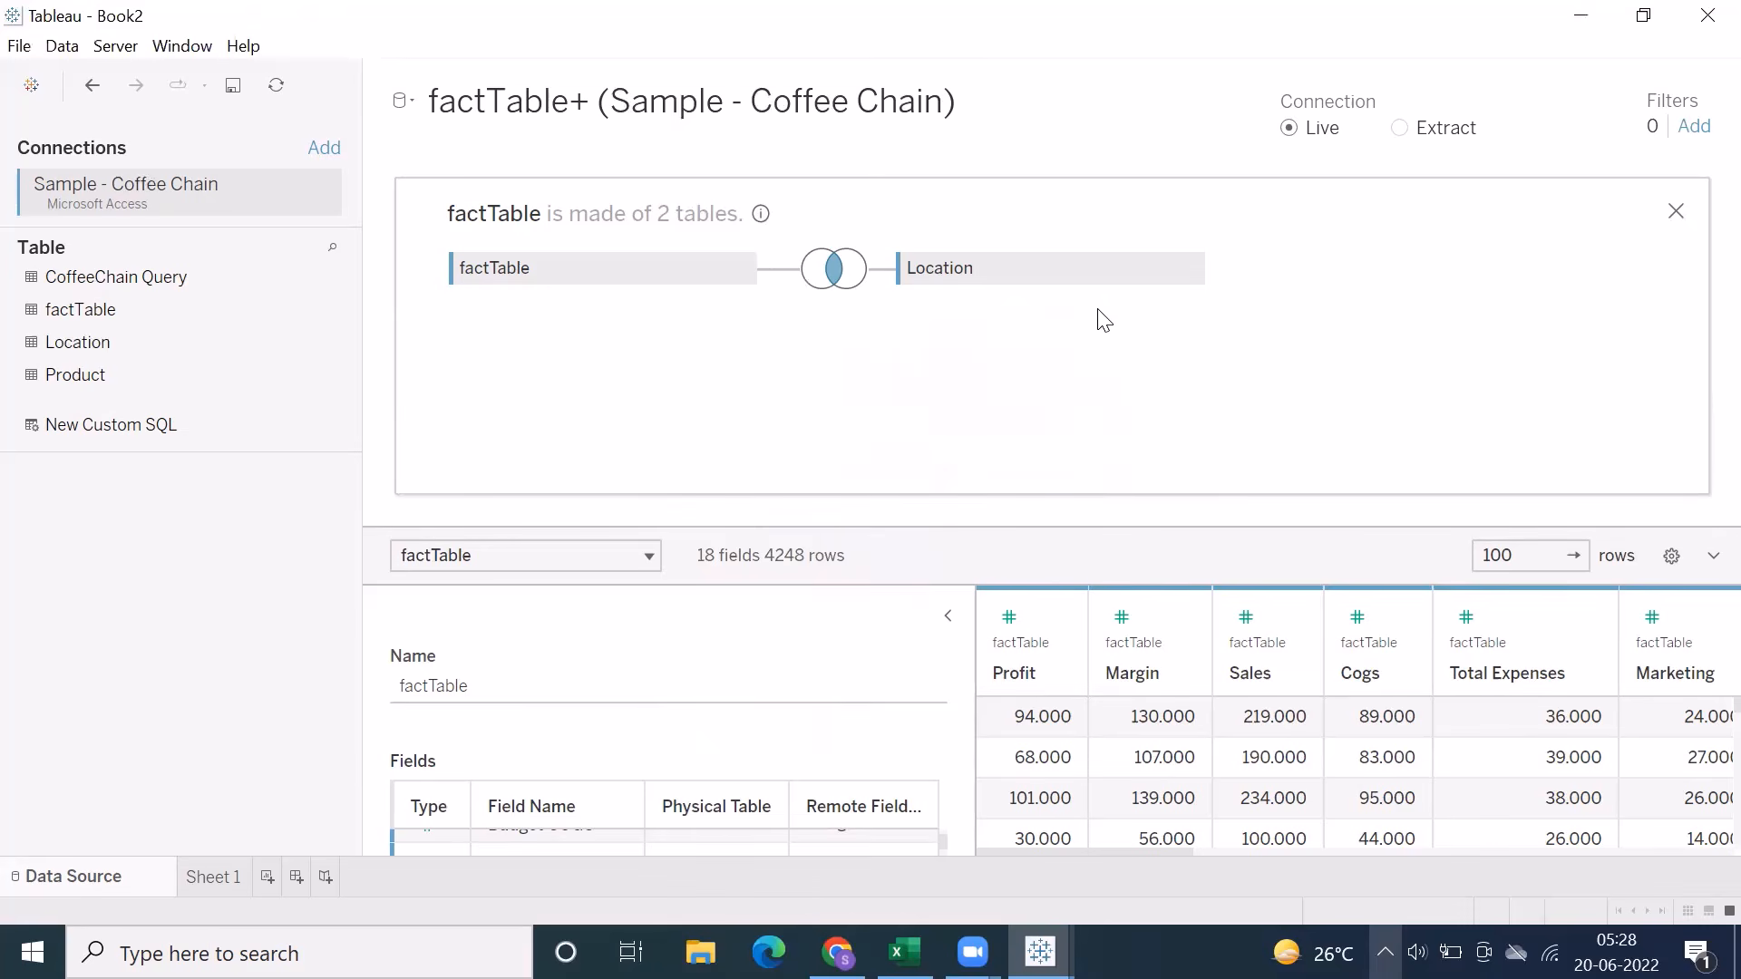
Start converting the factTable and Location join to custom SQL, and enlarge the dialog to fit the whole query
click(62, 45)
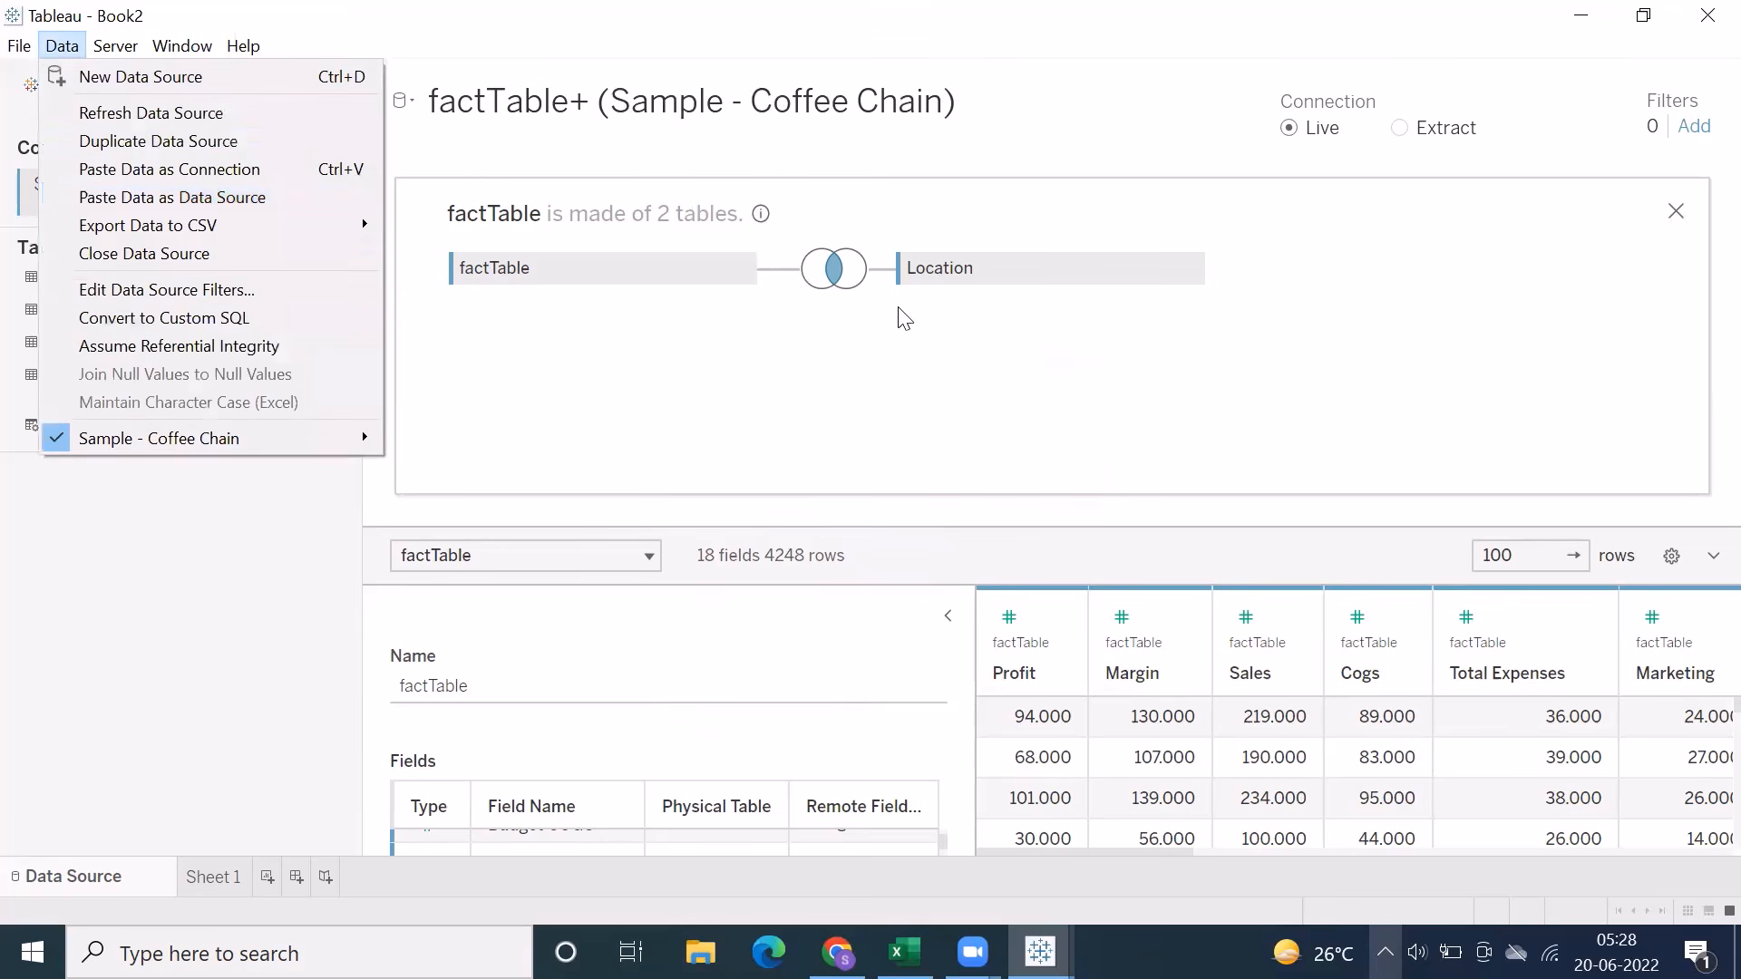
click(843, 337)
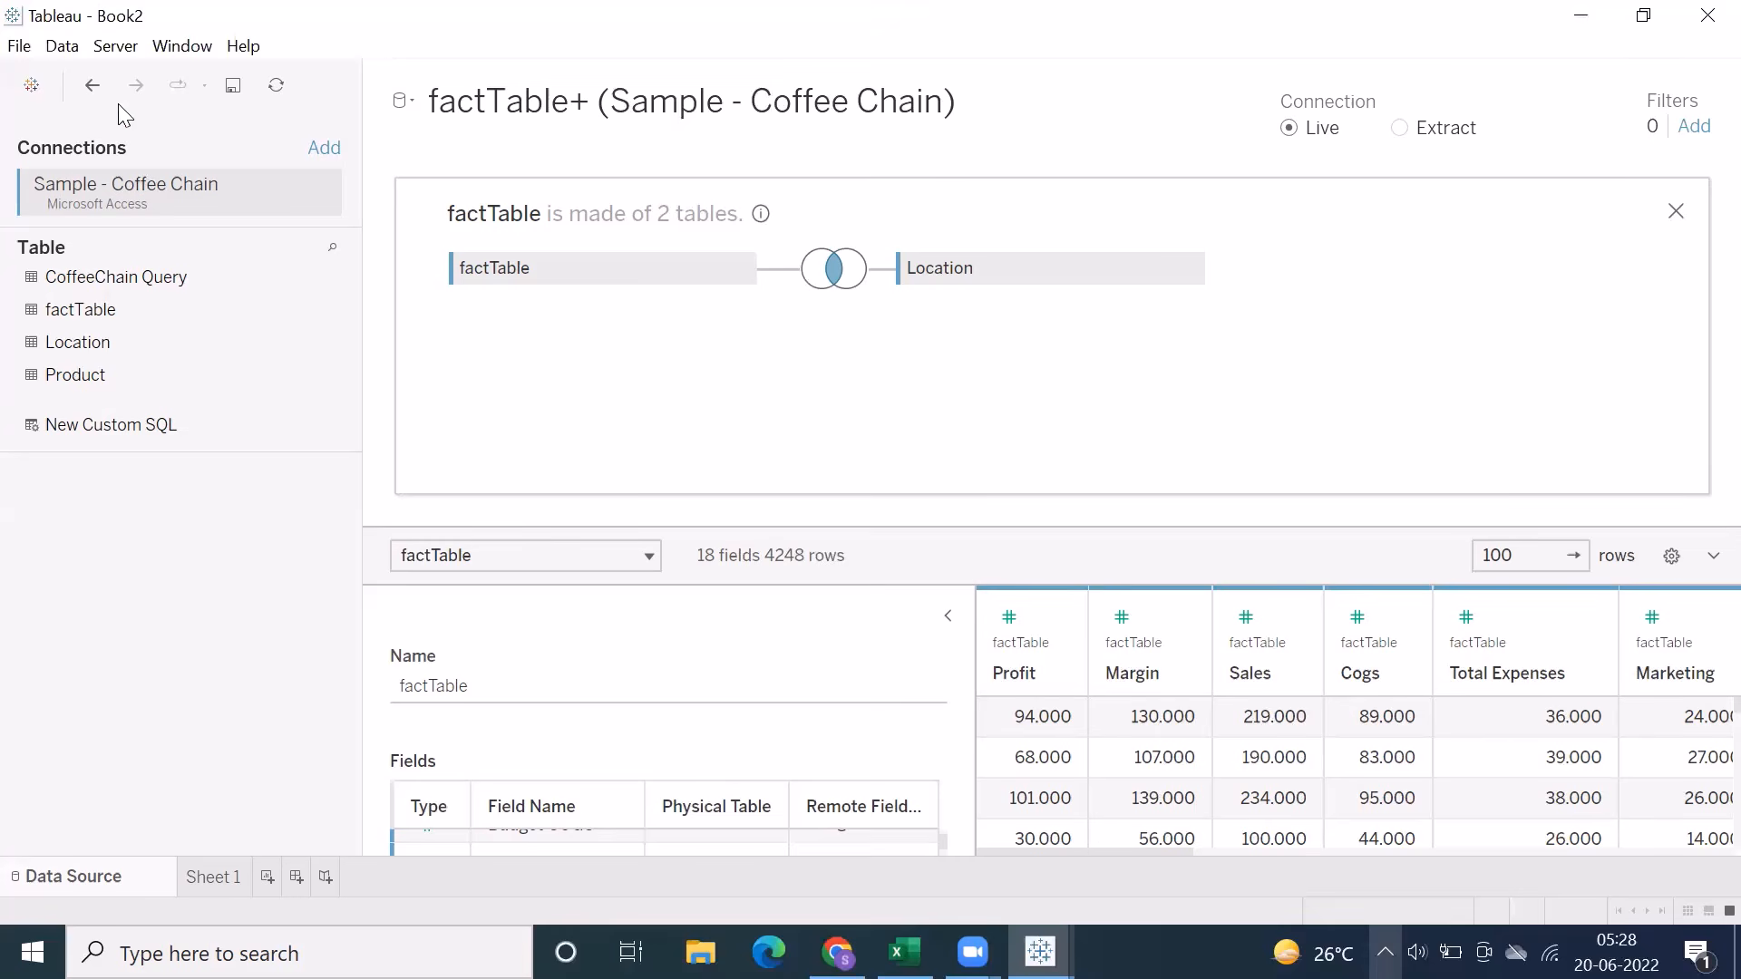
click(62, 46)
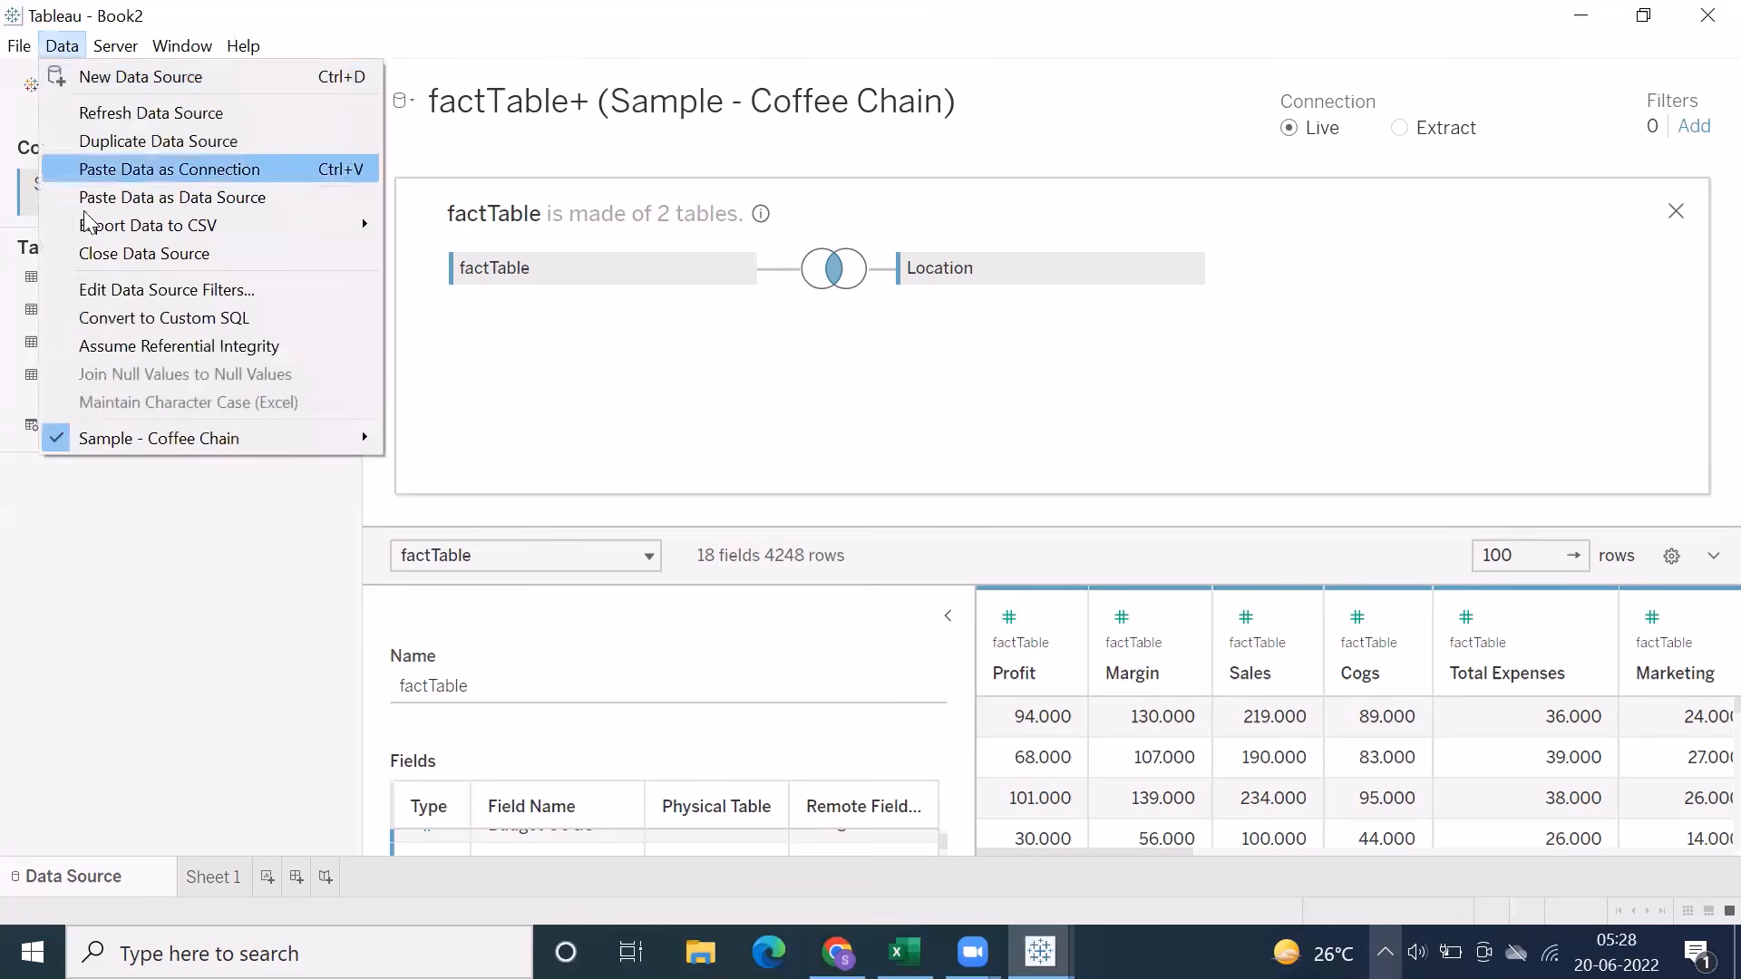
click(109, 318)
drag(760, 284, 438, 94)
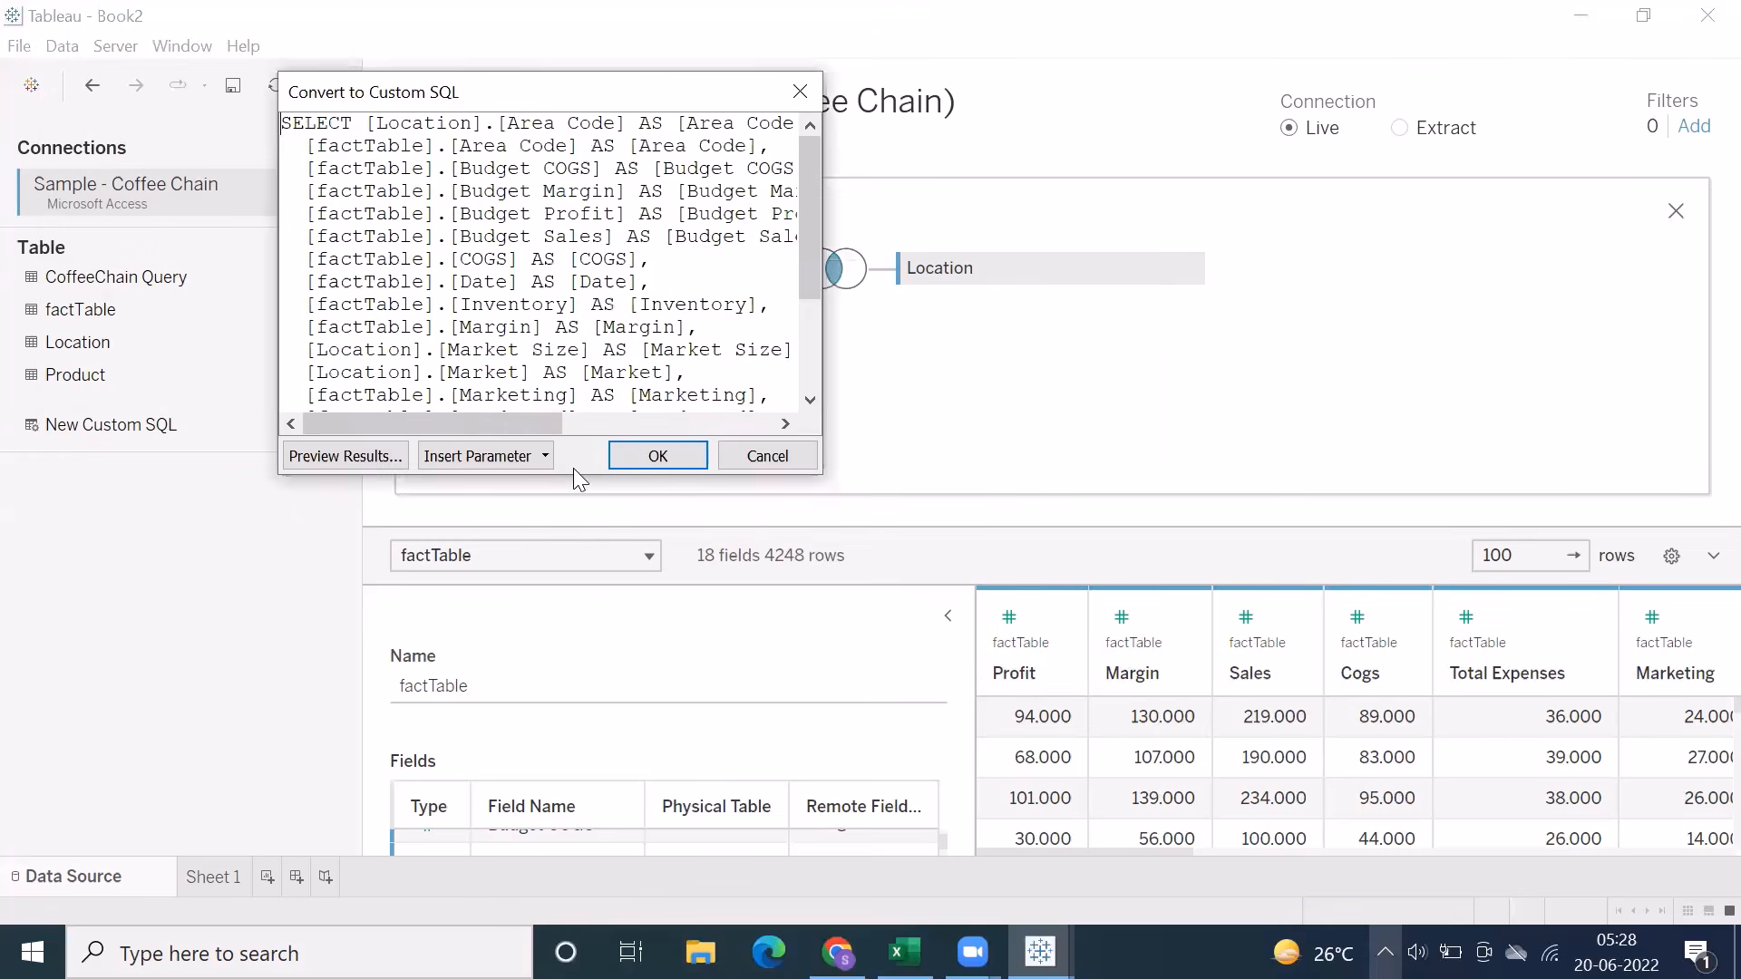
drag(569, 477, 569, 921)
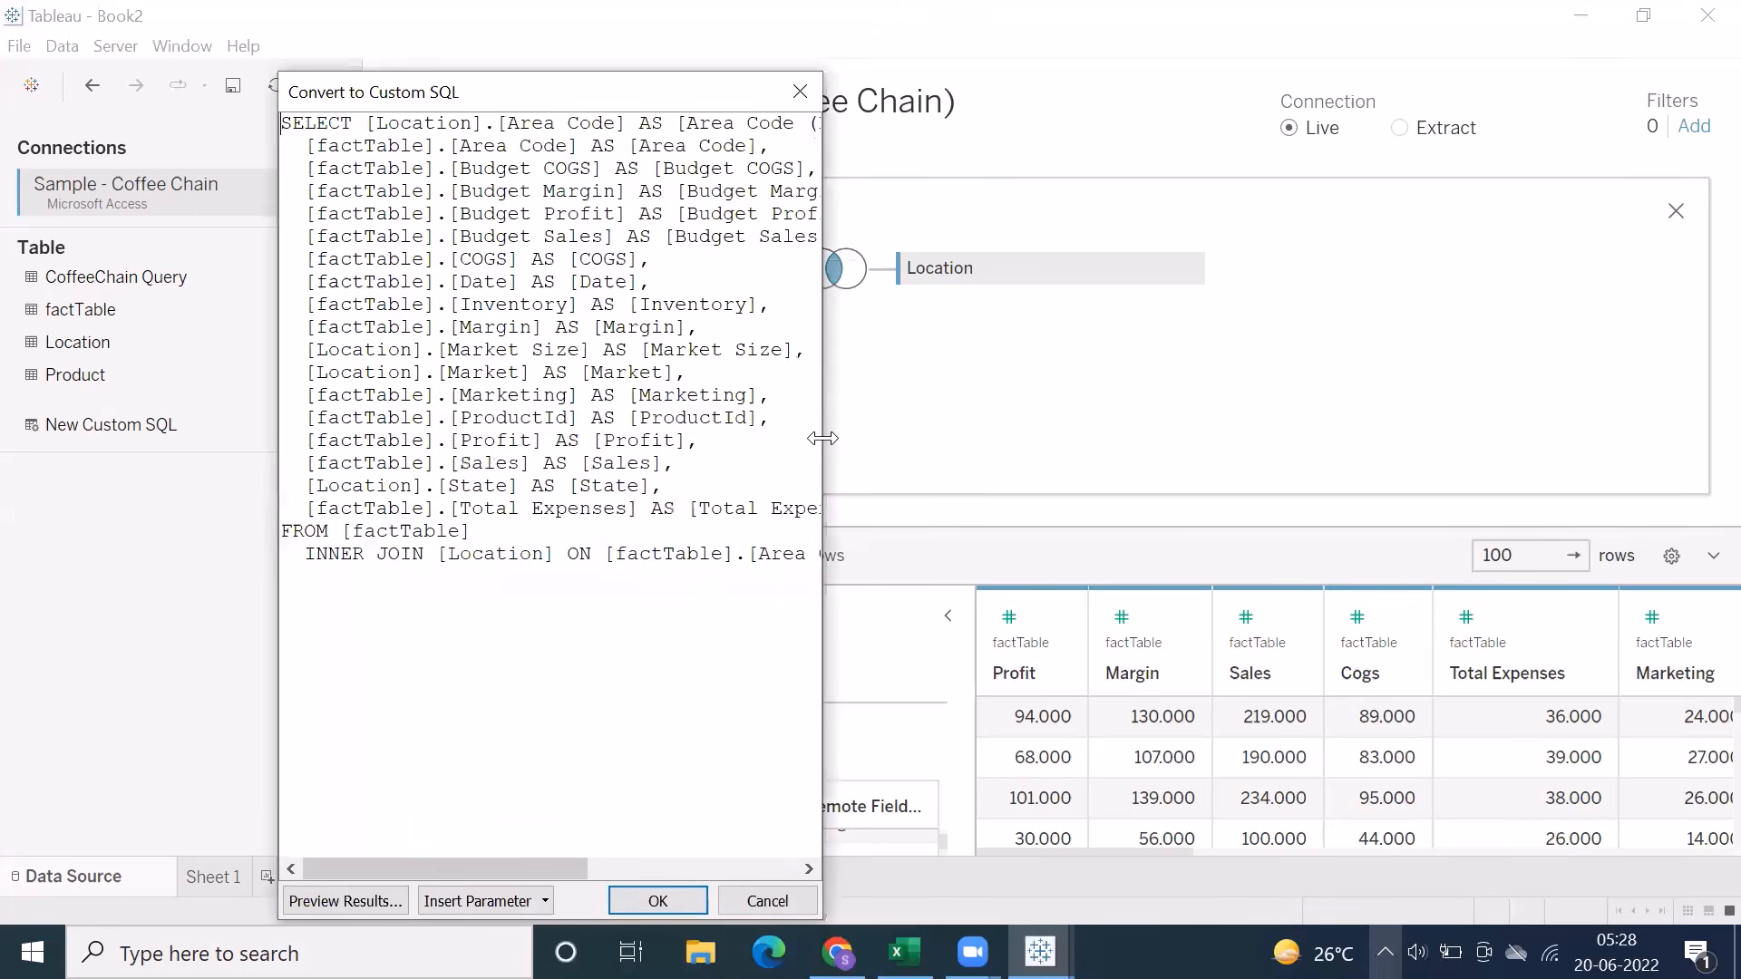
drag(822, 438, 1285, 427)
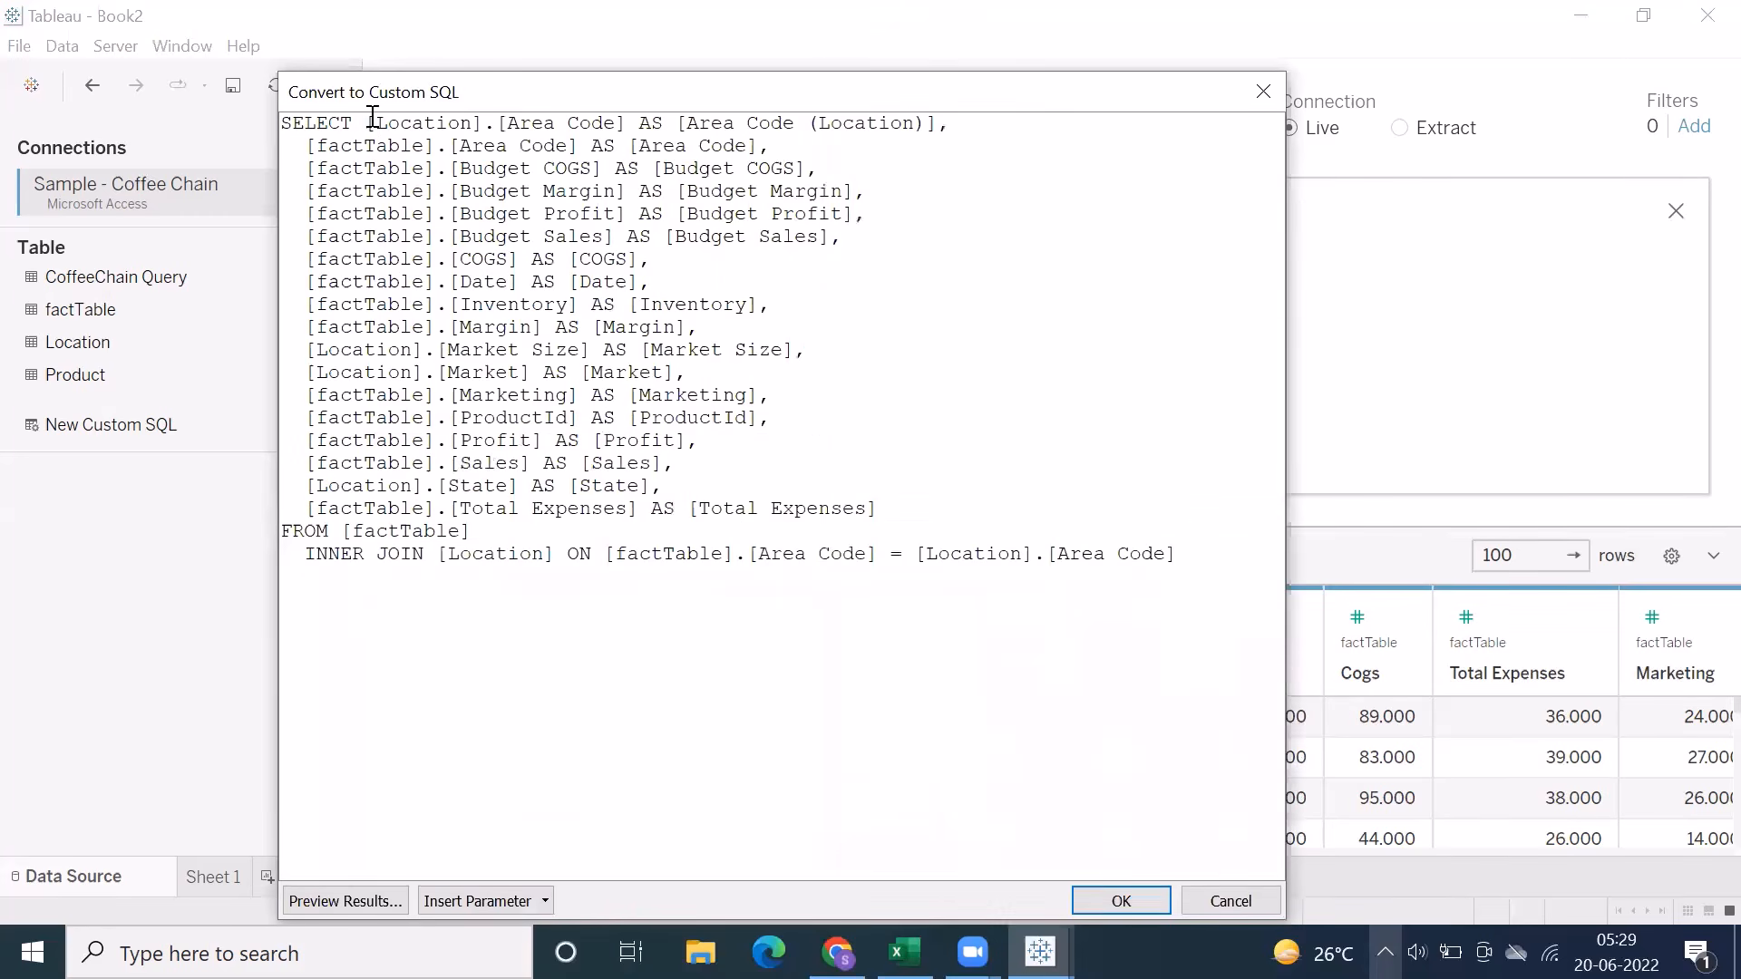
Insert a blank line between the SELECT column list and the FROM clause of the custom SQL query
drag(370, 124, 891, 508)
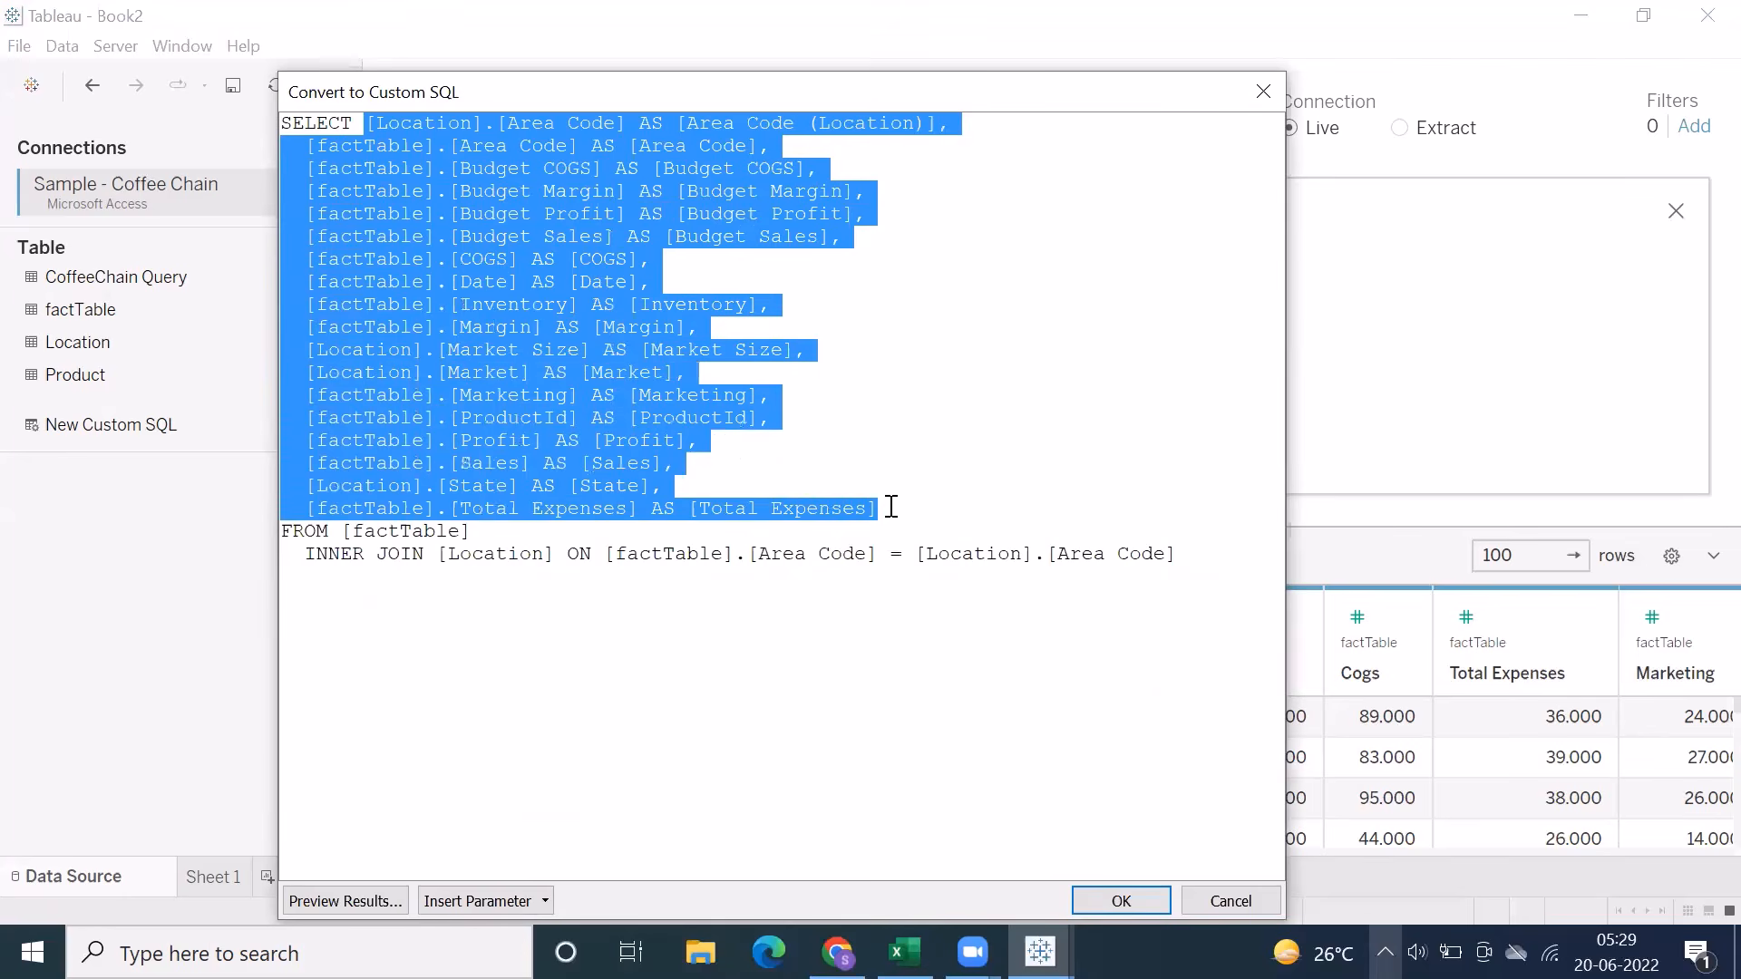
key(Right)
key(Return)
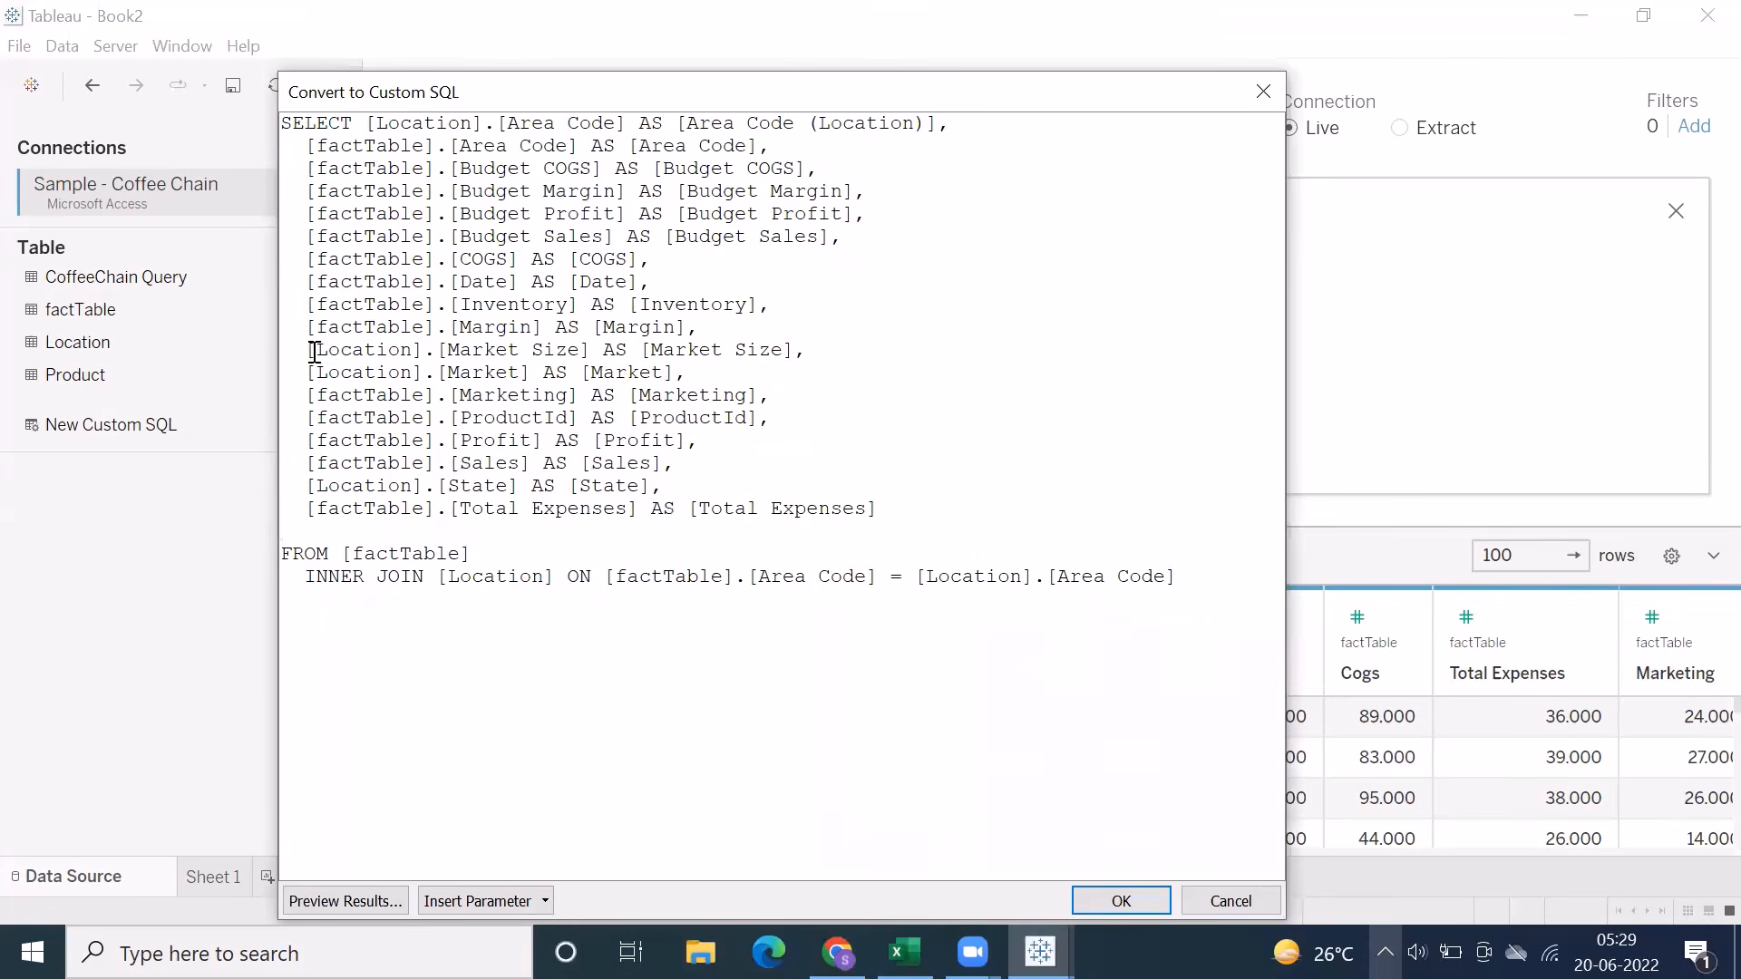
Examine the Location columns in the custom SQL query: Area Code, Market Size, Market and State
drag(313, 351, 426, 371)
drag(367, 124, 476, 129)
drag(307, 351, 413, 374)
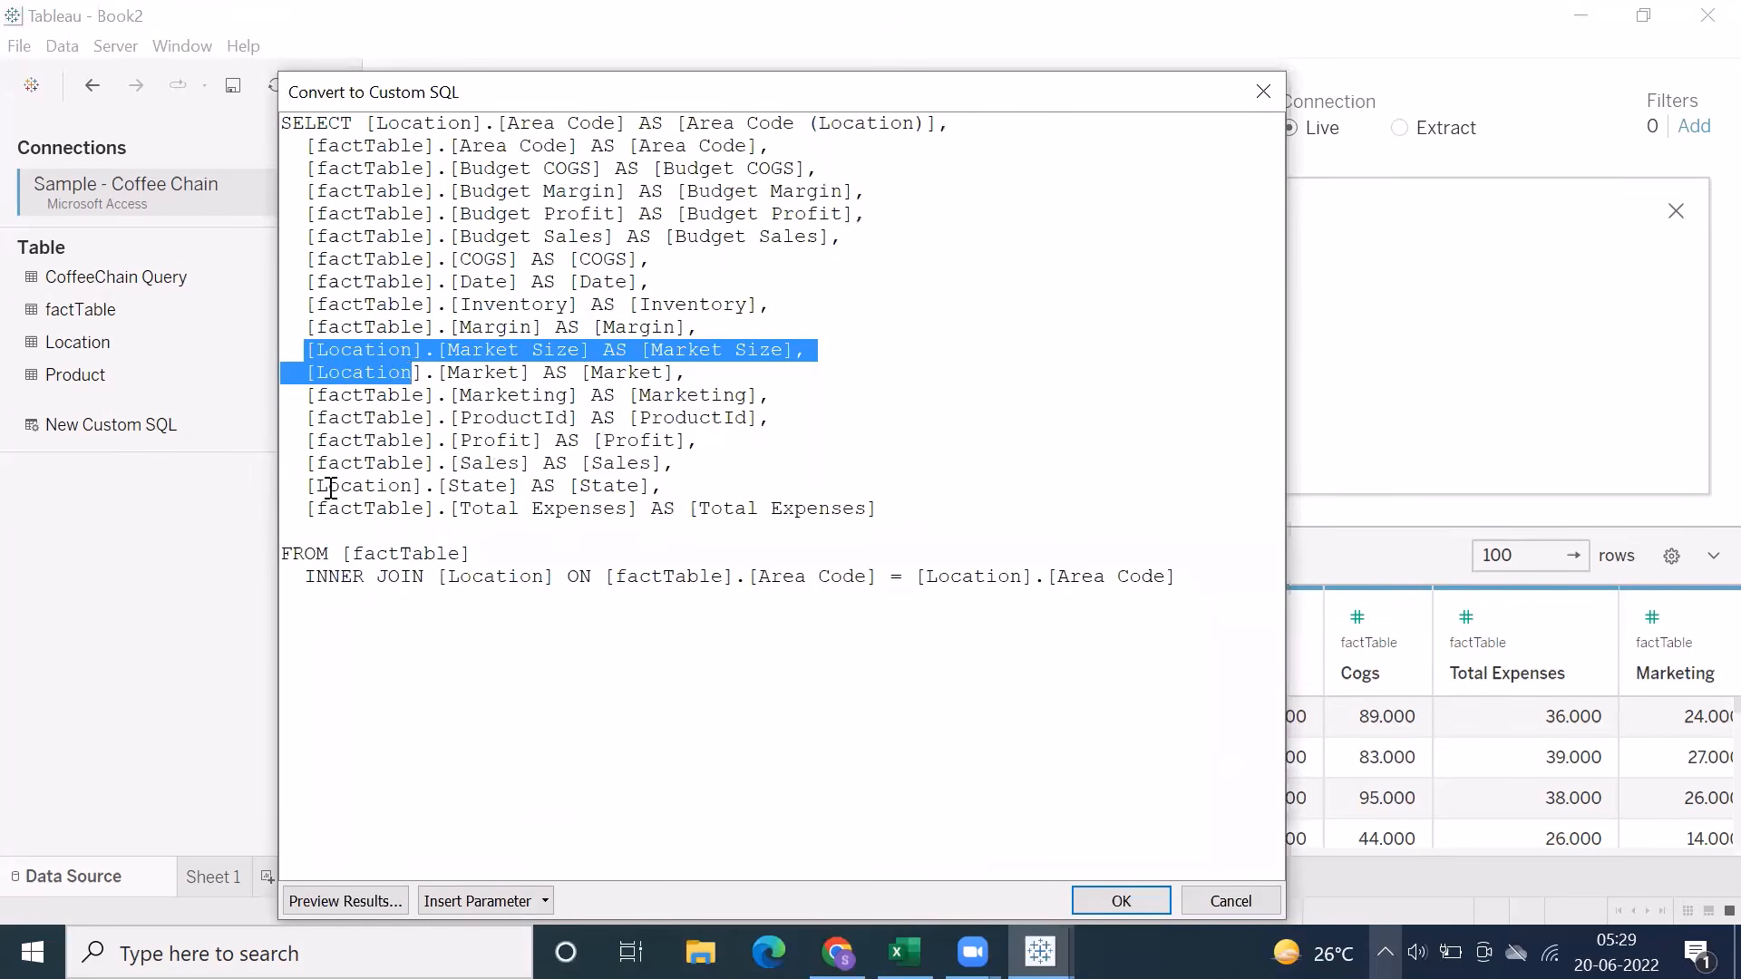
drag(306, 488, 471, 522)
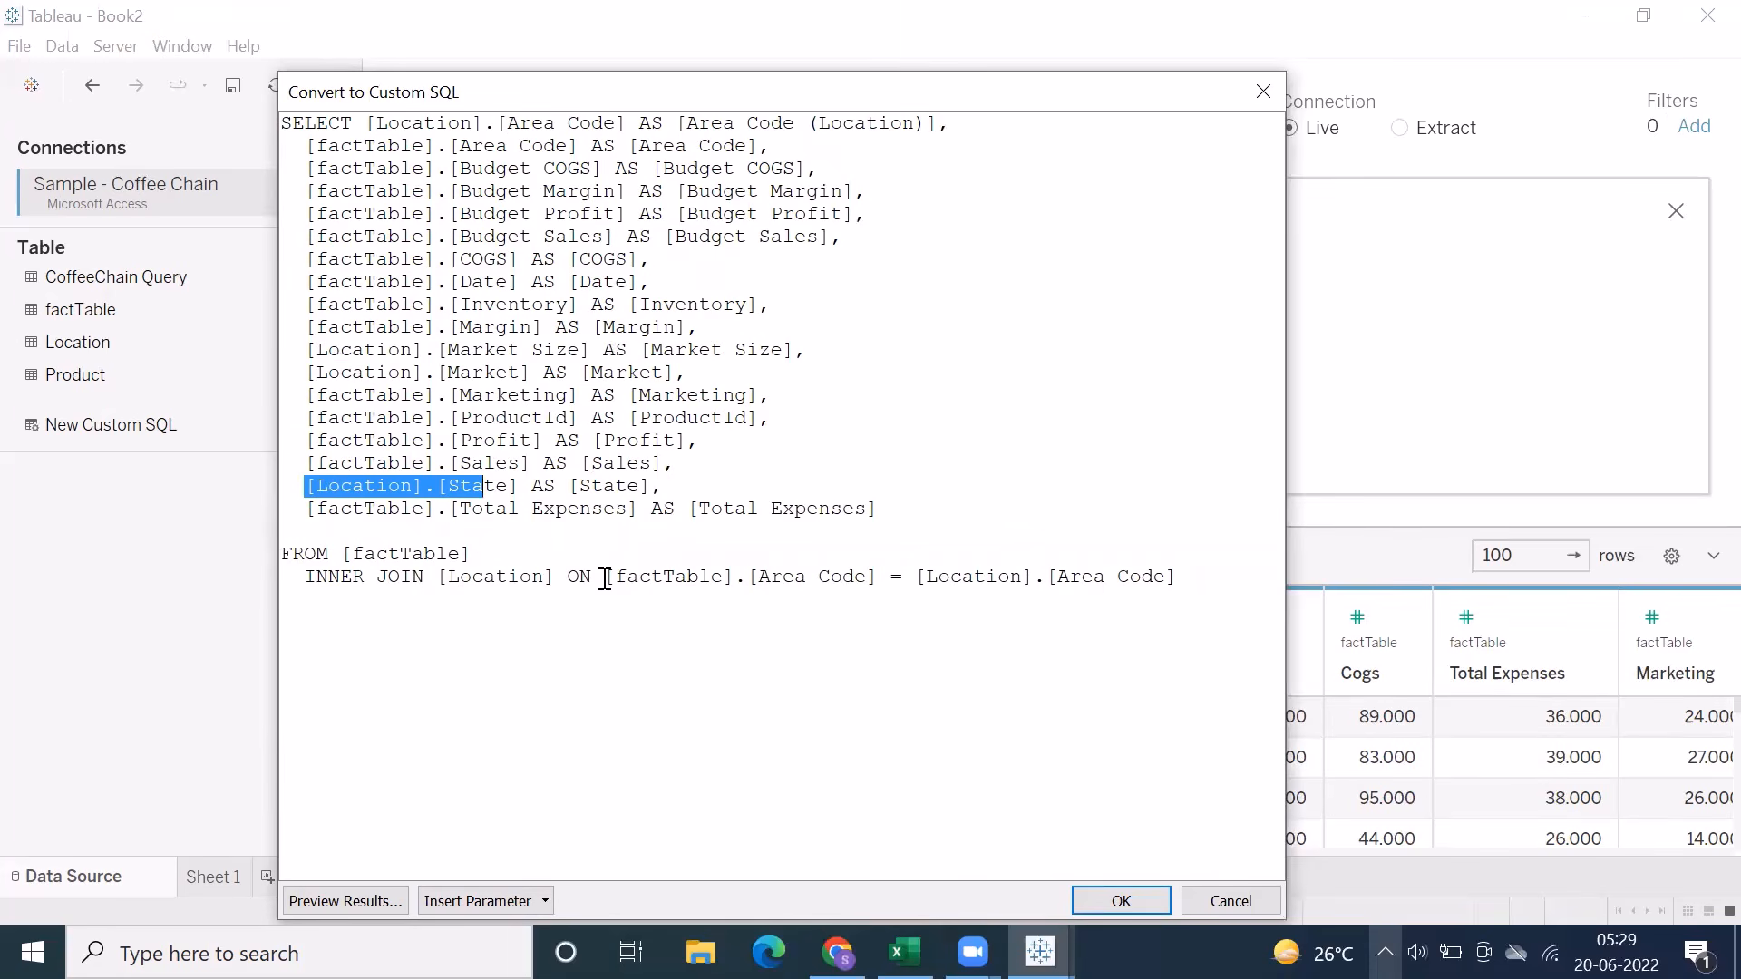
Examine the Area Code join condition between factTable and Location within the whole custom SQL query
drag(605, 579, 725, 577)
drag(925, 578, 1025, 585)
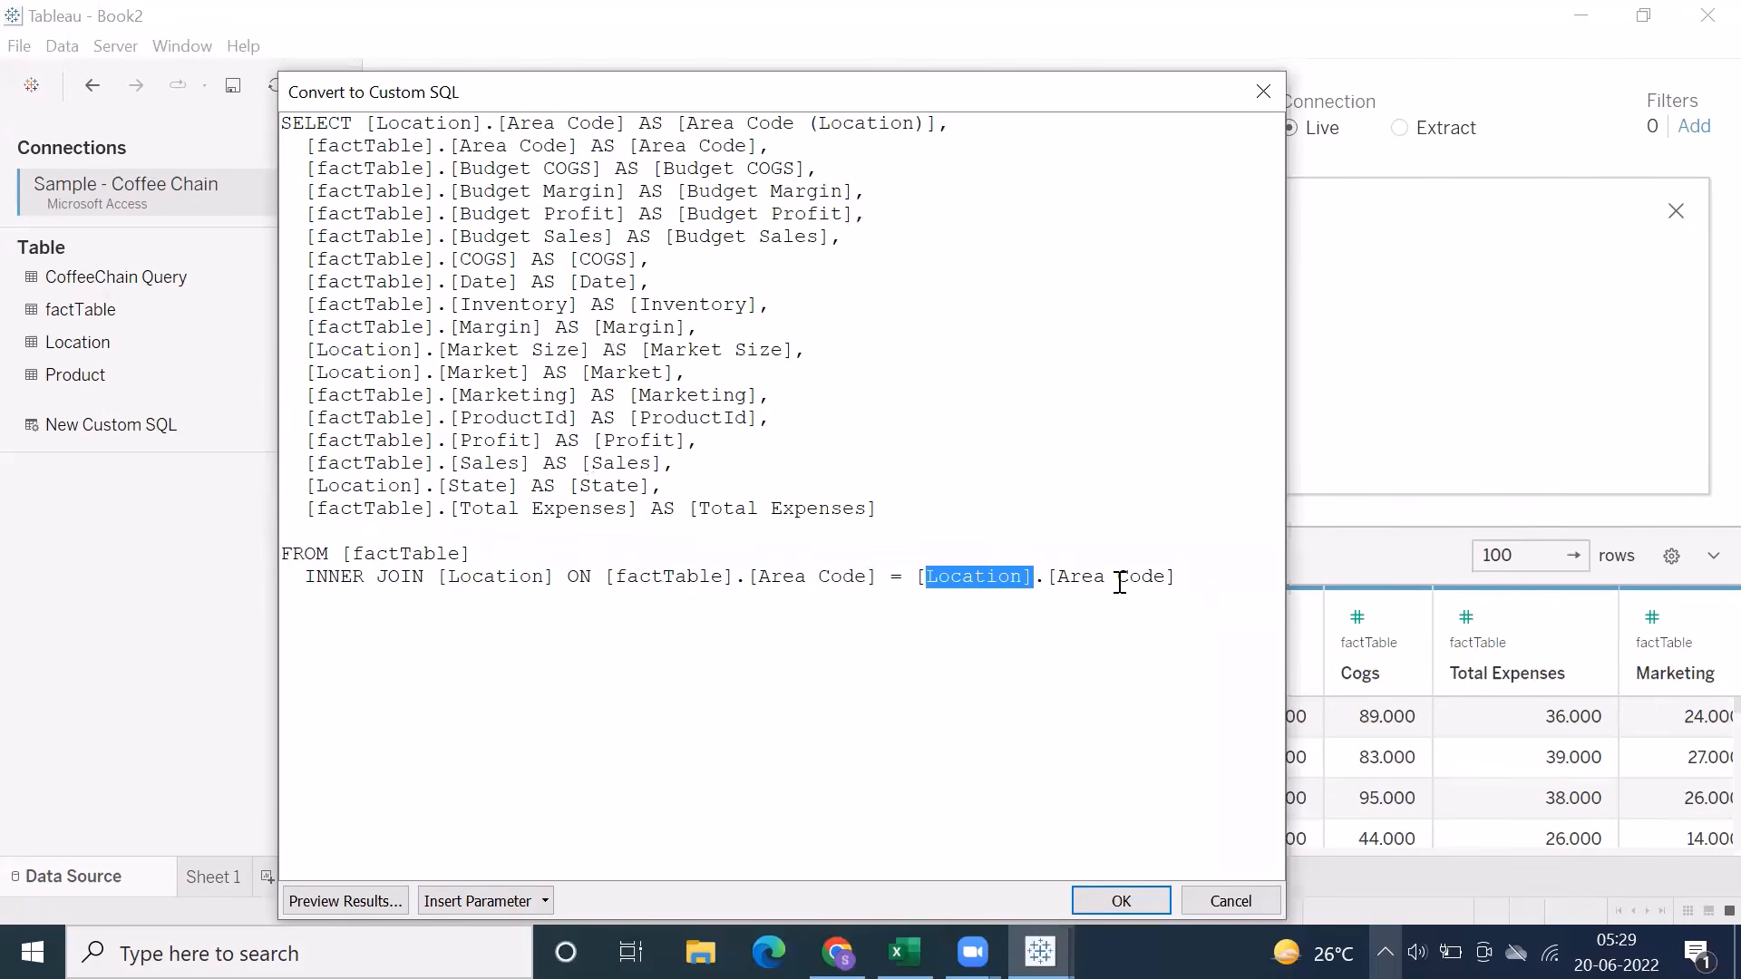
click(892, 515)
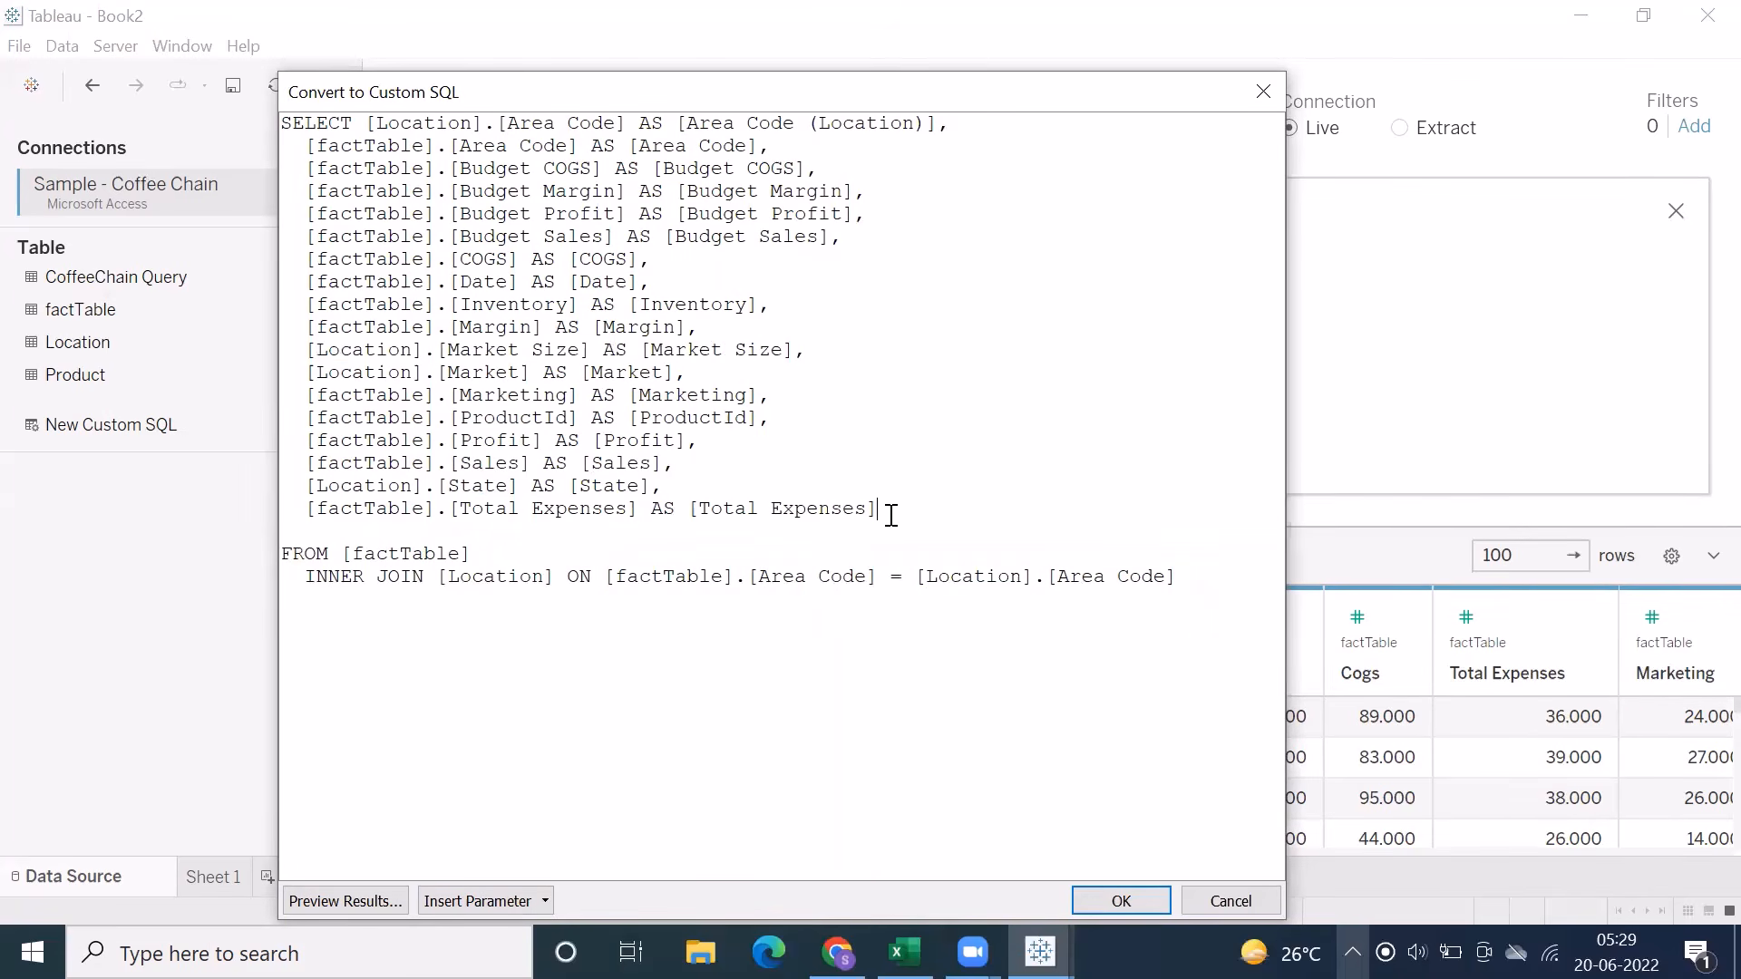
drag(1195, 586, 271, 119)
click(708, 544)
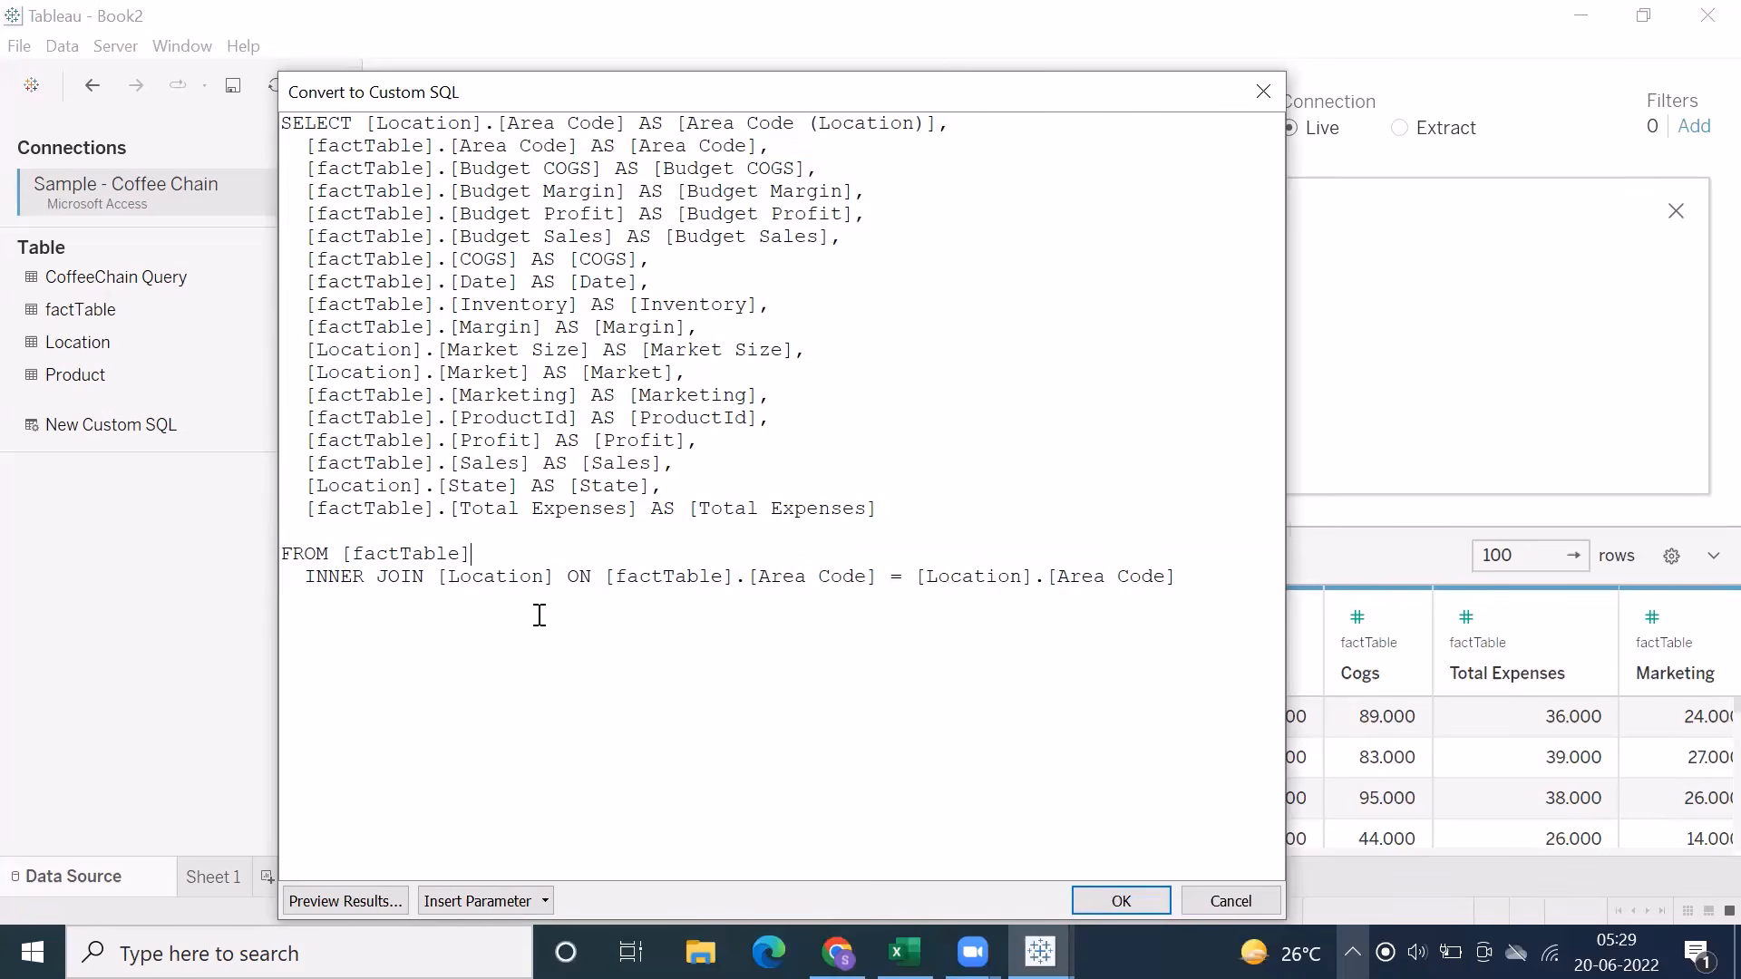
Add the condition Where [Market]="Central" below the INNER JOIN line of the custom SQL query
click(1161, 578)
text(Where)
drag(440, 374, 534, 377)
key(ctrl+c)
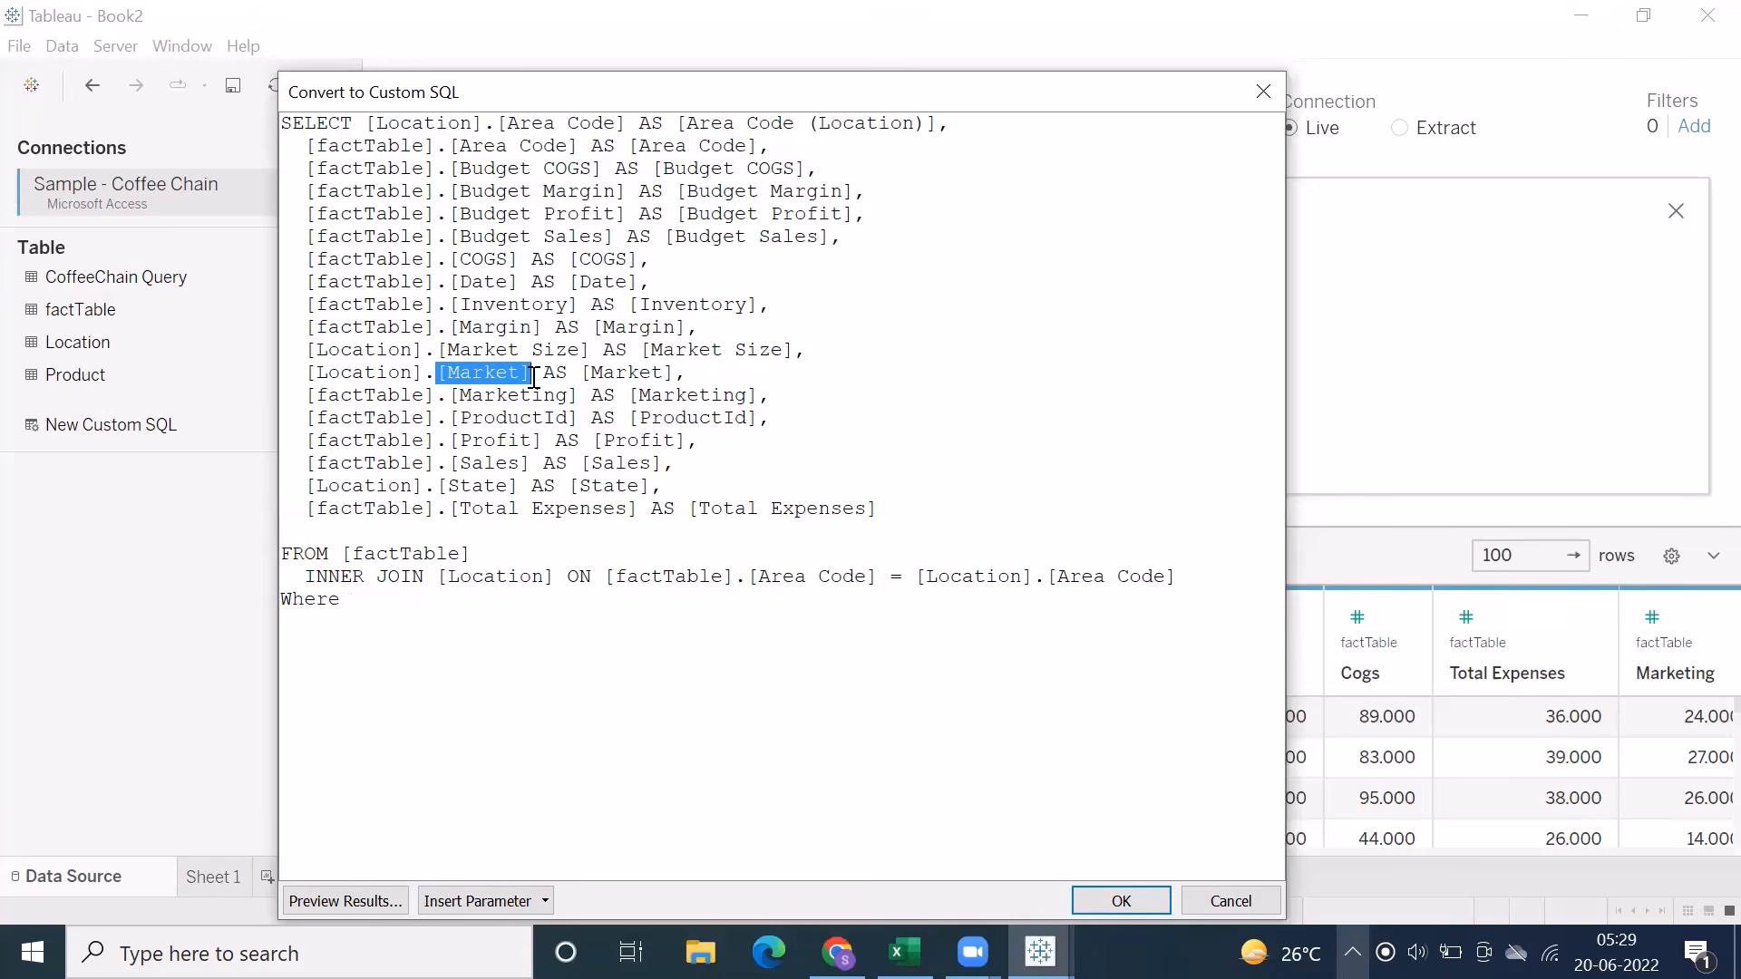
click(395, 599)
key(ctrl+v)
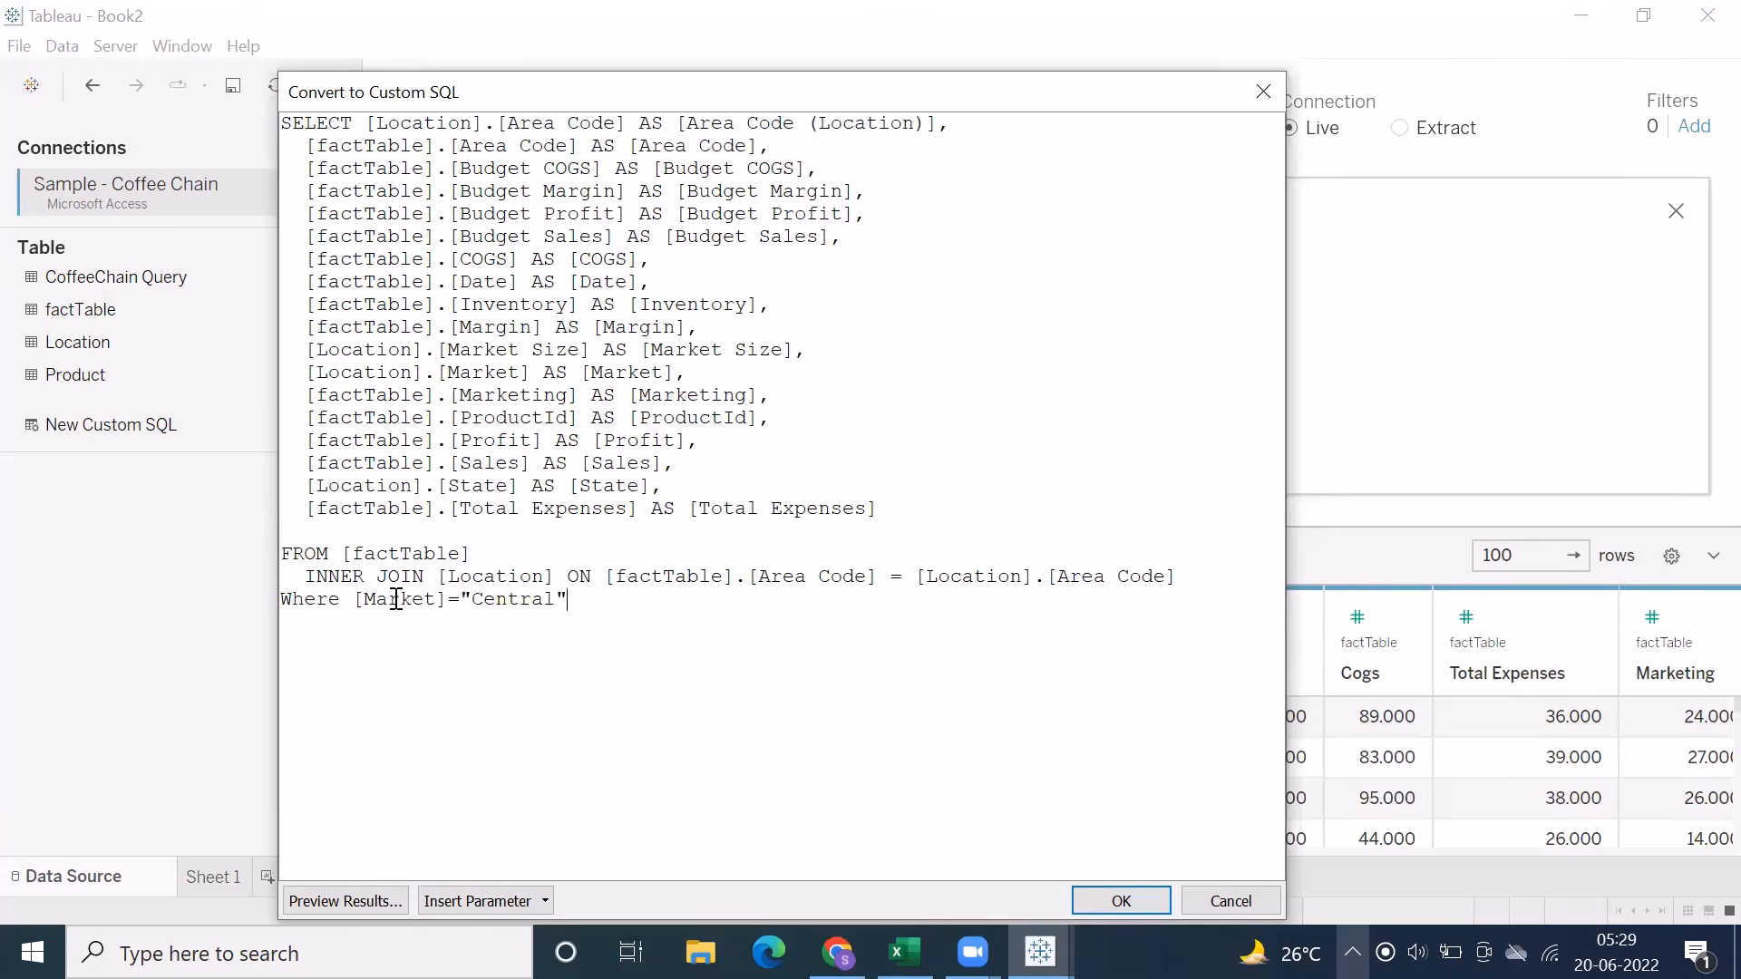
drag(575, 598, 357, 583)
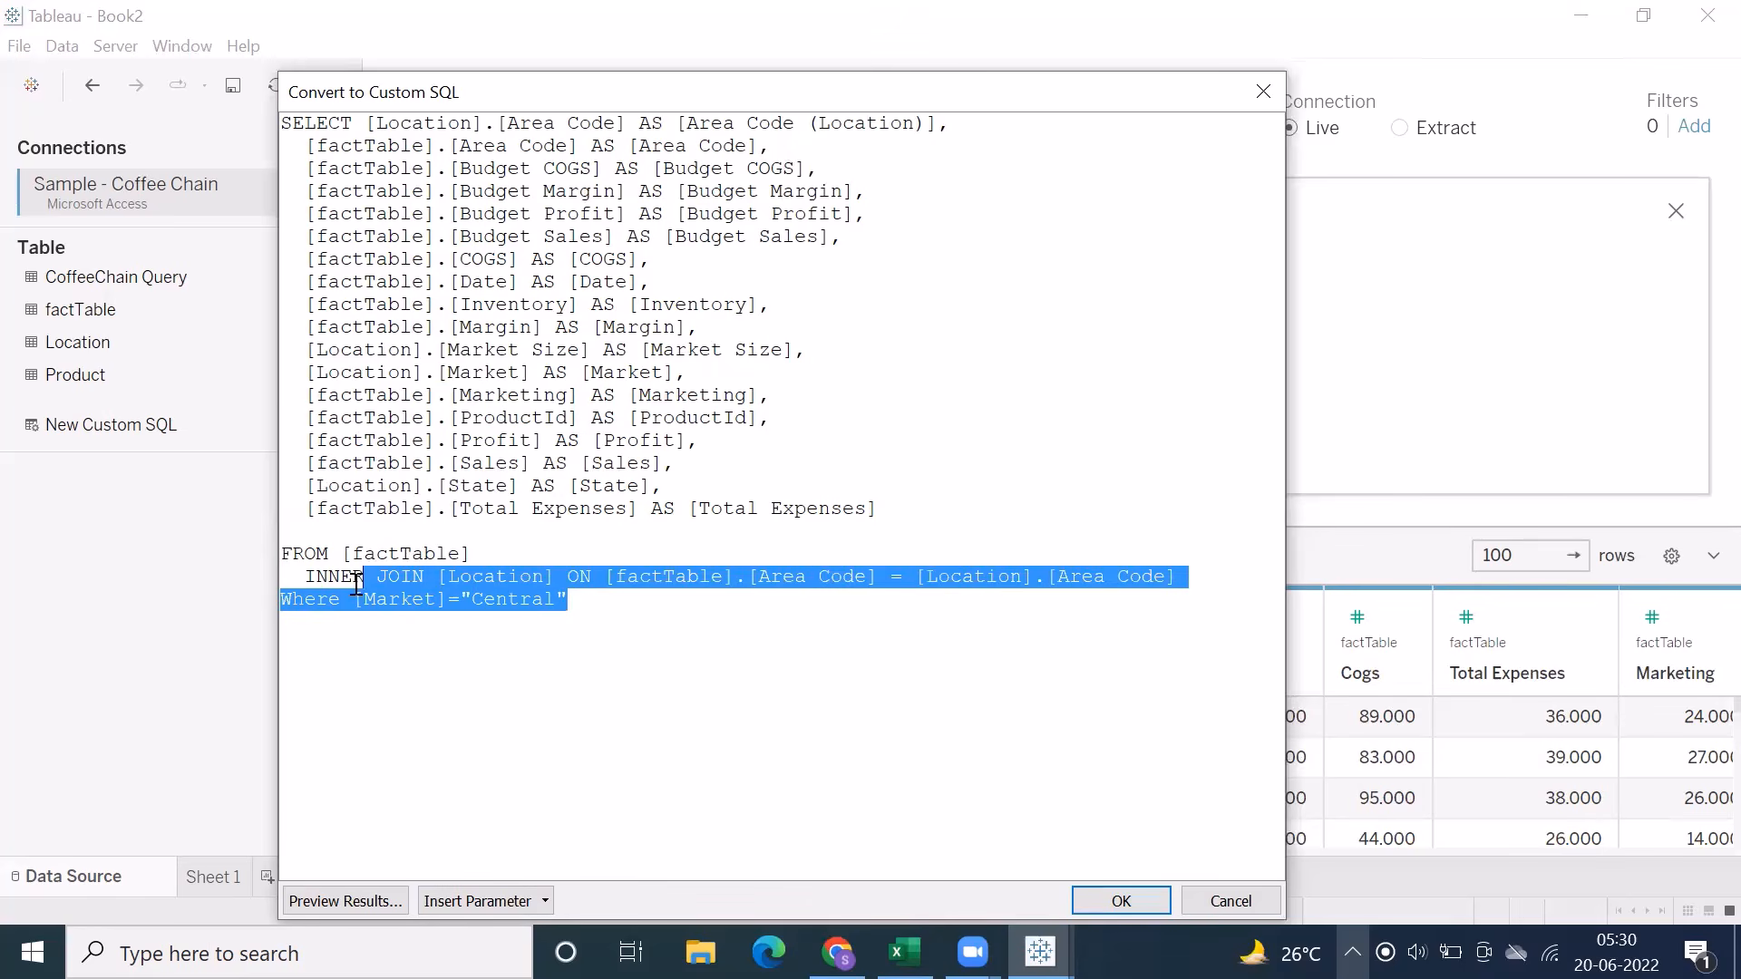
click(587, 601)
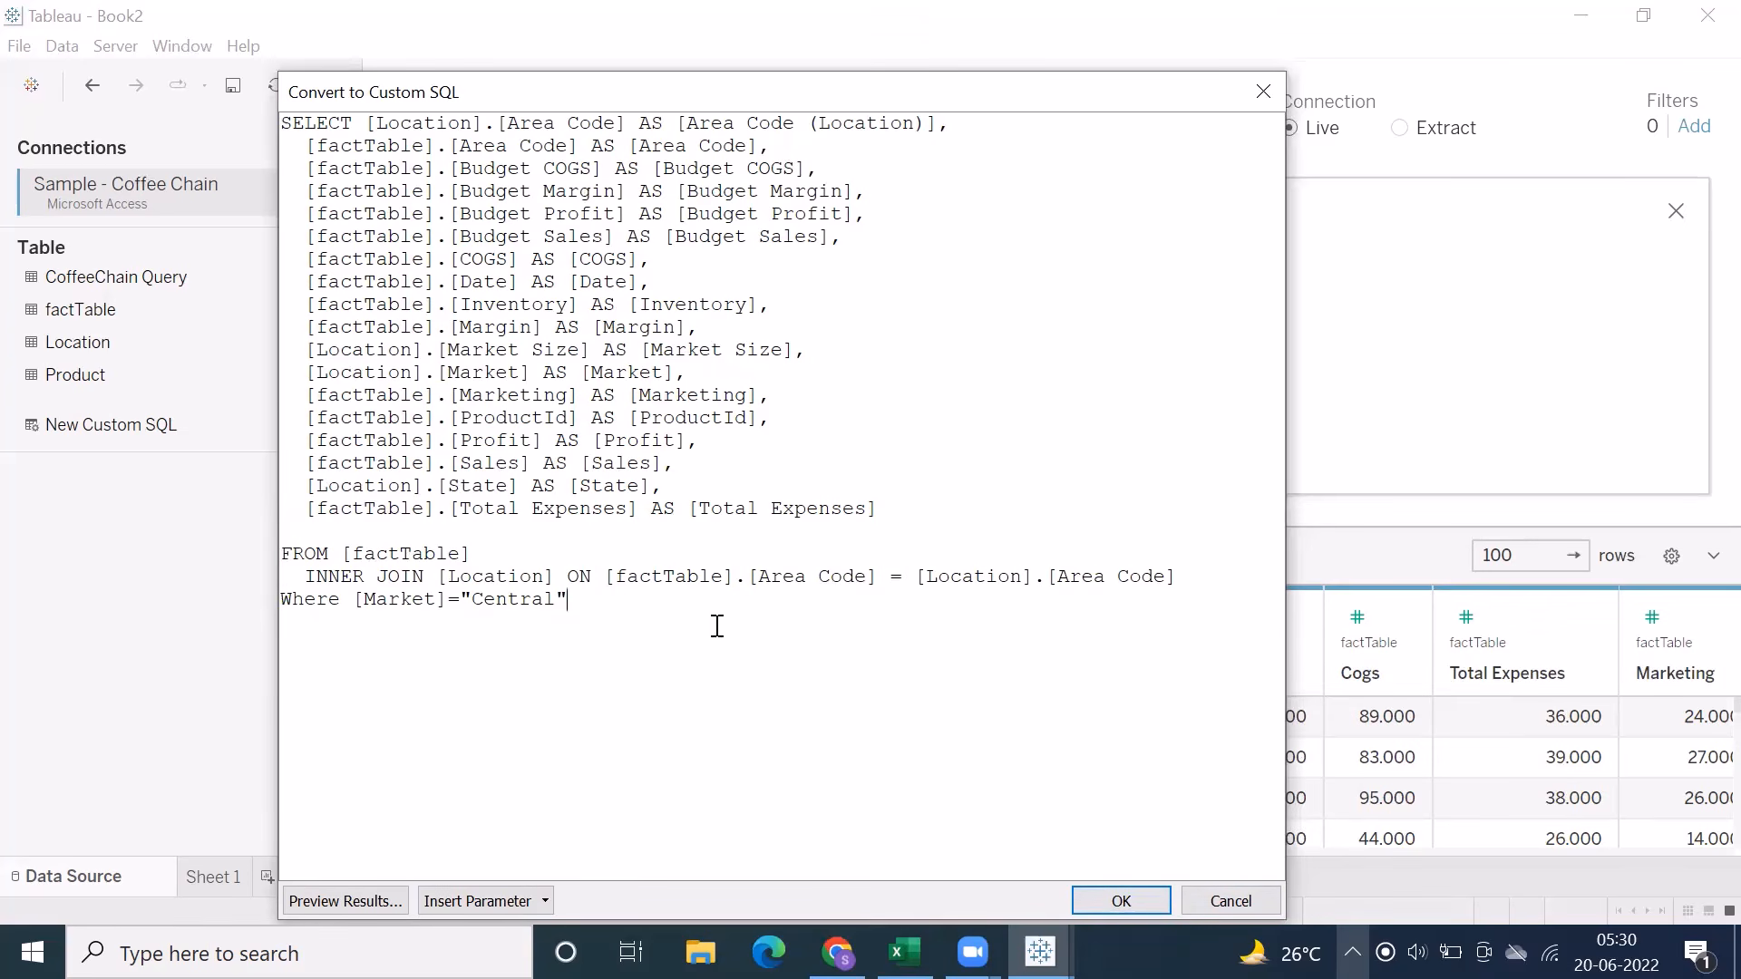
Cancel the custom SQL conversion and remove the joined factTable from the data source canvas
click(1200, 896)
click(1676, 211)
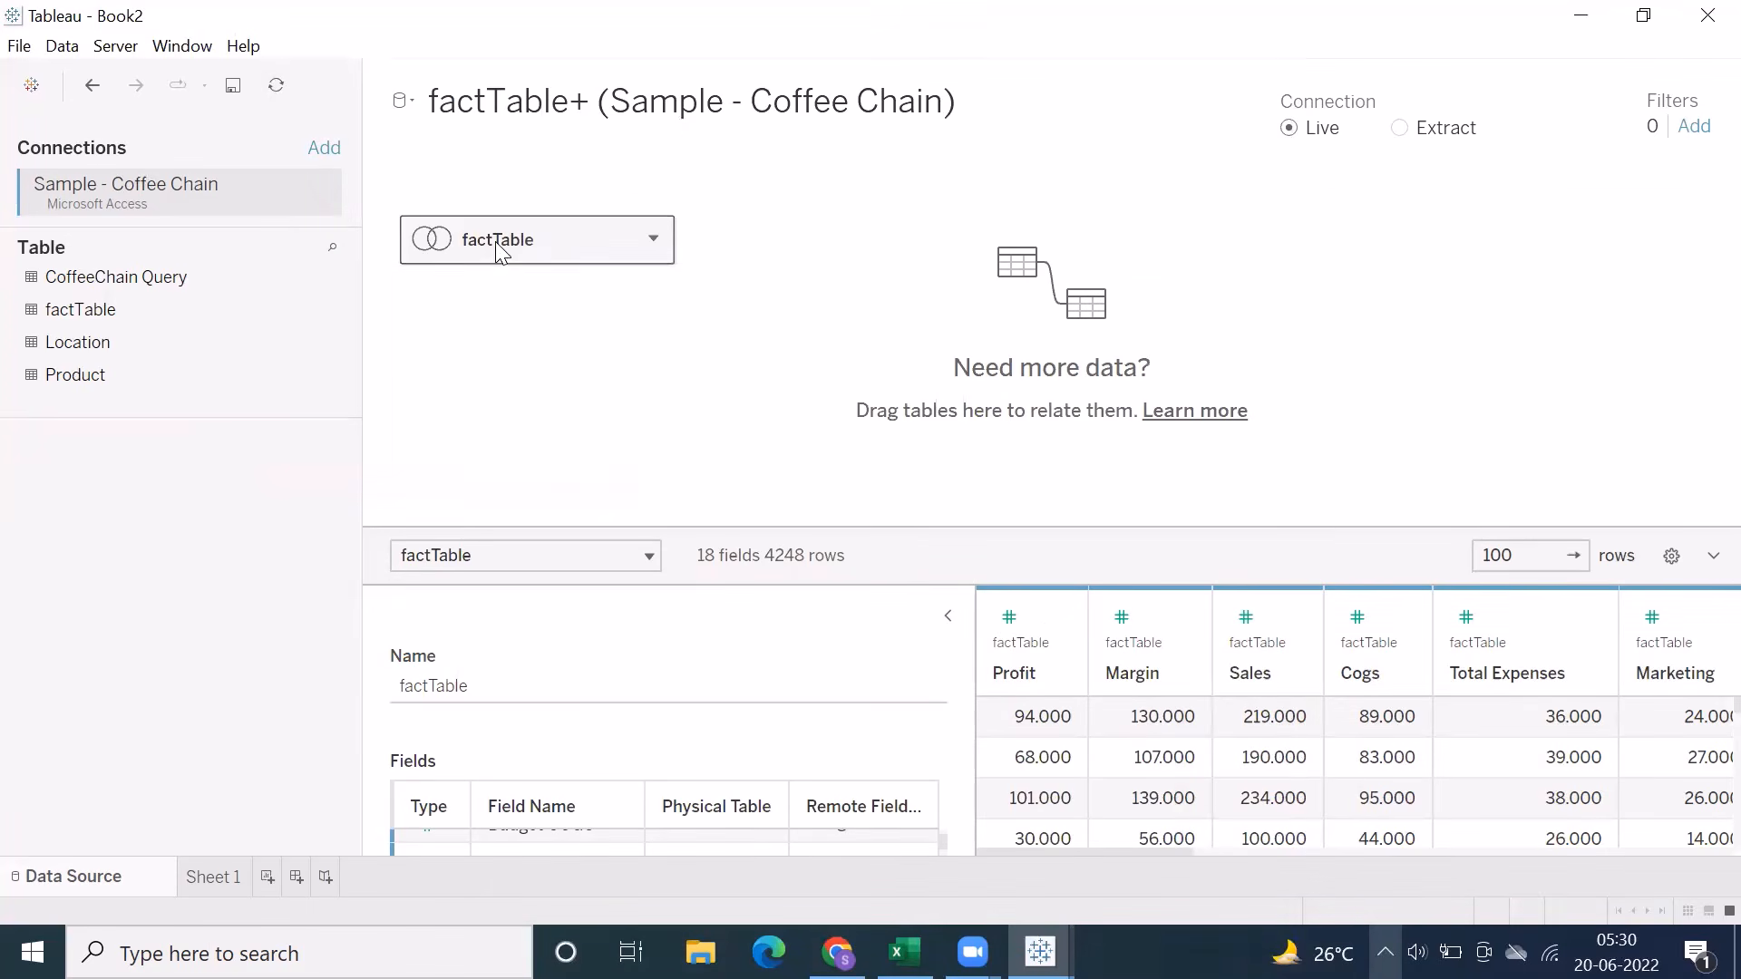
drag(495, 241, 102, 511)
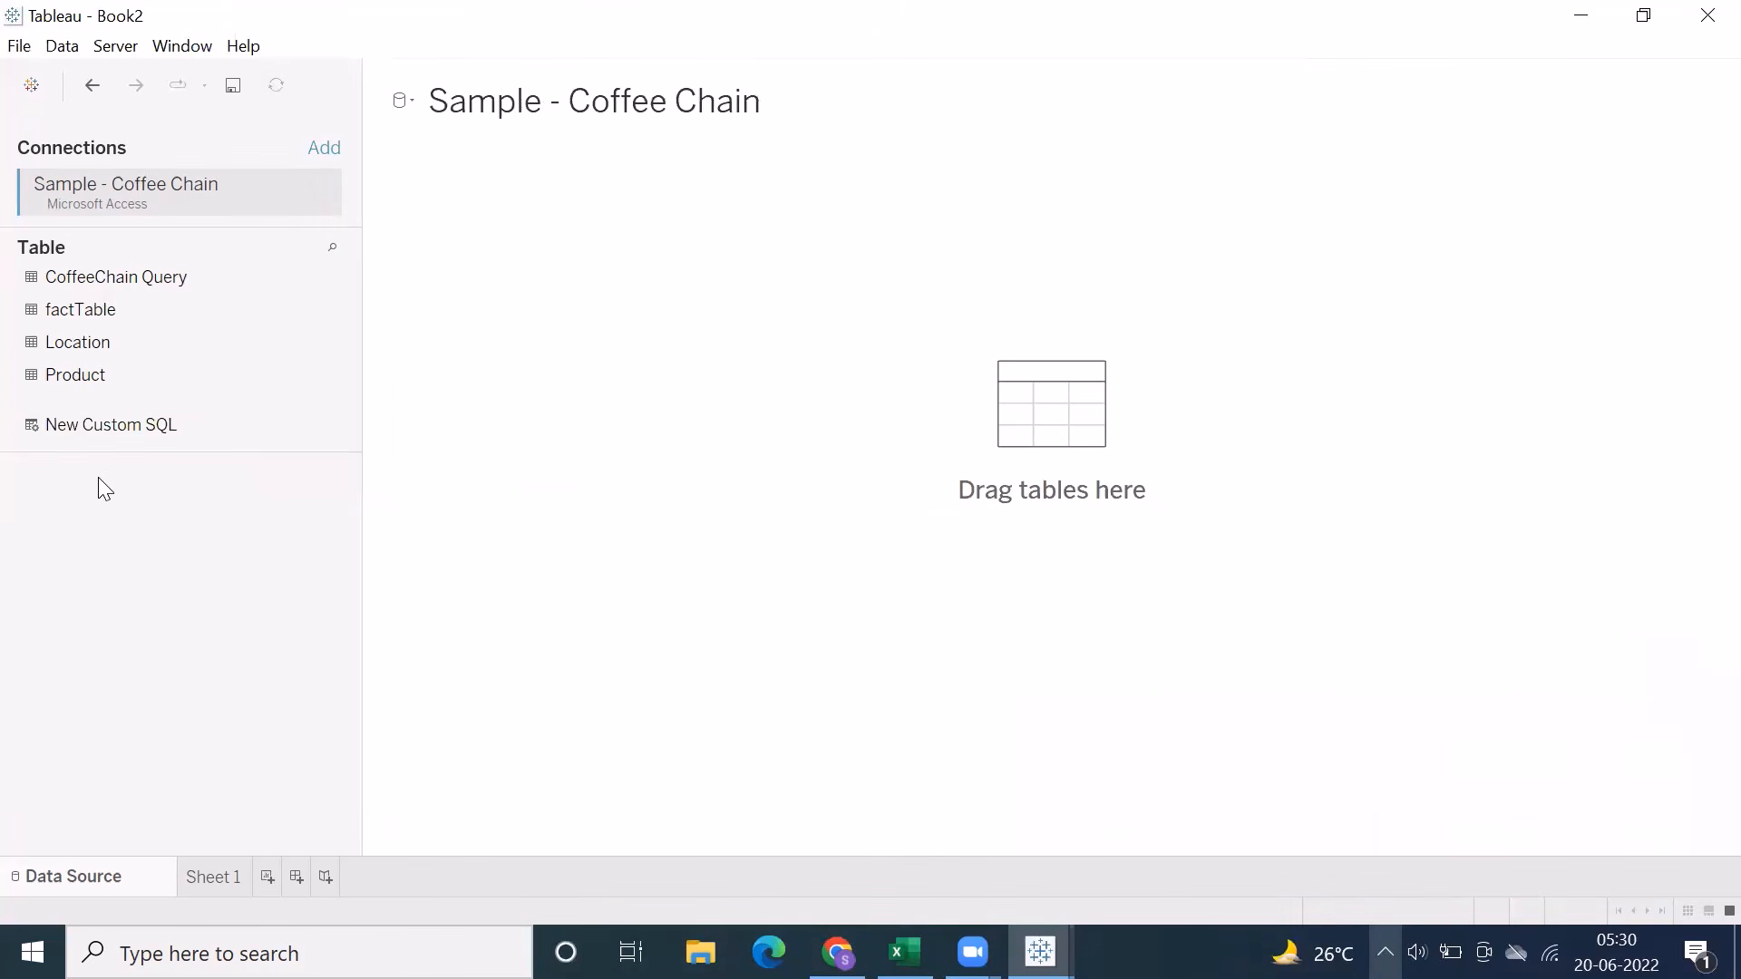
Write a new custom SQL query that selects all columns from the Location table
double_click(73, 428)
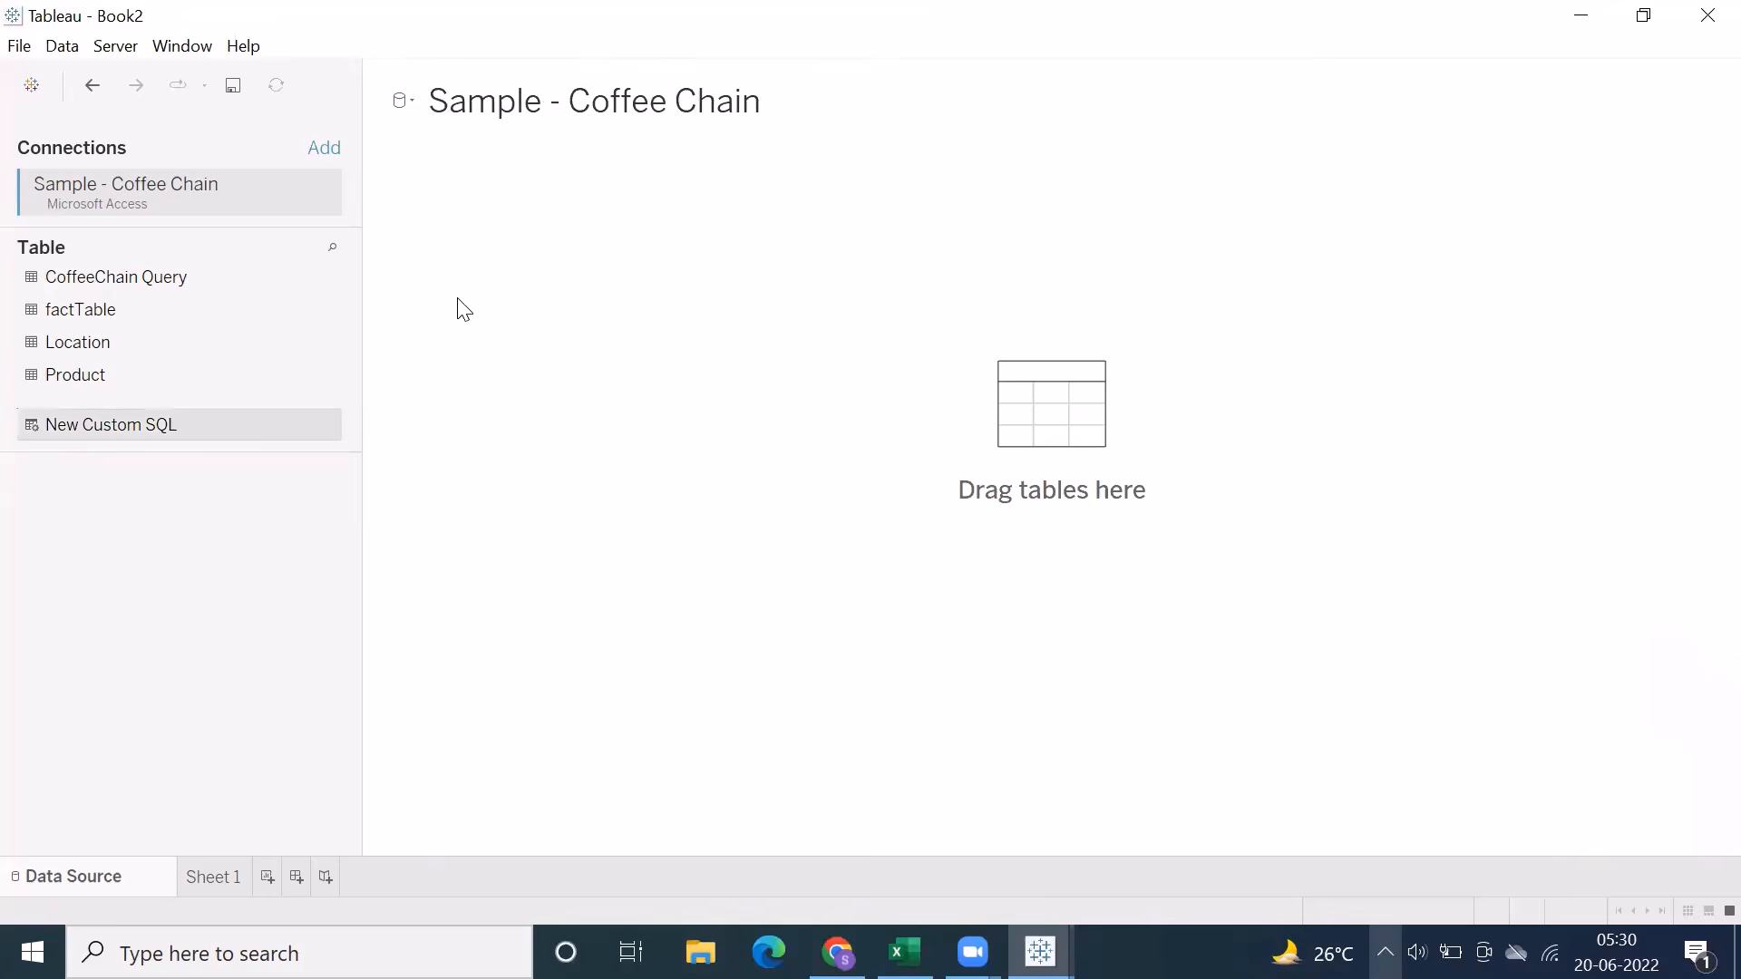
text(Select *)
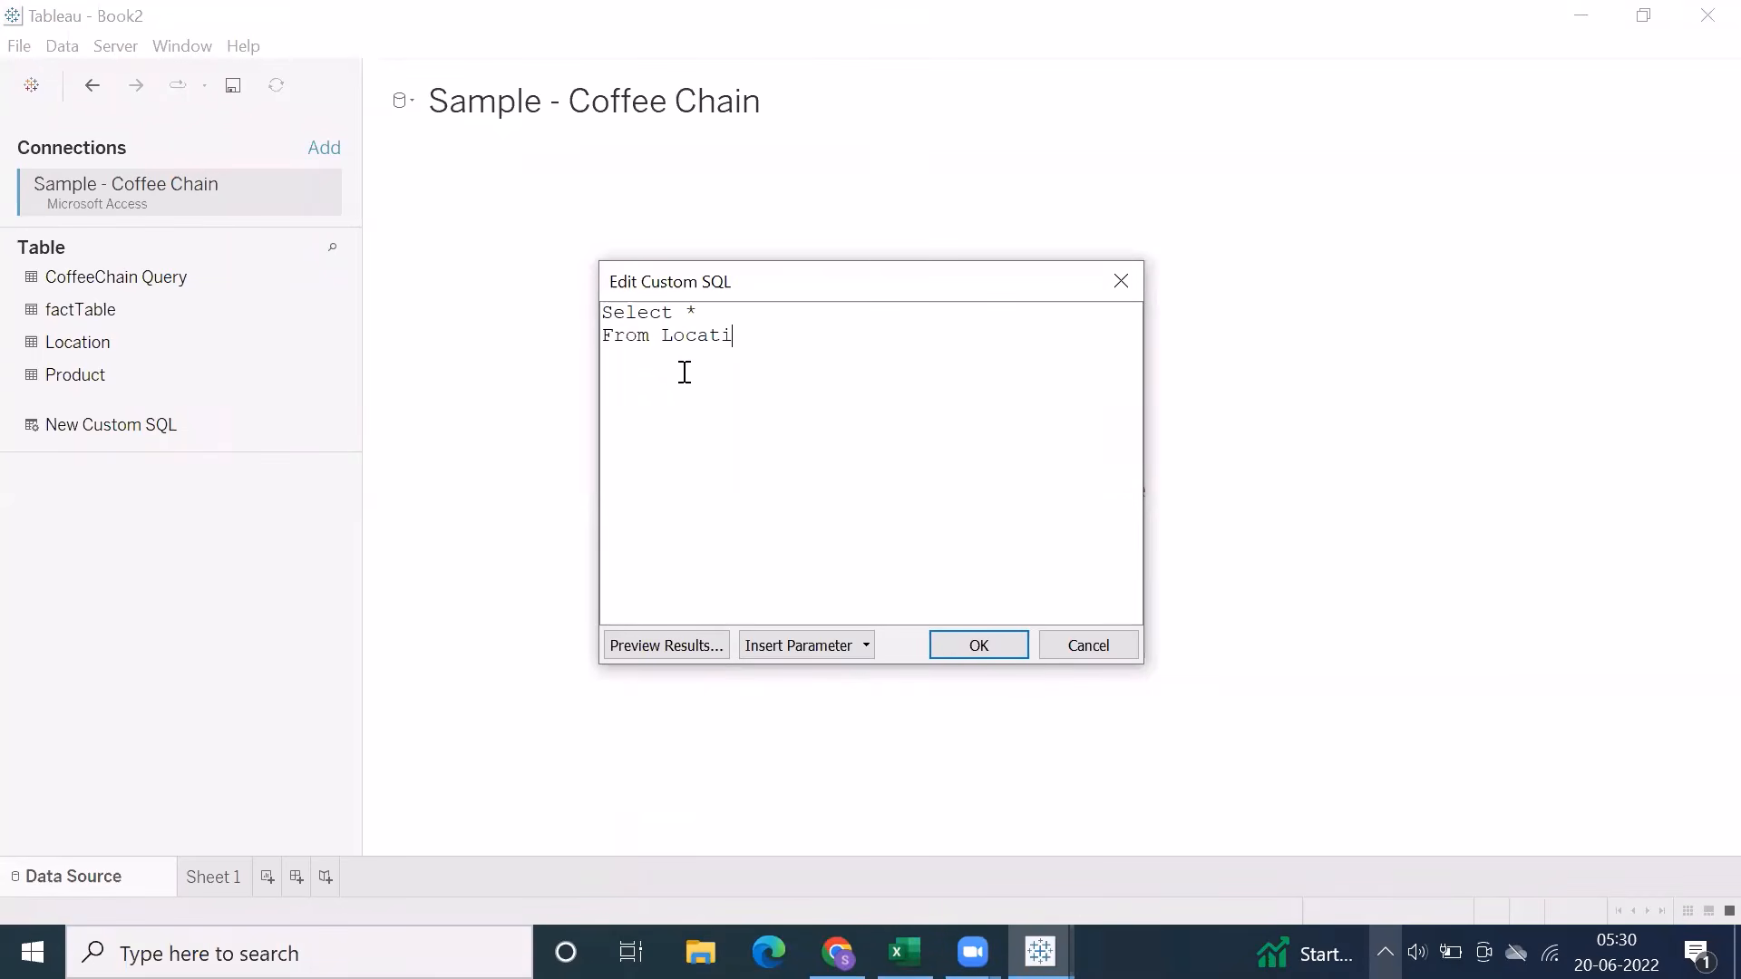
click(948, 651)
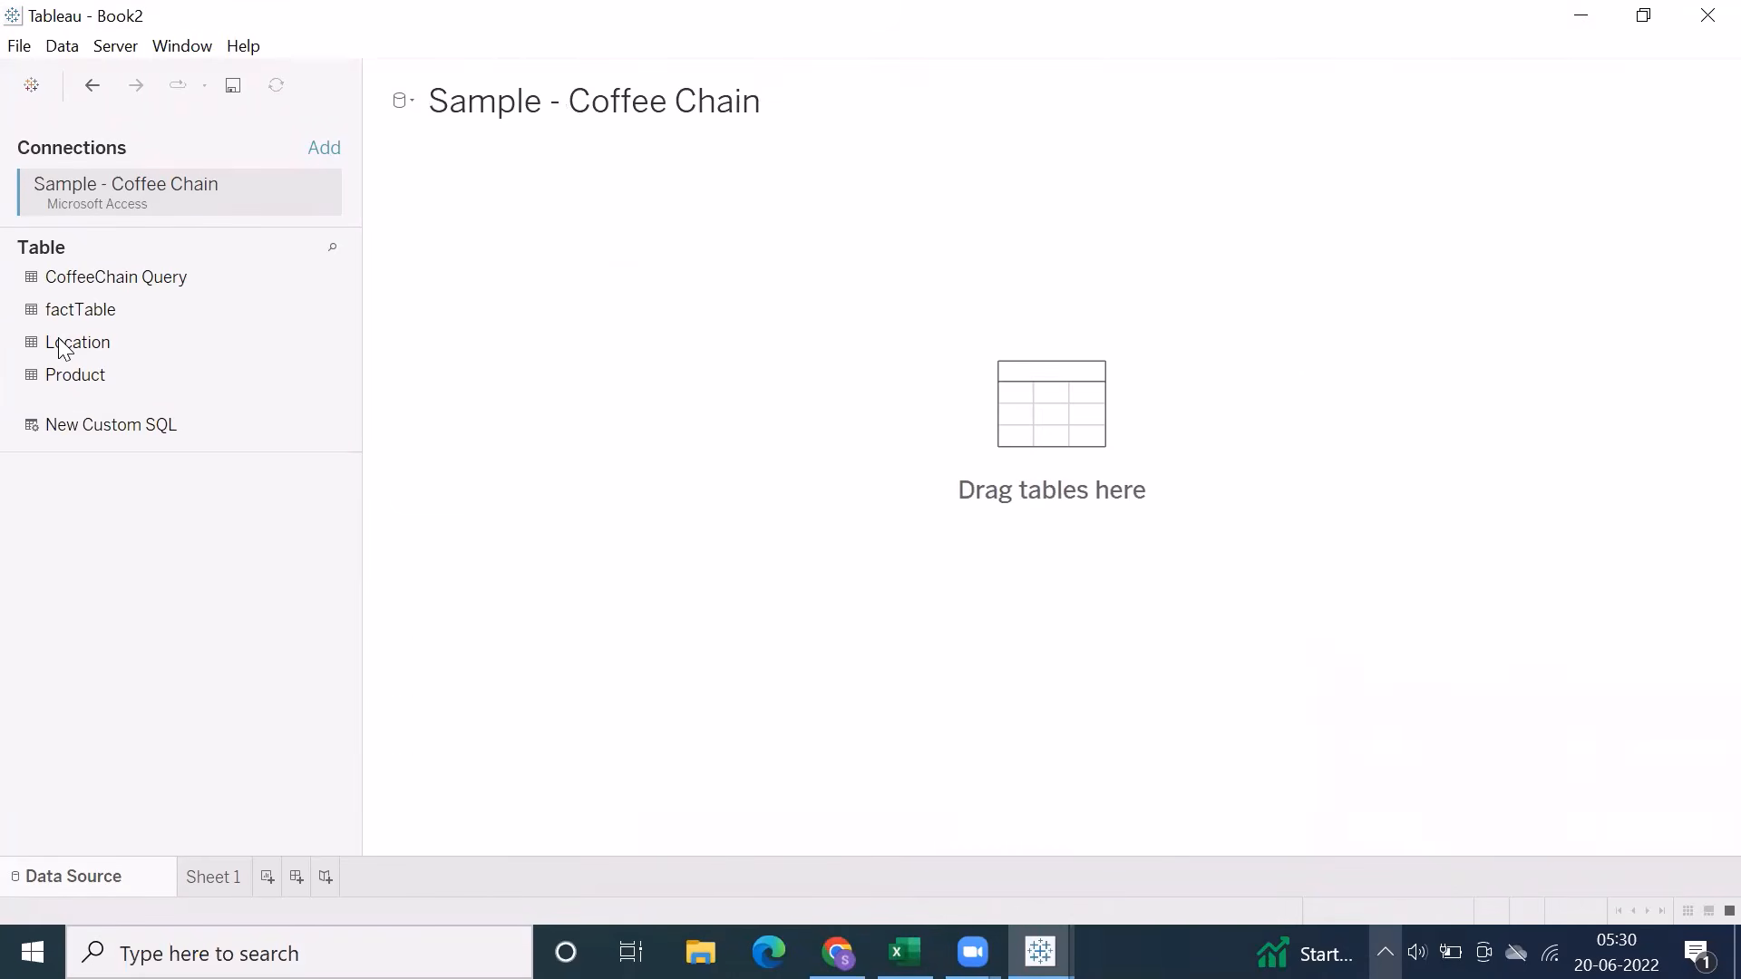
Add factTable to the data source canvas and convert it to a custom SQL query
drag(64, 316, 526, 338)
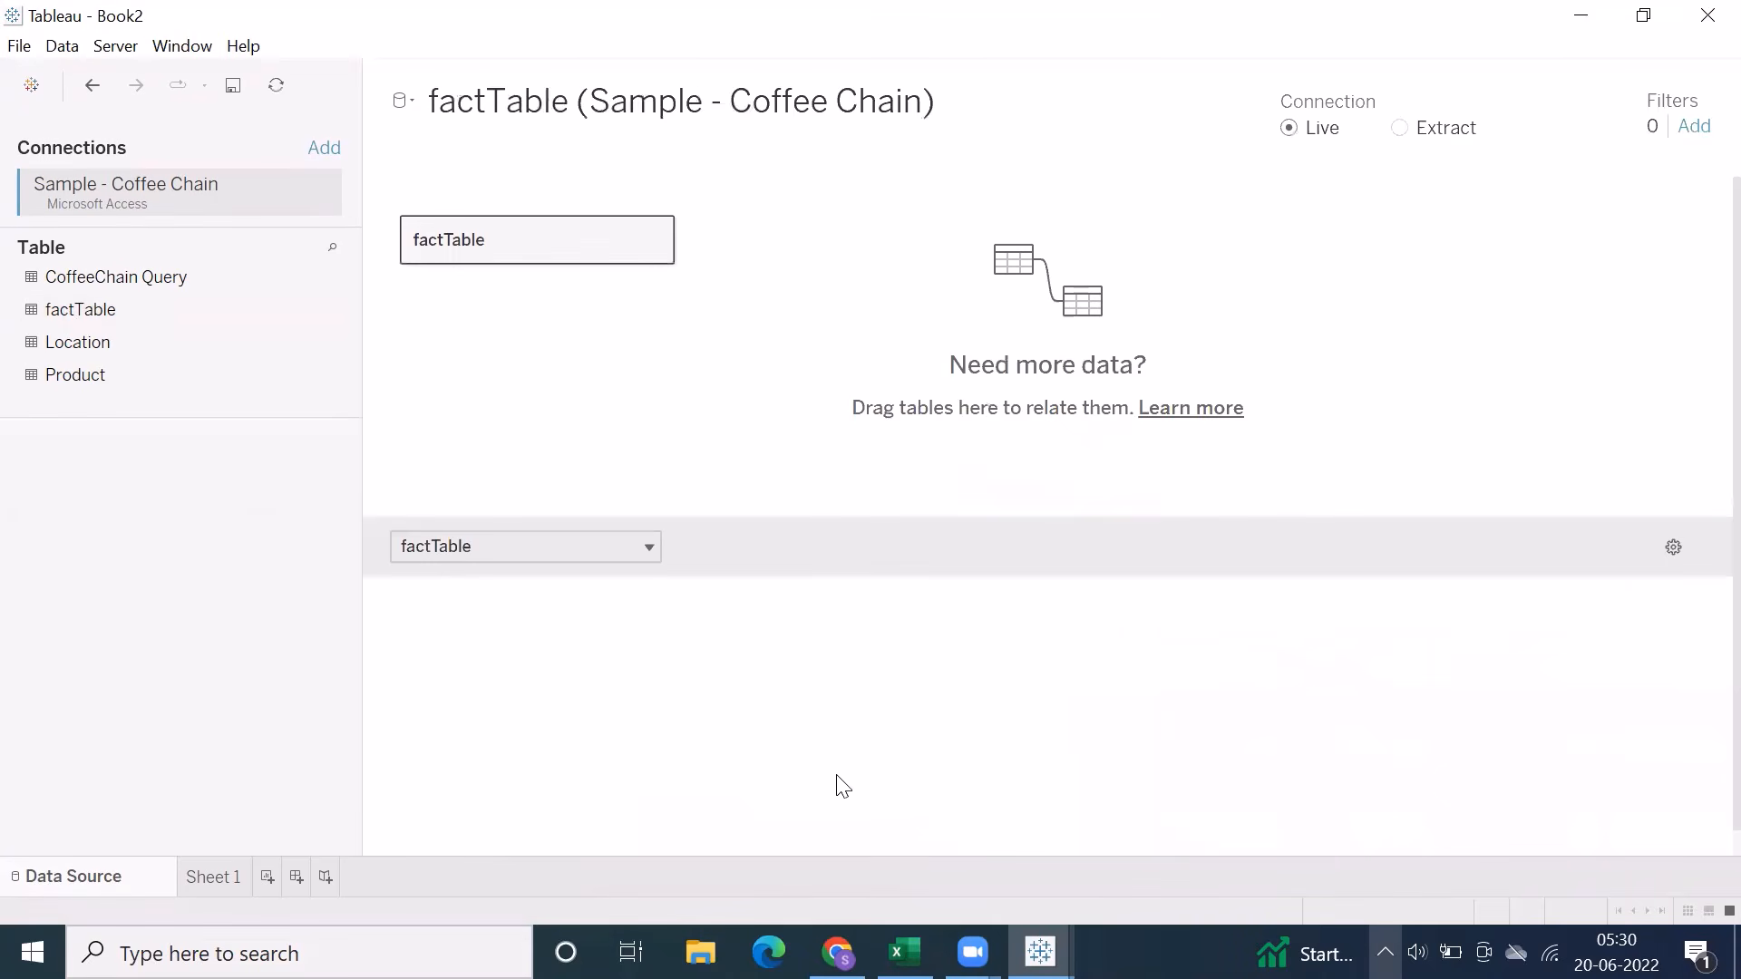
click(62, 45)
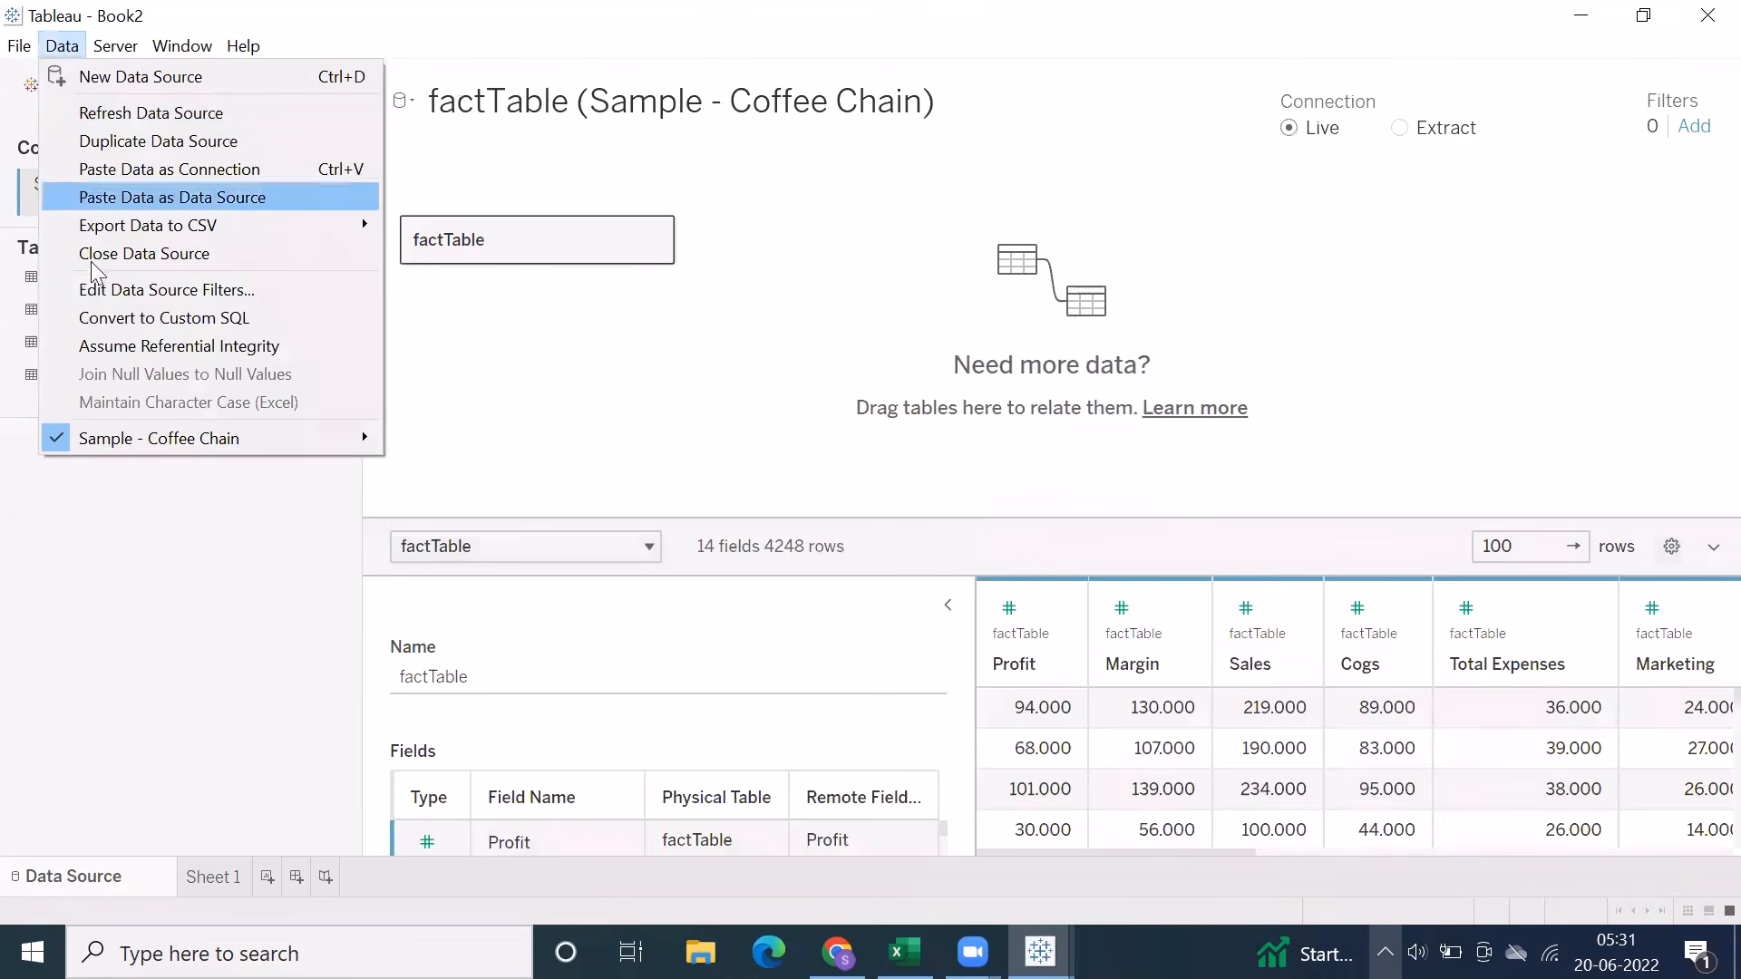
click(100, 317)
scroll(851, 486, down, 1)
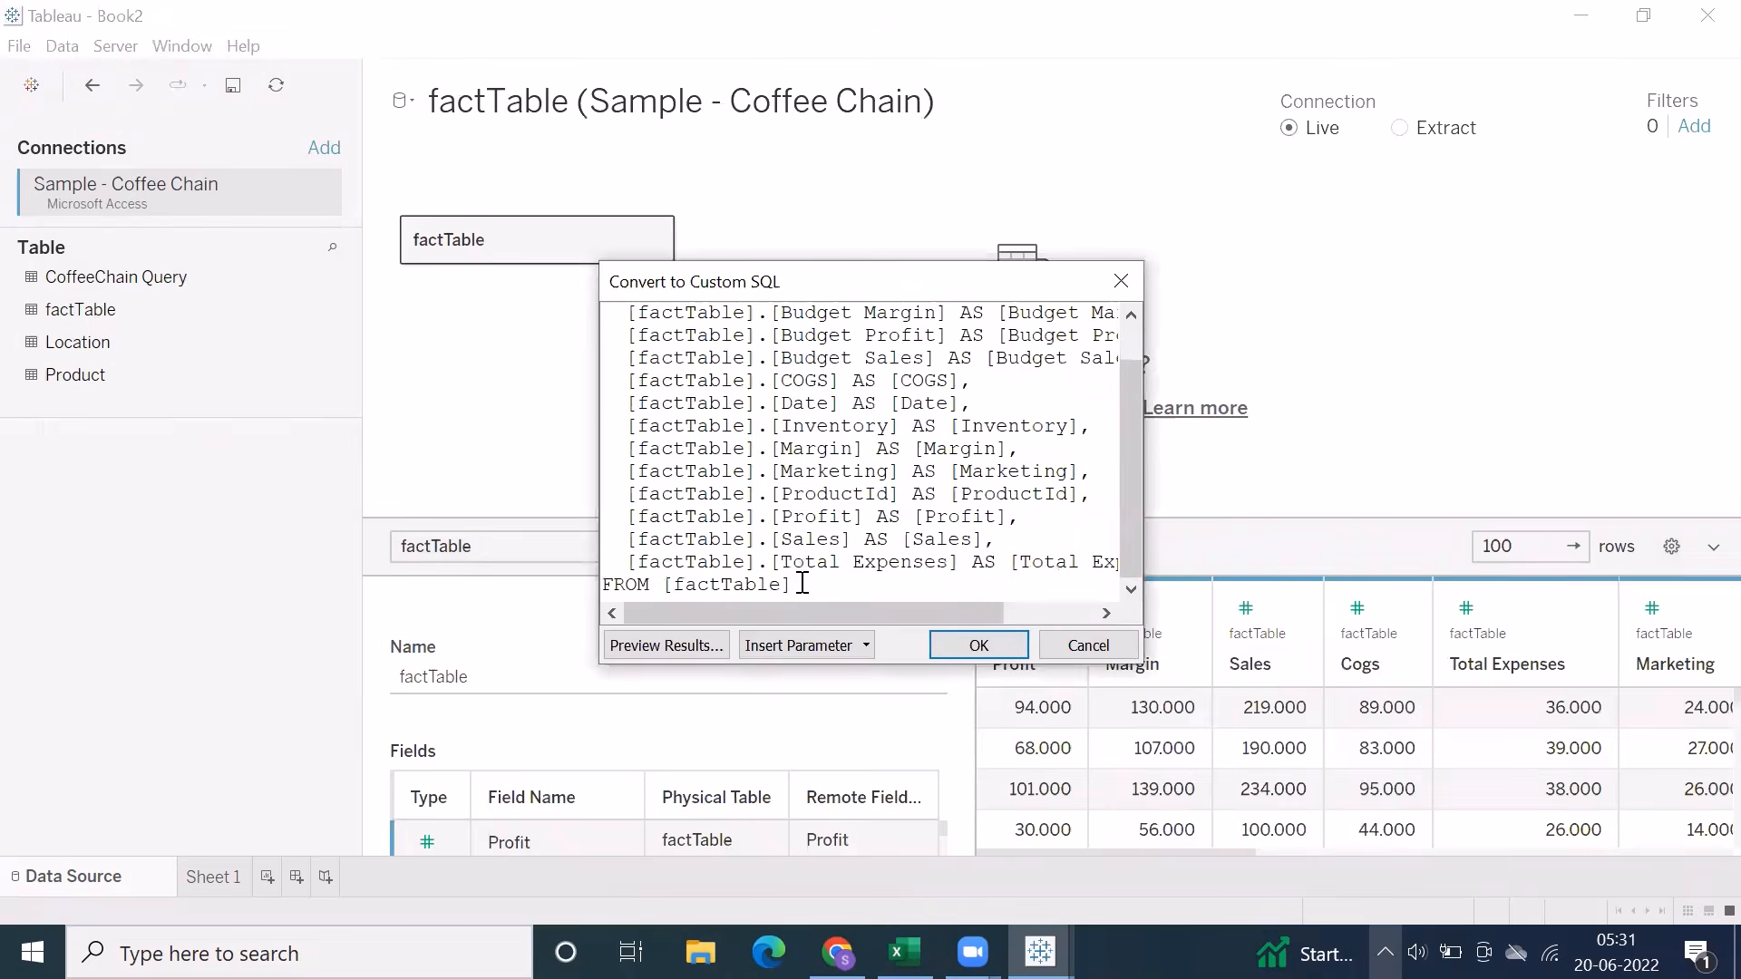
drag(802, 583, 585, 291)
click(935, 404)
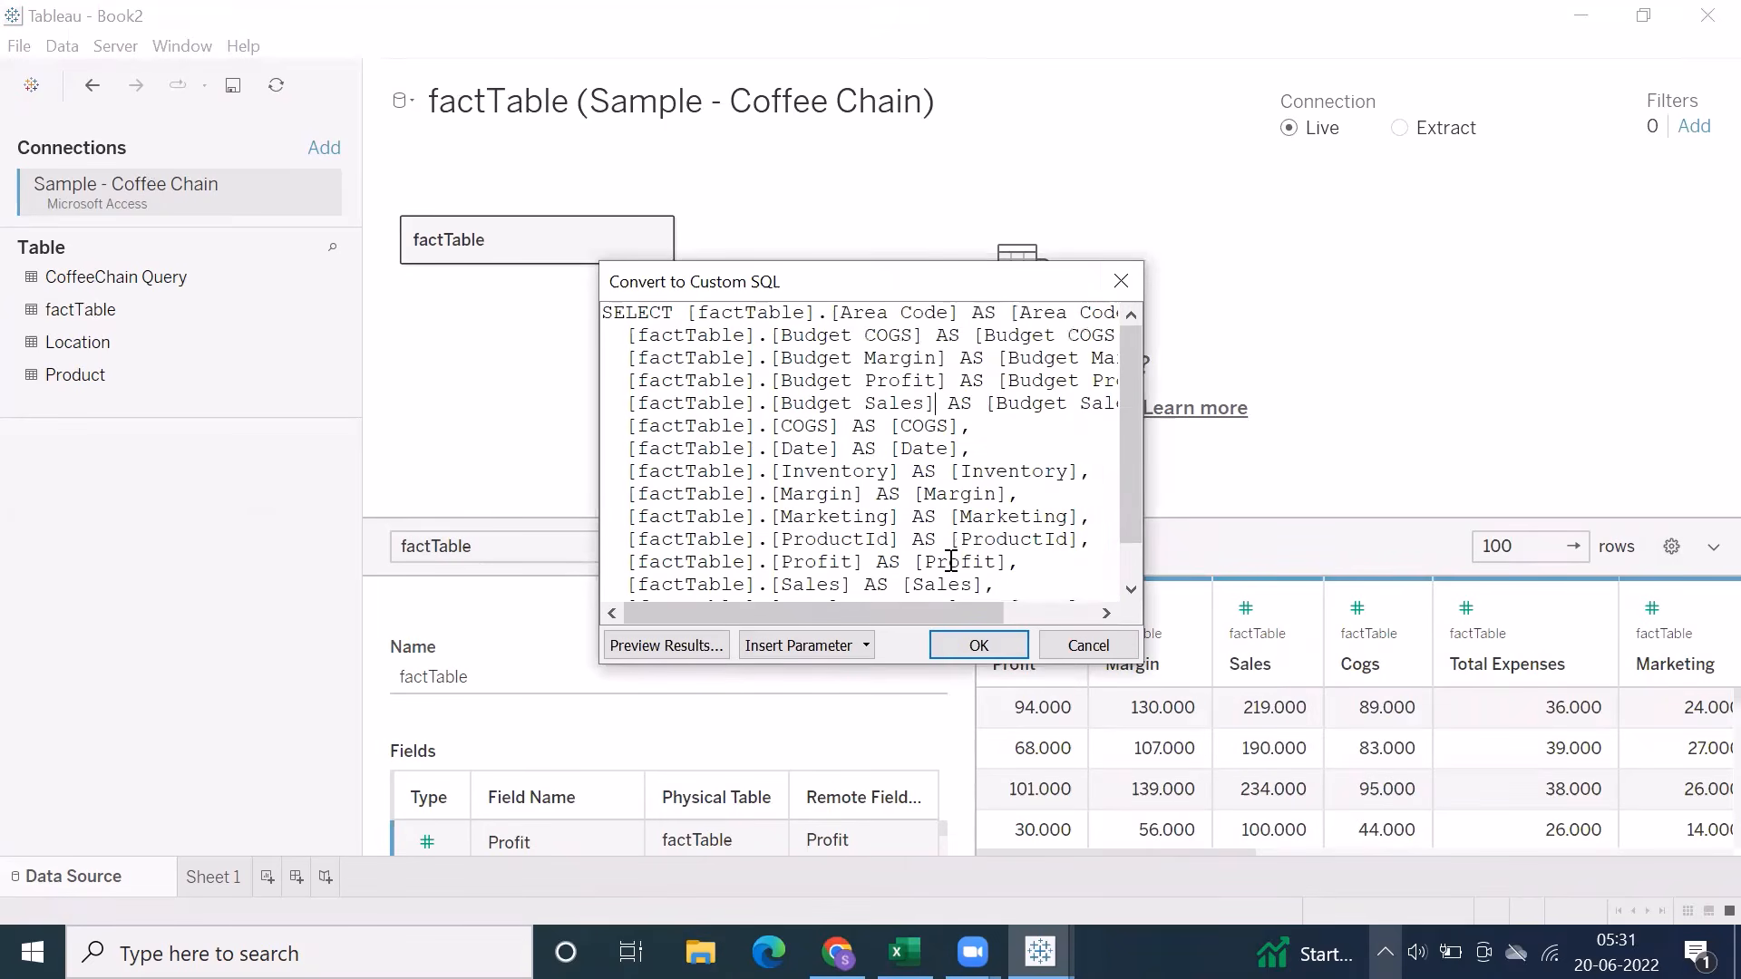
click(959, 649)
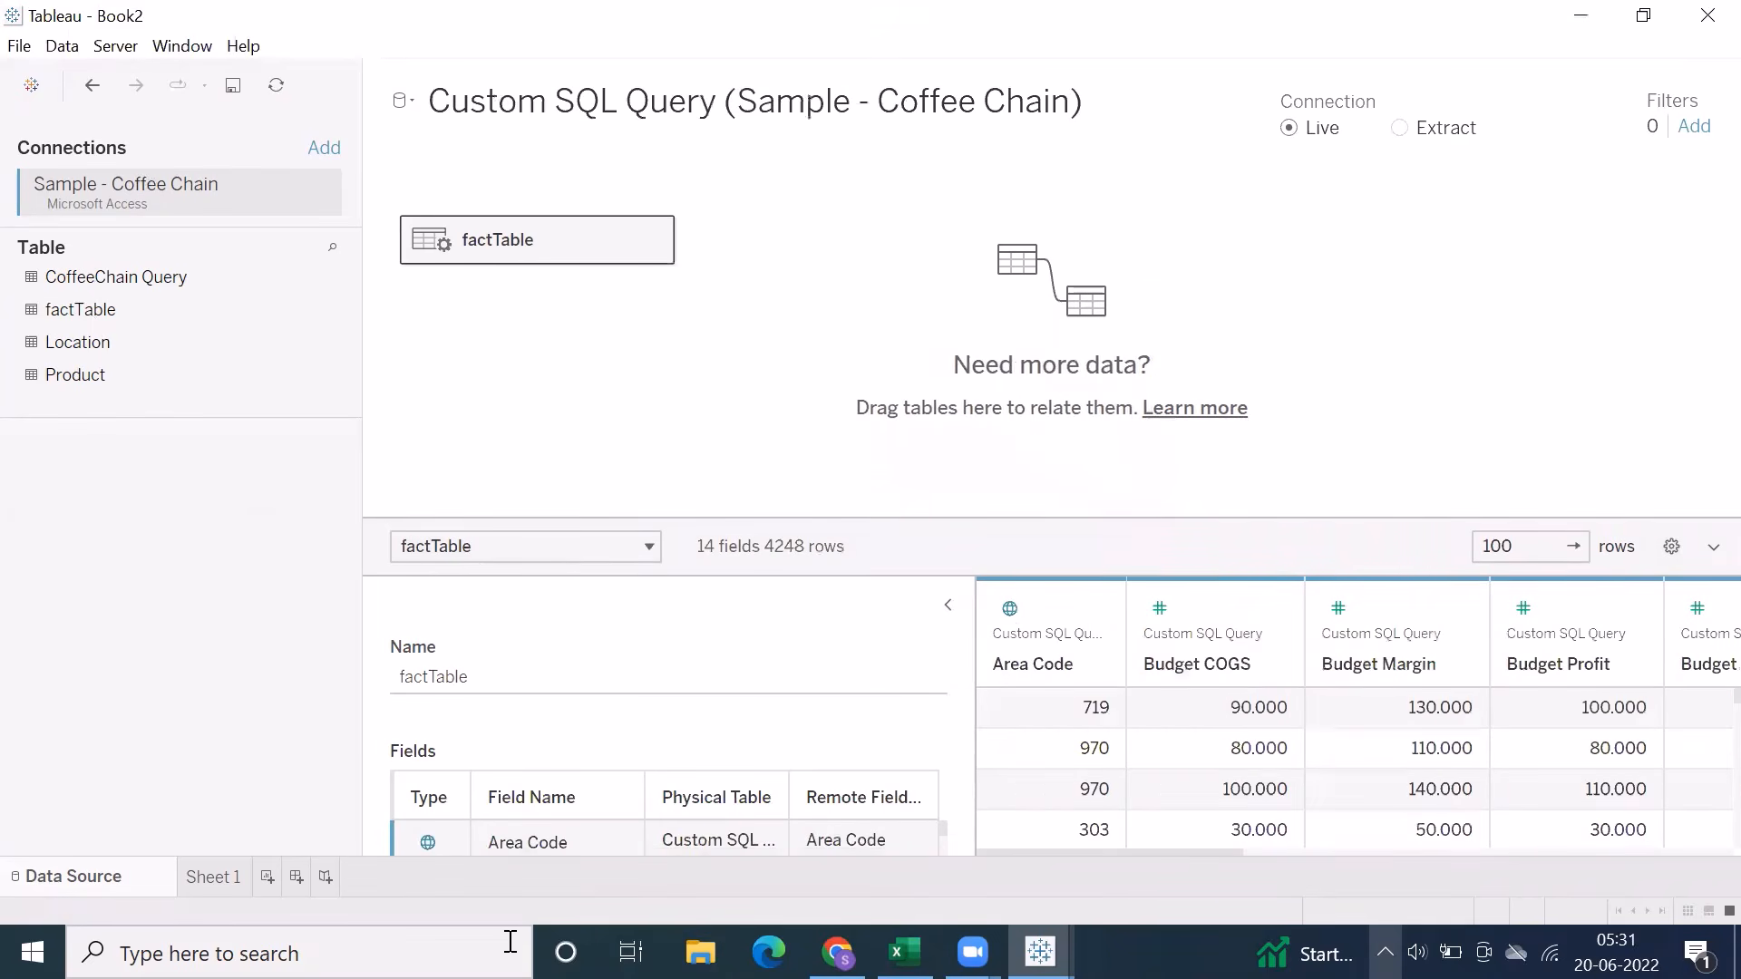
Open Sheet 1 and select the Orders (Sample - Superstore) data source
click(214, 876)
click(86, 196)
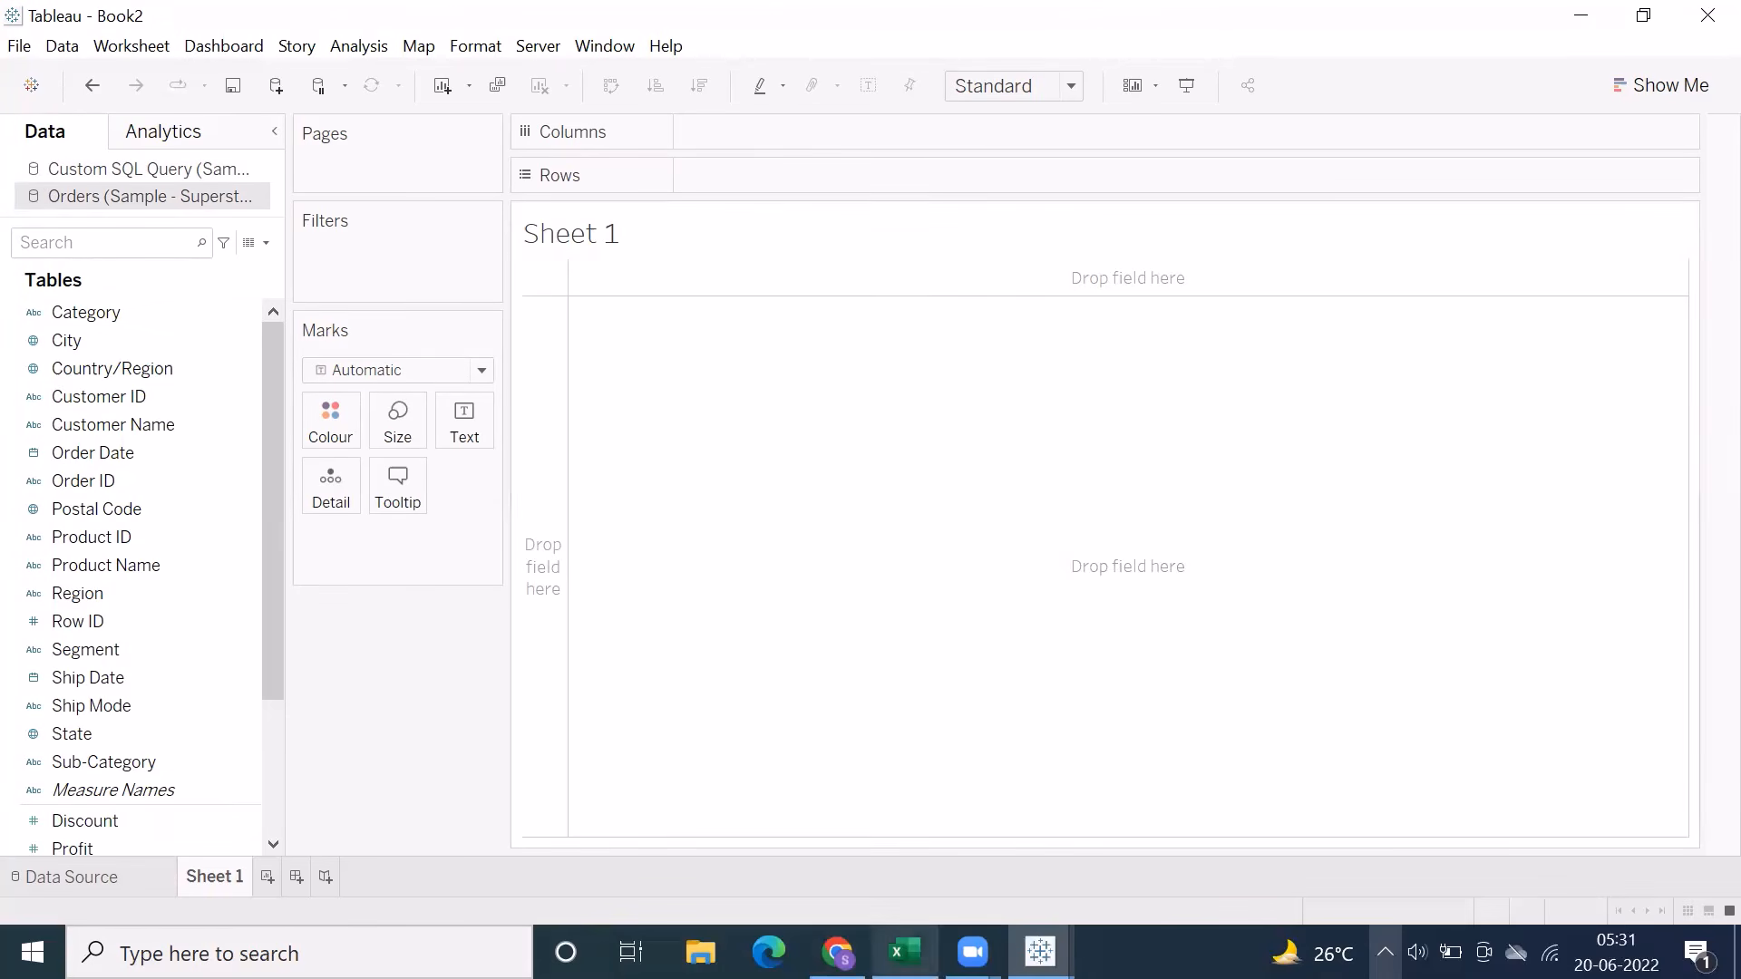
Switch to the Excel notes and review each filter type on Sheet10, from Quick Filter to Context Filter
click(904, 952)
scroll(544, 576, up, 1)
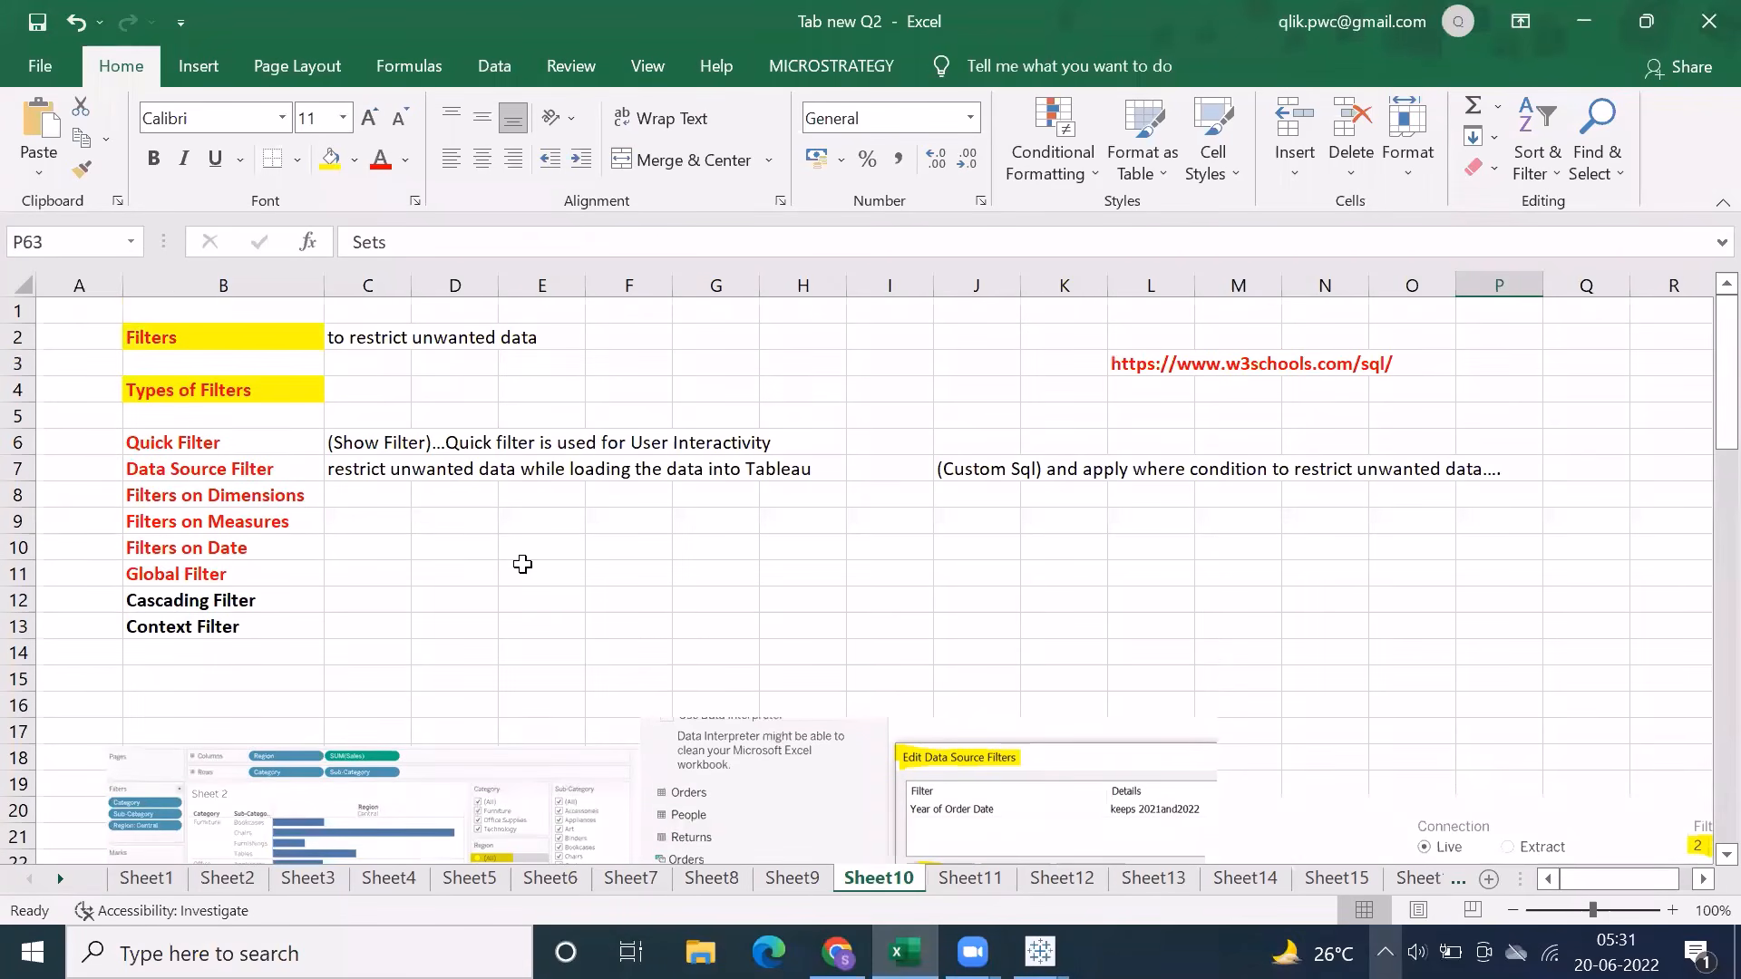
click(177, 440)
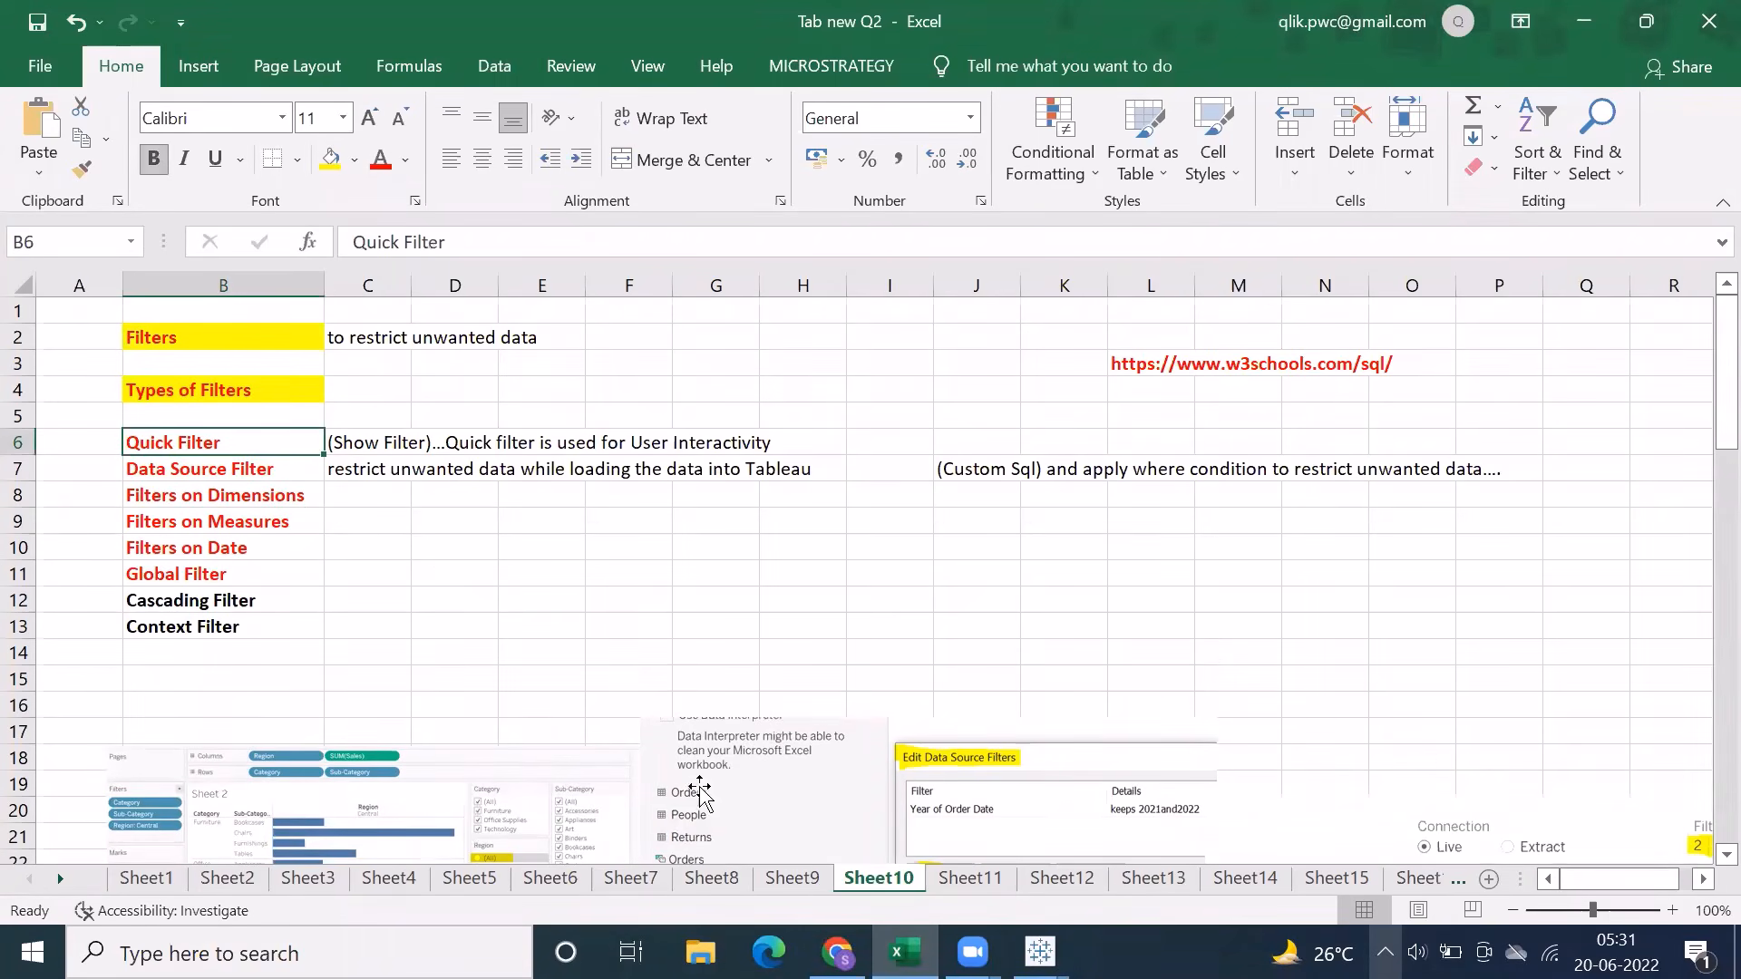
click(212, 468)
click(192, 496)
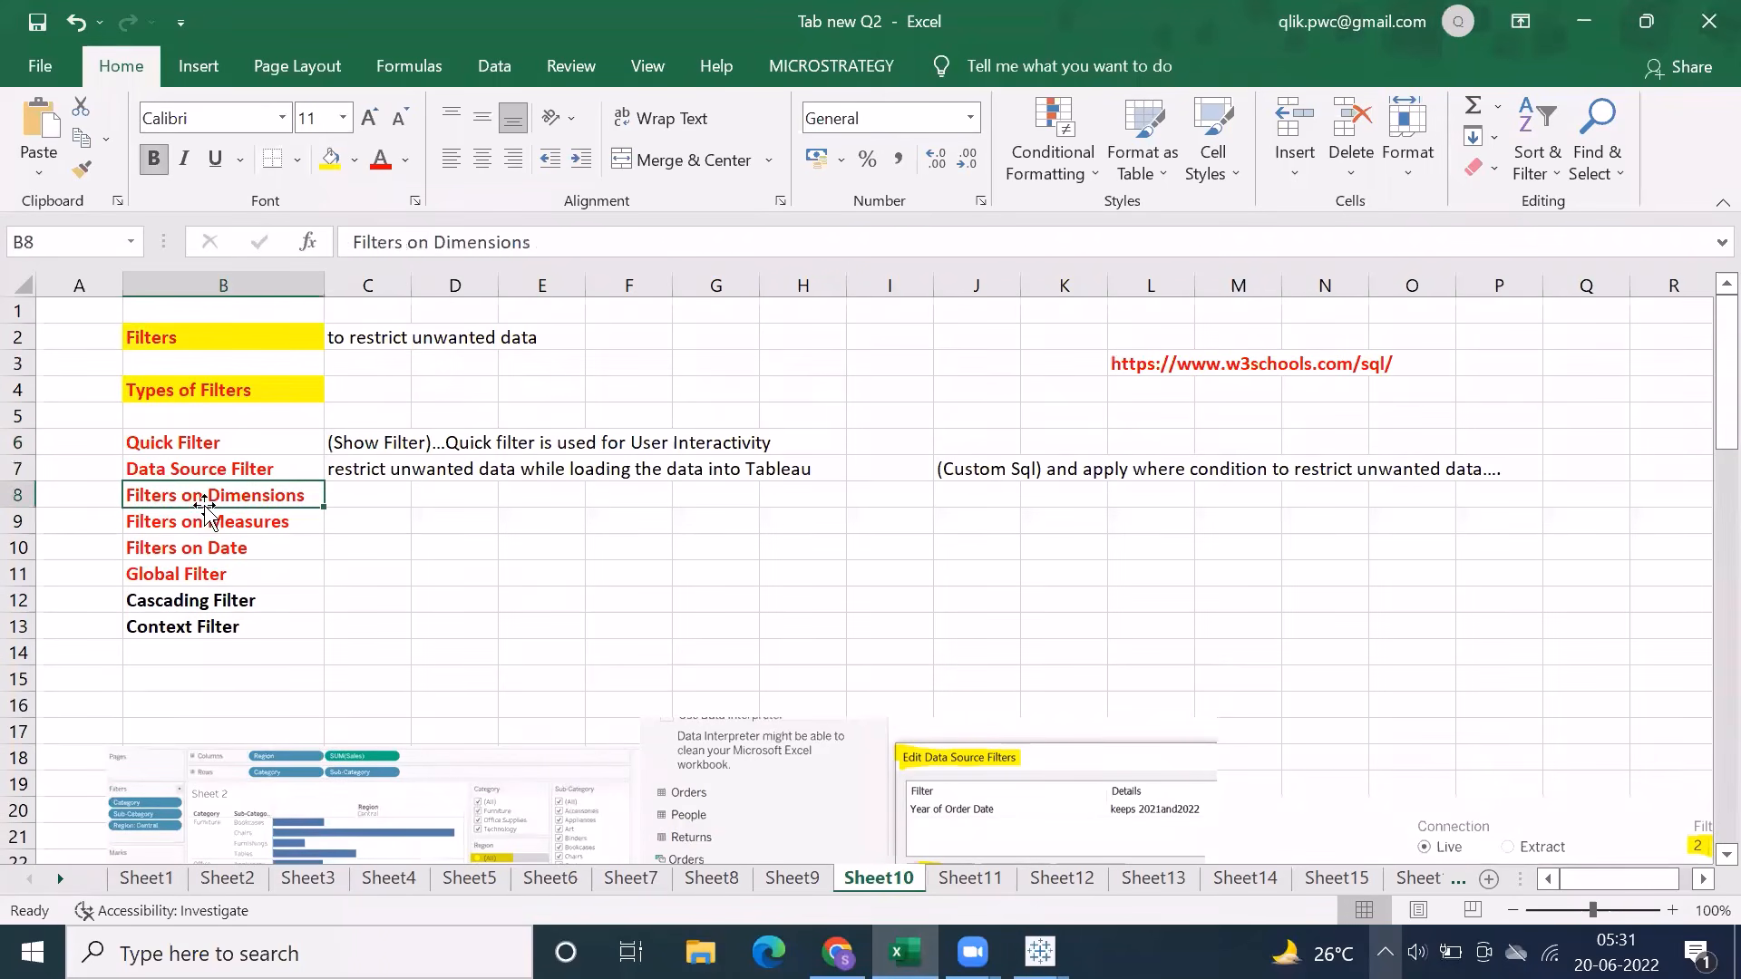
click(204, 523)
click(202, 547)
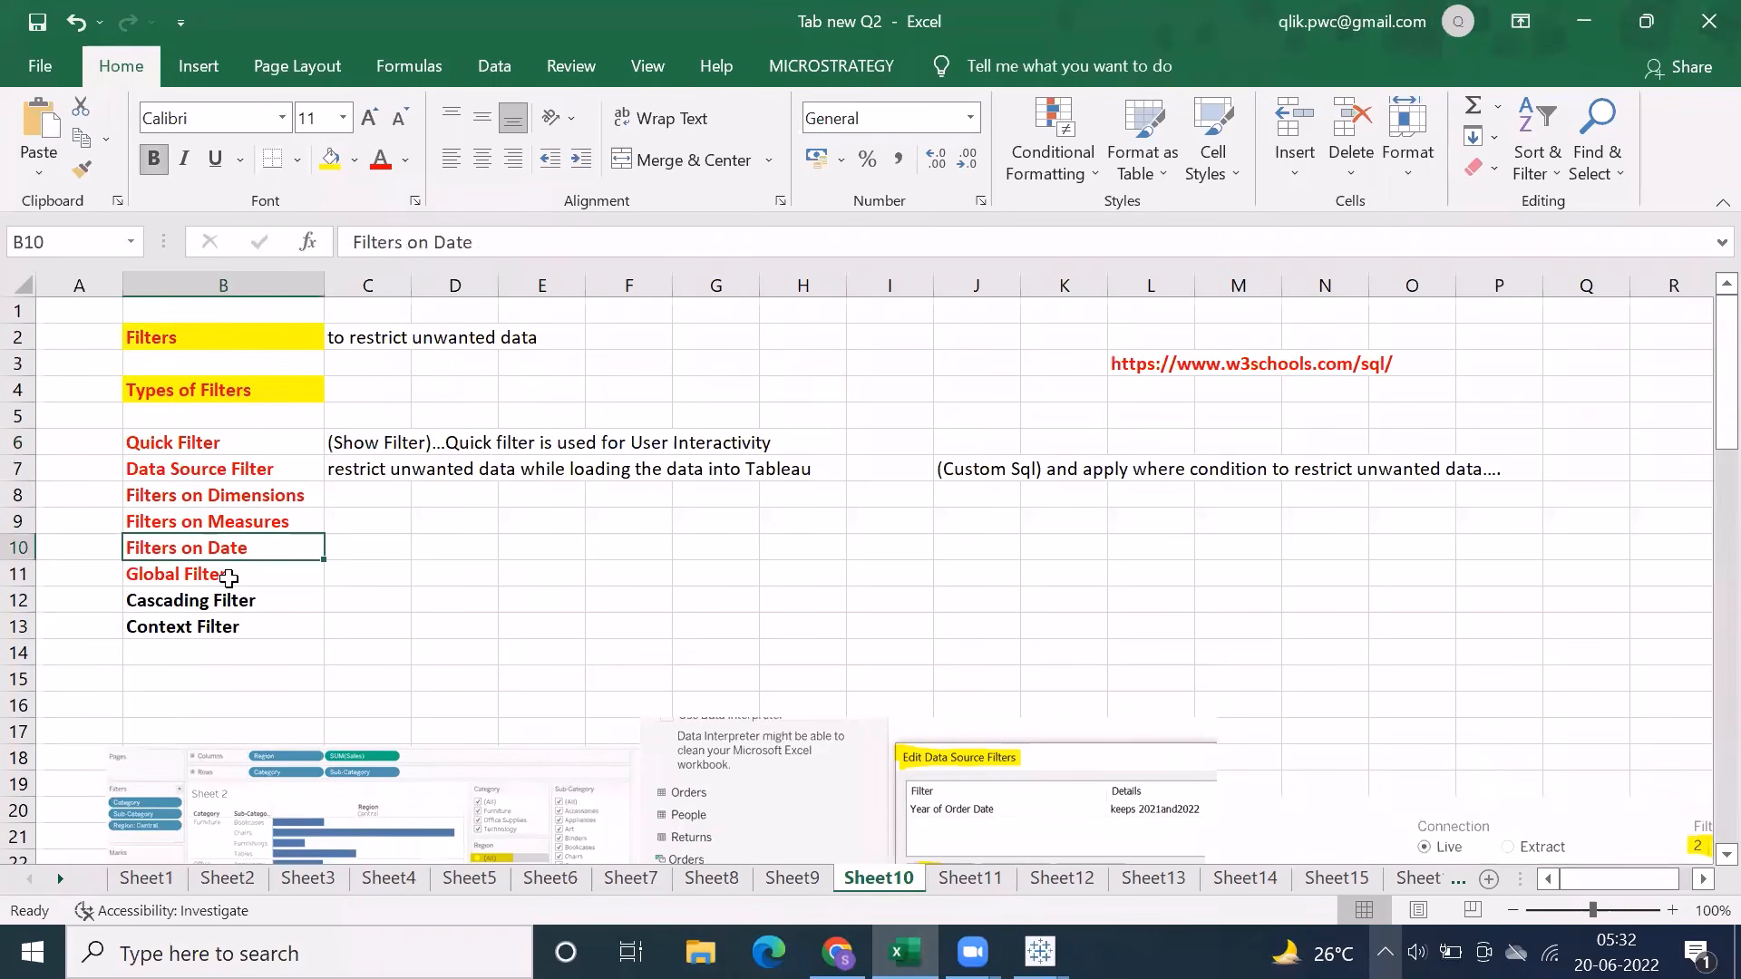
click(228, 574)
click(230, 601)
click(227, 624)
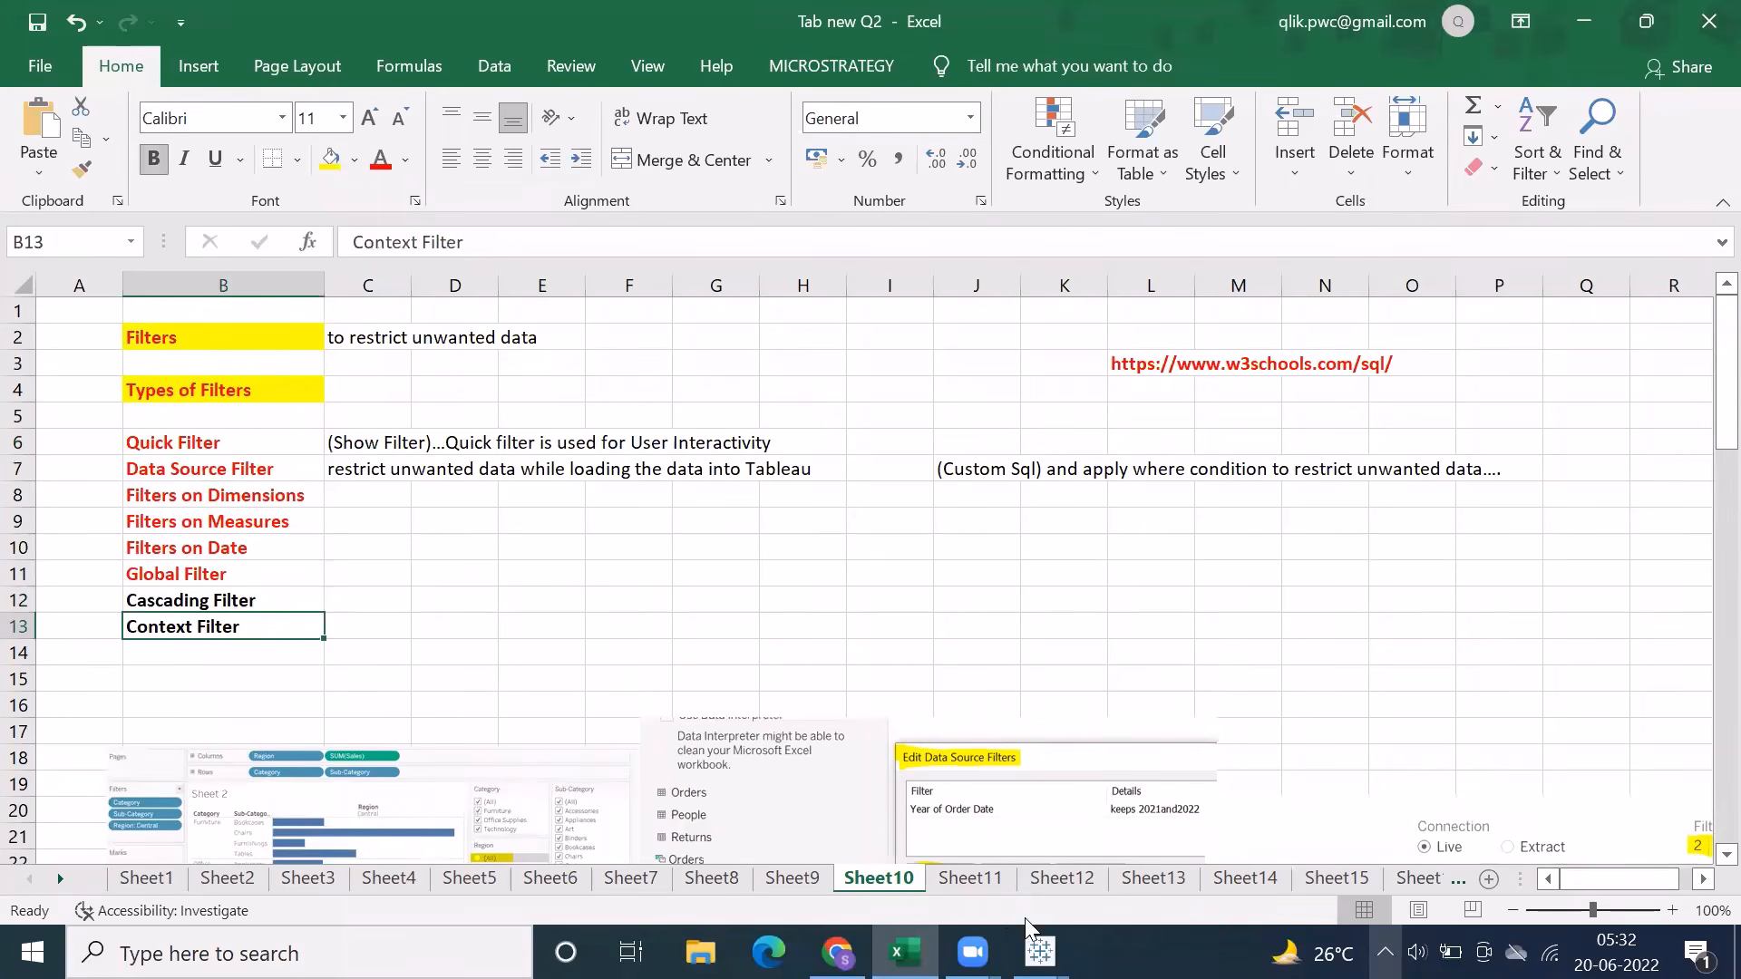
Switch back to Tableau and build a text table of Sales by Category and Sub-Category
mouse_move(1040, 952)
click(1228, 822)
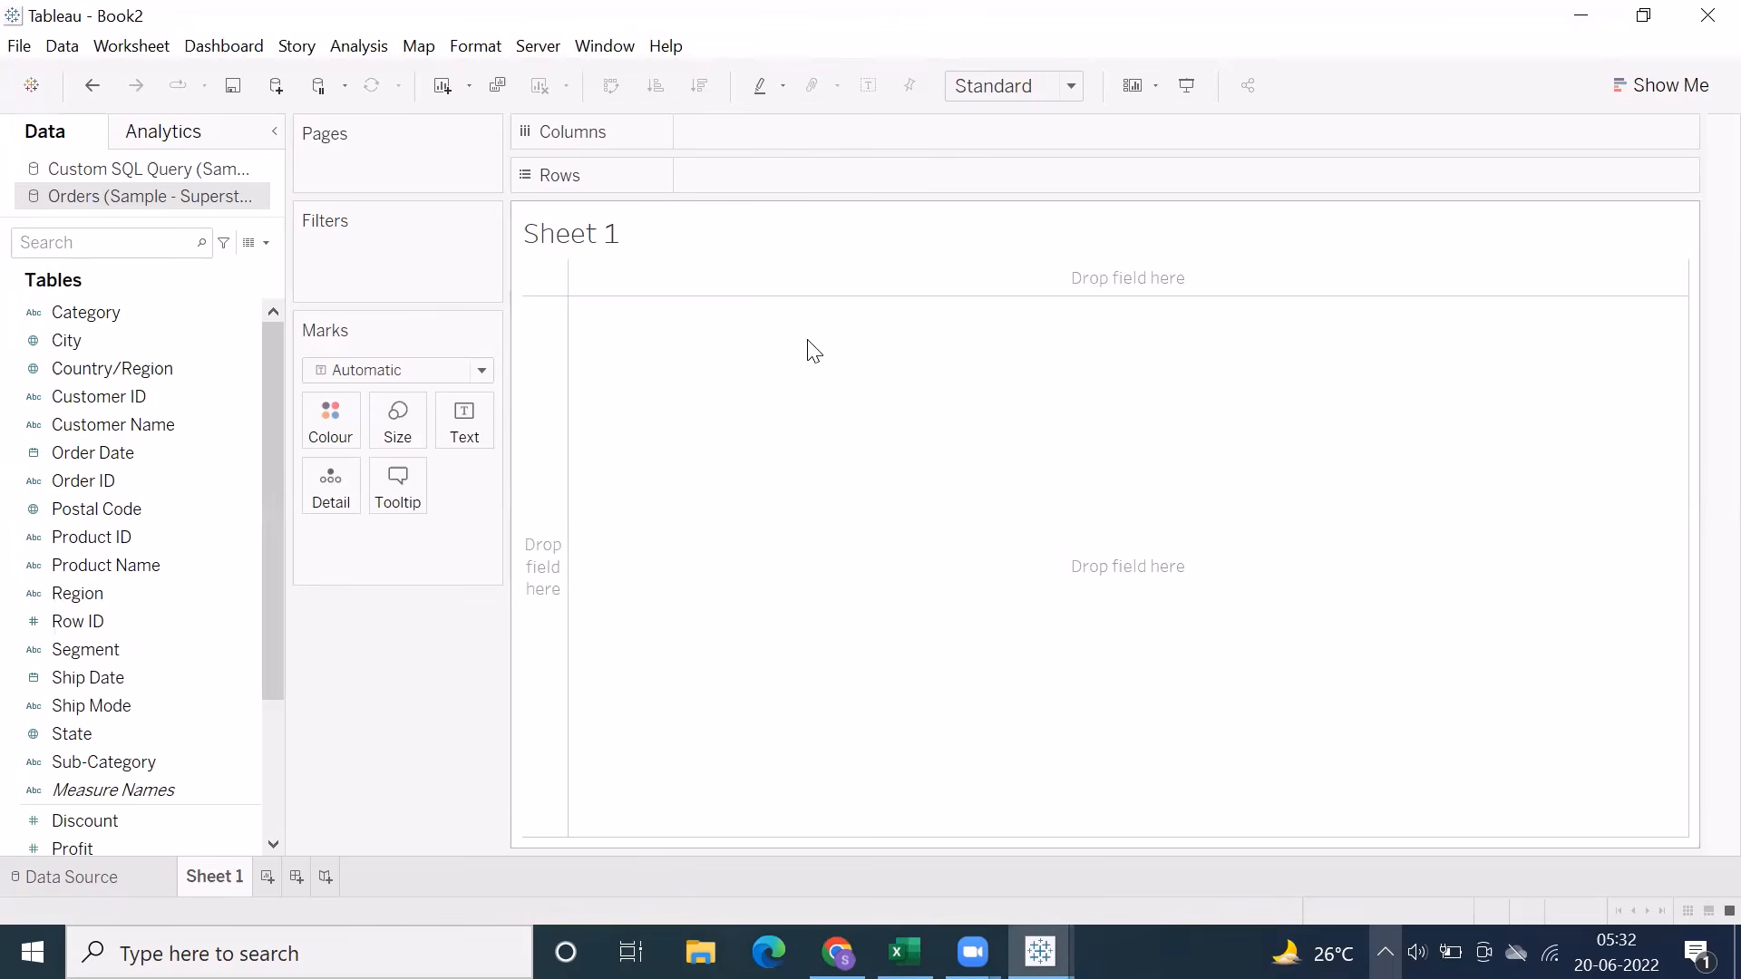
click(896, 111)
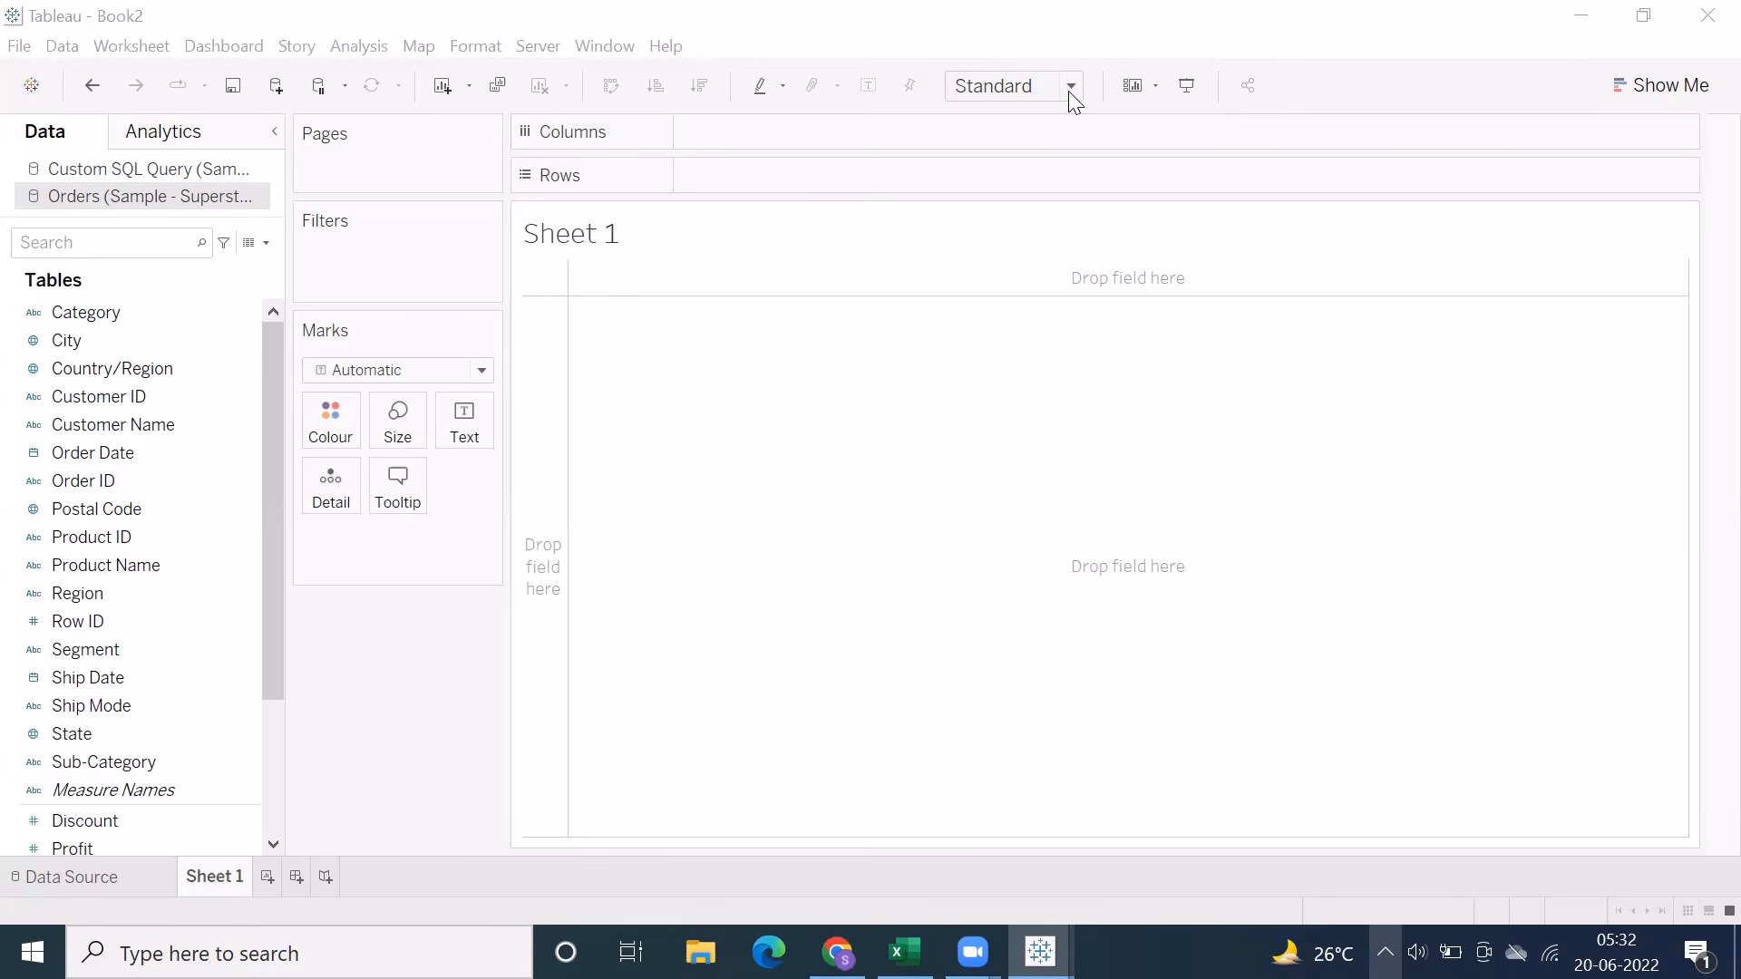
double_click(142, 319)
double_click(108, 762)
scroll(109, 755, down, 1)
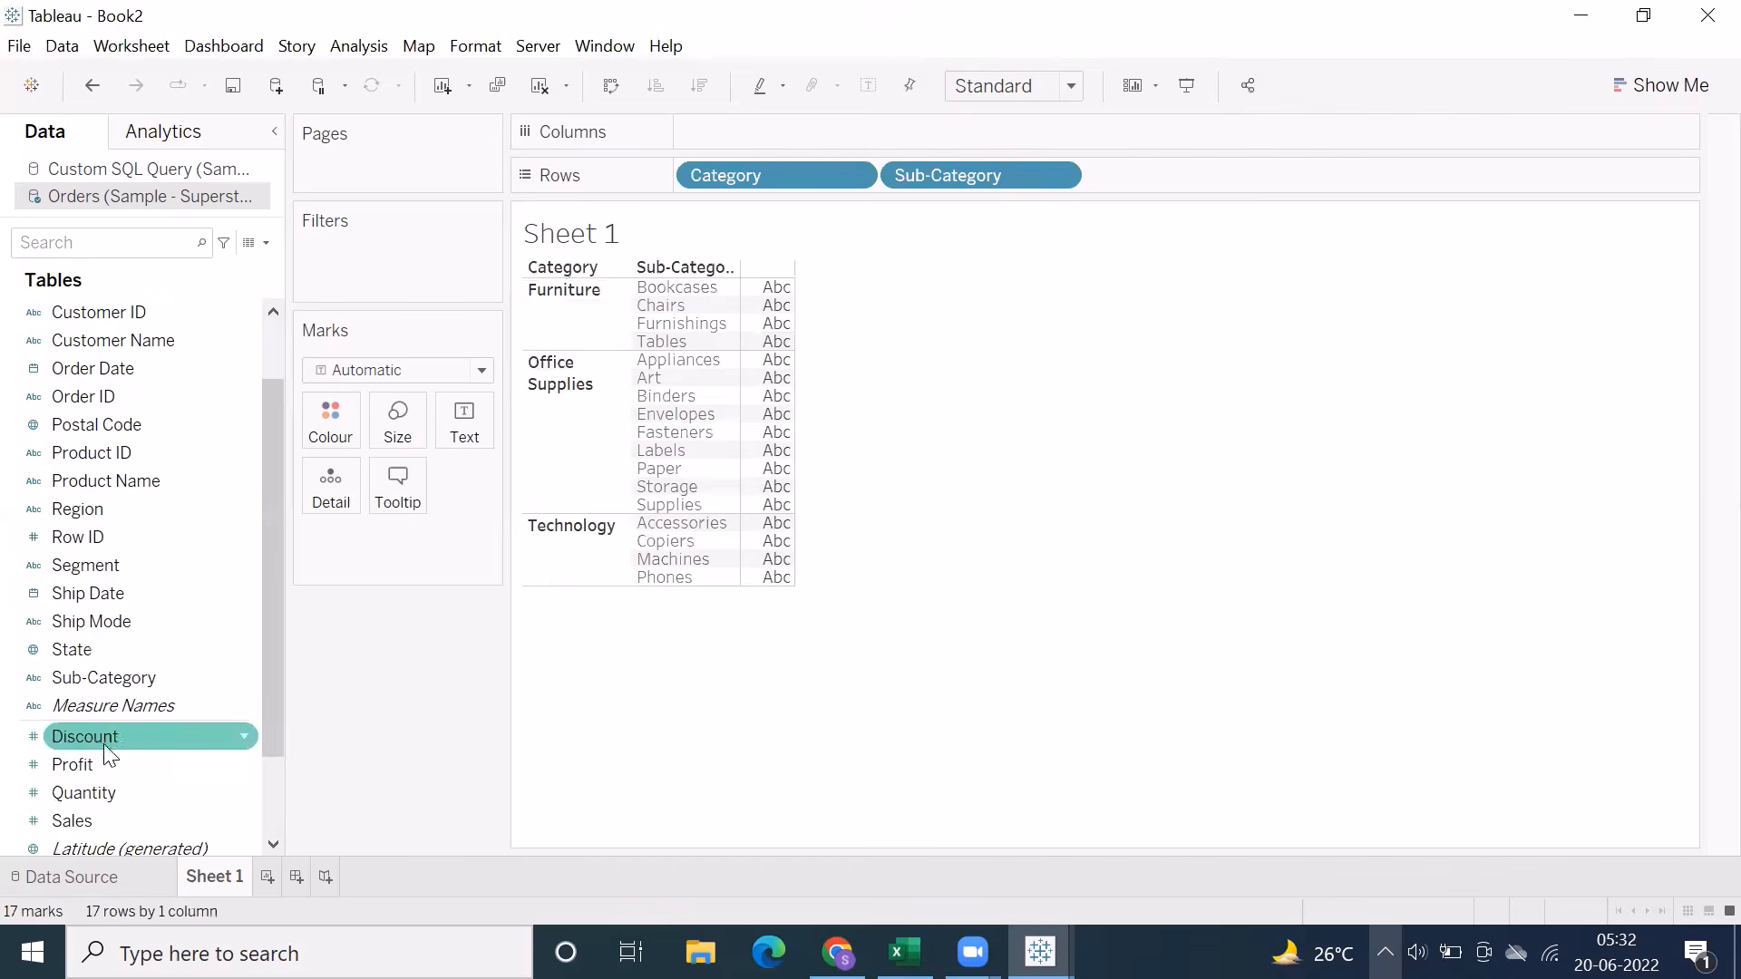
double_click(73, 820)
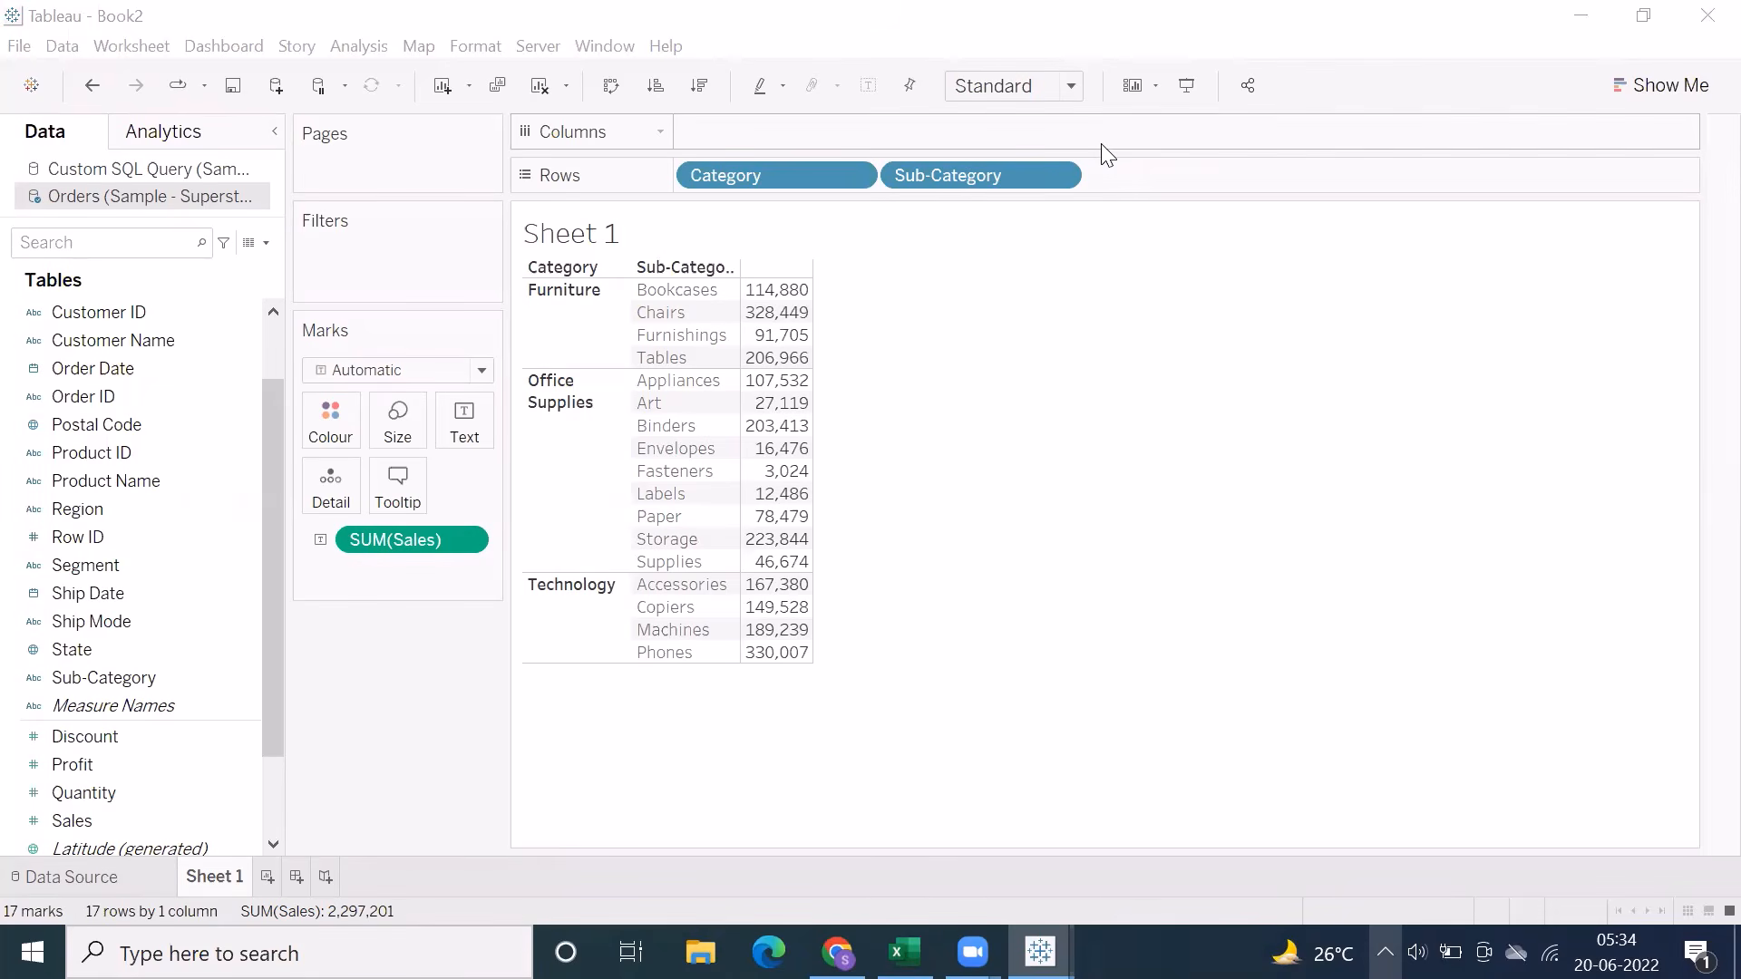
Show quick filters for the Category and Sub-Category fields on Sheet 1
click(853, 174)
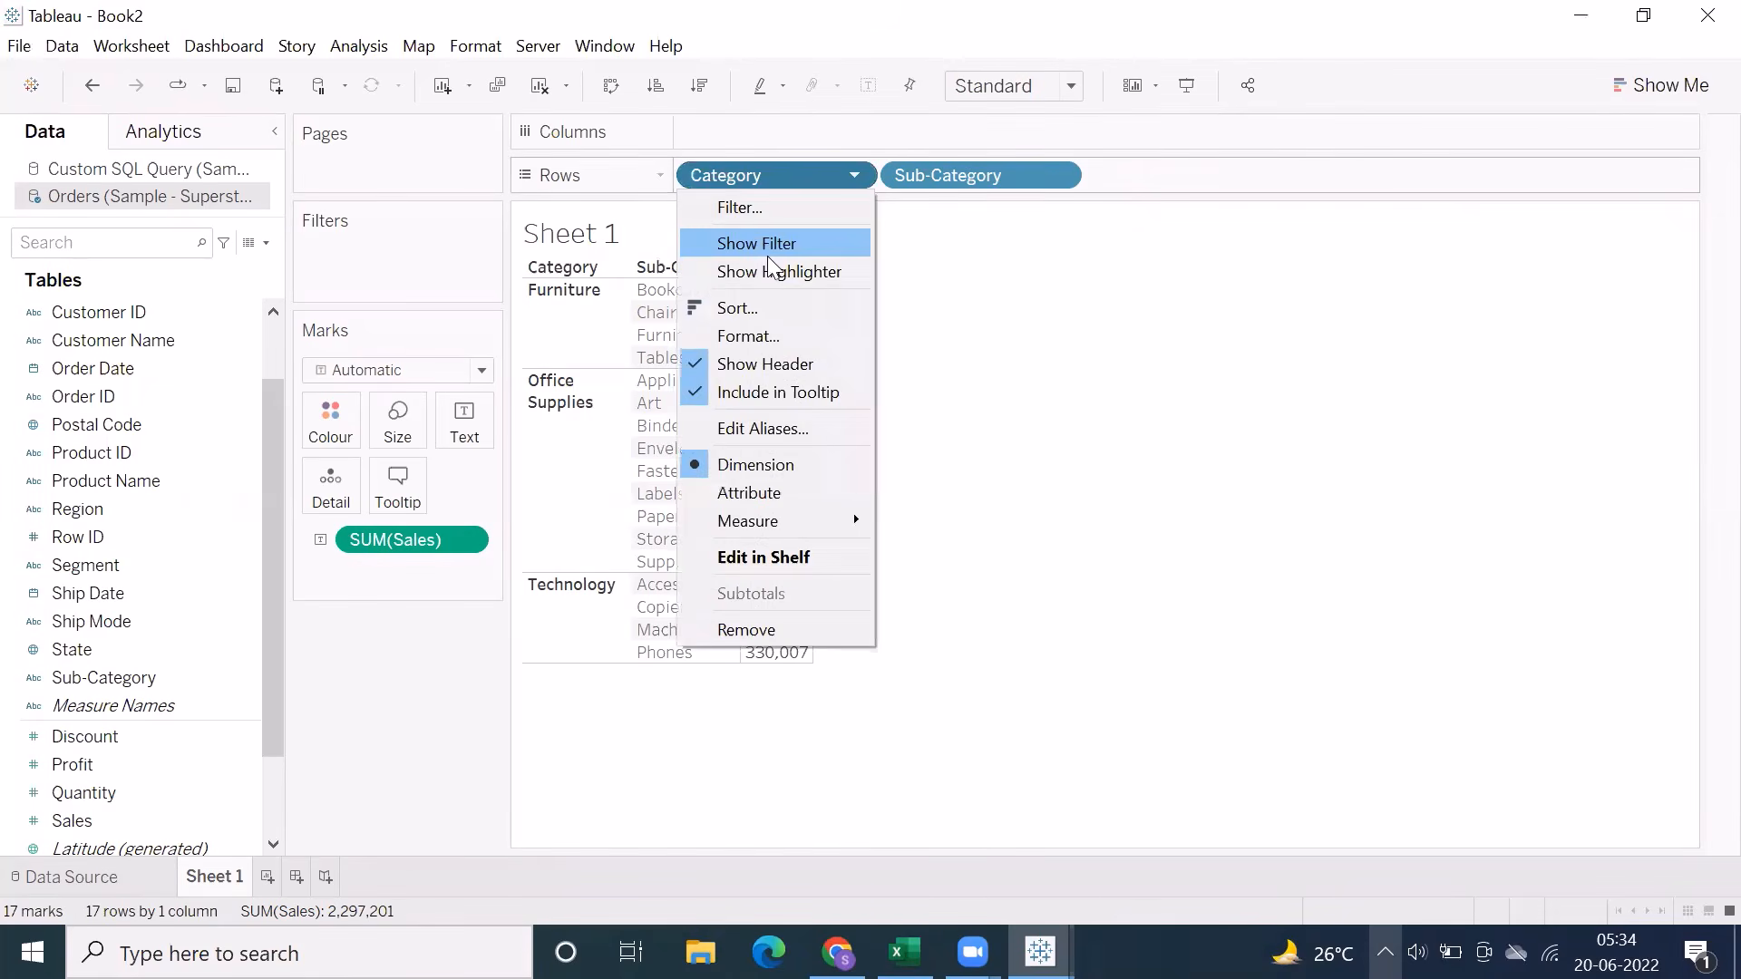
click(767, 245)
click(1059, 174)
click(977, 245)
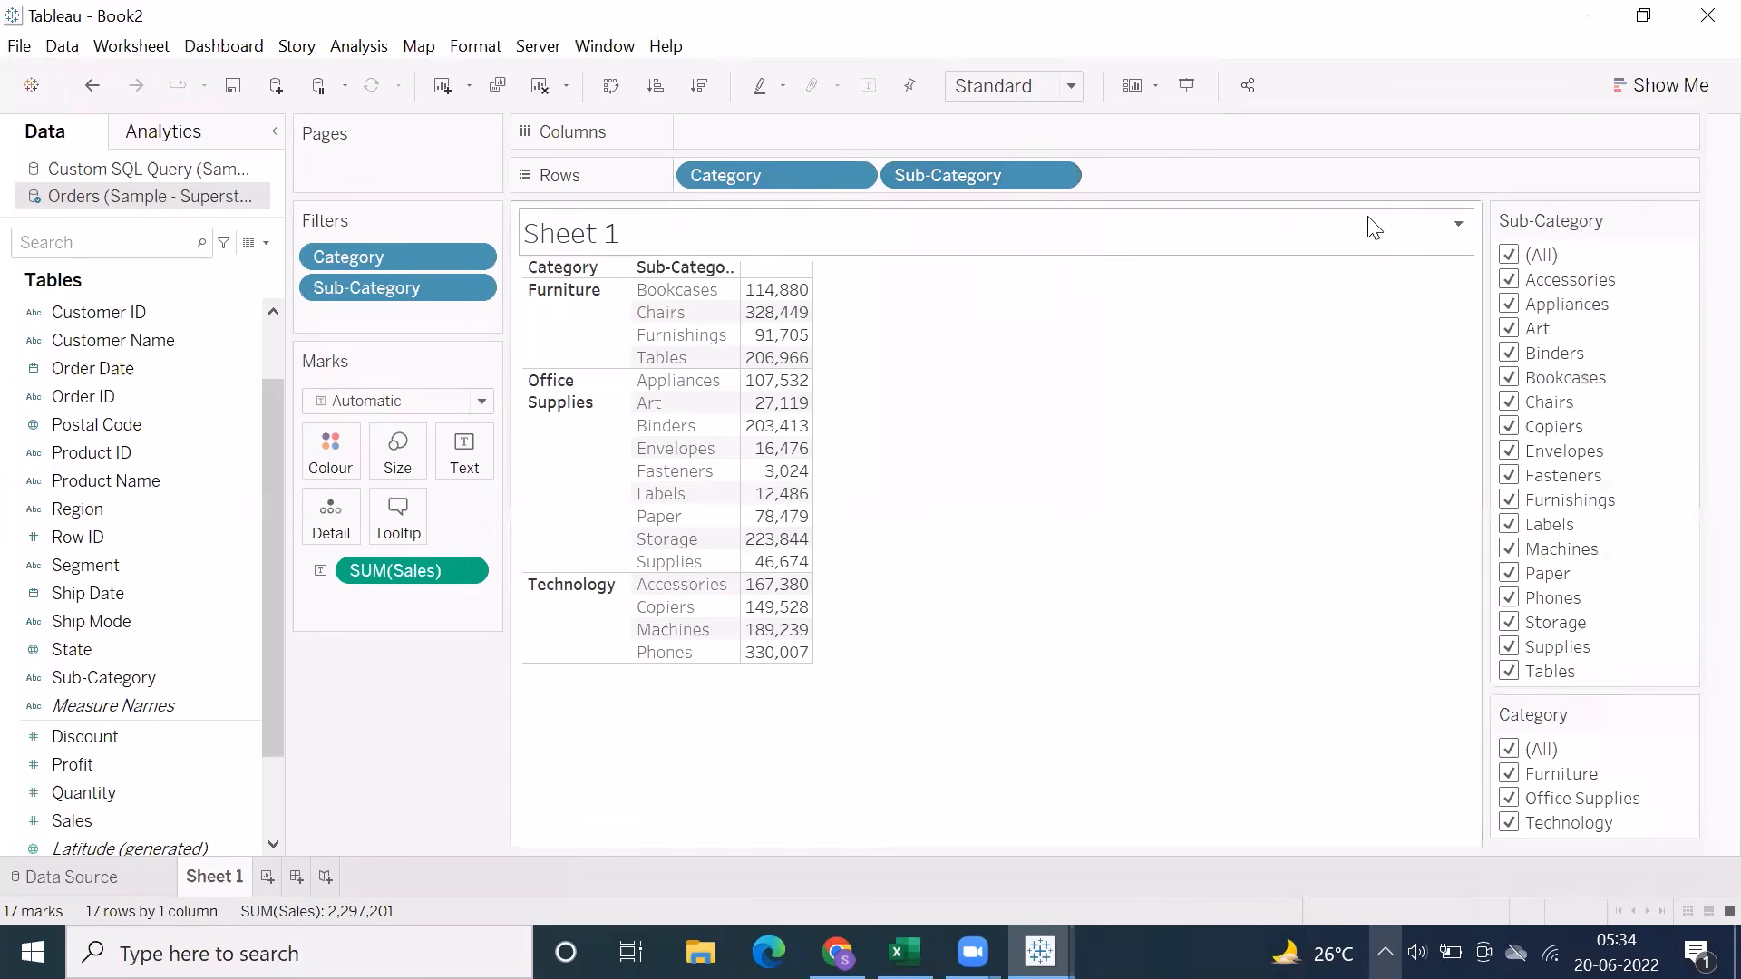
Place the Category filter card beside the Sub-Category filter card, and widen the table's Sub-Category column to show its full heading
drag(1532, 715, 1410, 536)
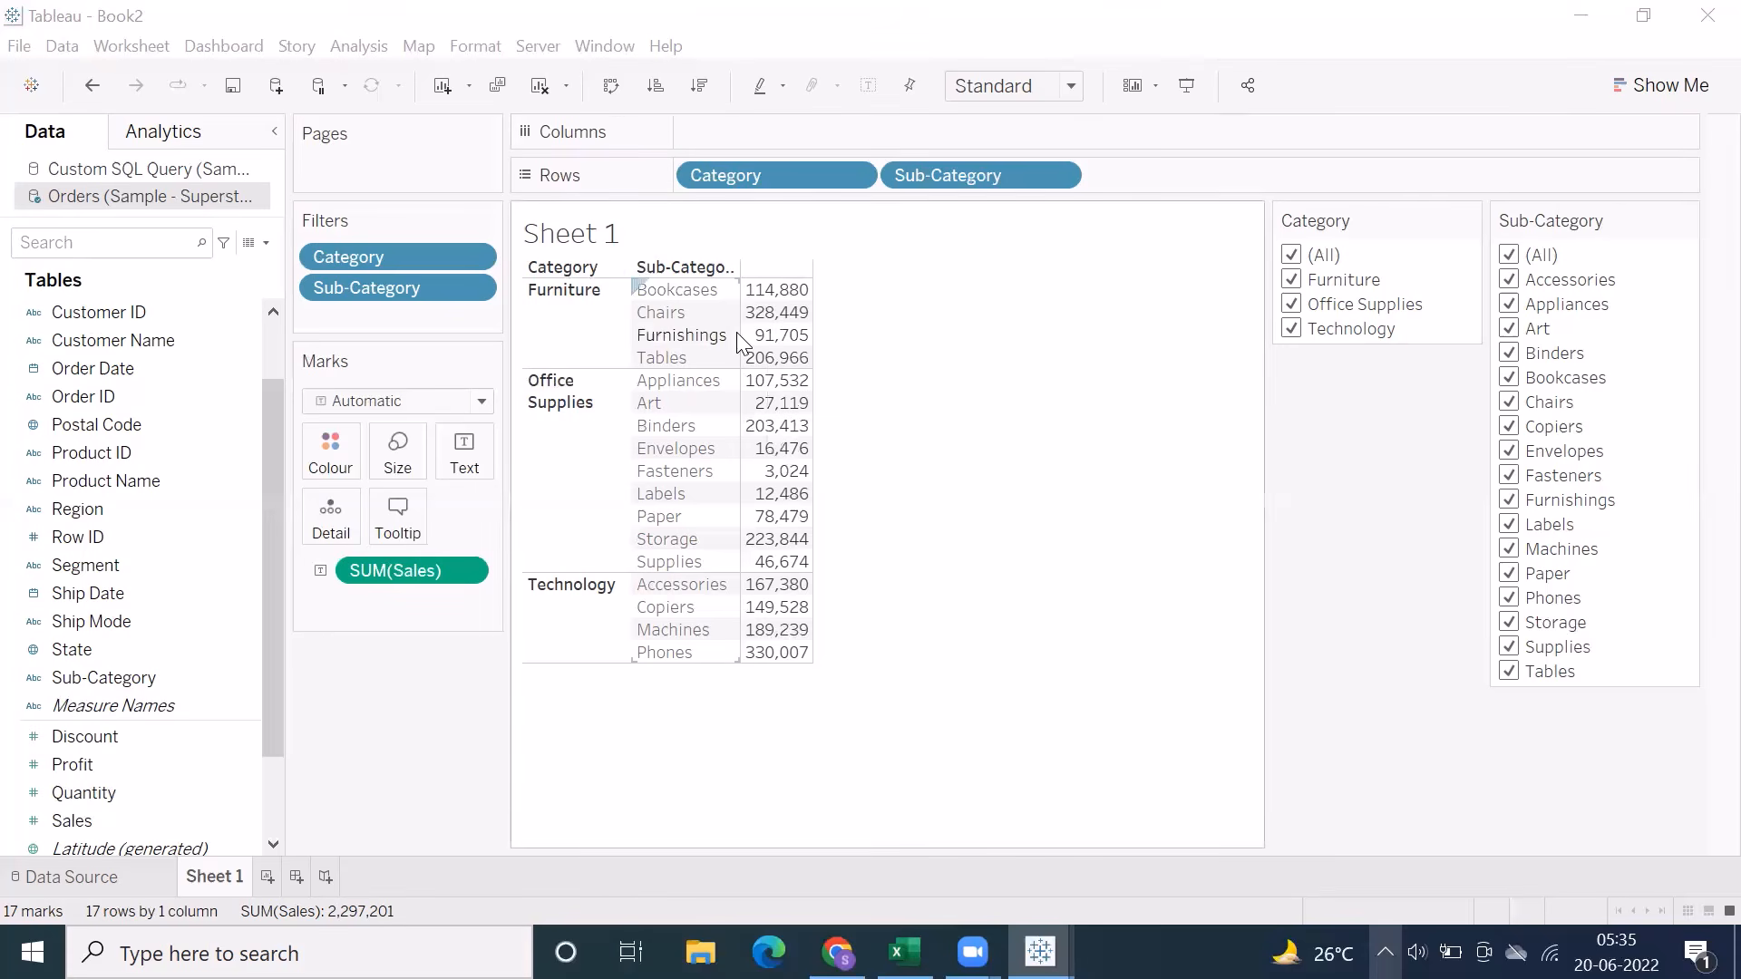
drag(740, 342, 772, 343)
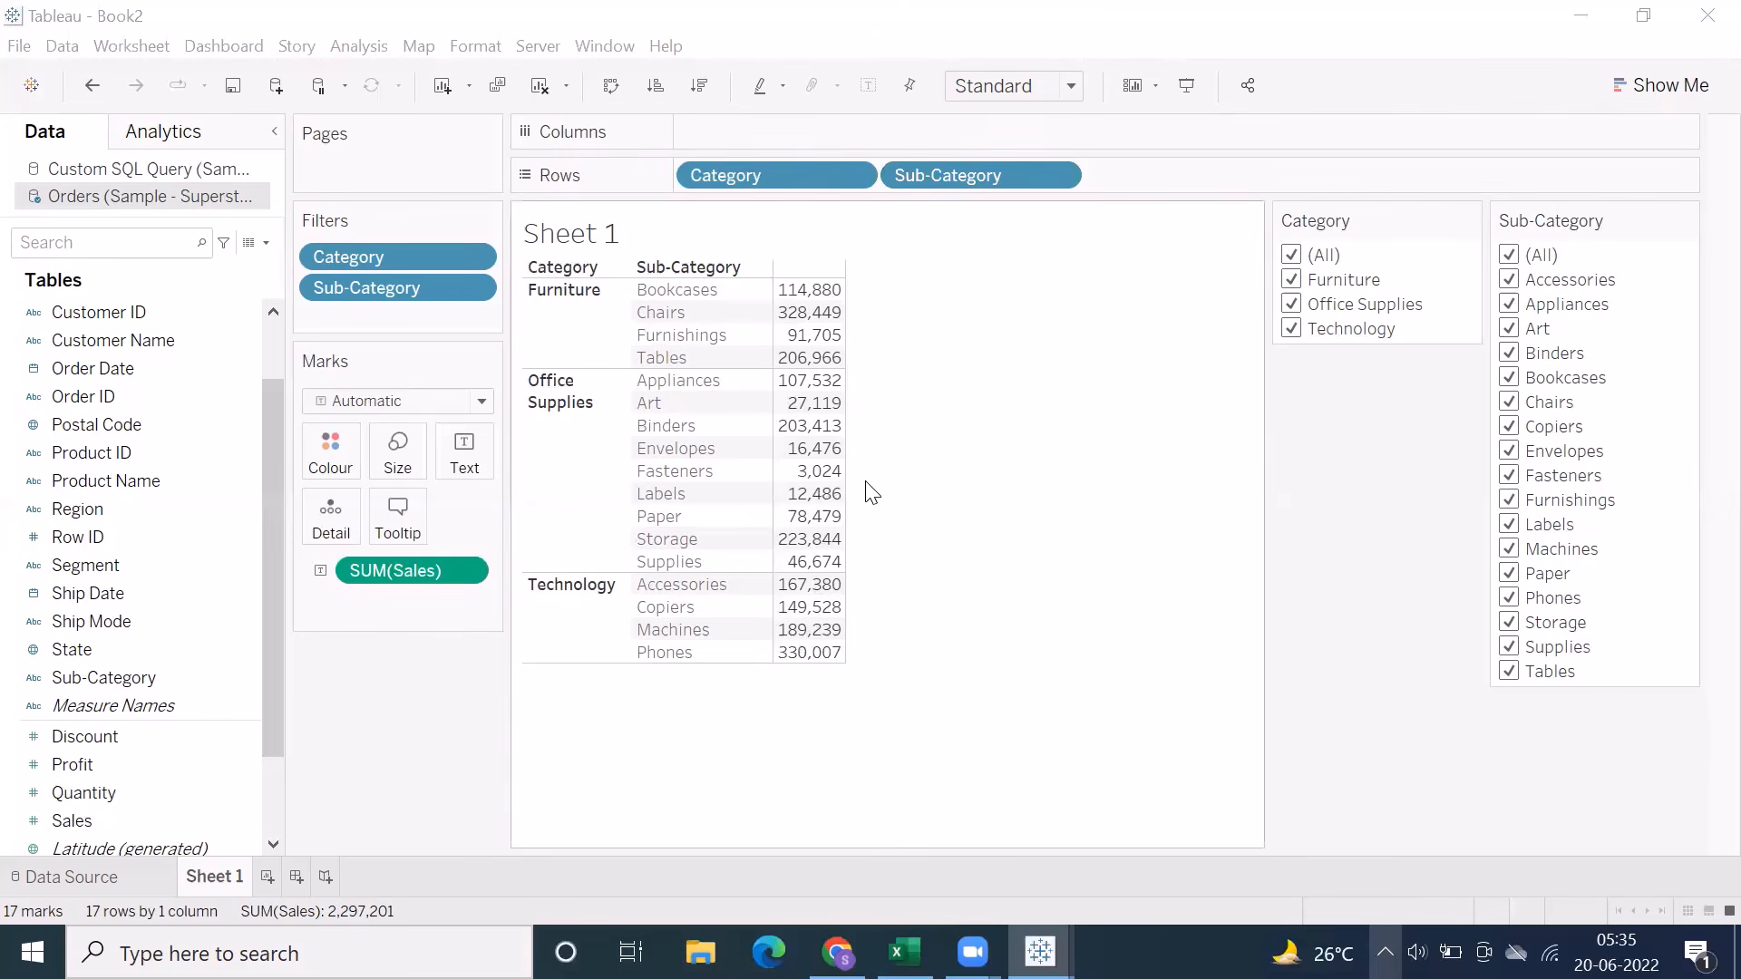
Switch to the Excel notes and go through the list of filter types in B6:B13 again
click(905, 952)
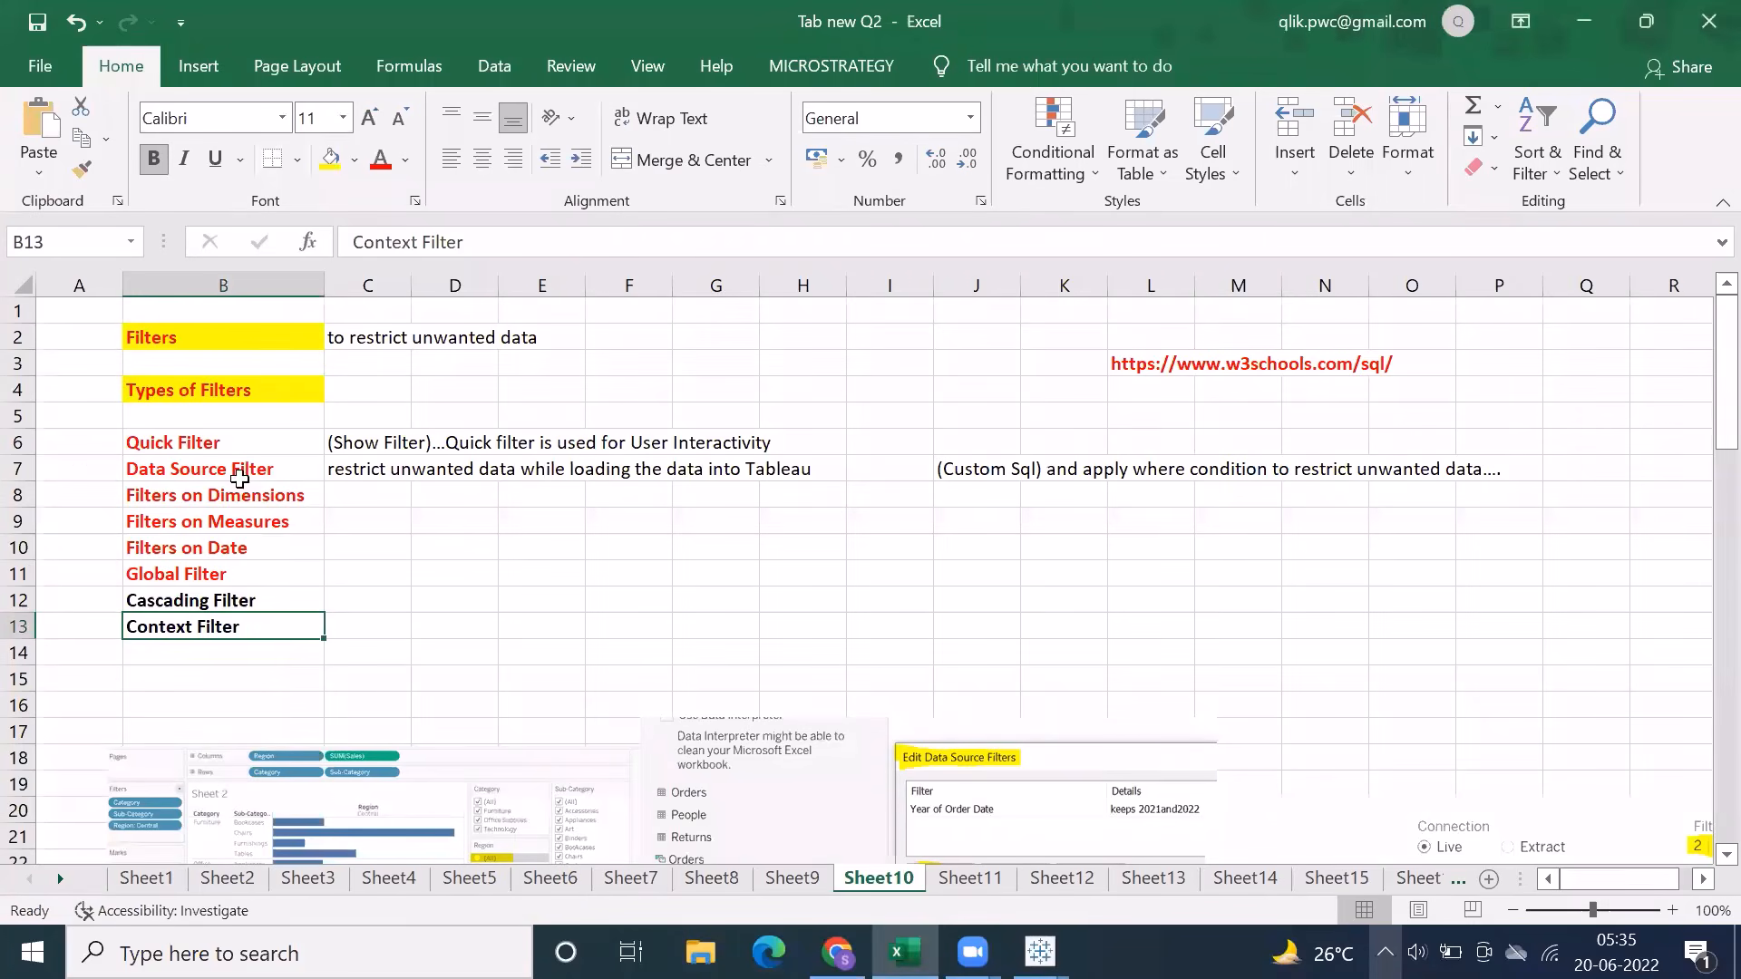
drag(212, 446, 210, 627)
Switch back to Tableau and display Sheet 1 in presentation mode
click(1040, 952)
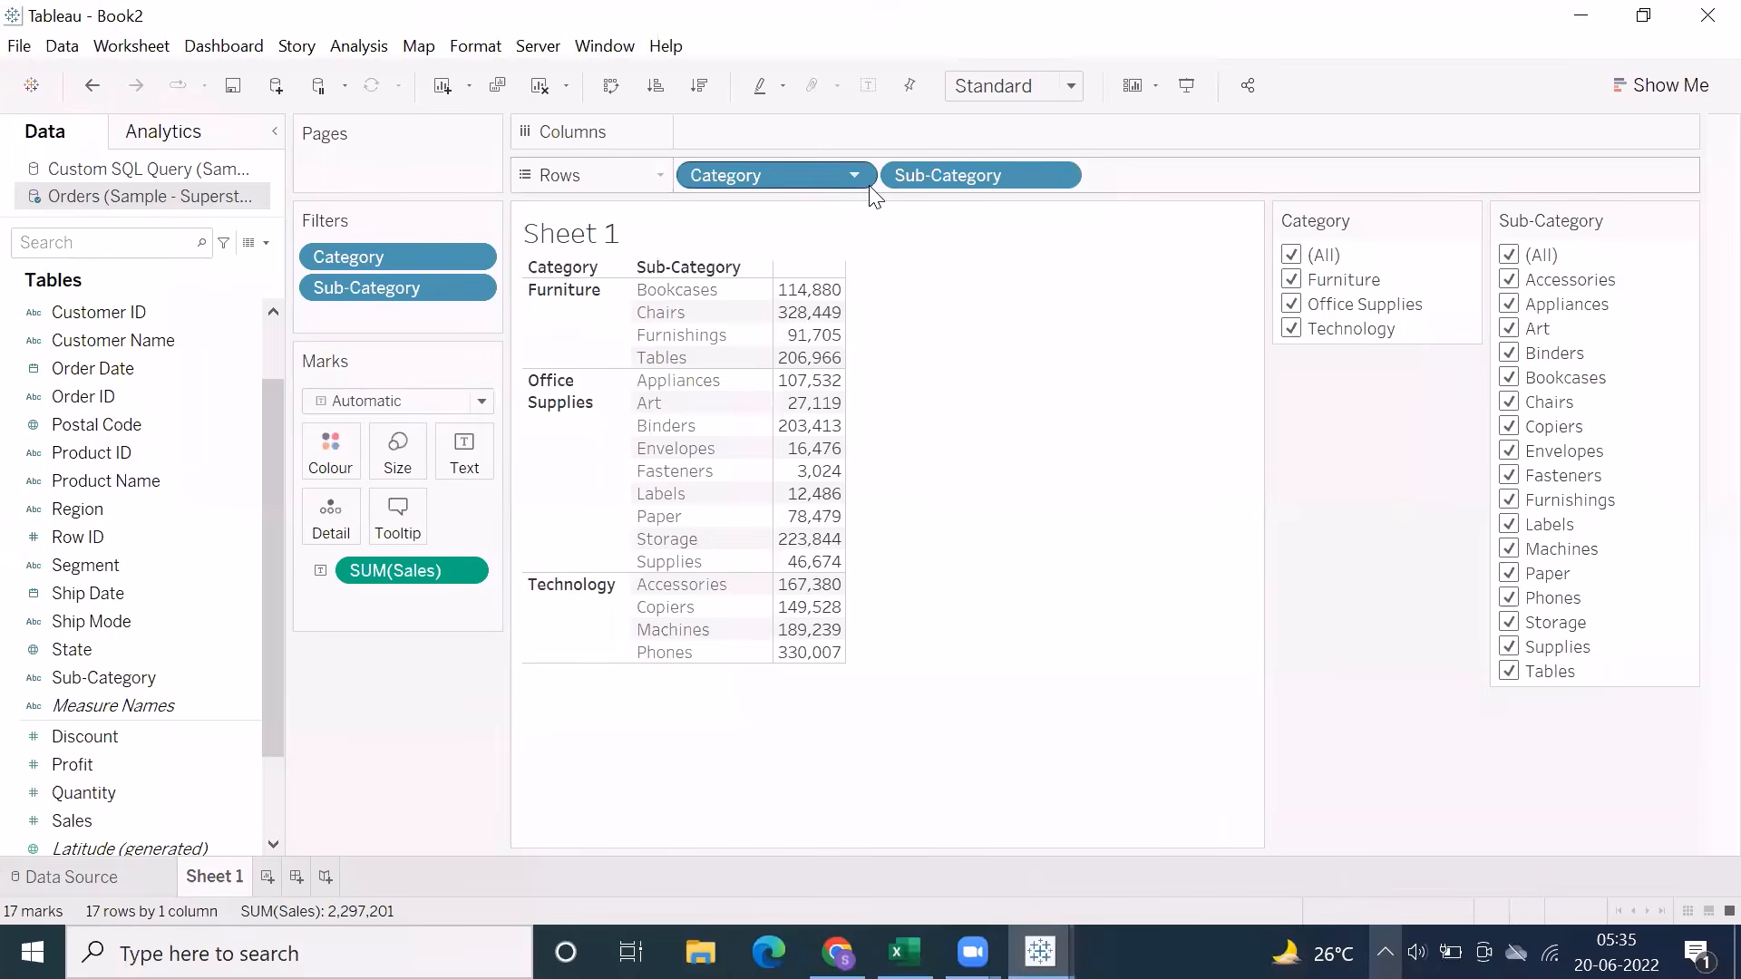
click(855, 176)
click(753, 225)
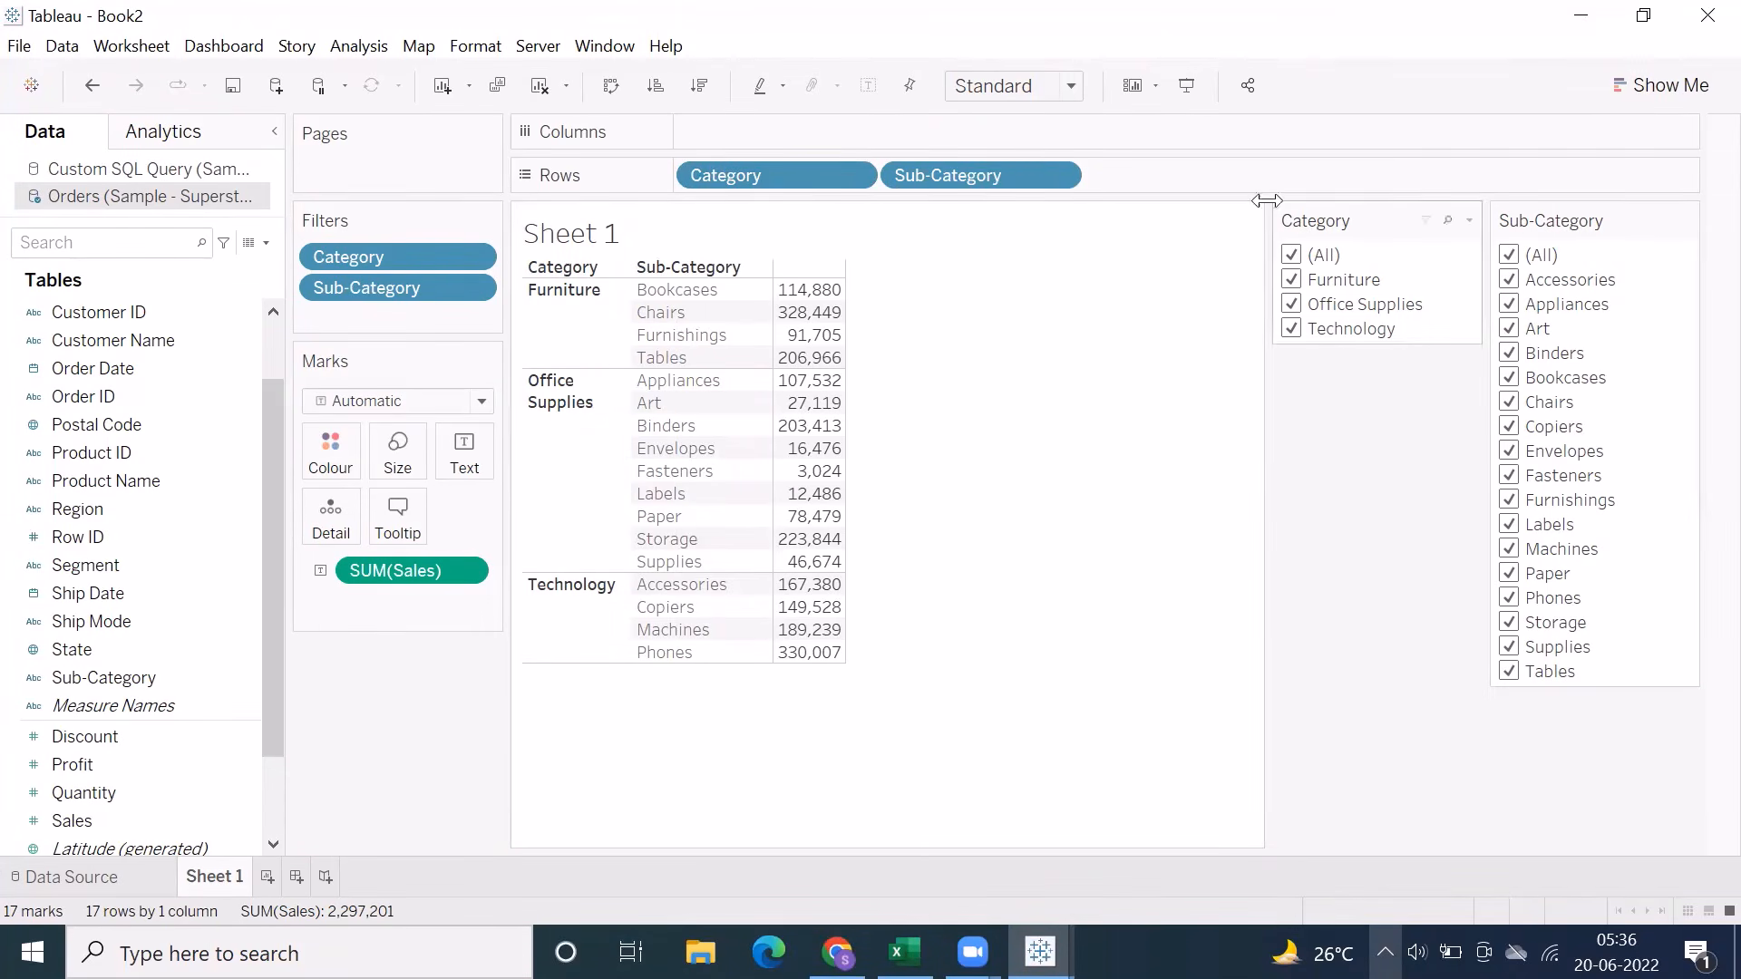
click(1195, 90)
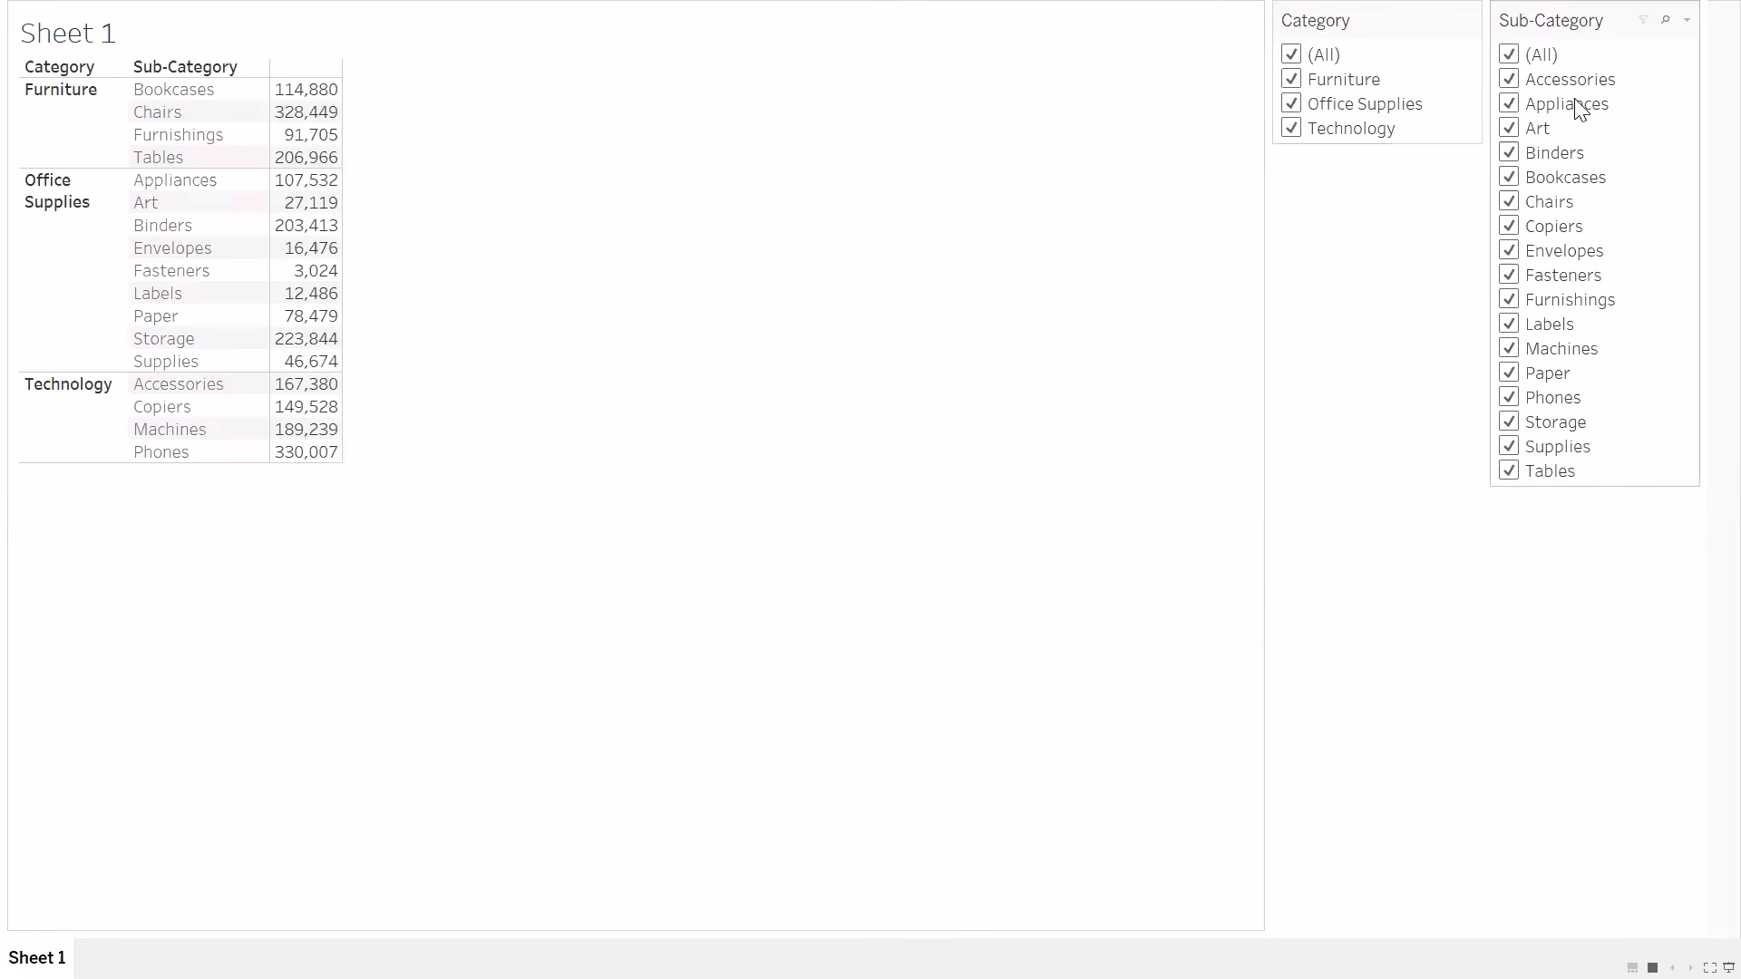
Exclude Furniture and Office Supplies in the Category filter so only Technology stays selected
click(1291, 79)
click(1291, 105)
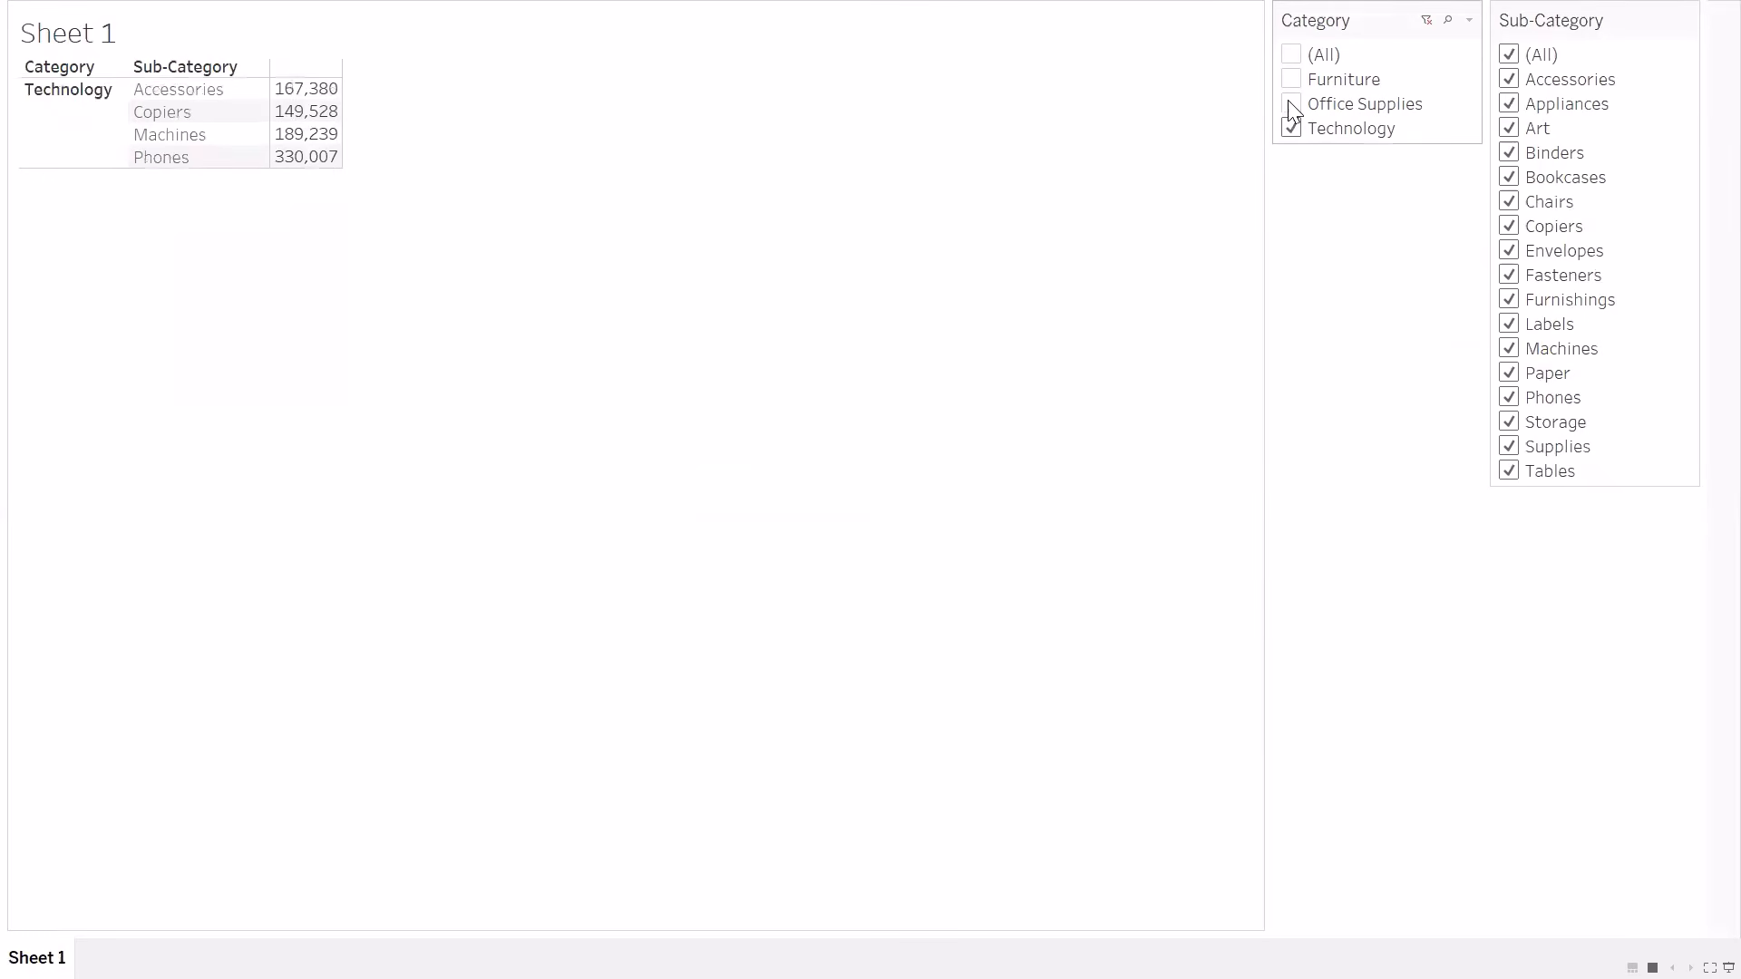
Reselect all categories and exclude Binders, Chairs, Envelopes, Labels and Furnishings in the Sub-Category filter
click(1291, 54)
click(1508, 154)
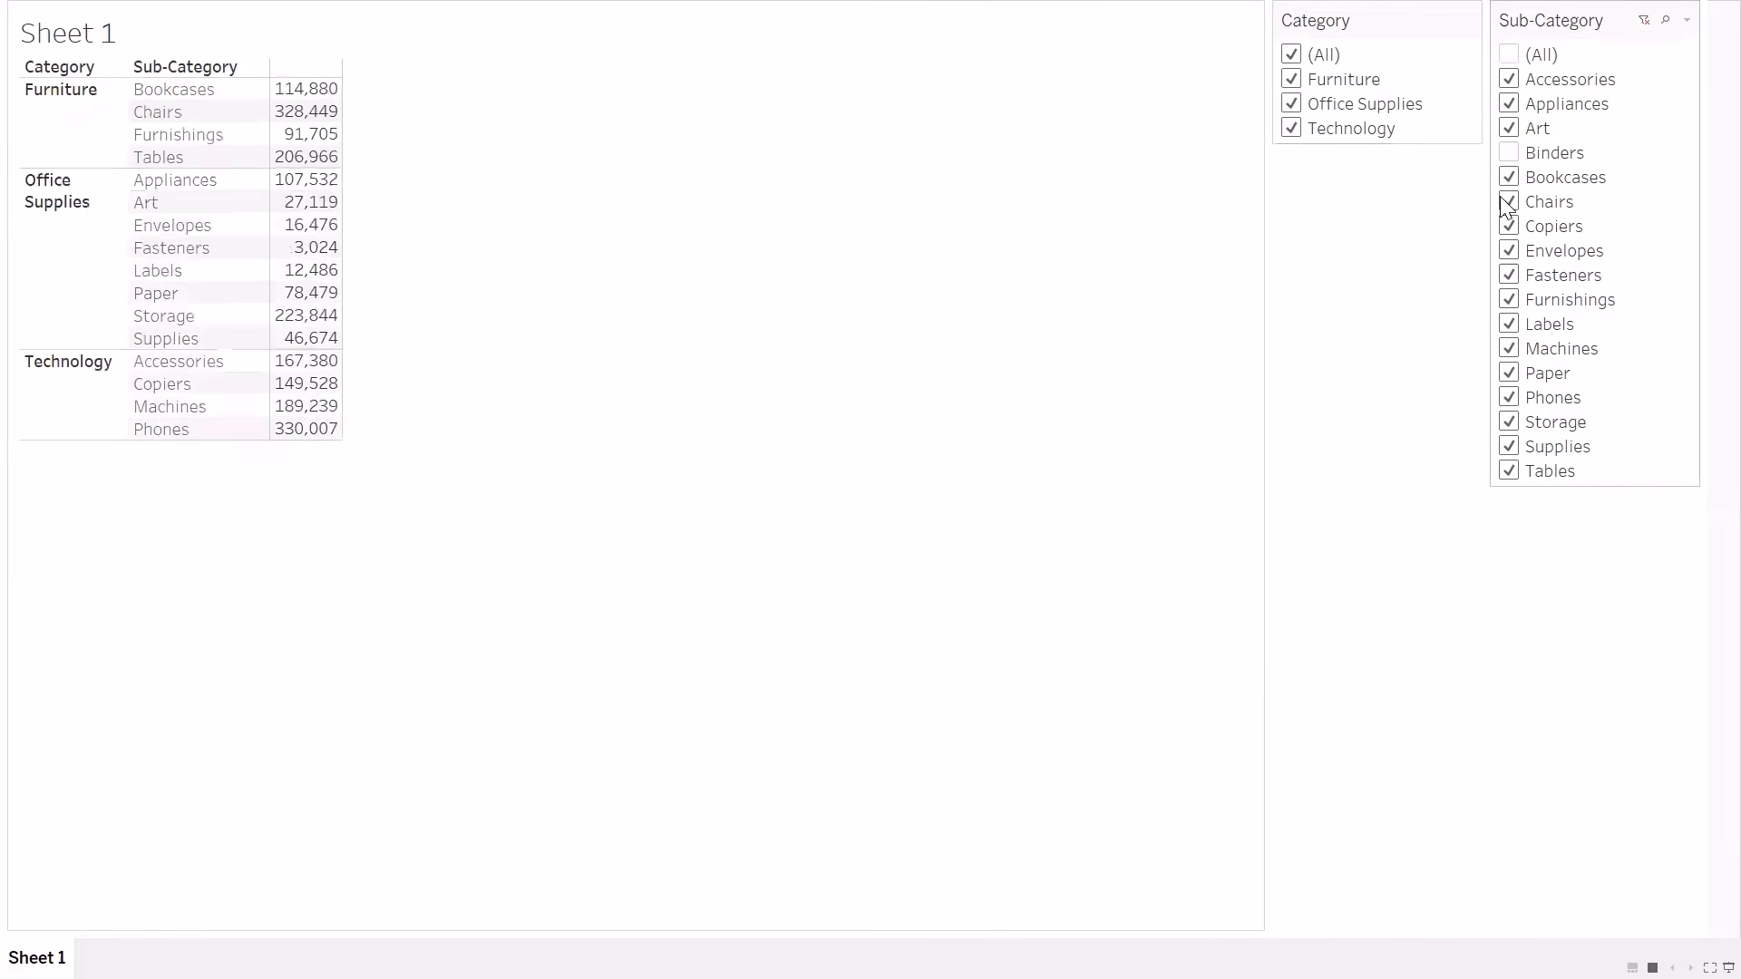
click(1509, 202)
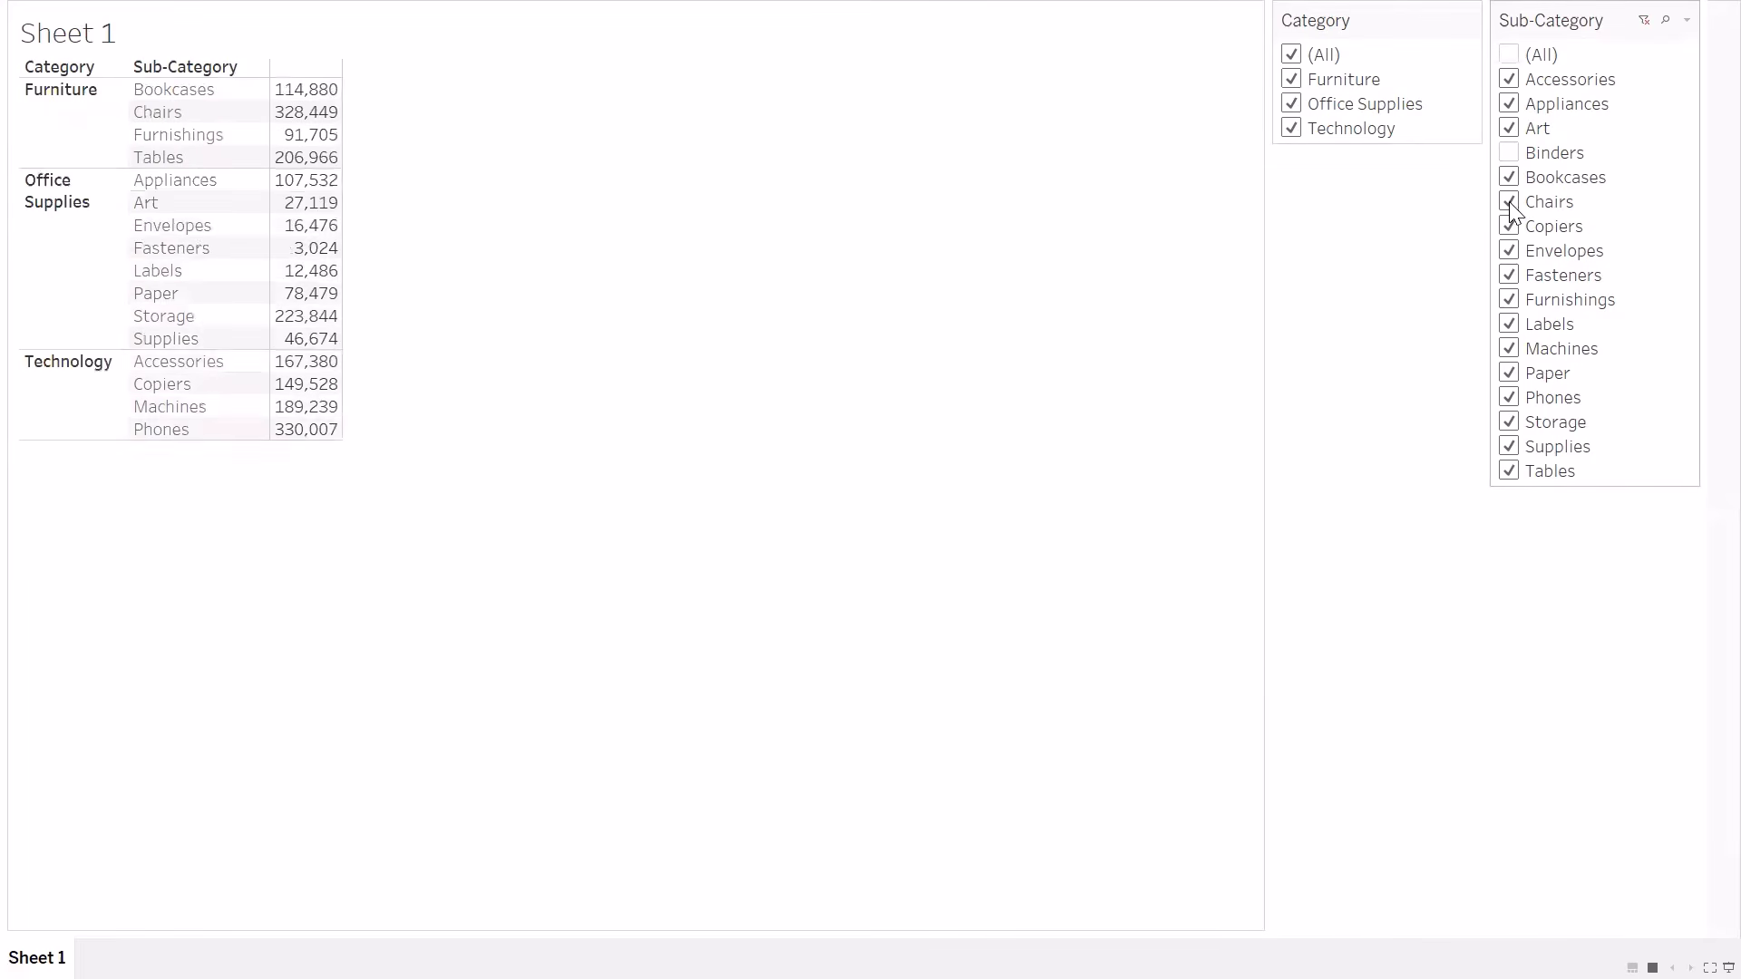
click(1508, 324)
click(1507, 299)
Exit presentation mode, exclude Accessories as well, and reselect all values in the Sub-Category filter
key(Escape)
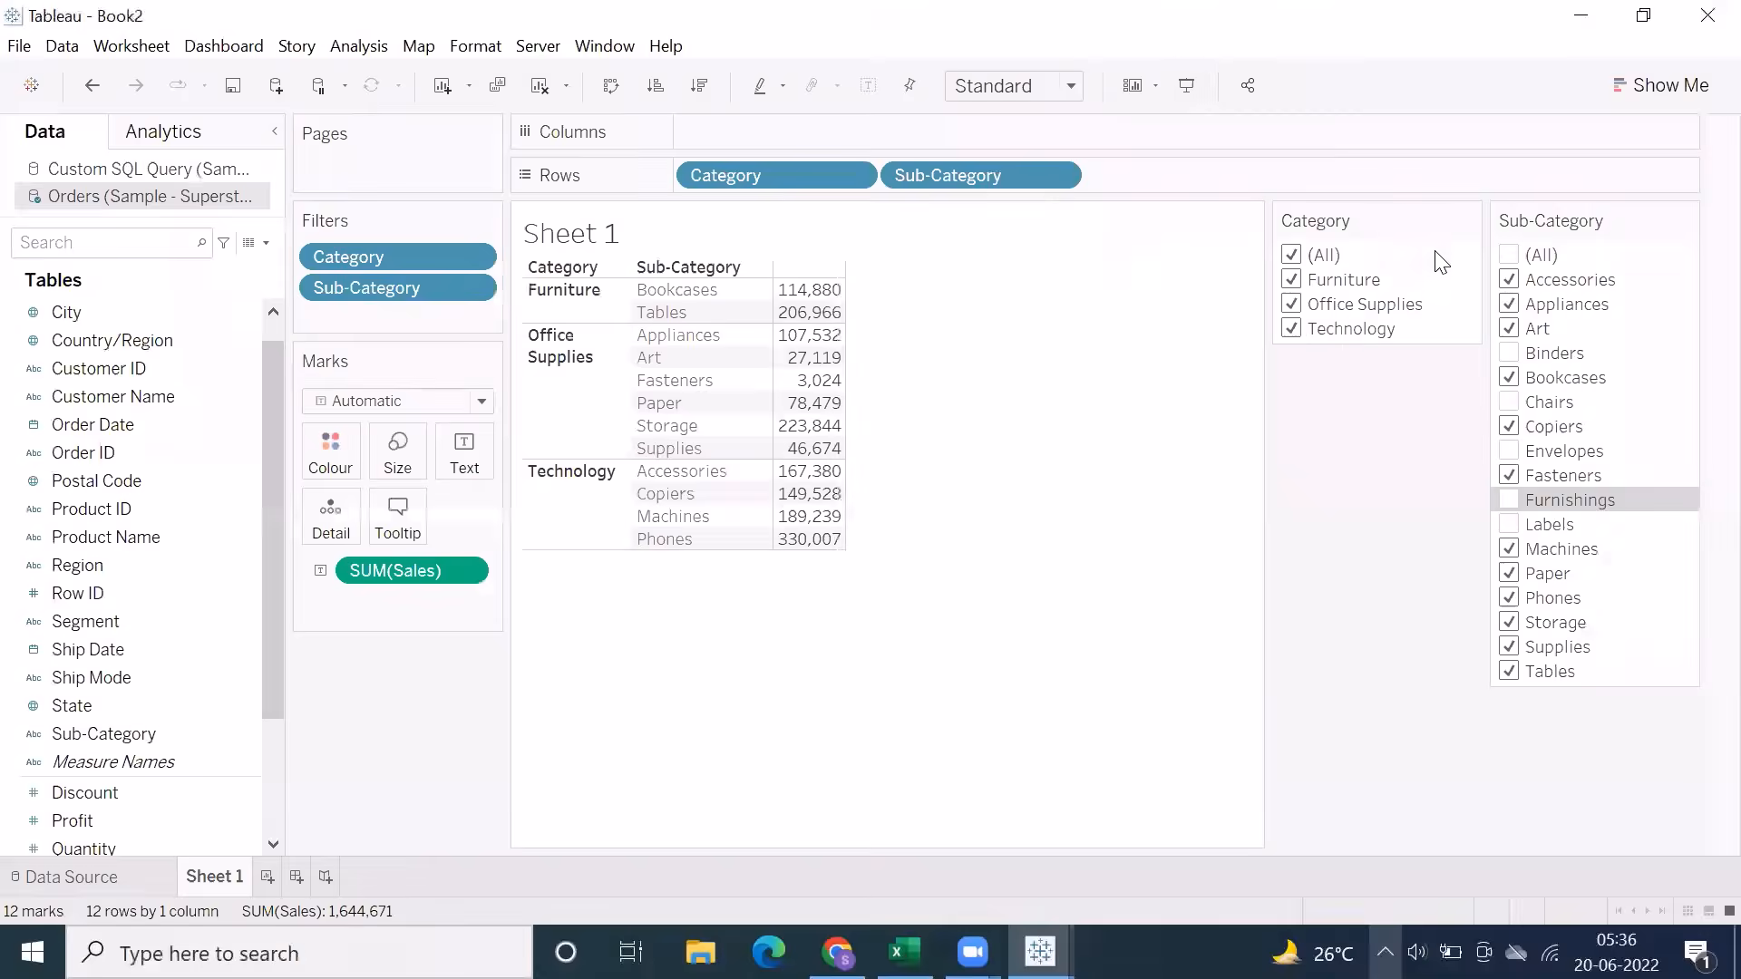
click(1509, 280)
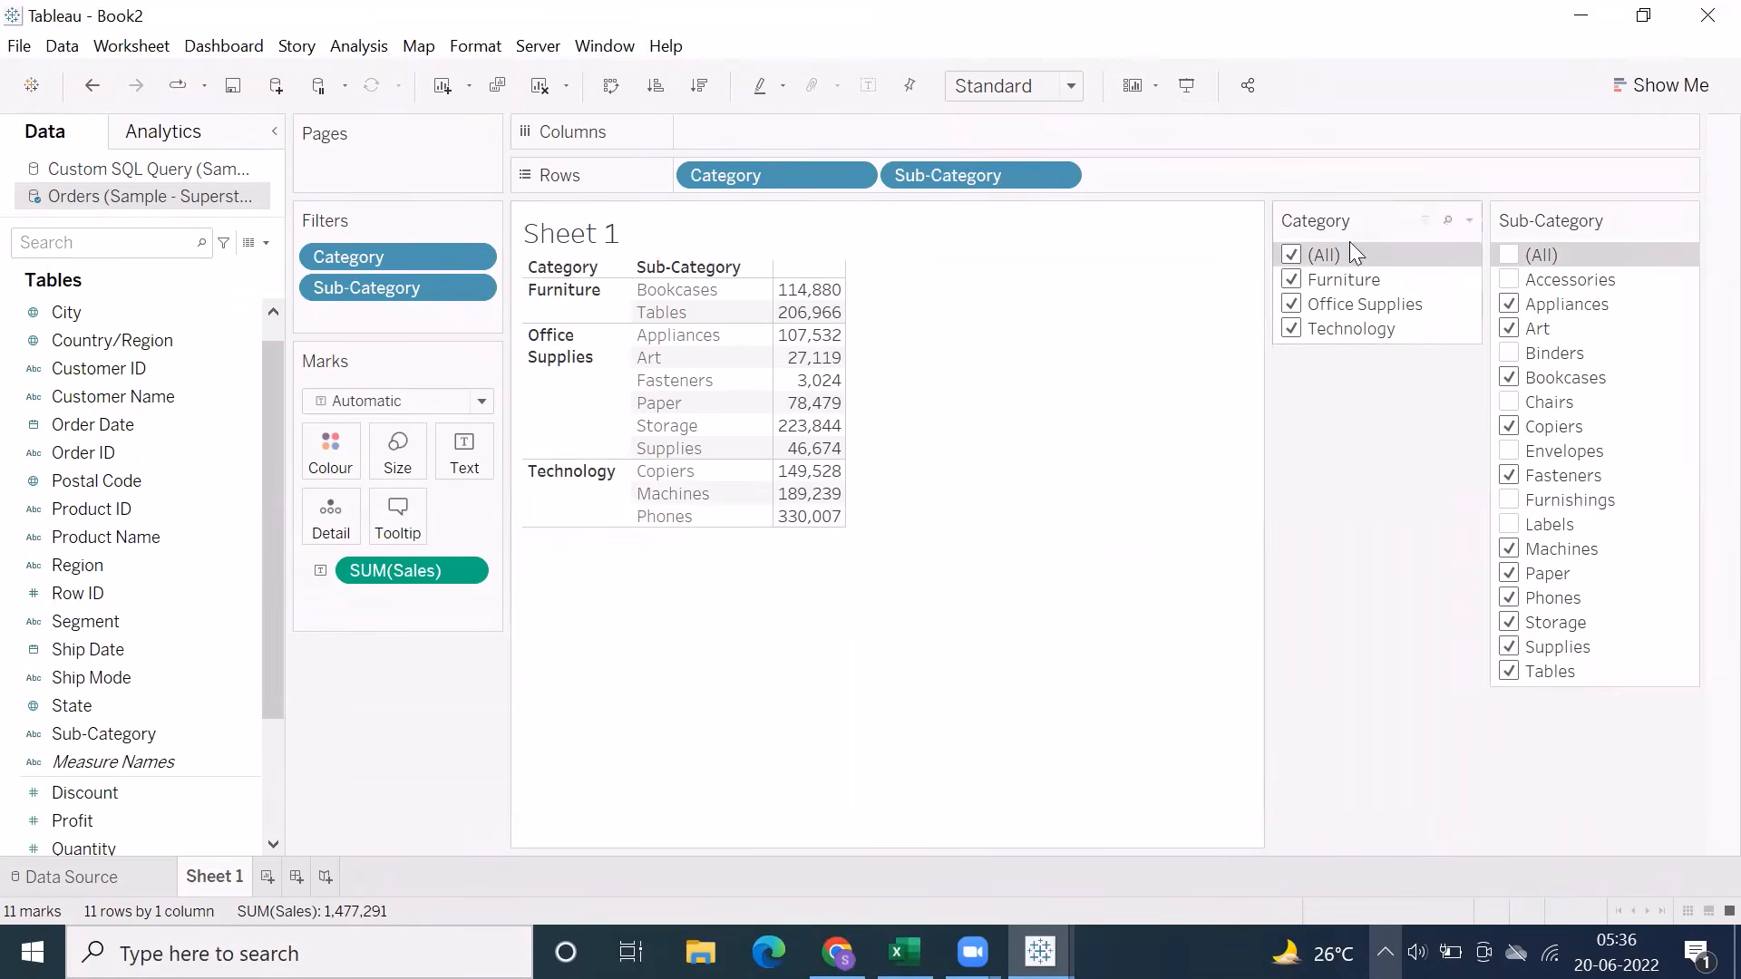
click(1509, 255)
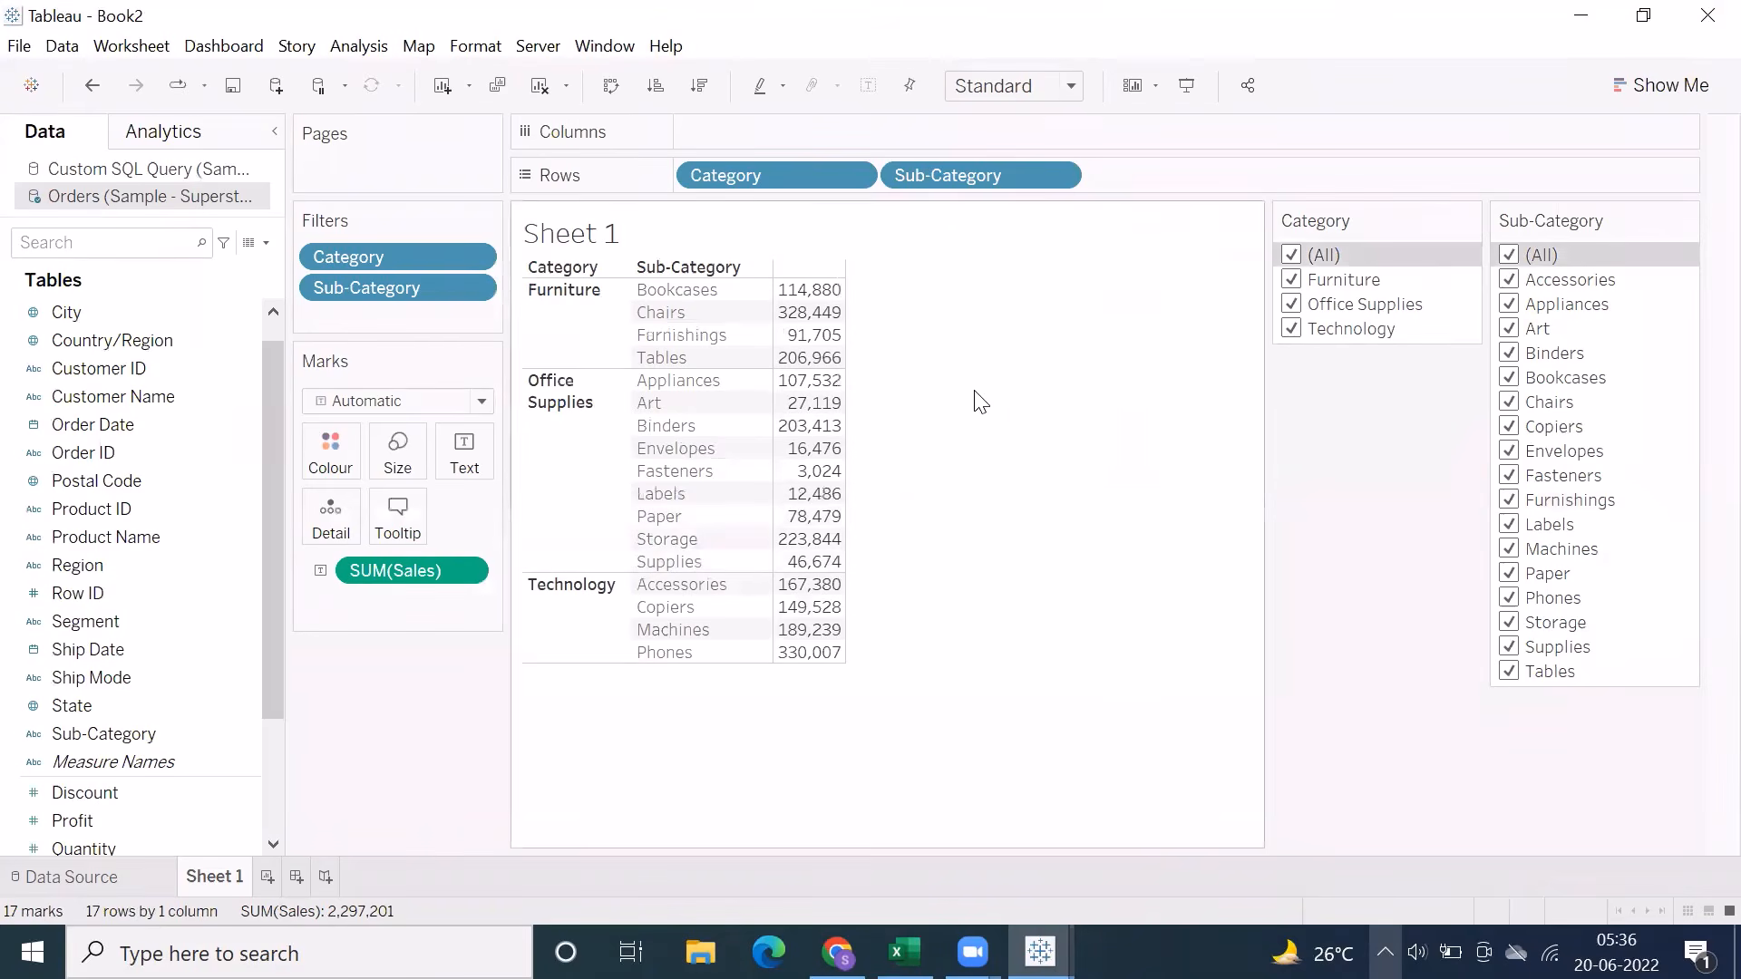
Change the Category filter to Single Value (list) and select Furniture, Office Supplies, Technology and Furniture again in turn
click(1685, 222)
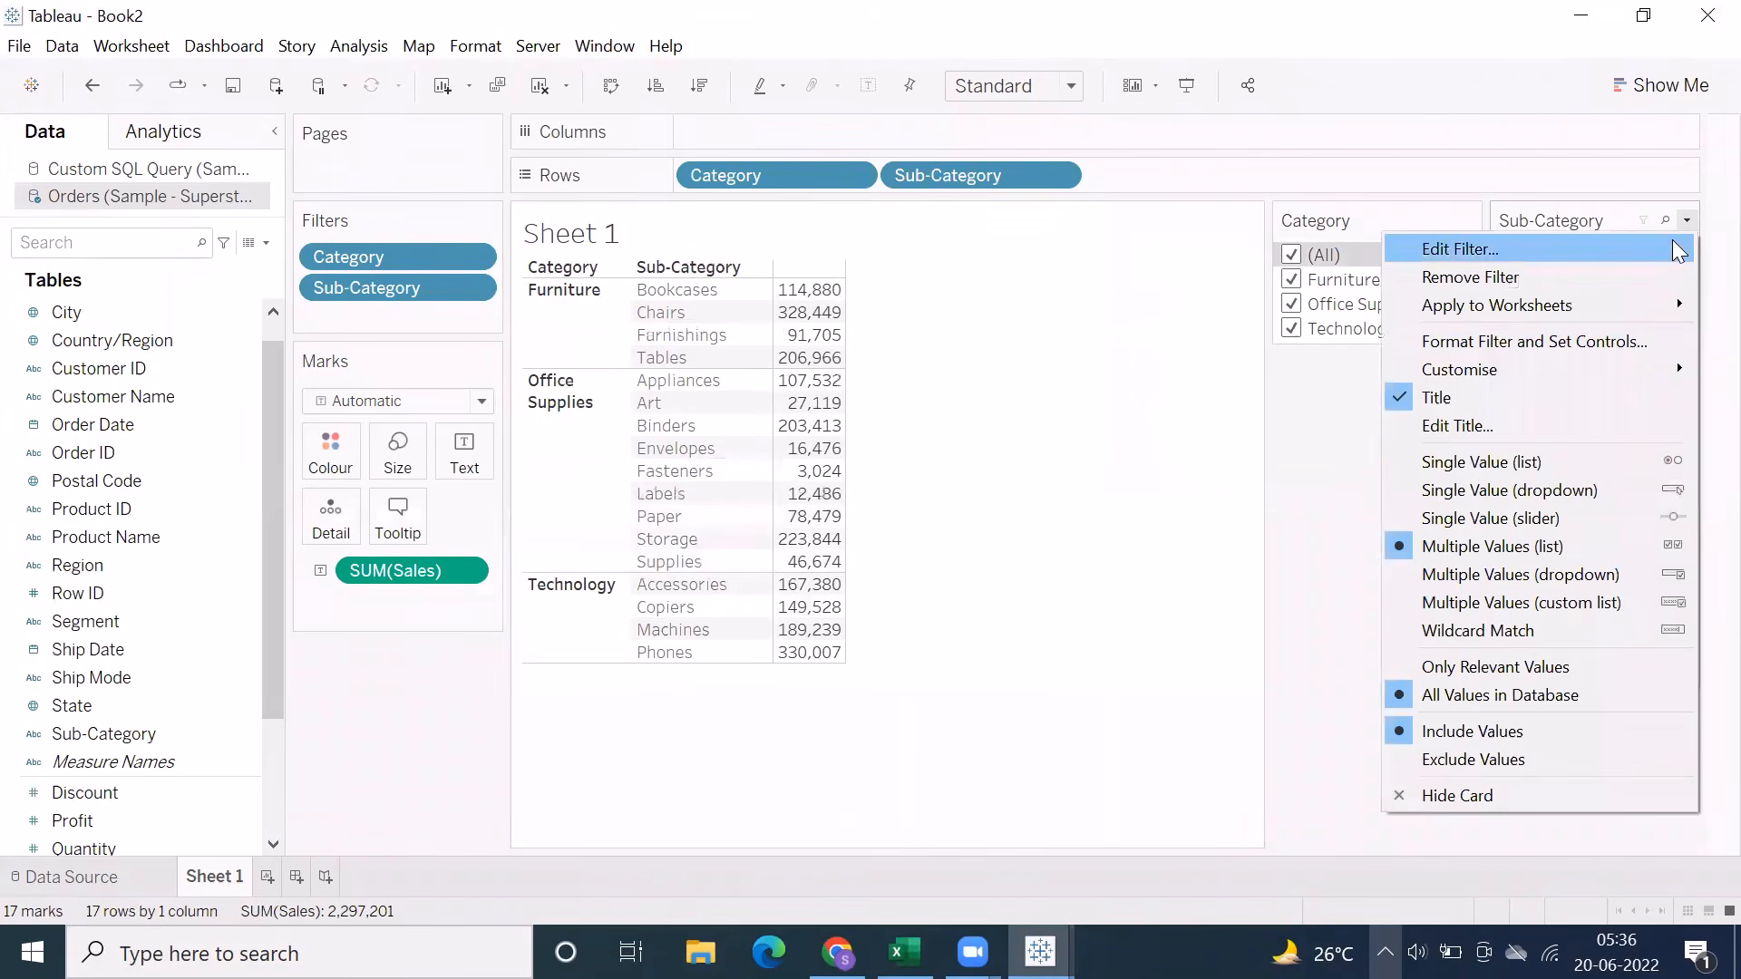
click(1436, 231)
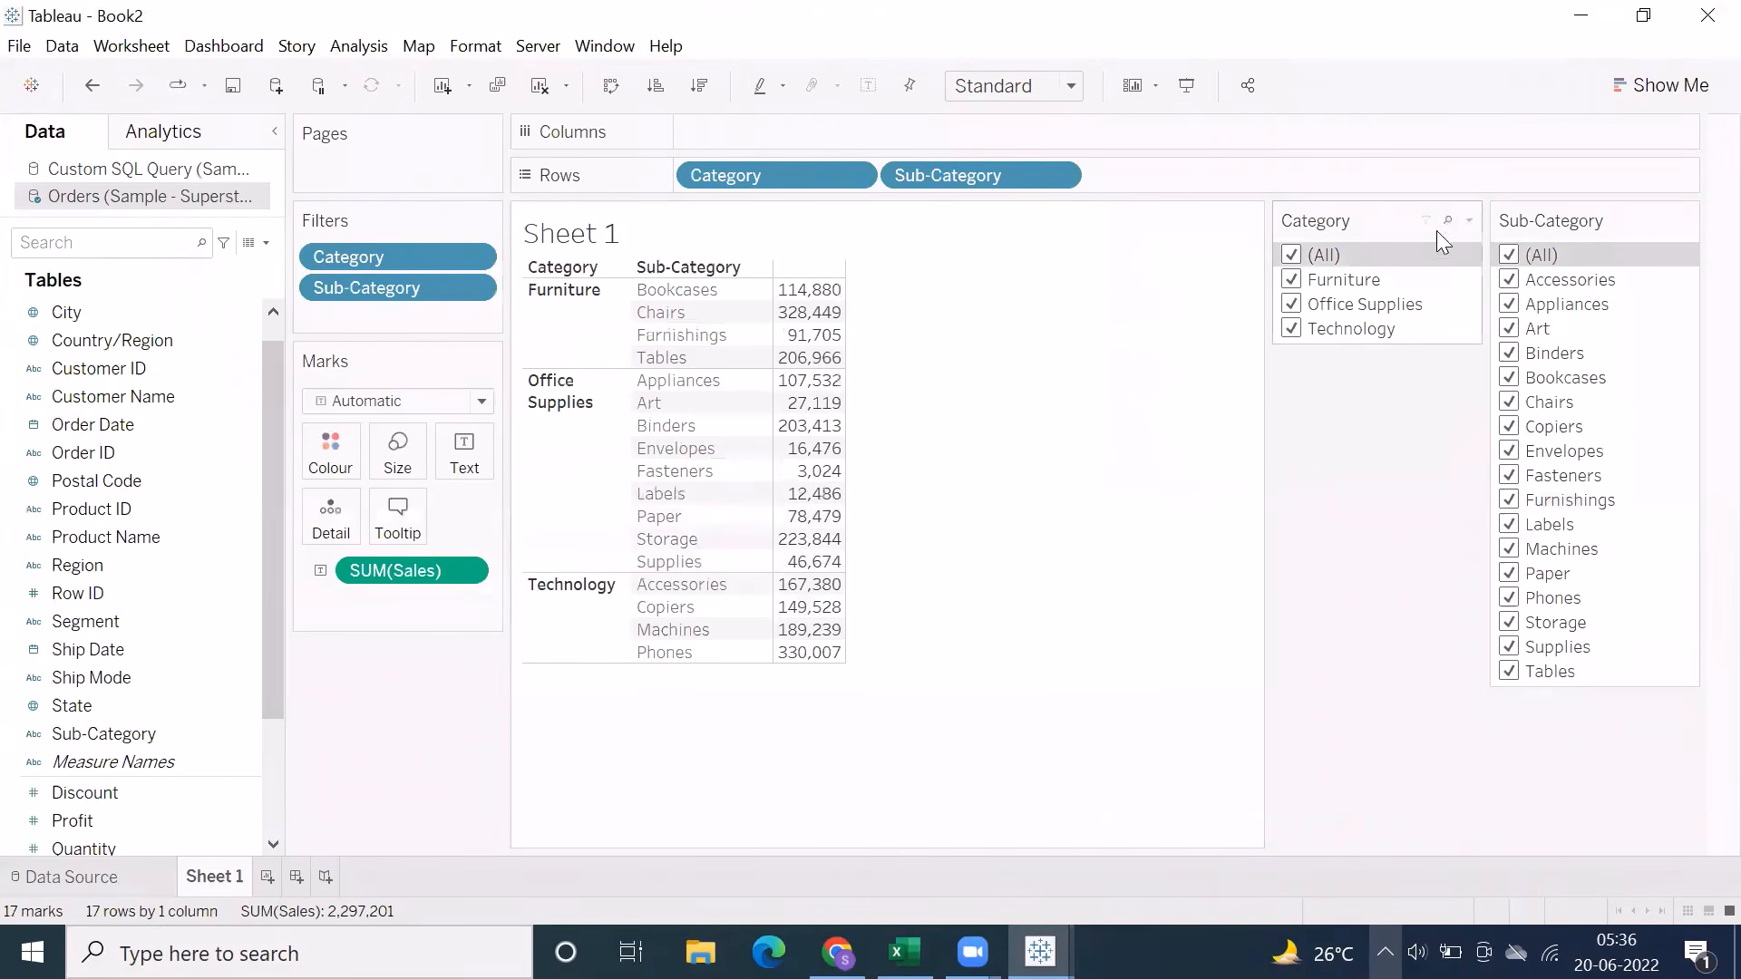
click(1468, 220)
click(1269, 459)
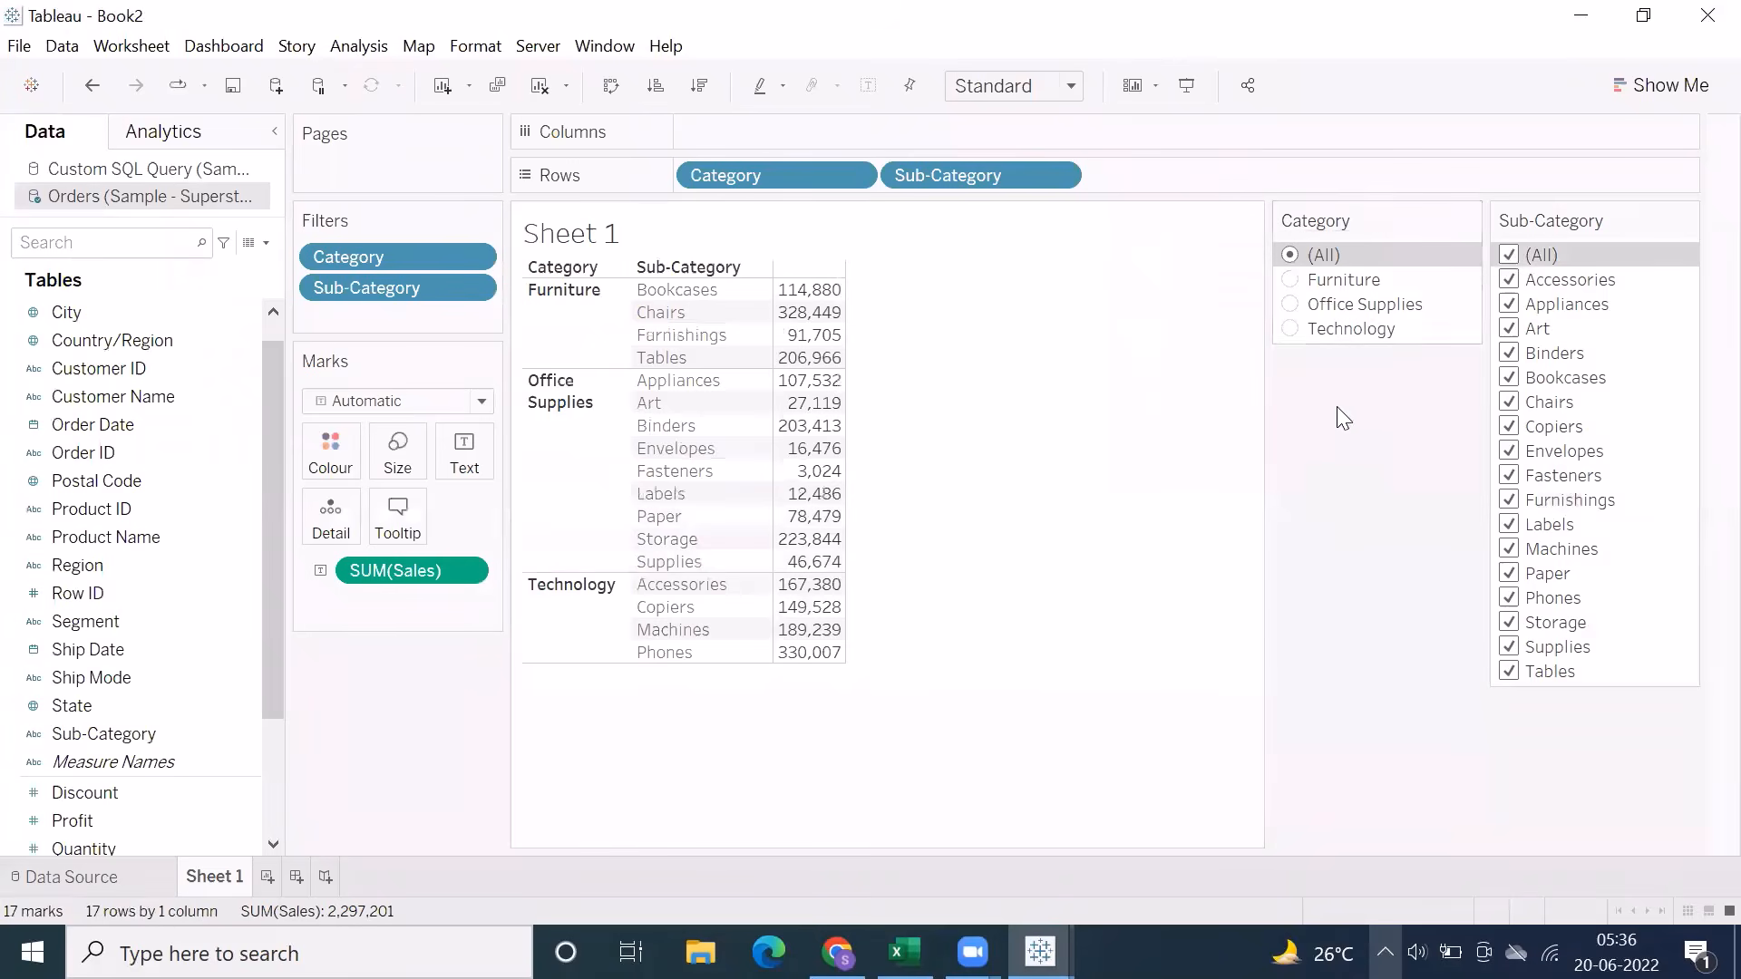
click(1293, 283)
click(1291, 309)
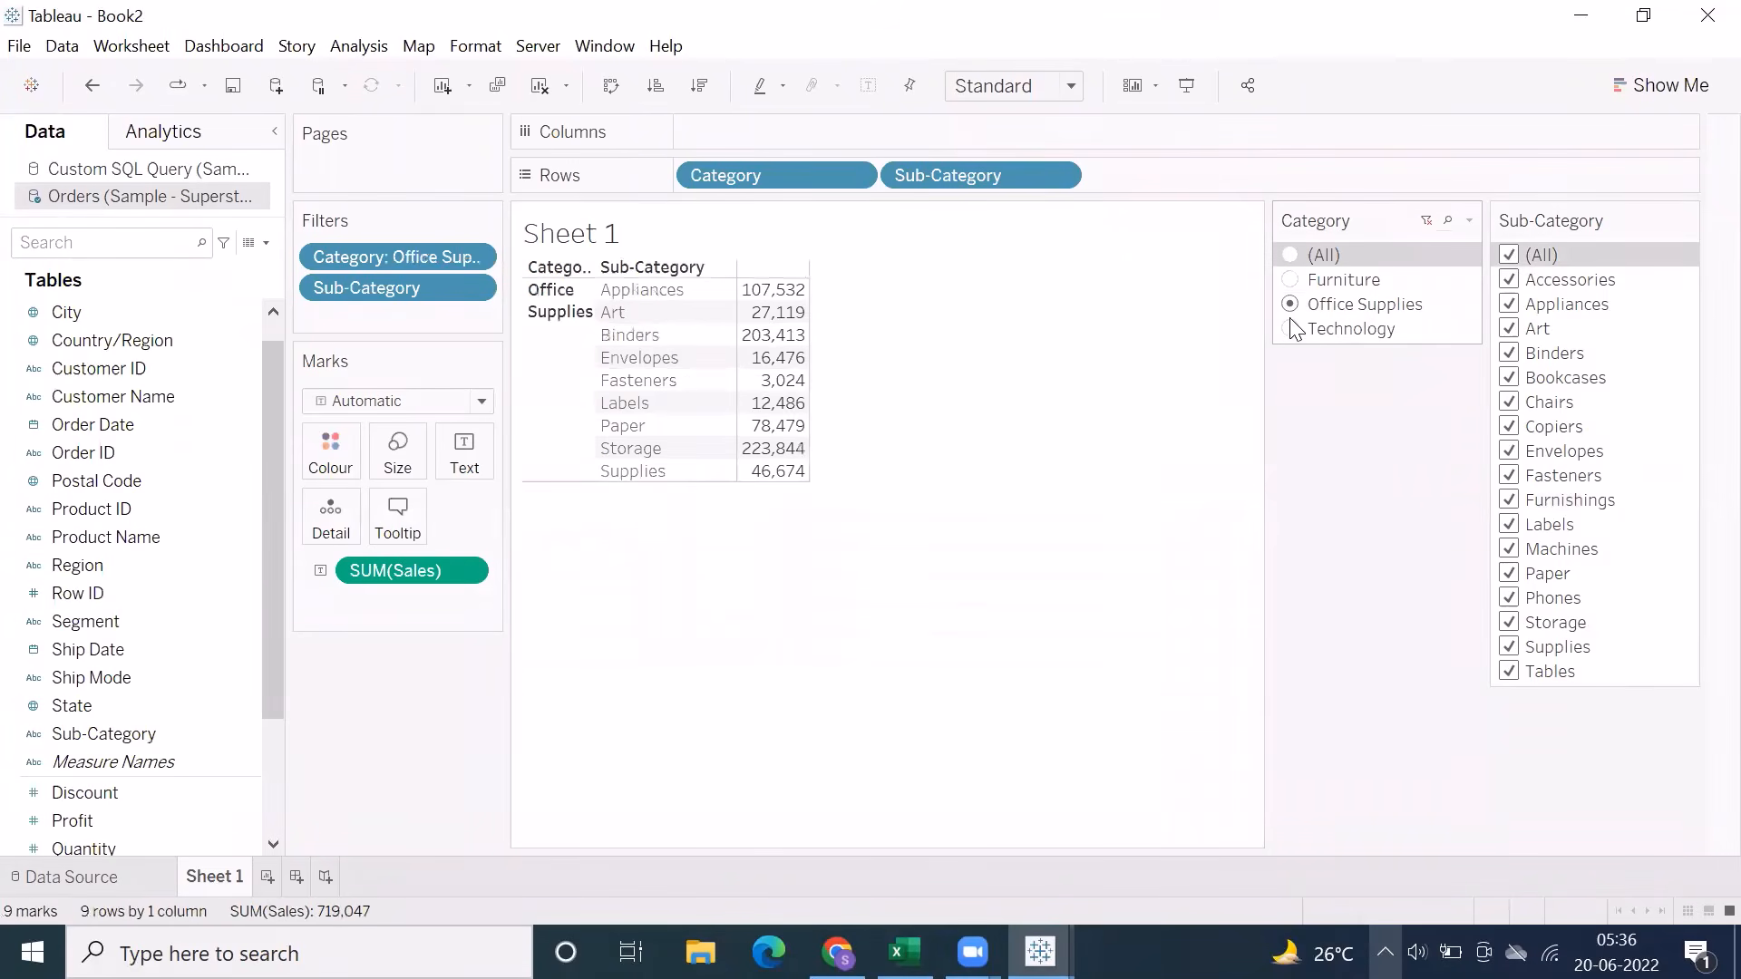
click(1291, 330)
click(1291, 283)
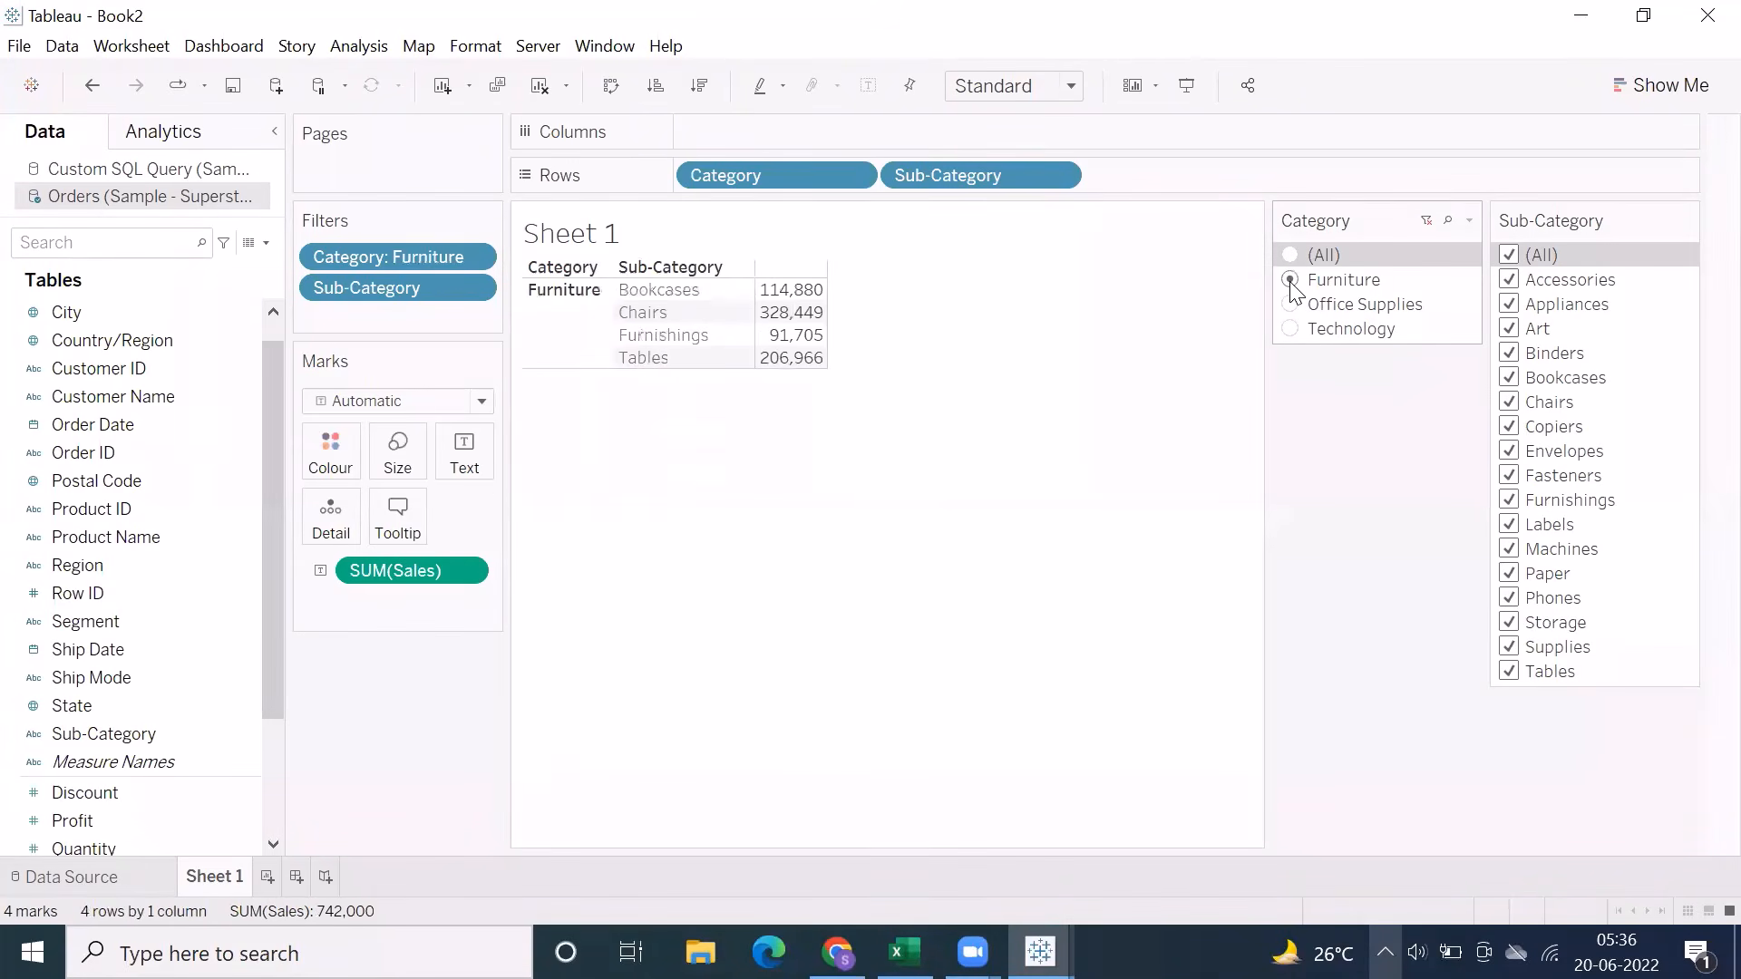
Change the Category filter to Single Value (dropdown) and choose (All), Furniture, Office Supplies and Technology in turn
click(1474, 225)
click(1340, 490)
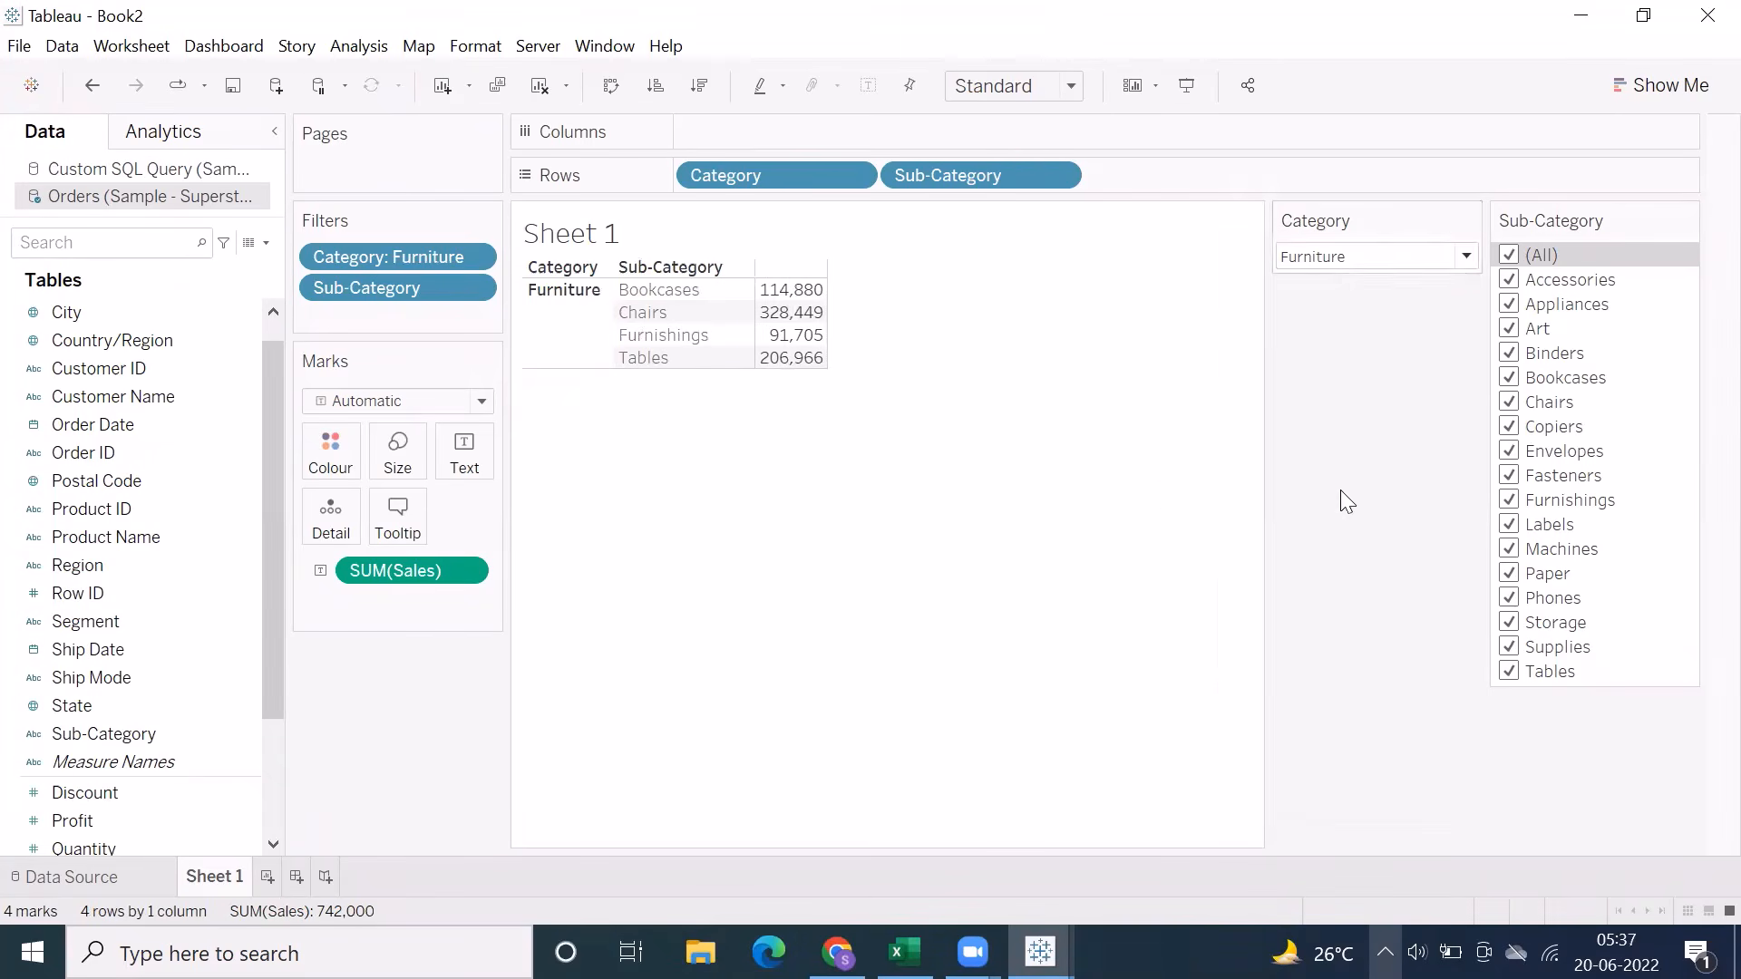
click(1371, 263)
click(1356, 284)
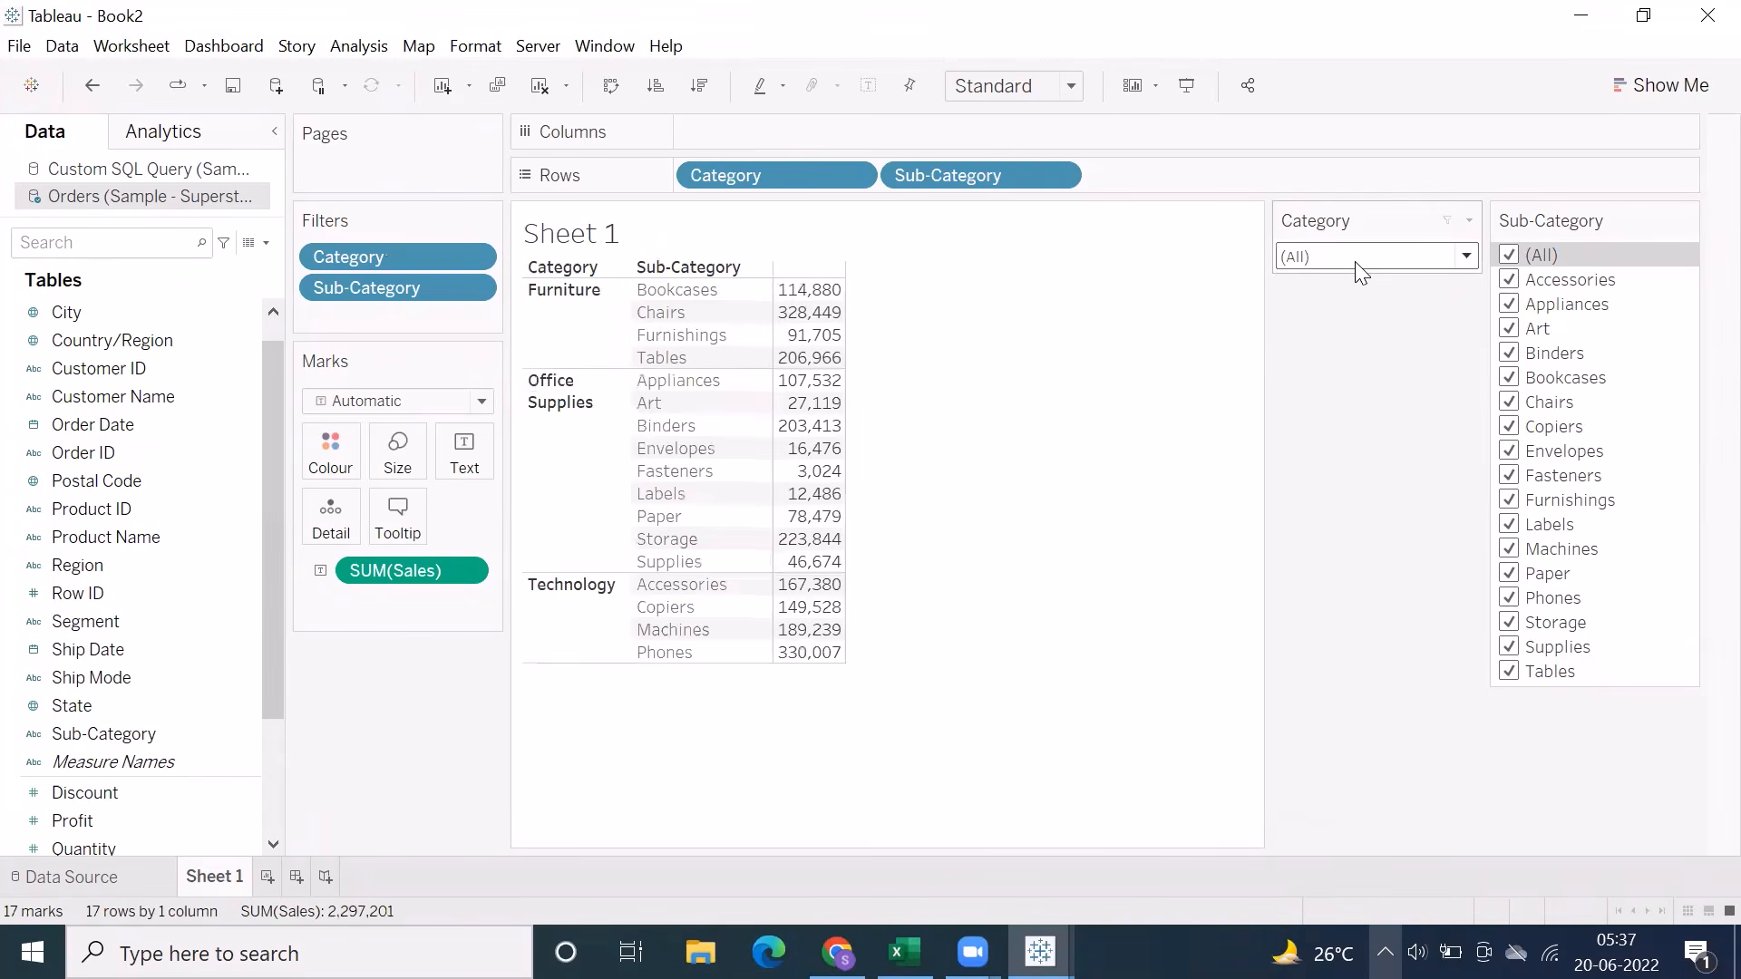
click(1357, 263)
click(1358, 312)
click(1357, 258)
click(1365, 338)
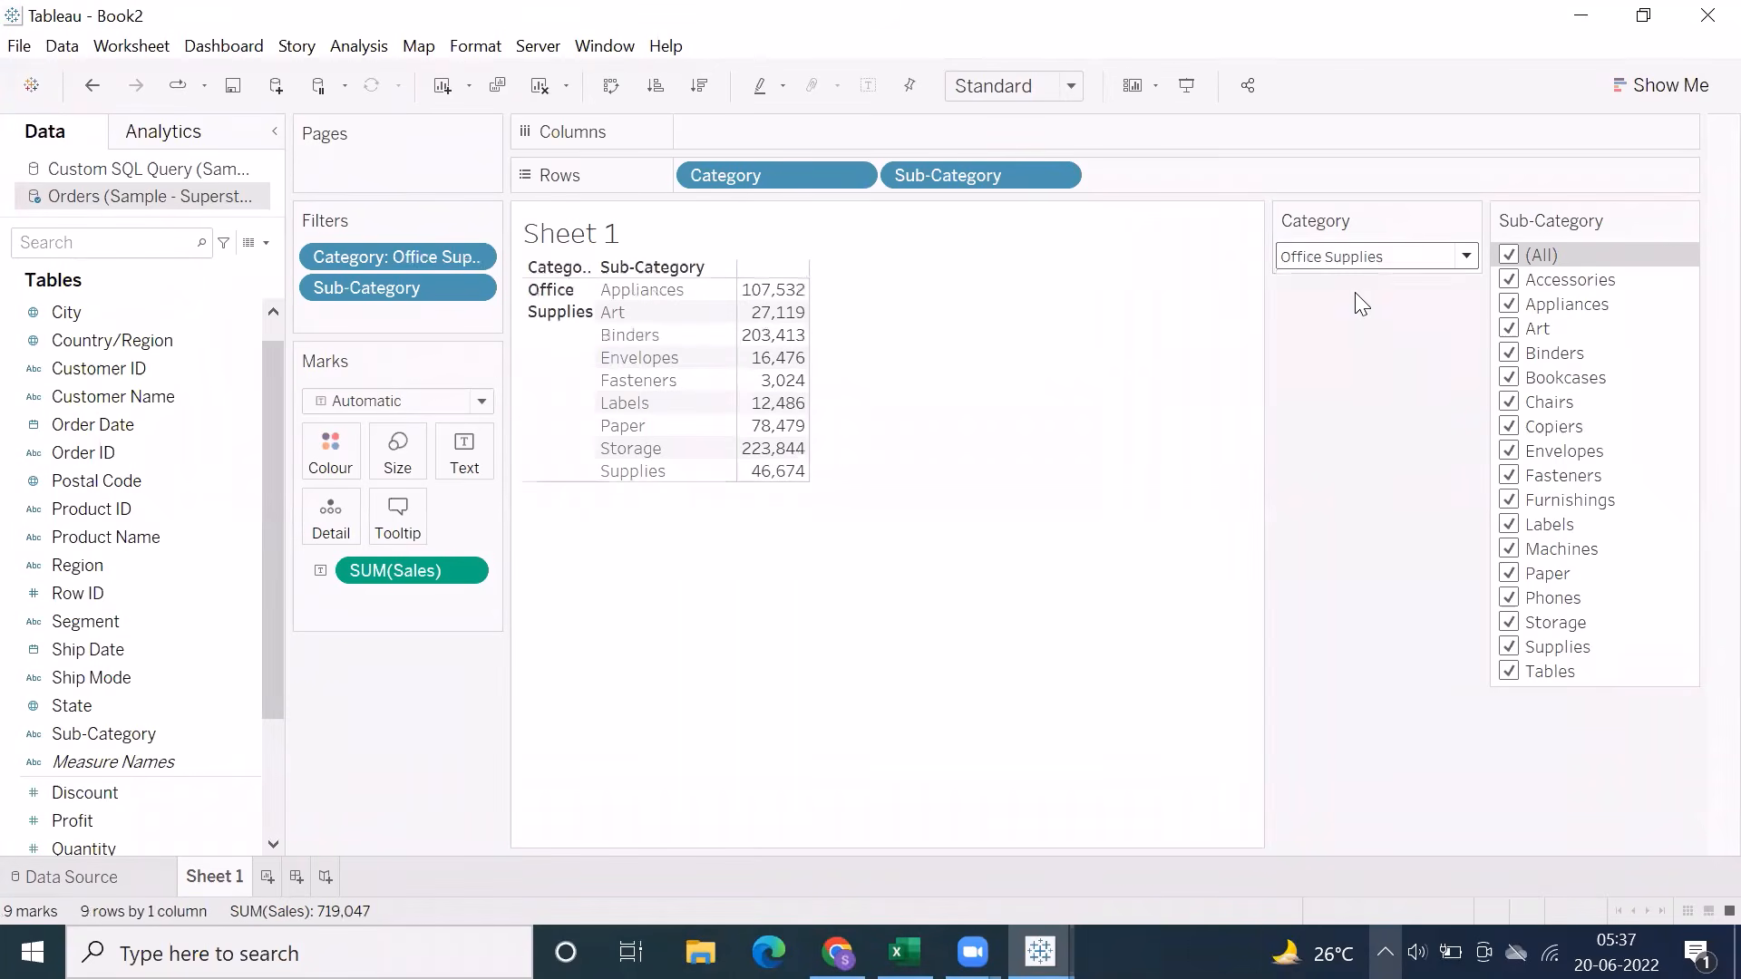
click(1351, 258)
click(1340, 366)
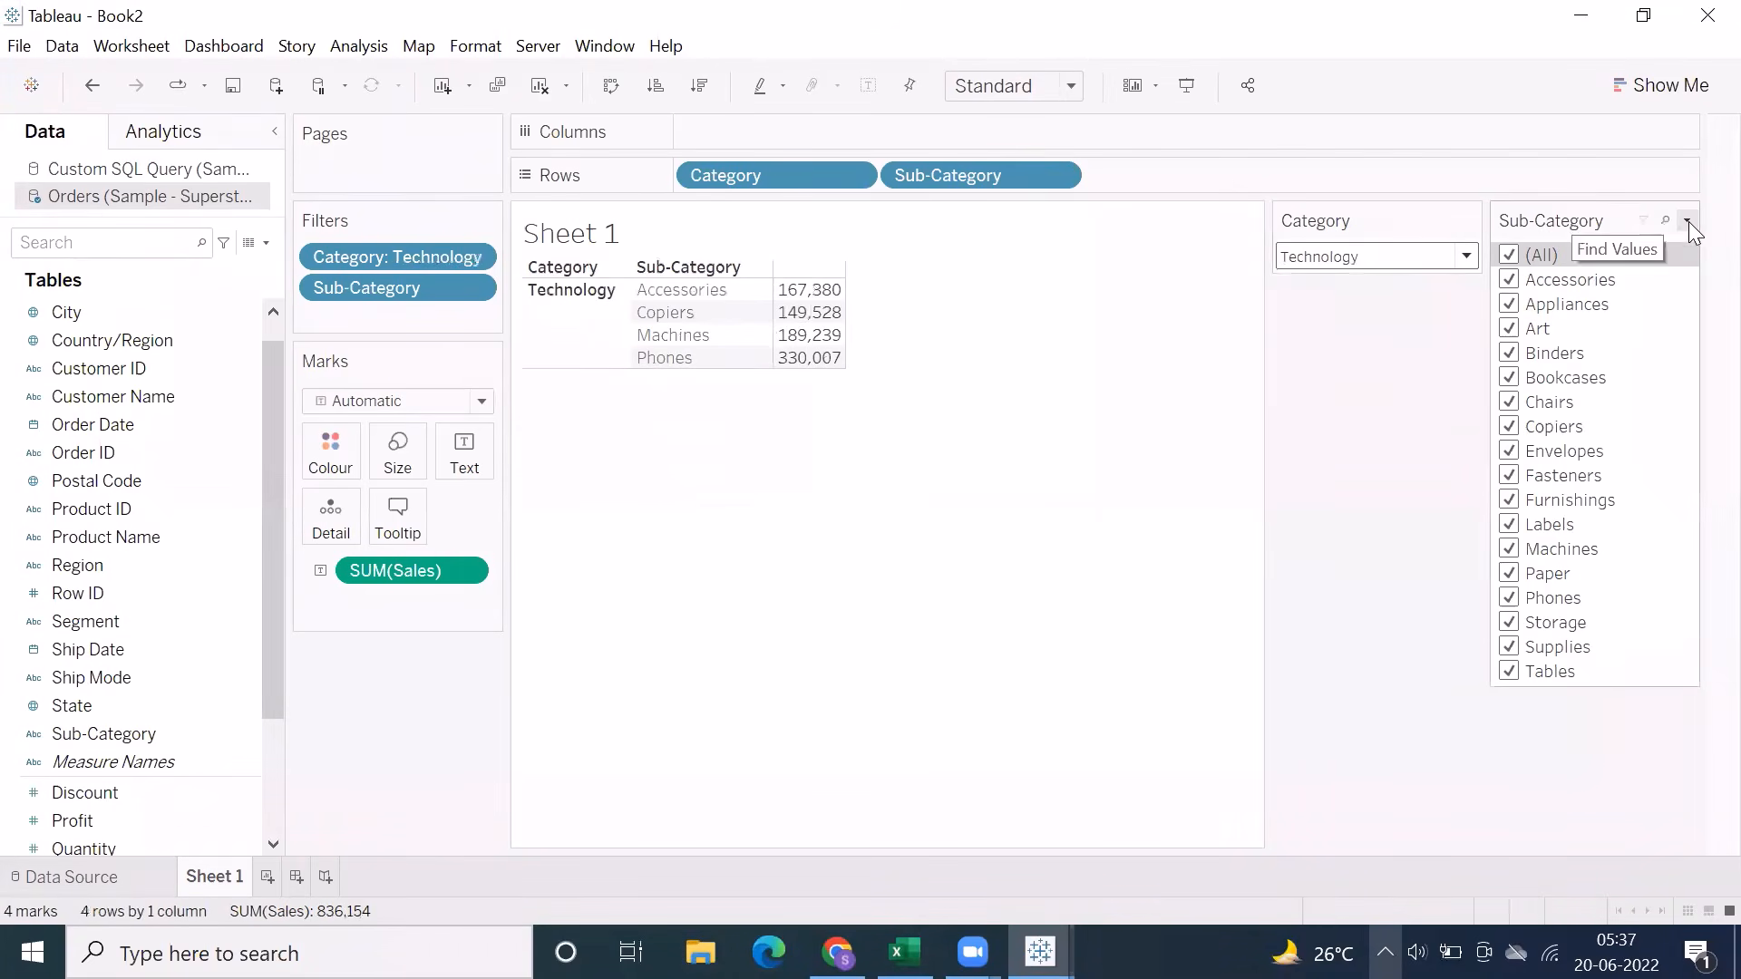
Change the Sub-Category filter to Multiple Values (dropdown) and open its value list
click(1687, 220)
click(1496, 575)
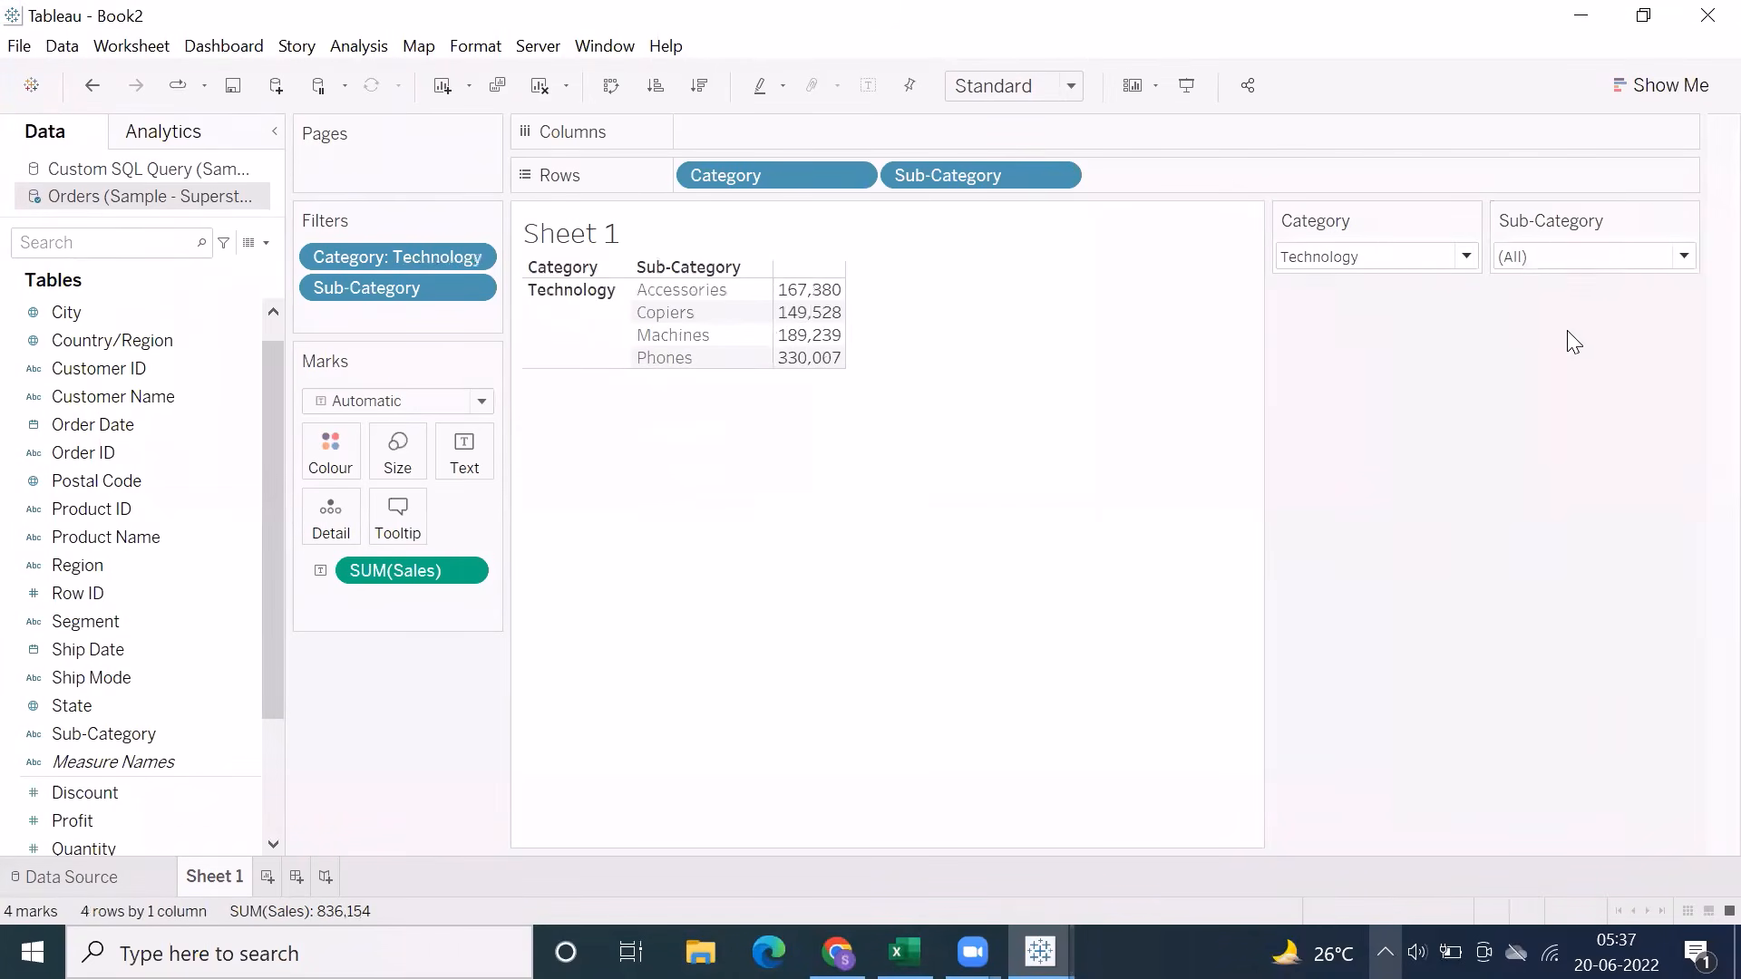
click(1564, 258)
Reset the Category filter to all values and change it to Multiple Values (dropdown), checking its value list
click(1448, 221)
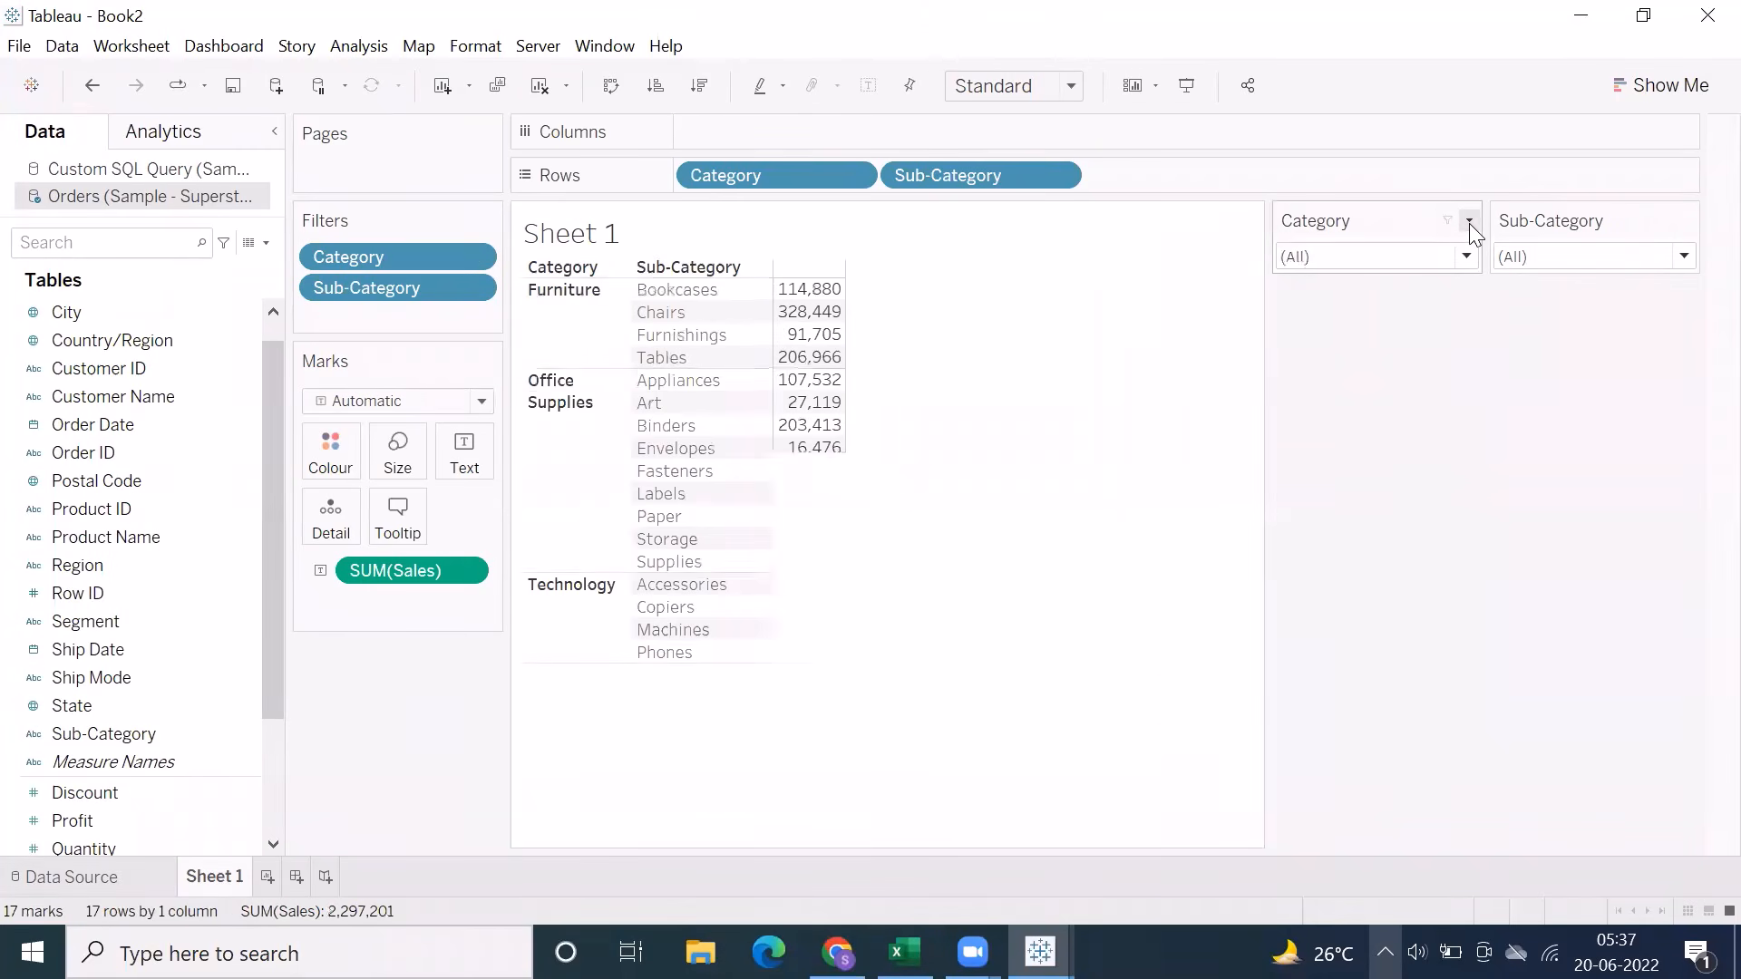
click(1468, 221)
click(1457, 573)
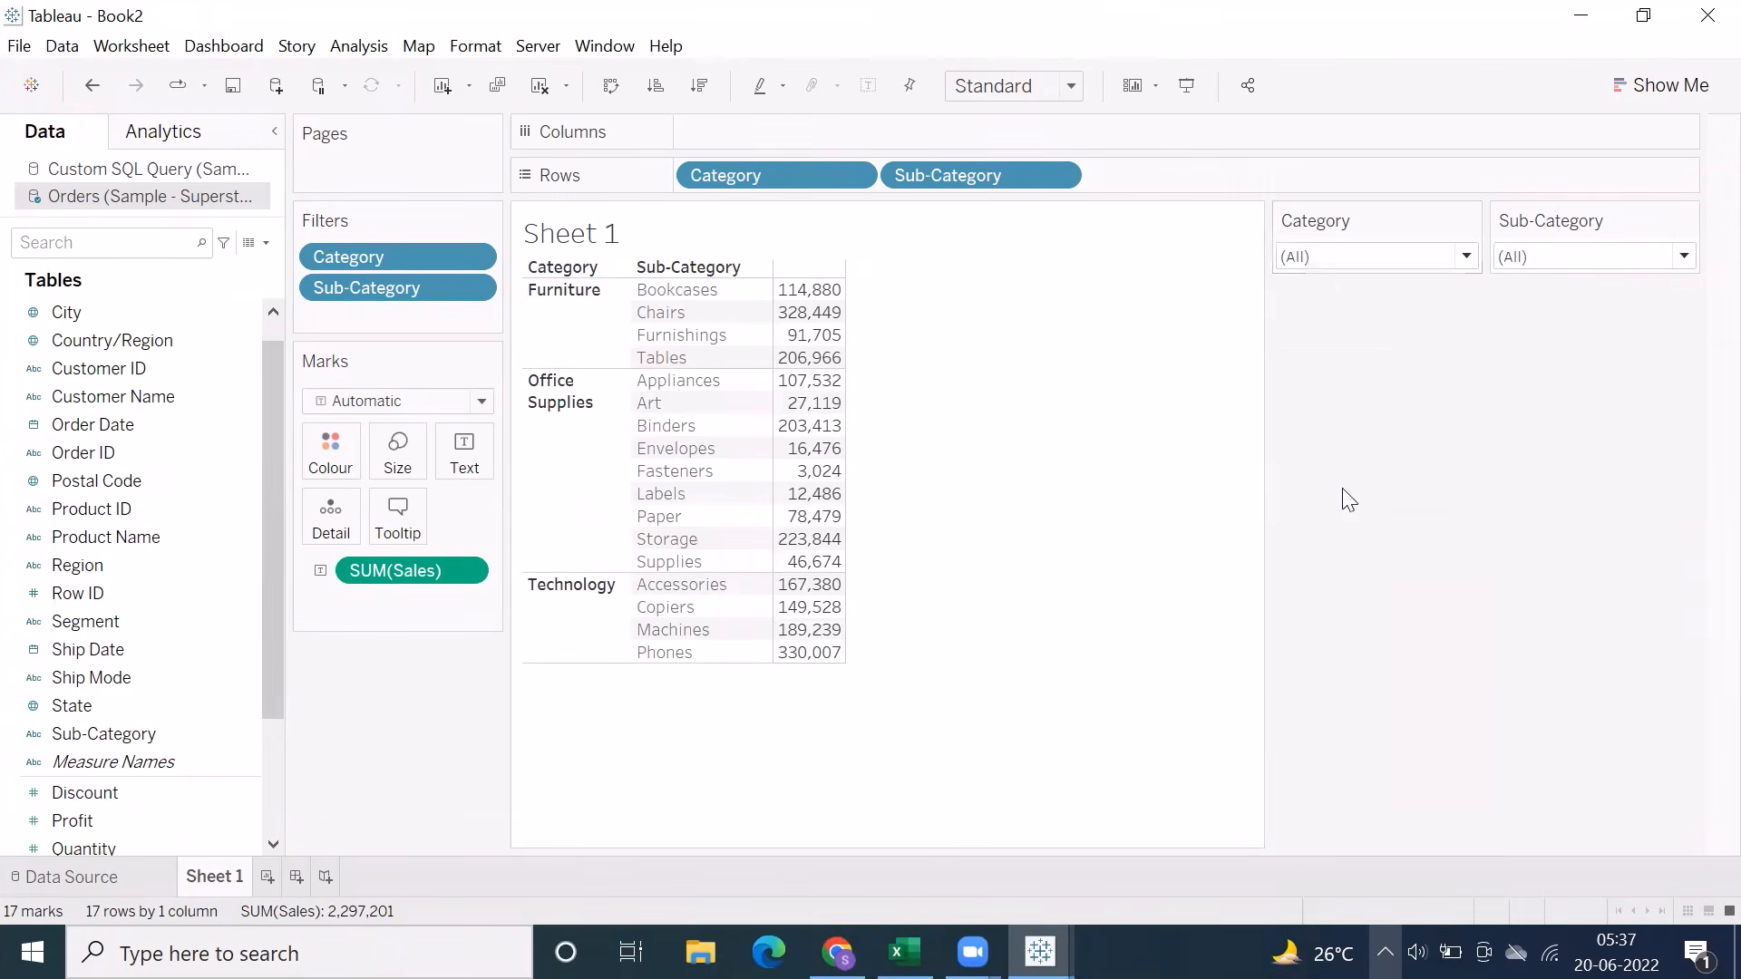
click(1365, 259)
click(1466, 258)
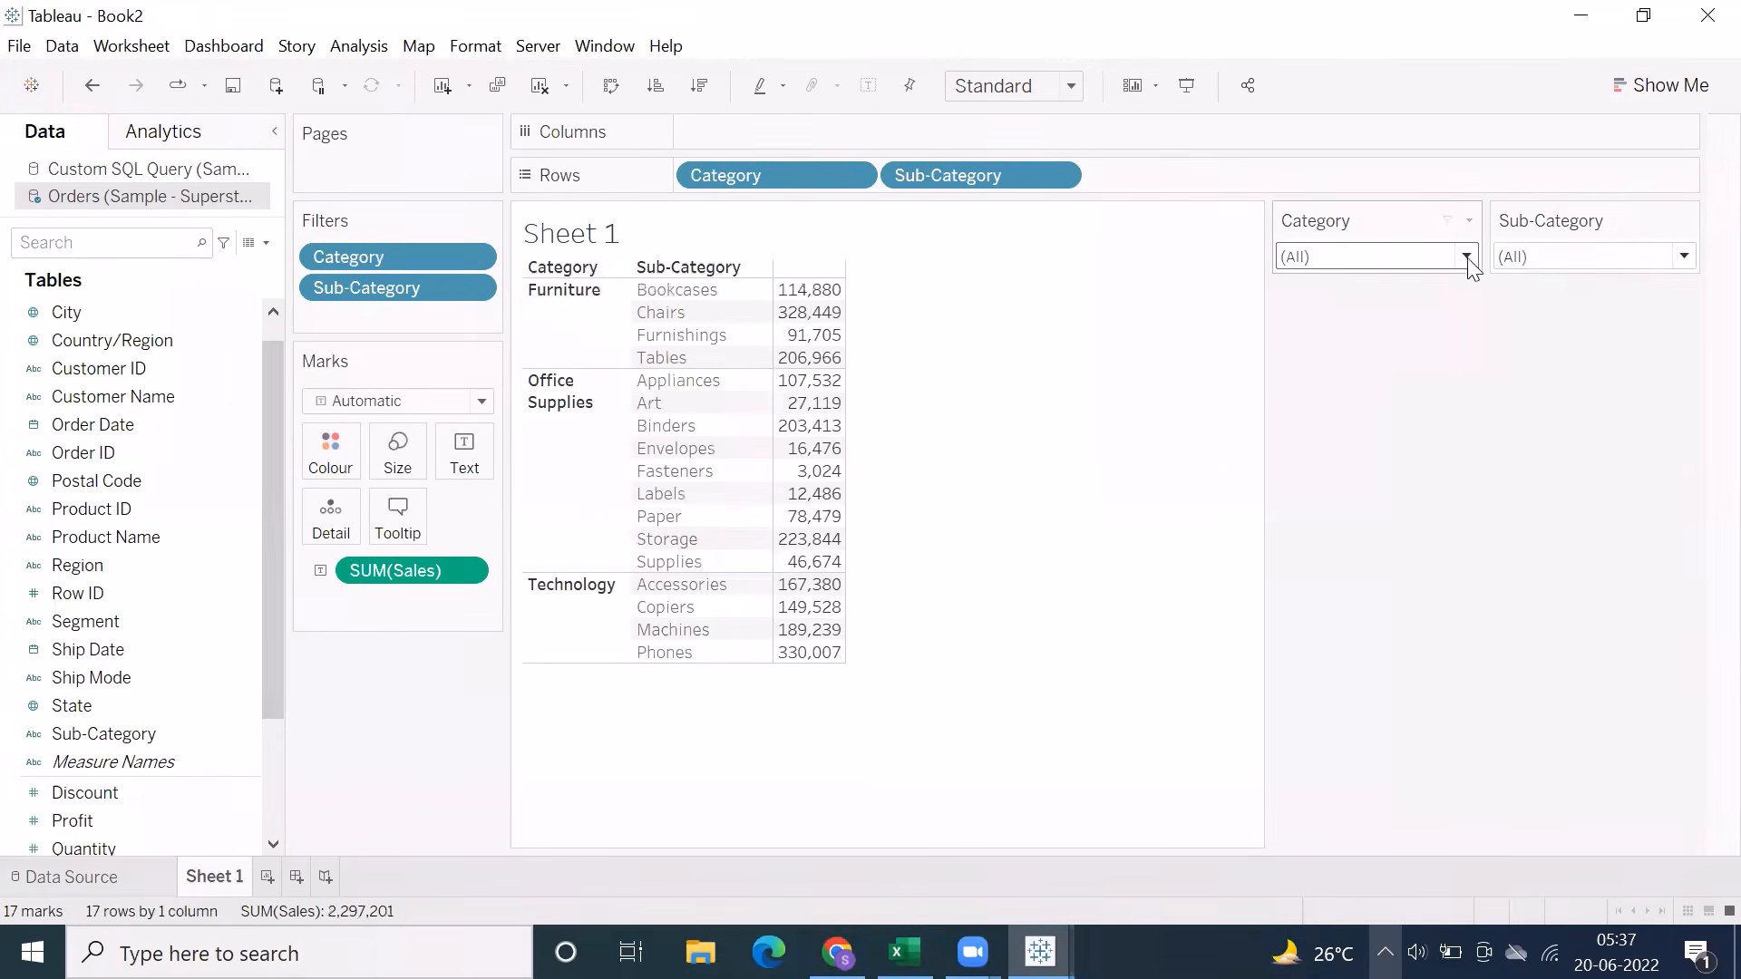
Exclude Accessories, Appliances, Art, Binders and Bookcases in the Sub-Category dropdown filter, and reselect all values
click(1590, 262)
click(1590, 262)
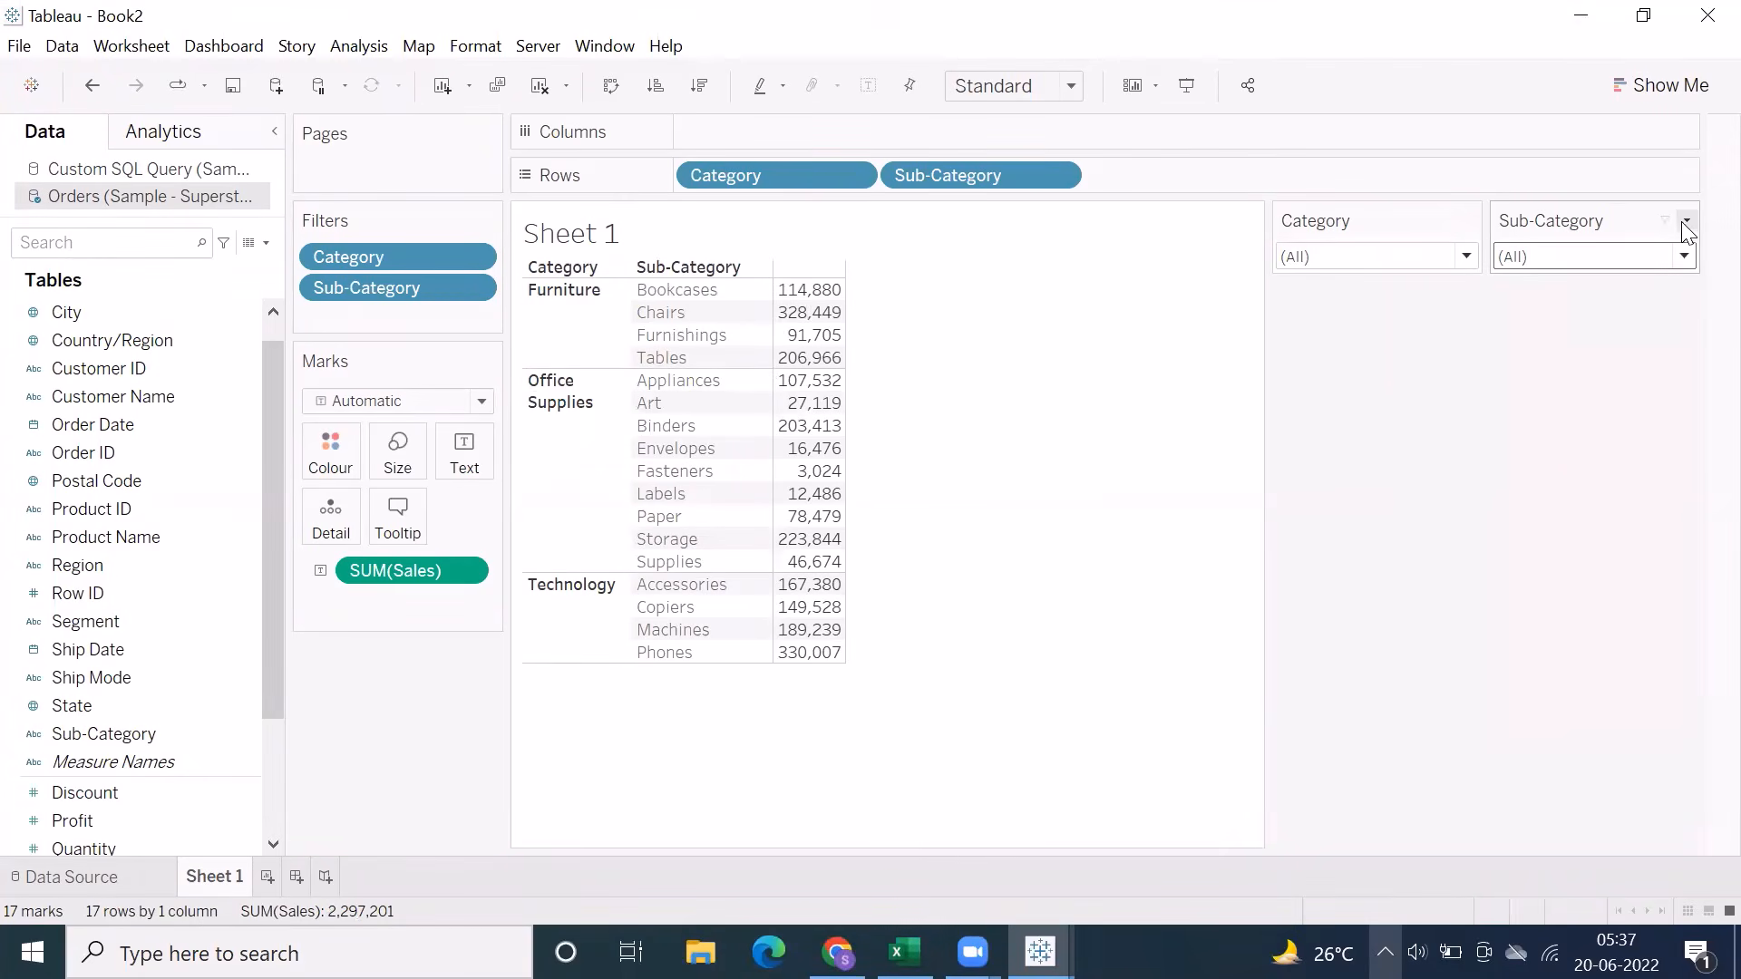
click(1557, 261)
click(1512, 336)
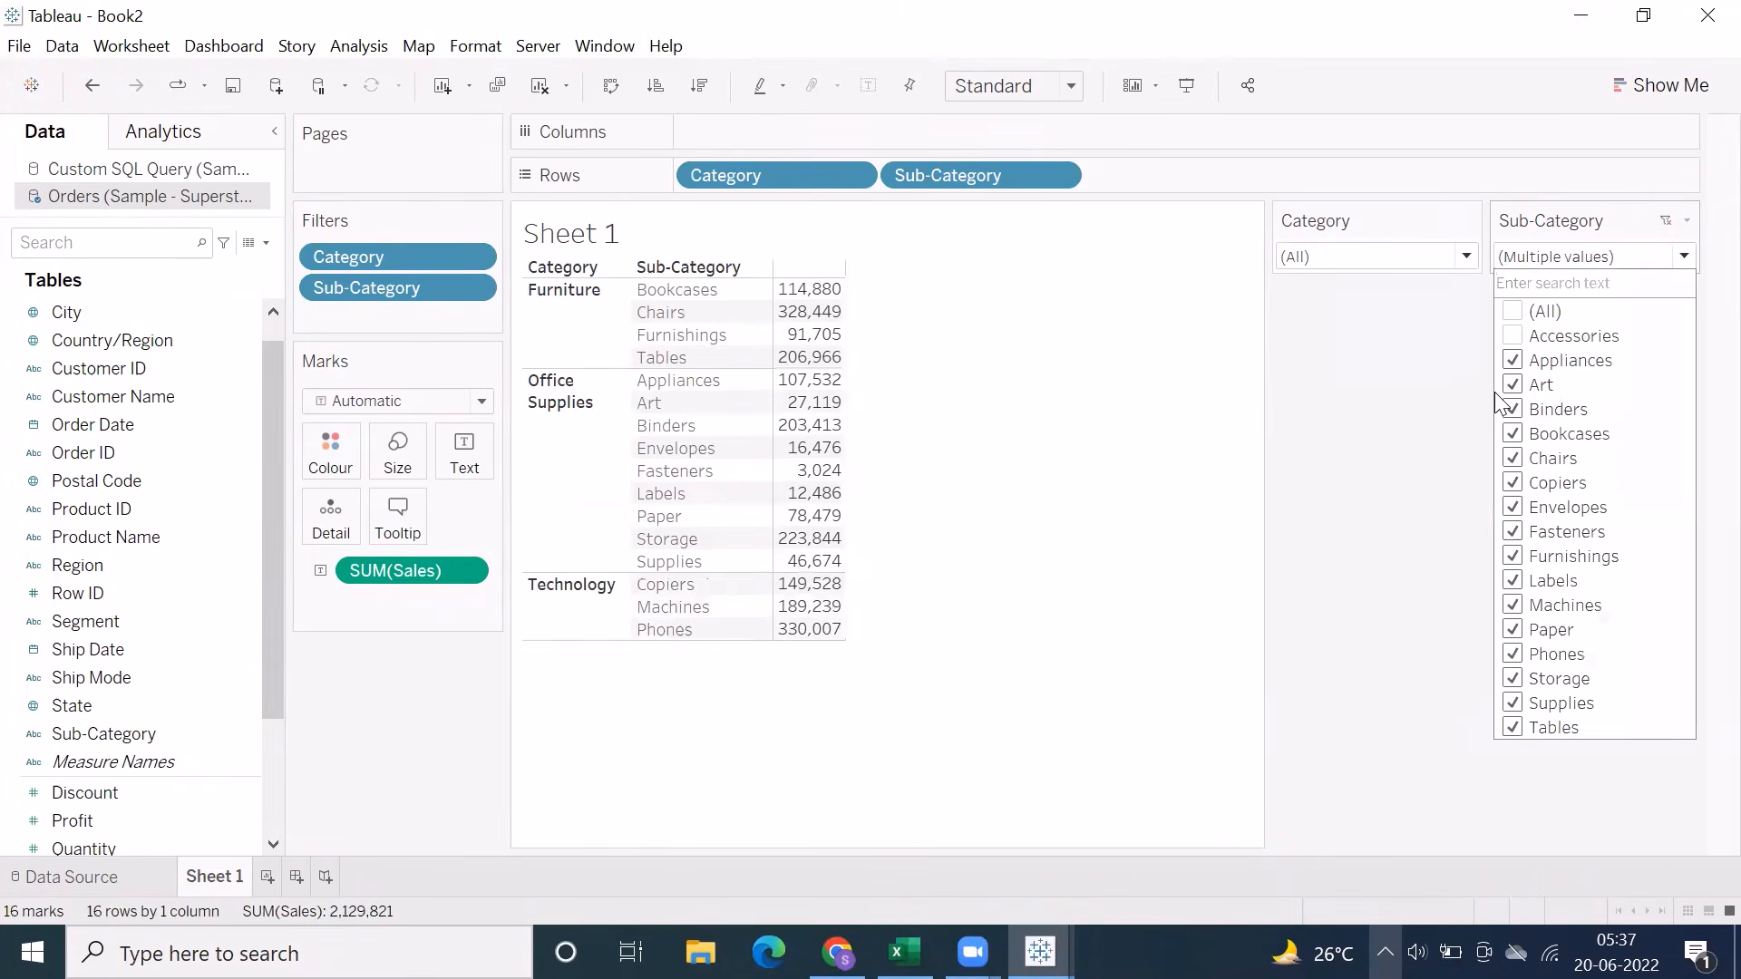
click(1512, 360)
click(1512, 384)
click(1512, 409)
click(1512, 433)
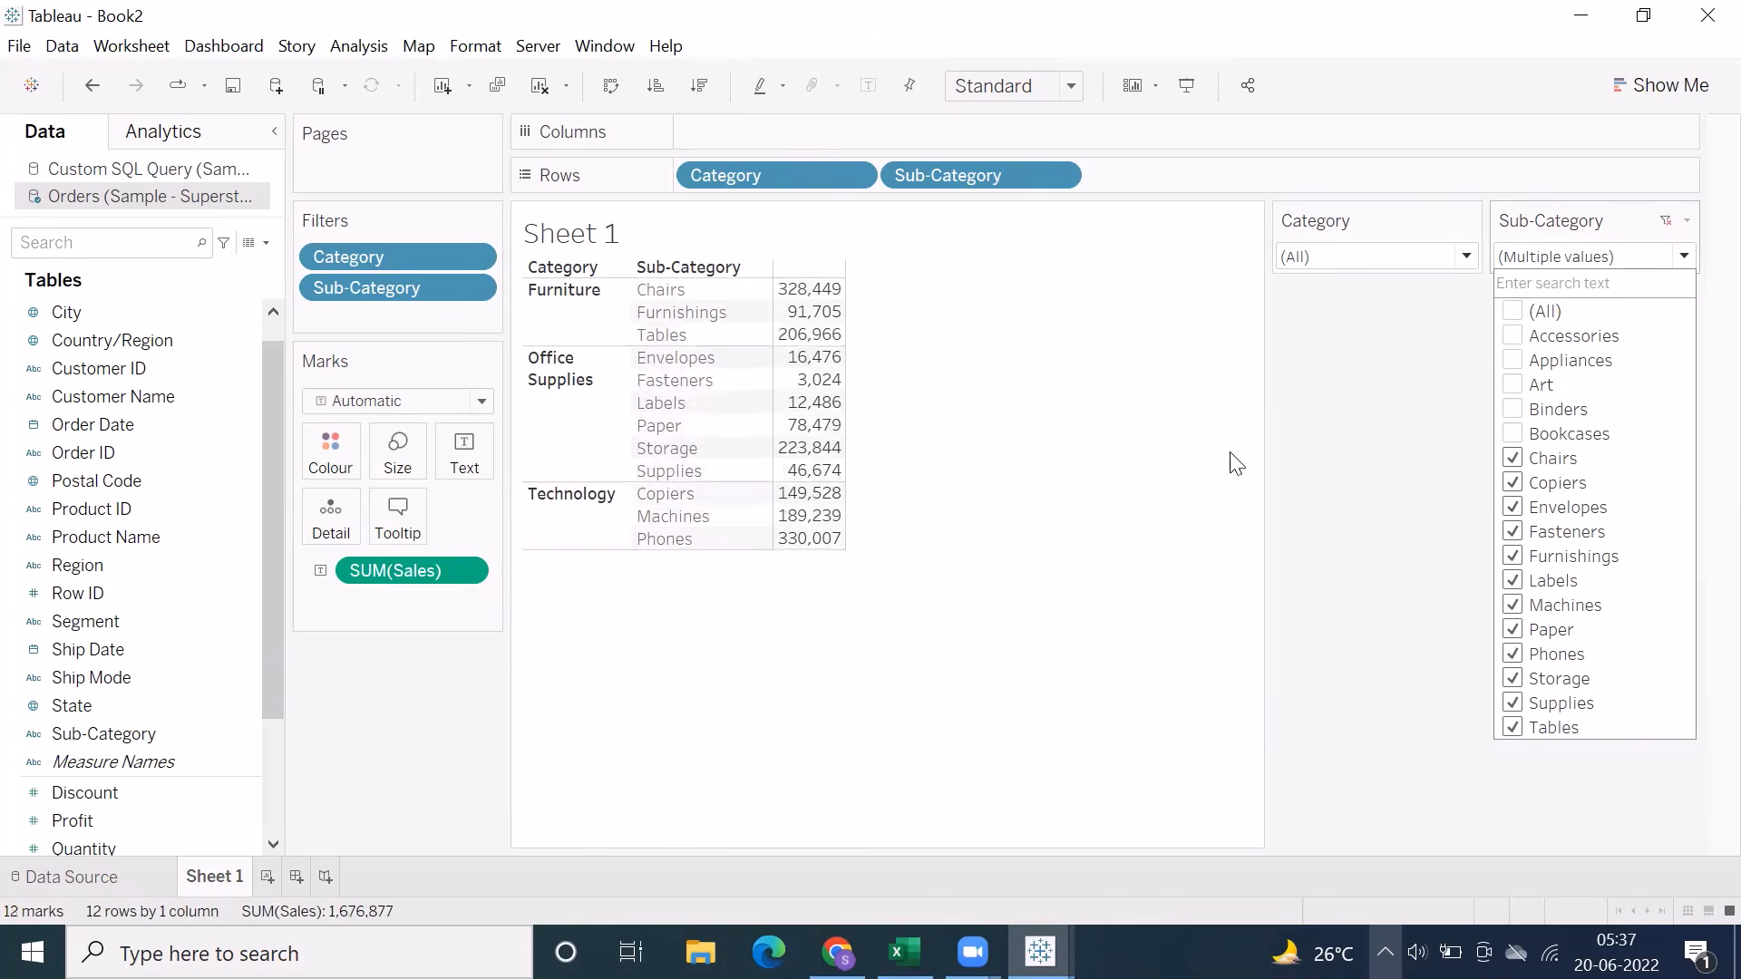
click(1512, 313)
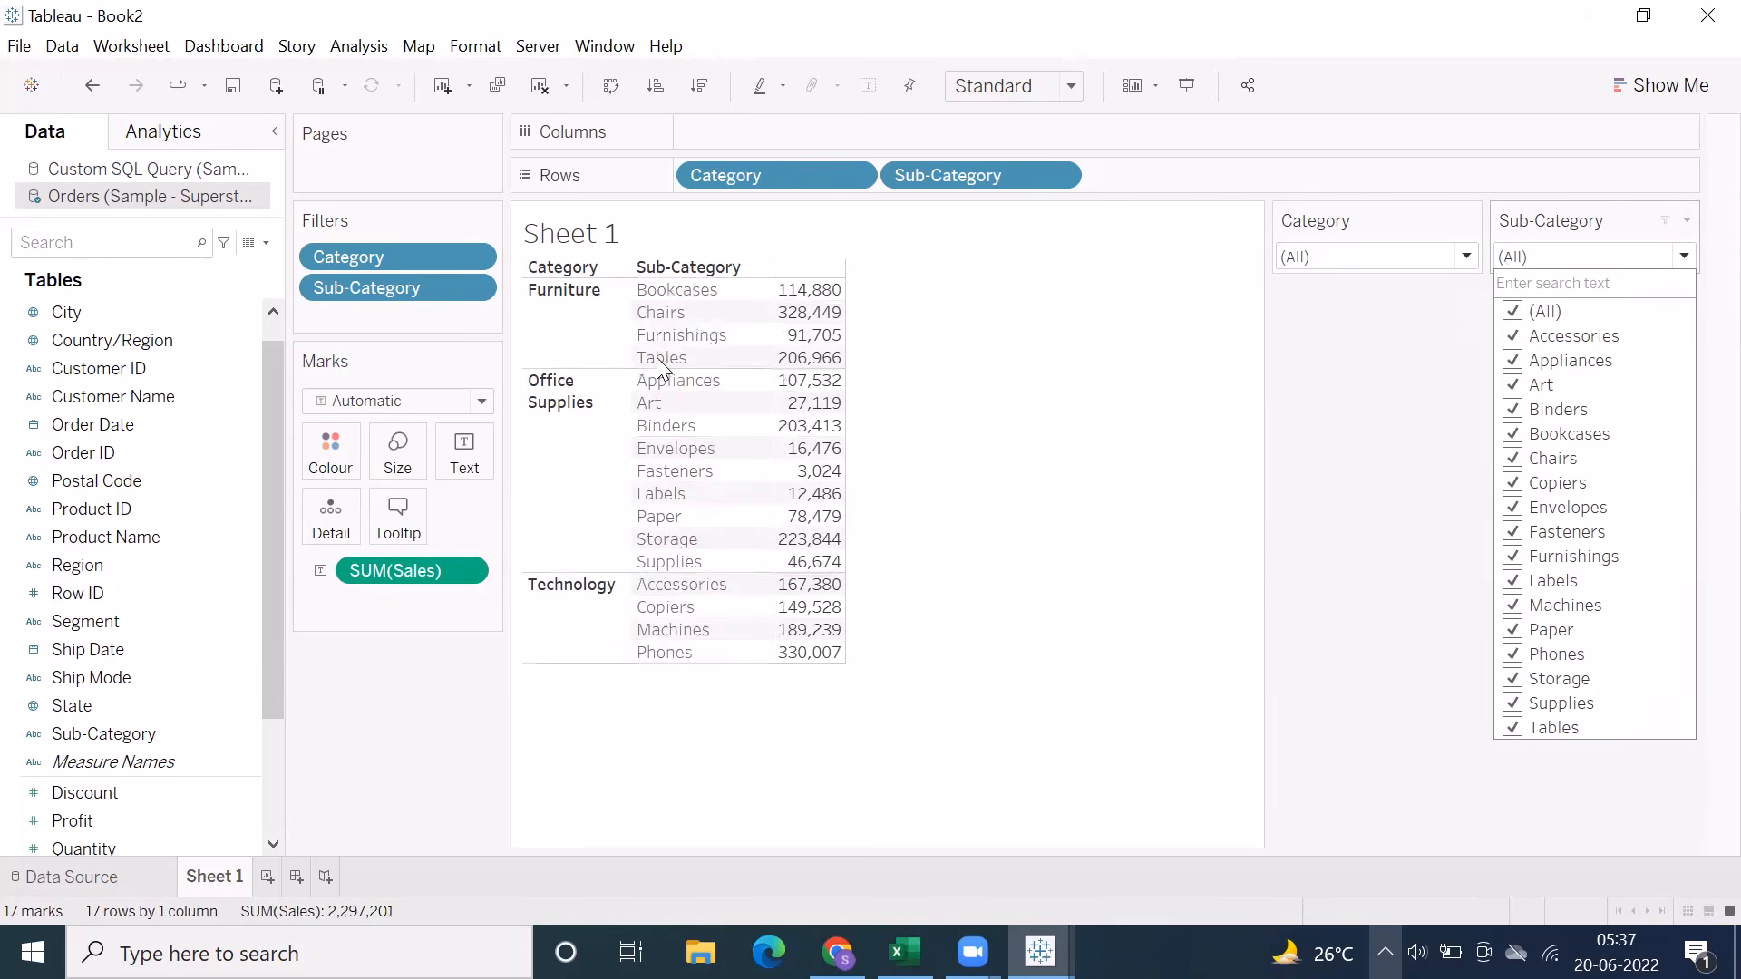
Exclude Binders, Bookcases, Copiers, Envelopes, Chairs and Fasteners in the Sub-Category filter, and restore the full selection
click(1513, 409)
click(1512, 434)
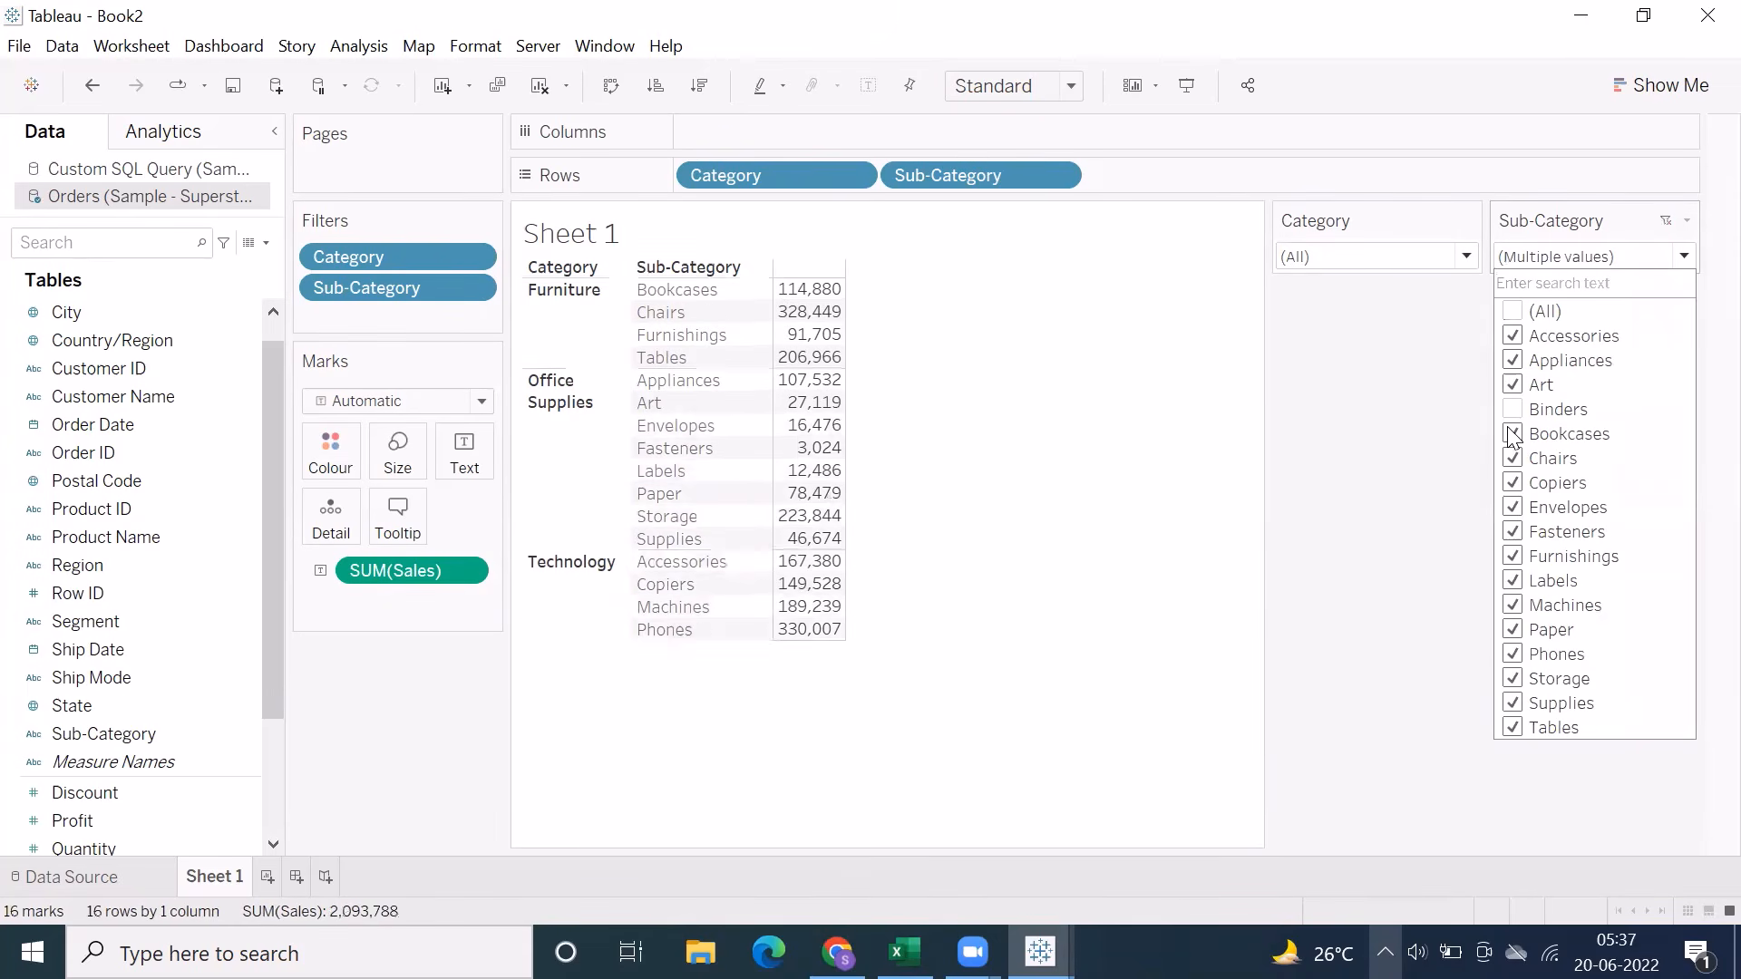
click(1513, 485)
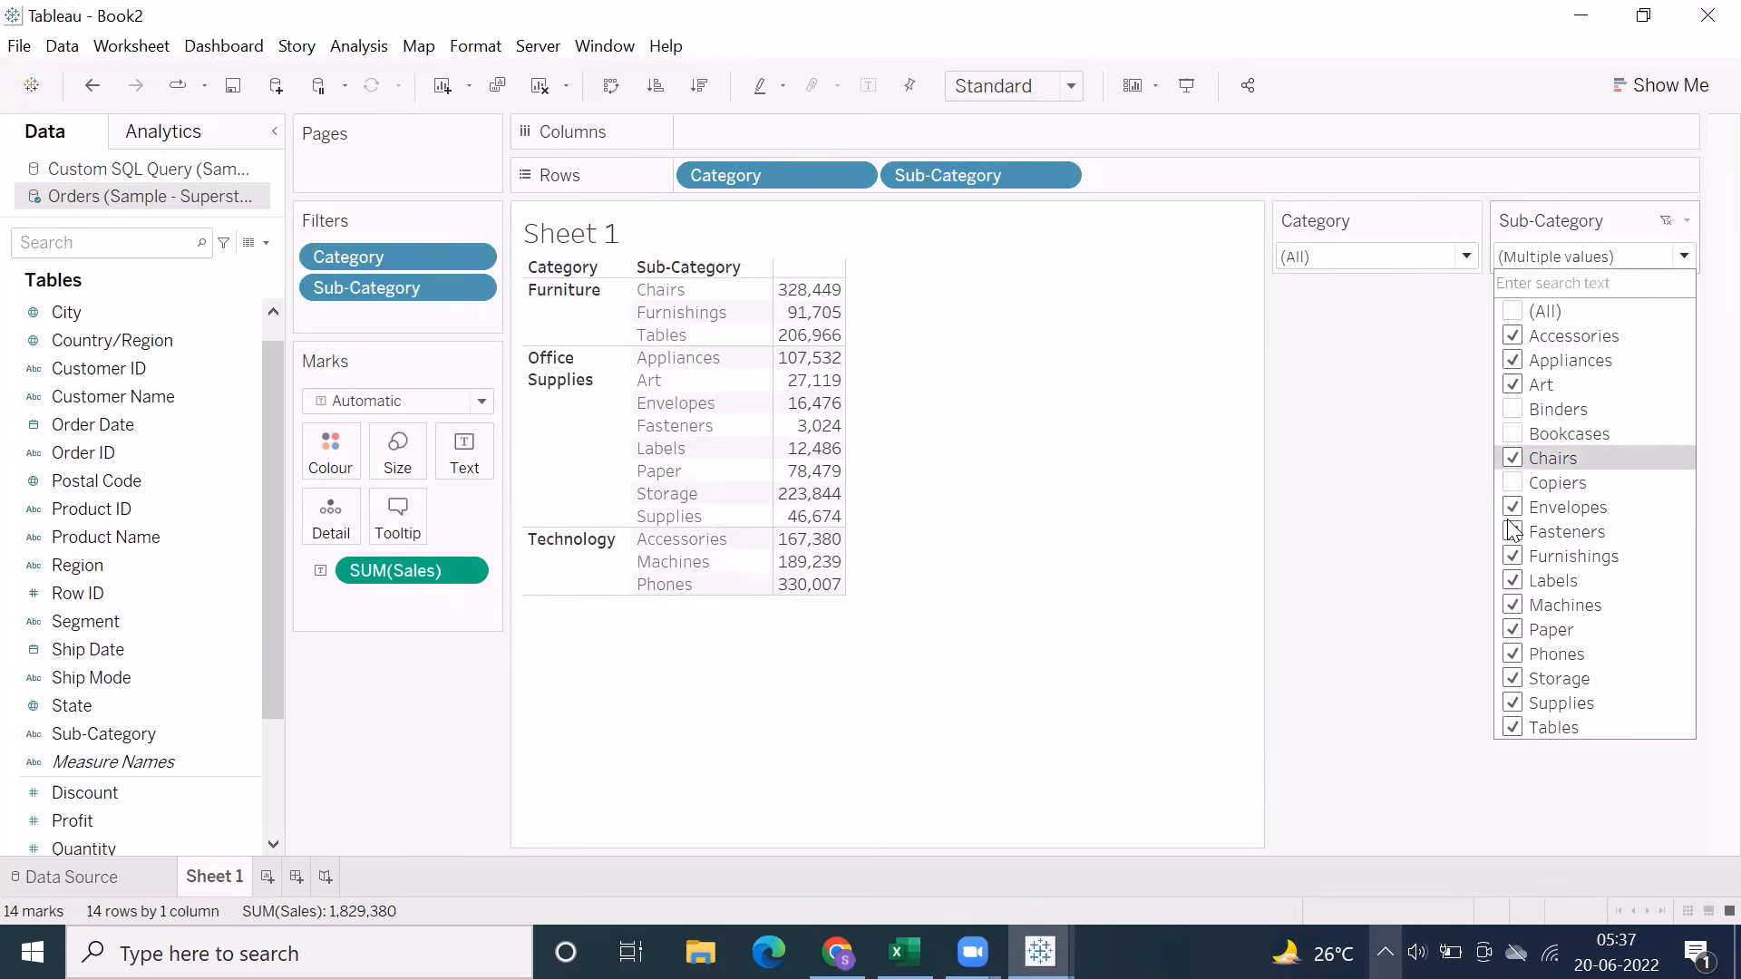
click(1513, 508)
click(1513, 459)
click(1511, 533)
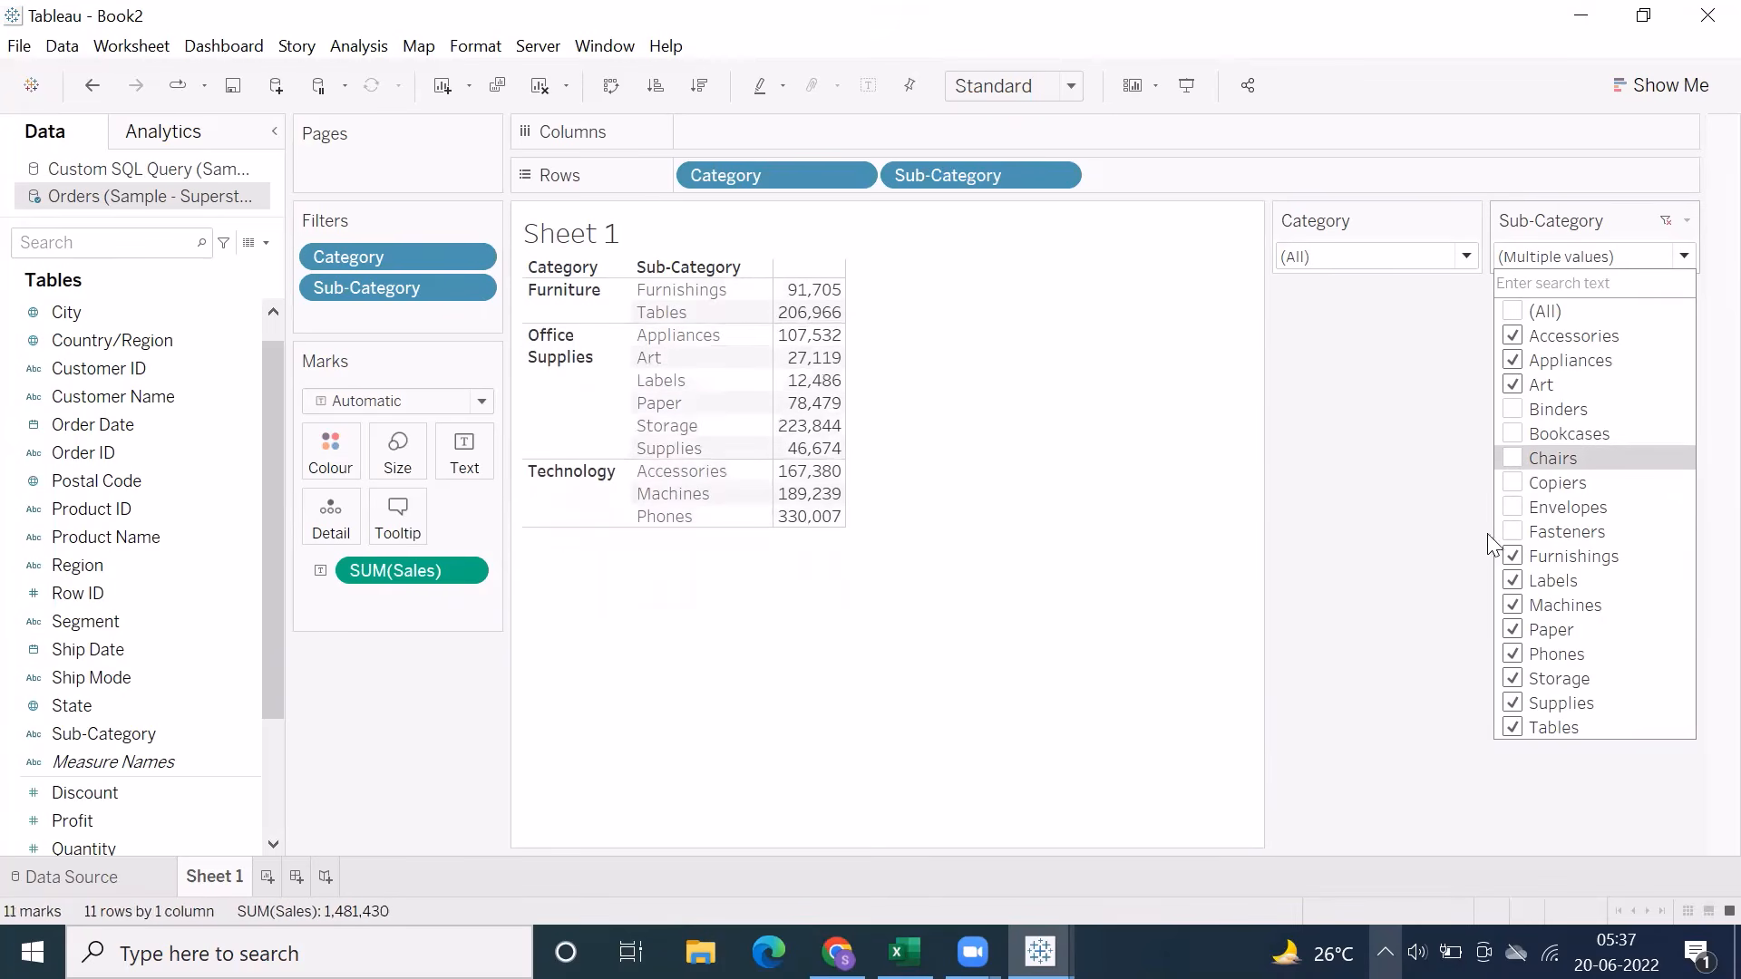
click(1515, 312)
Customise the Sub-Category filter to show the Apply button and open its value list to check it
click(1686, 223)
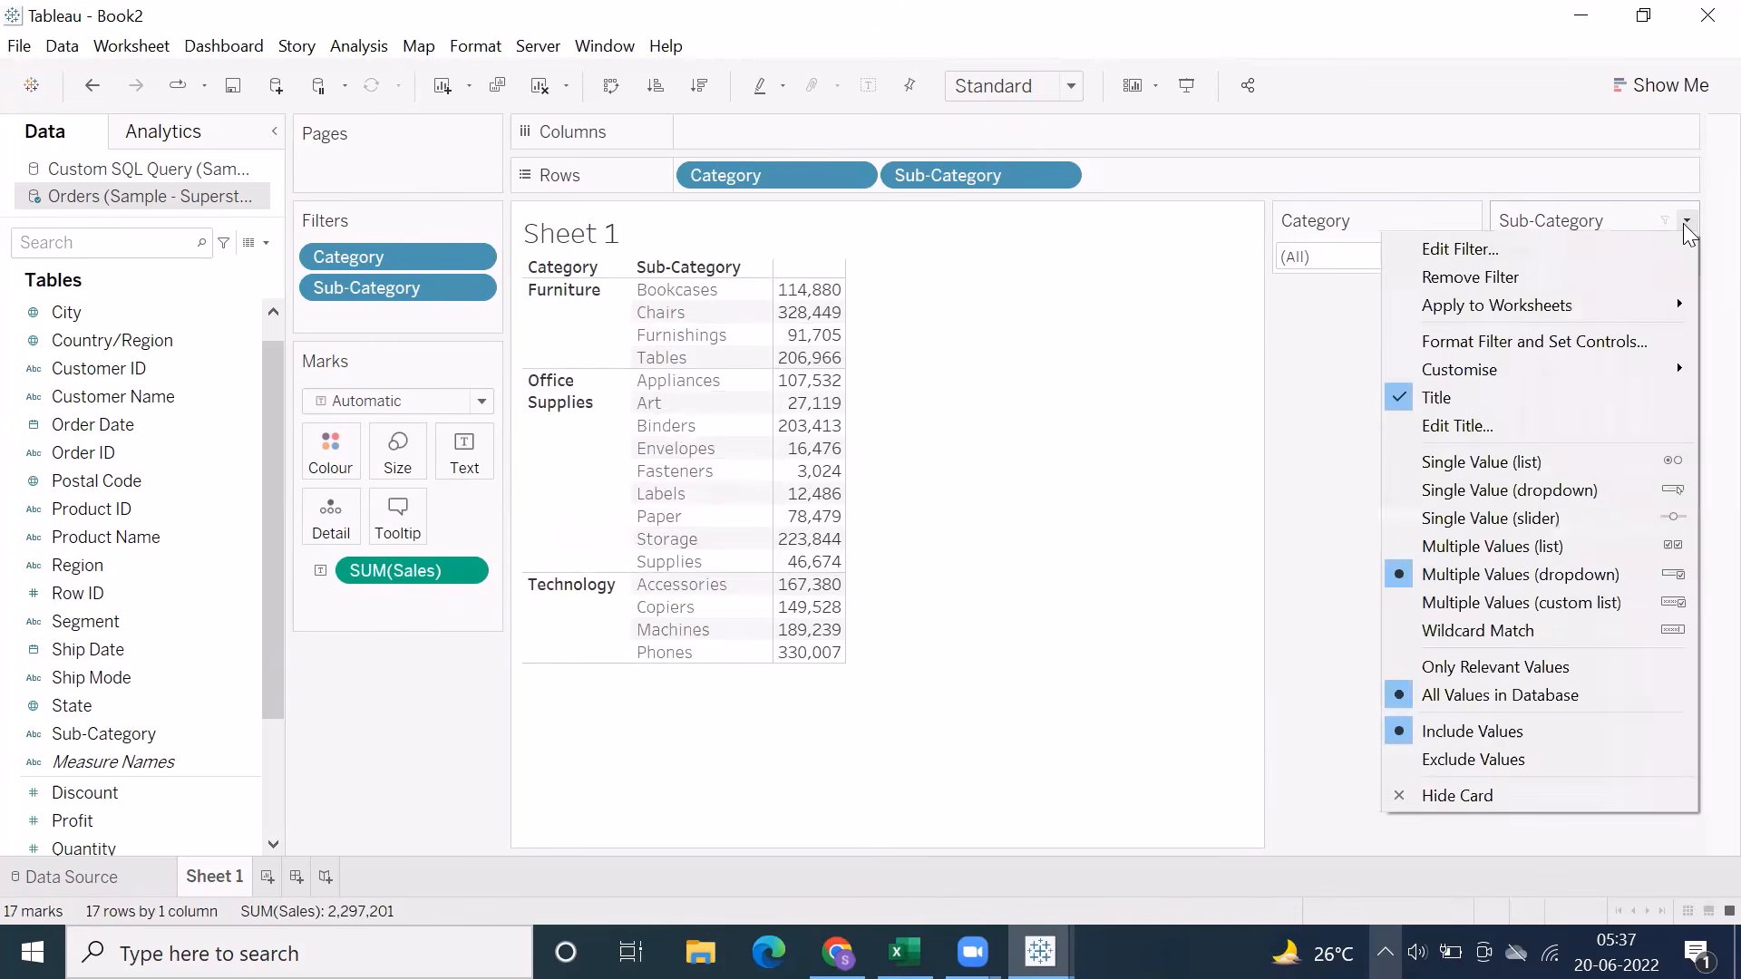
mouse_move(1478, 371)
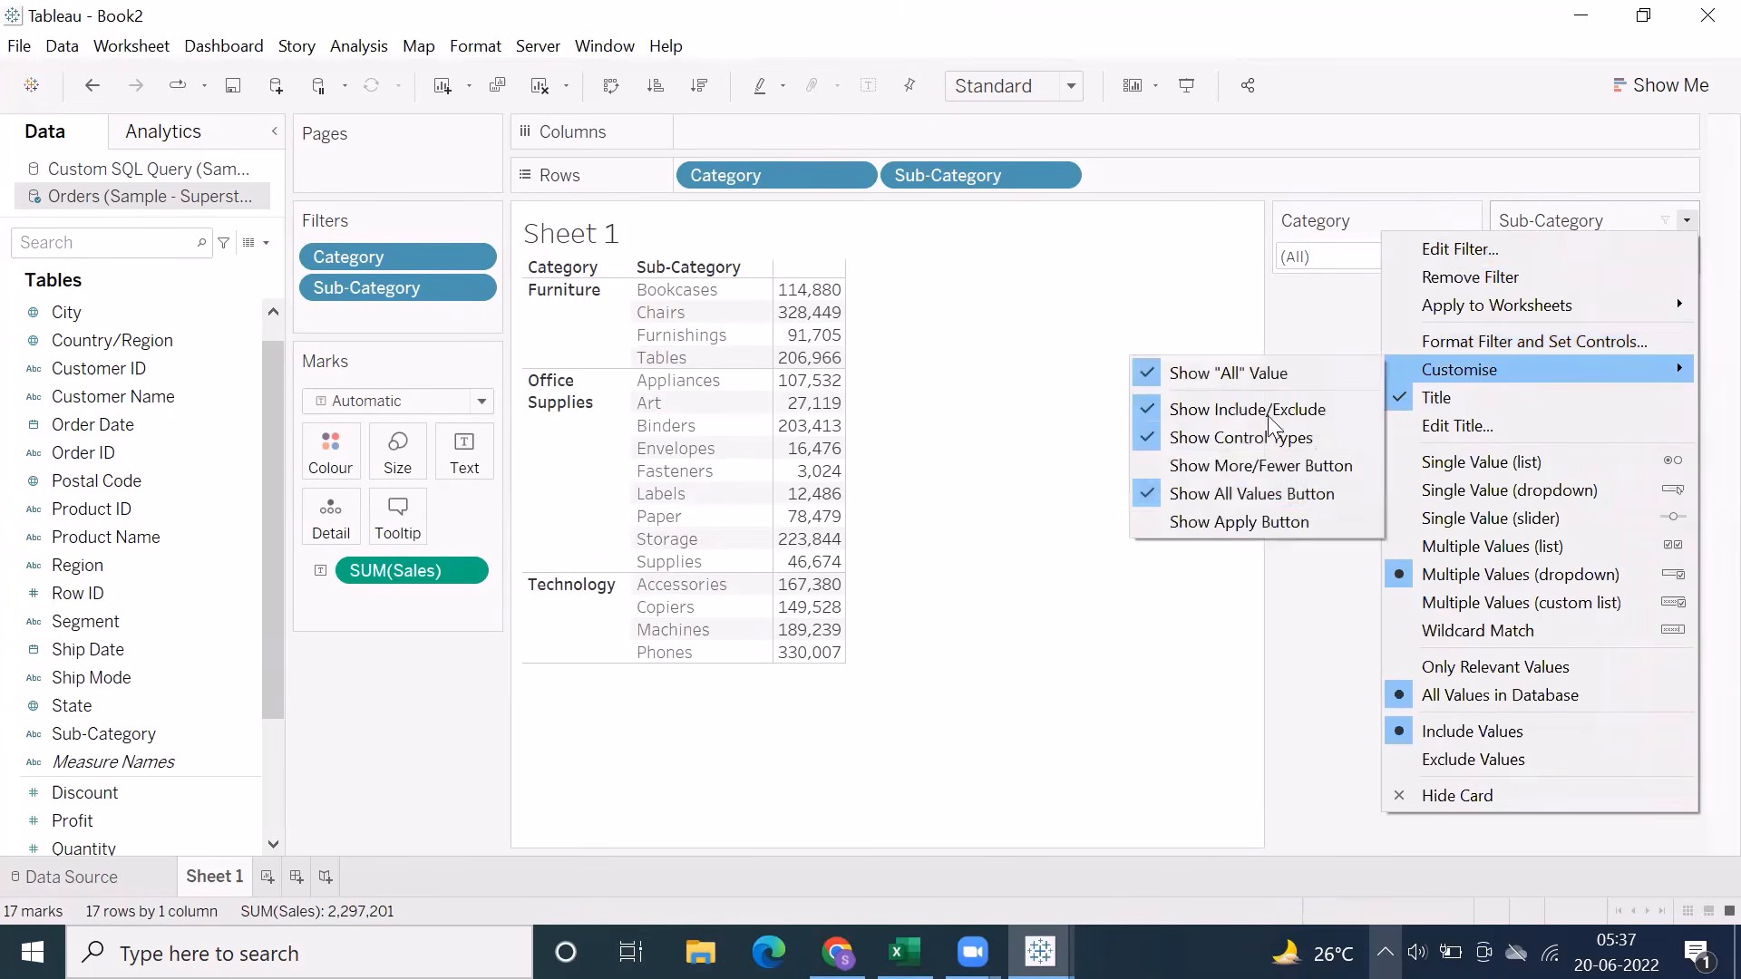
click(1197, 531)
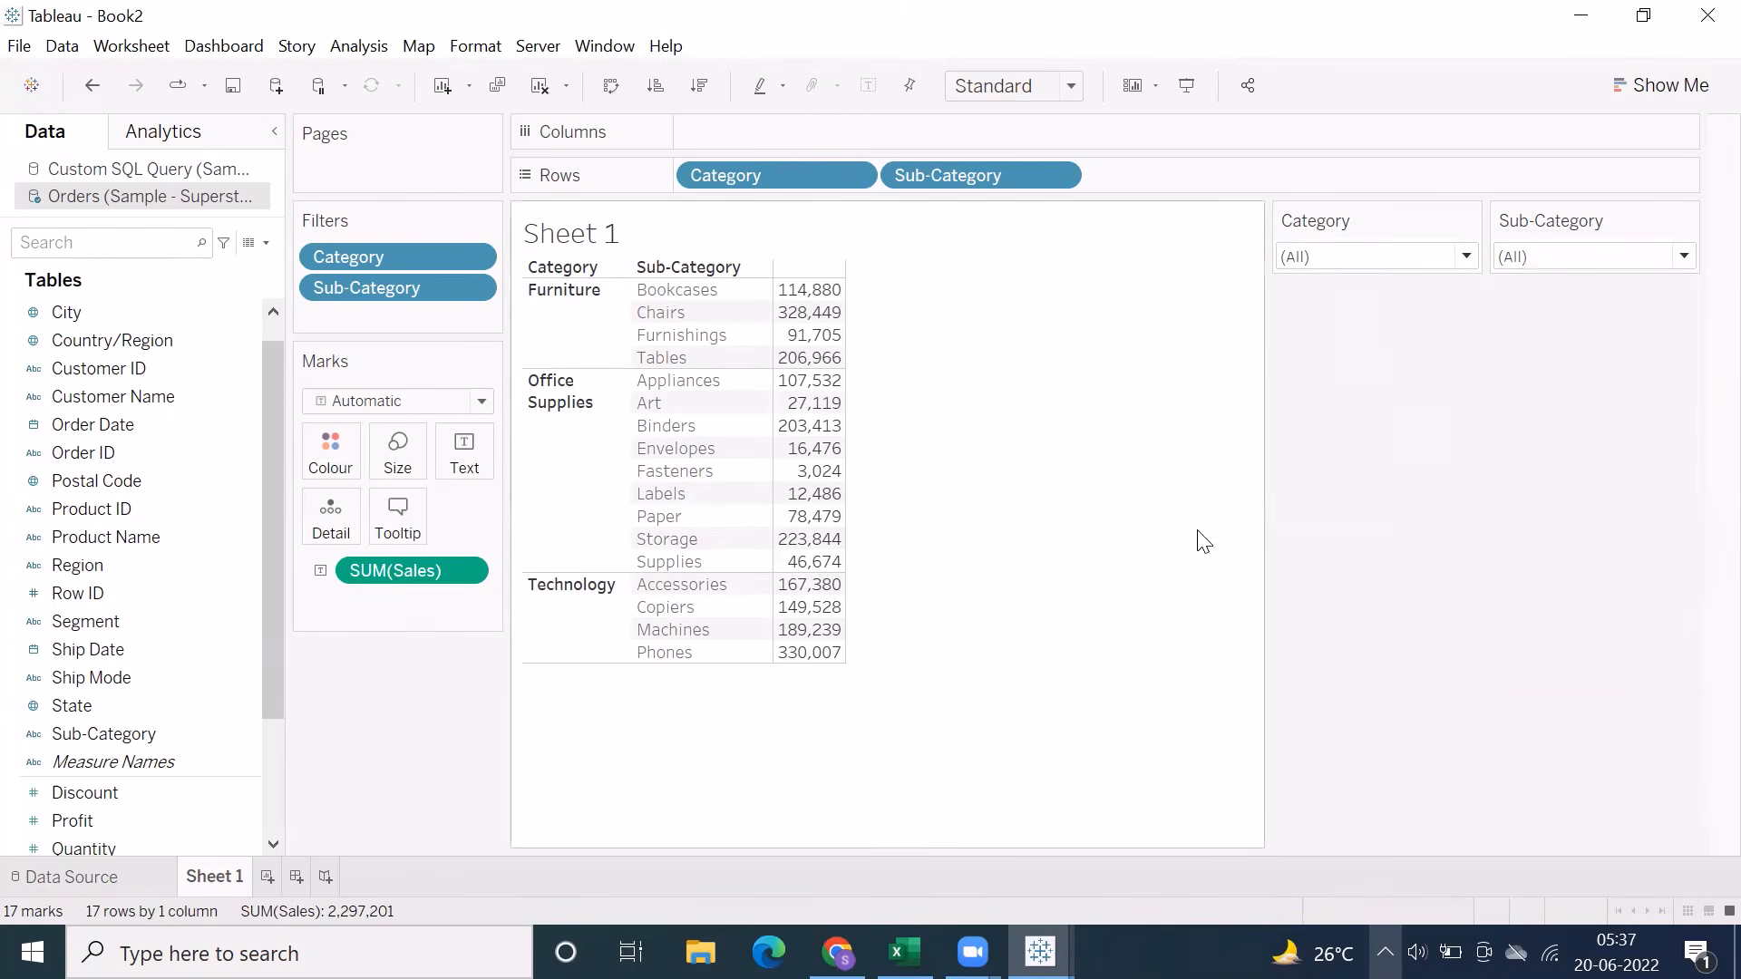
click(1562, 256)
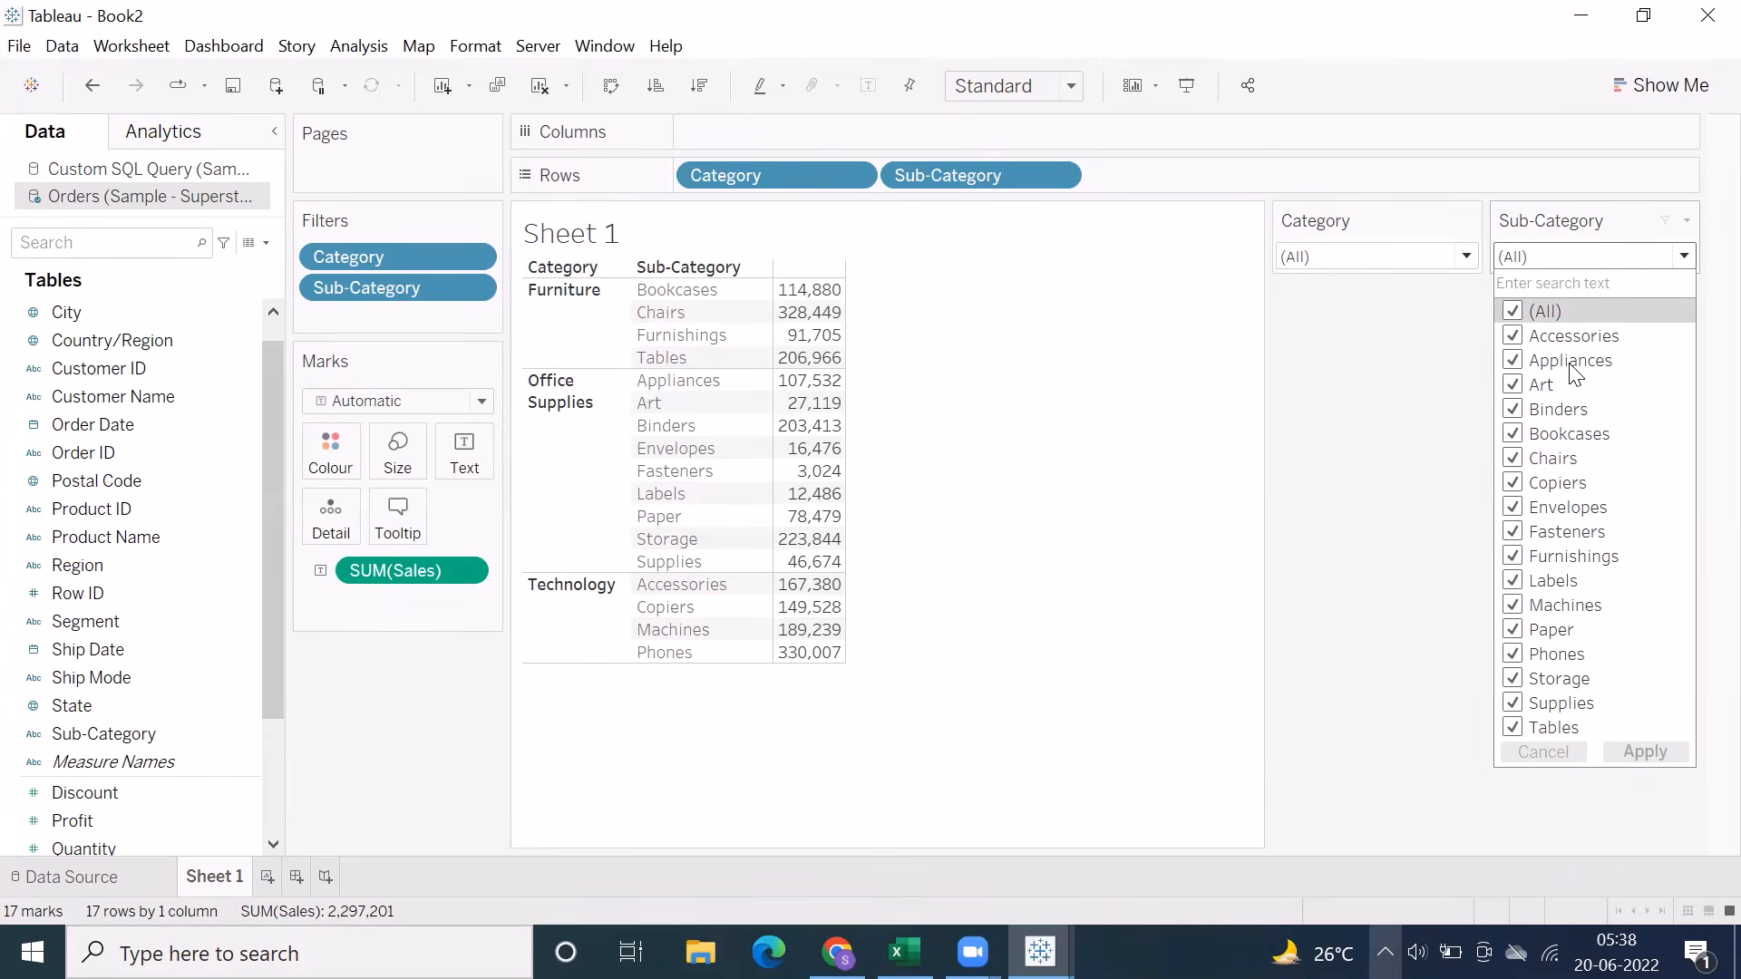
In presentation mode, exclude Accessories, Appliances, Art, Binders, Bookcases, Chairs, Copiers and Envelopes in the Sub-Category filter and apply the selection
click(1186, 85)
click(1187, 87)
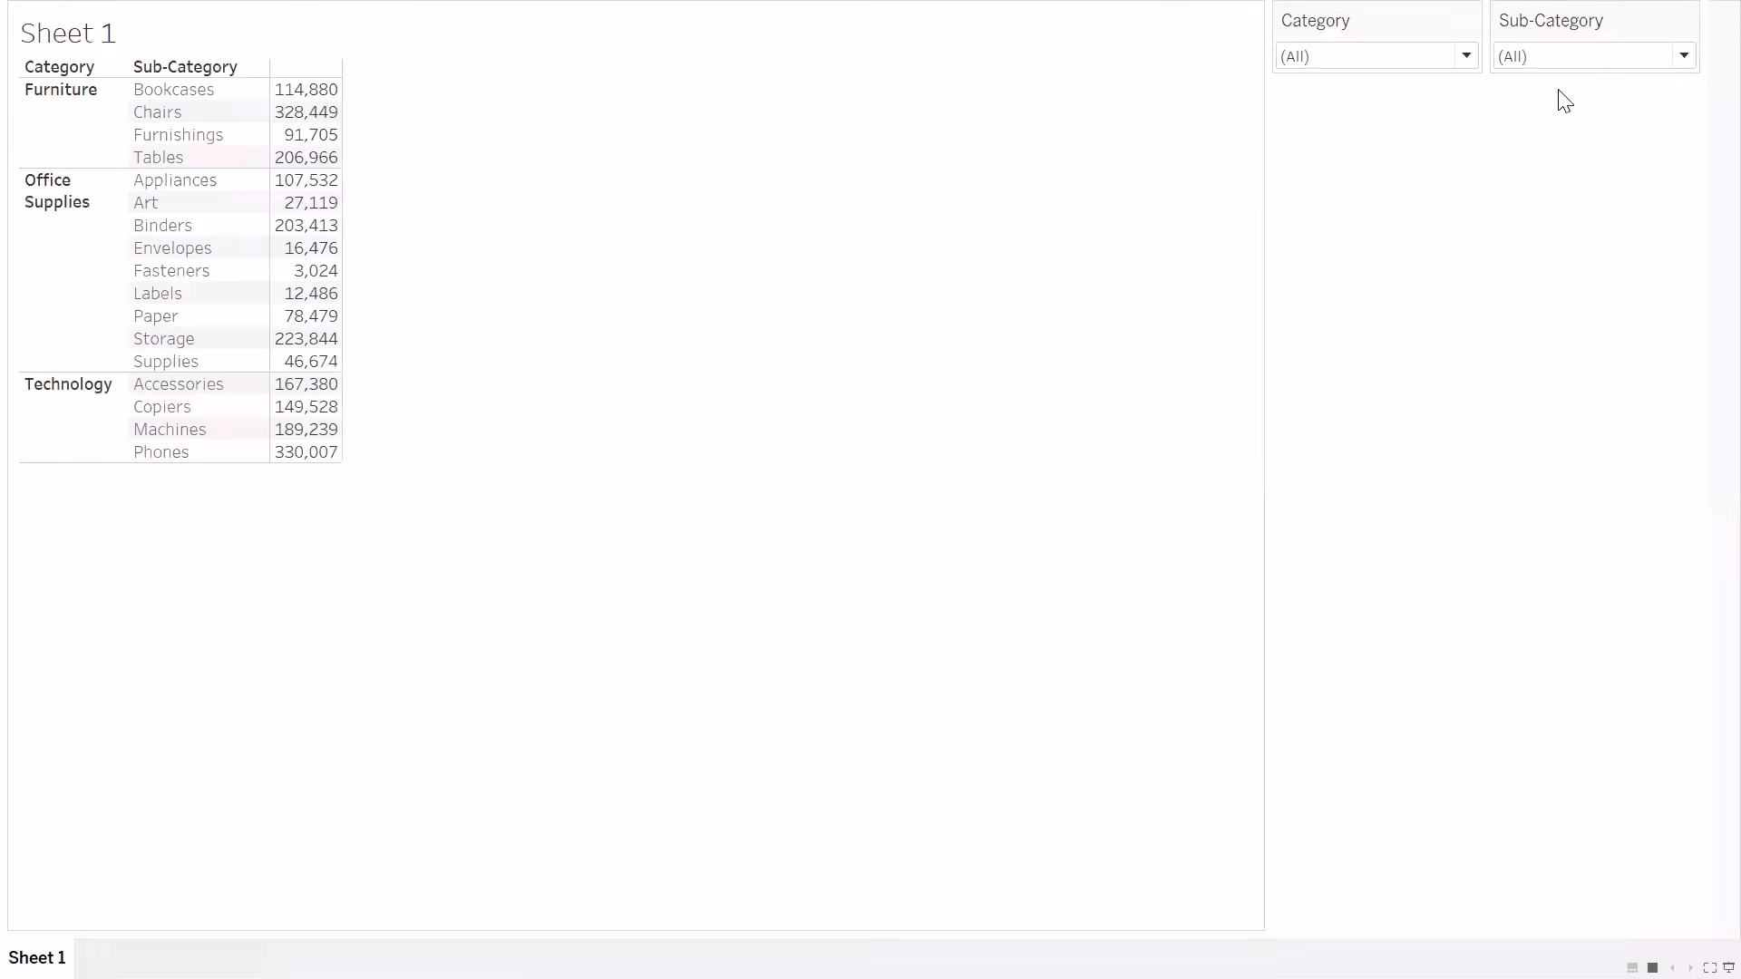
click(1569, 56)
click(1513, 136)
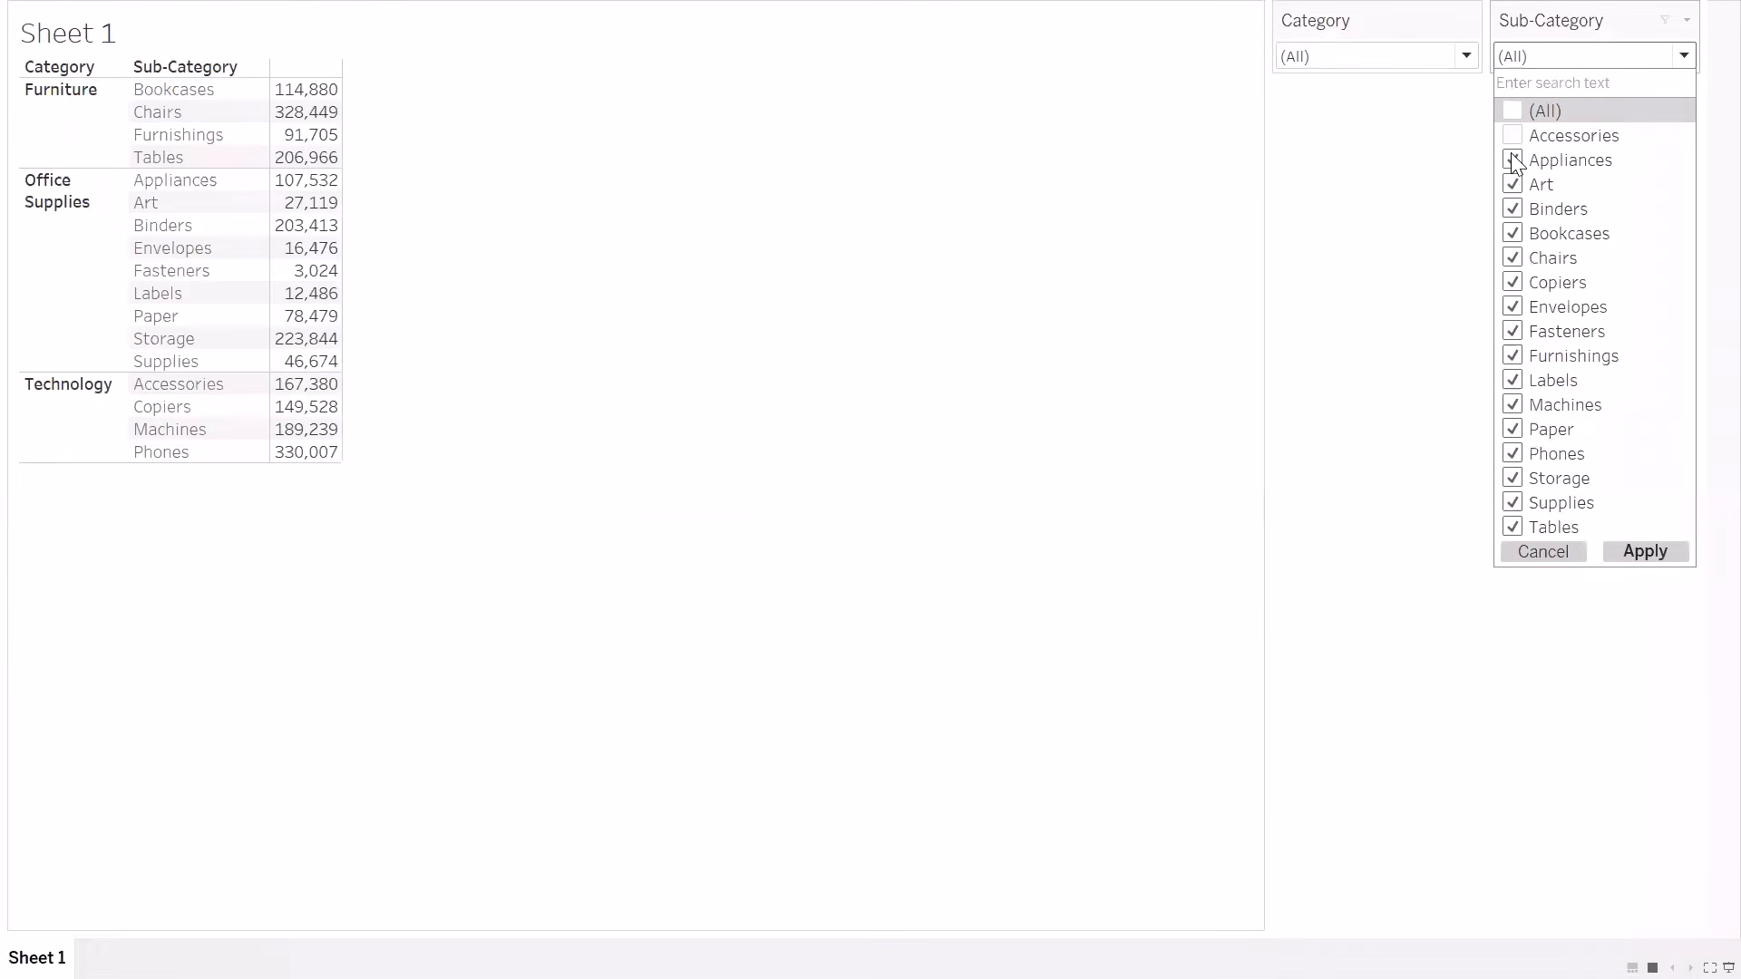
click(1512, 160)
click(1512, 210)
click(1512, 234)
click(1512, 258)
click(1512, 283)
click(1643, 551)
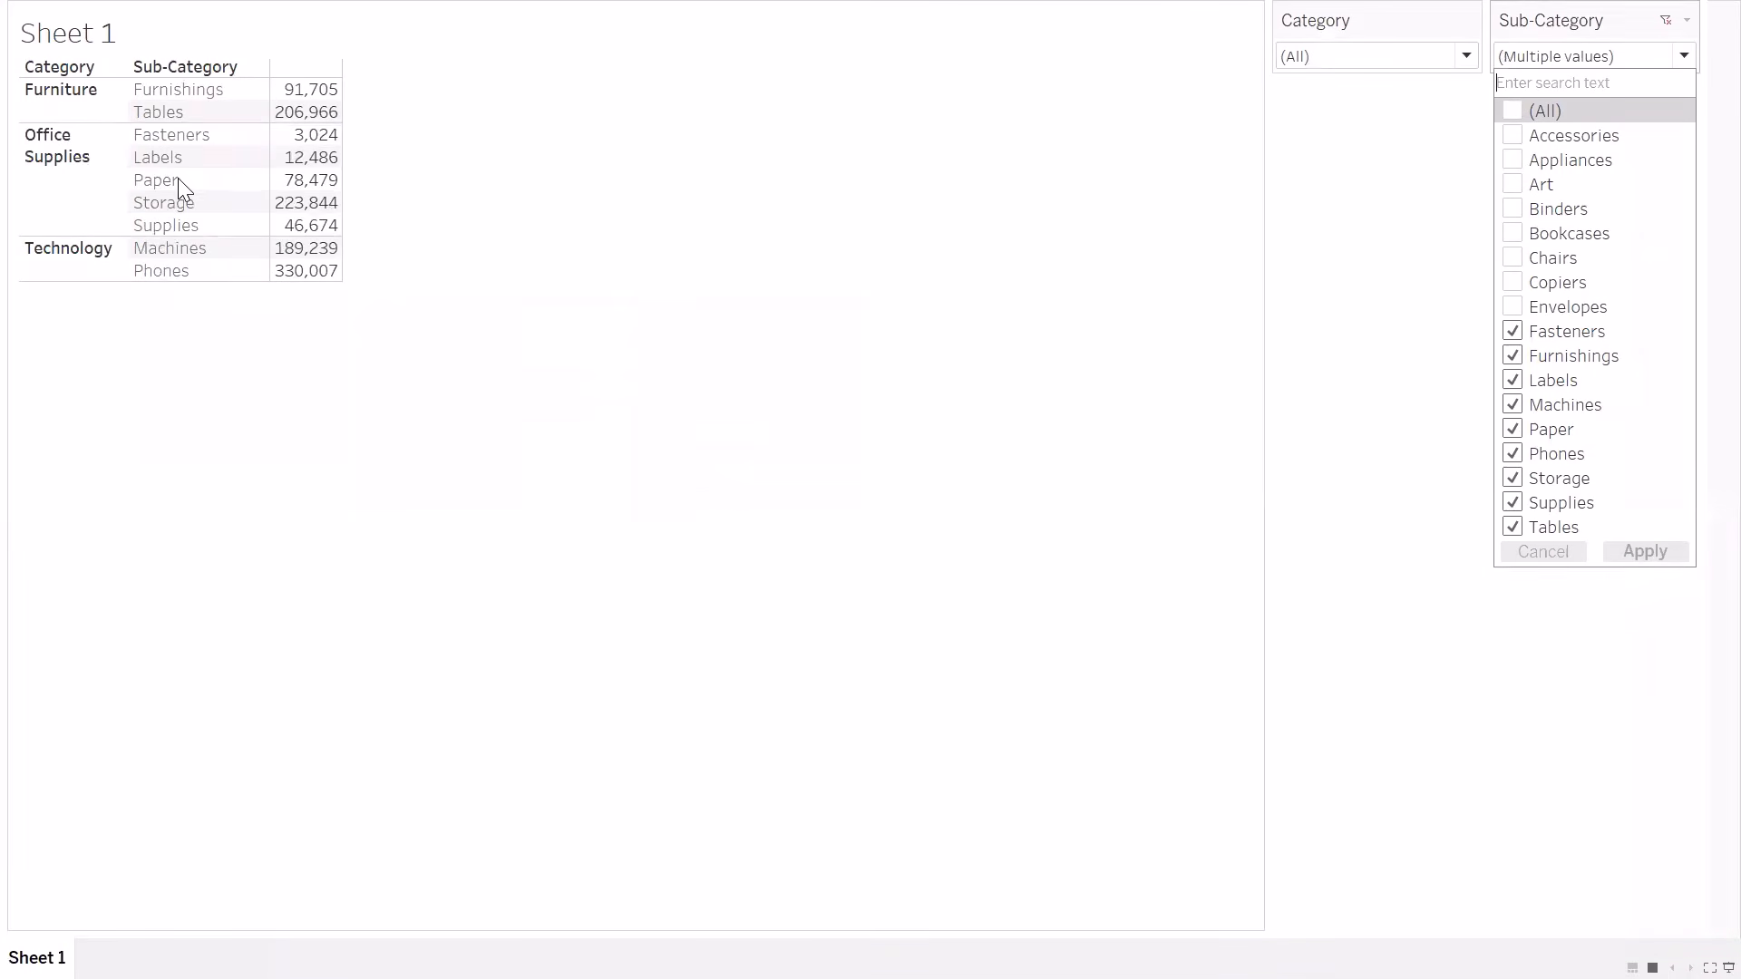
Reselect all Sub-Category values and apply the selection, and review the filter's customisation options, including the Apply button setting
click(1513, 111)
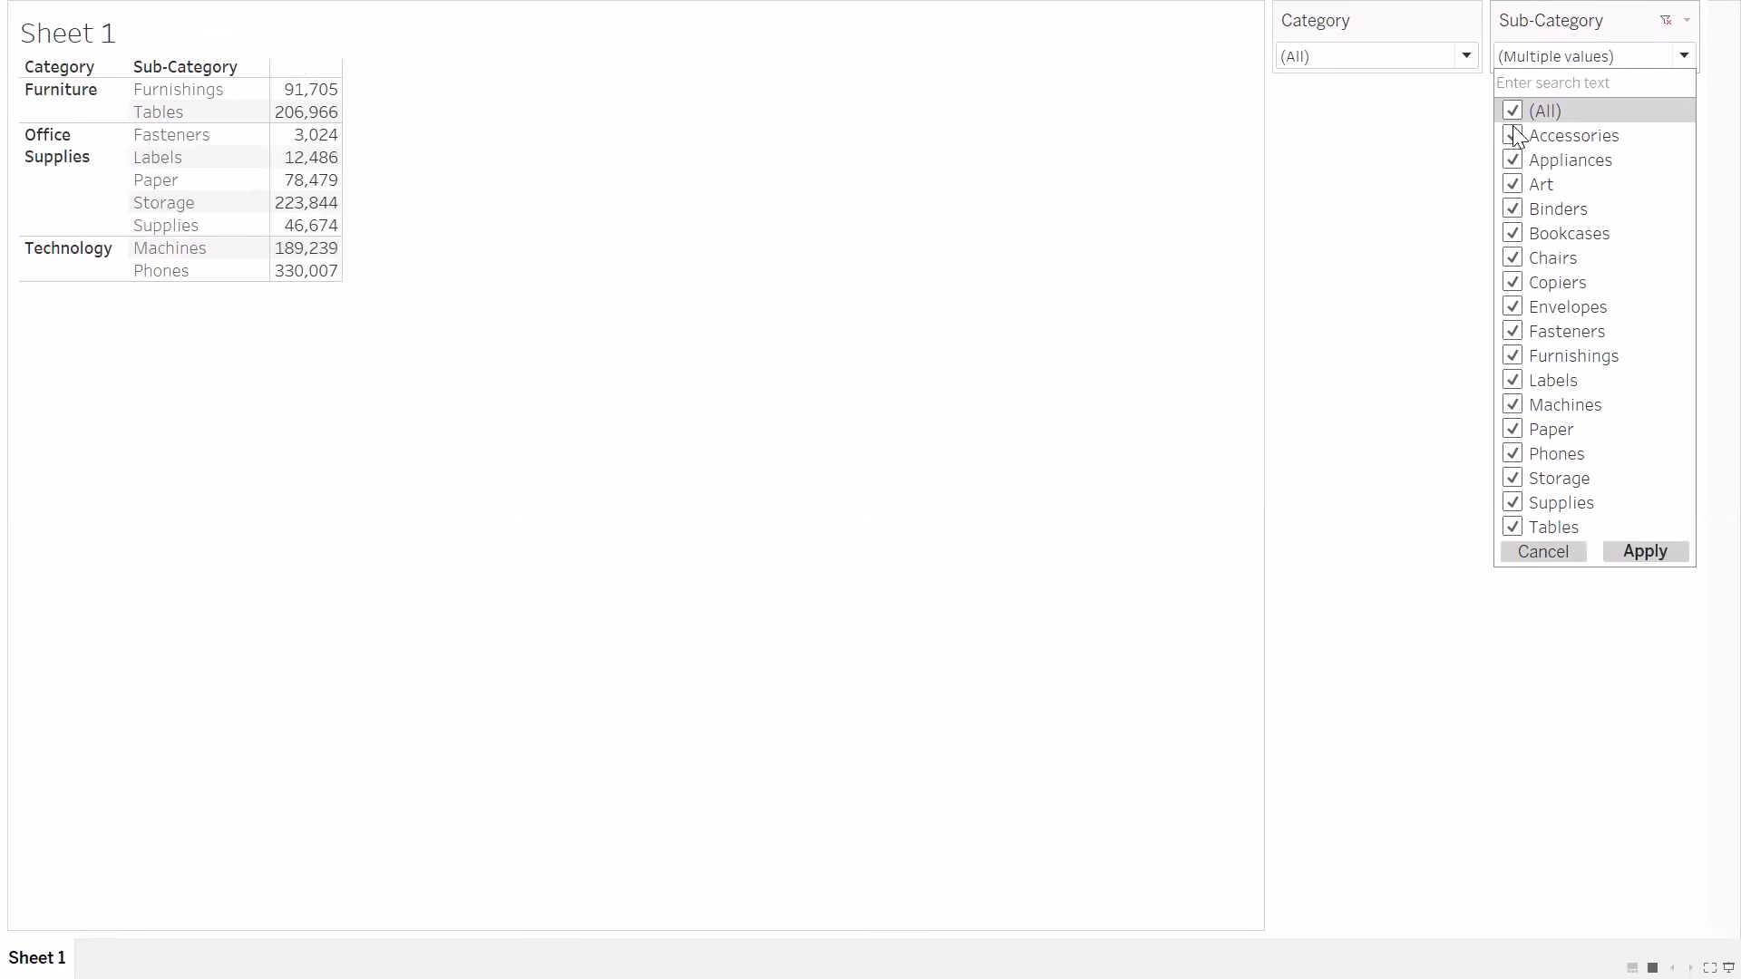
click(1646, 548)
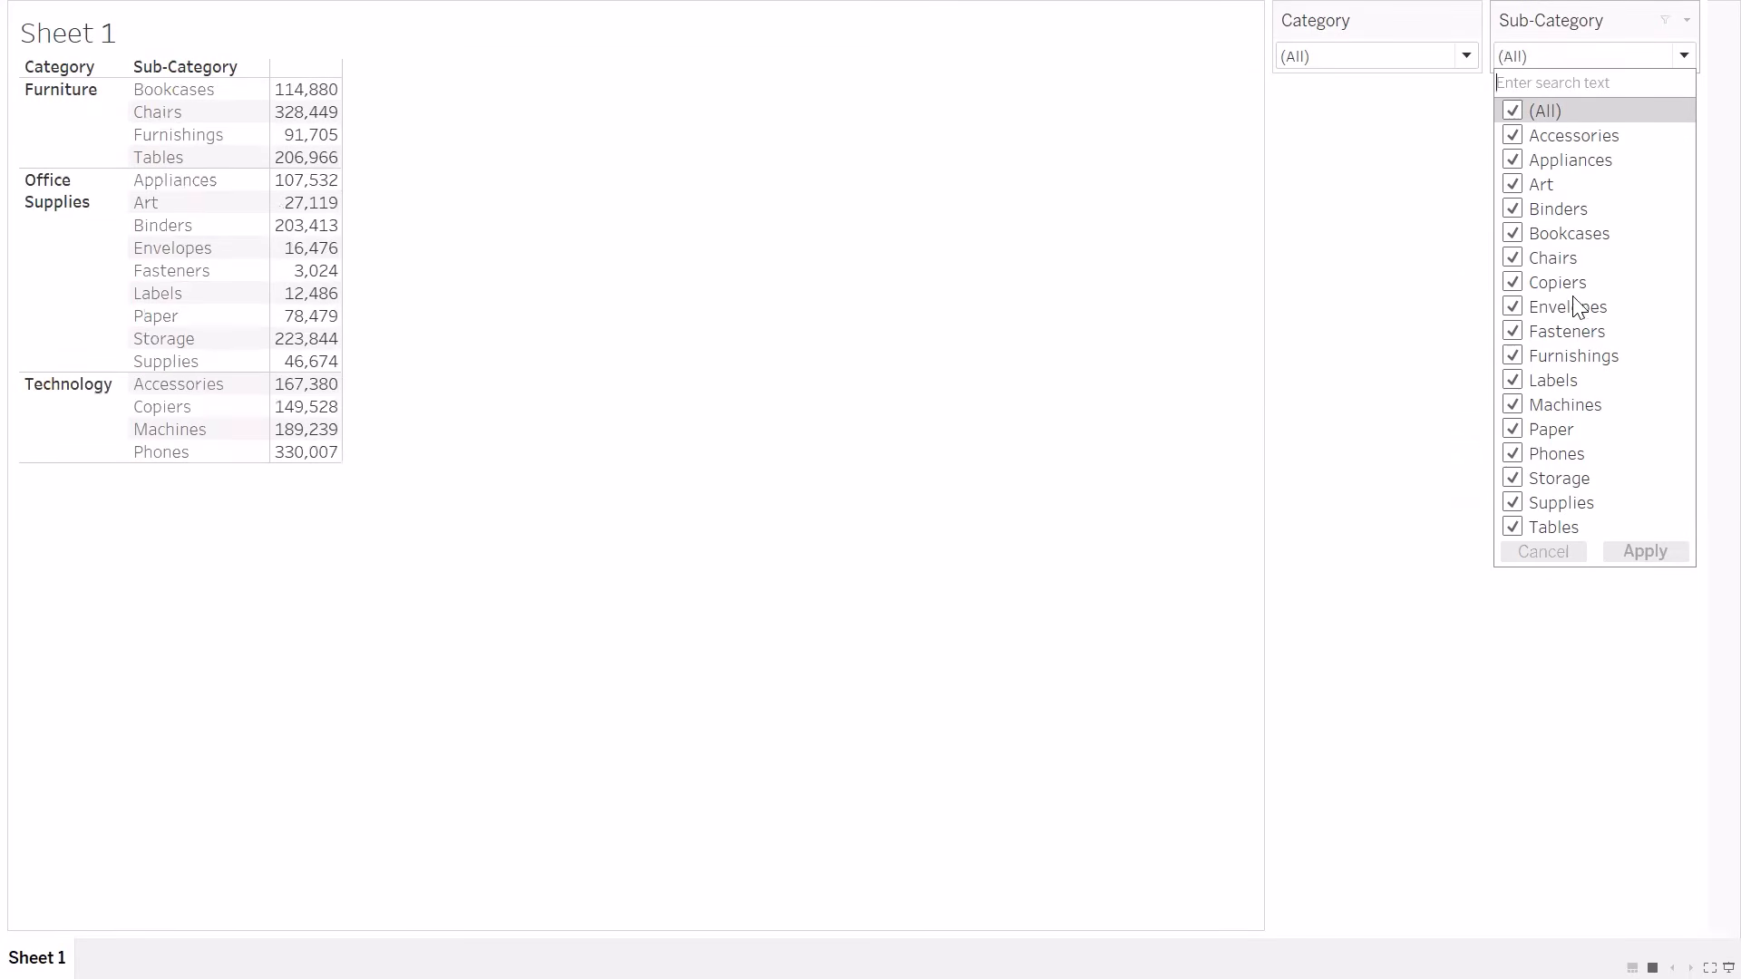
click(1685, 22)
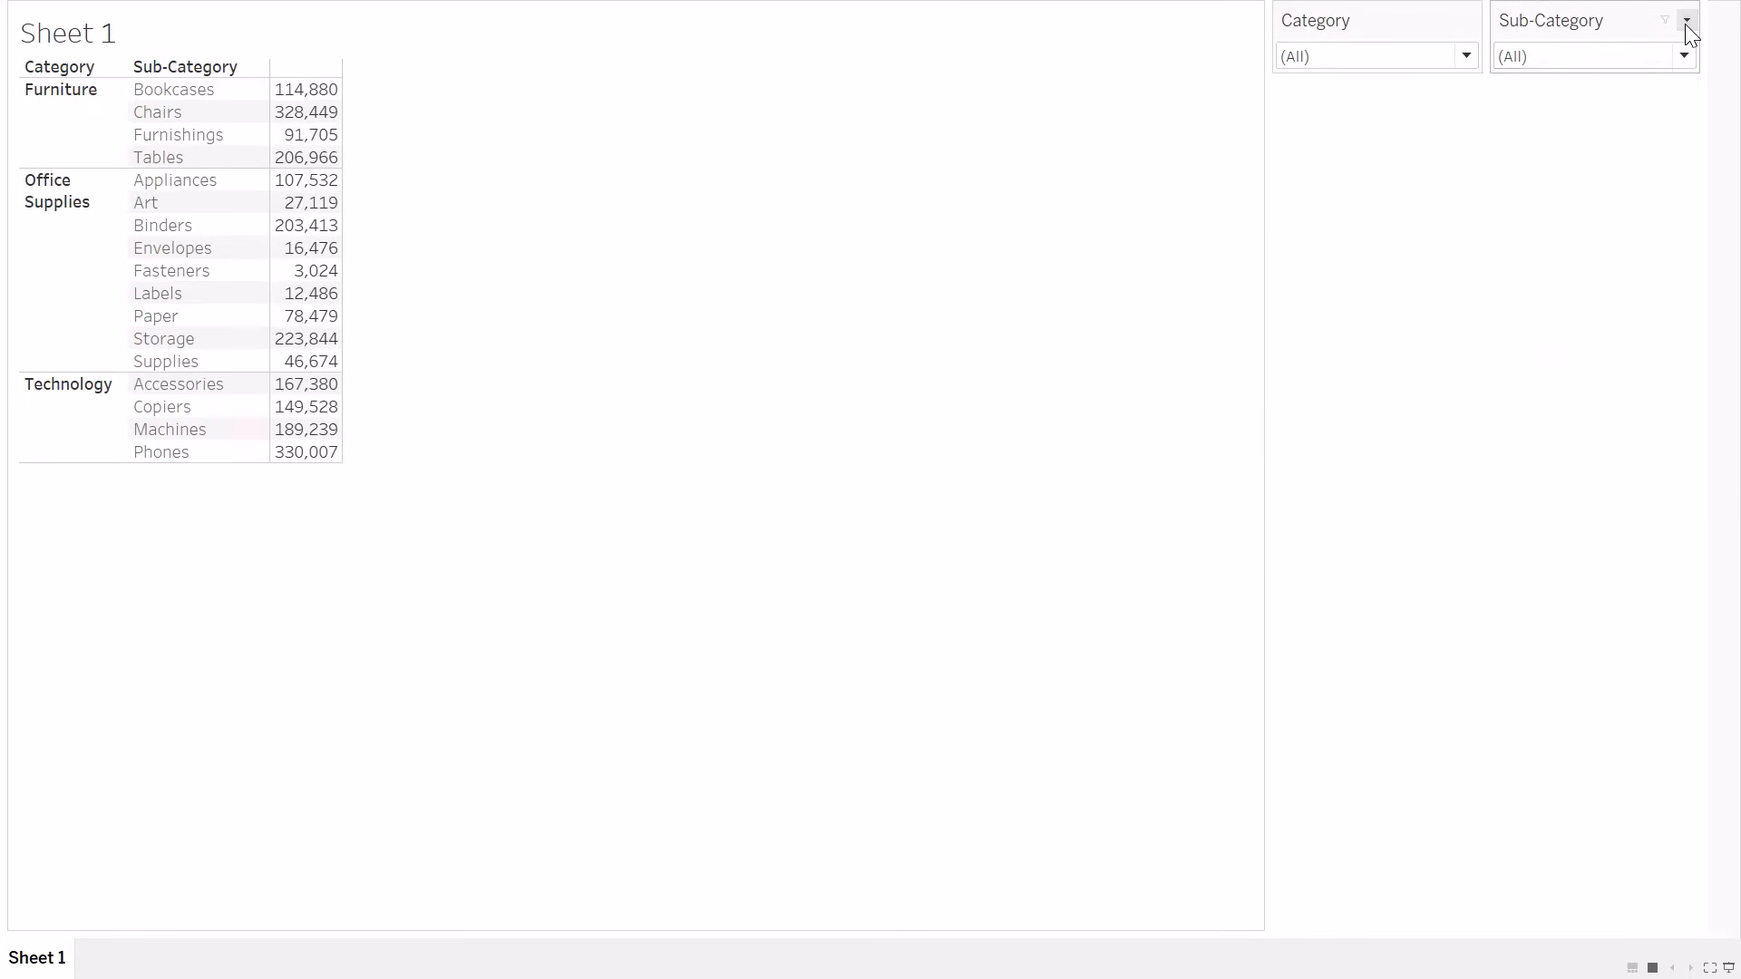
click(1685, 22)
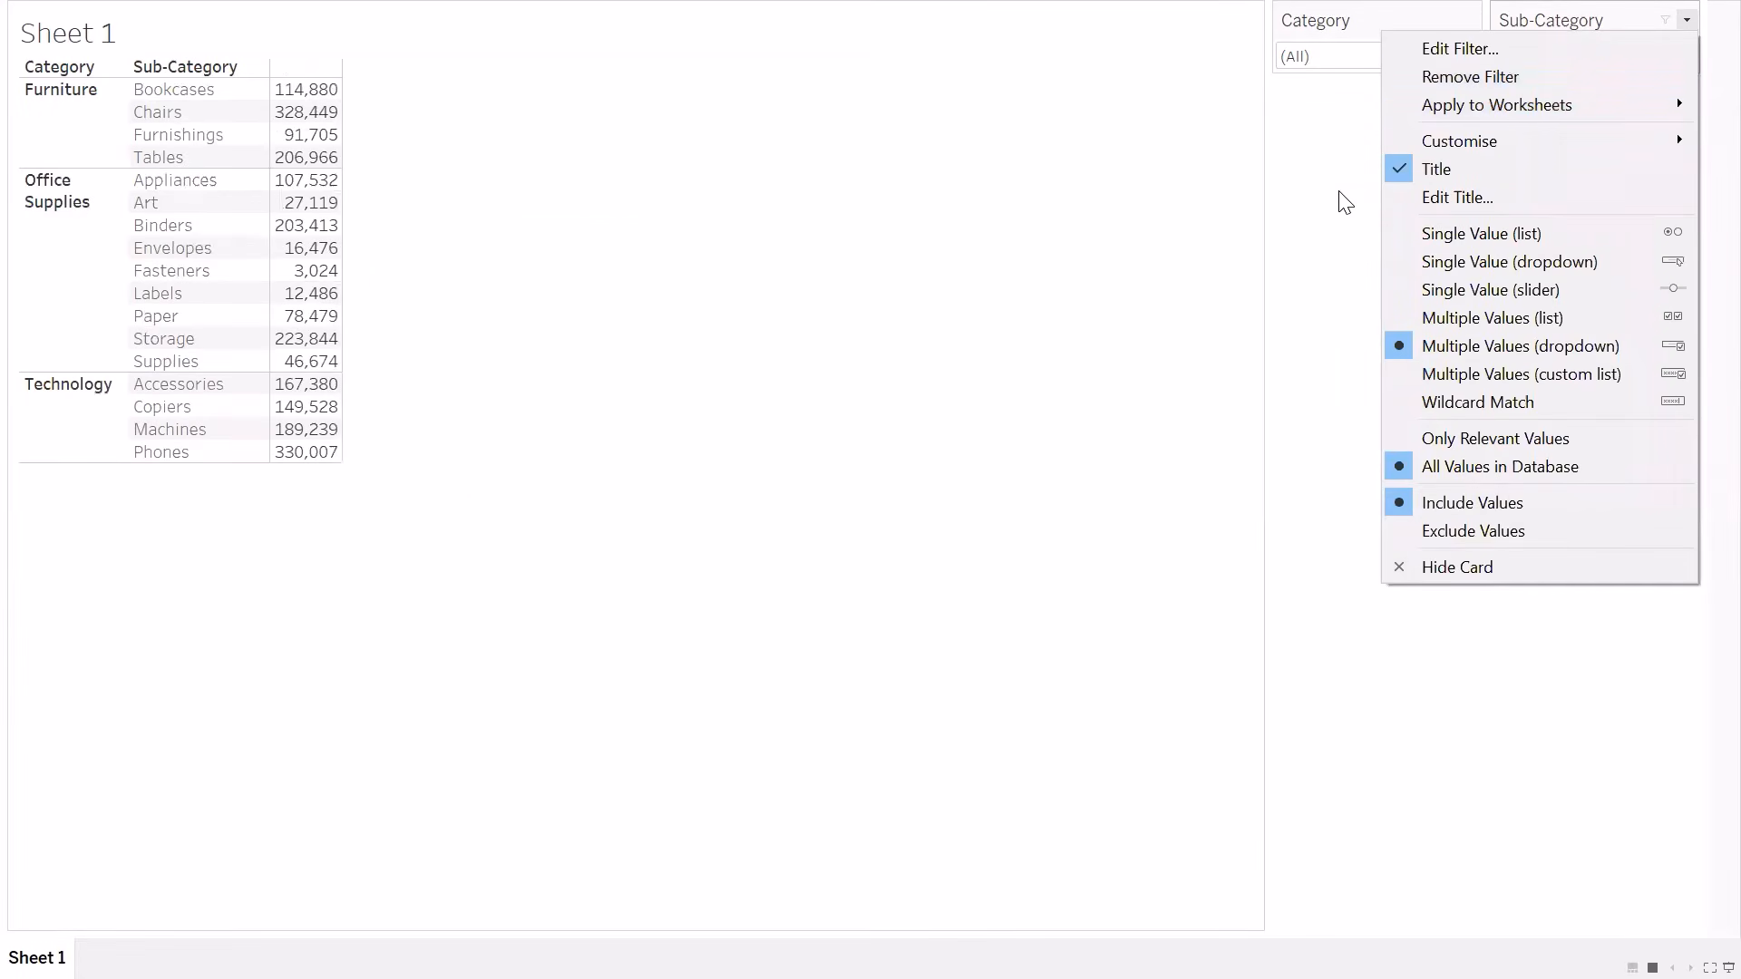
mouse_move(1471, 136)
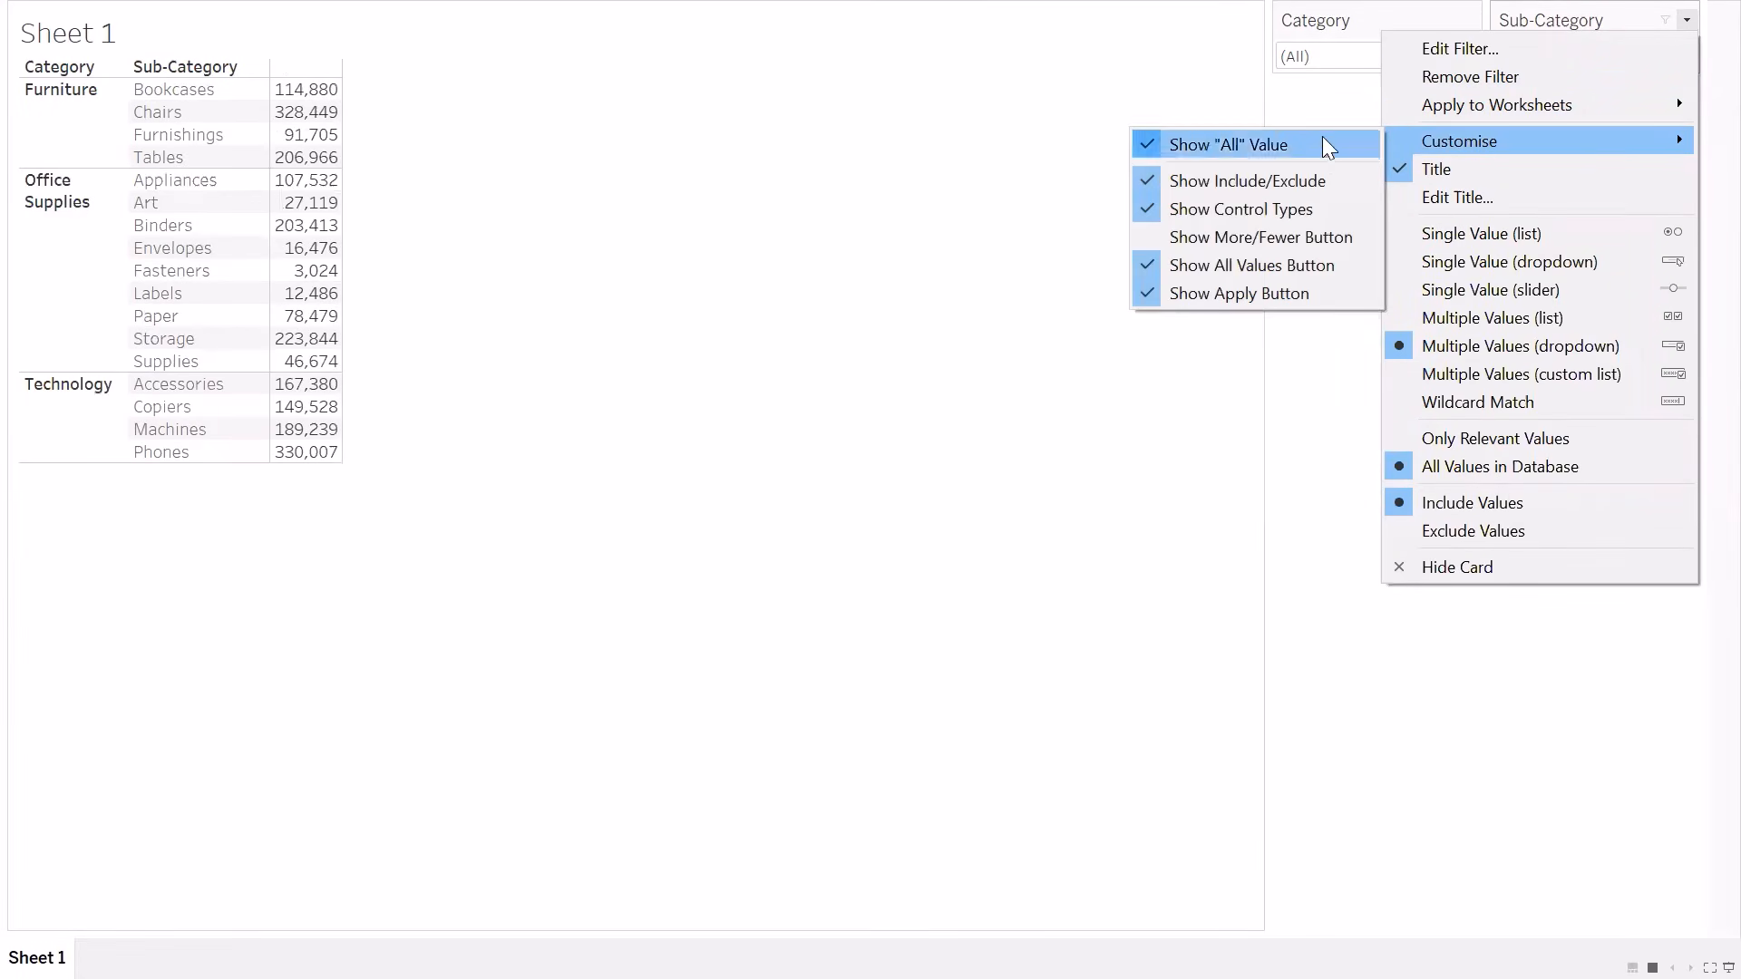
click(1242, 299)
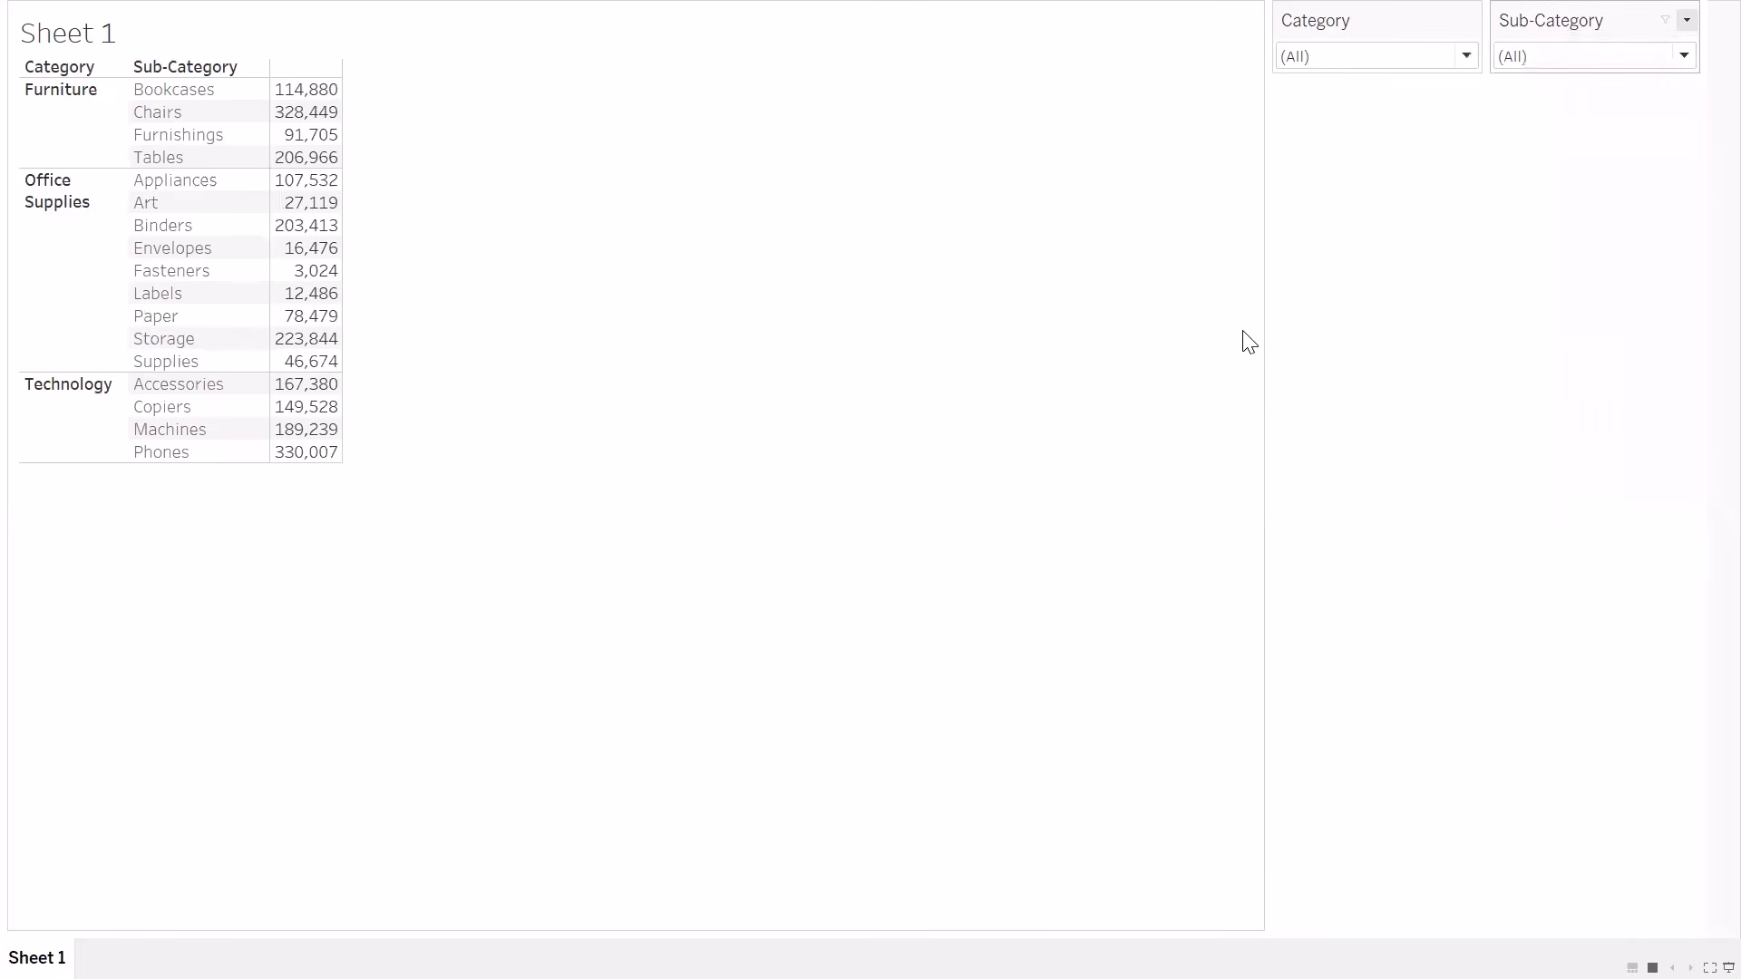
click(1595, 58)
click(1687, 21)
mouse_move(1457, 136)
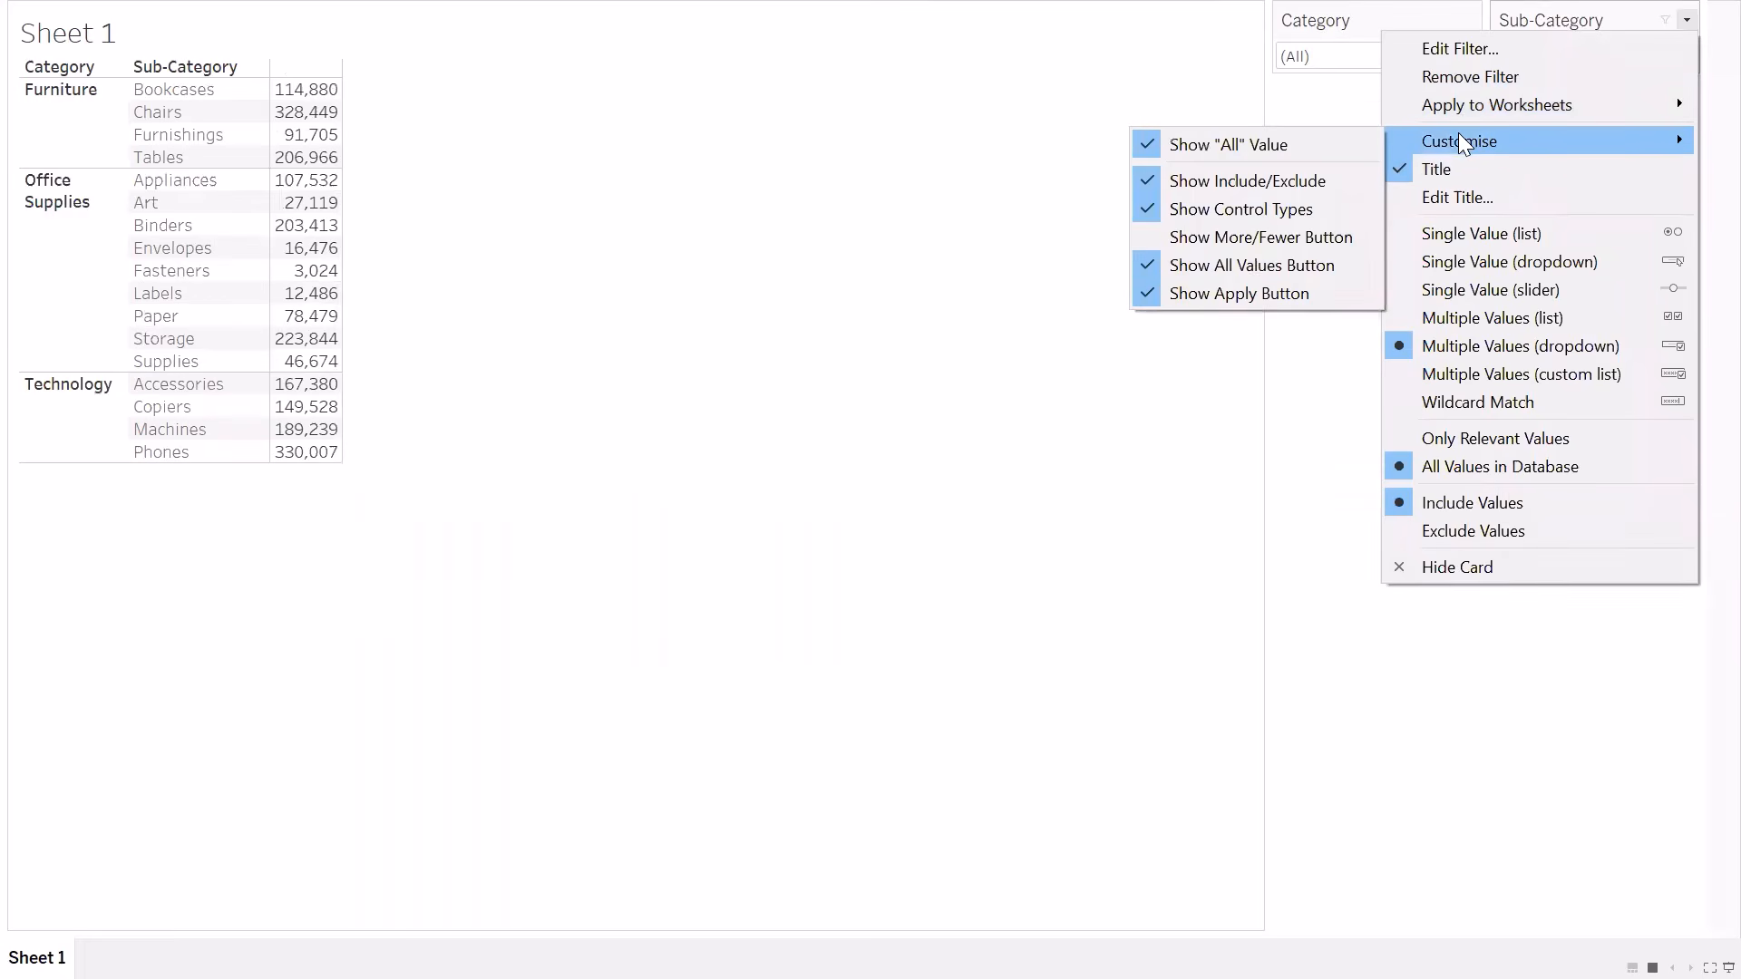
click(1041, 388)
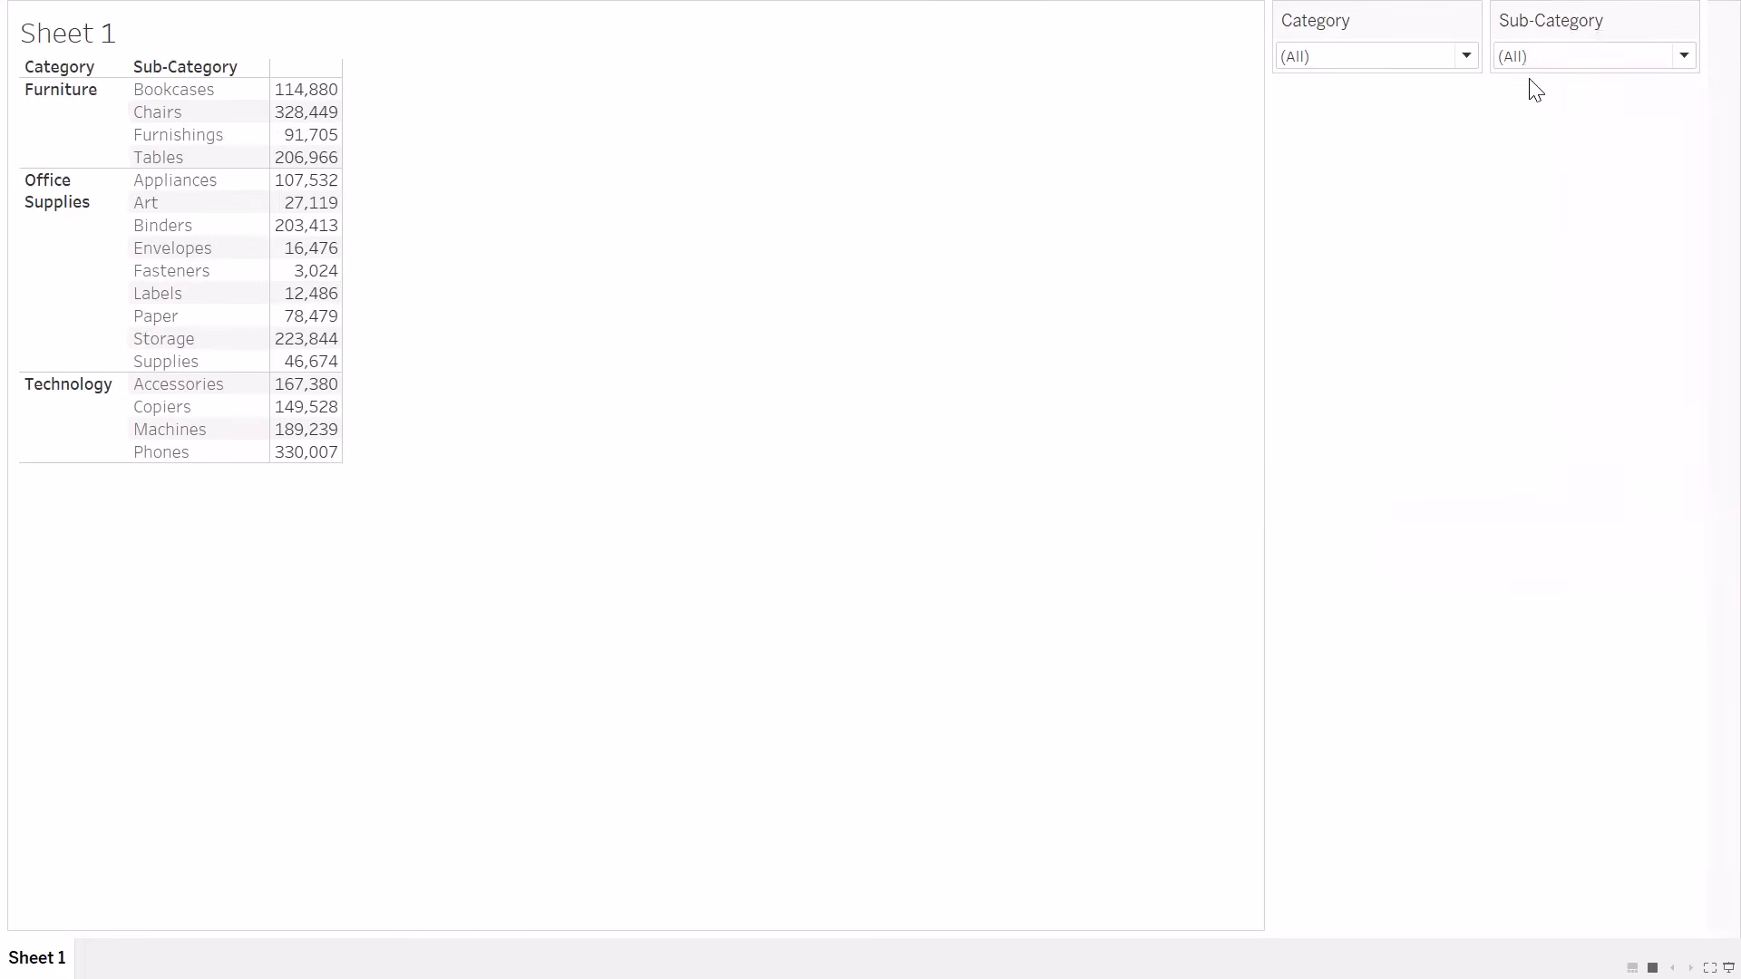
Exclude Chairs, Copiers, Envelopes, Fasteners and Furnishings in the Sub-Category filter, apply the selection, and clear the filter
click(1541, 57)
click(1514, 257)
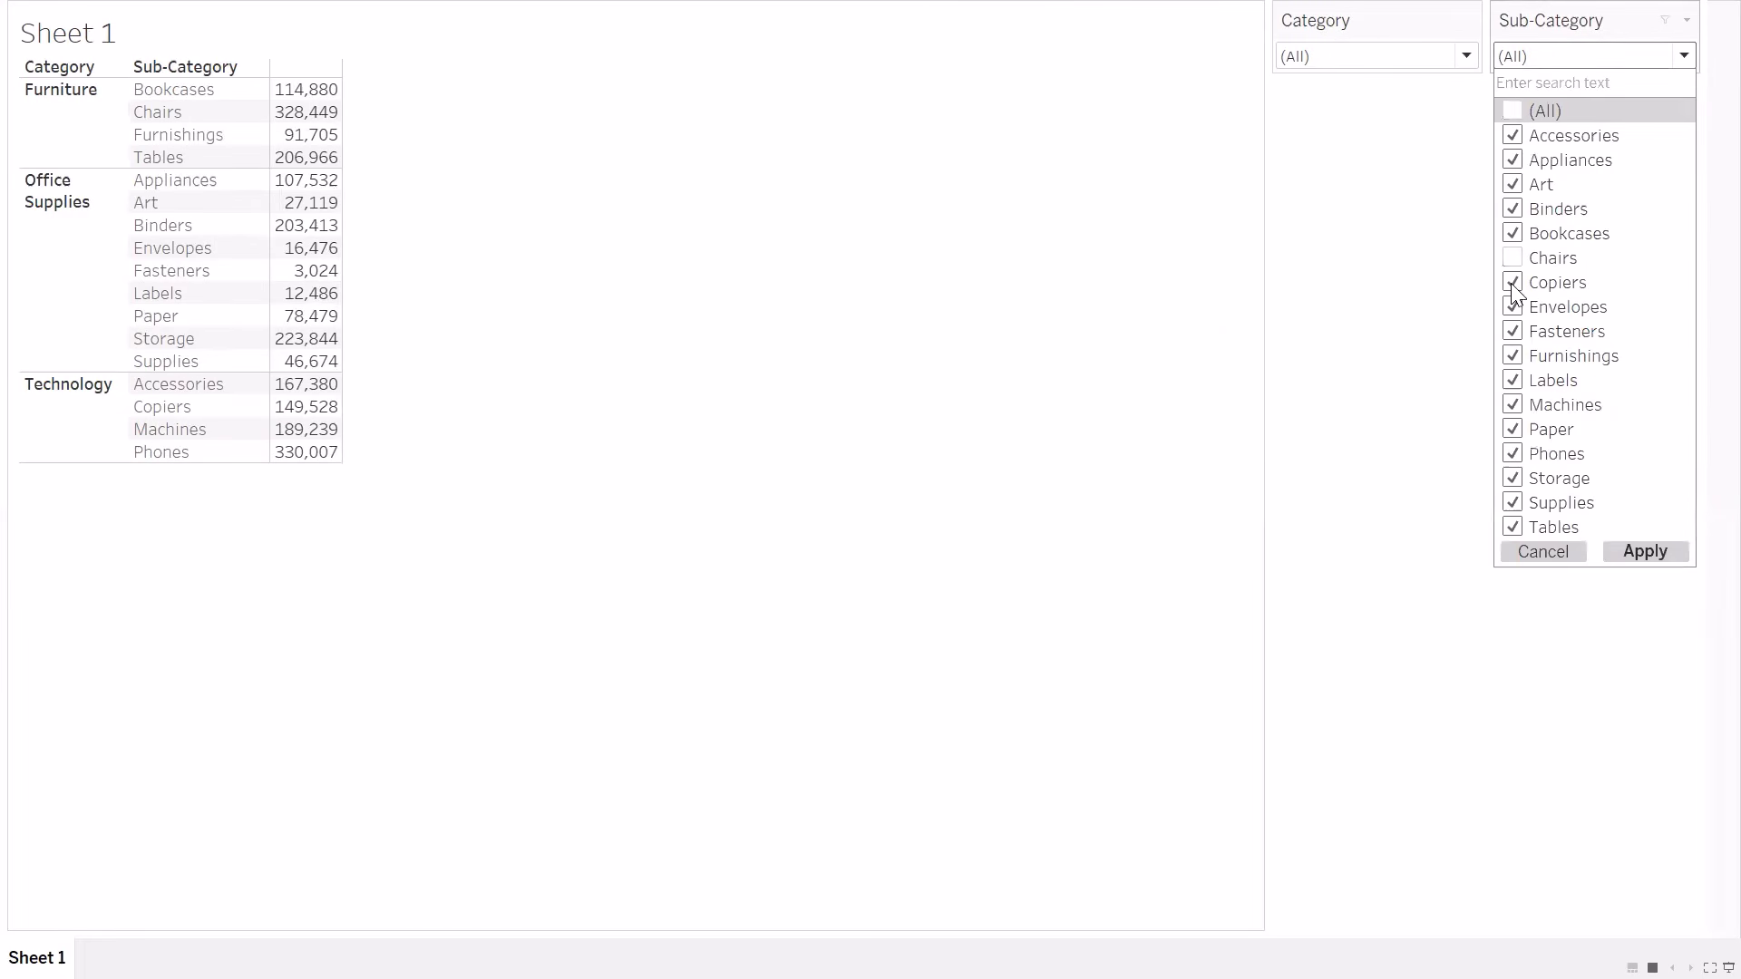
click(1512, 285)
click(1513, 307)
click(1512, 332)
click(1512, 356)
click(1661, 549)
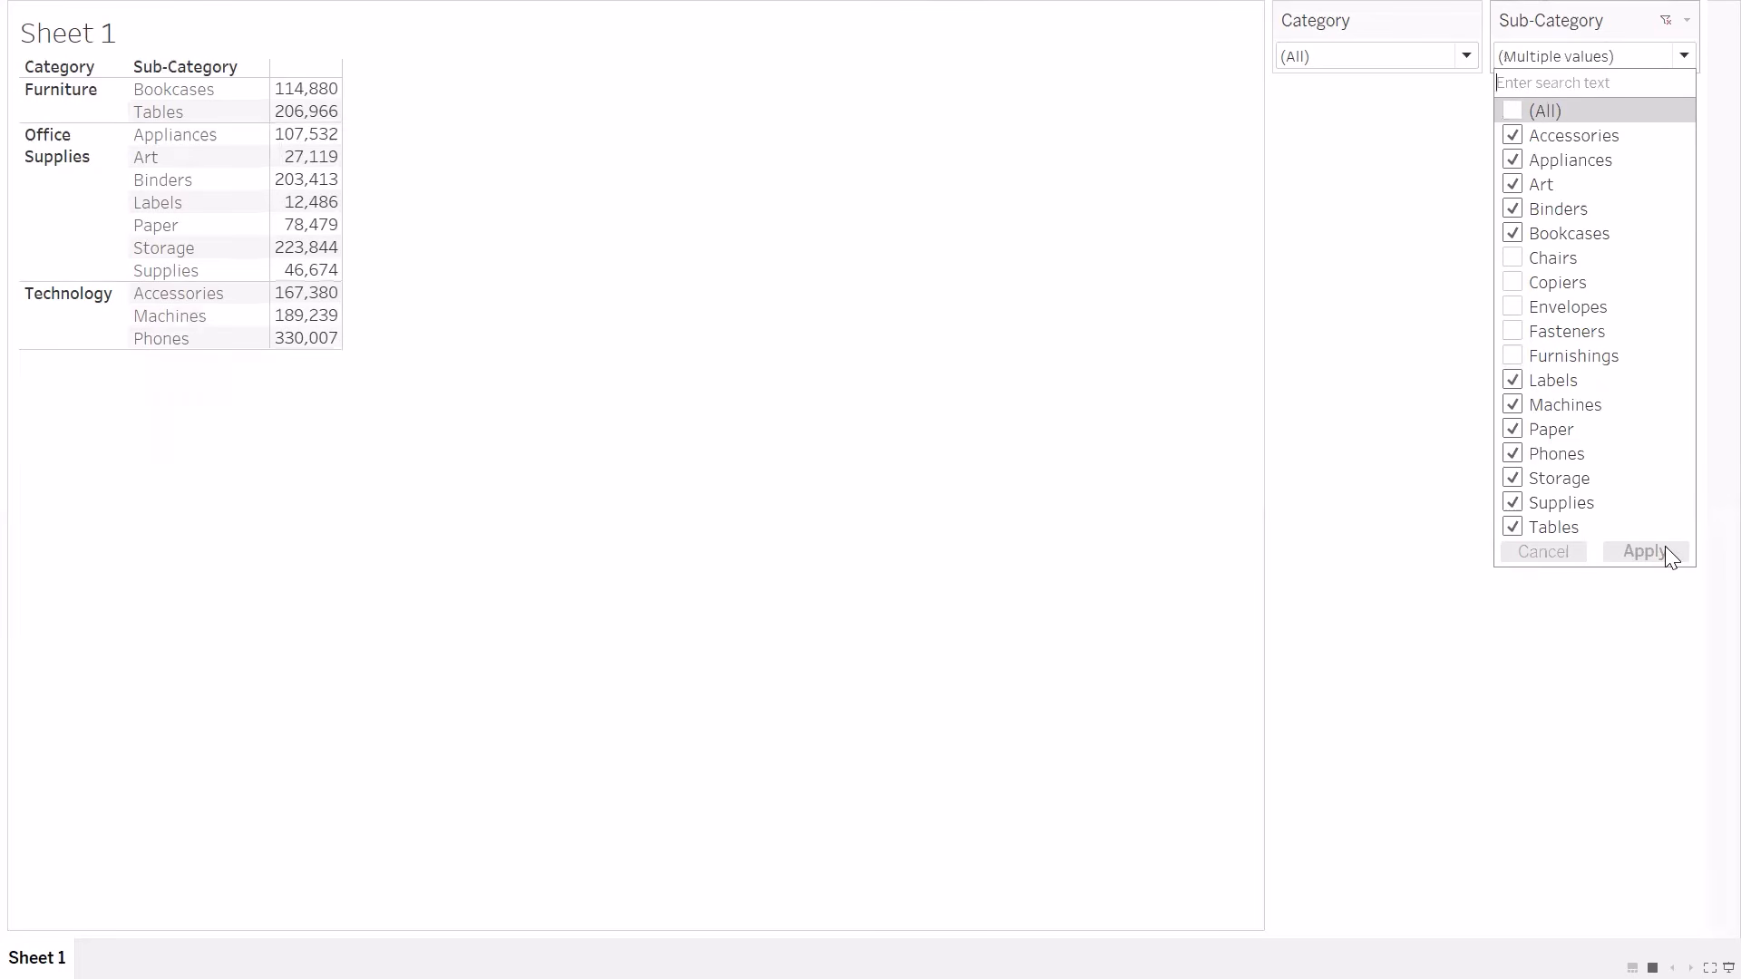
click(1669, 21)
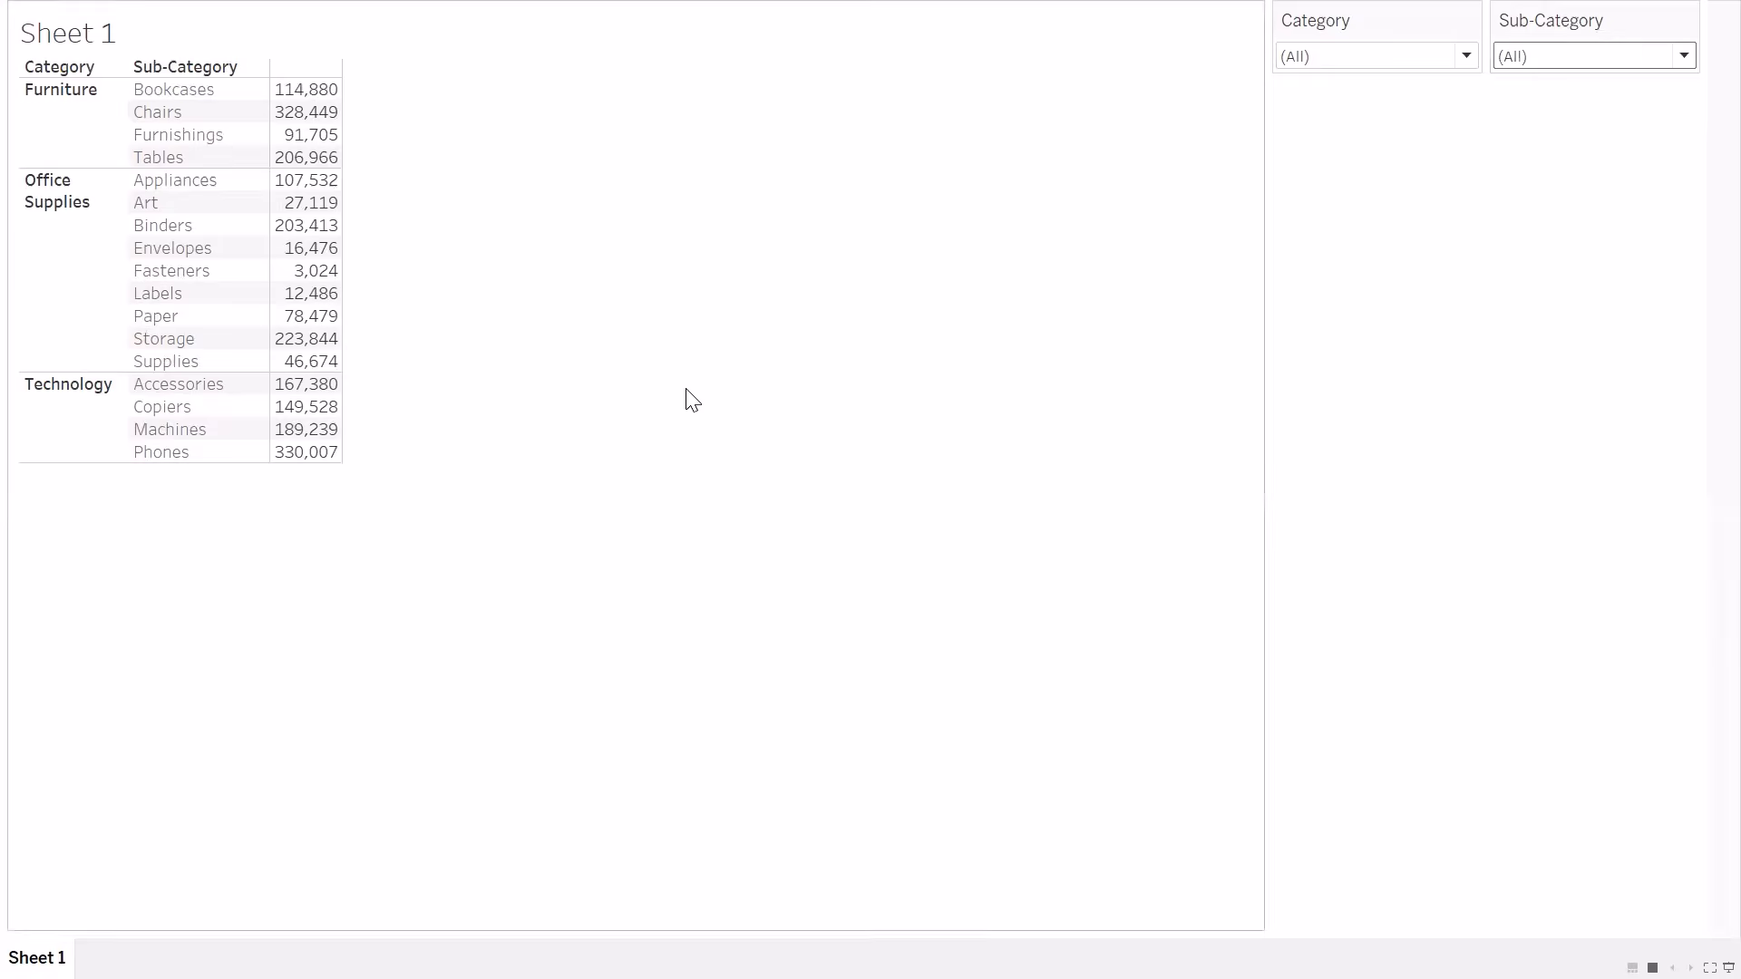
Exit presentation mode, and look over the Category value list and the Sub-Category filter's display modes
key(Escape)
click(1331, 262)
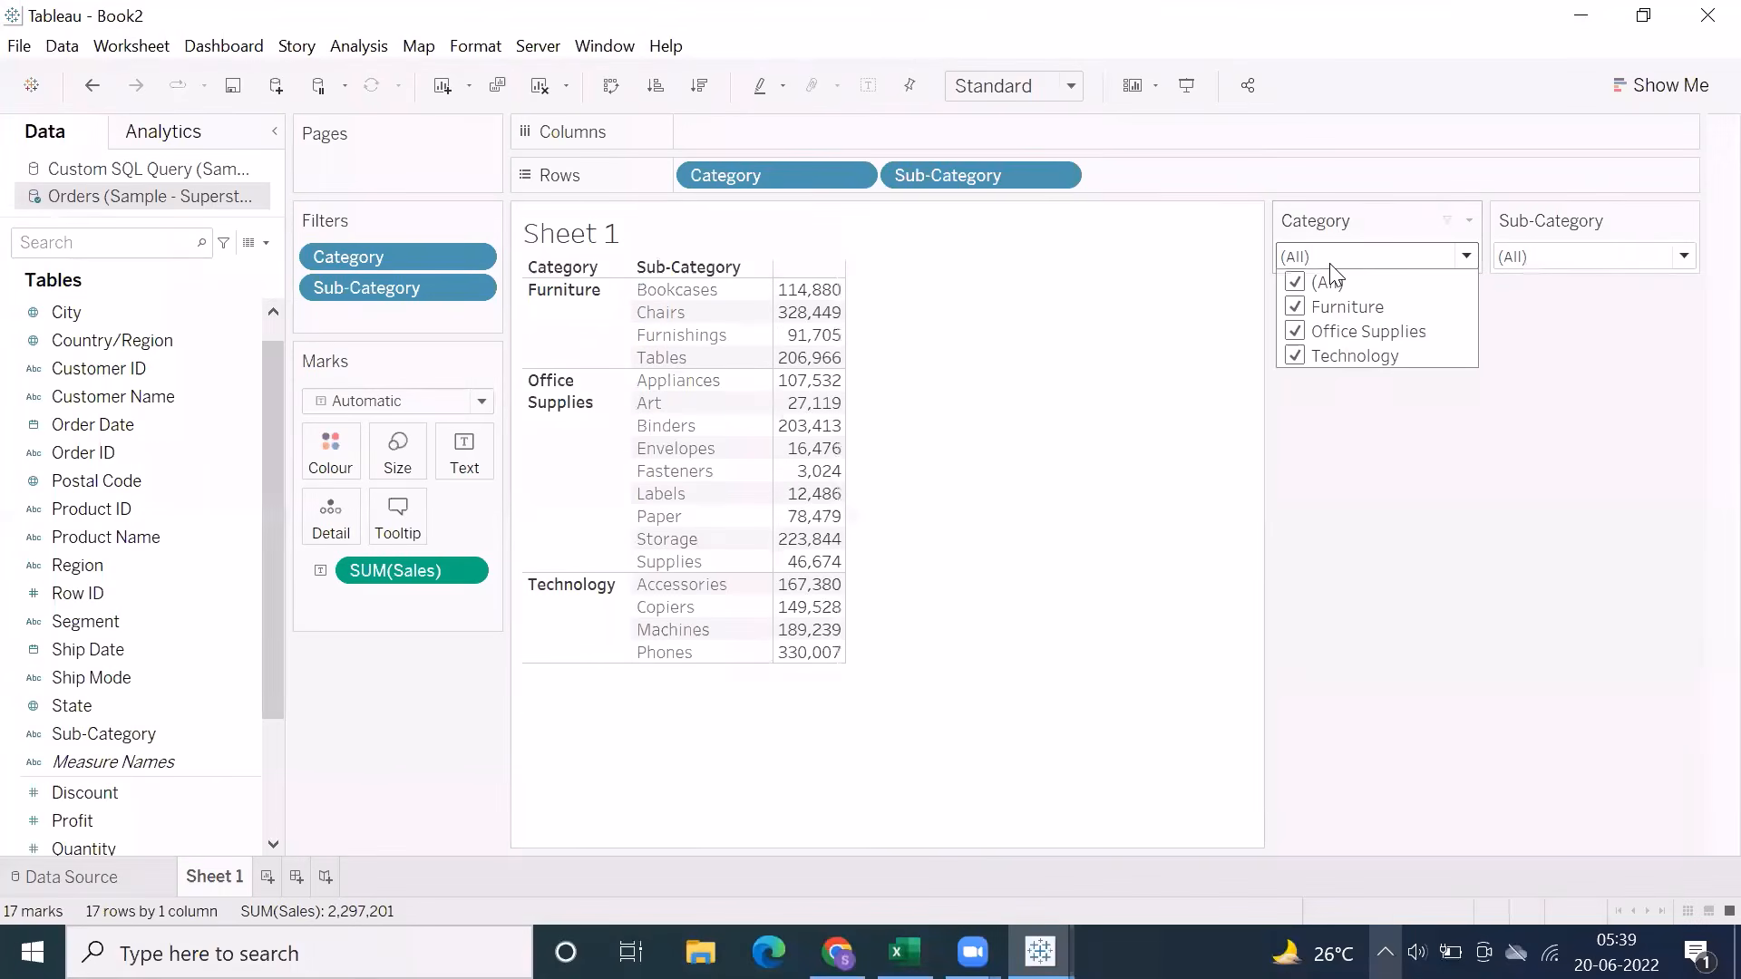
click(1534, 265)
click(1688, 221)
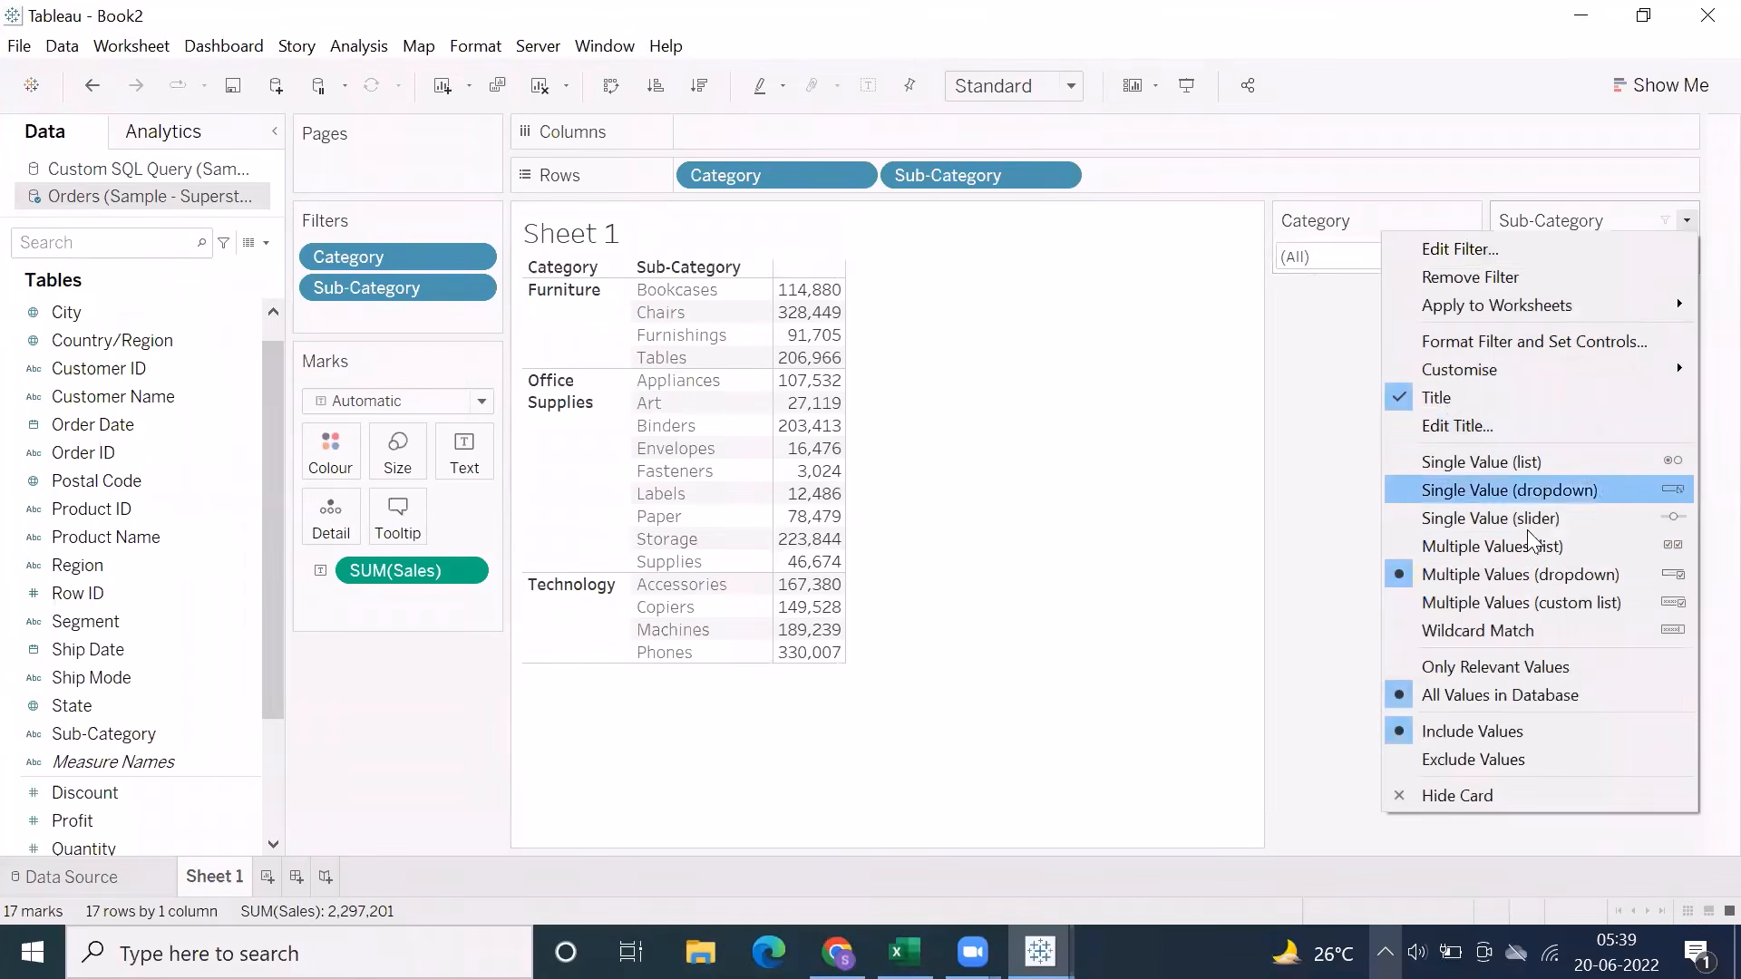
click(1276, 401)
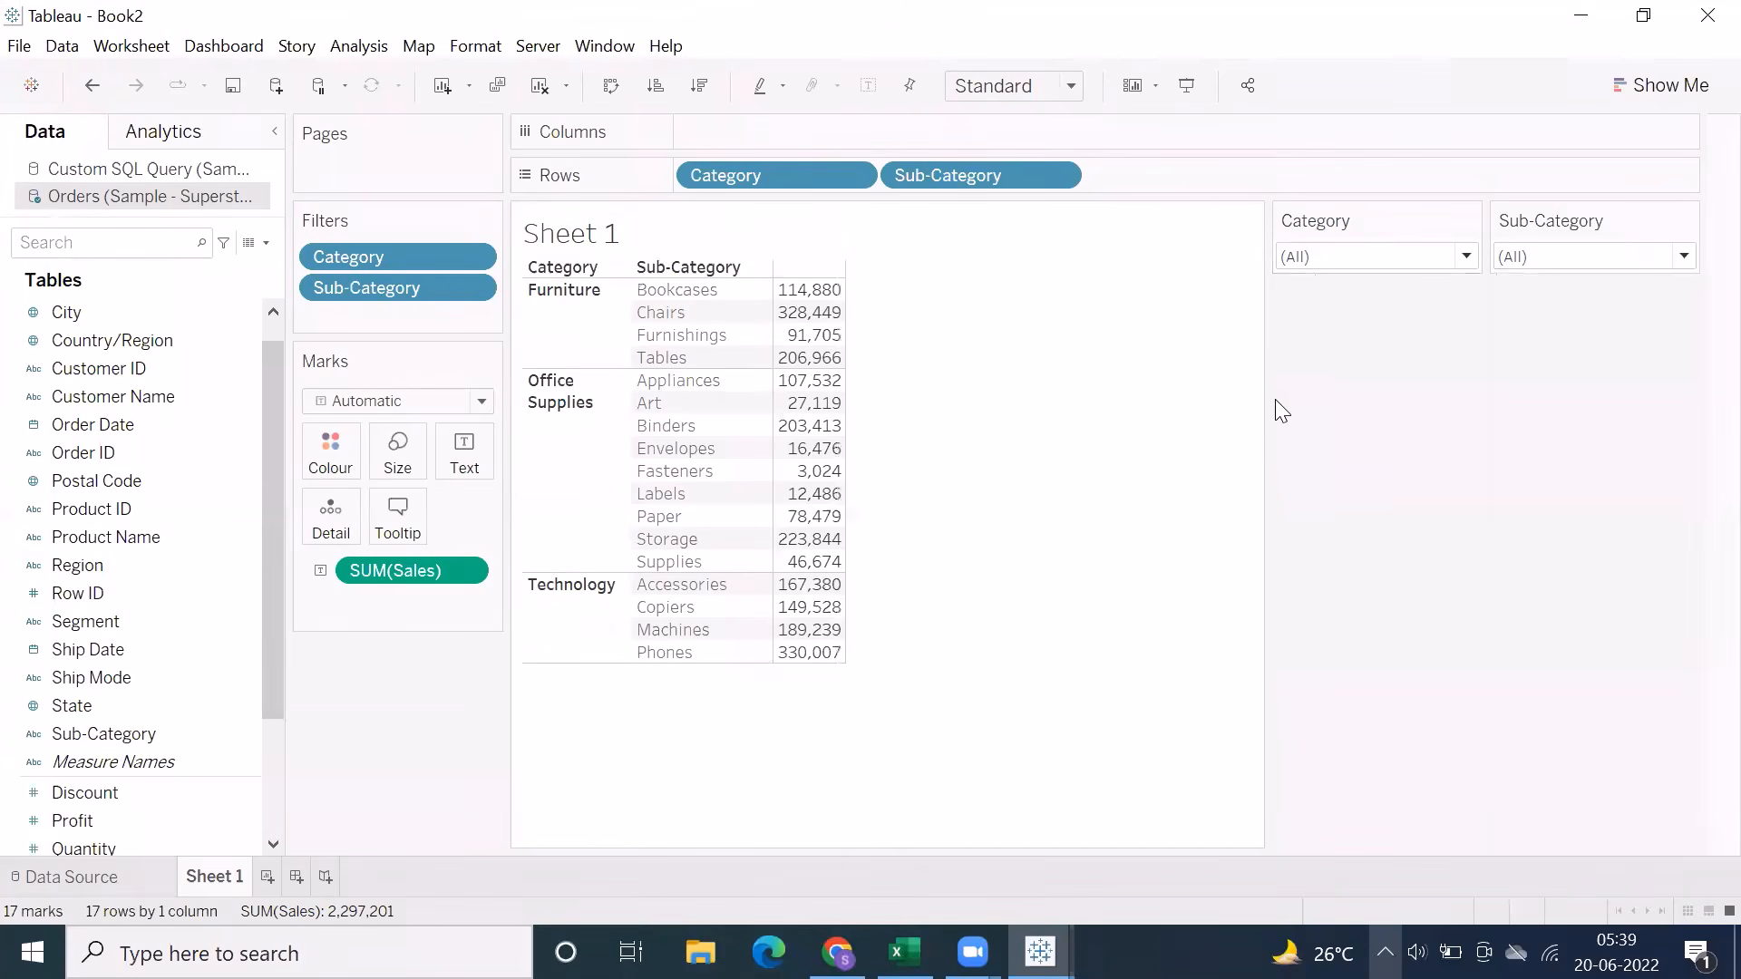
Open the Category filter for editing and examine its General, Wildcard, Condition and Top settings
right_click(407, 259)
click(449, 277)
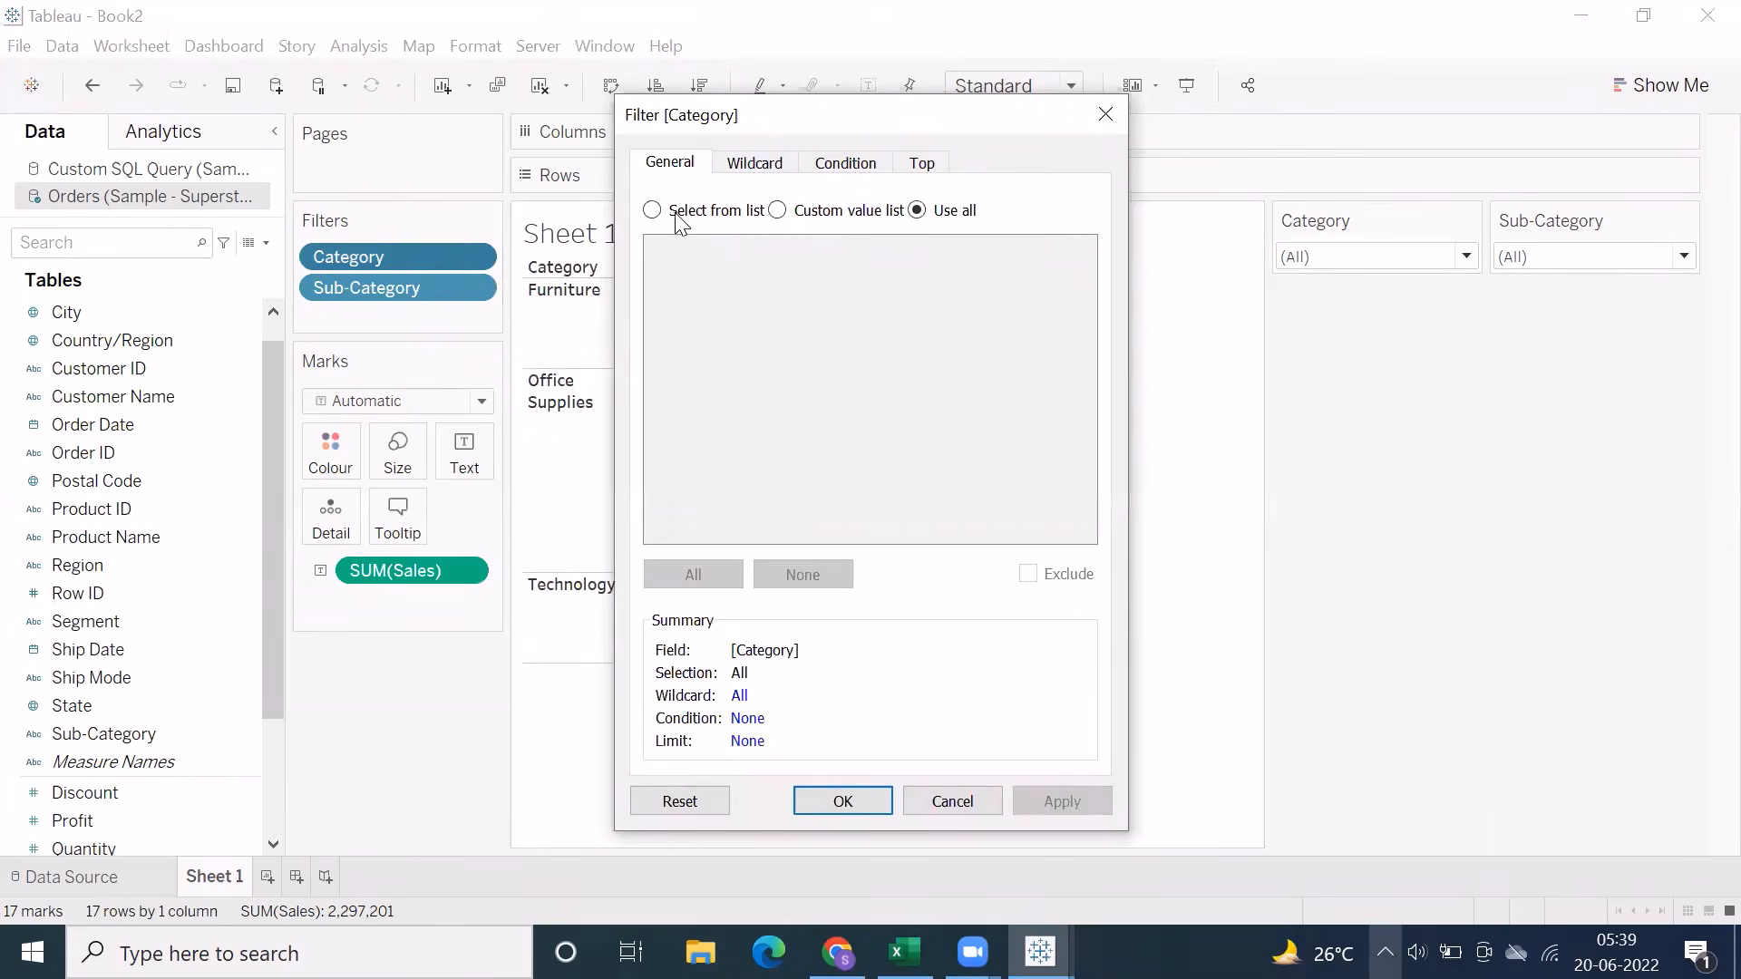
click(740, 169)
click(848, 169)
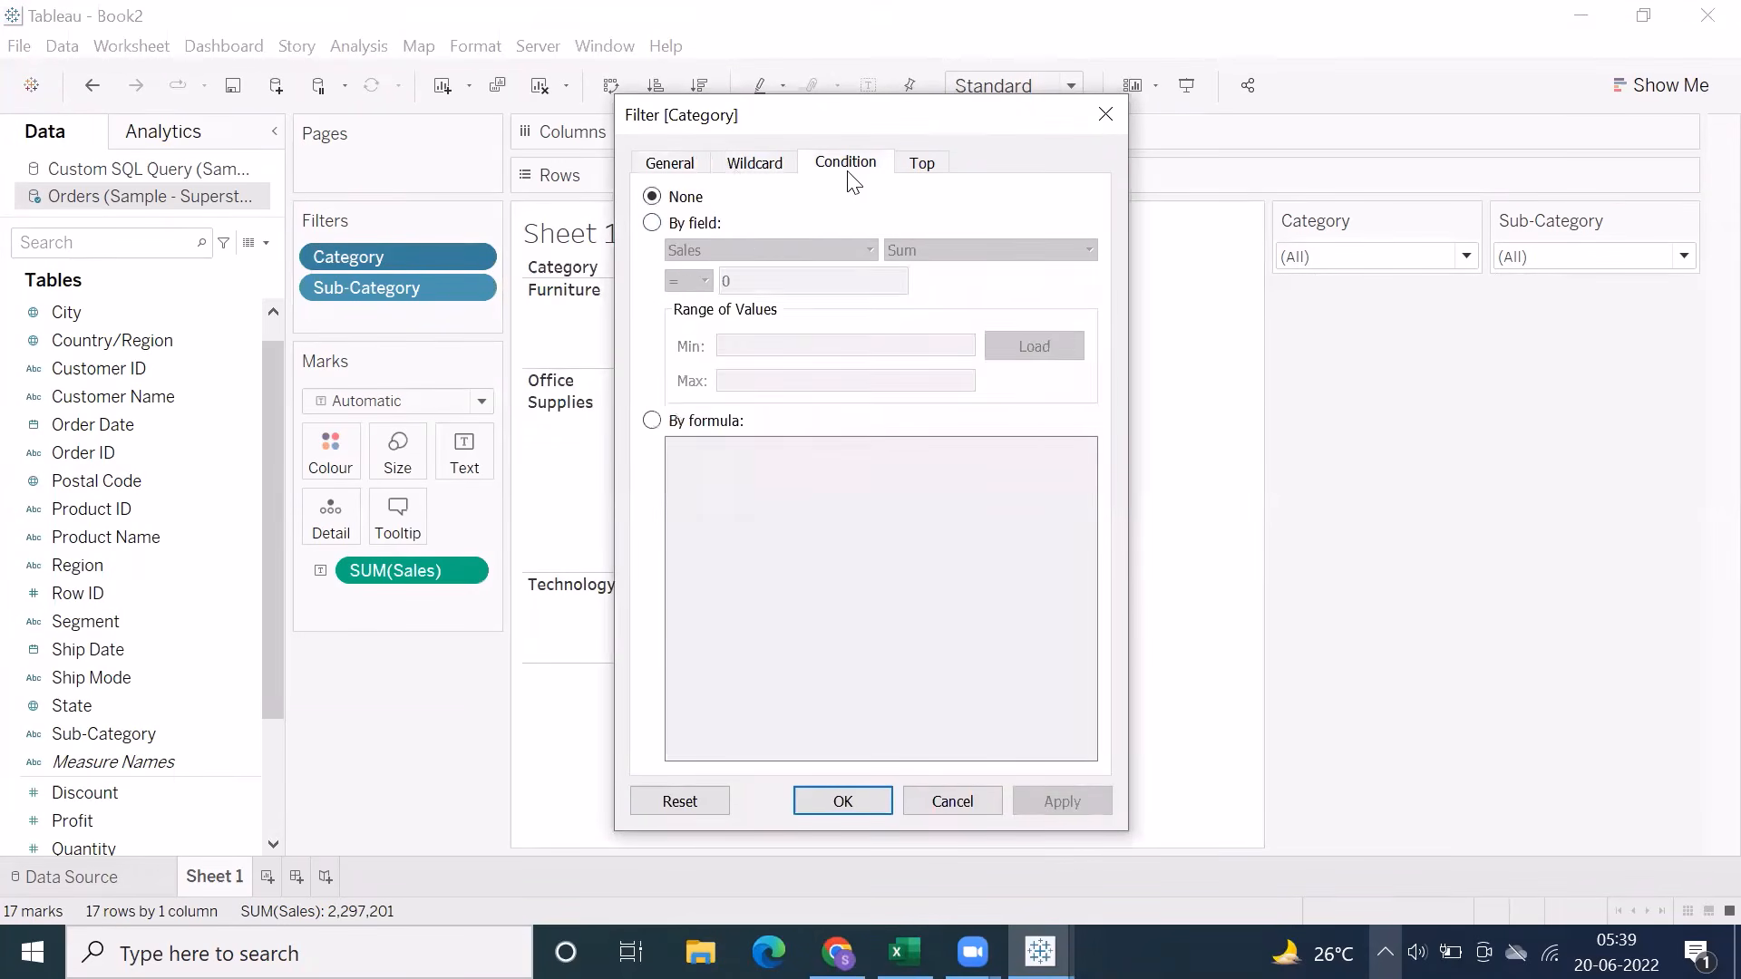
click(923, 166)
click(693, 166)
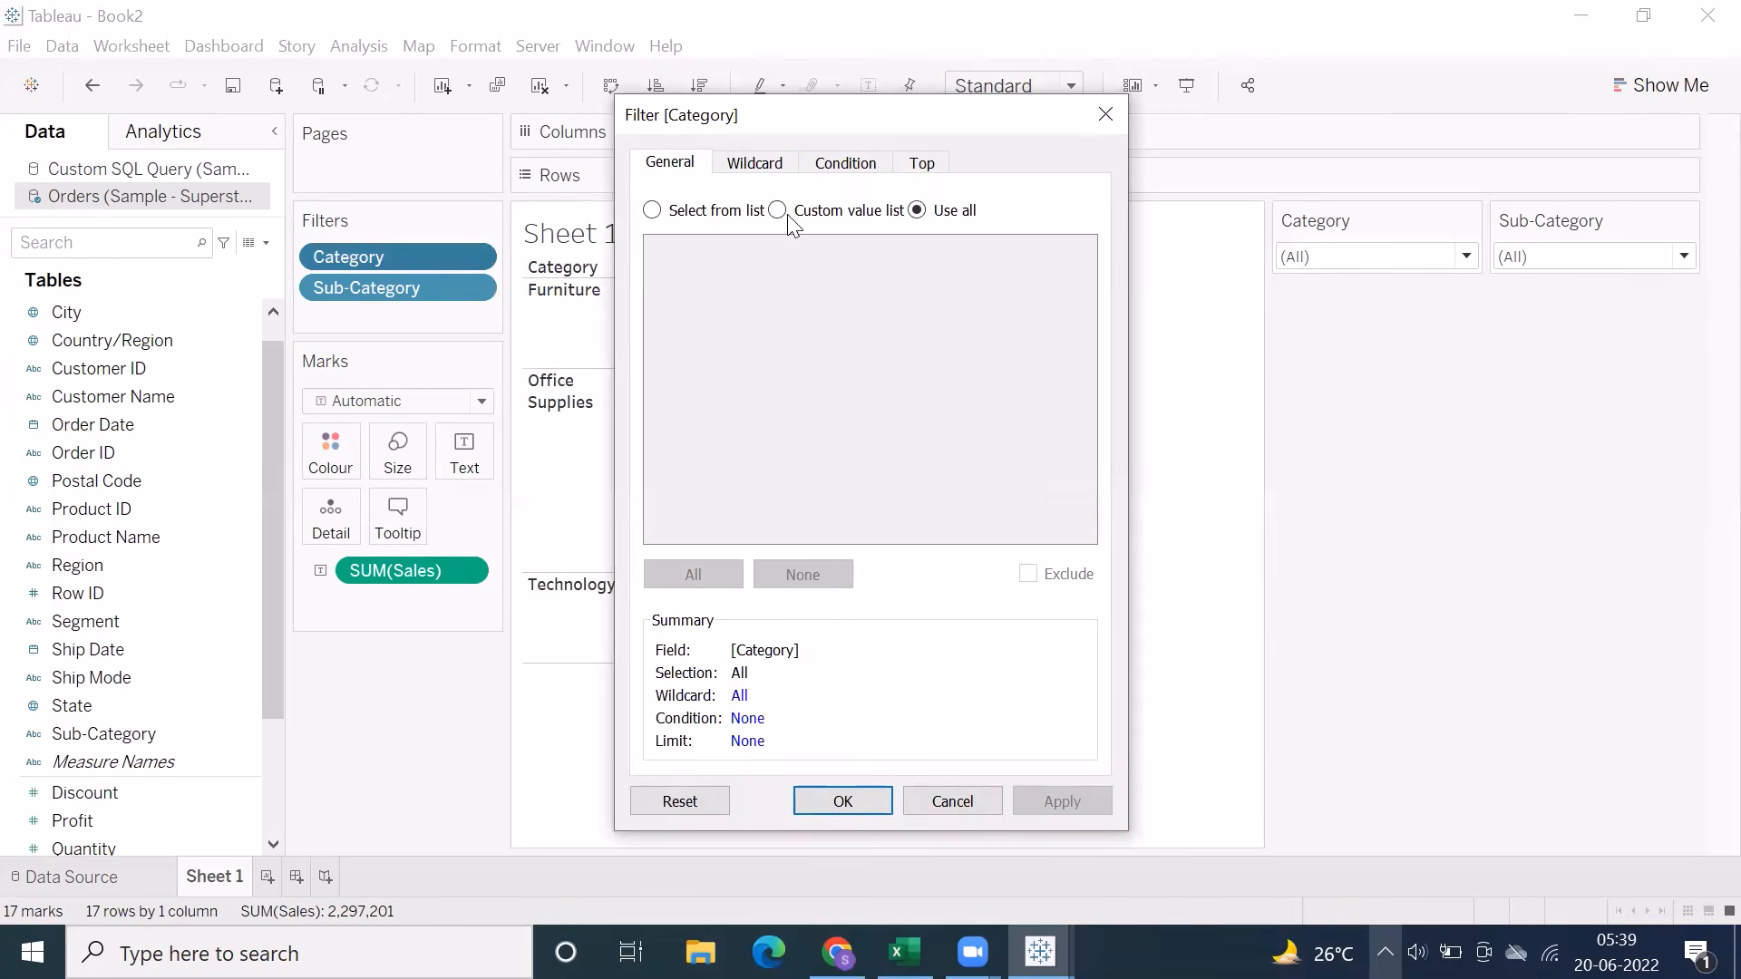
click(648, 212)
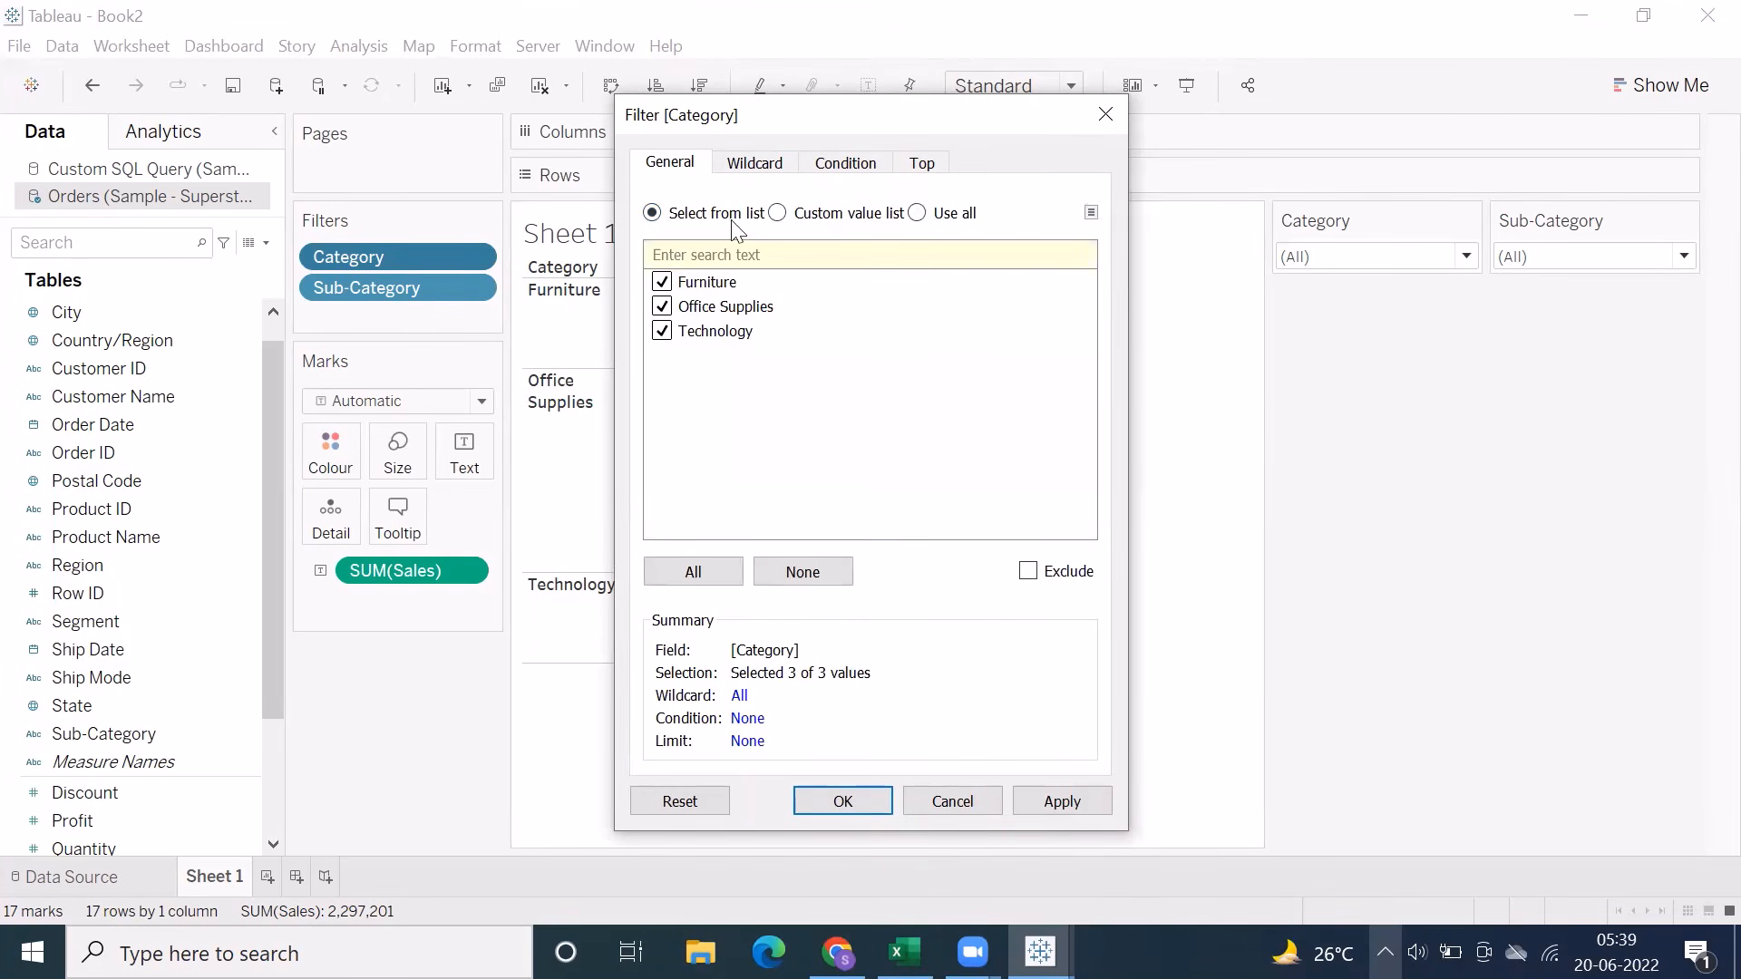
click(773, 172)
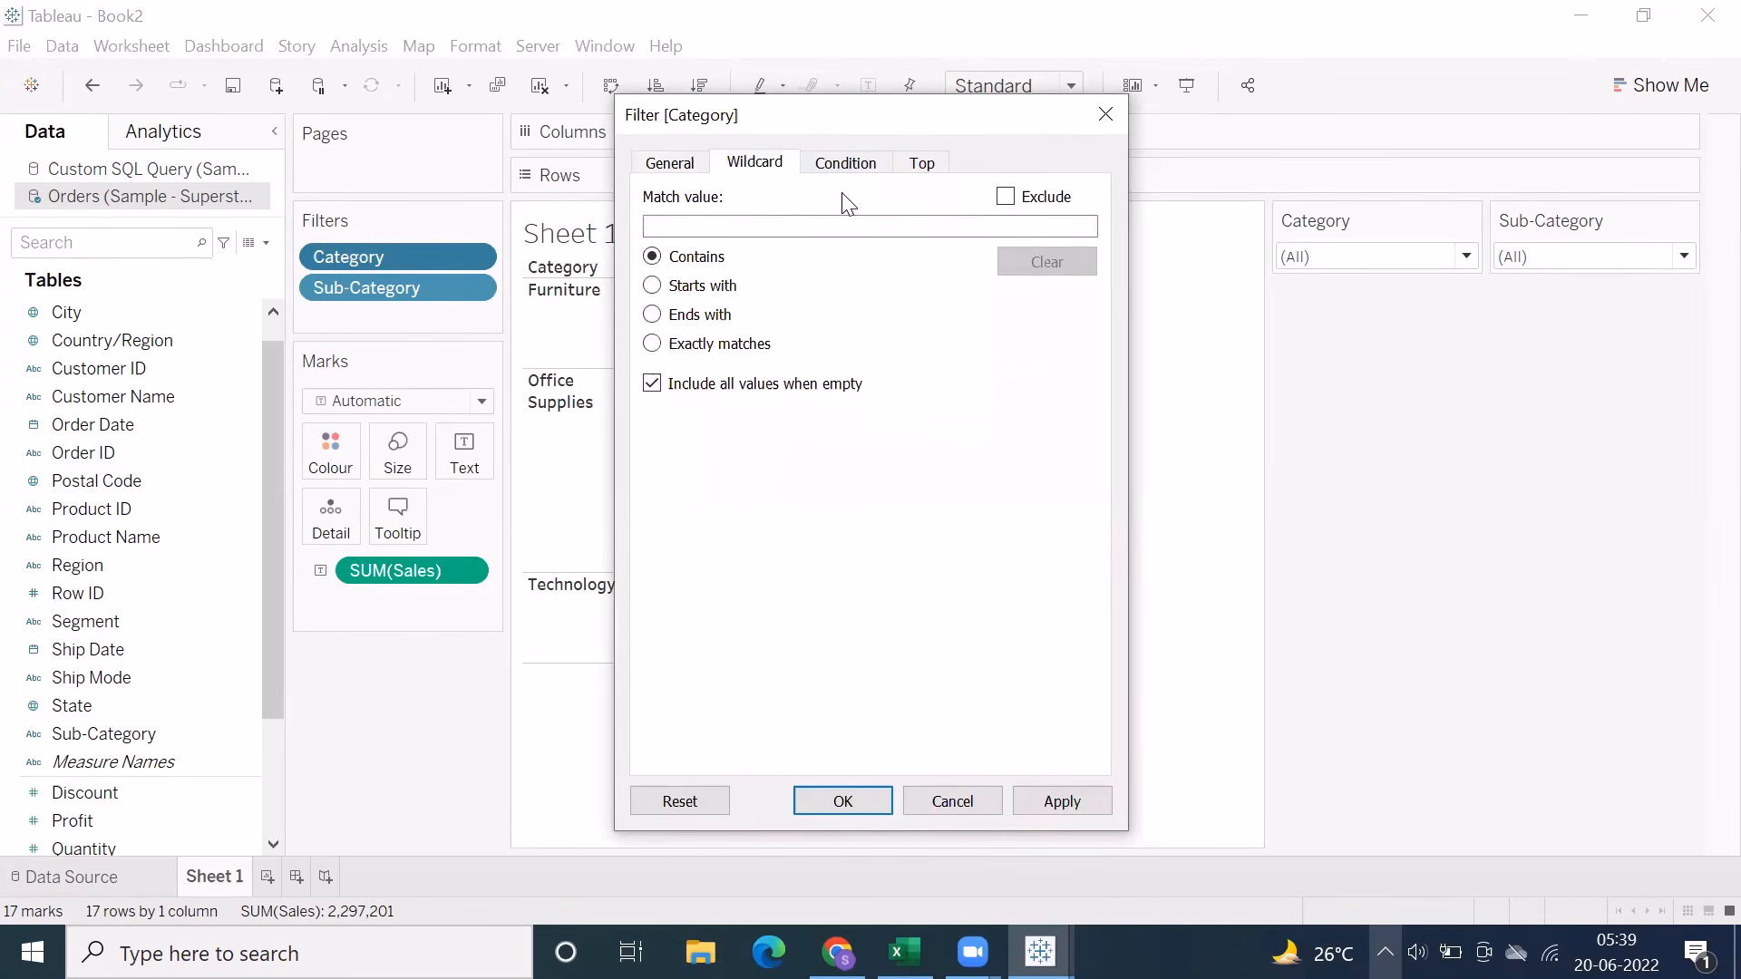
drag(863, 124, 848, 120)
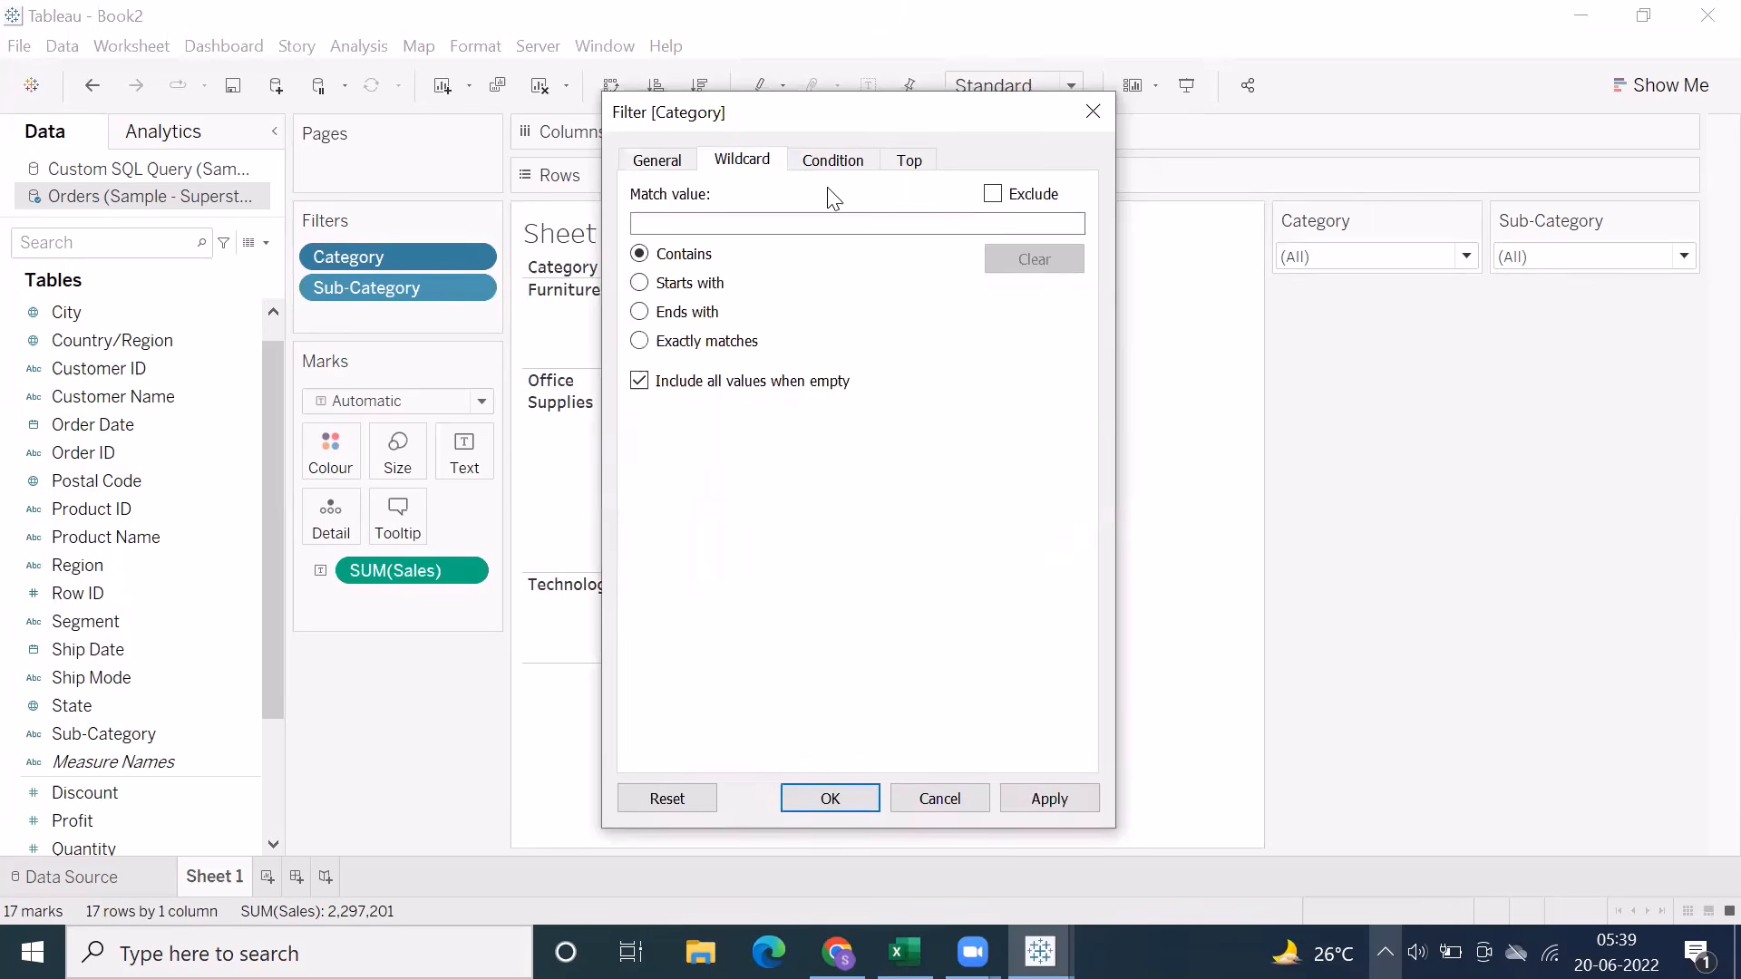
Switch to the Excel notes and review the Filters on Dimensions section and the wildcard match options on Sheet10
click(903, 954)
scroll(360, 549, down, 5)
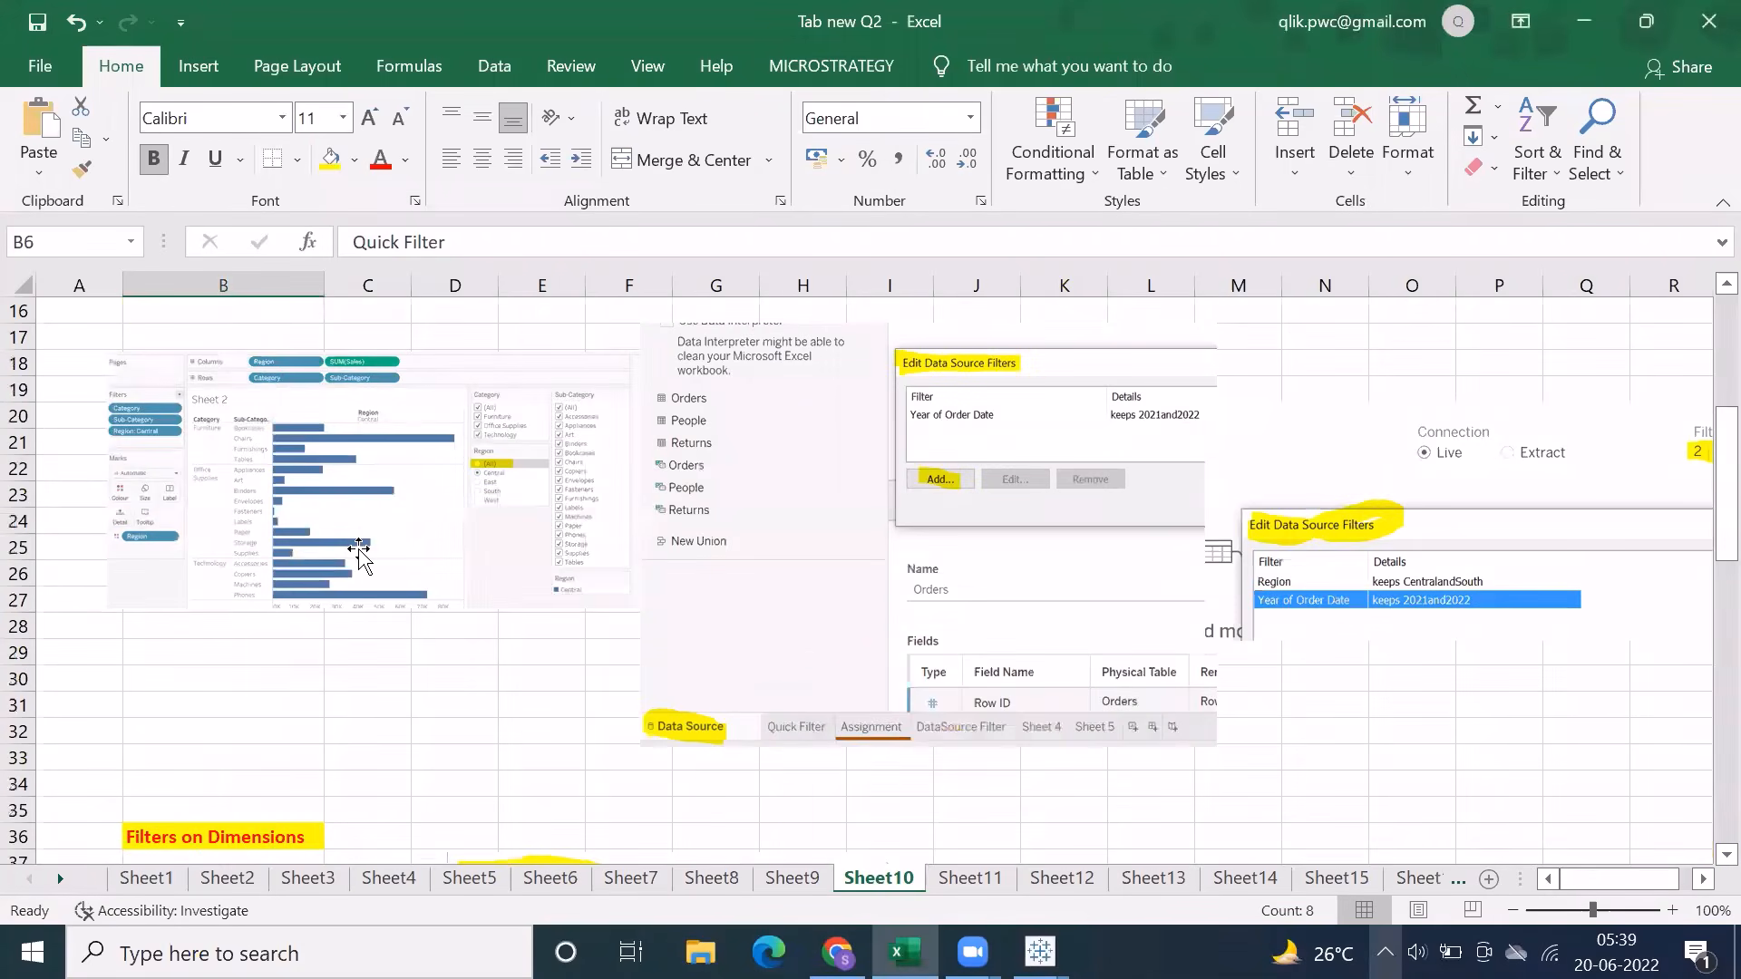
scroll(1026, 504, up, 1)
scroll(1026, 504, down, 4)
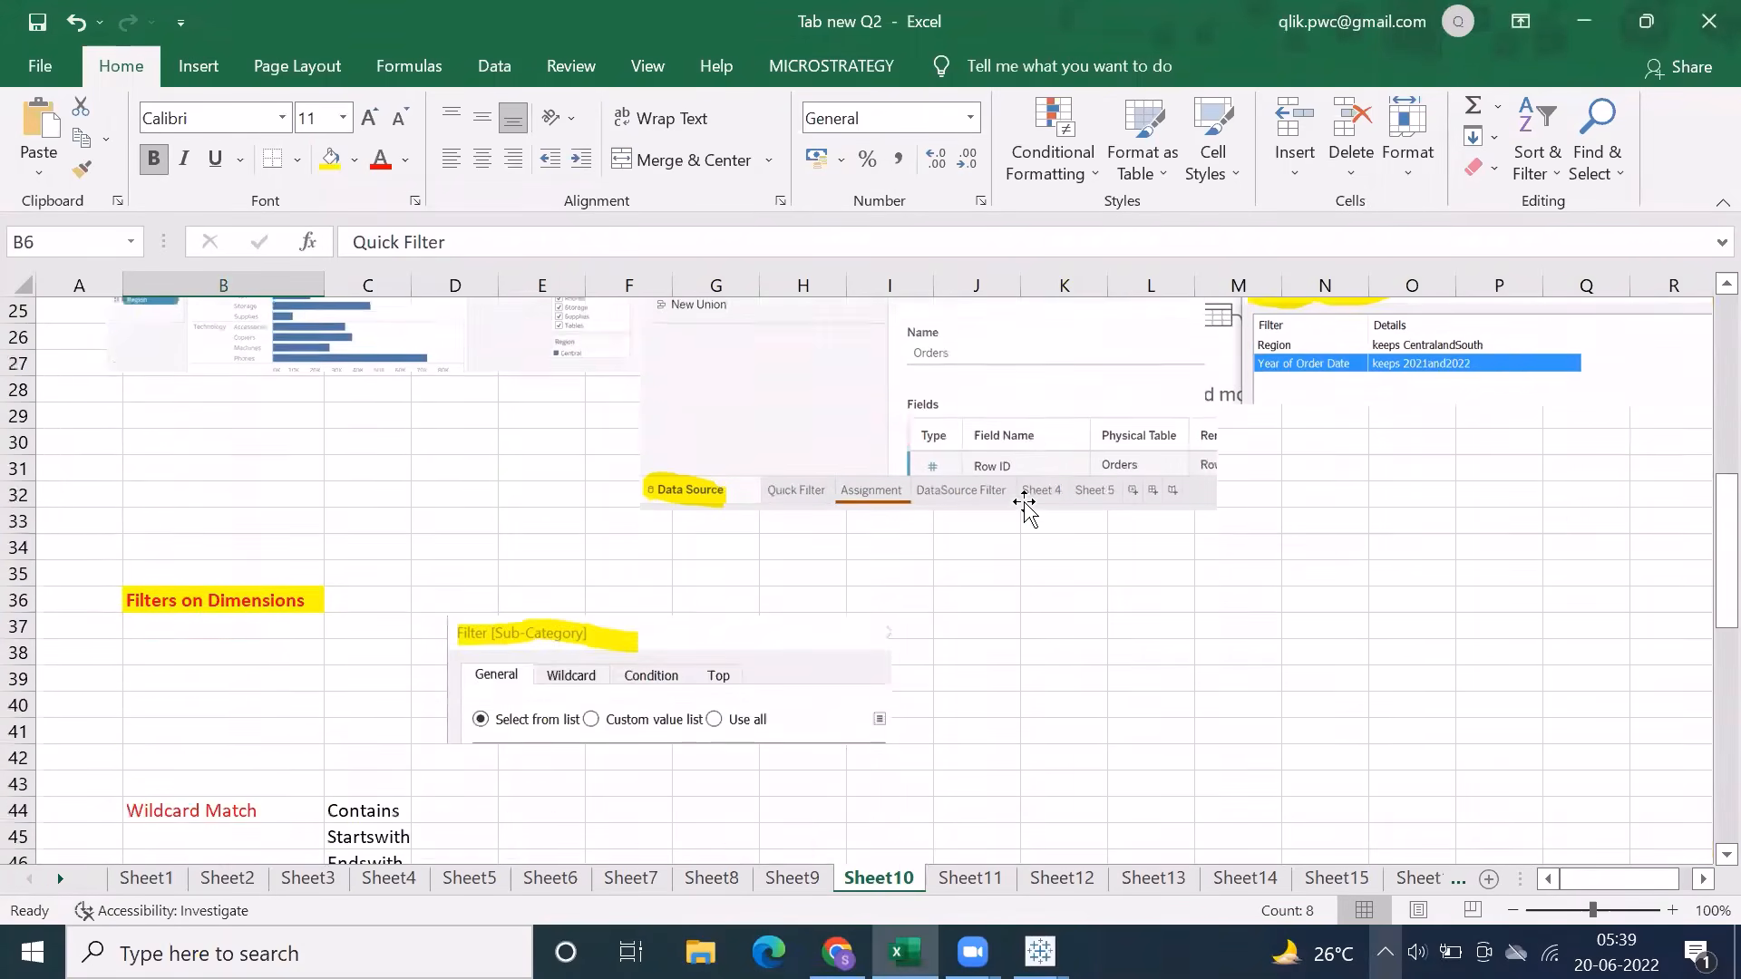
scroll(1026, 504, down, 3)
click(551, 478)
scroll(698, 622, down, 2)
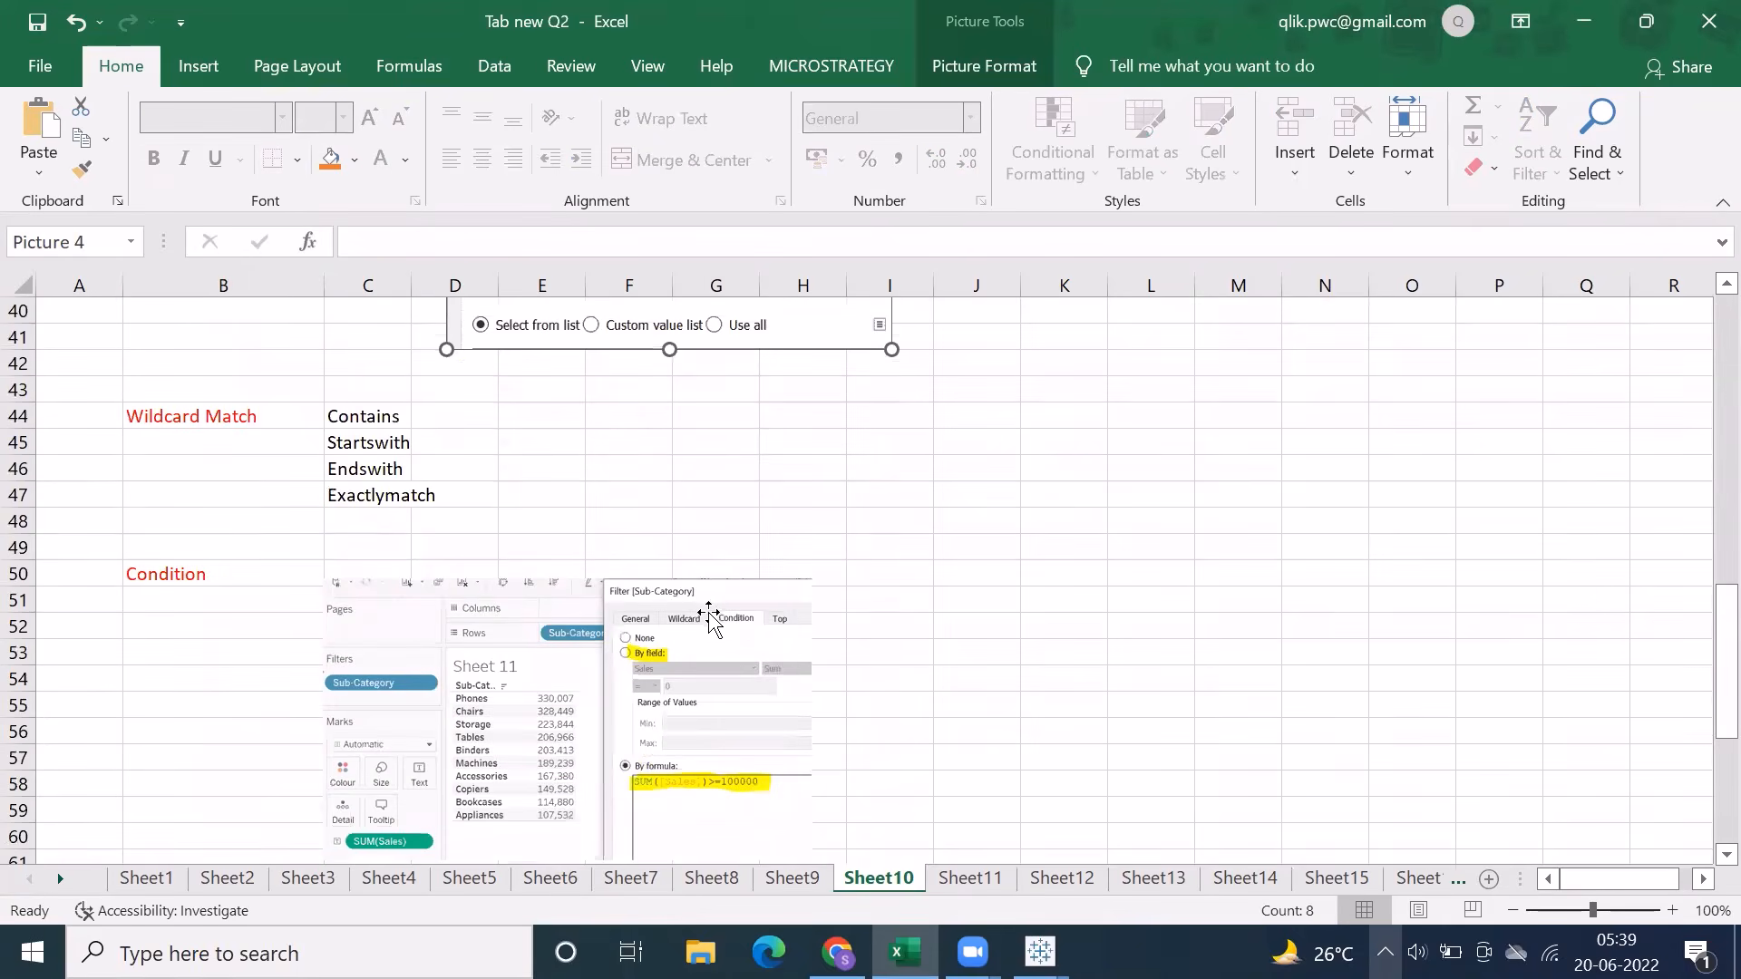
click(362, 415)
click(355, 473)
drag(350, 400, 361, 472)
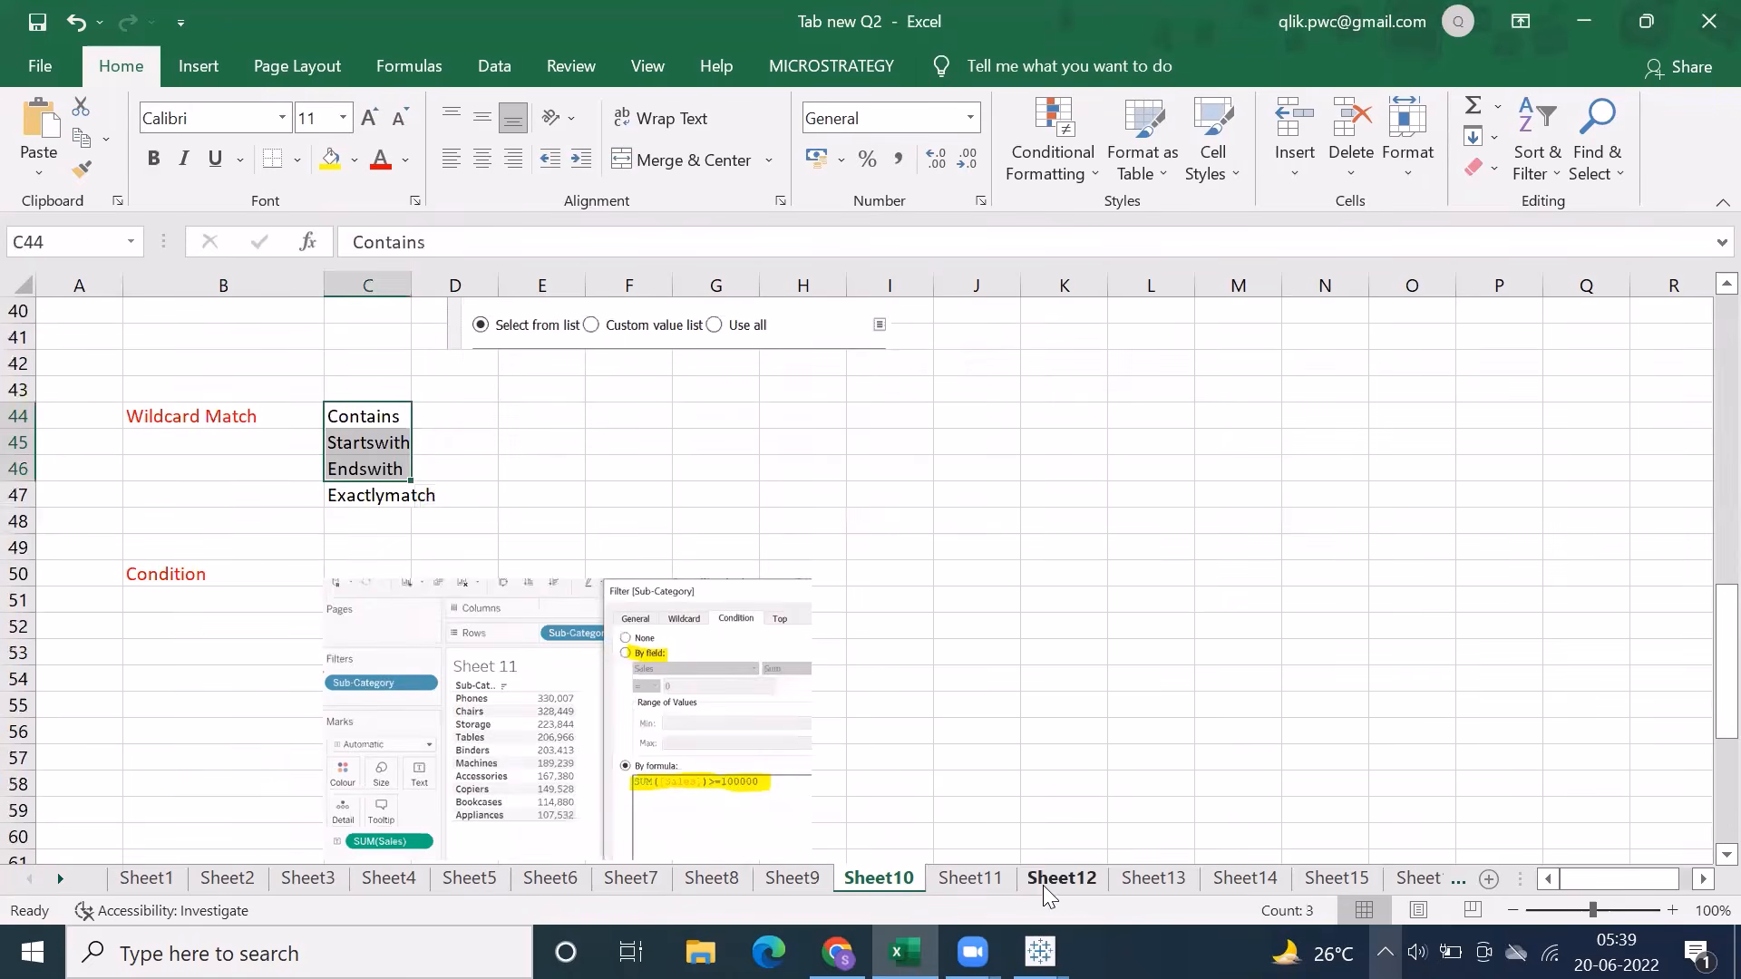
Switch back to Tableau and close the Category filter settings without applying changes
click(1040, 952)
click(1158, 849)
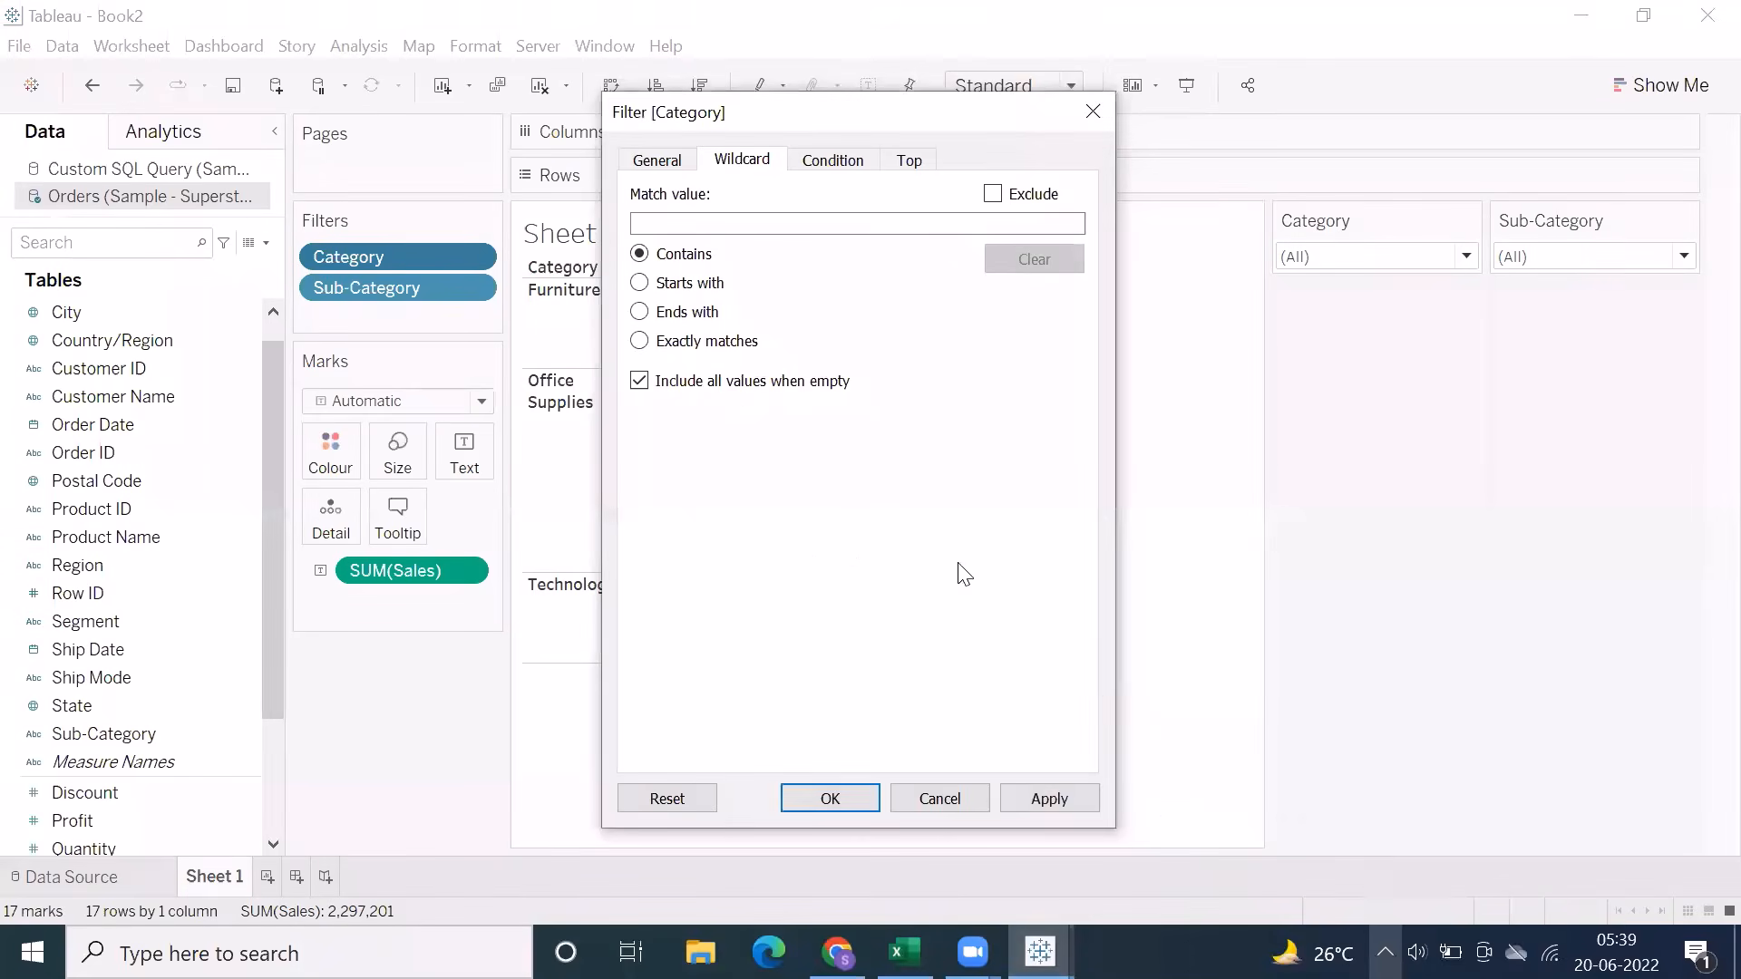
click(940, 799)
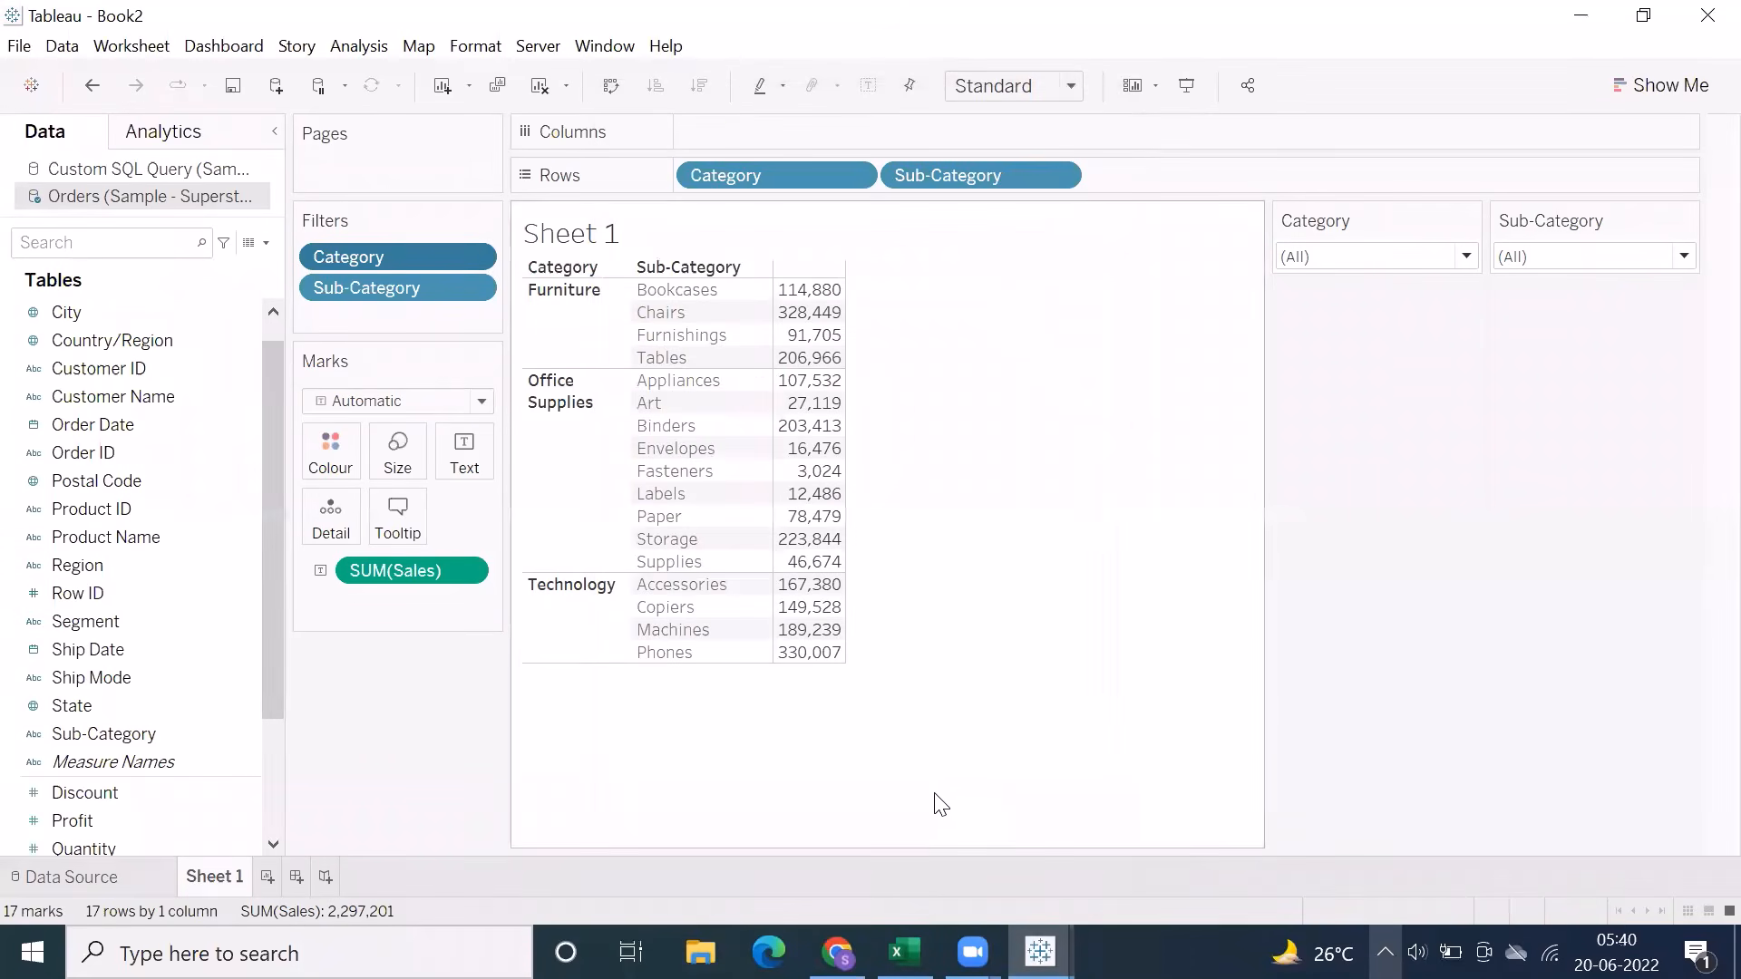
Create a new worksheet listing Sales by Customer Name and show the Customer Name filter
click(267, 877)
click(171, 399)
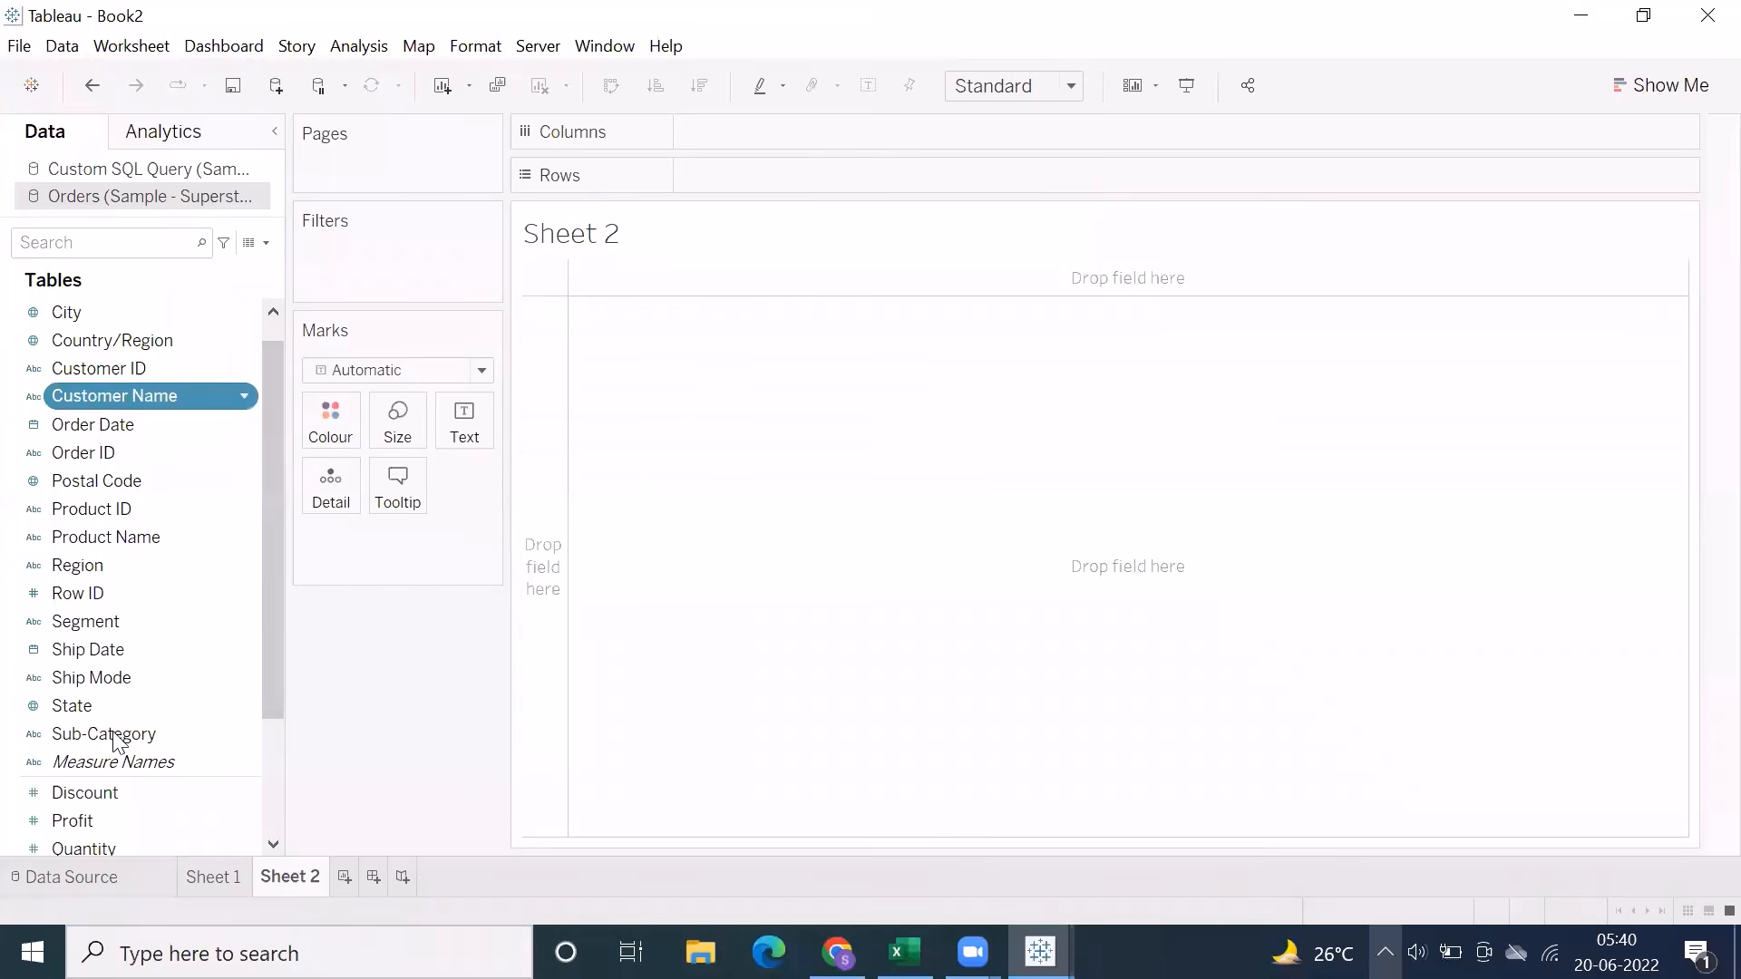
scroll(113, 730, down, 3)
double_click(91, 715)
click(859, 176)
click(770, 247)
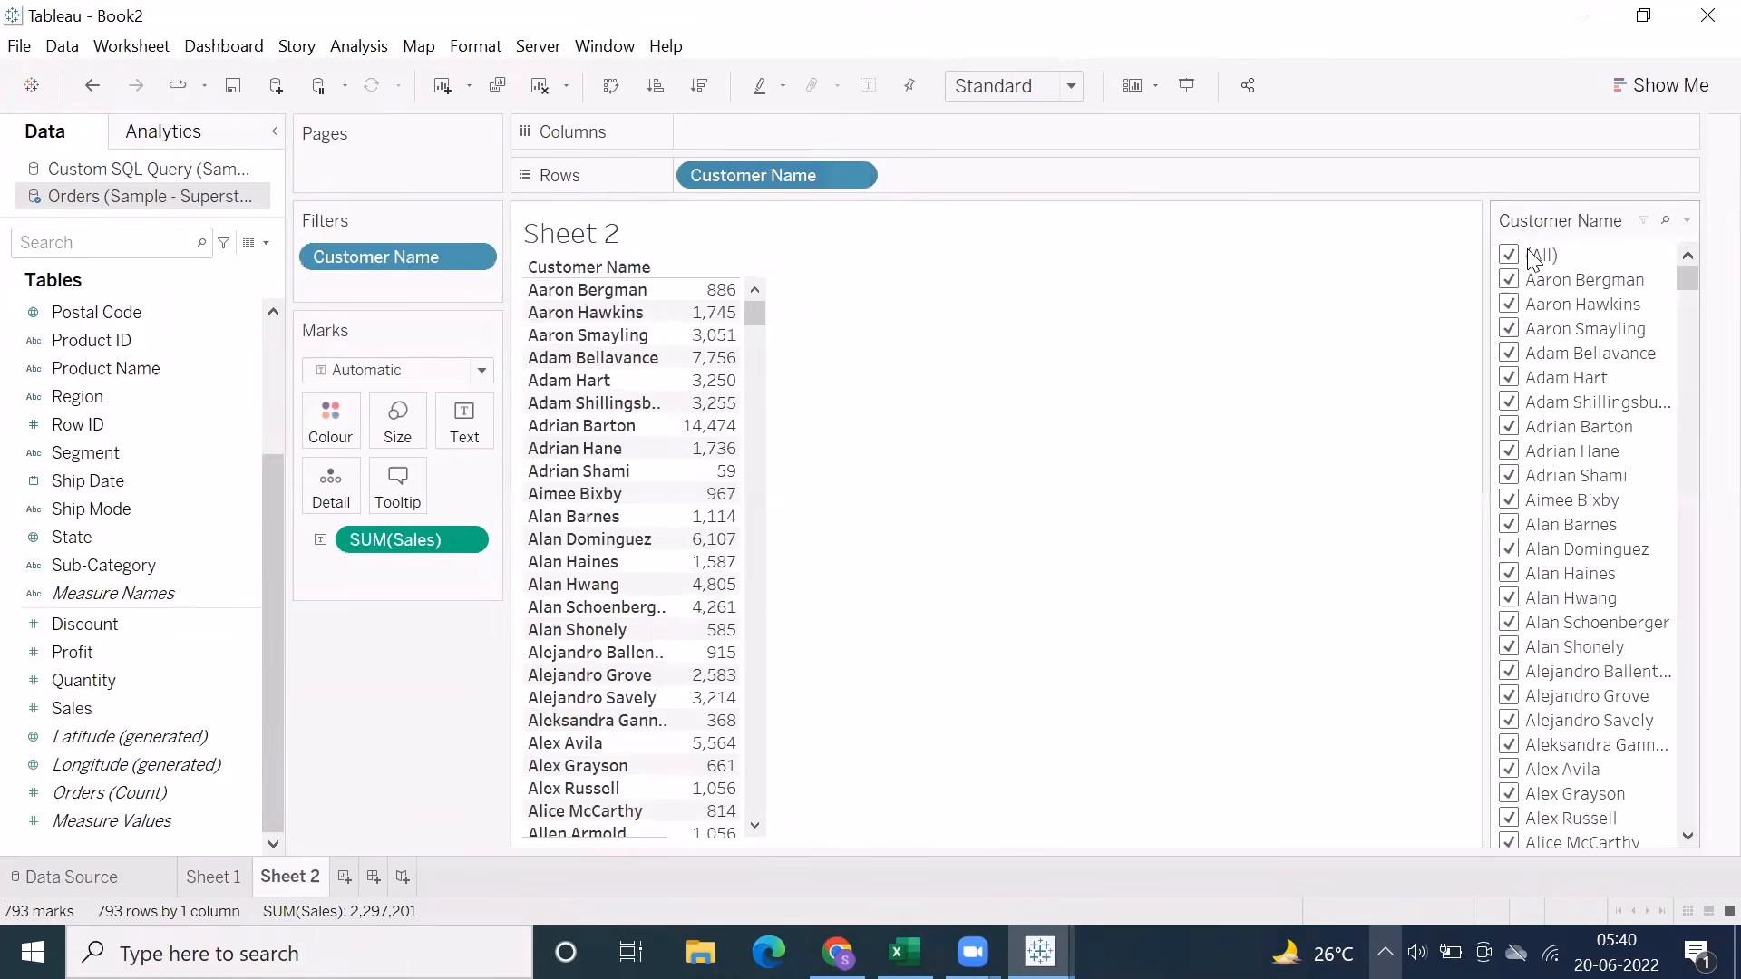
Switch the Customer Name filter to Wildcard Match and filter the list by a customer's first name
click(1687, 221)
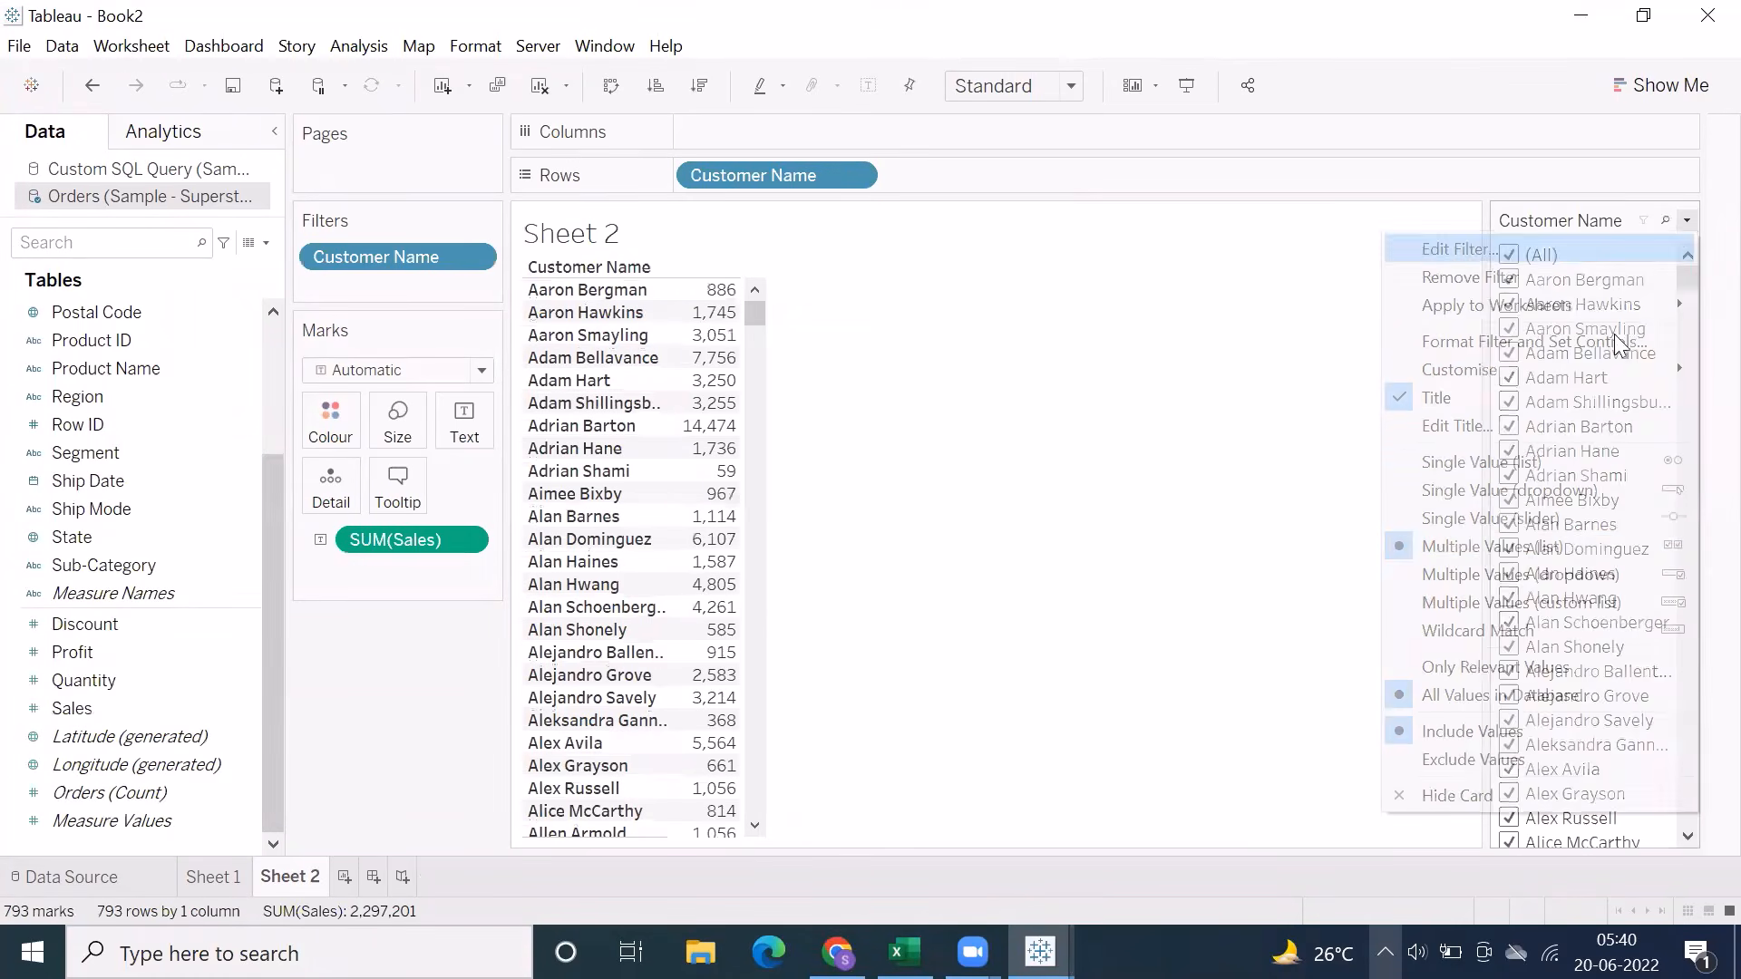
click(1508, 628)
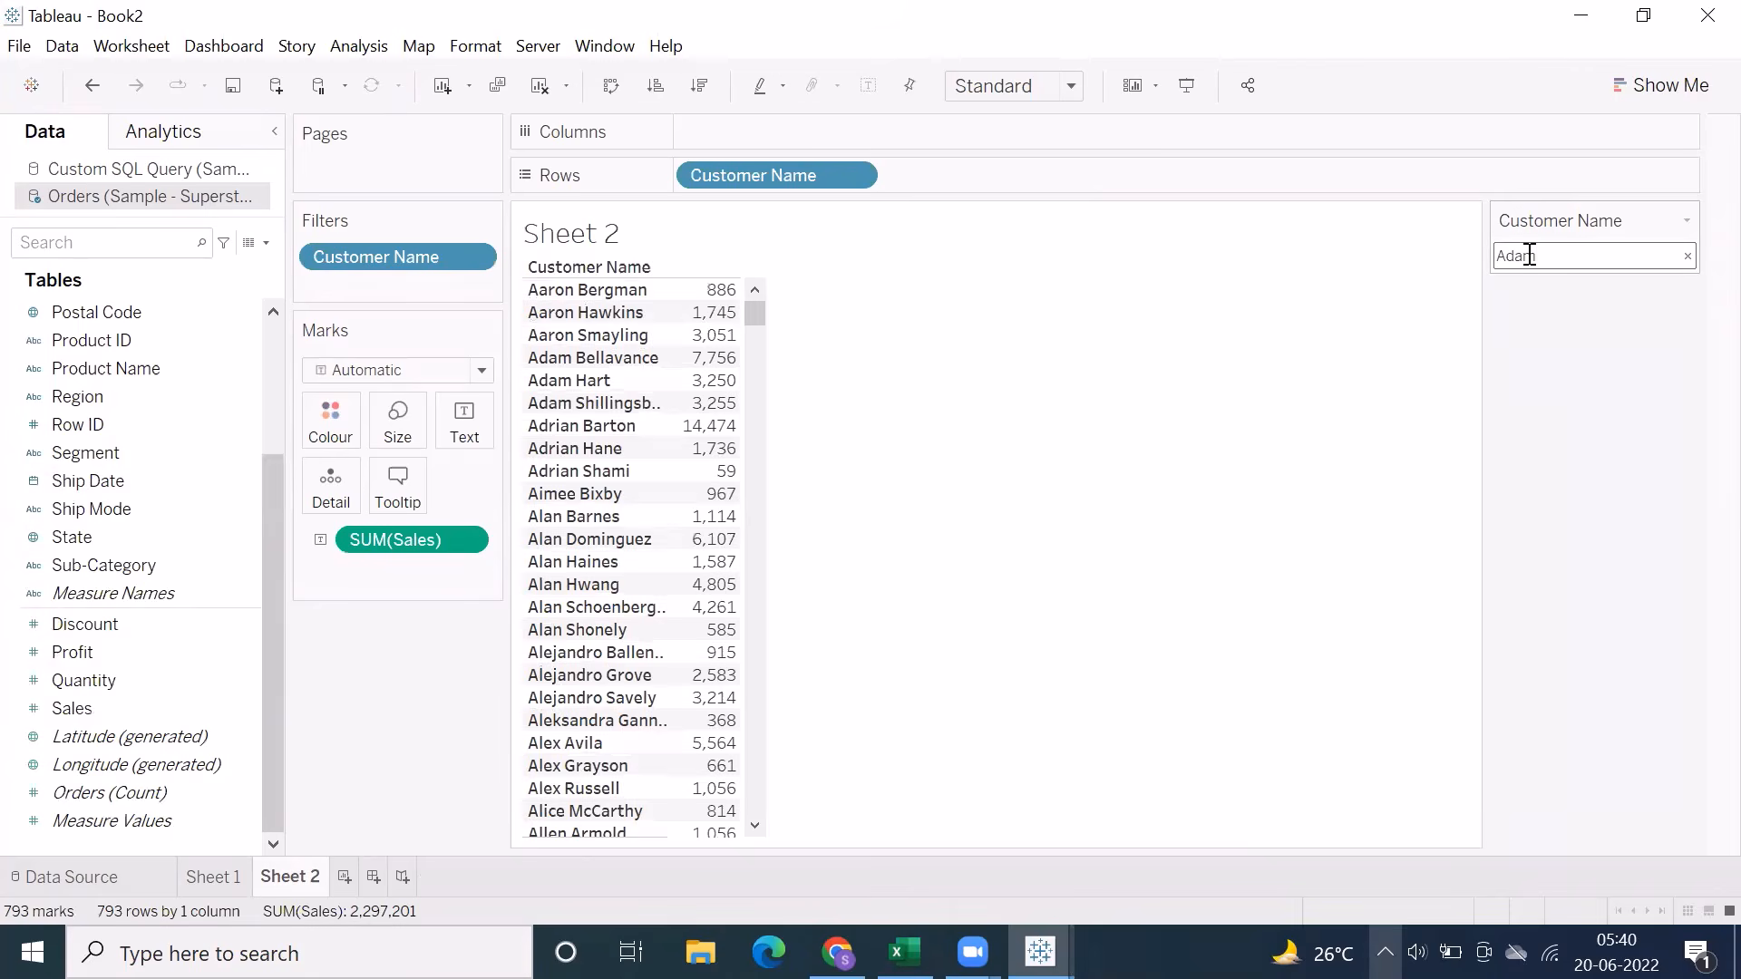
key(Return)
double_click(1588, 260)
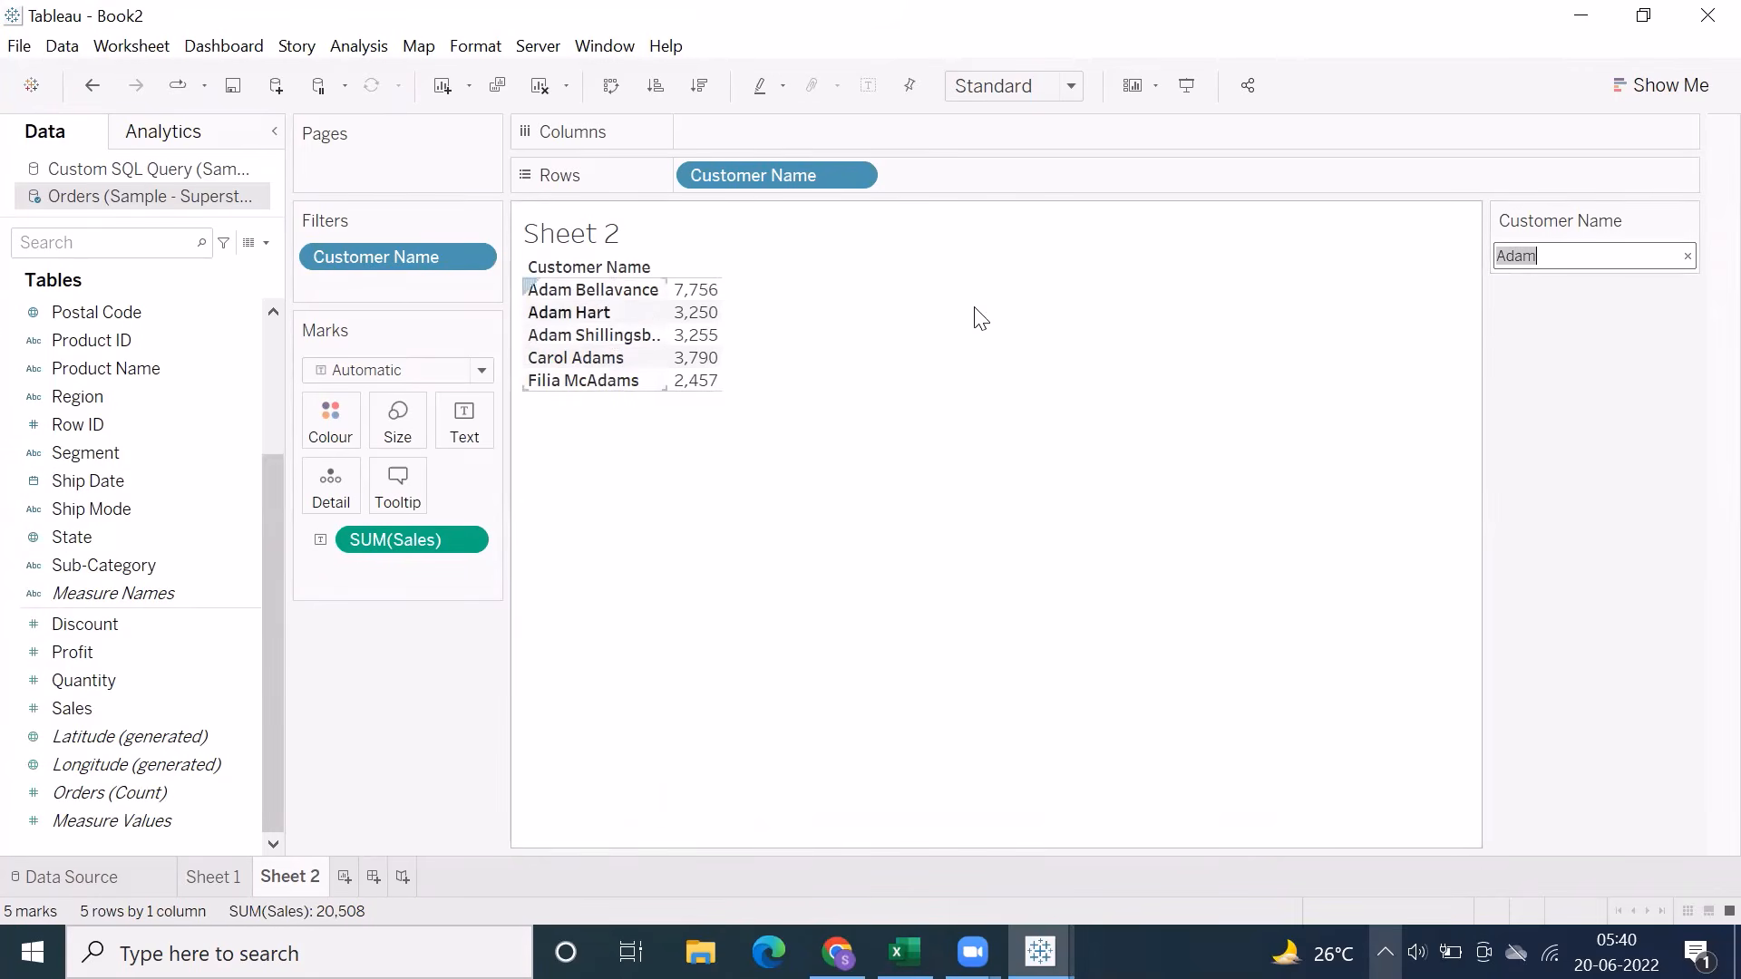
click(1562, 257)
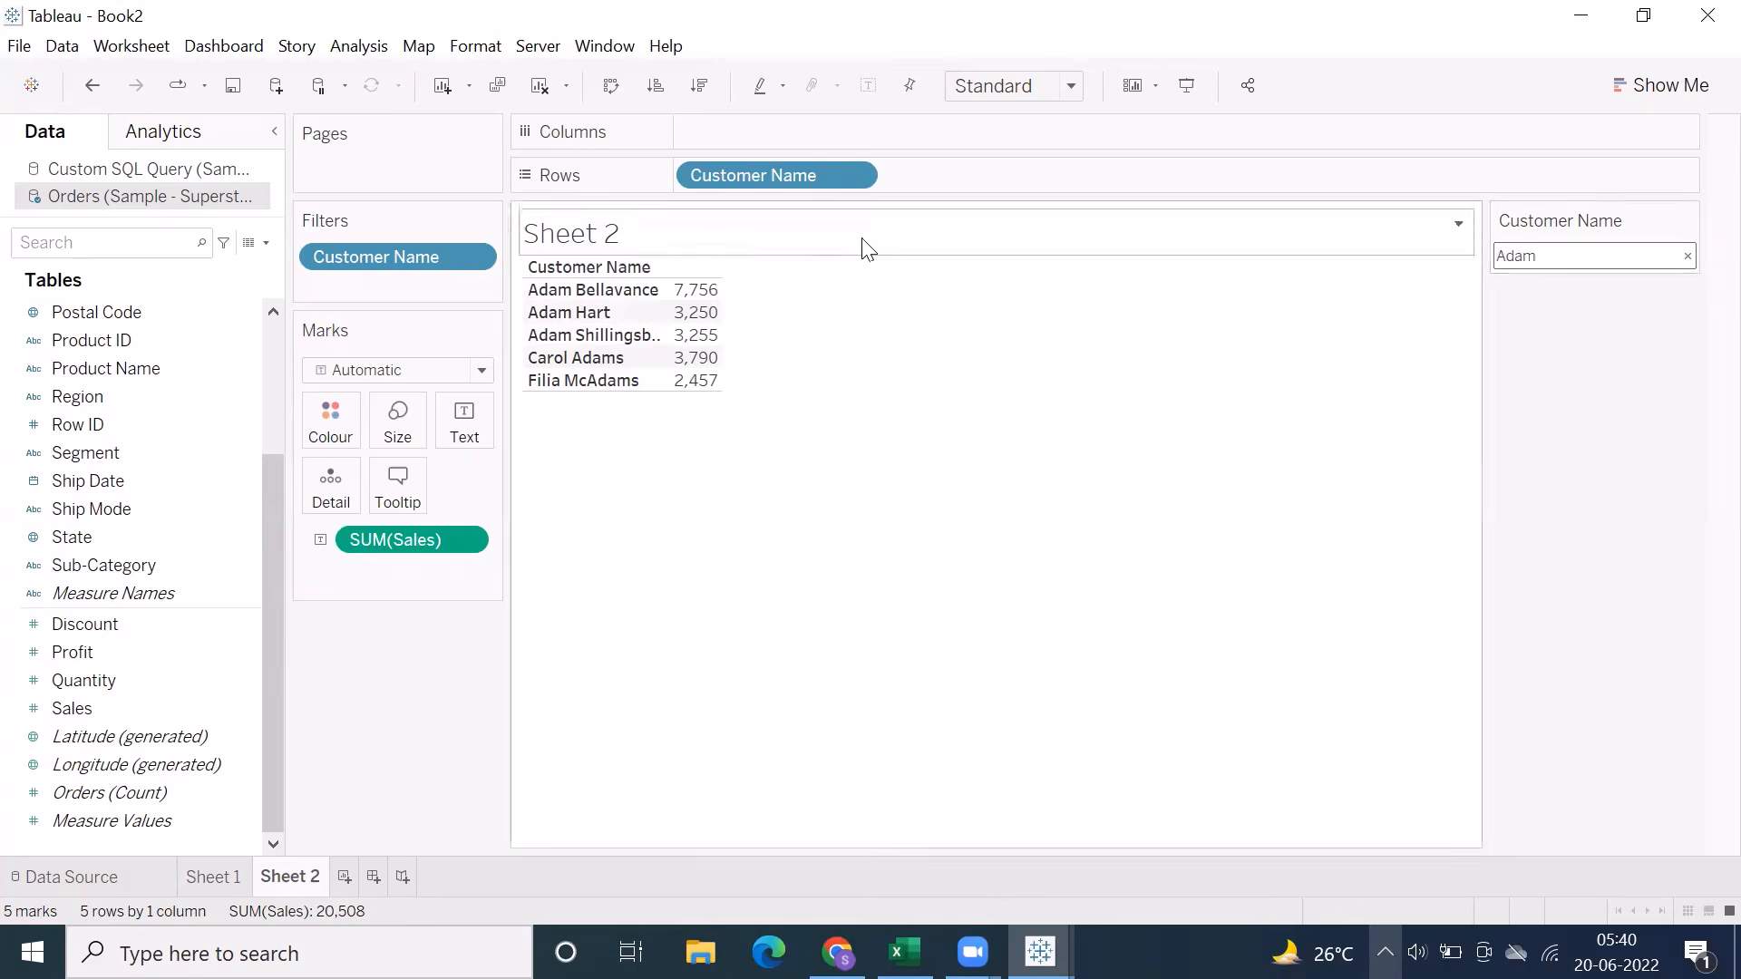
Review the Customer Name filter's wildcard settings, accept them, and widen the Customer Name column to fit the full names
right_click(385, 258)
click(419, 277)
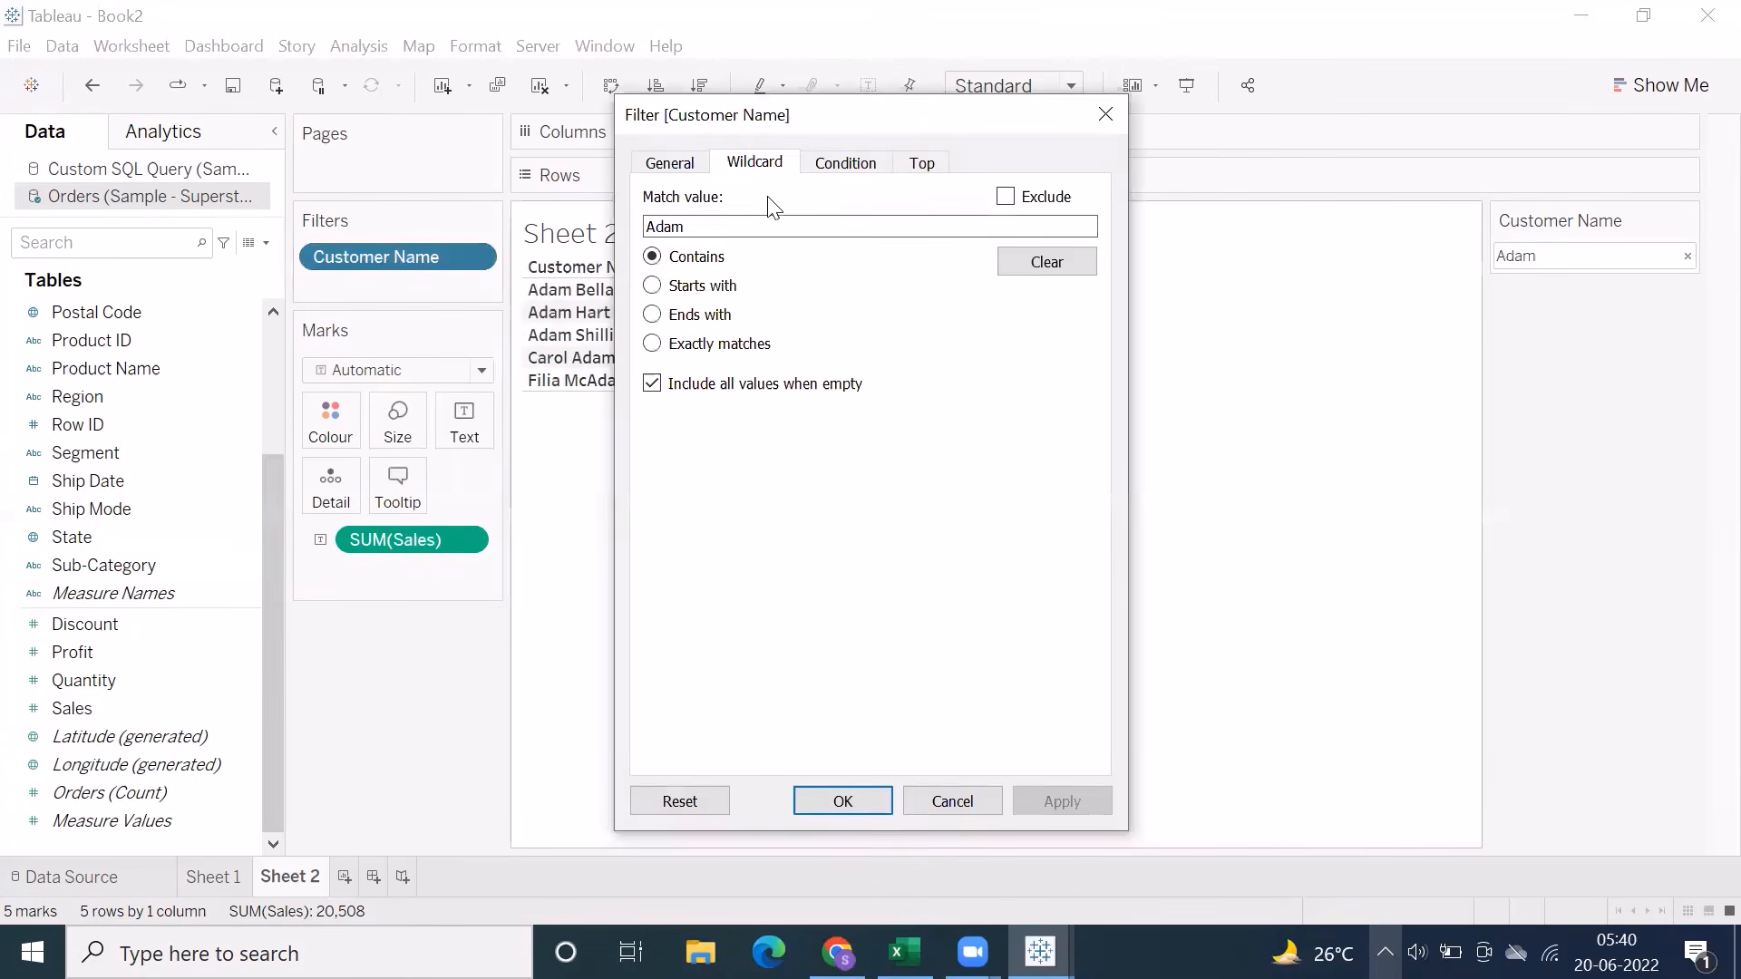
click(861, 801)
double_click(1570, 258)
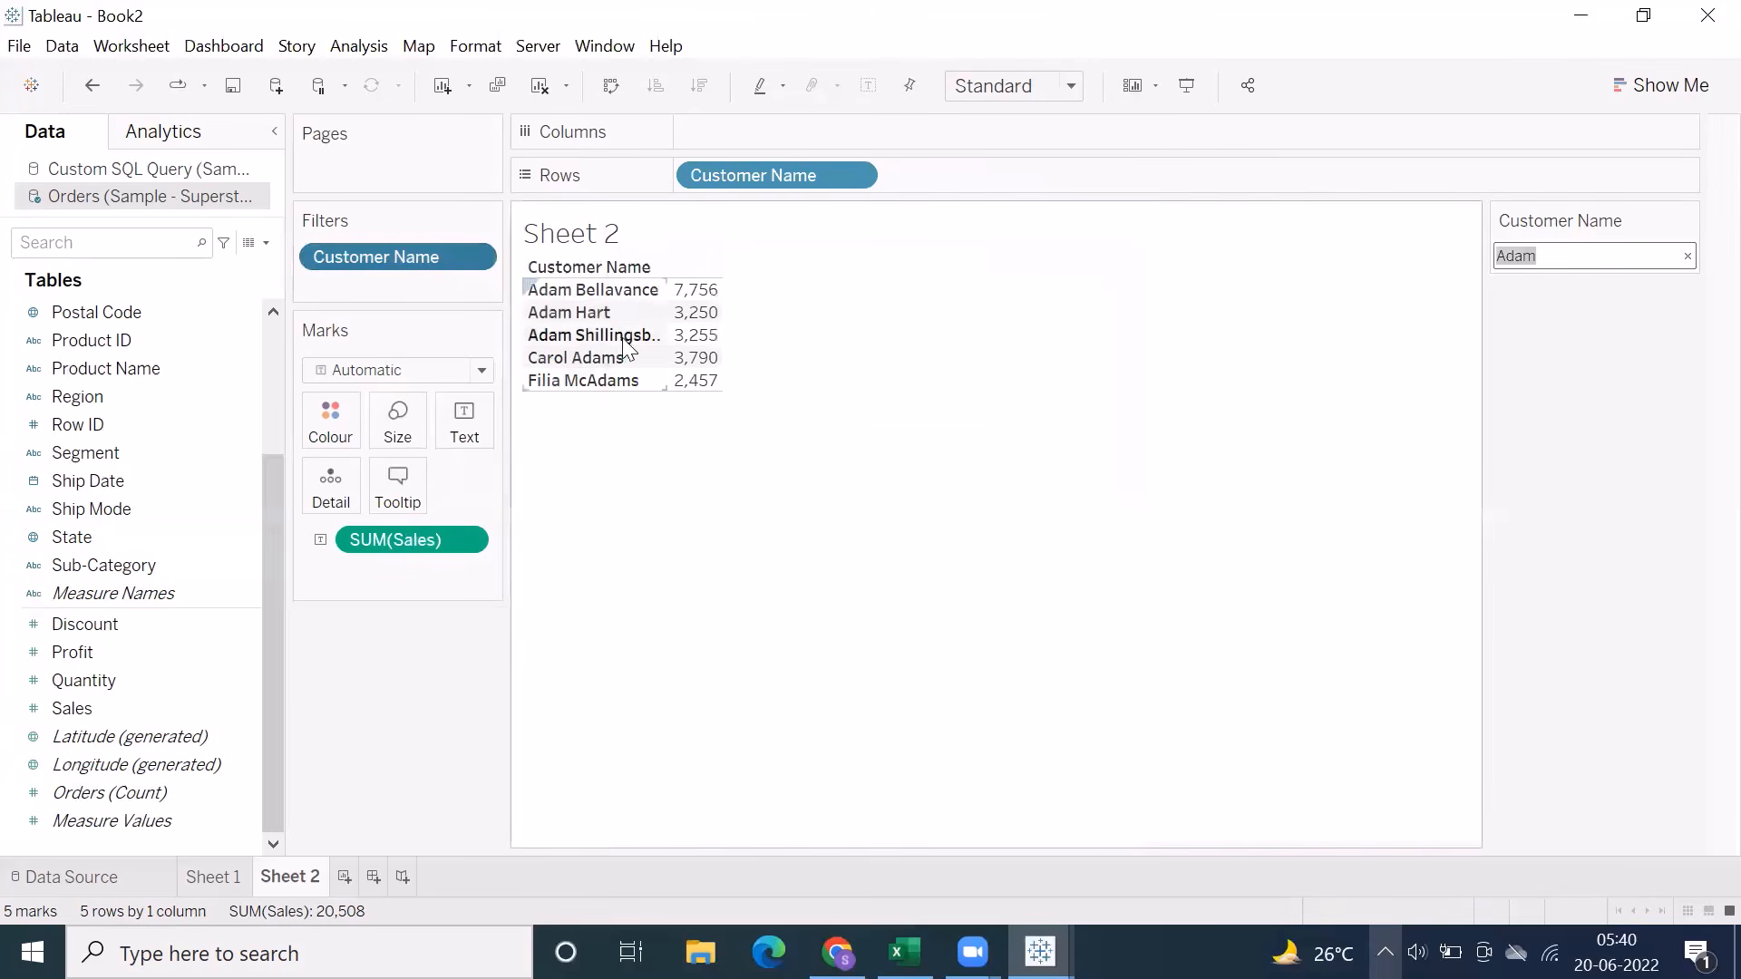
drag(667, 337, 699, 340)
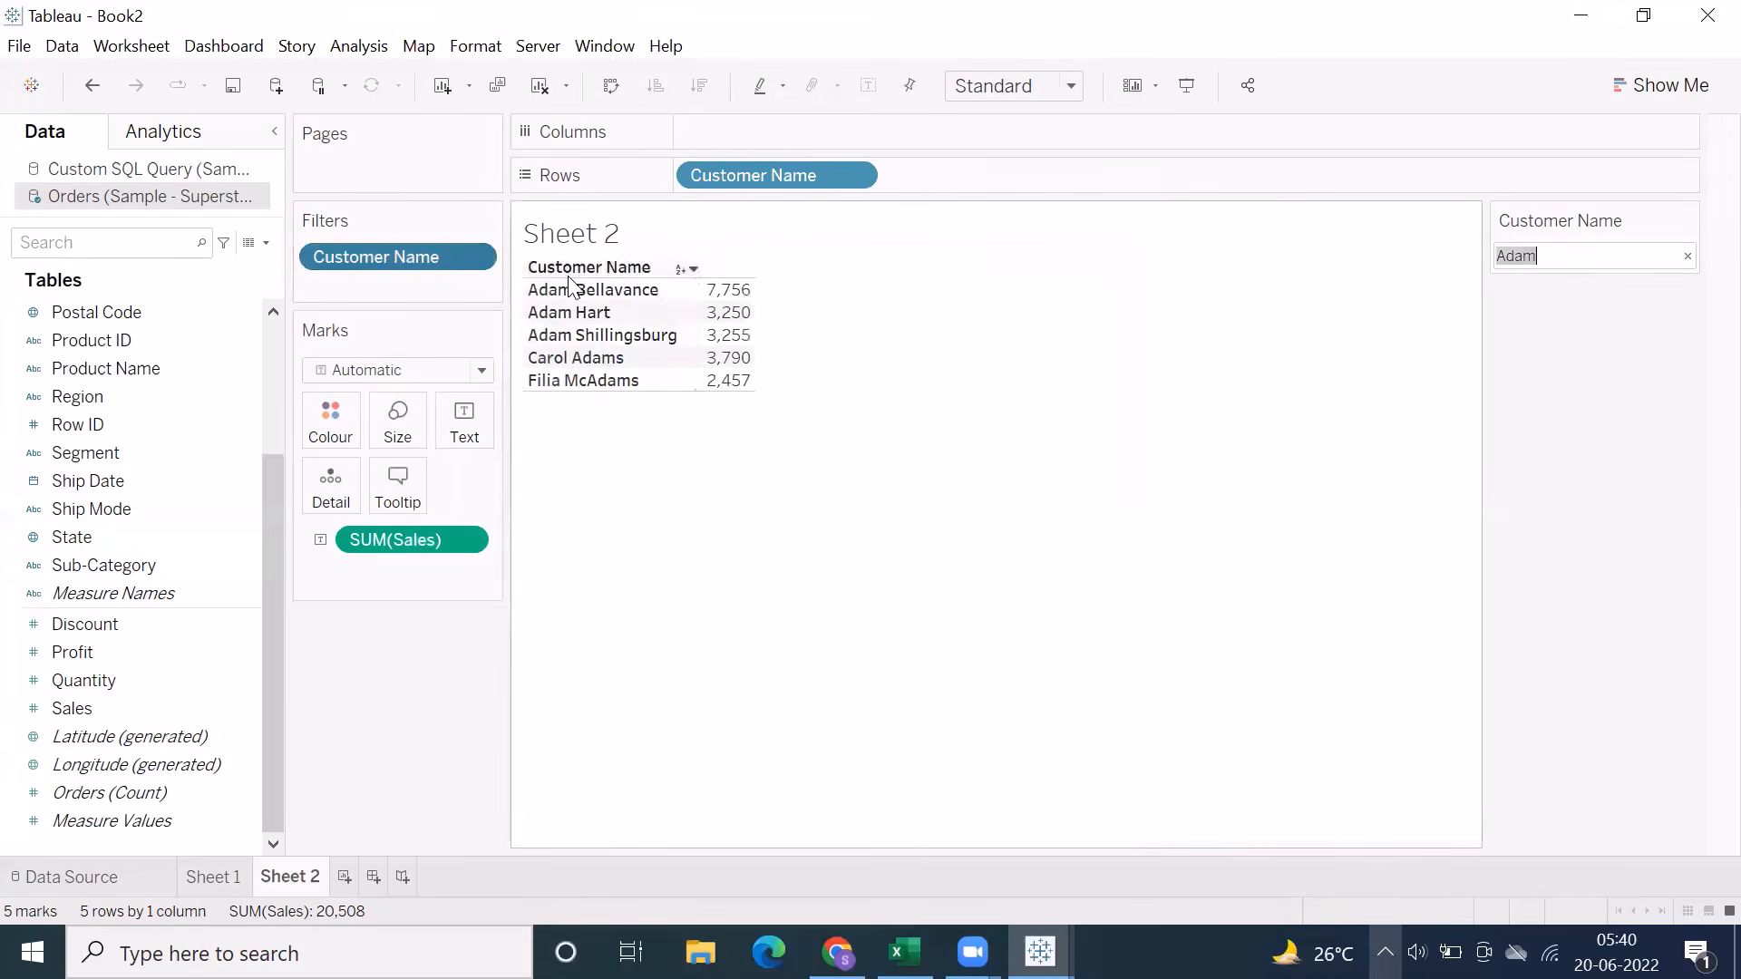
Add a trailing asterisk to the Customer Name wildcard text for a starts-with match, and check the filter's wildcard settings
click(1562, 258)
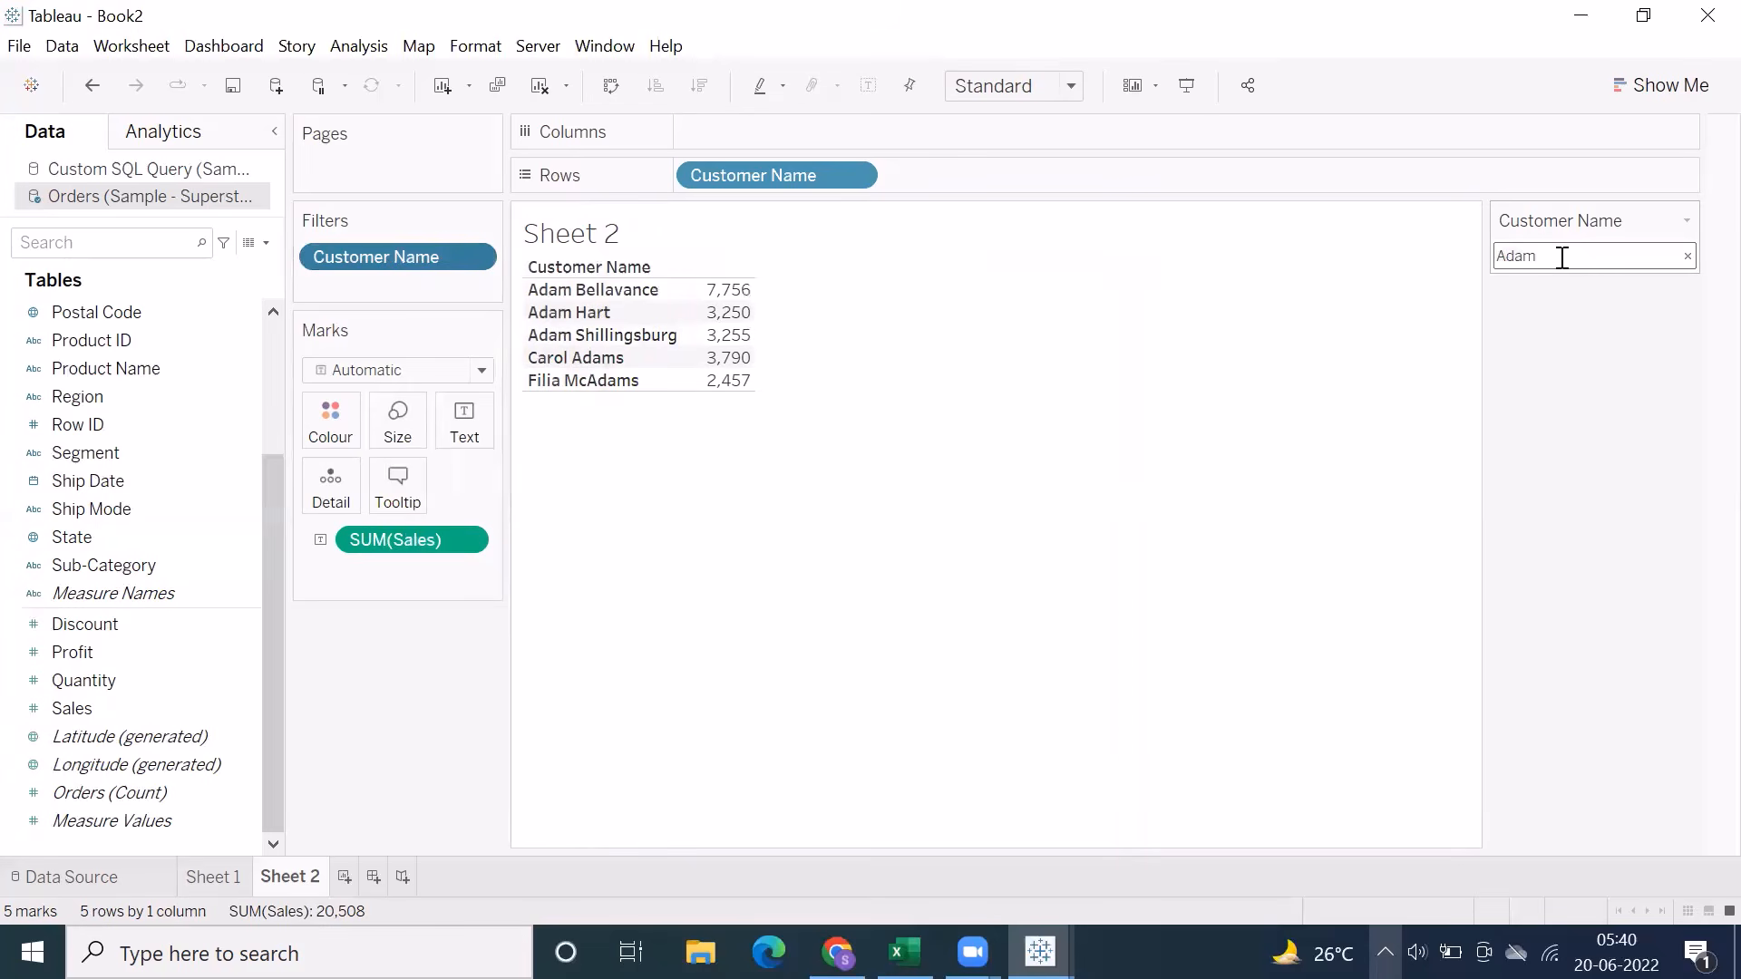
text(*)
key(Return)
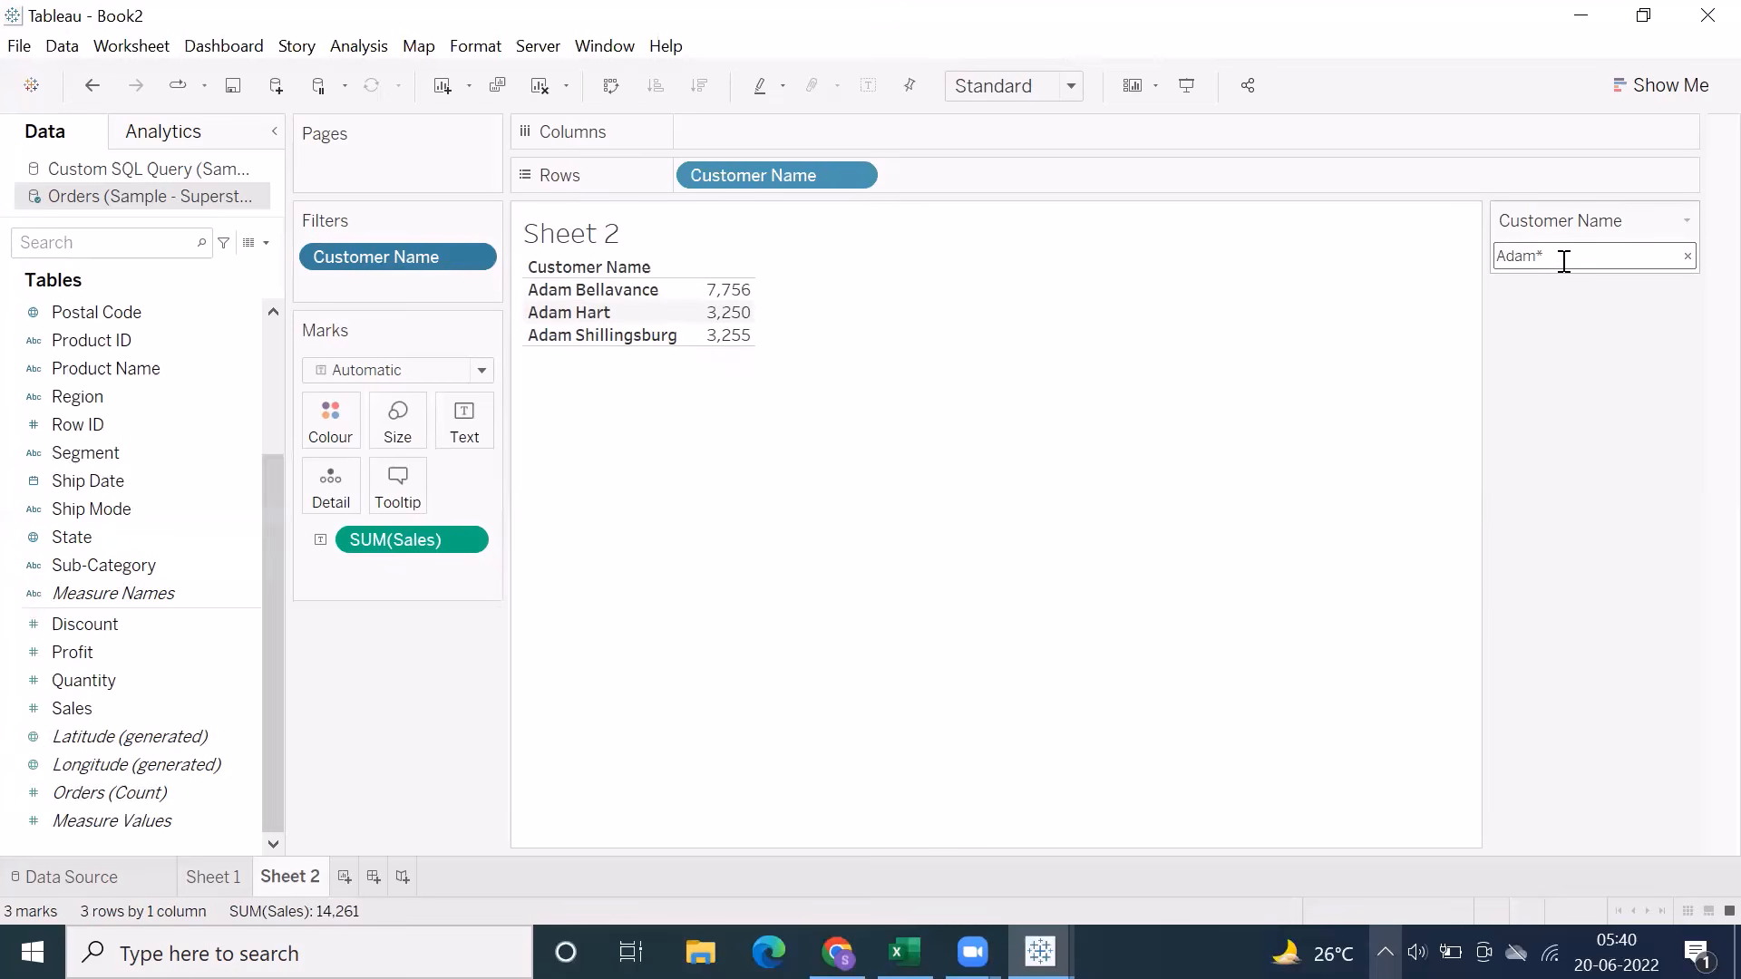
right_click(437, 258)
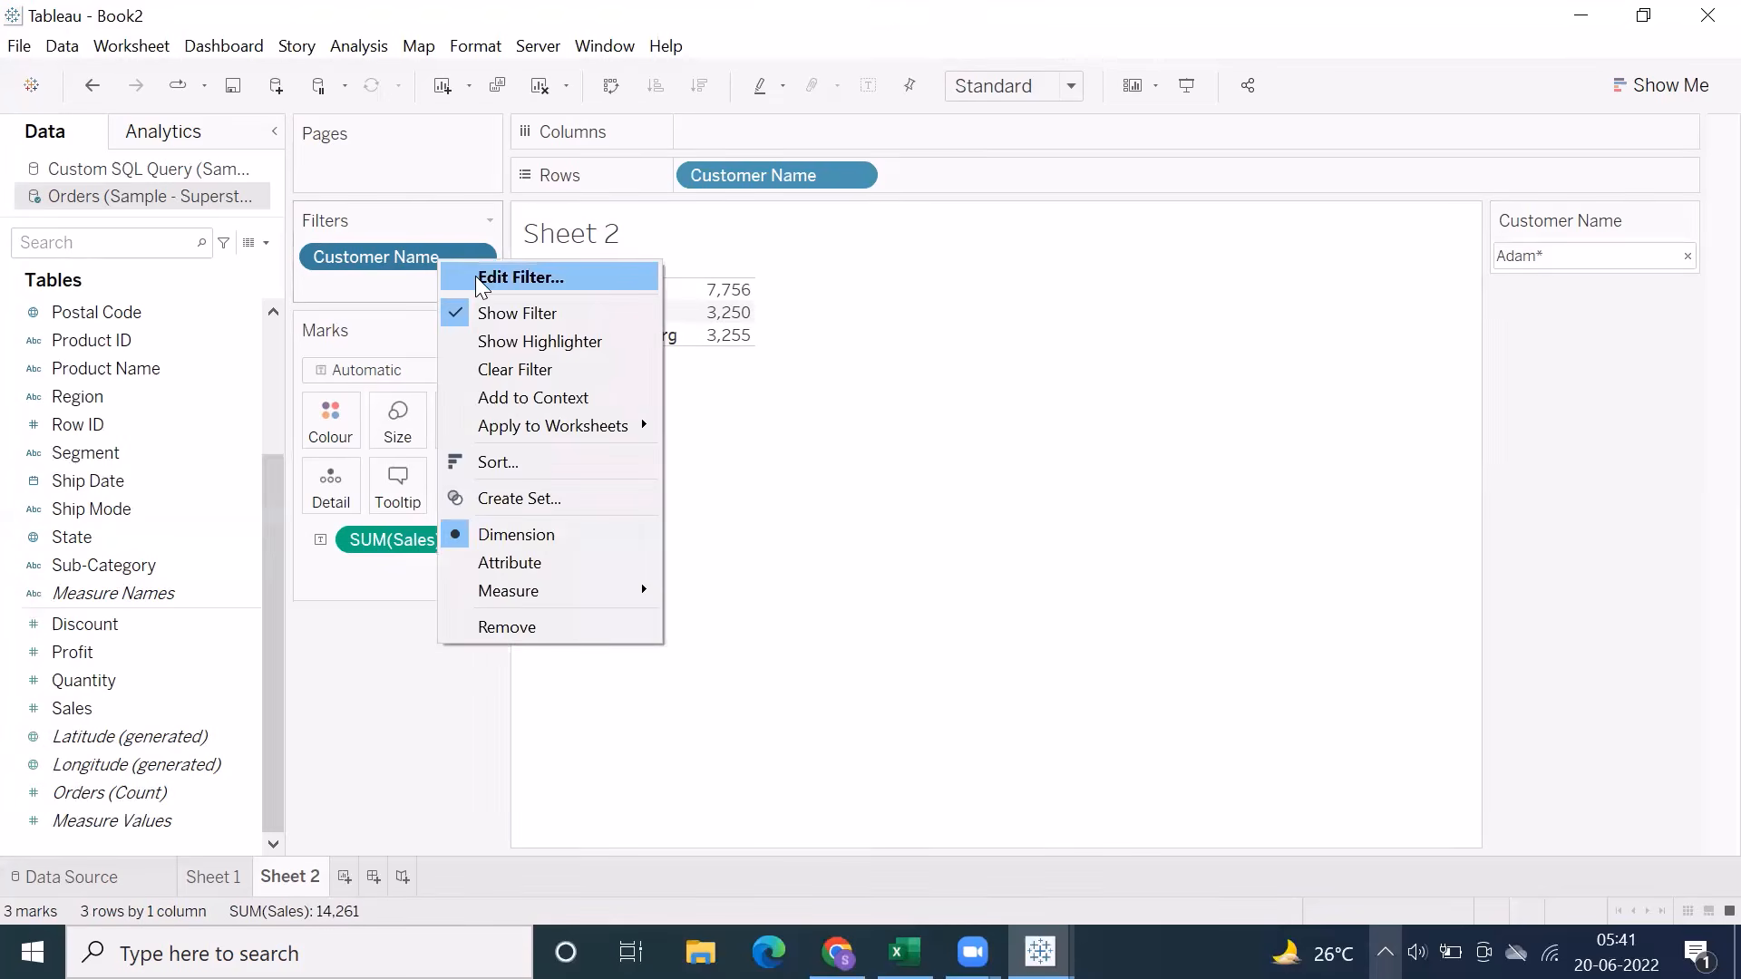
click(475, 276)
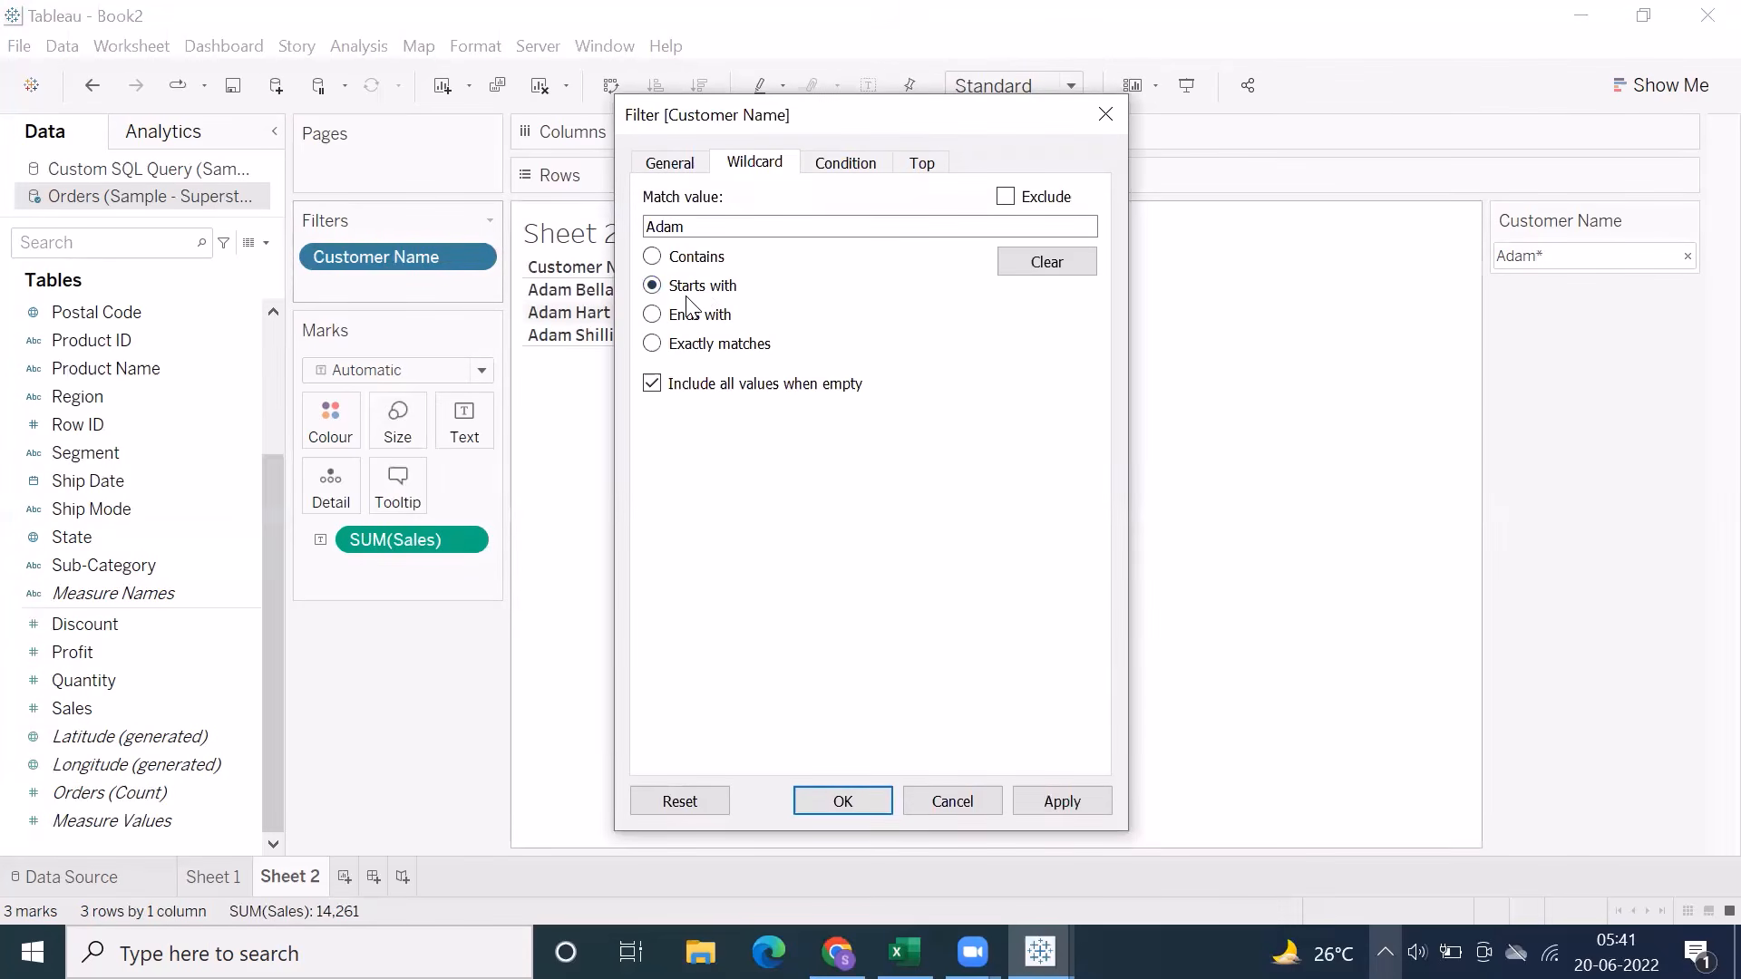
click(856, 794)
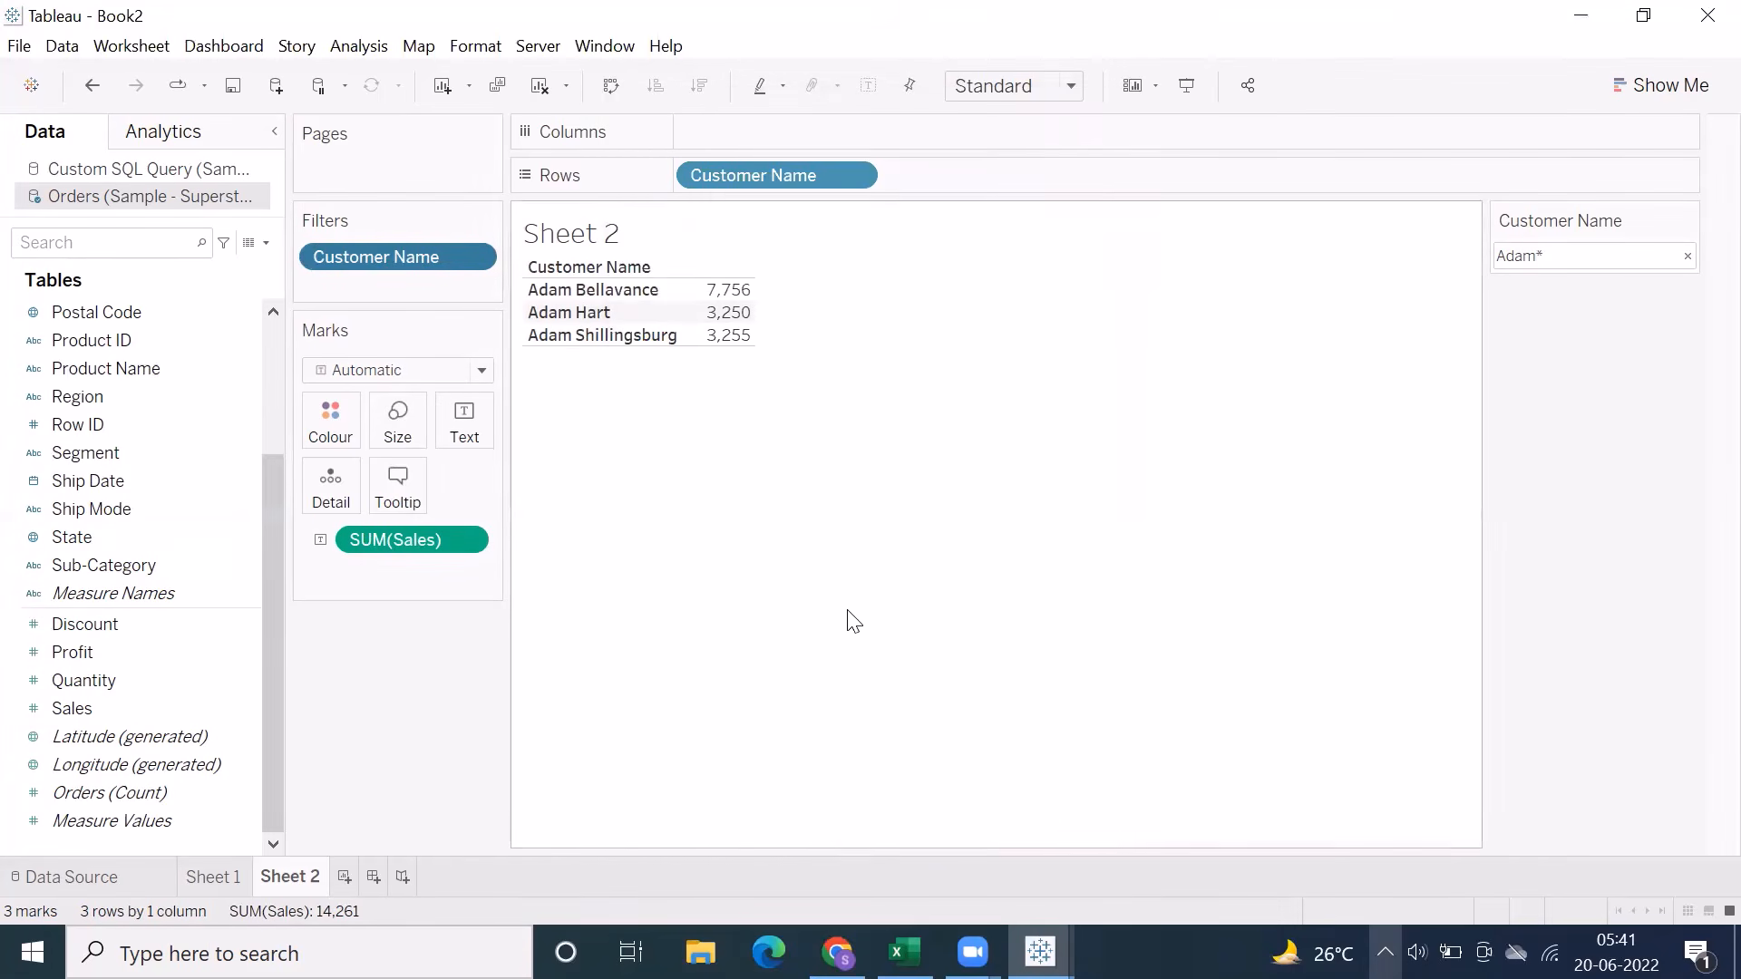
Filter the Customer Name list to names containing "son" and highlight individual matching customers whose first name contains it
click(1569, 264)
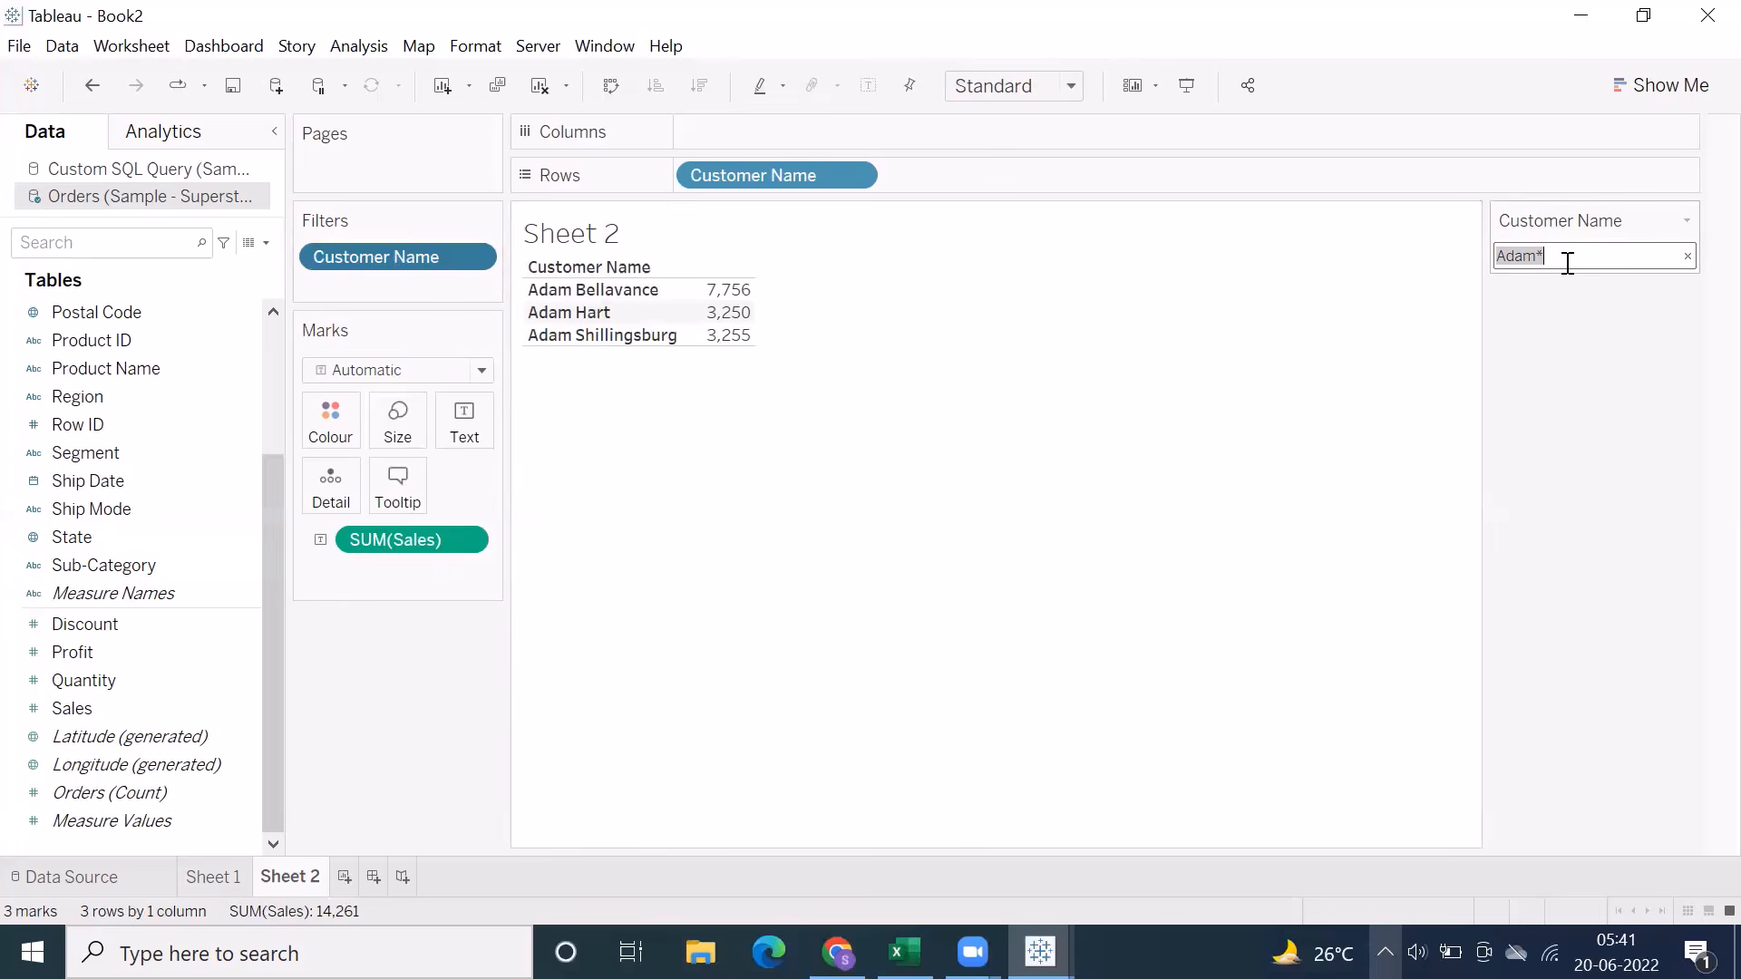
text(son)
key(Return)
click(1568, 263)
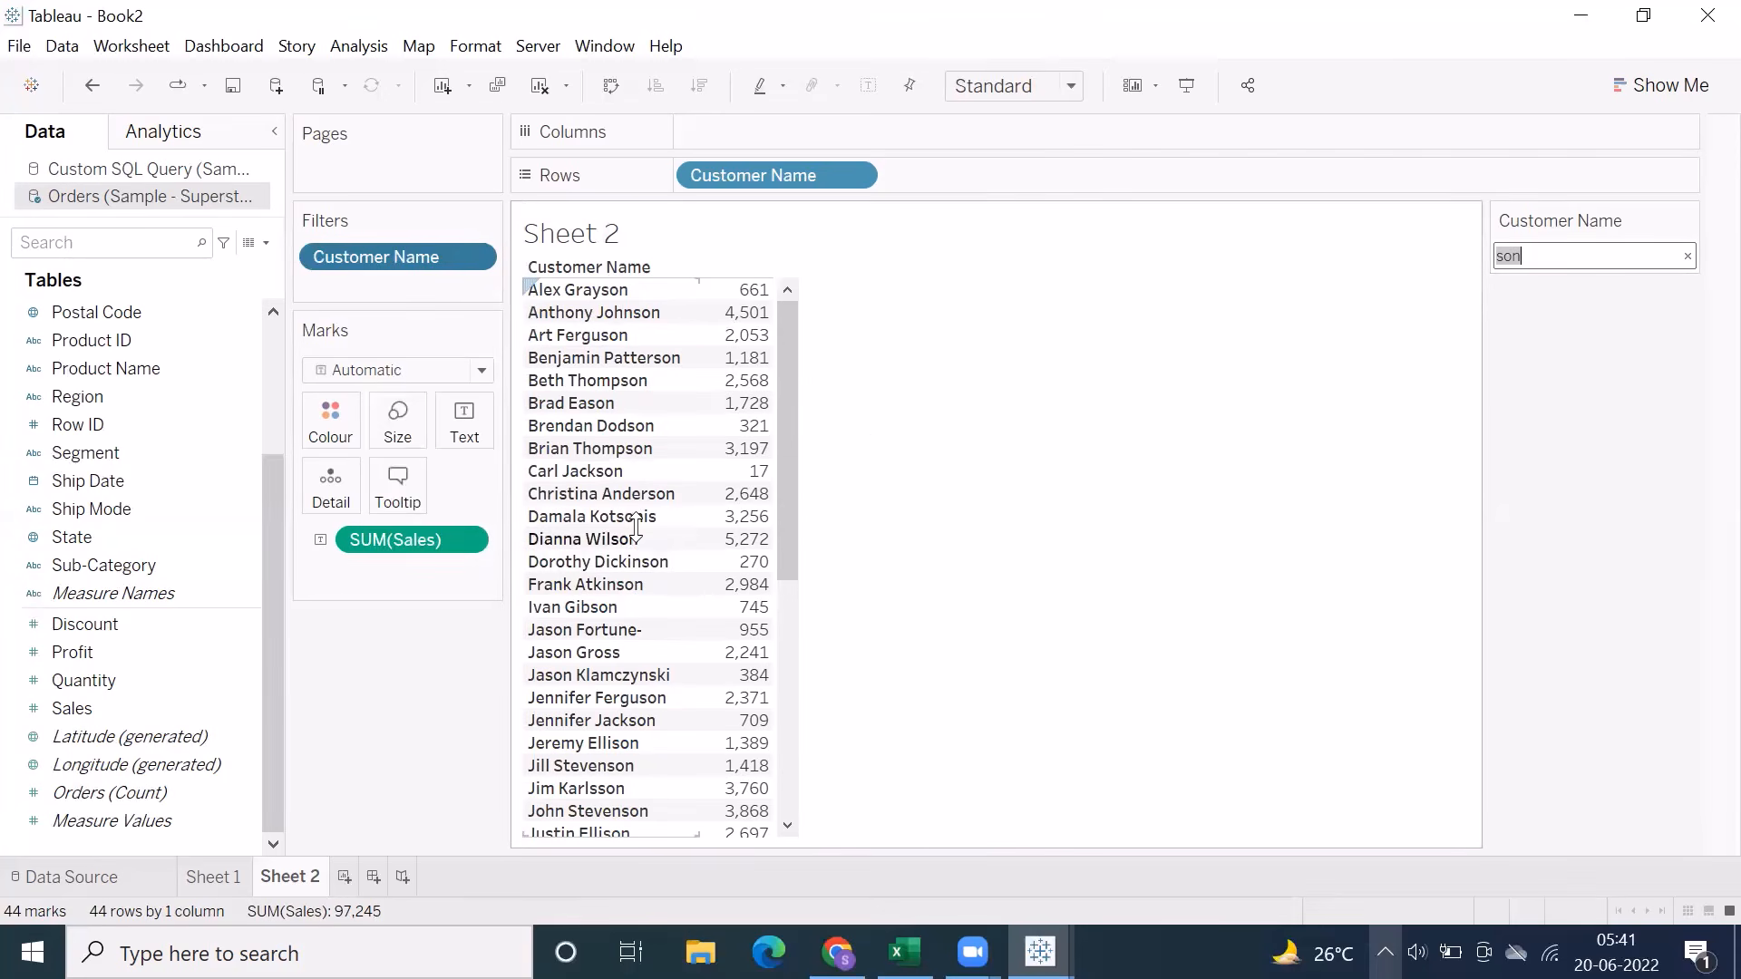
click(617, 630)
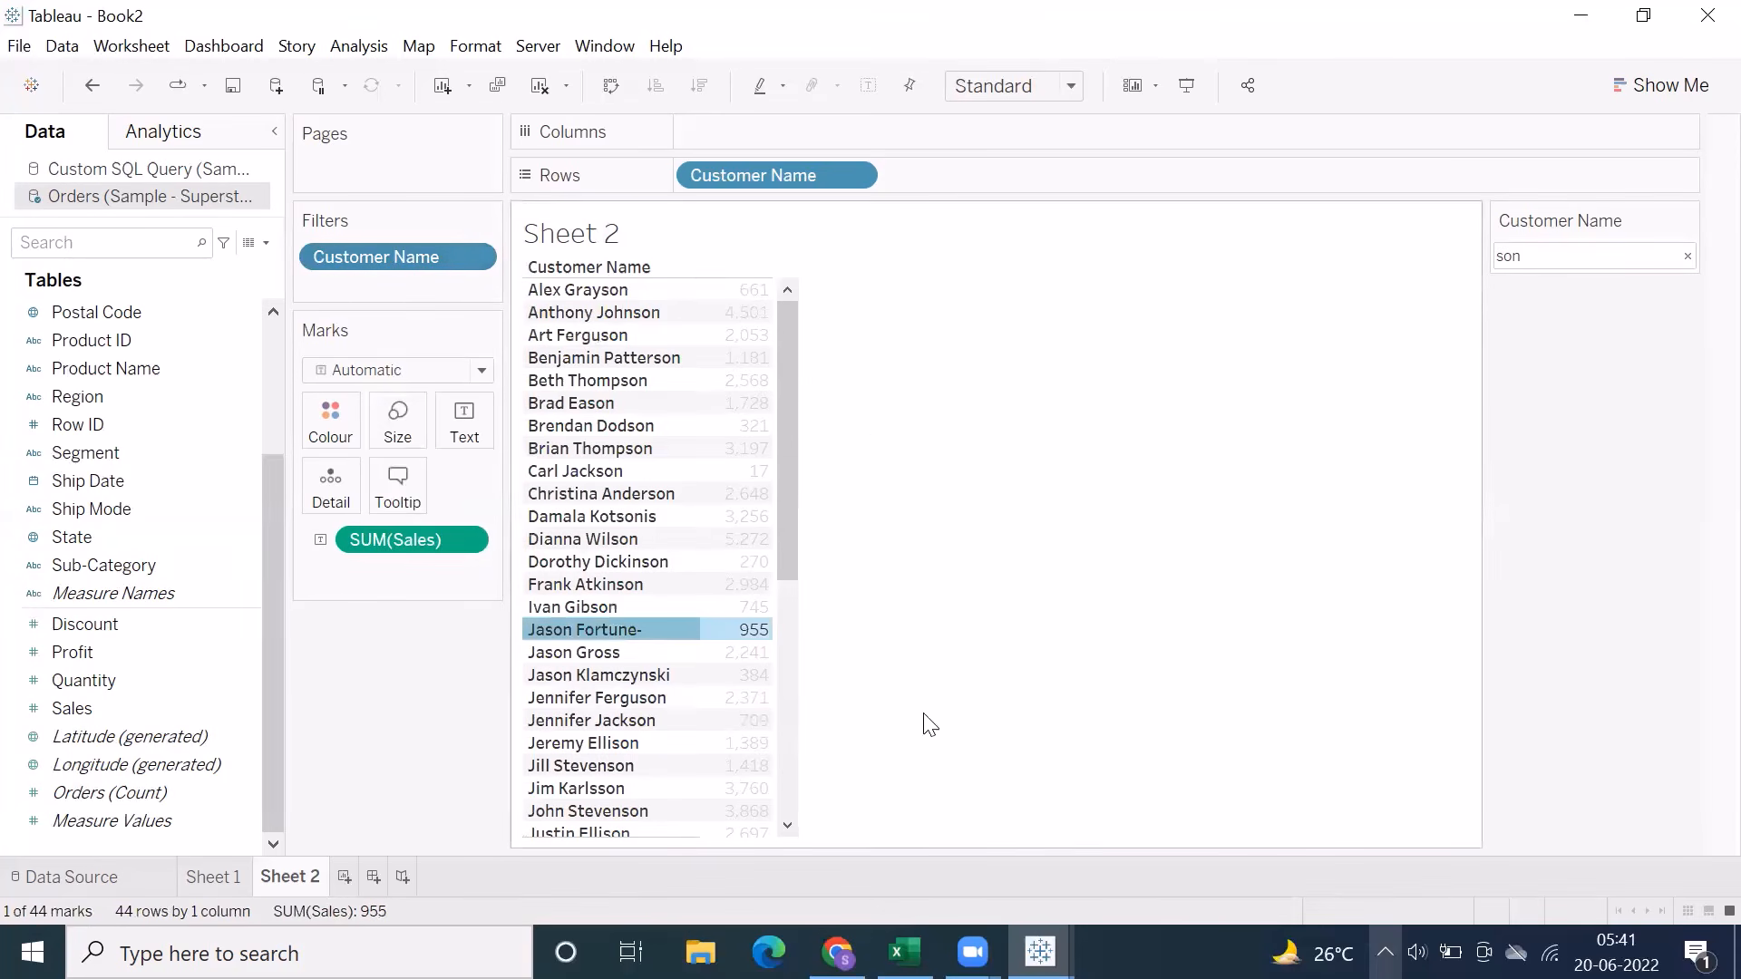
click(653, 676)
click(588, 651)
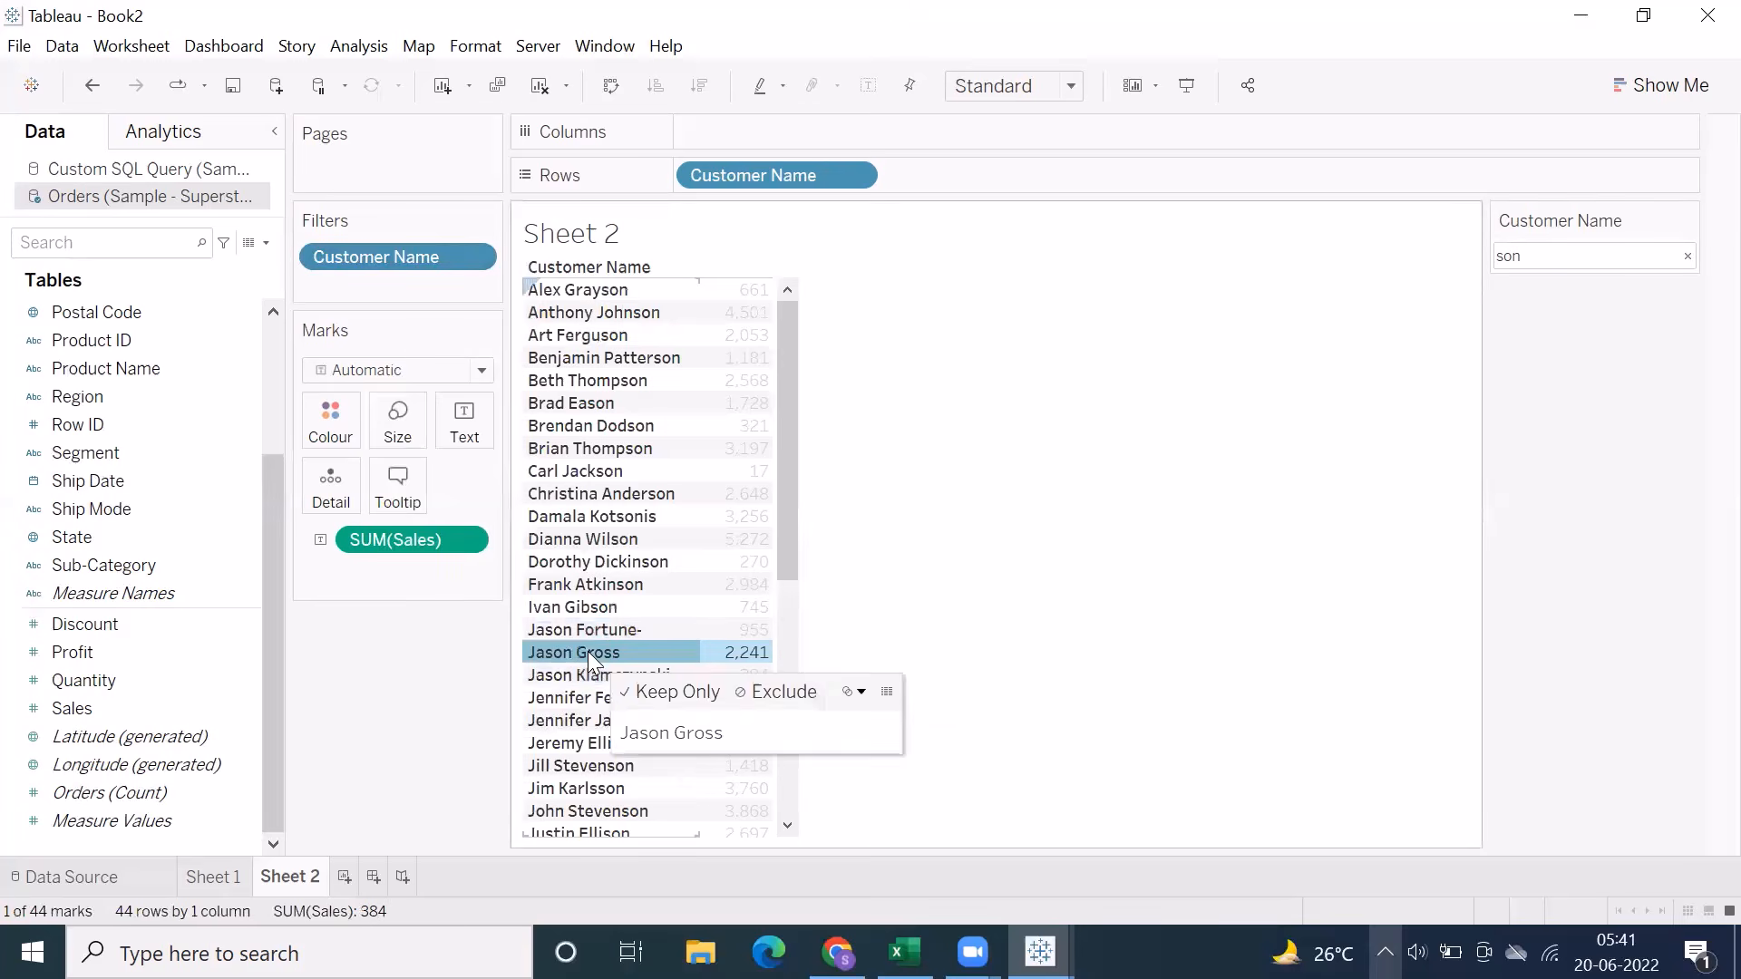
Change the Customer Name wildcard text to "*son" to keep only names ending in it, and look through the list
double_click(1589, 262)
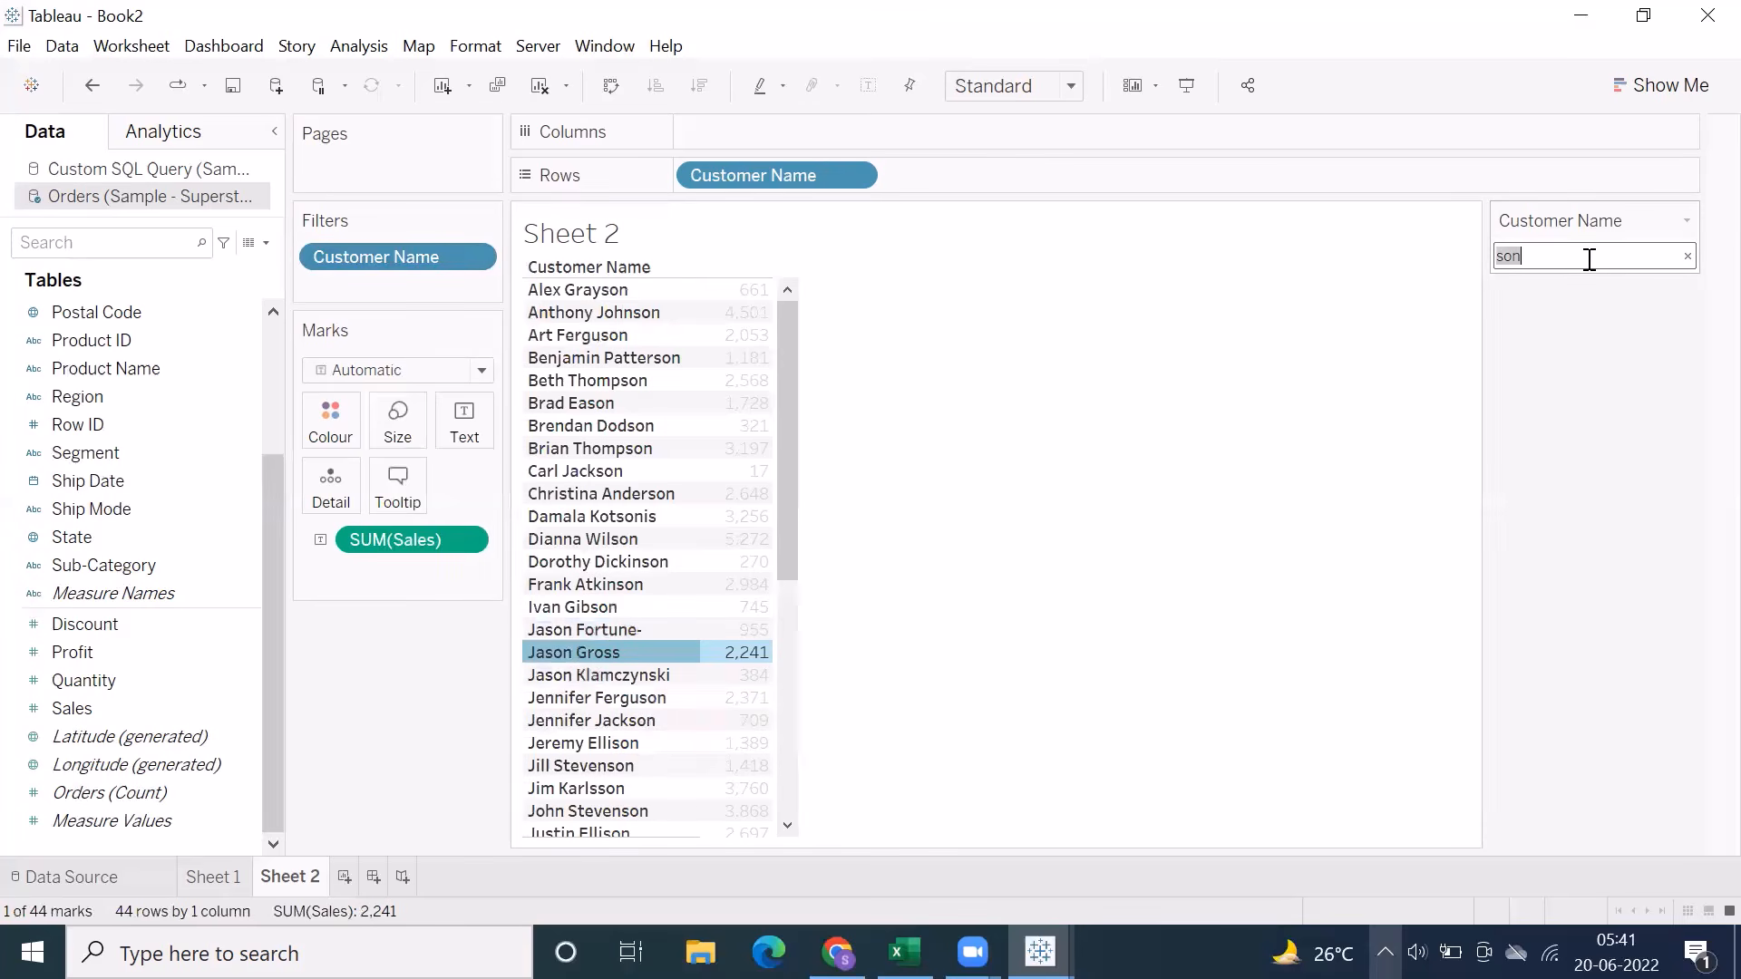
key(Left)
text(*)
key(Return)
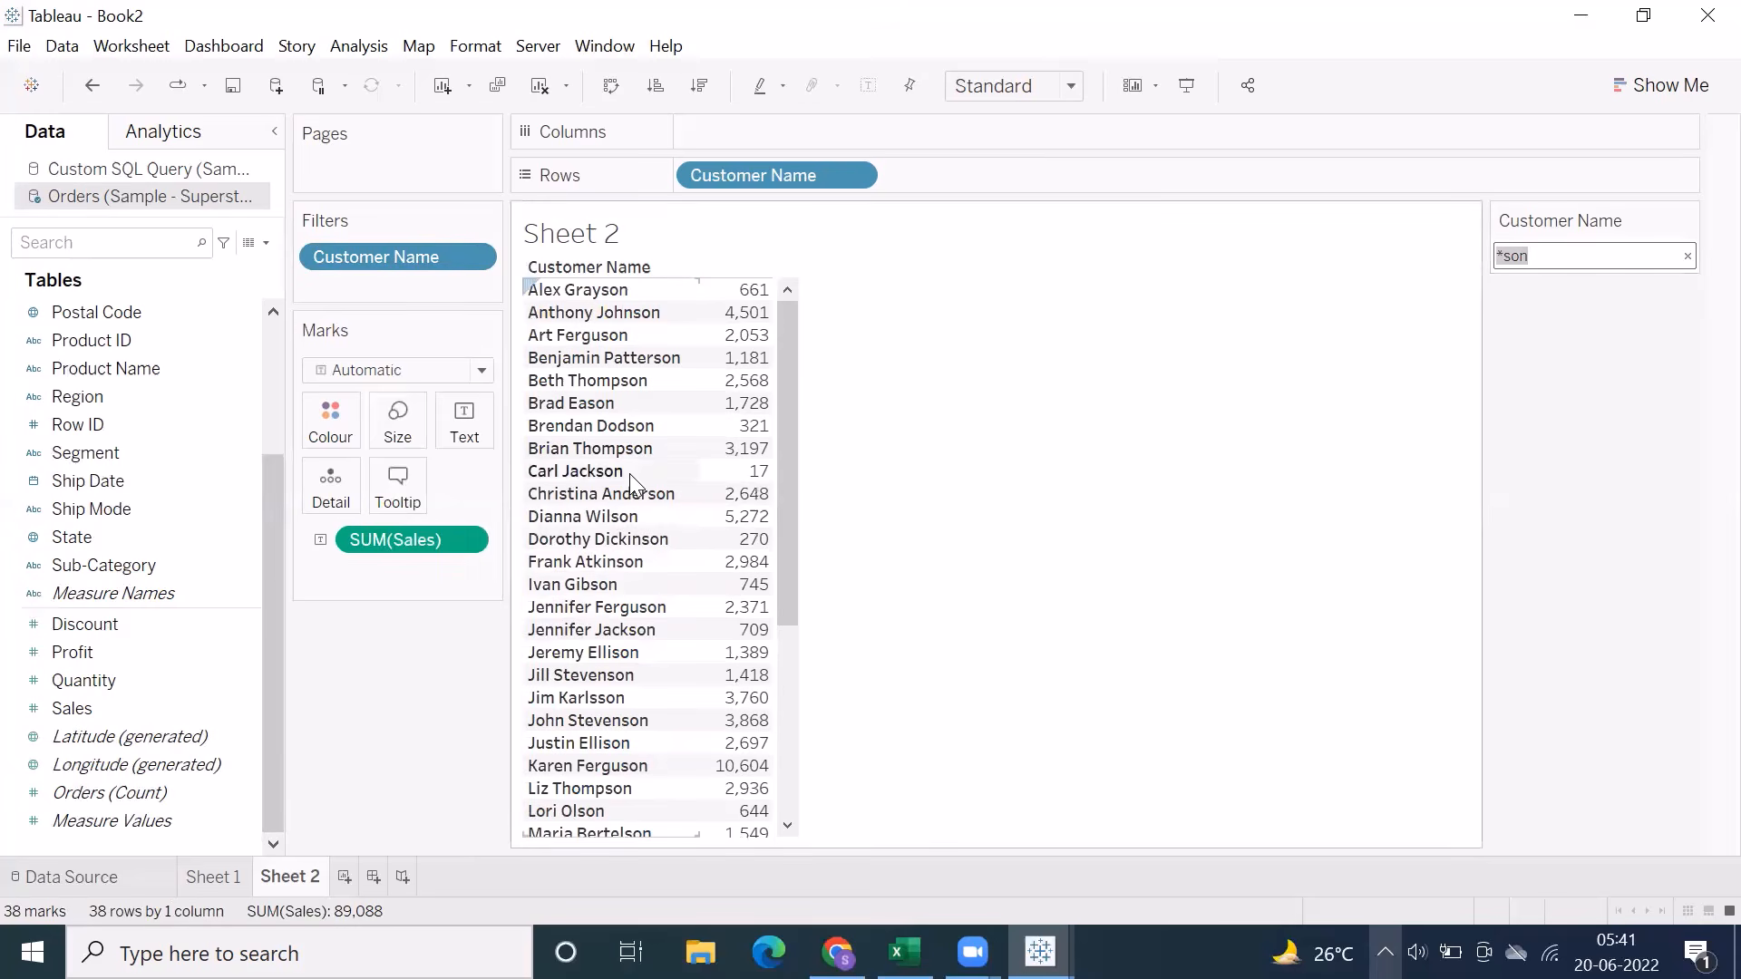
scroll(585, 736, down, 2)
scroll(585, 736, down, 3)
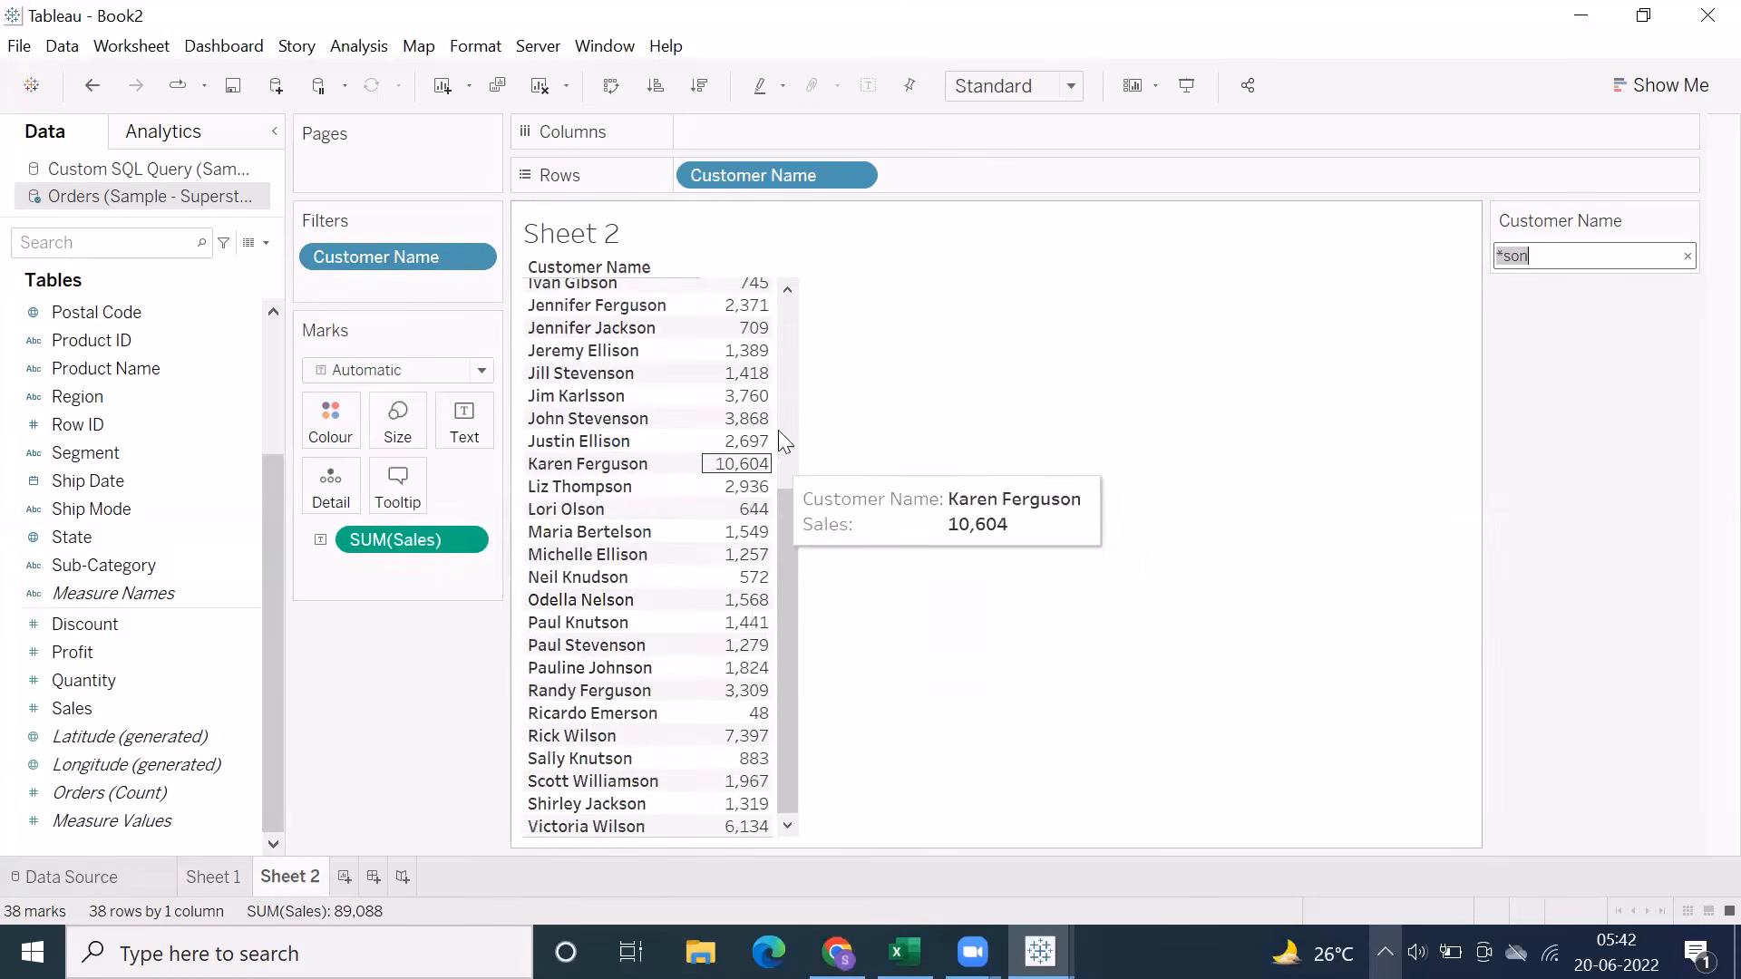
click(783, 310)
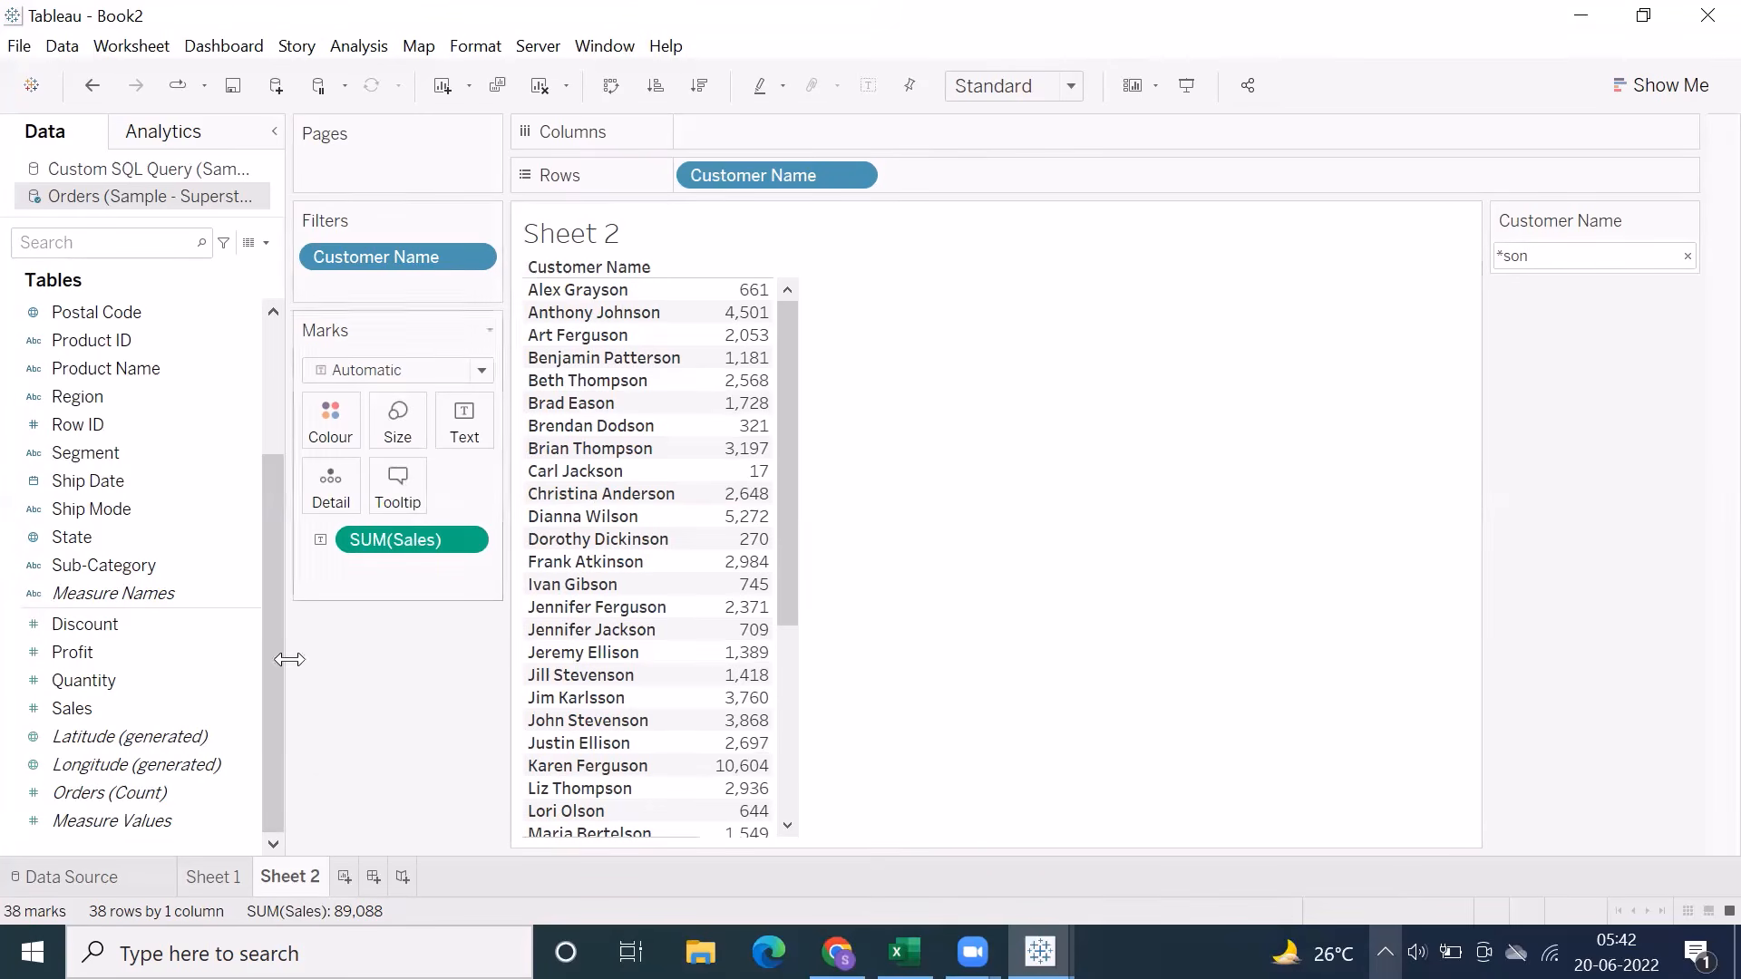
Go to Sheet 1 and view the Sub-Category filter's Condition and Top options, closing them without changes
click(218, 877)
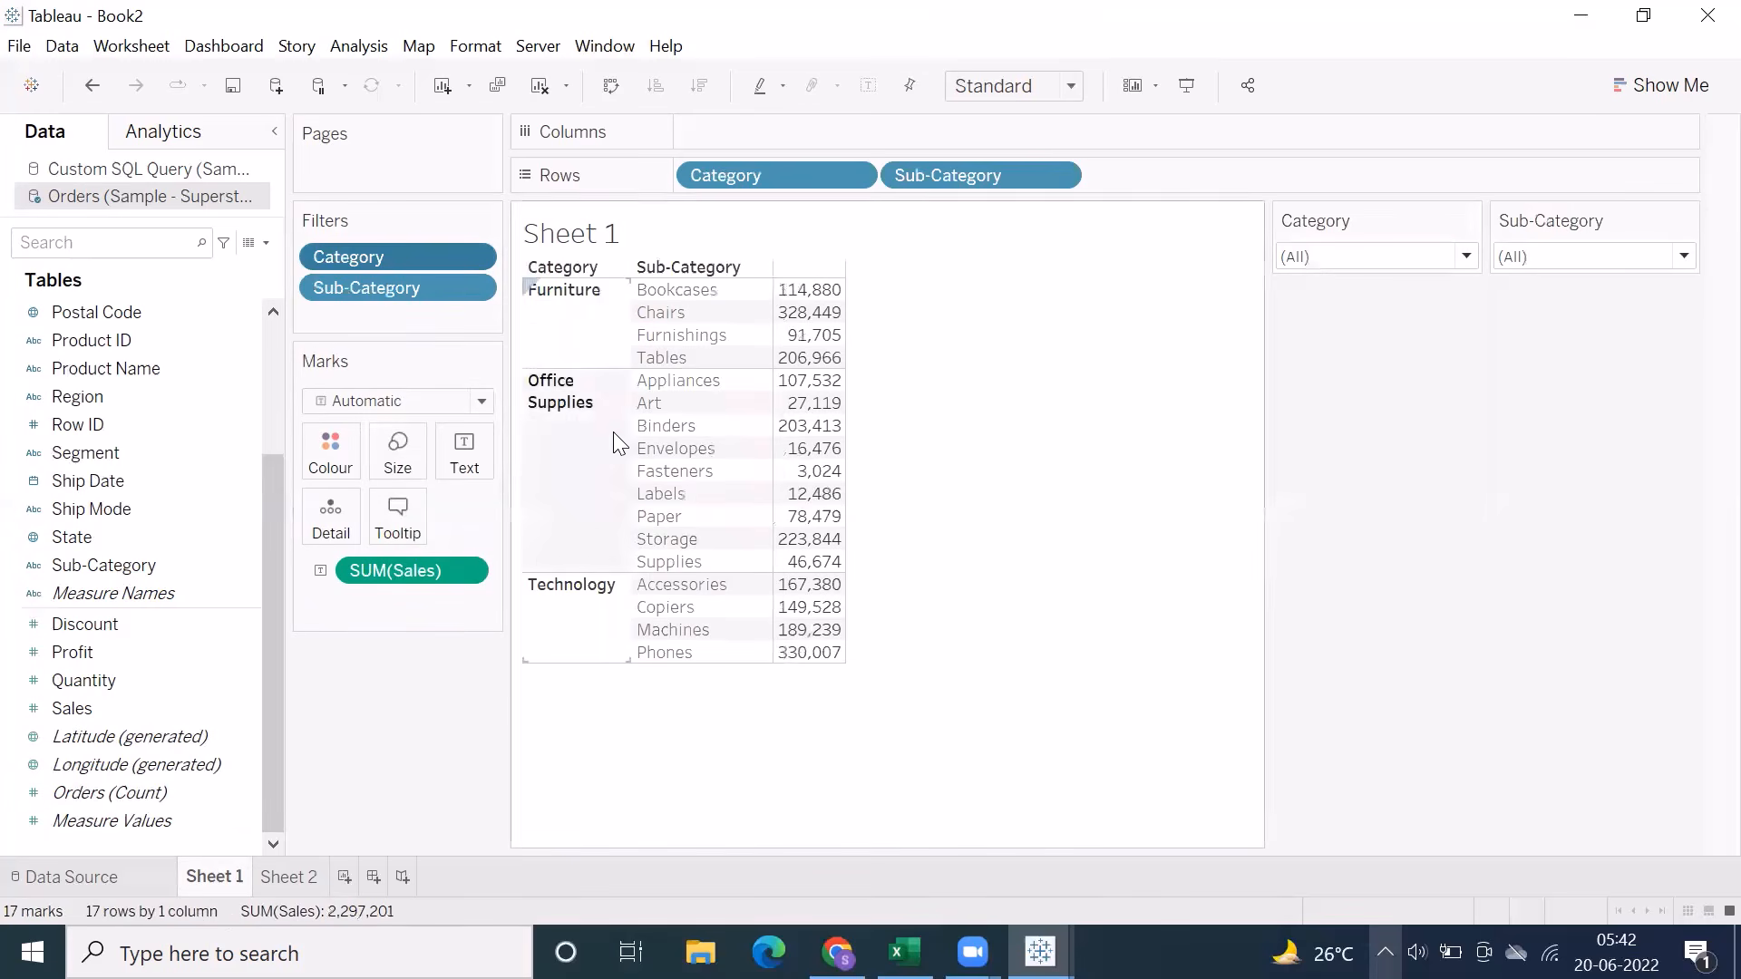
right_click(439, 288)
click(486, 313)
click(842, 166)
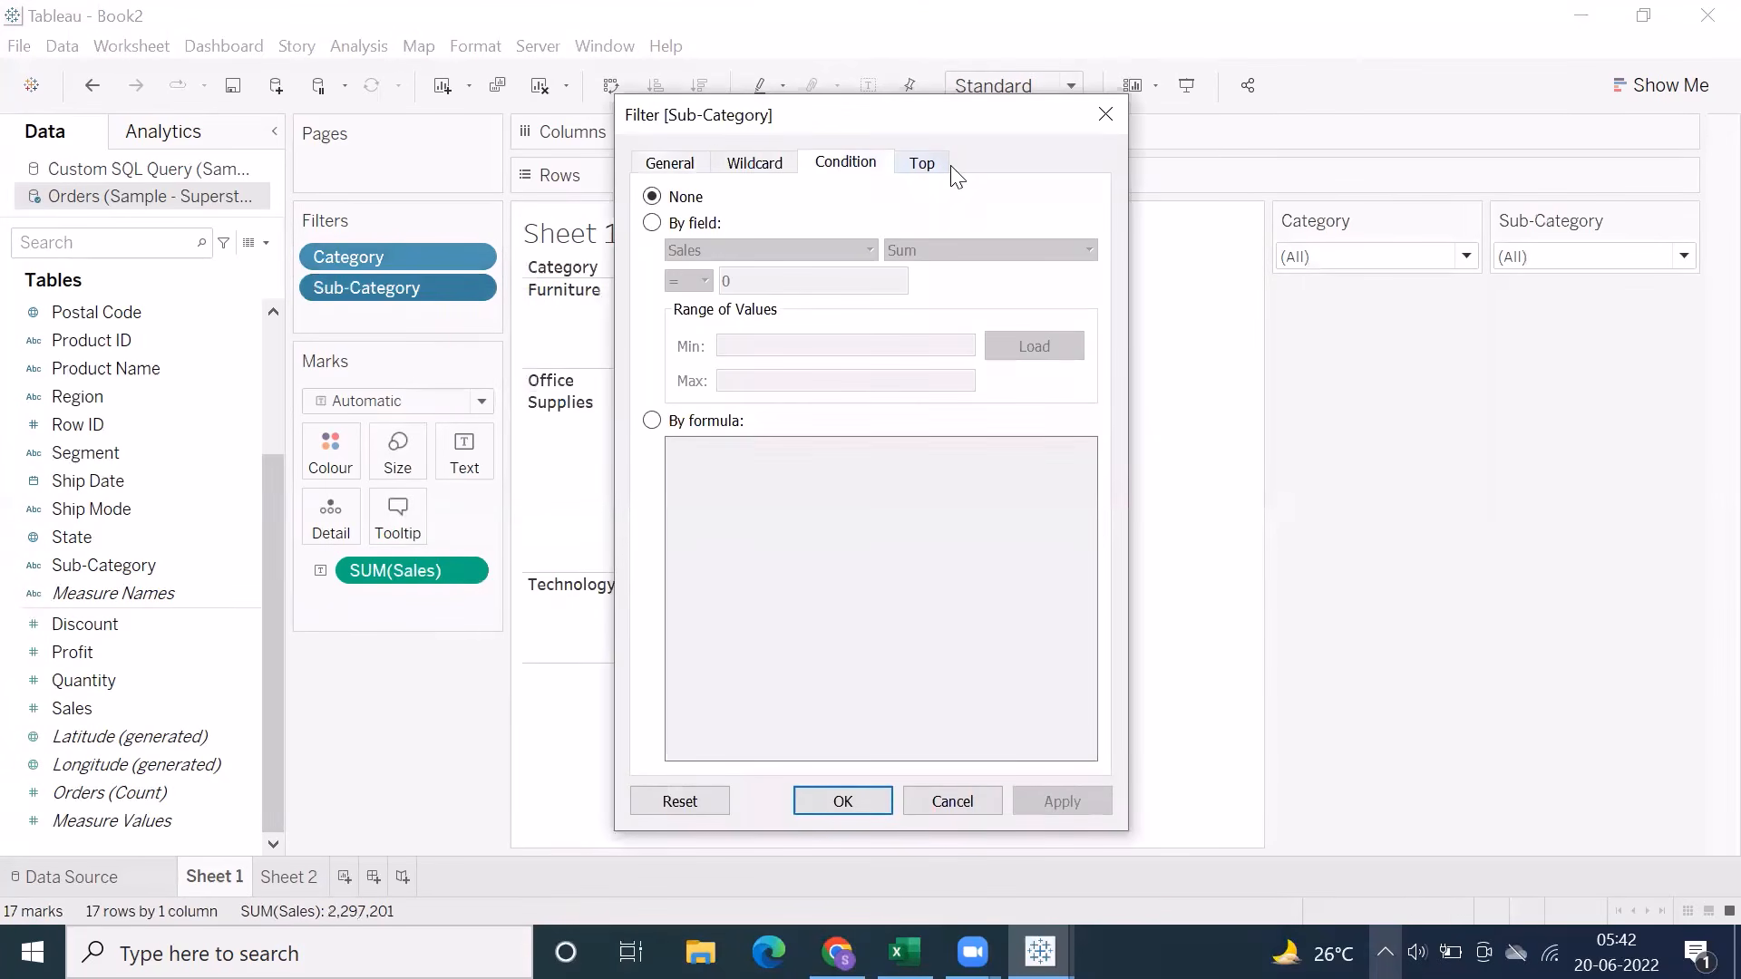
click(929, 172)
click(846, 171)
click(952, 813)
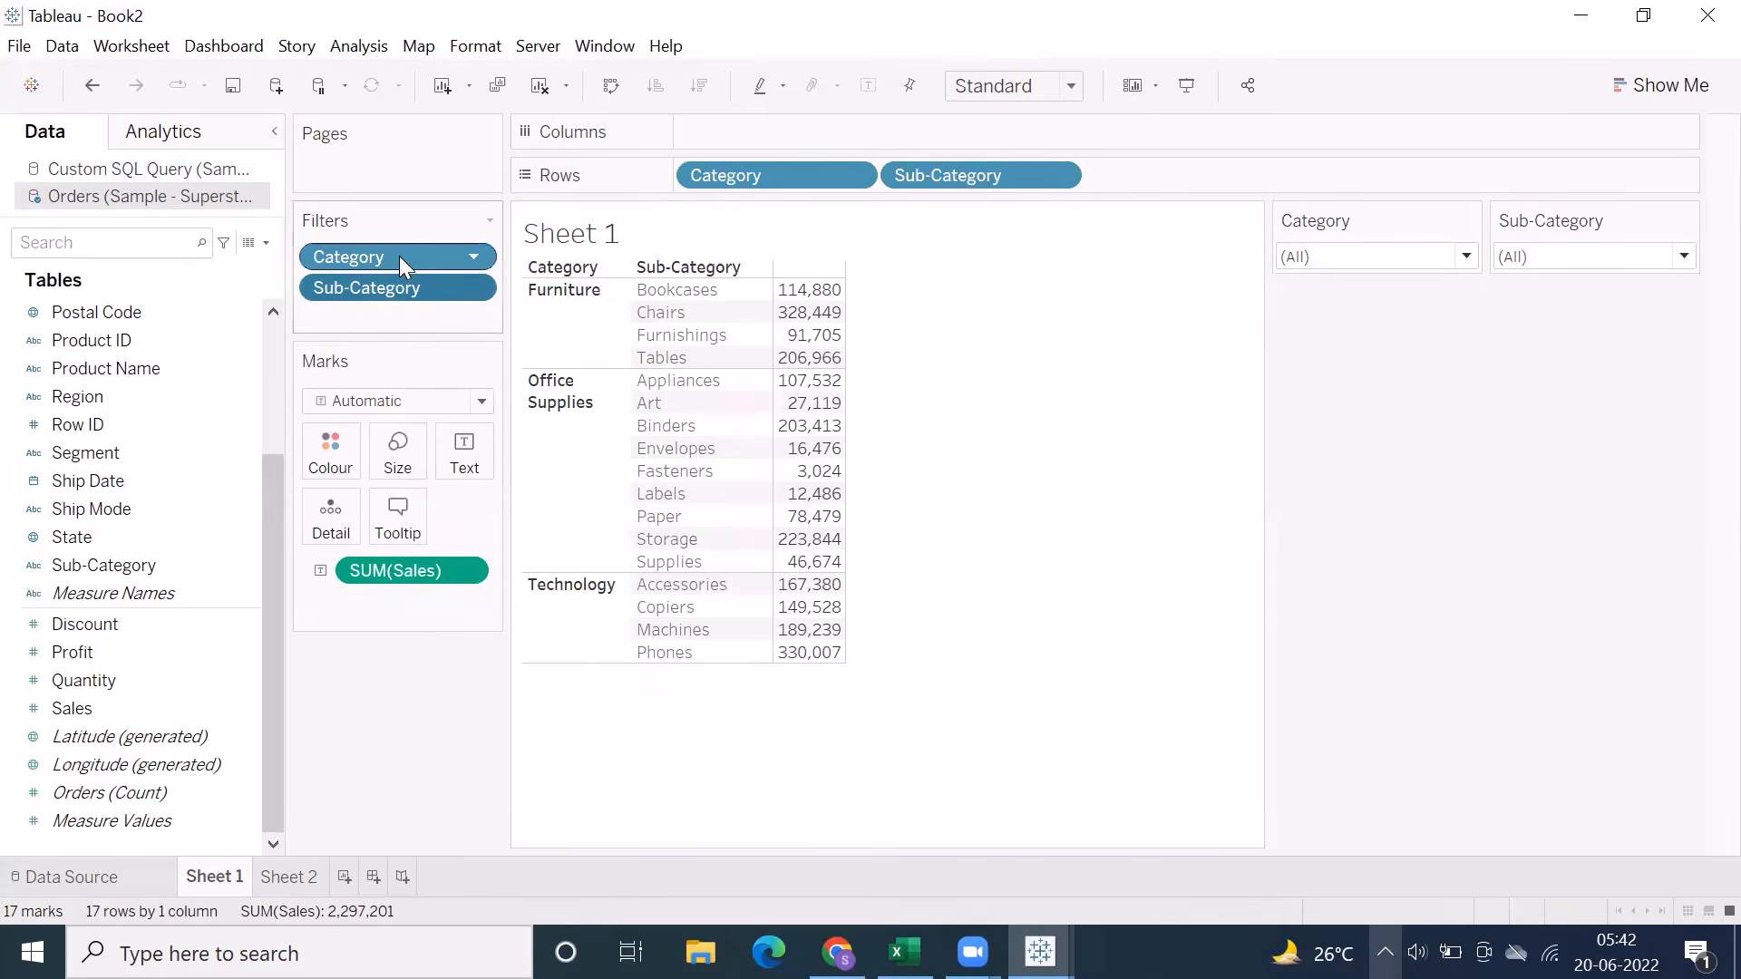
Remove Category from the rows of Sheet 1 and sort the sub-categories by Sales in descending order
mouse_move(399, 256)
mouse_down()
mouse_move(379, 301)
mouse_move(402, 261)
mouse_up()
drag(725, 174, 364, 655)
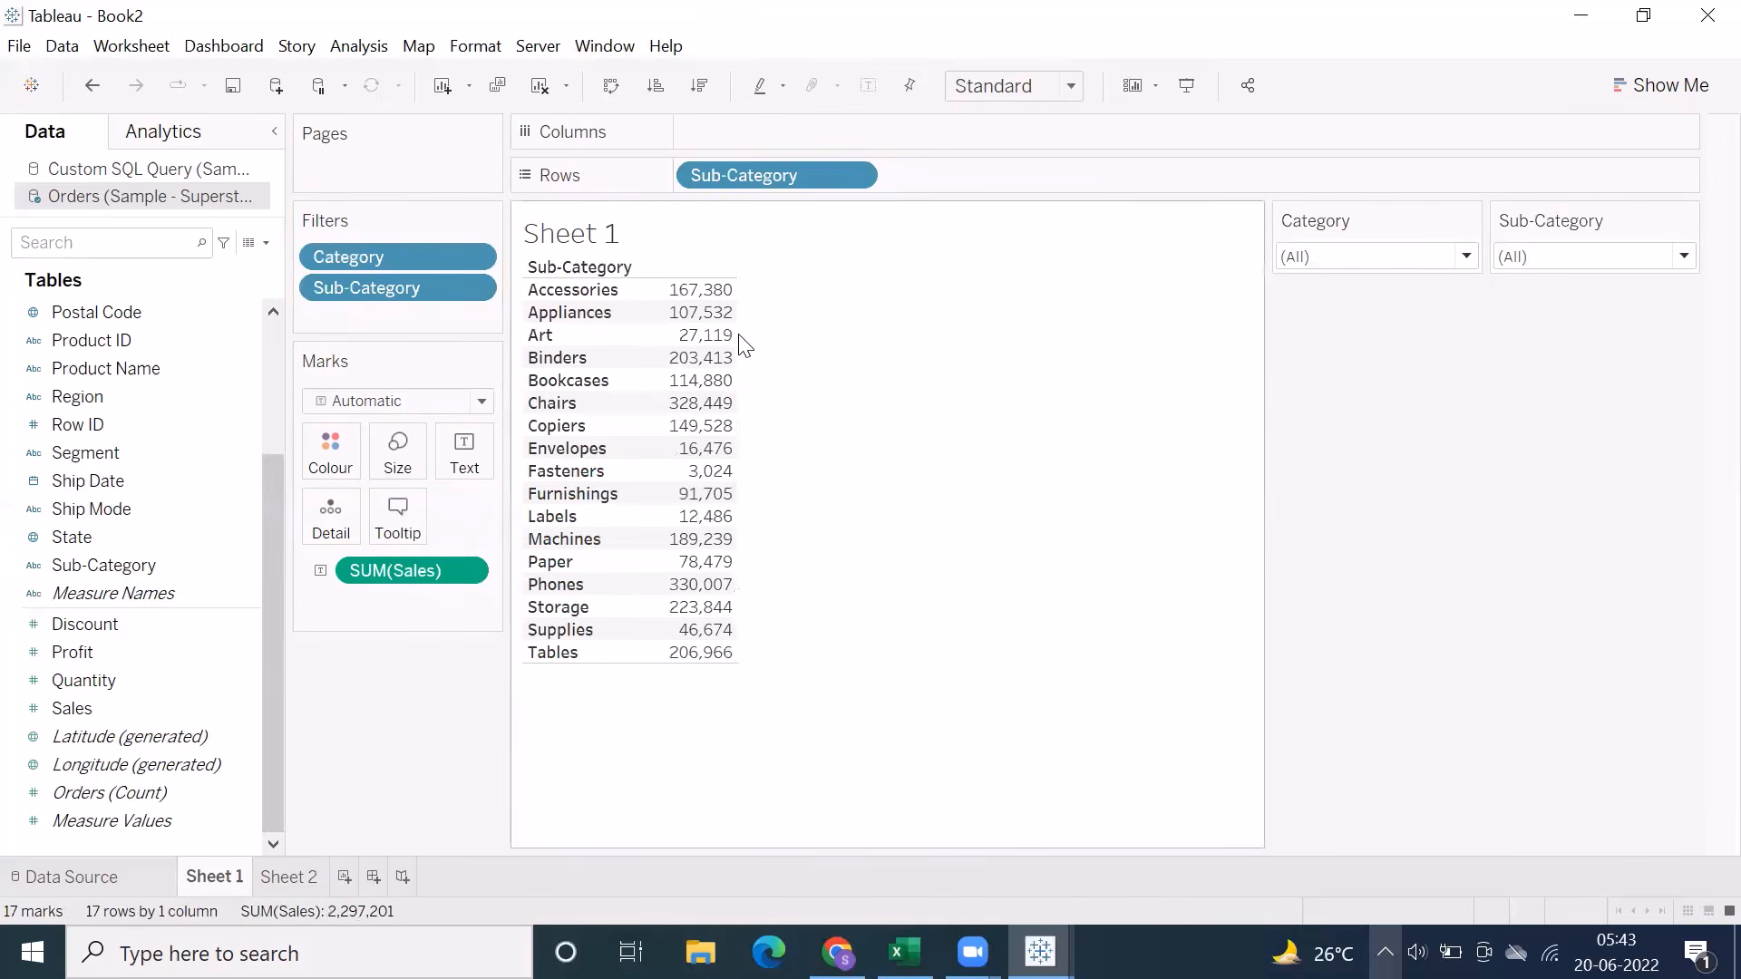
mouse_move(711, 299)
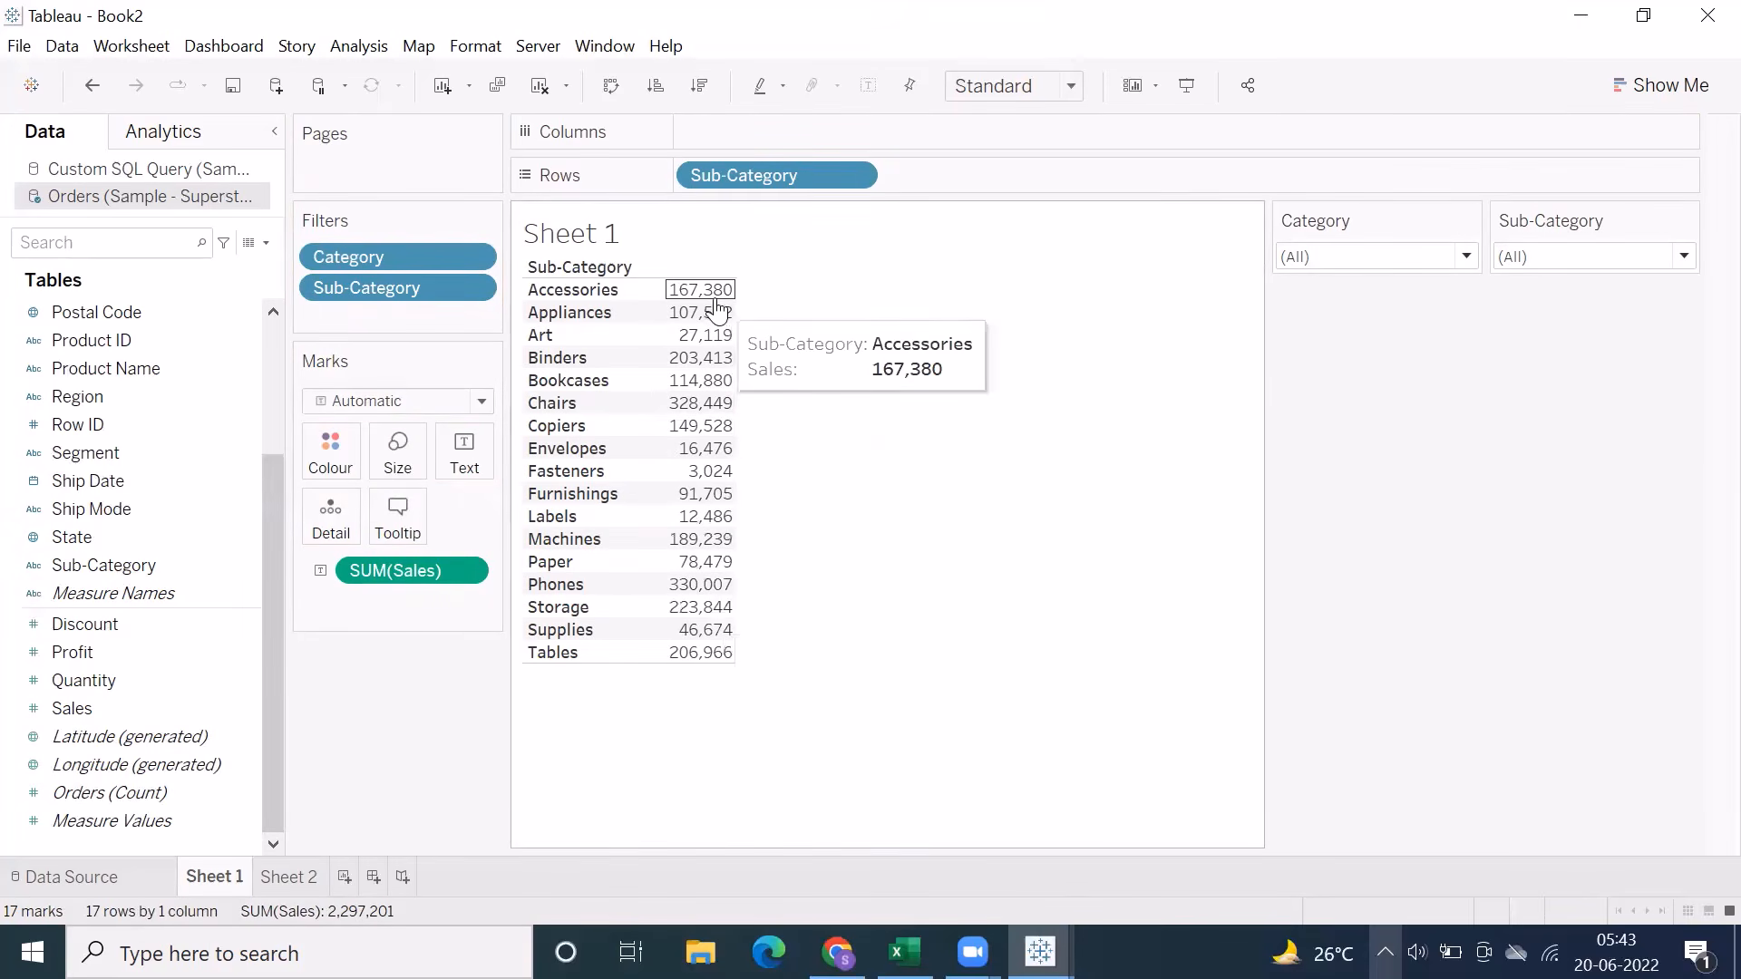
click(699, 85)
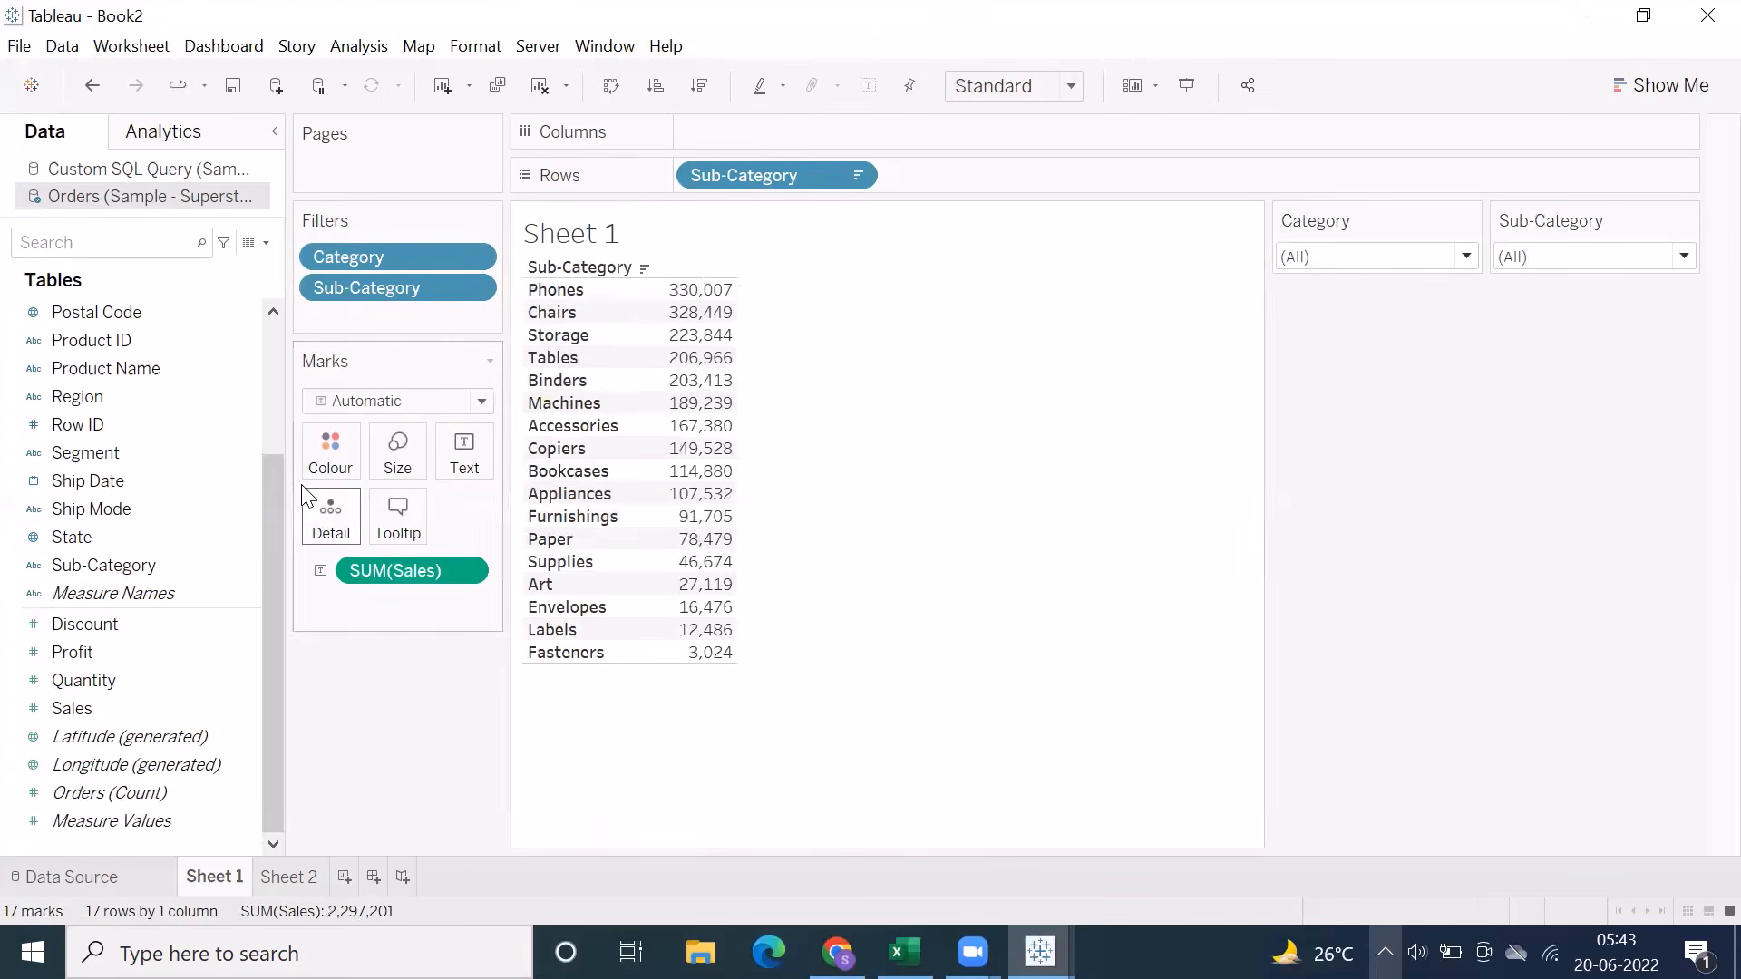
Set the Sub-Category filter's condition to By field on the Sum of Sales and load its range of values
right_click(359, 292)
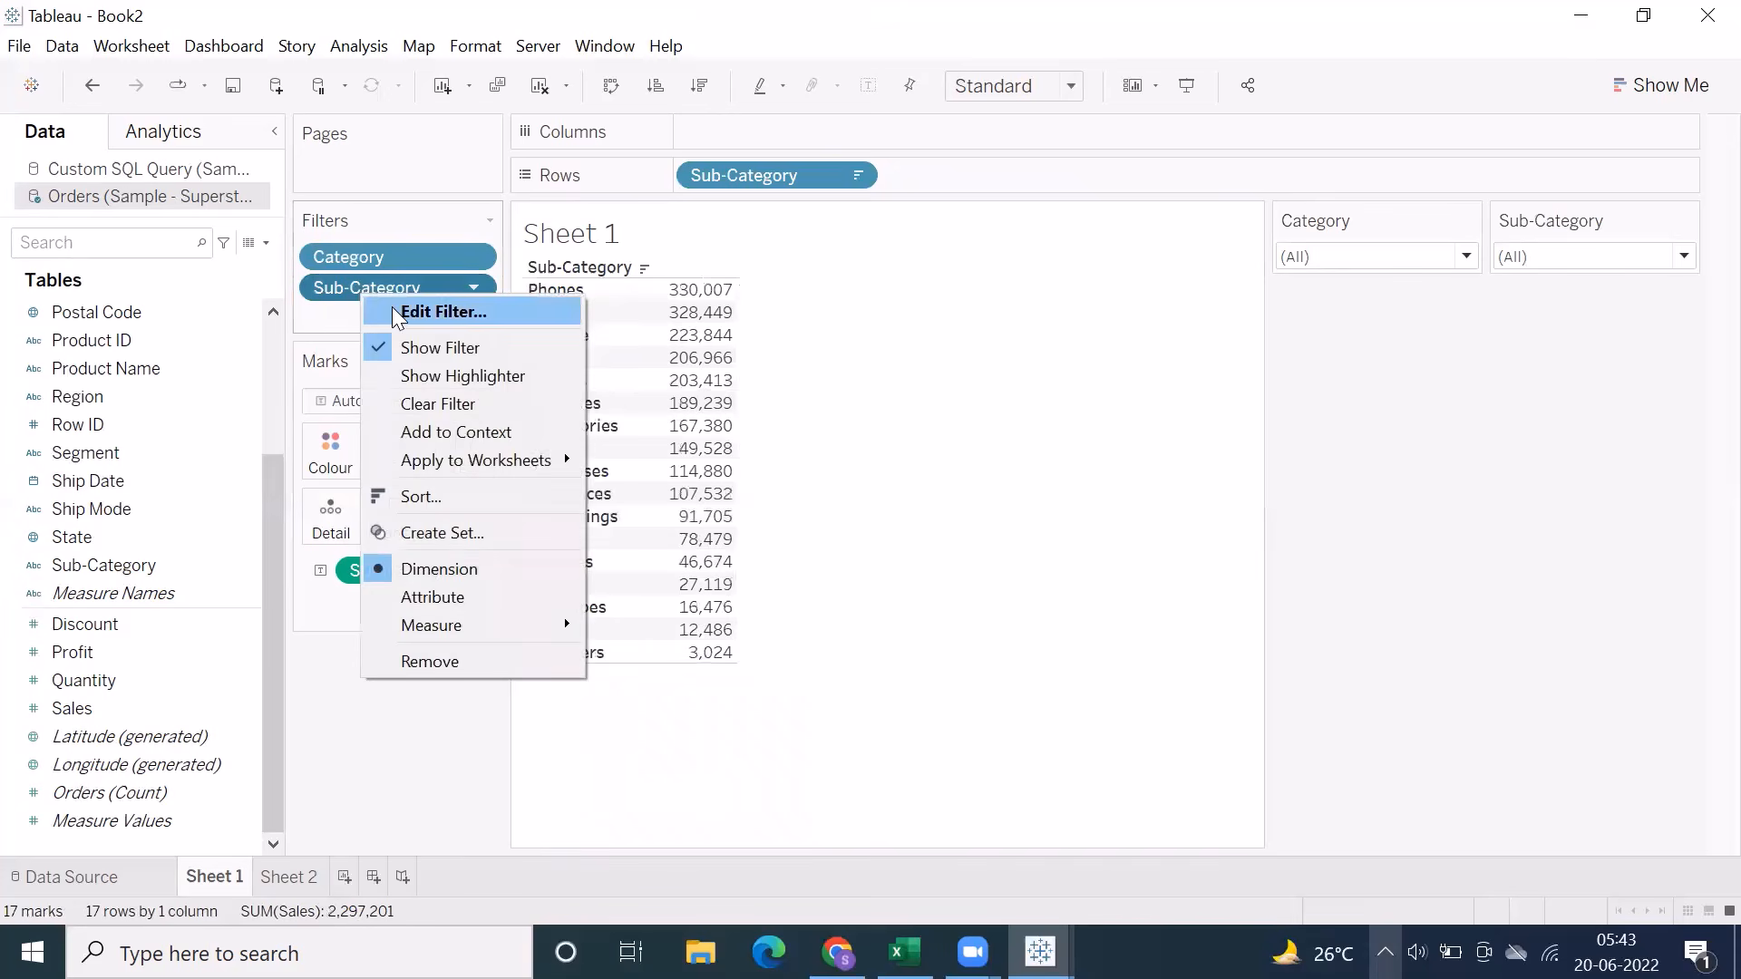
click(392, 309)
click(845, 162)
click(698, 223)
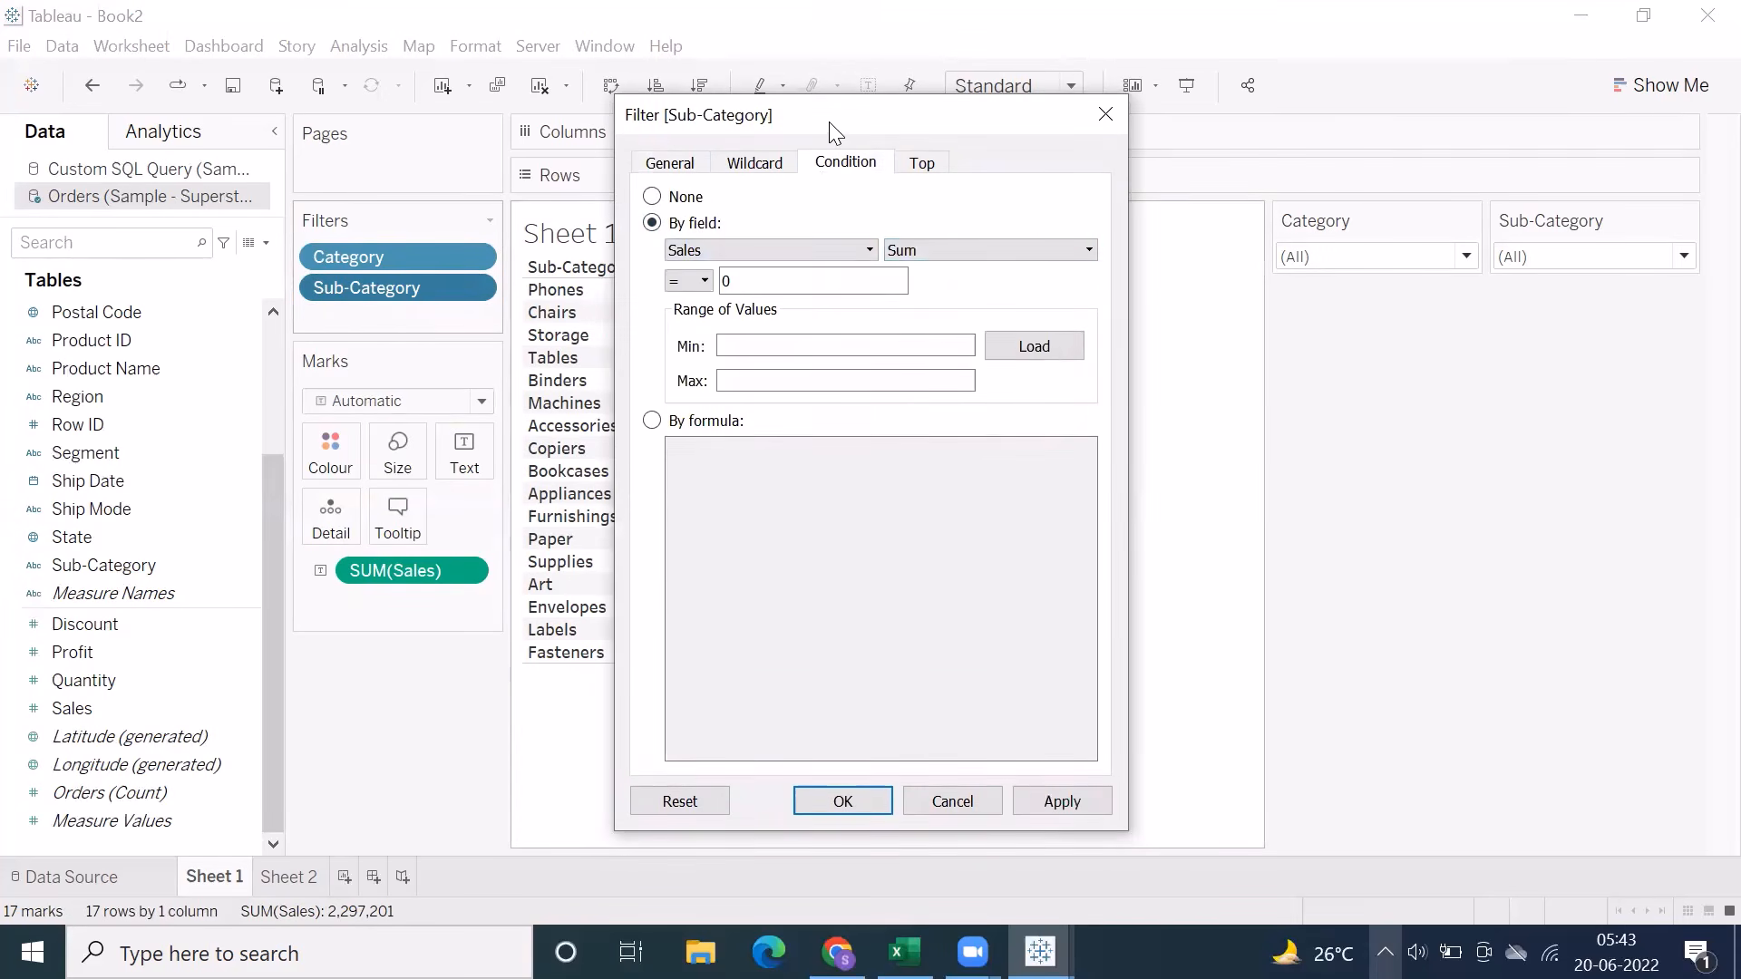
drag(828, 128, 1025, 137)
click(1197, 363)
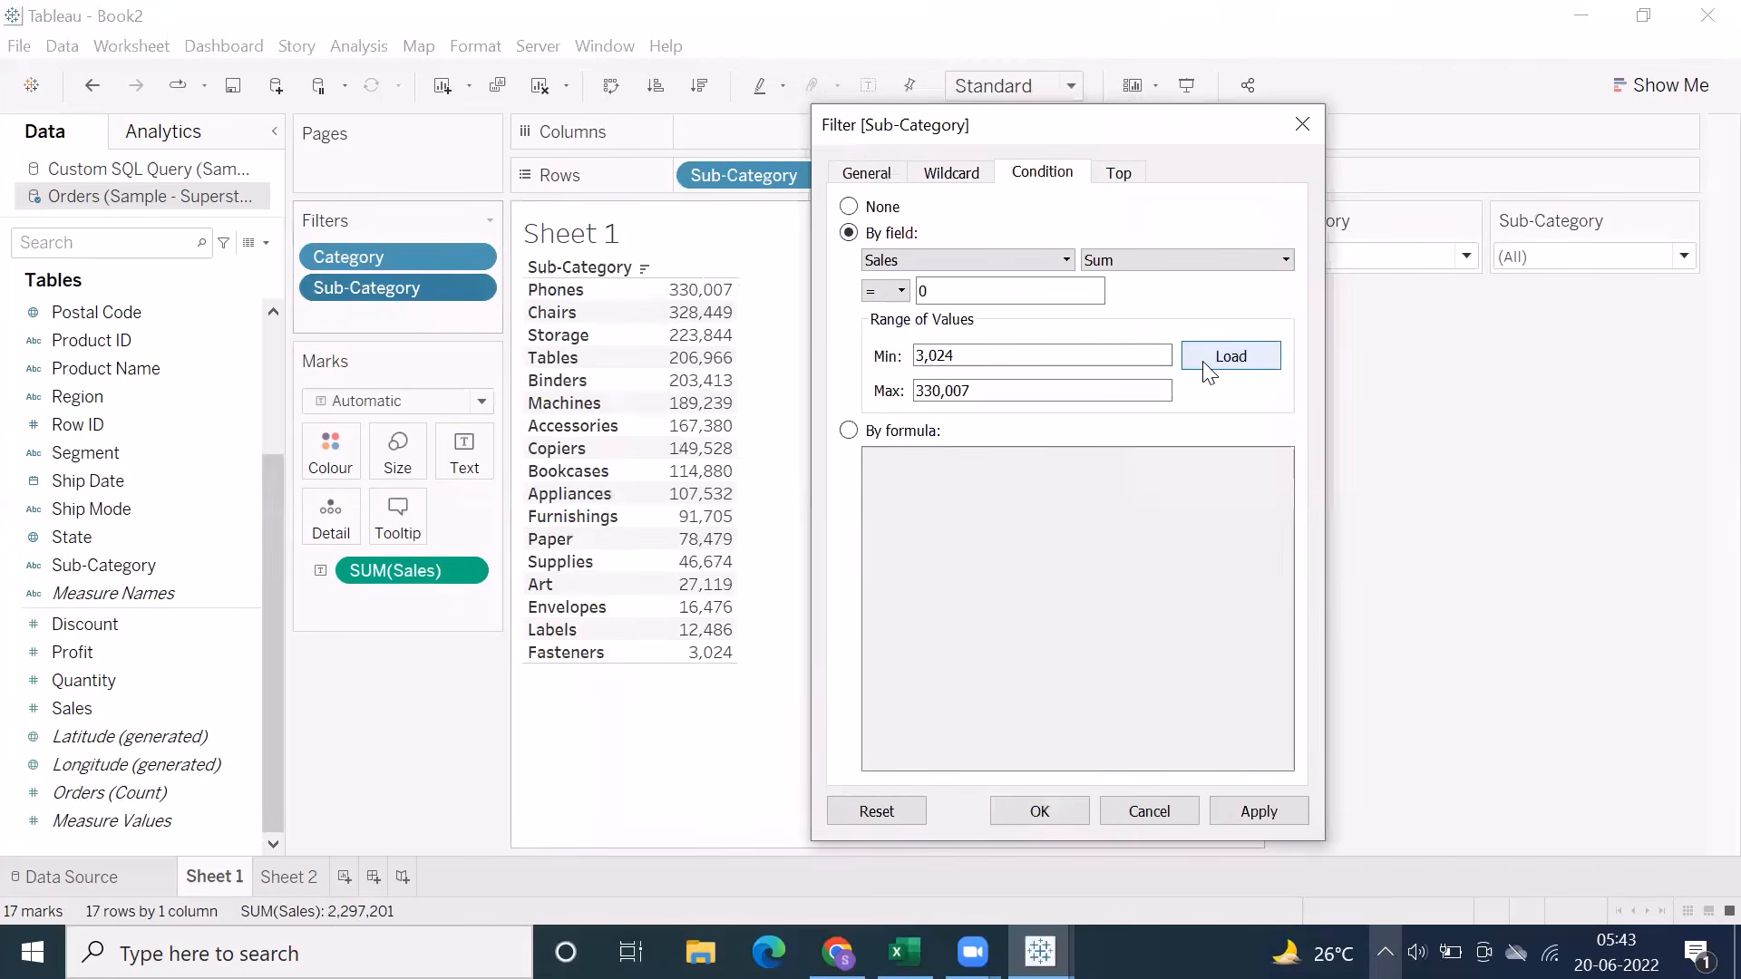
Set the Sub-Category field condition to Sales >= 200000 and apply it to the view
click(903, 290)
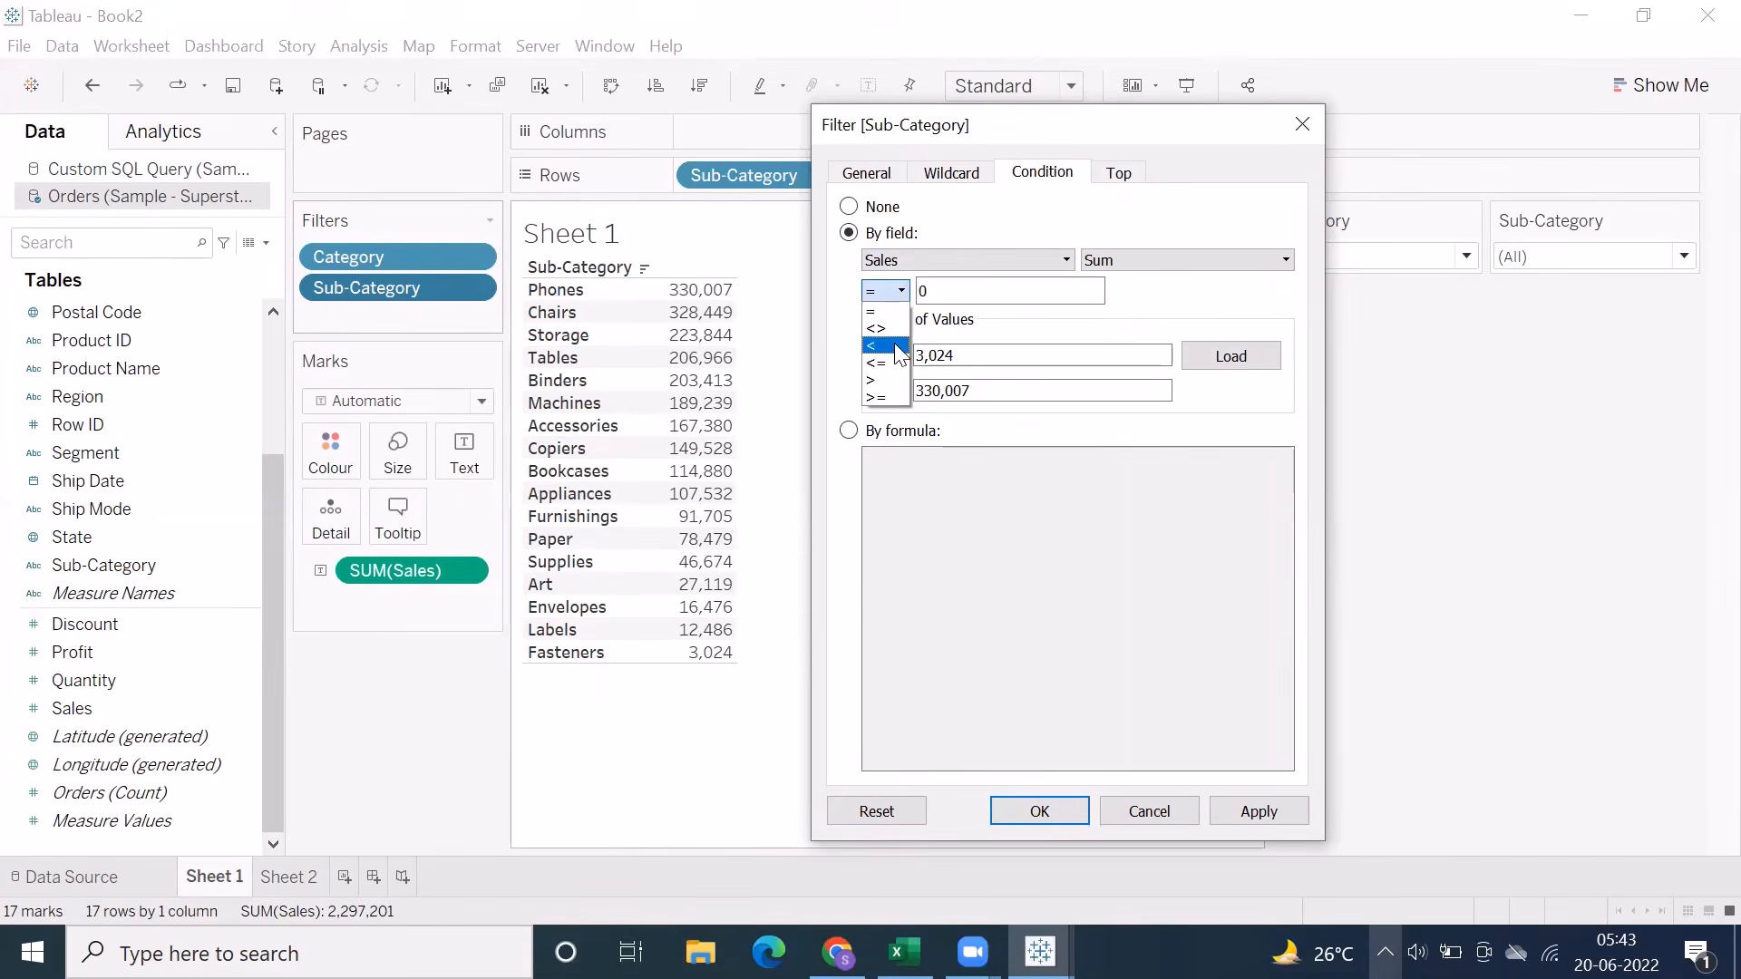
click(885, 399)
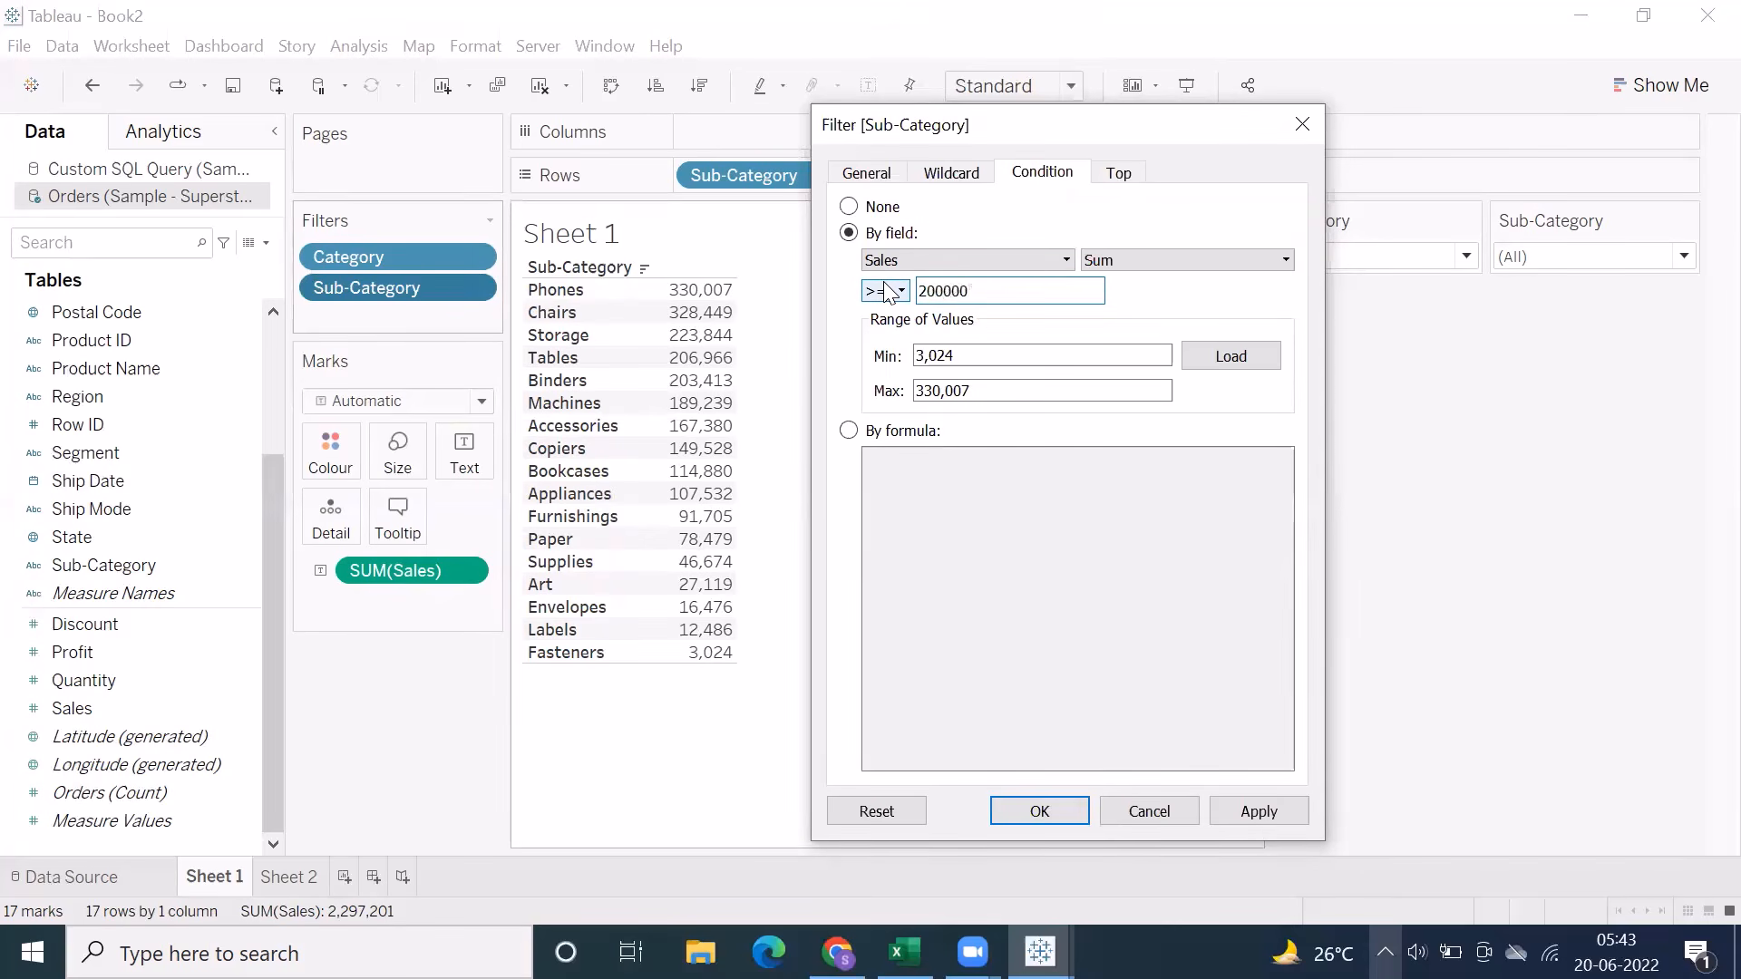
text(200000)
click(1235, 812)
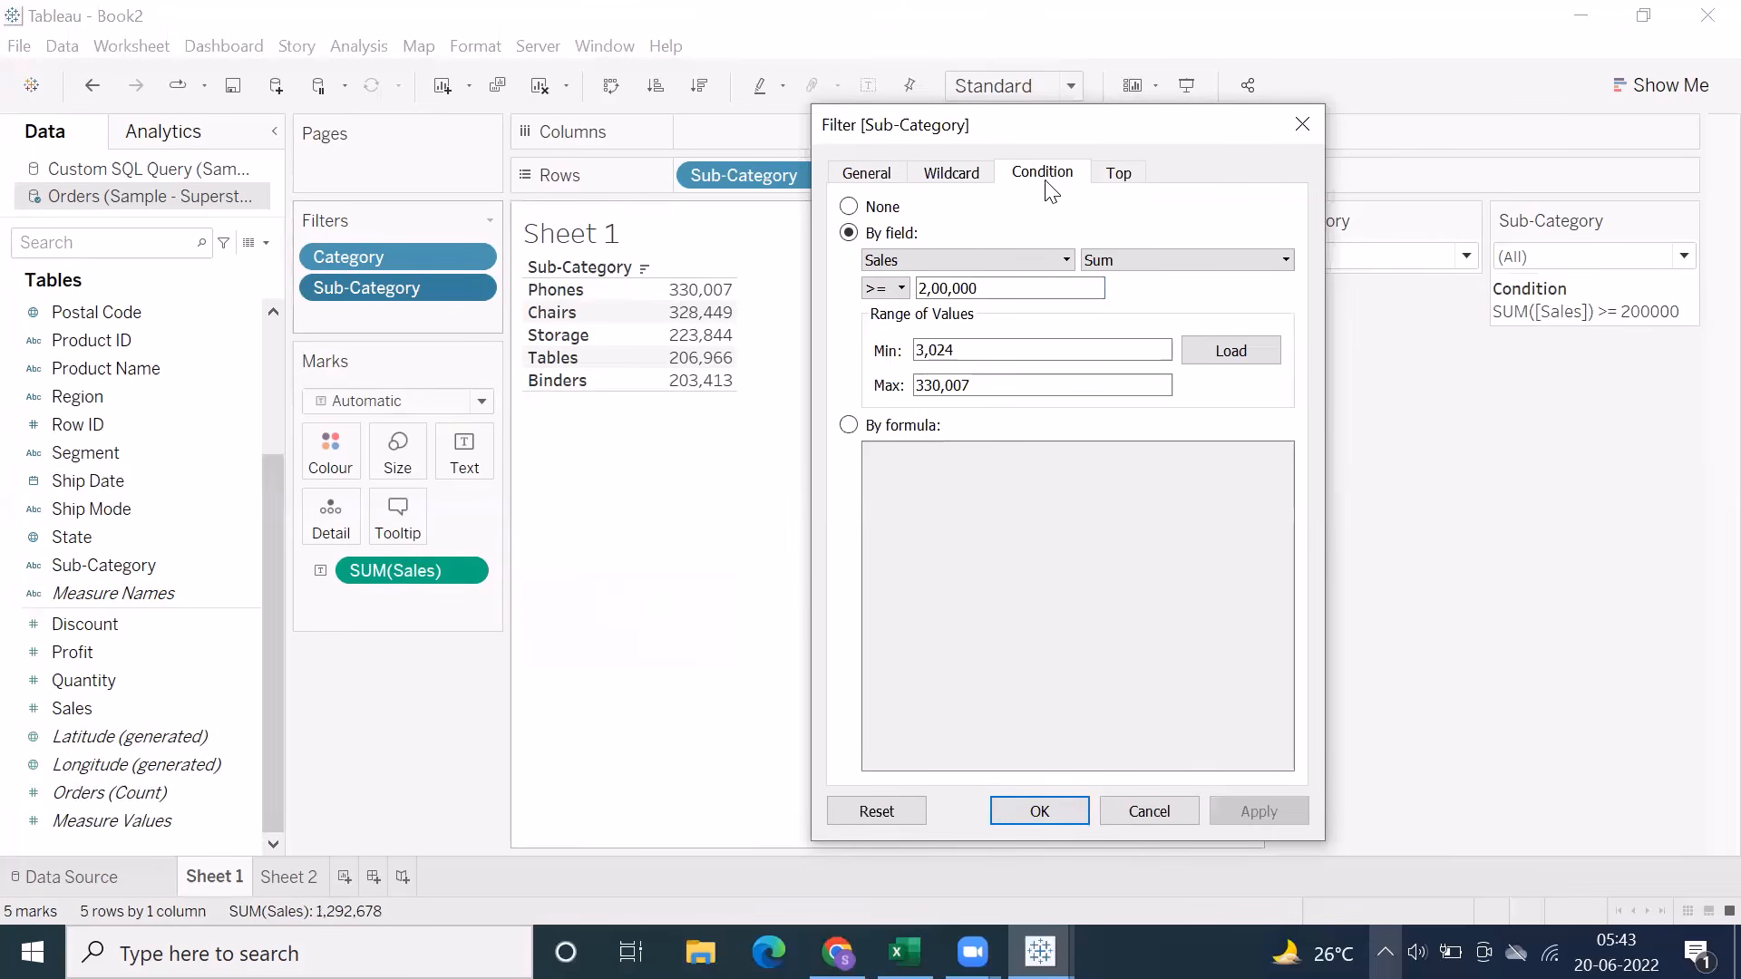
drag(1003, 289, 898, 291)
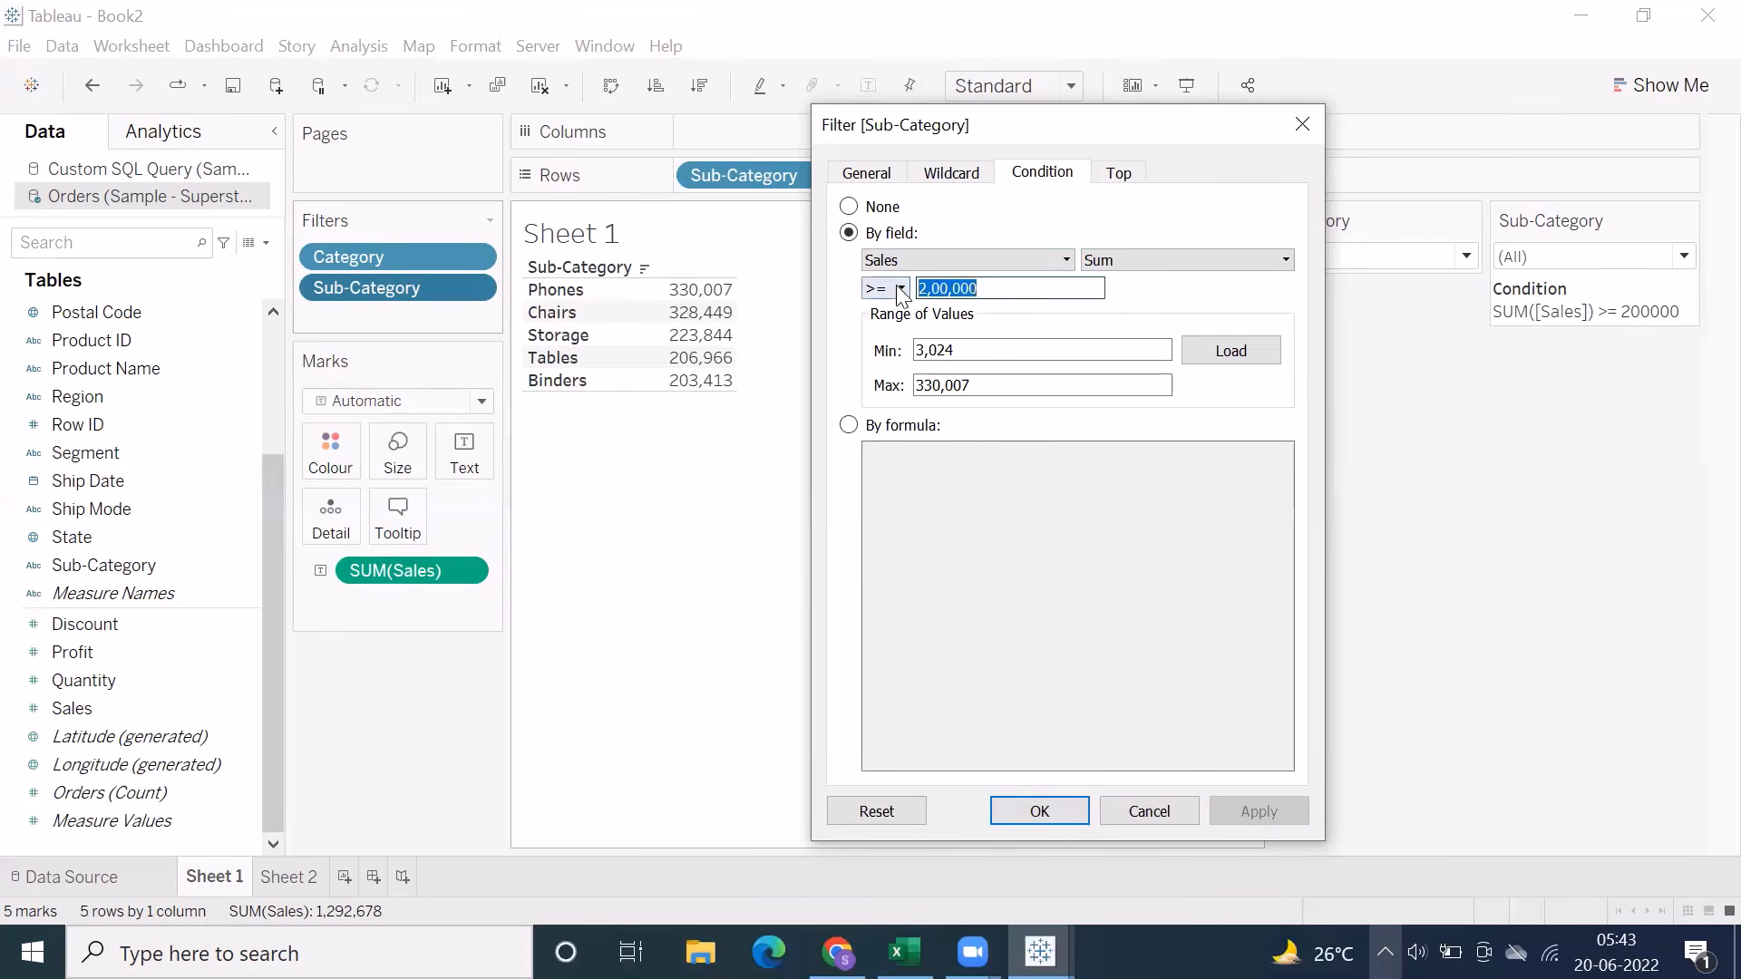
click(1005, 287)
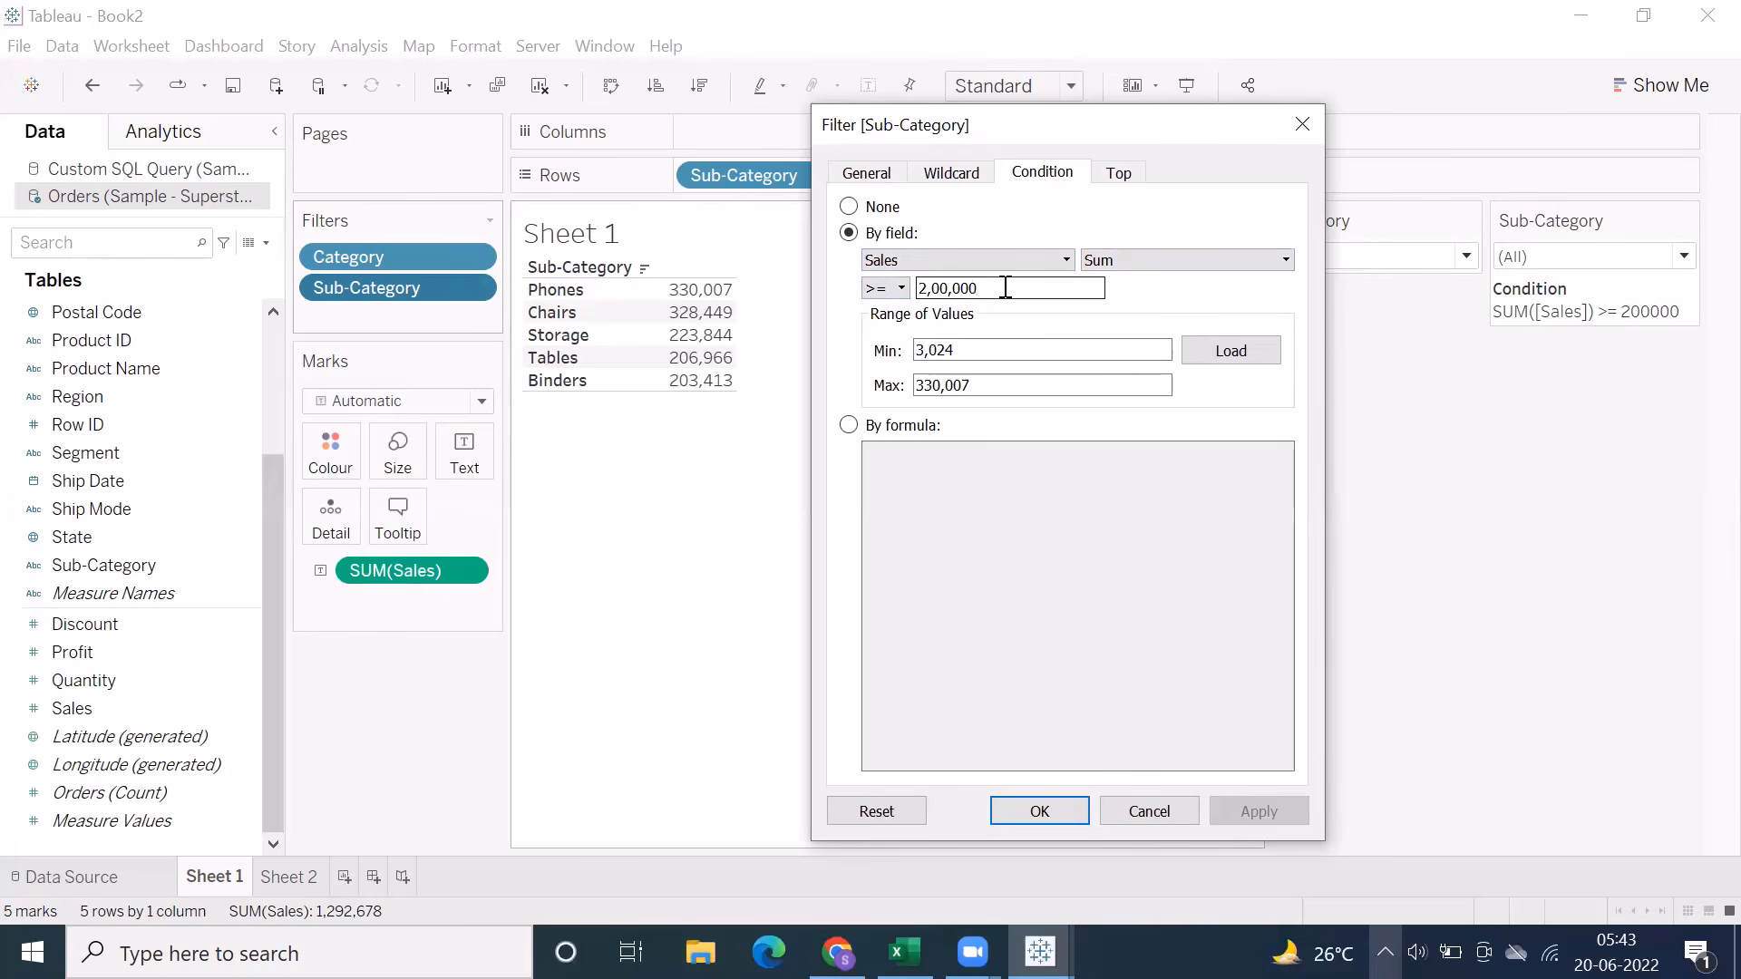
Switch the Sub-Category condition to By formula, enter SUM([Sales])>=100000, apply it and accept the filter
click(850, 427)
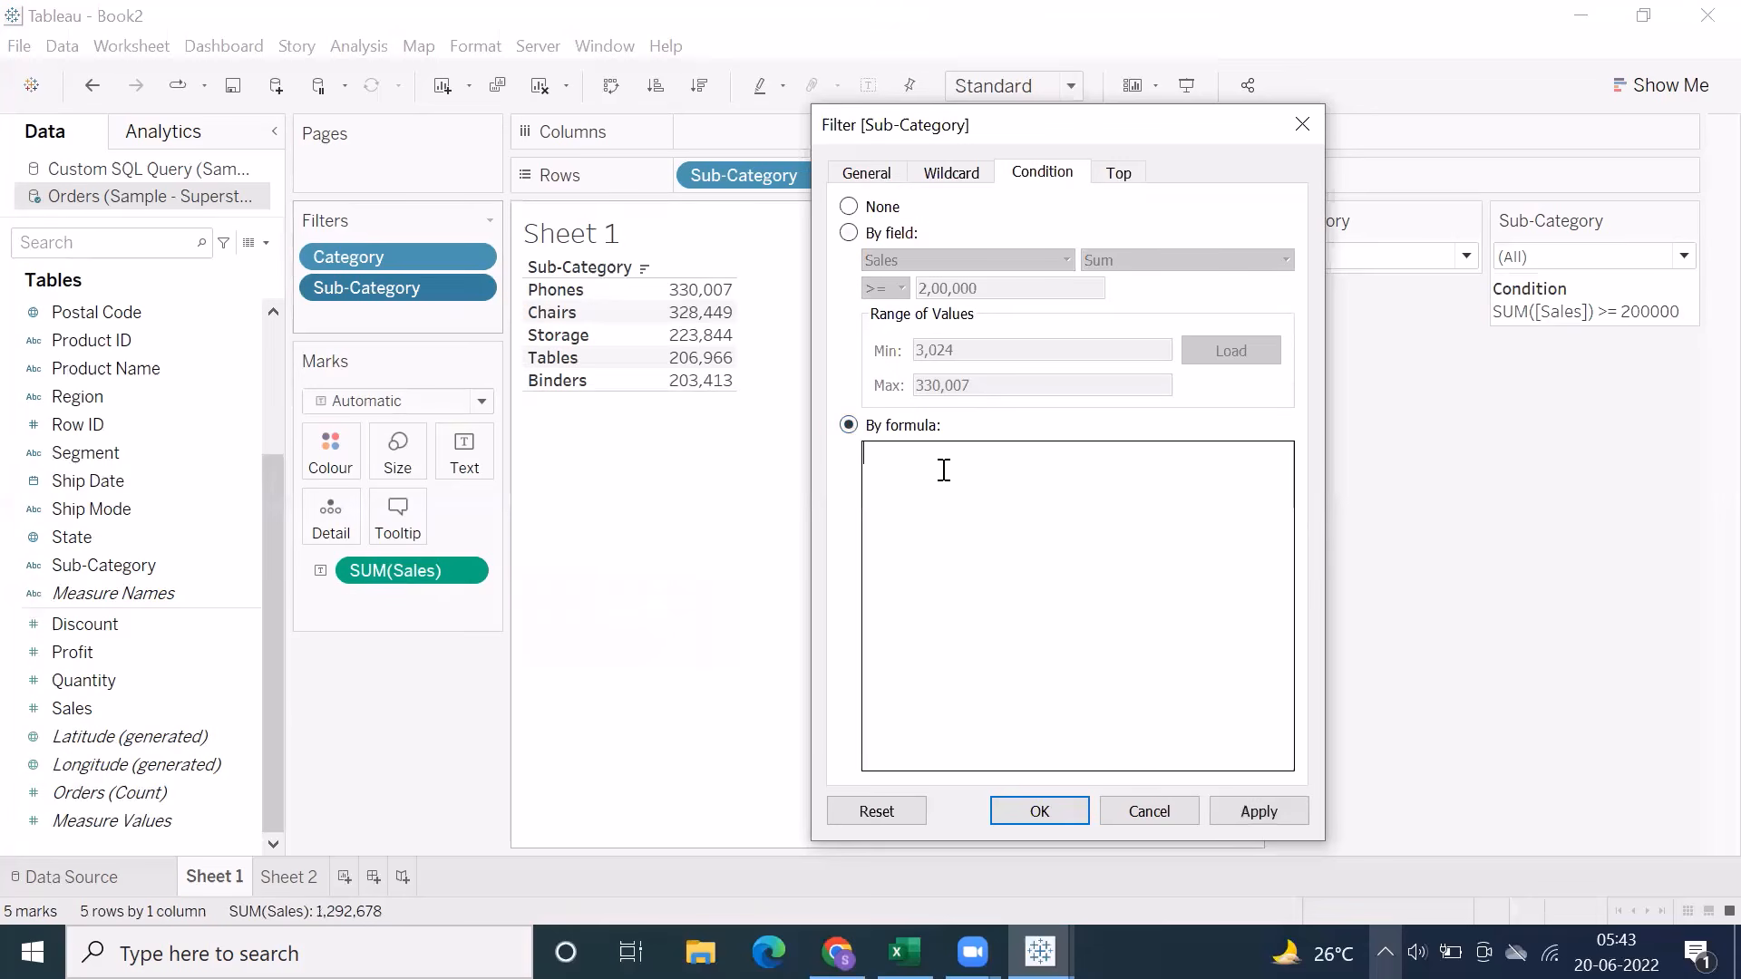
text(sum)
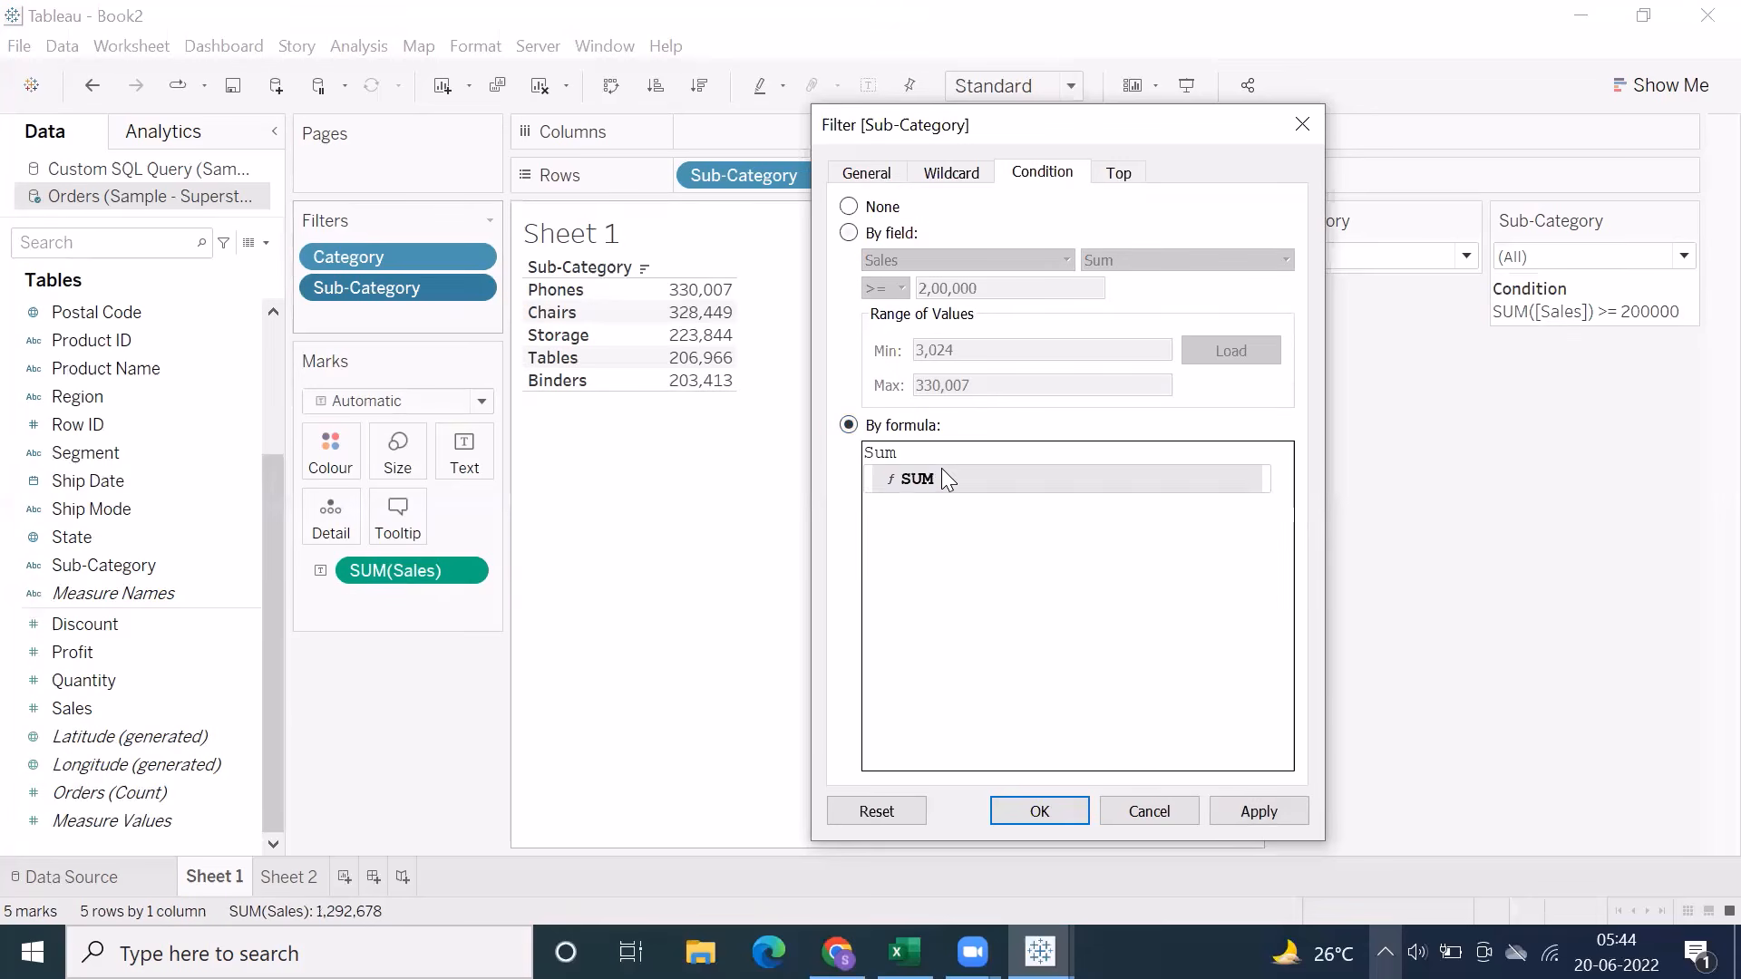
key(Return)
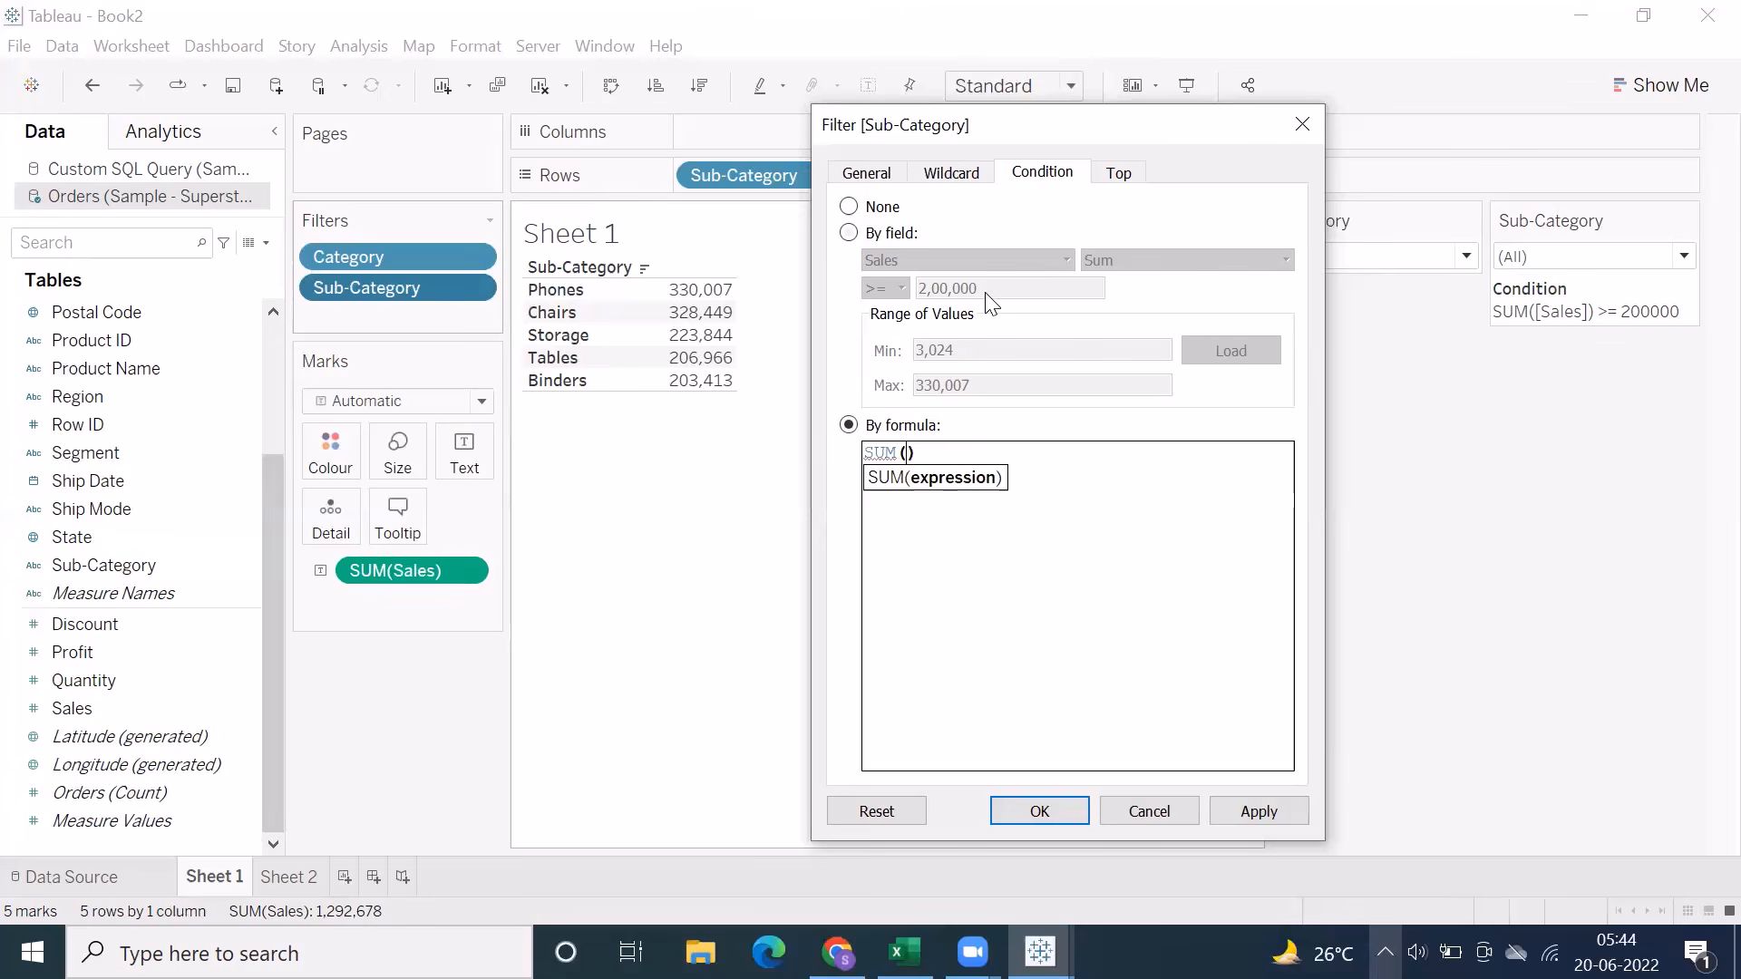
text(sal)
key(Return)
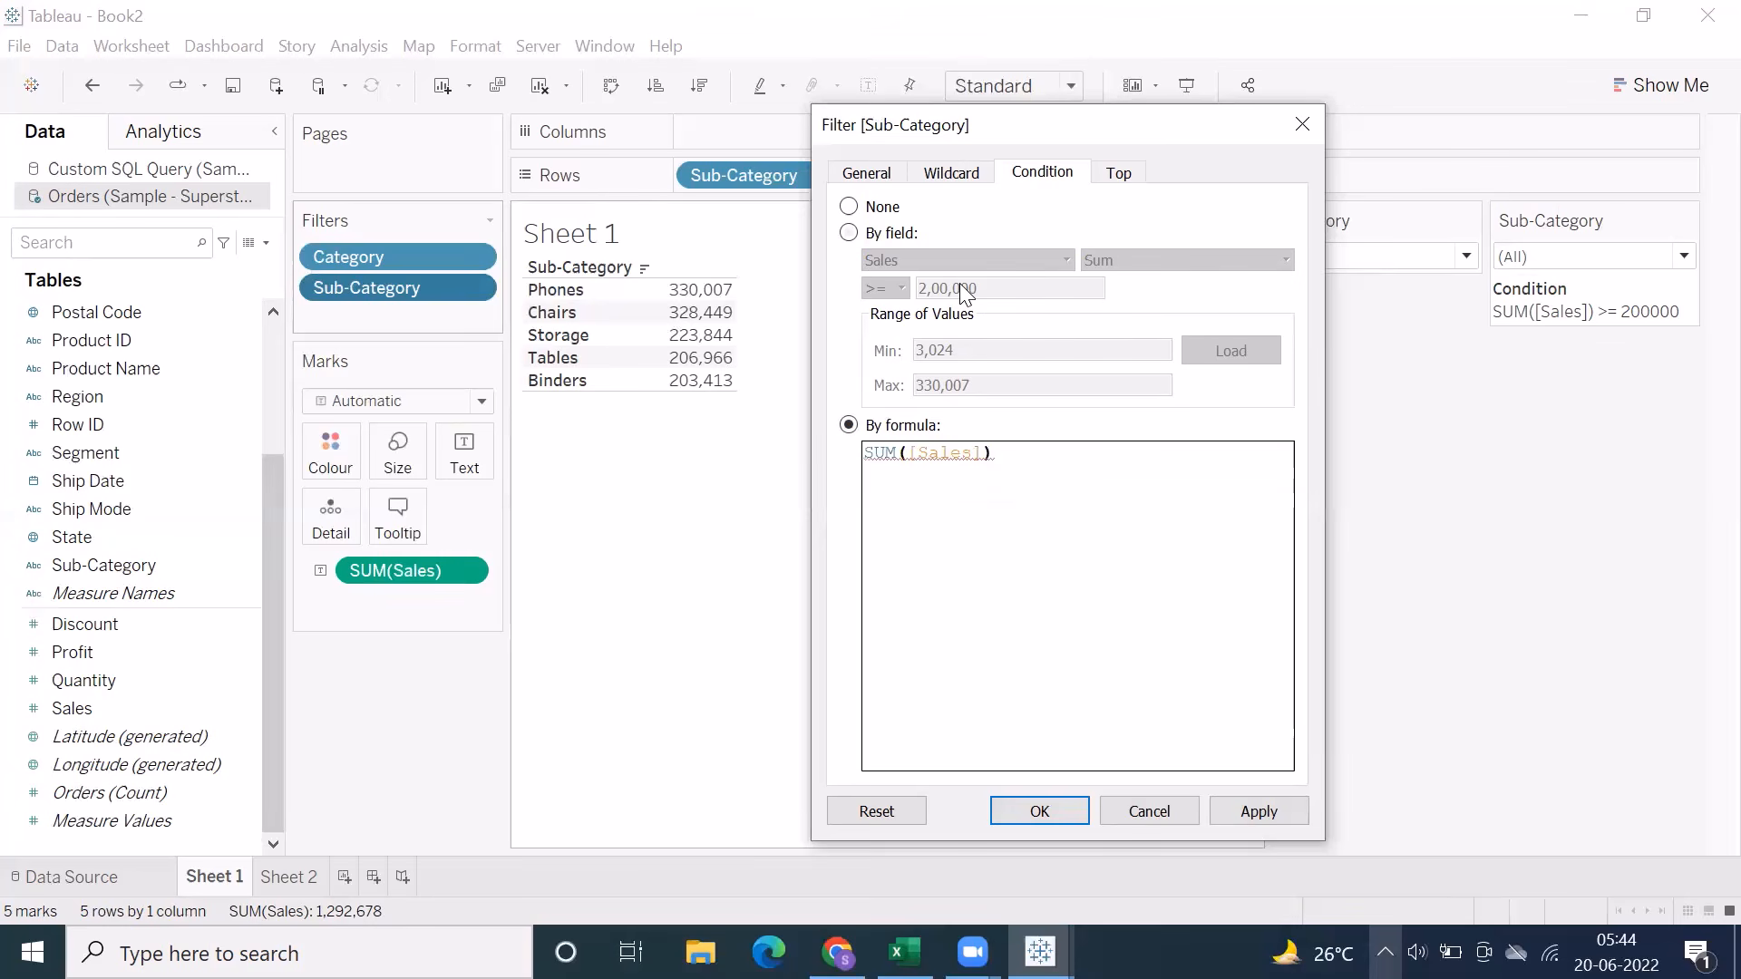
text(>=100000)
click(1225, 813)
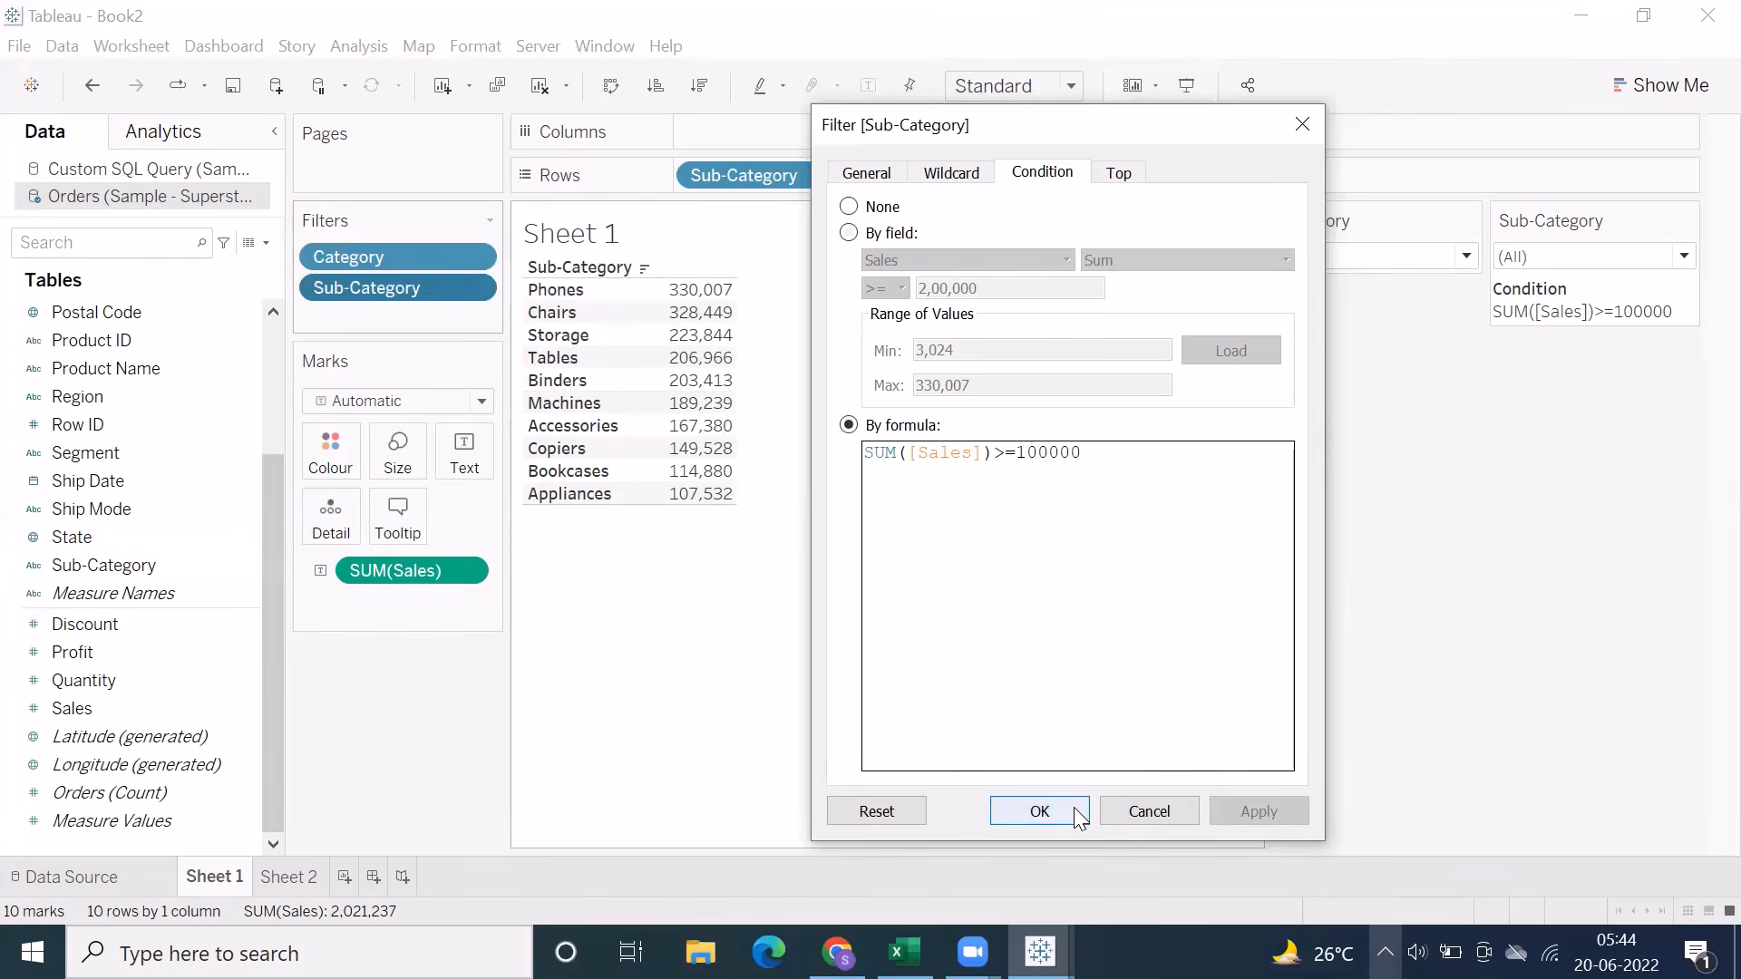
click(1040, 812)
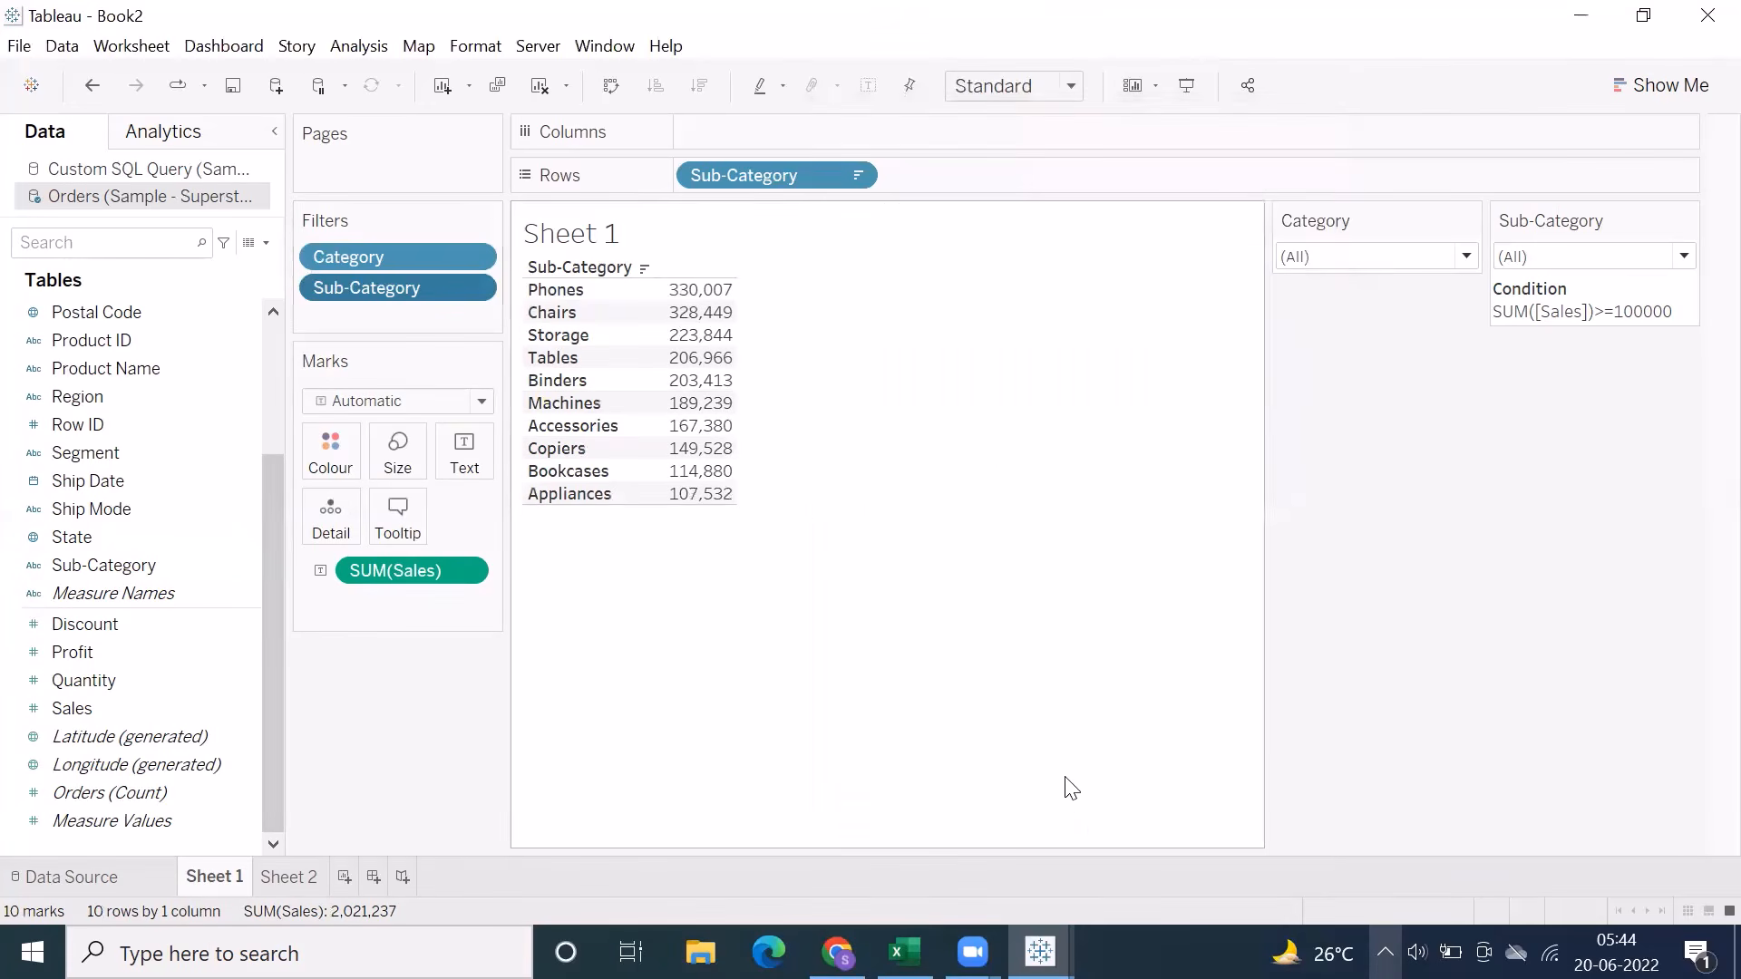
View the Category filter's Condition options and close them without changes
right_click(410, 264)
click(444, 272)
click(846, 163)
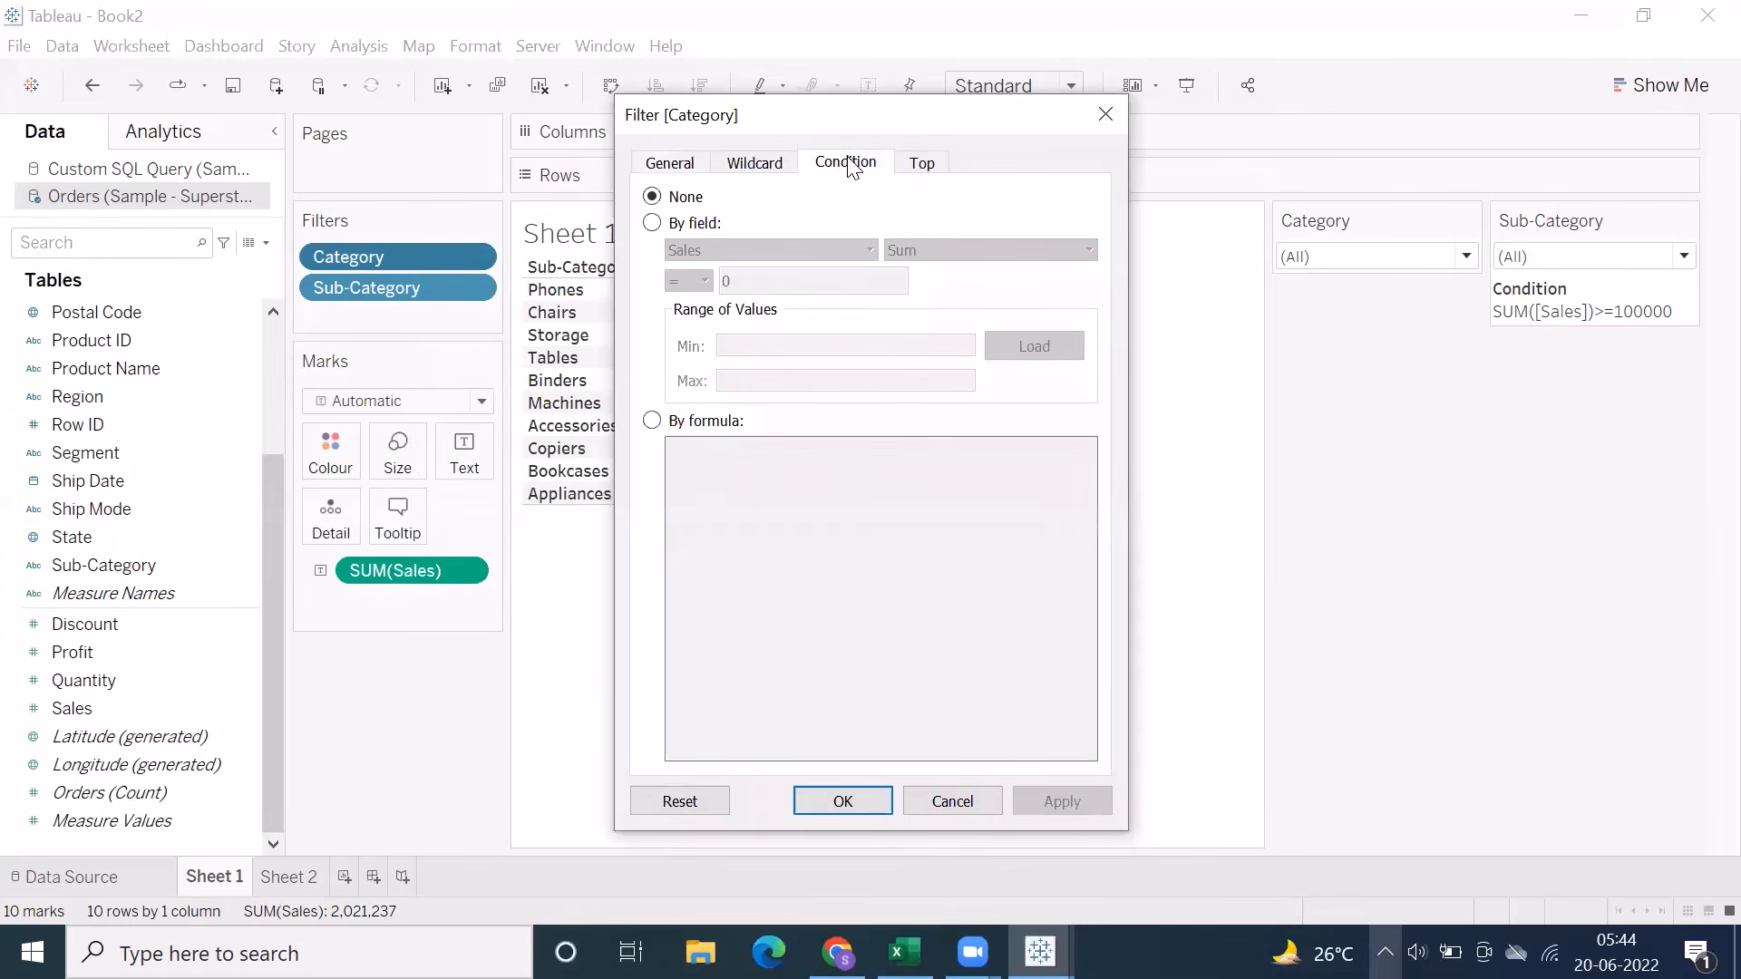
click(959, 801)
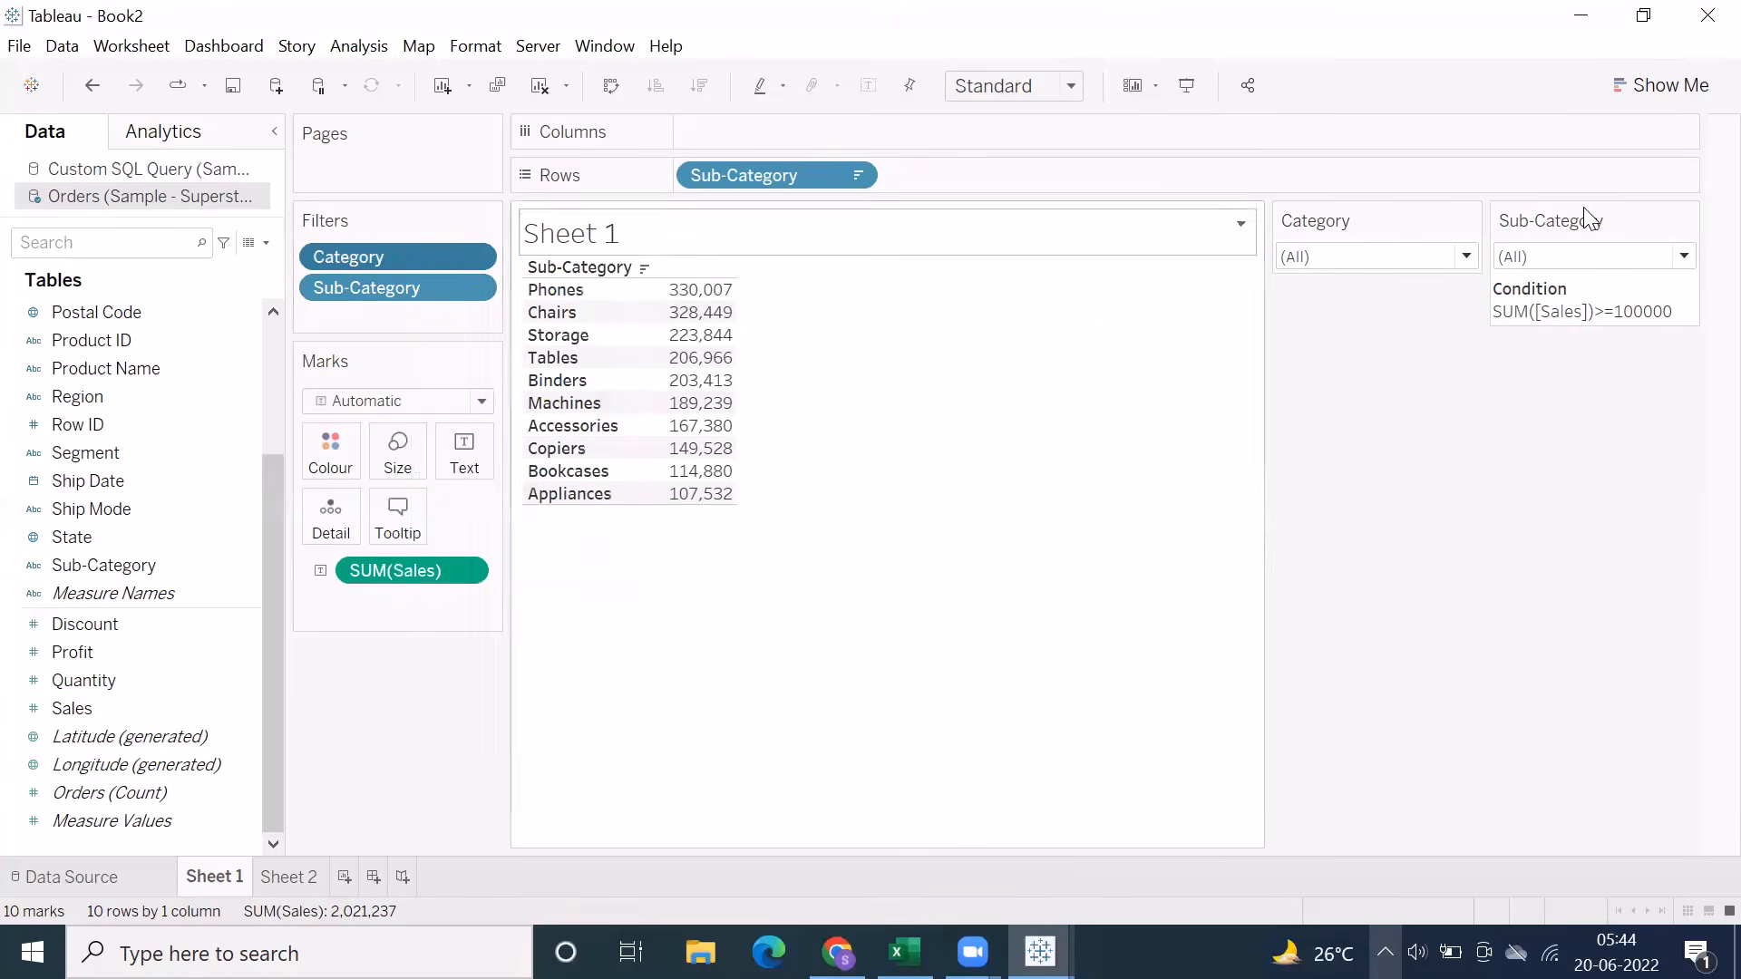
Set the Sub-Category filter's condition to None, apply it and accept the filter
click(1686, 221)
click(1311, 317)
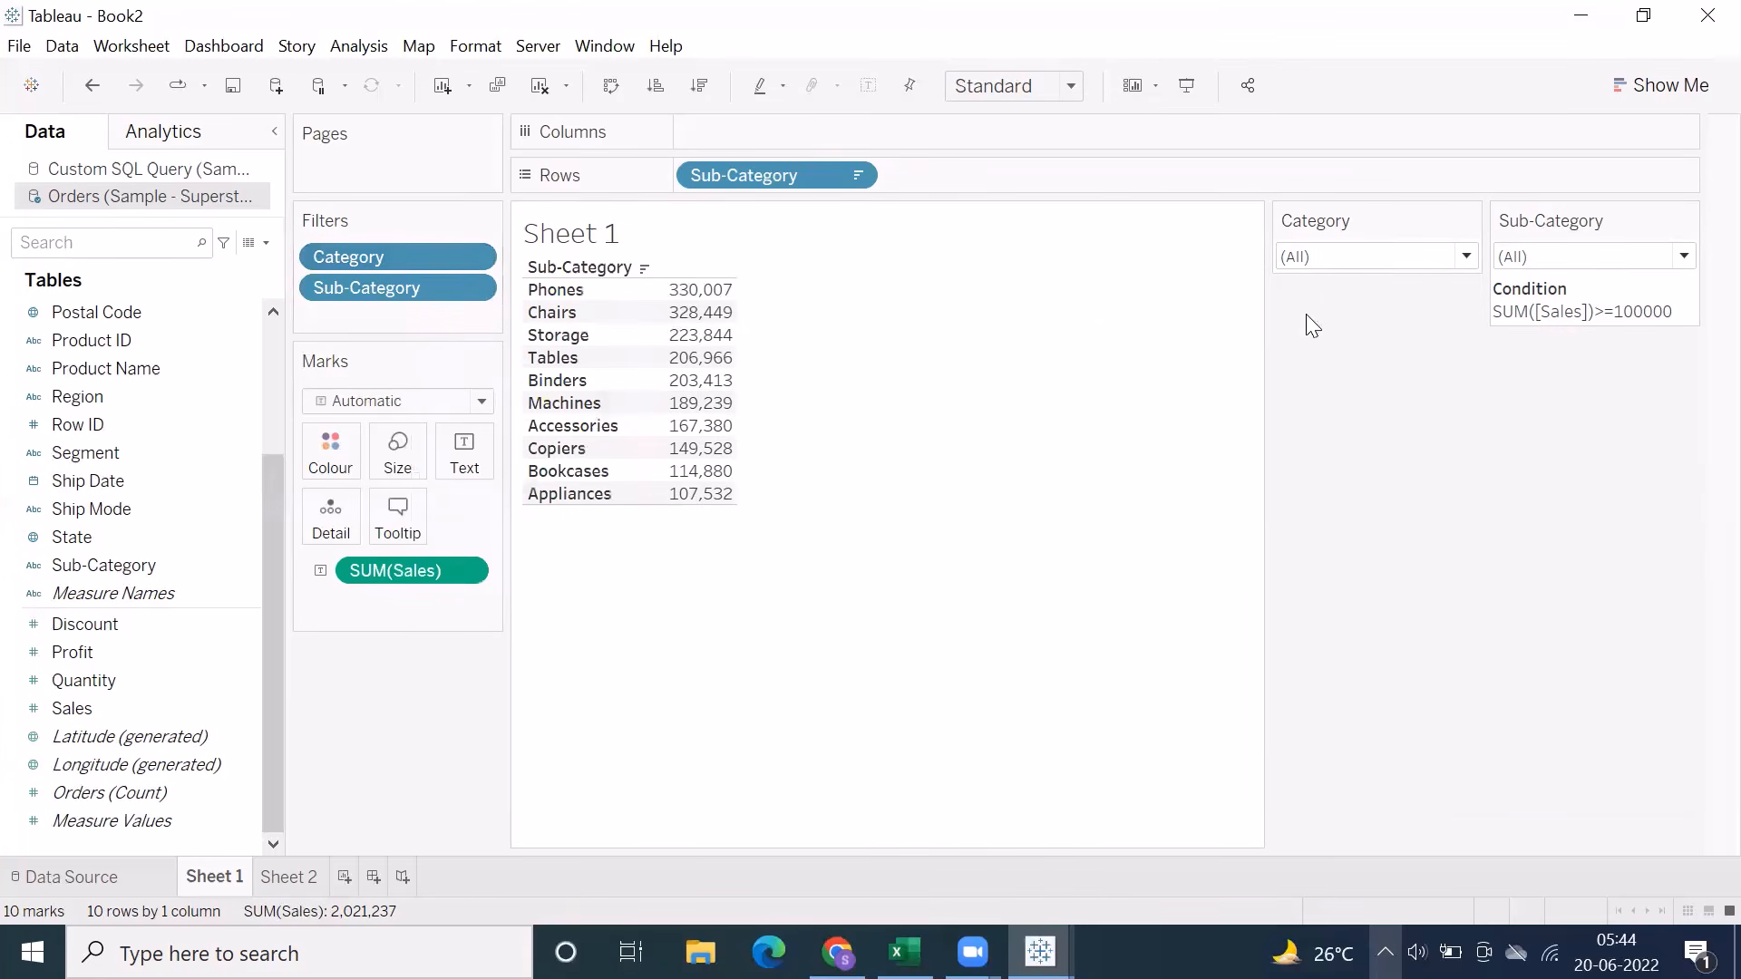
right_click(443, 292)
click(464, 305)
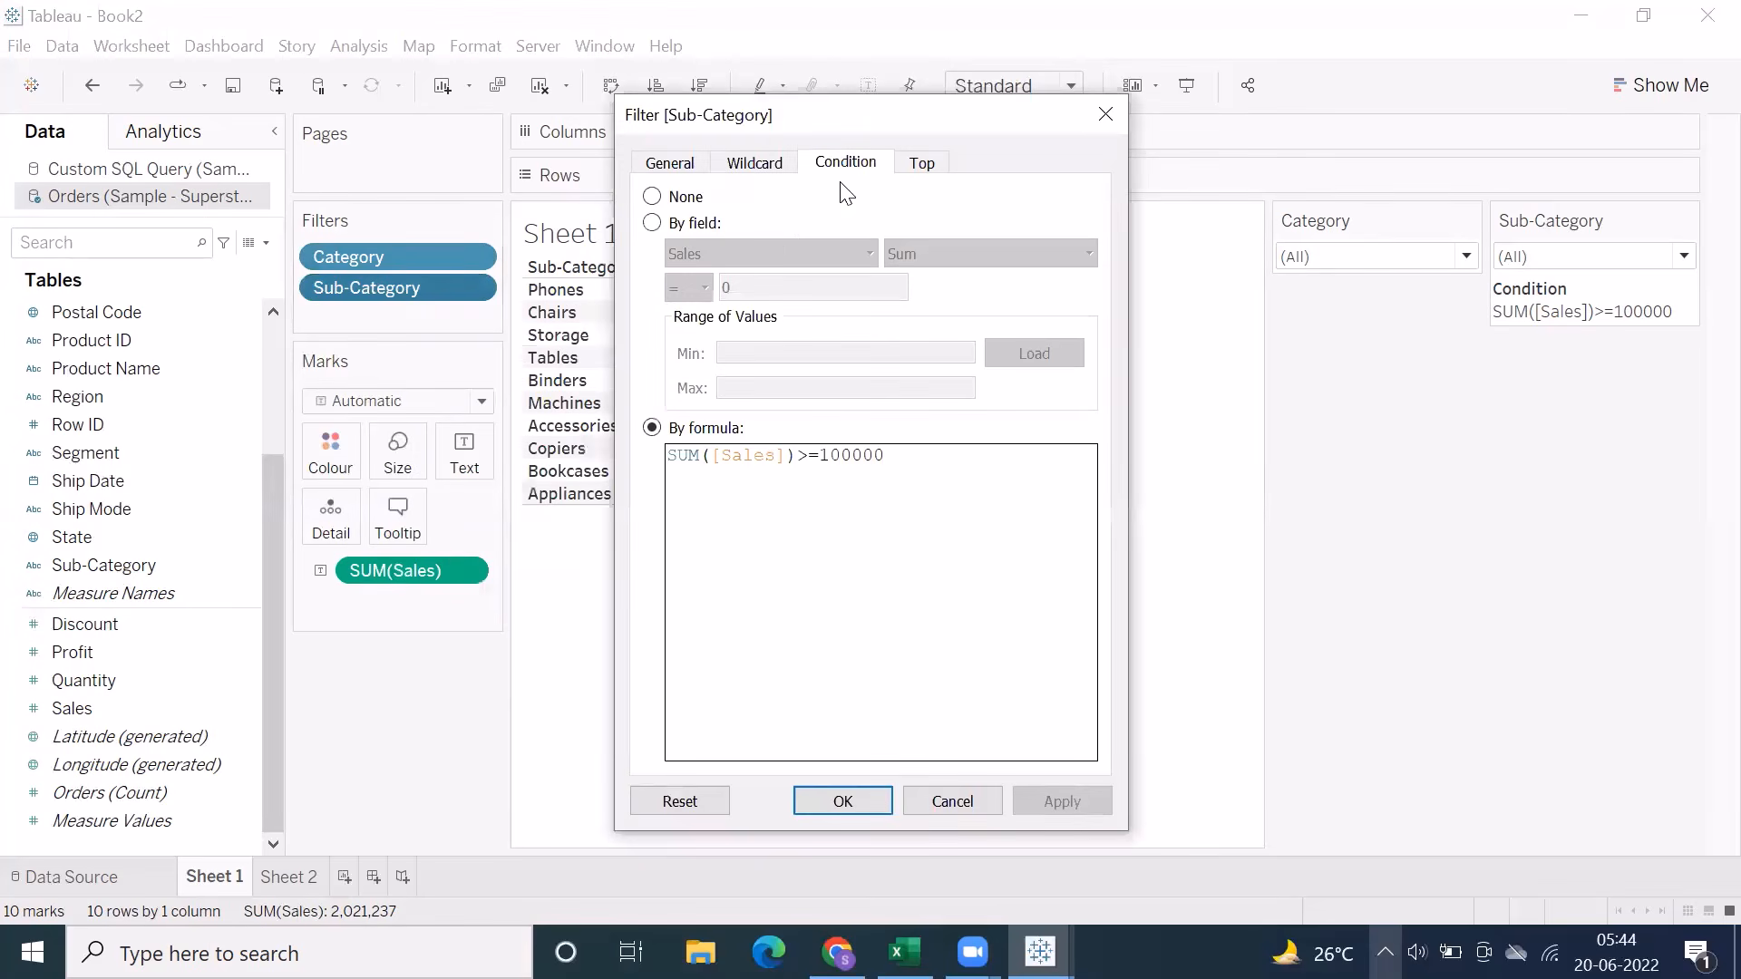
click(675, 223)
click(652, 197)
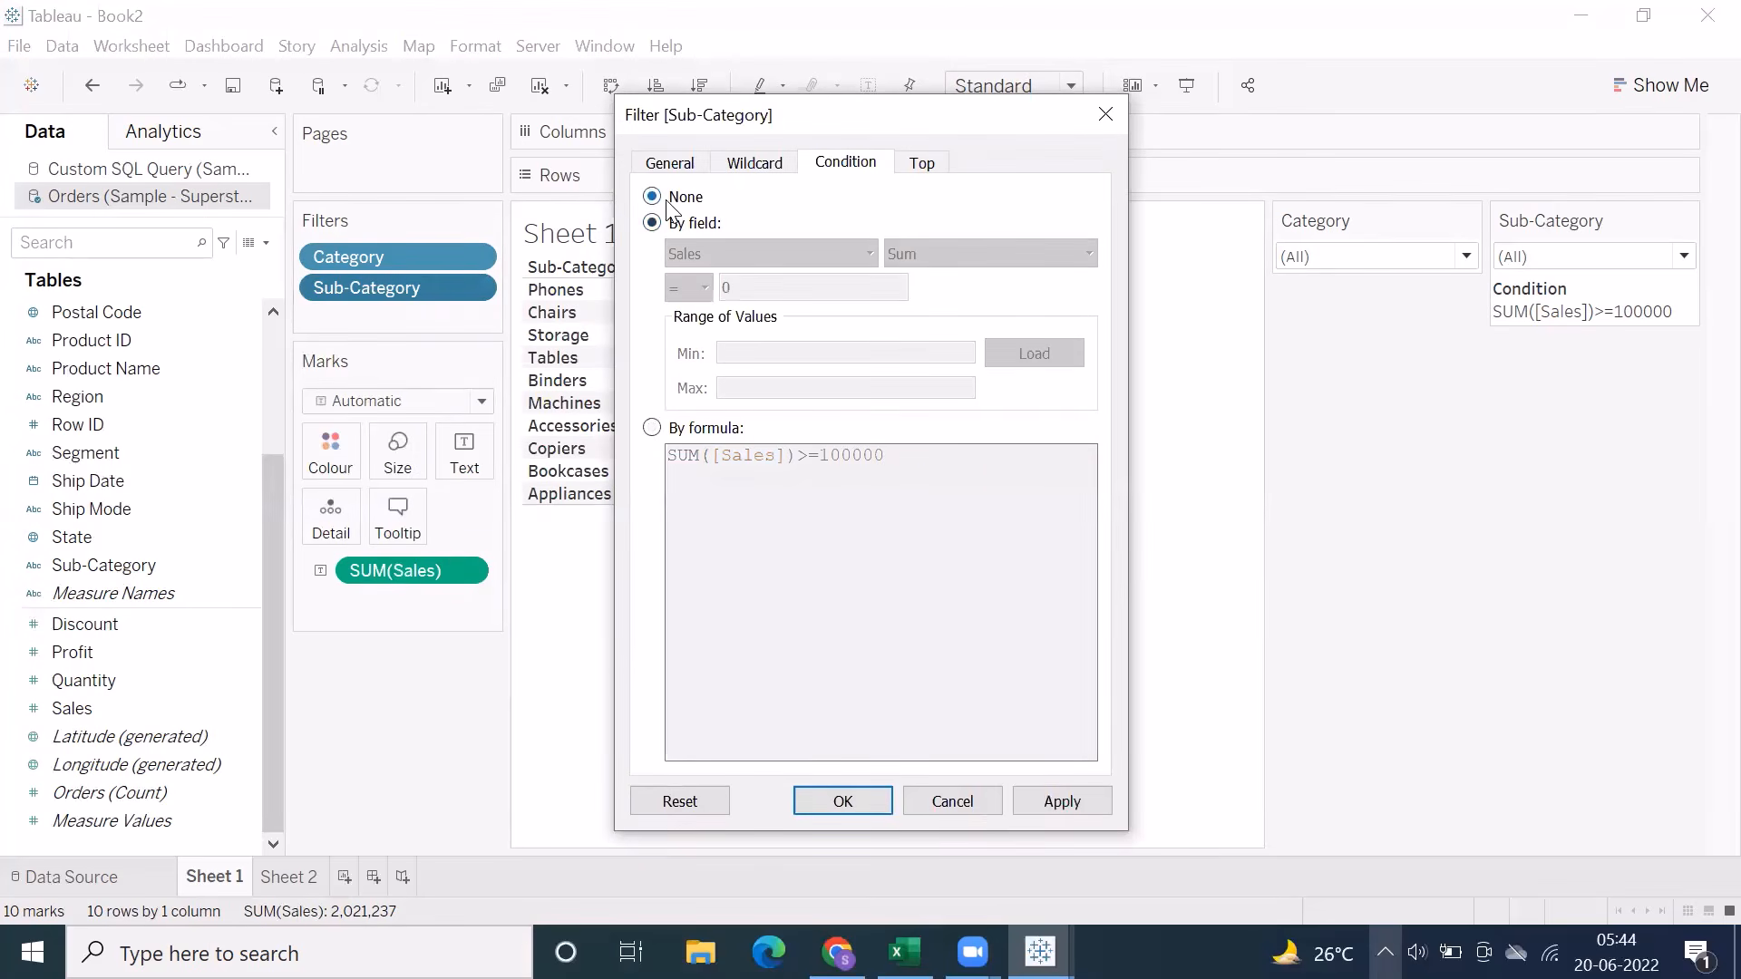
click(1030, 797)
click(842, 801)
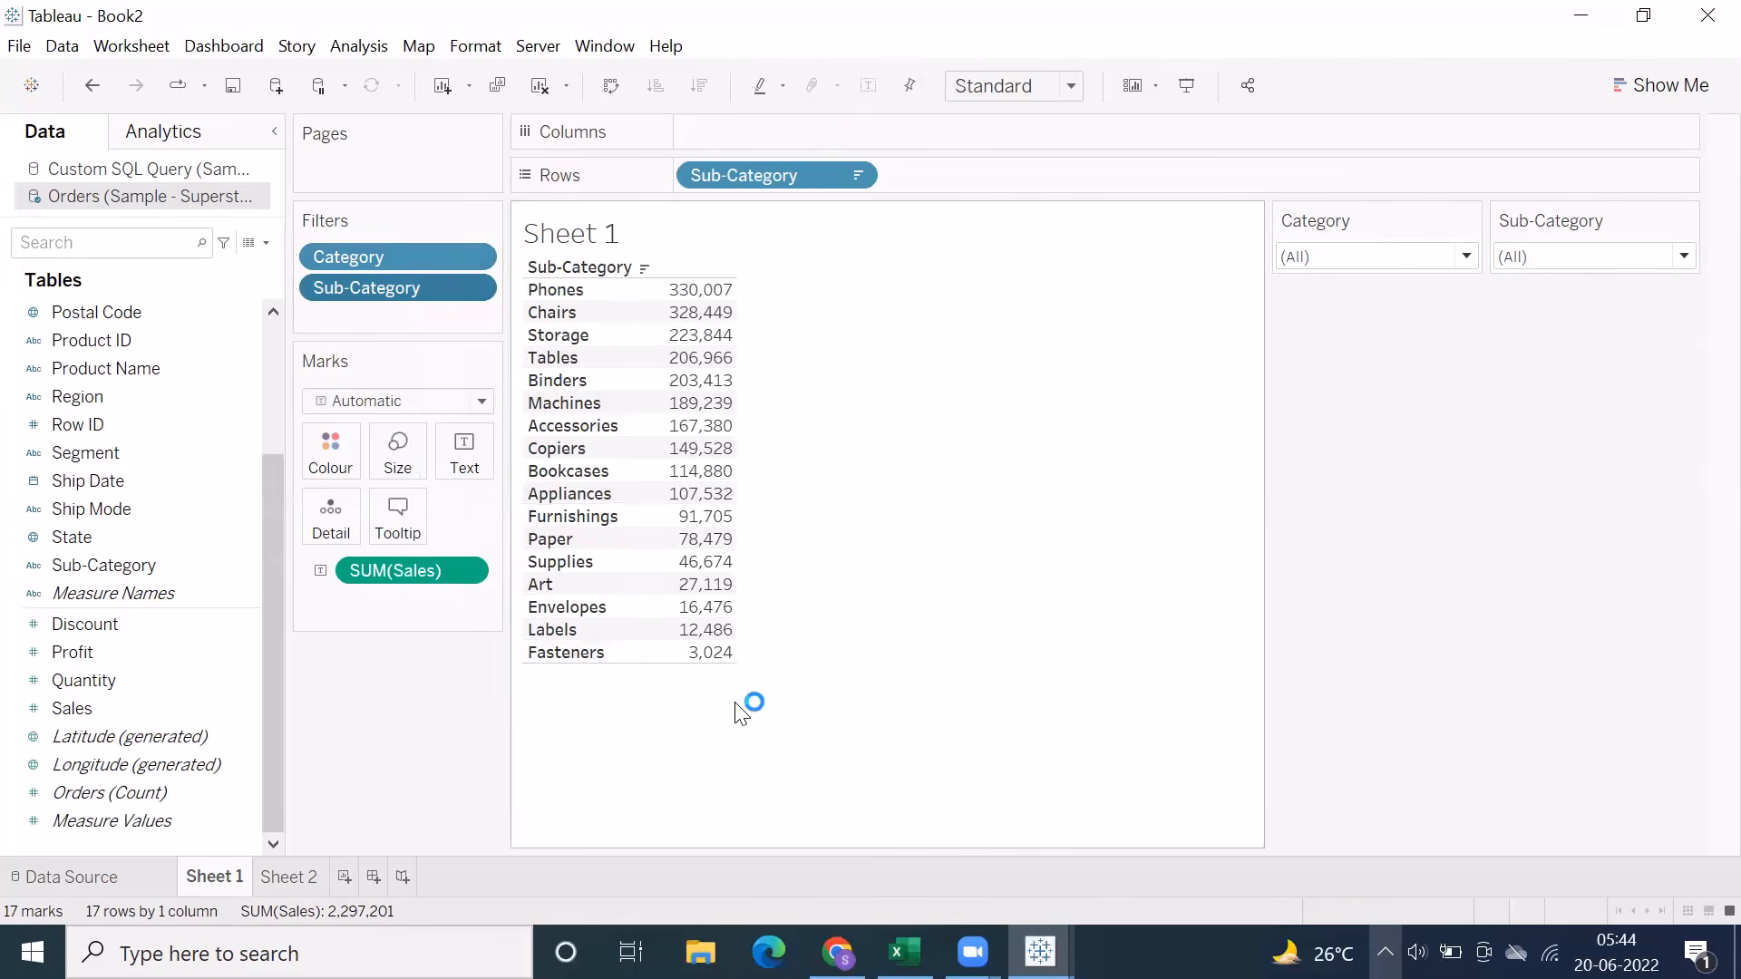
Limit the Sub-Category filter by field to the Top 5 by Sum of Sales and accept it
right_click(437, 286)
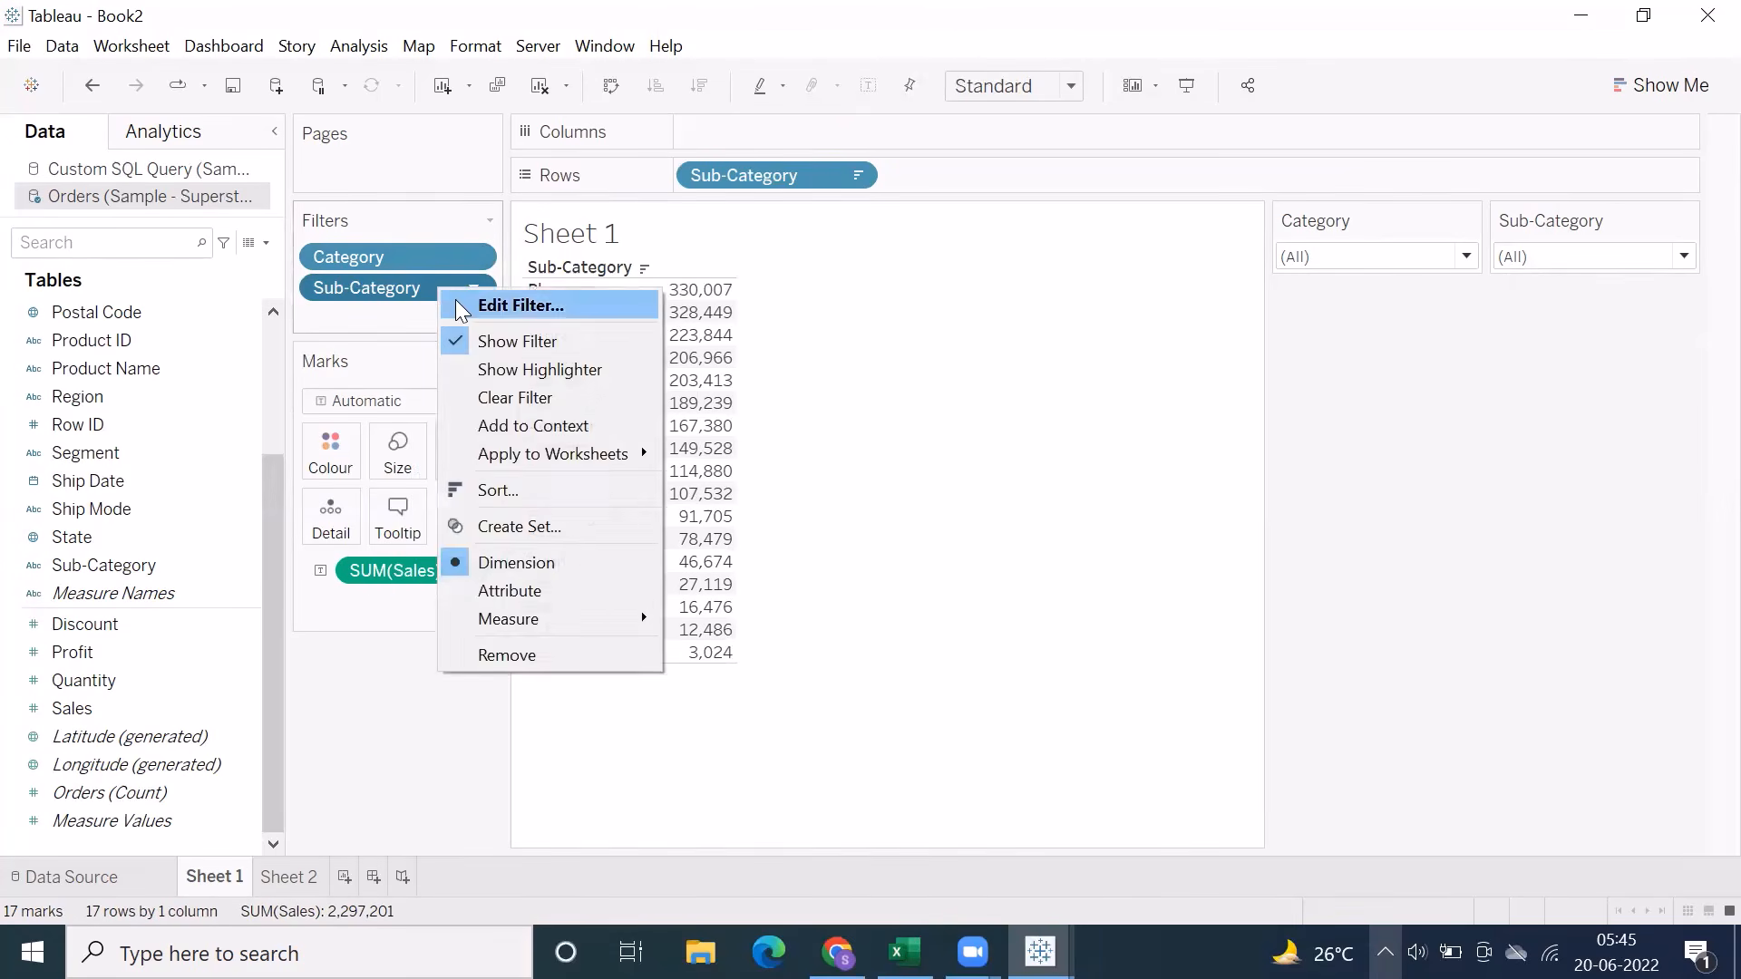
click(508, 304)
click(922, 162)
click(703, 226)
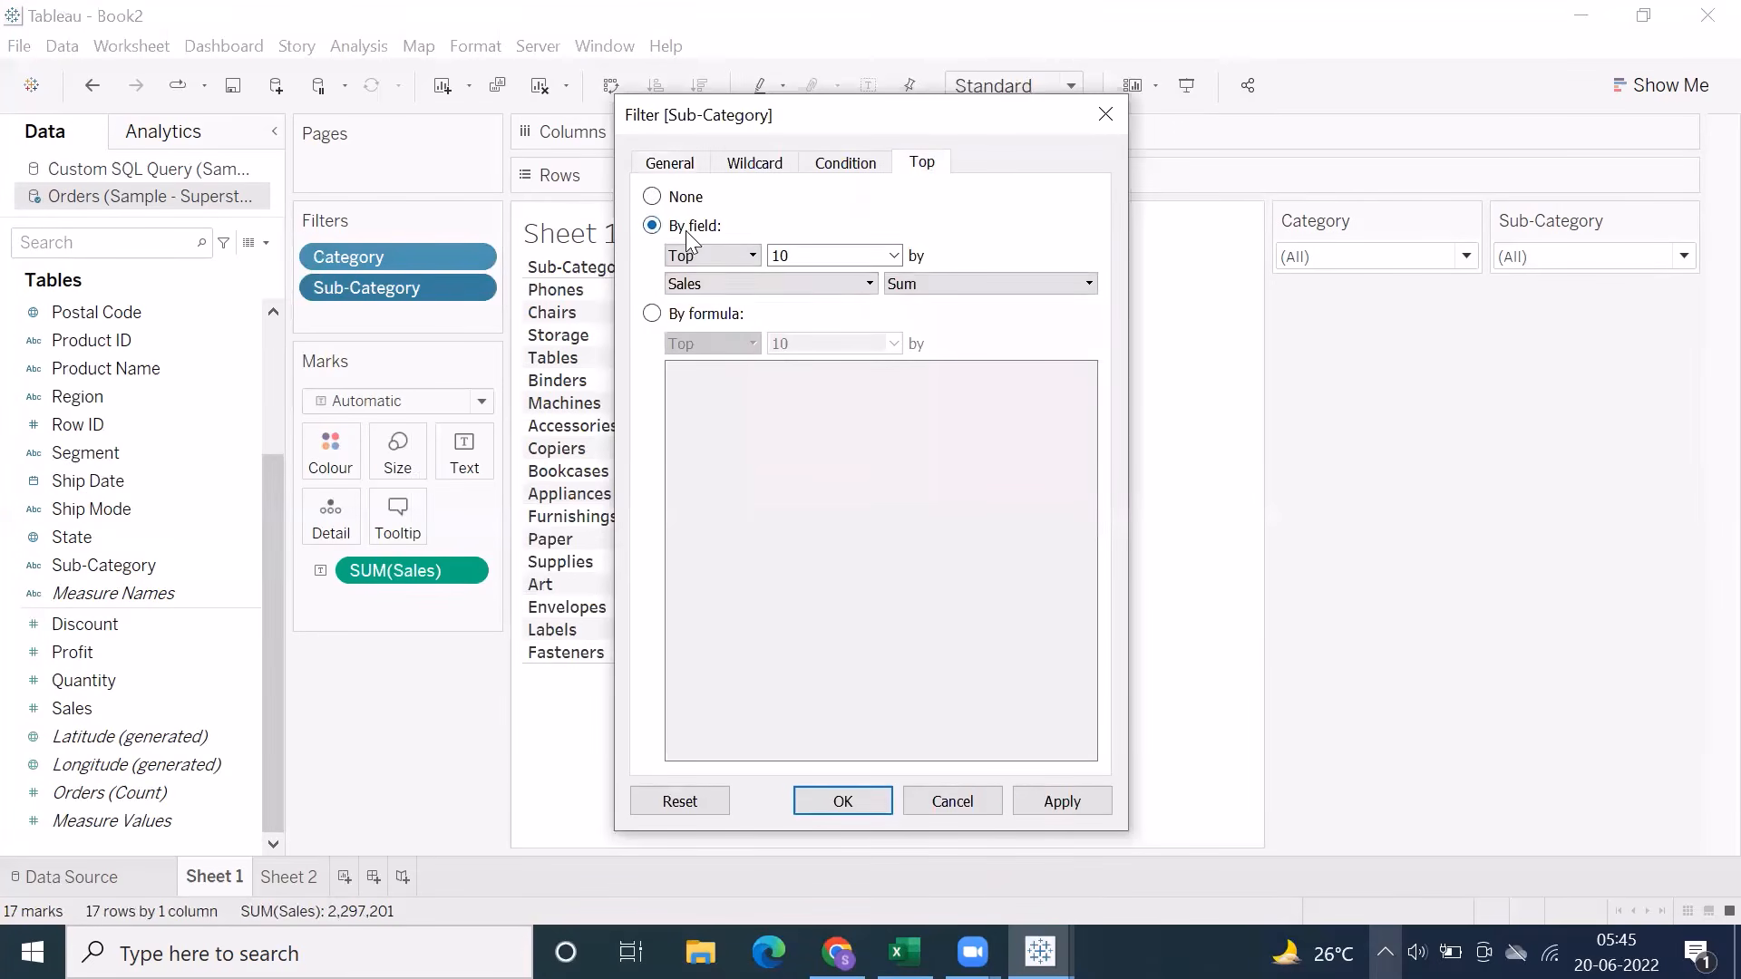
double_click(816, 255)
text(5)
click(1040, 802)
click(827, 803)
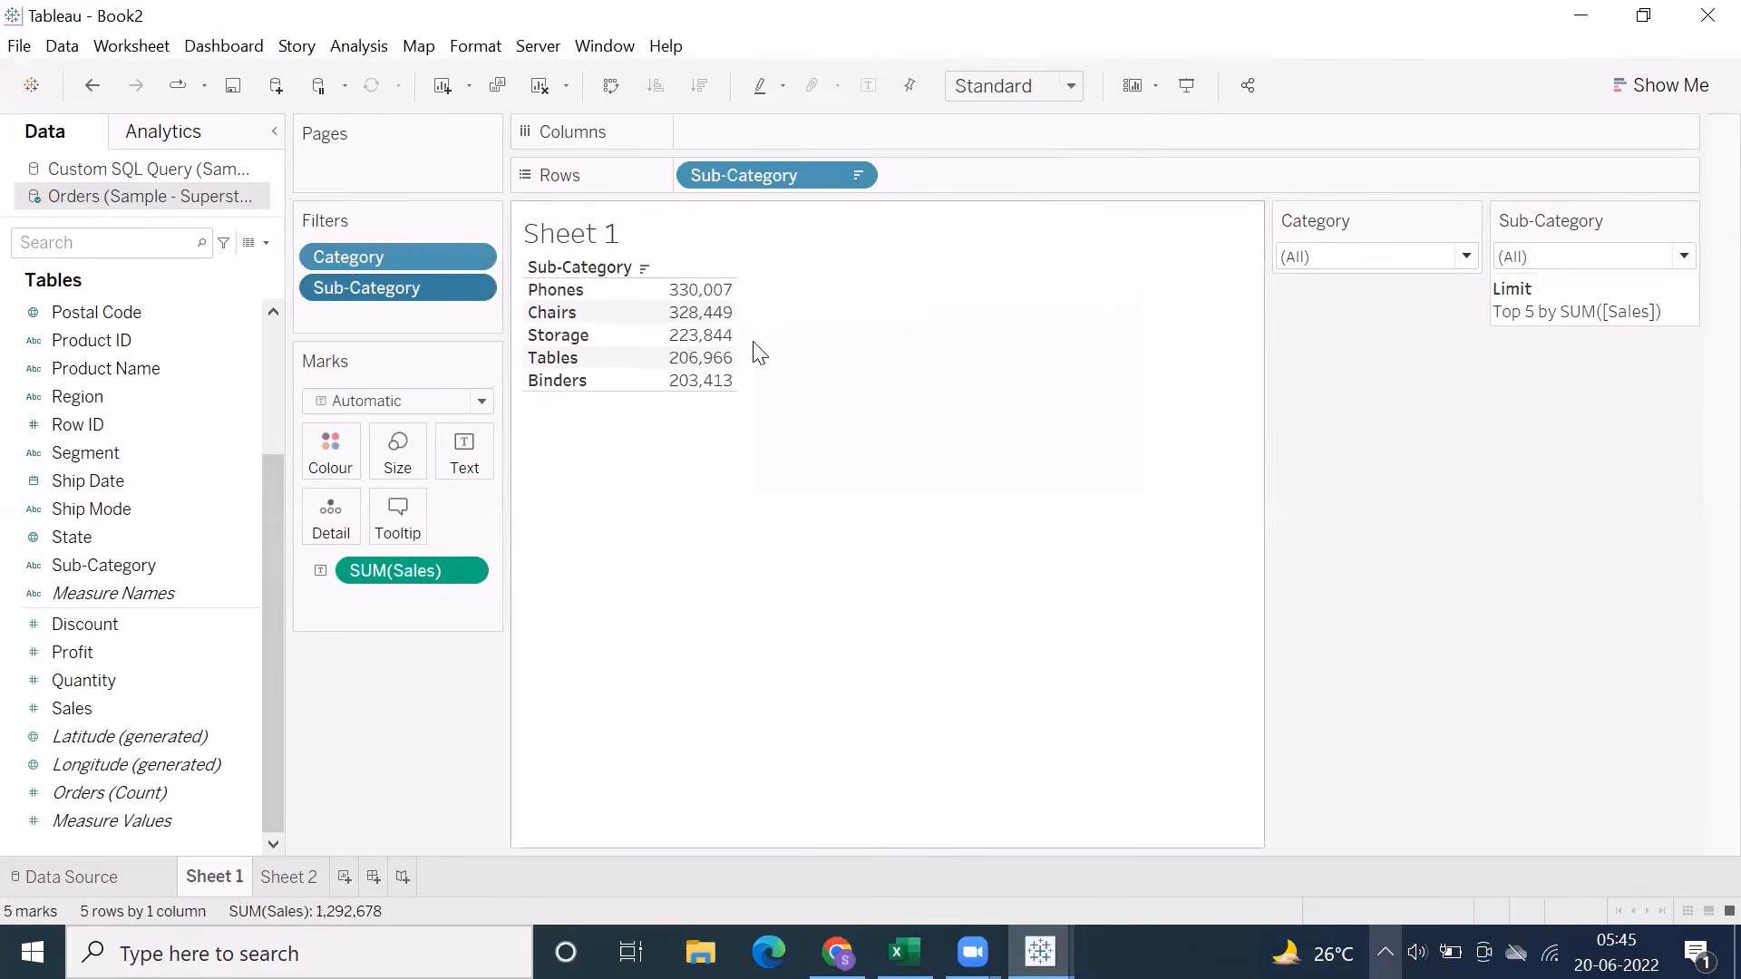
drag(699, 383, 715, 421)
click(715, 421)
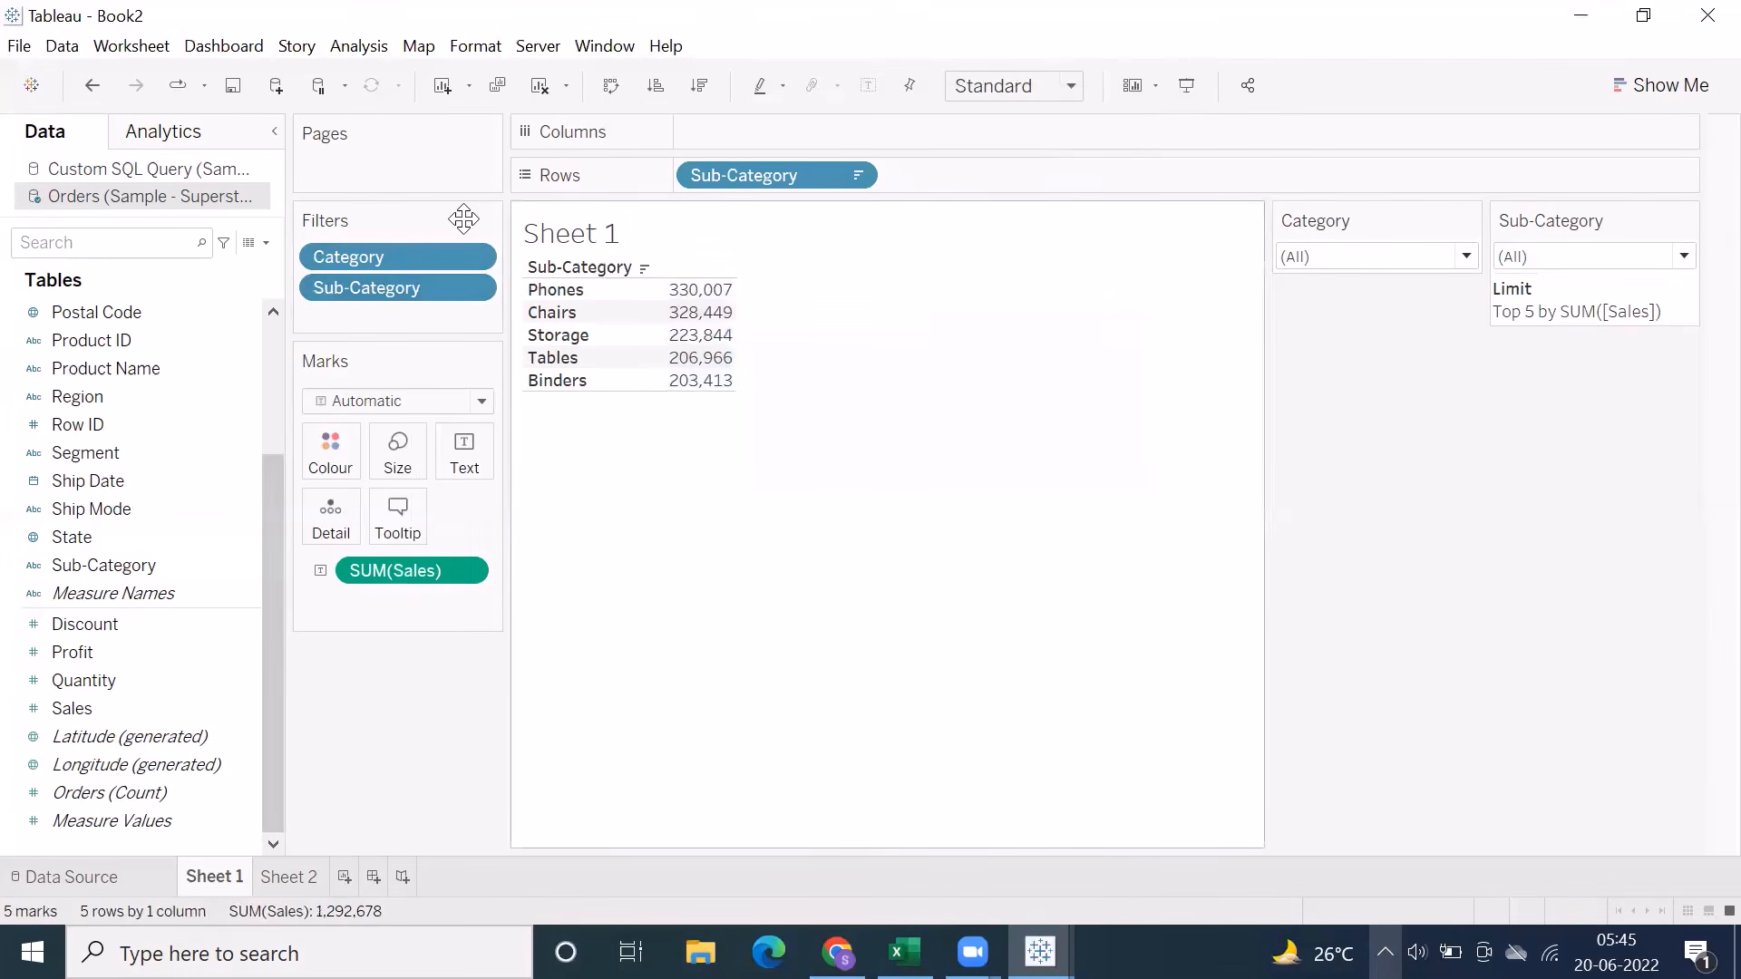
Change the Sub-Category filter's limit to Bottom 5 by Sum of Sales, apply it and accept the filter
right_click(412, 290)
click(485, 307)
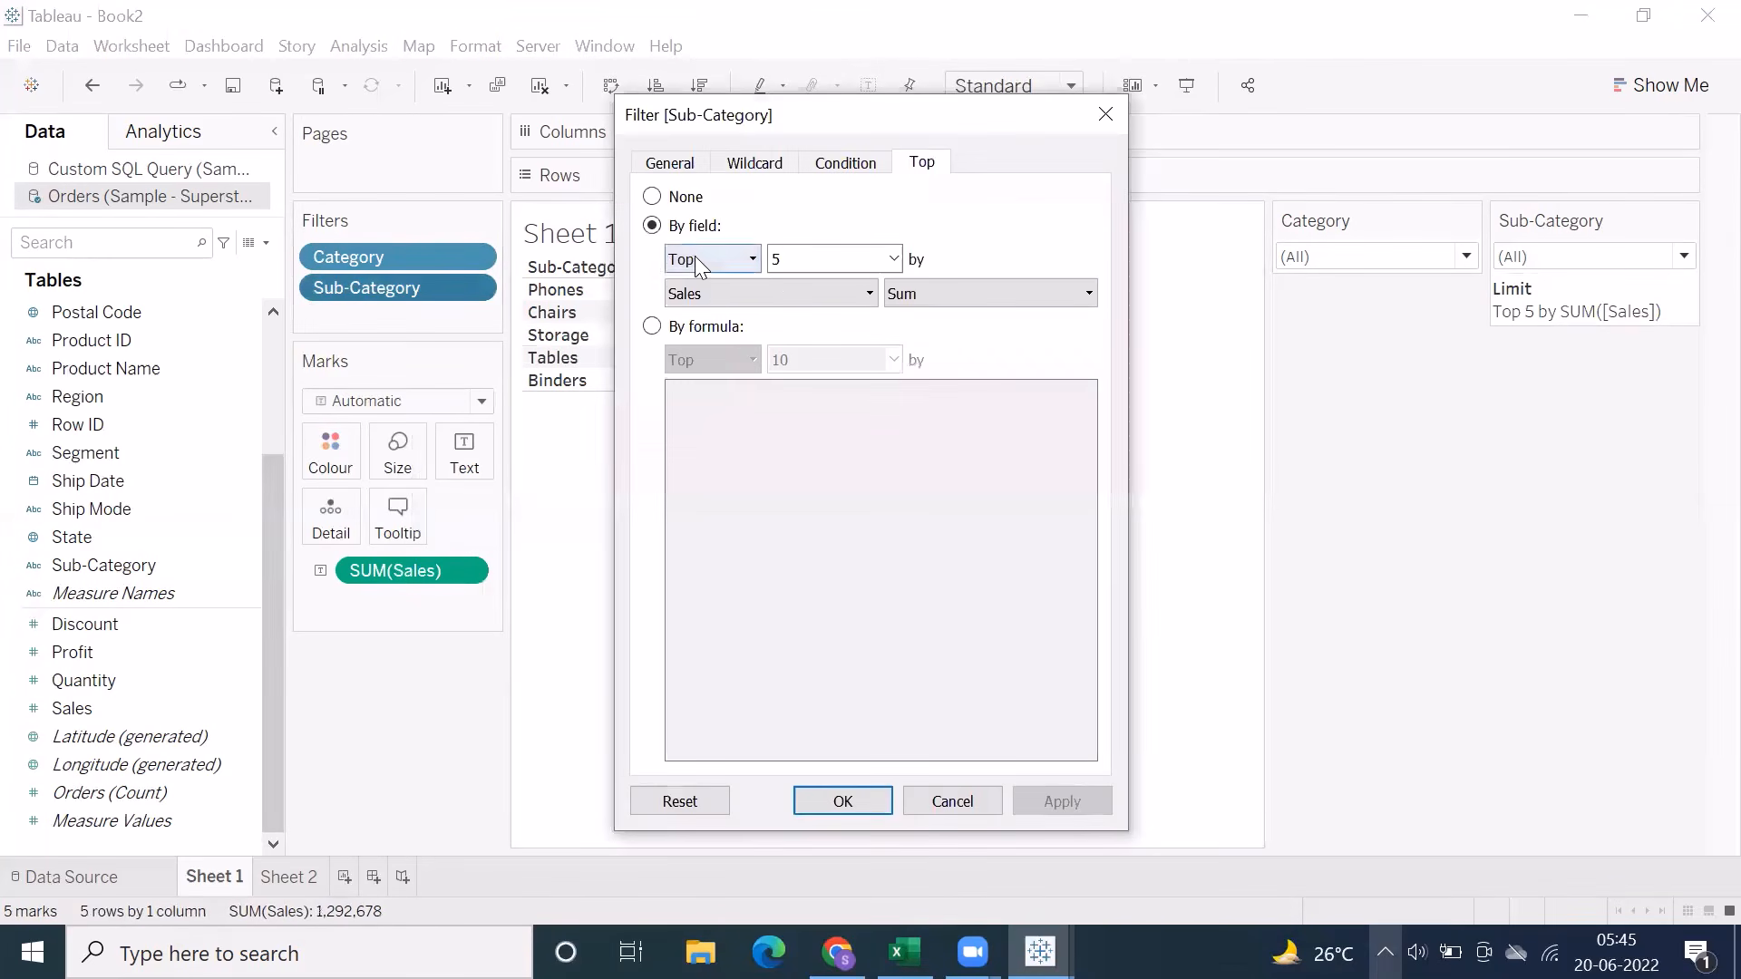
click(694, 259)
click(691, 300)
drag(854, 116, 1019, 122)
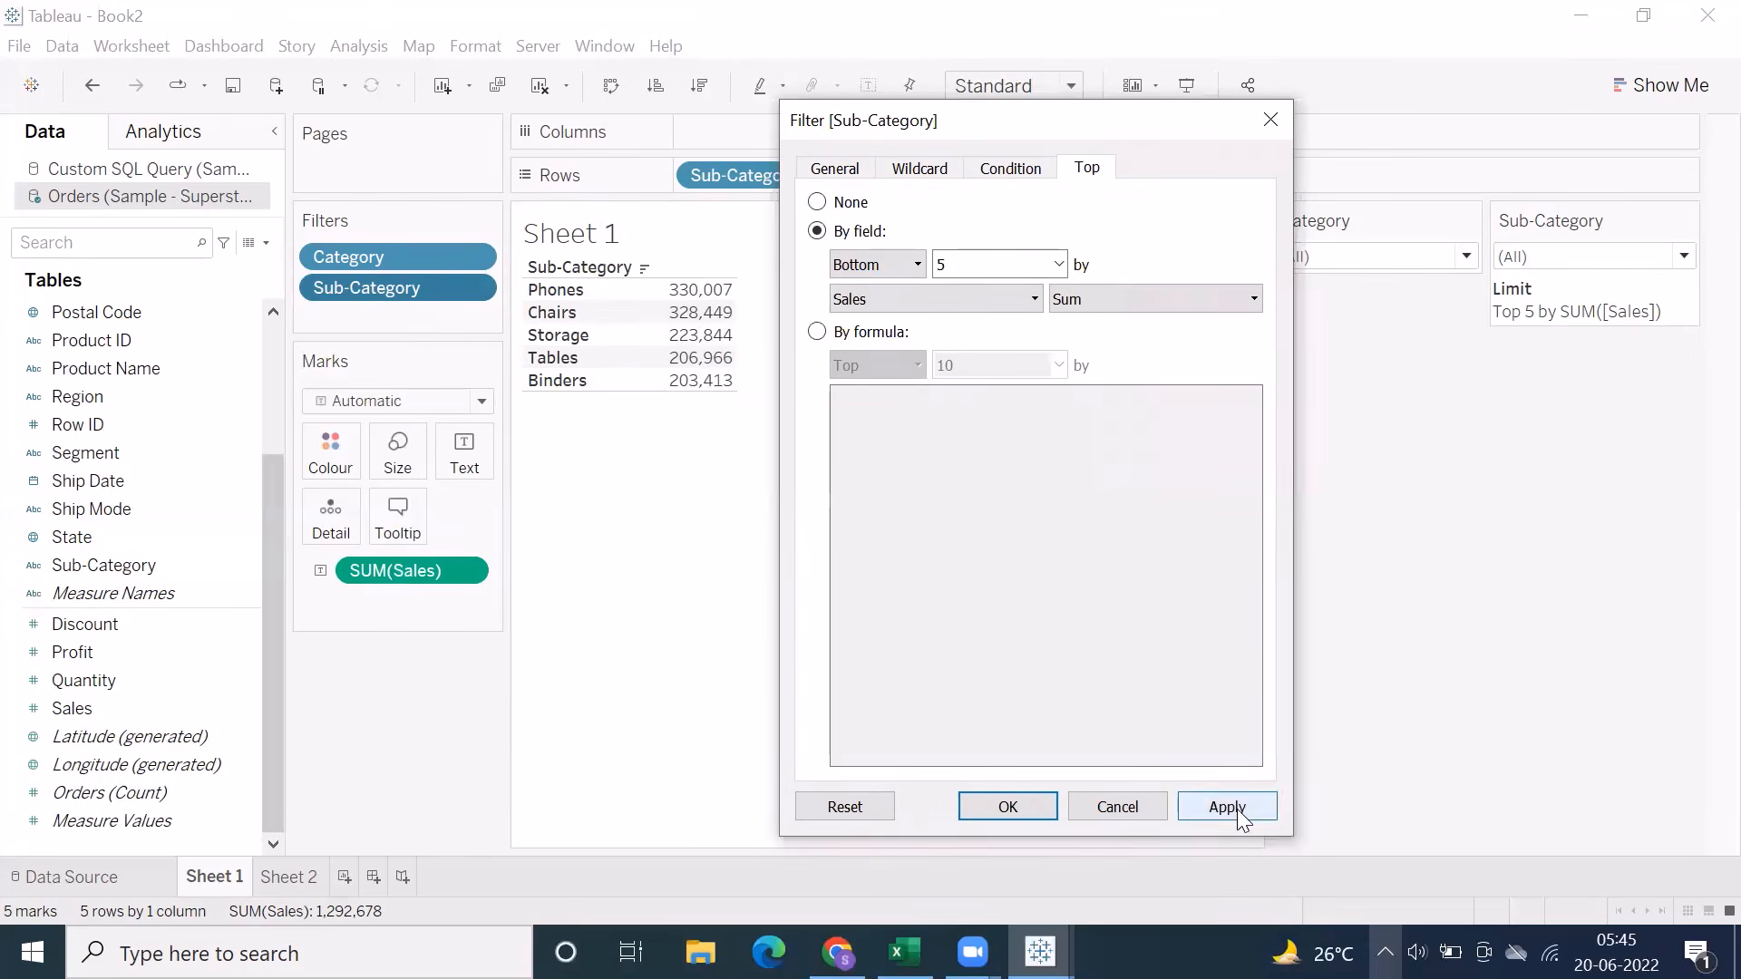
click(1236, 809)
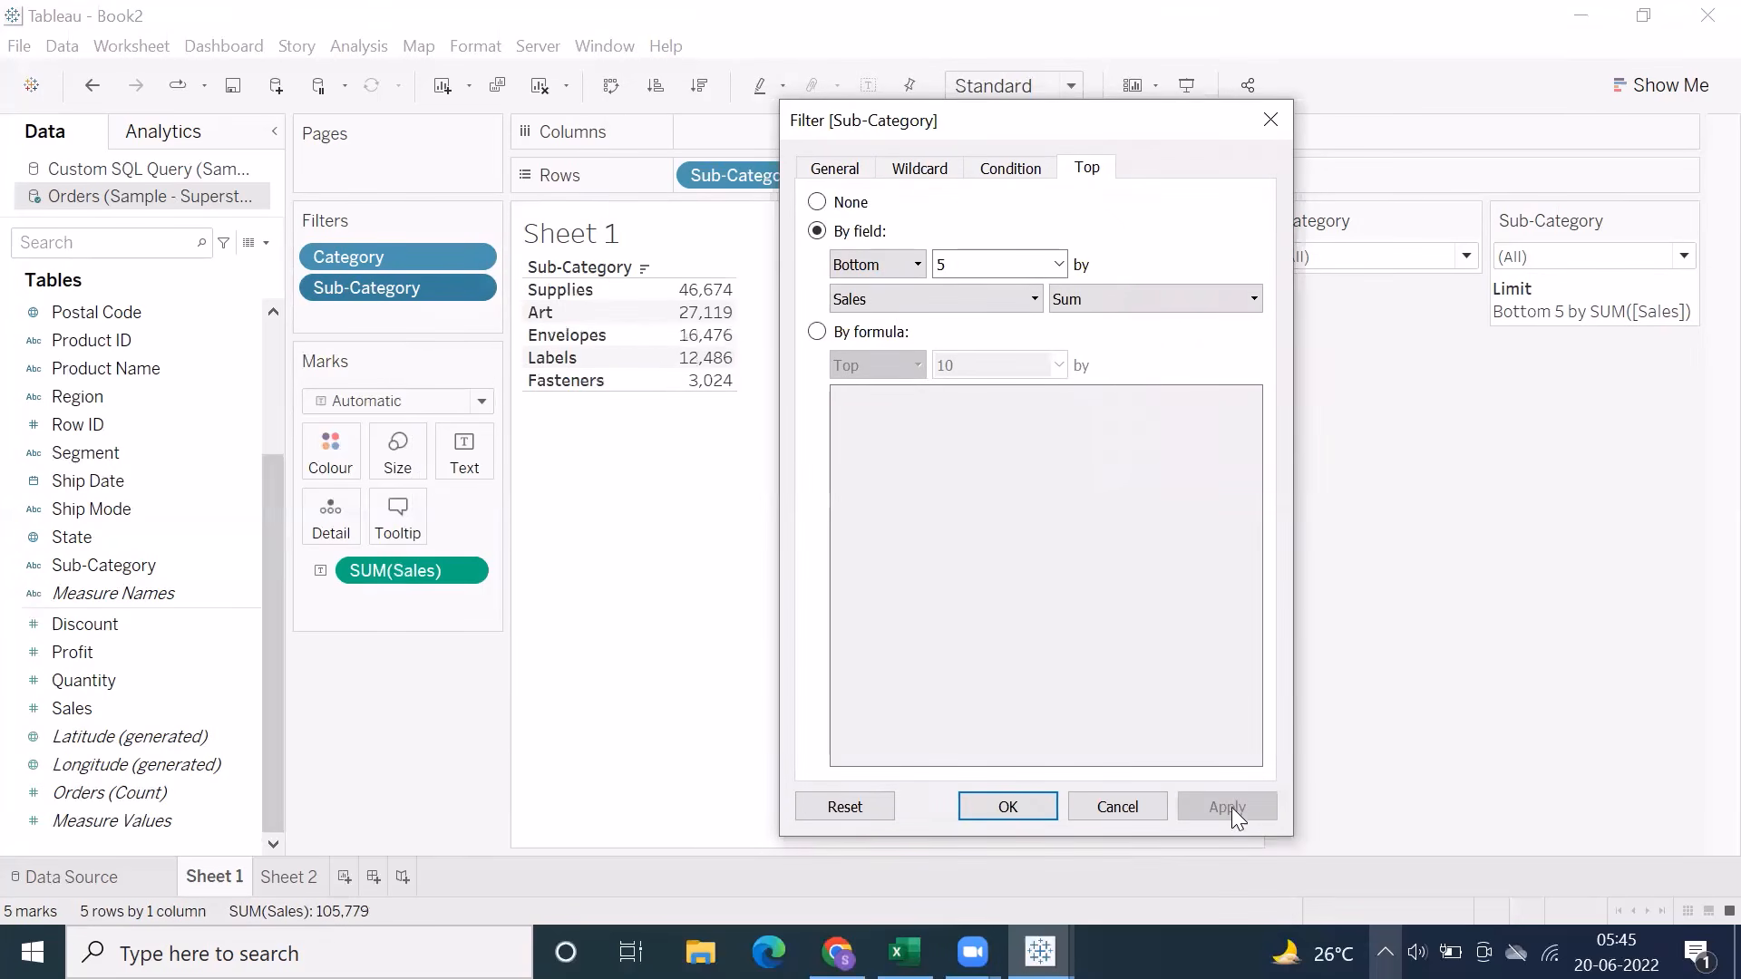
click(1009, 808)
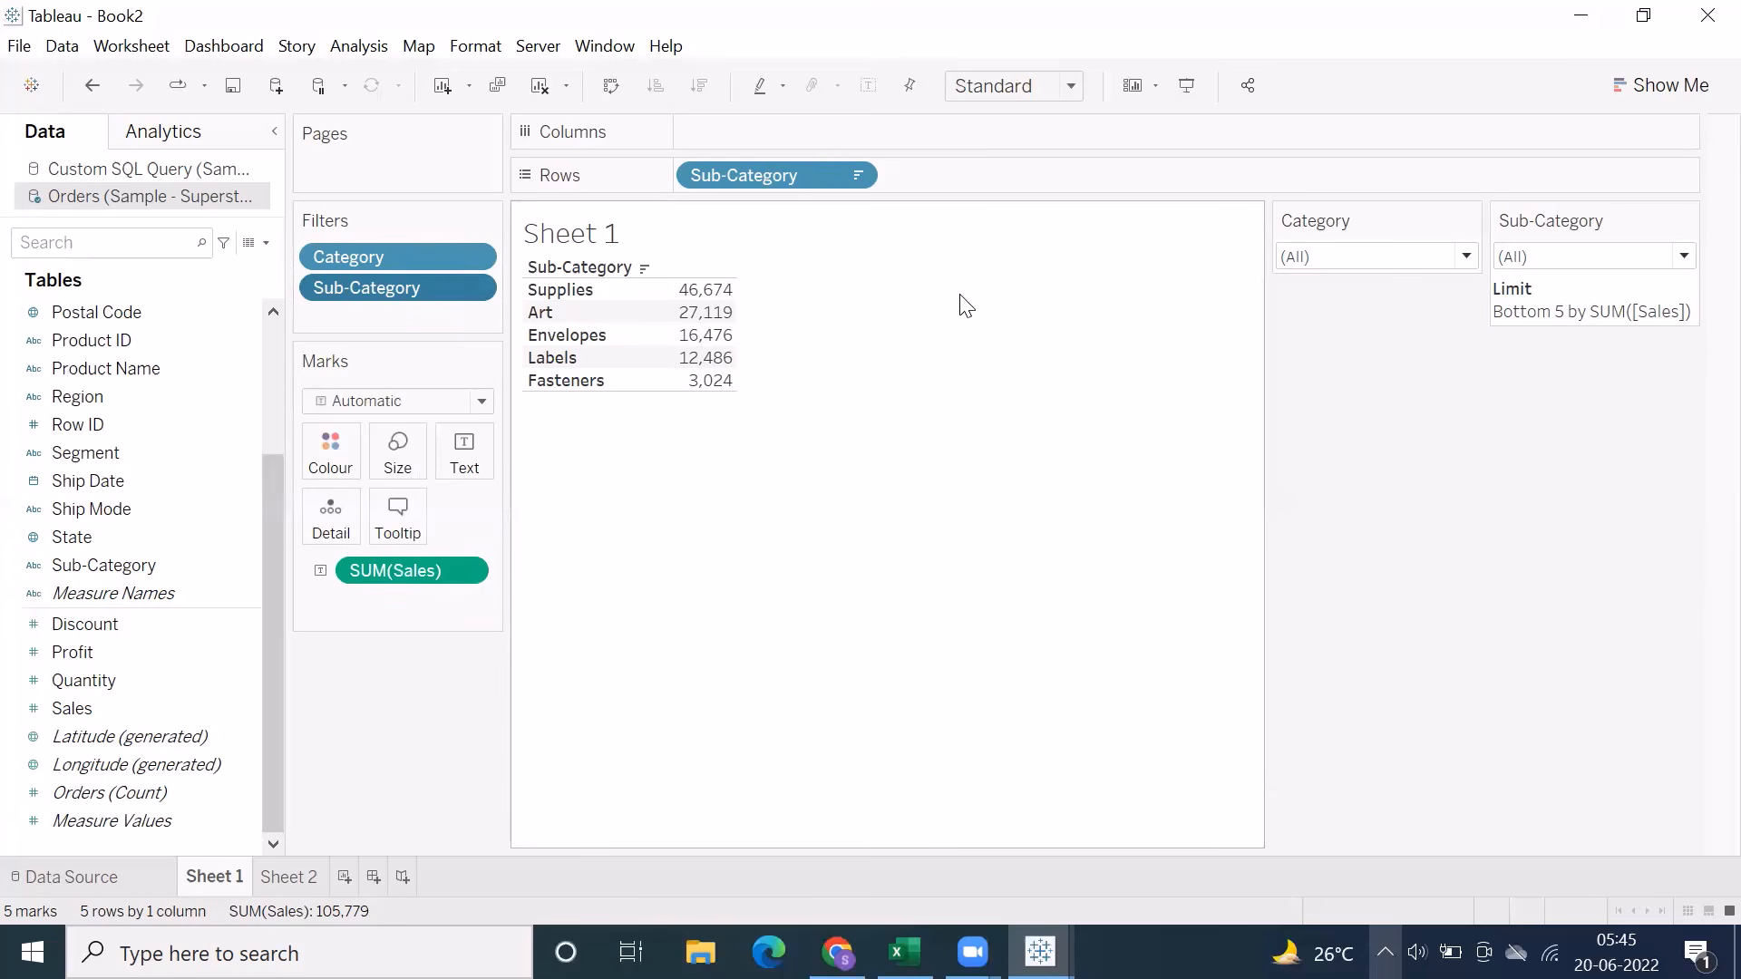
click(935, 75)
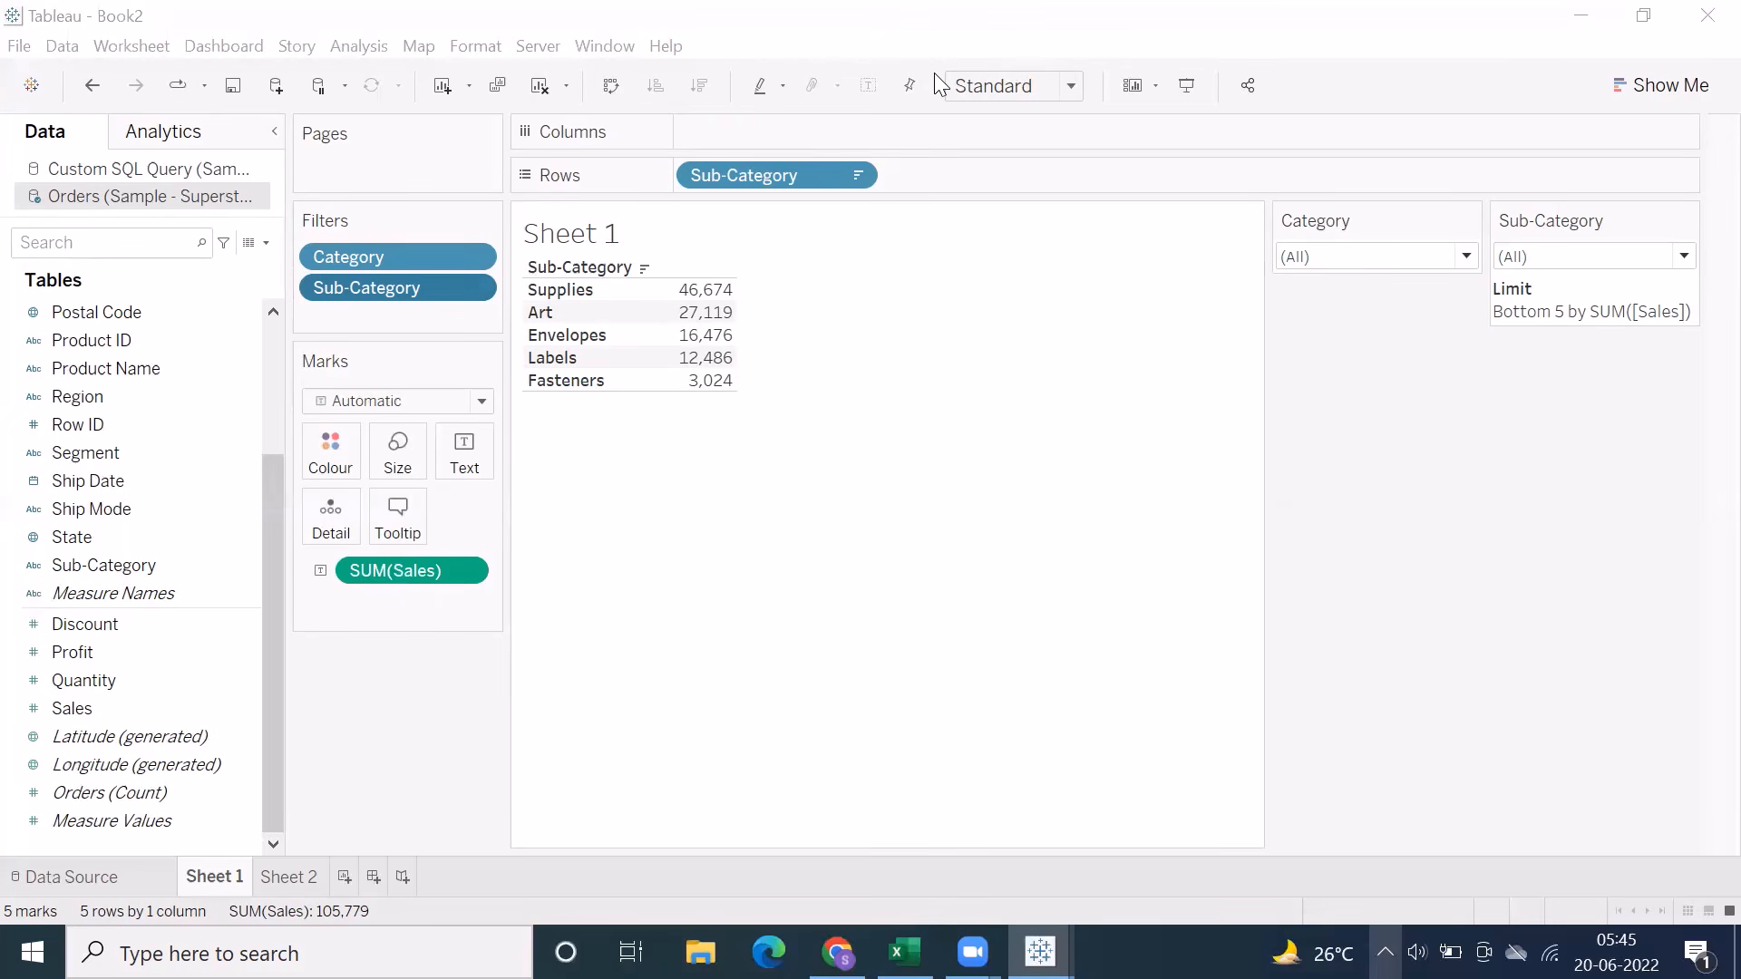
click(689, 465)
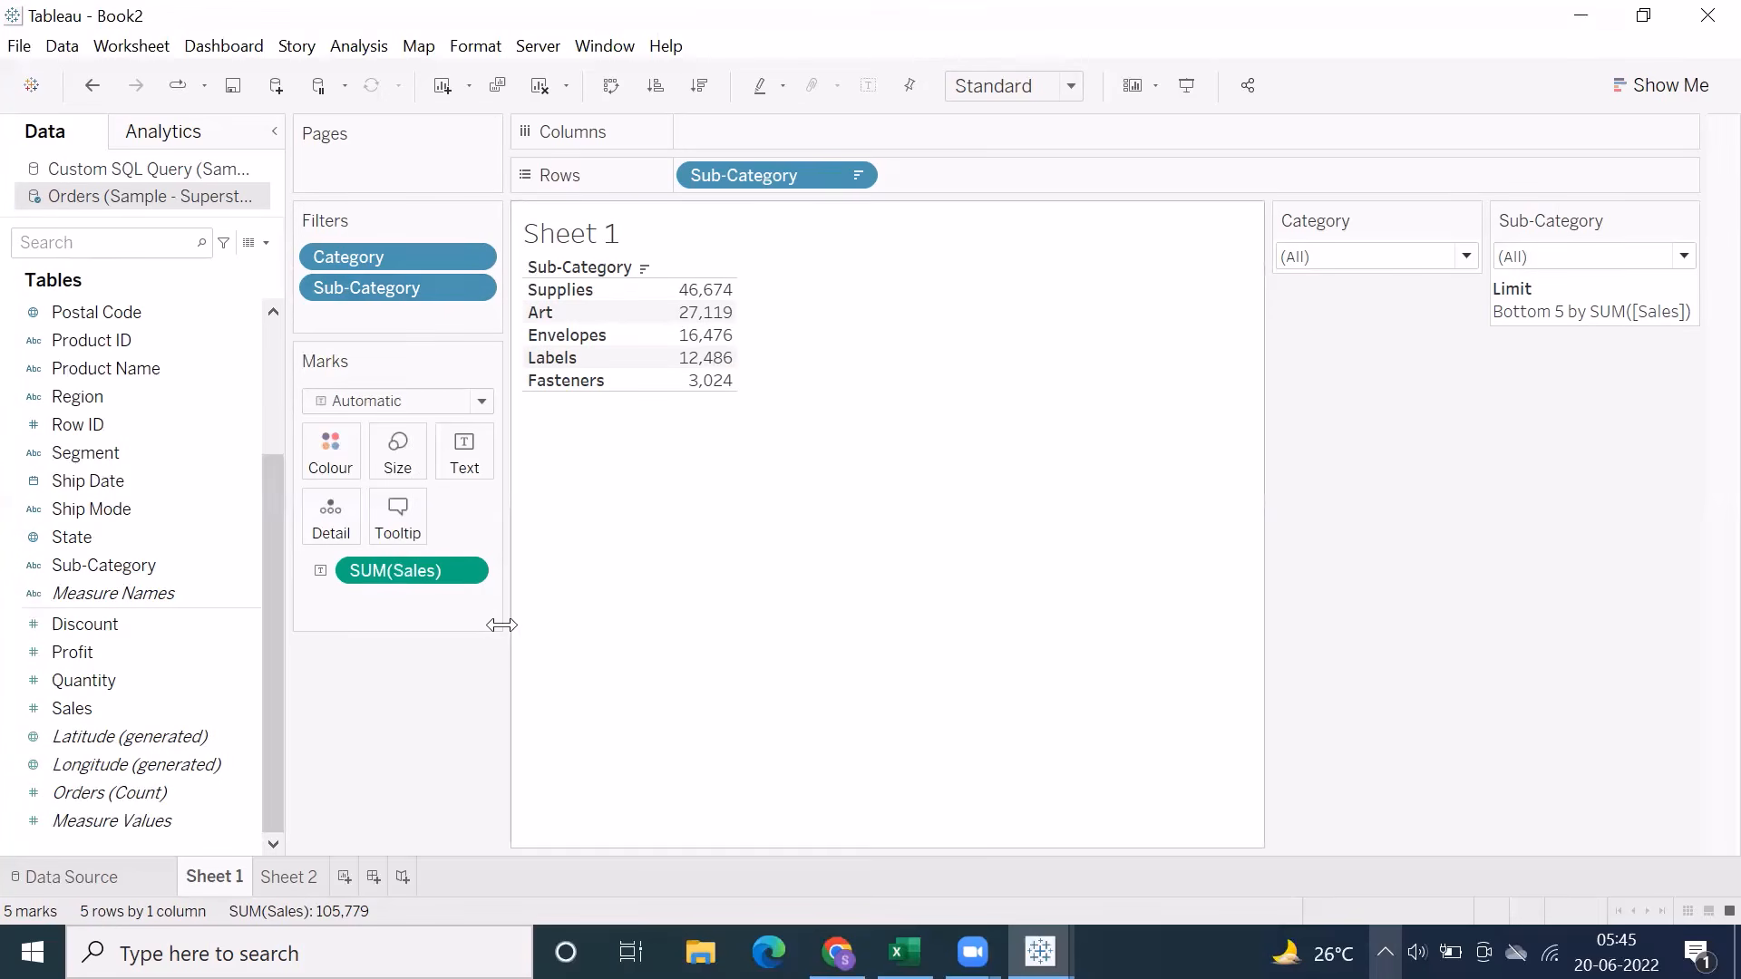
Set the Sub-Category filter's Top/Bottom limit to None and accept the filter
click(468, 286)
click(466, 321)
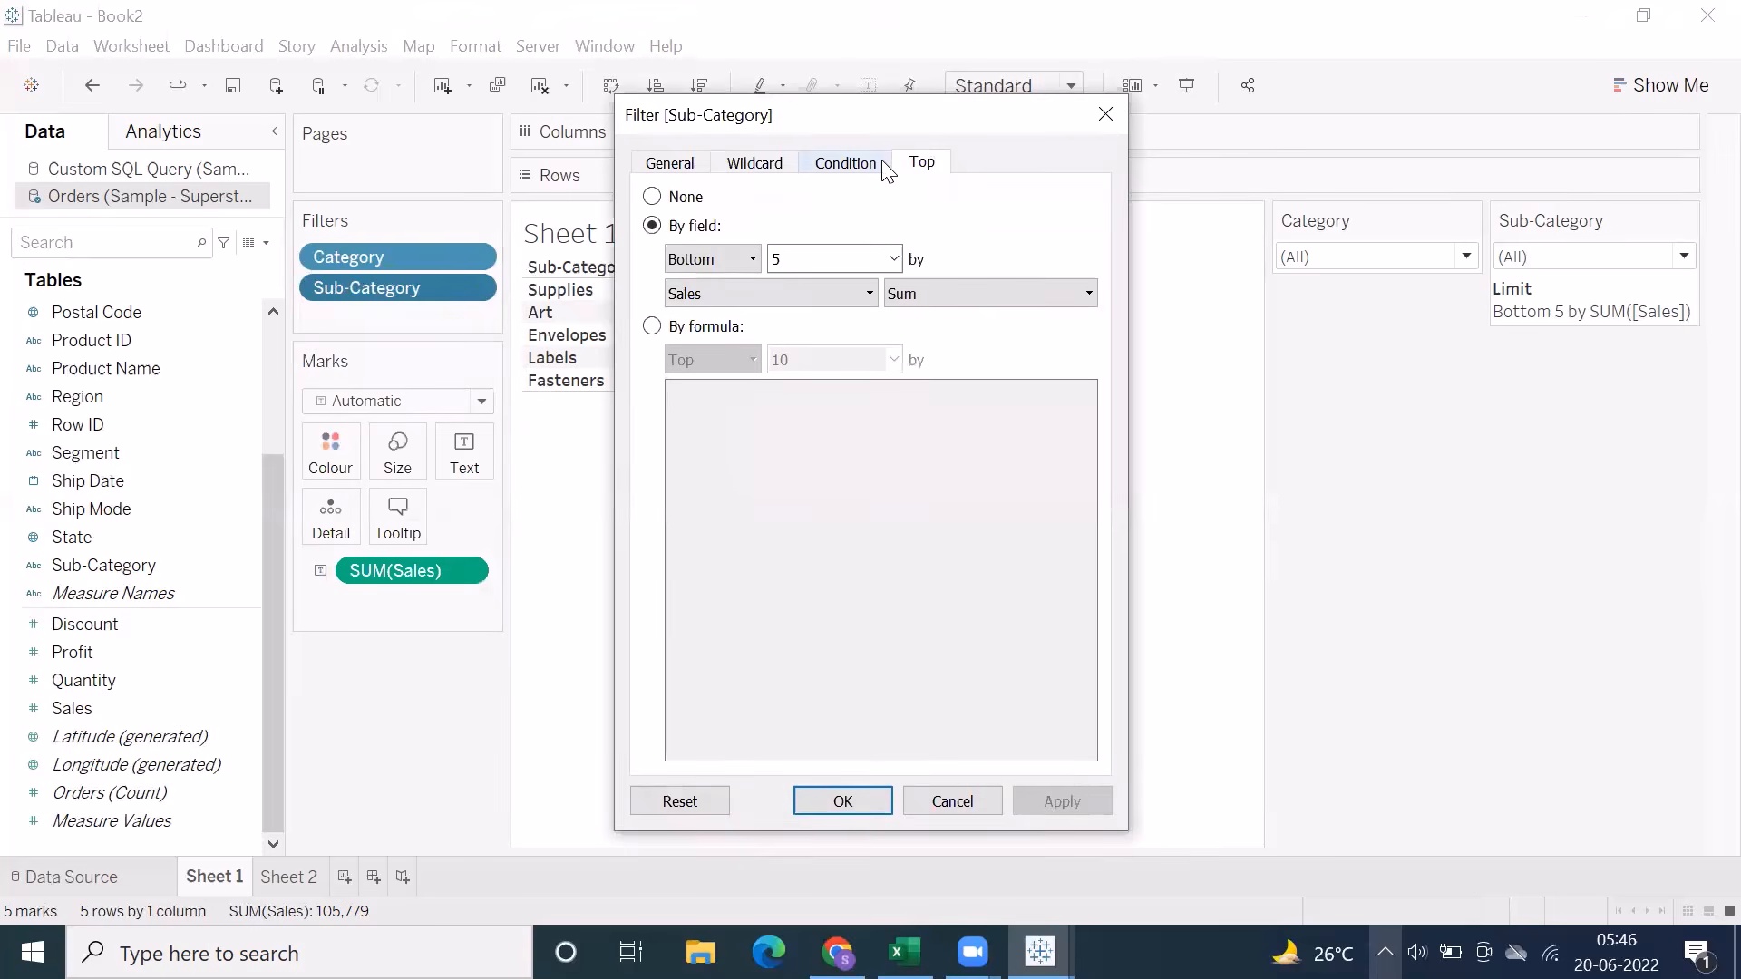
click(685, 197)
click(823, 804)
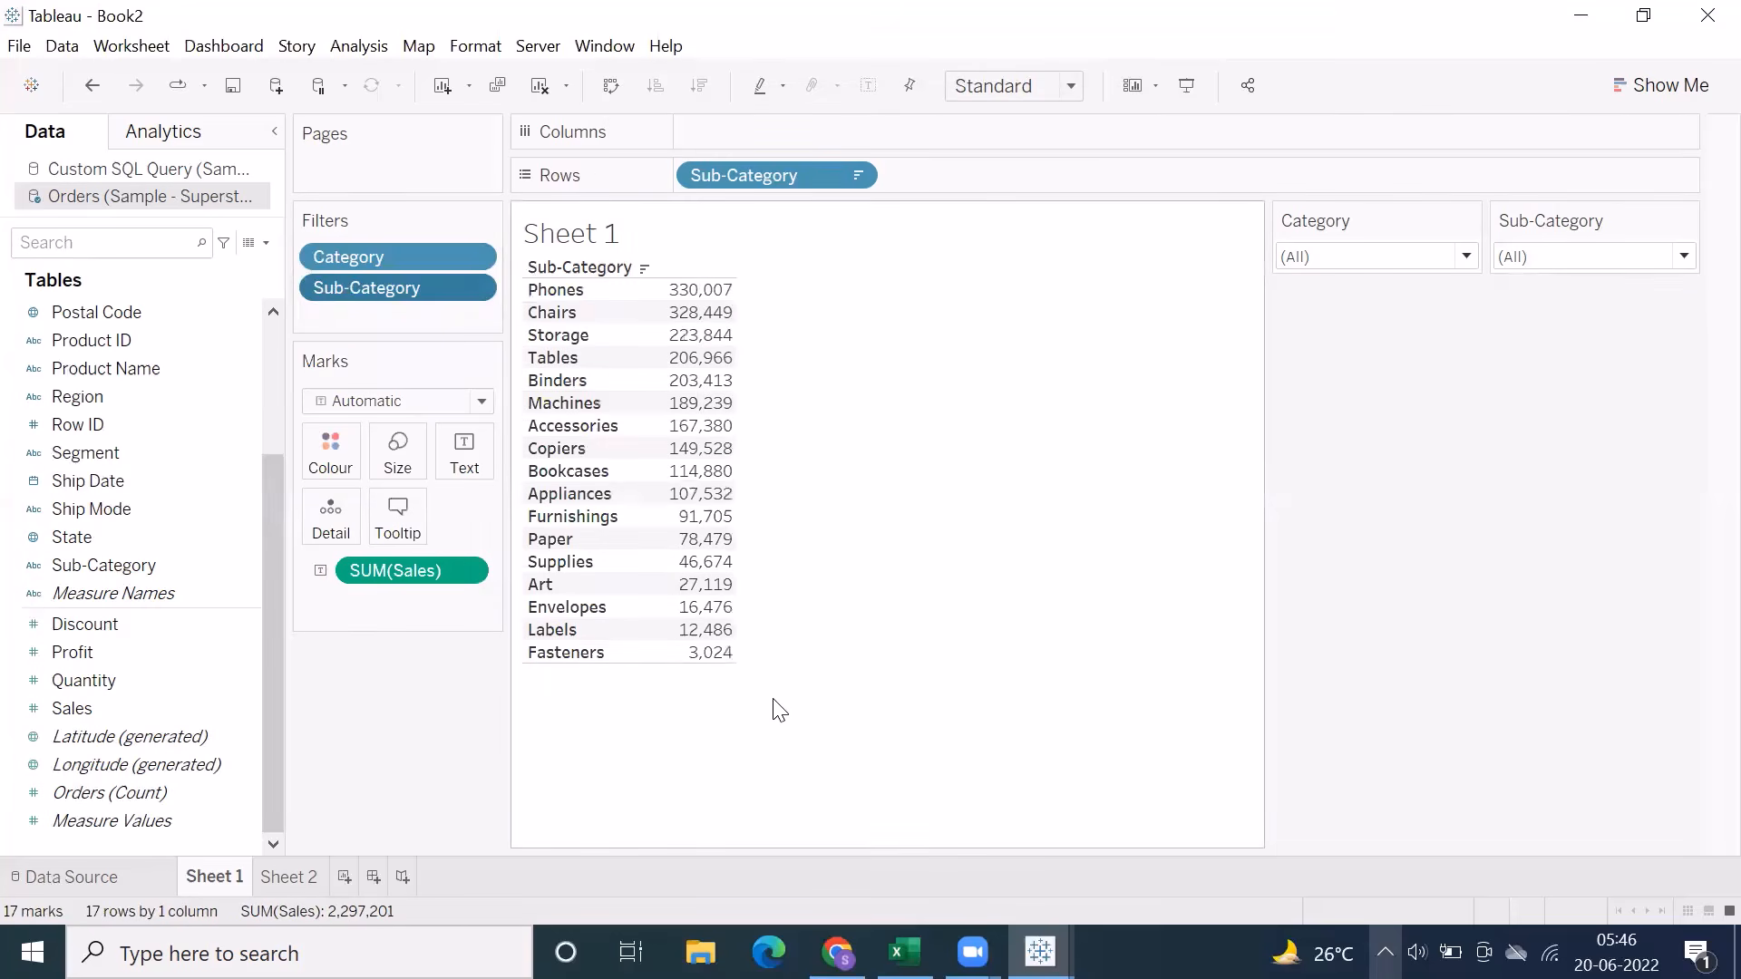
Show a quick filter for the SUM(Sales) measure in the view
click(472, 570)
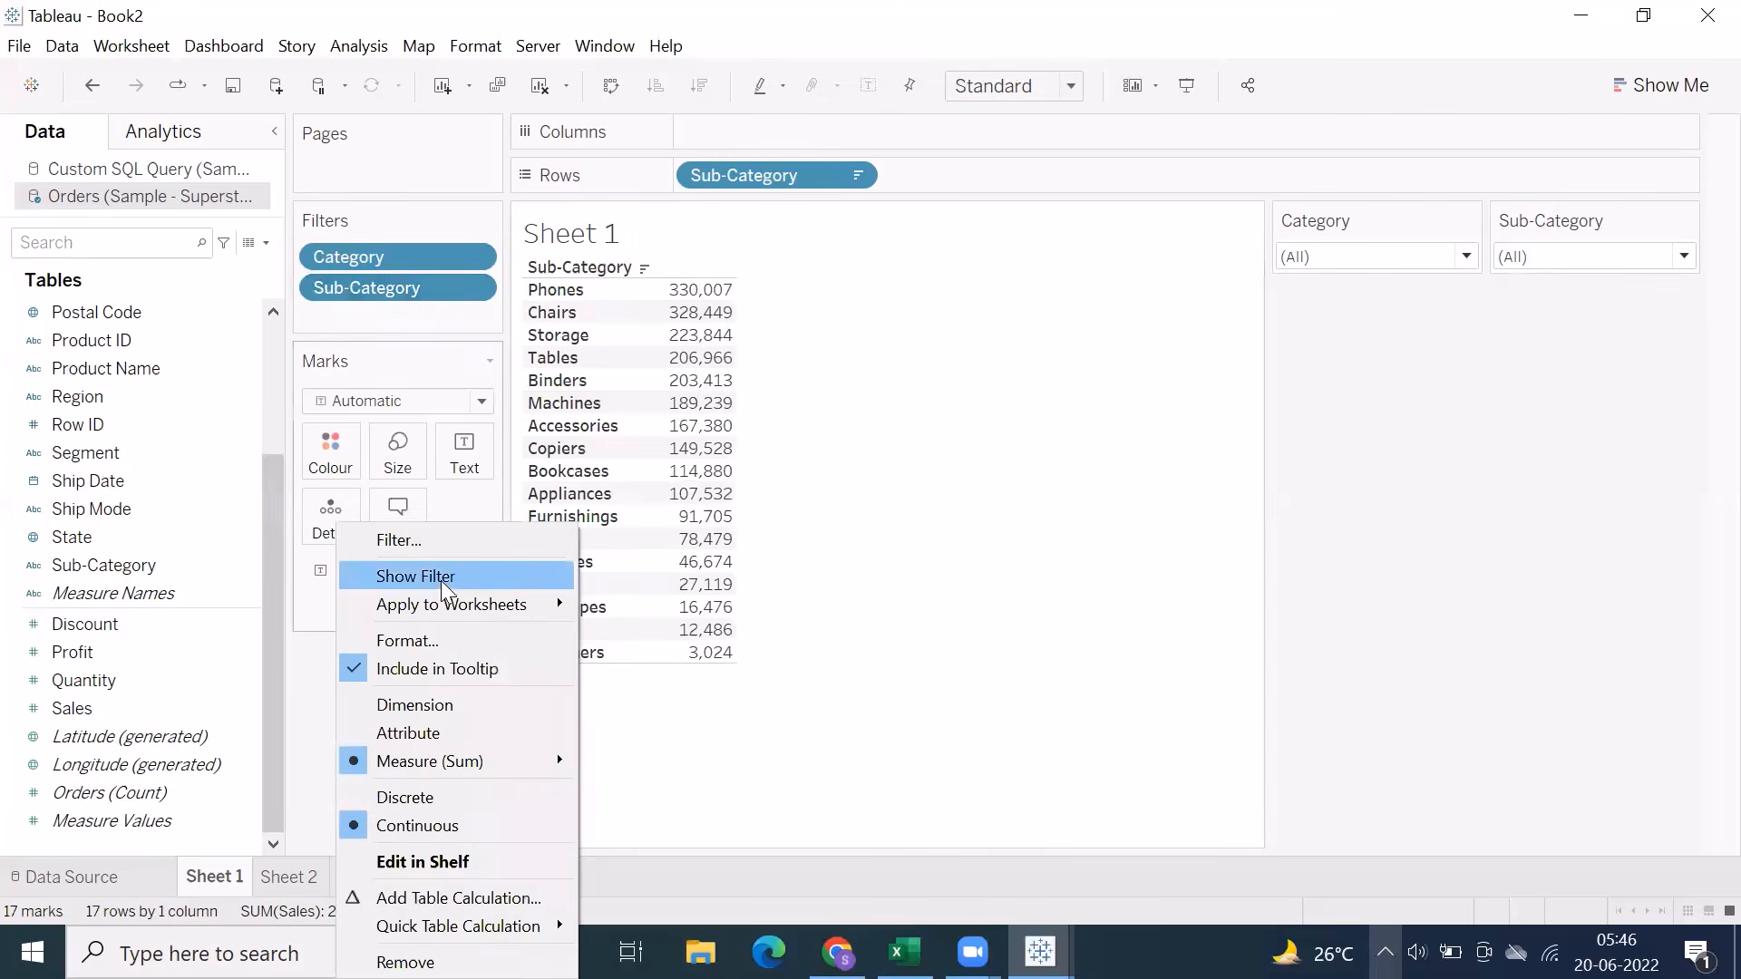
click(637, 710)
click(470, 571)
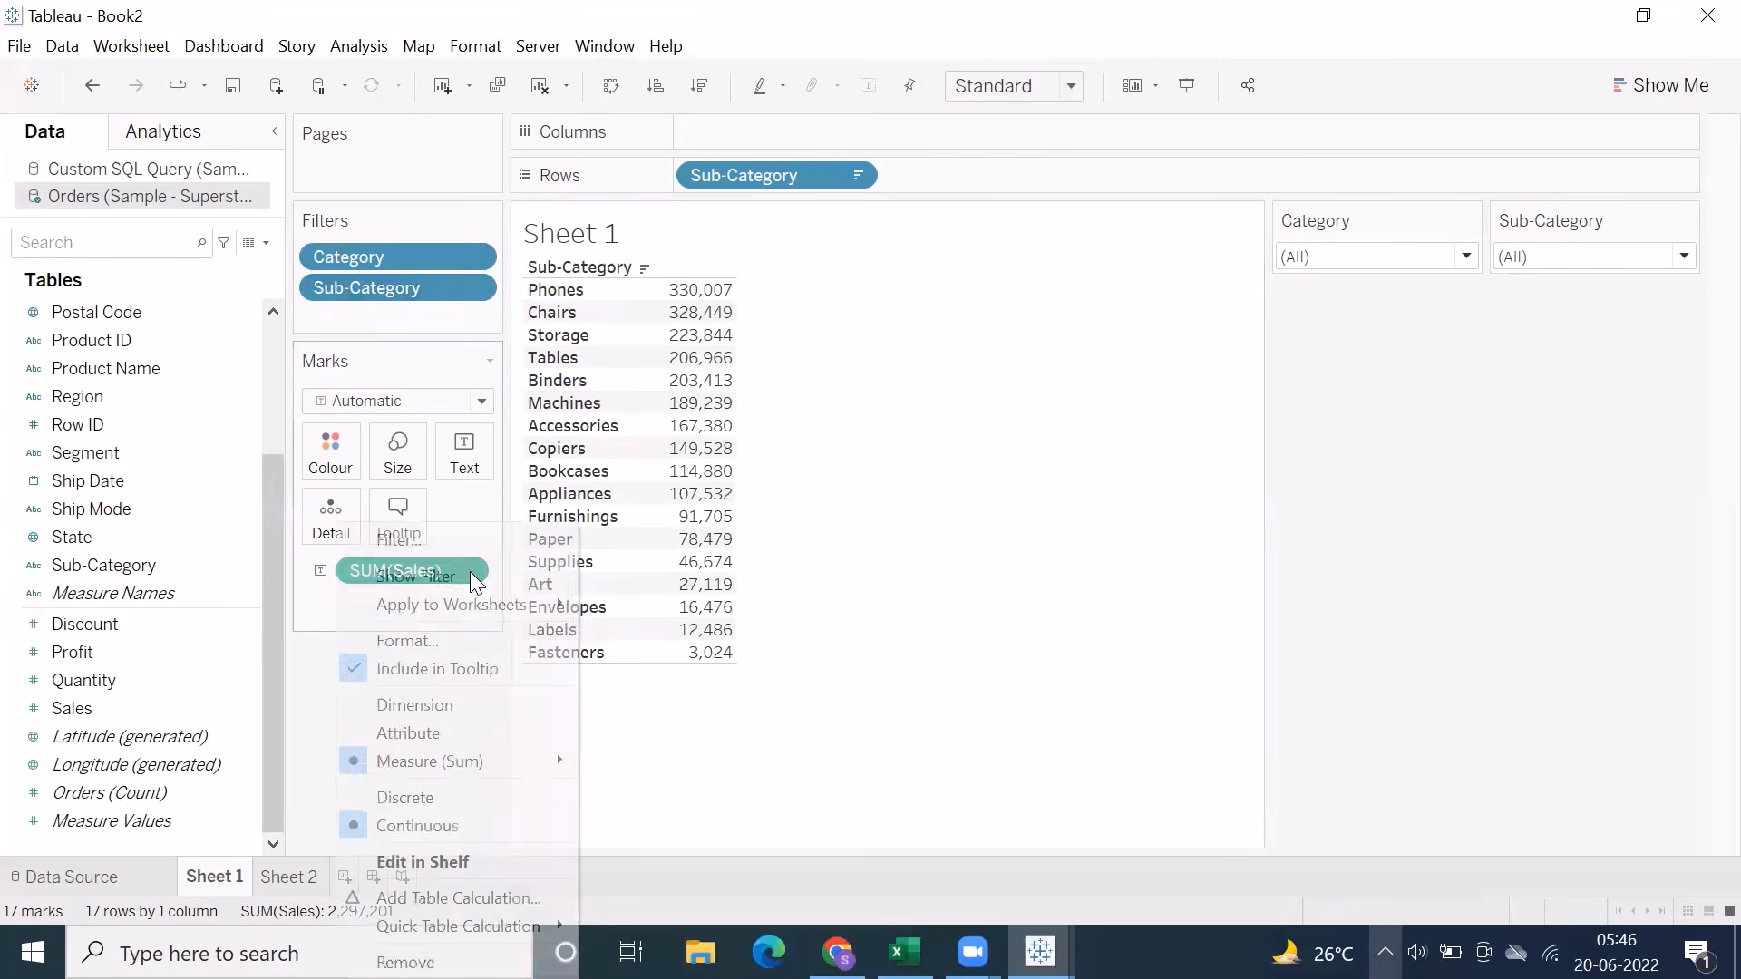
click(428, 580)
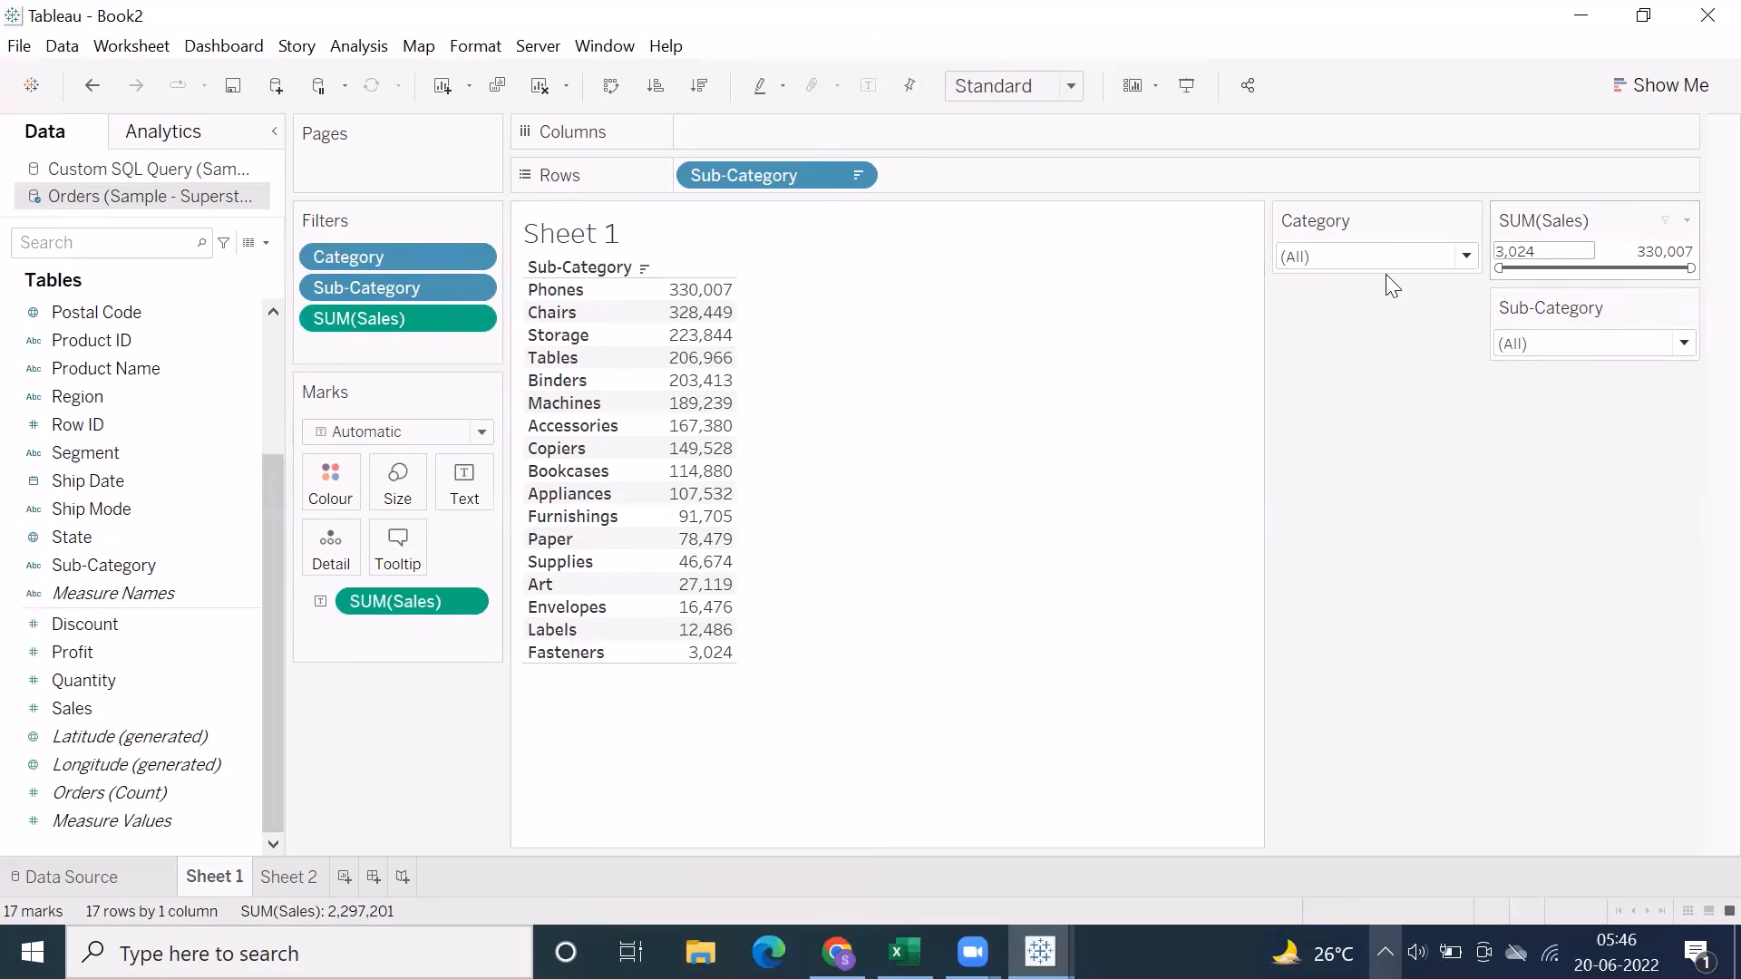
View the Sales filter's Range of values, At least and At most options and close them without changes
right_click(432, 321)
click(484, 343)
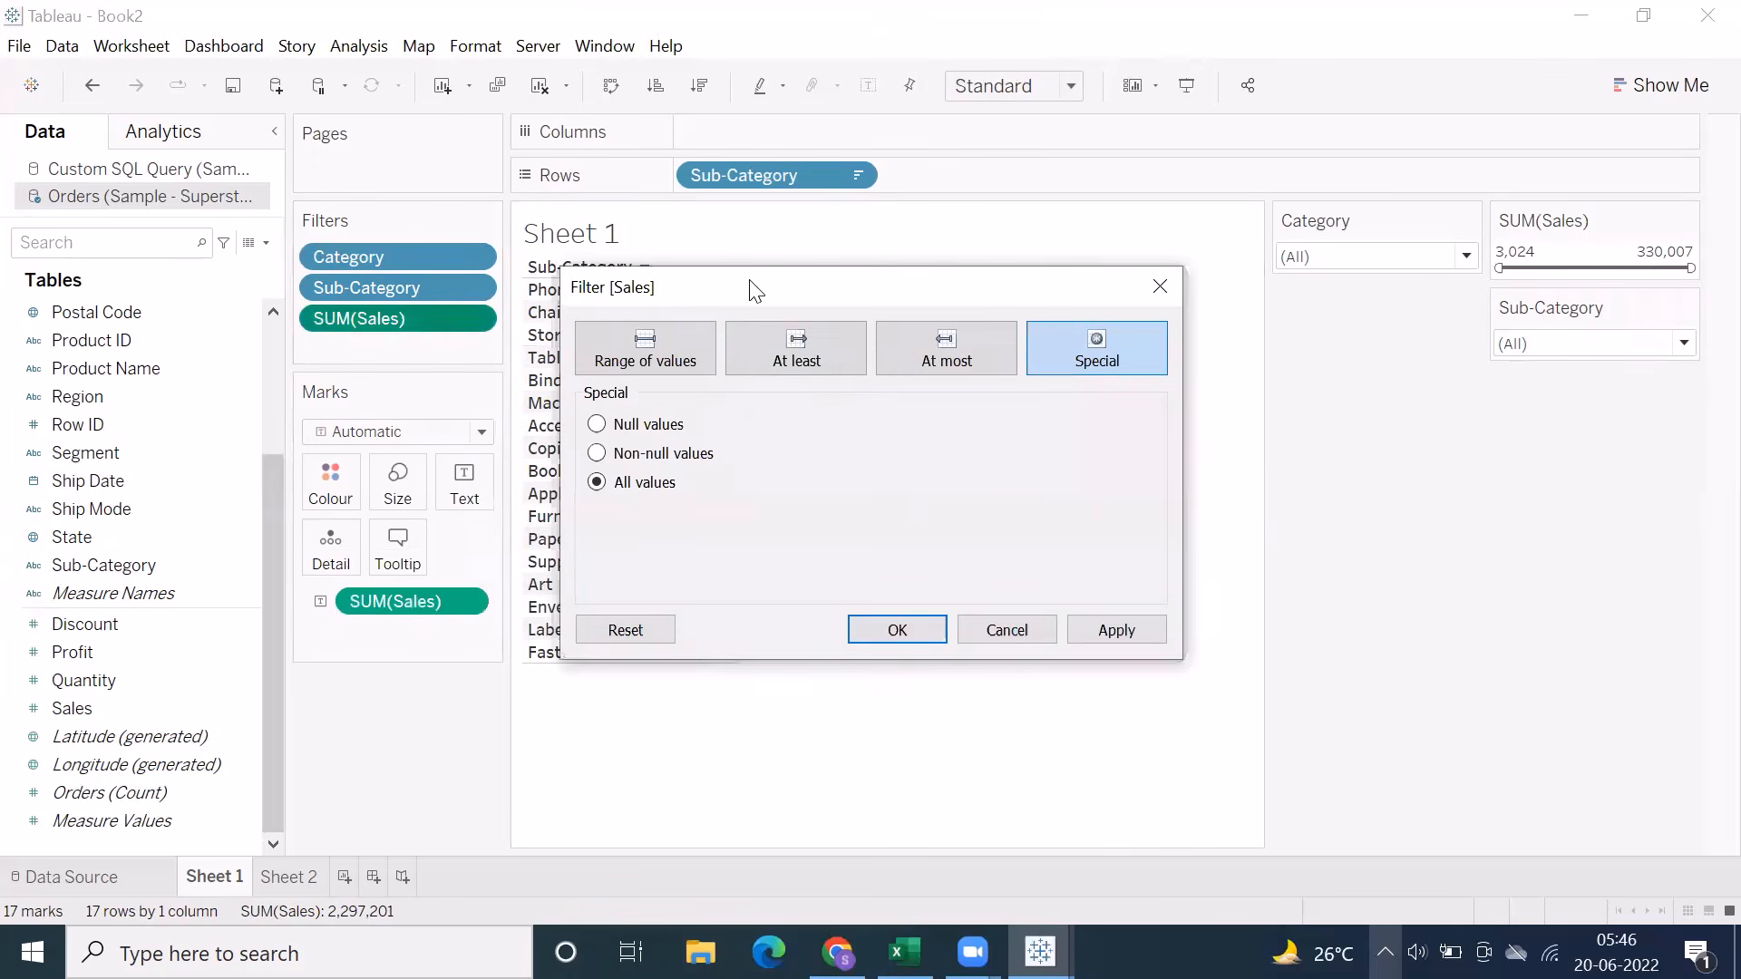
click(617, 350)
click(791, 358)
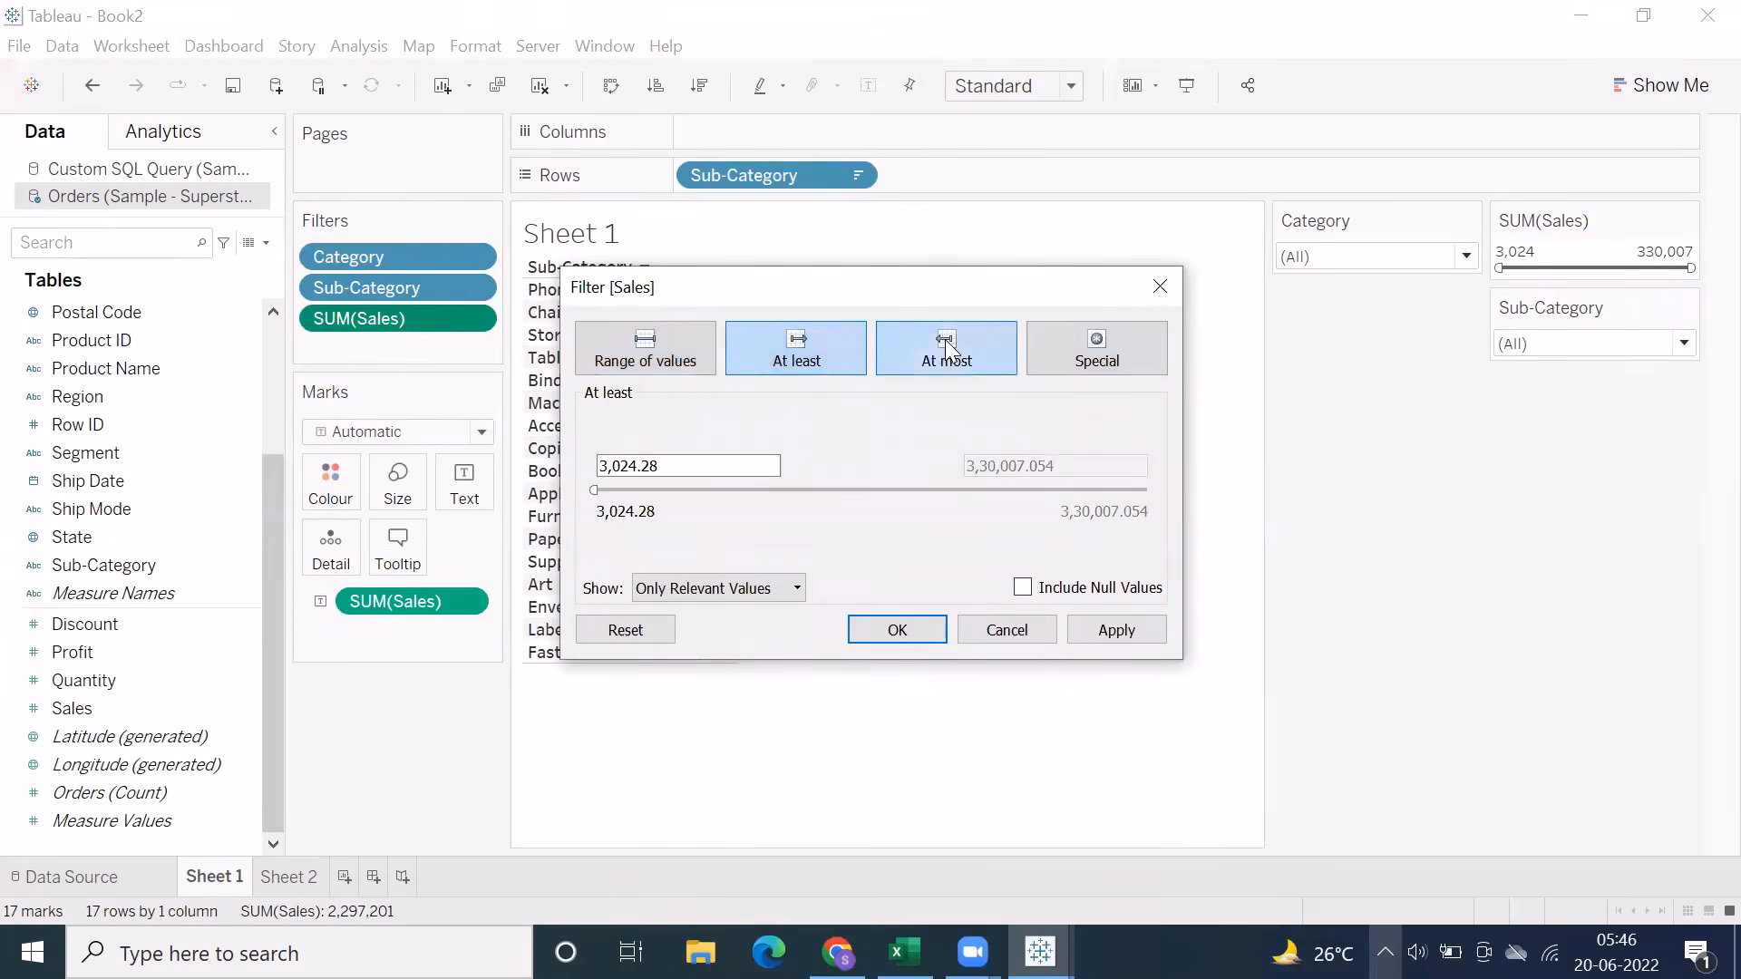
click(945, 339)
click(742, 363)
click(646, 356)
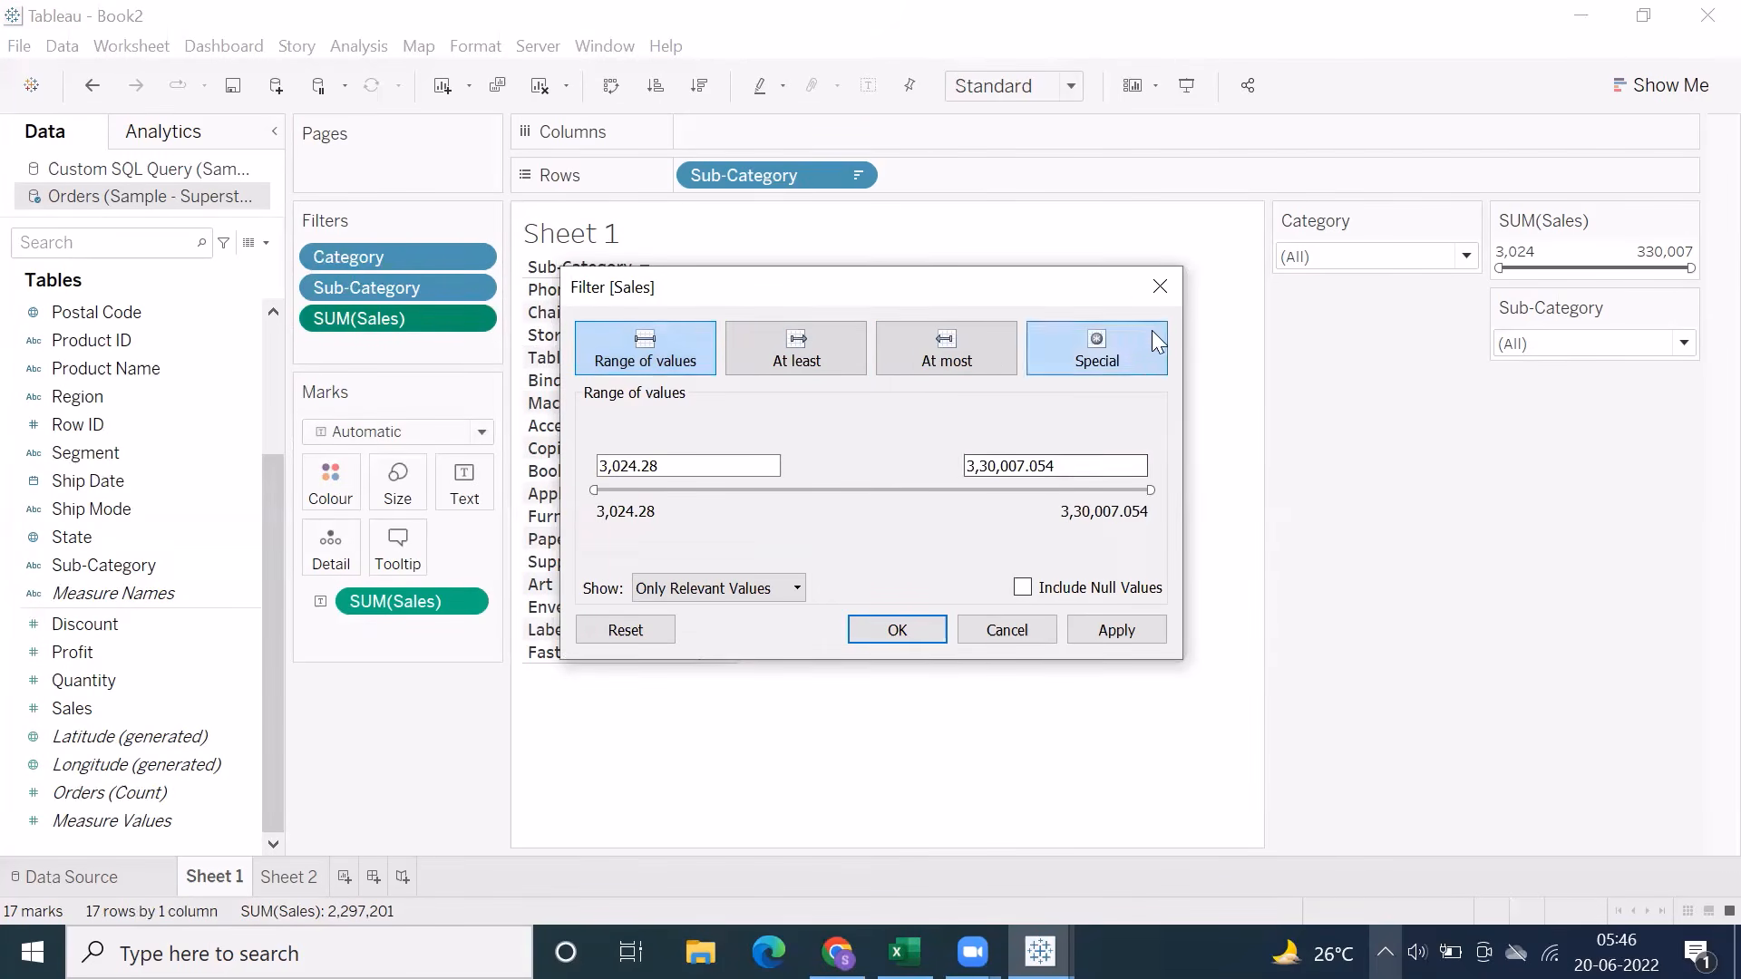
click(1158, 288)
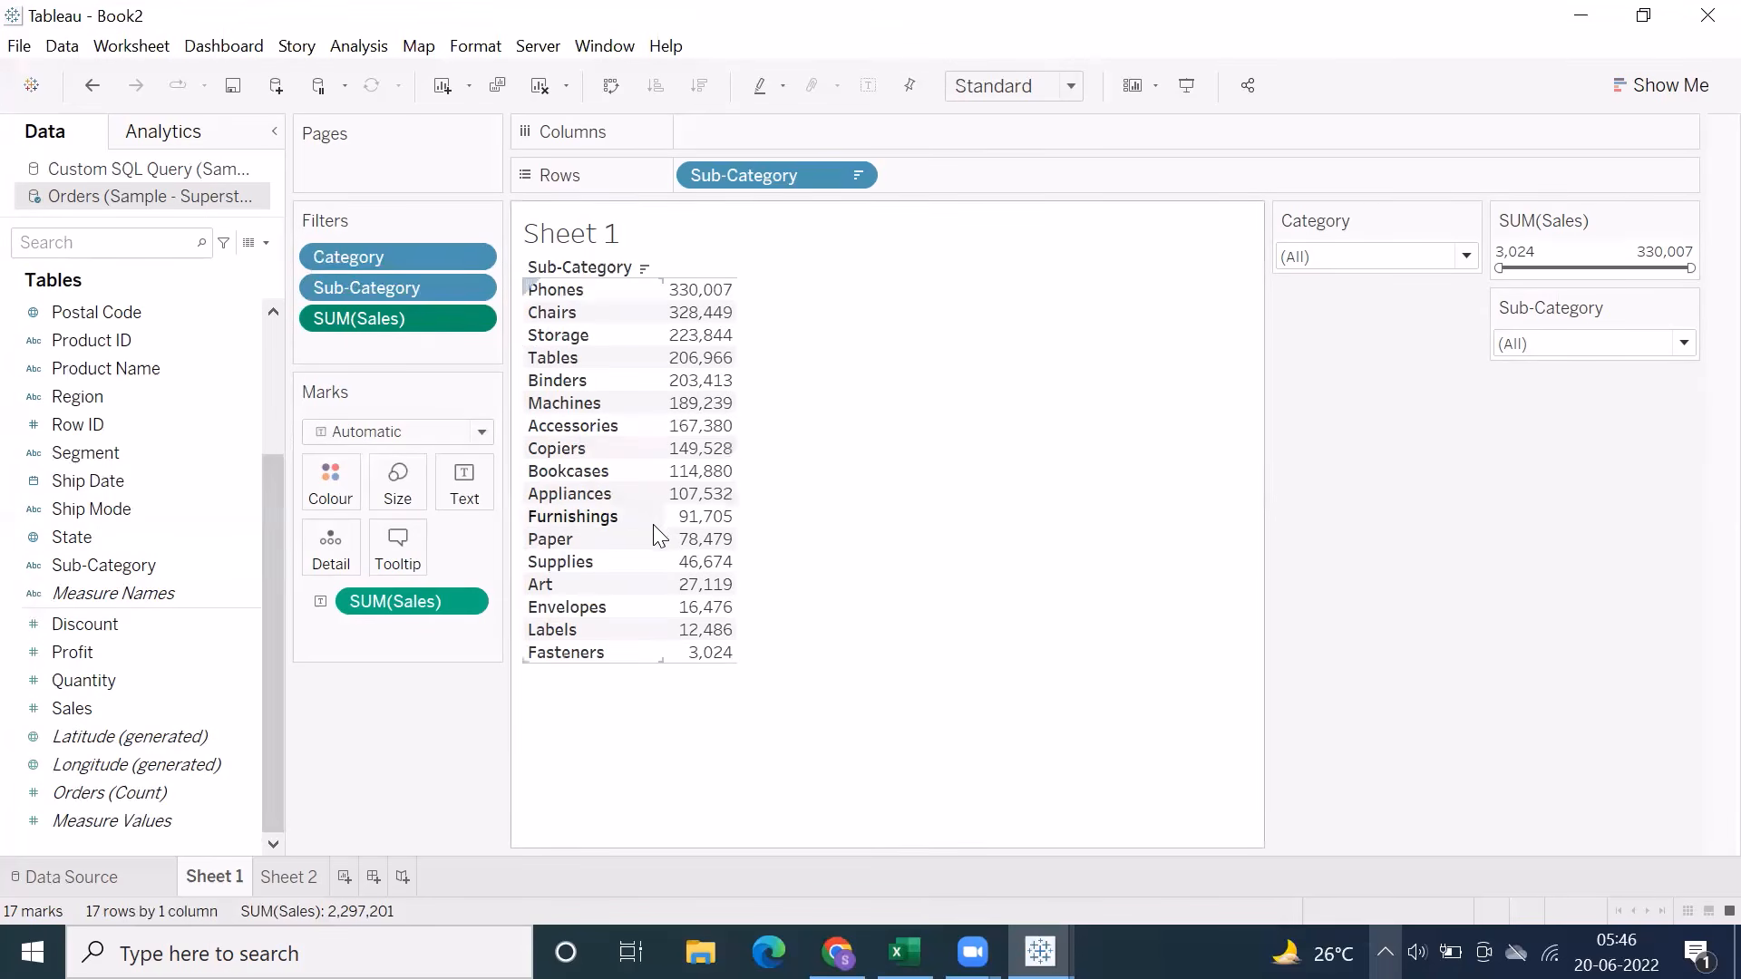
Switch to the Tab new Q2 workbook in Excel and examine the Filters on Measures notes on Sheet11
click(904, 953)
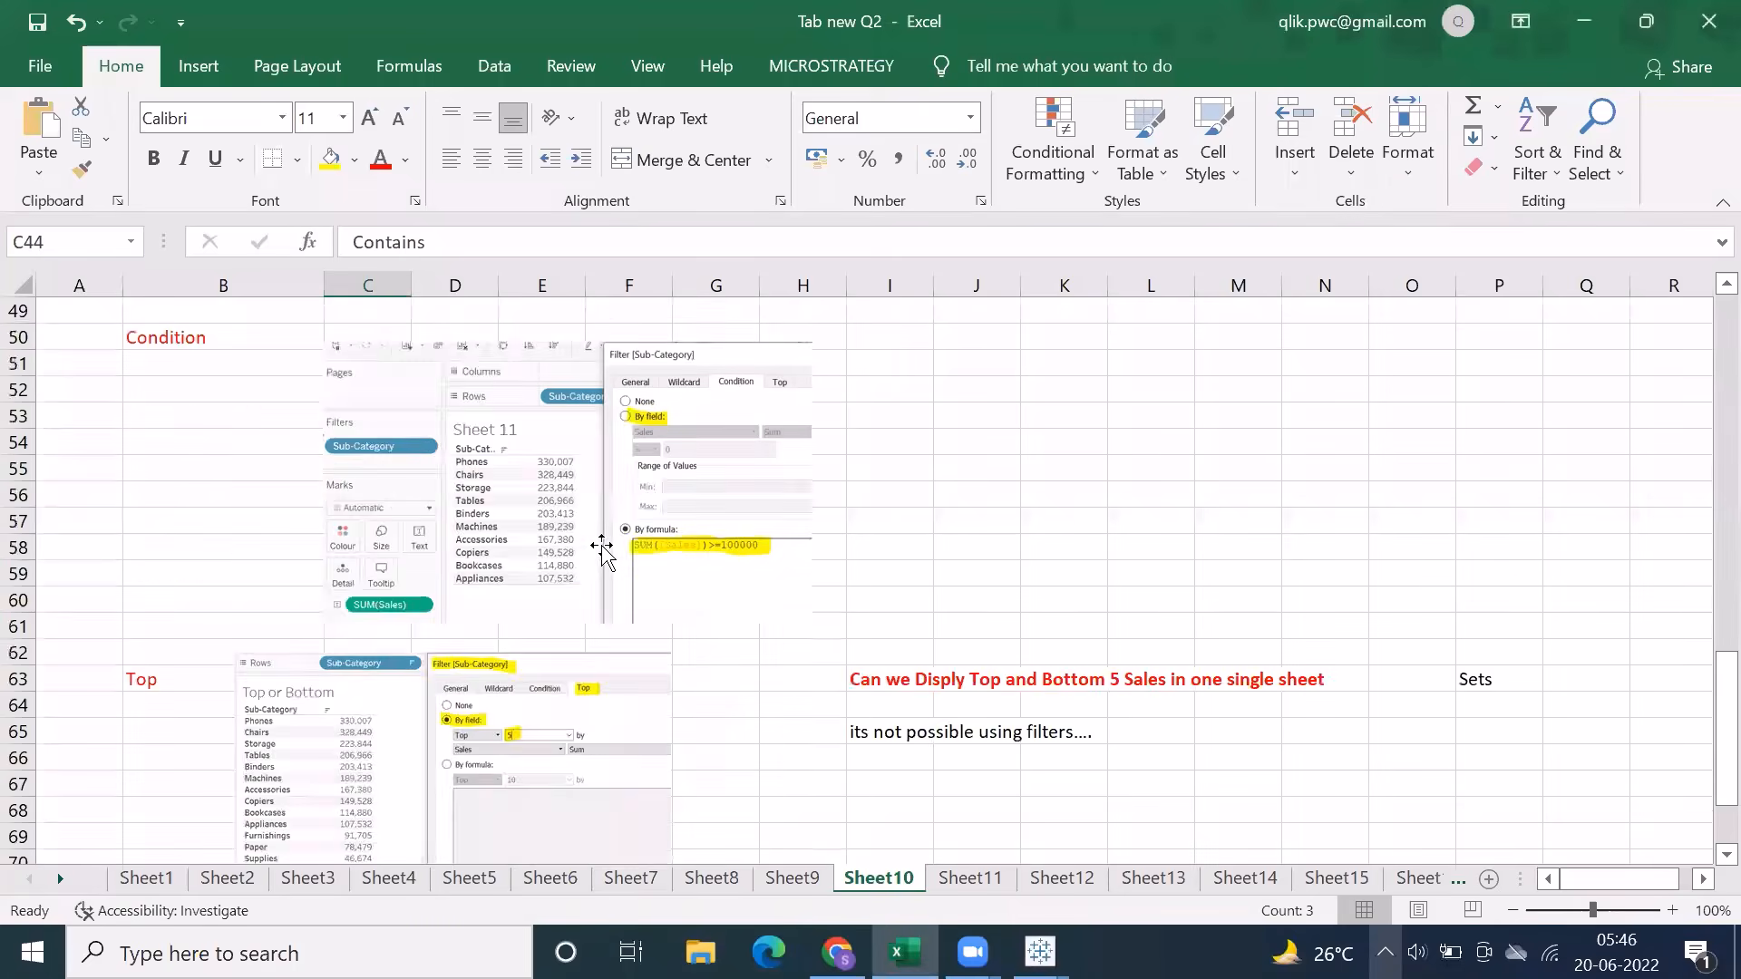
scroll(601, 548, down, 7)
scroll(561, 551, up, 6)
click(948, 874)
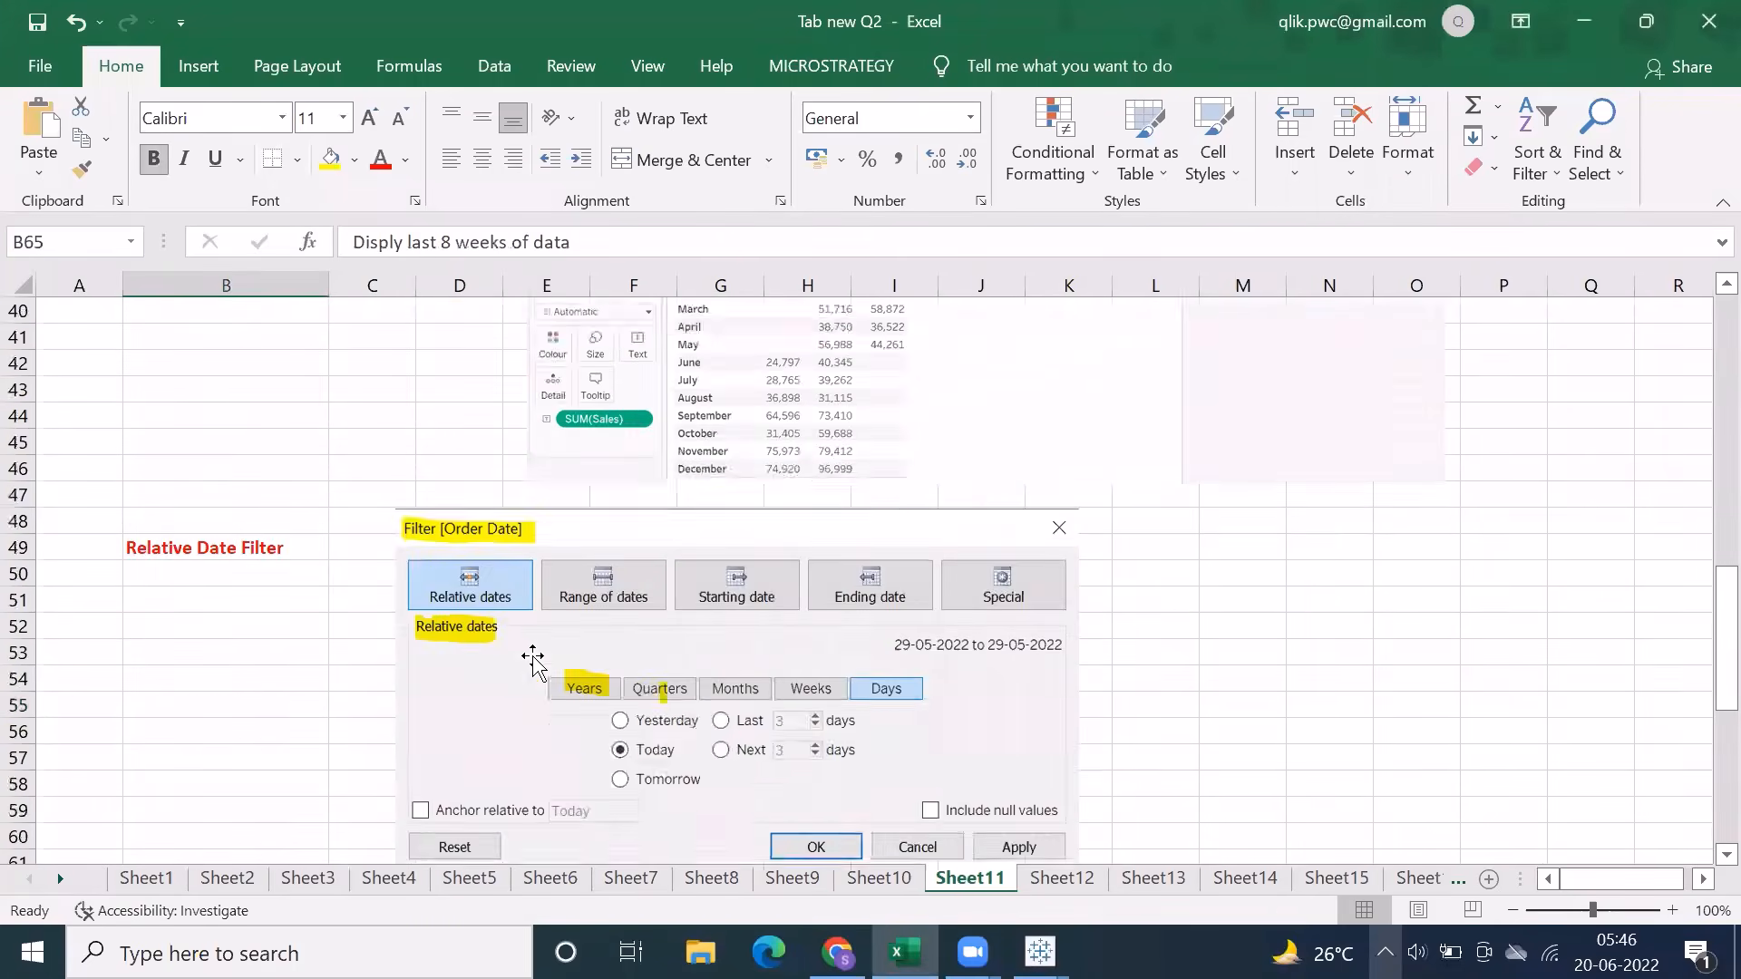
scroll(532, 662, up, 13)
scroll(532, 662, down, 4)
scroll(533, 665, up, 2)
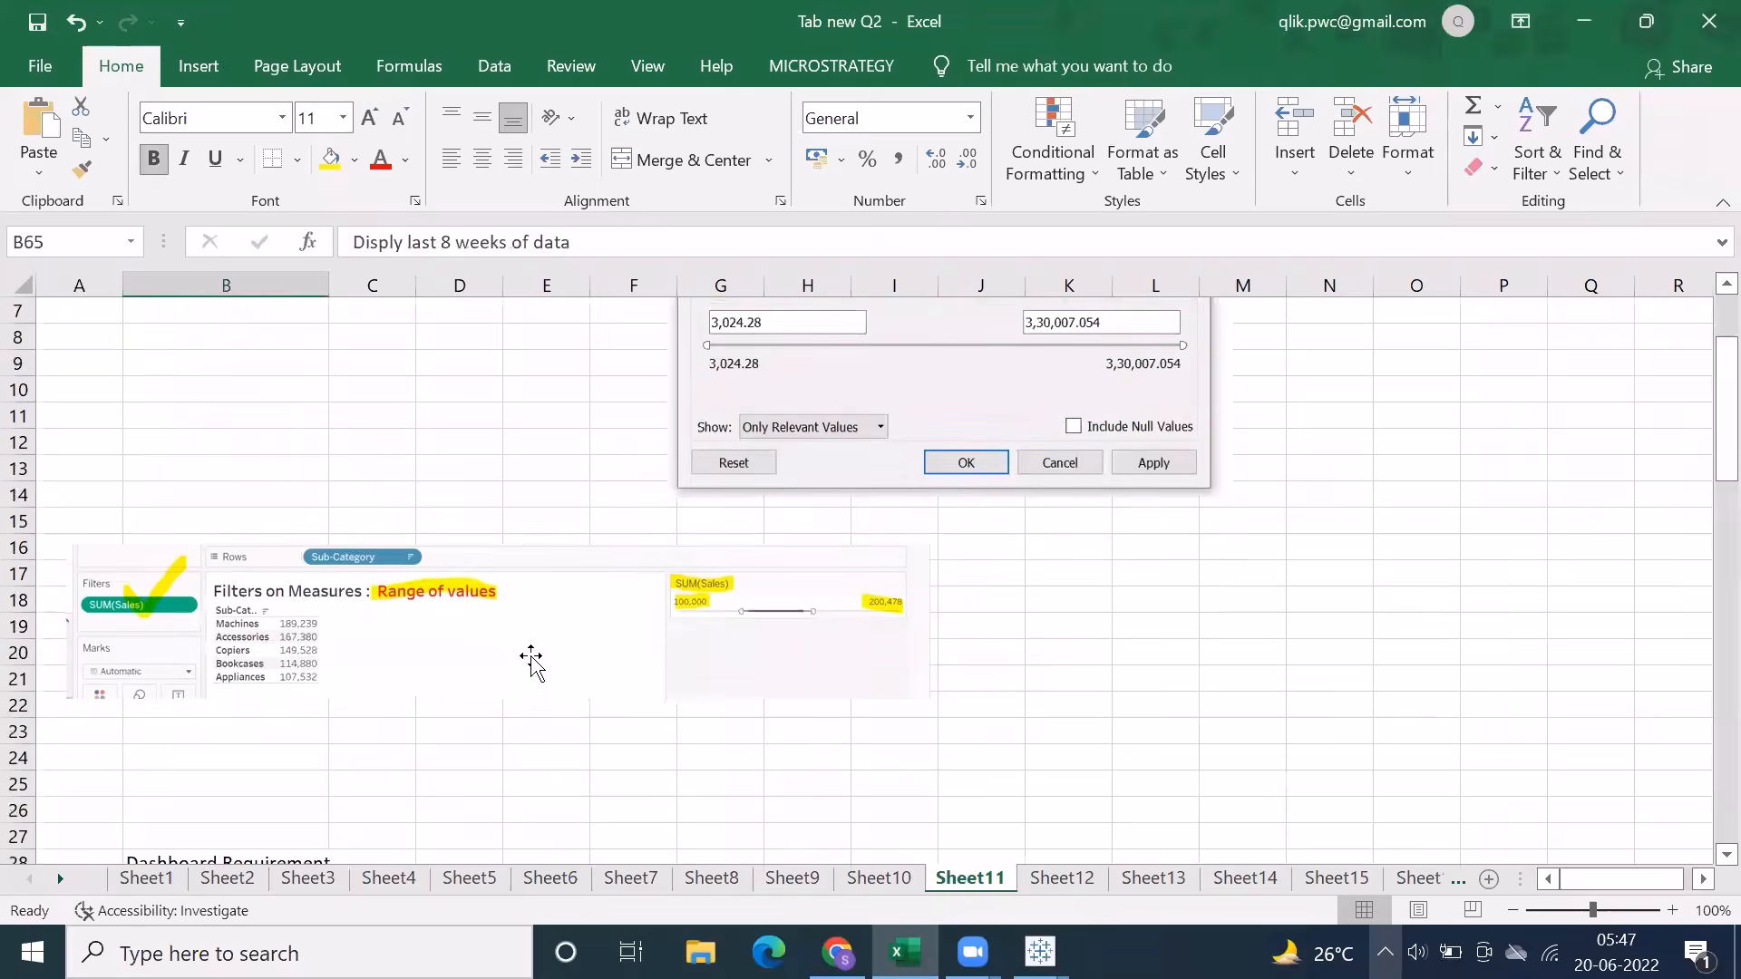
scroll(531, 662, up, 2)
click(247, 324)
click(264, 388)
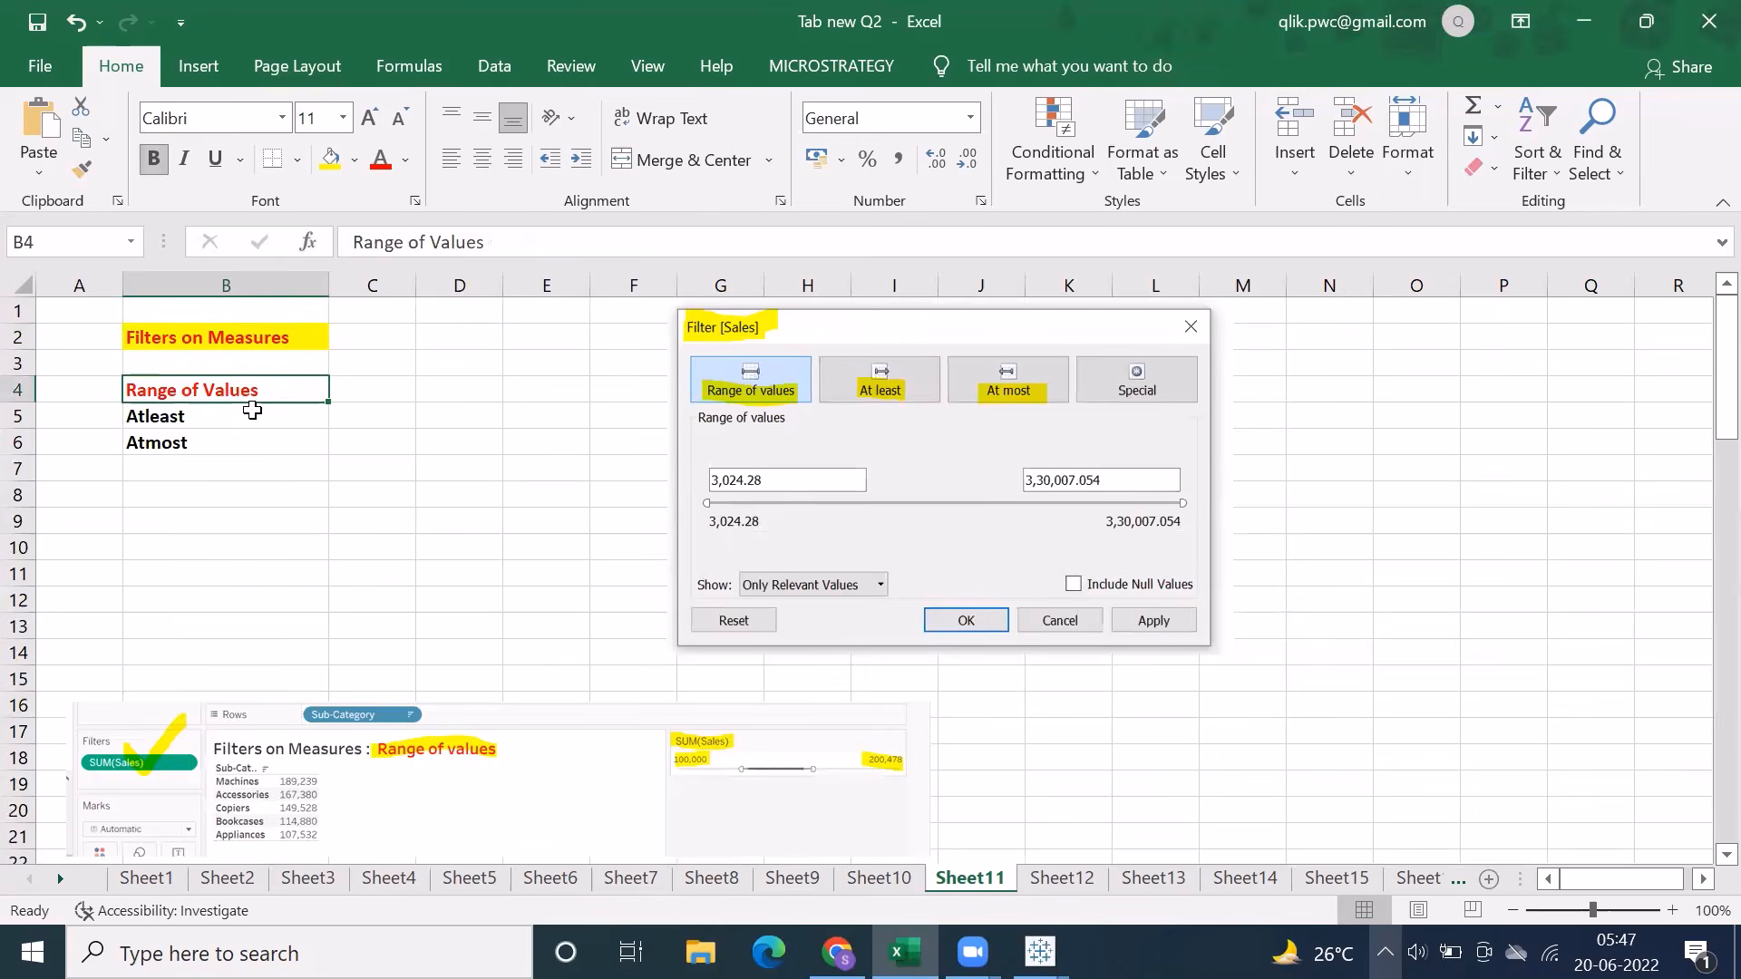
Examine the Filters on Date Column and Relative Date Filter notes on Sheet11
scroll(601, 552, down, 6)
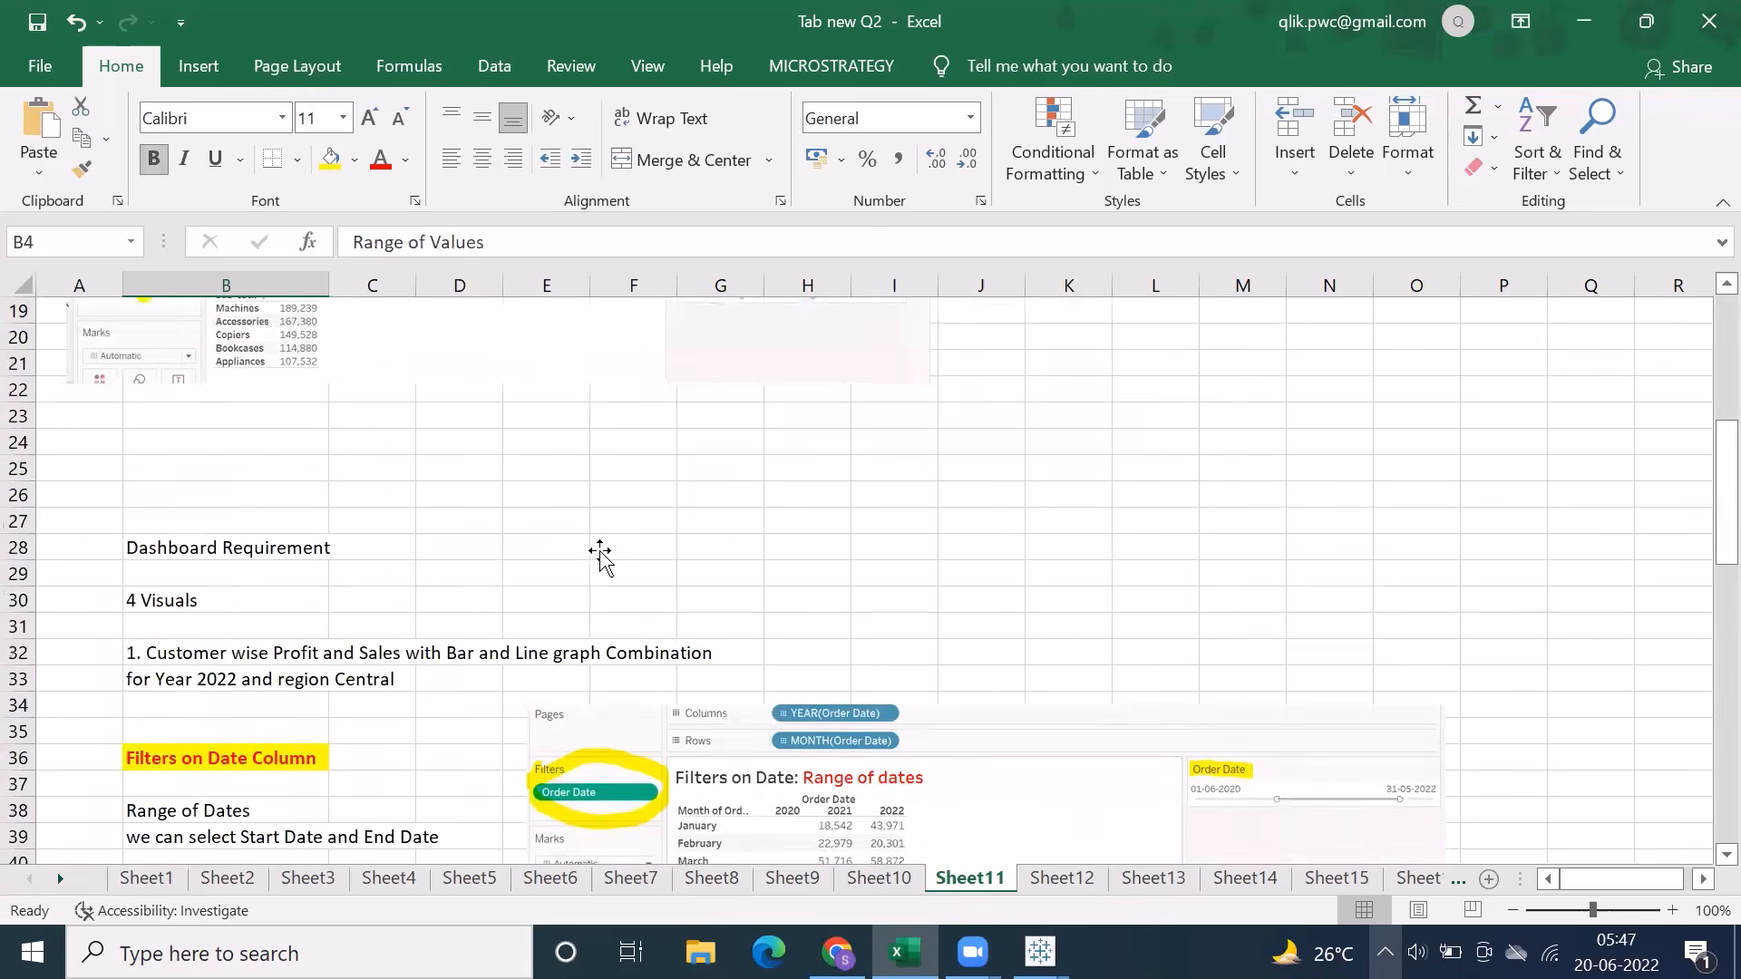
scroll(599, 552, down, 3)
scroll(599, 551, up, 2)
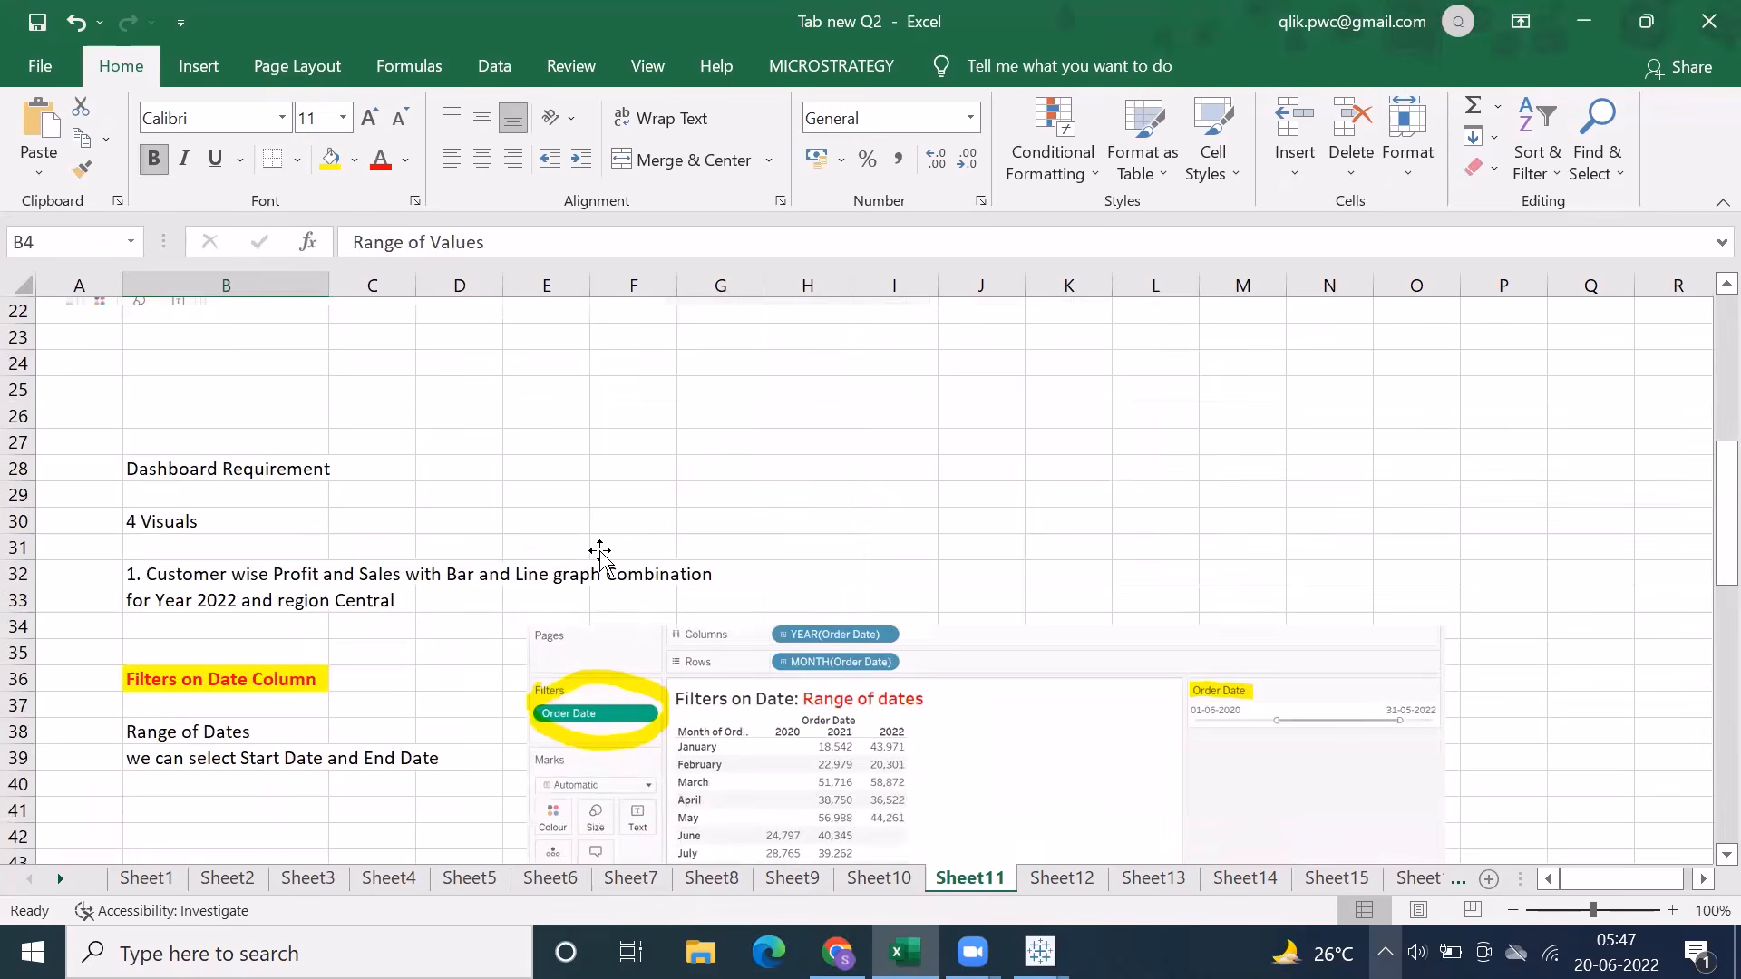
scroll(599, 552, down, 4)
click(277, 362)
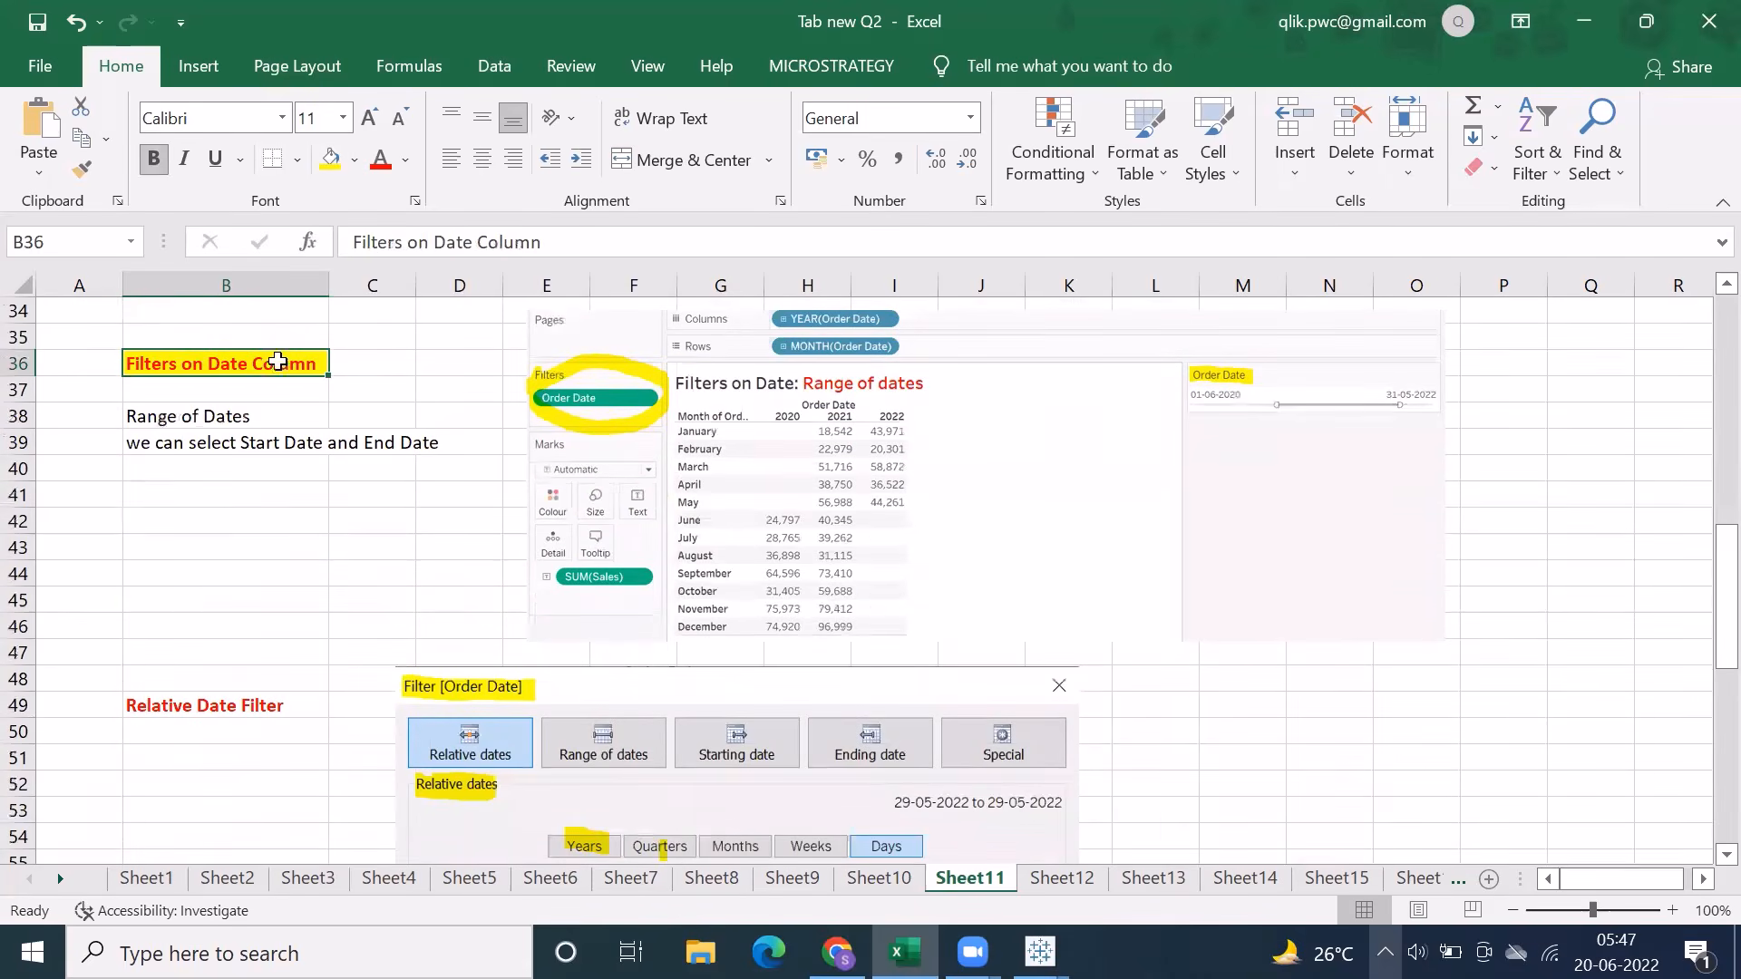
scroll(1093, 781, down, 2)
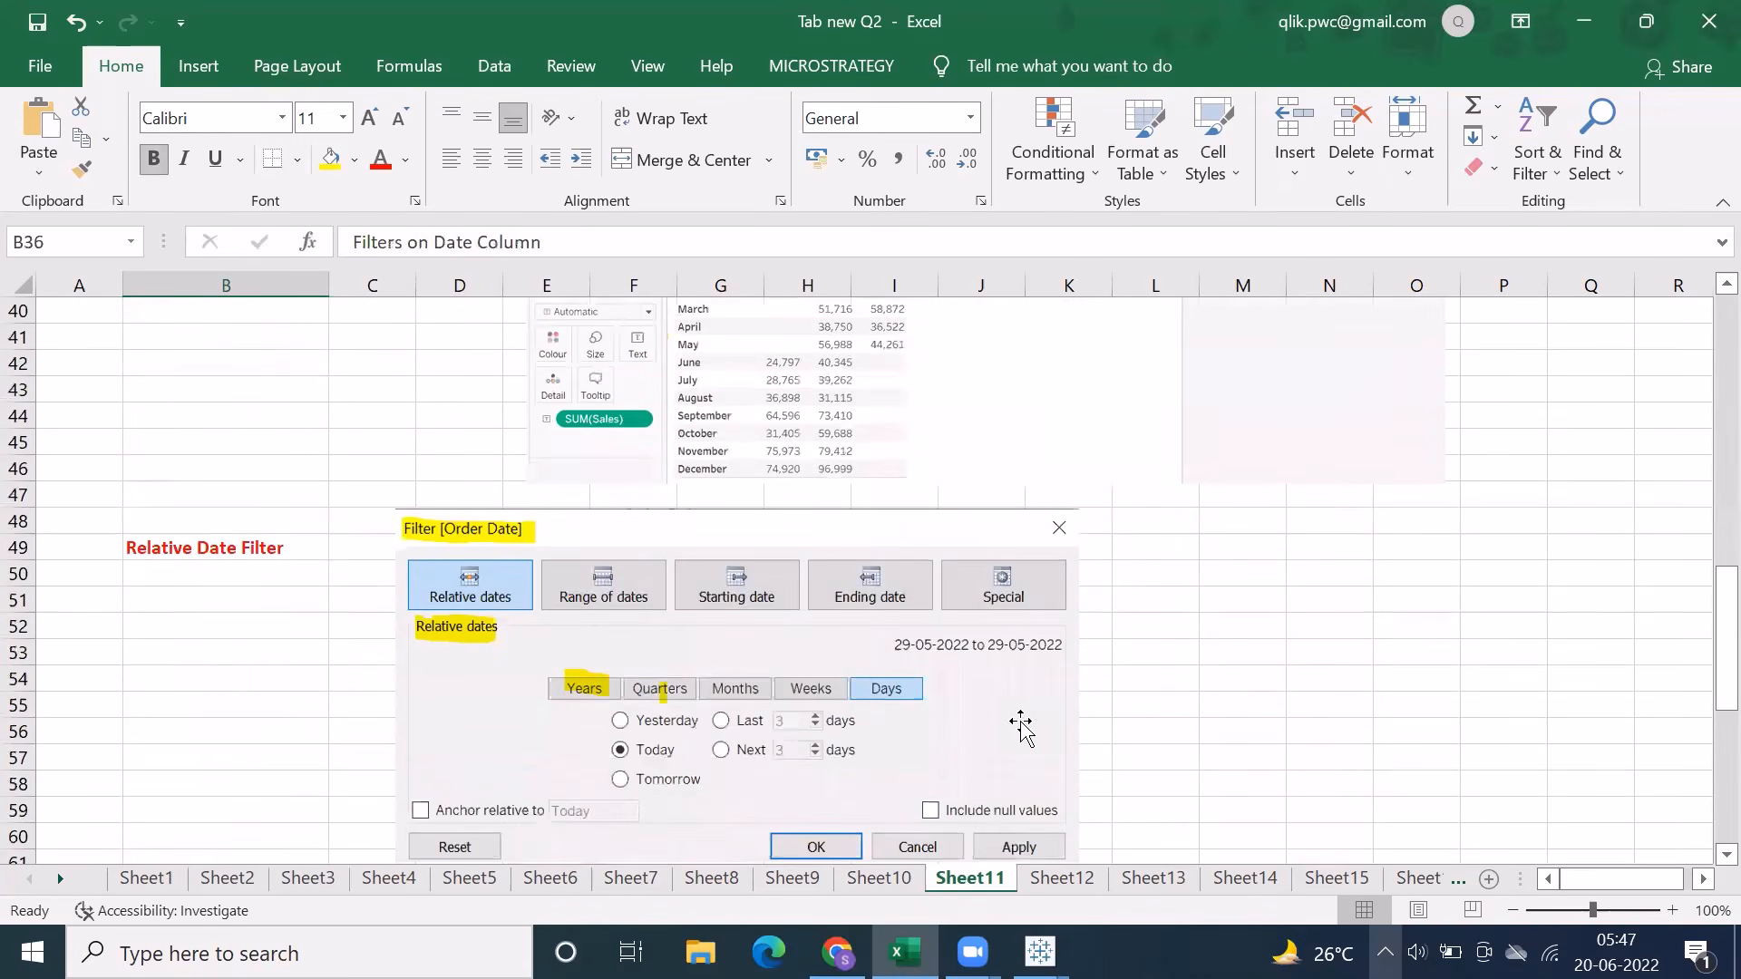
scroll(1020, 725, down, 1)
mouse_move(1040, 951)
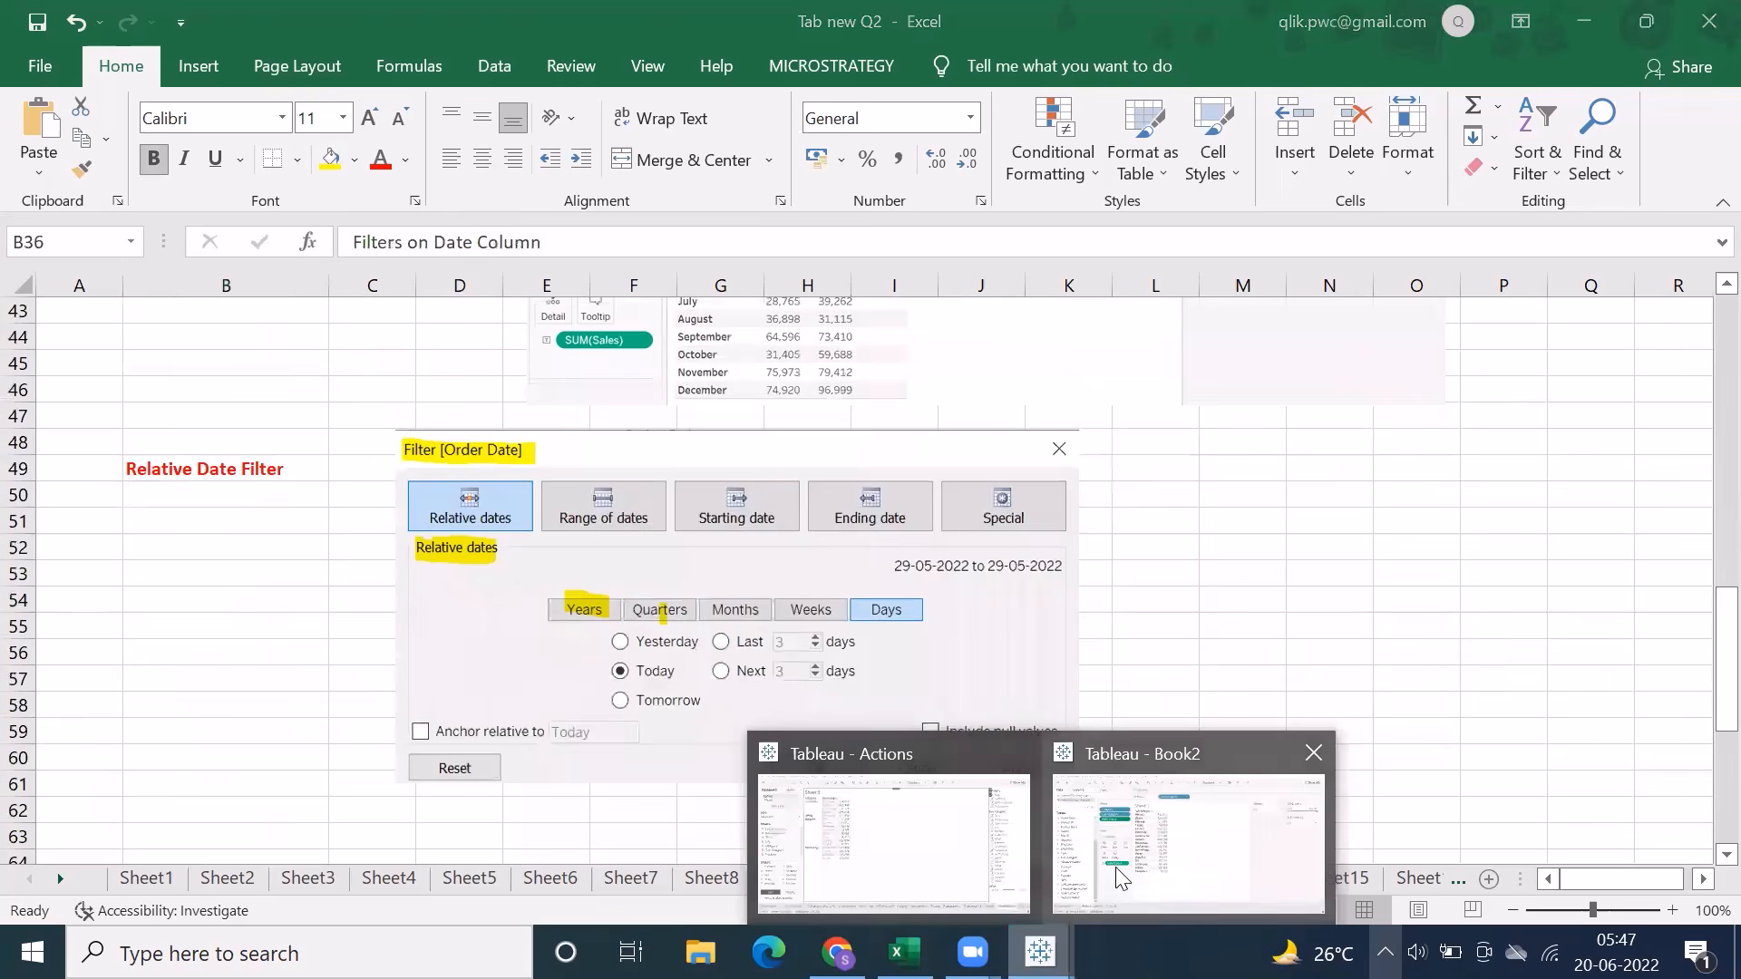
Switch to the Book2 workbook in Tableau and examine the data types of the Customer Name, Sales and Order Date fields
click(1121, 876)
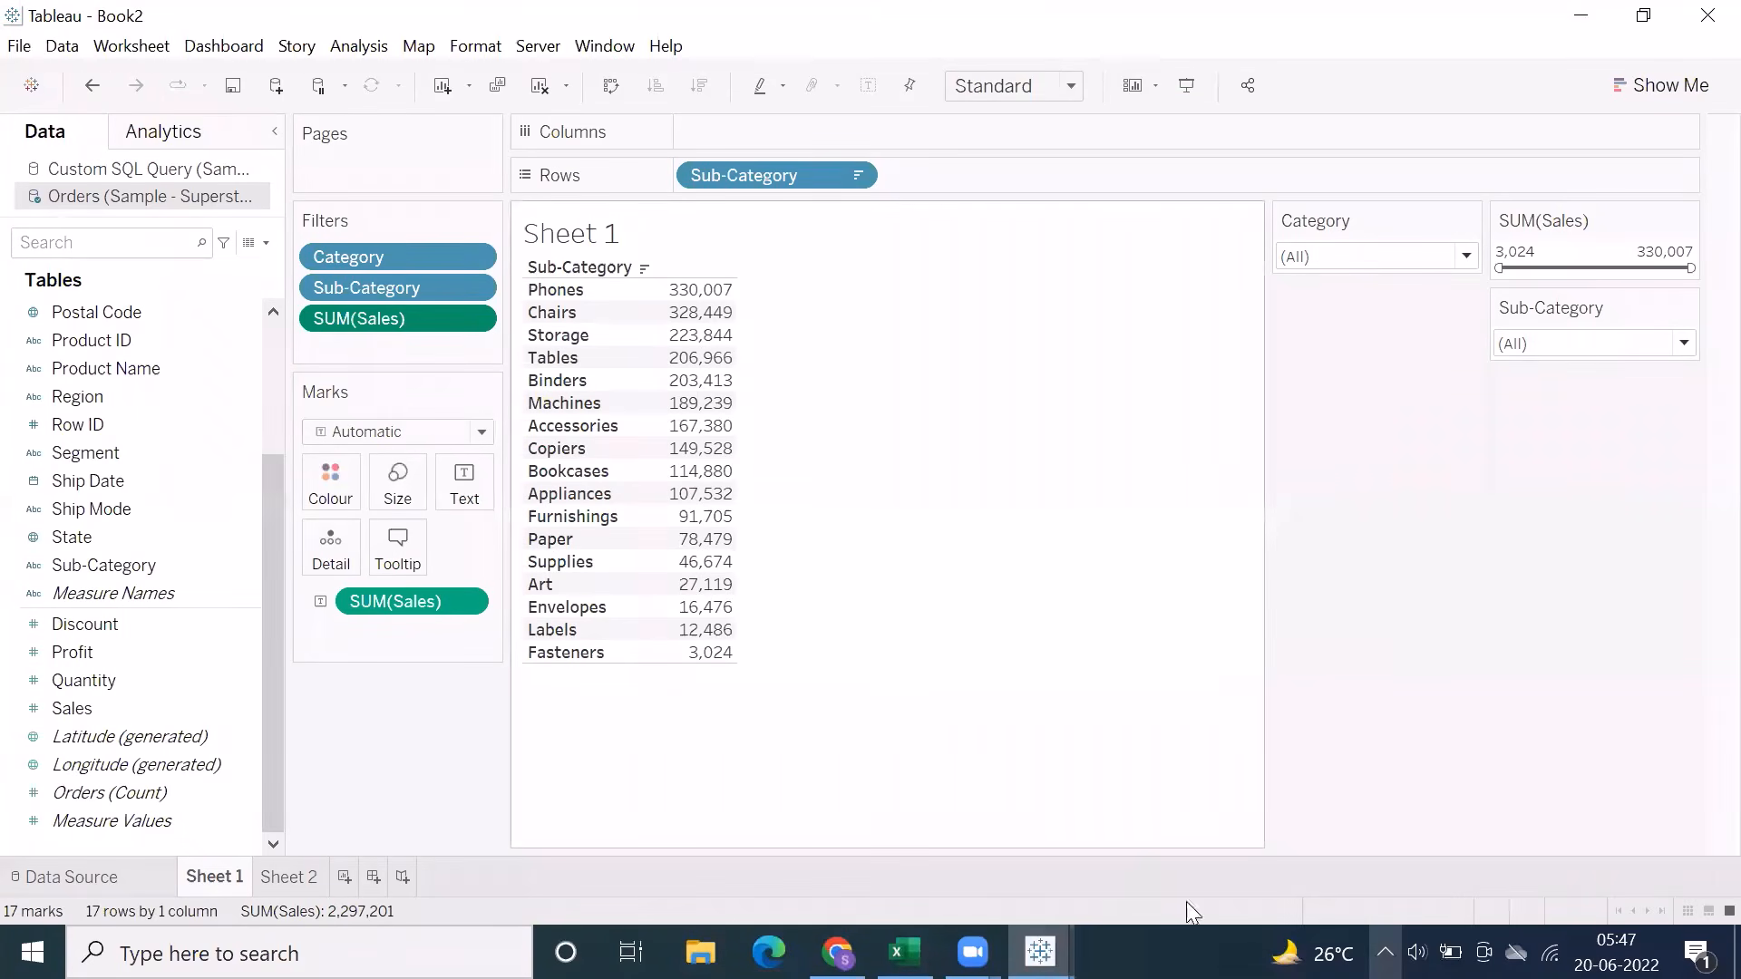
scroll(36, 544, up, 3)
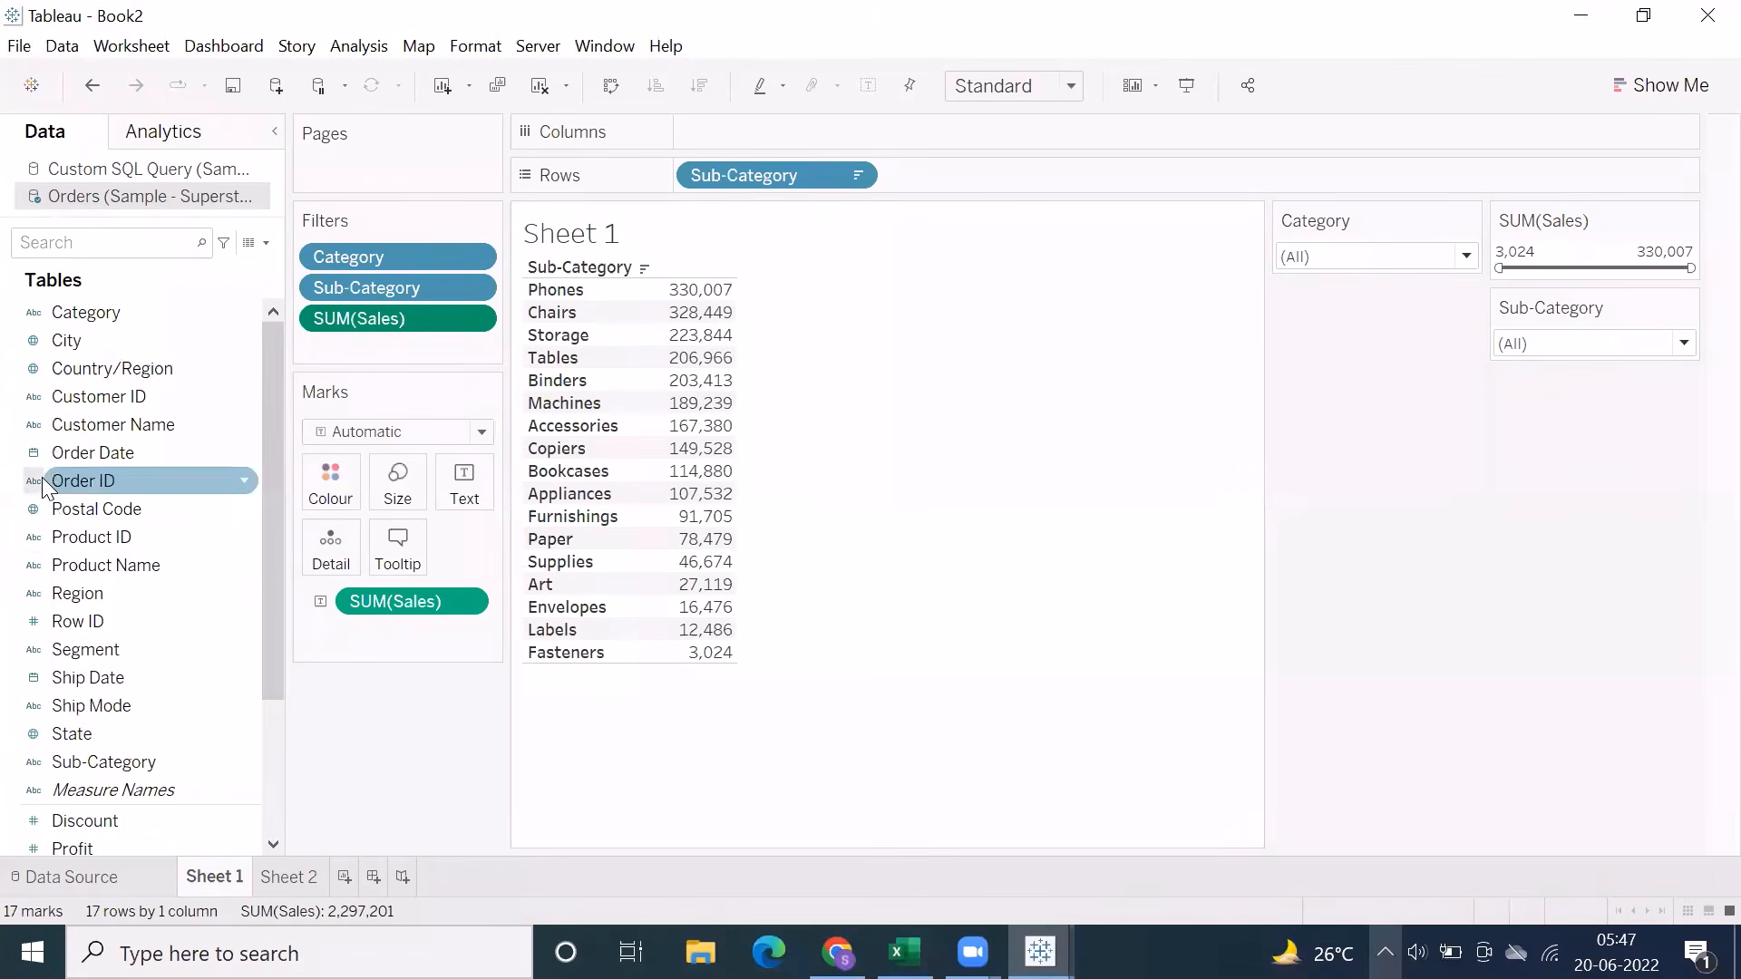
click(31, 425)
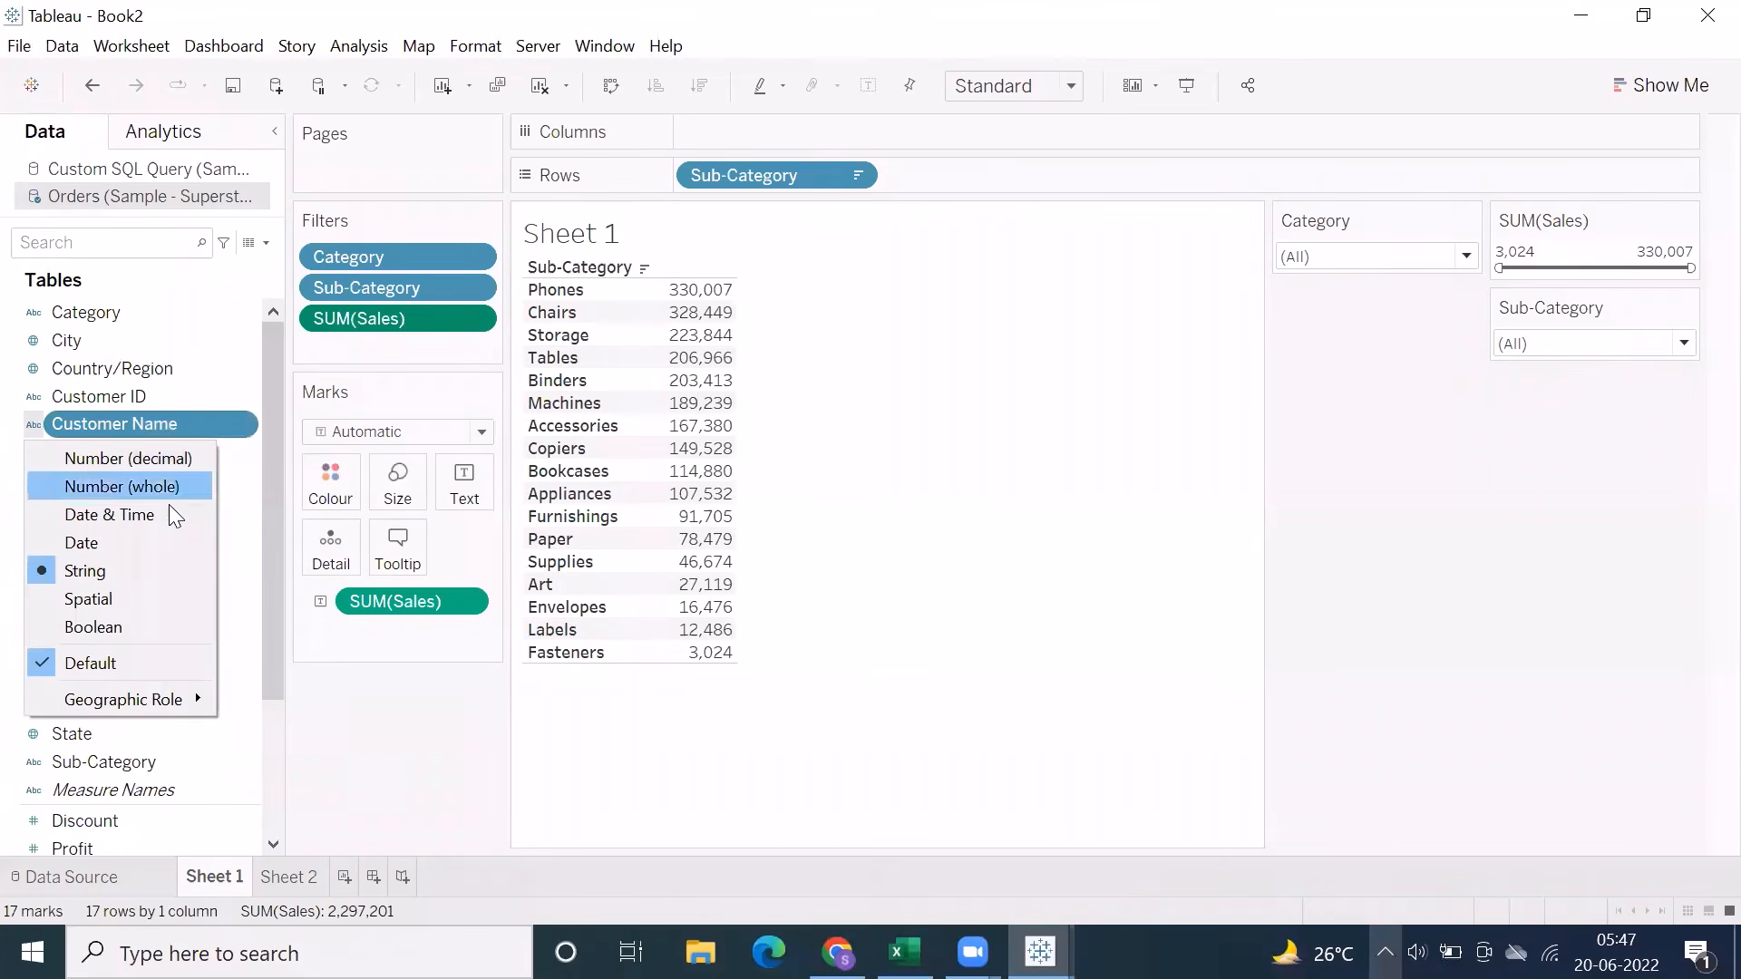
click(309, 735)
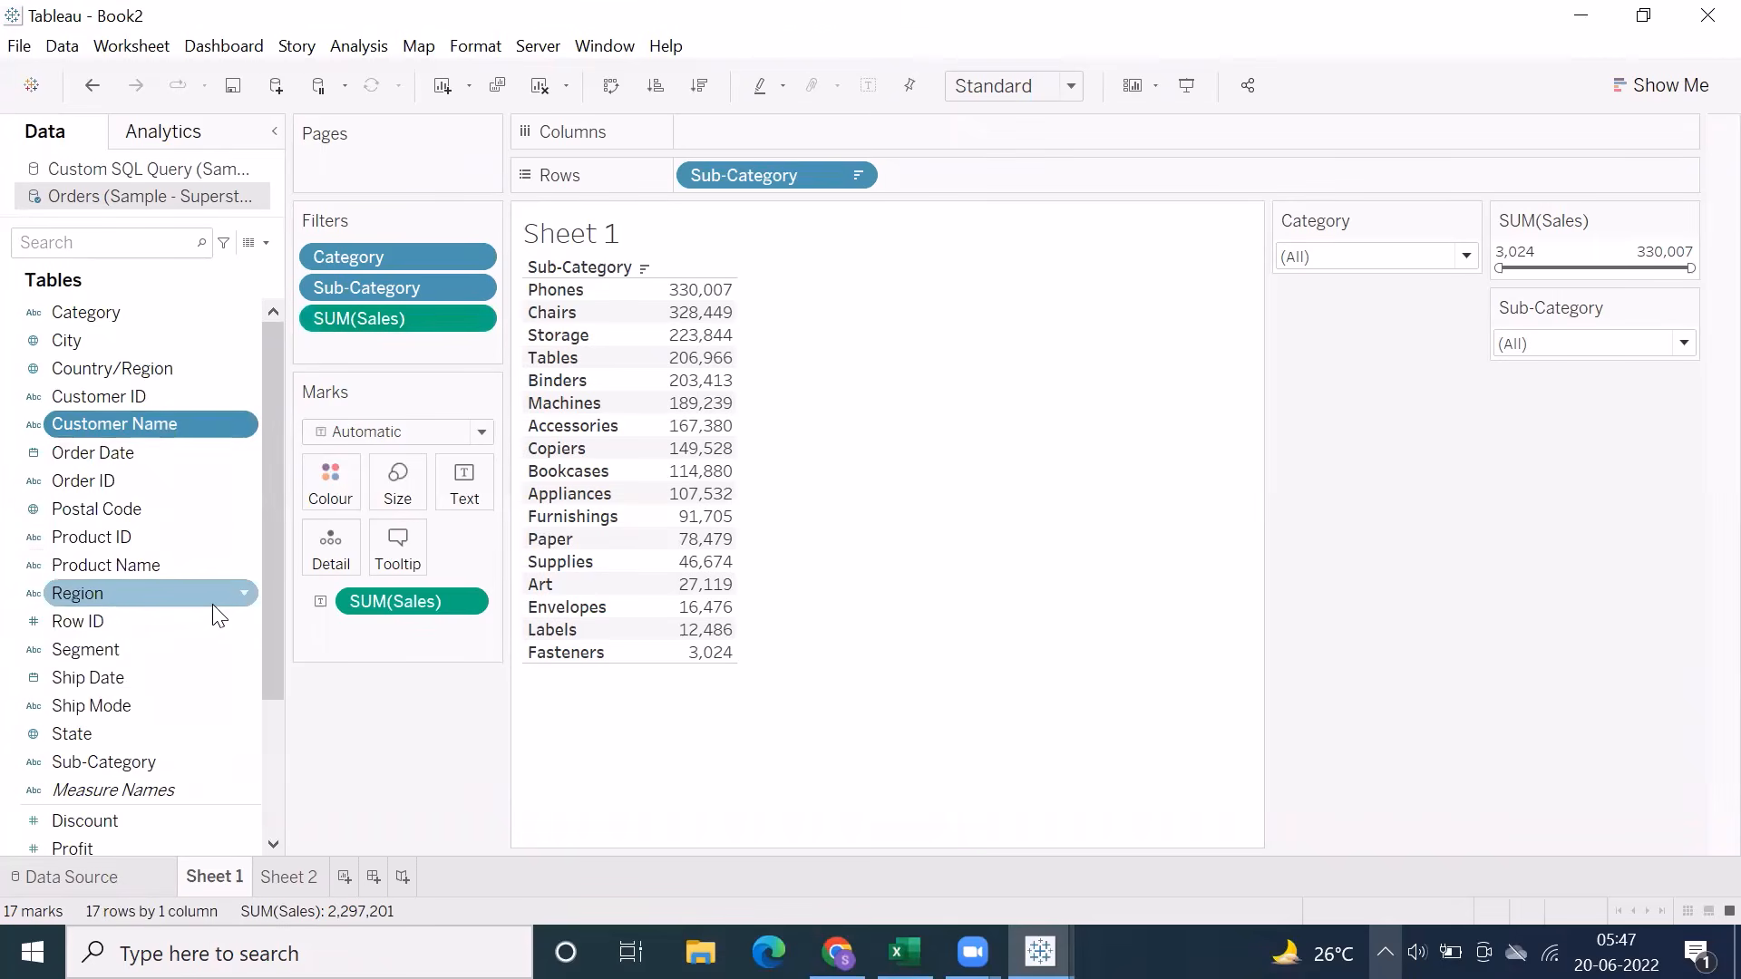
scroll(174, 651, down, 2)
click(132, 739)
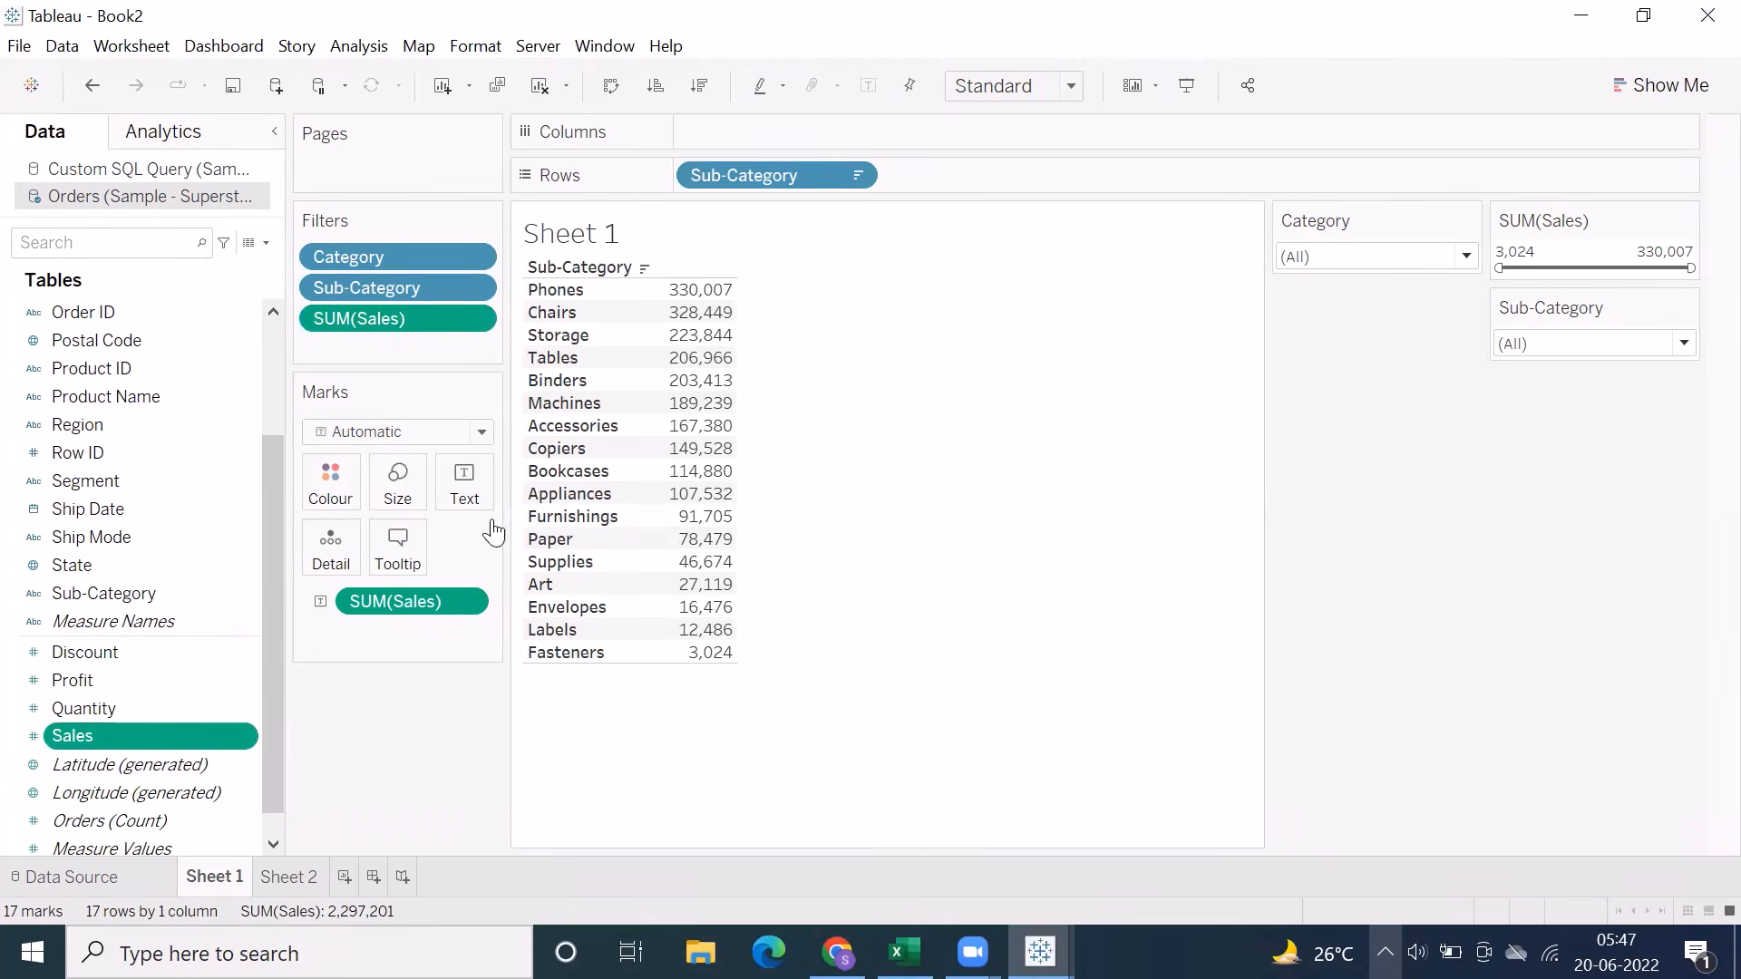
scroll(54, 616, up, 2)
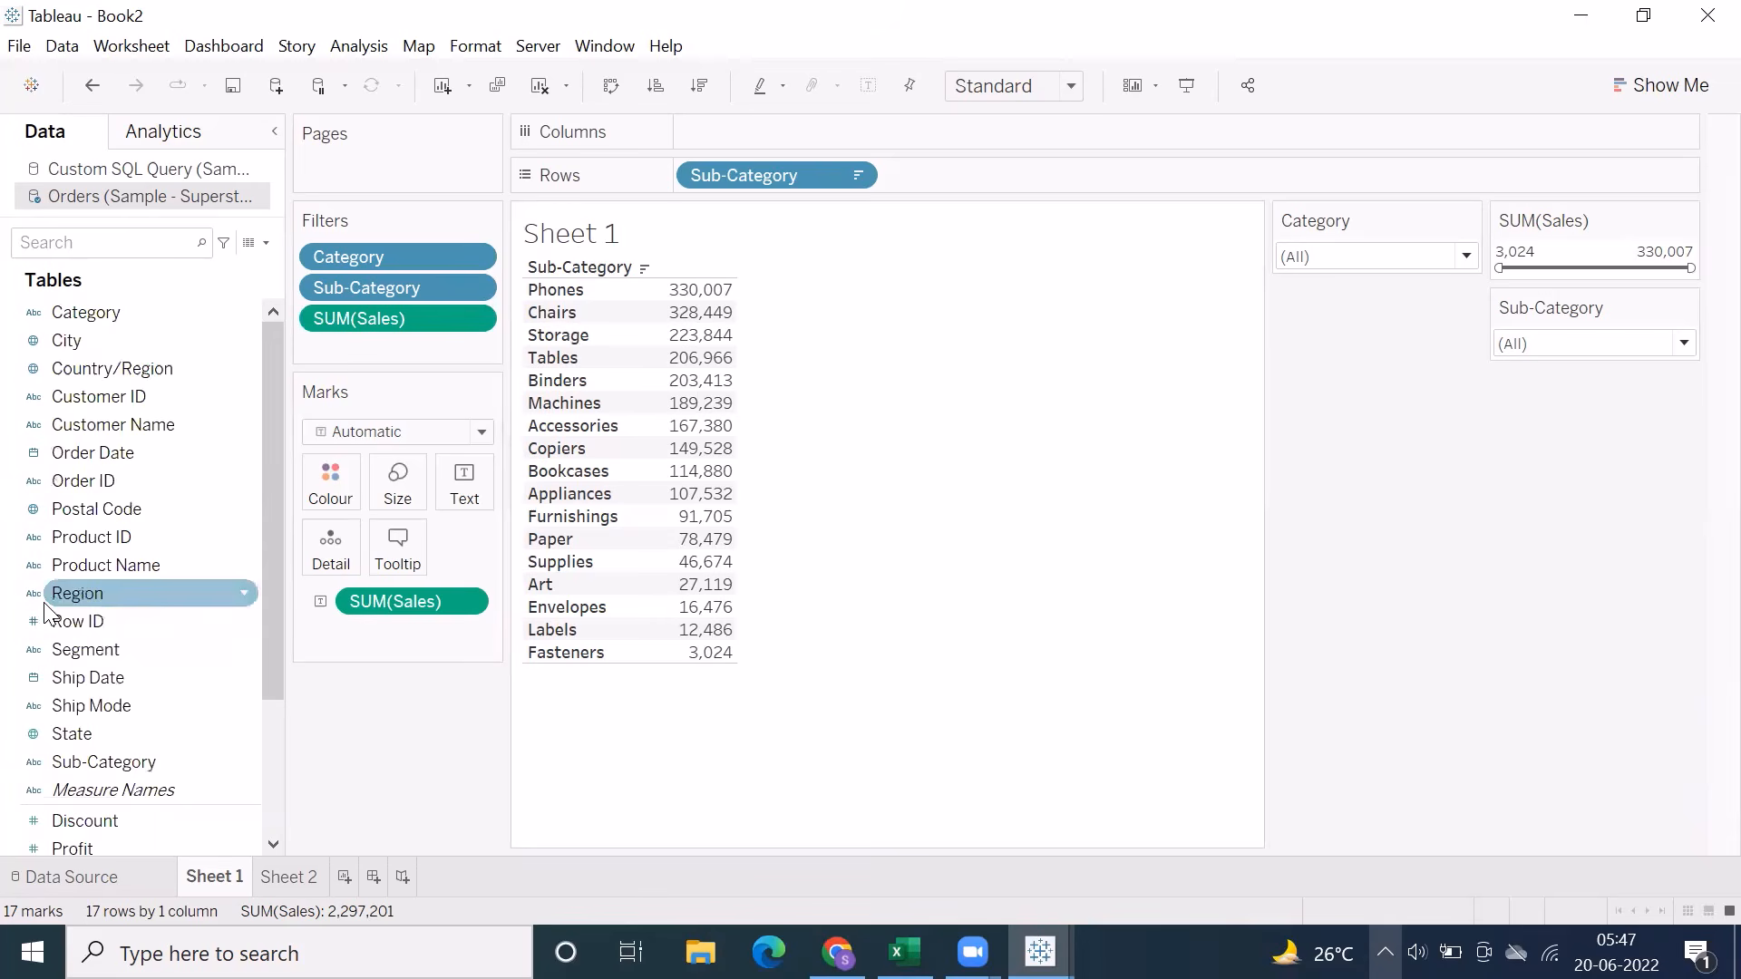
click(35, 456)
click(225, 594)
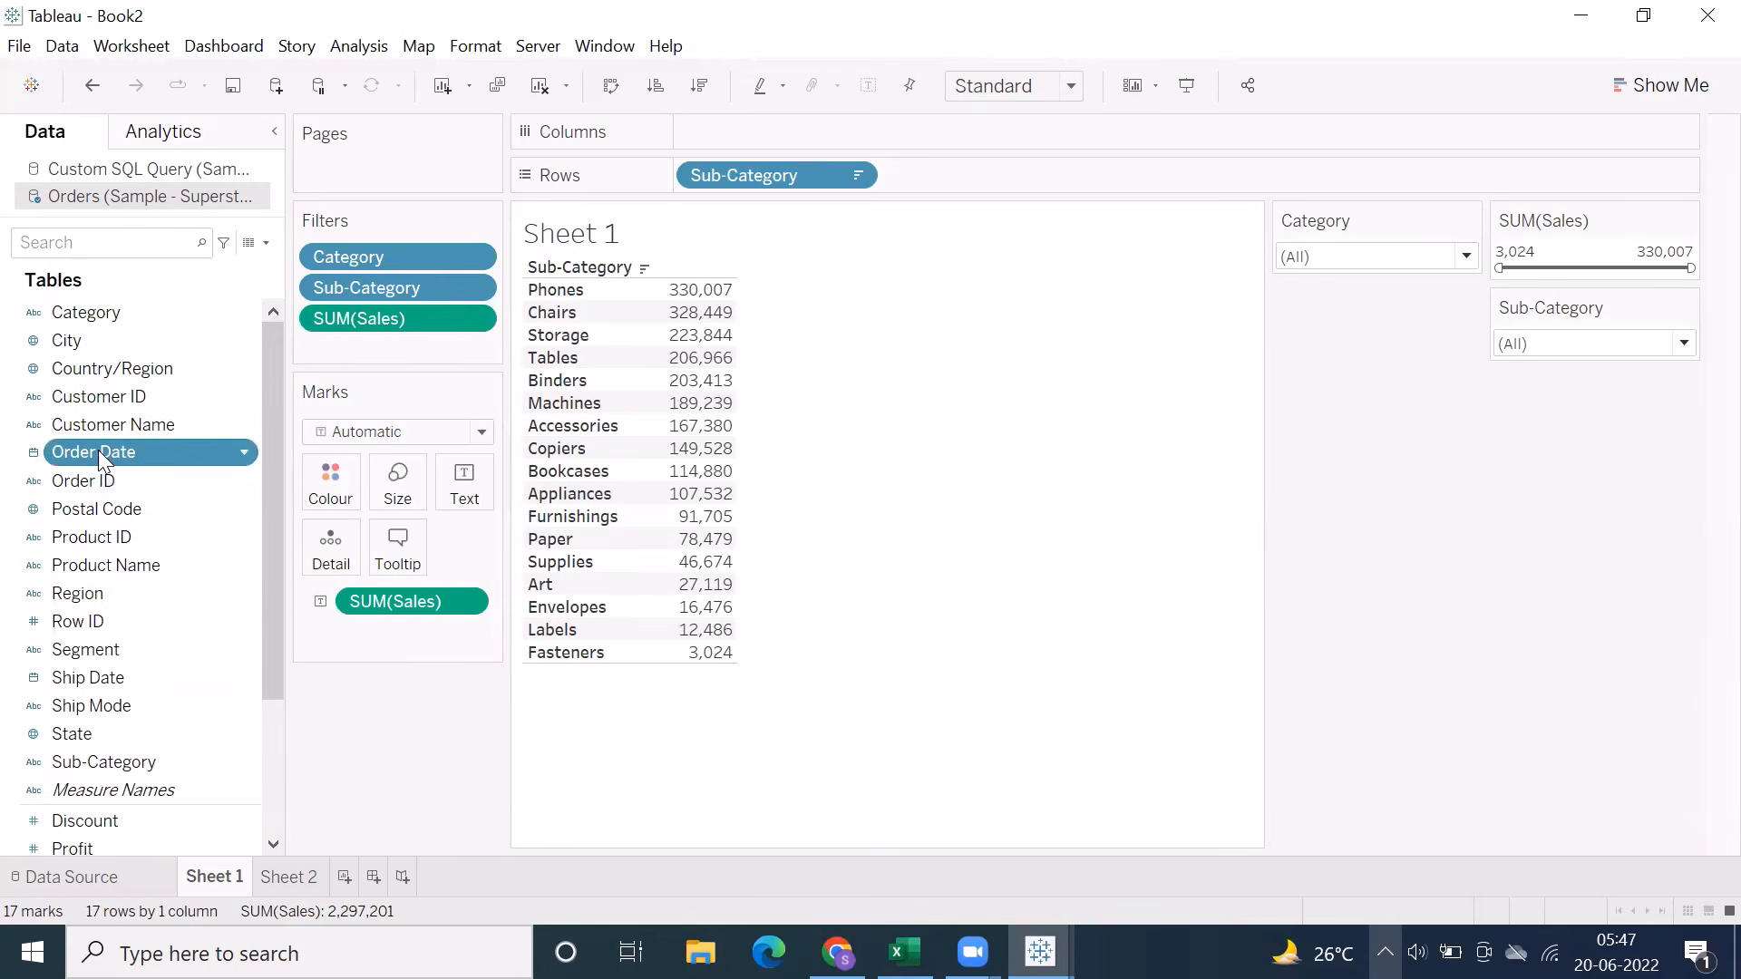
Add Order Date as a Range of dates filter, keeping the full range from 03-01-2019 to 30-12-2022
drag(98, 450, 357, 350)
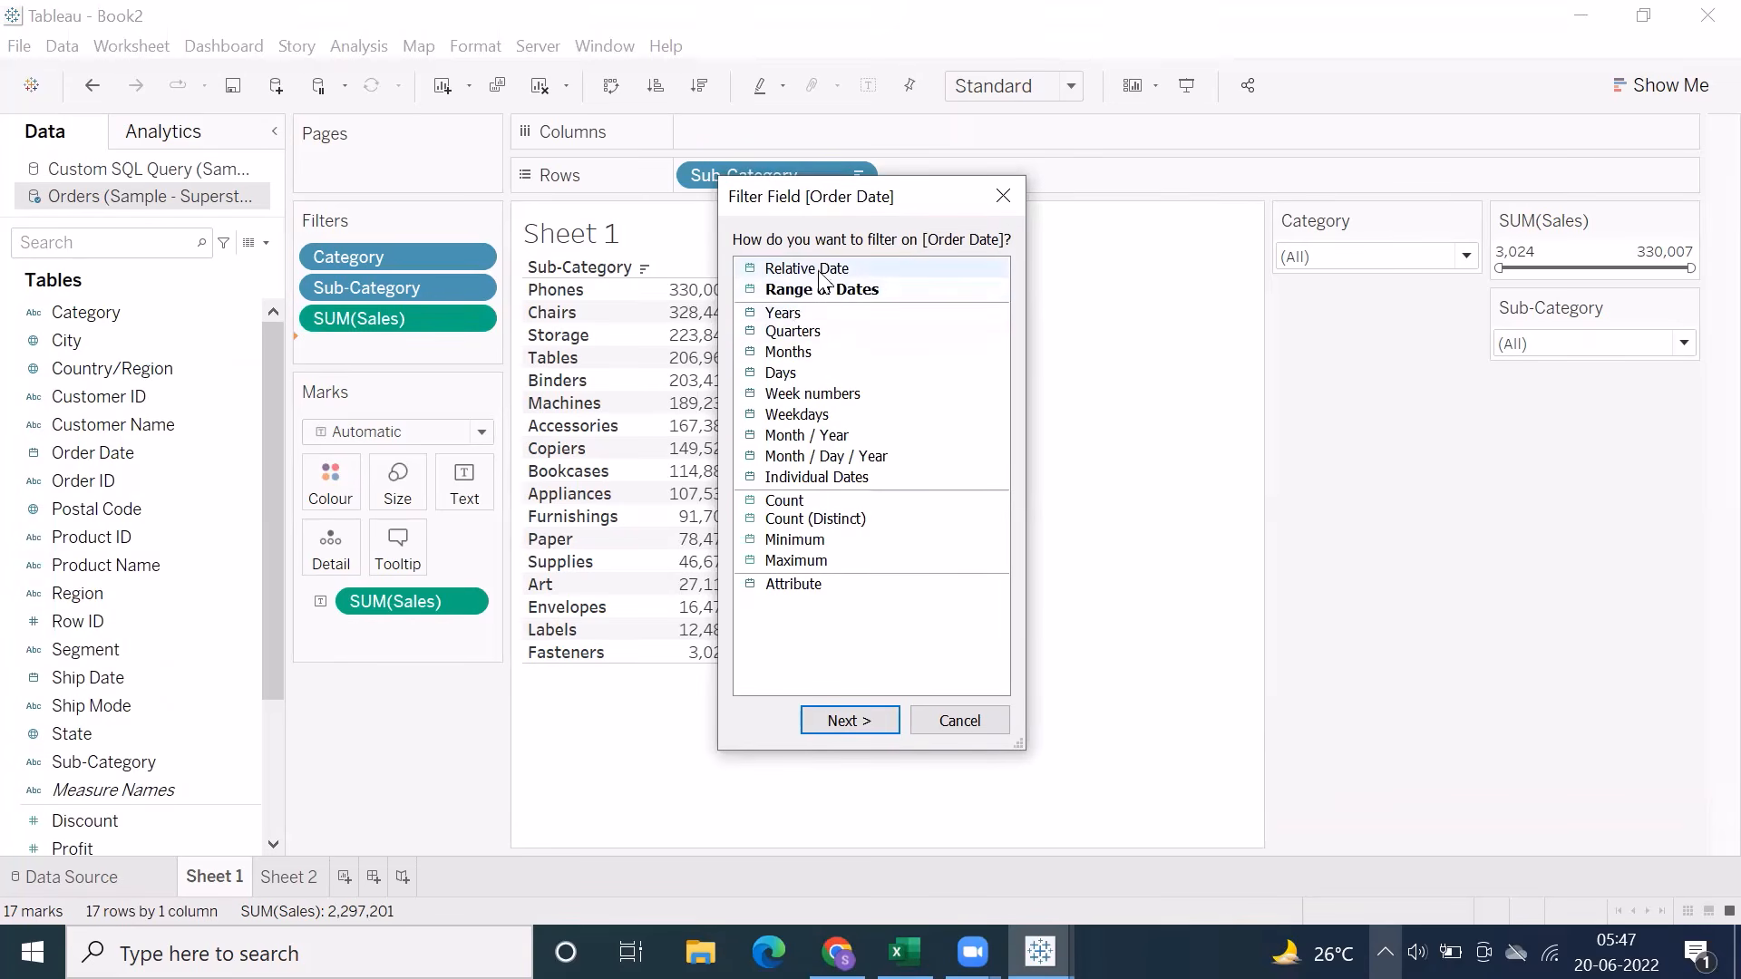
double_click(820, 269)
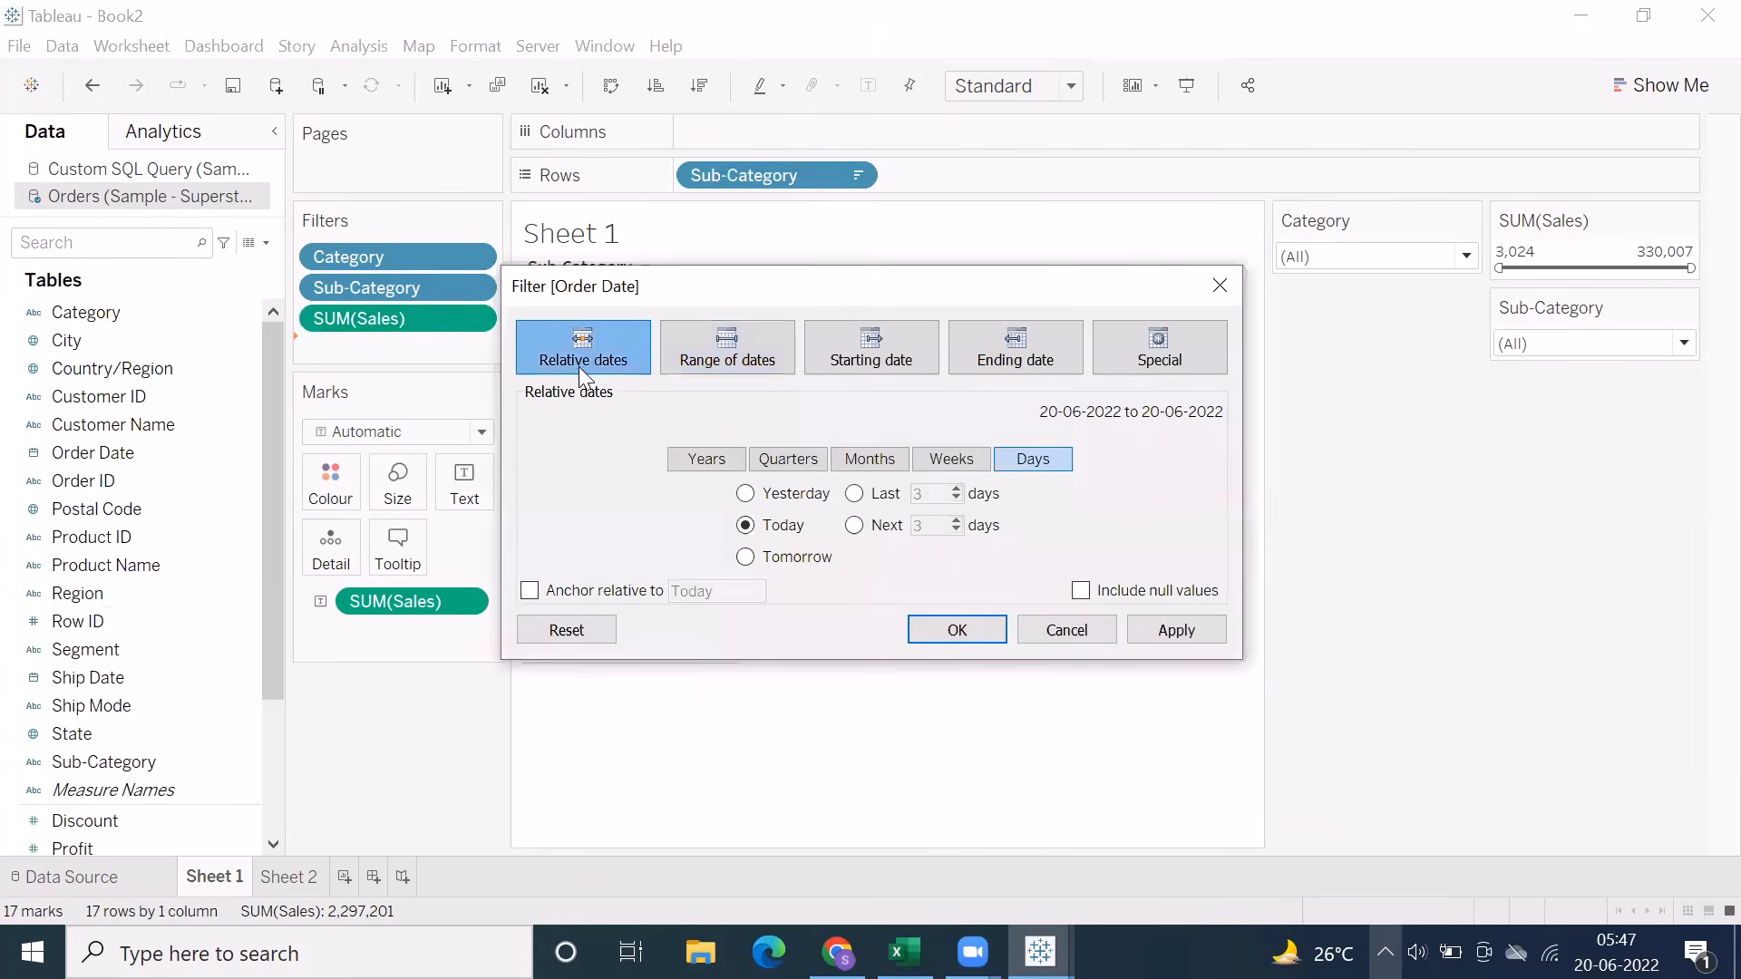
click(743, 336)
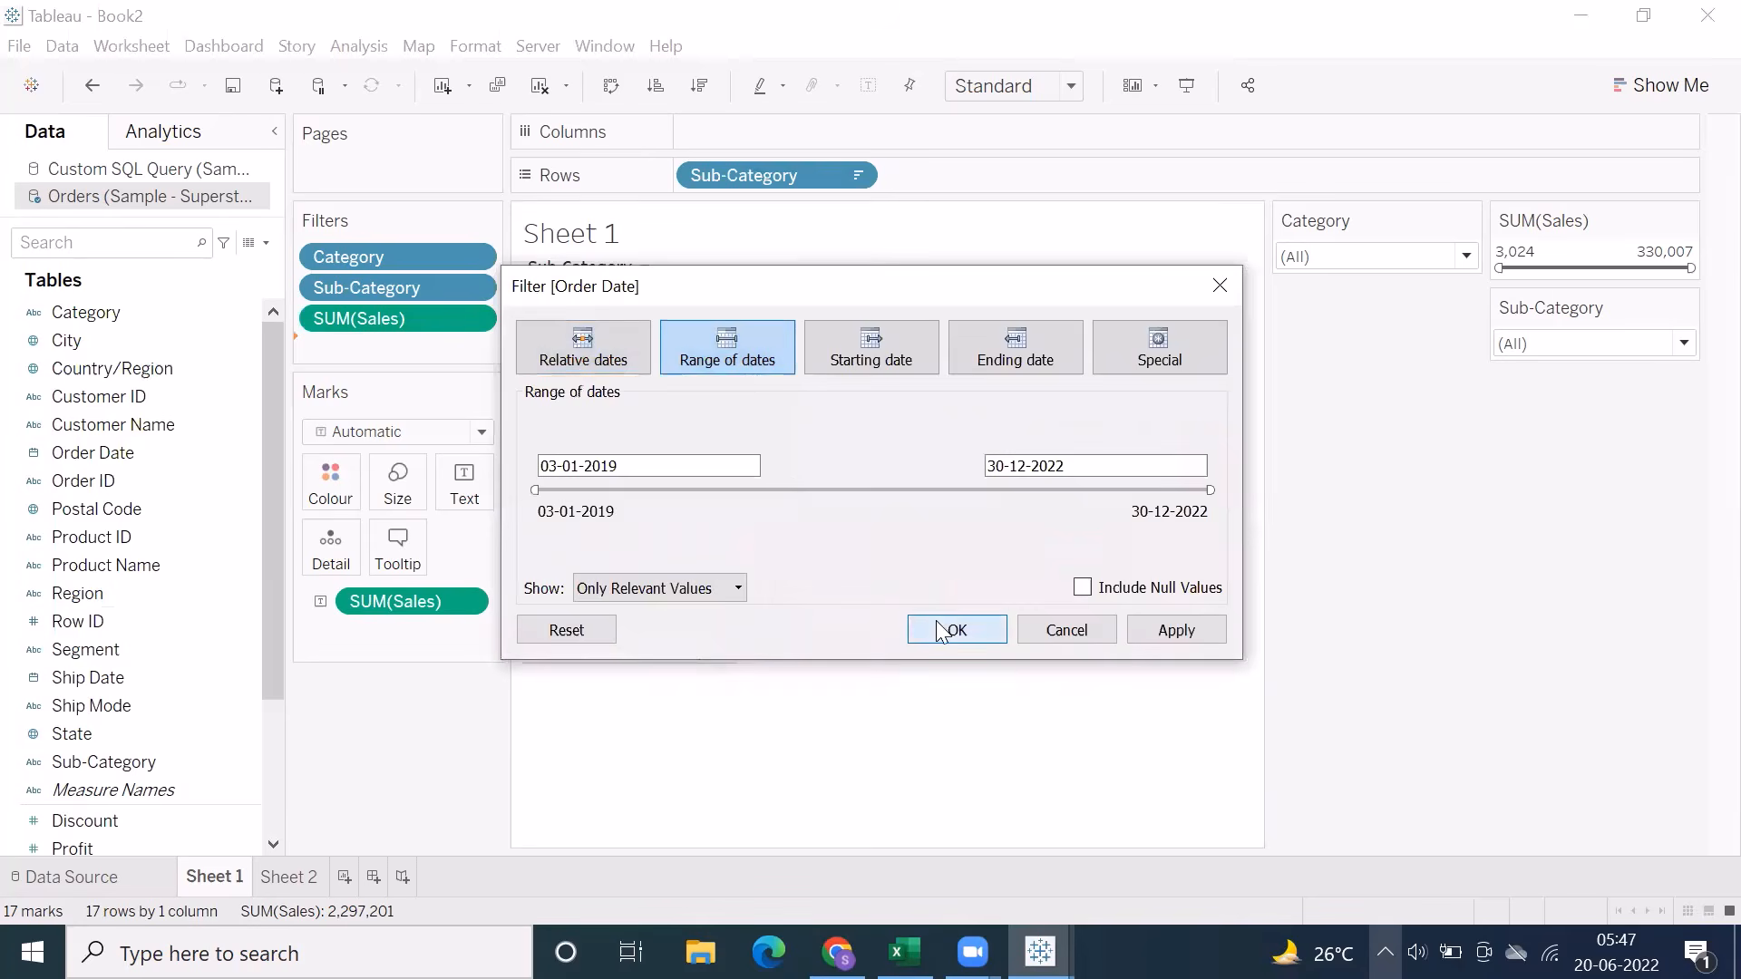
click(955, 630)
Show the Order Date quick filter and rearrange the cards with Sub-Category below Category and Order Date below SUM(Sales)
right_click(477, 350)
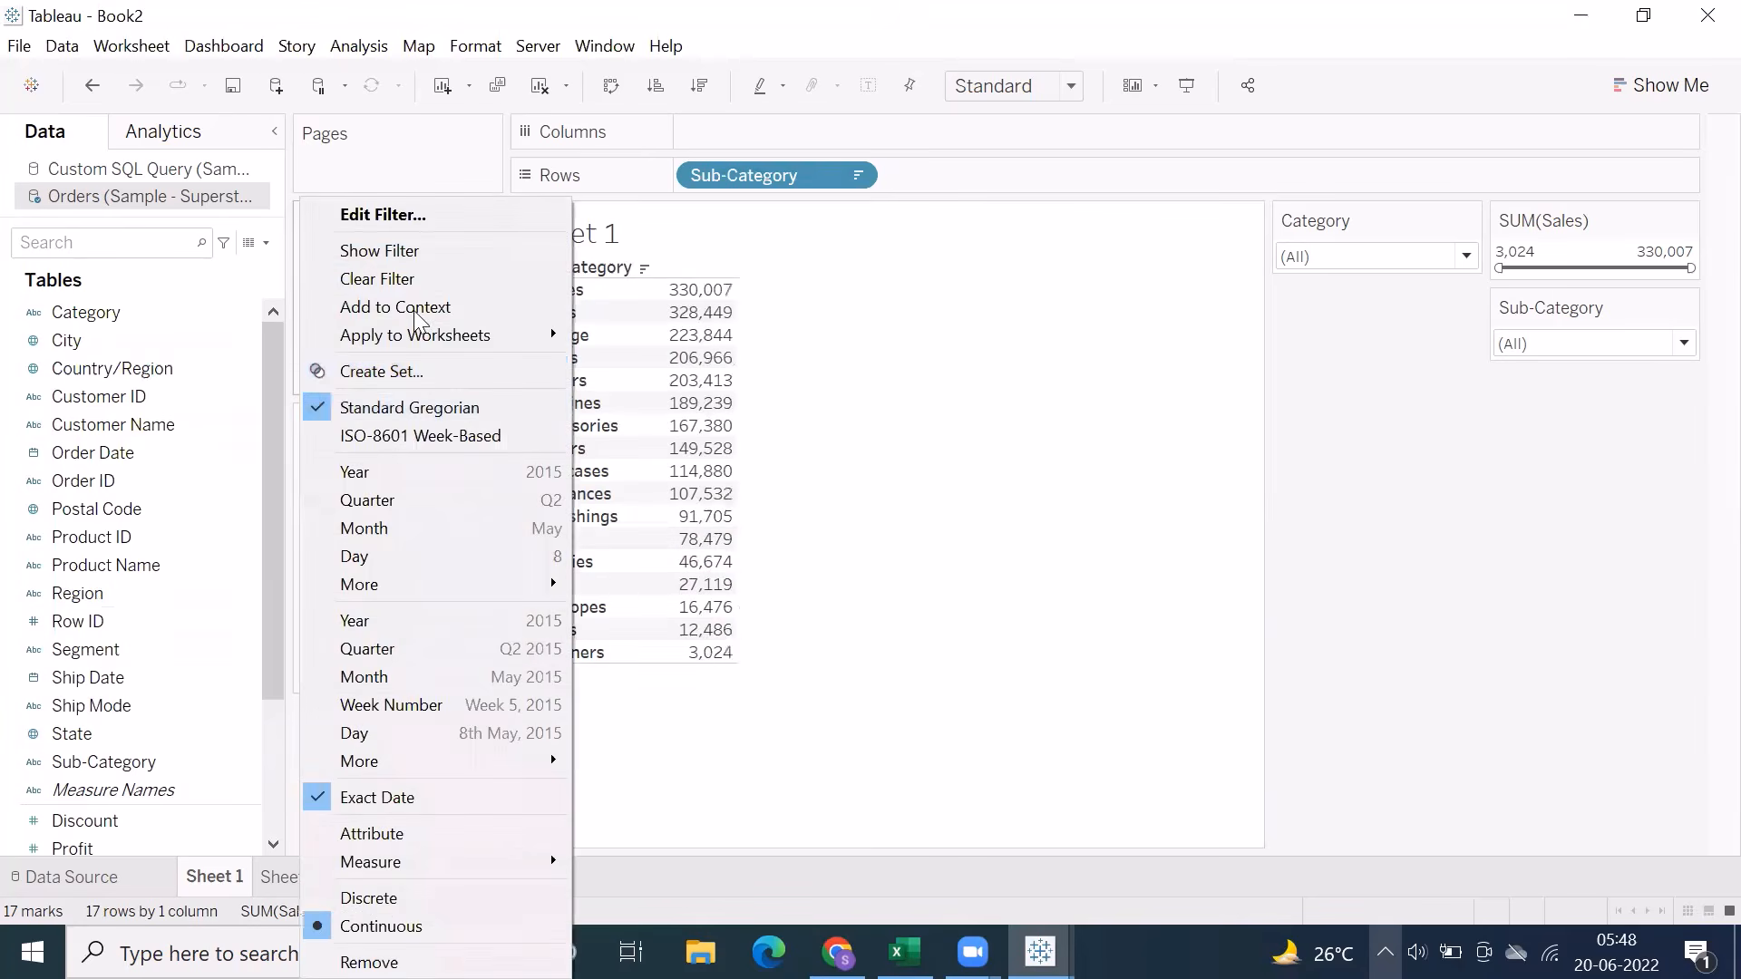
click(402, 265)
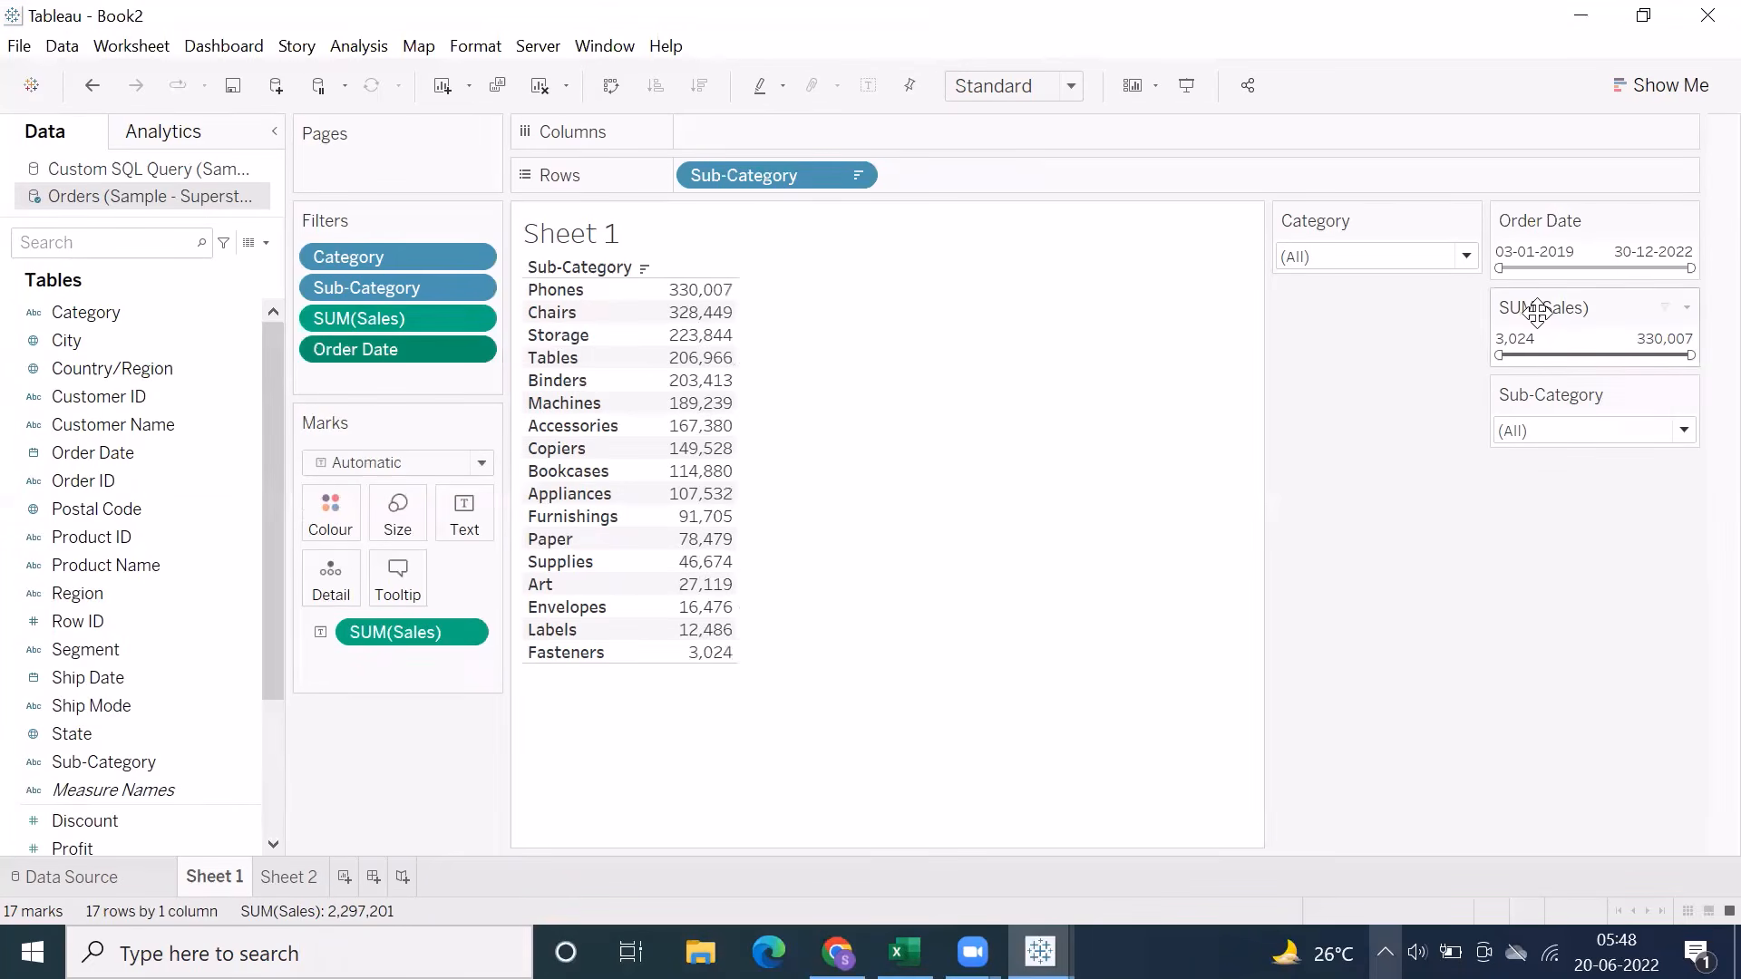
drag(1554, 381, 1396, 336)
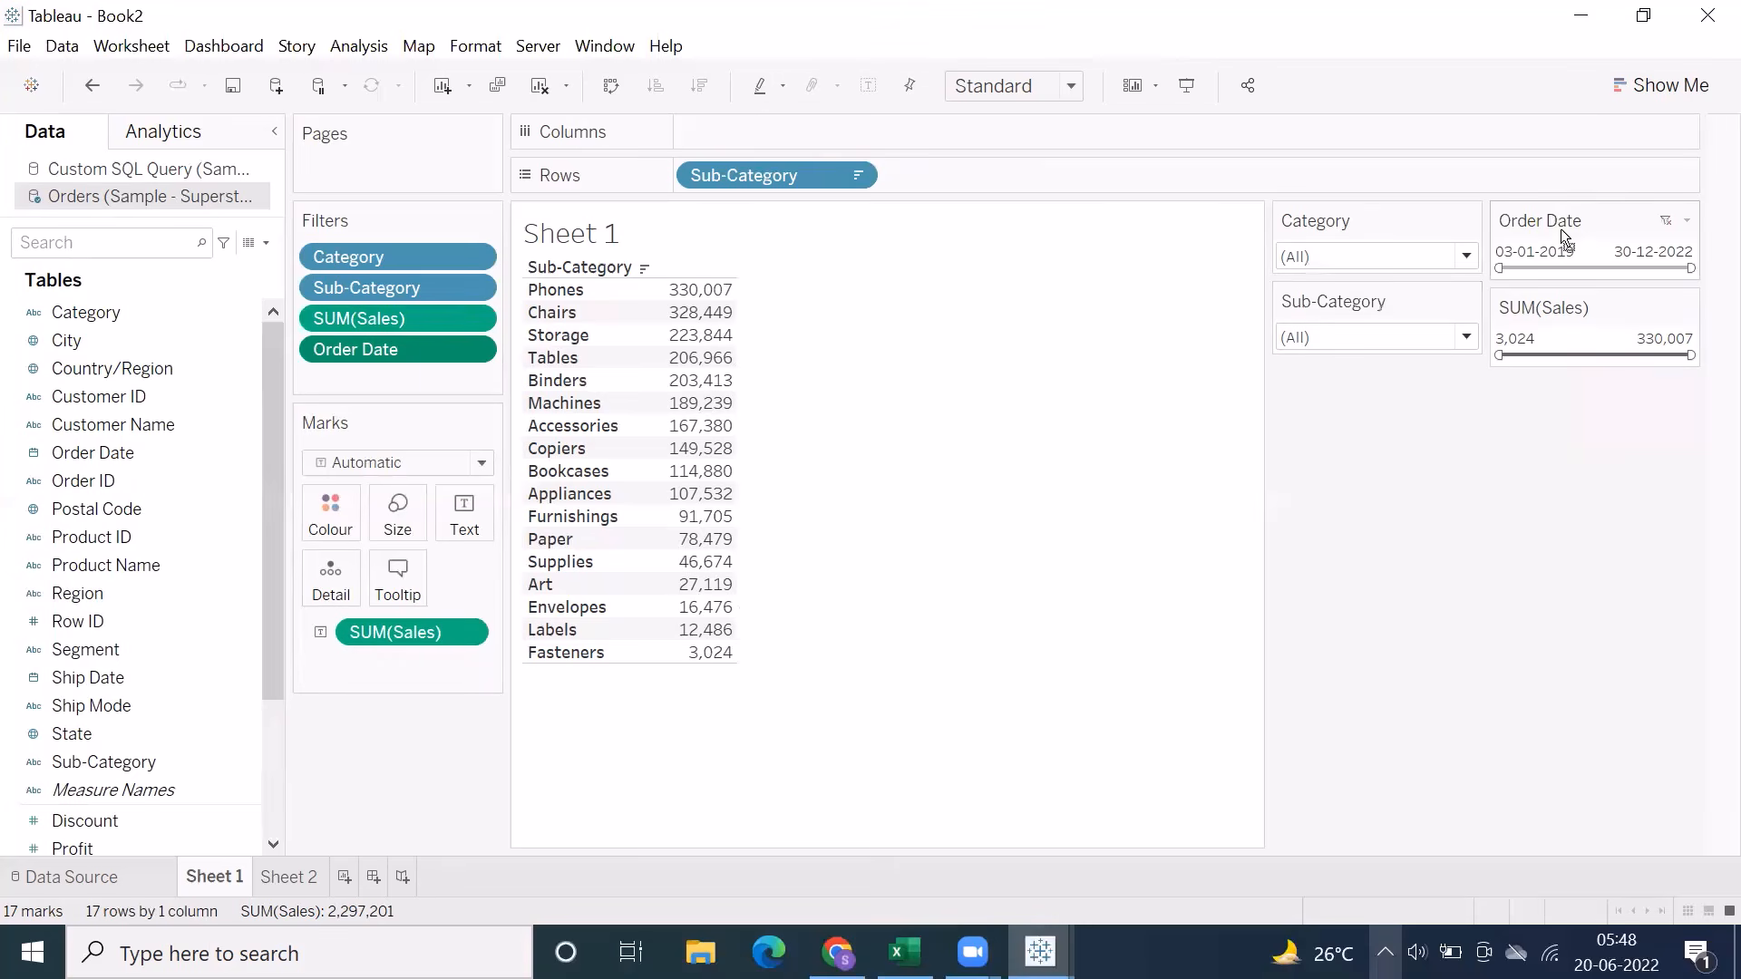
drag(1561, 238, 1581, 377)
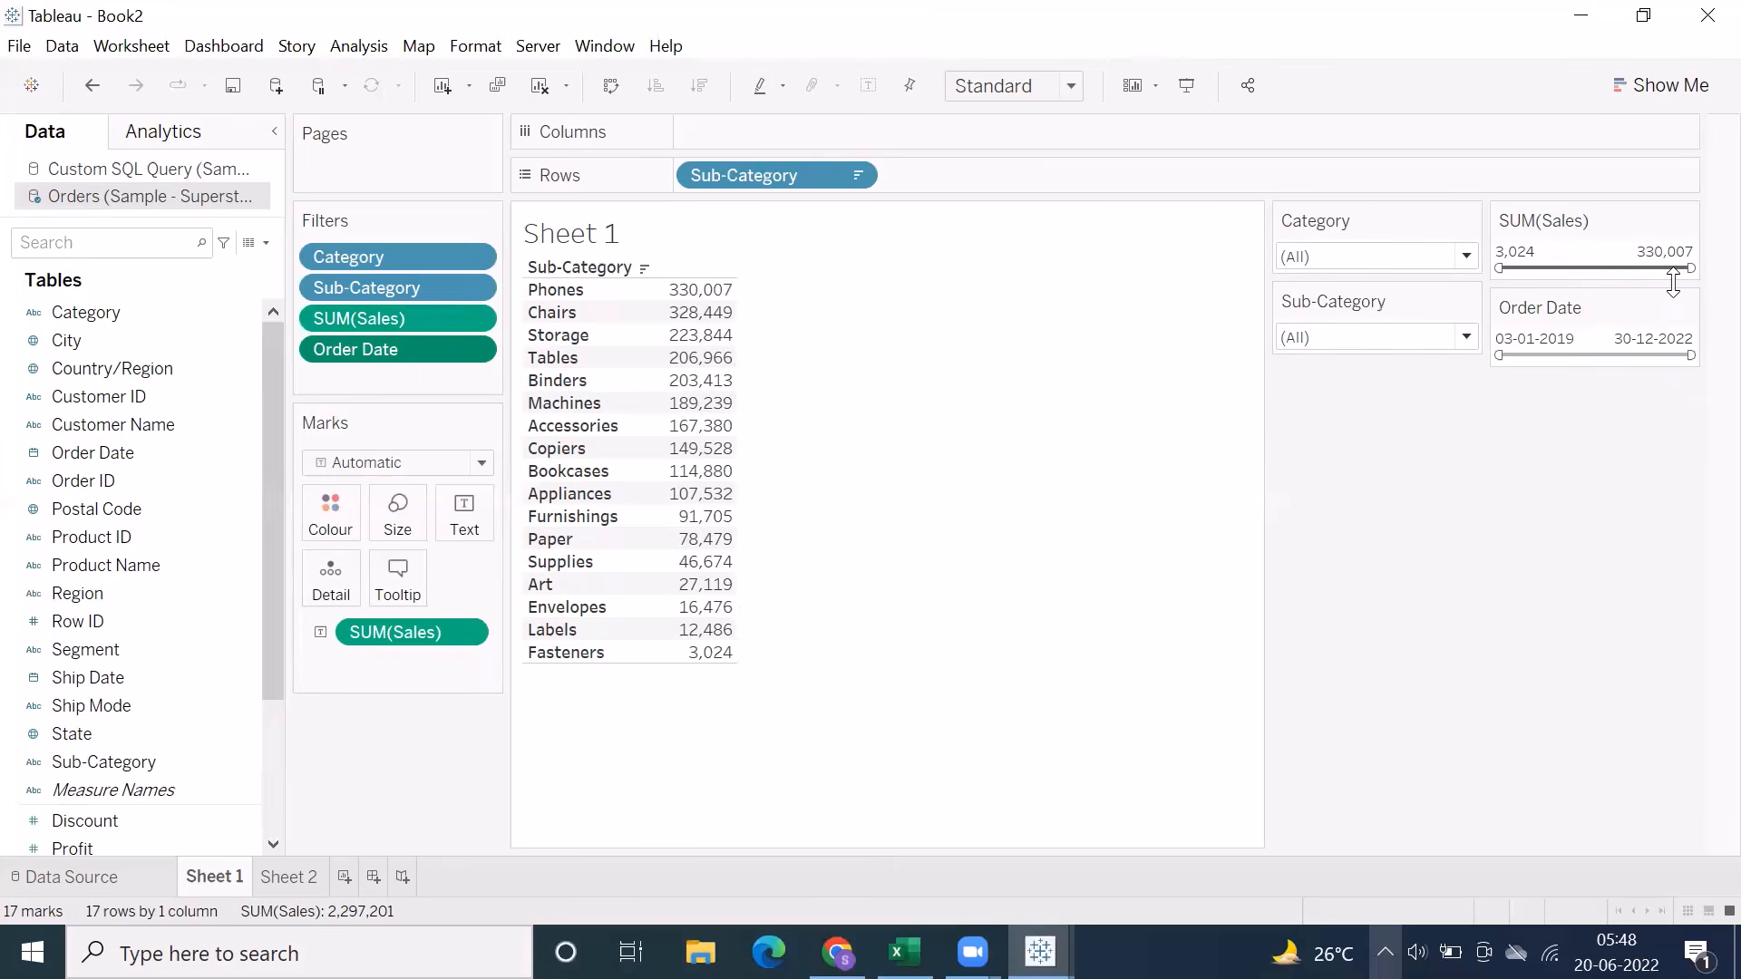
Examine the start and end date calendars of the Order Date quick filter, including the month list, without changing the dates
click(1551, 339)
click(1673, 337)
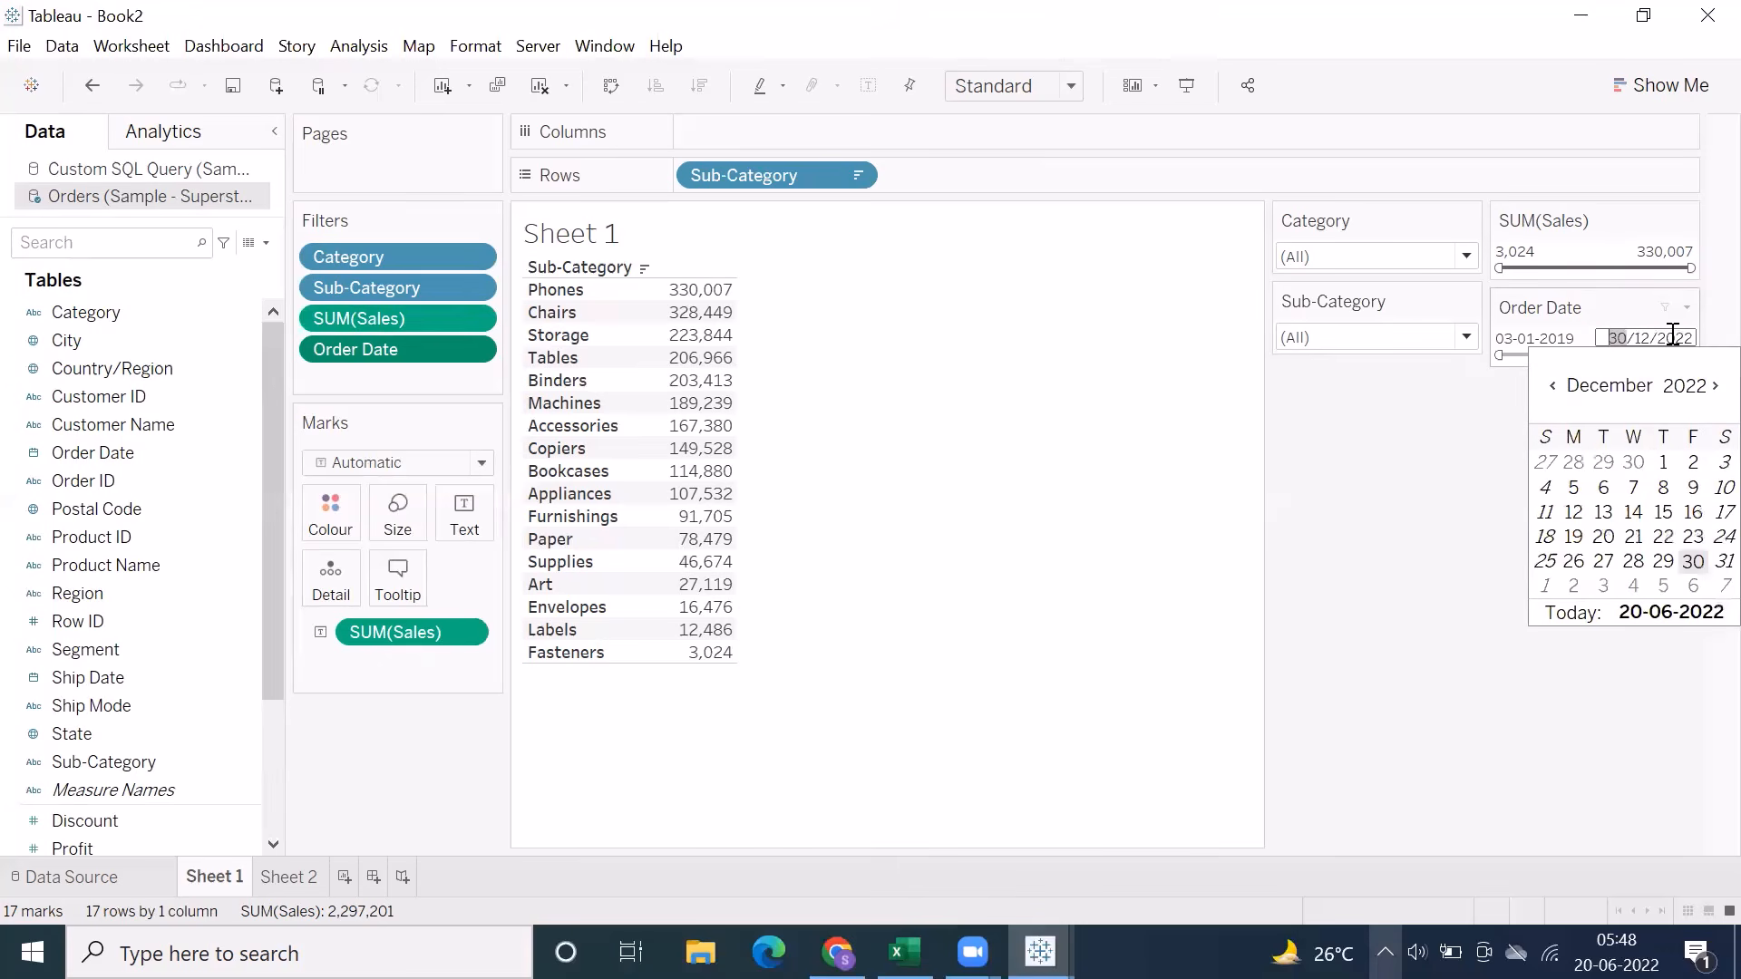
click(1556, 338)
click(1665, 337)
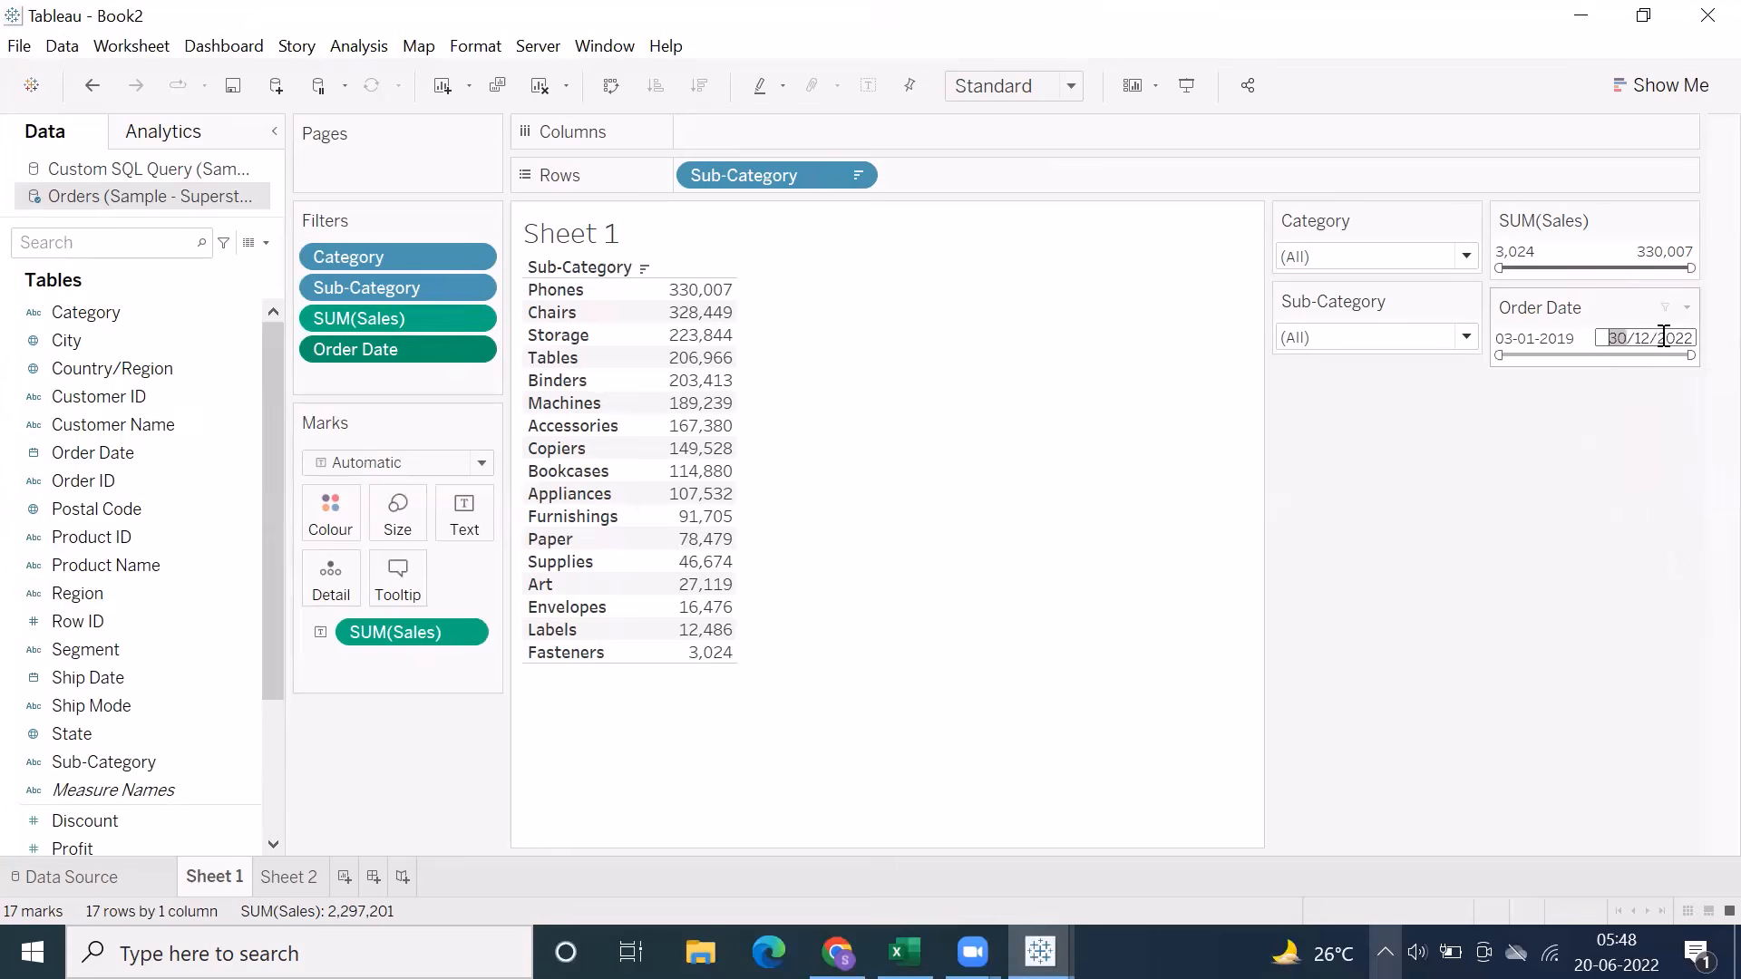
click(1529, 340)
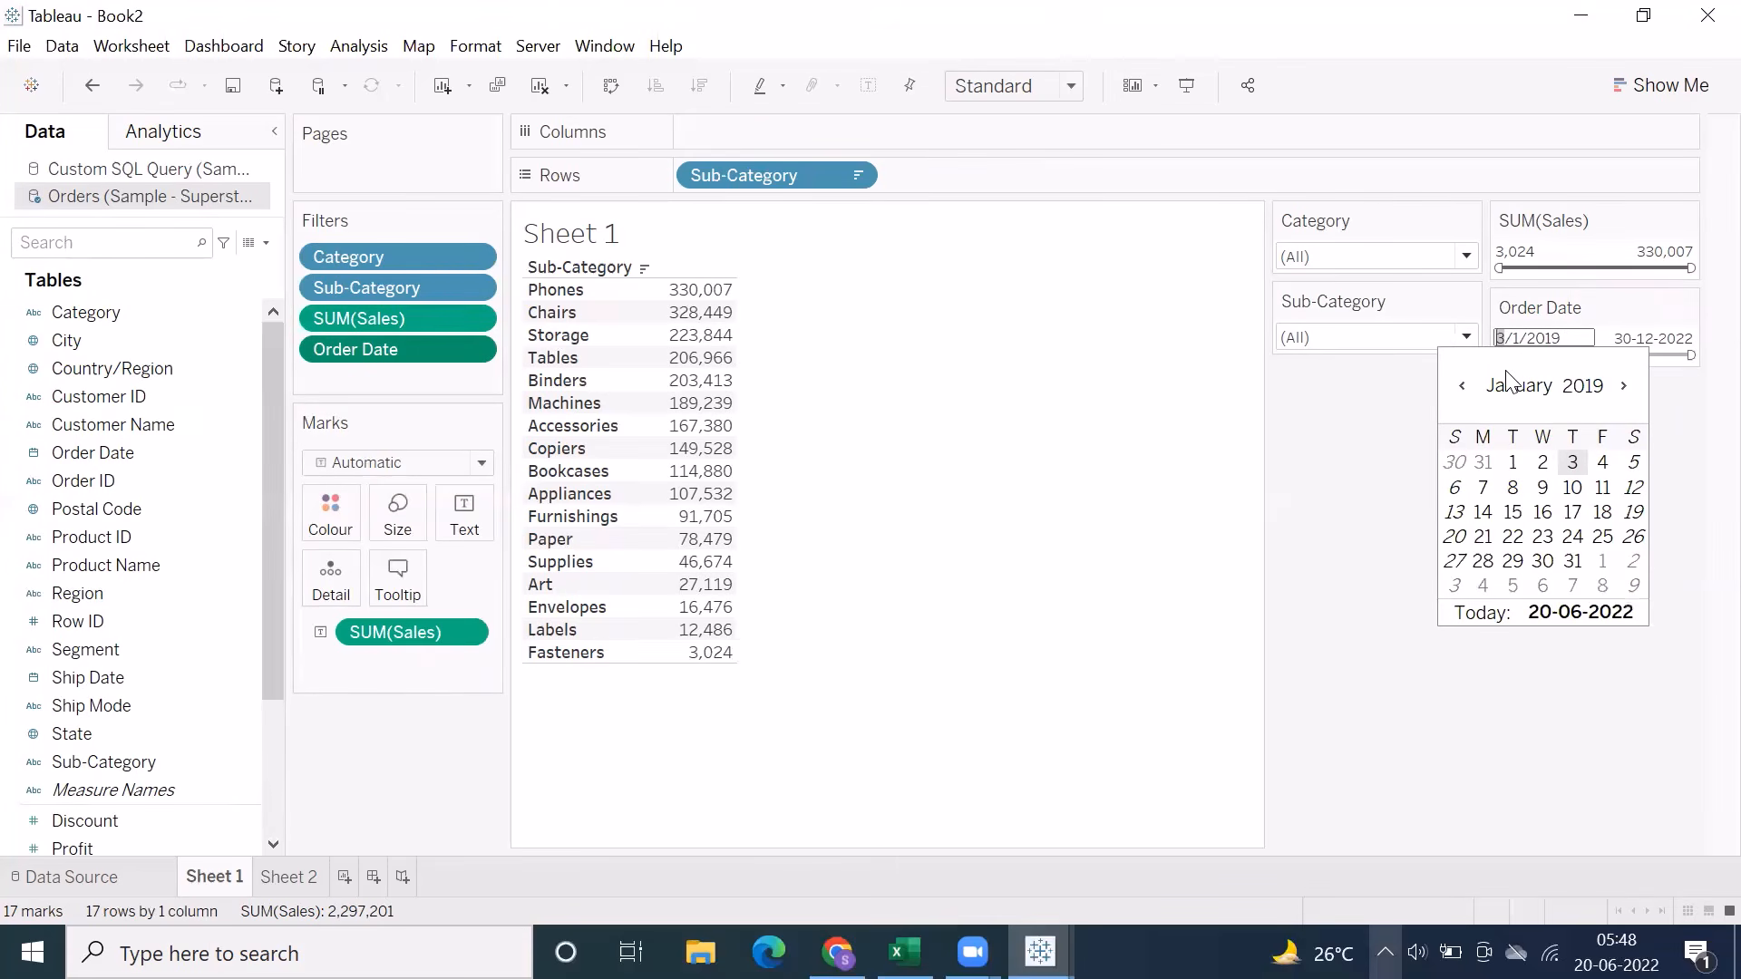
click(1342, 438)
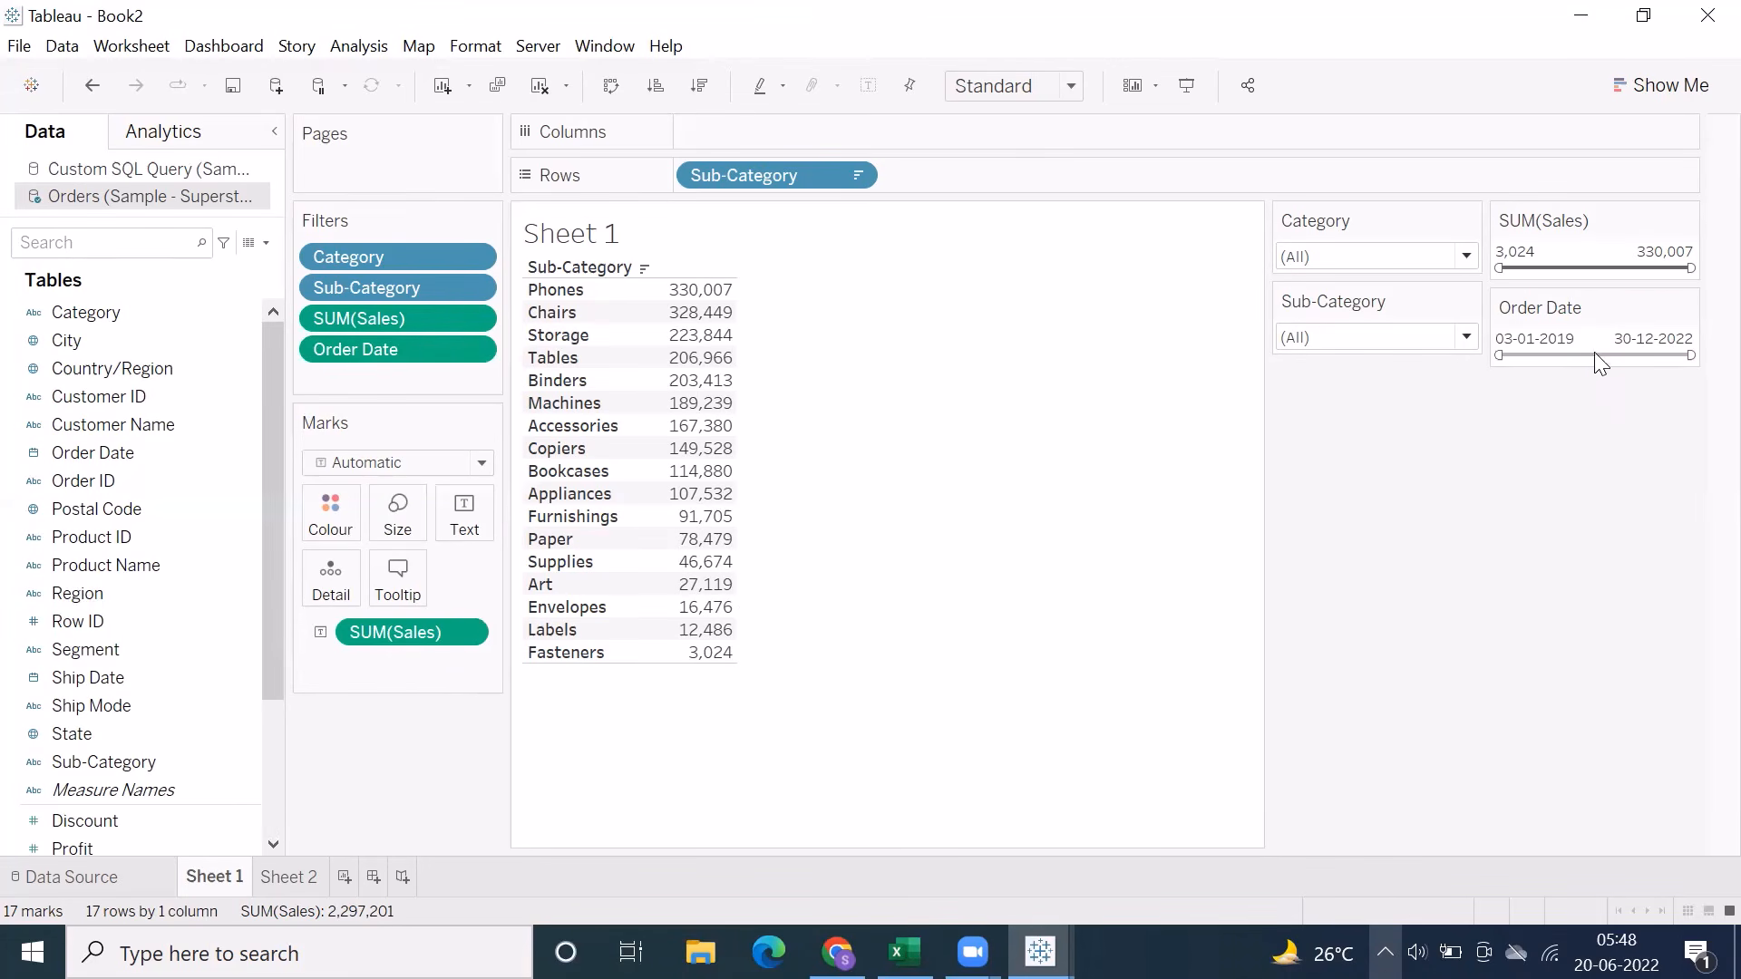
click(1561, 337)
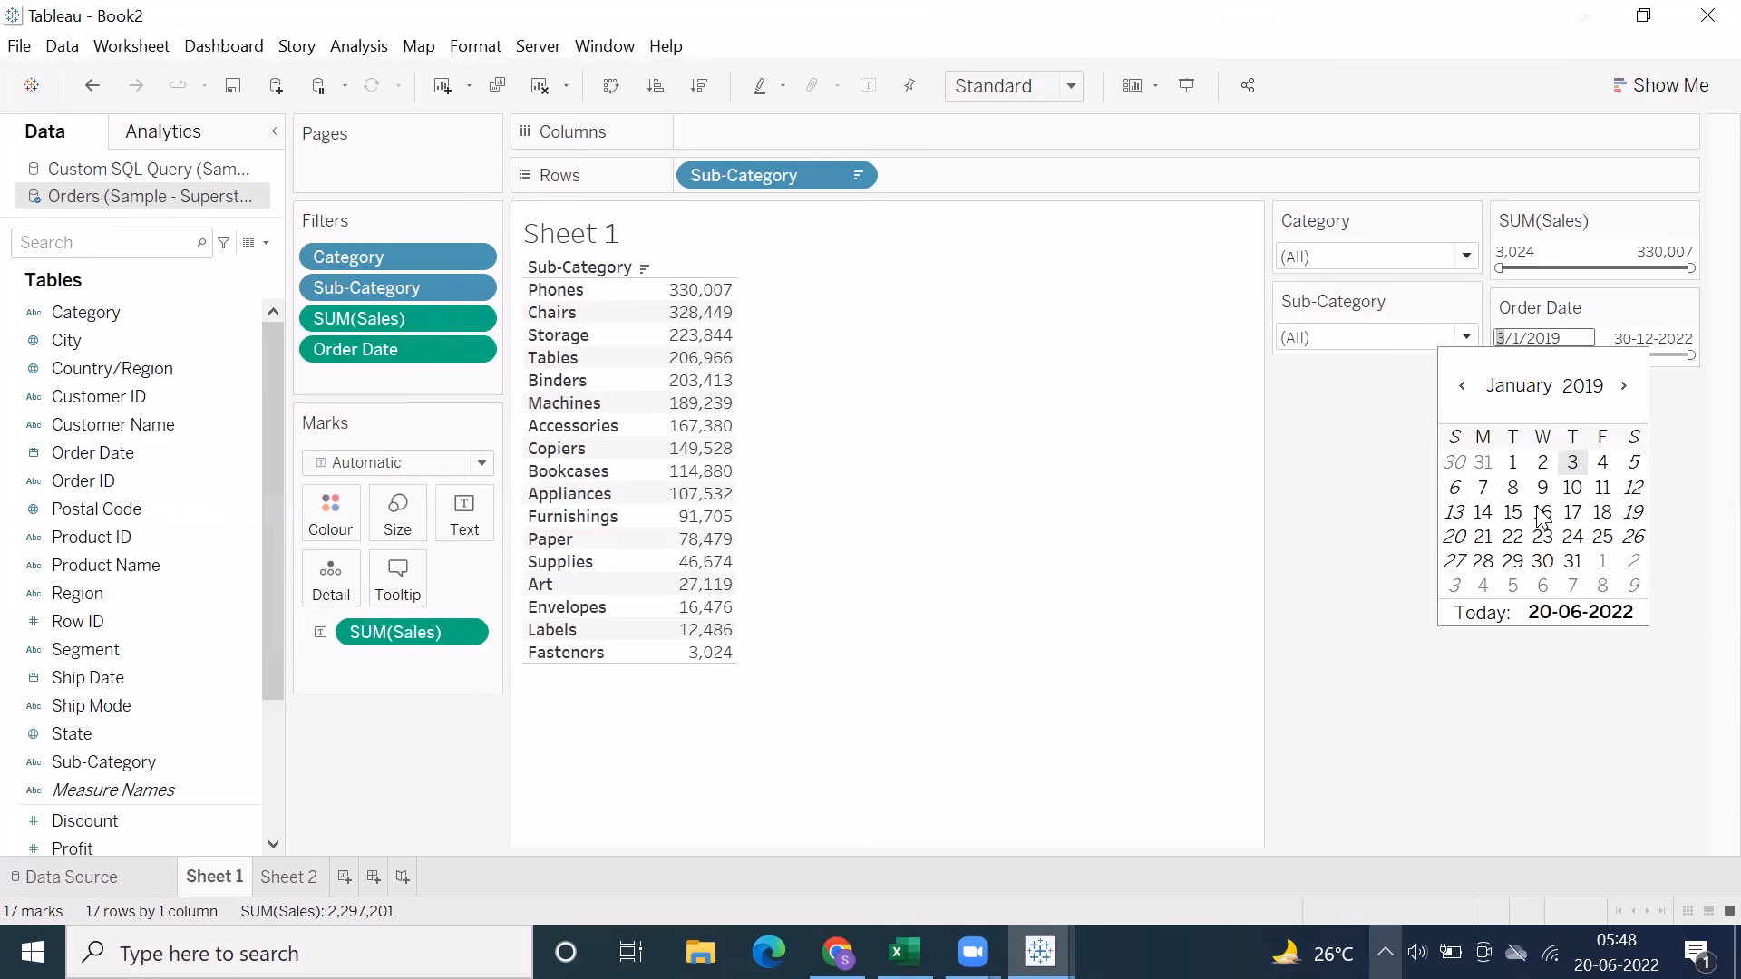
click(1522, 390)
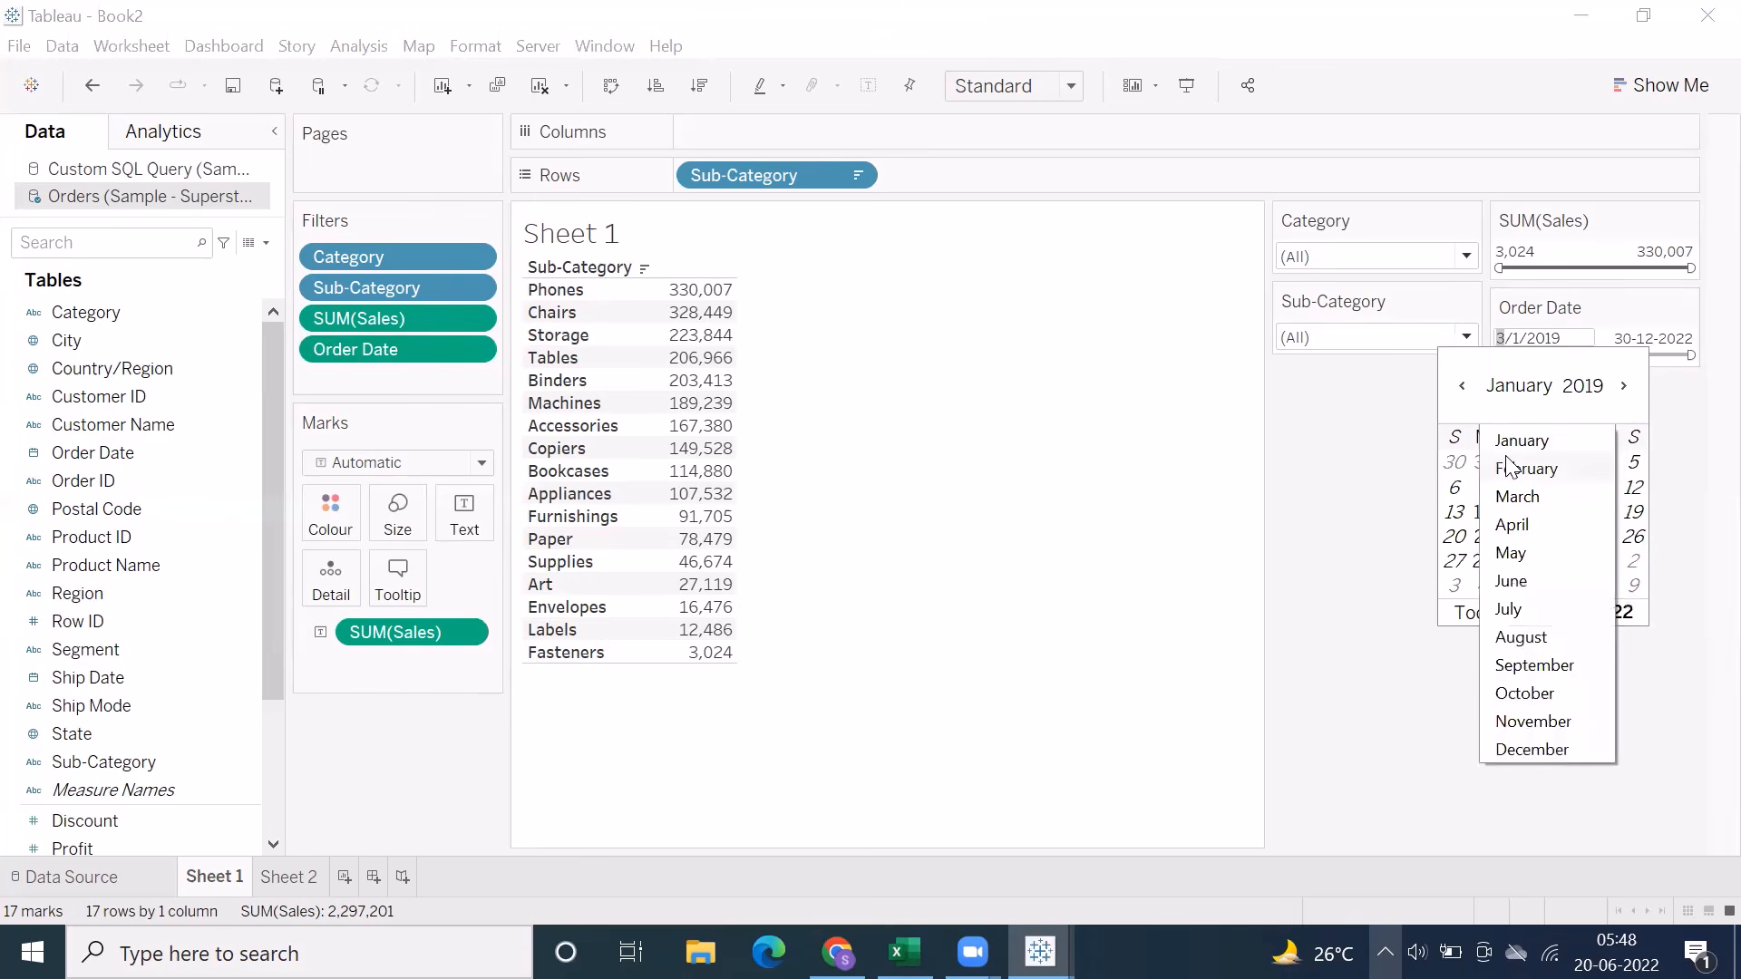
click(1603, 392)
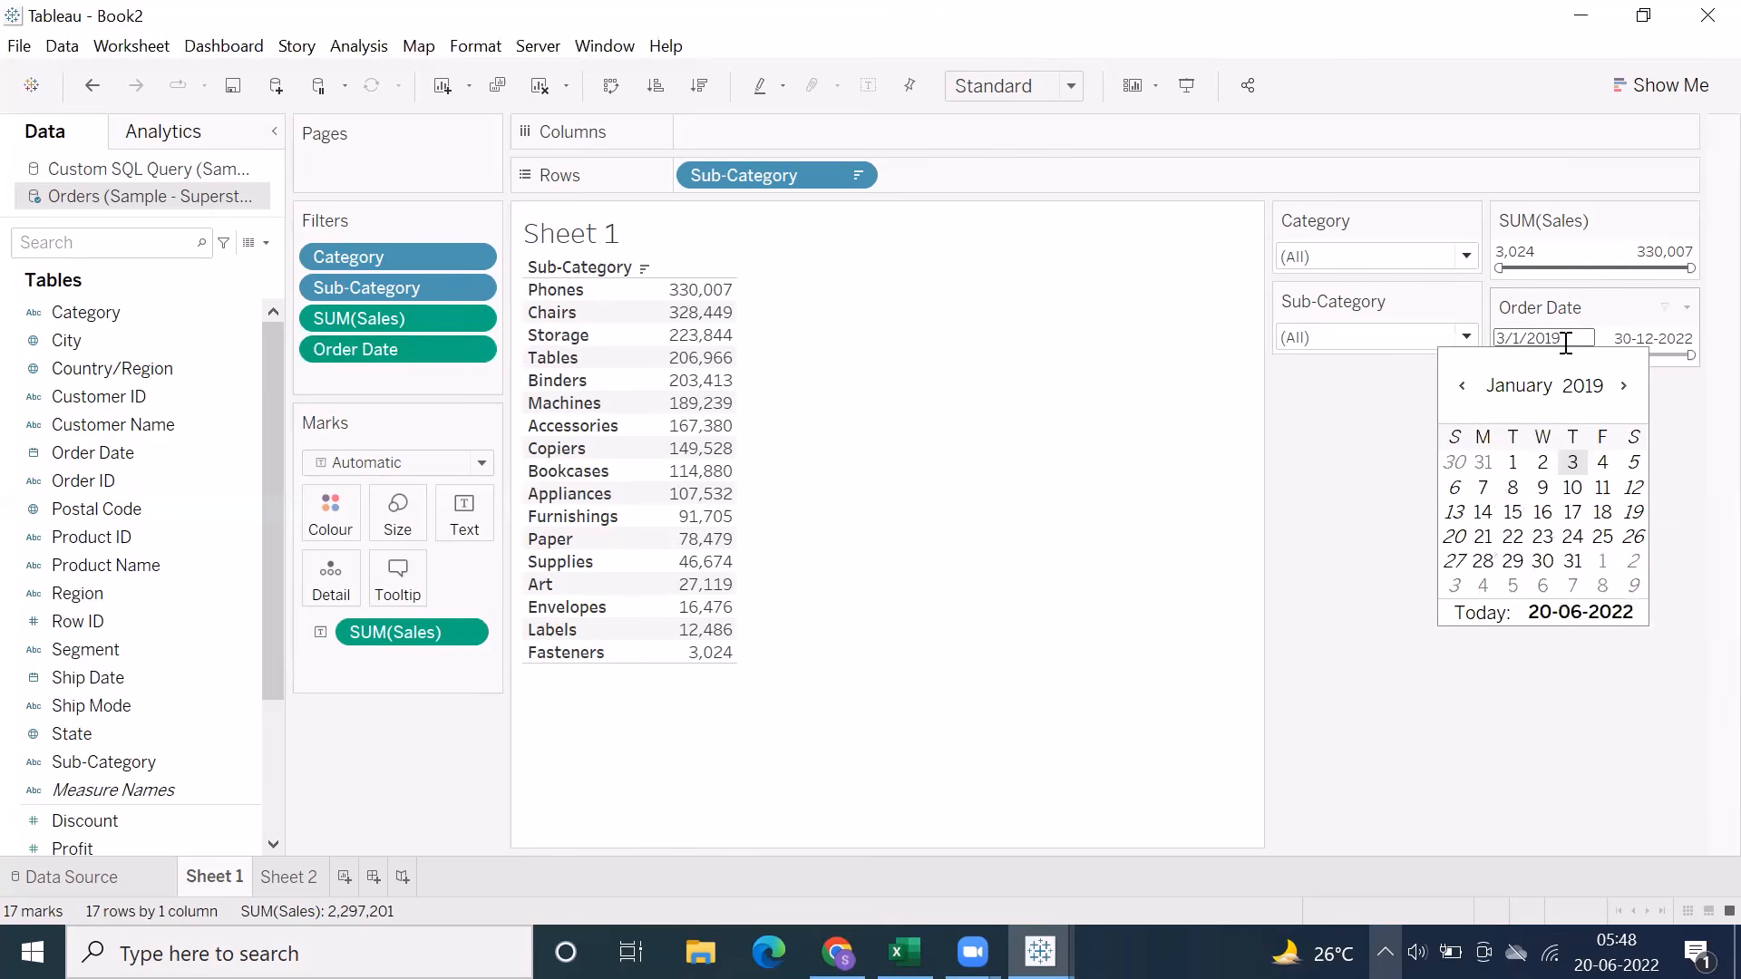
click(1648, 338)
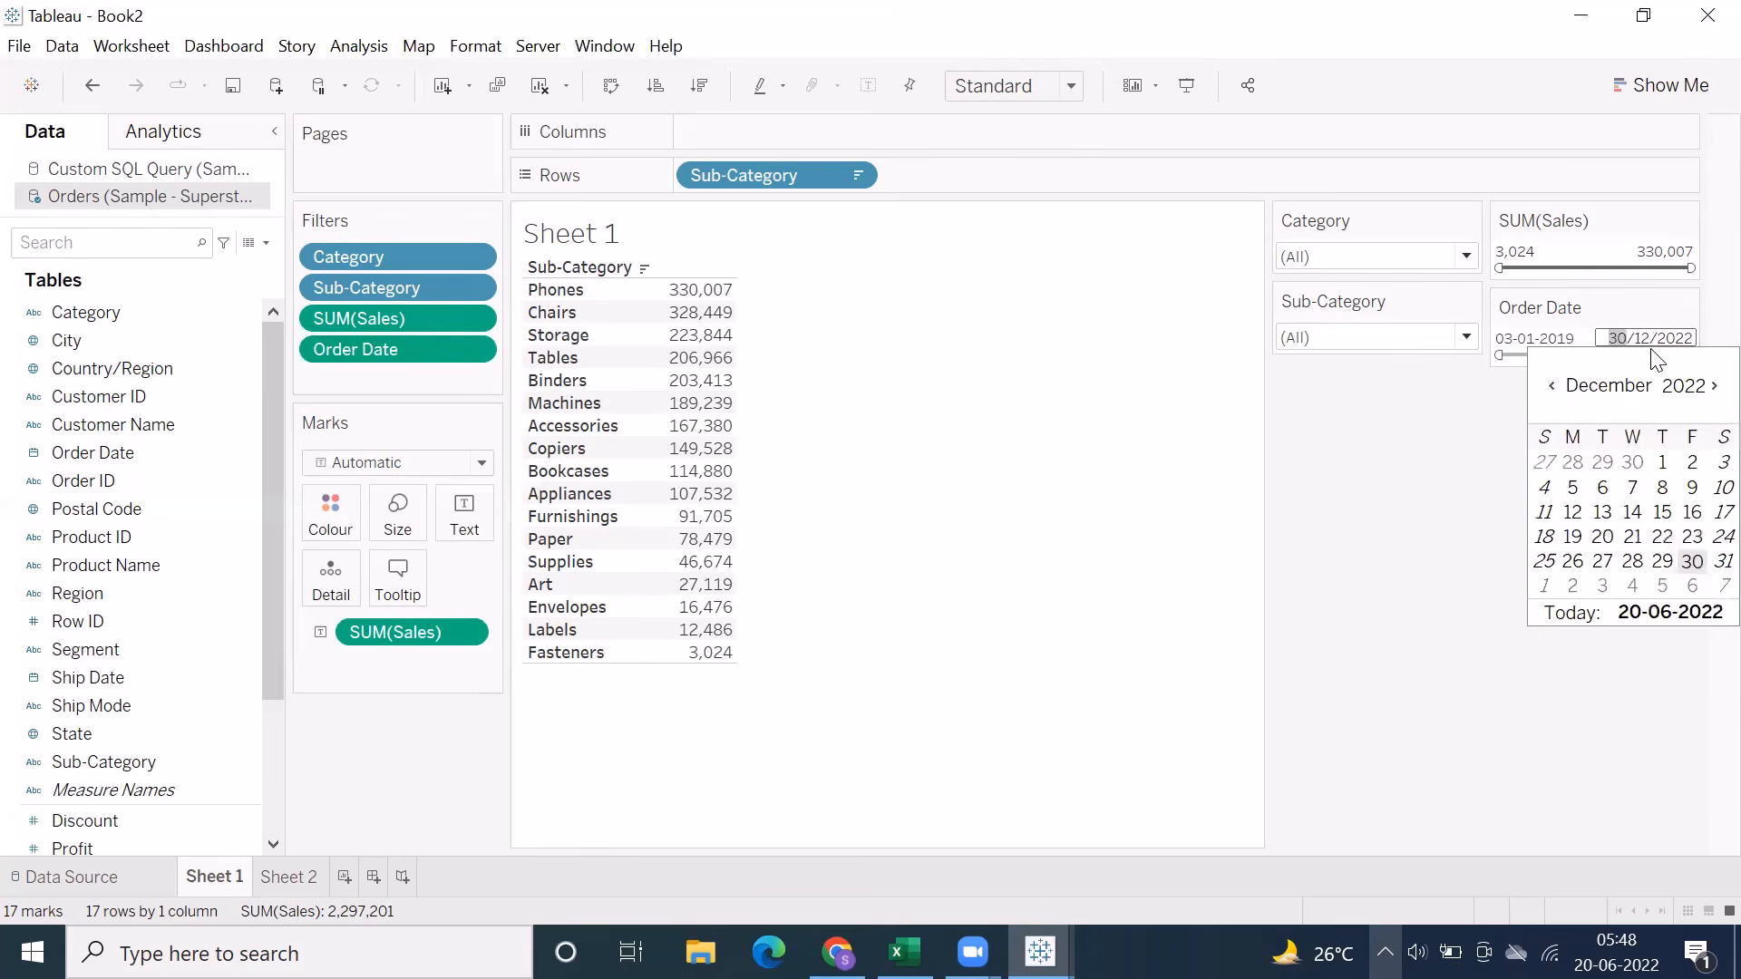
click(1500, 390)
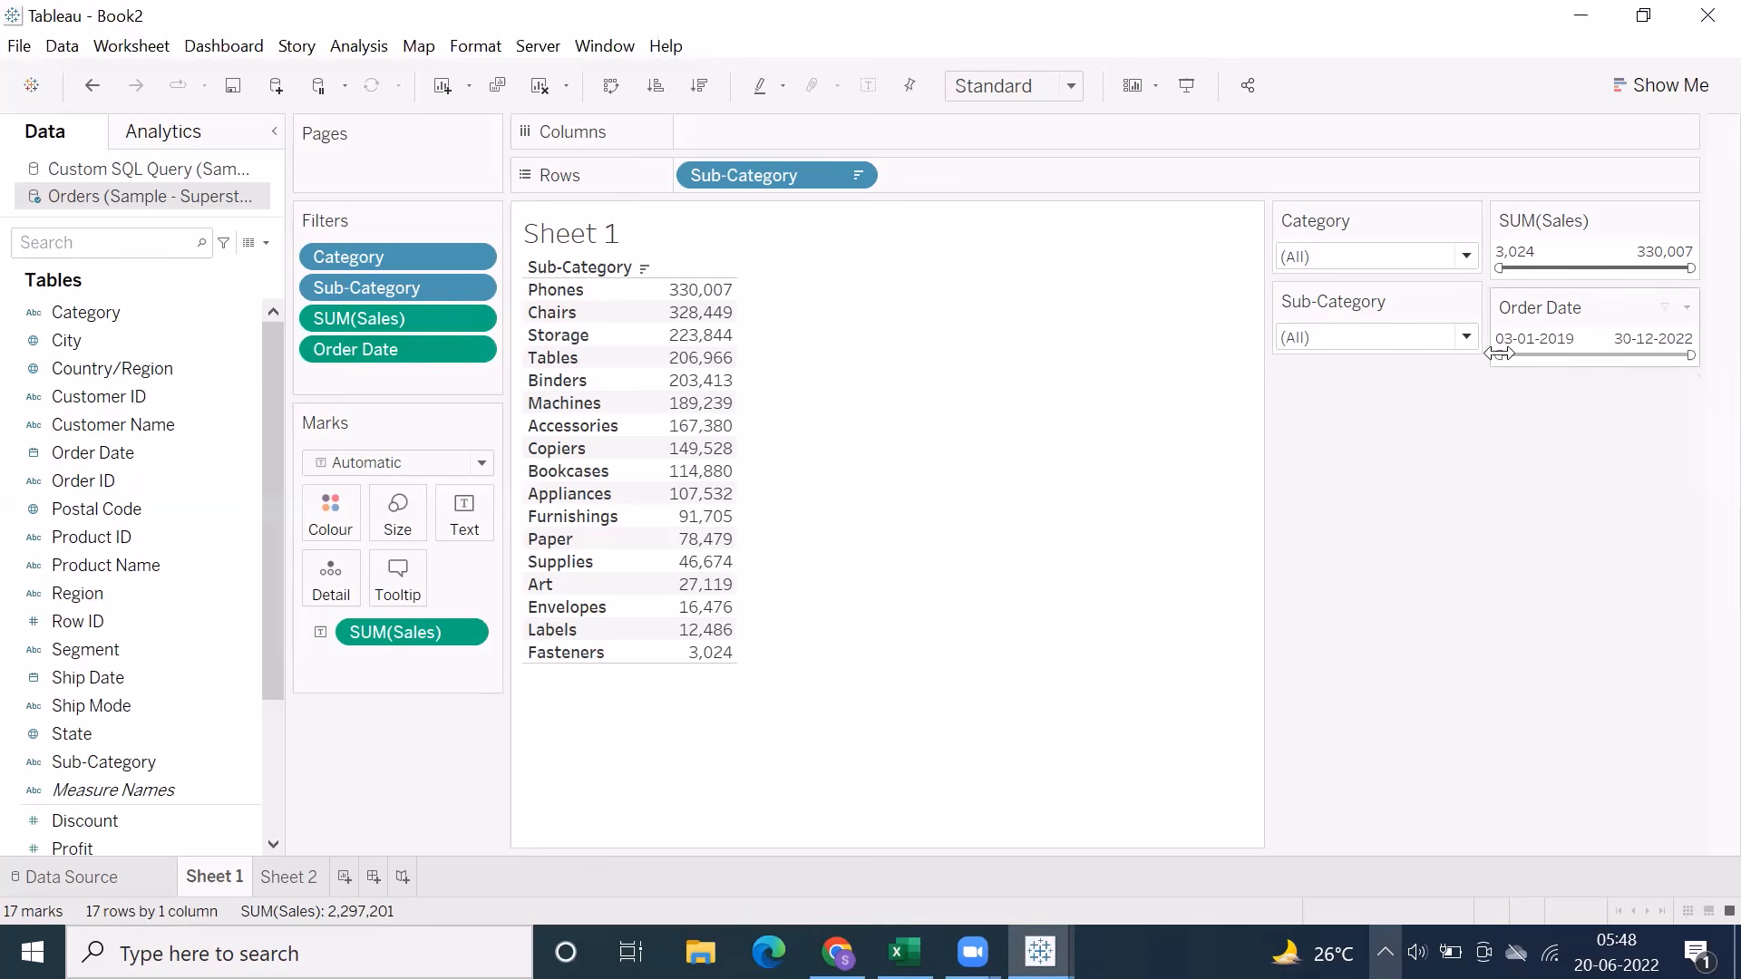
Try the Order Date filter with start dates of 07-01-2021 and 01-01-2021, and reset it to the full date range
drag(1499, 354, 1510, 355)
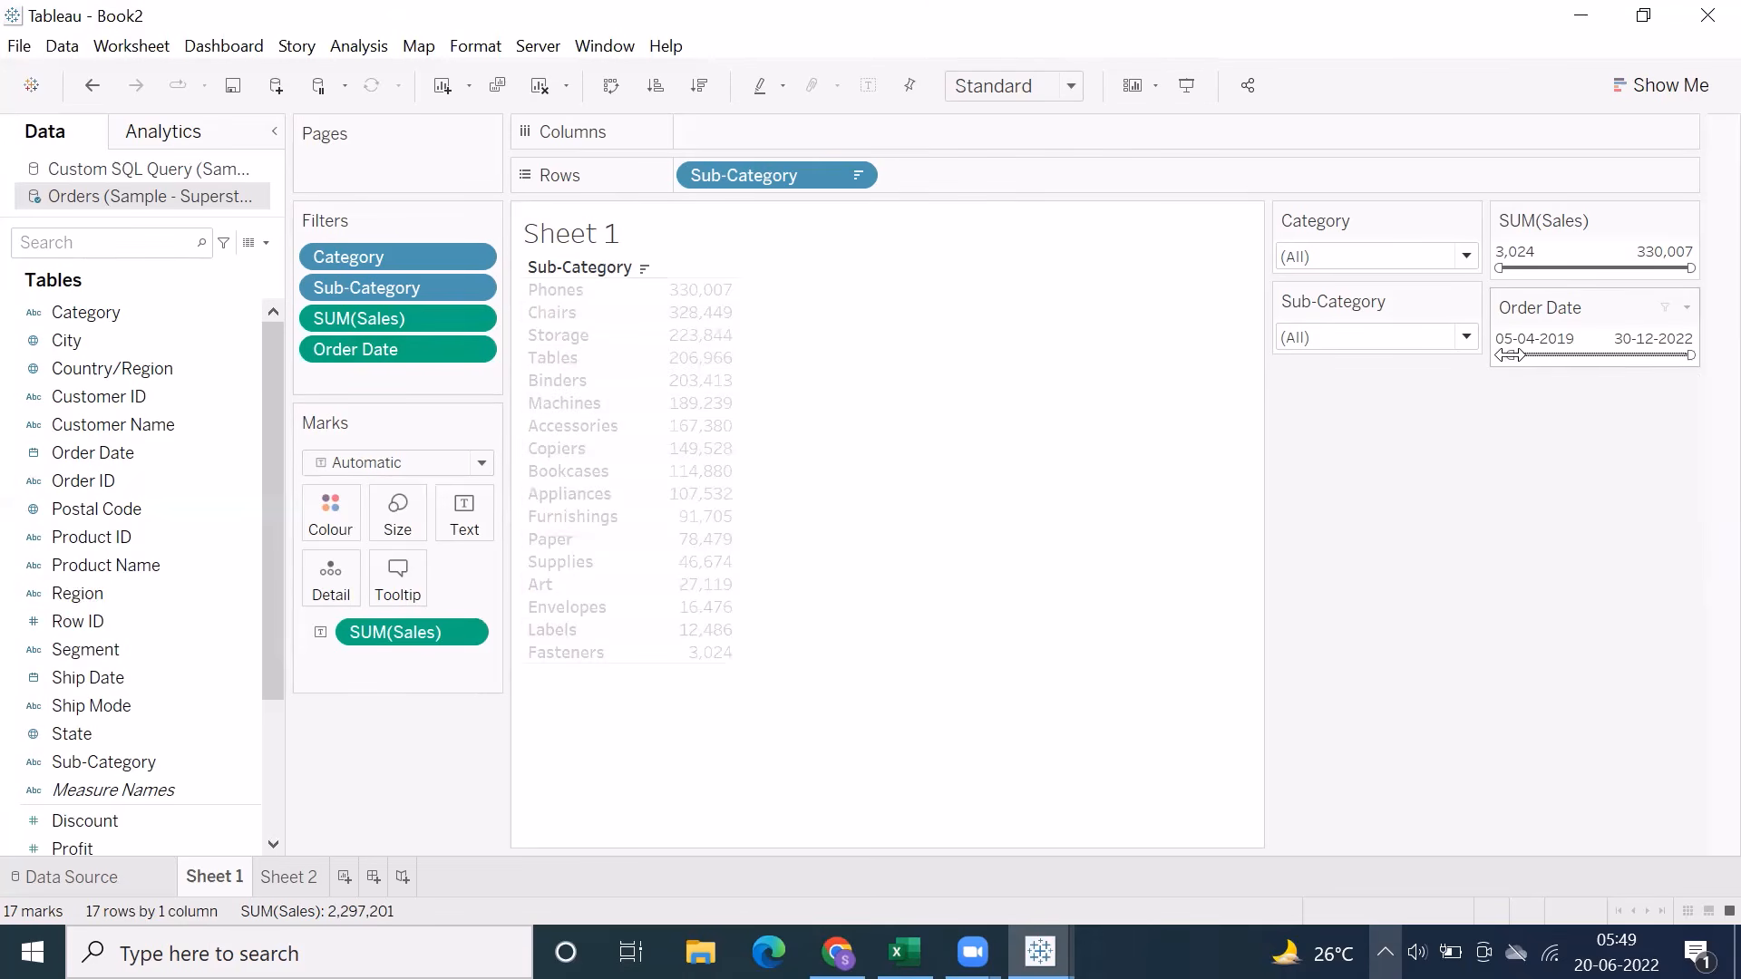
drag(1509, 354, 1566, 373)
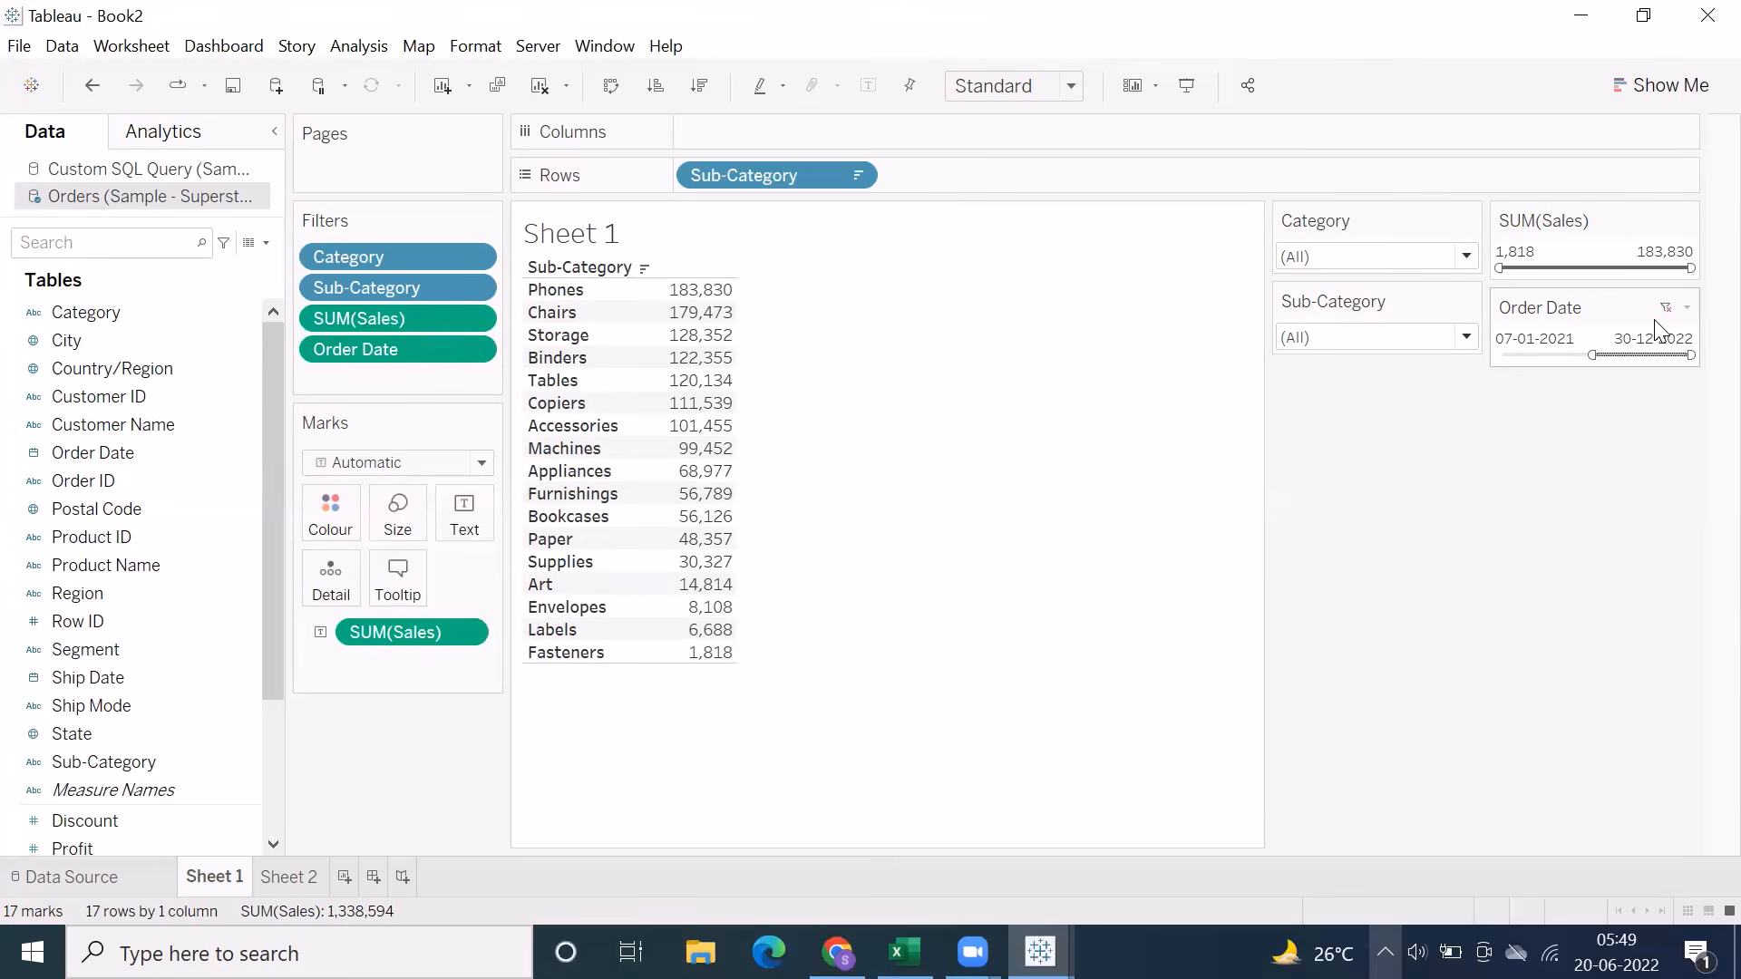
click(1537, 343)
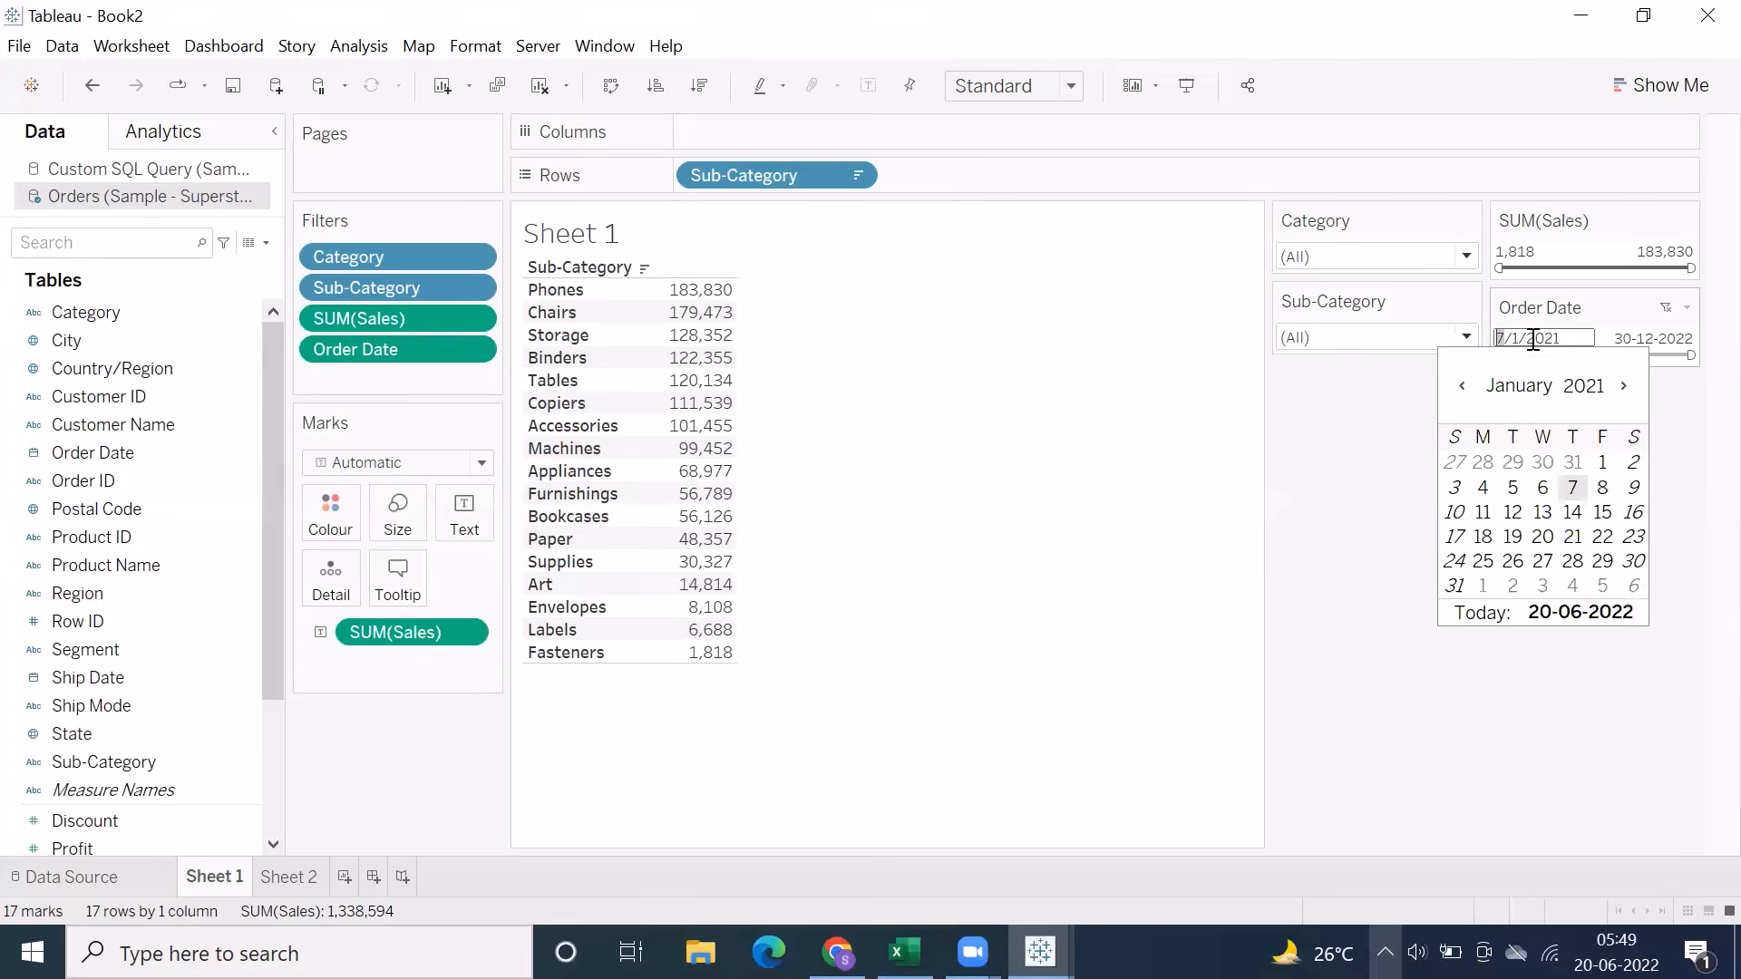
click(1602, 462)
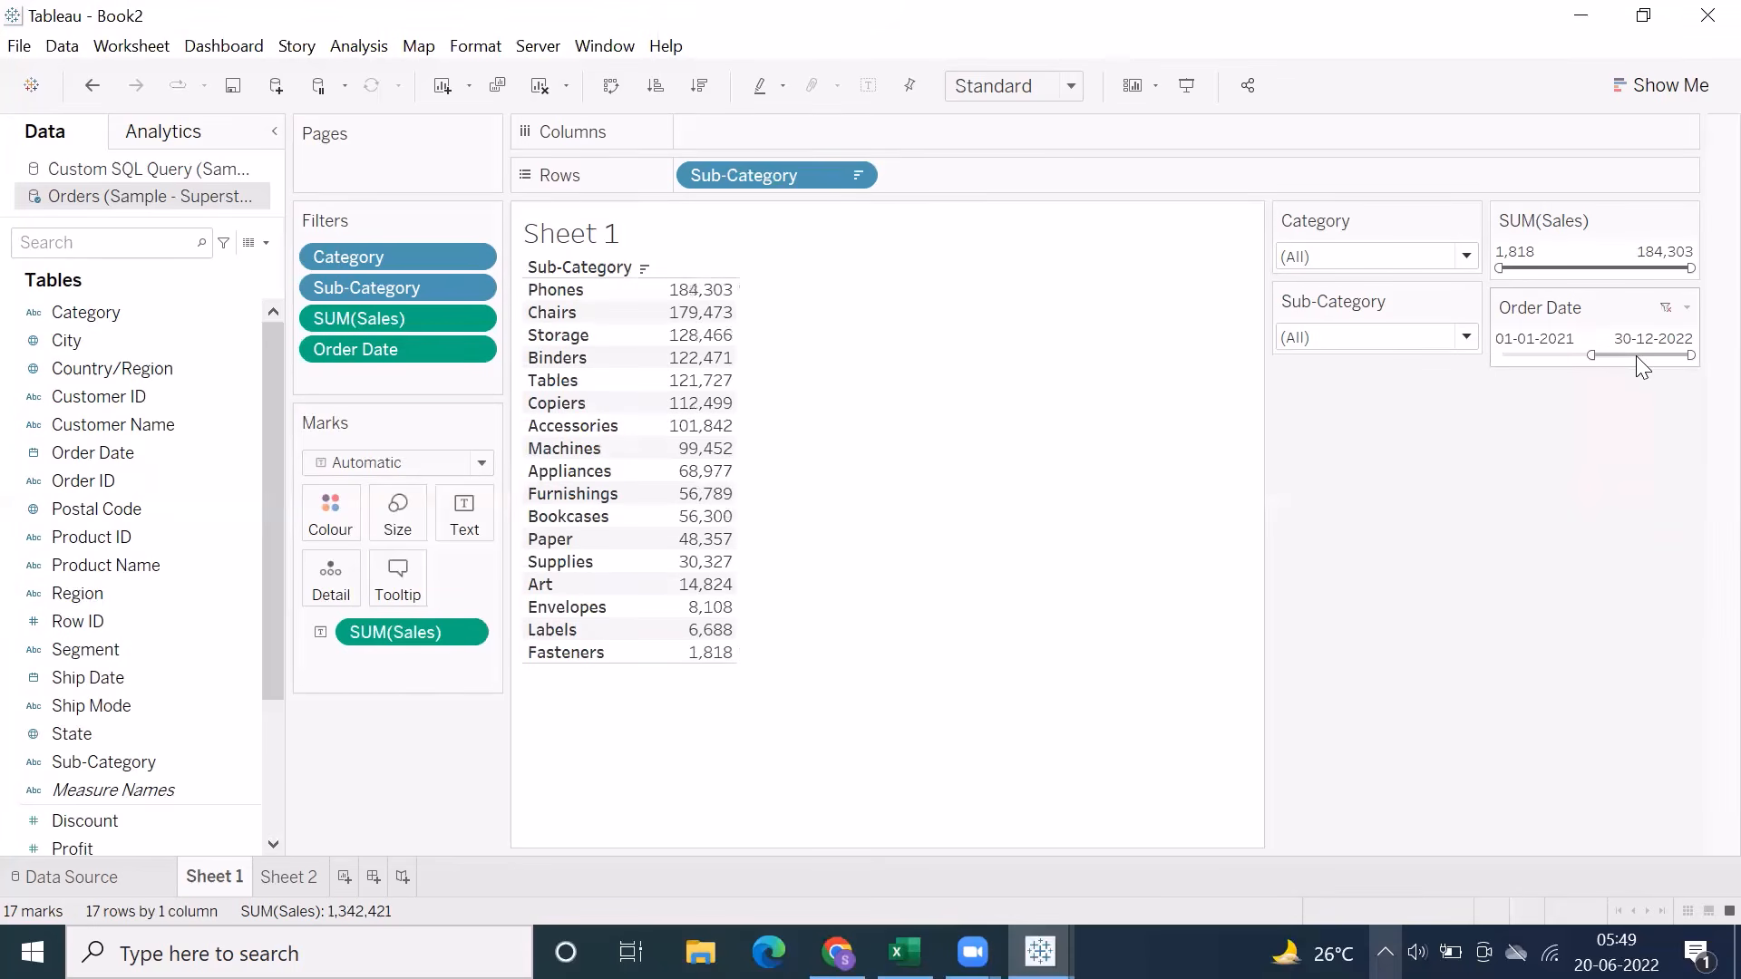
click(1667, 308)
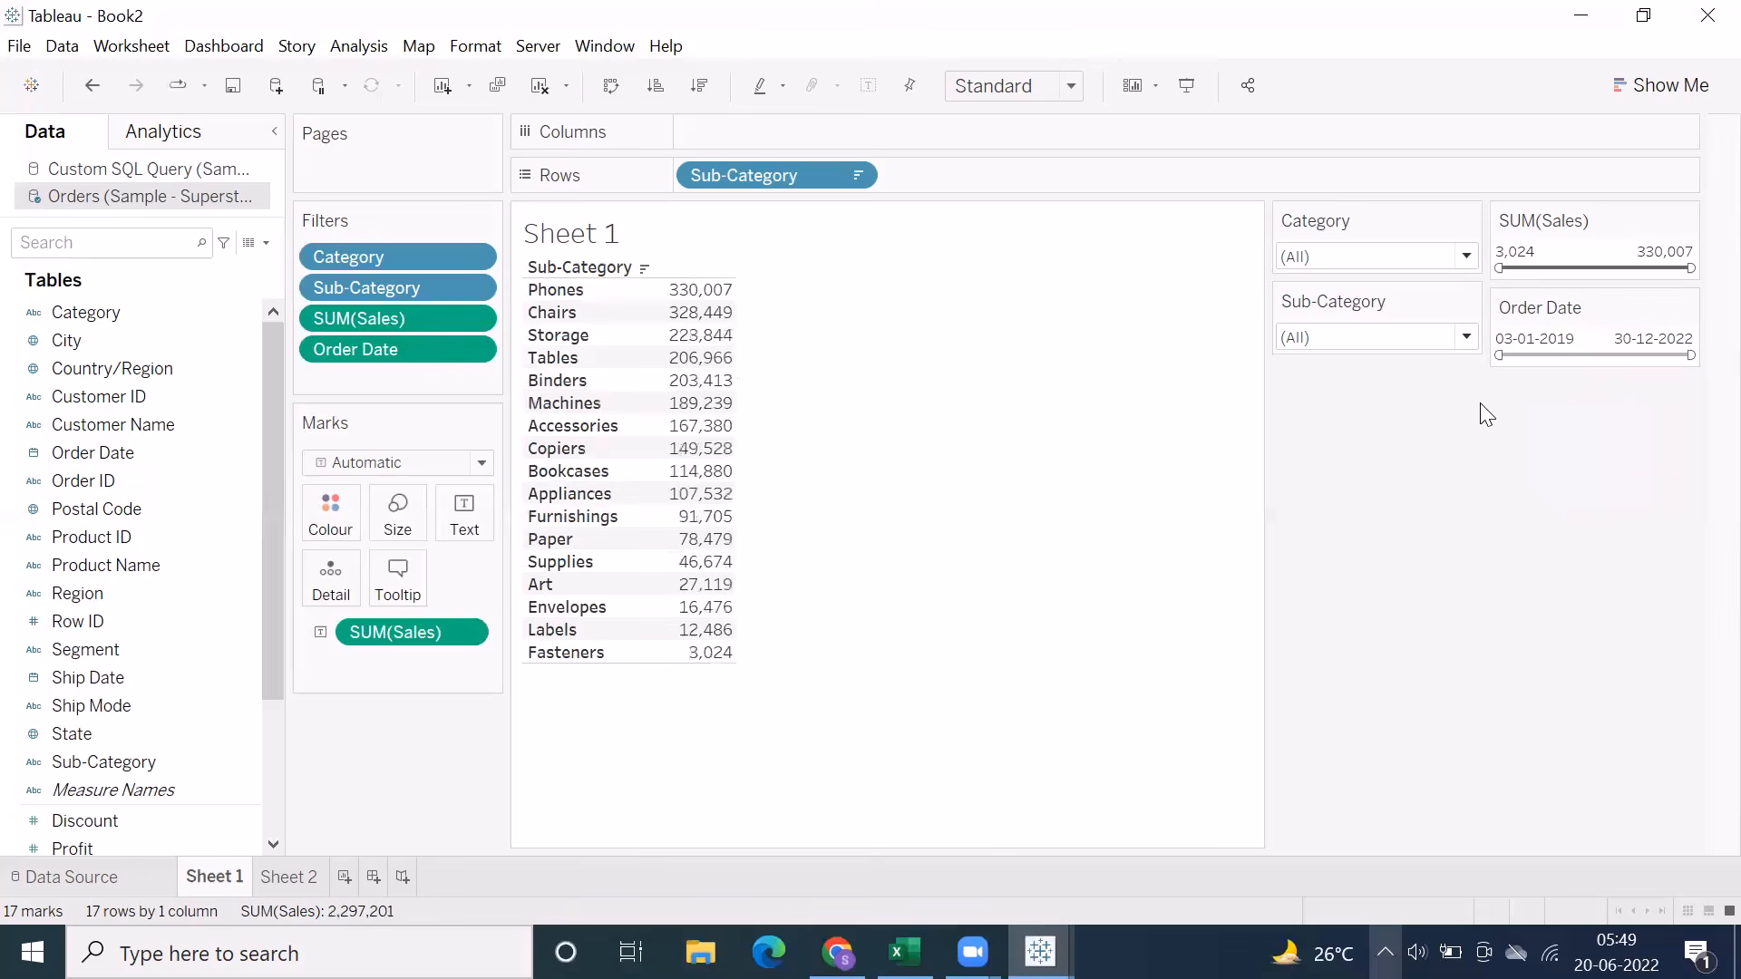
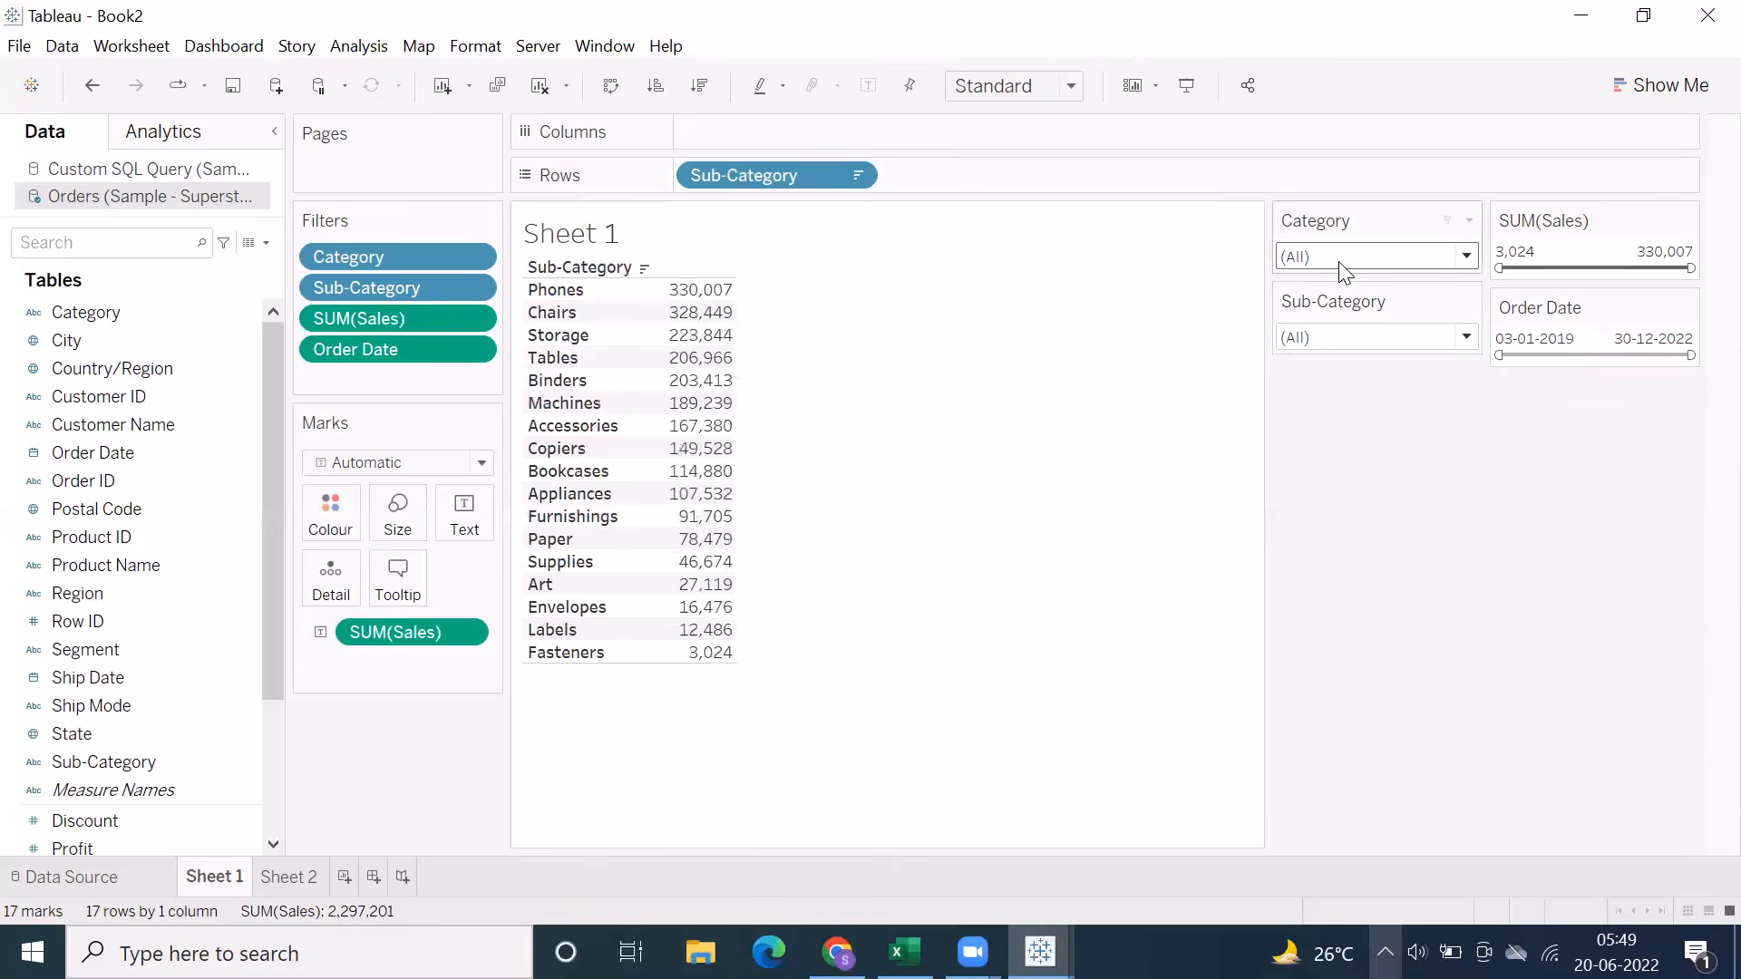
Try the Category and Sub-Category filter cards below Order Date and below Marks, and return both to their own column beside SUM(Sales)
drag(1333, 290, 1560, 412)
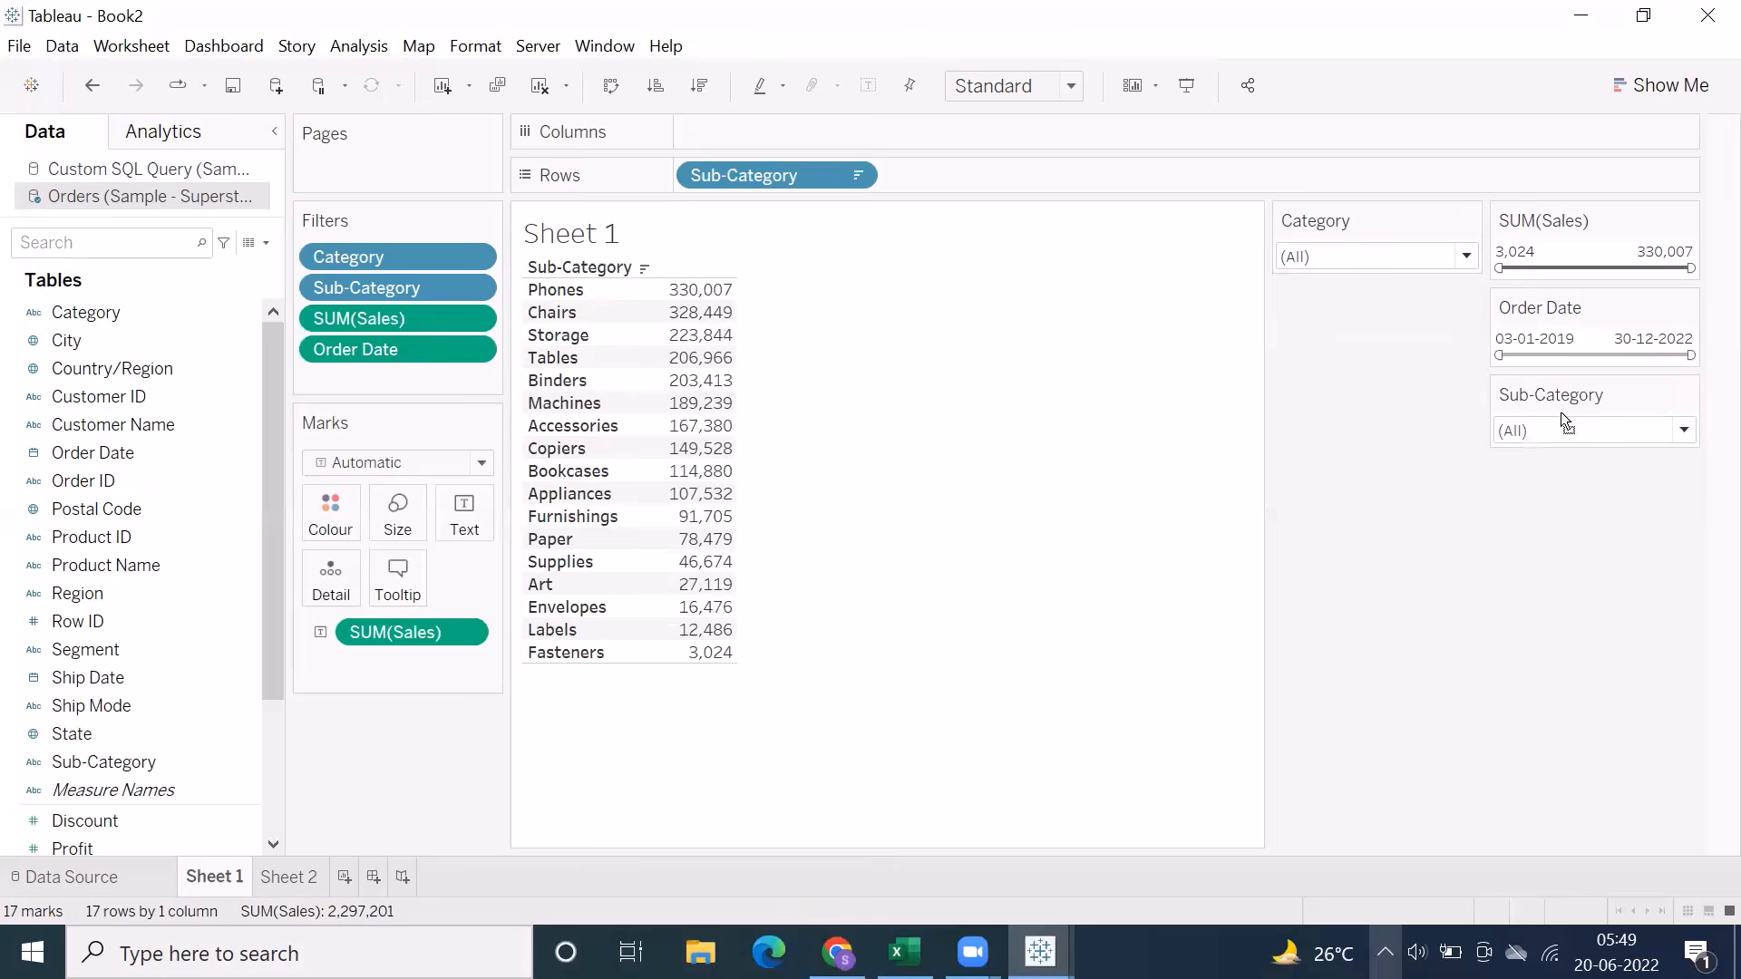
drag(1350, 220, 1569, 475)
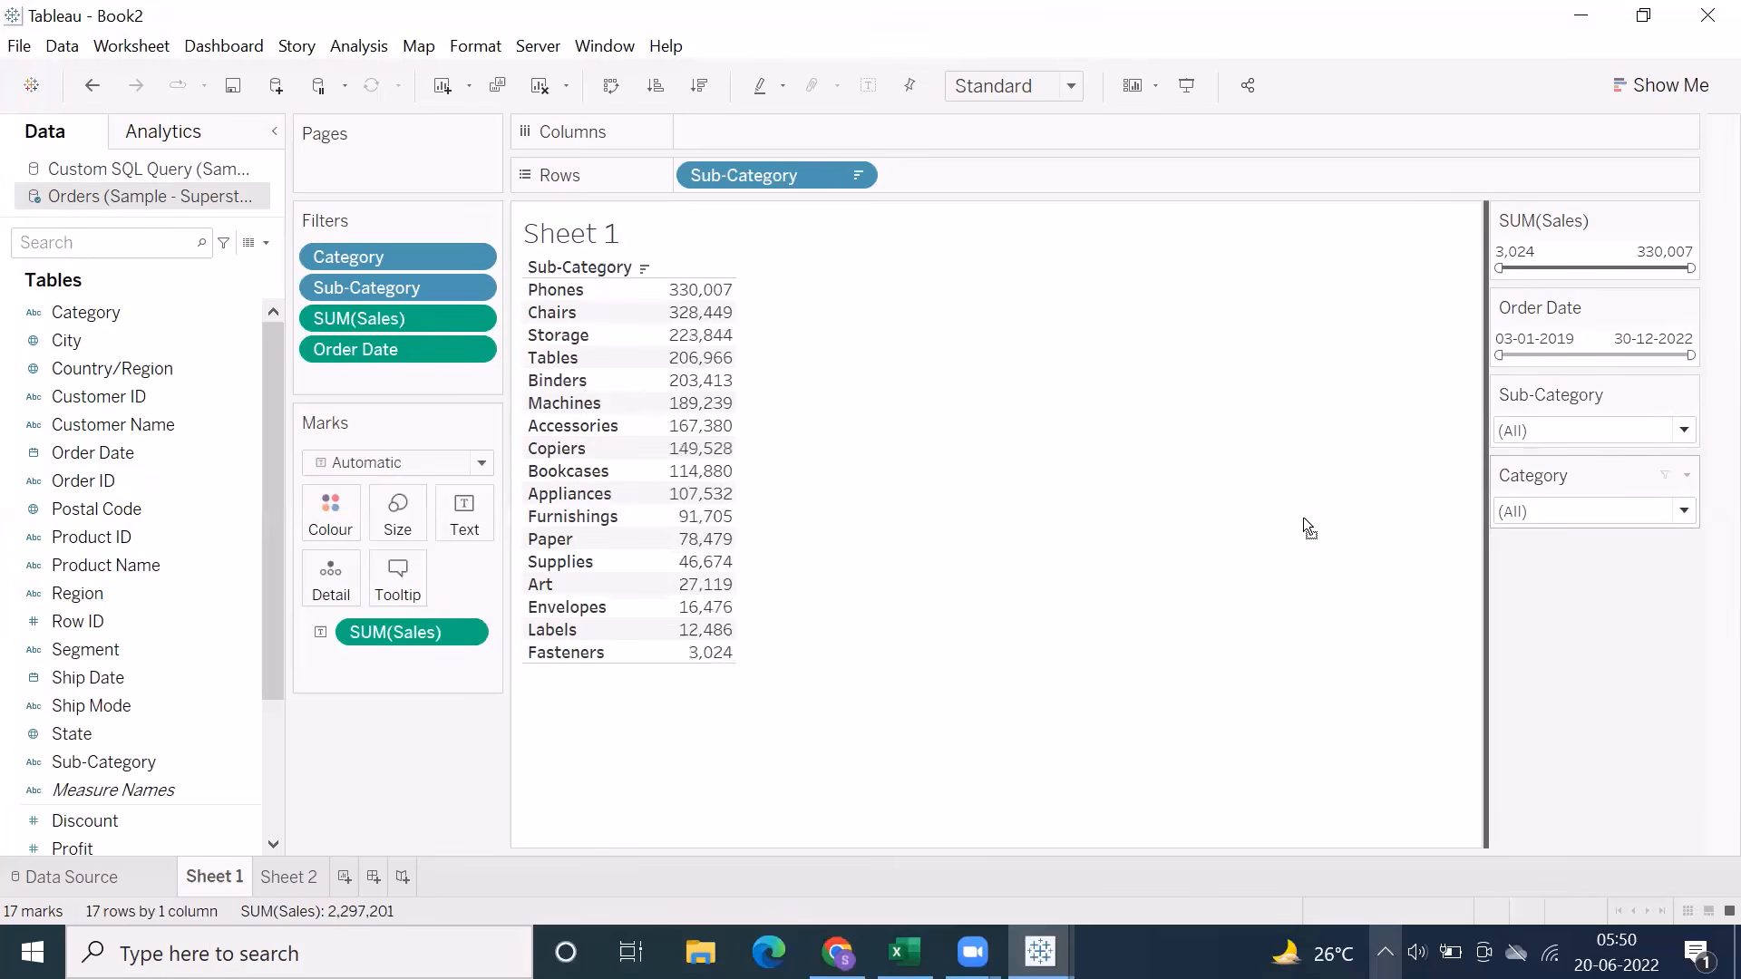
drag(1303, 517, 410, 728)
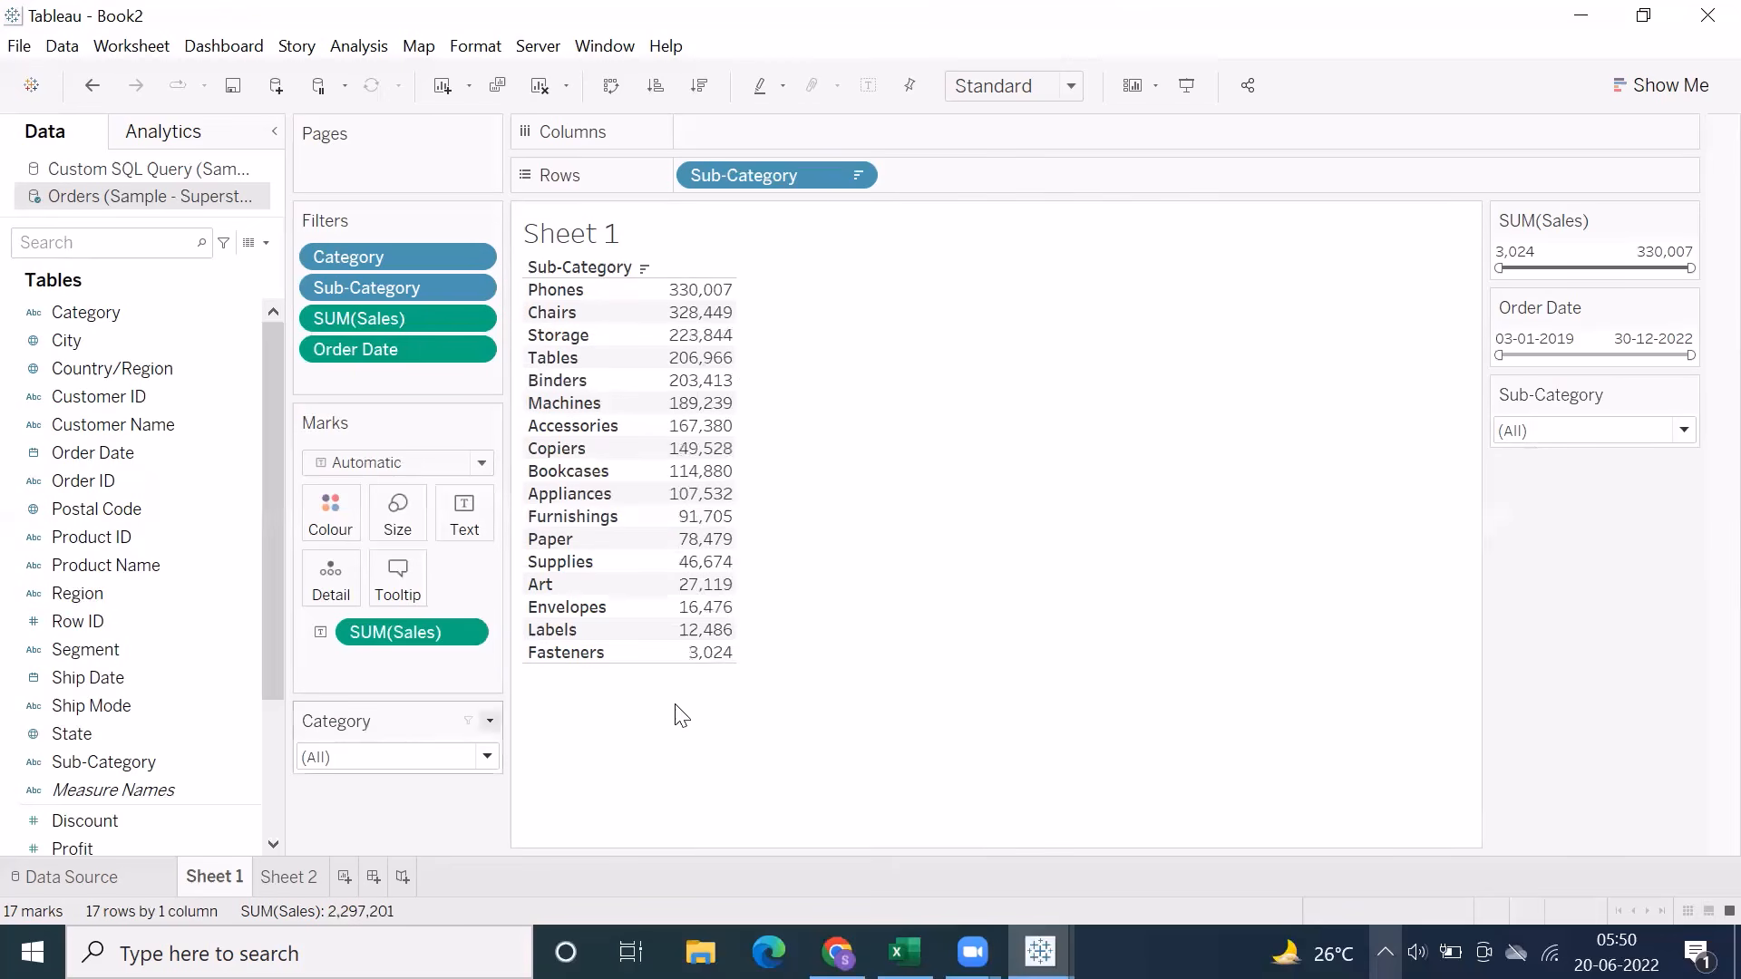
drag(1555, 392, 396, 821)
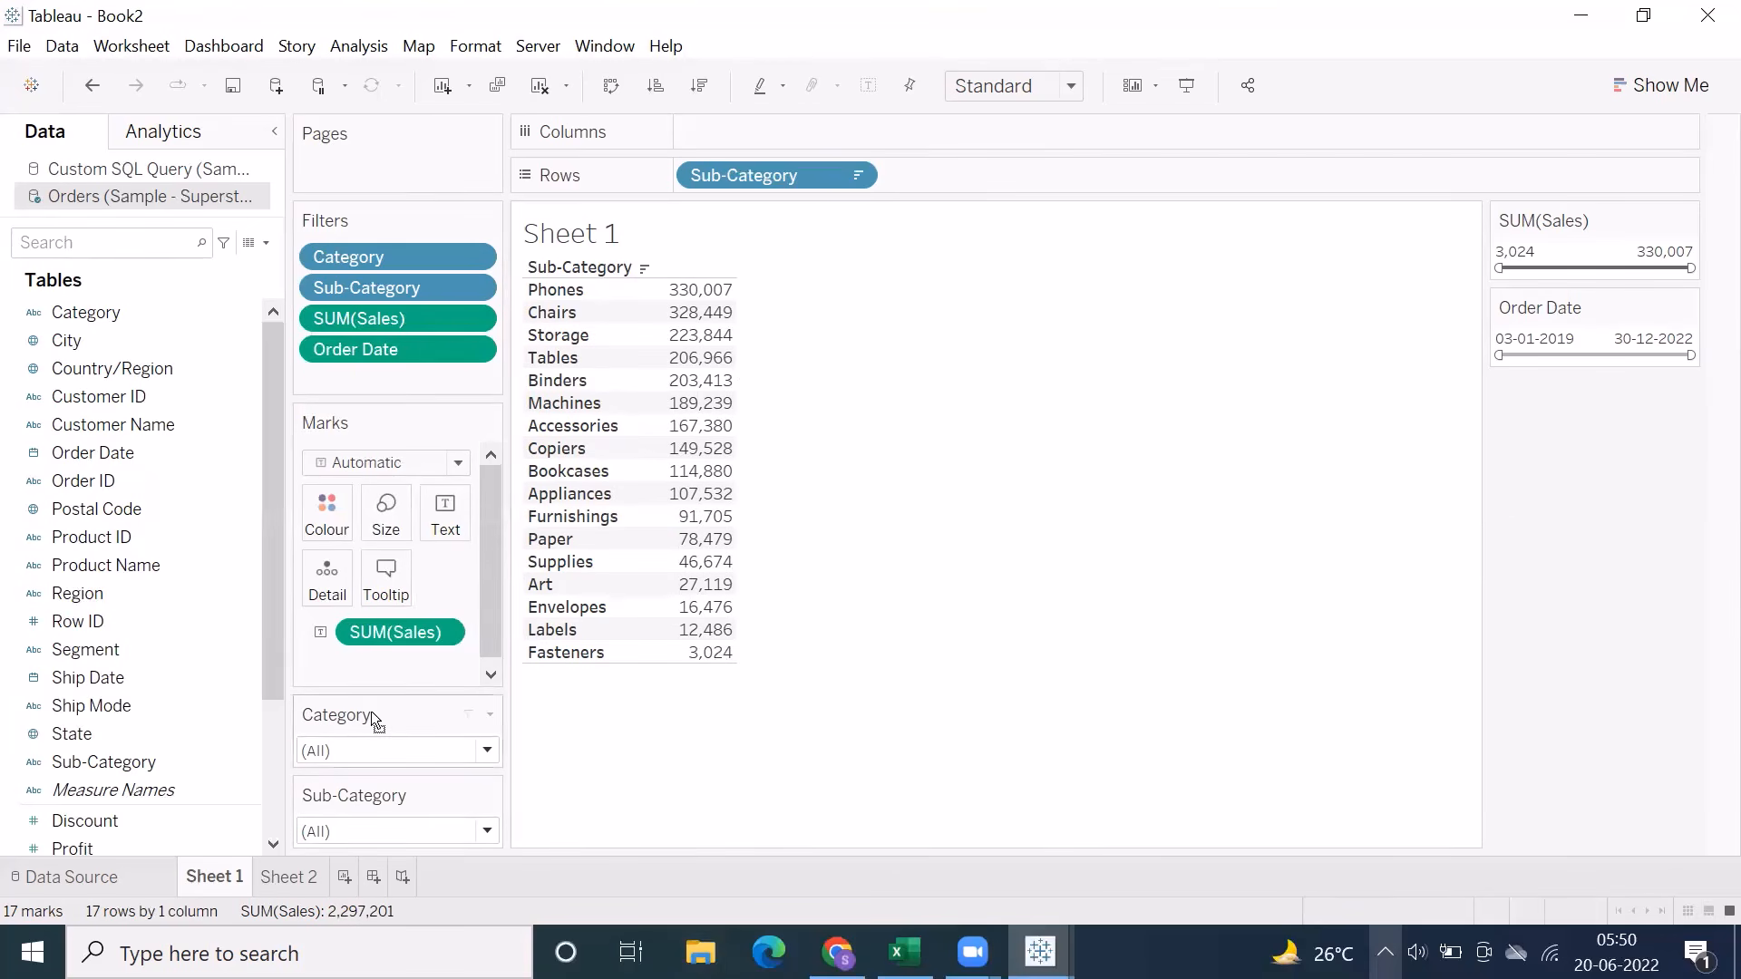
drag(374, 720, 1532, 459)
drag(1495, 370, 1469, 359)
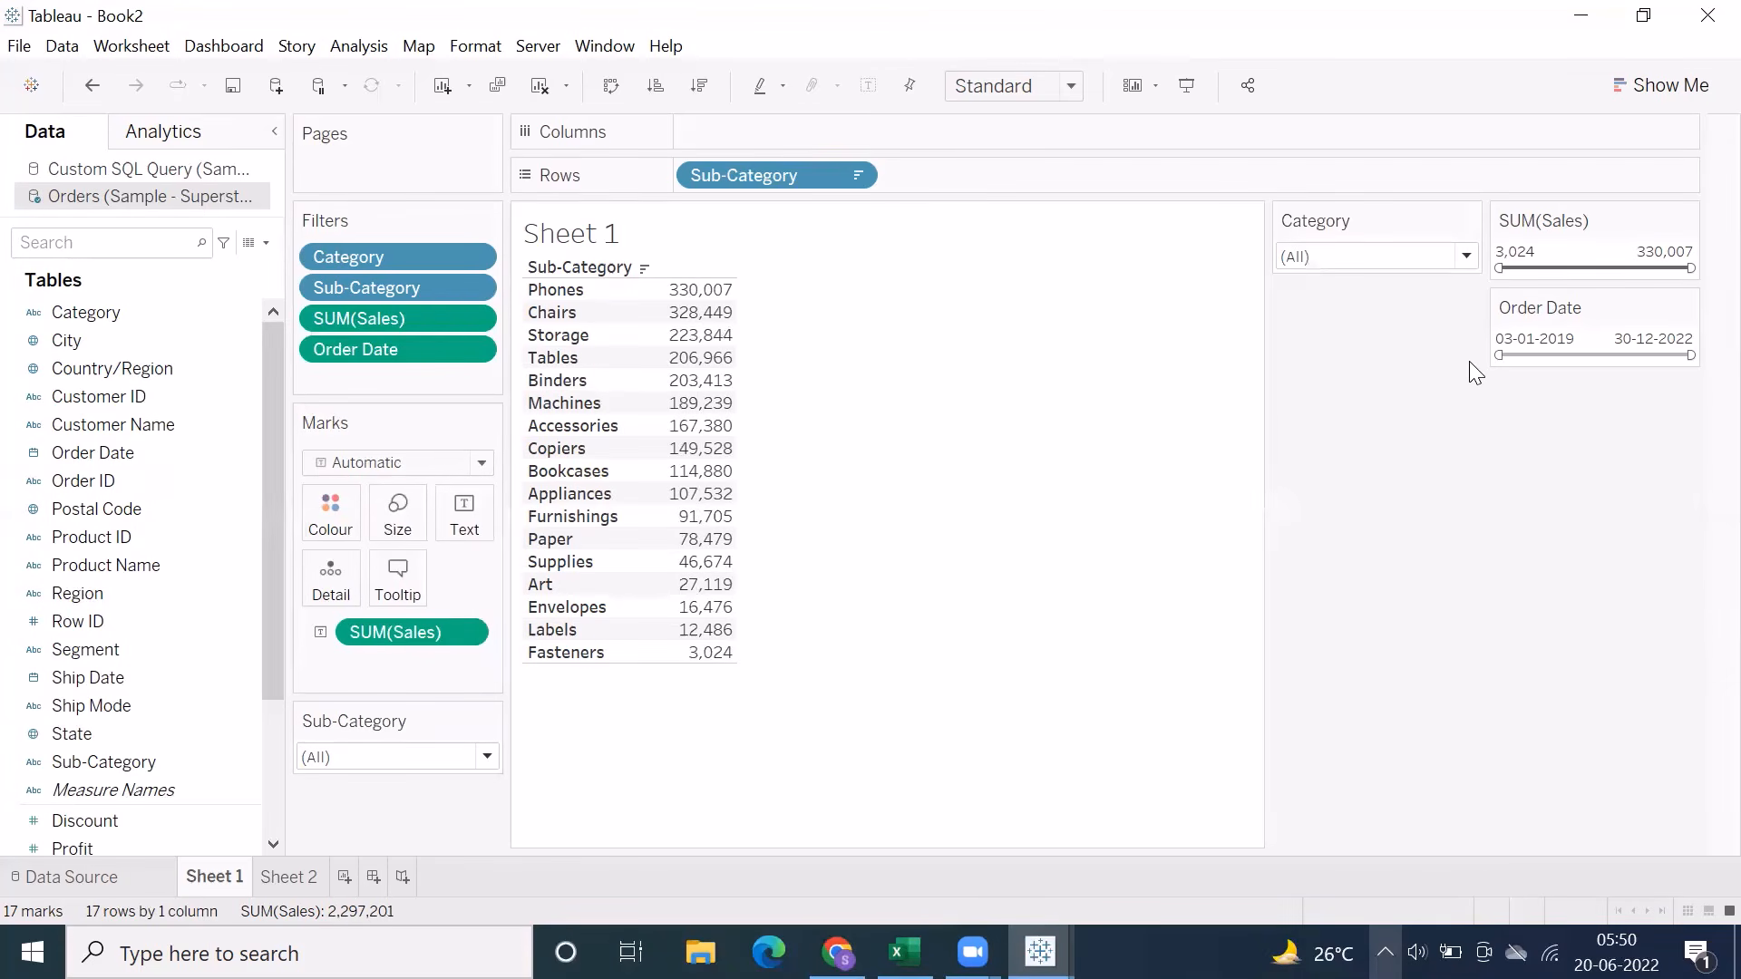
drag(377, 718, 1360, 489)
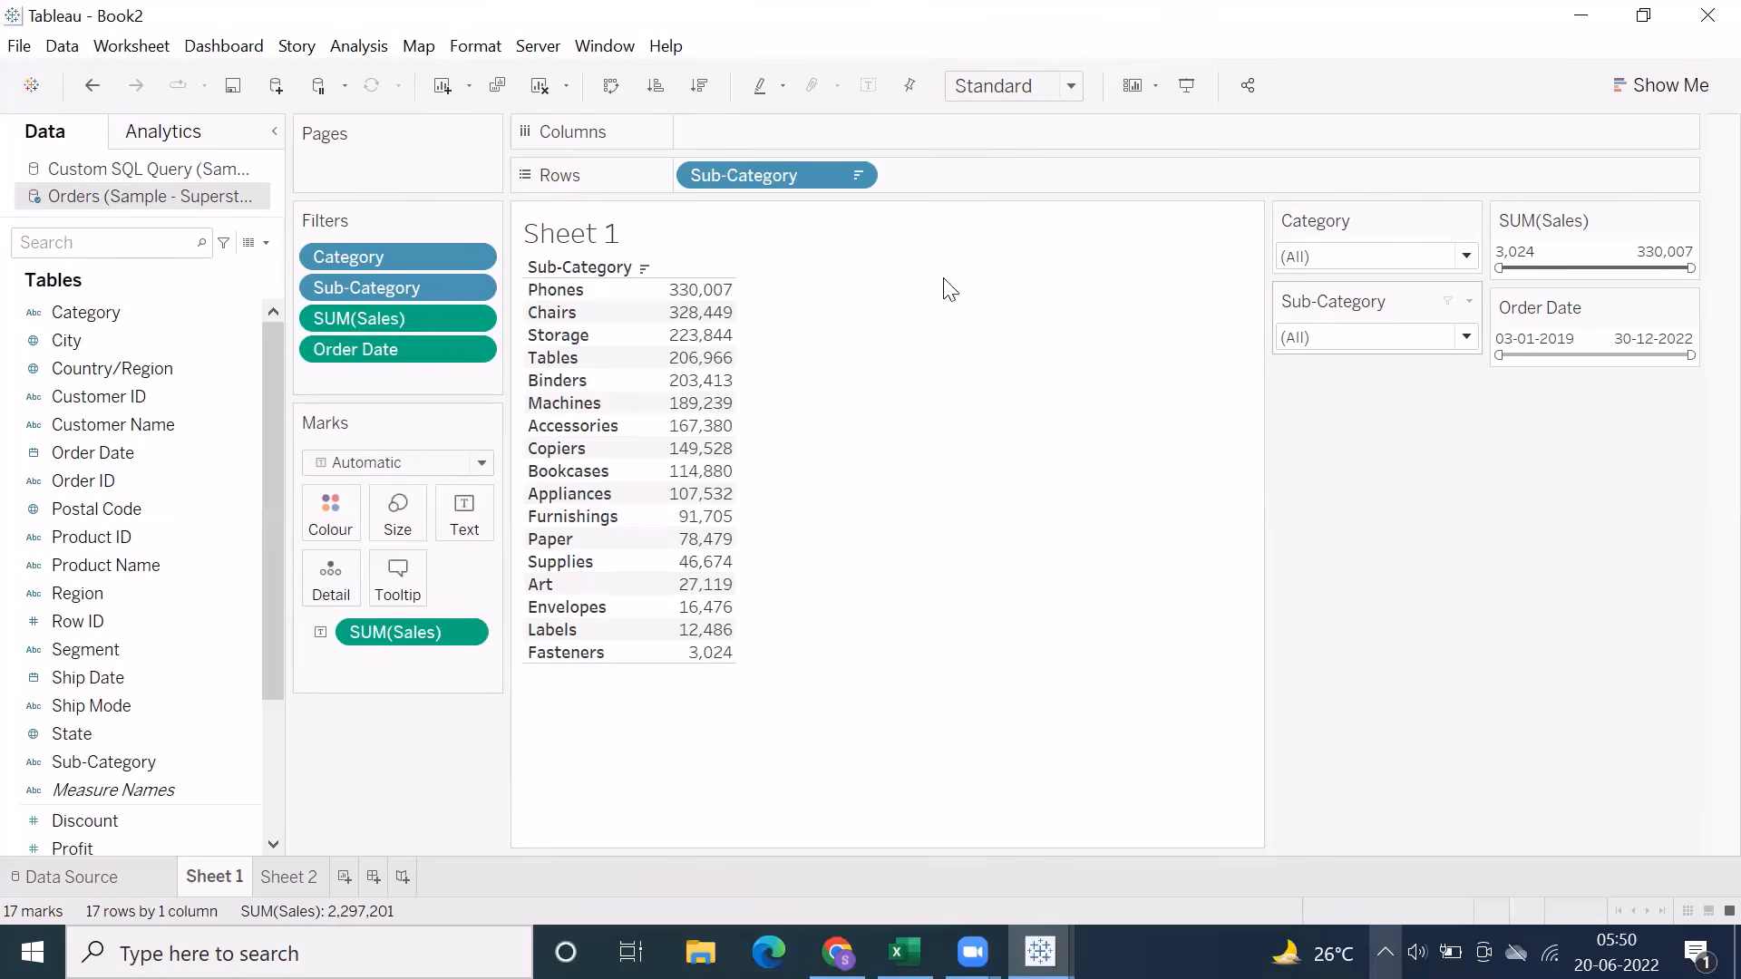
Hide the Category and Sub-Category quick filters from the sheet
click(473, 260)
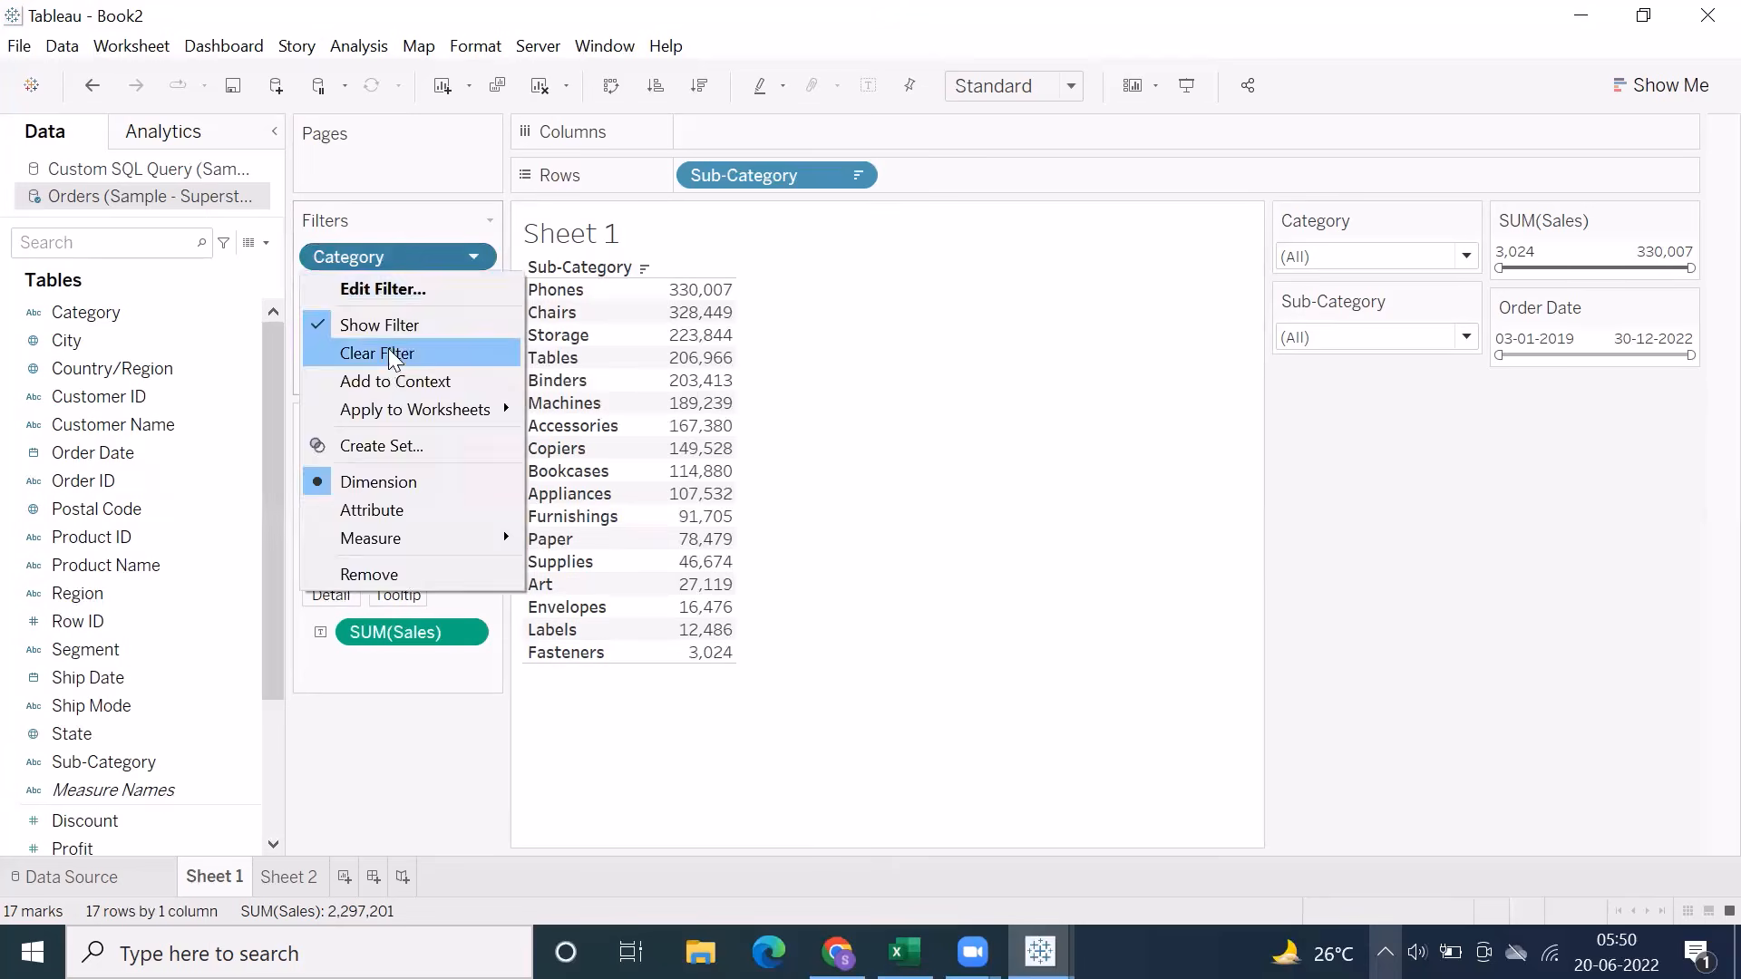
click(381, 324)
click(471, 287)
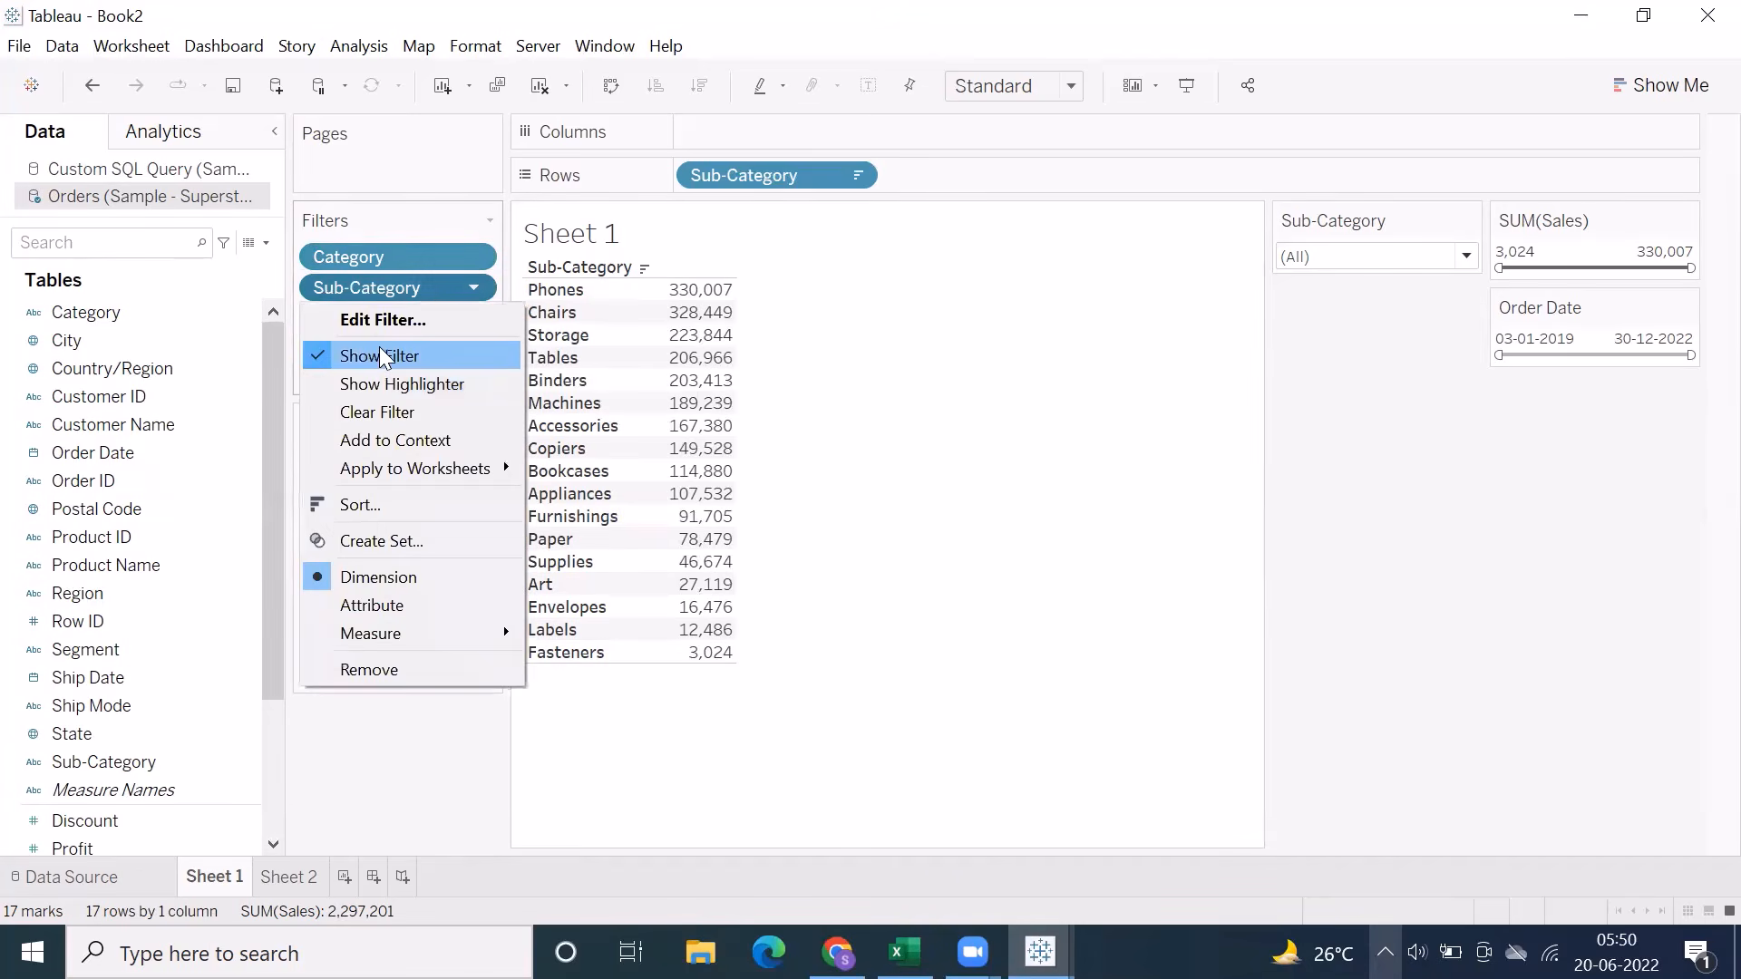
click(390, 354)
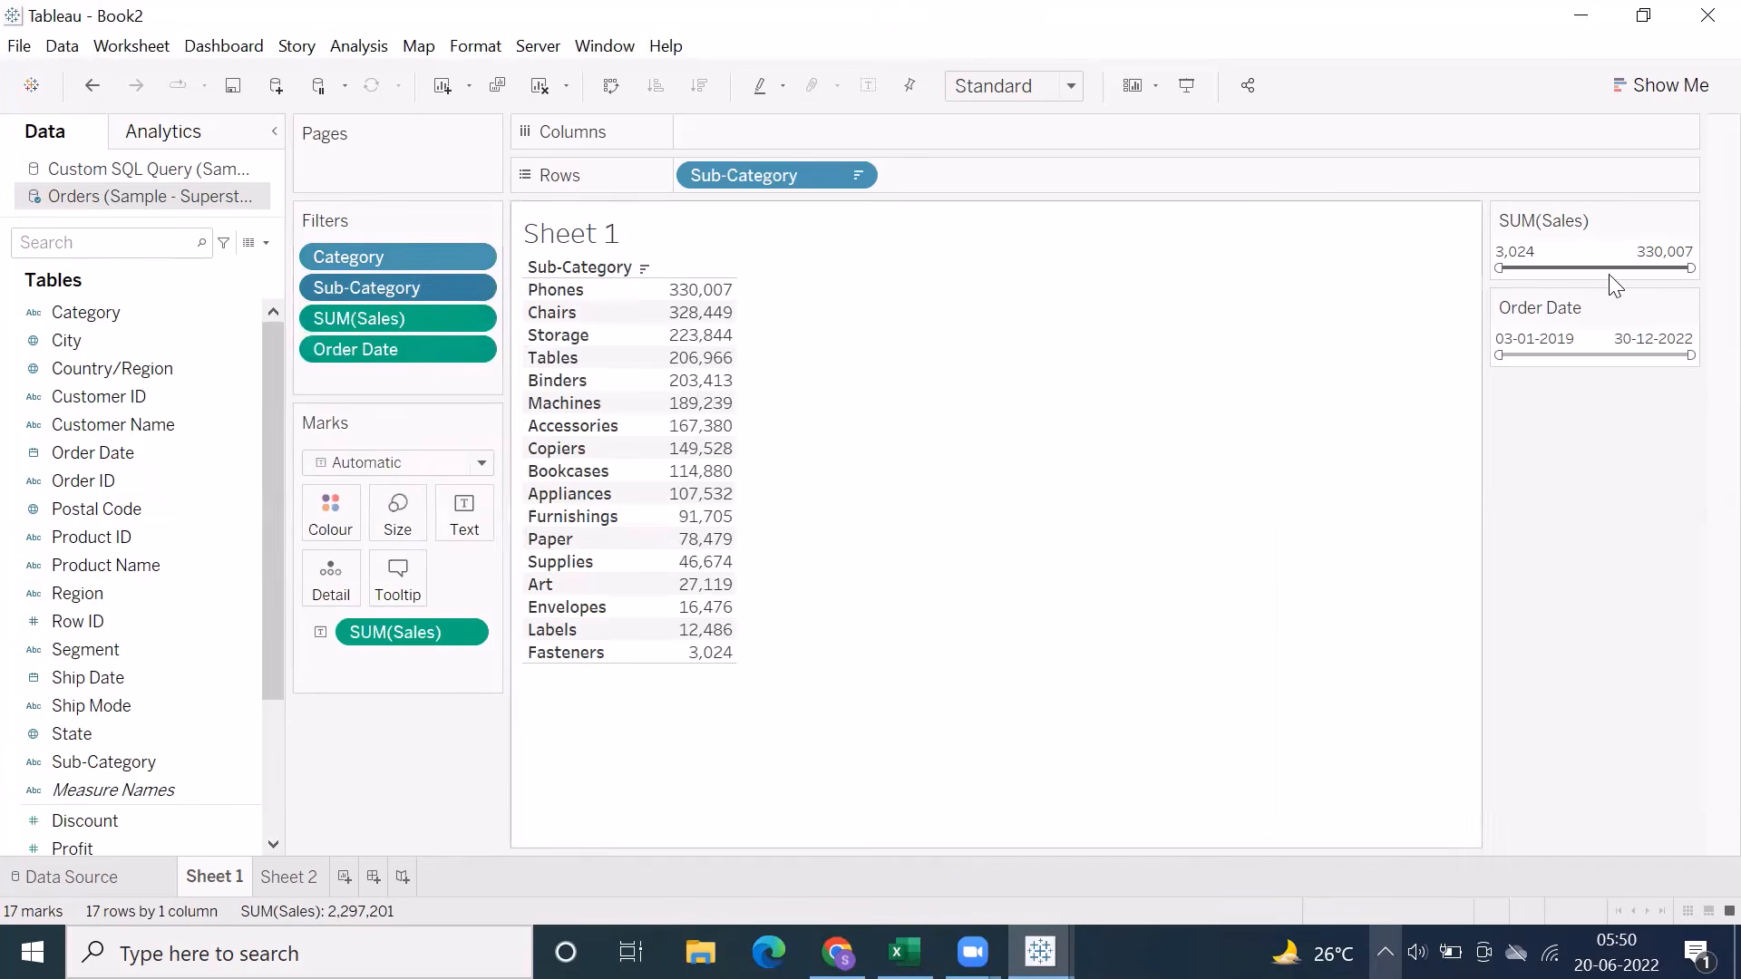
Show the Category and Sub-Category quick filters again and stack them in their own column, with Category above Sub-Category
click(471, 258)
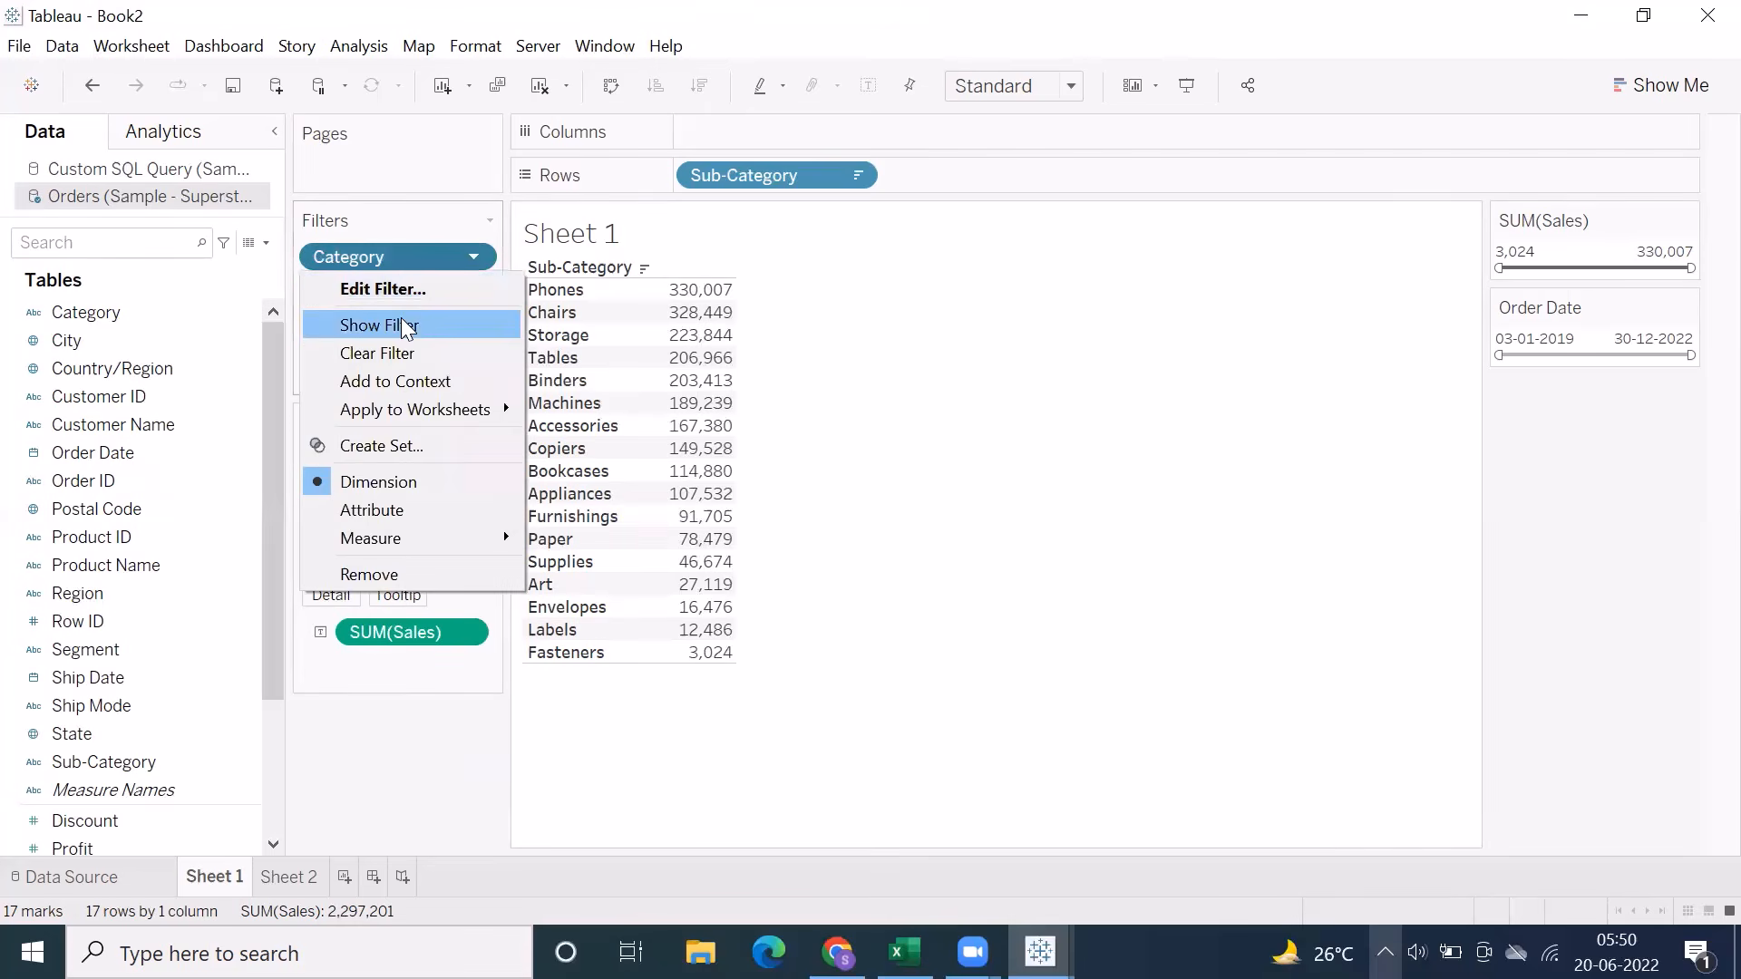
click(403, 327)
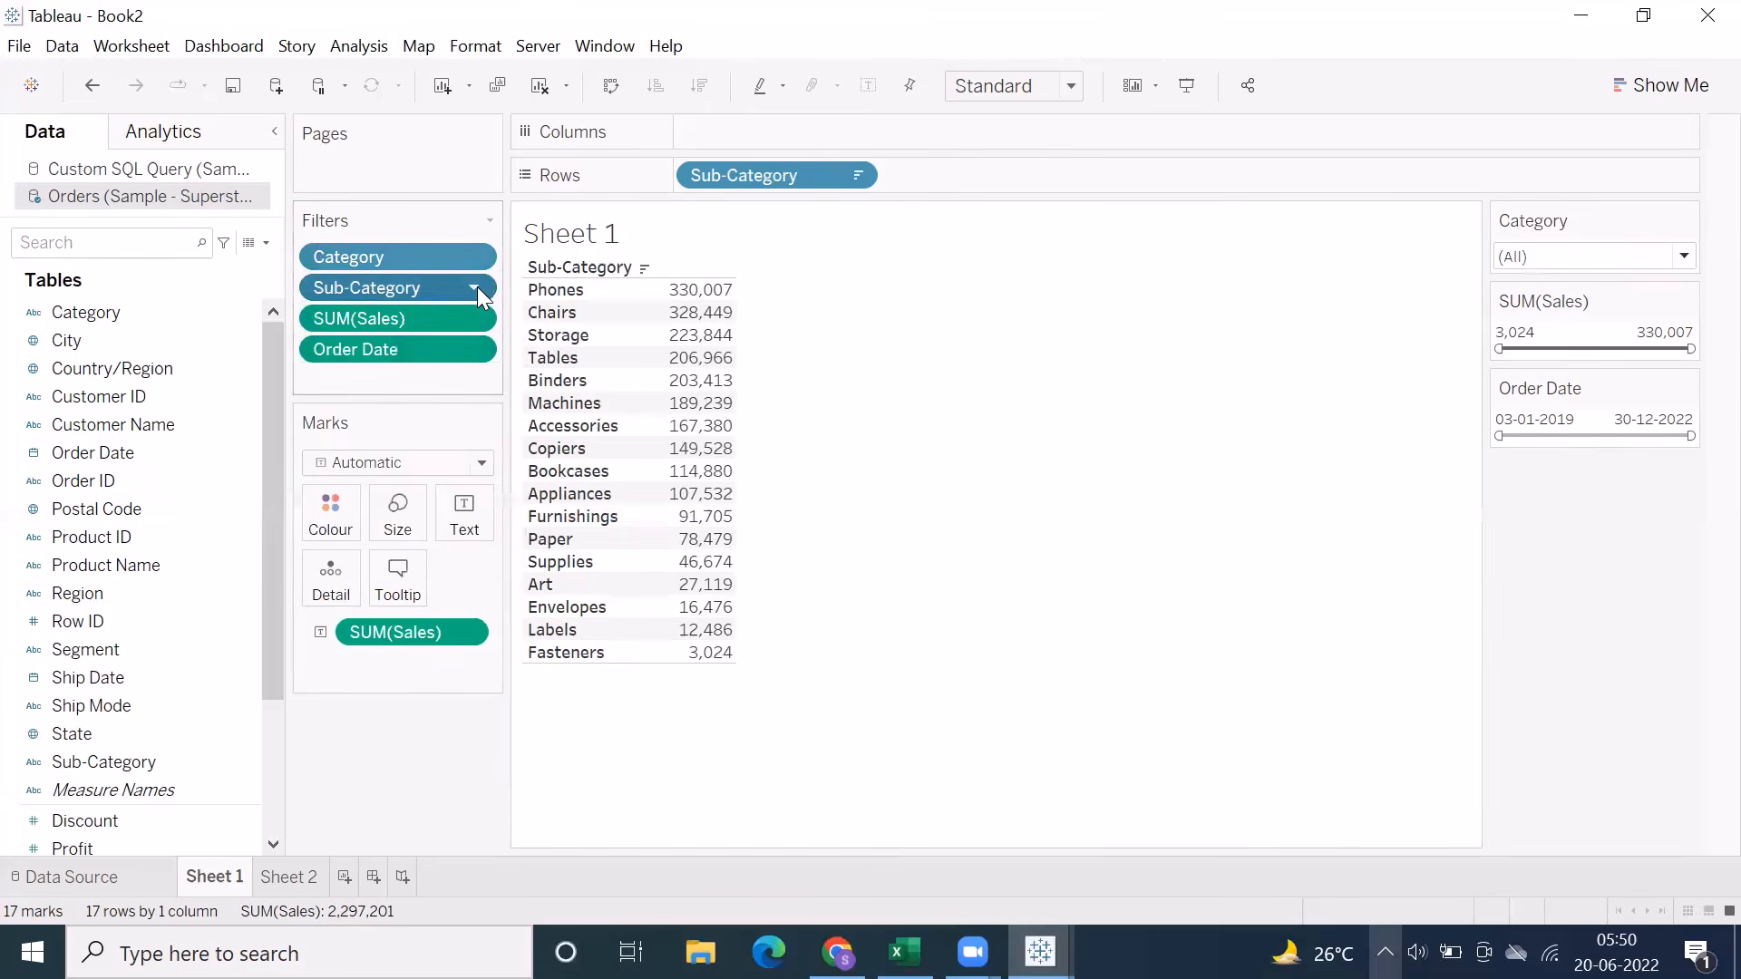
click(474, 287)
click(388, 357)
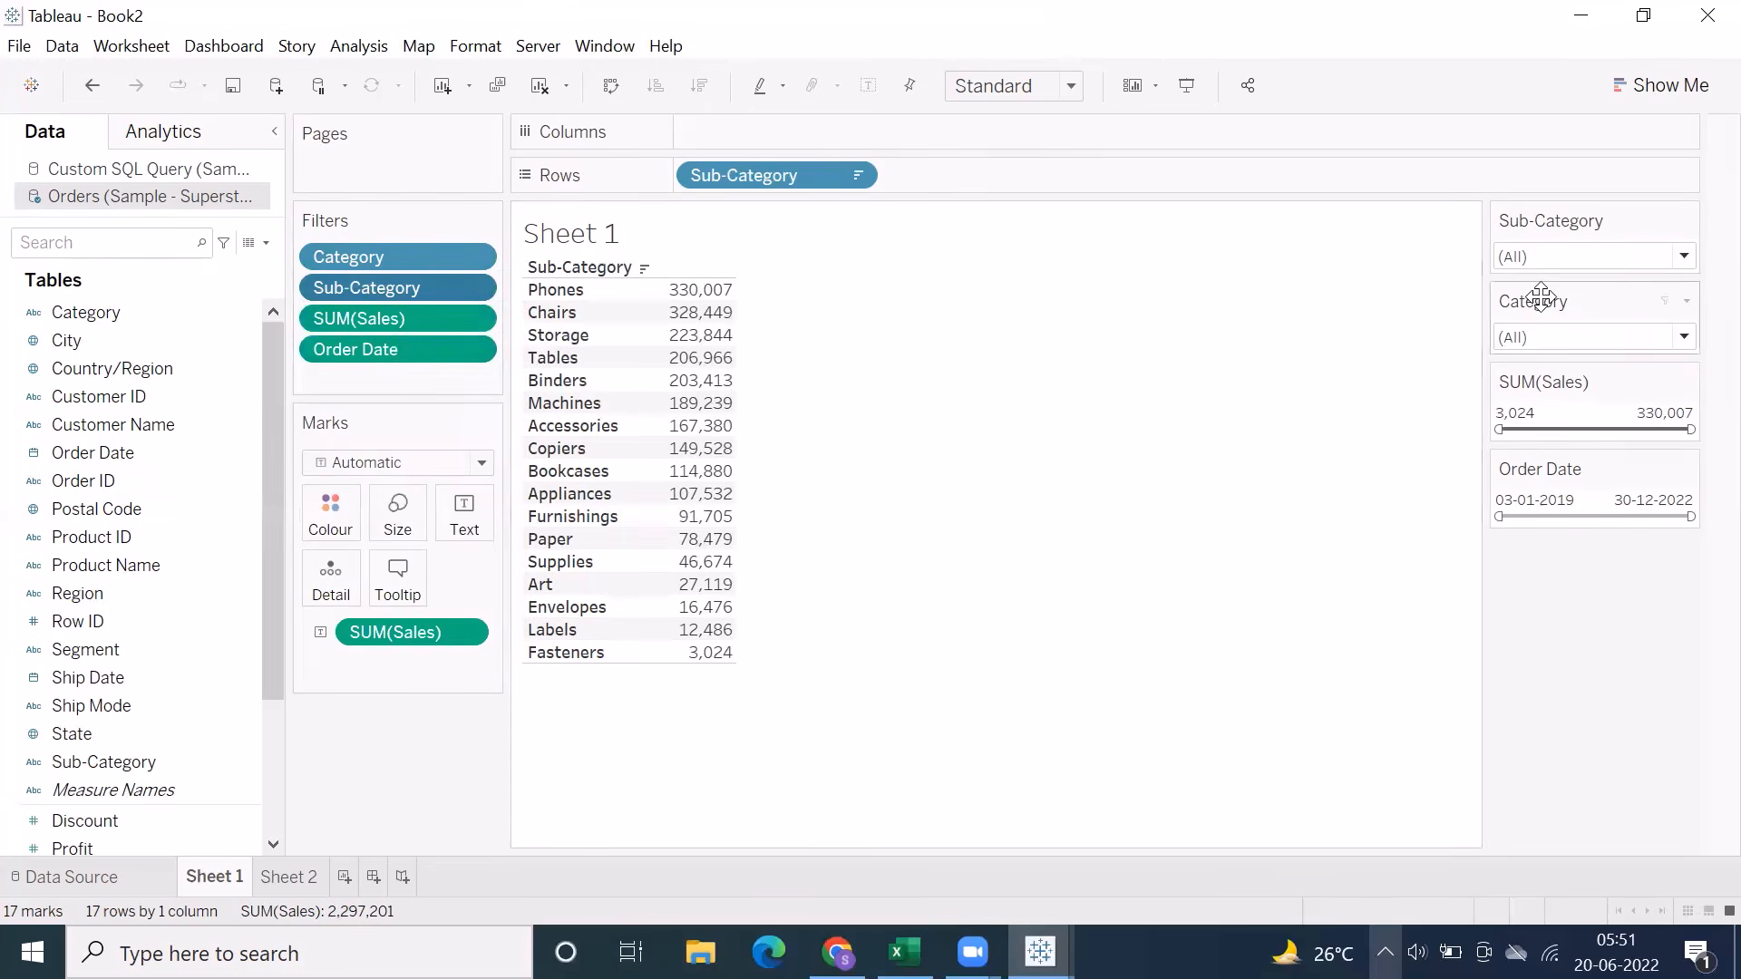
drag(1541, 307, 1471, 294)
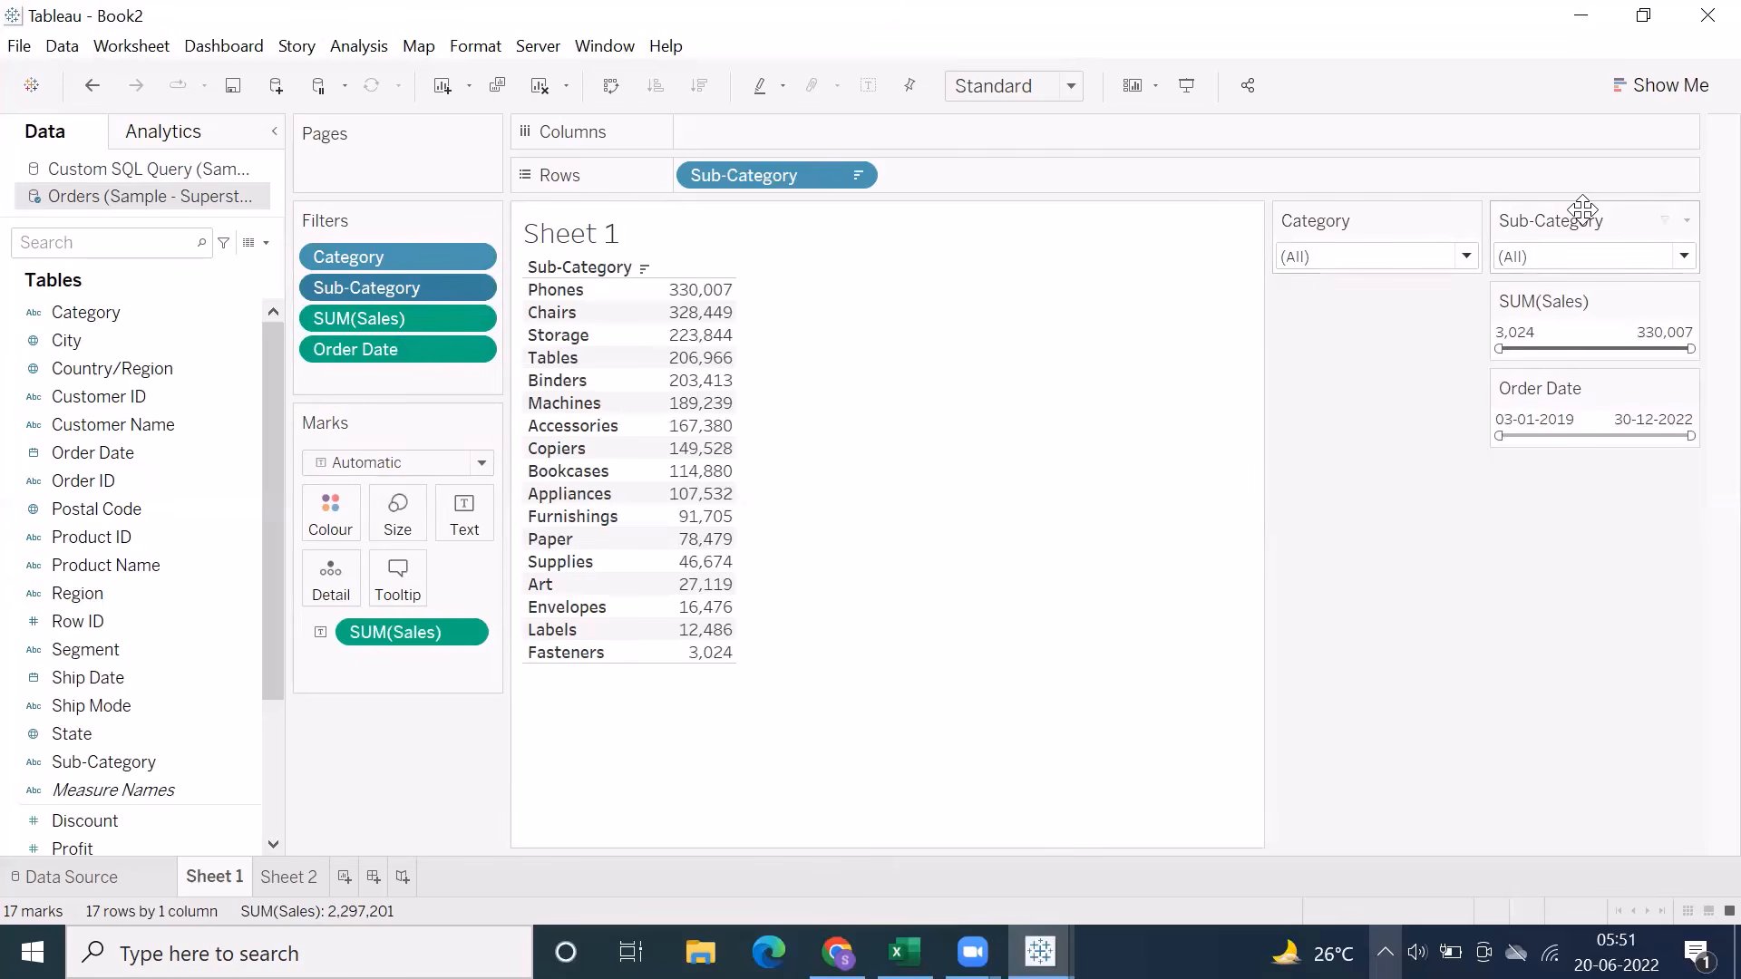
drag(1582, 211, 1405, 284)
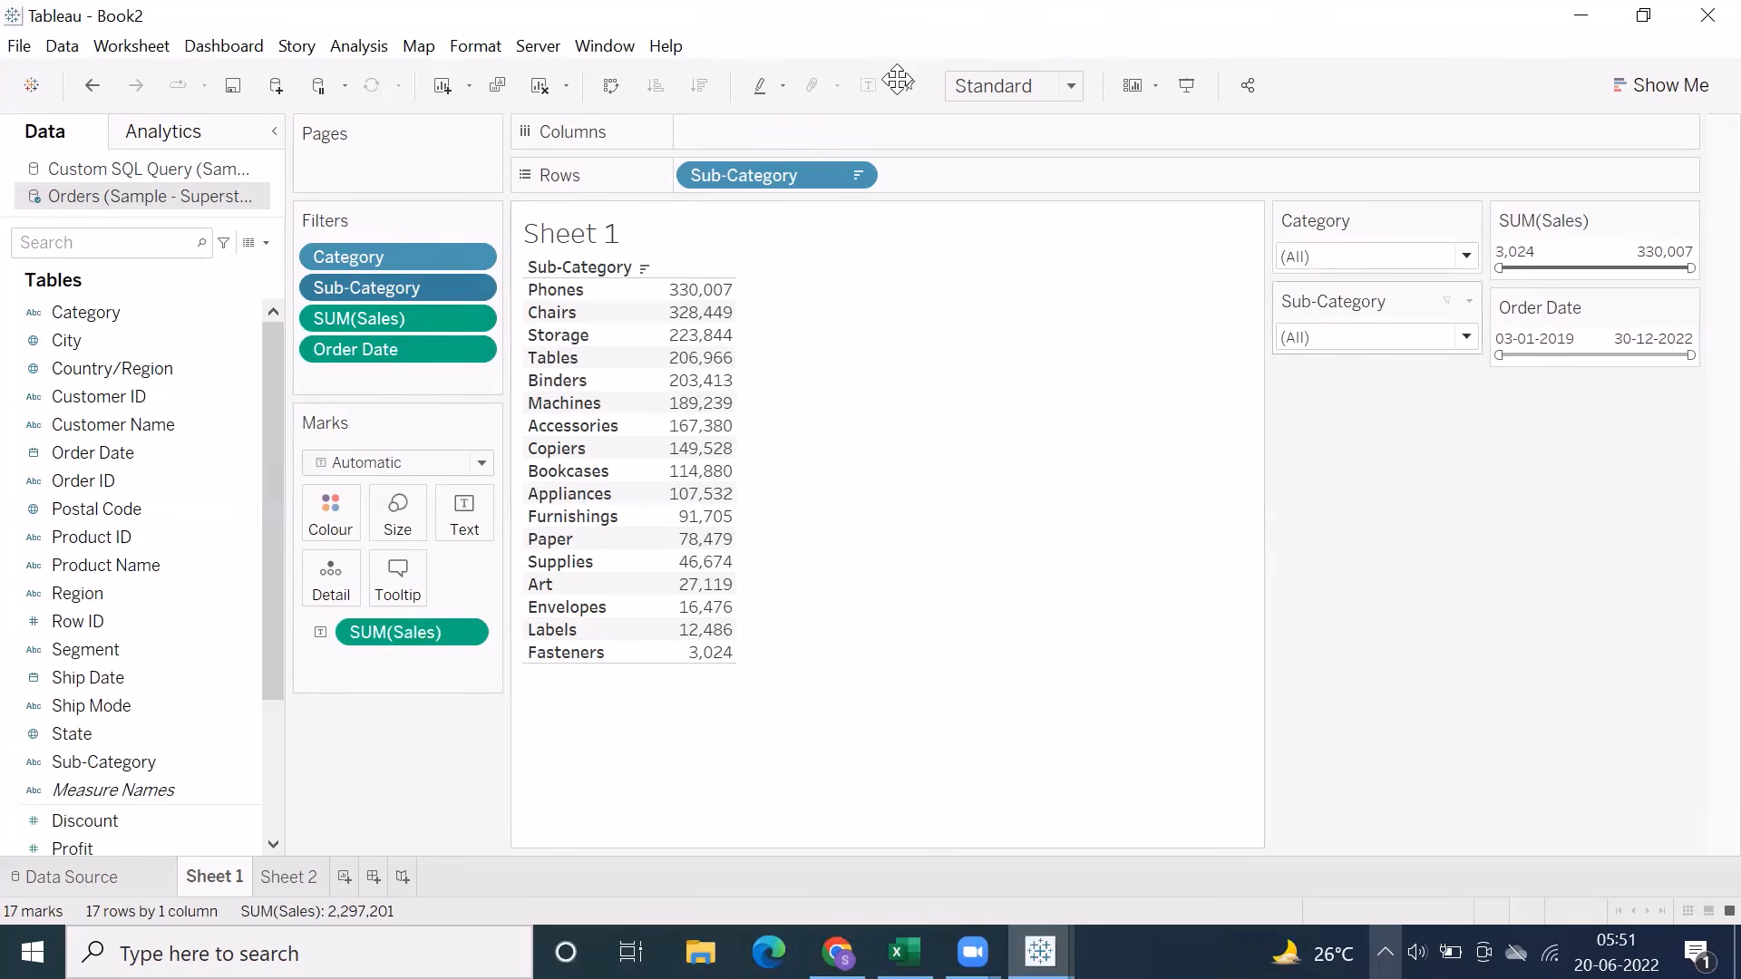
Examine the start and end date calendars of the Order Date range filter
click(1566, 338)
click(1623, 337)
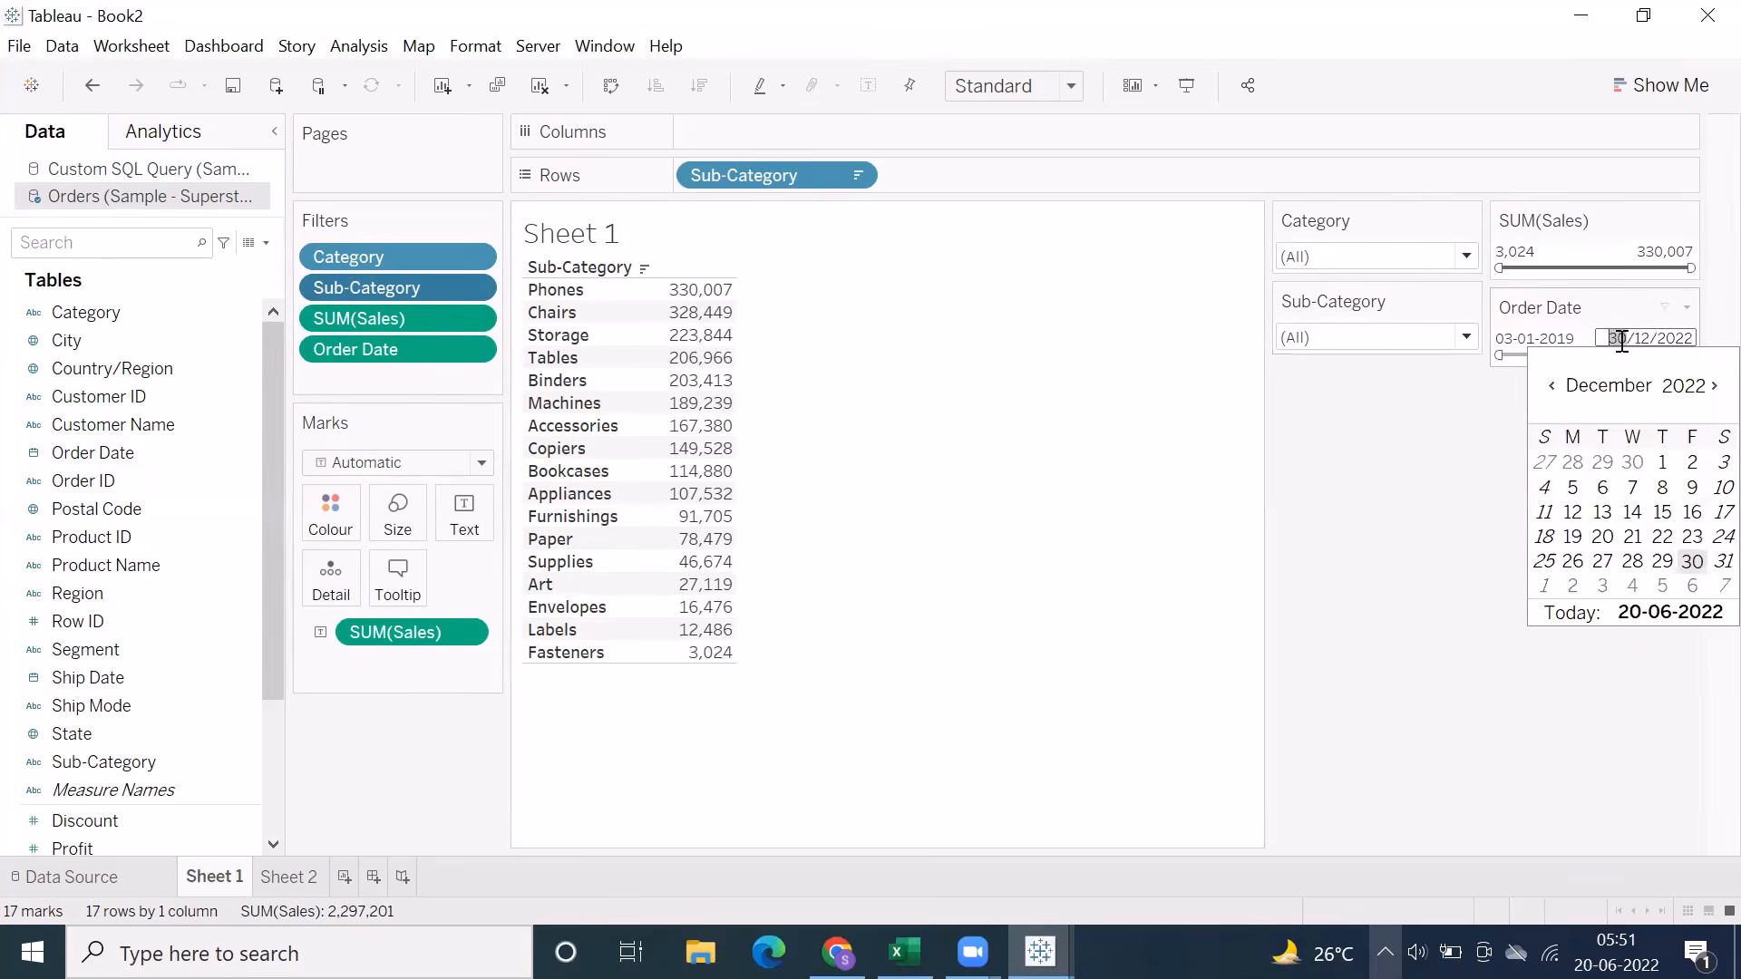
click(1558, 337)
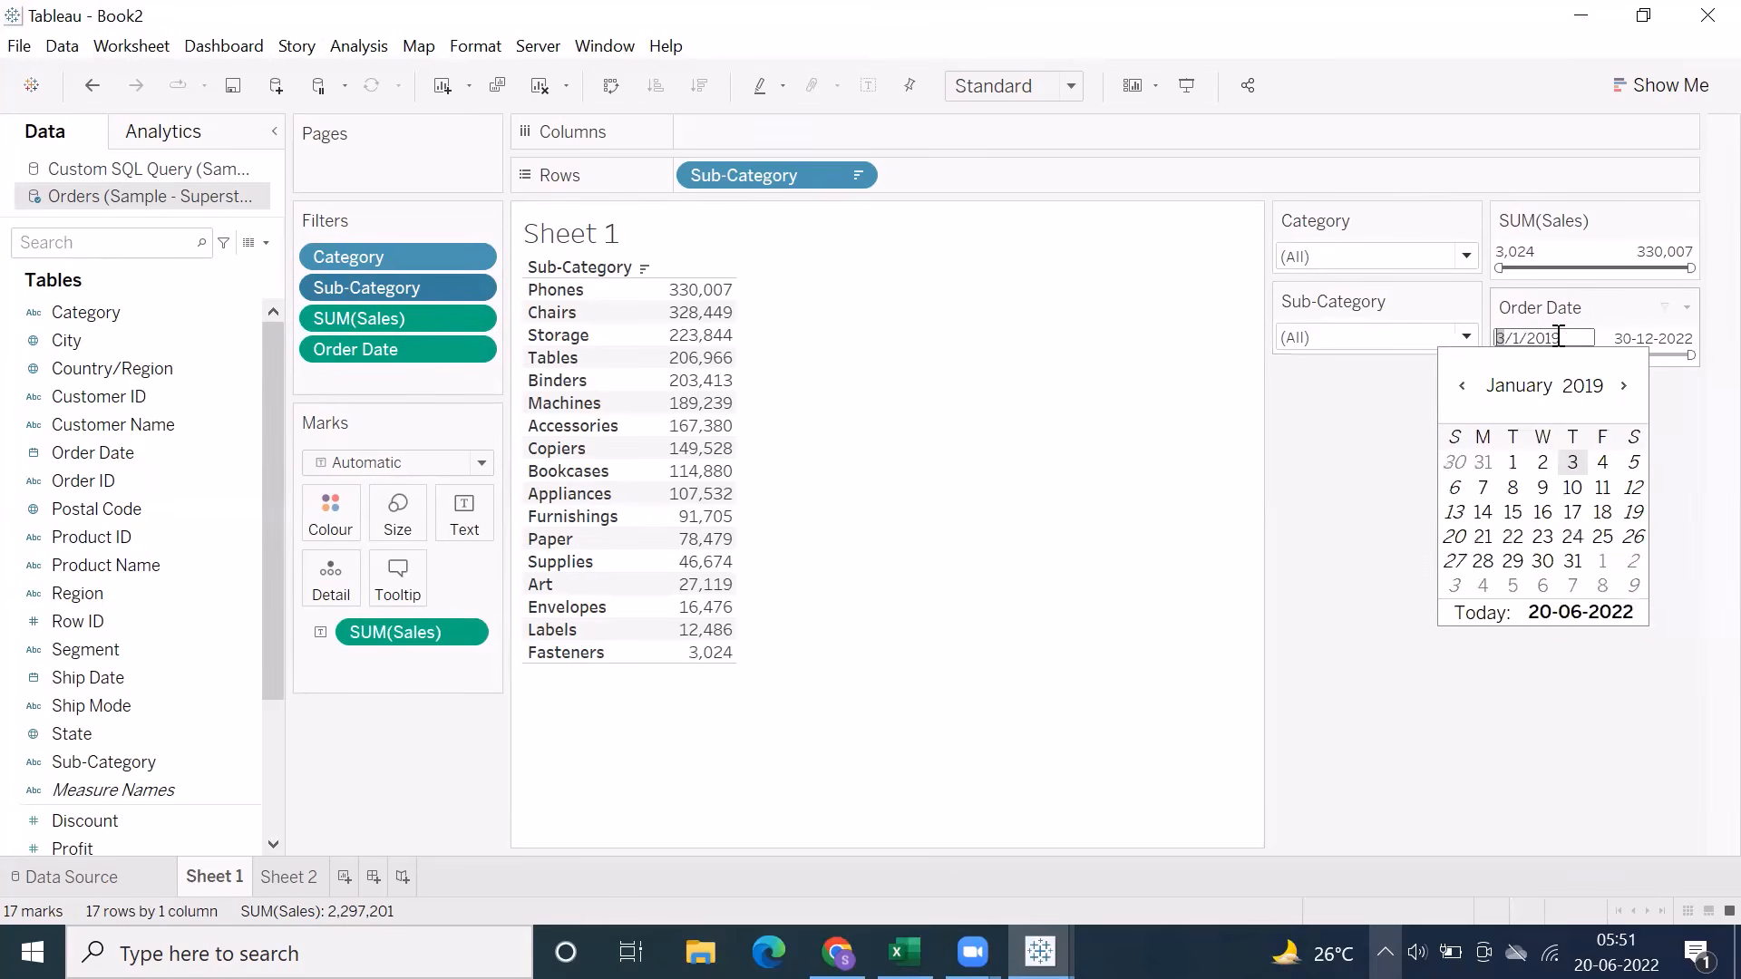
click(645, 106)
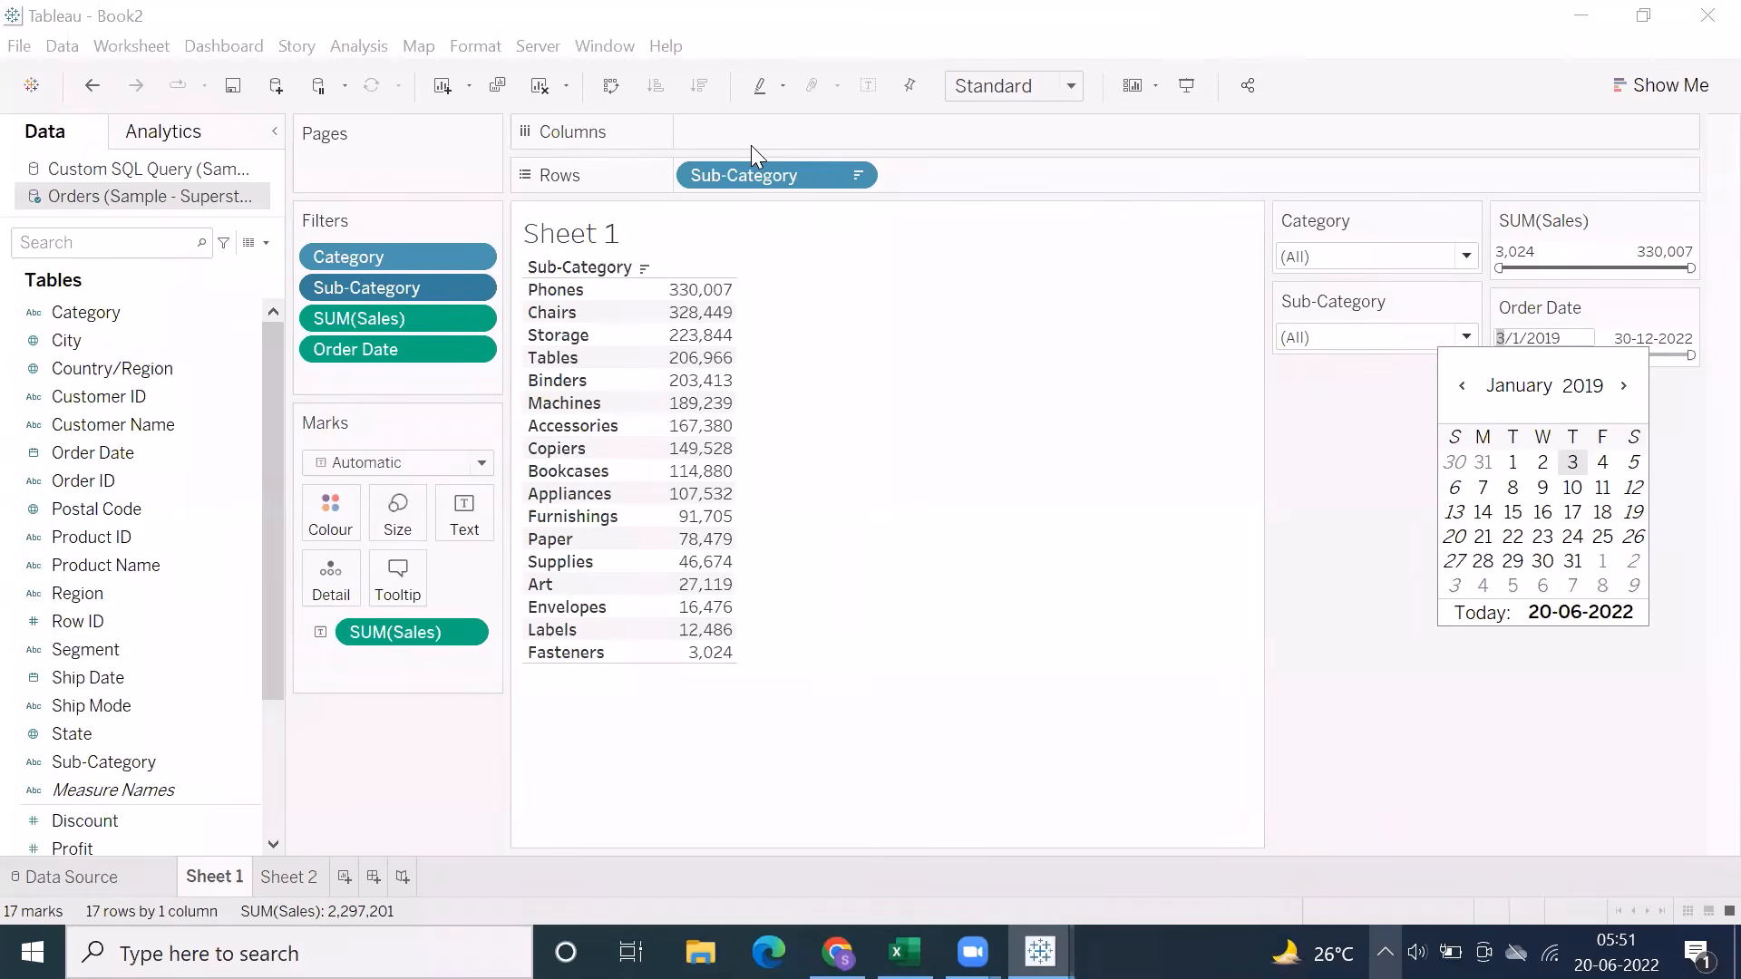
click(1324, 383)
click(1536, 338)
click(1665, 337)
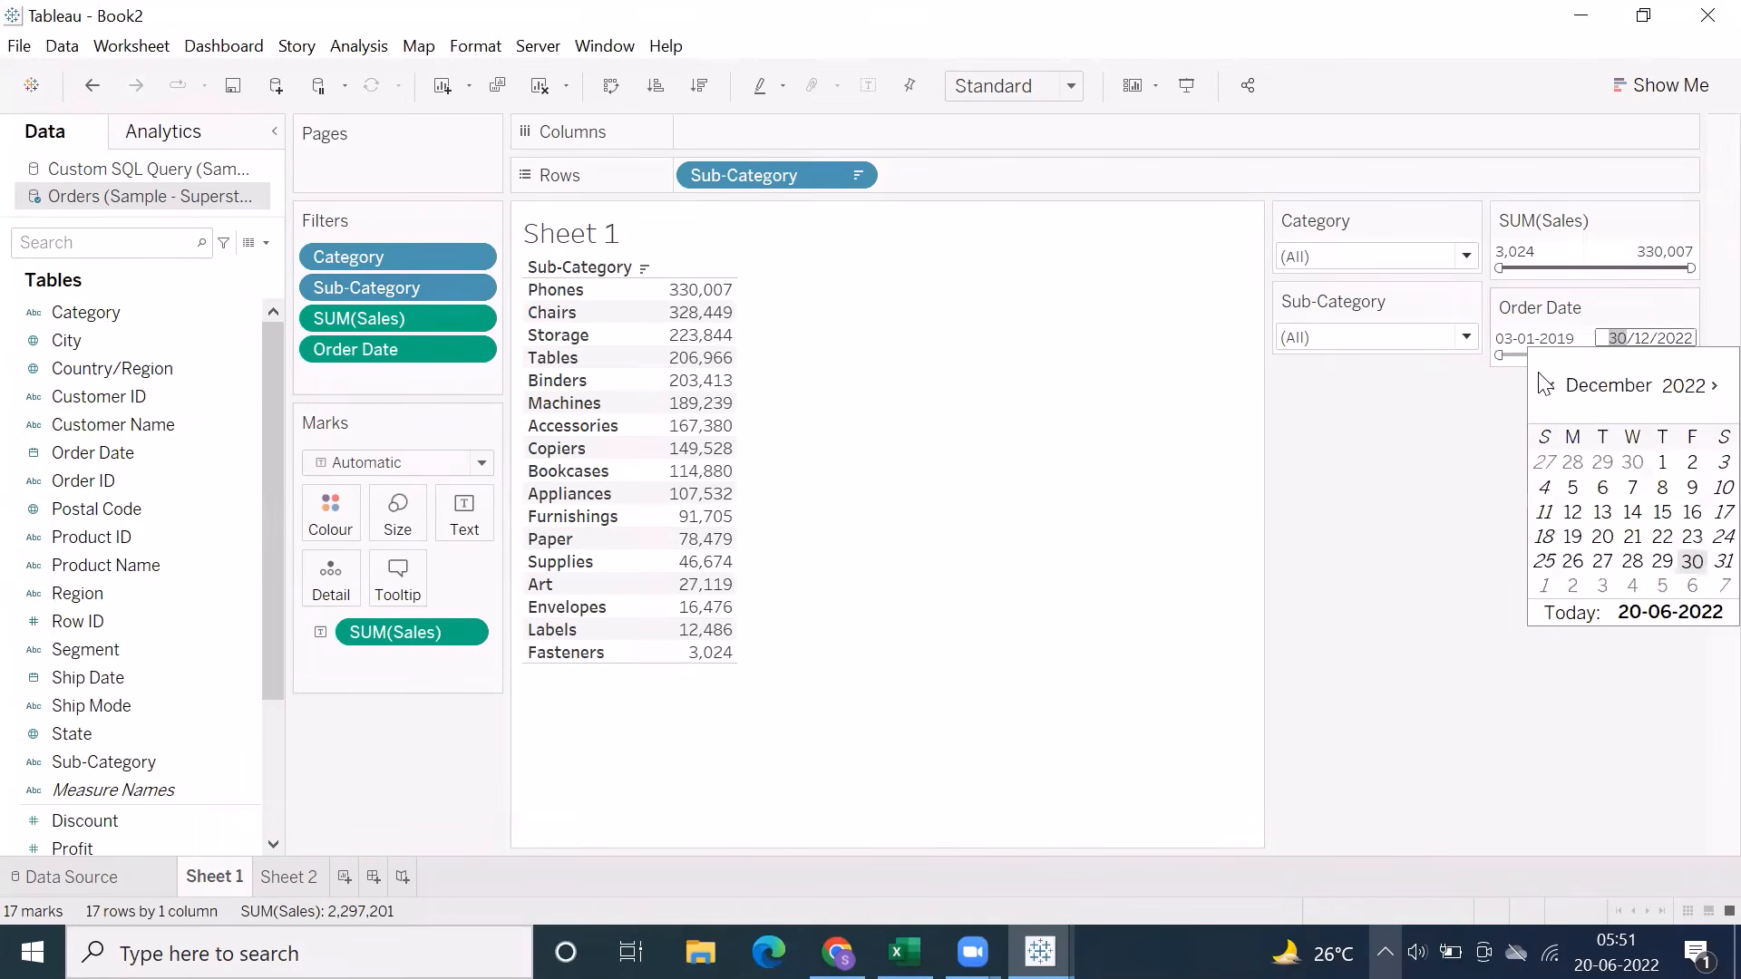
click(1433, 394)
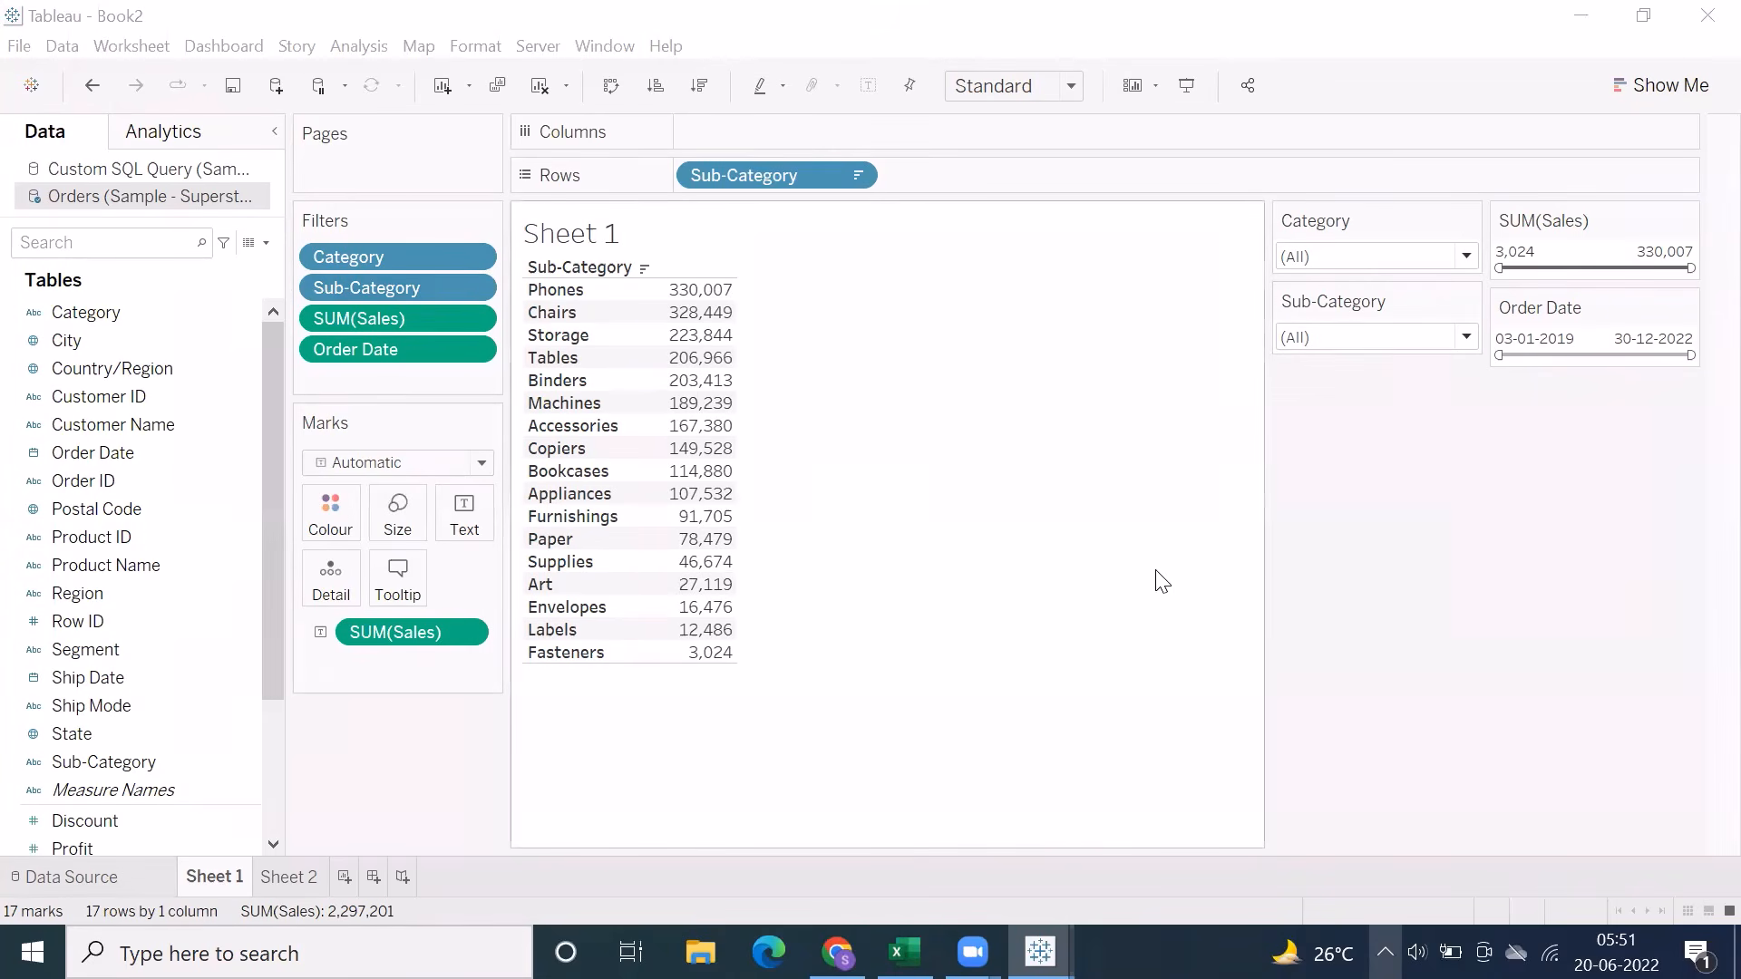
Change the Order Date filter from a range of dates to Relative dates, keeping the default Today option
drag(112, 455, 354, 368)
key(Escape)
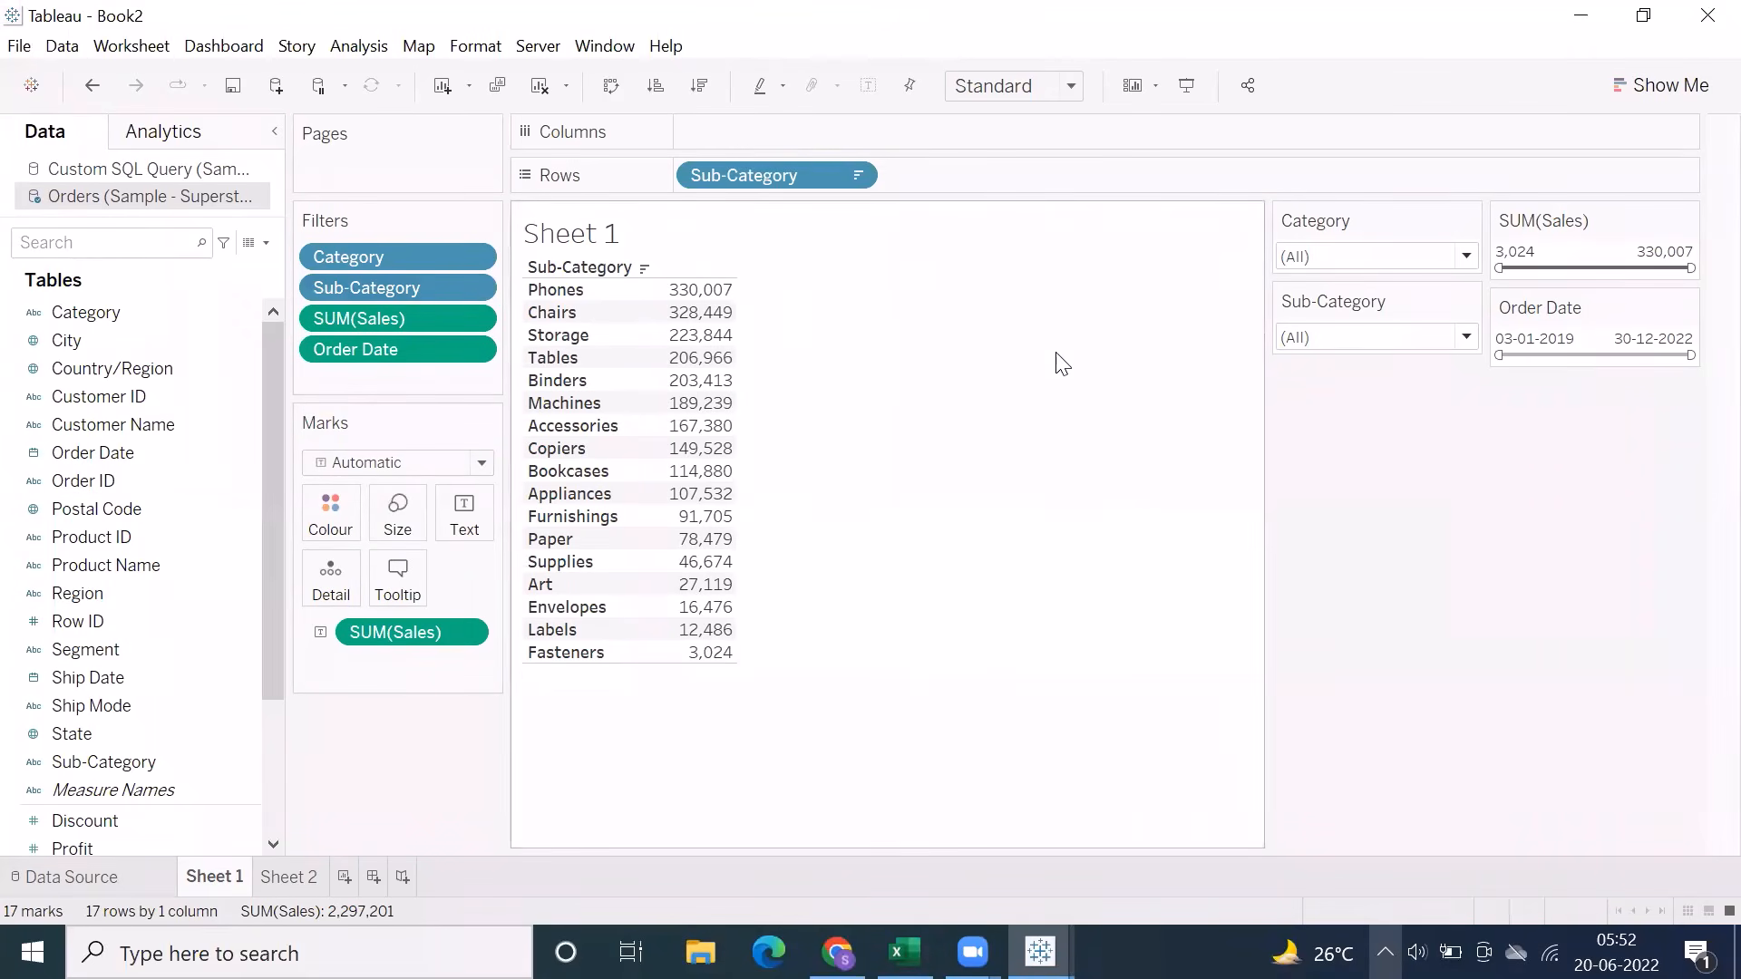
right_click(388, 350)
click(464, 16)
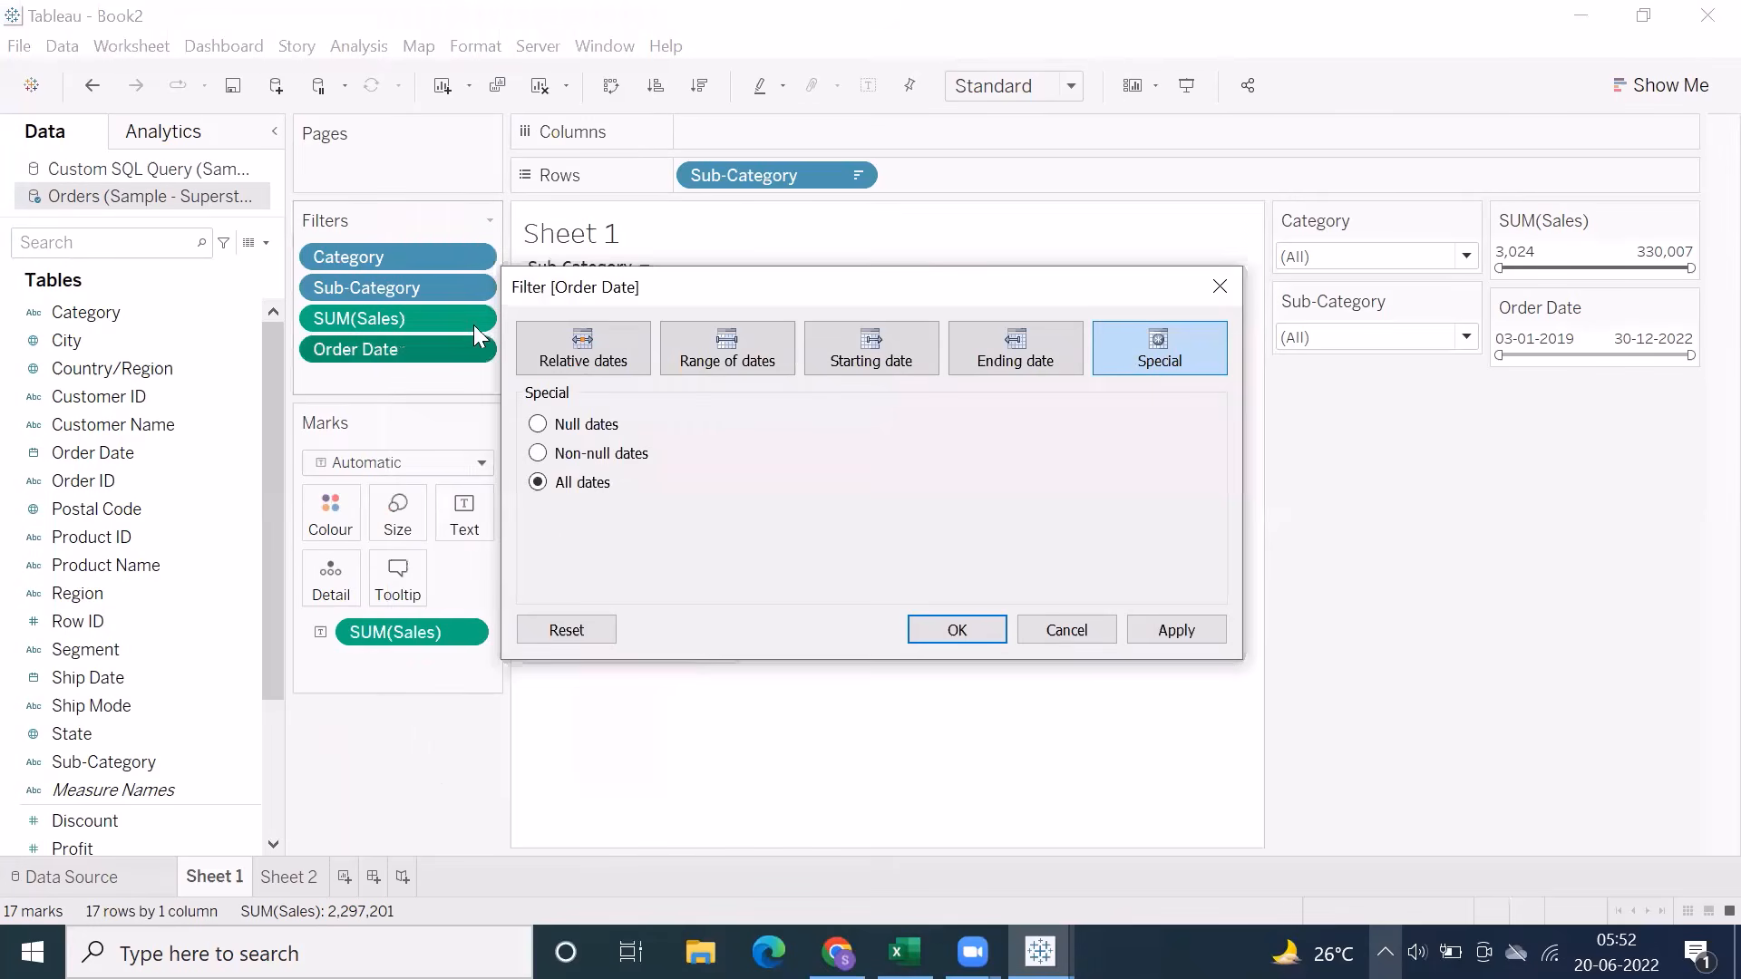
click(624, 362)
click(954, 632)
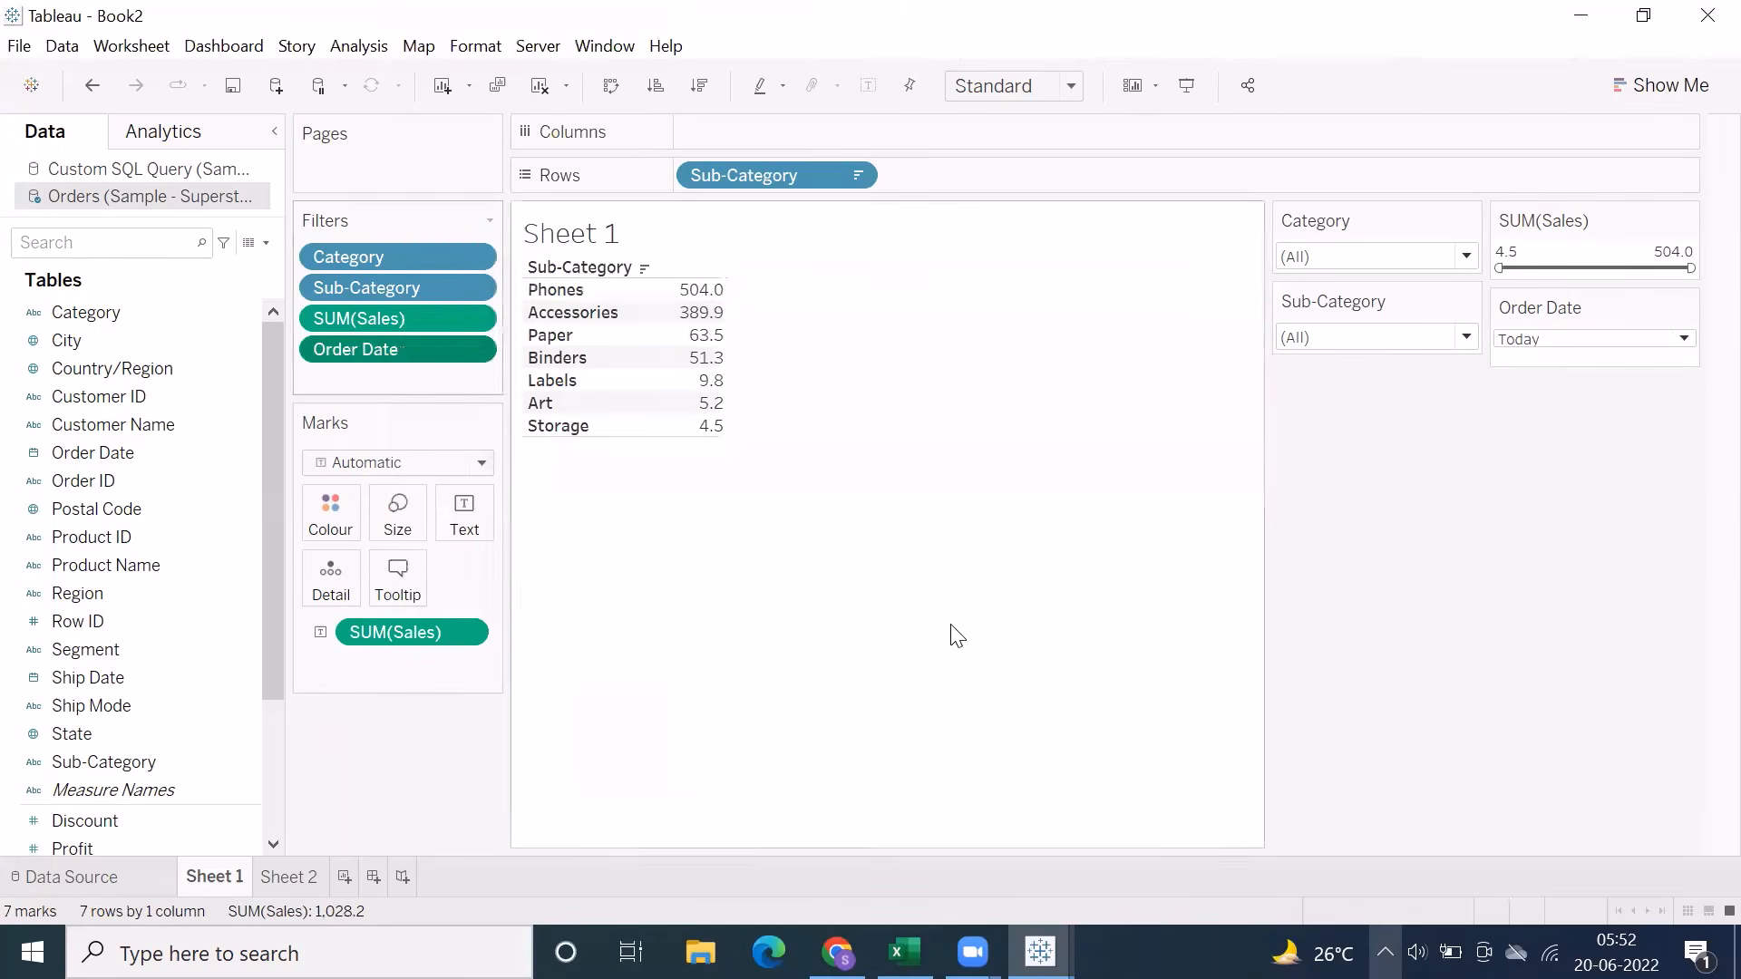
Try the quarters, months, weeks and days periods of the Order Date relative filter, and set it to This year
click(1585, 342)
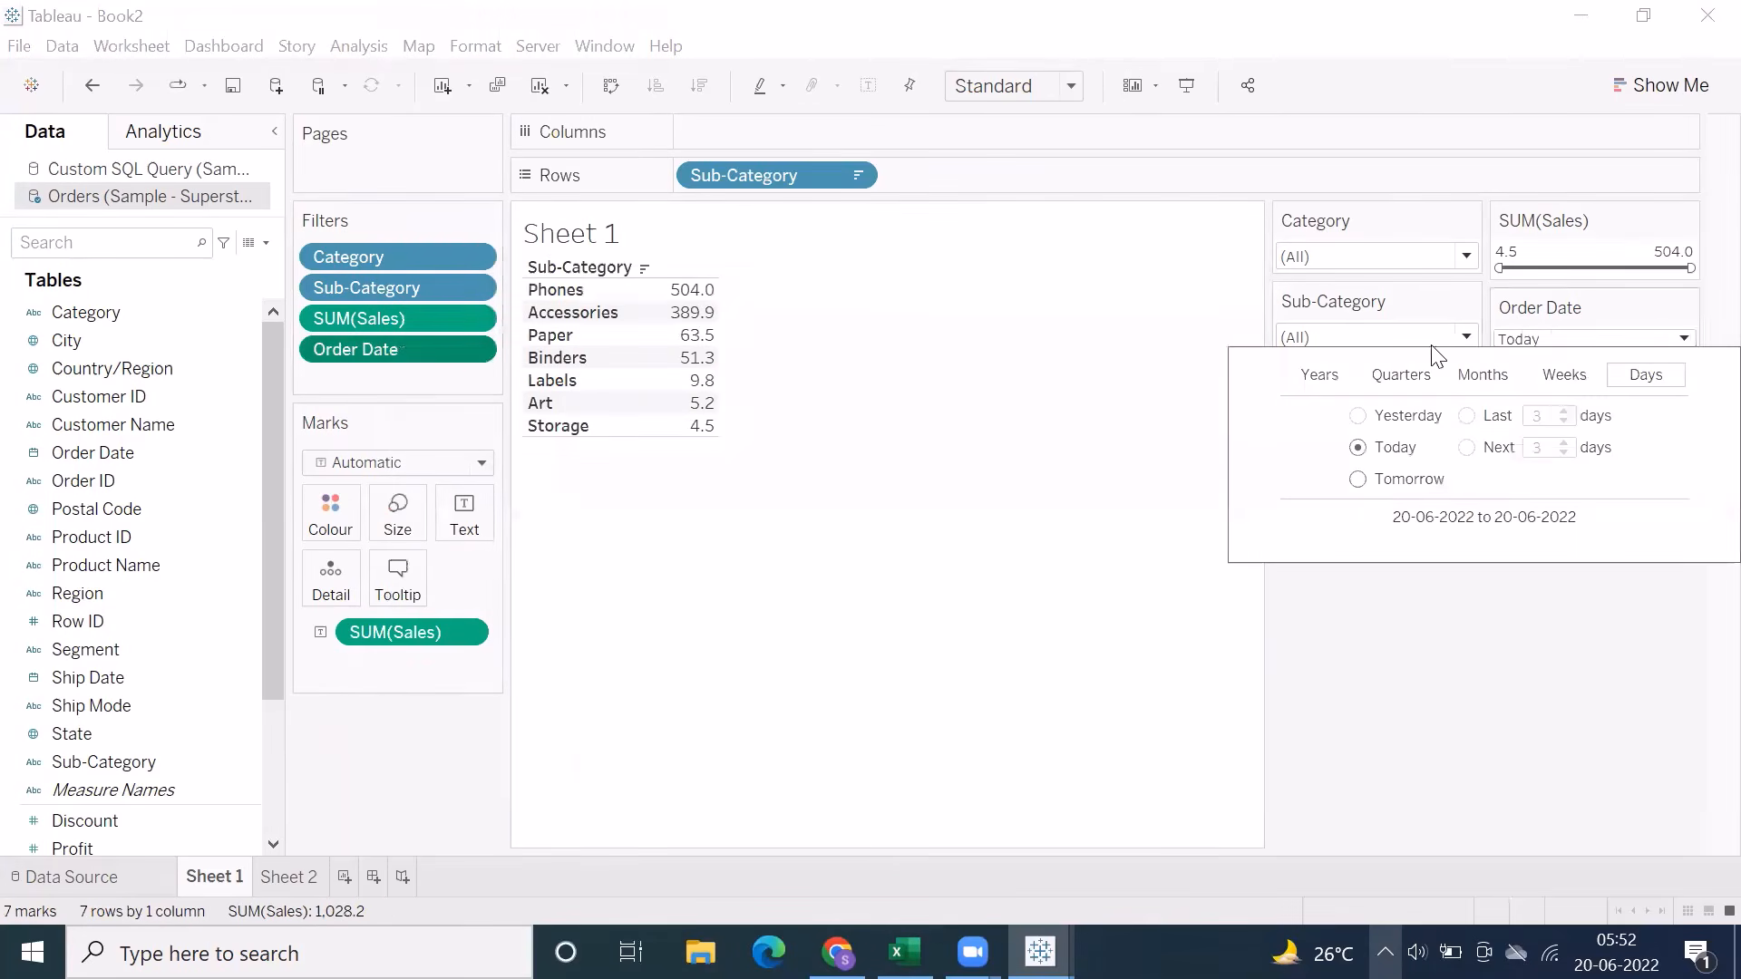
click(1324, 377)
click(1401, 375)
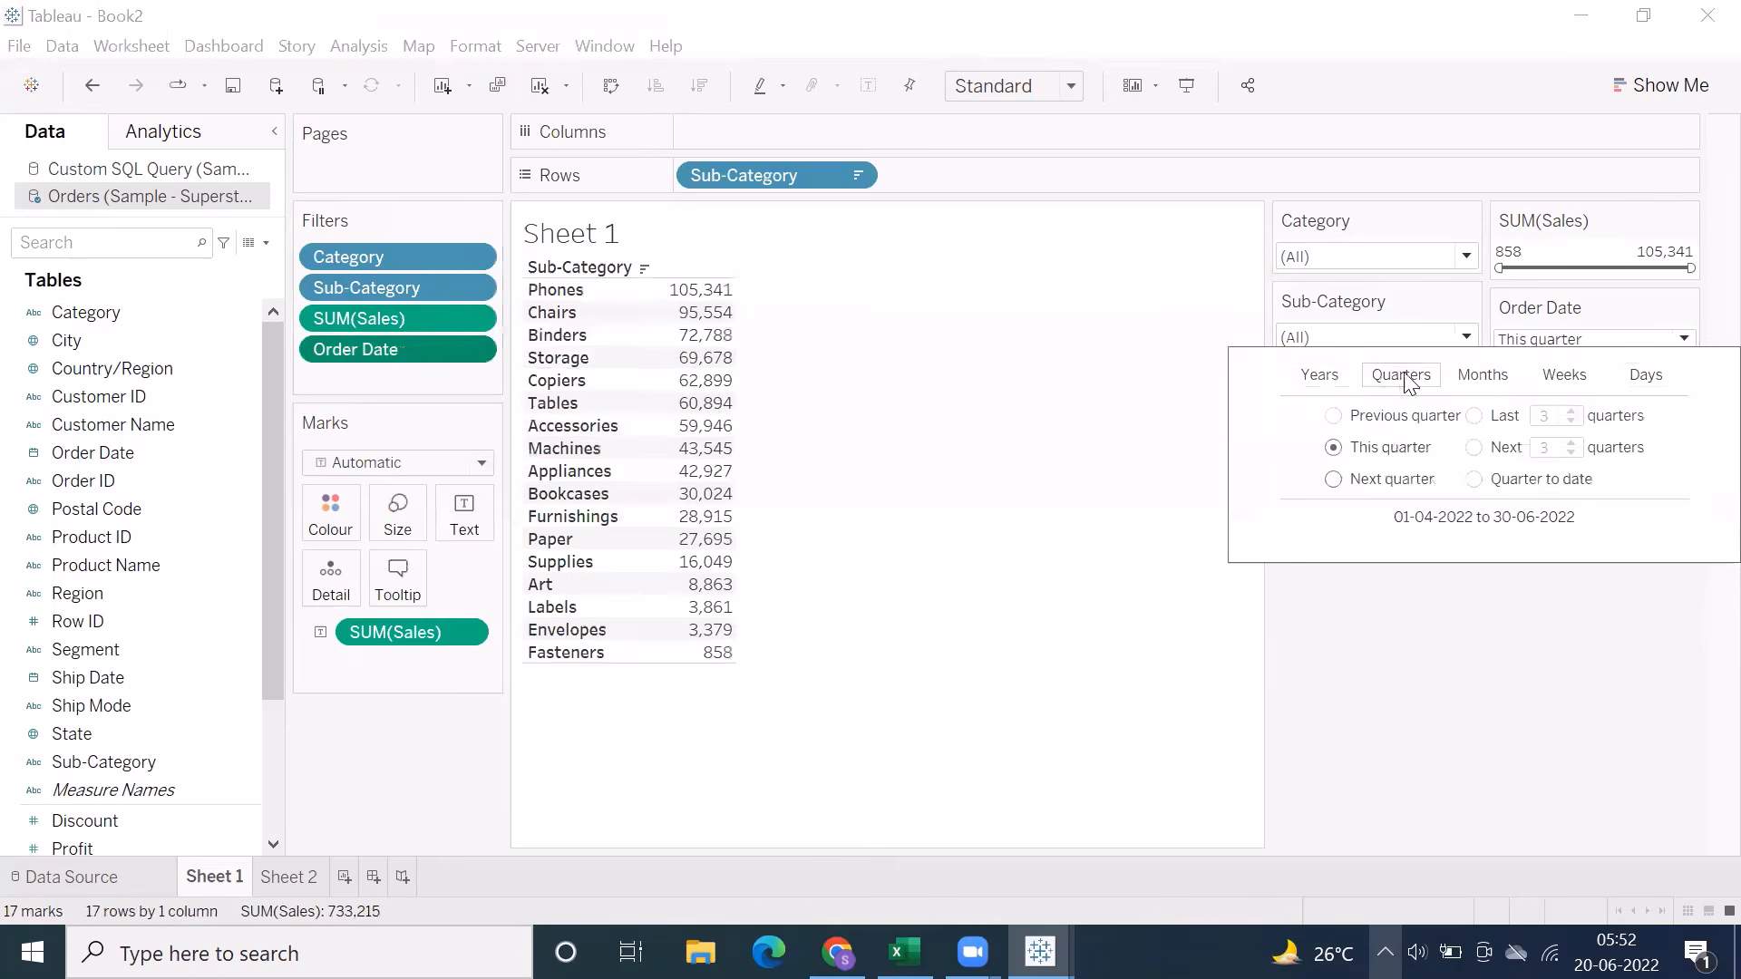
click(1483, 376)
click(1564, 379)
click(1646, 377)
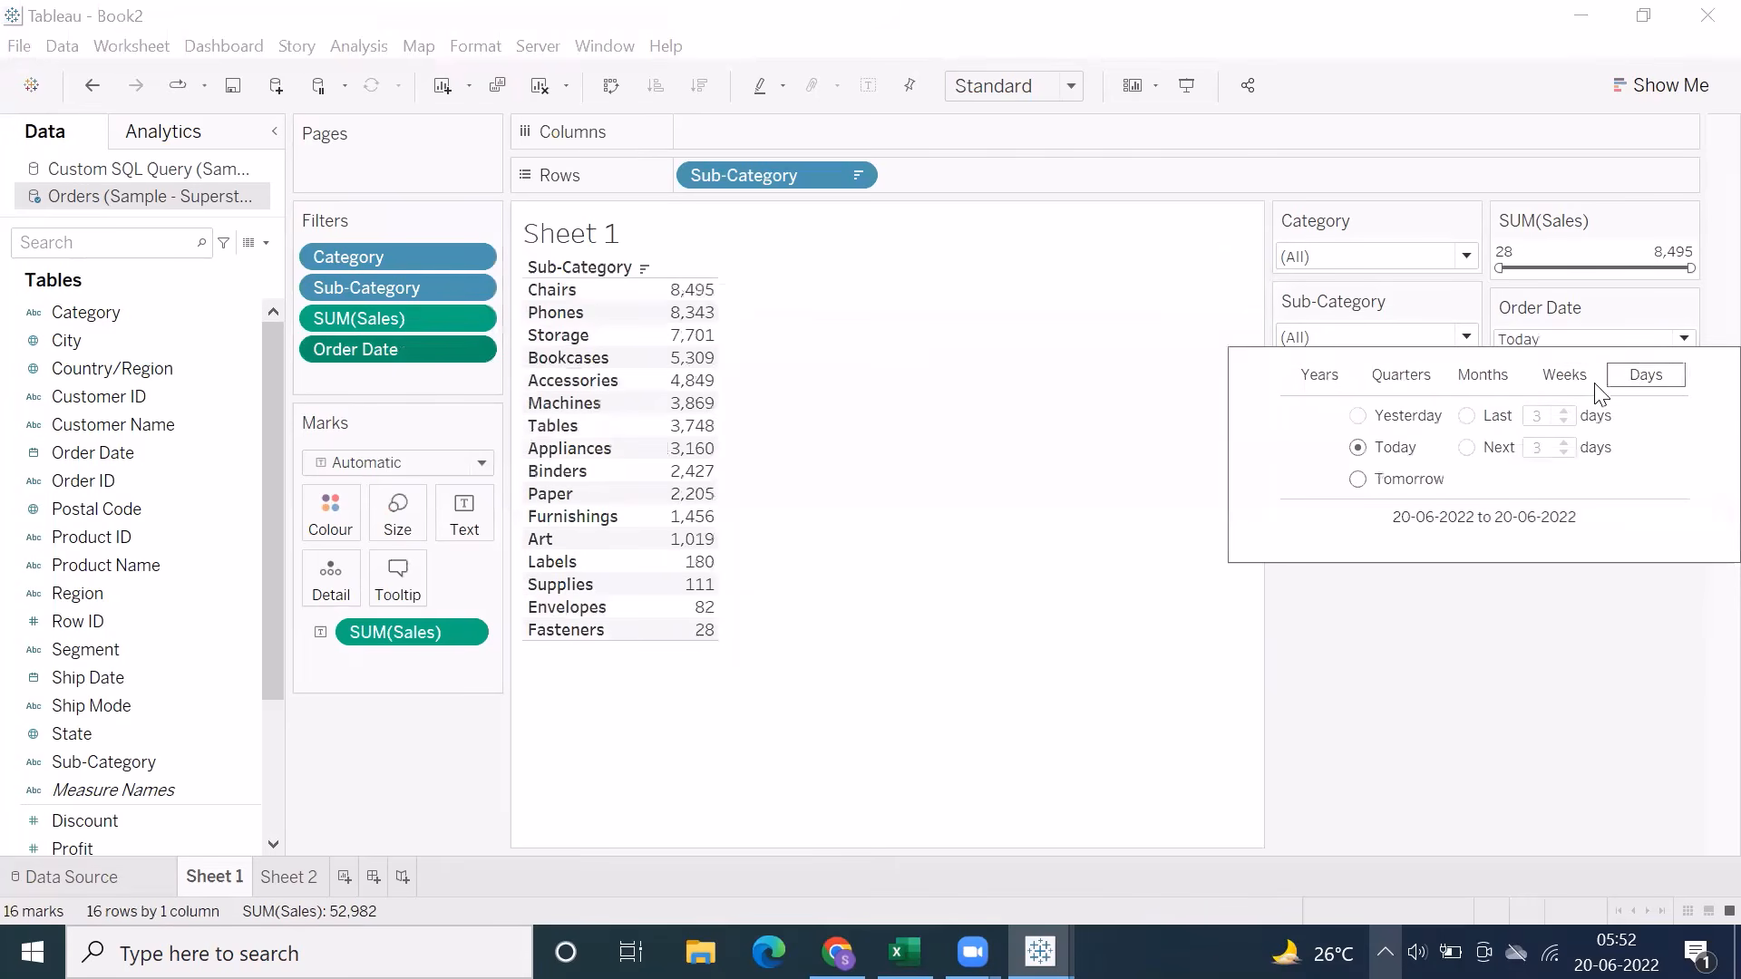
click(1318, 377)
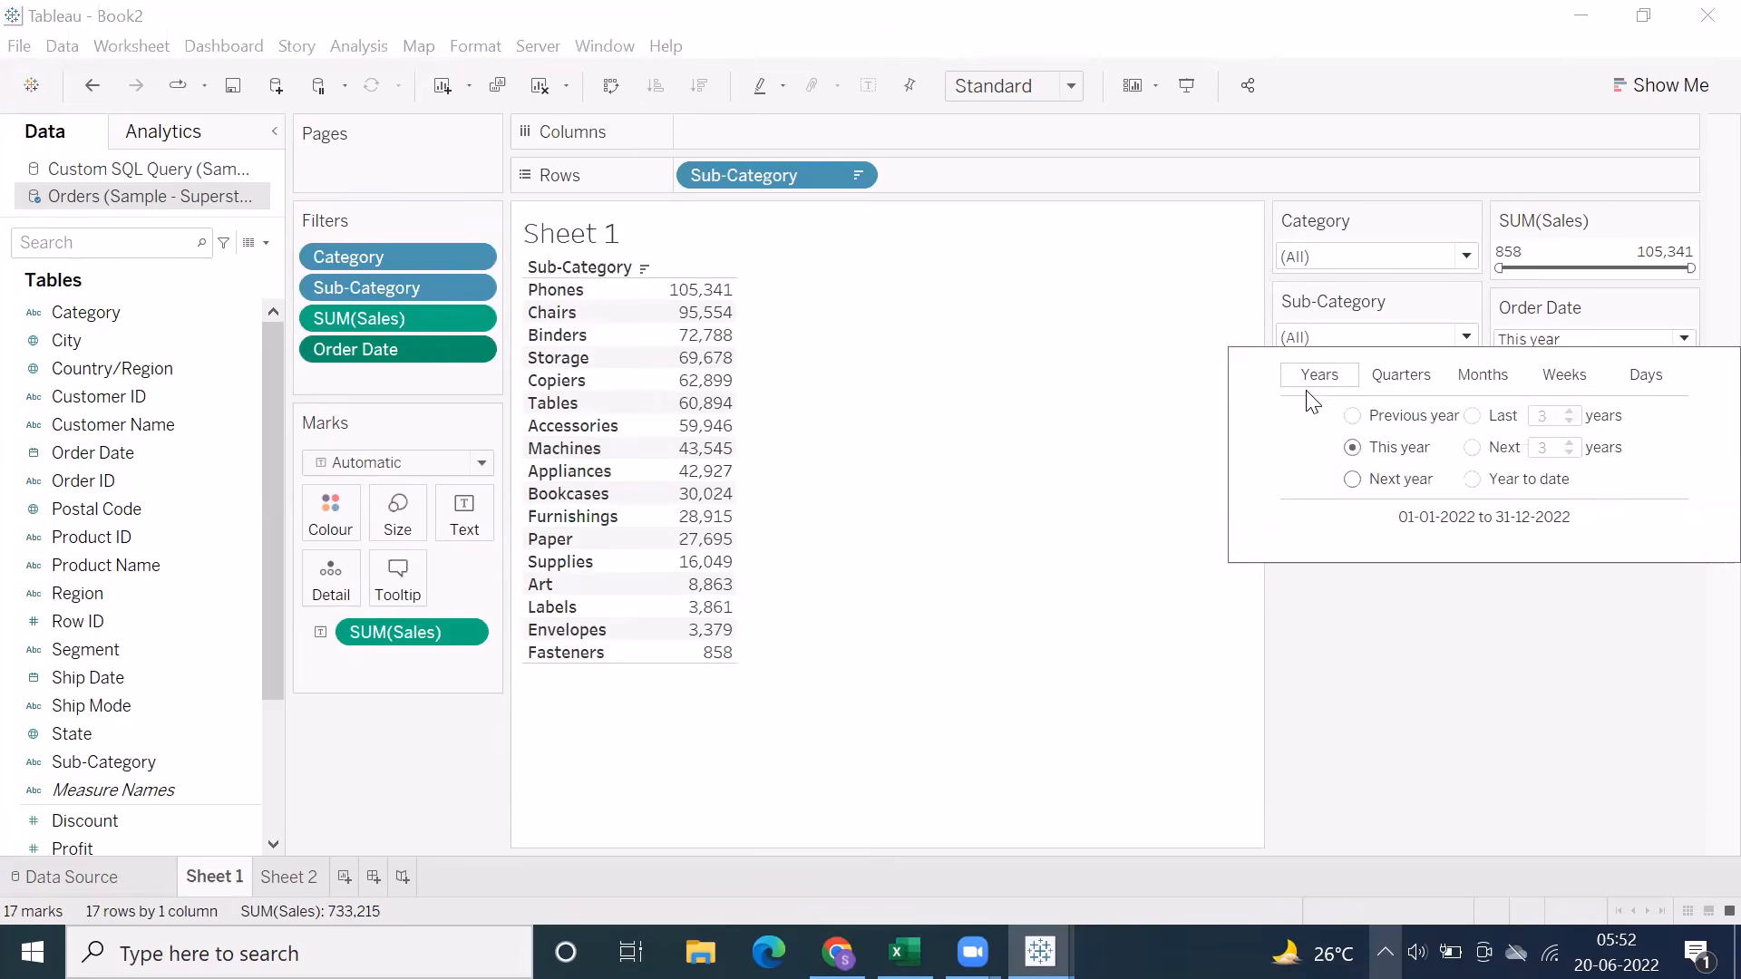
click(909, 651)
Add Order Date by year to the columns and set its relative date filter to Previous year
drag(90, 453, 732, 140)
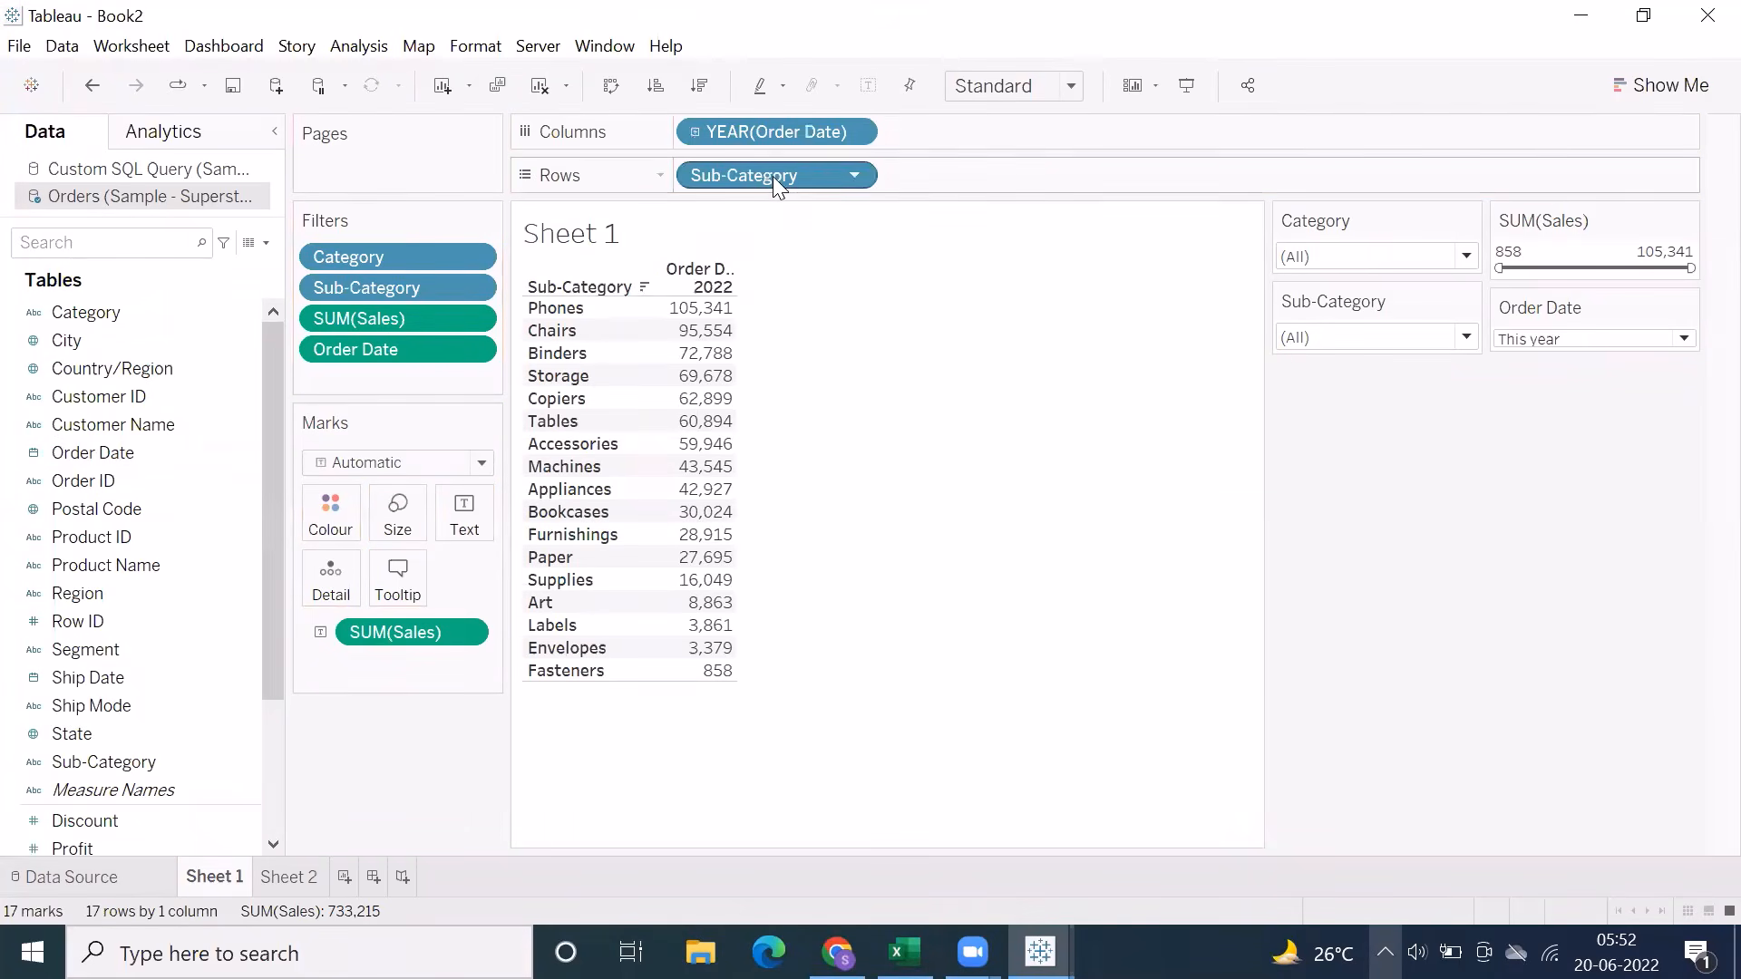
click(1524, 343)
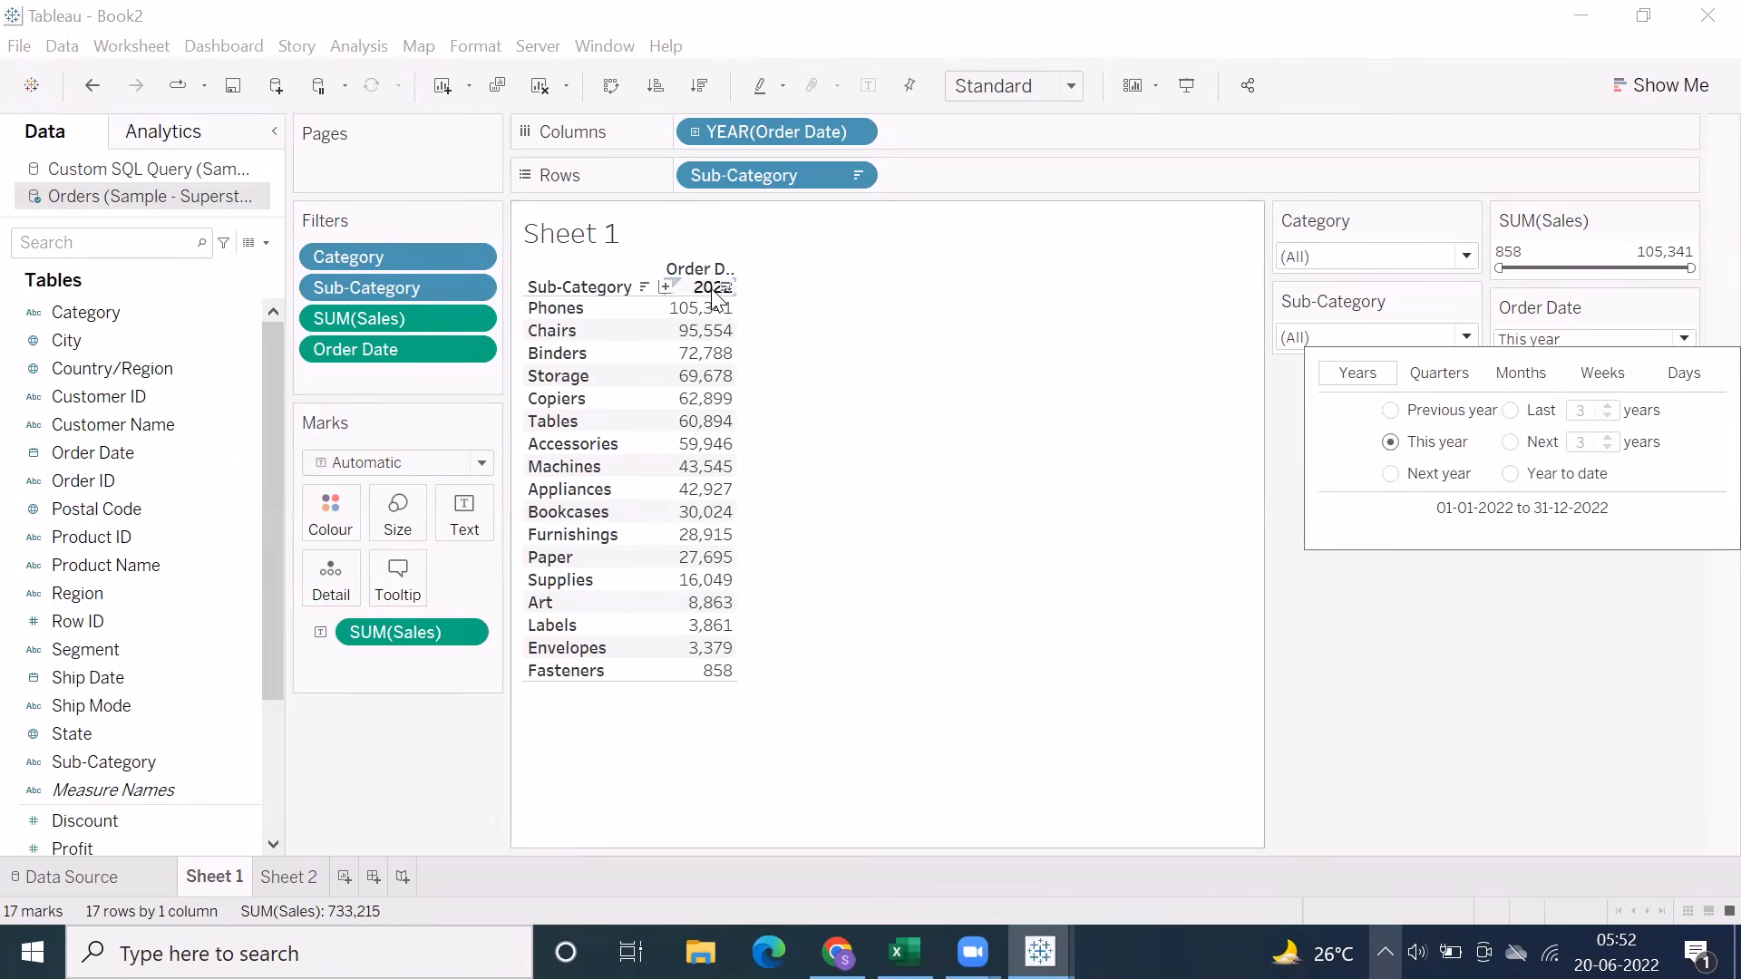
click(1390, 410)
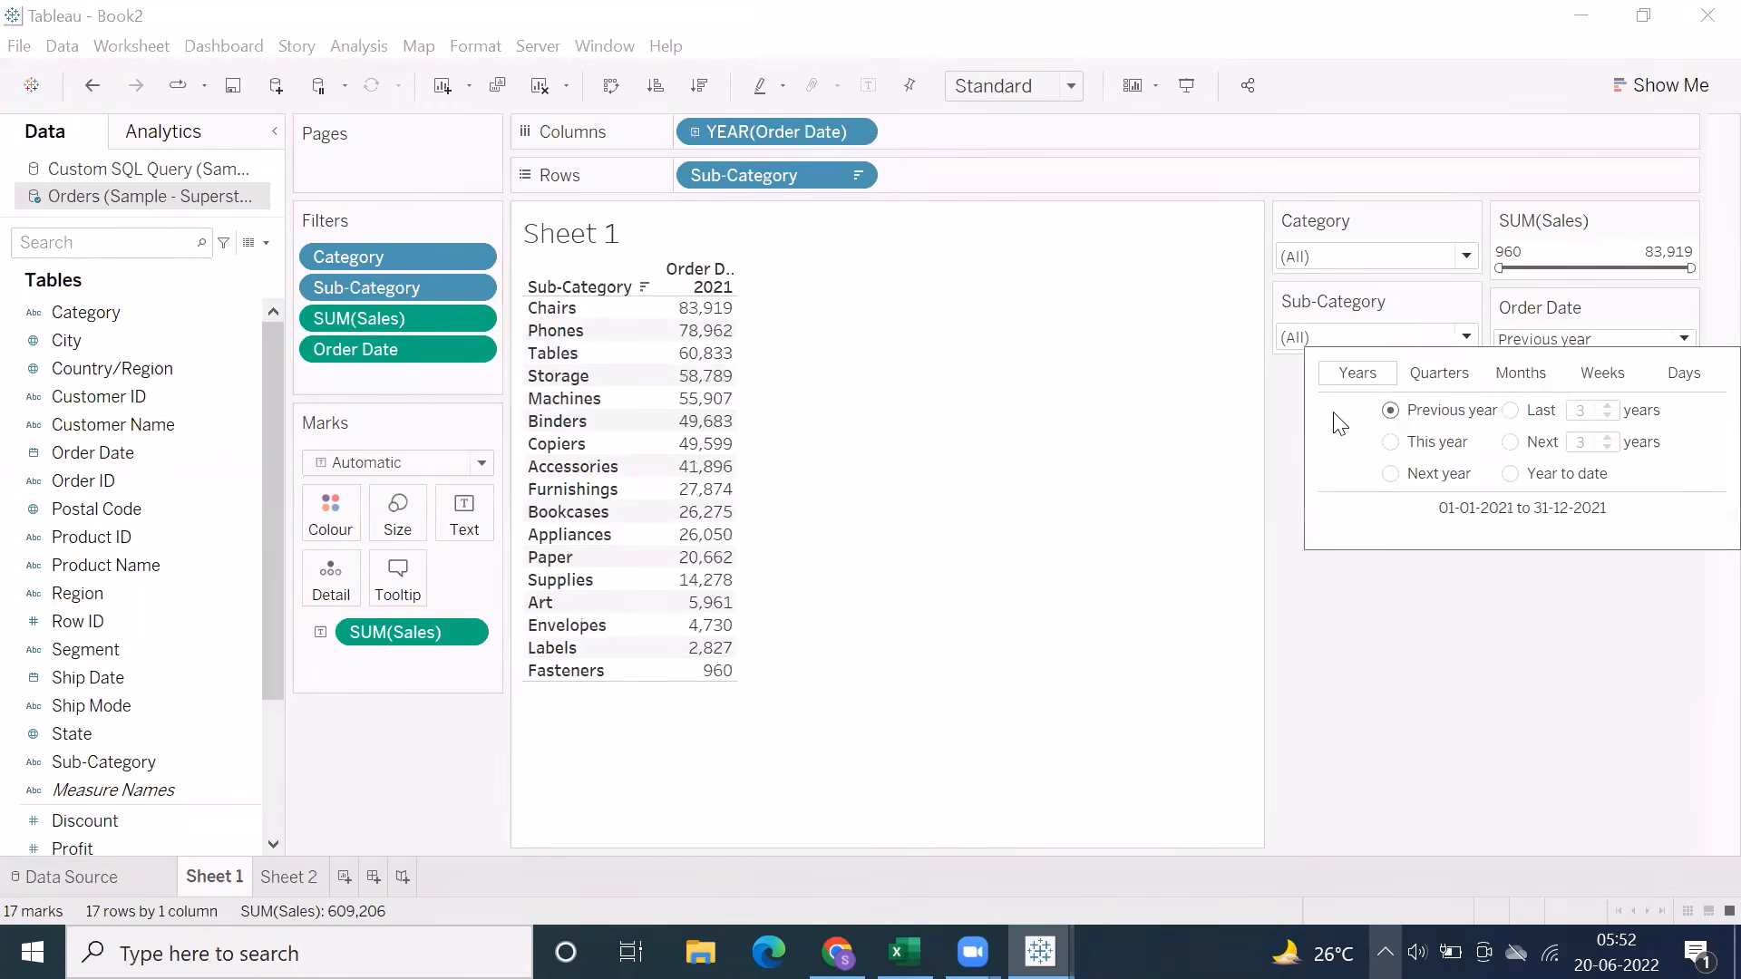
Widen the year column of the table and filter Order Date to the last 3 years, then extend it to the last 4 years
click(820, 316)
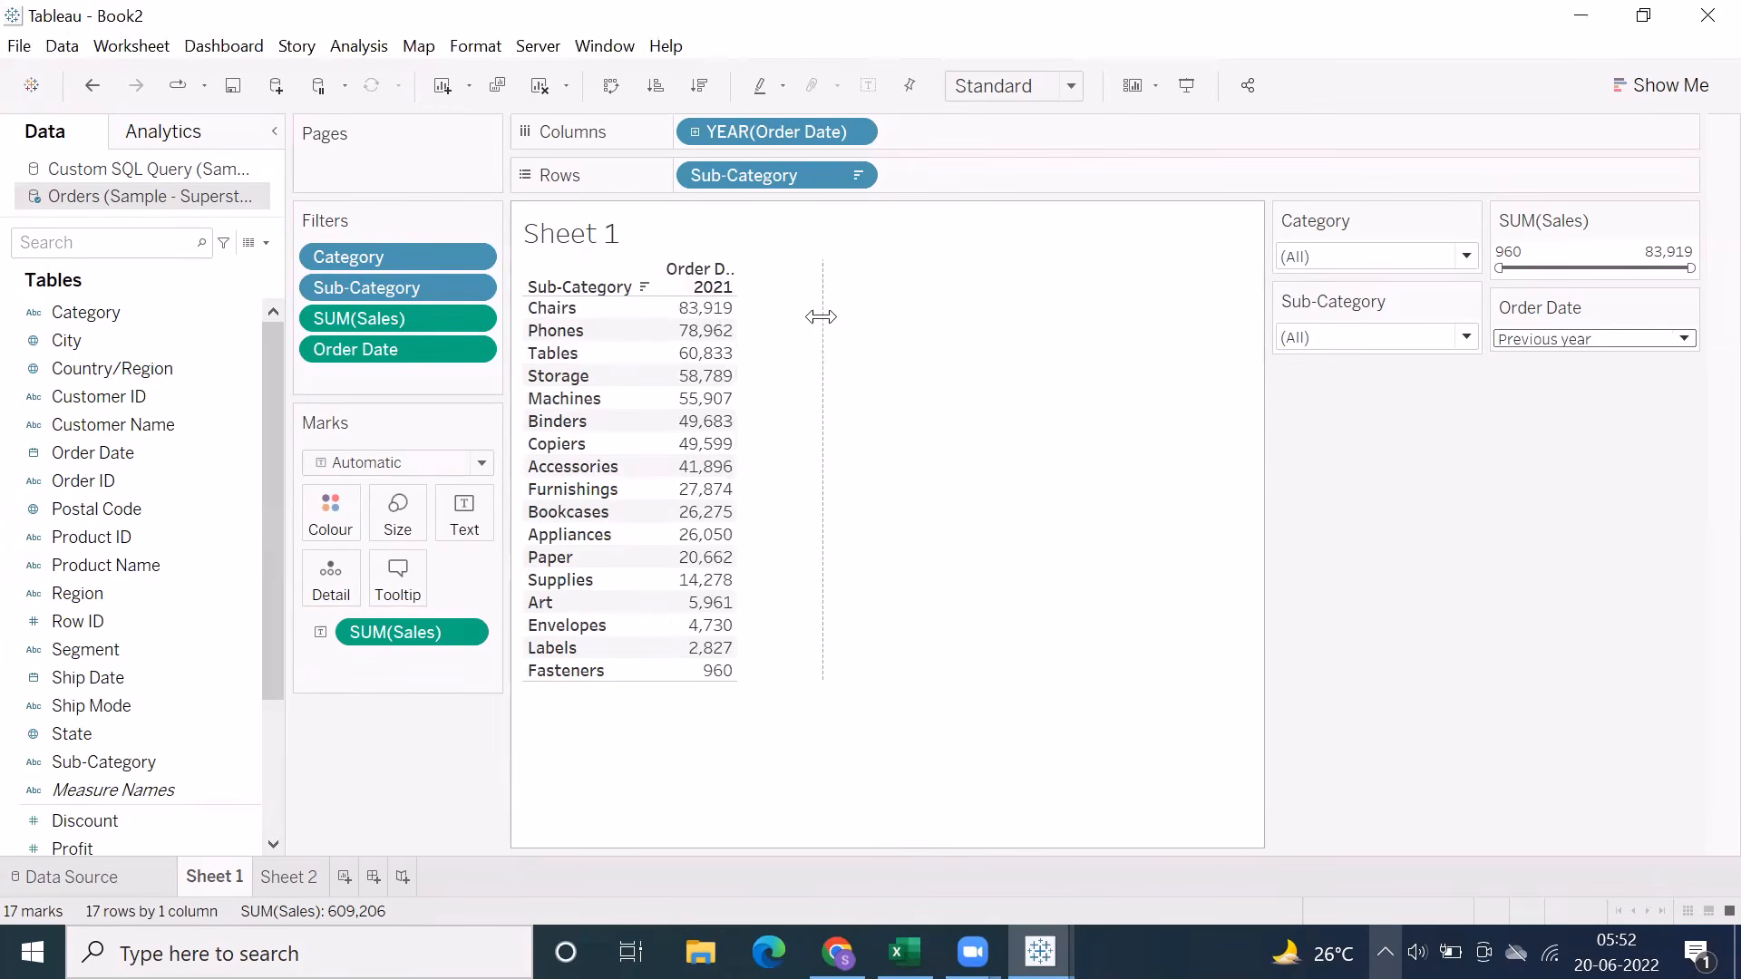
drag(820, 316, 823, 316)
click(1523, 341)
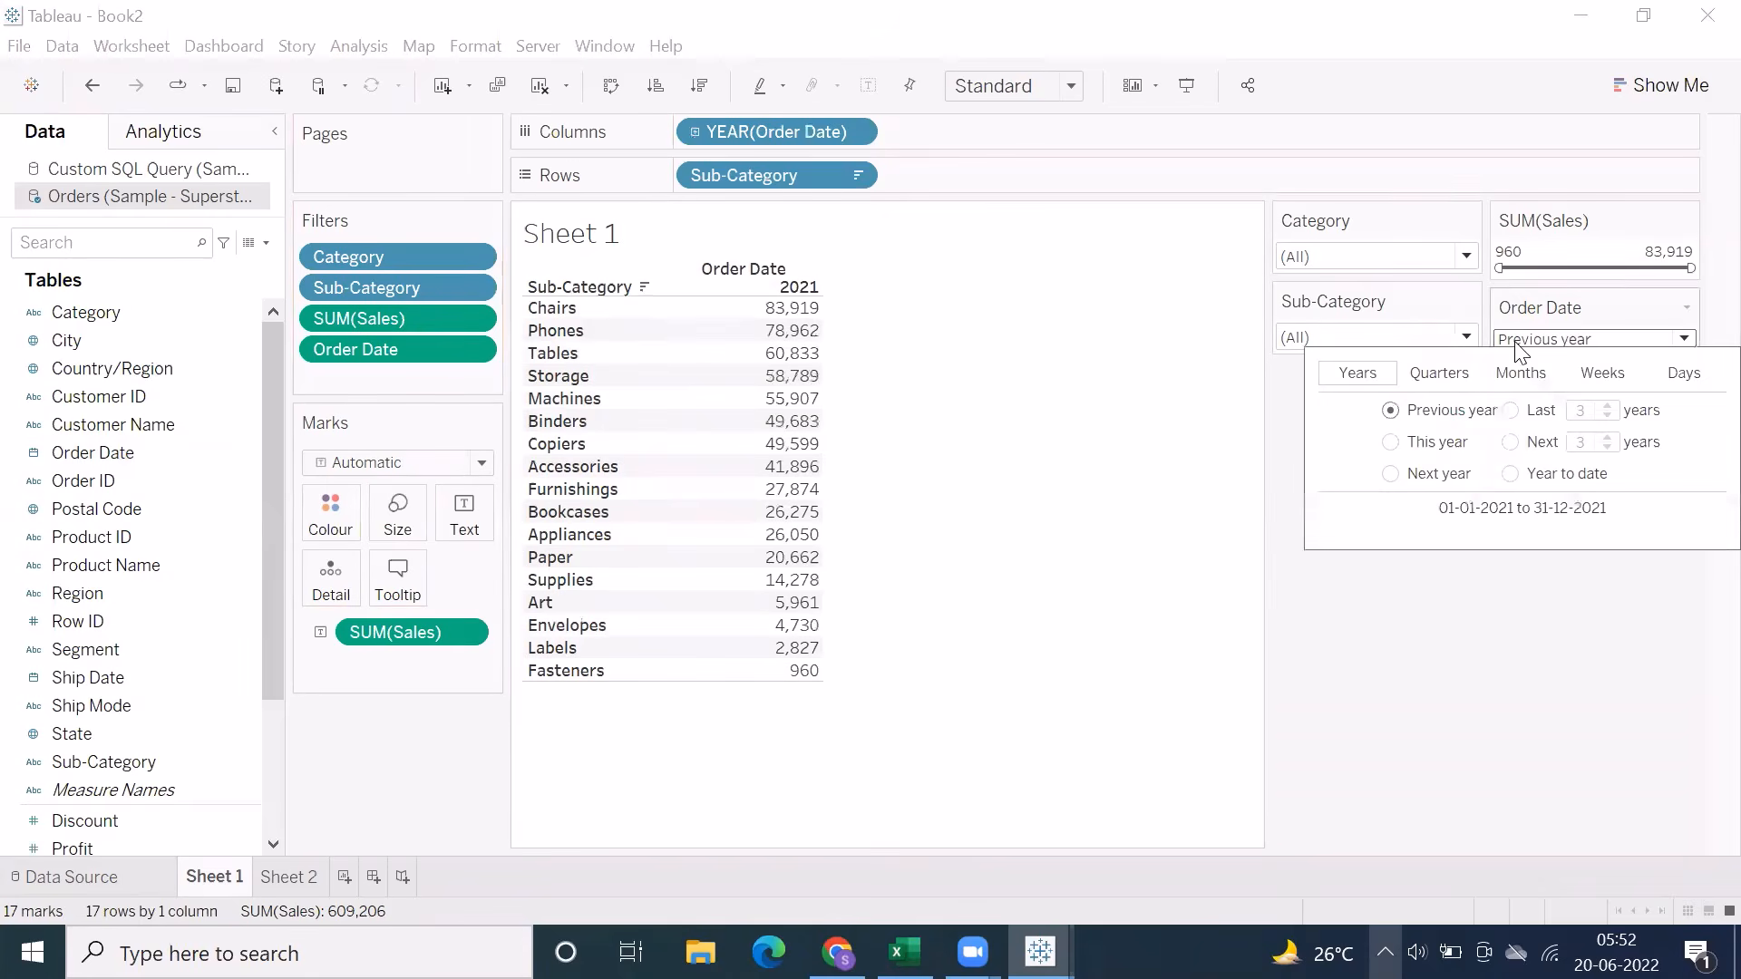
click(1512, 411)
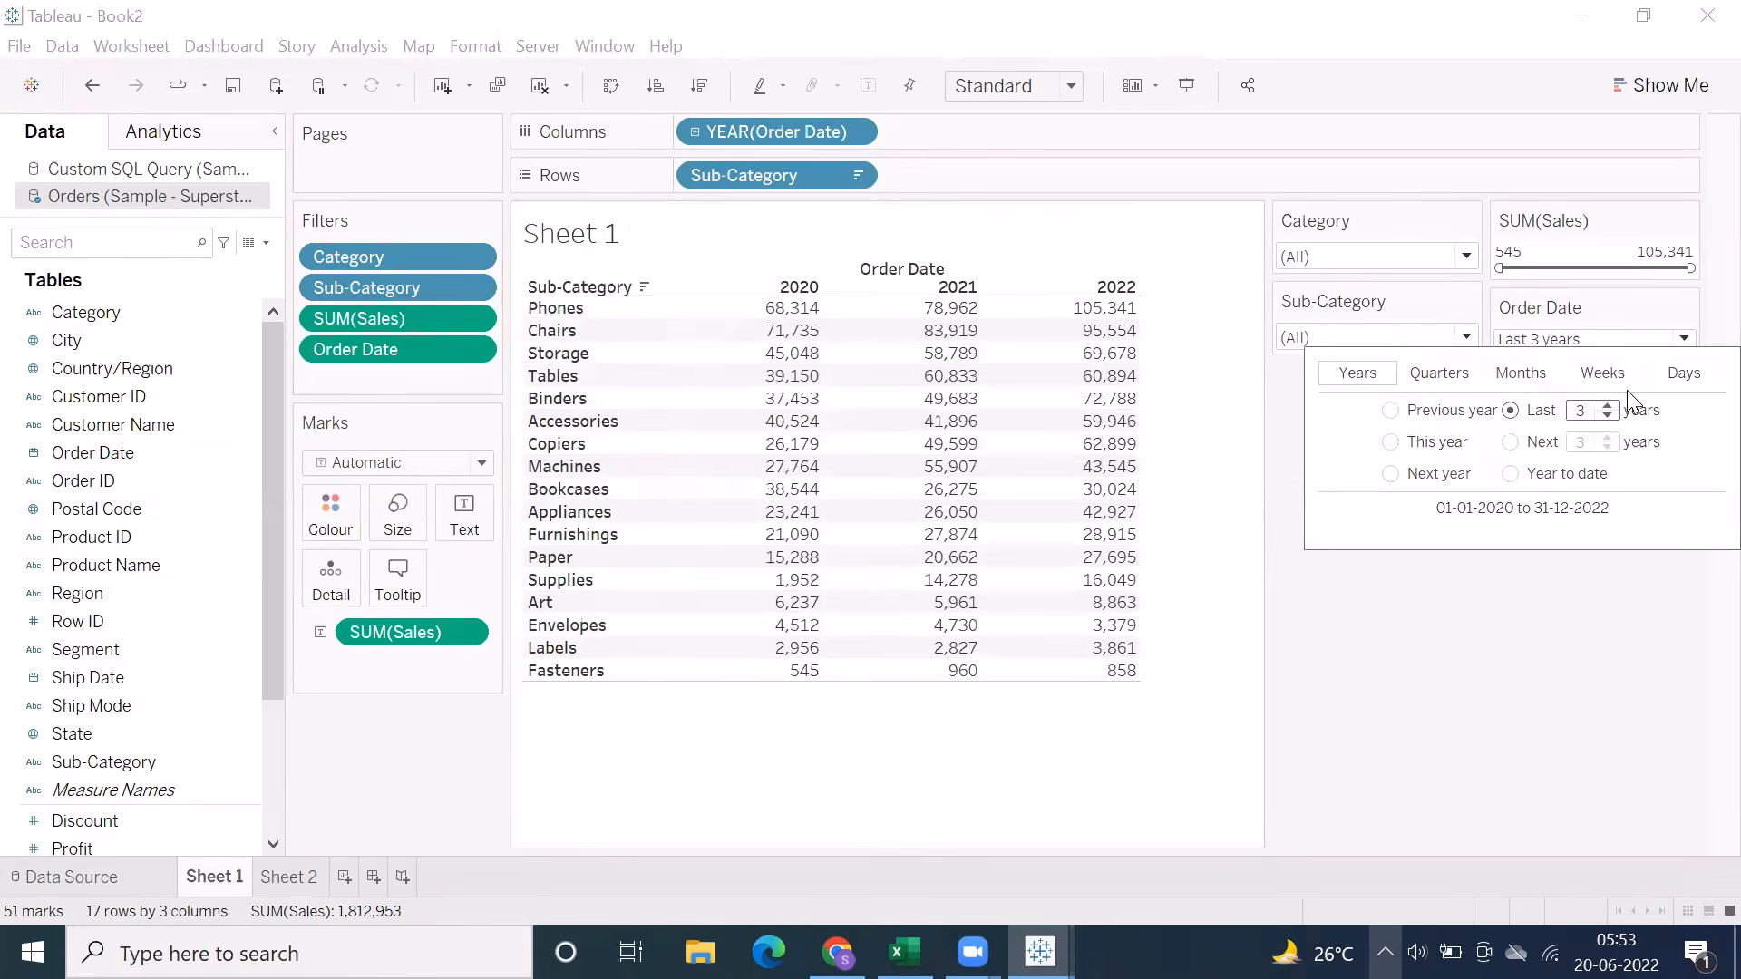
click(1607, 406)
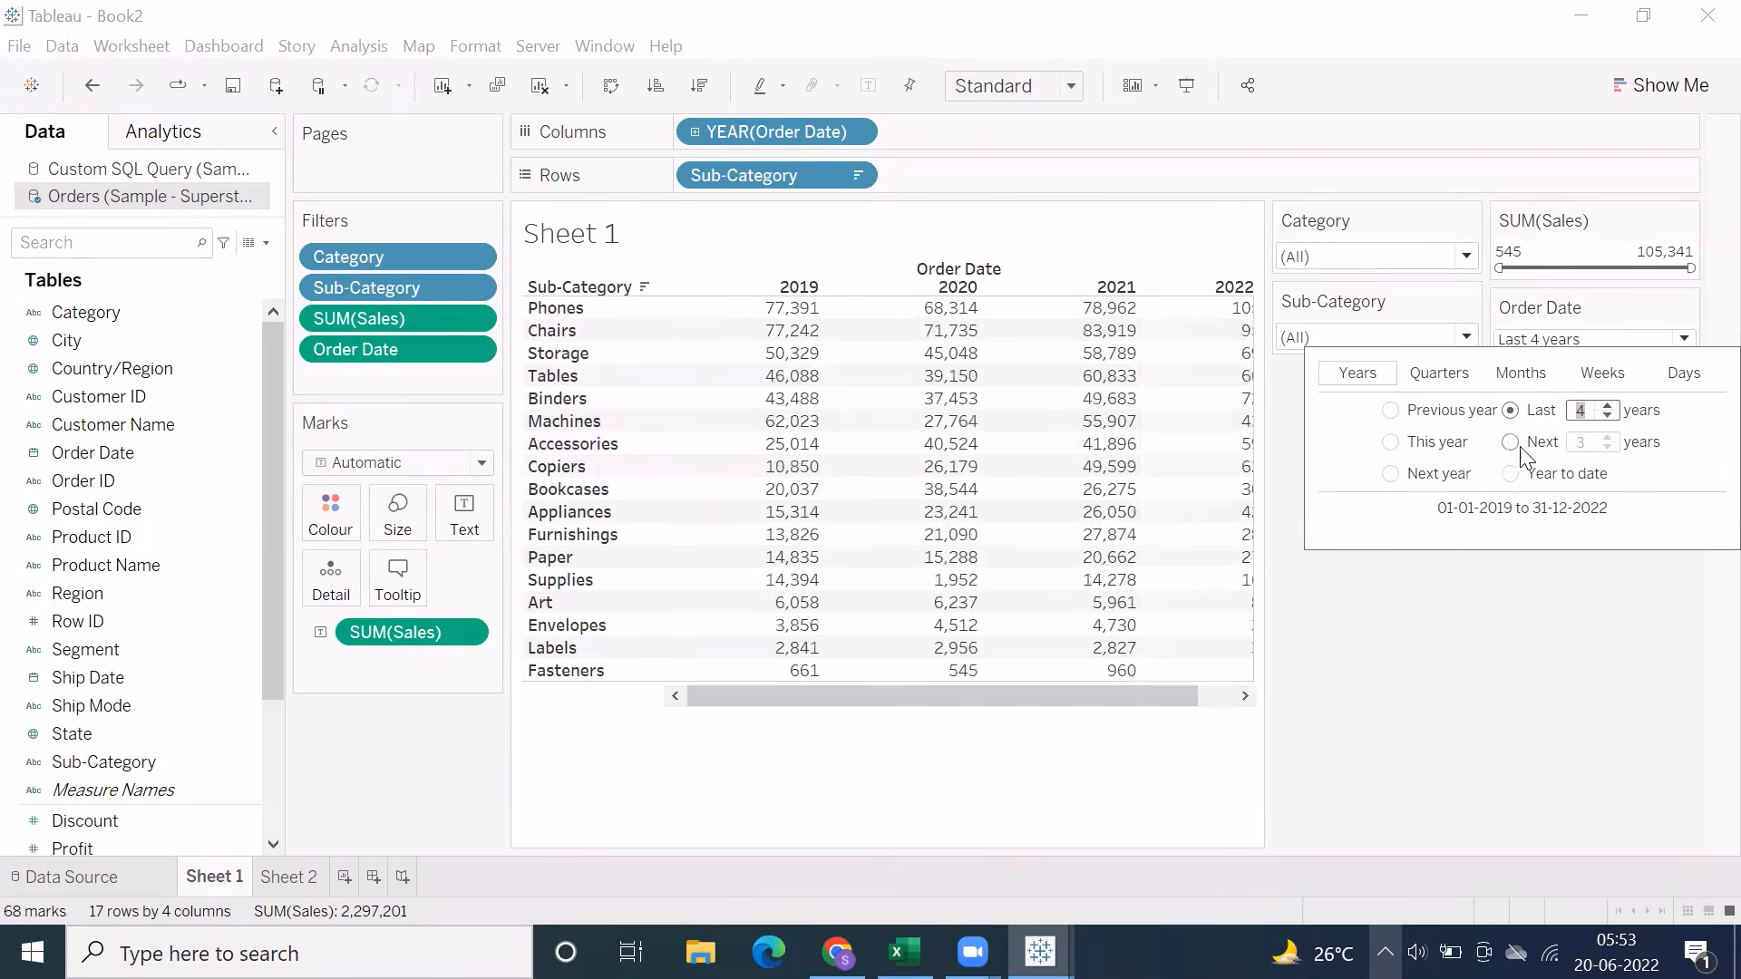
Filter Order Date to the last 4 quarters and expand the year columns into quarters
click(1440, 372)
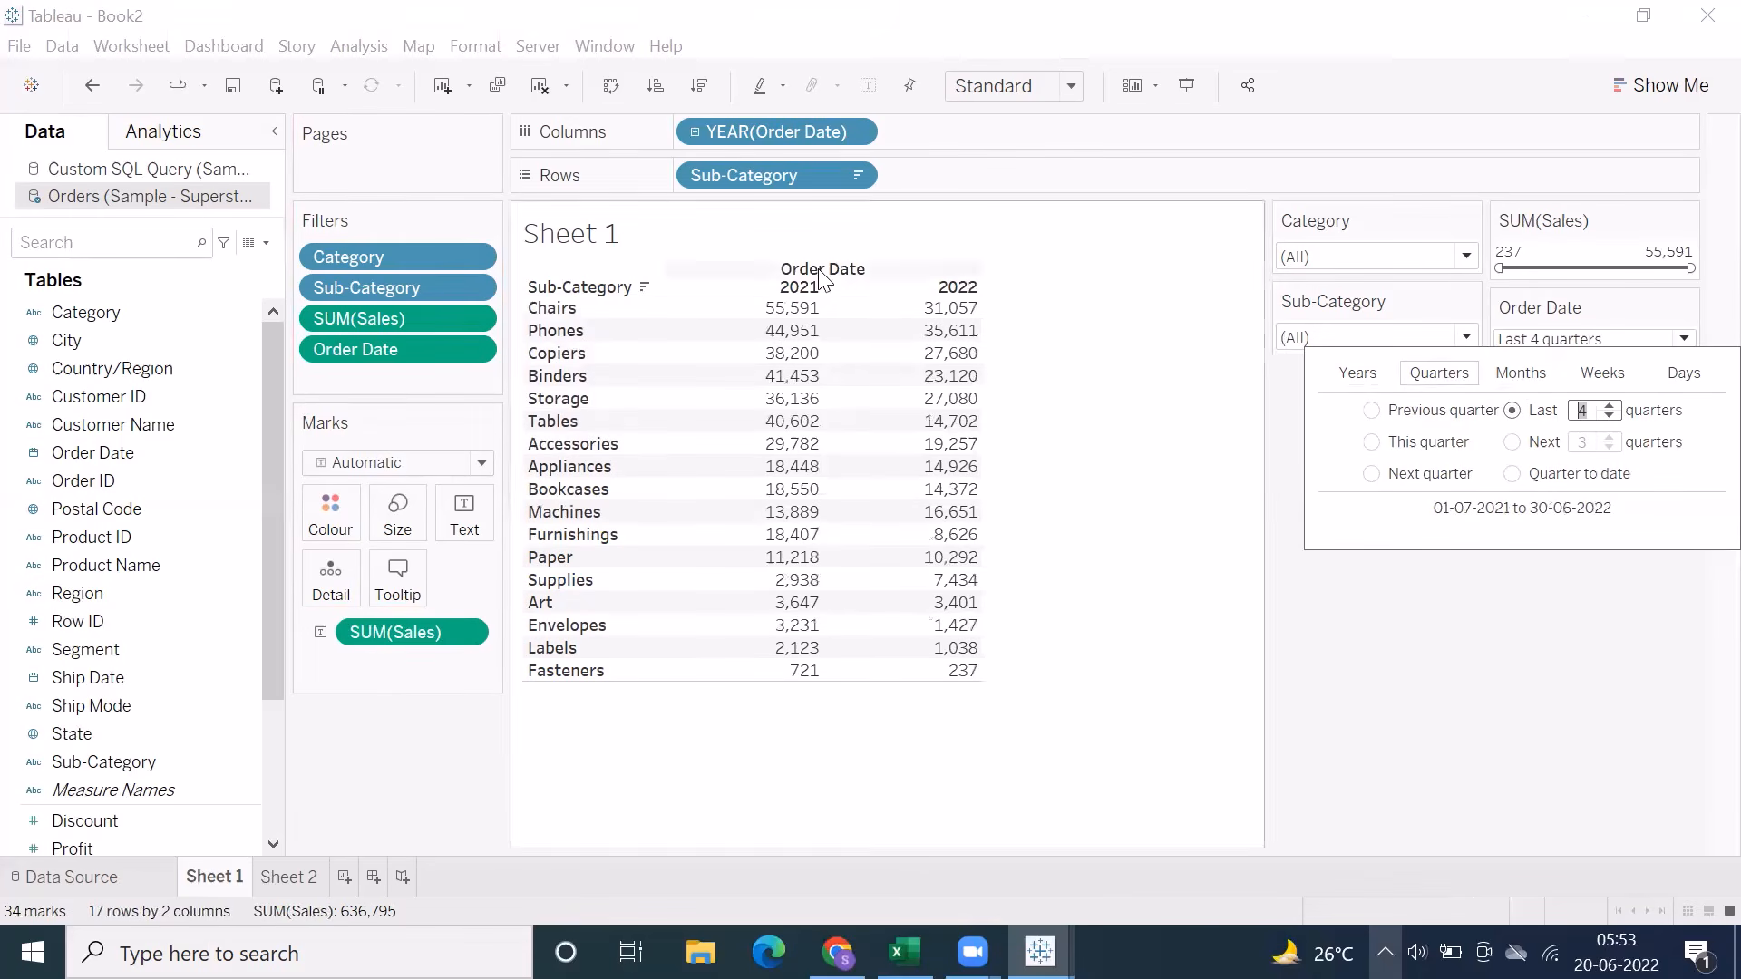
click(694, 133)
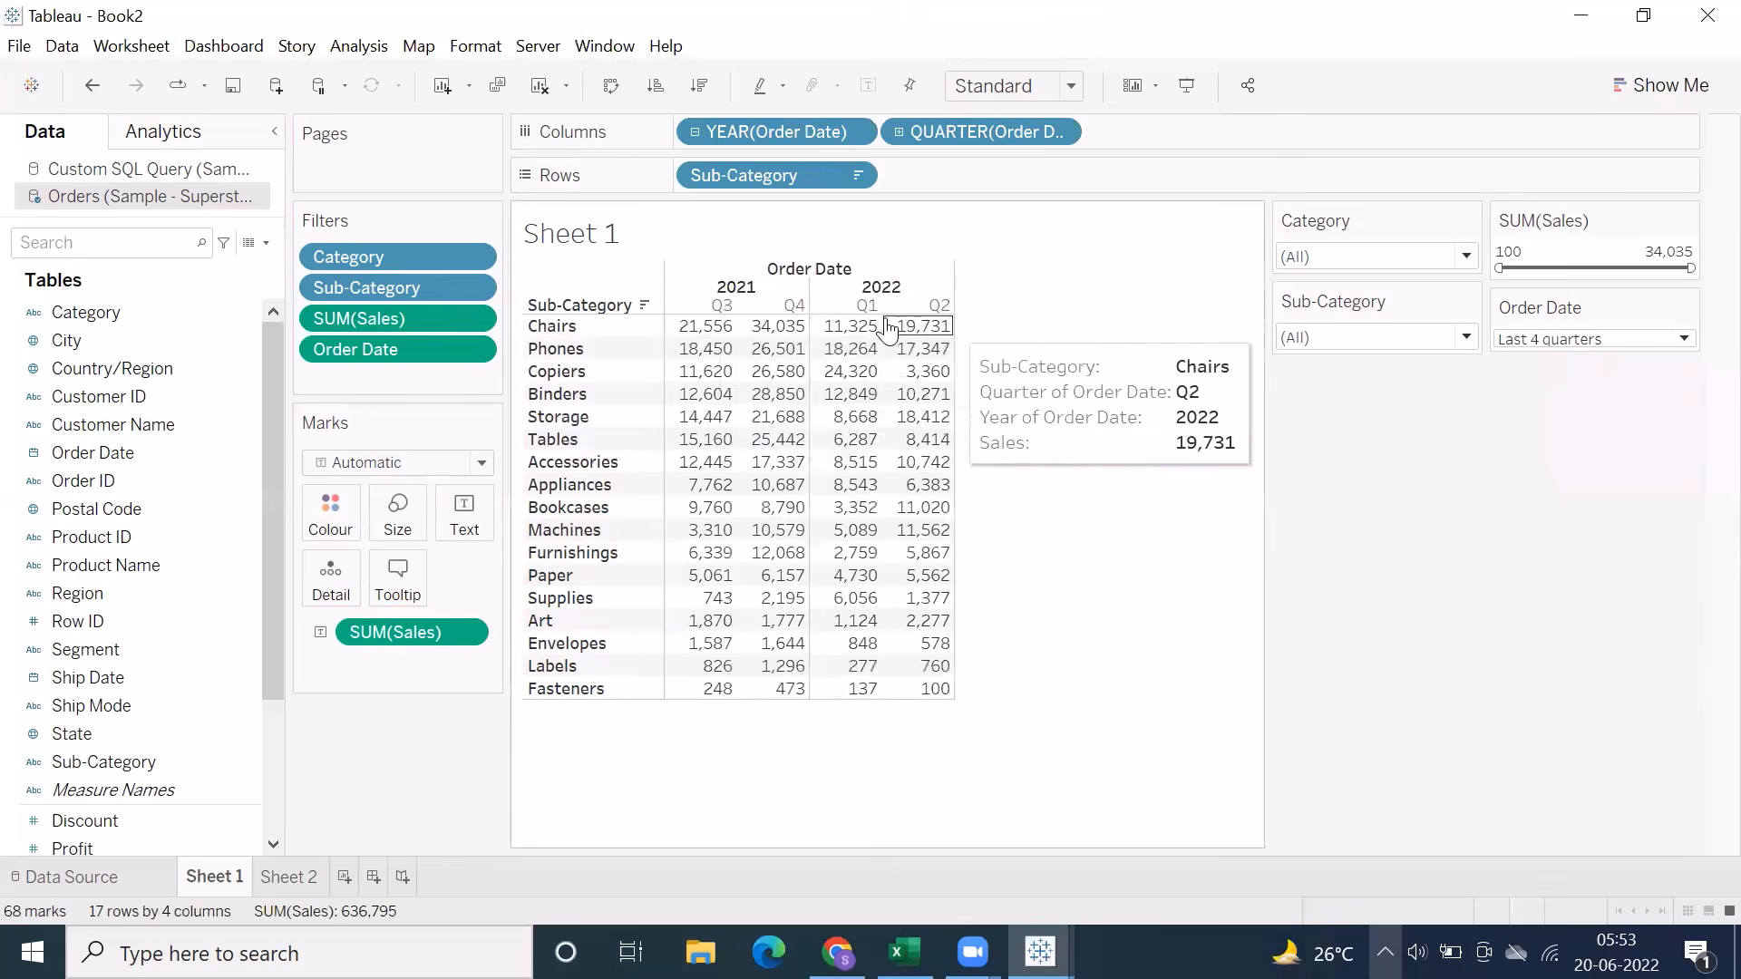
Collapse the Order Date quarters into years and expand them into quarters again
click(695, 133)
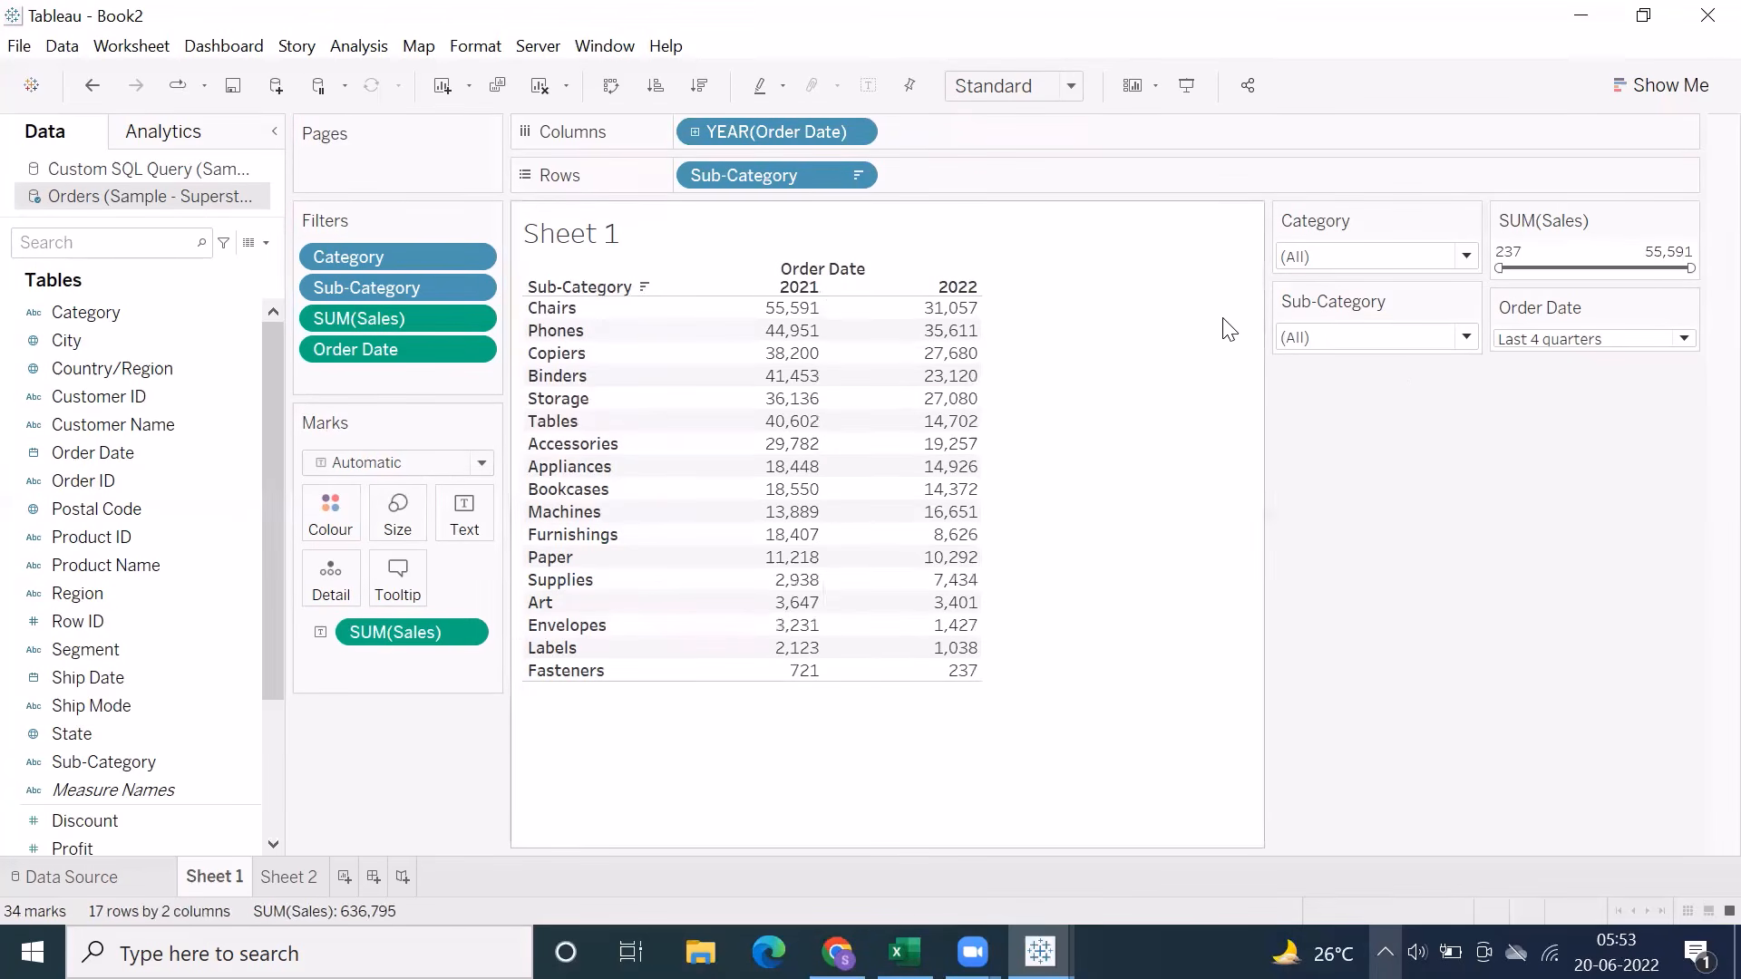
click(693, 132)
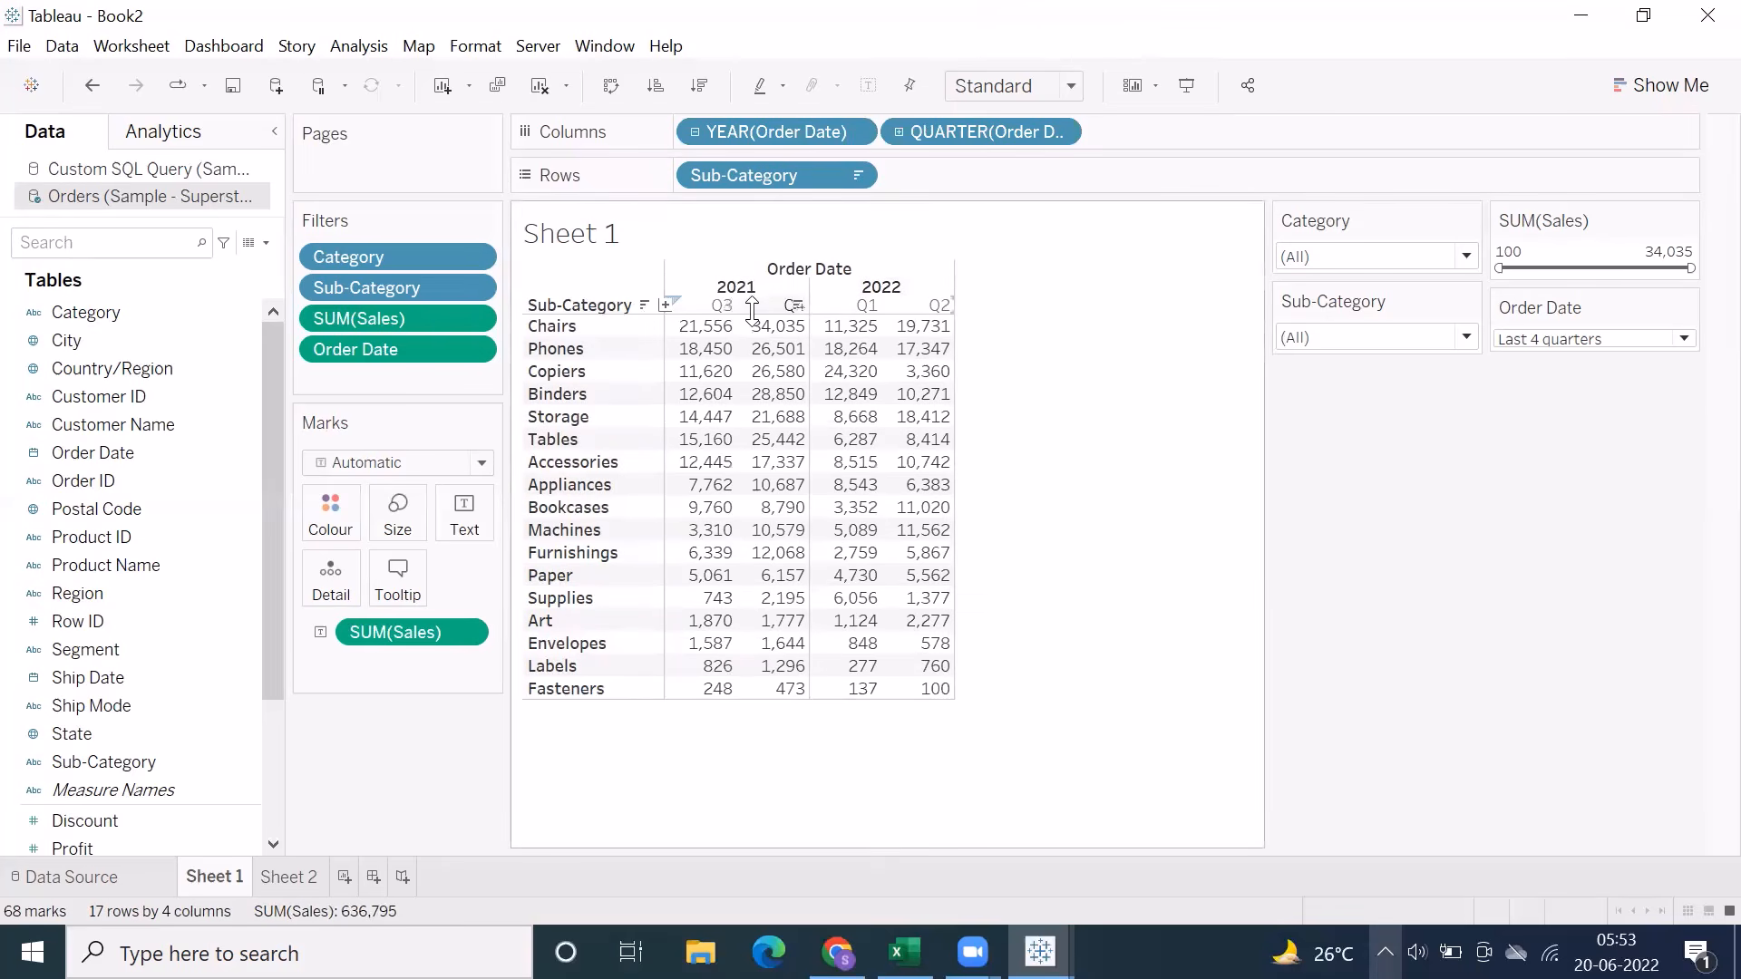
Try the This quarter and Previous quarter options of the Order Date filter, and set it to This year
click(1601, 341)
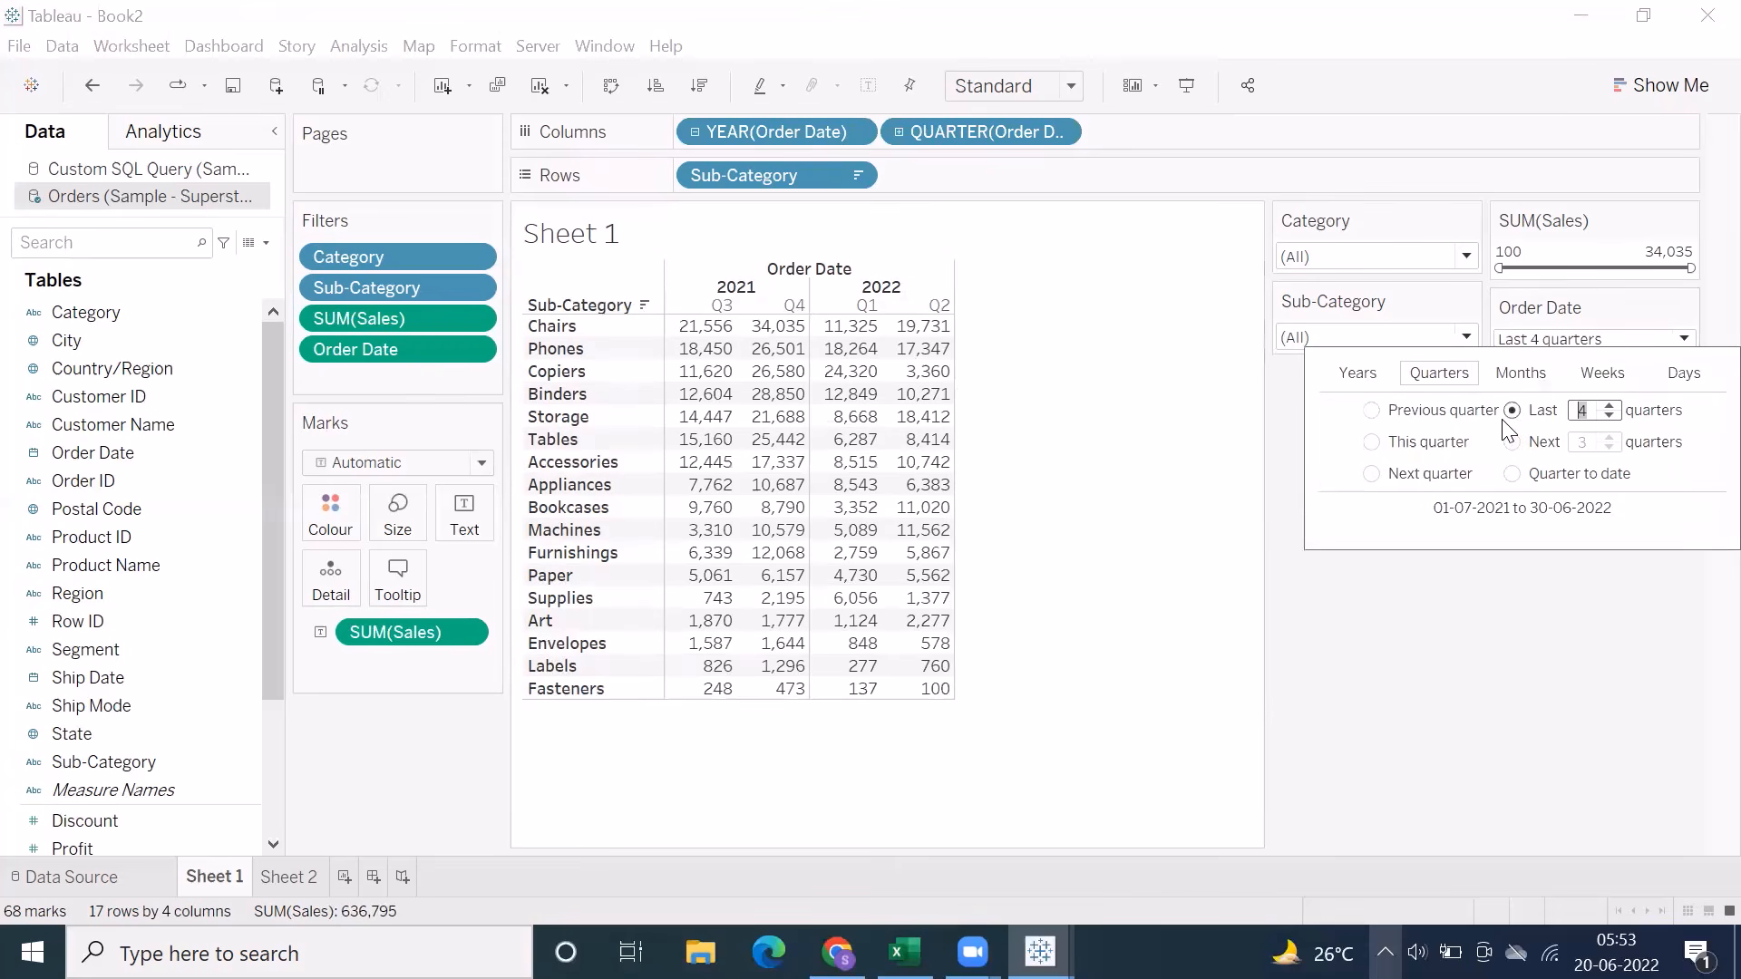
click(1371, 442)
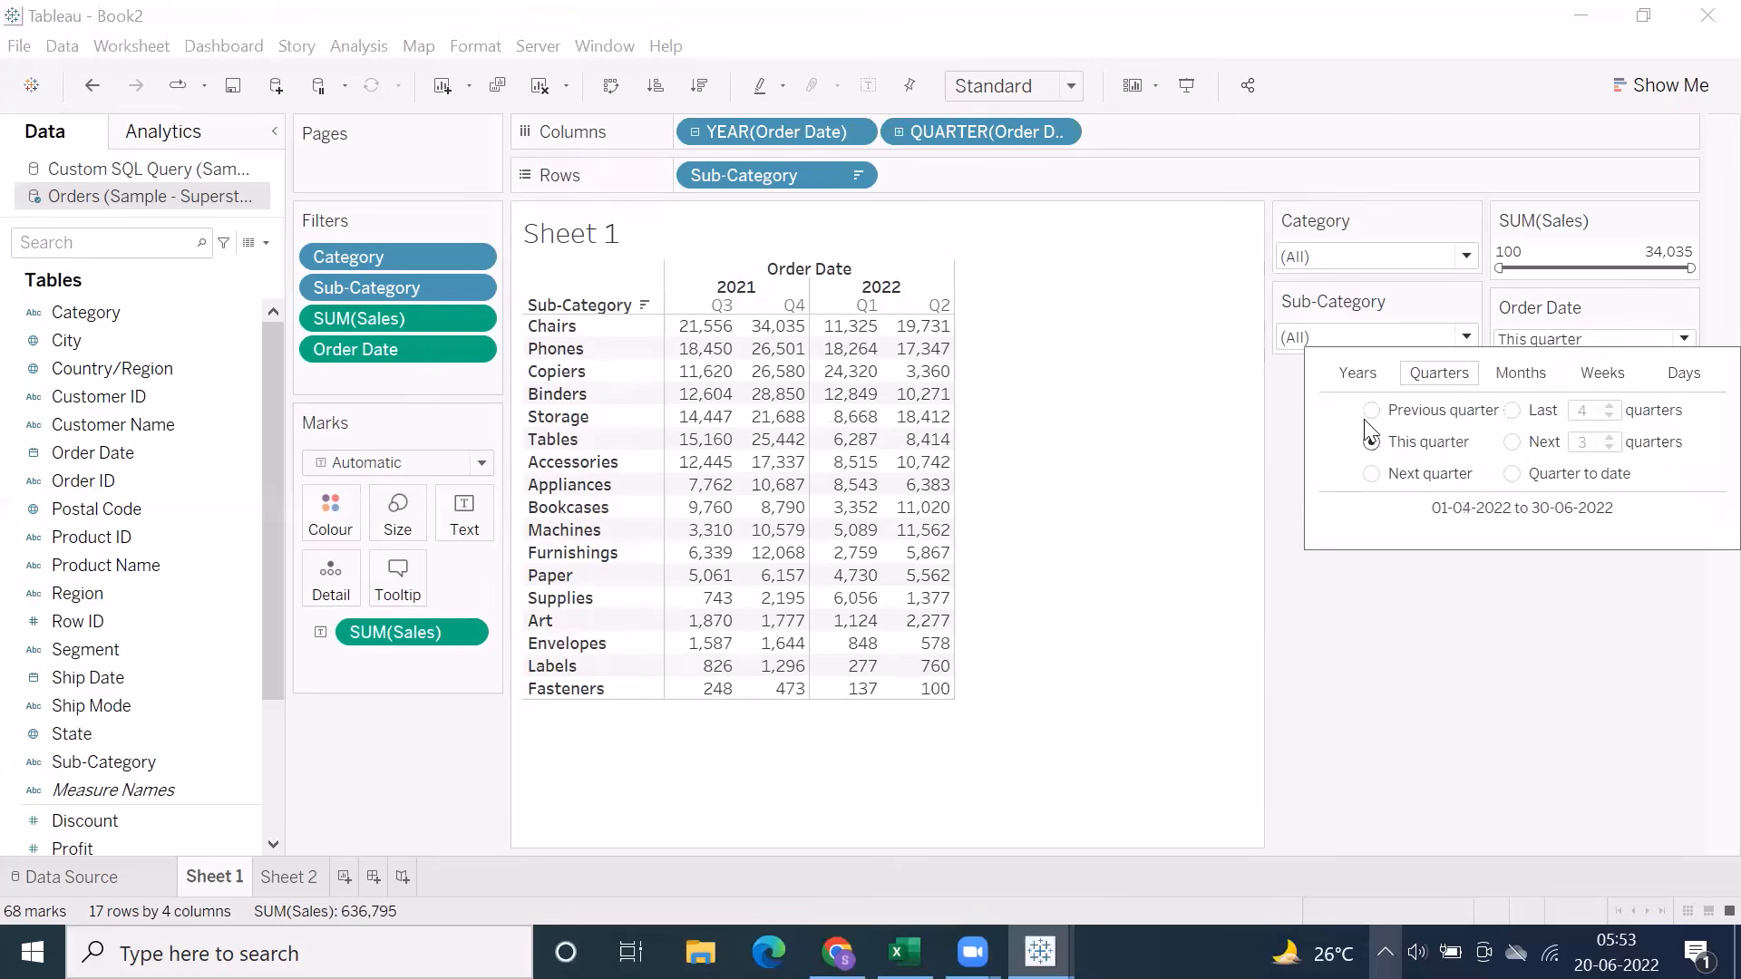
click(1371, 410)
click(1358, 372)
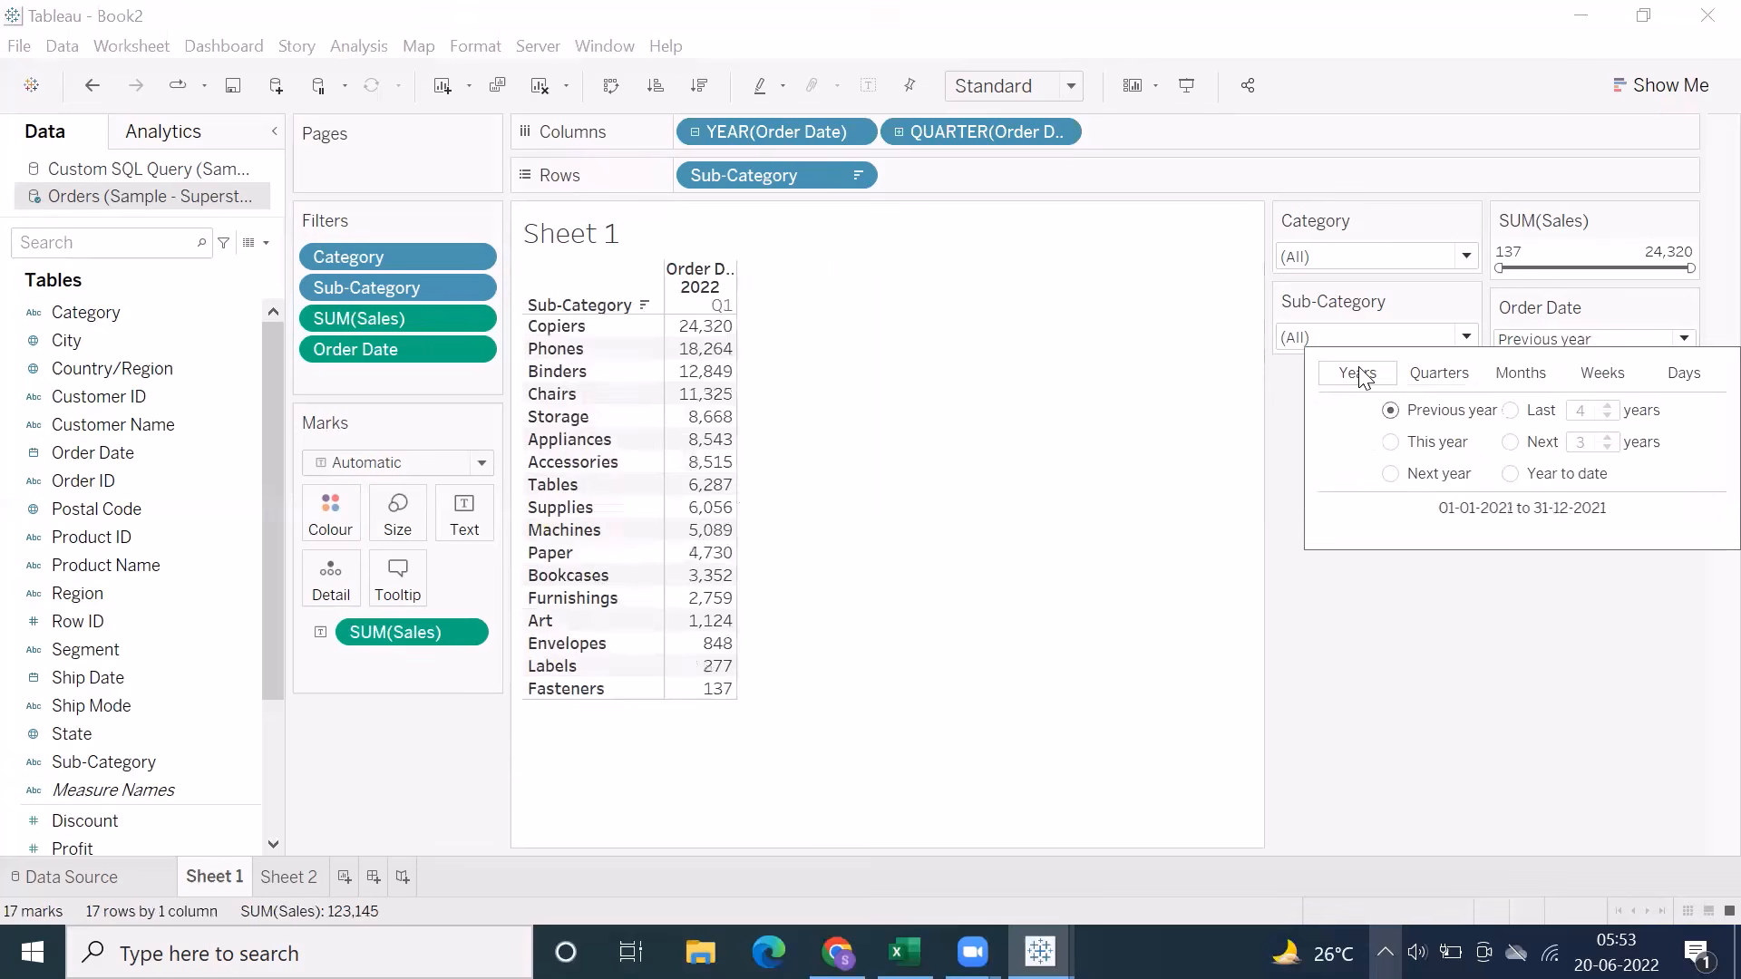
click(1390, 442)
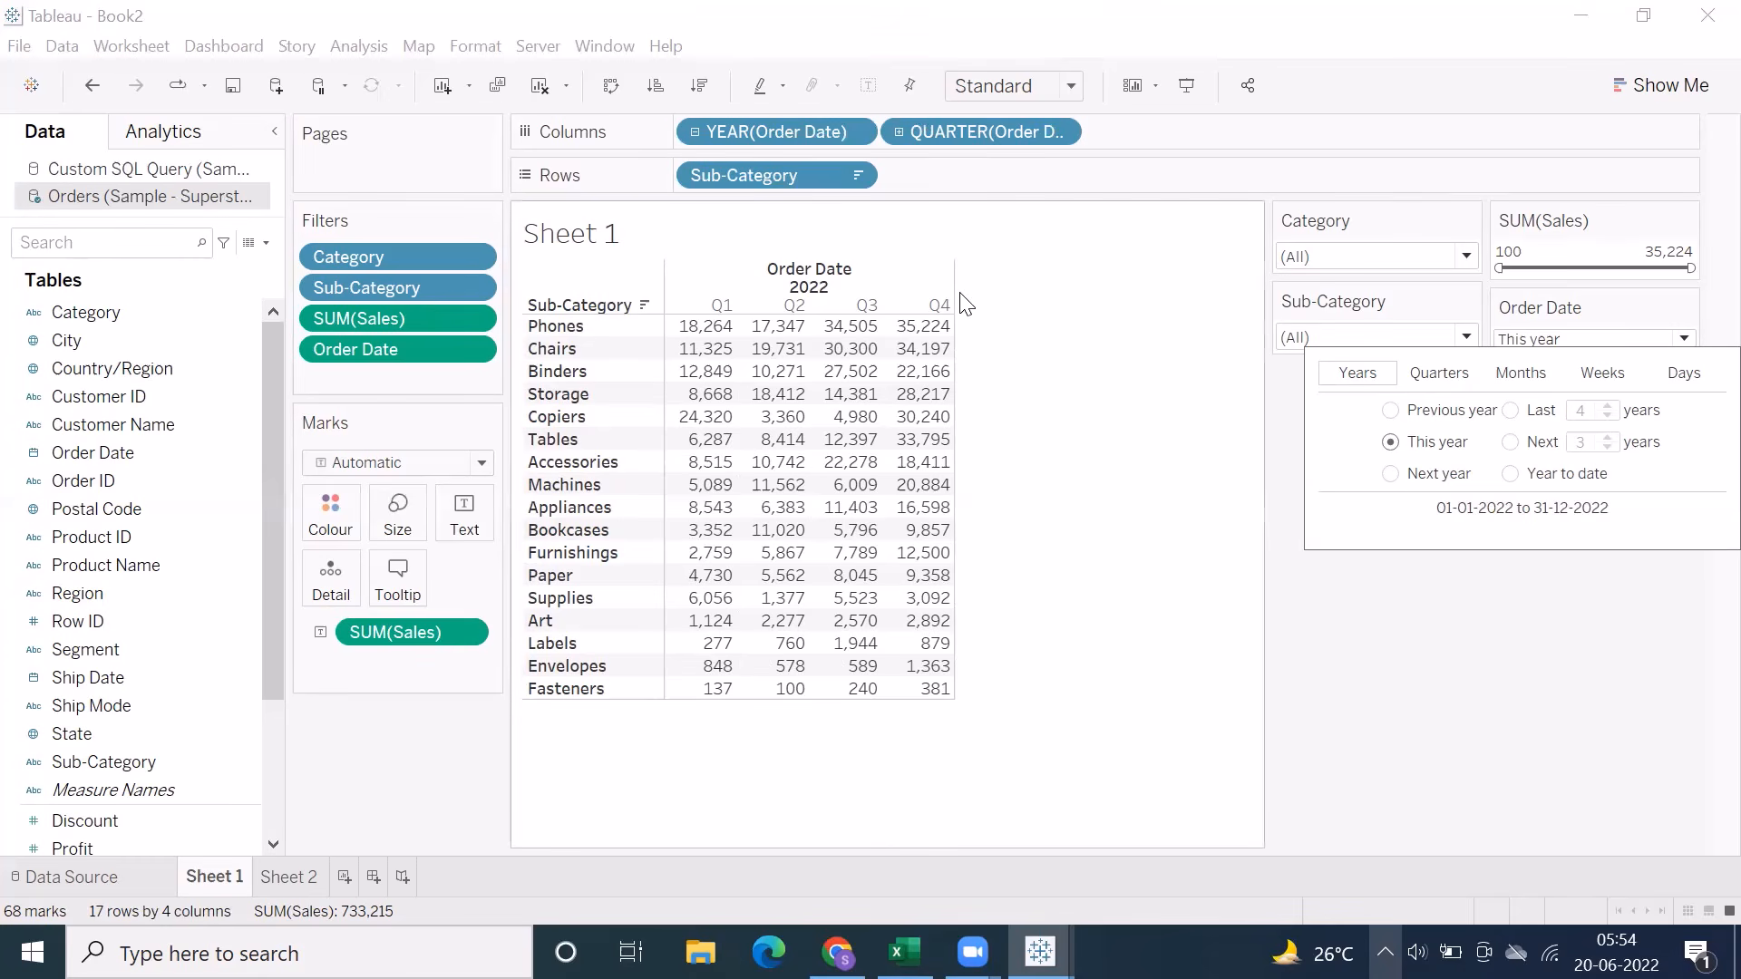
click(943, 327)
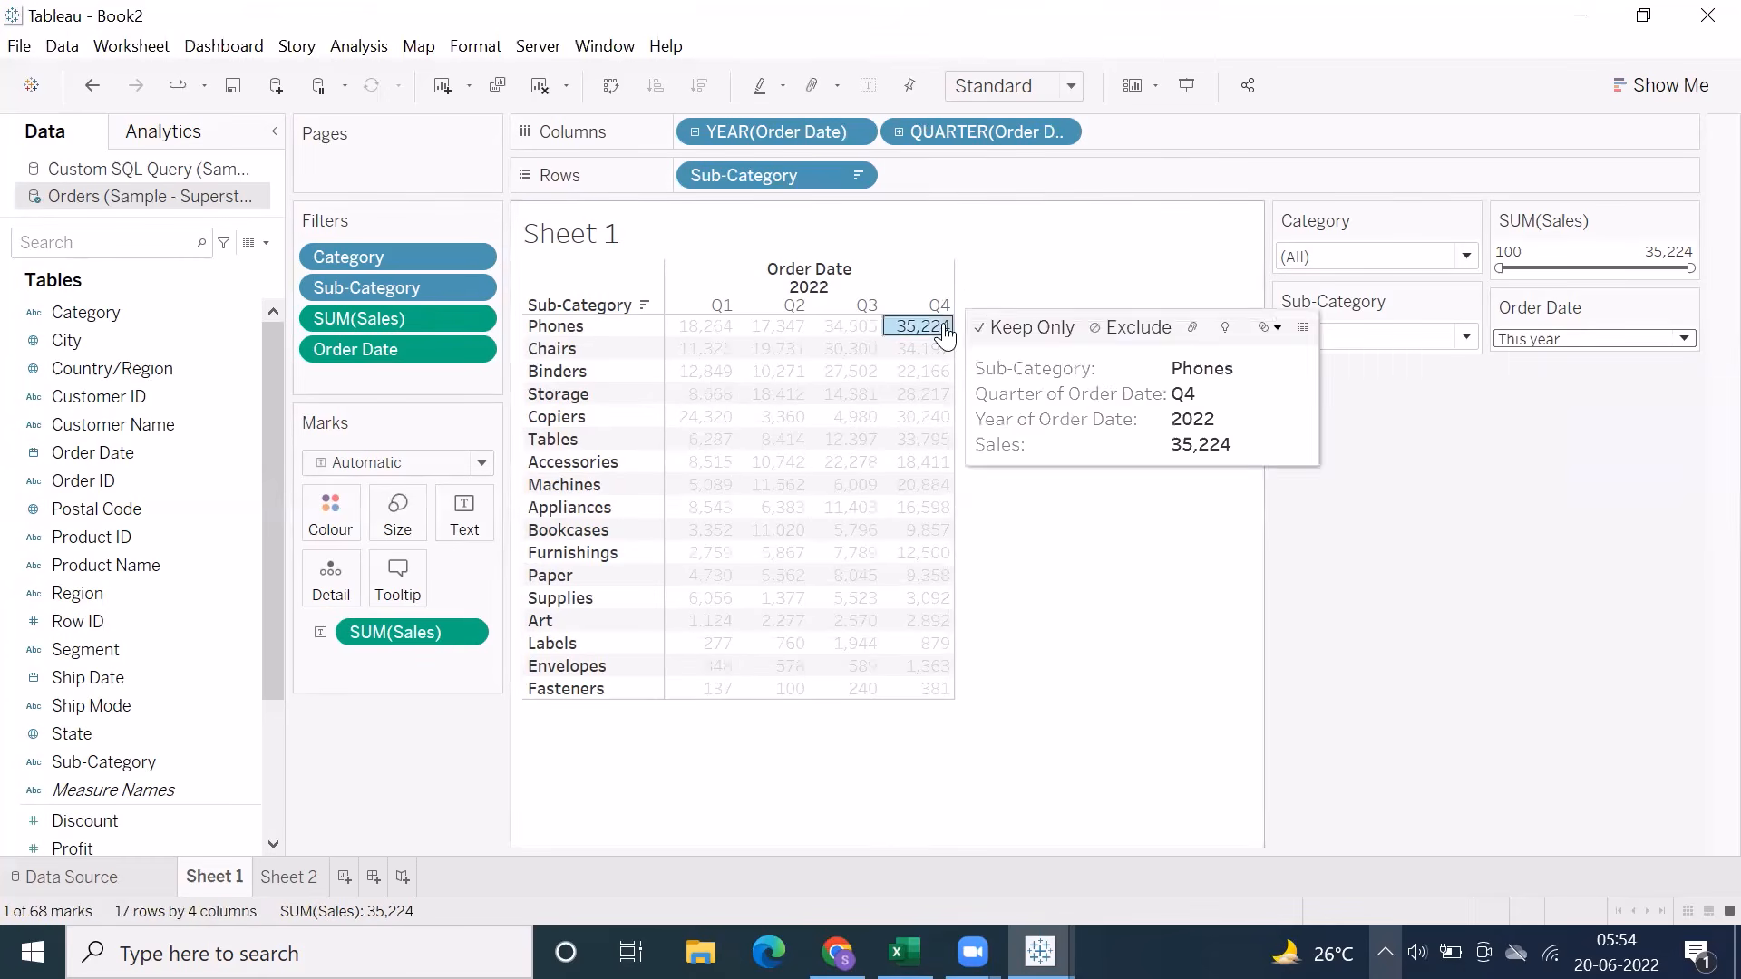
click(1102, 319)
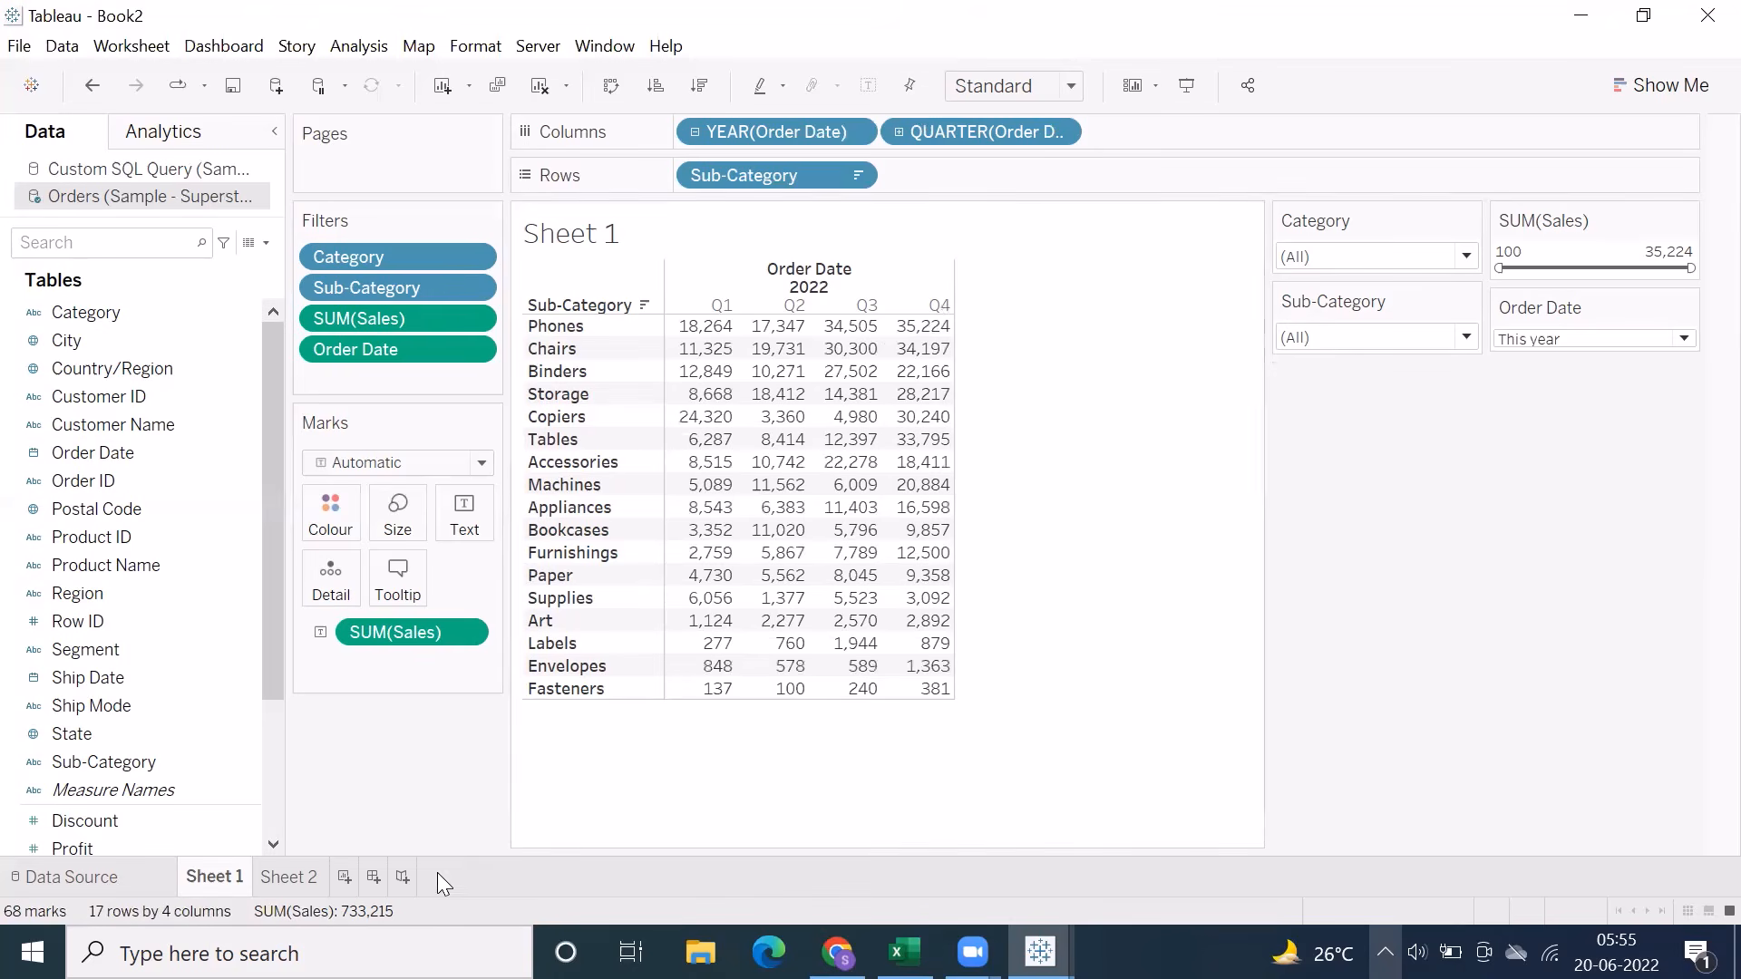
Switch to the Excel notes and review the relative date section on Sheet11 and the Global Filter section on Sheet12
click(904, 952)
scroll(710, 719, down, 10)
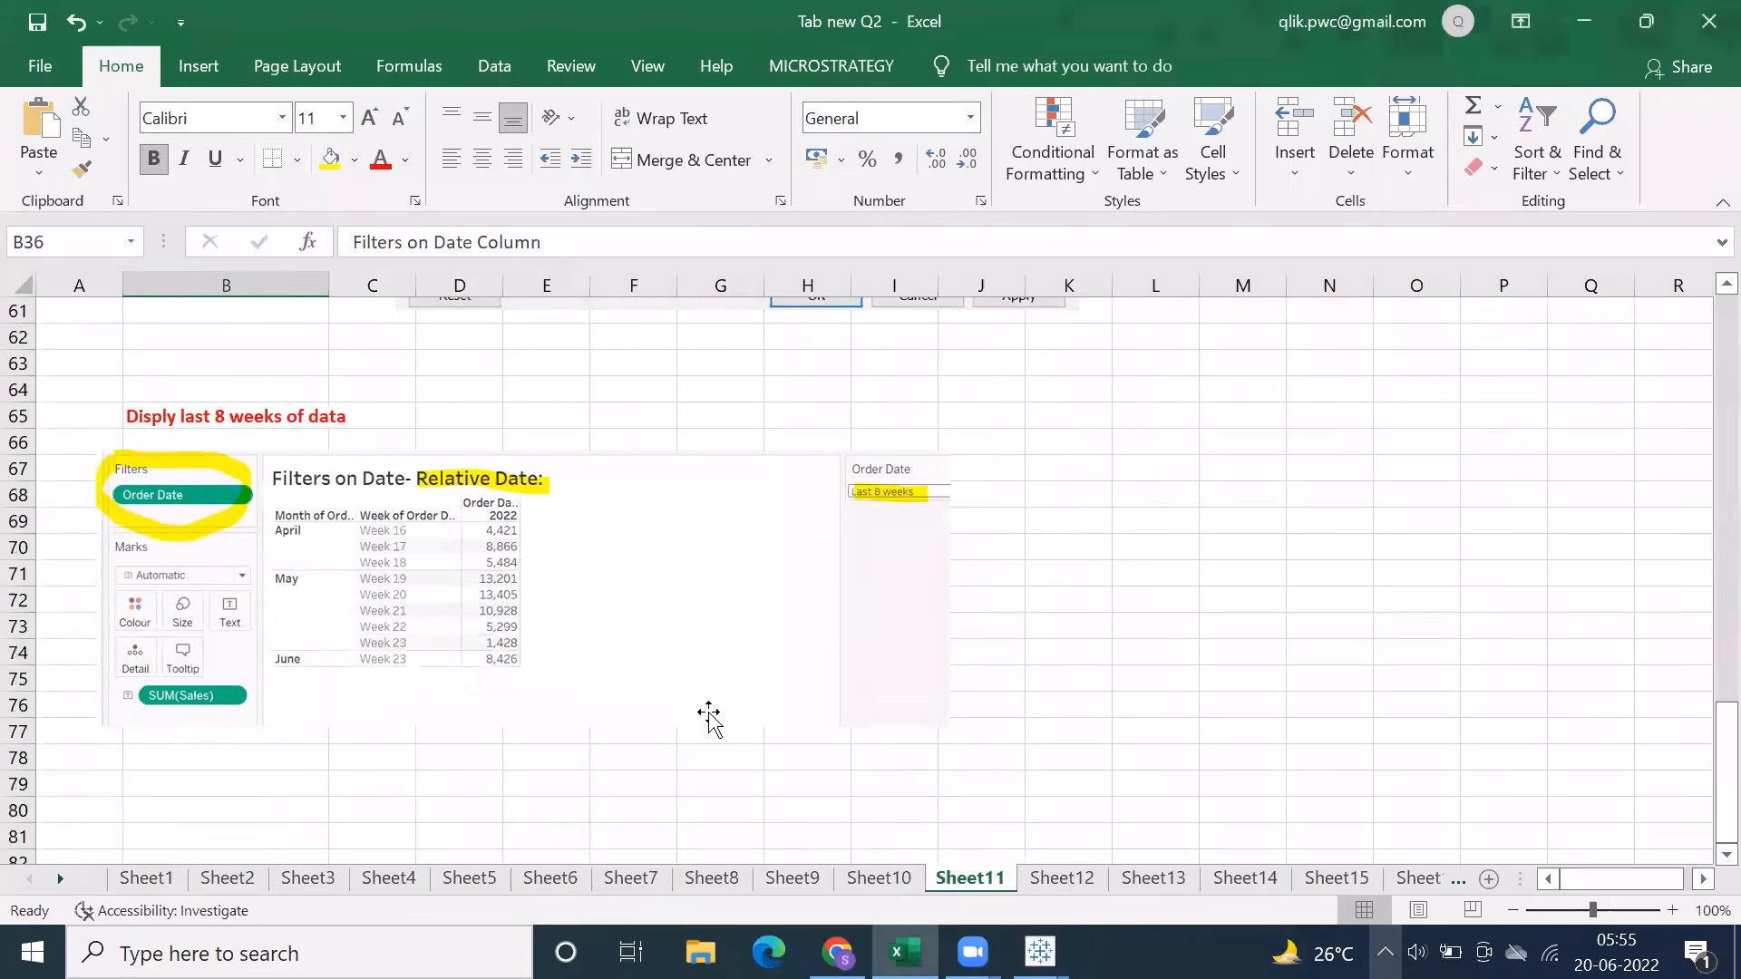
scroll(710, 719, up, 9)
scroll(710, 716, down, 8)
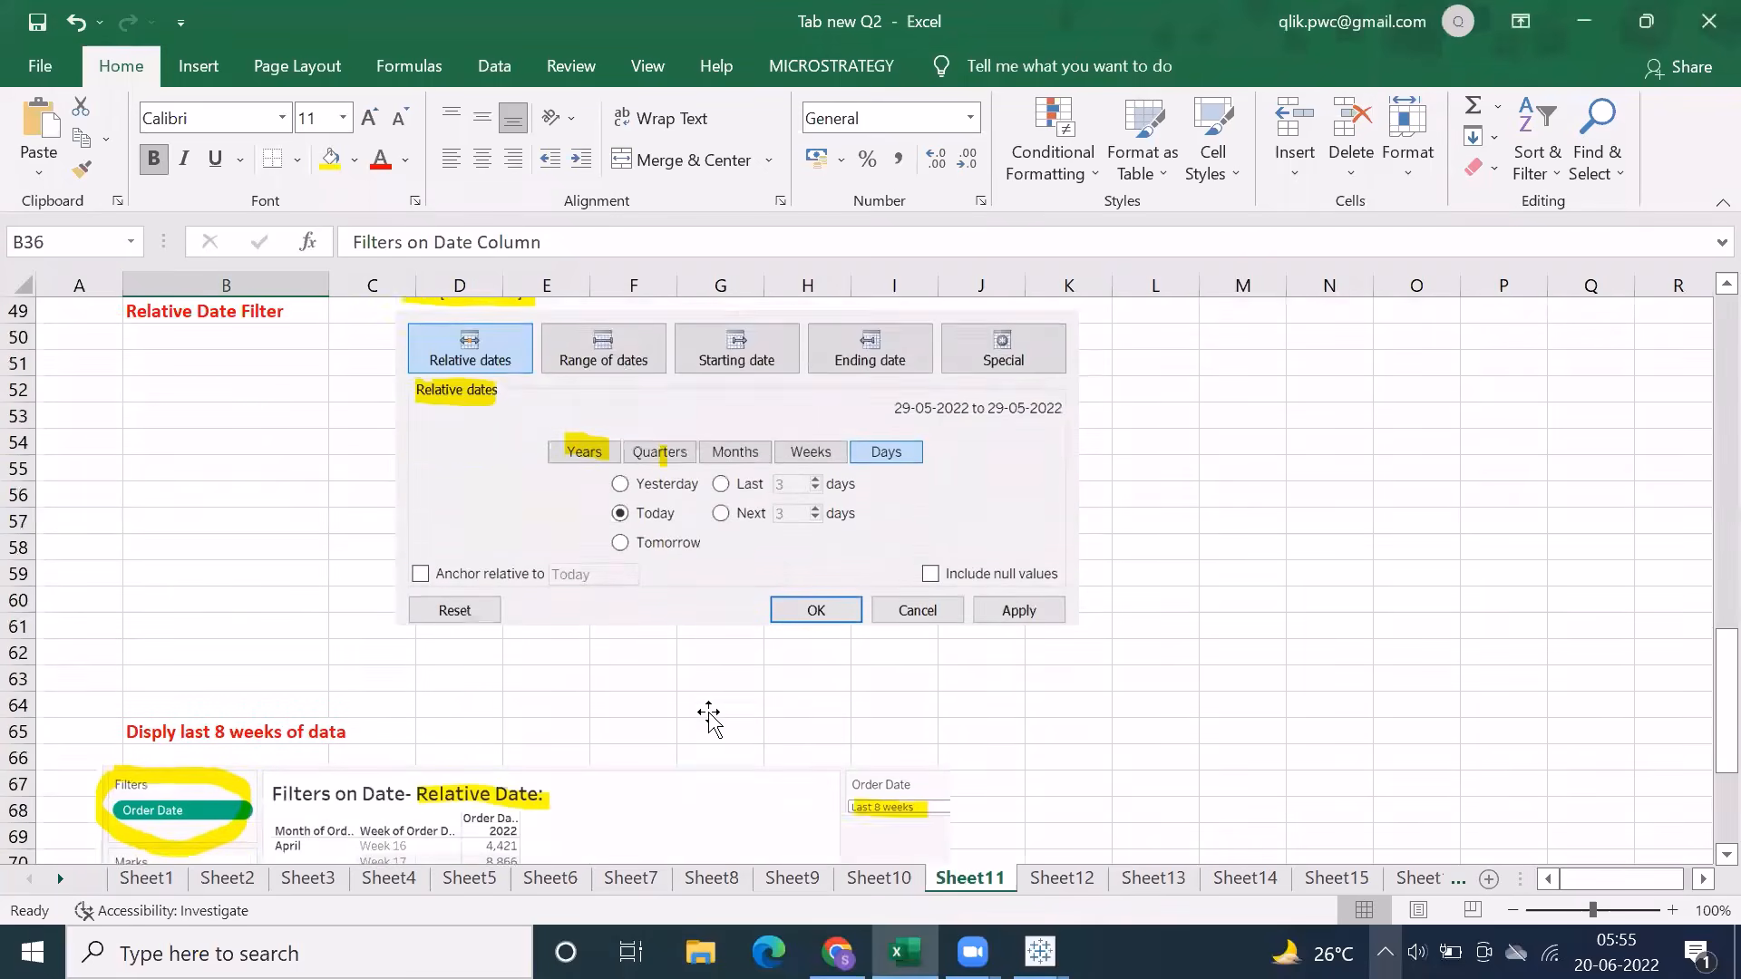
scroll(713, 716, up, 5)
key(ctrl+Page_Down)
scroll(909, 736, up, 15)
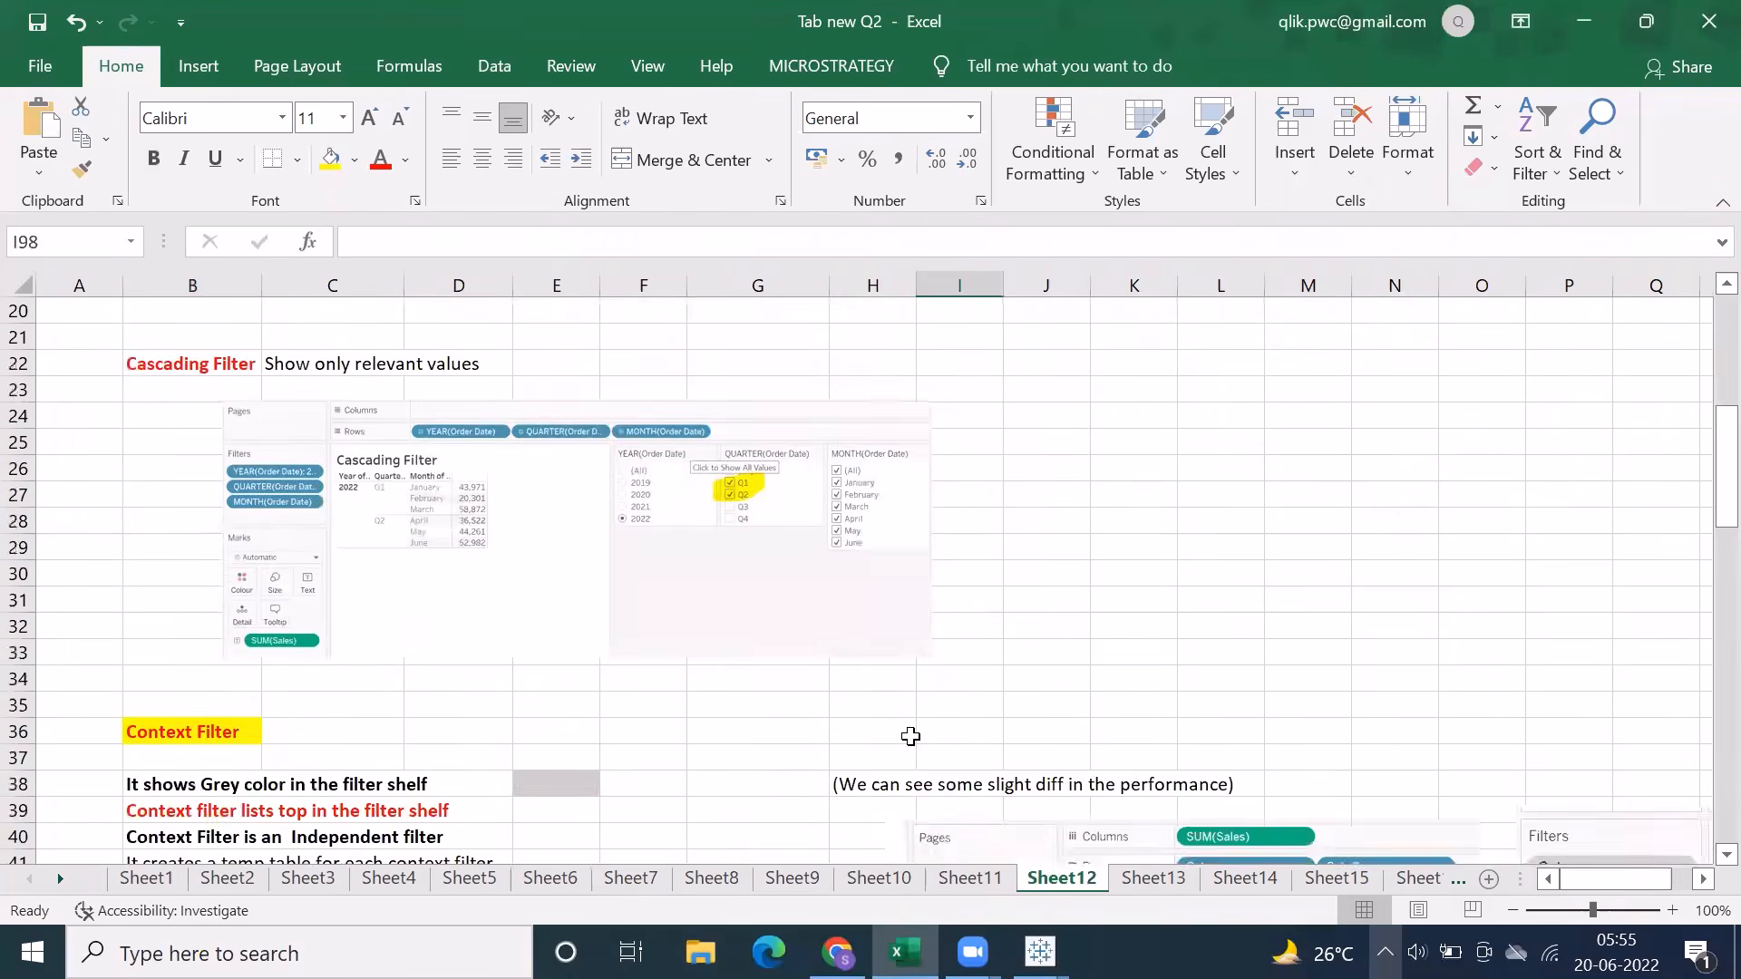
Switch back to the Book2 workbook in Tableau and apply the Category filter to all worksheets using this data source
mouse_move(1041, 950)
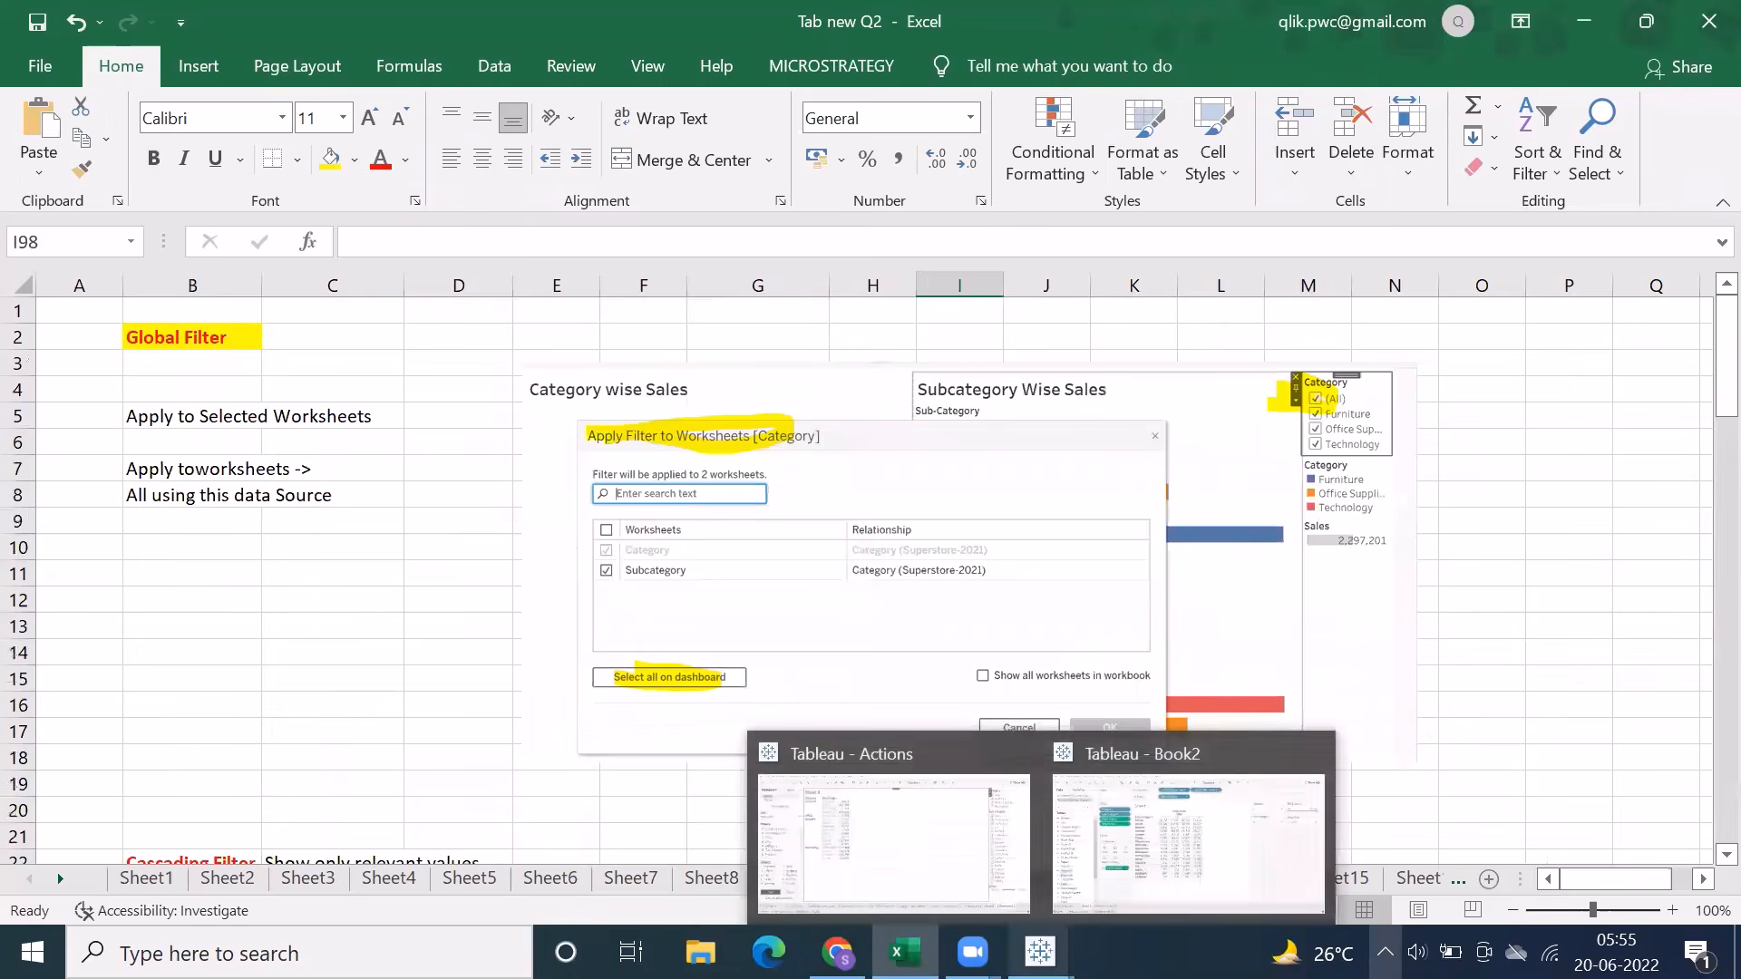
click(1124, 870)
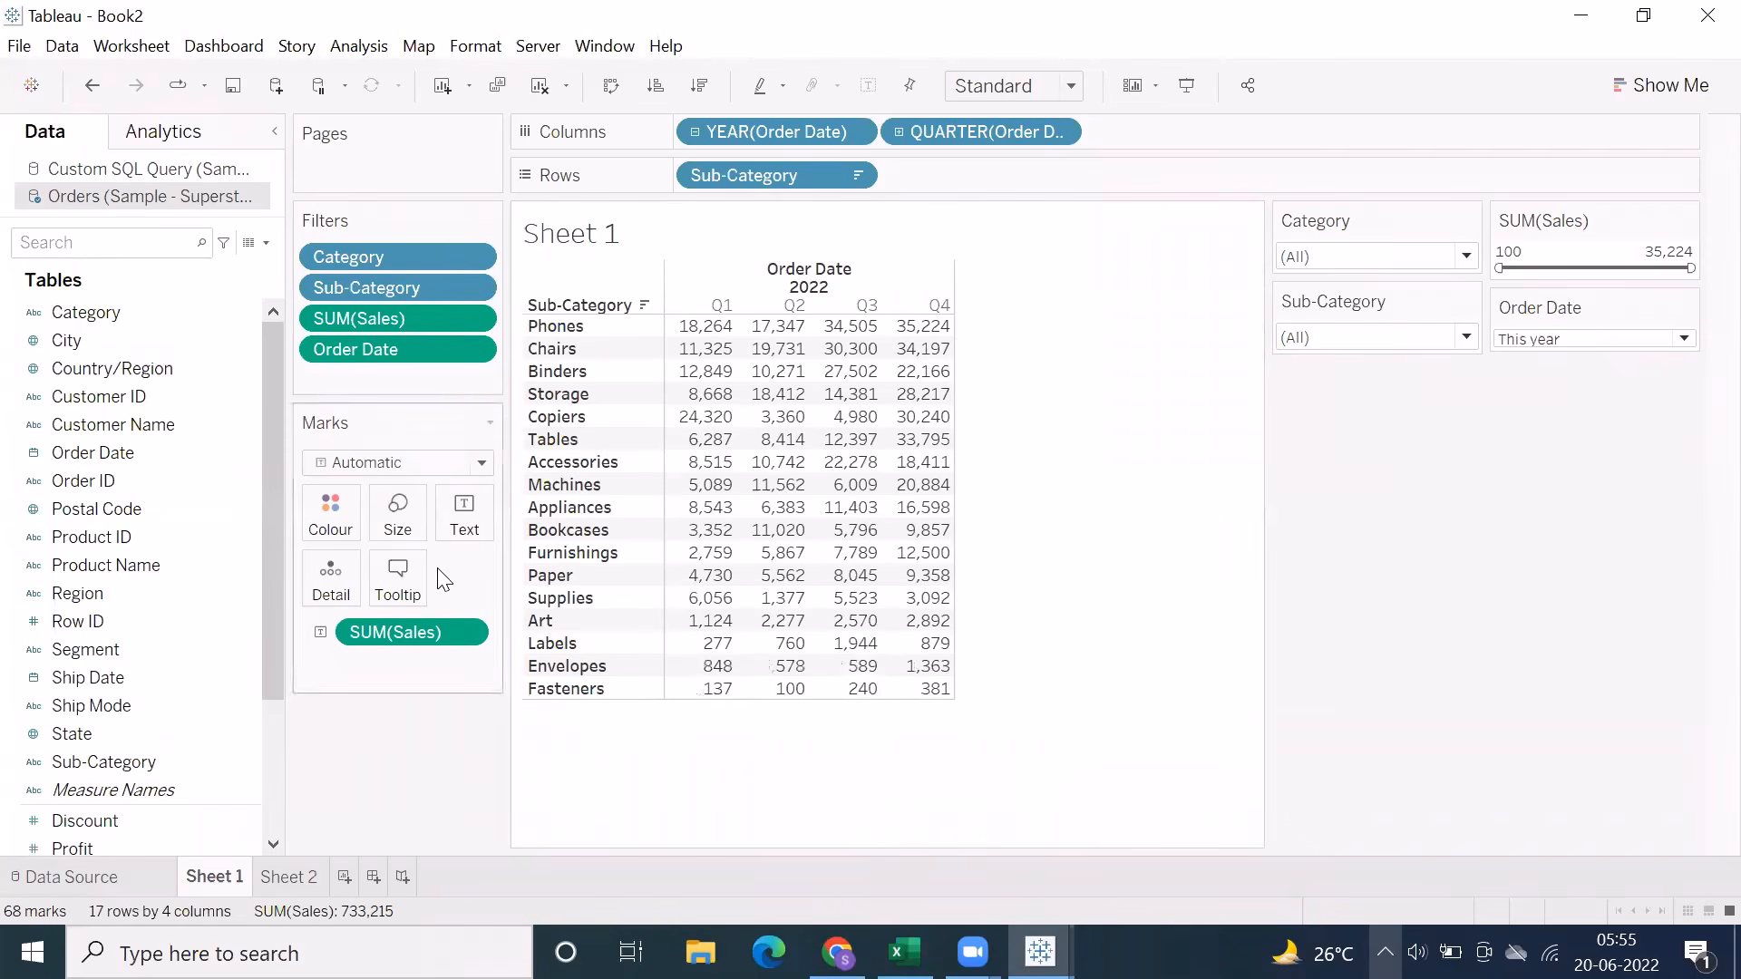
click(475, 257)
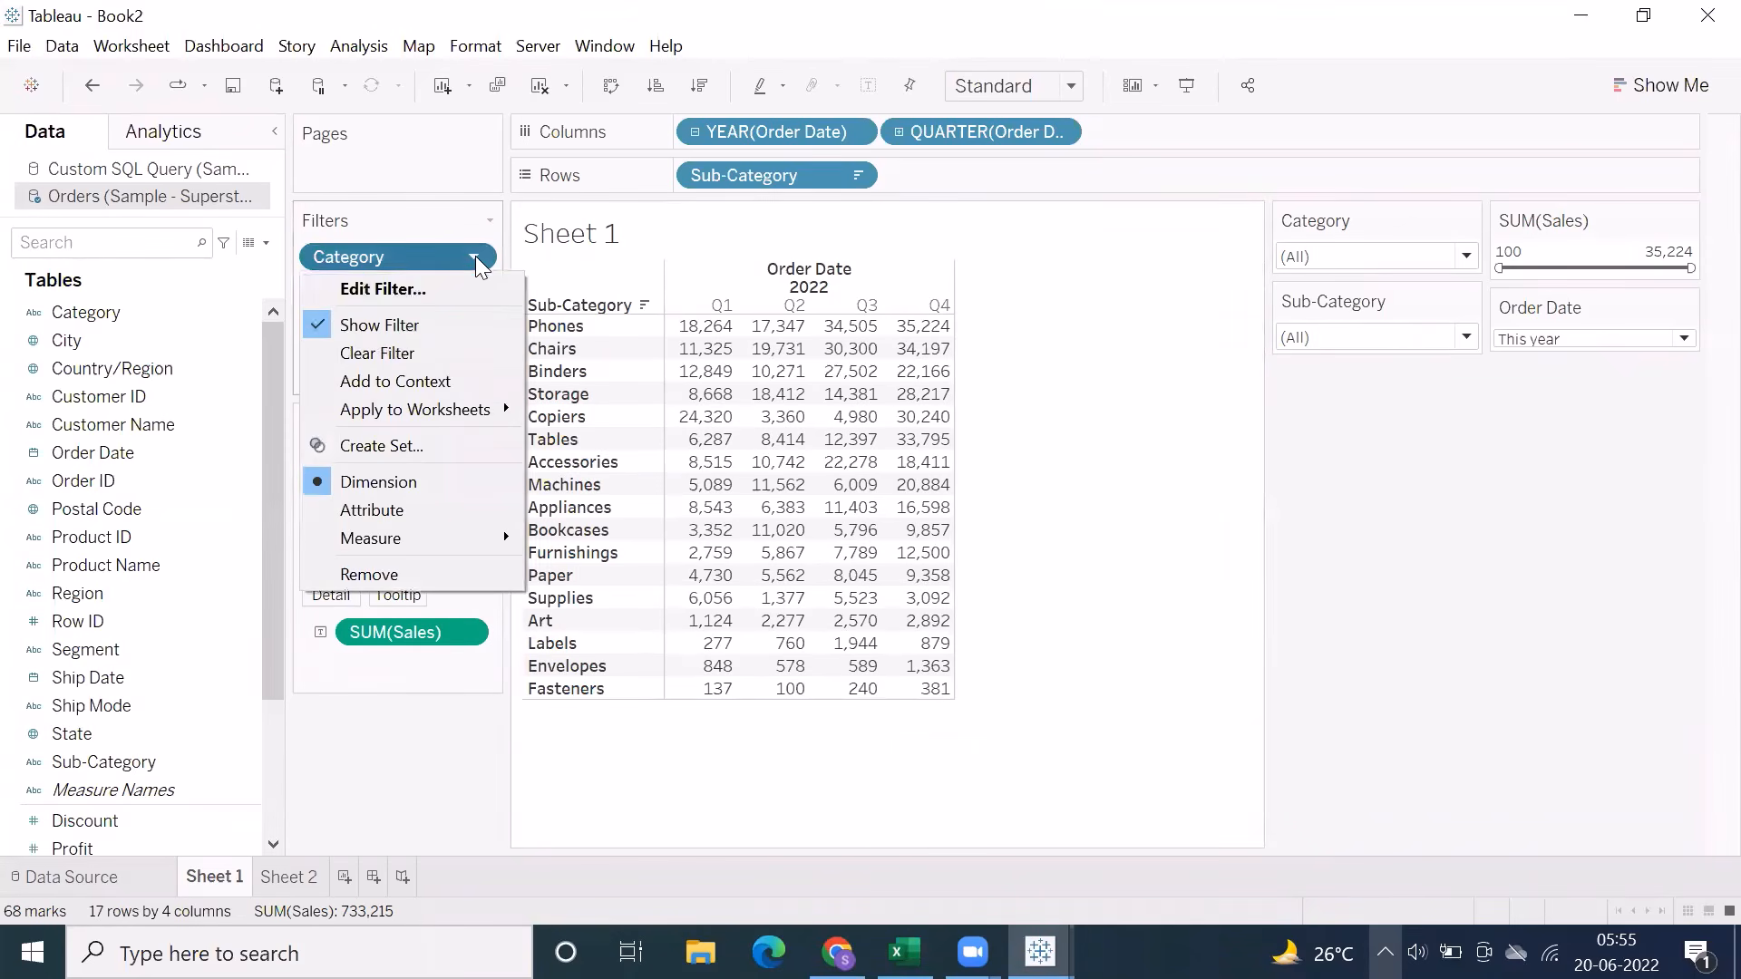
mouse_move(503, 401)
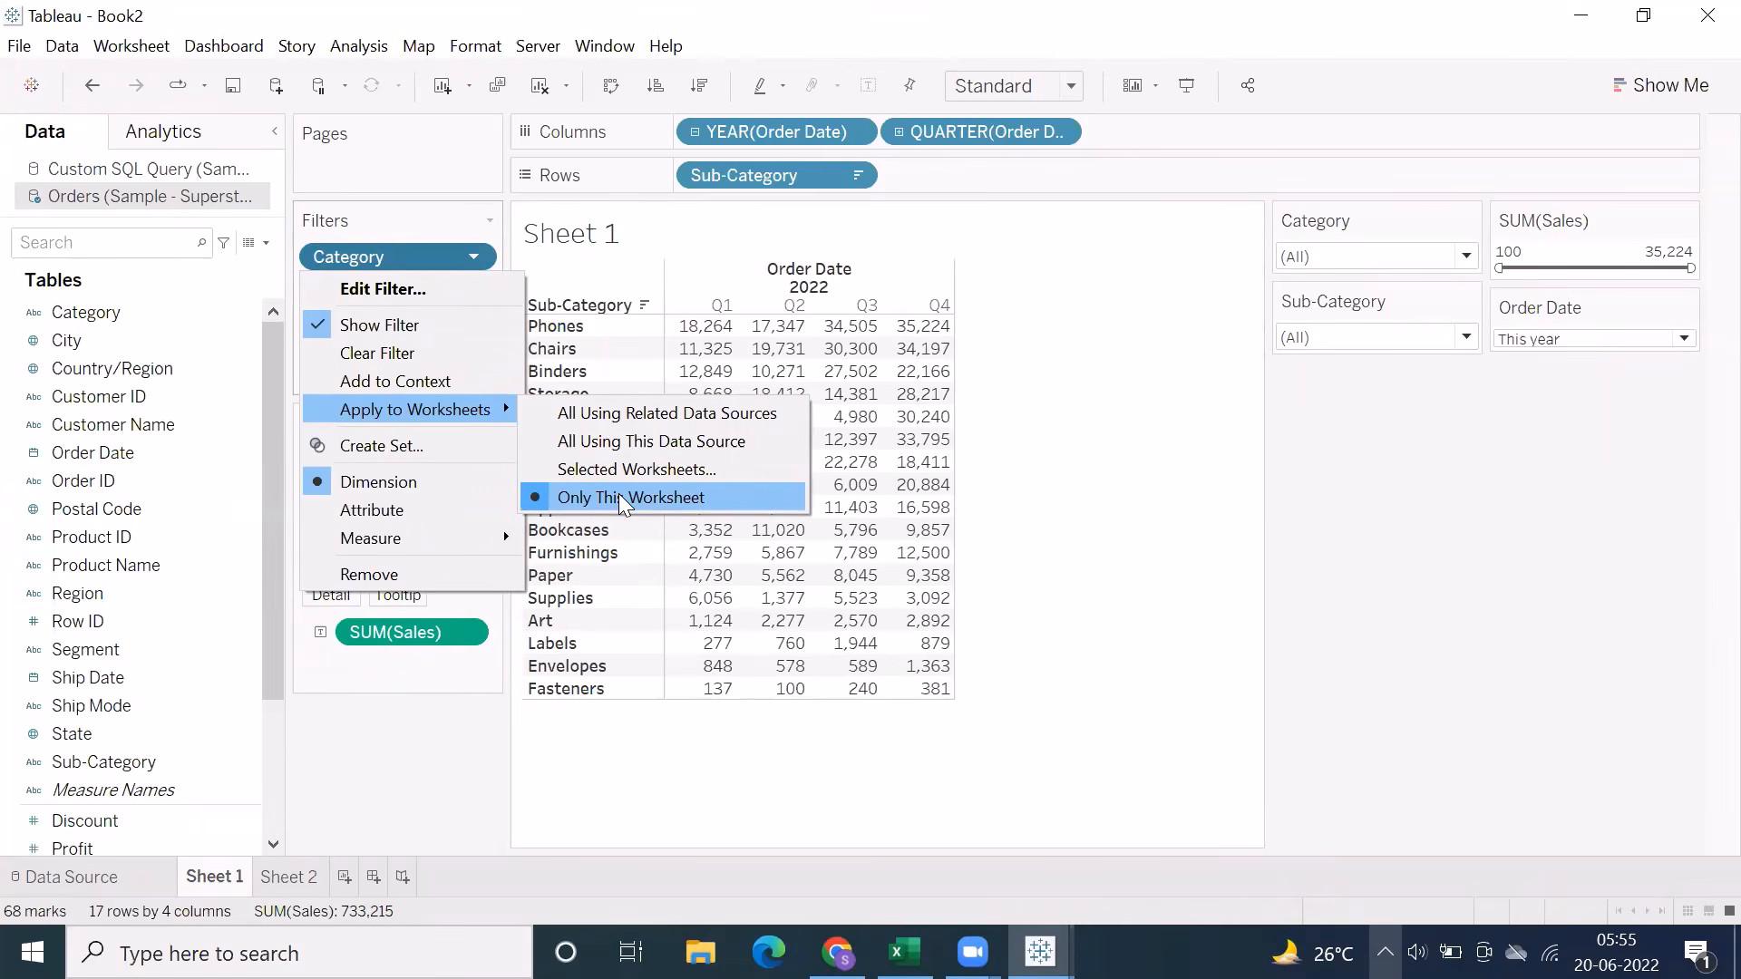
click(621, 442)
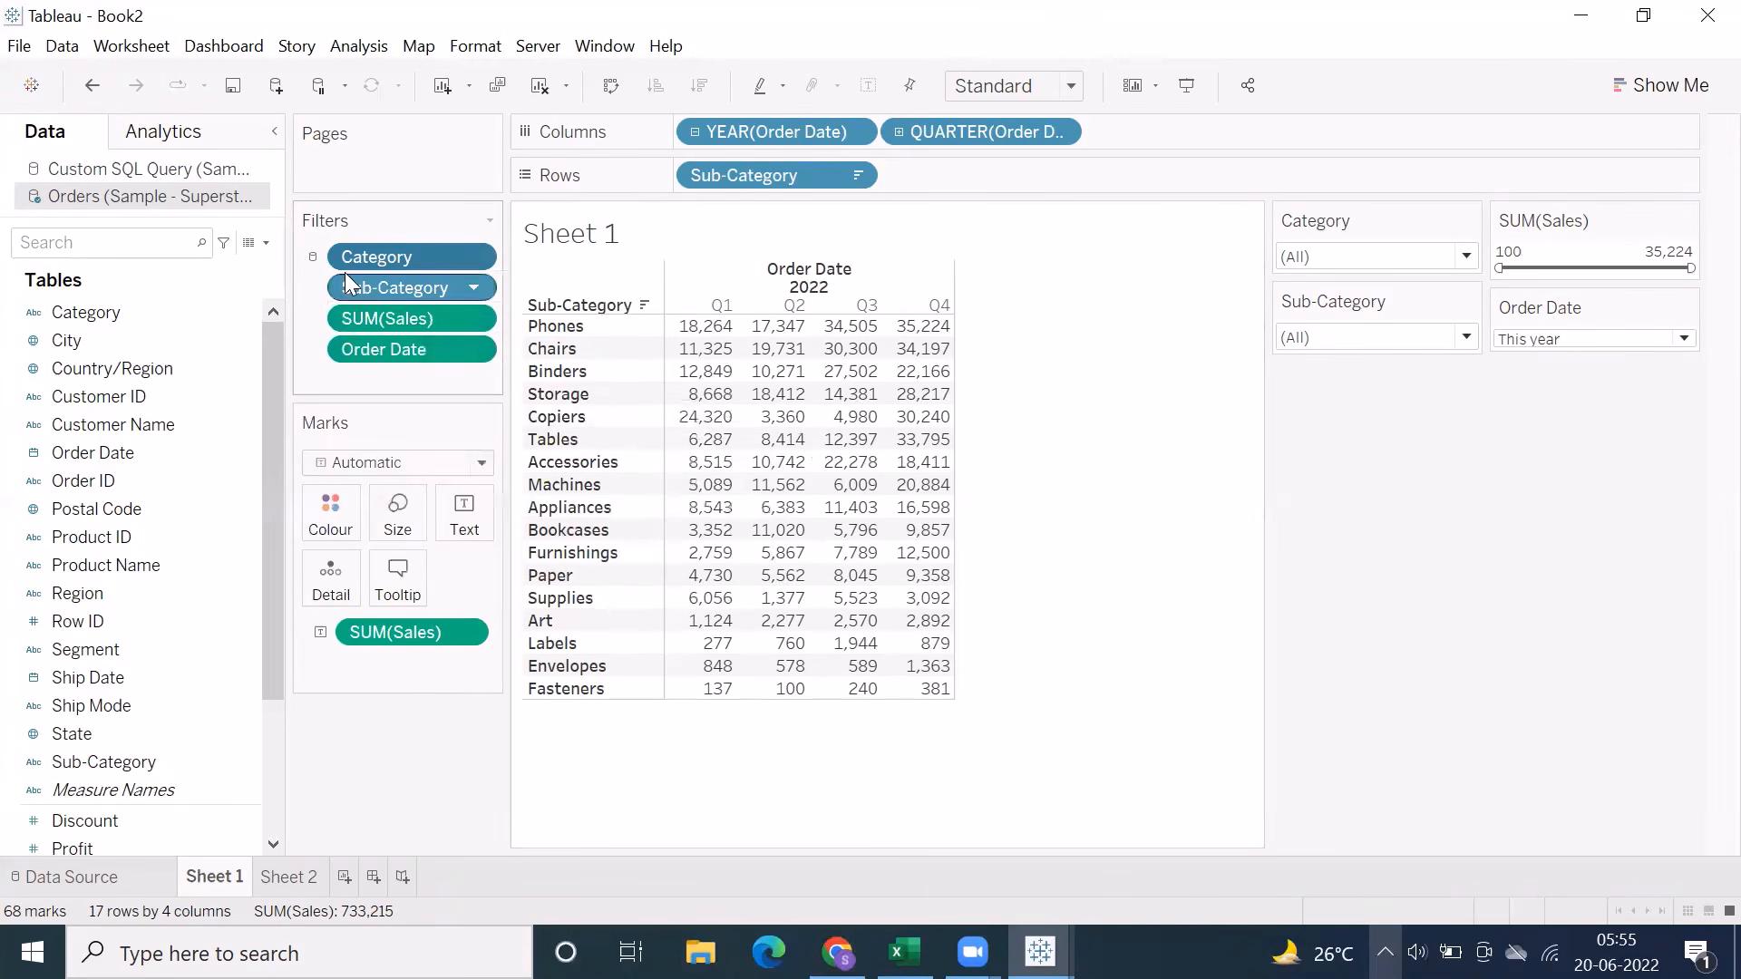
mouse_move(313, 270)
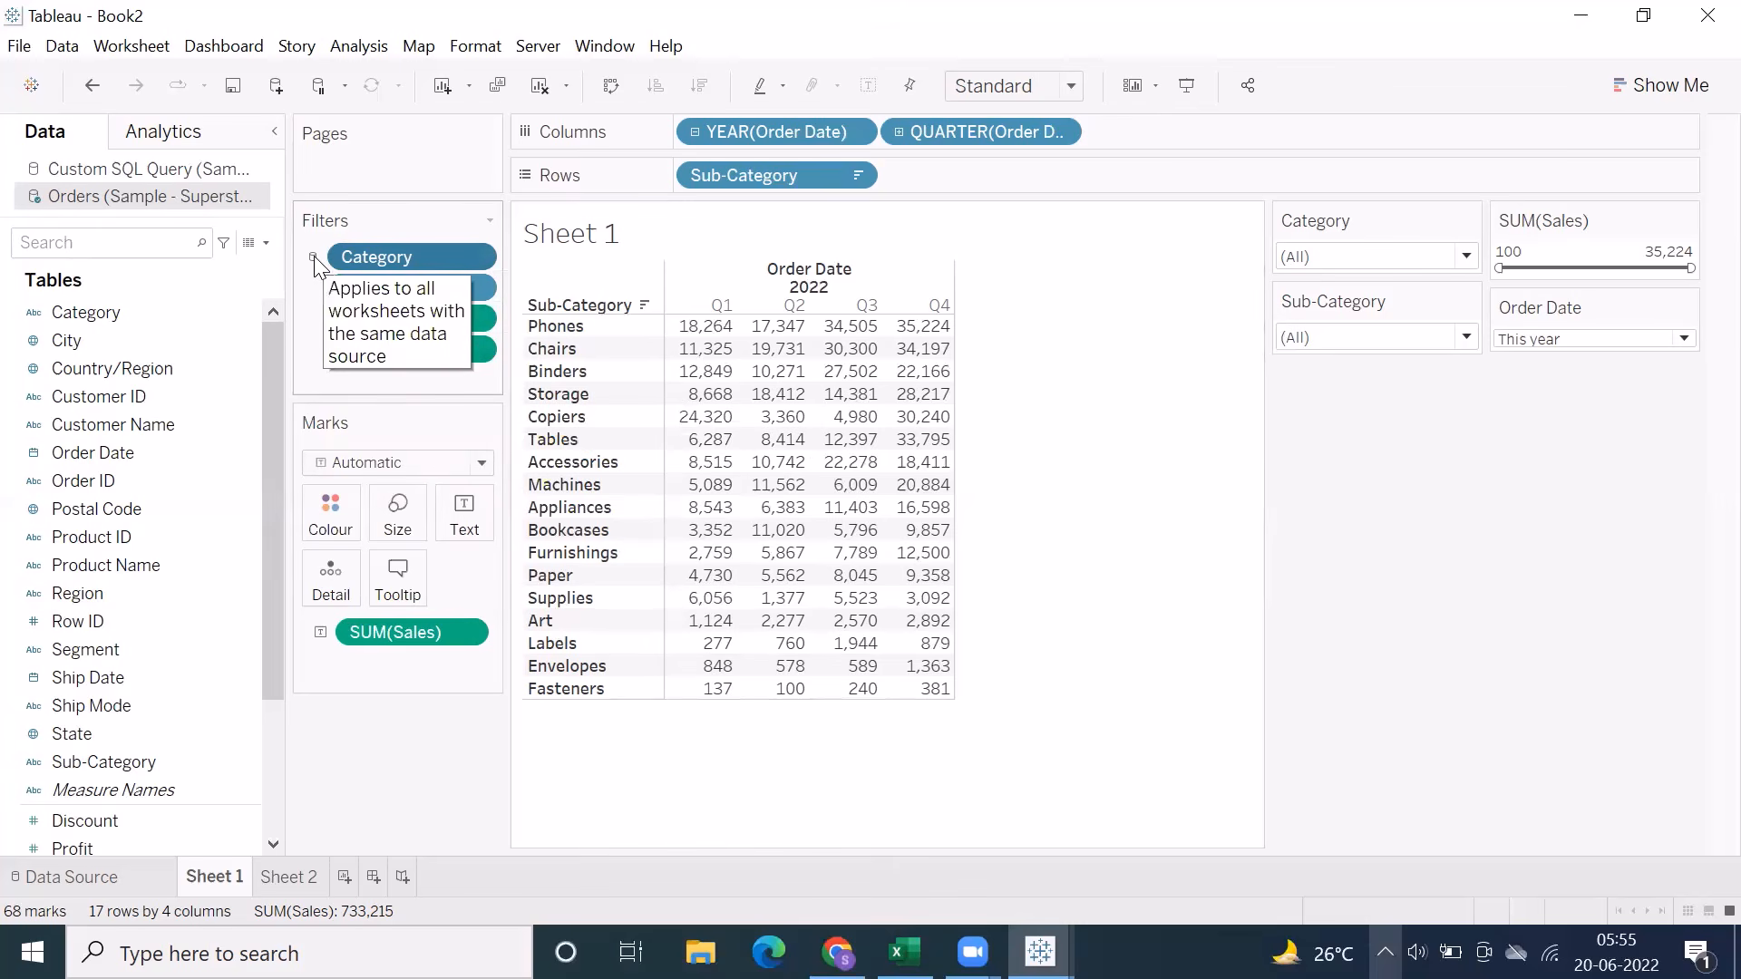
click(475, 259)
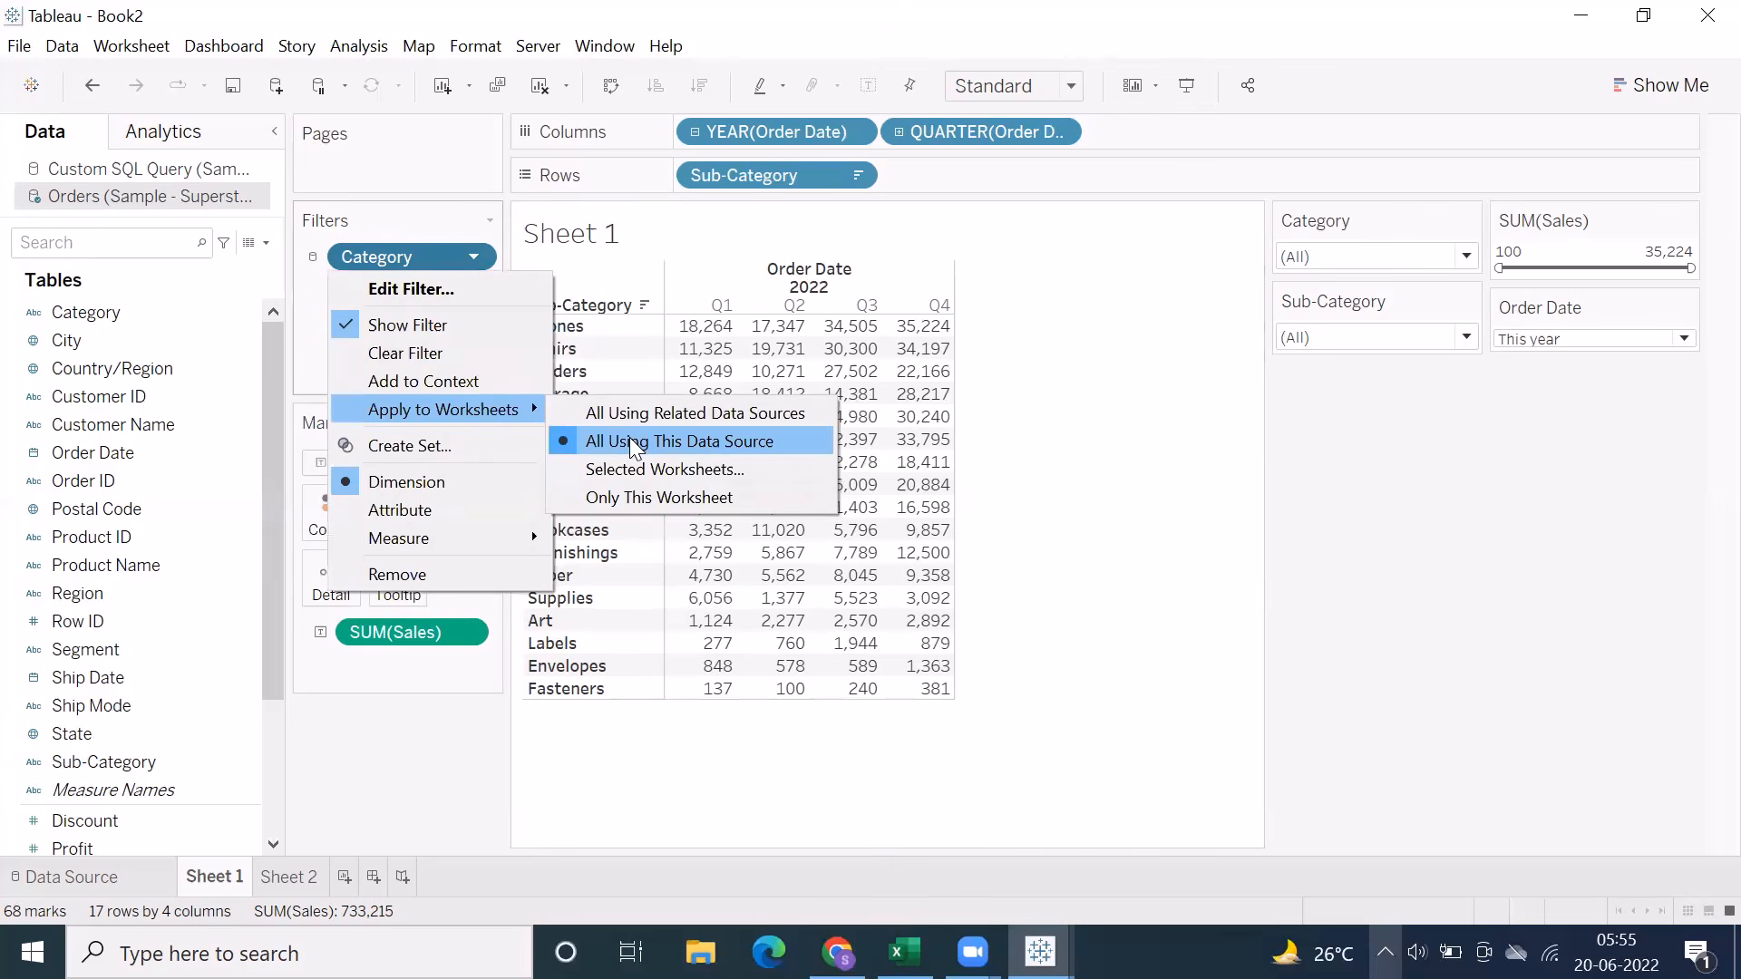
click(721, 725)
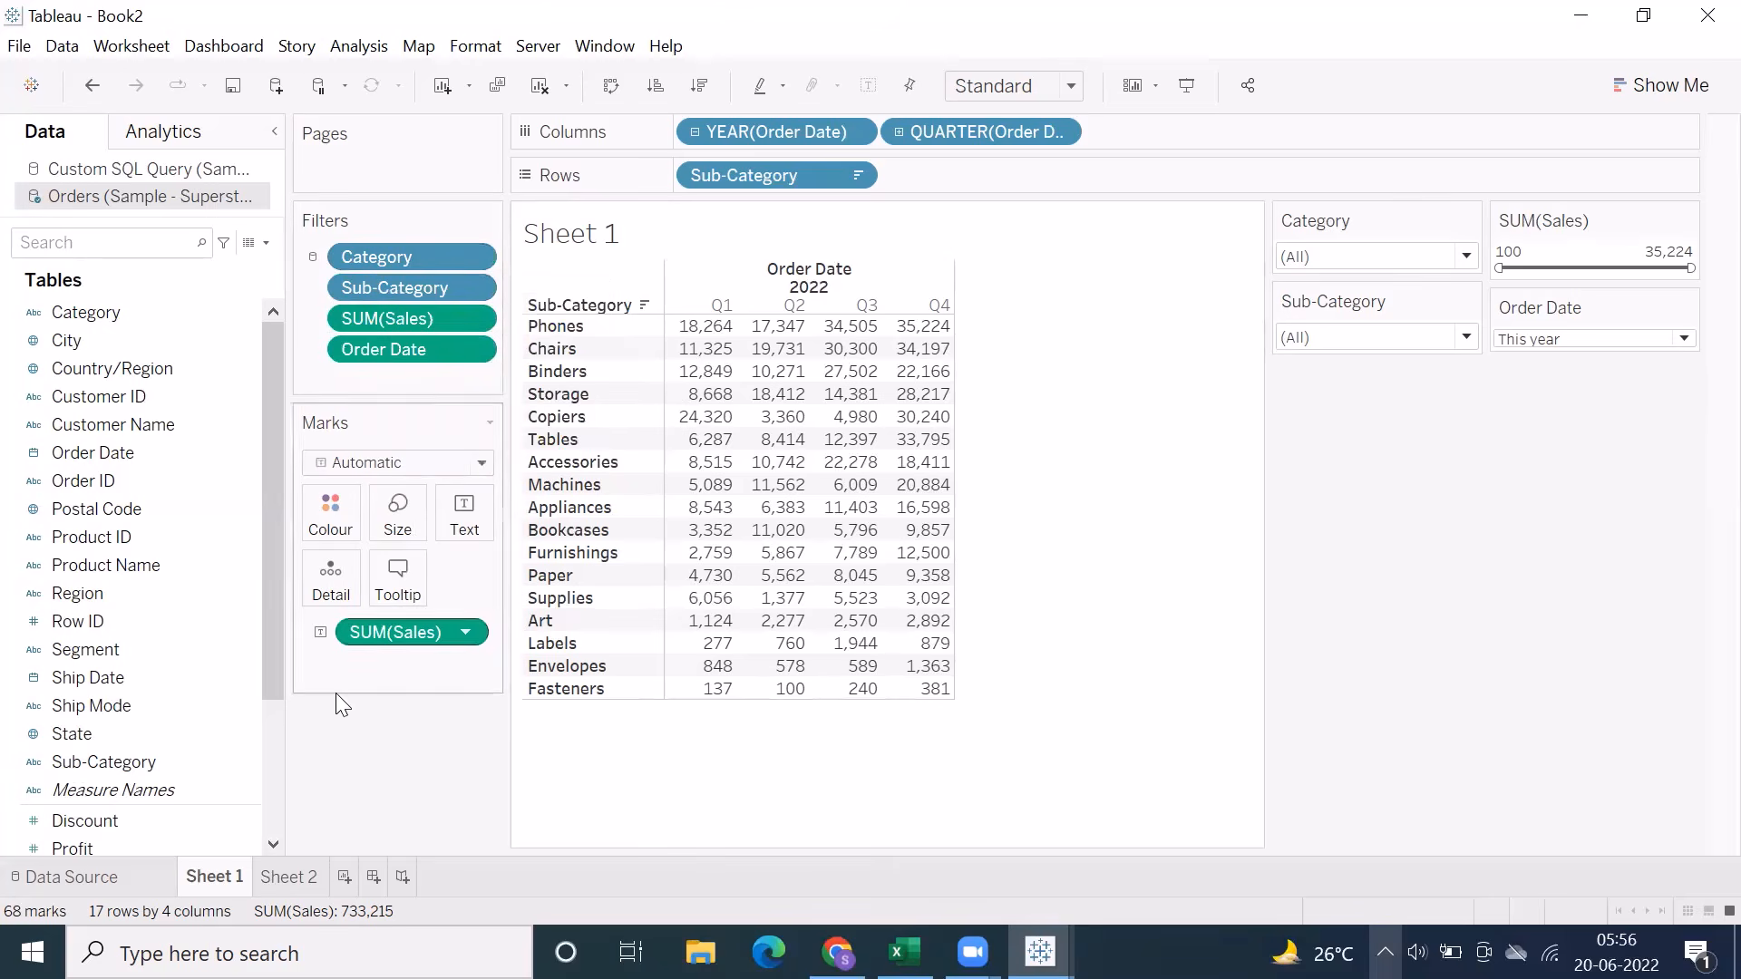
Add a new worksheet, check the shared Category filter on Sheet 2, and show Profit by Category on the new sheet
click(313, 876)
click(343, 876)
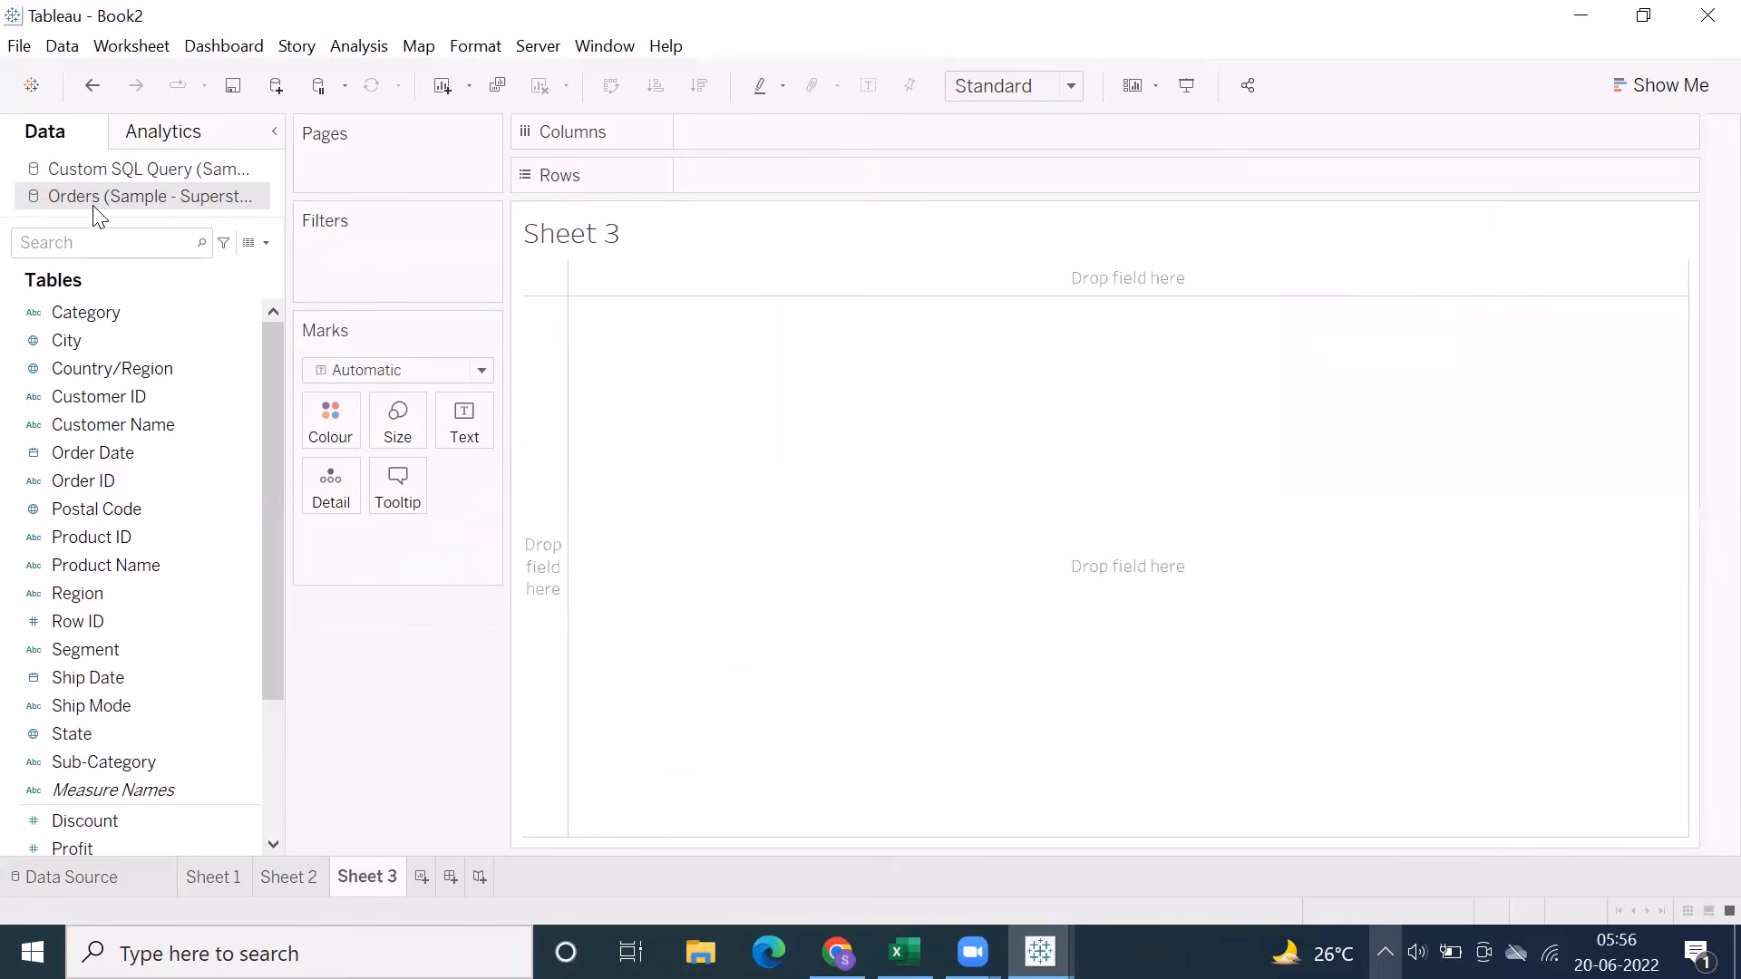
click(282, 866)
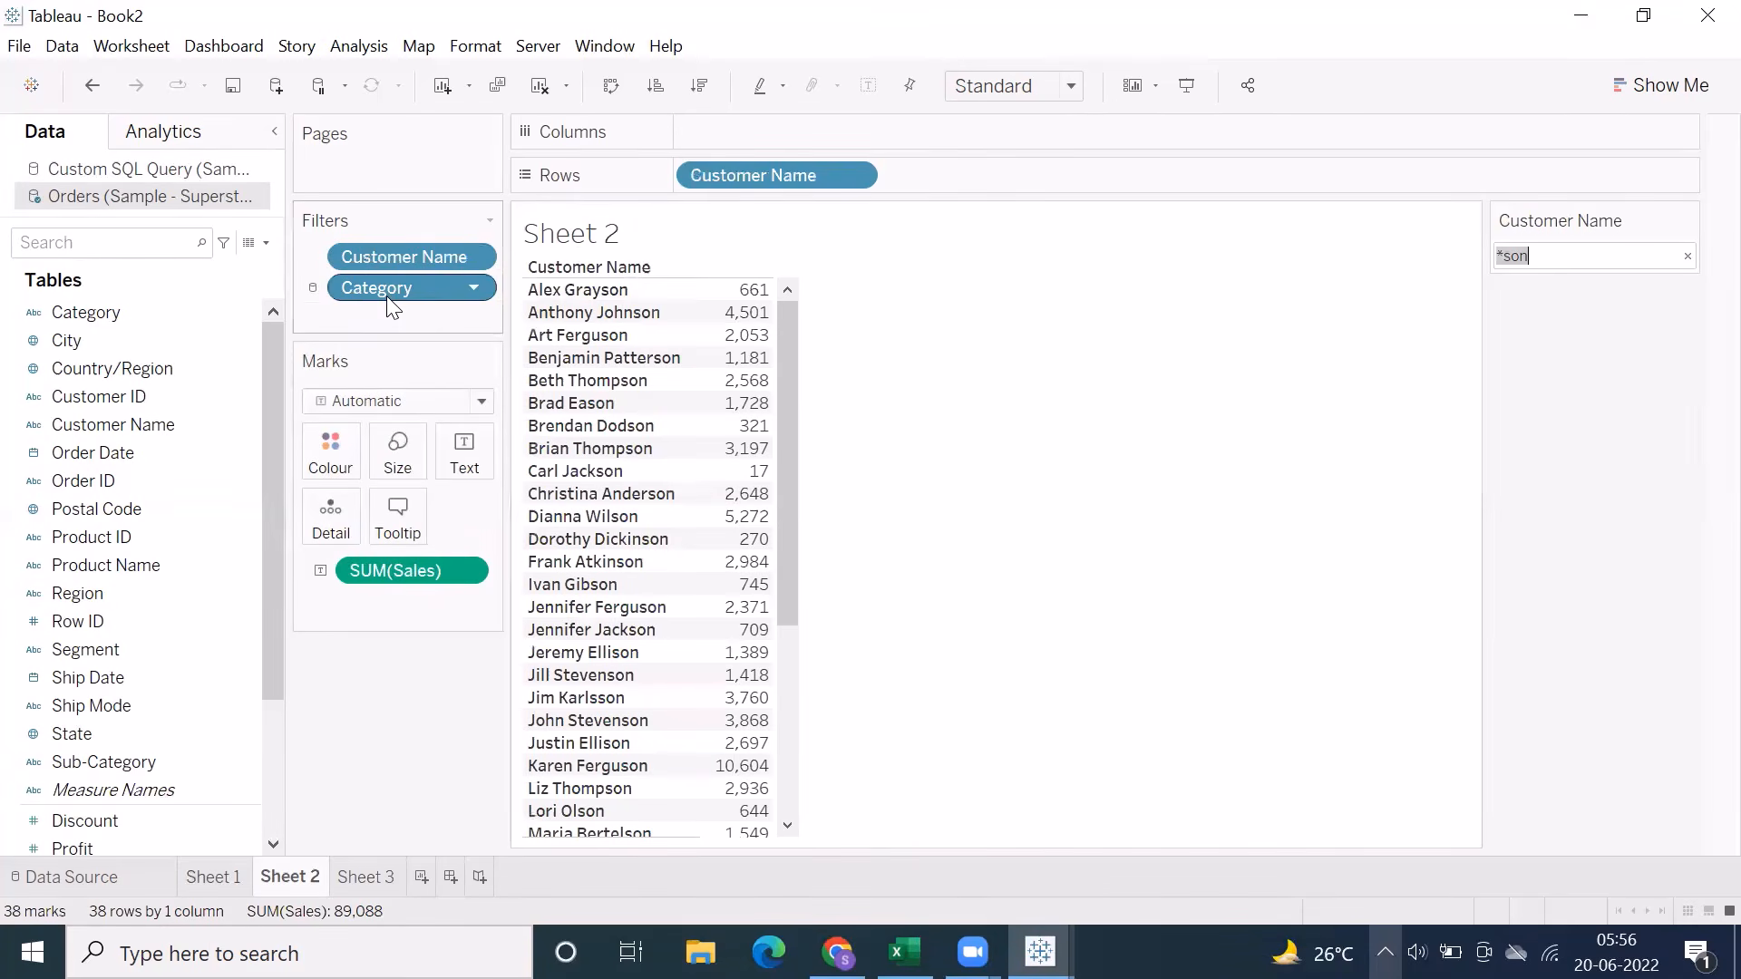
click(362, 885)
double_click(98, 312)
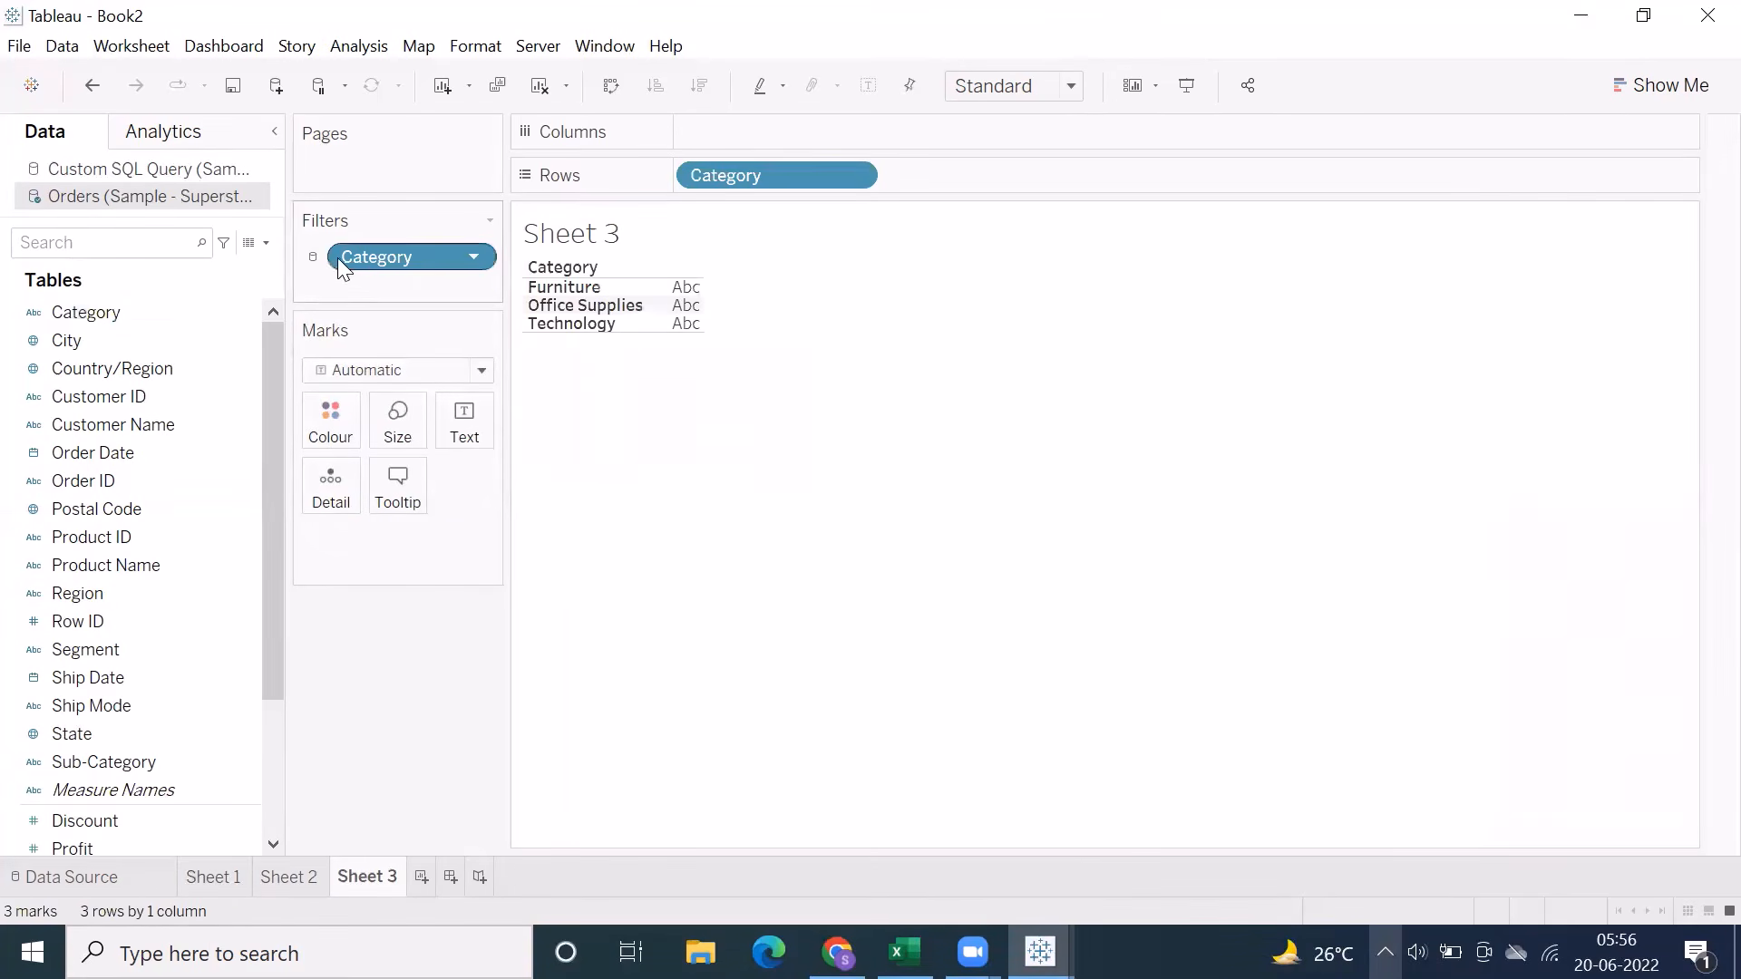
scroll(91, 651, down, 3)
double_click(84, 652)
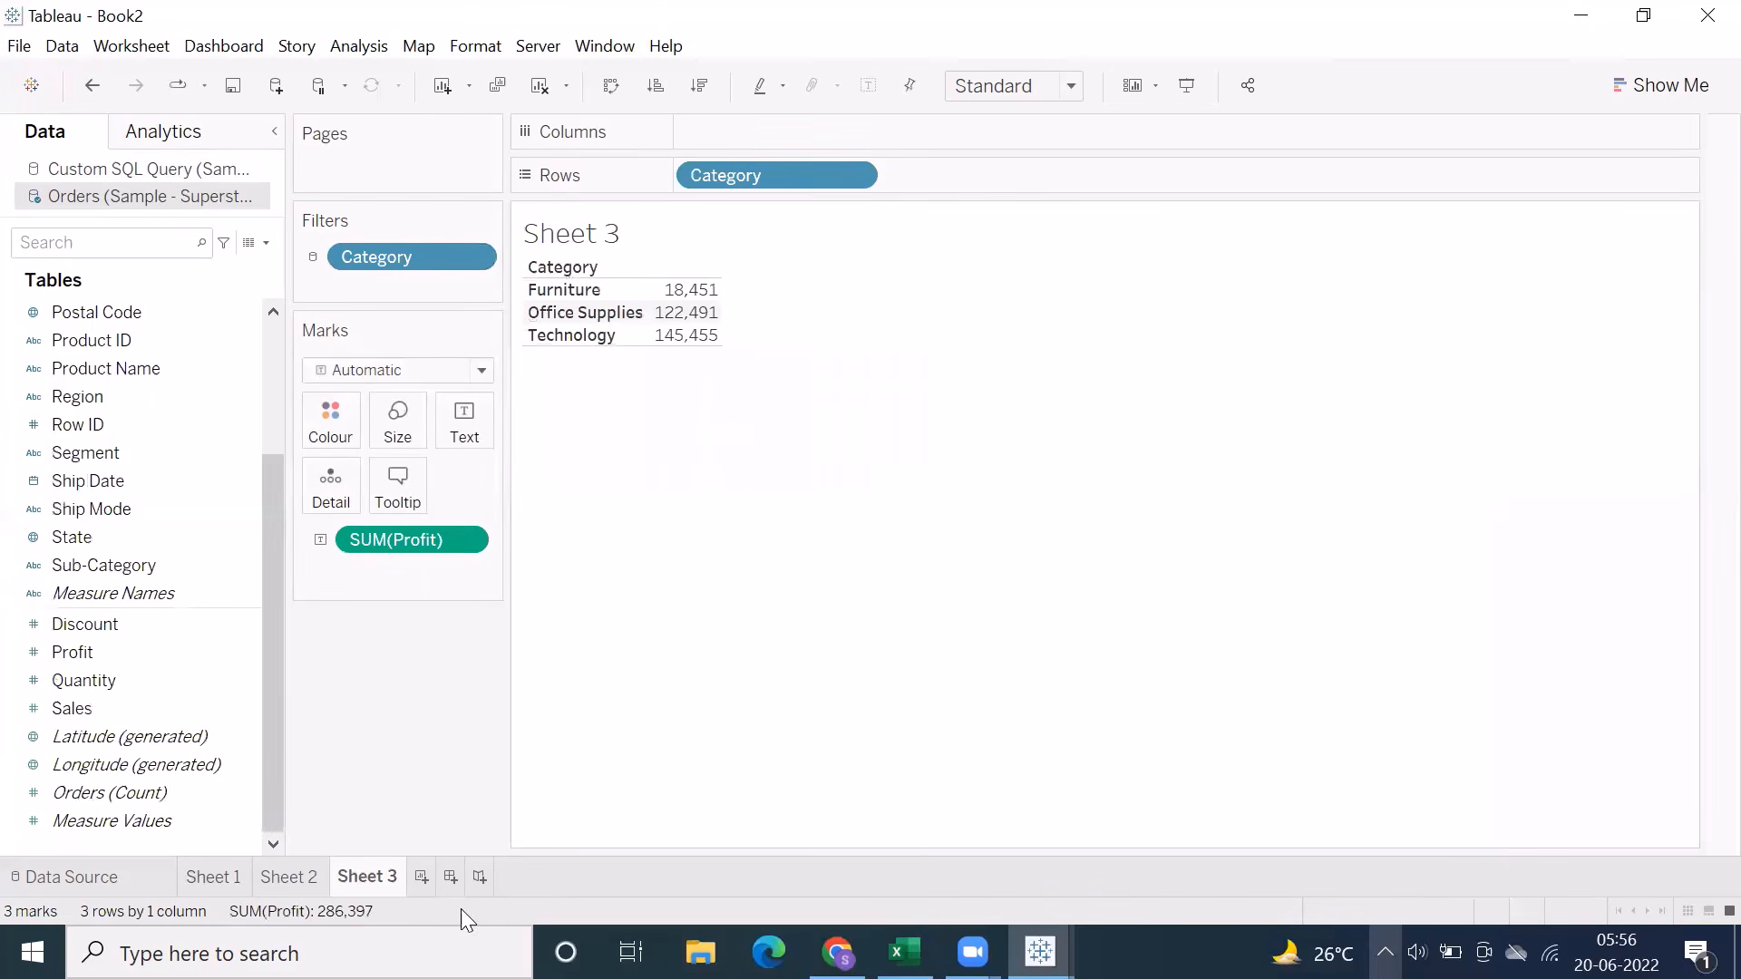
Add another worksheet and use the Custom SQL Query data source to build a text table of Sales by Area Code
click(421, 877)
click(98, 169)
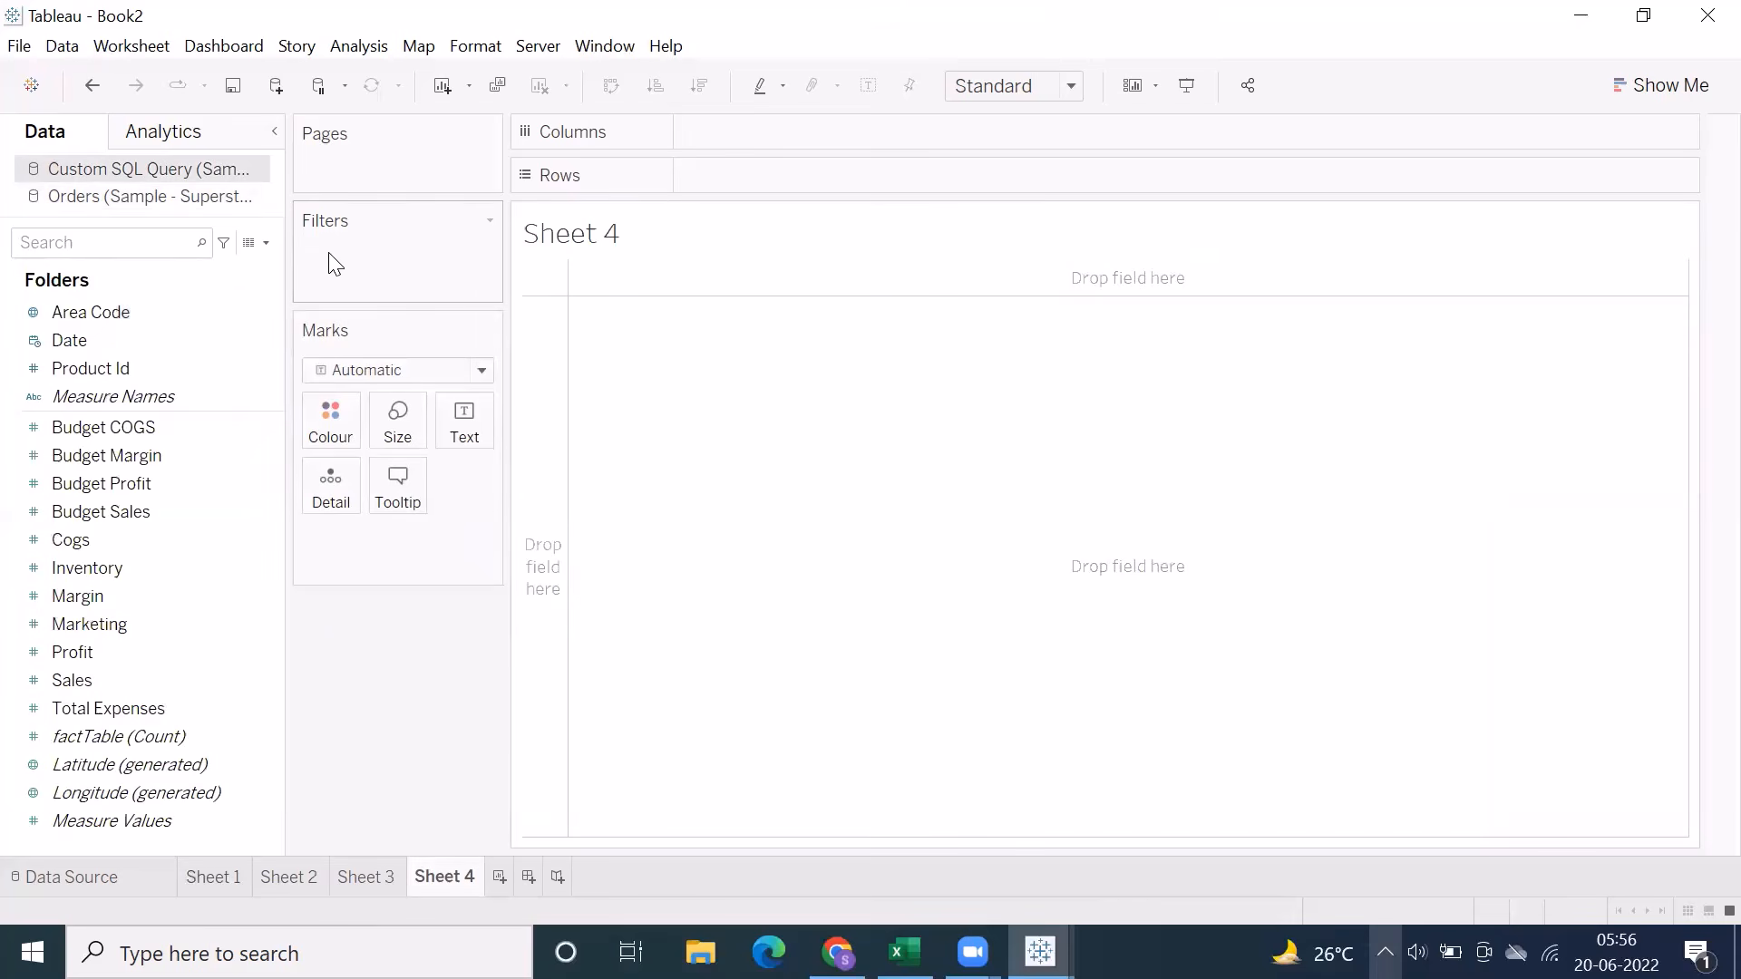
double_click(85, 312)
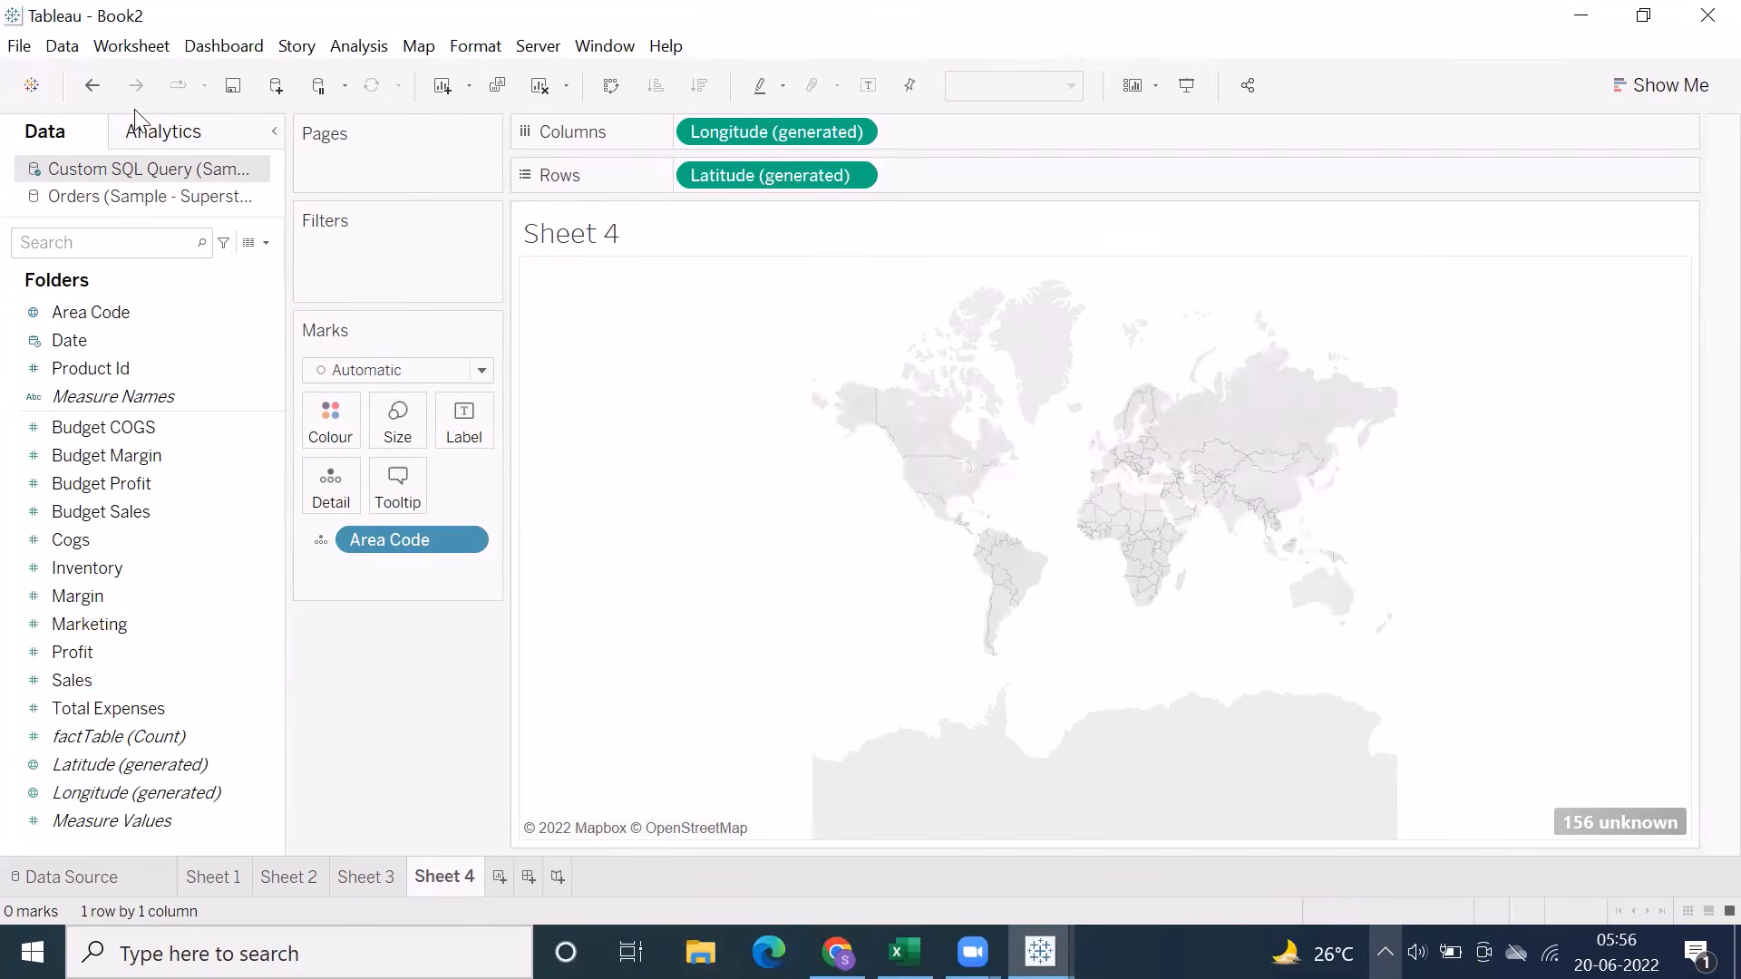
click(92, 85)
drag(170, 308, 737, 176)
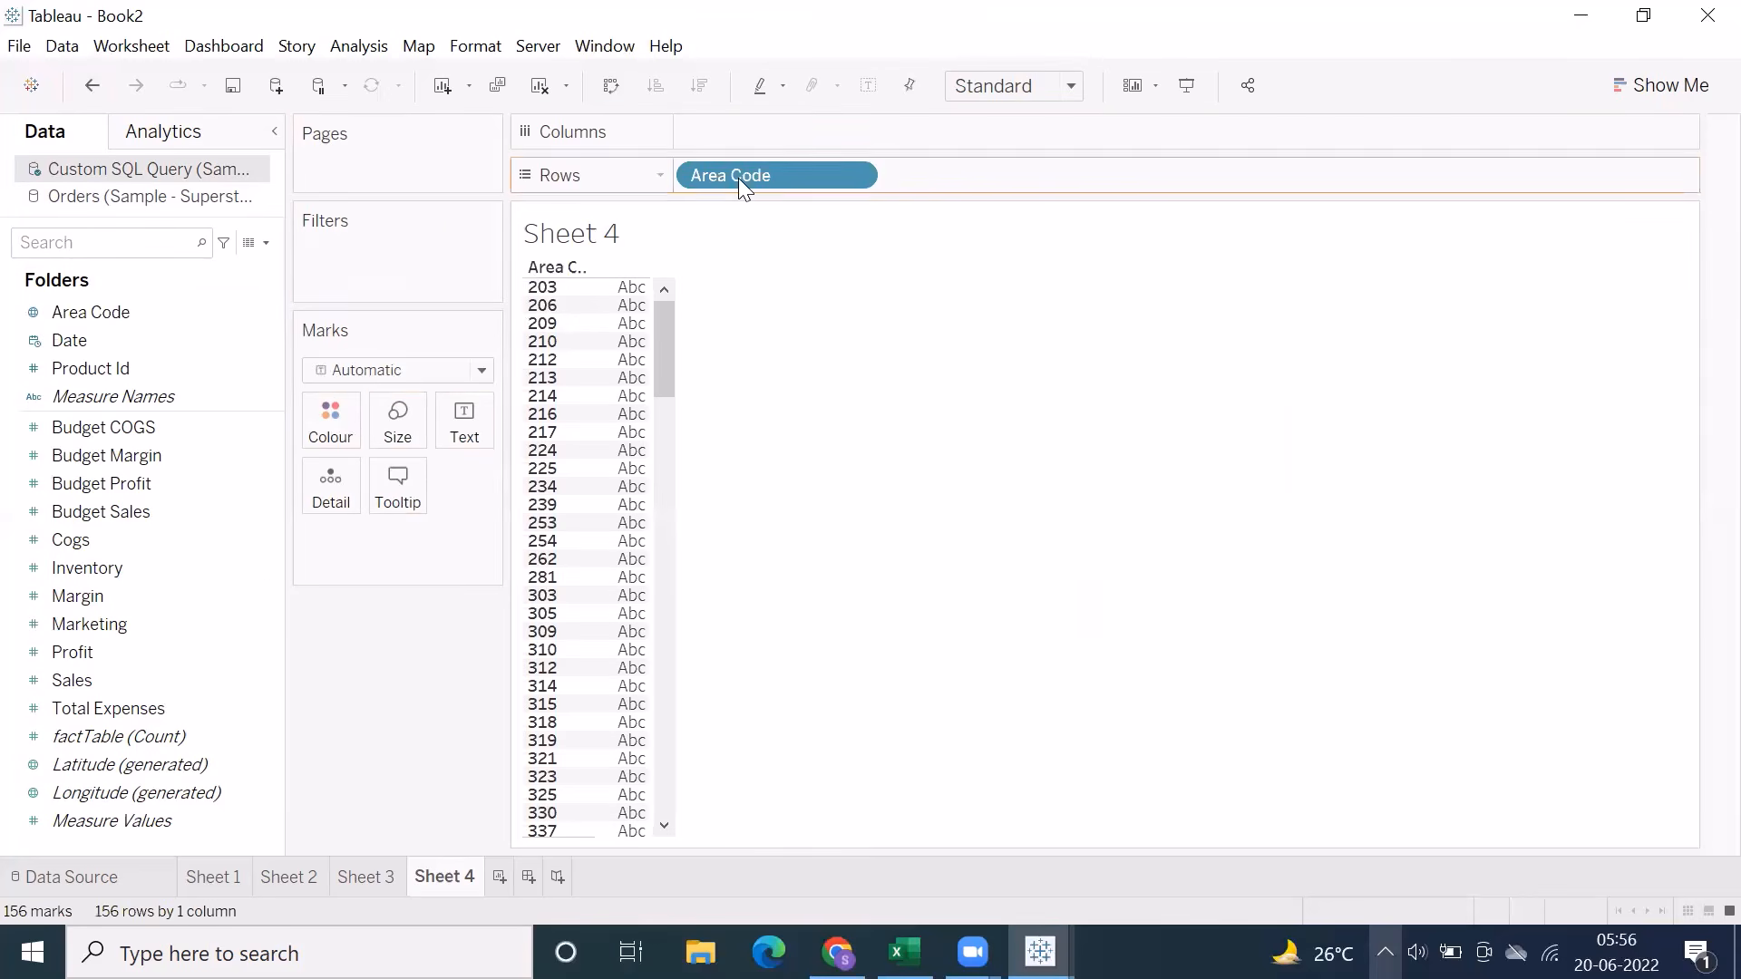
double_click(96, 676)
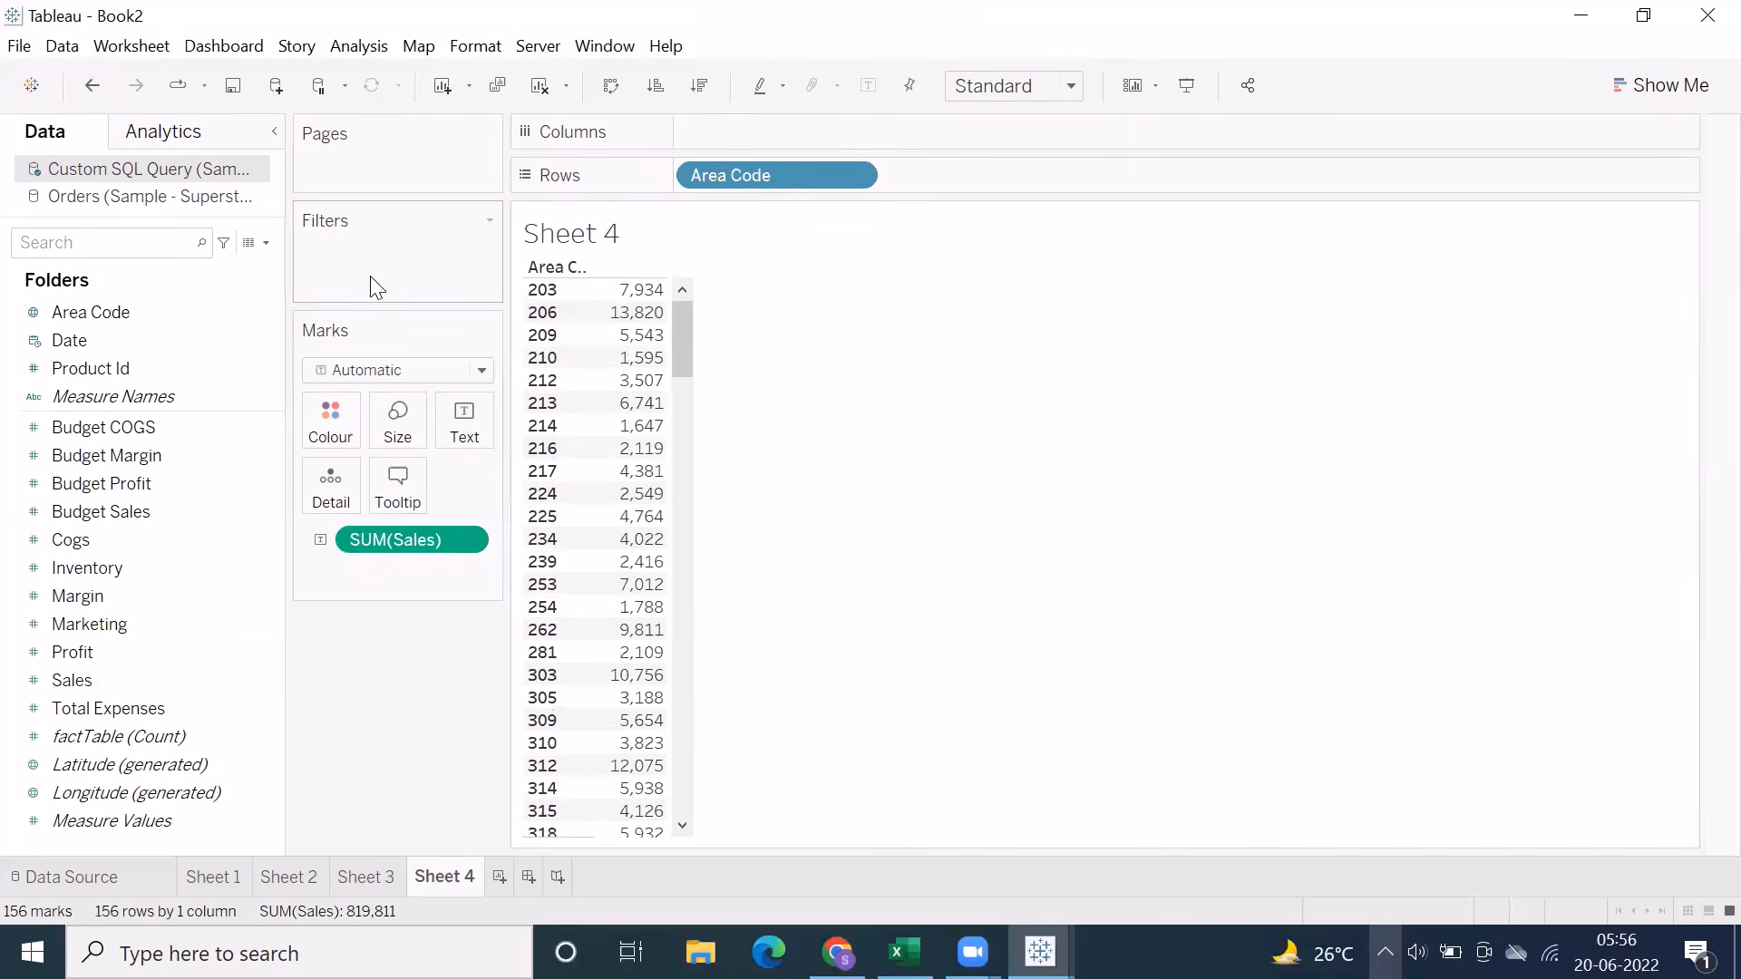
Return to Sheet 1 and review the worksheet scope options of the Category filter, including All Using Related Data Sources
click(220, 876)
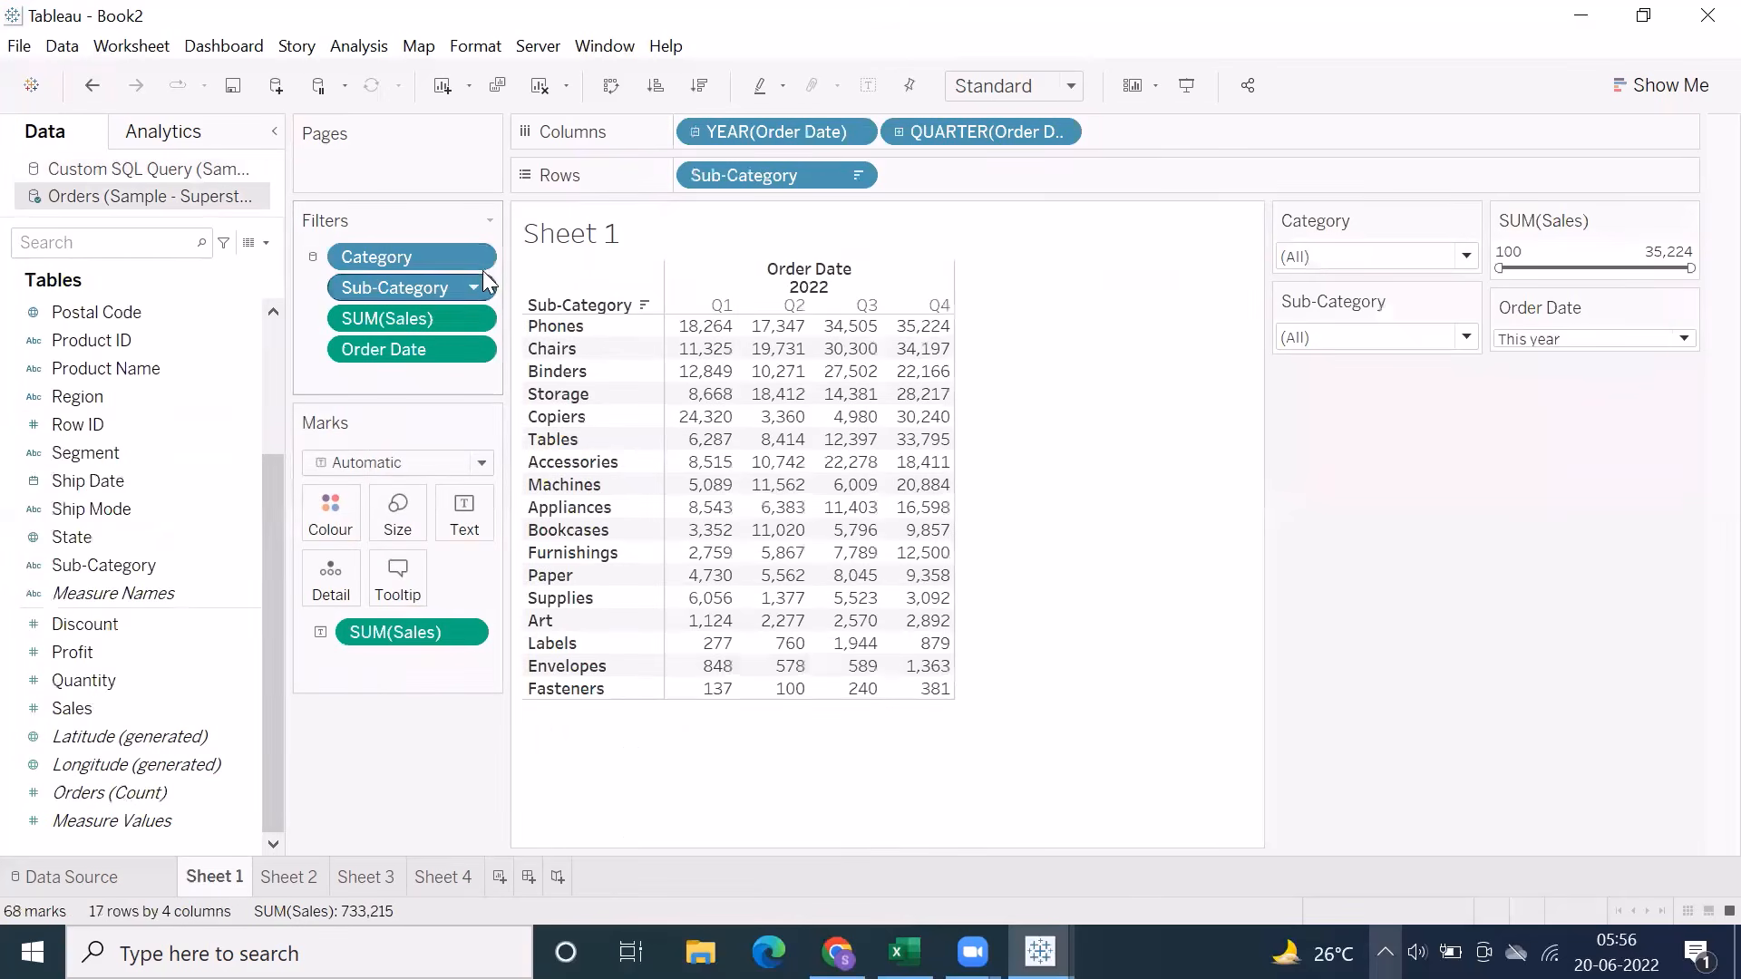
click(474, 256)
mouse_move(473, 409)
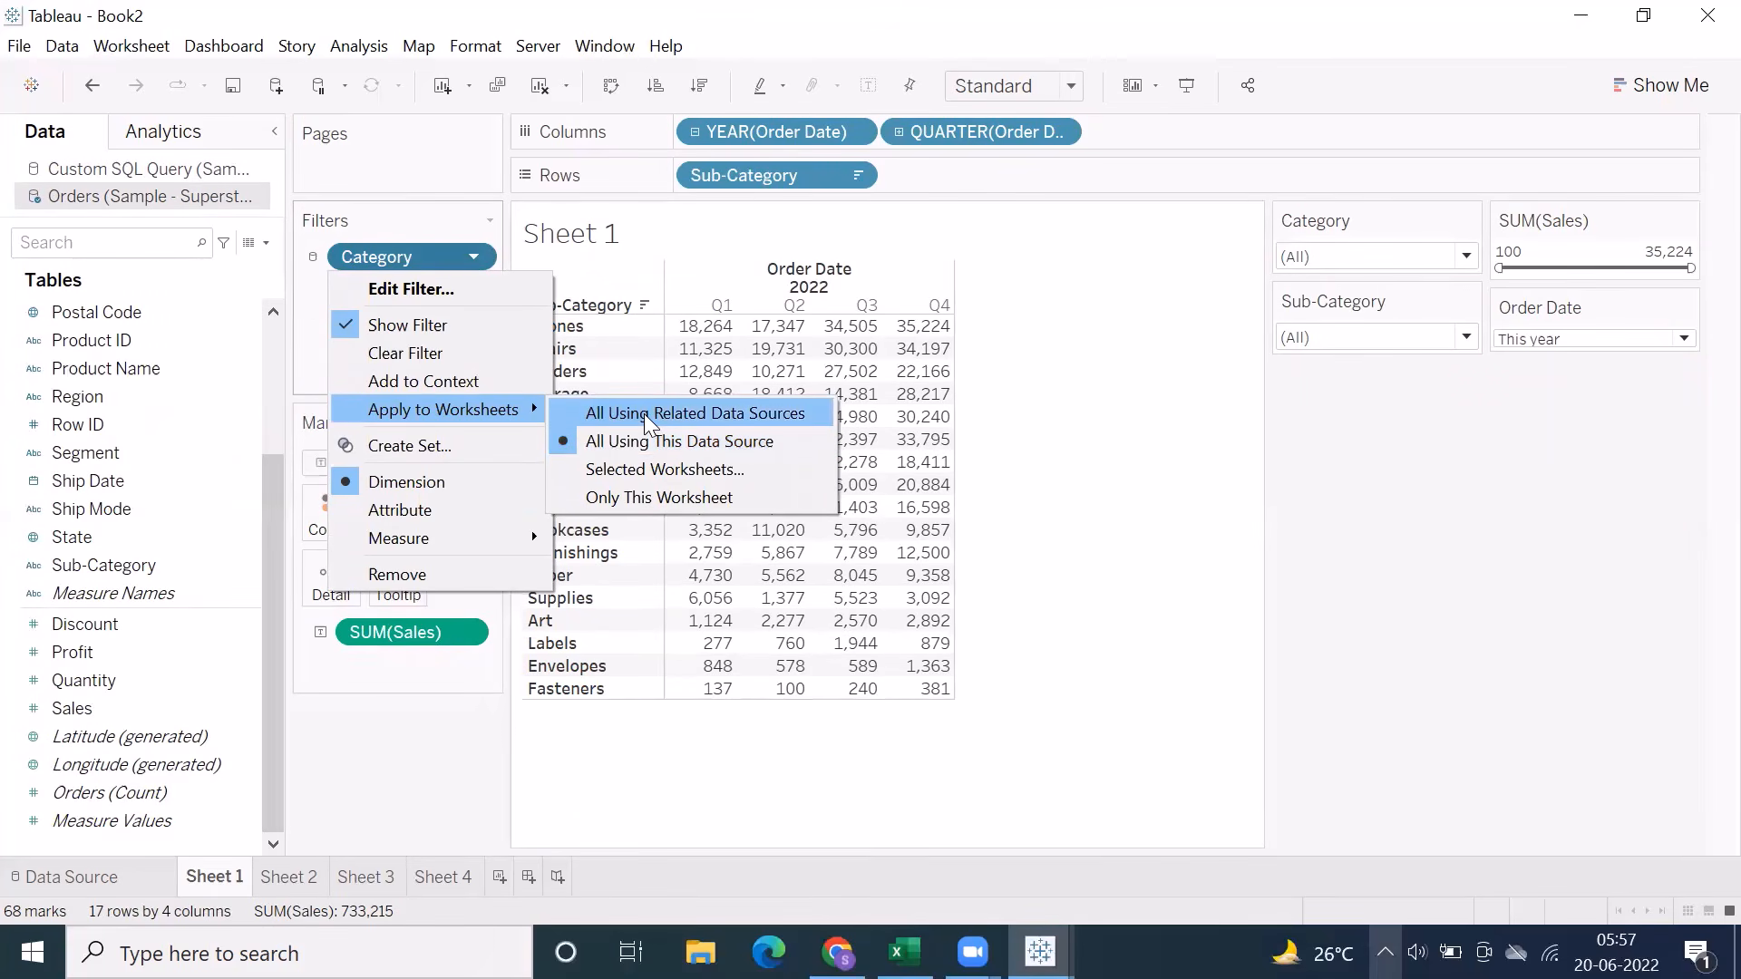
click(1059, 430)
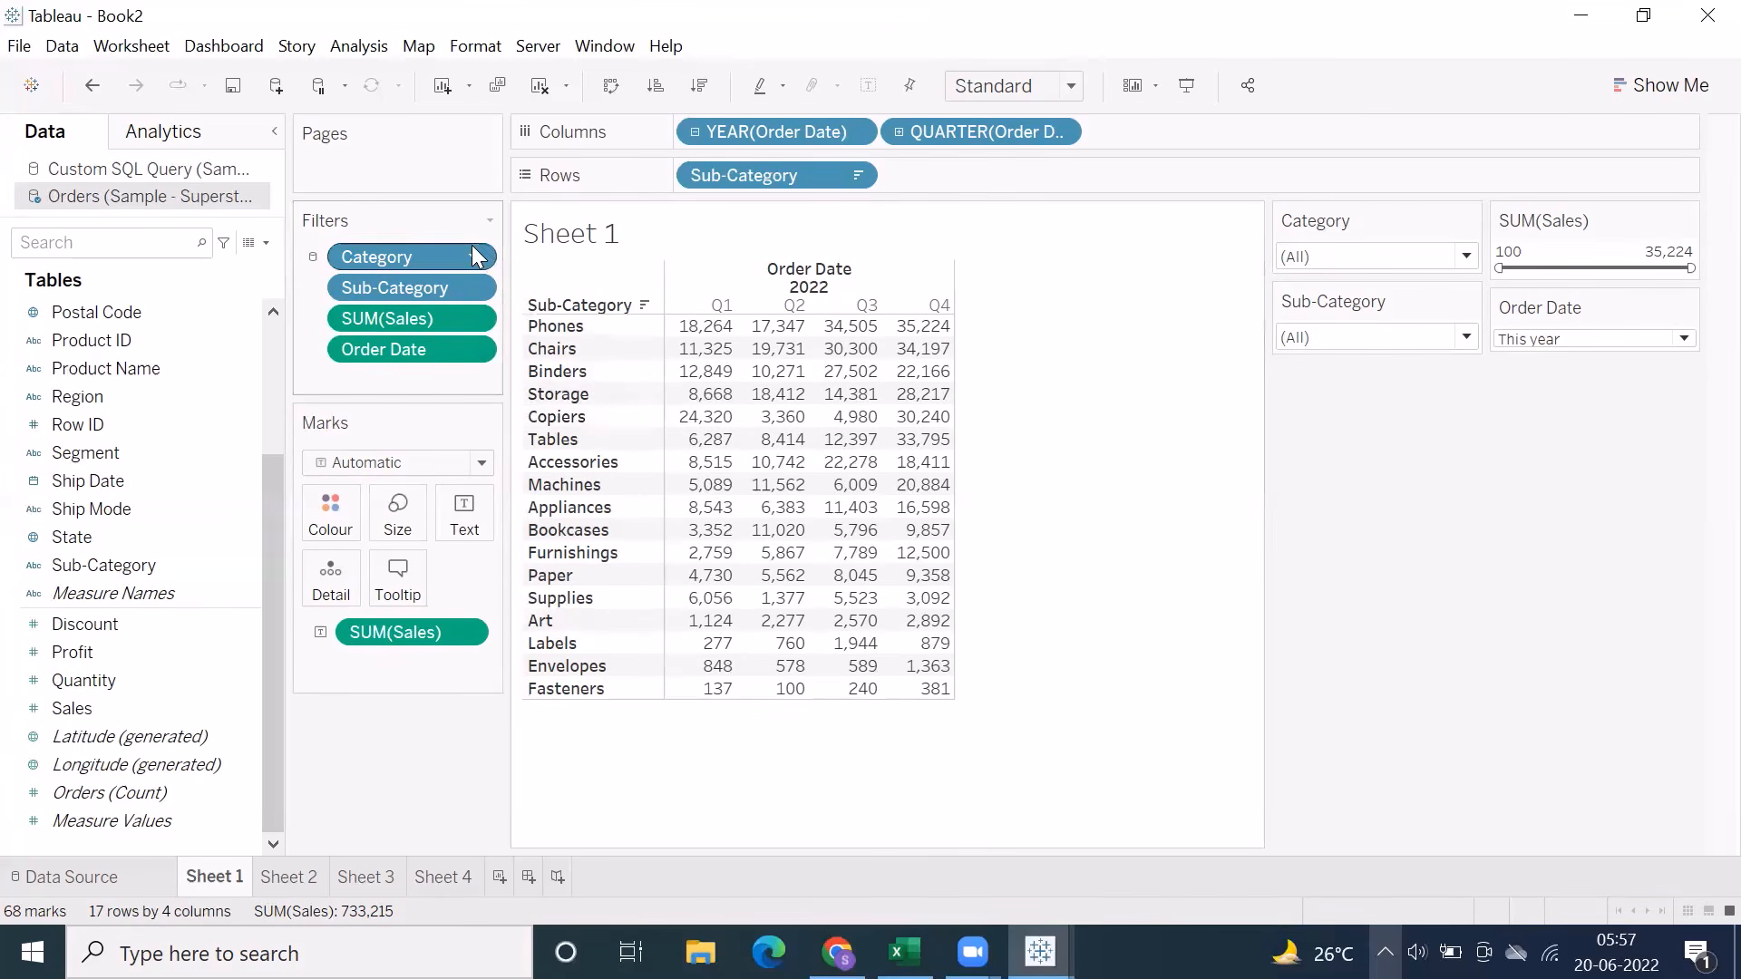
Apply Sheet 1's Sub-Category filter to Sheet 2 as a selected worksheet, and check the filters on Sheet 2 and Sheet 3
click(475, 288)
mouse_move(446, 464)
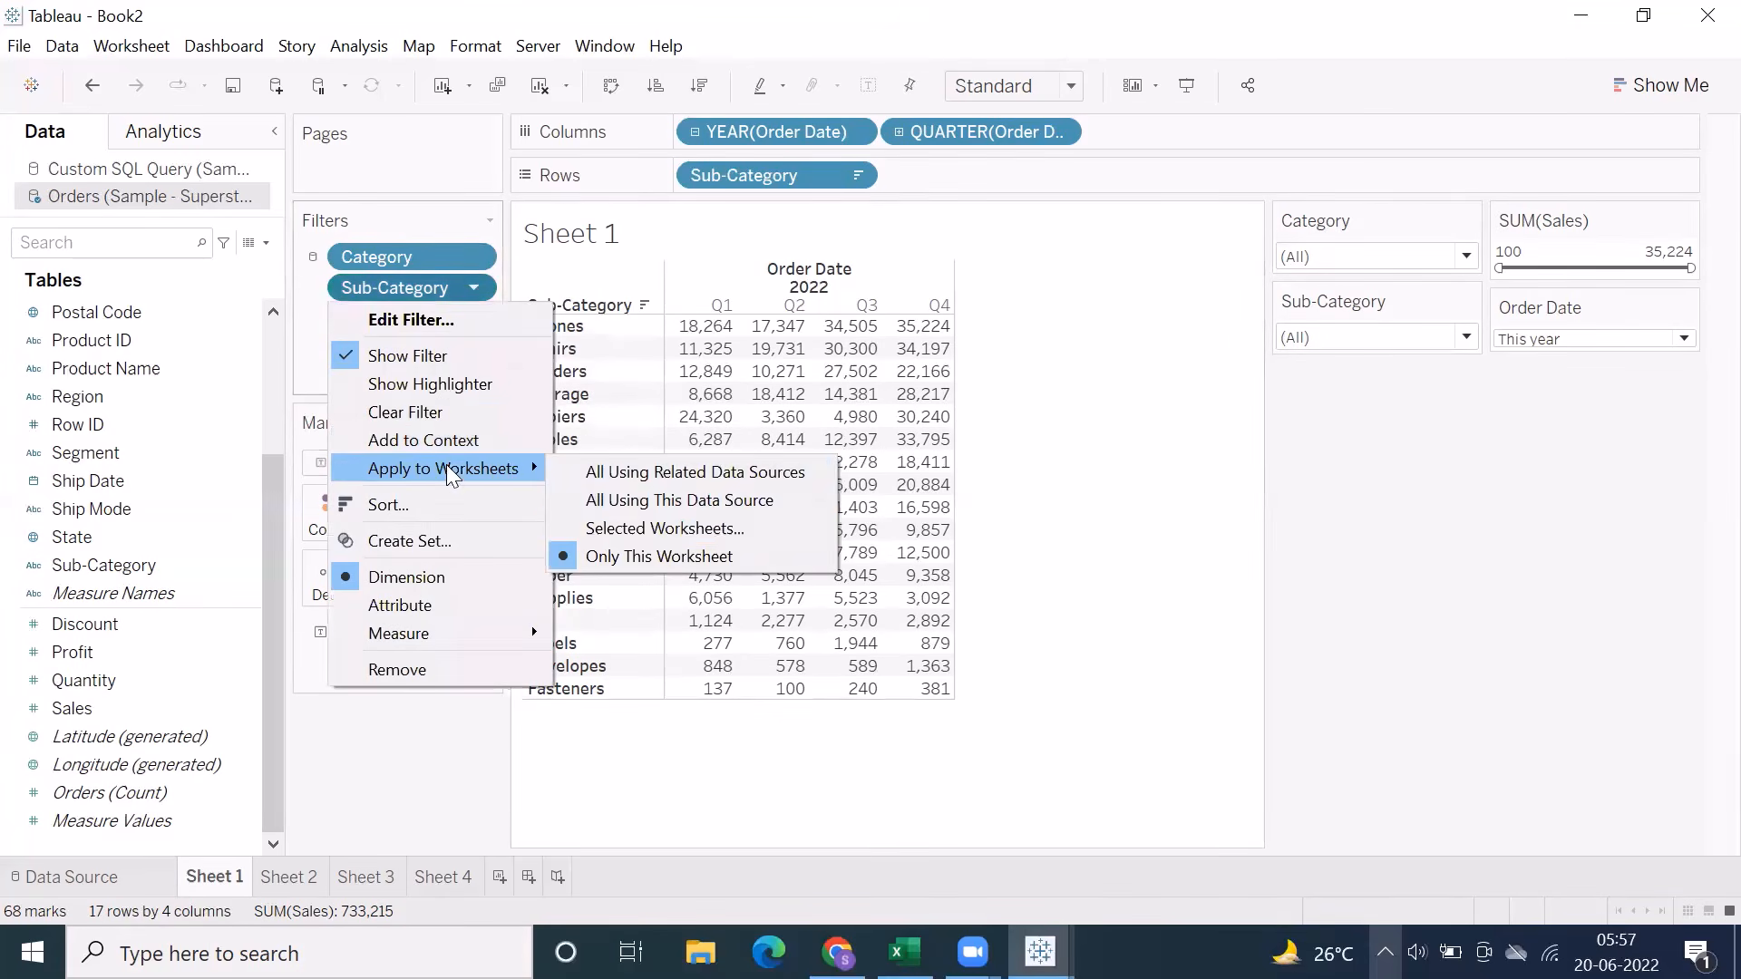
click(635, 526)
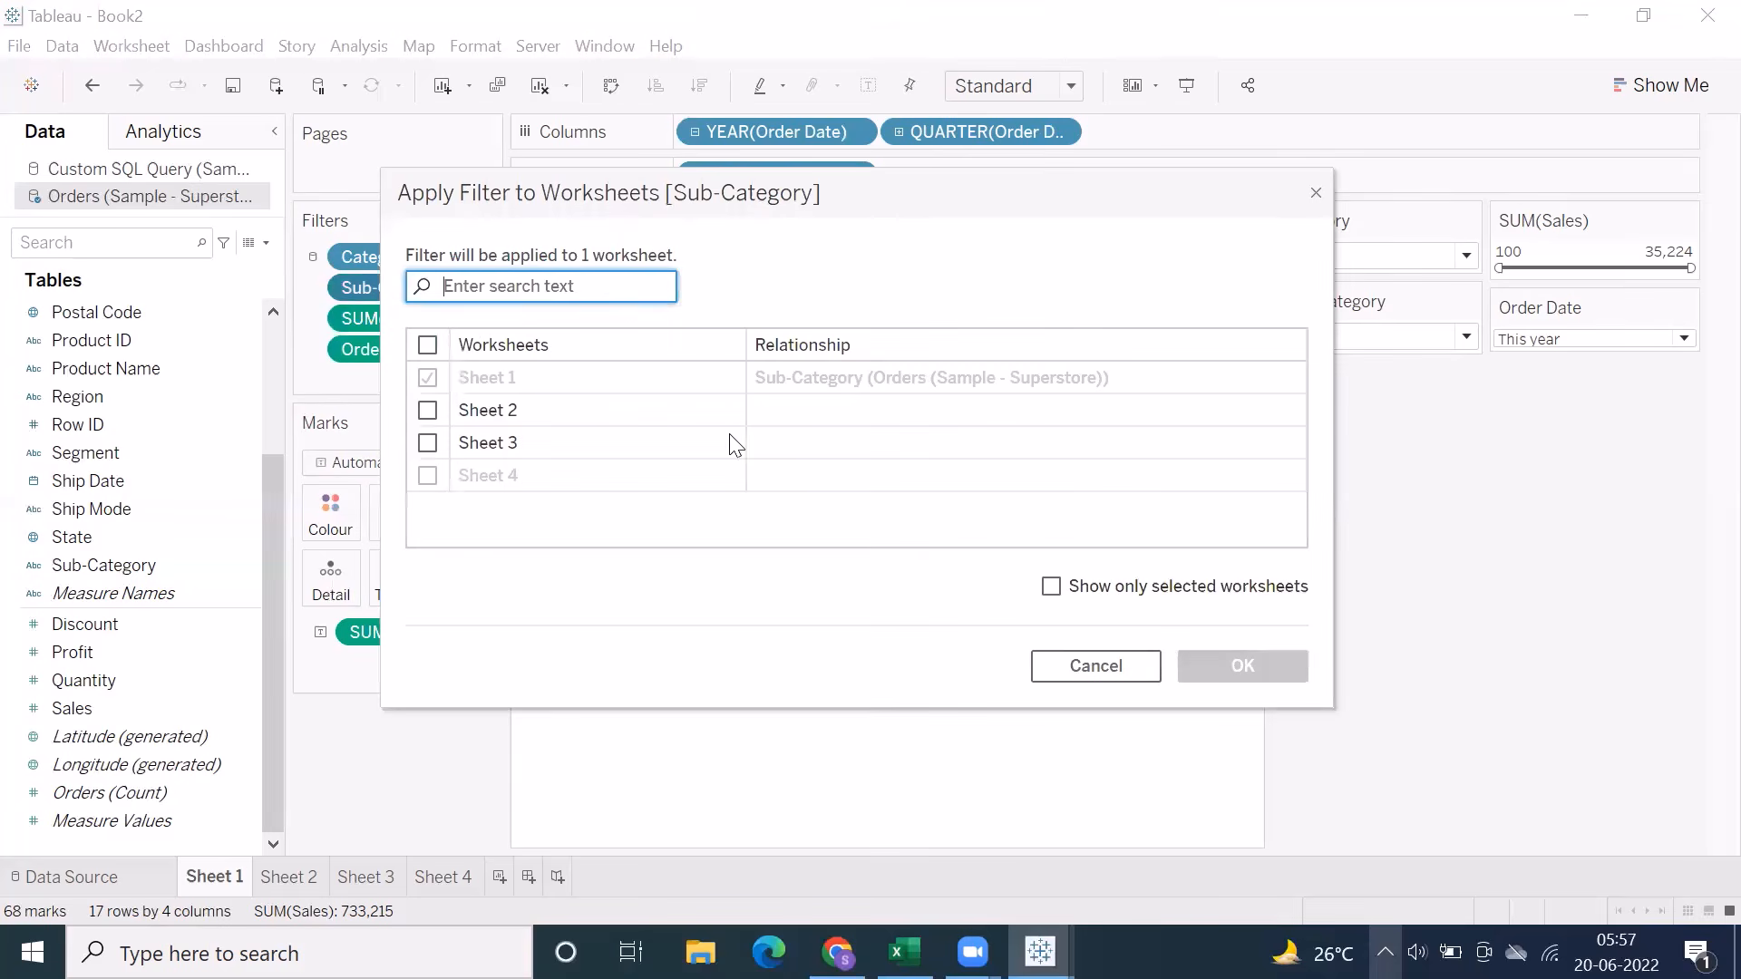
click(427, 409)
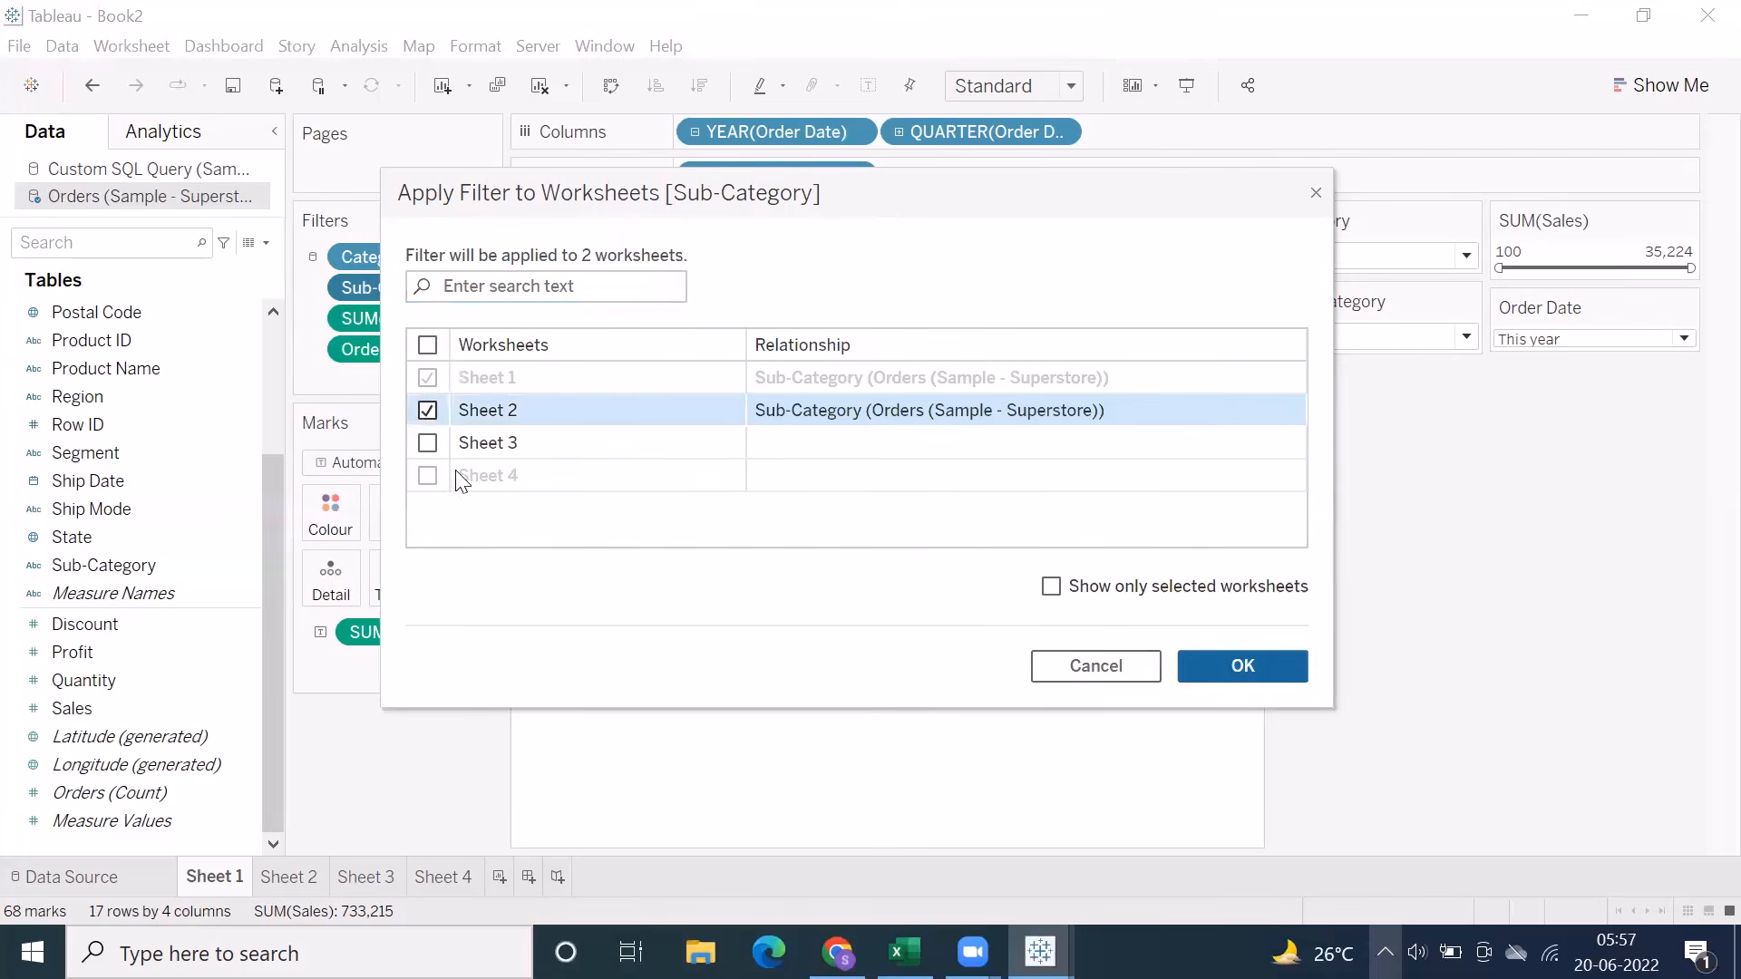
click(1224, 662)
mouse_move(318, 290)
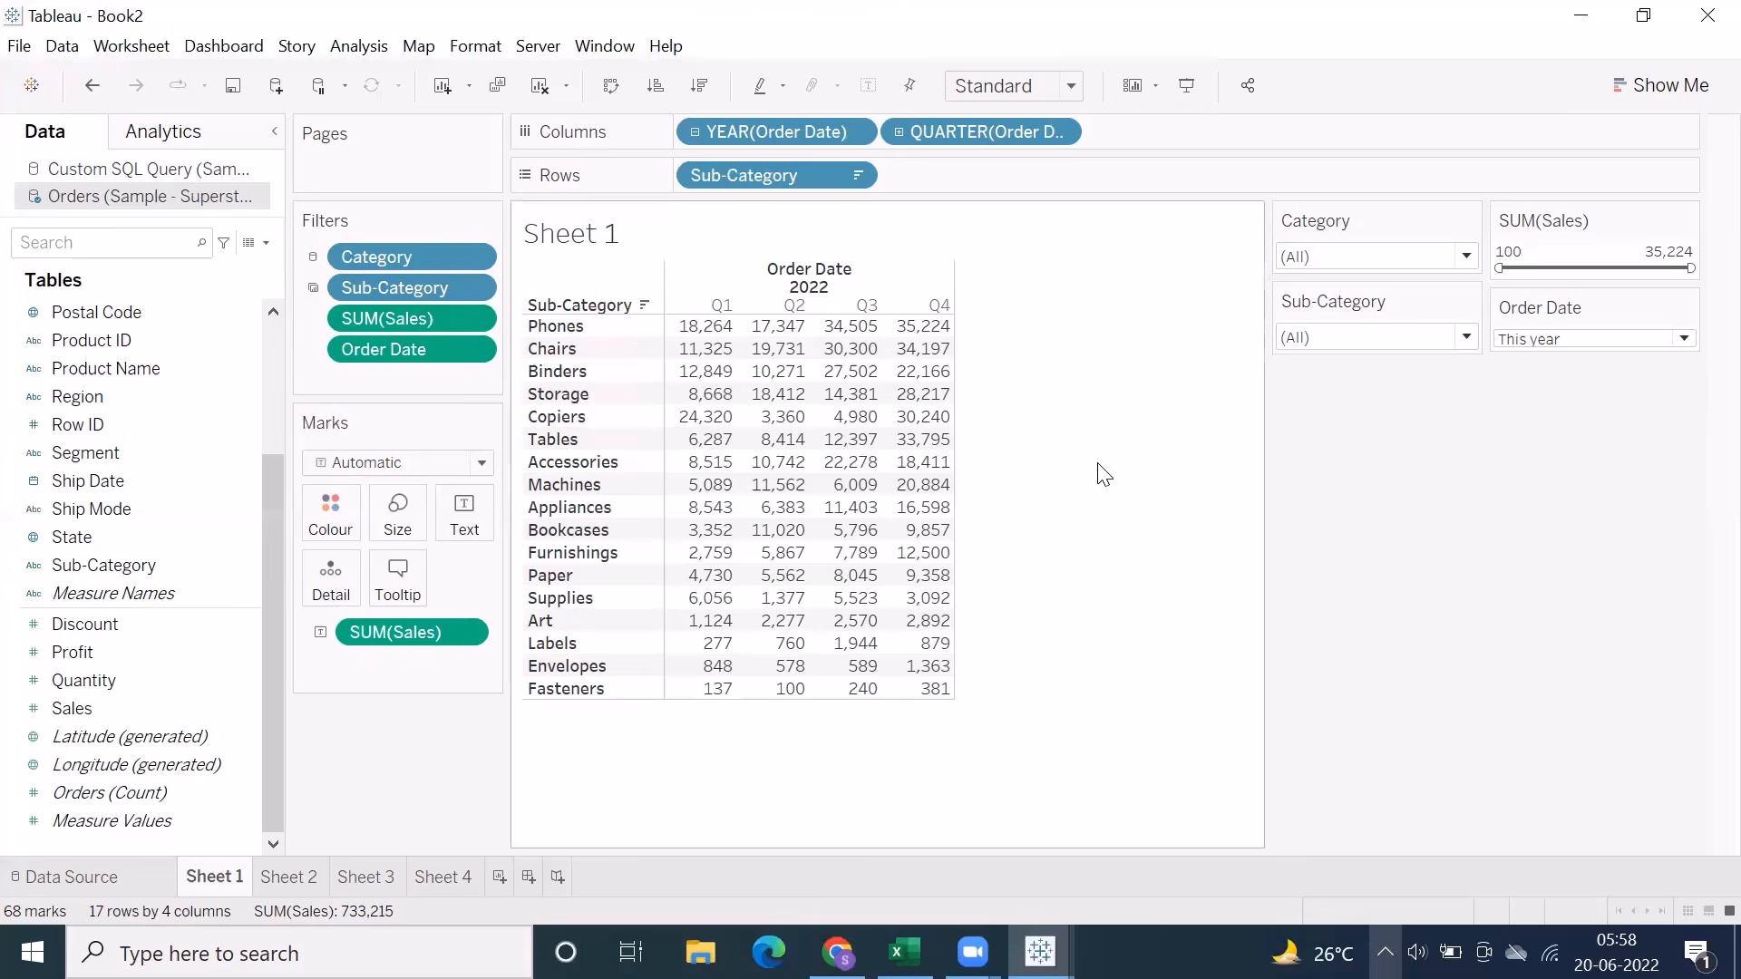
click(308, 880)
click(364, 880)
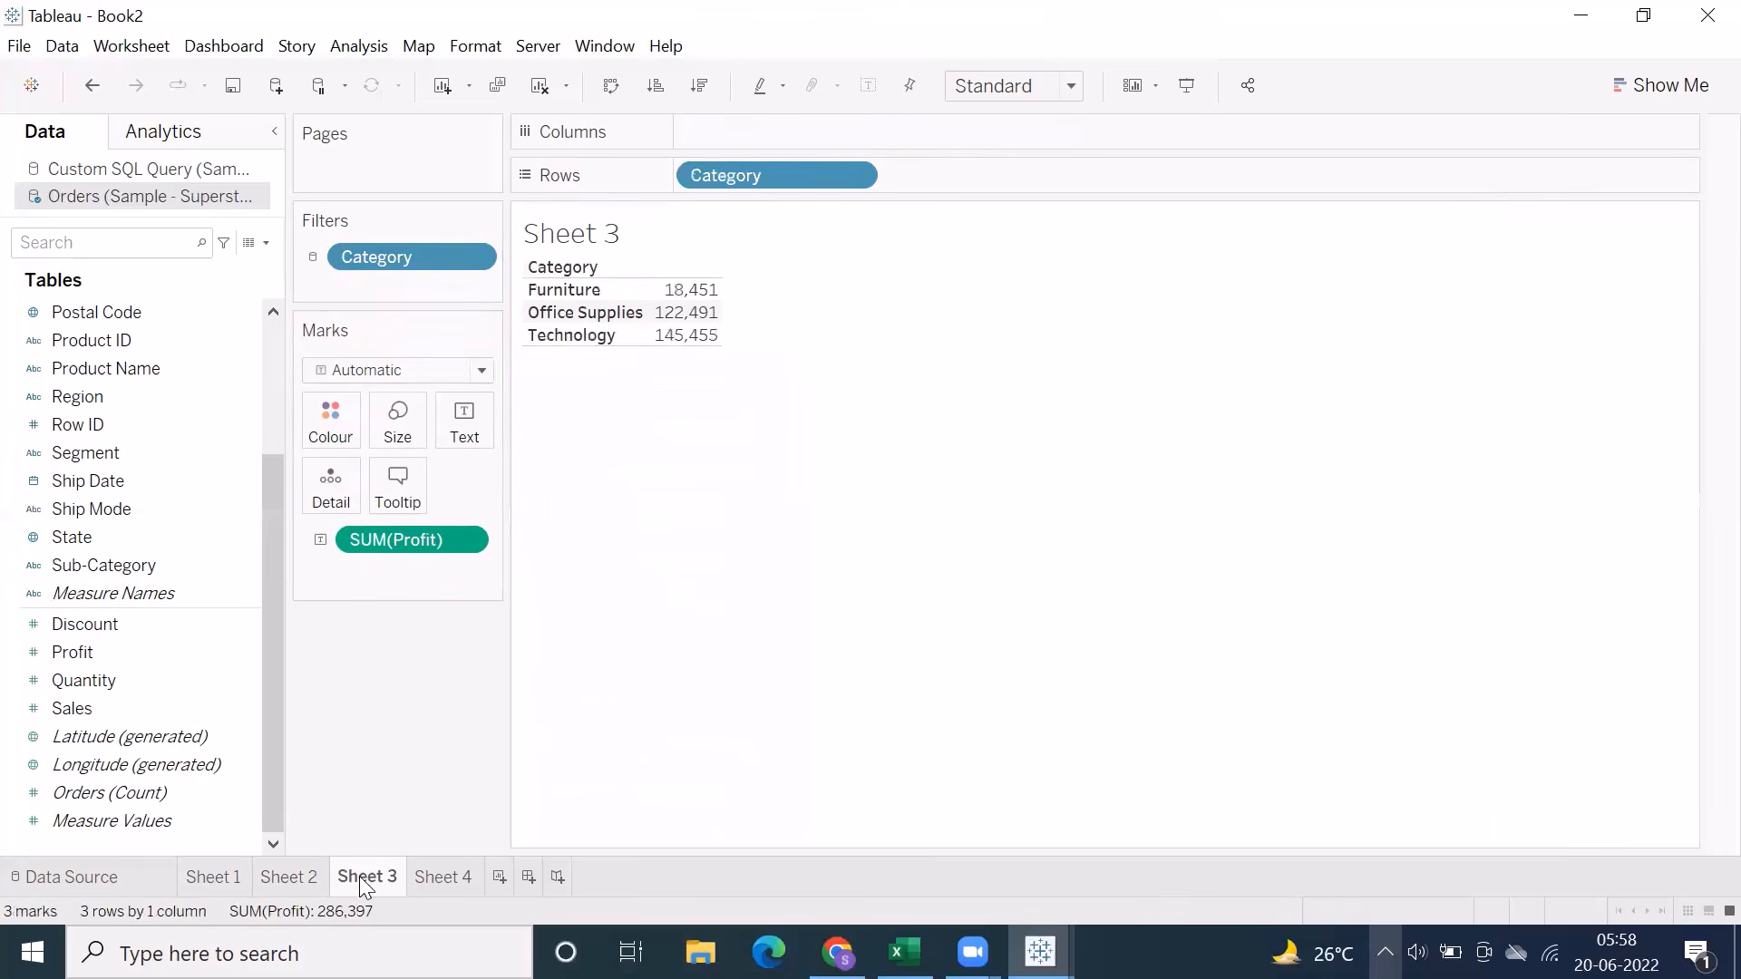
Add a new worksheet and build a text table of Sales by Category and Sub-Category from the Orders (Sample - Superstore) data source
click(420, 879)
click(500, 877)
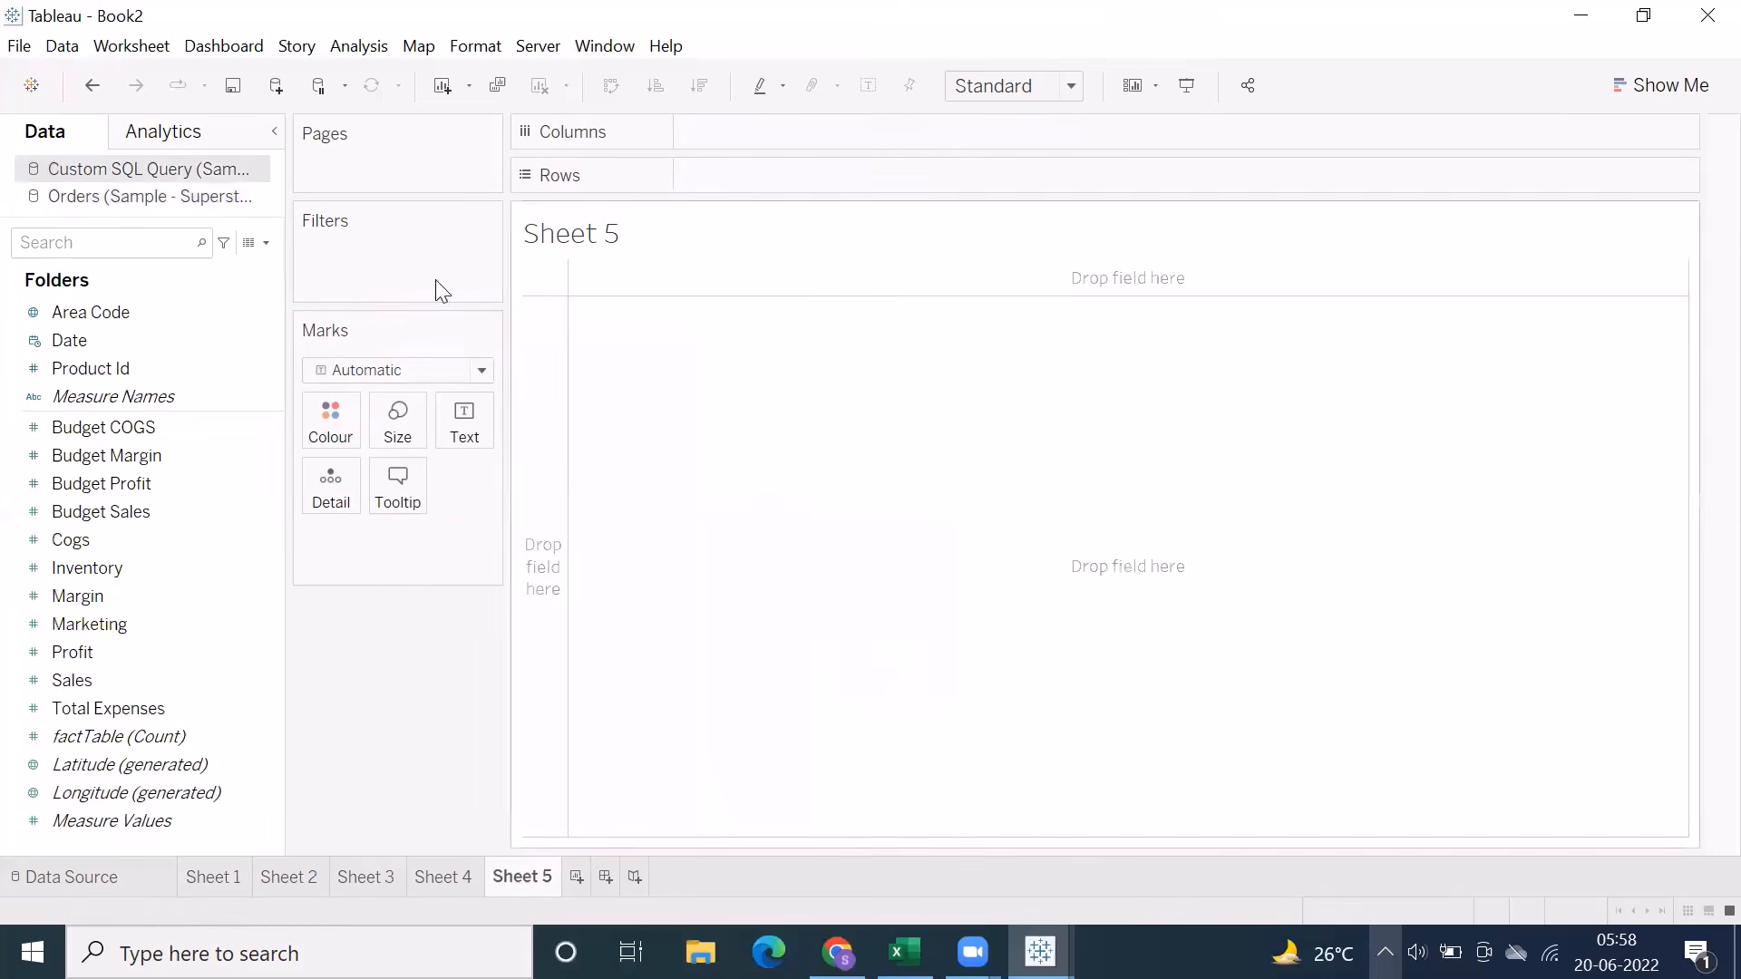
click(108, 197)
scroll(263, 366, up, 3)
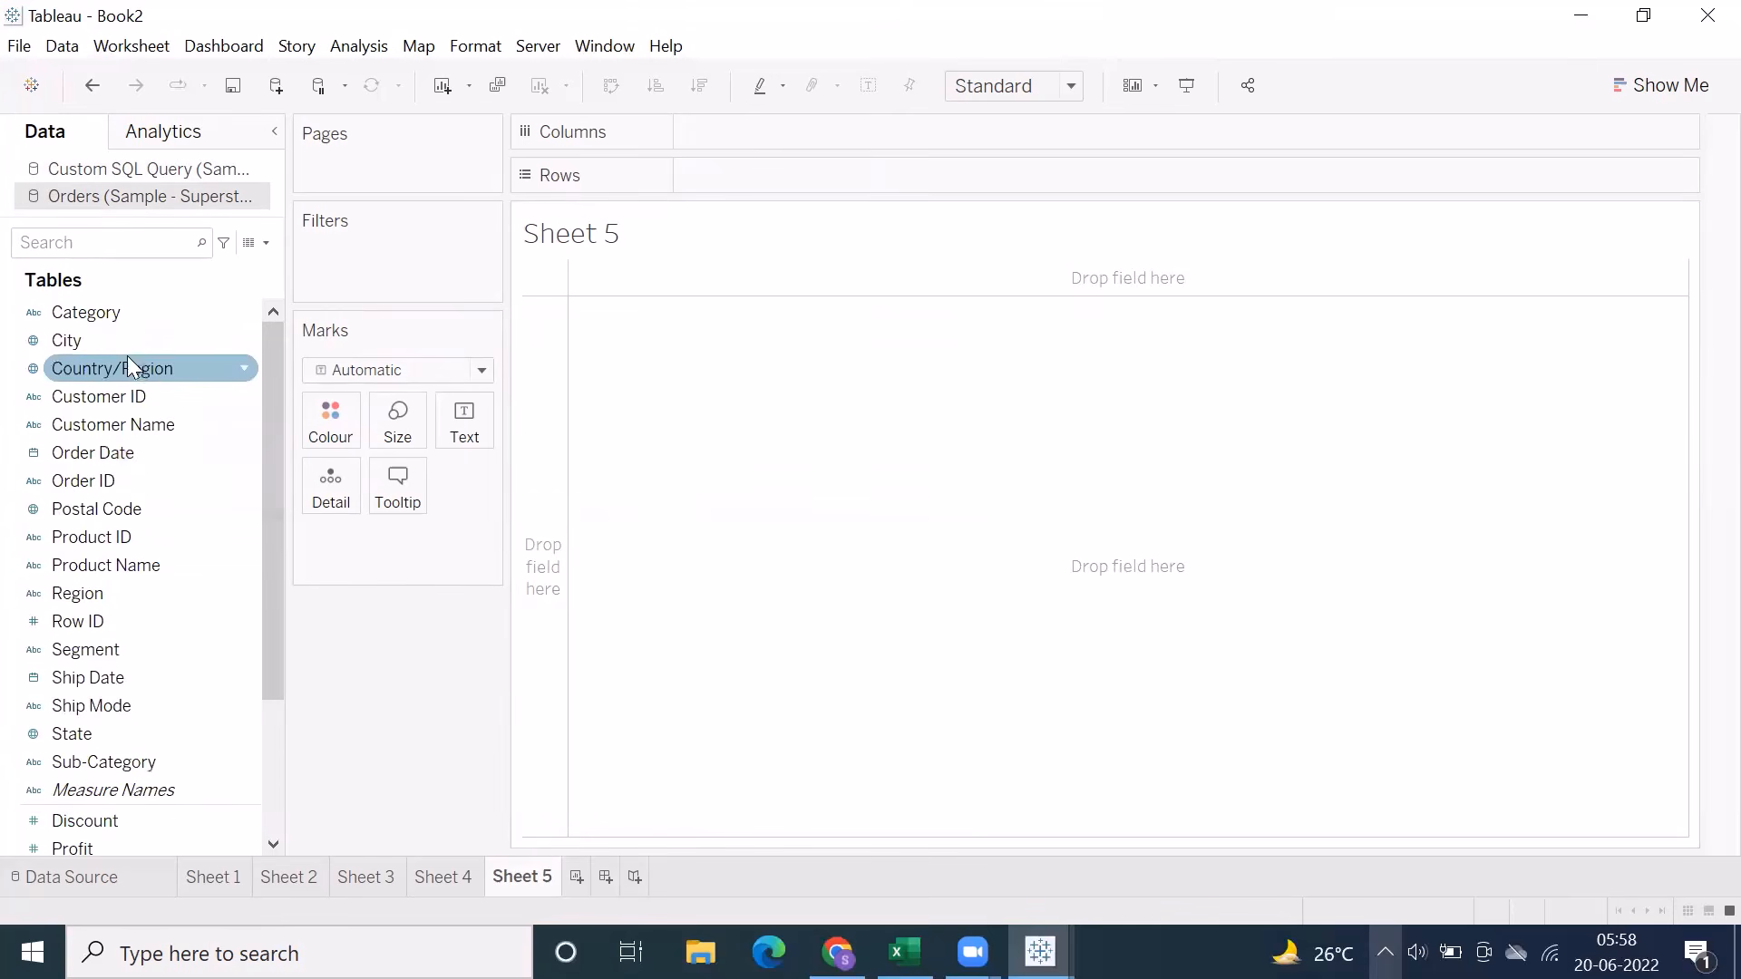
double_click(118, 302)
scroll(100, 621, down, 2)
click(101, 592)
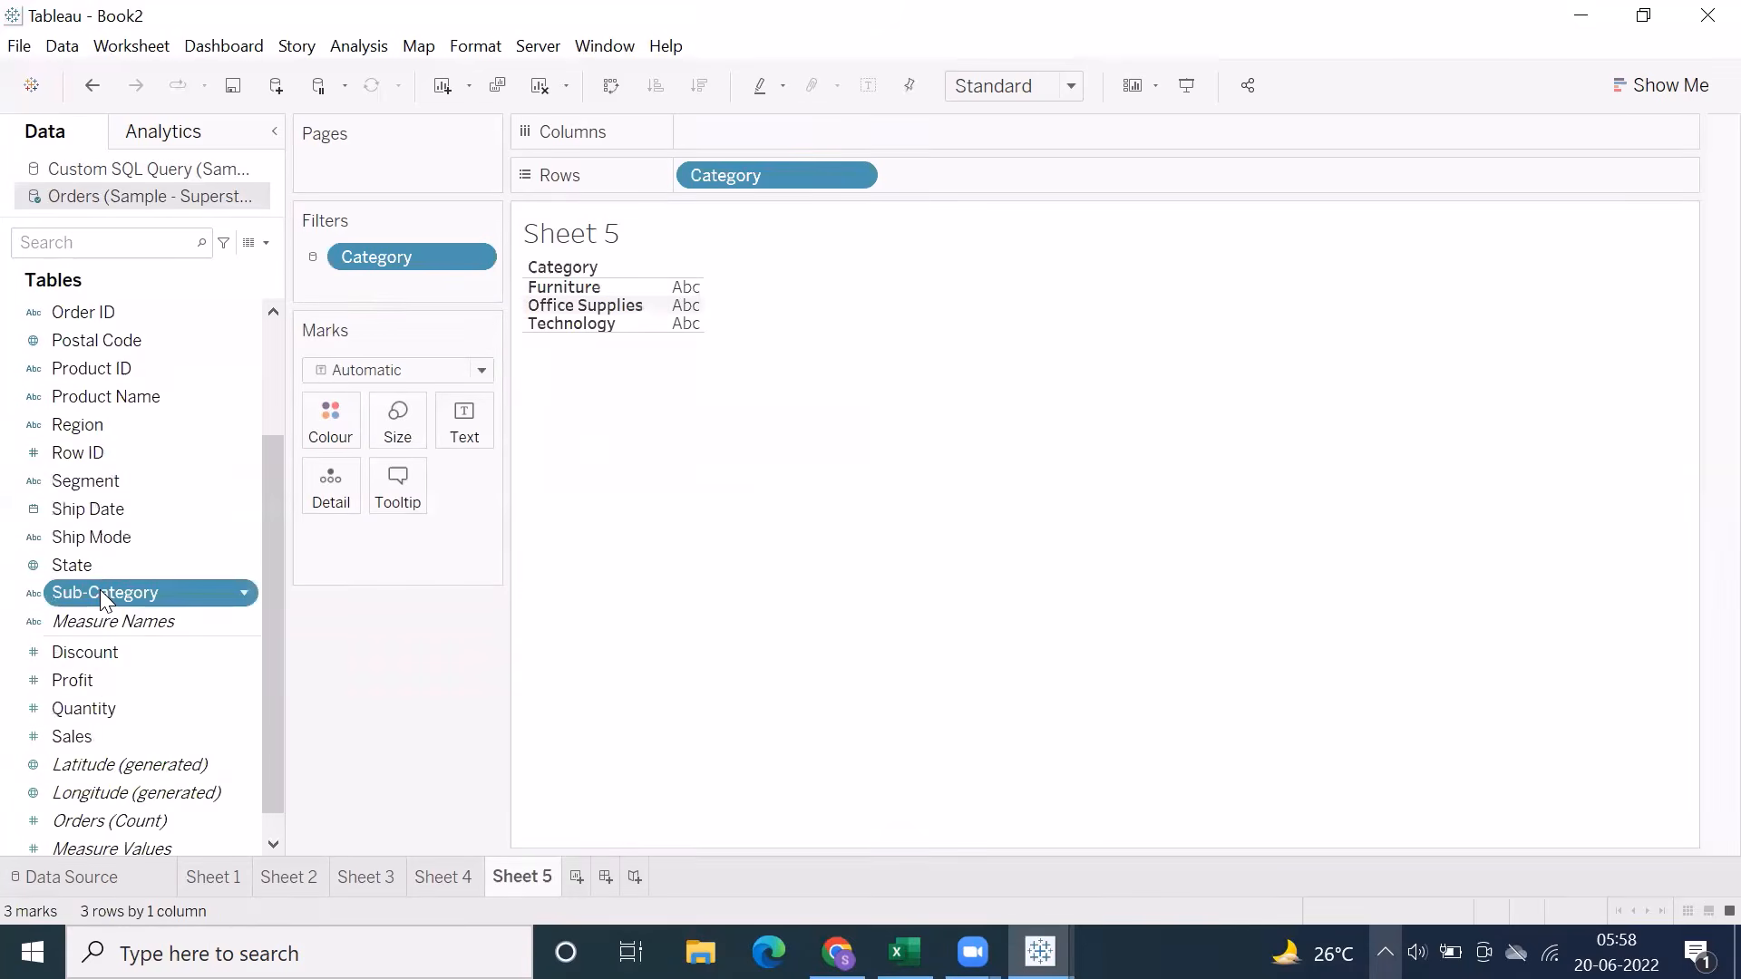
double_click(101, 592)
double_click(85, 736)
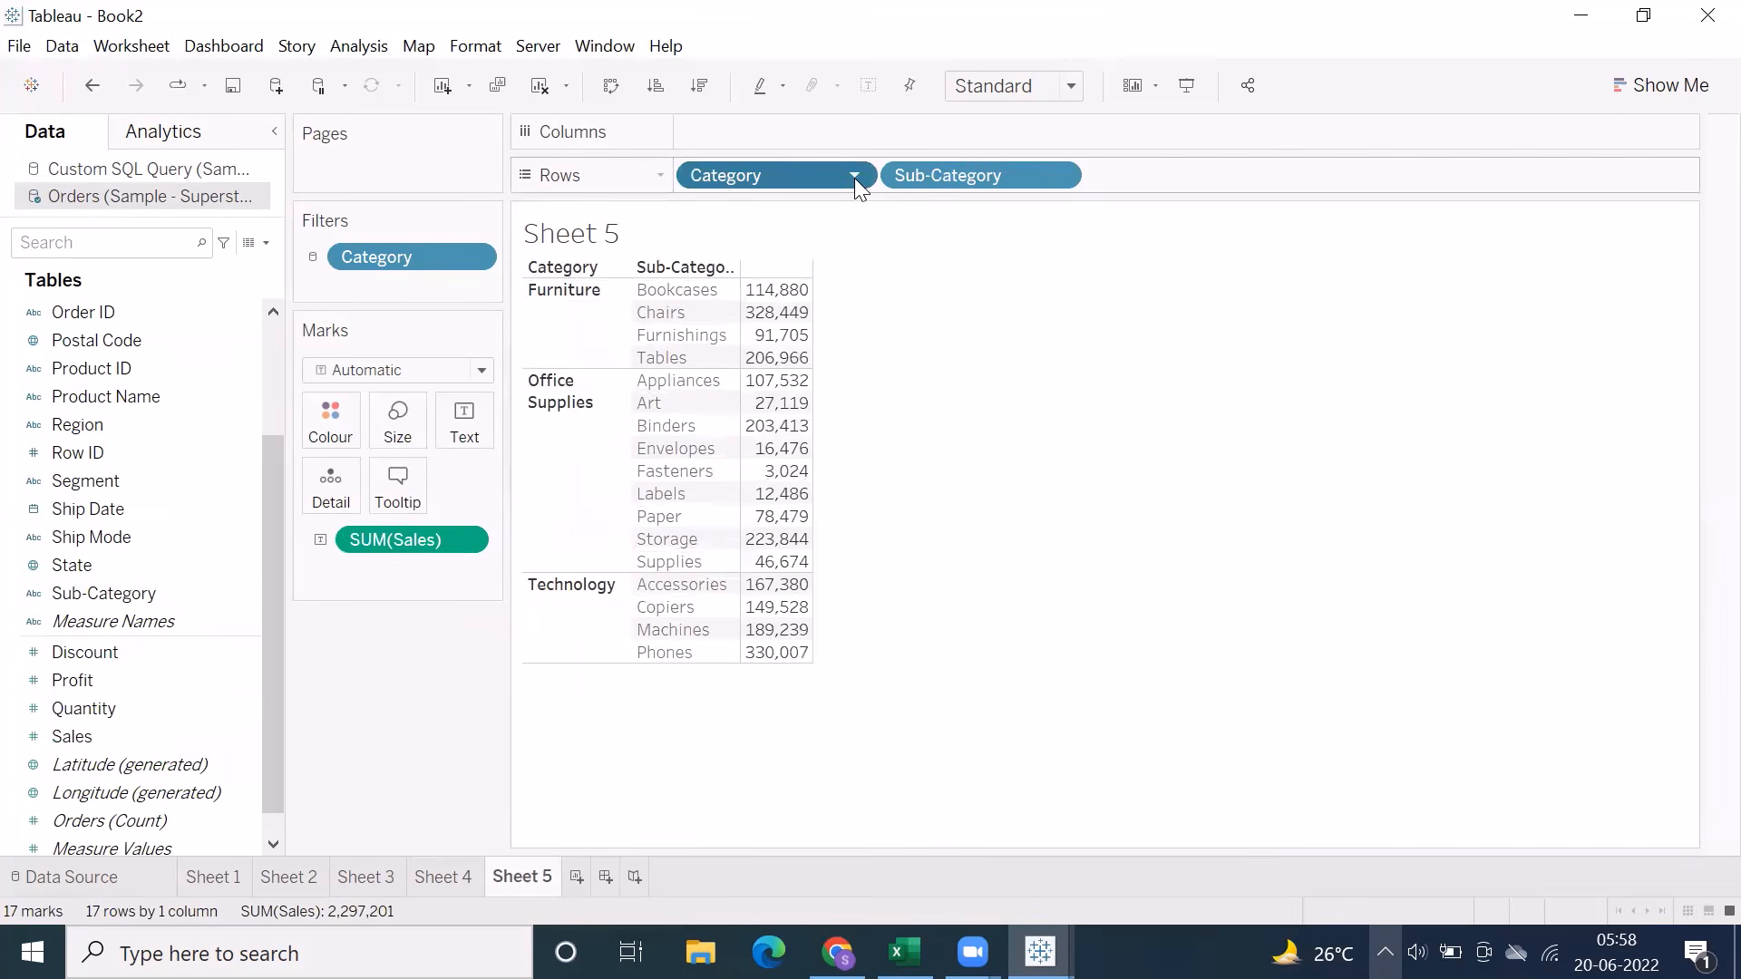
Show the Category and Sub-Category filter cards on Sheet 5 and place the Category card beside the Sub-Category card
click(855, 177)
click(820, 239)
click(1059, 177)
click(1008, 247)
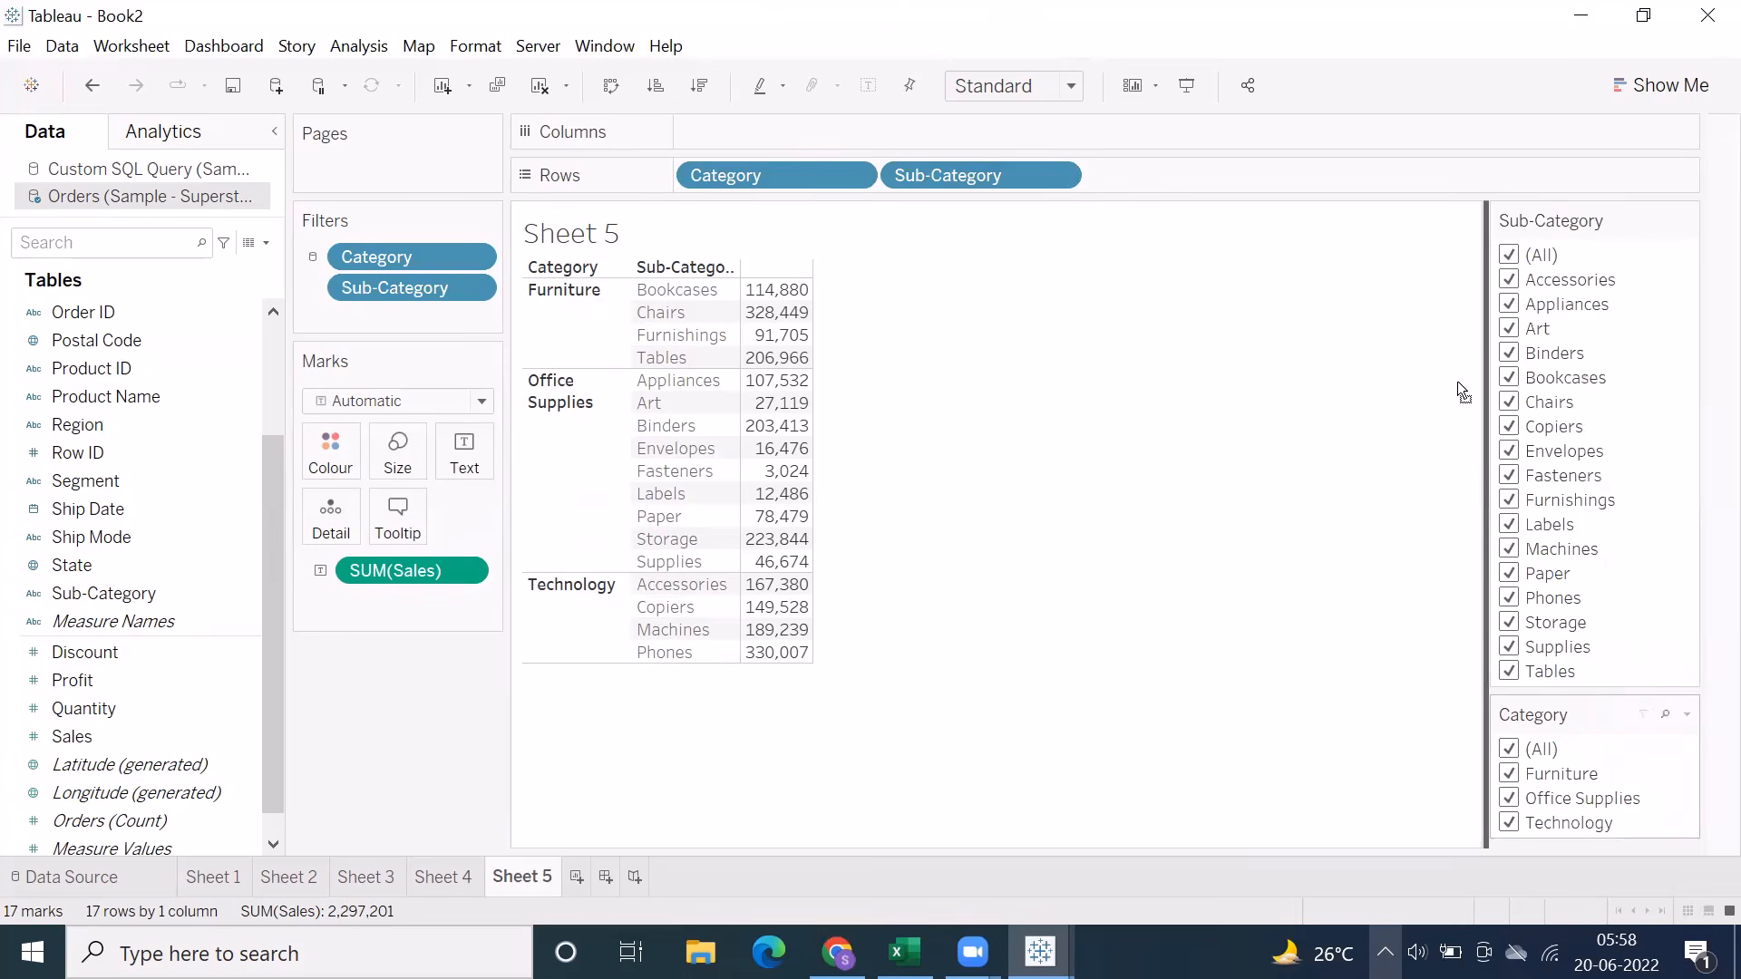
drag(1477, 250, 1477, 250)
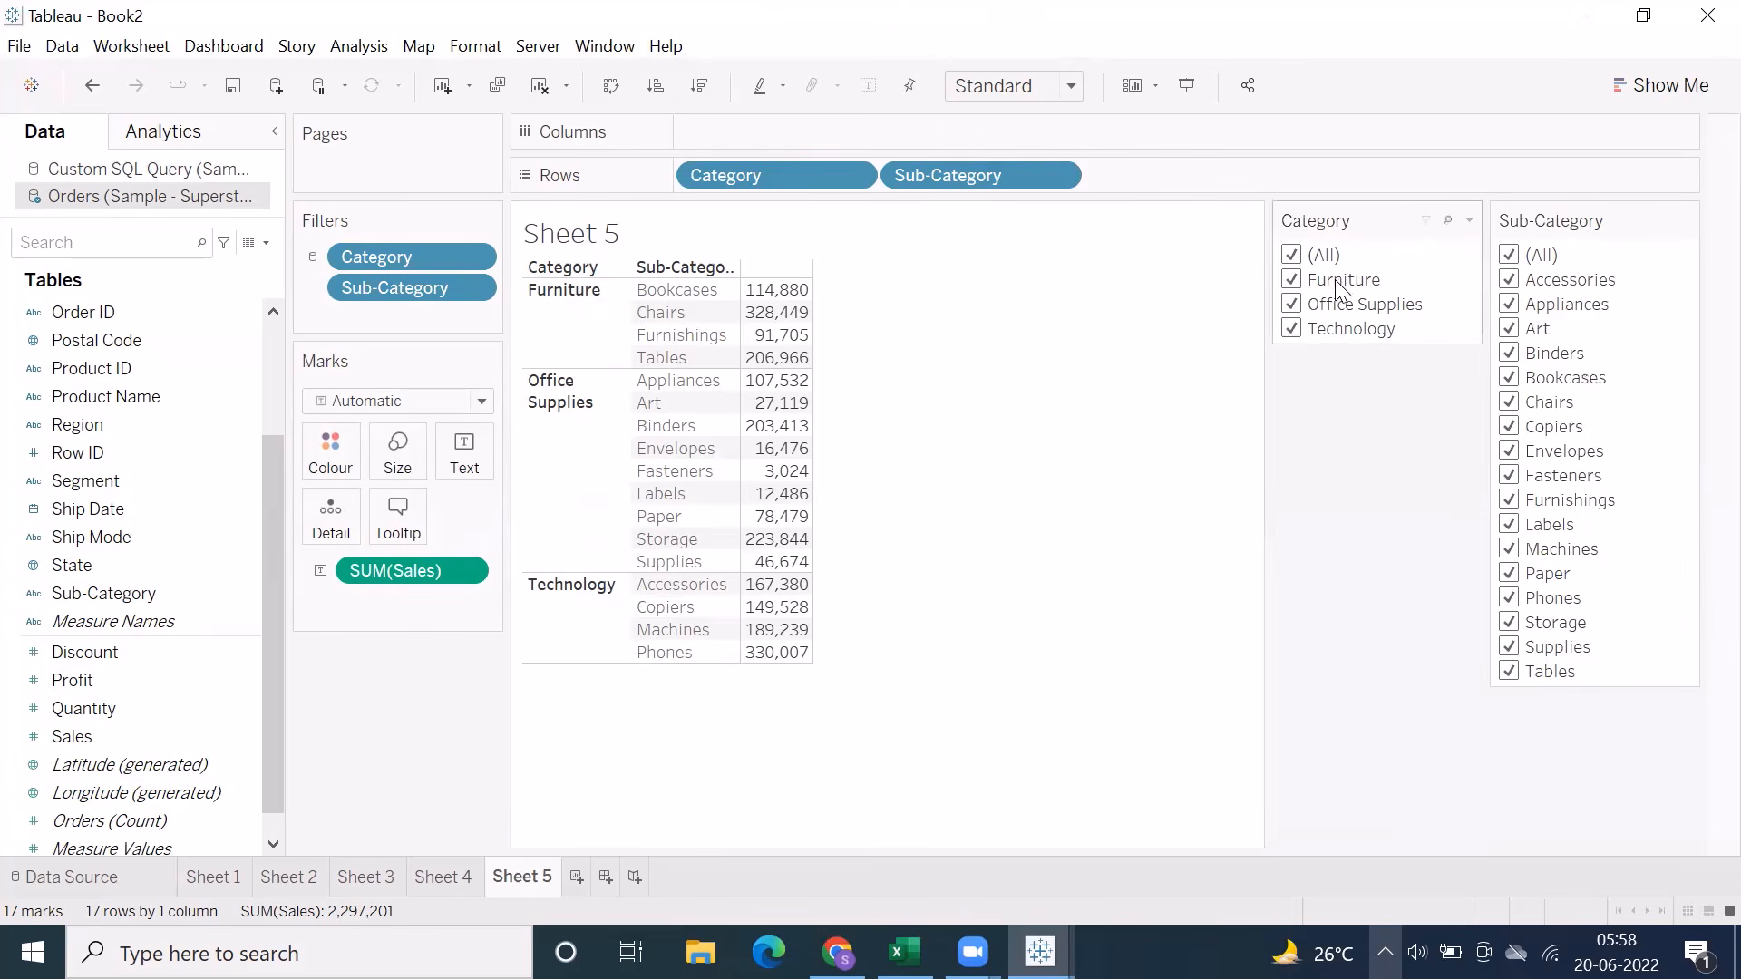
Toggle Furniture in the Category filter, and exclude Furniture and Office Supplies so only Technology stays selected
click(1291, 280)
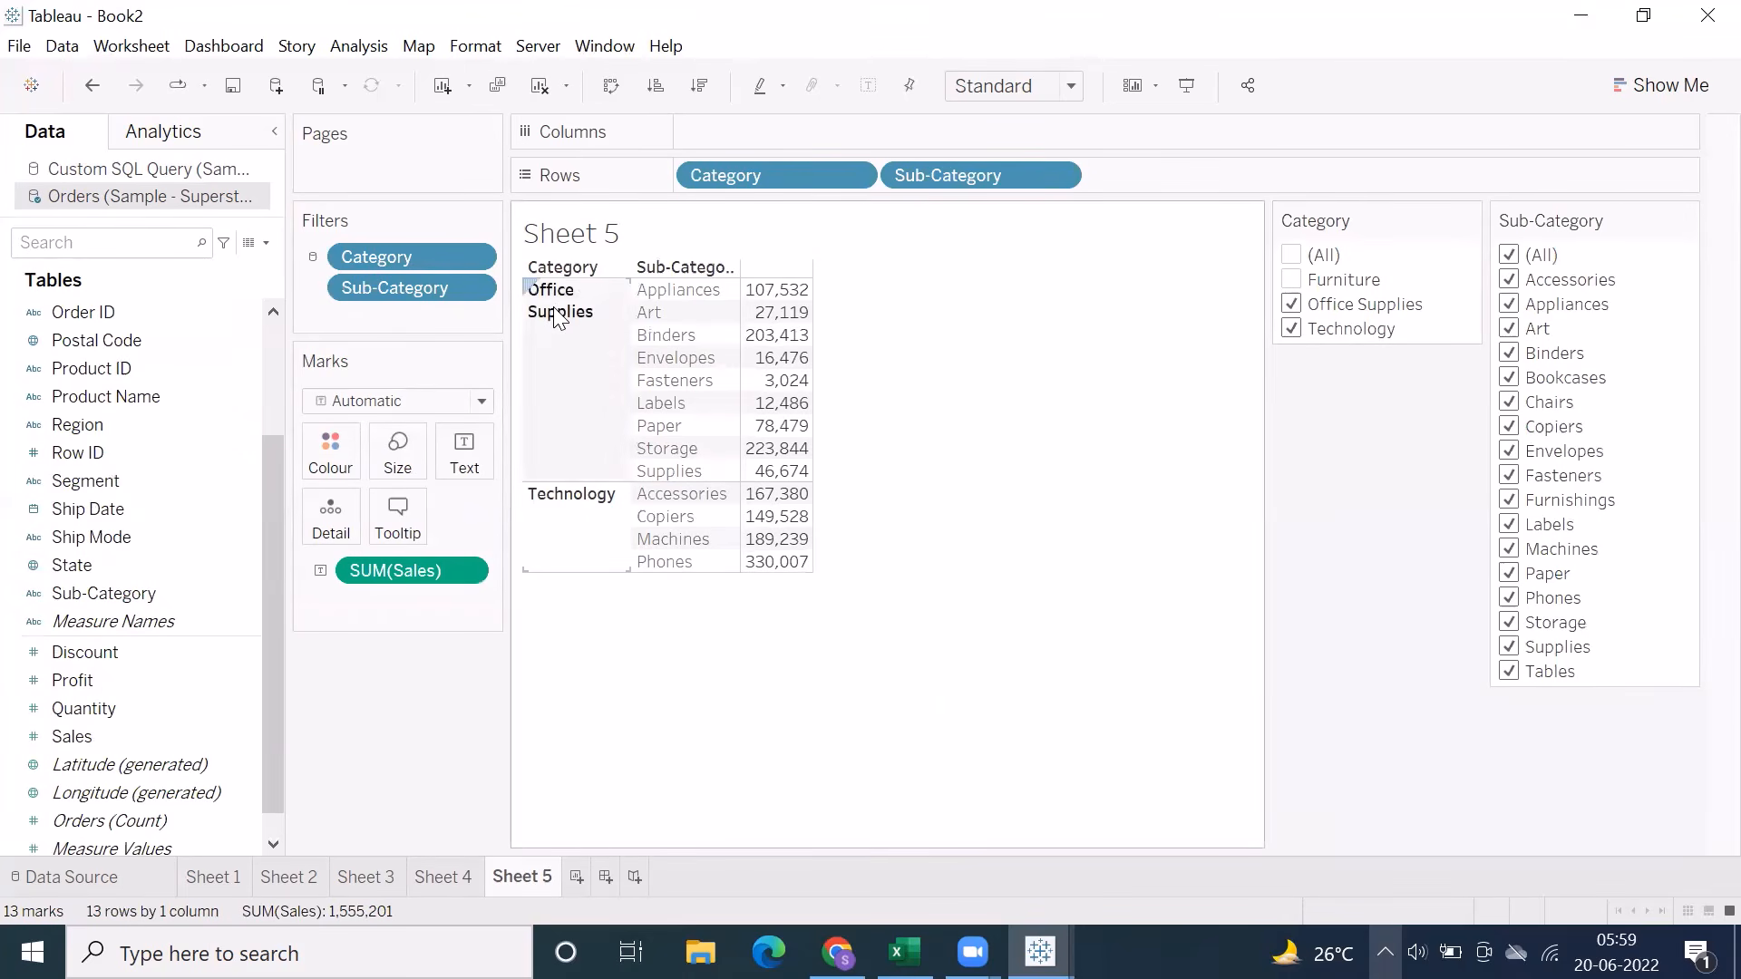
click(1291, 280)
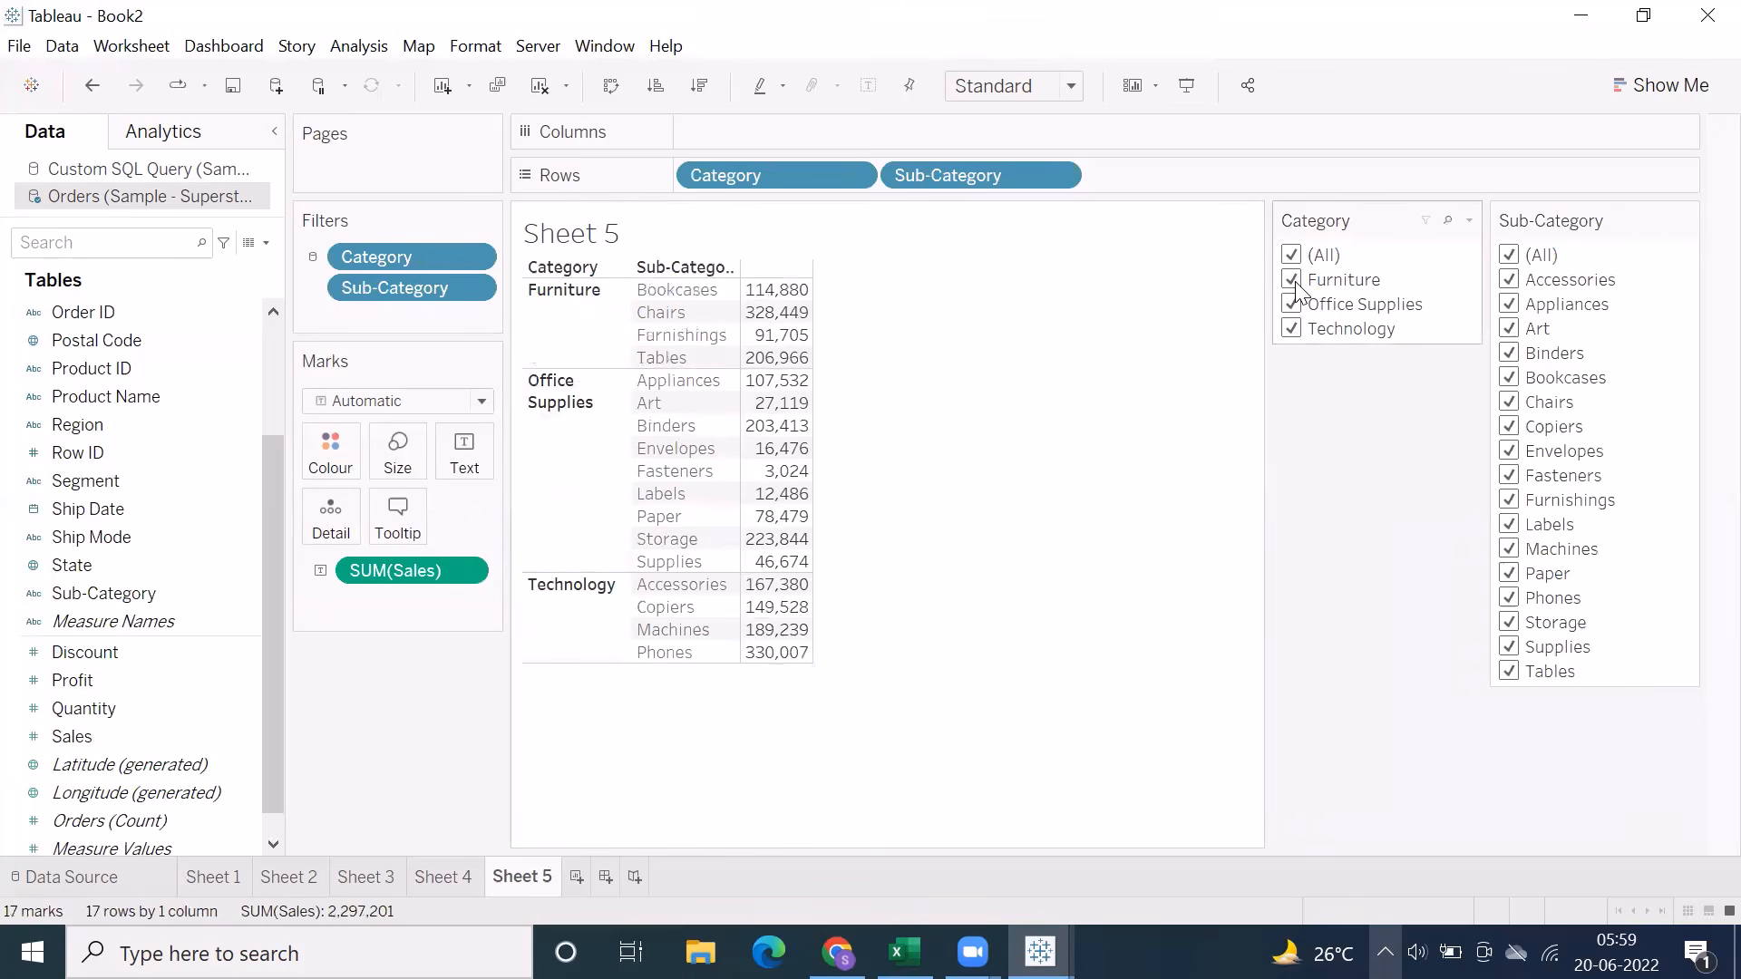
click(1293, 281)
click(1291, 280)
click(1295, 281)
click(1291, 305)
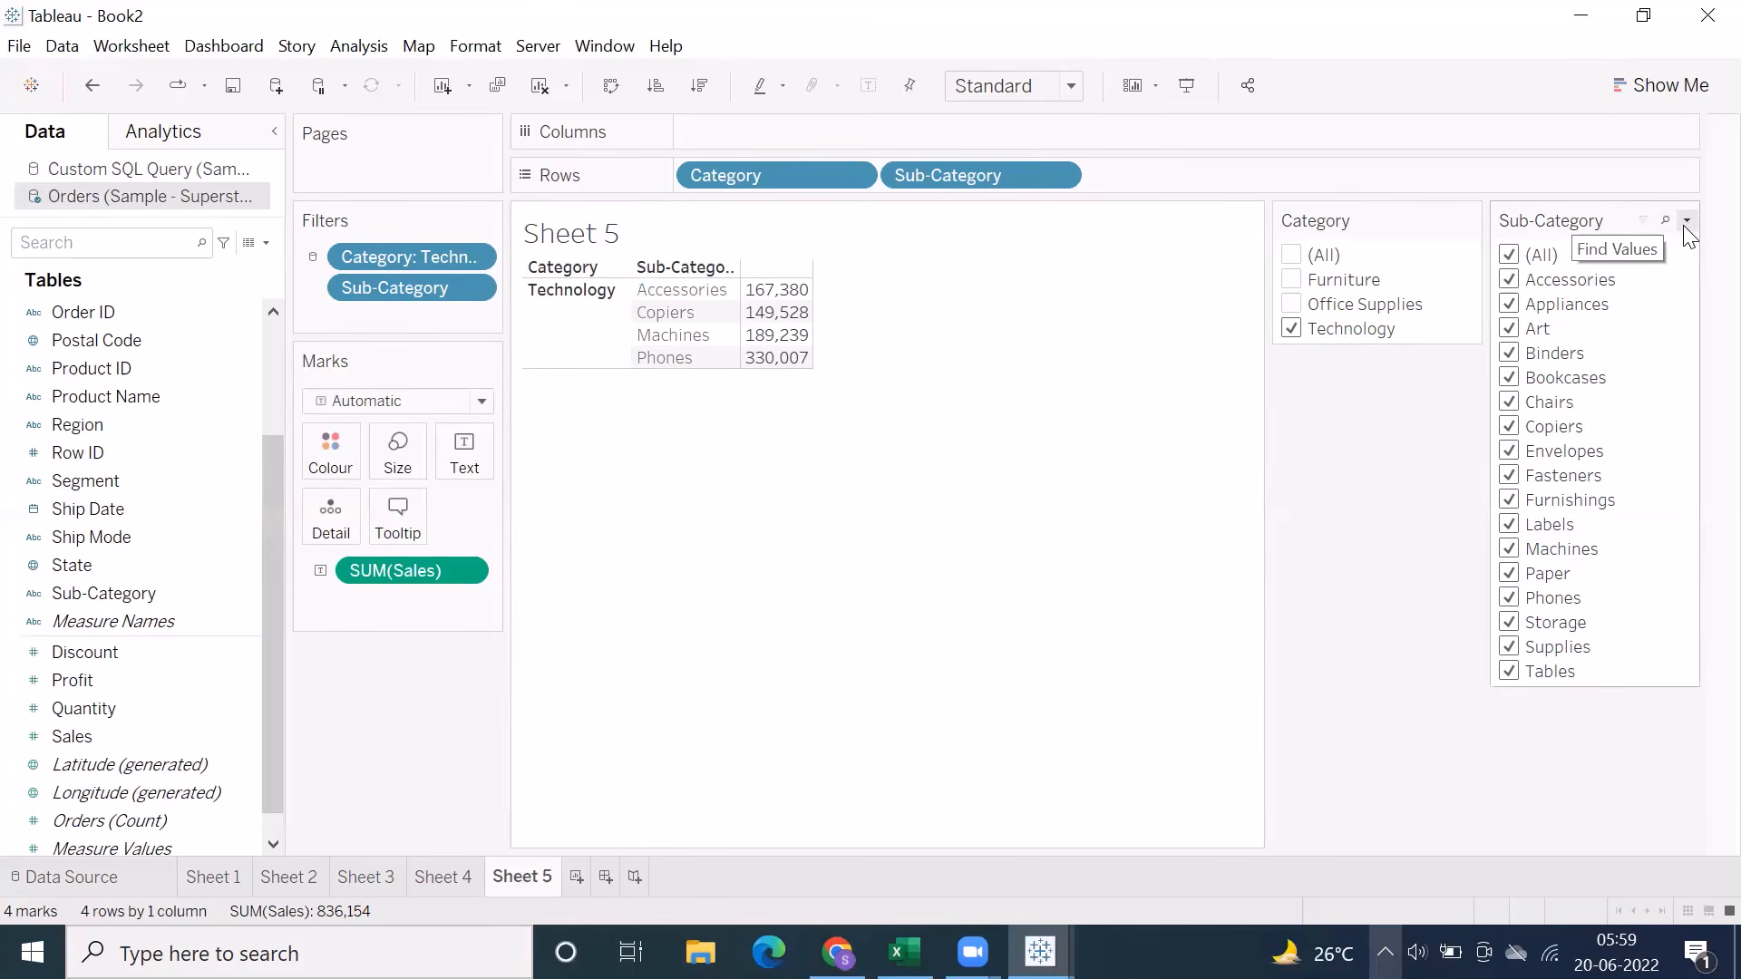
Set the Sub-Category filter to list Only Relevant Values instead of All Values in Database
click(1686, 222)
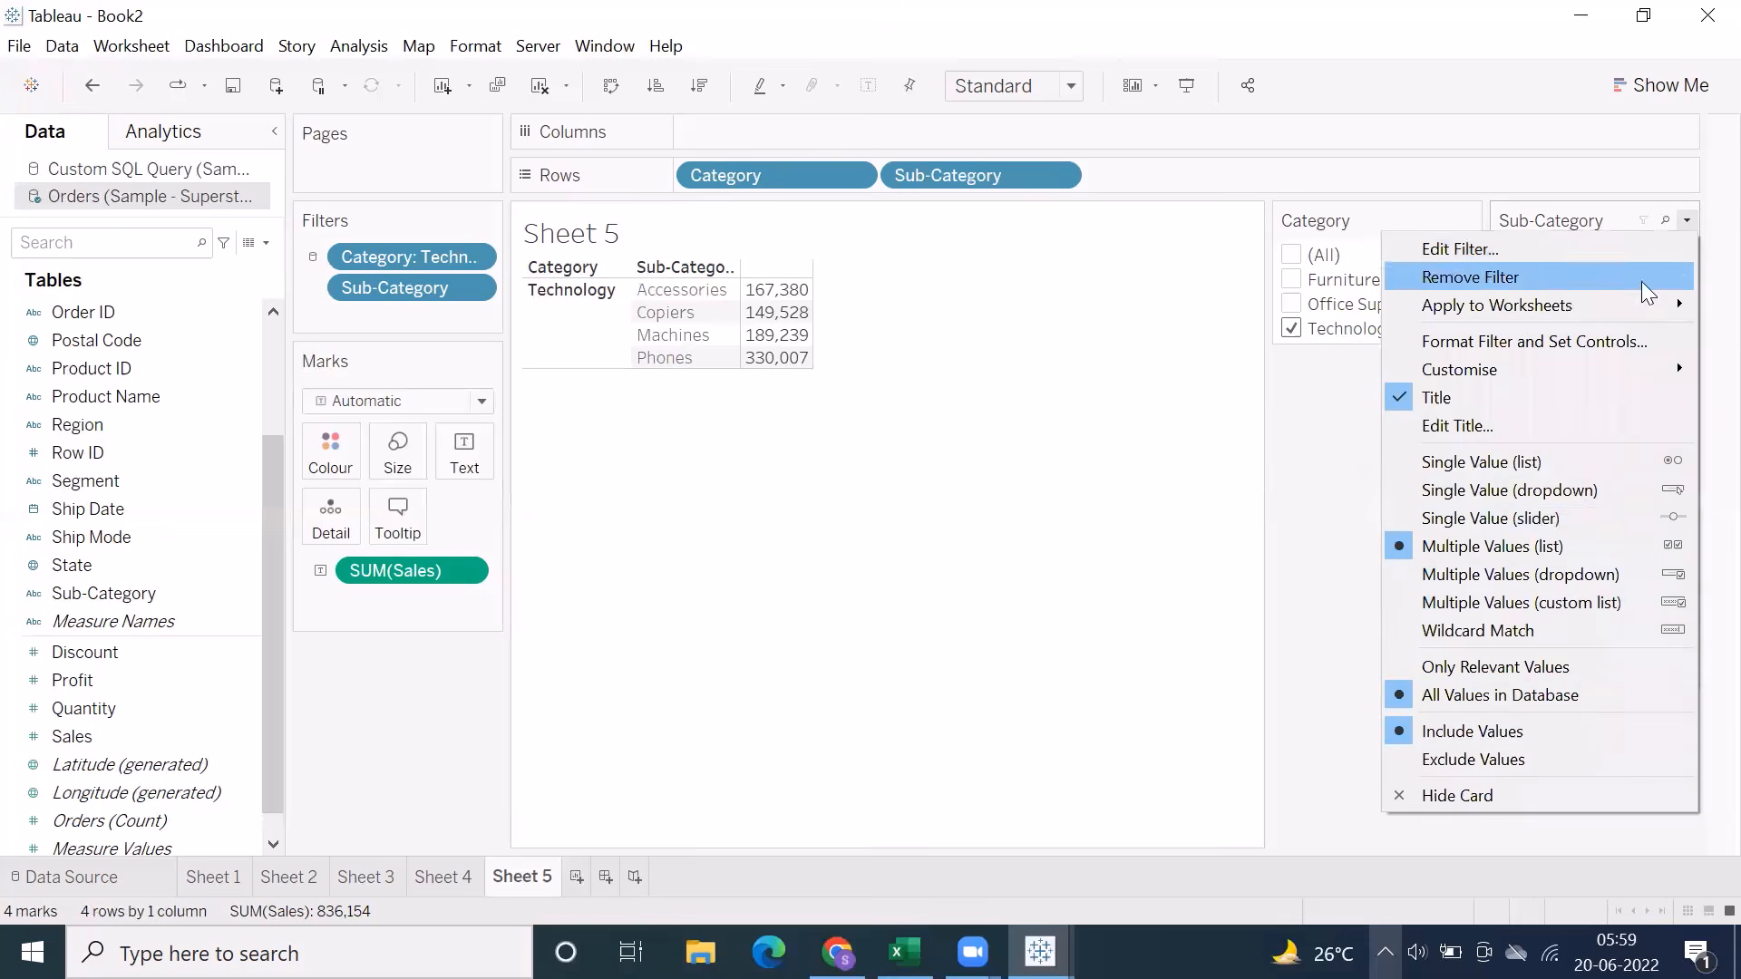
click(1501, 696)
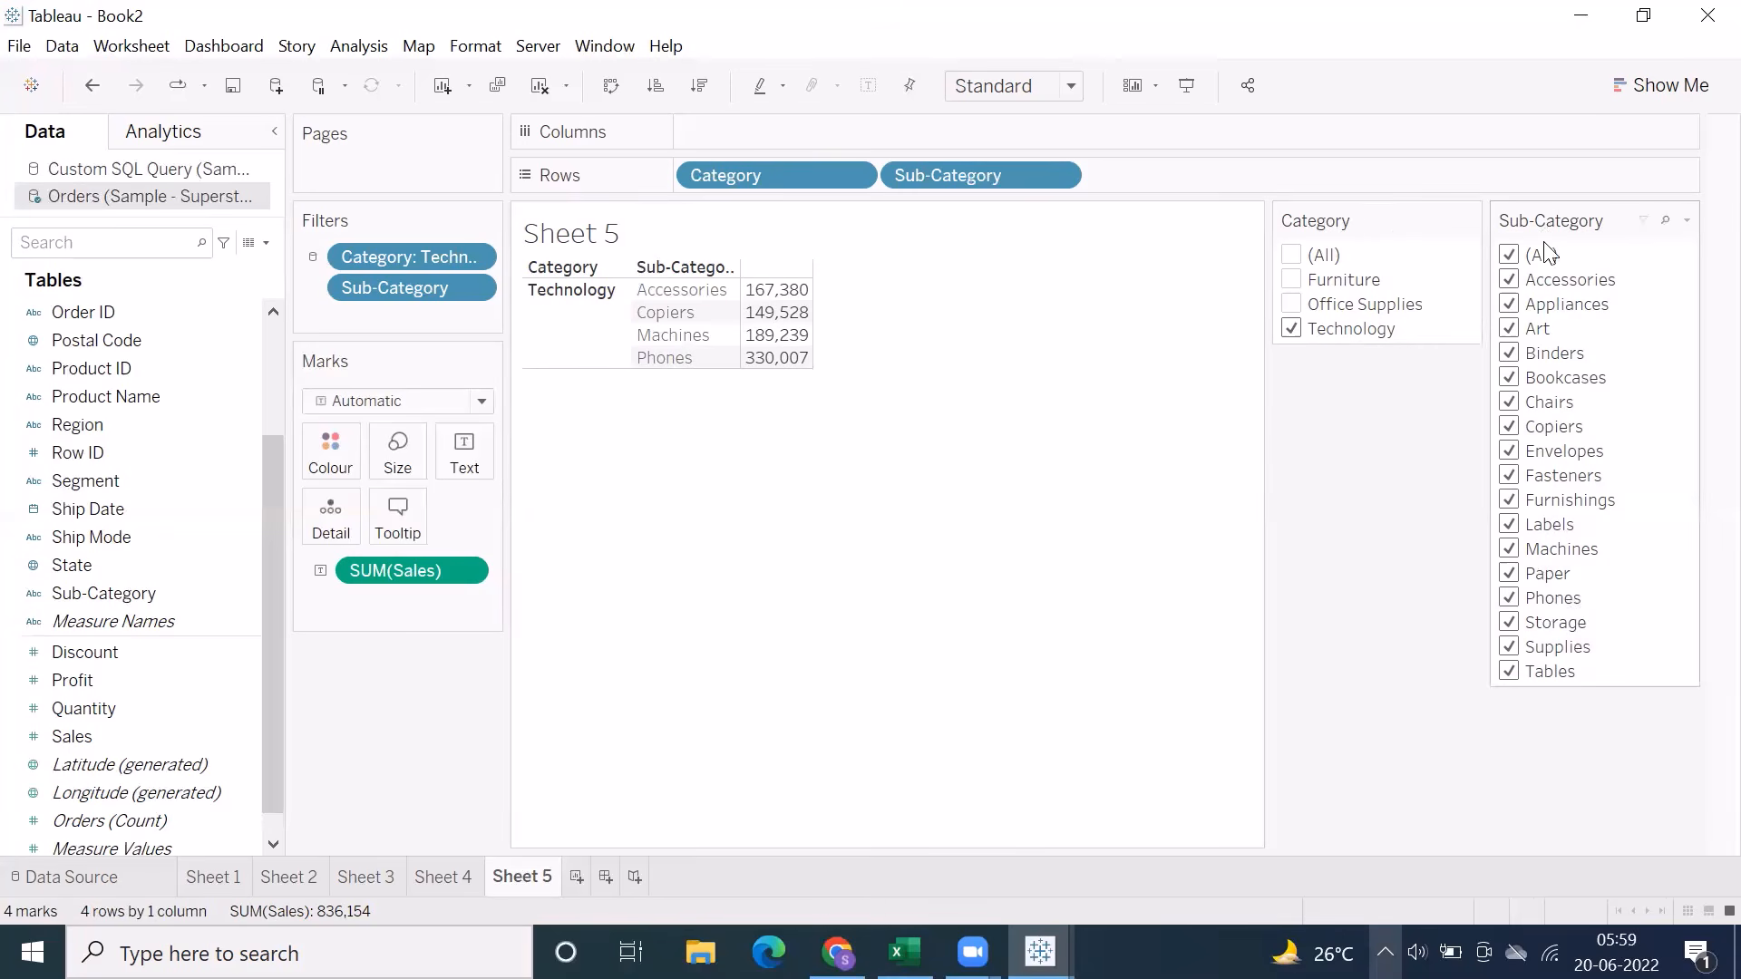
click(1686, 222)
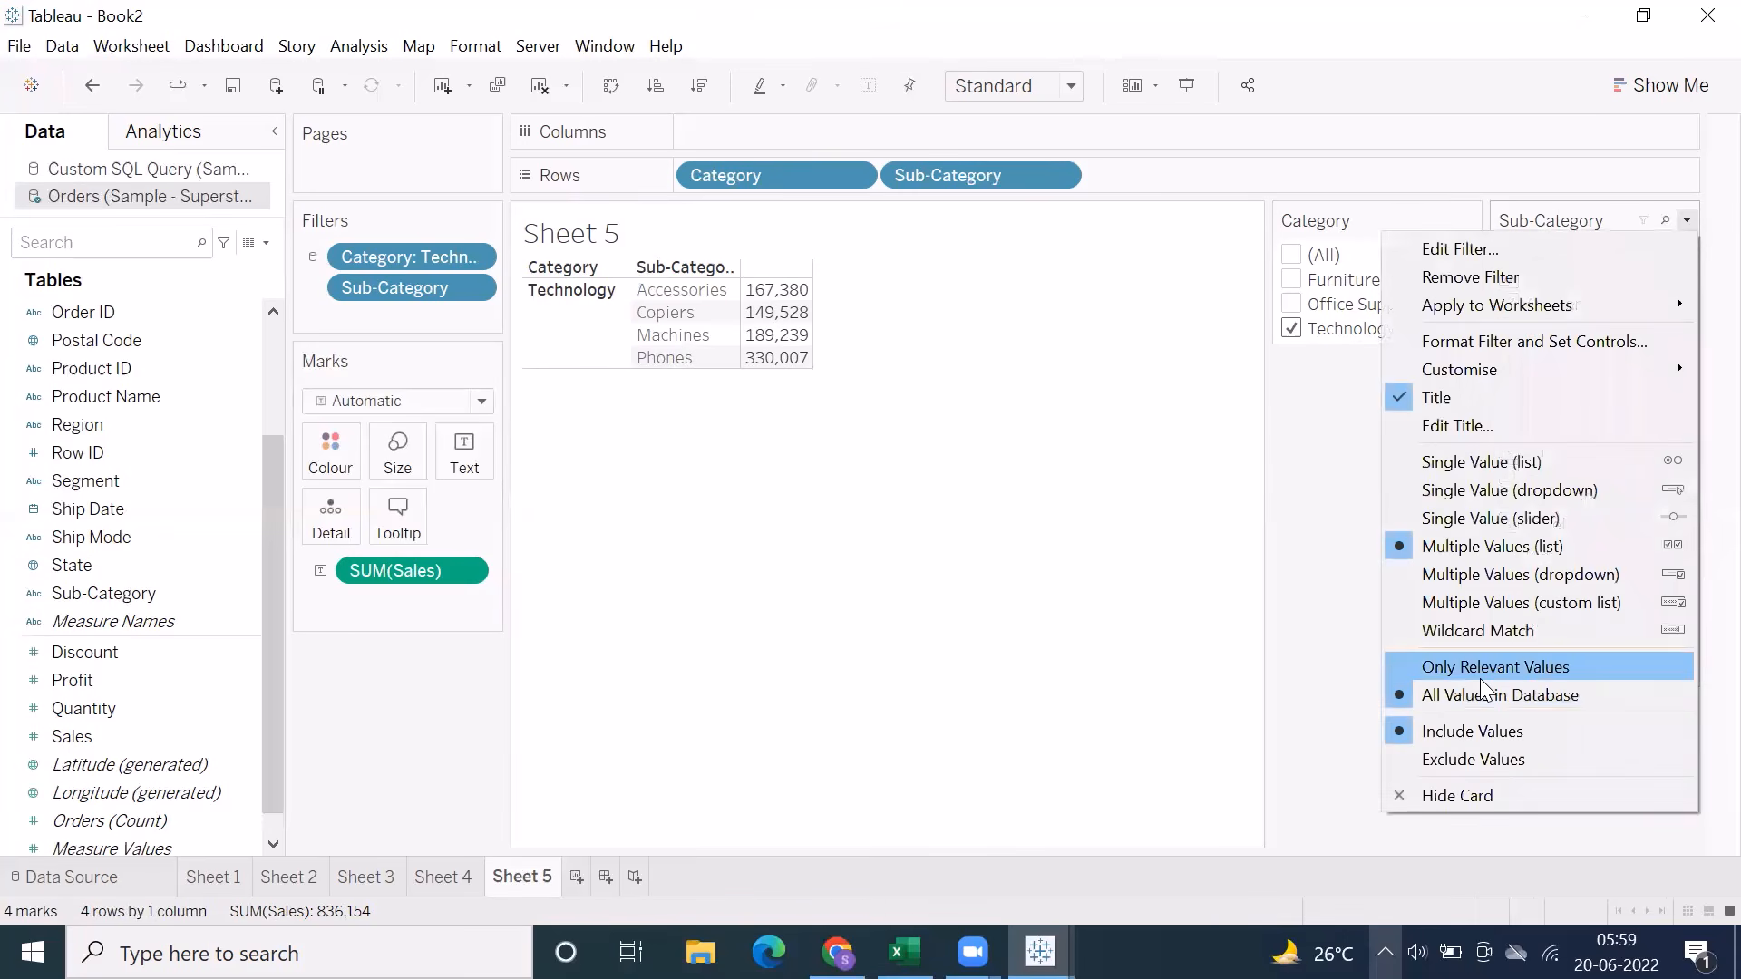
click(1481, 678)
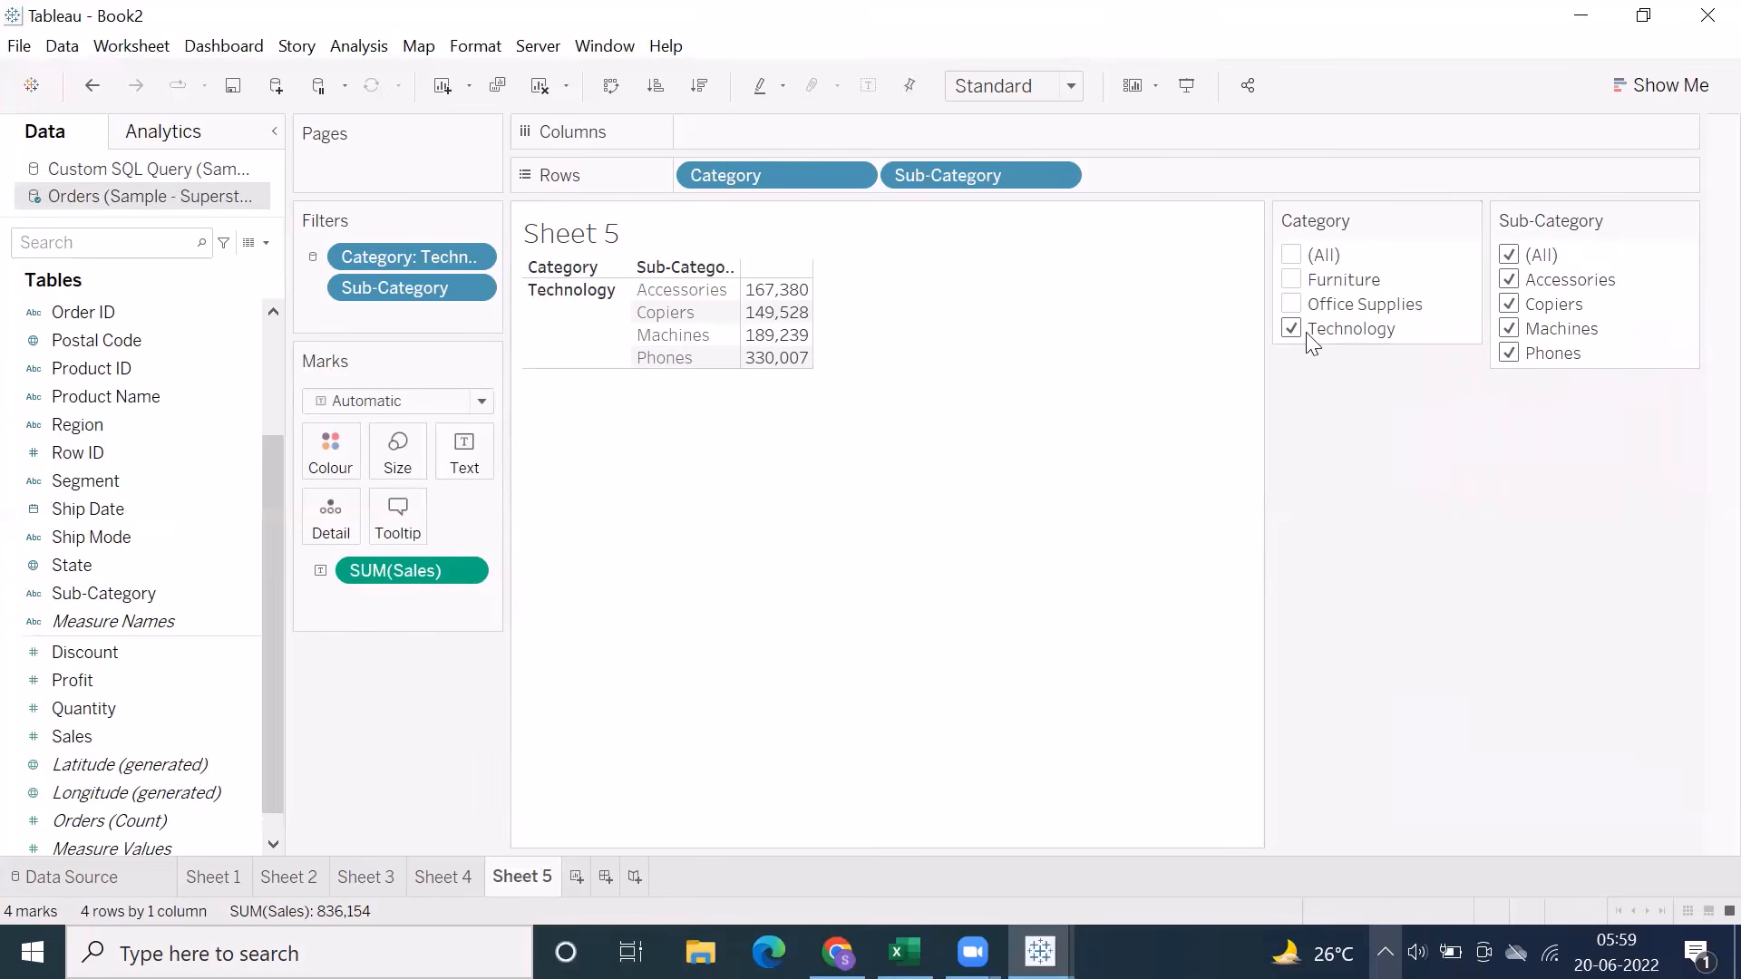
Test the Category filter with all categories and with none, and leave only Furniture and Office Supplies selected
click(1289, 305)
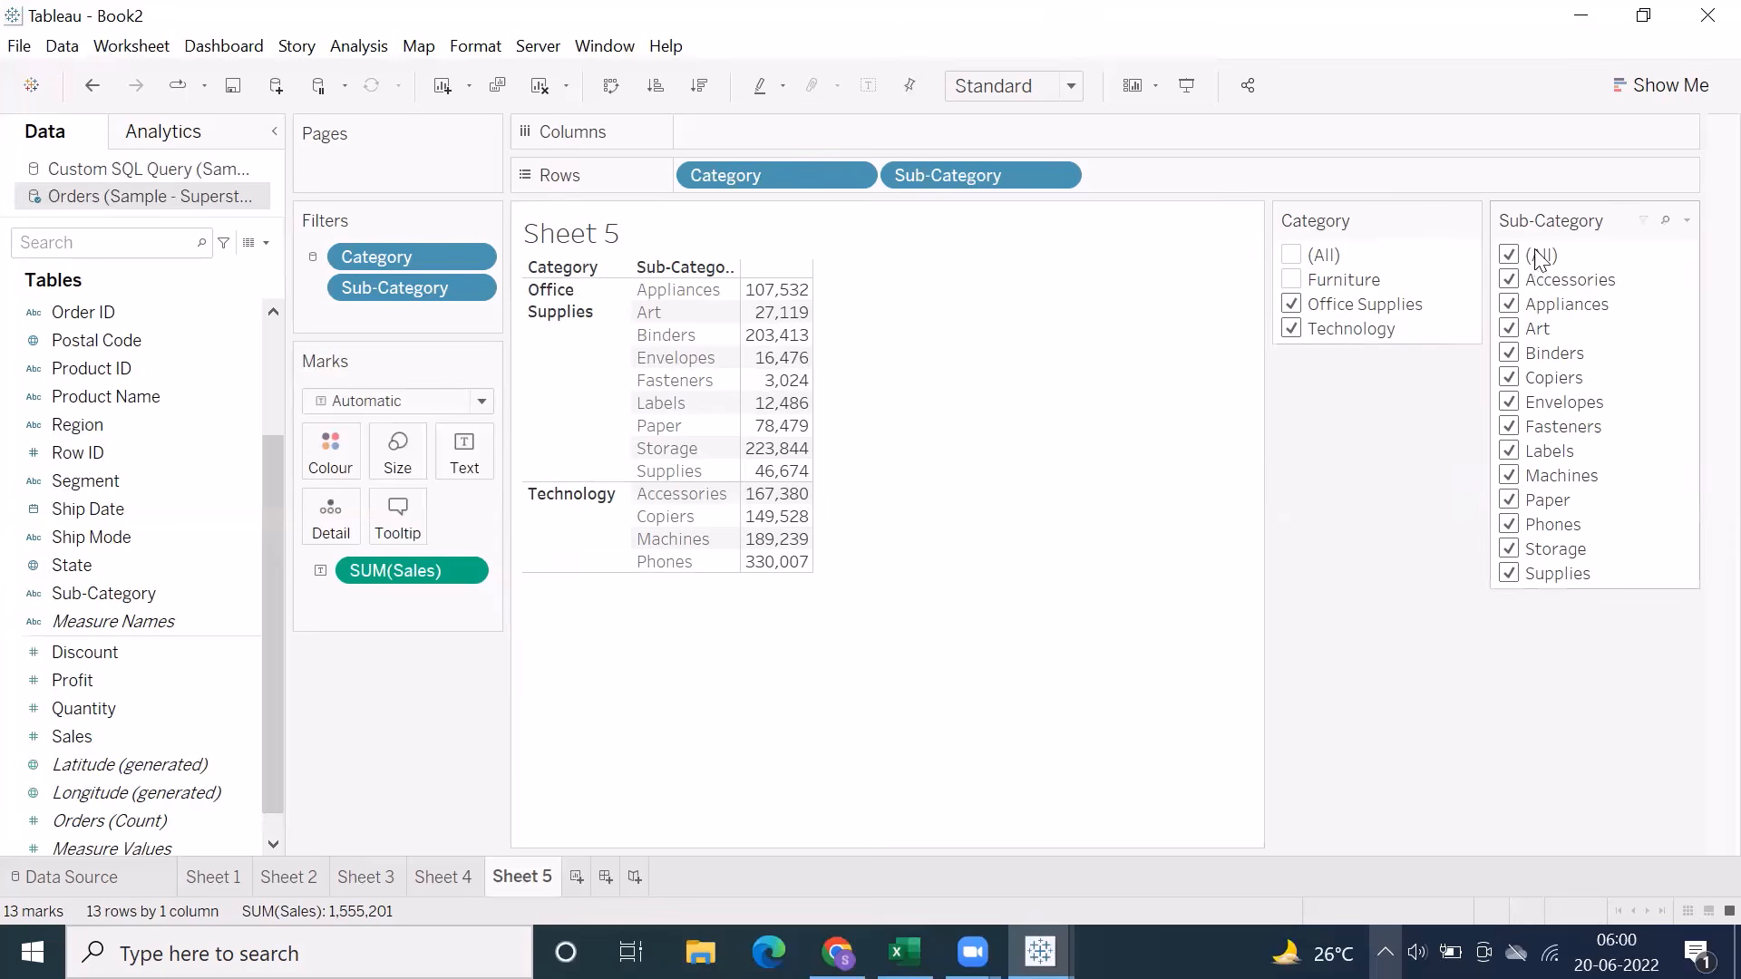
click(1292, 281)
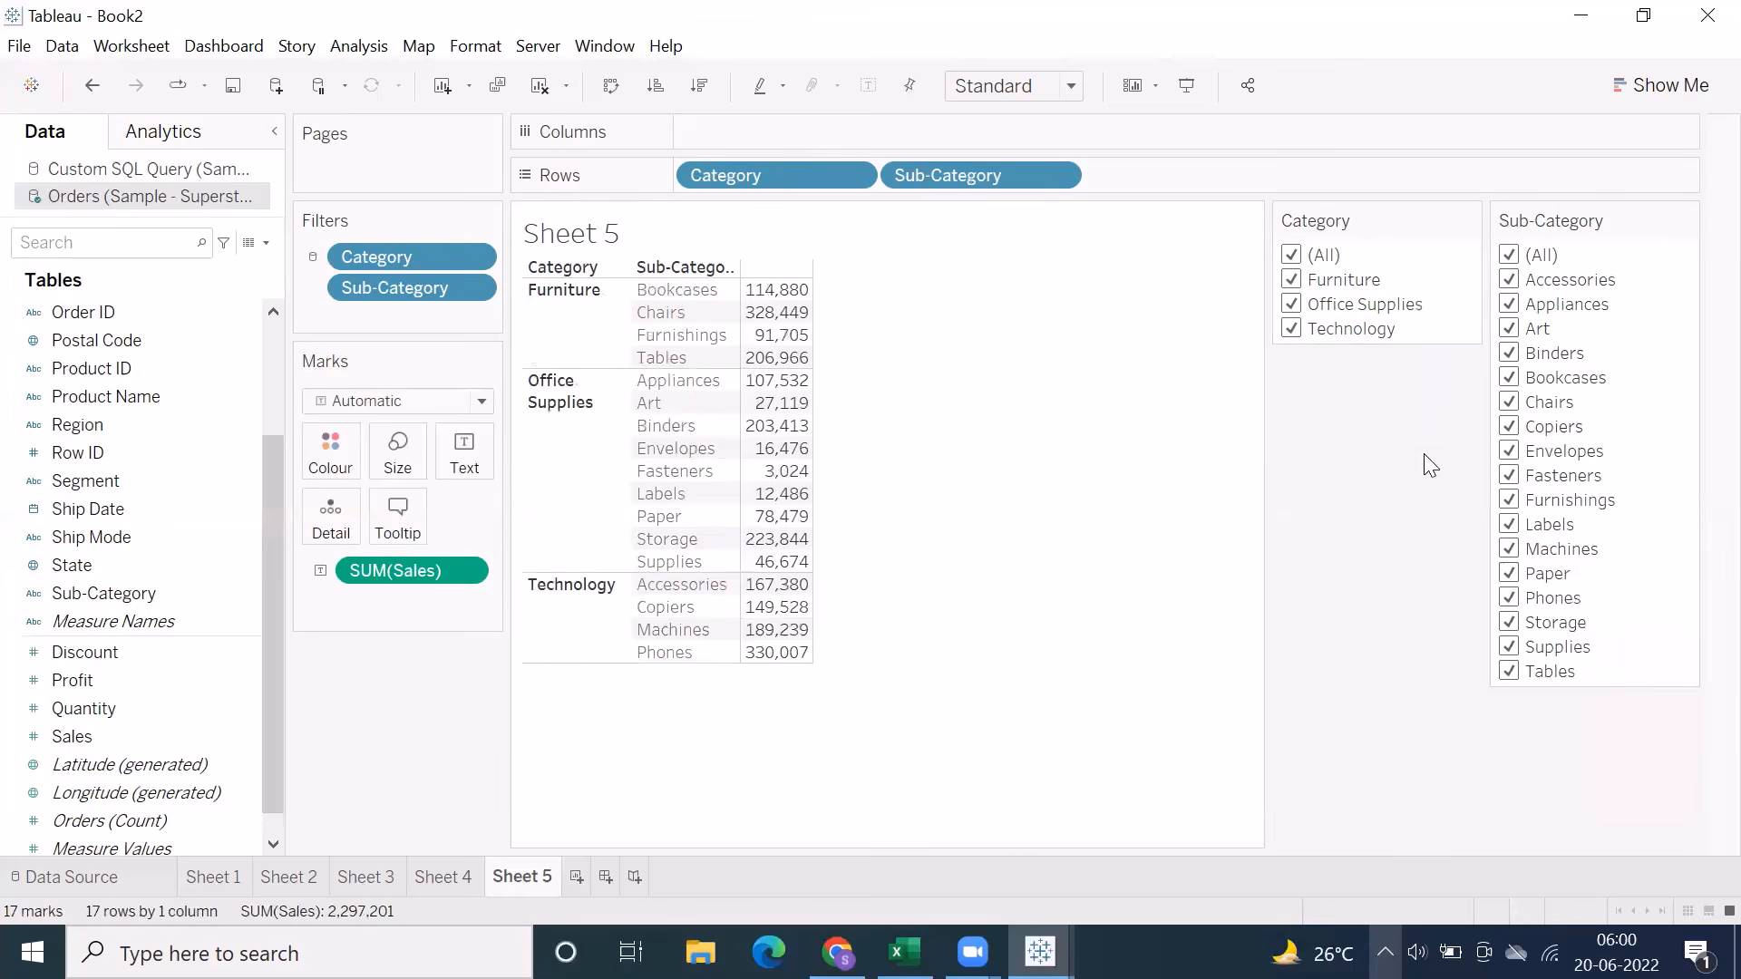
click(1291, 255)
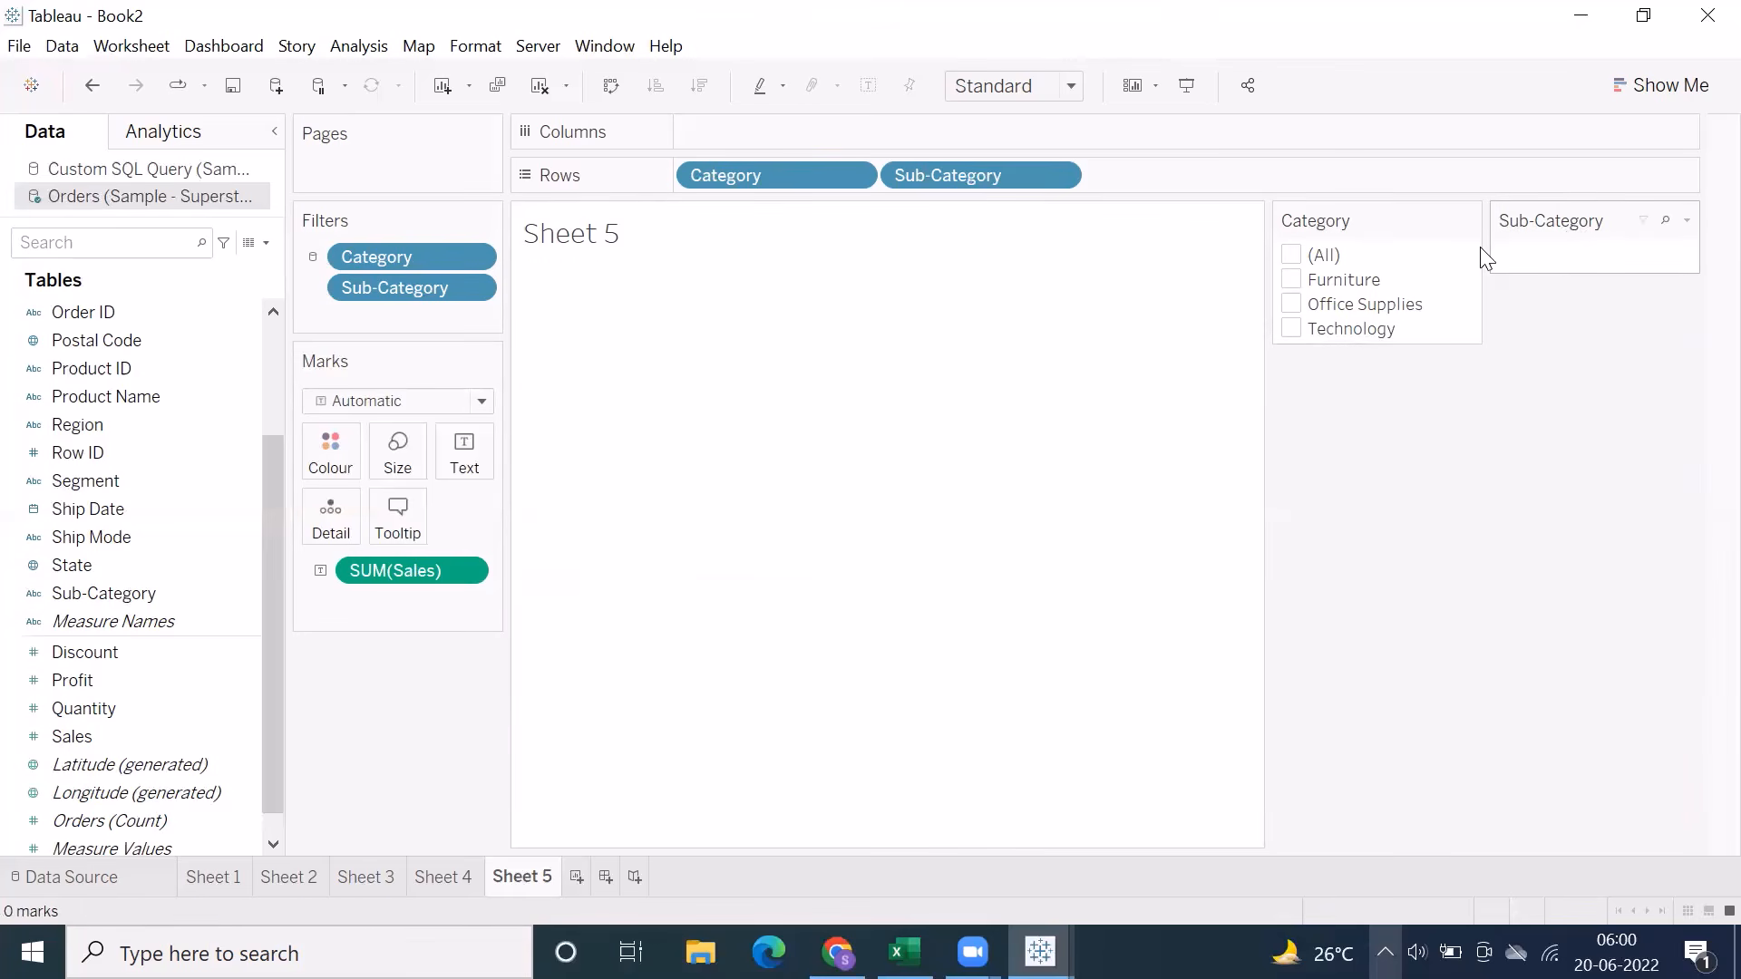
click(1291, 280)
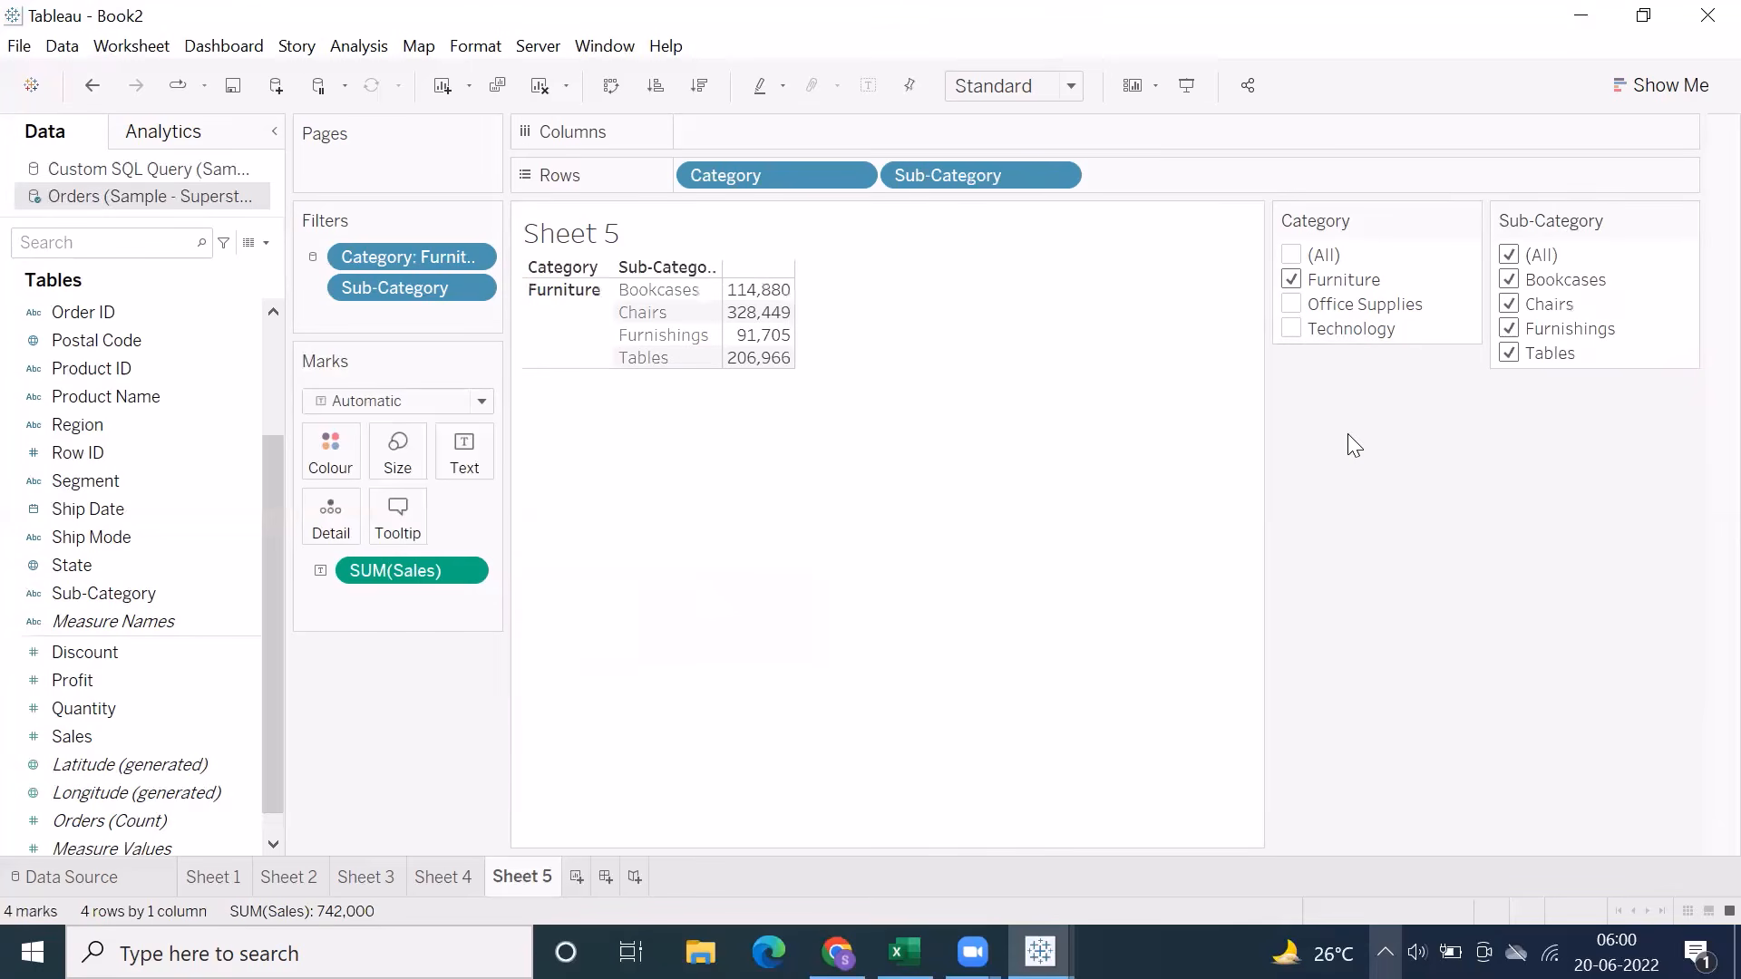
click(1291, 304)
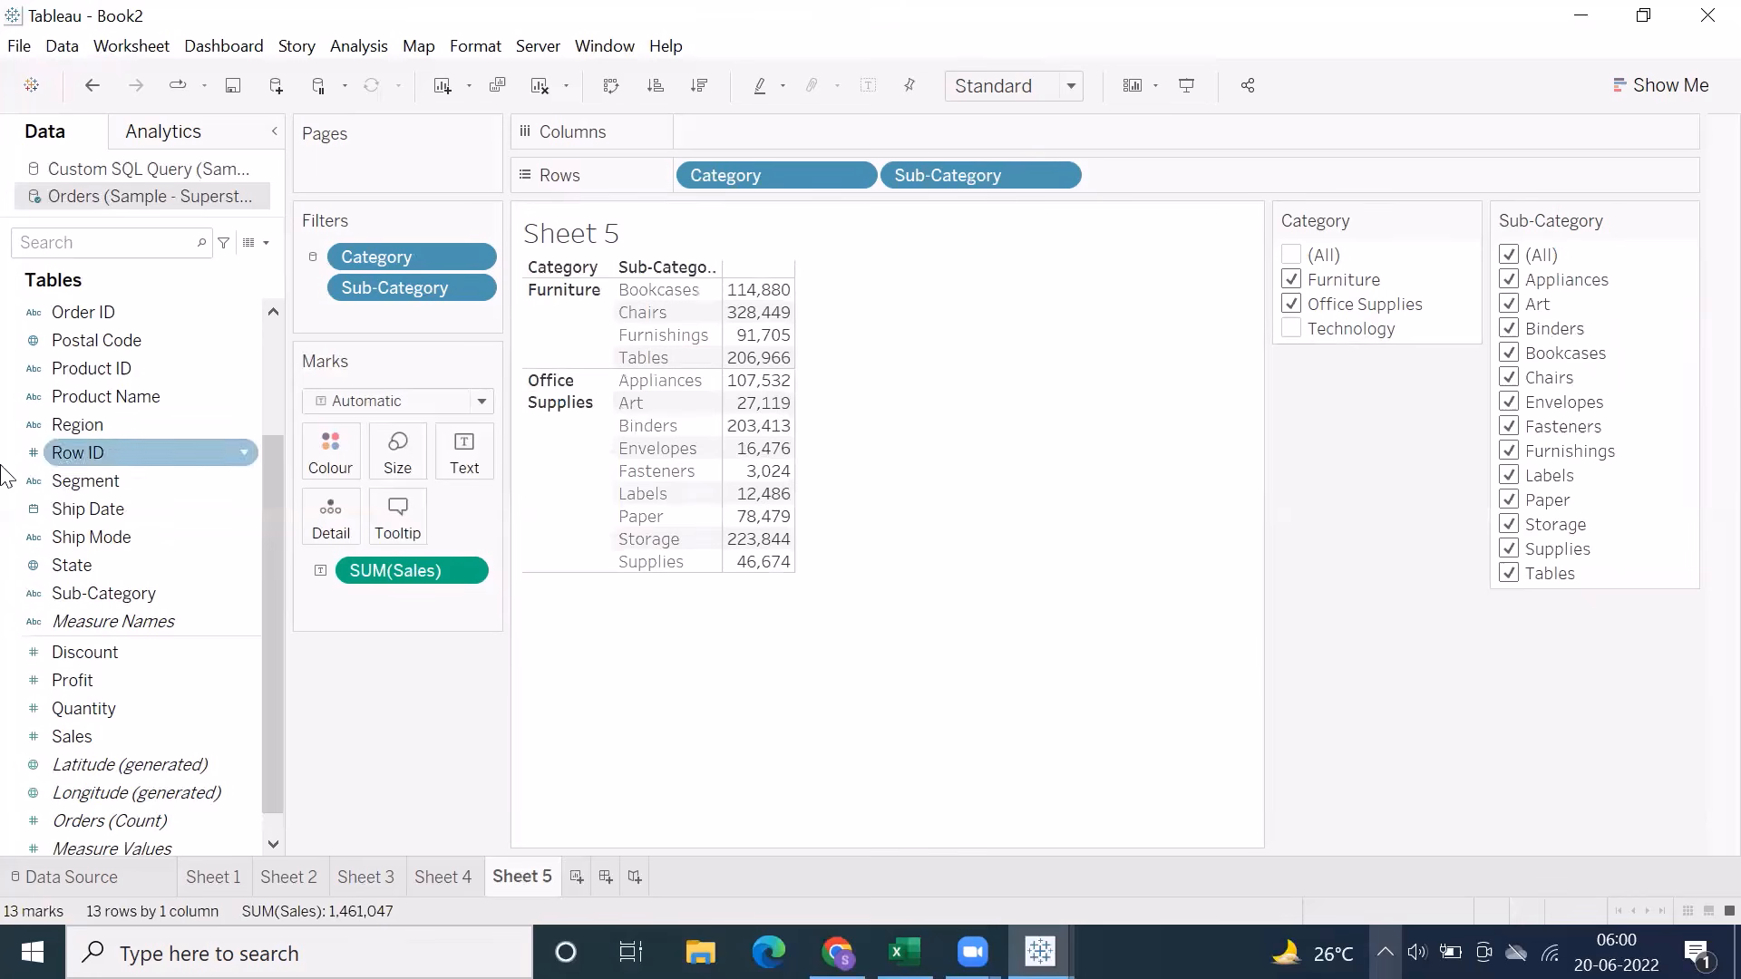
click(72, 565)
scroll(97, 607, up, 2)
click(72, 350)
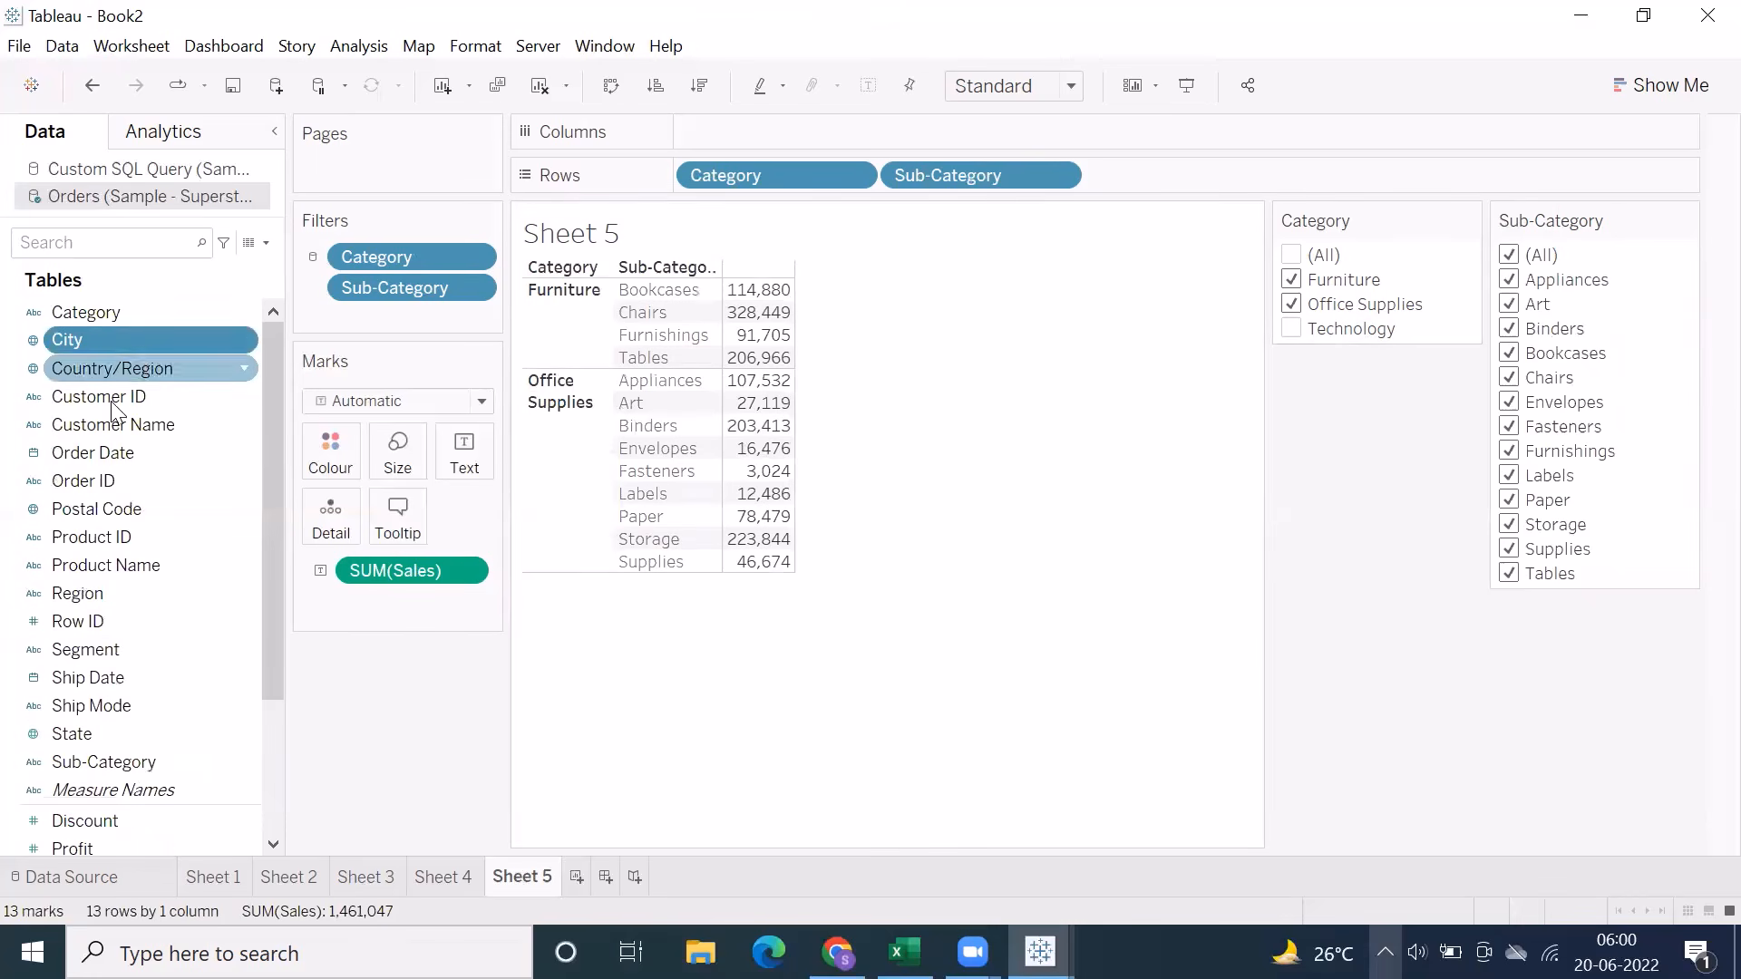
ctrl+click(68, 733)
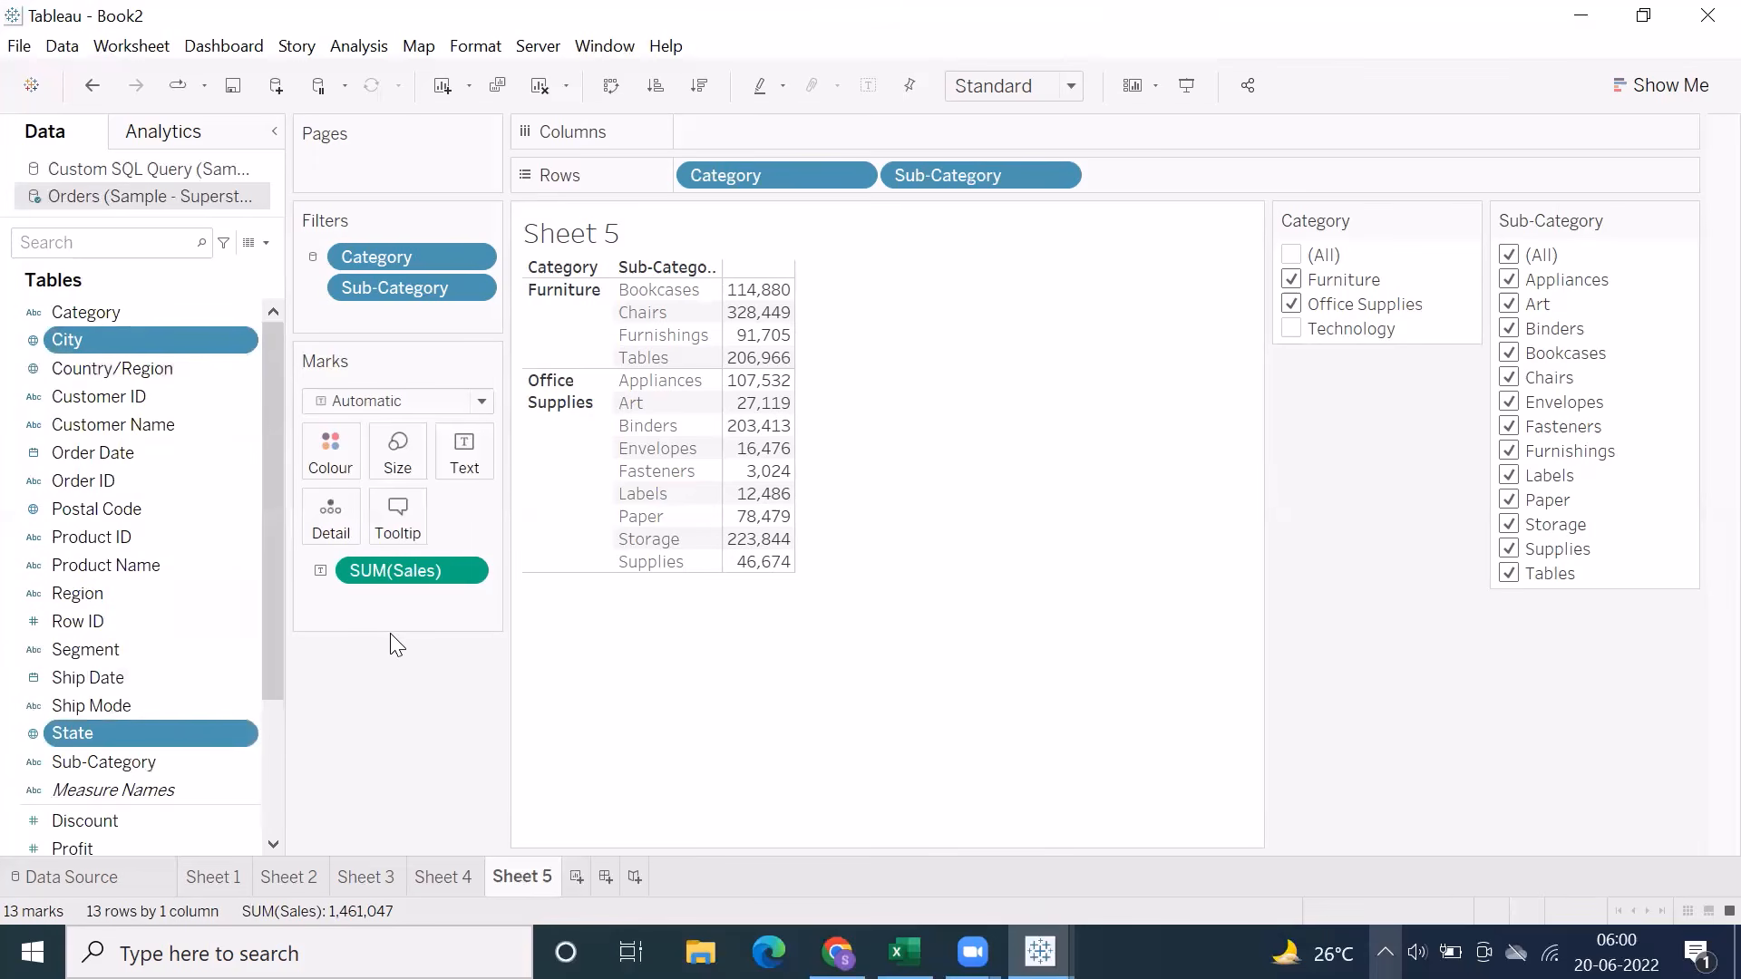
click(133, 539)
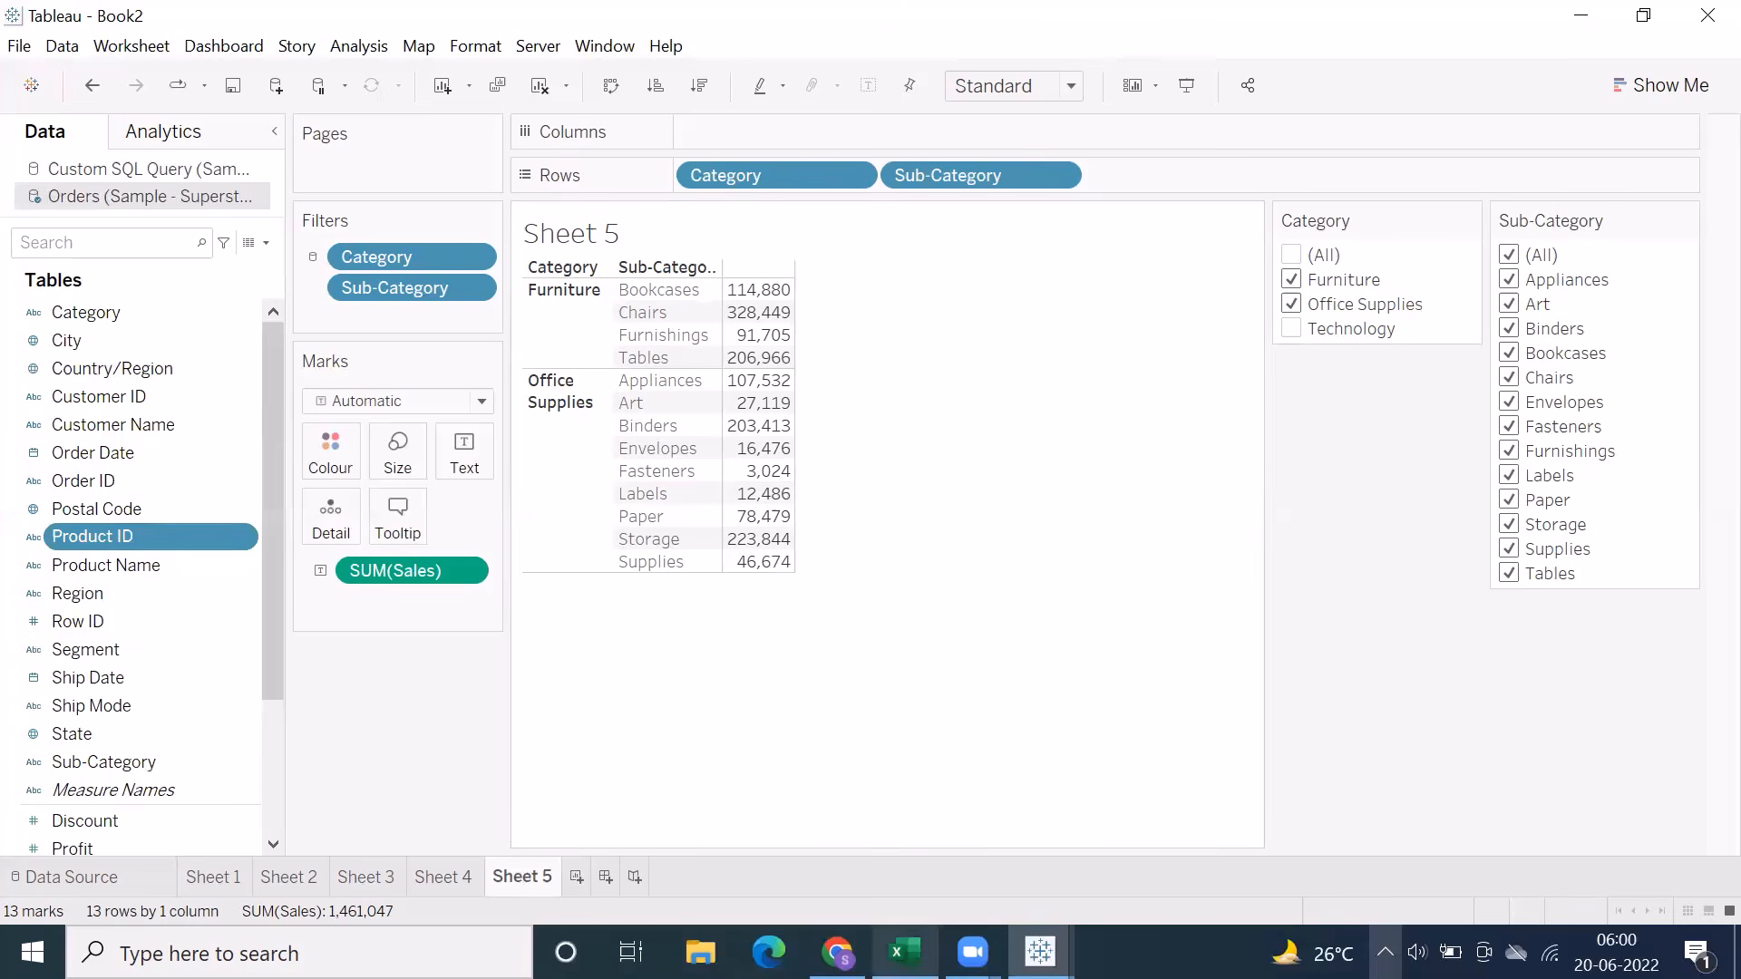
Switch to the Excel notes workbook and review the Context Filter points and example picture on Sheet12
click(904, 952)
scroll(639, 689, down, 3)
scroll(638, 689, up, 2)
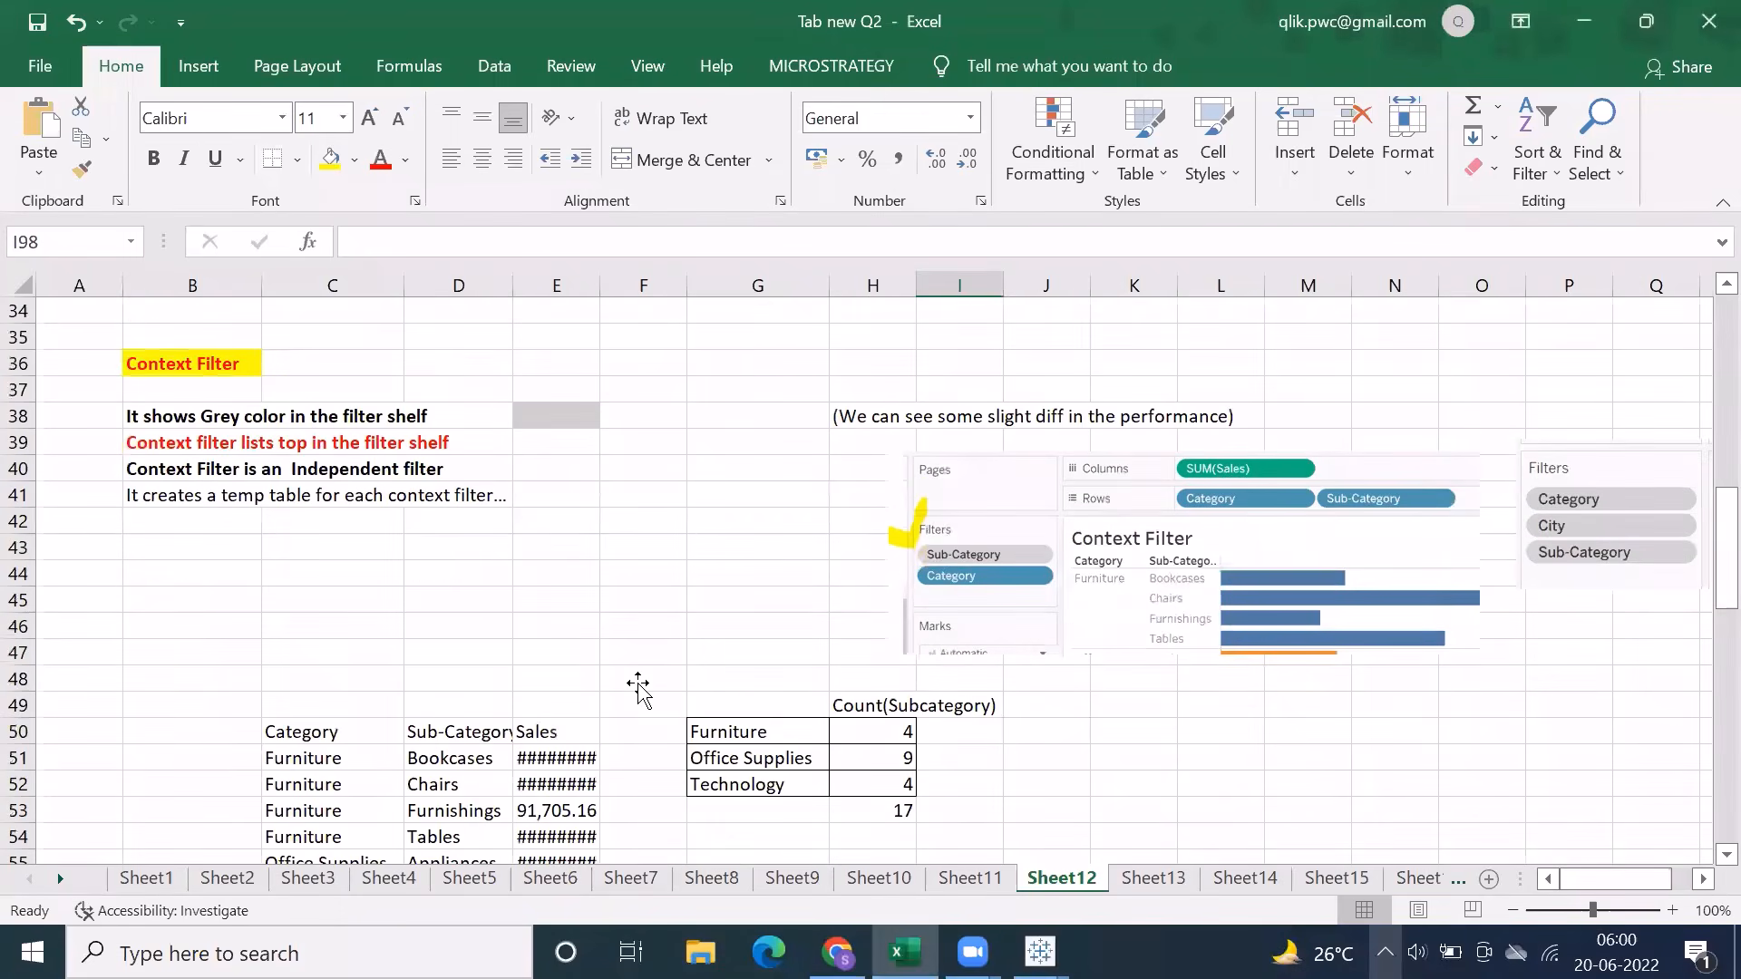
click(1144, 549)
drag(142, 413, 188, 487)
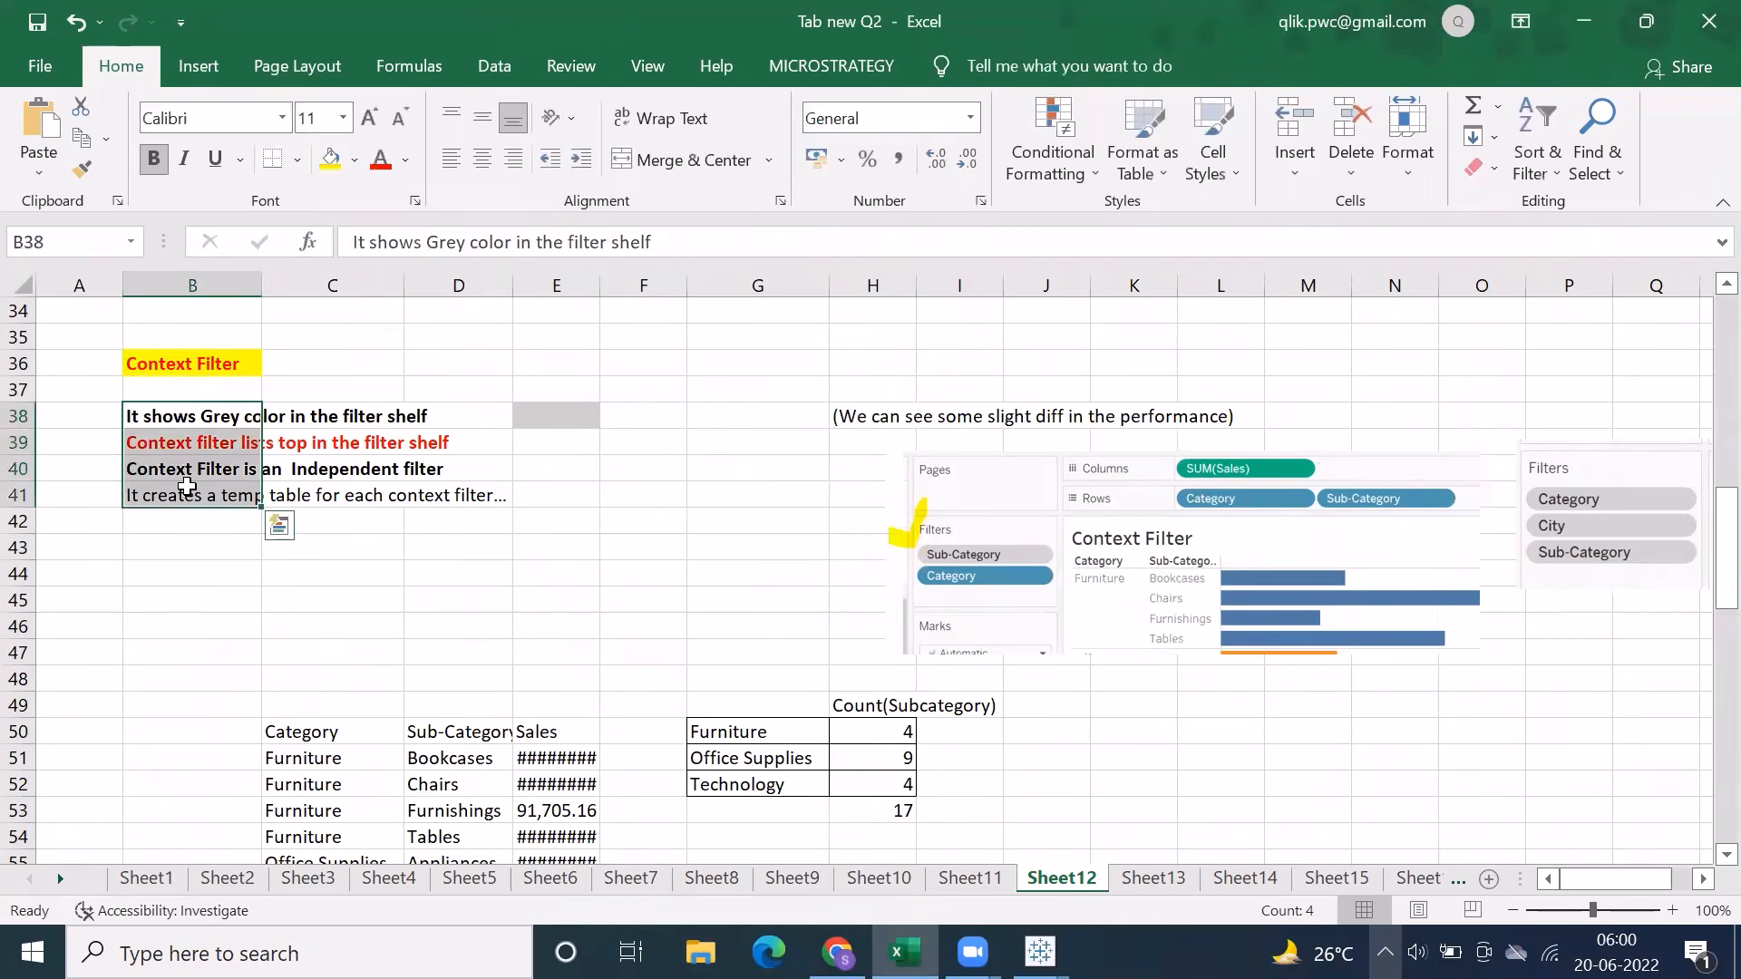
click(958, 543)
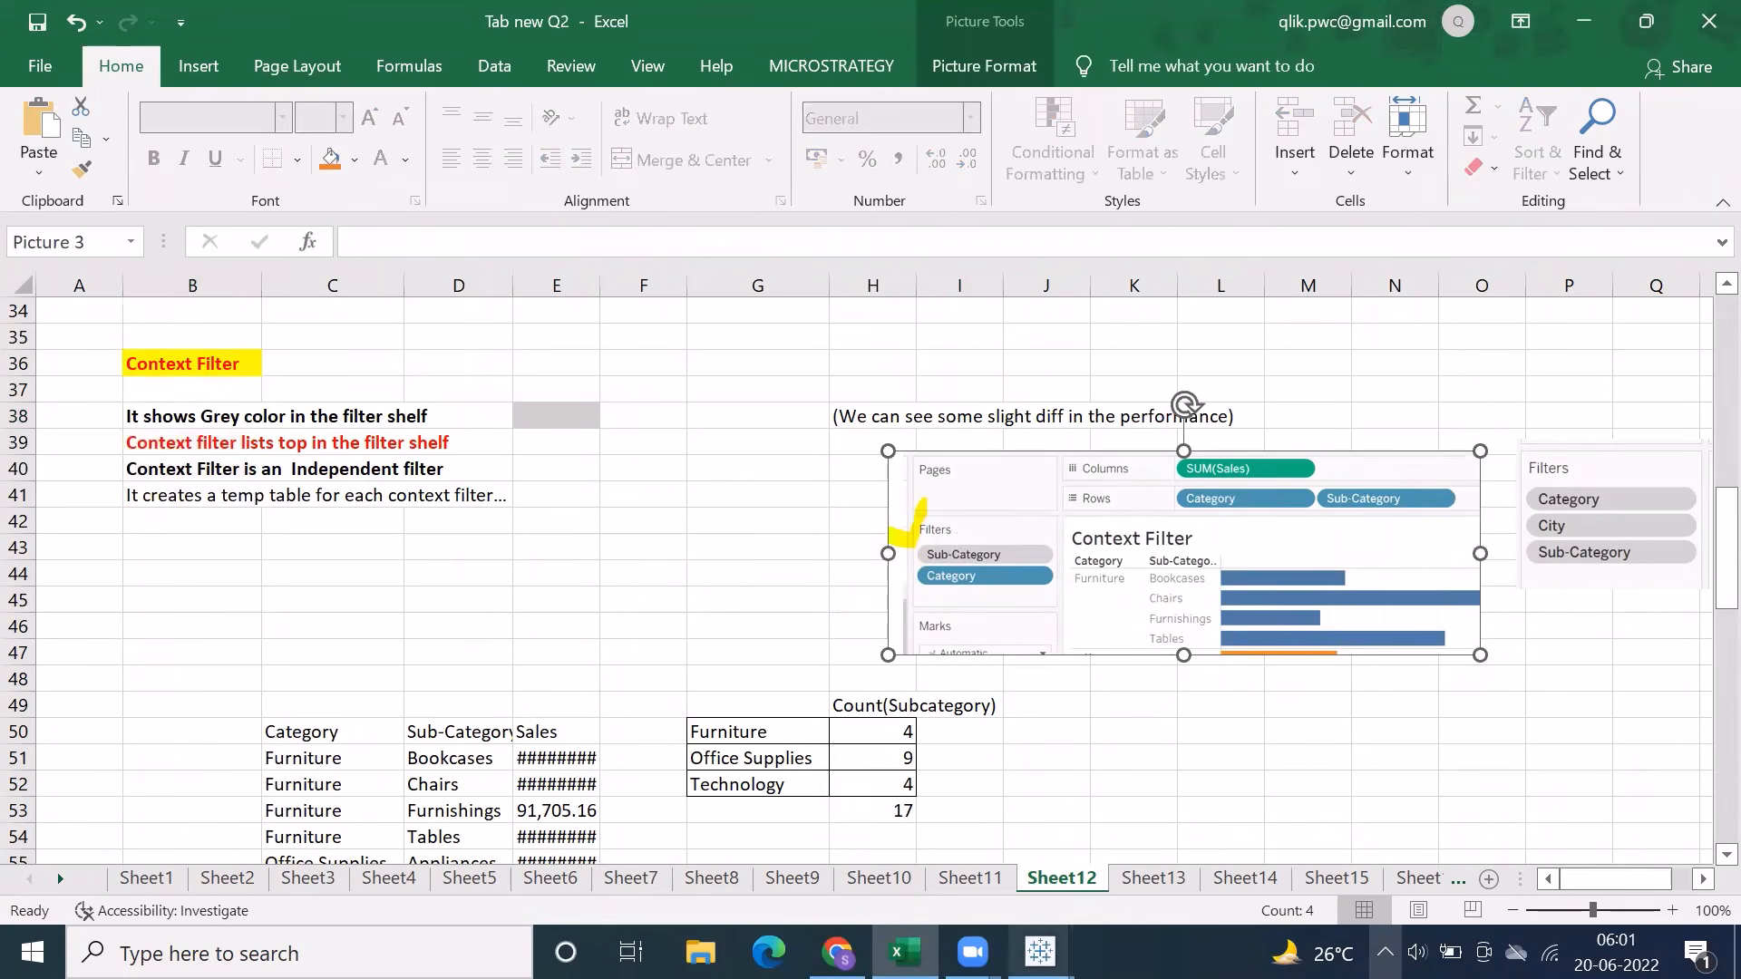
Switch back to Tableau, restrict Sheet 5's Category filter to Only This Worksheet, and add it to context
click(1040, 952)
click(473, 257)
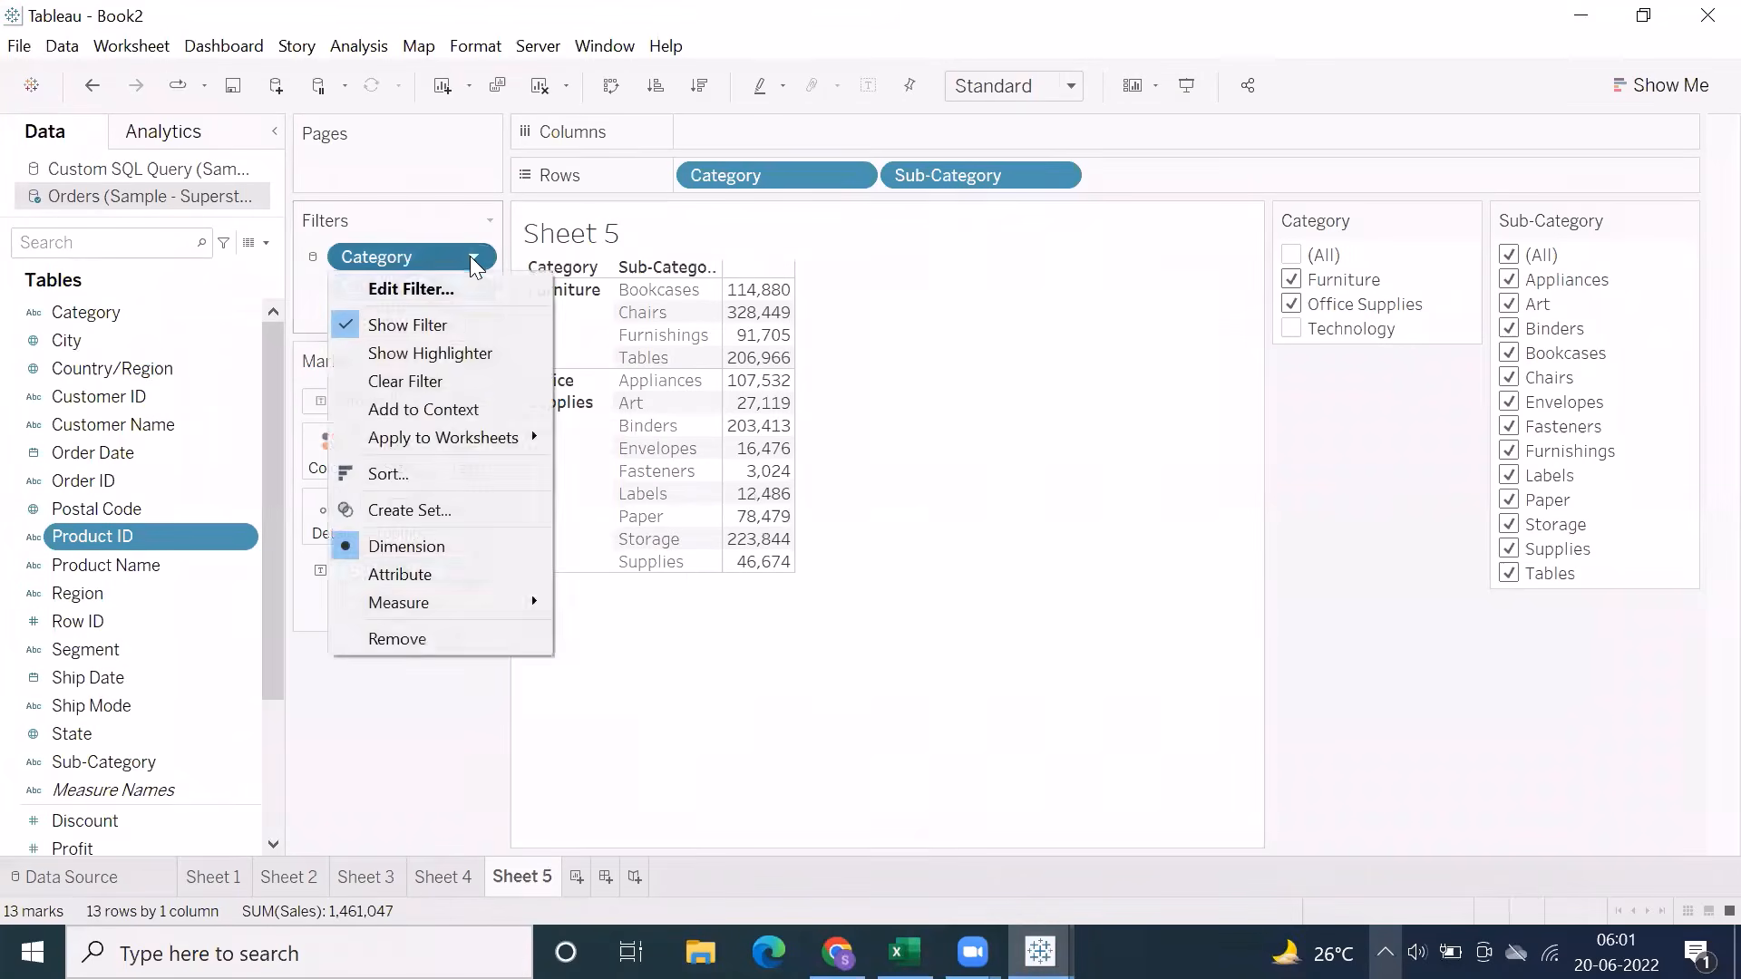
mouse_move(449, 438)
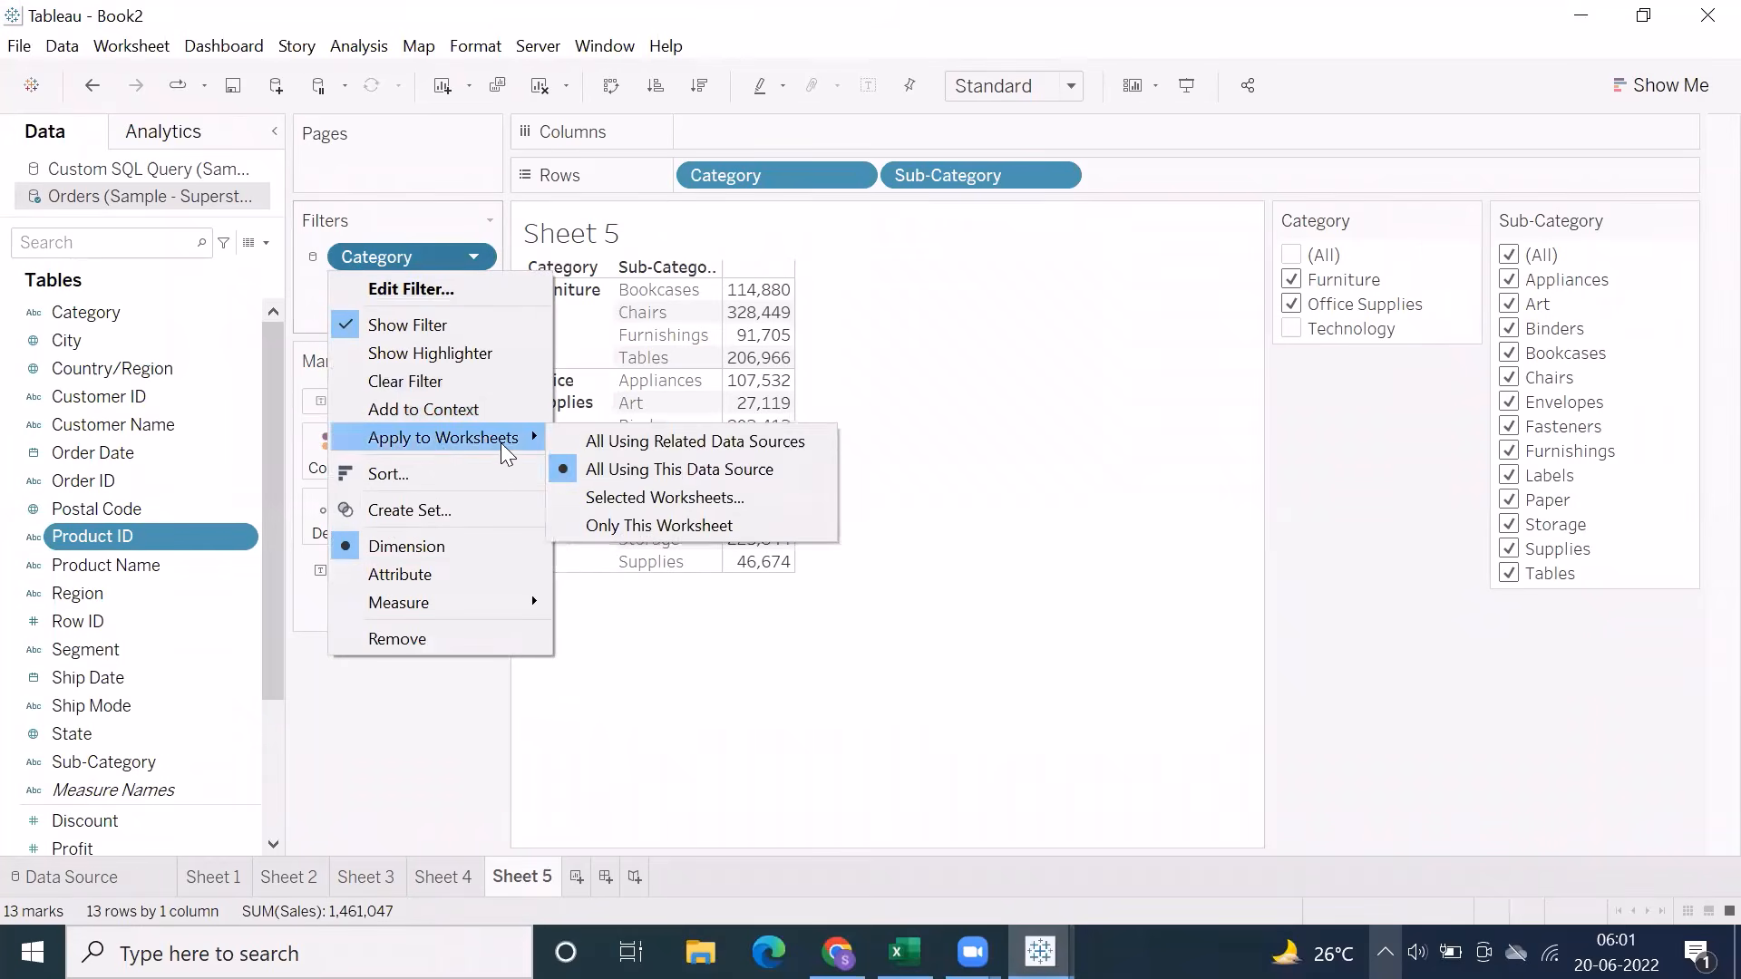
click(643, 530)
click(472, 258)
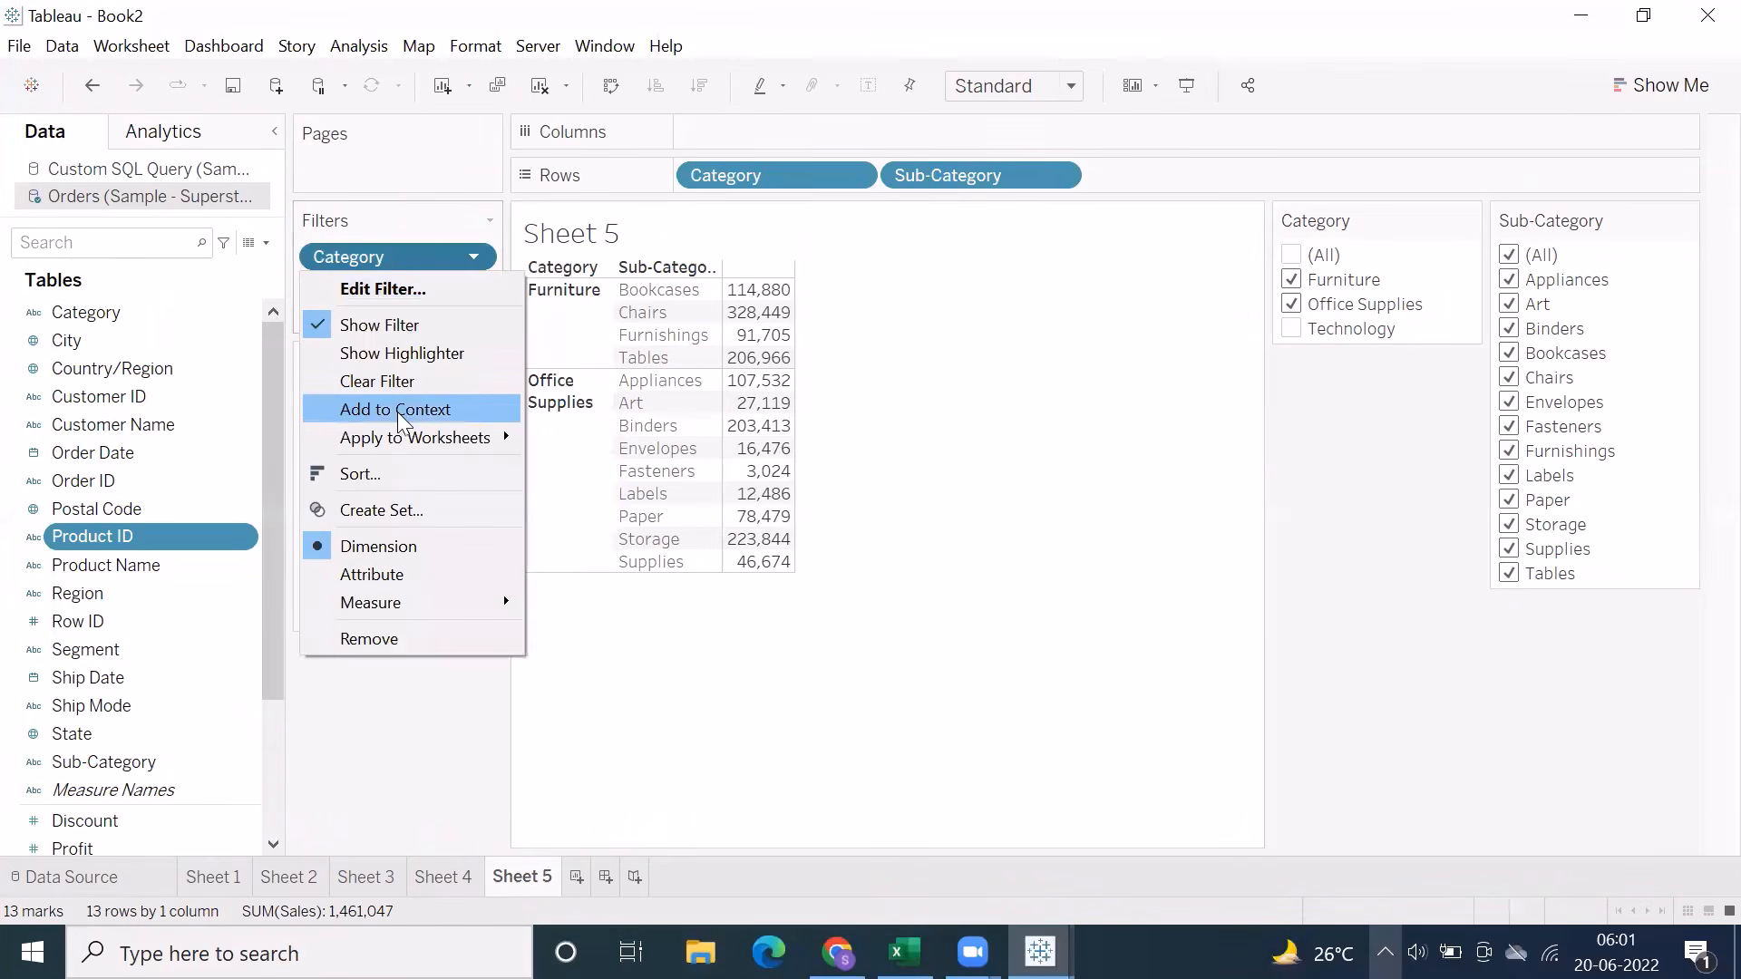
click(472, 254)
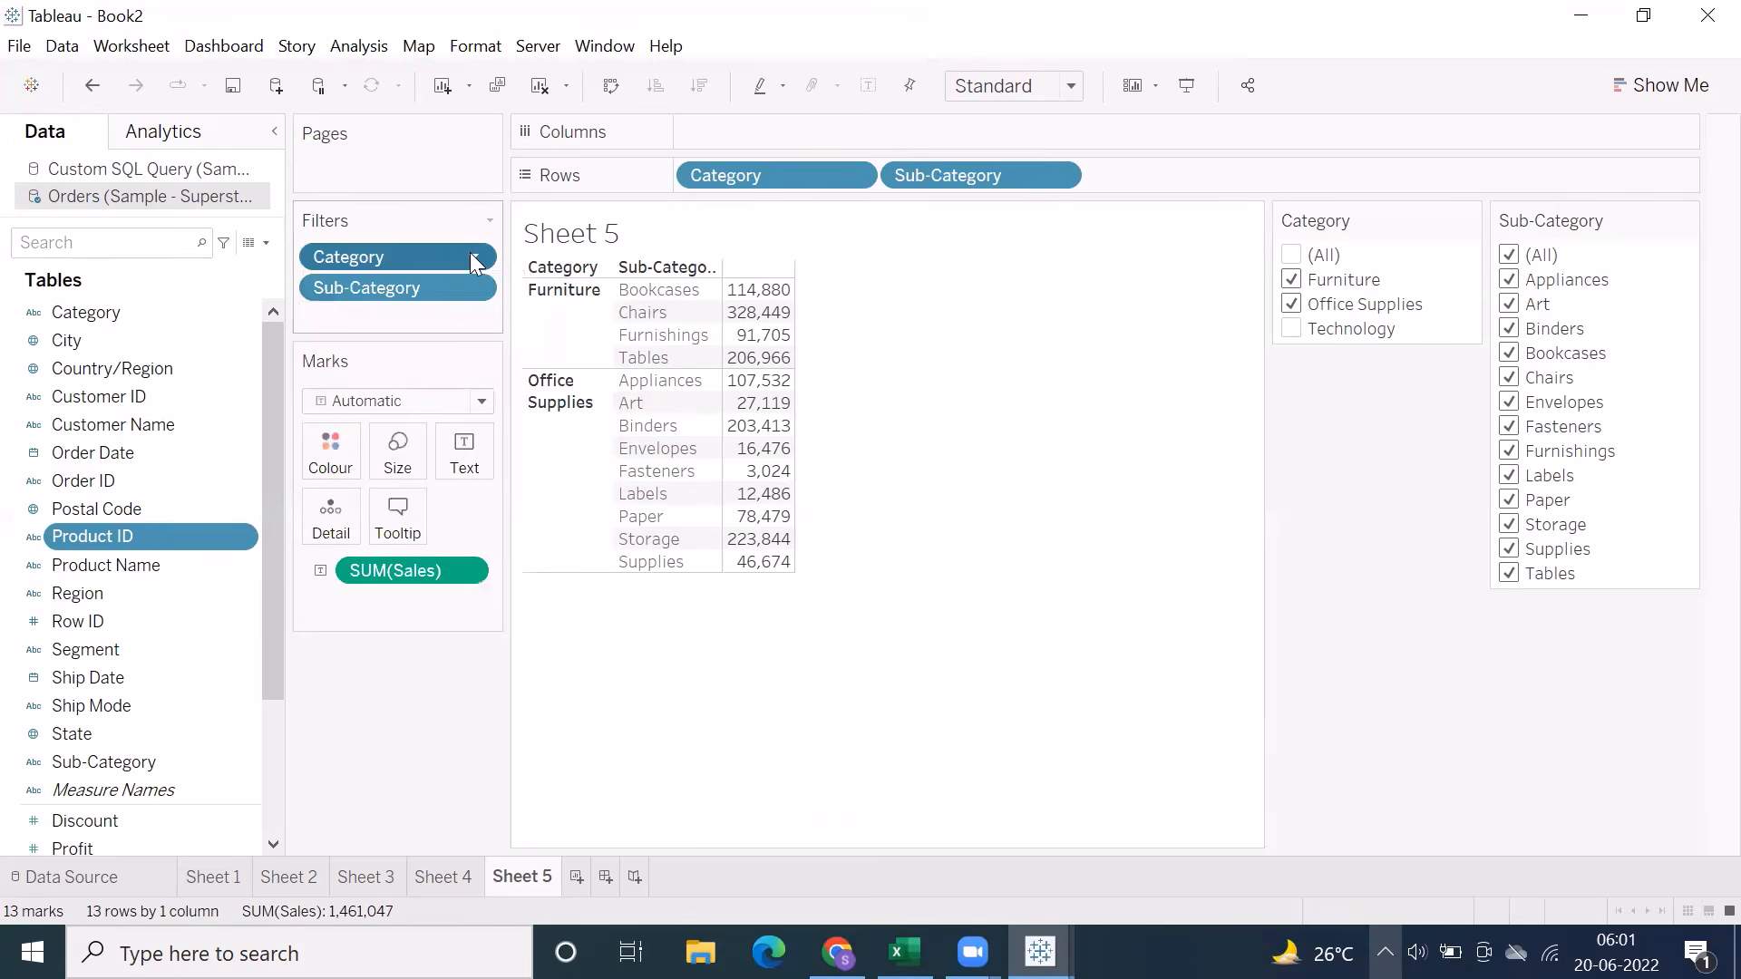
click(472, 258)
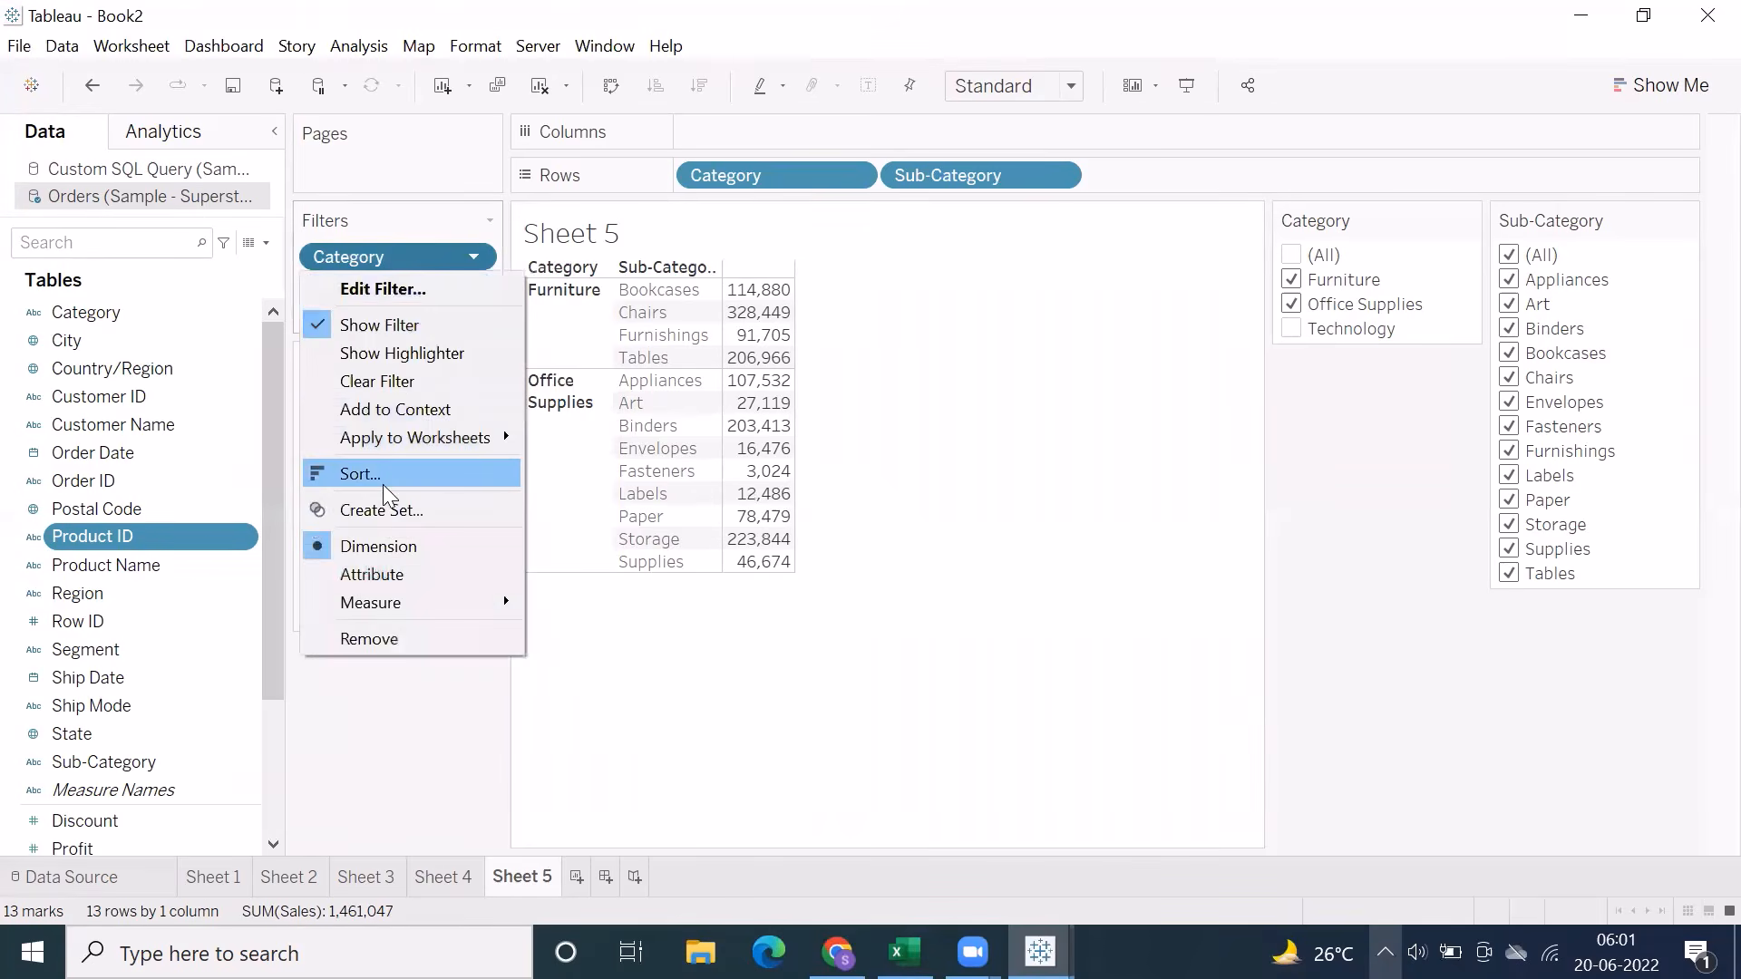
click(386, 409)
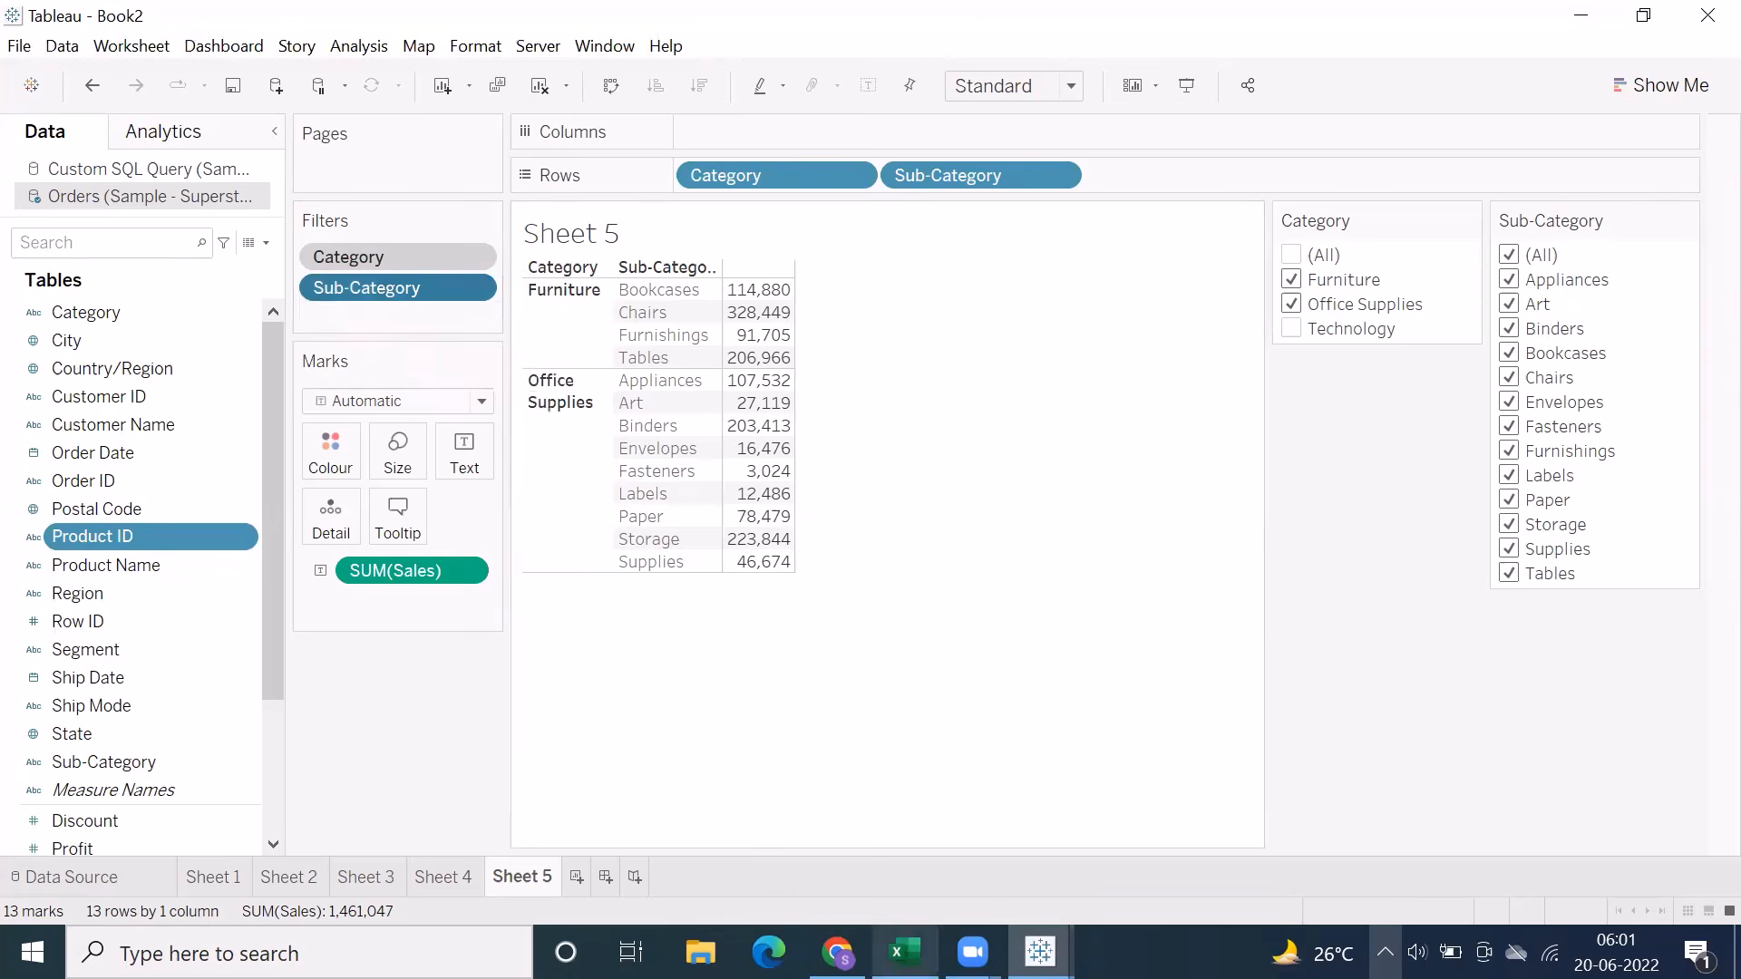
Return to the Excel notes and examine the remaining Context Filter points and the Top 3 by Sales chart example
click(904, 952)
click(182, 442)
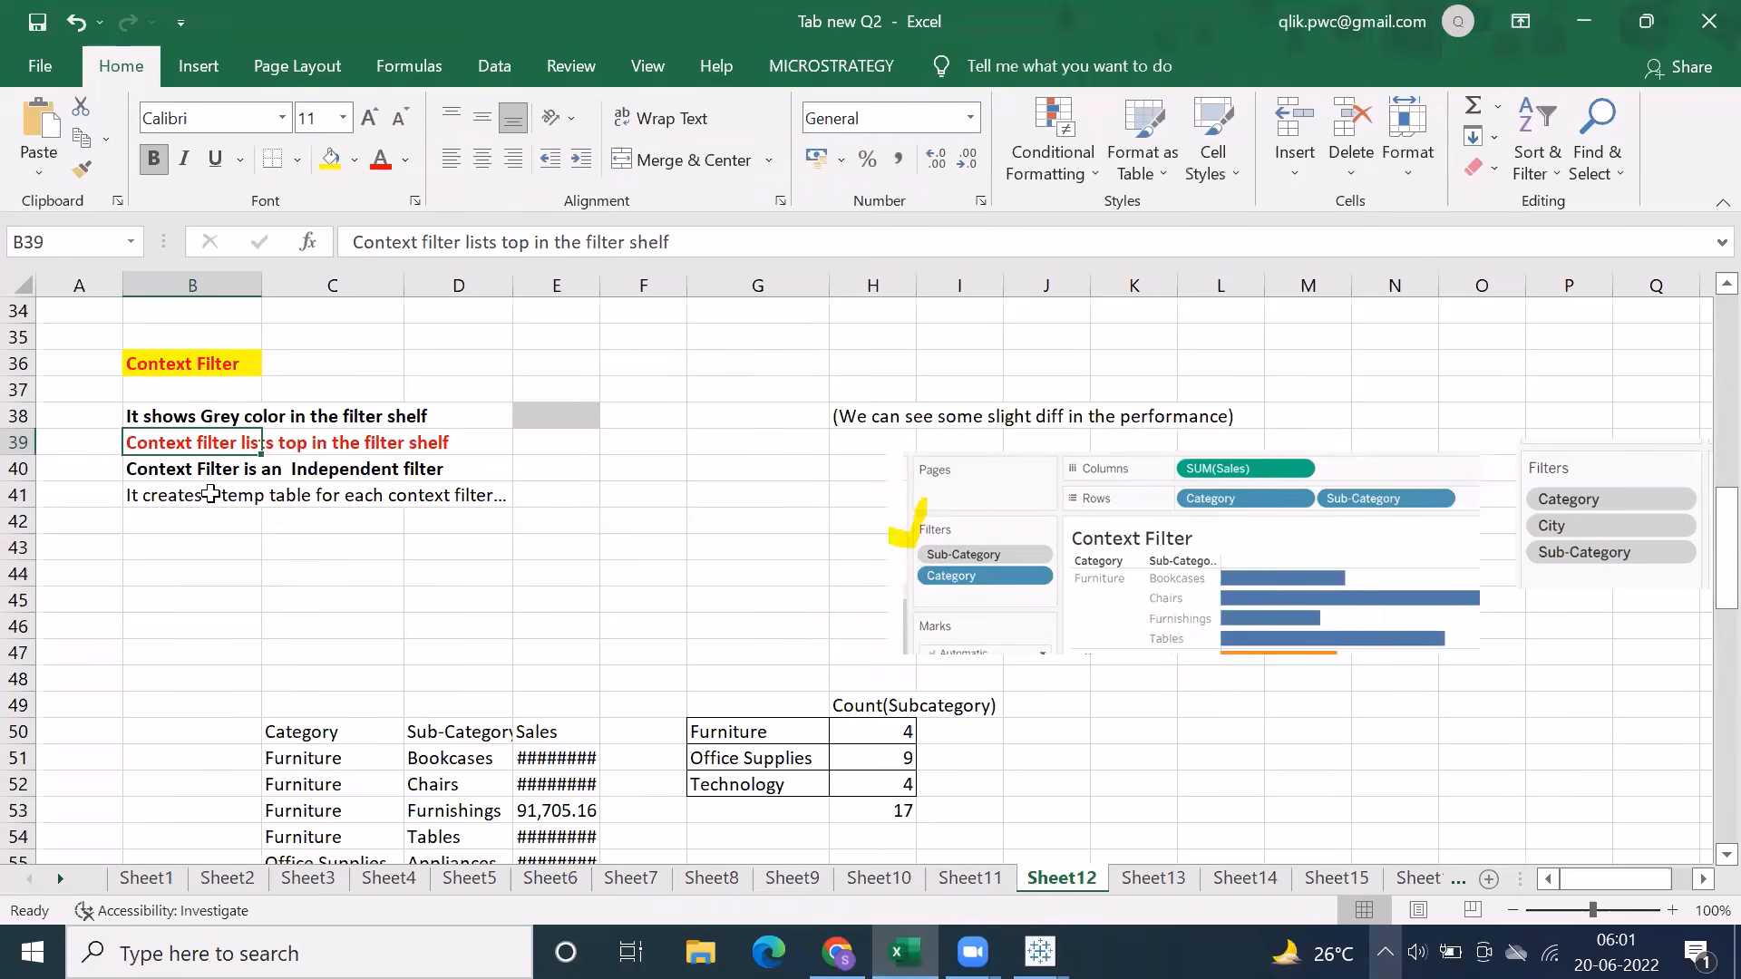
click(209, 472)
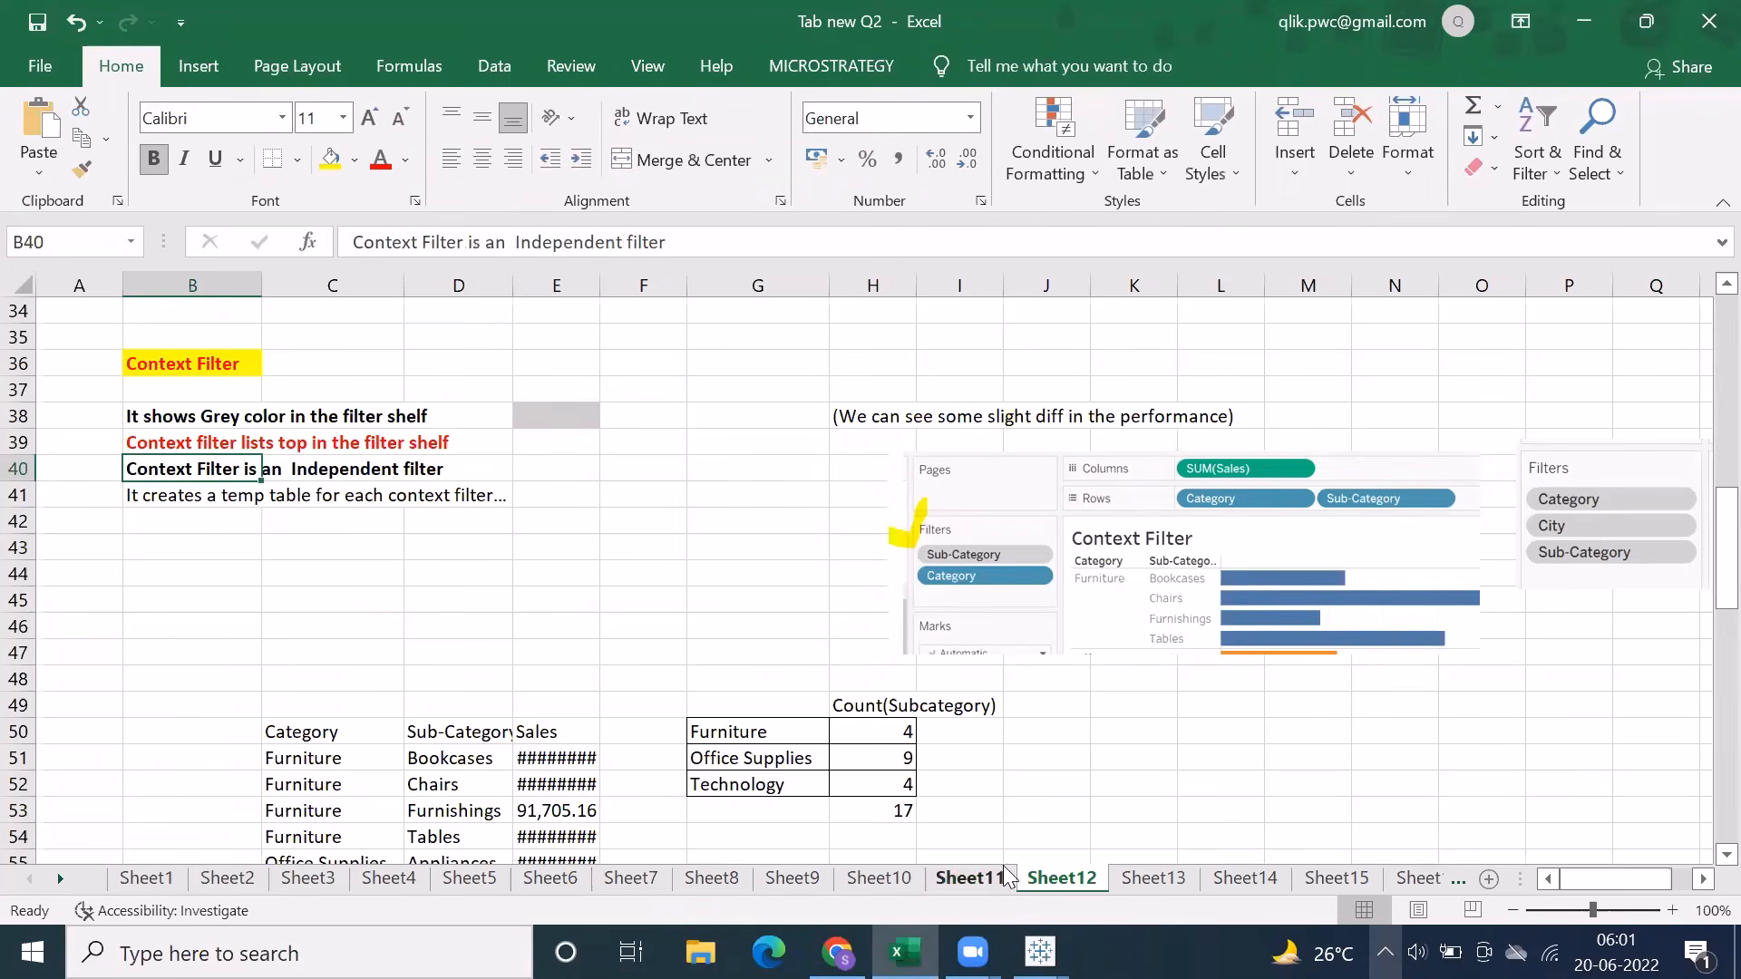
click(1169, 589)
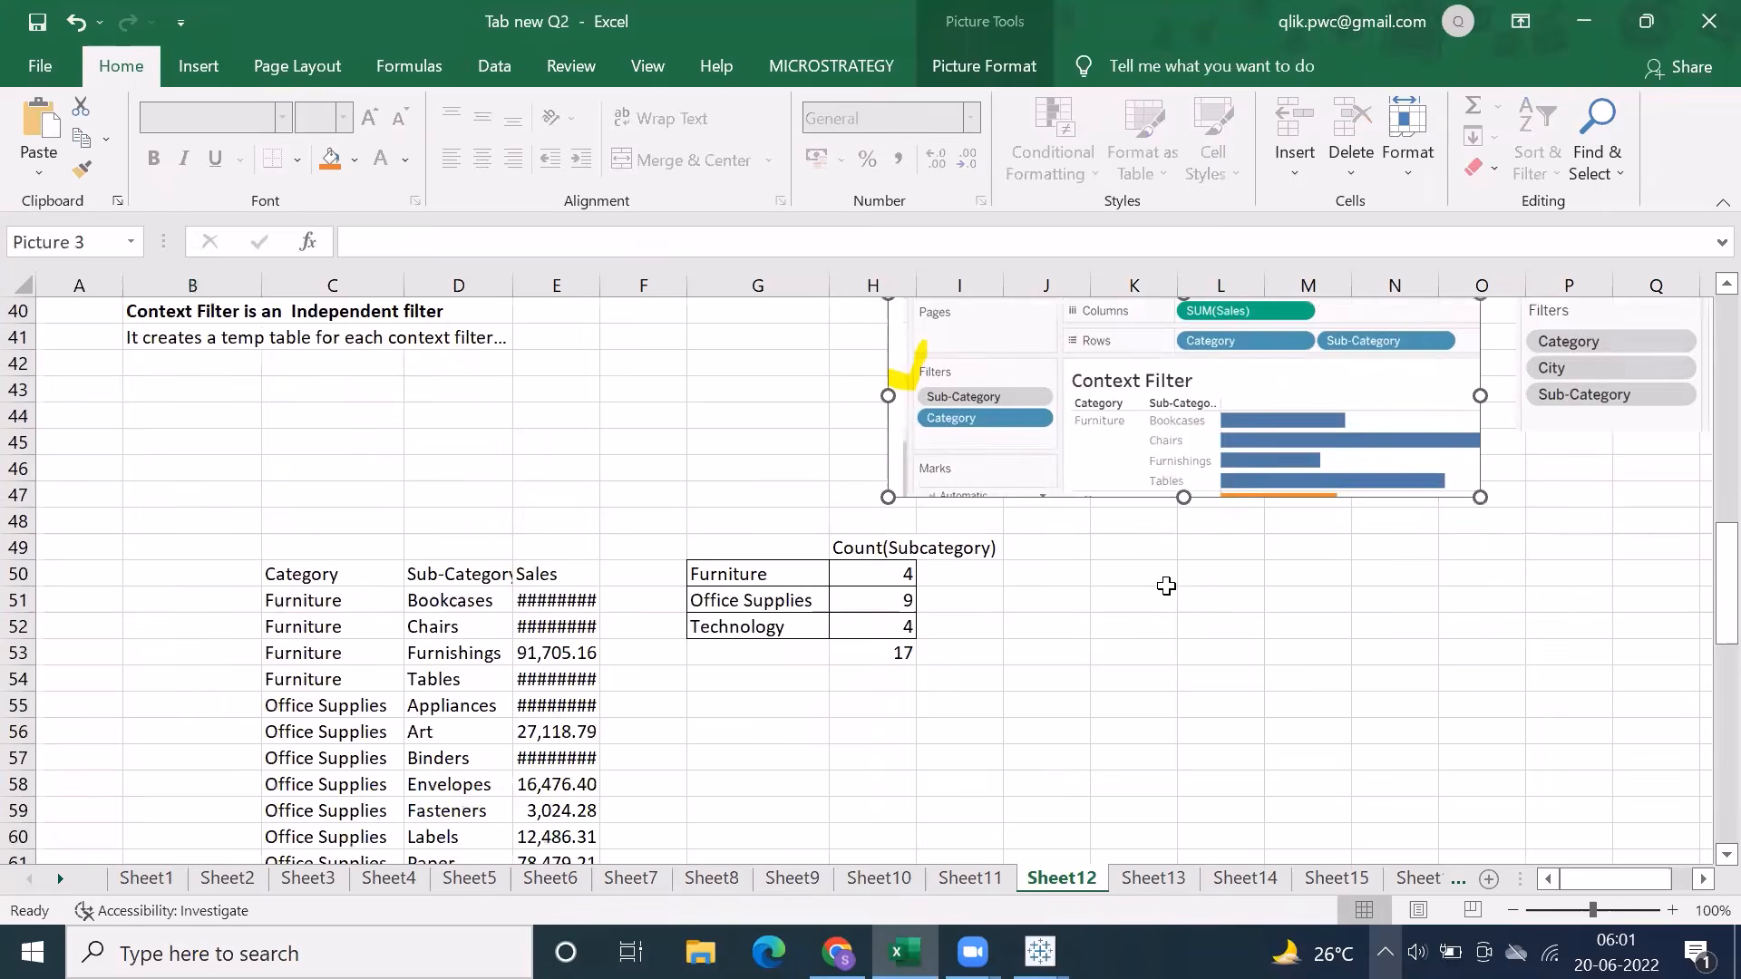
scroll(1166, 586, down, 1)
scroll(1002, 580, up, 2)
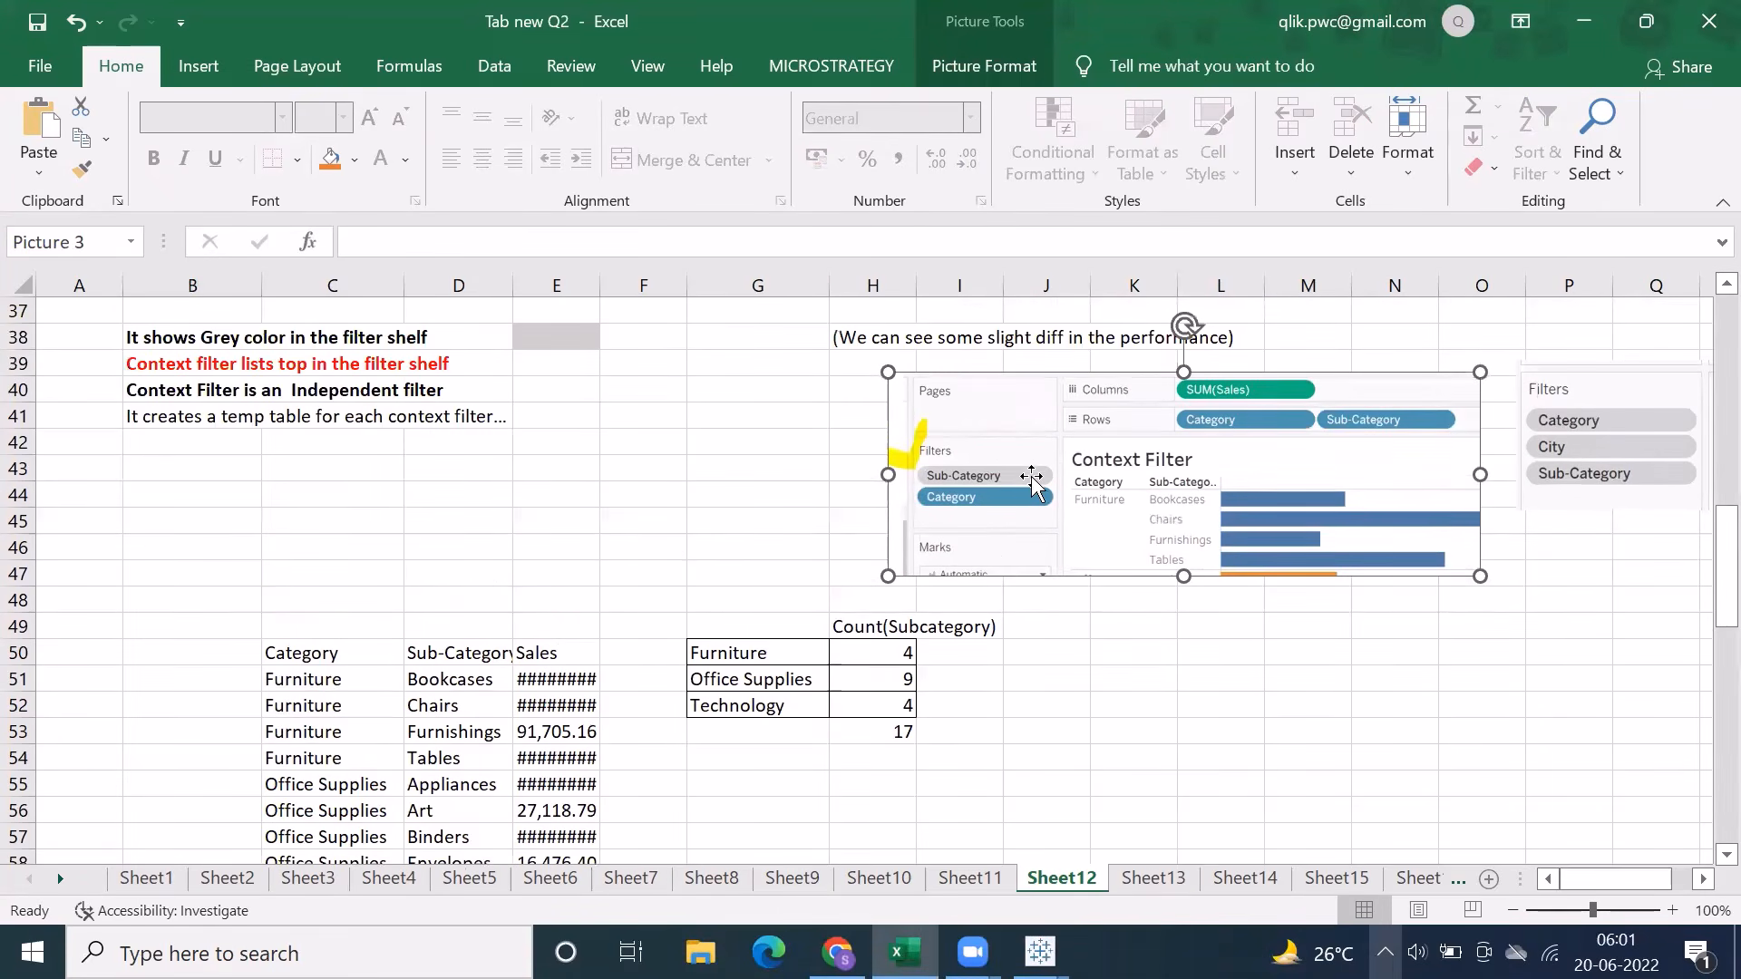
scroll(1020, 512, down, 12)
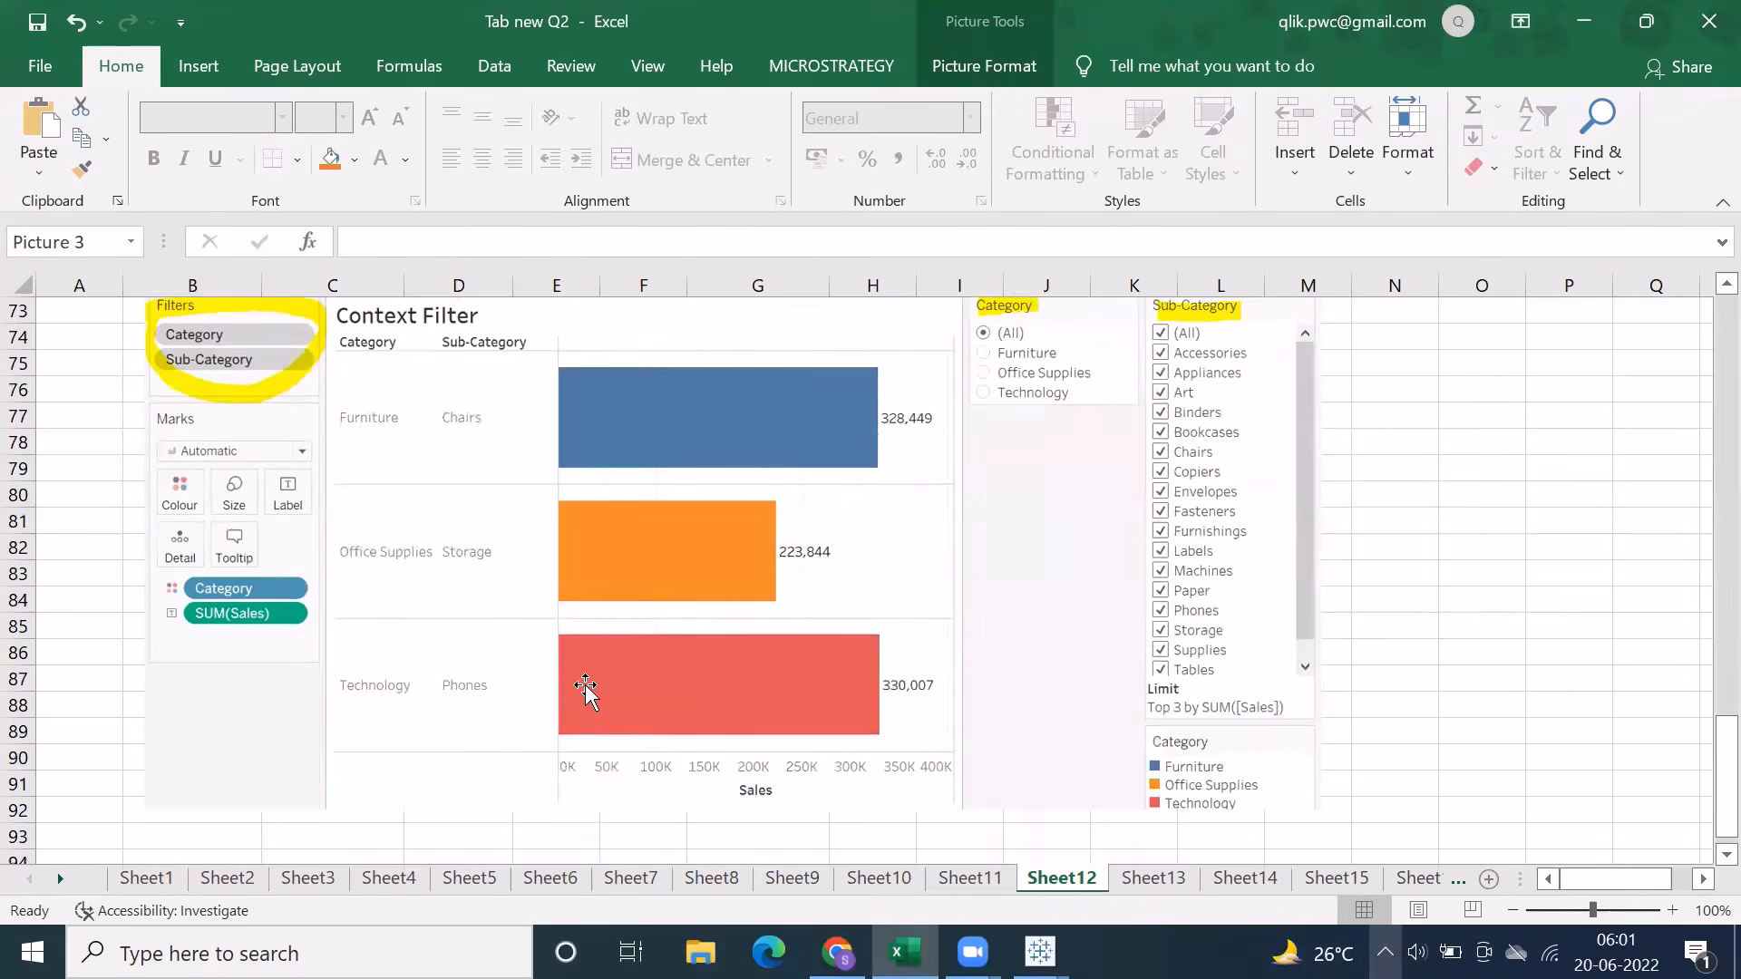
Switch back to Tableau, select all values in Sheet 5's Category filter, and add the Sub-Category filter to context
scroll(581, 689, up, 2)
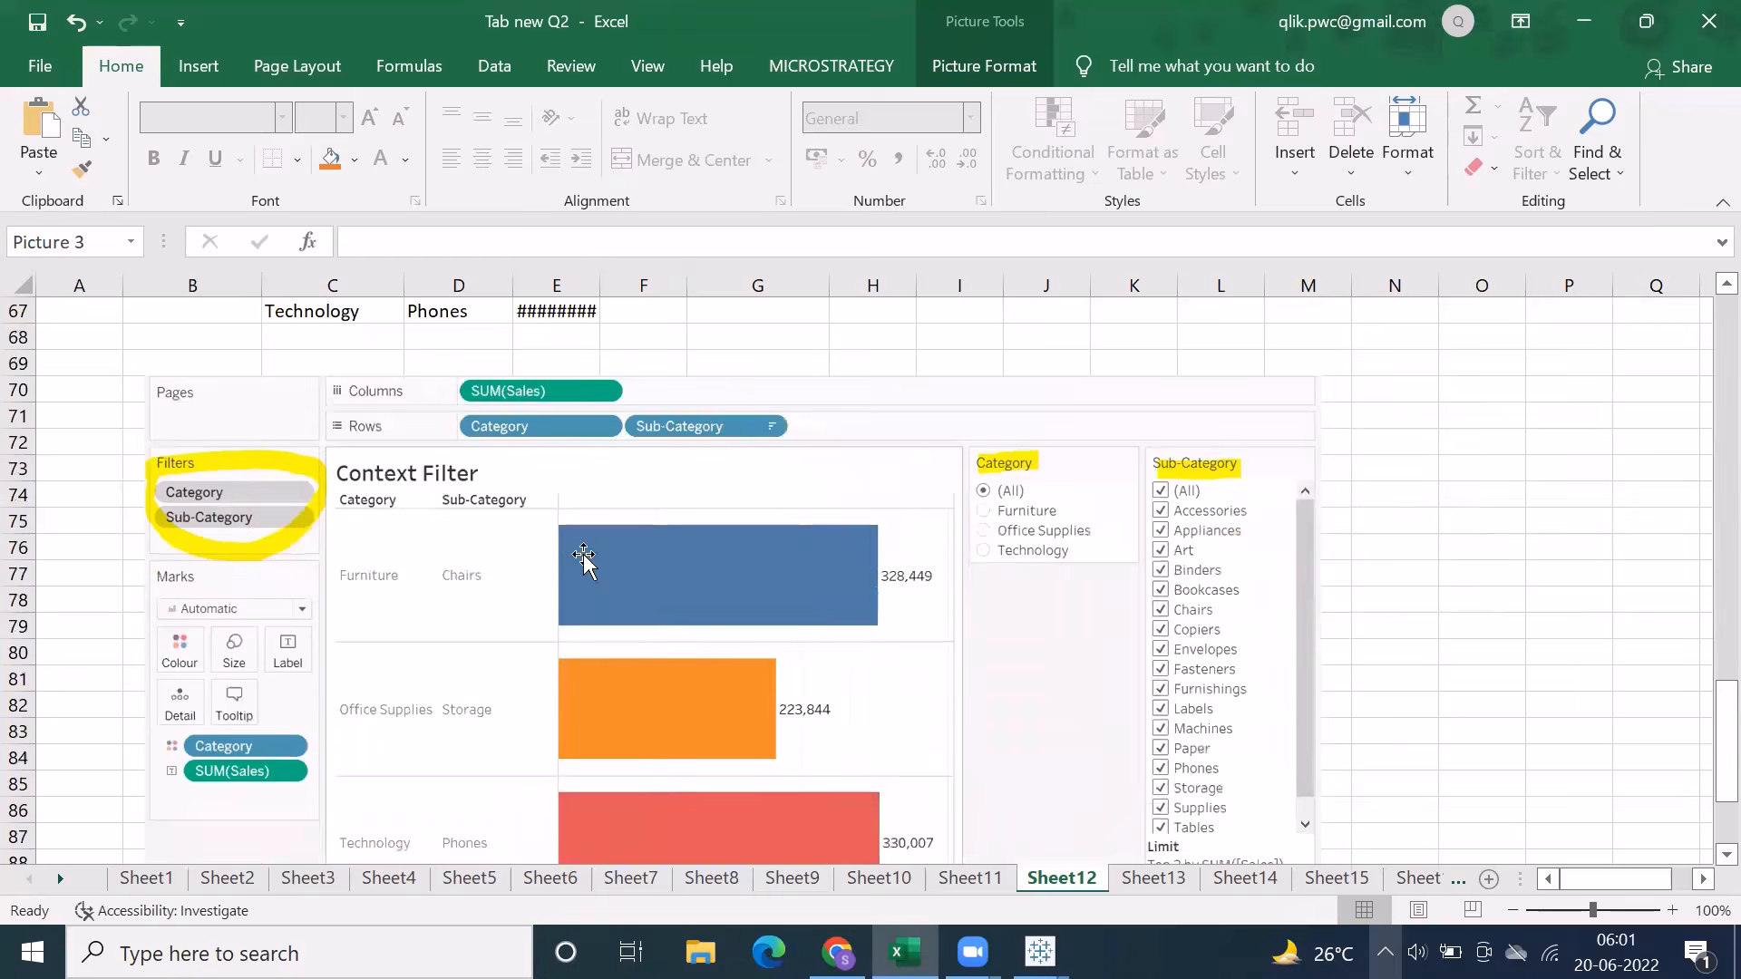
click(1040, 952)
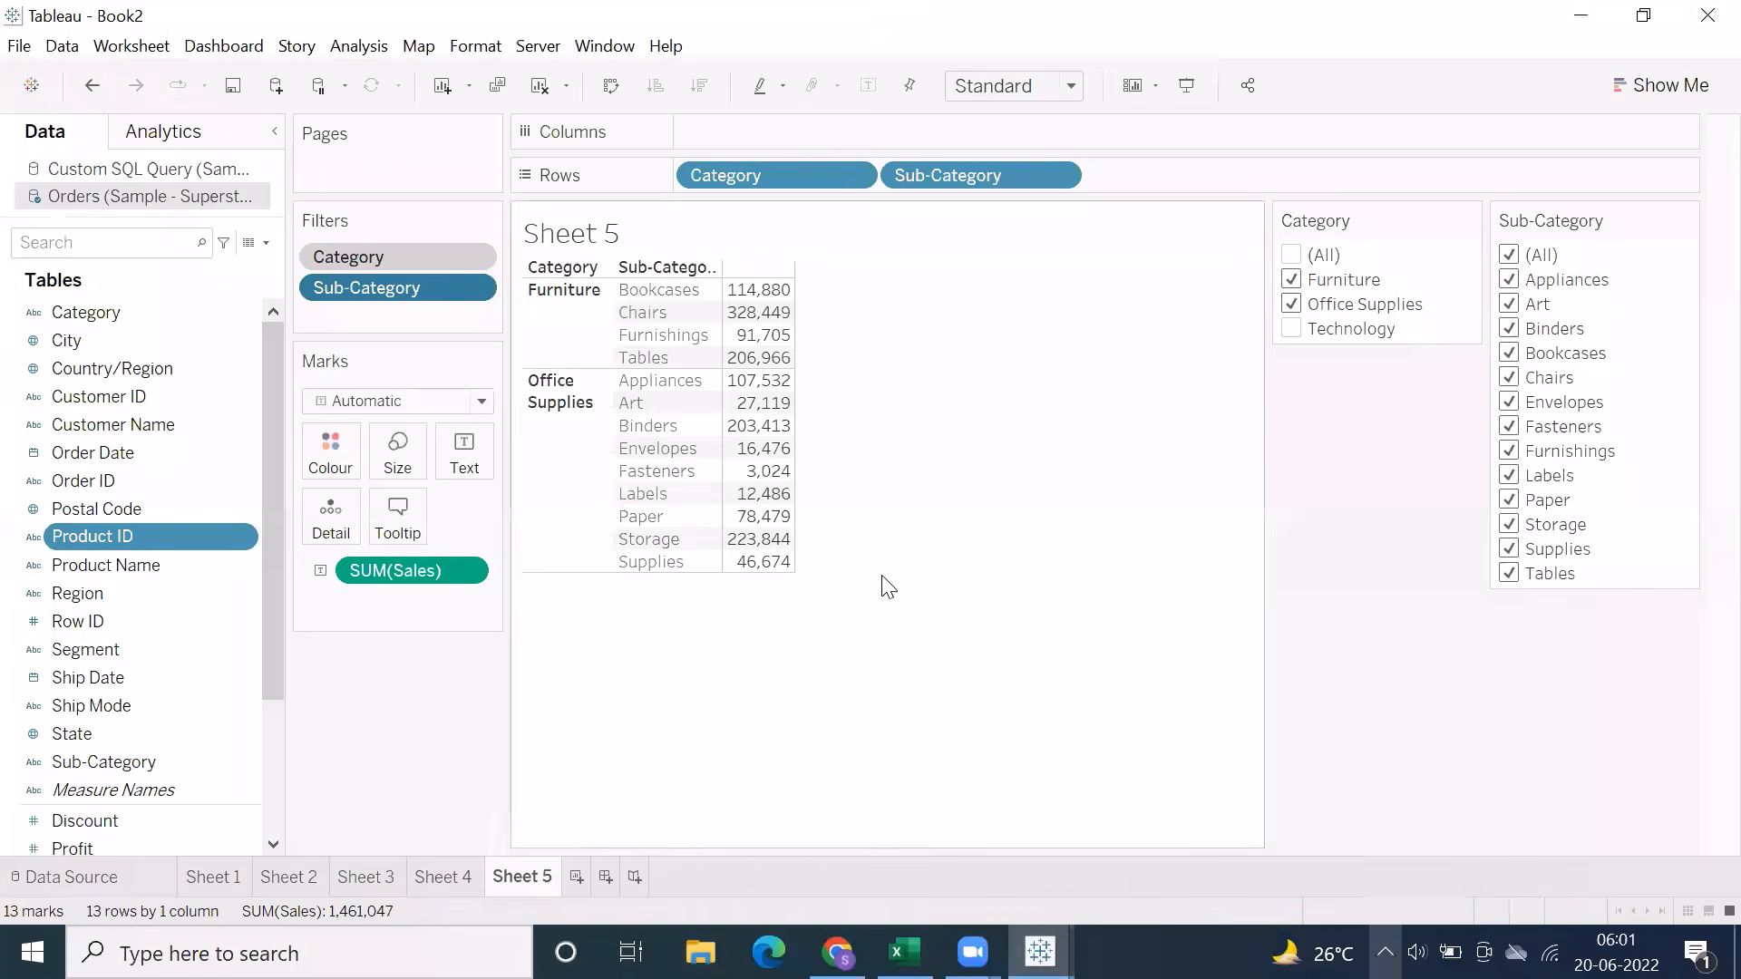
click(475, 290)
click(1037, 524)
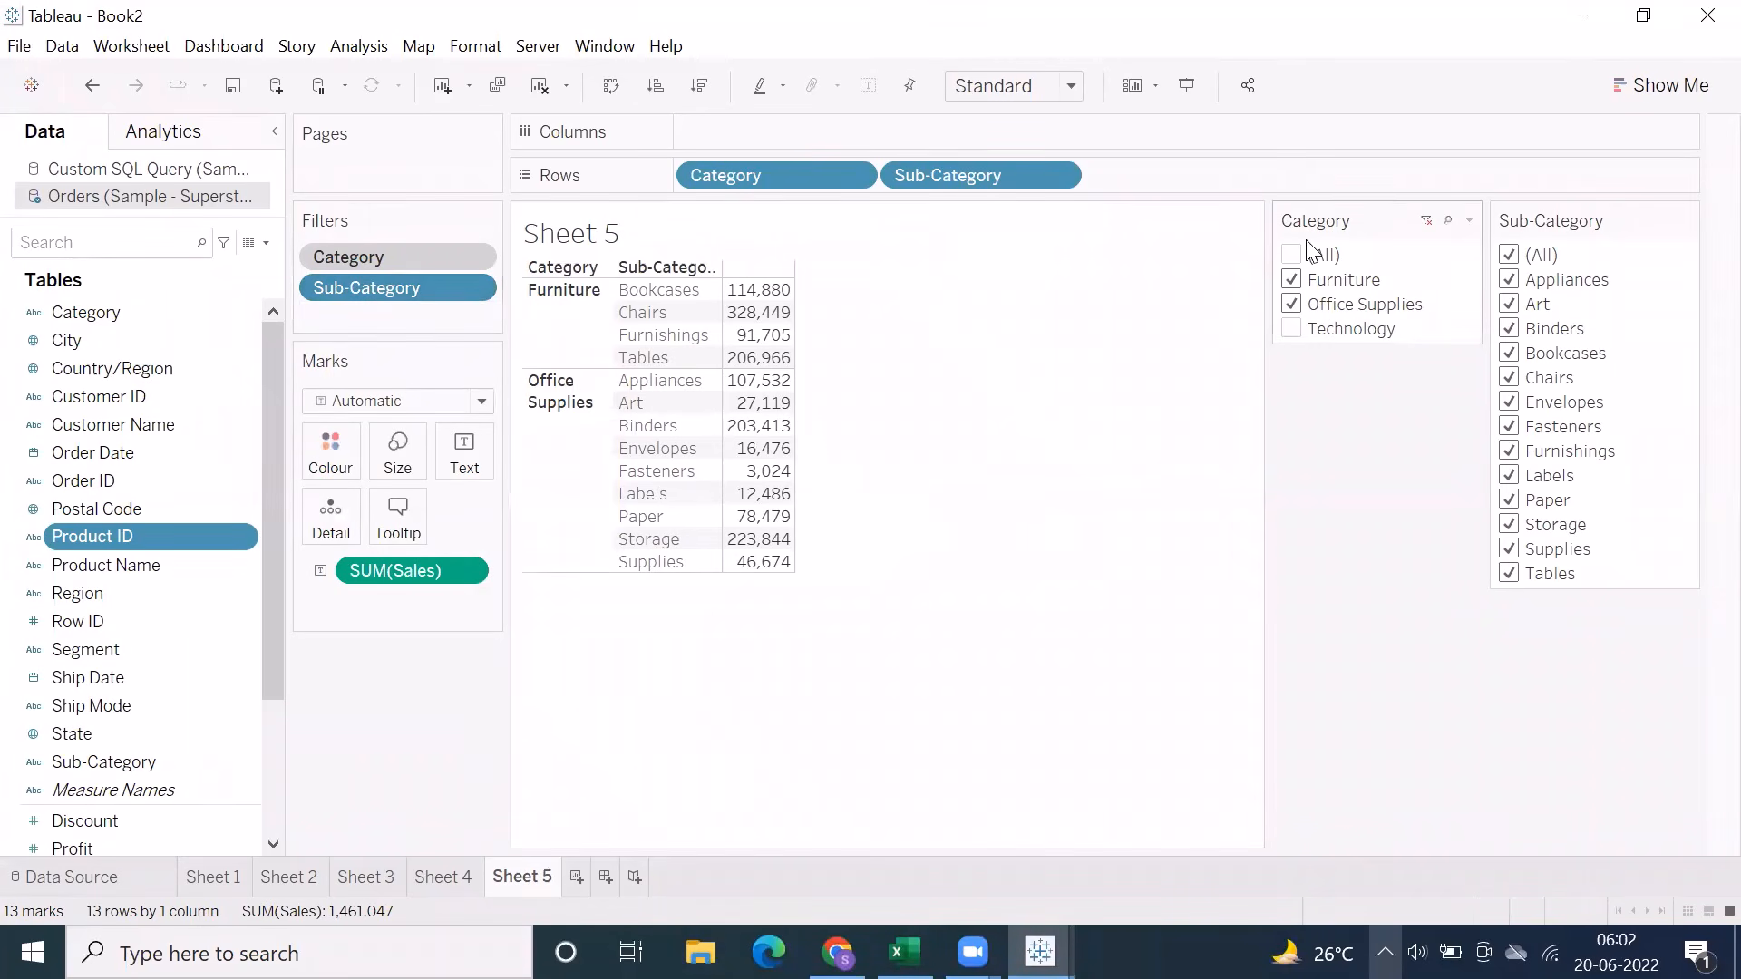
click(1287, 256)
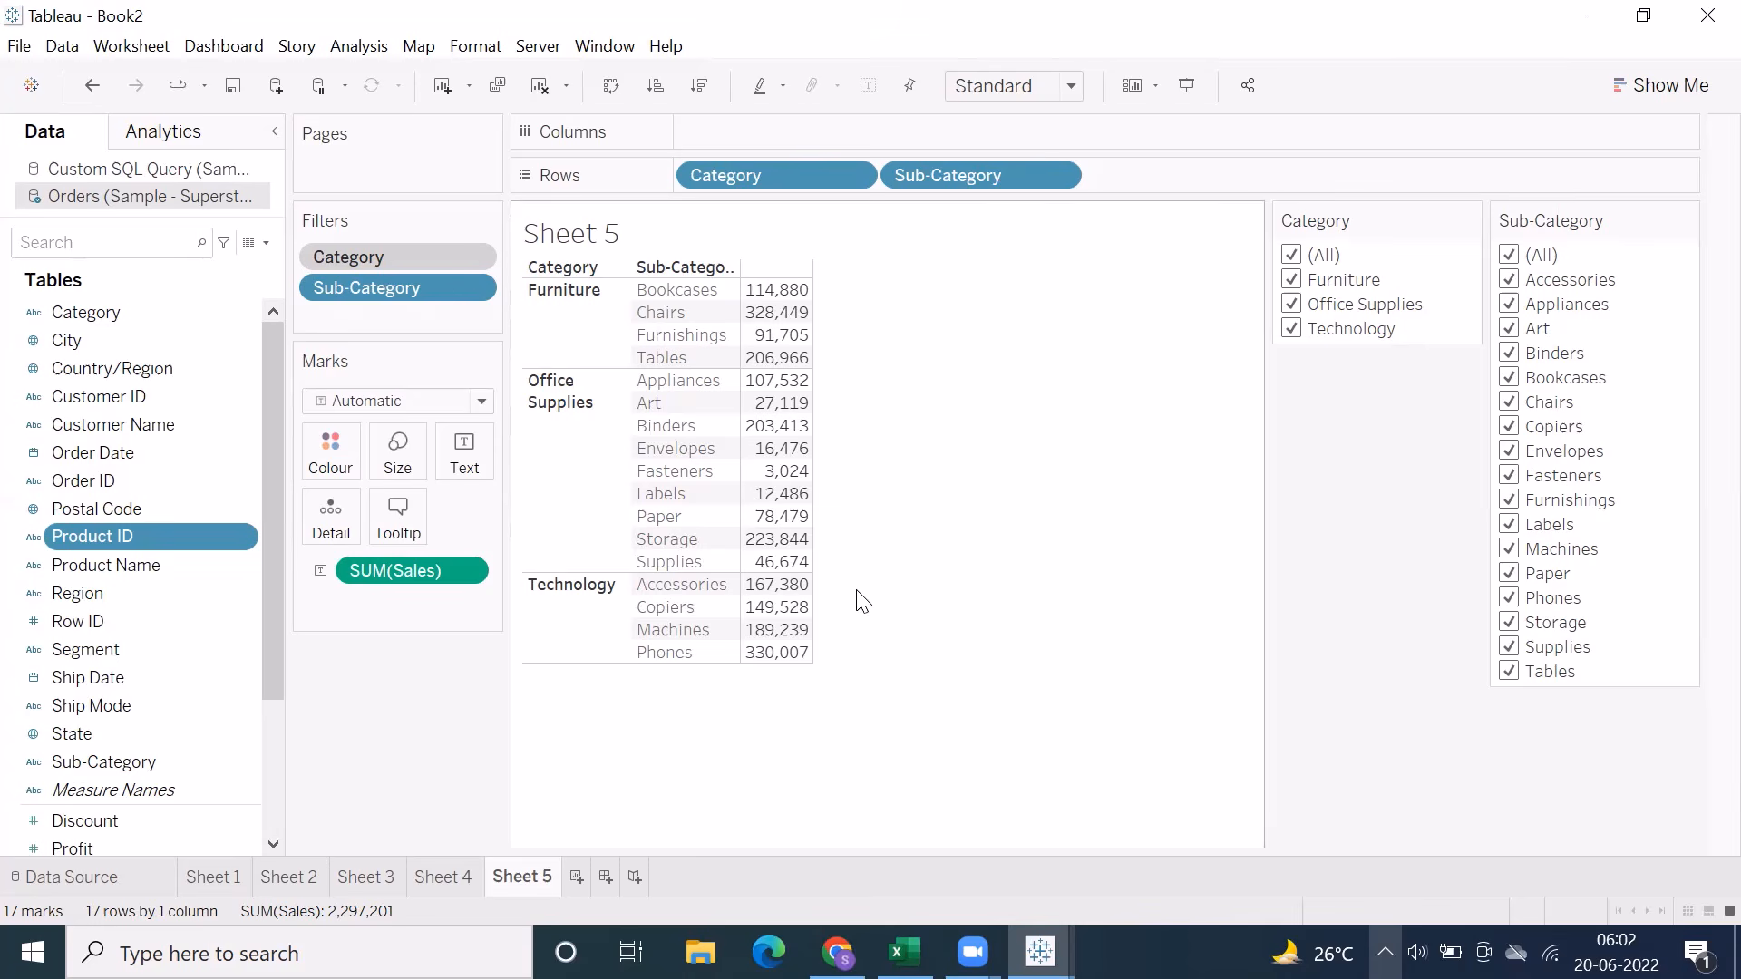
click(473, 287)
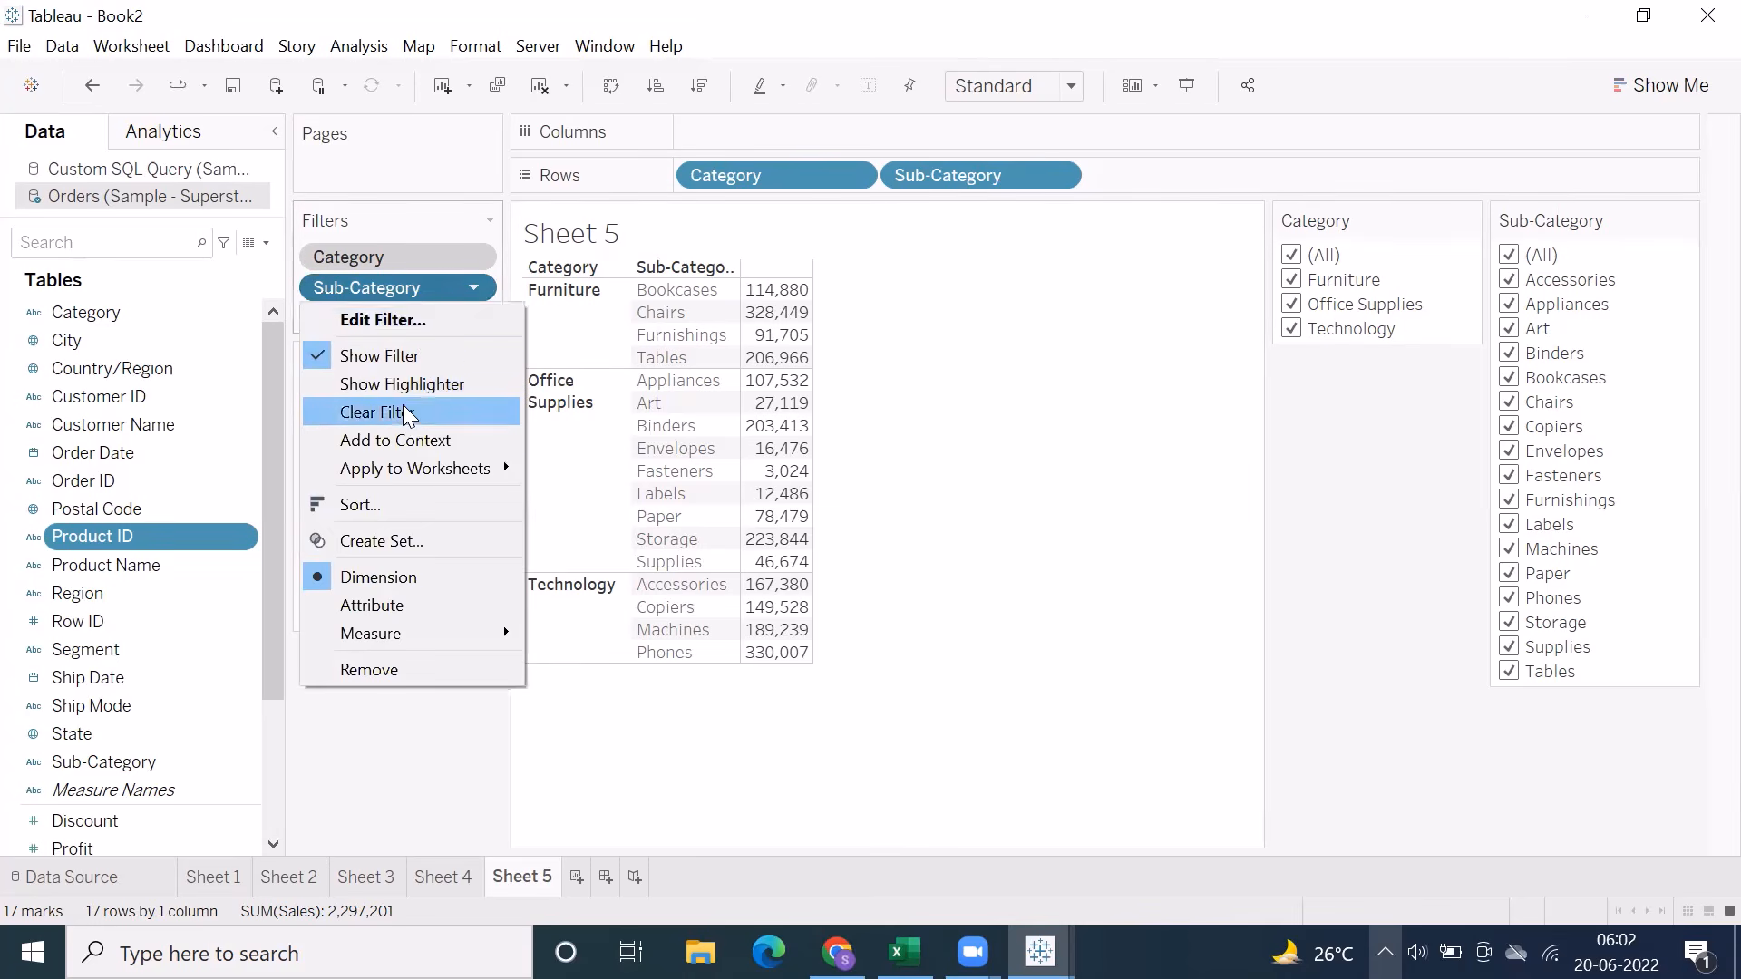
click(392, 441)
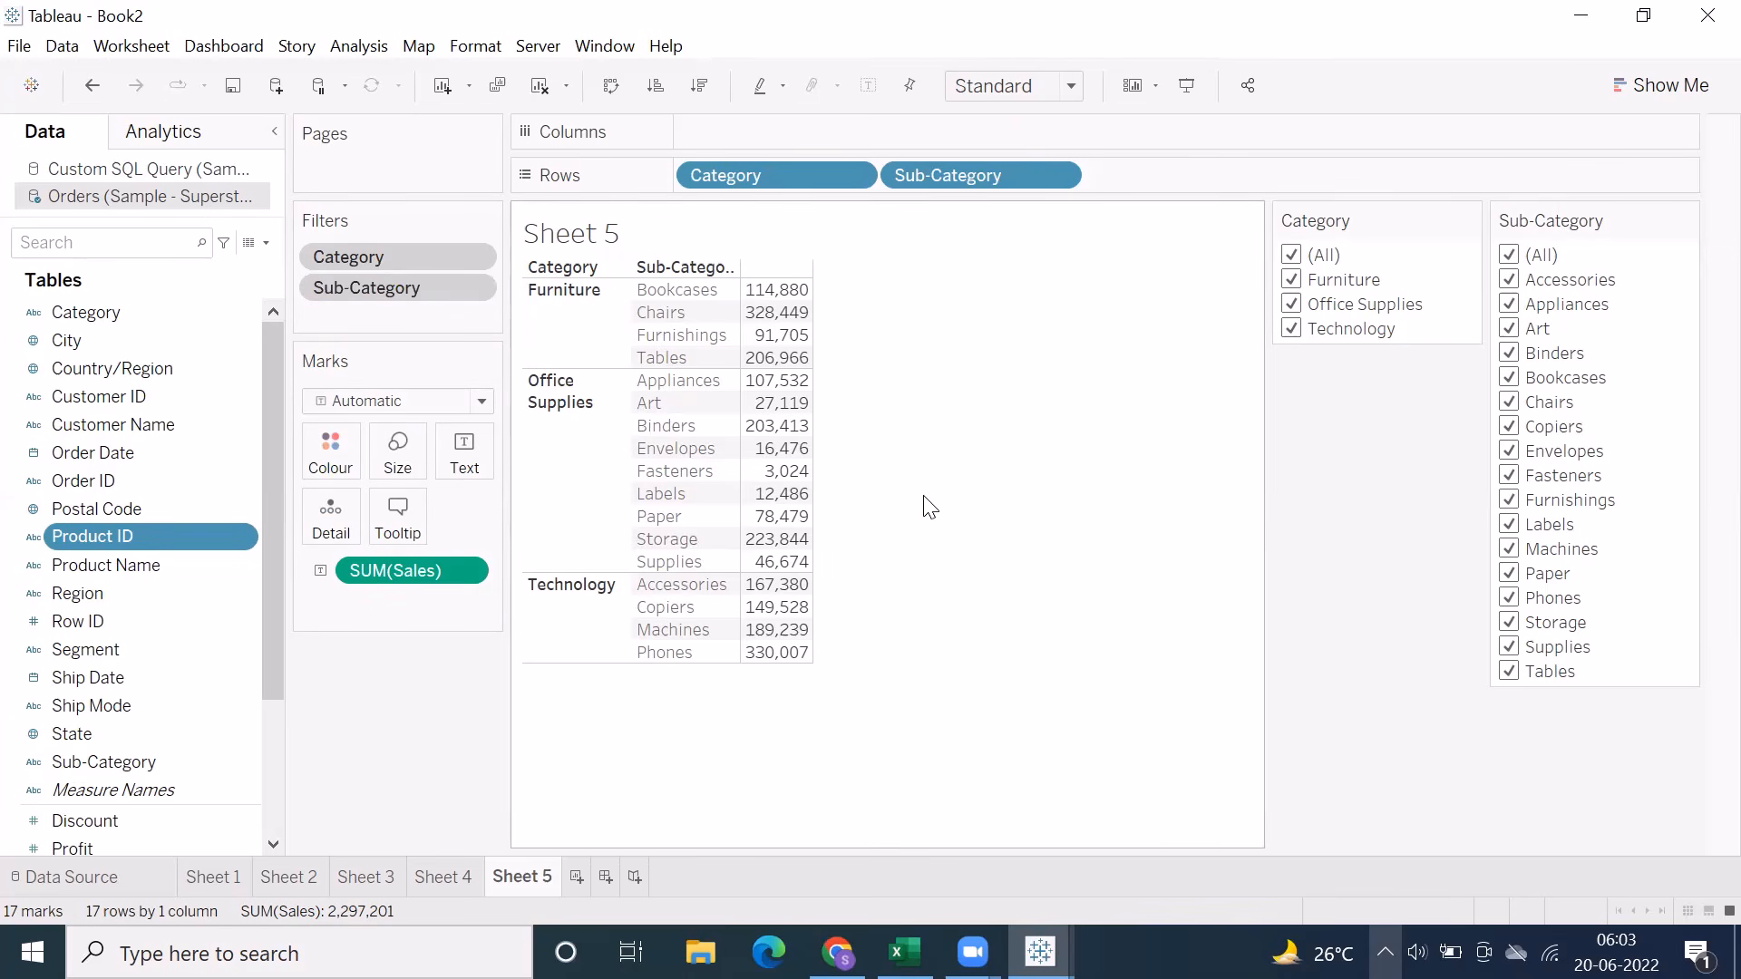
Switch to the Excel notes workbook and review the Hierarchies notes on Sheet13
mouse_move(903, 951)
click(904, 838)
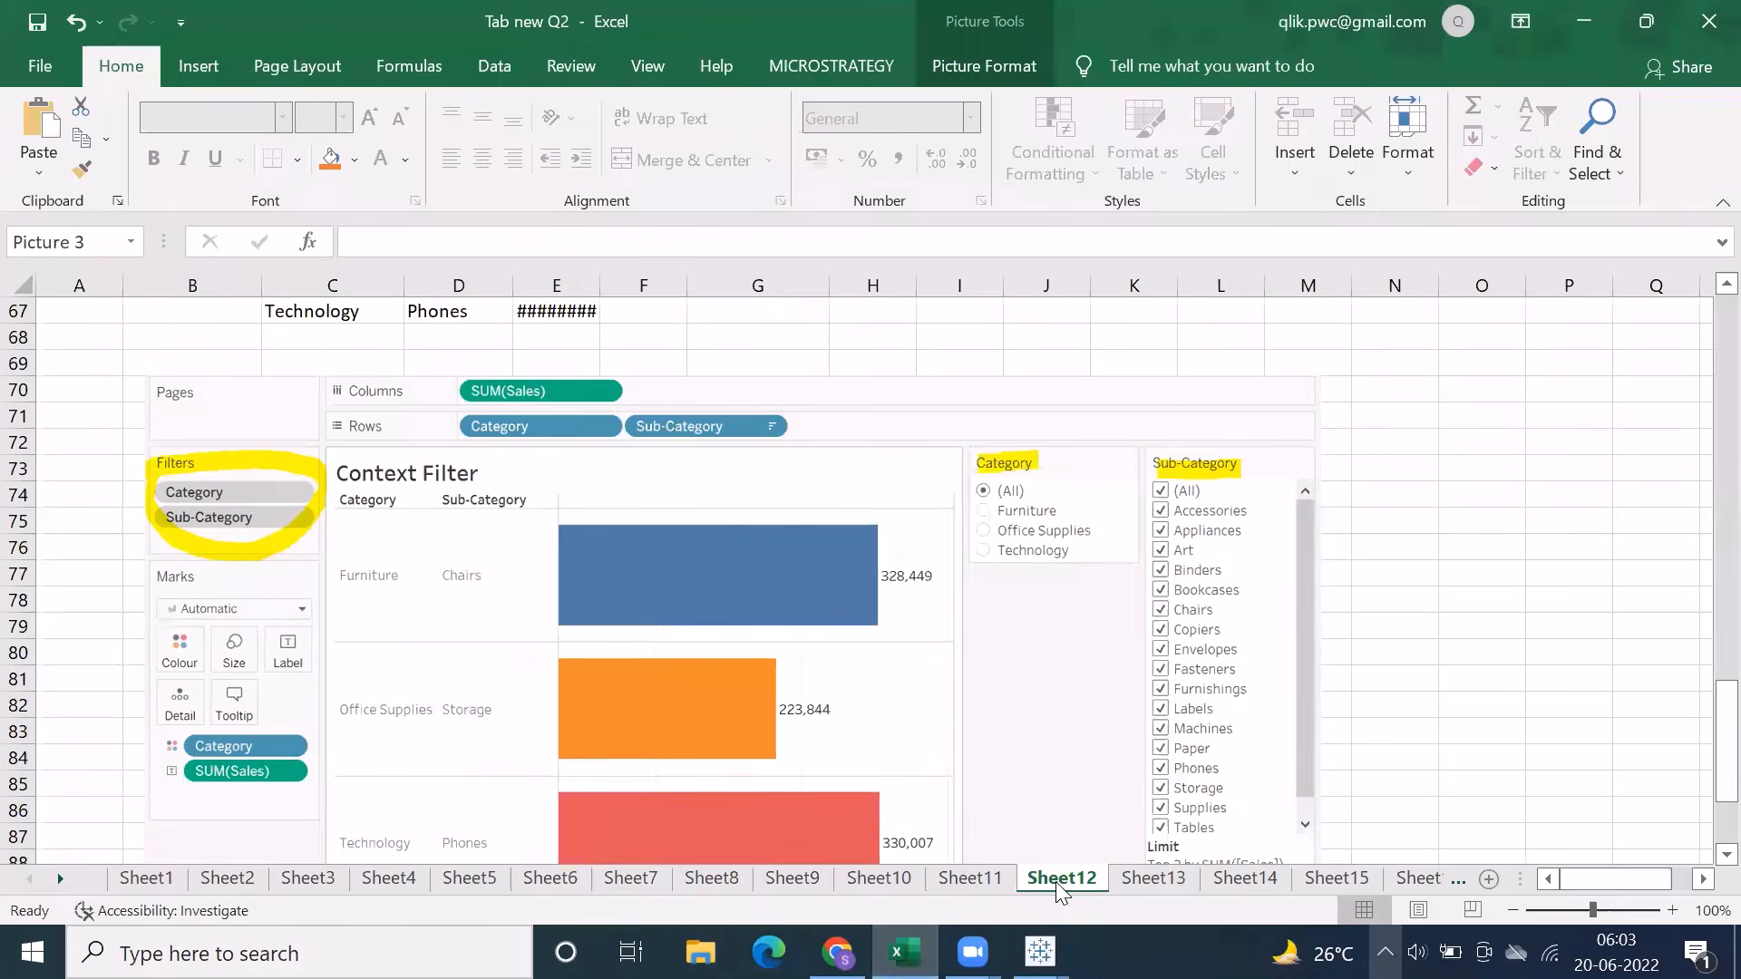
click(1153, 878)
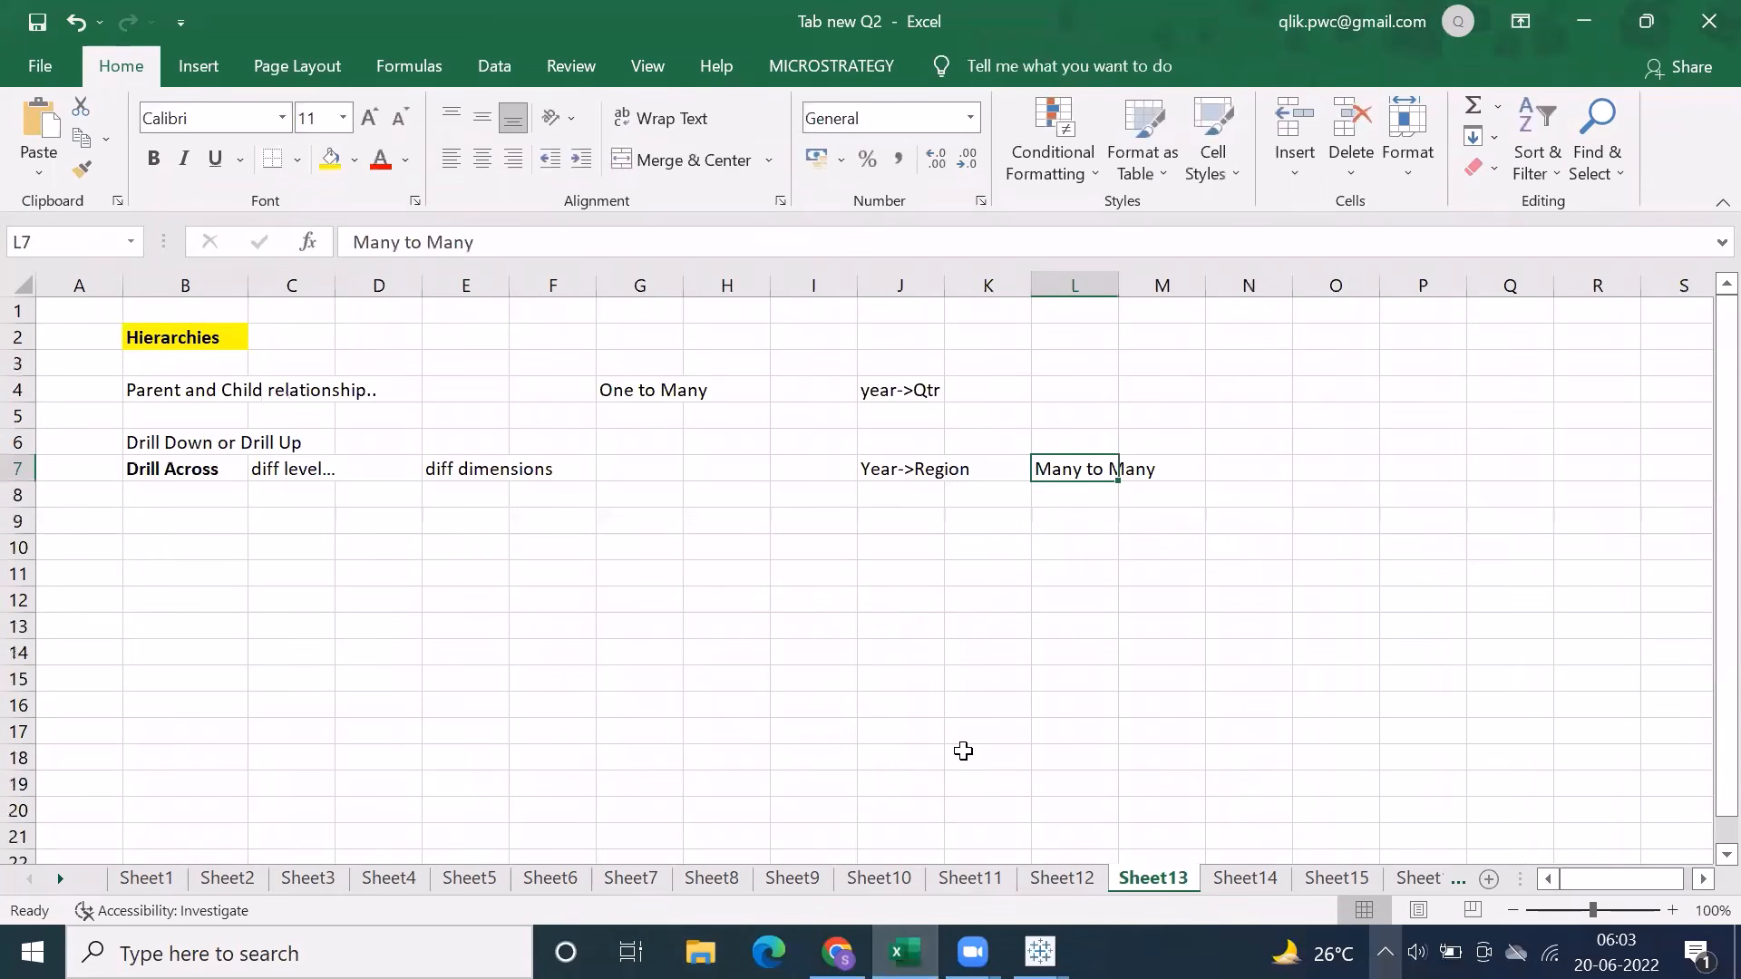
click(988, 53)
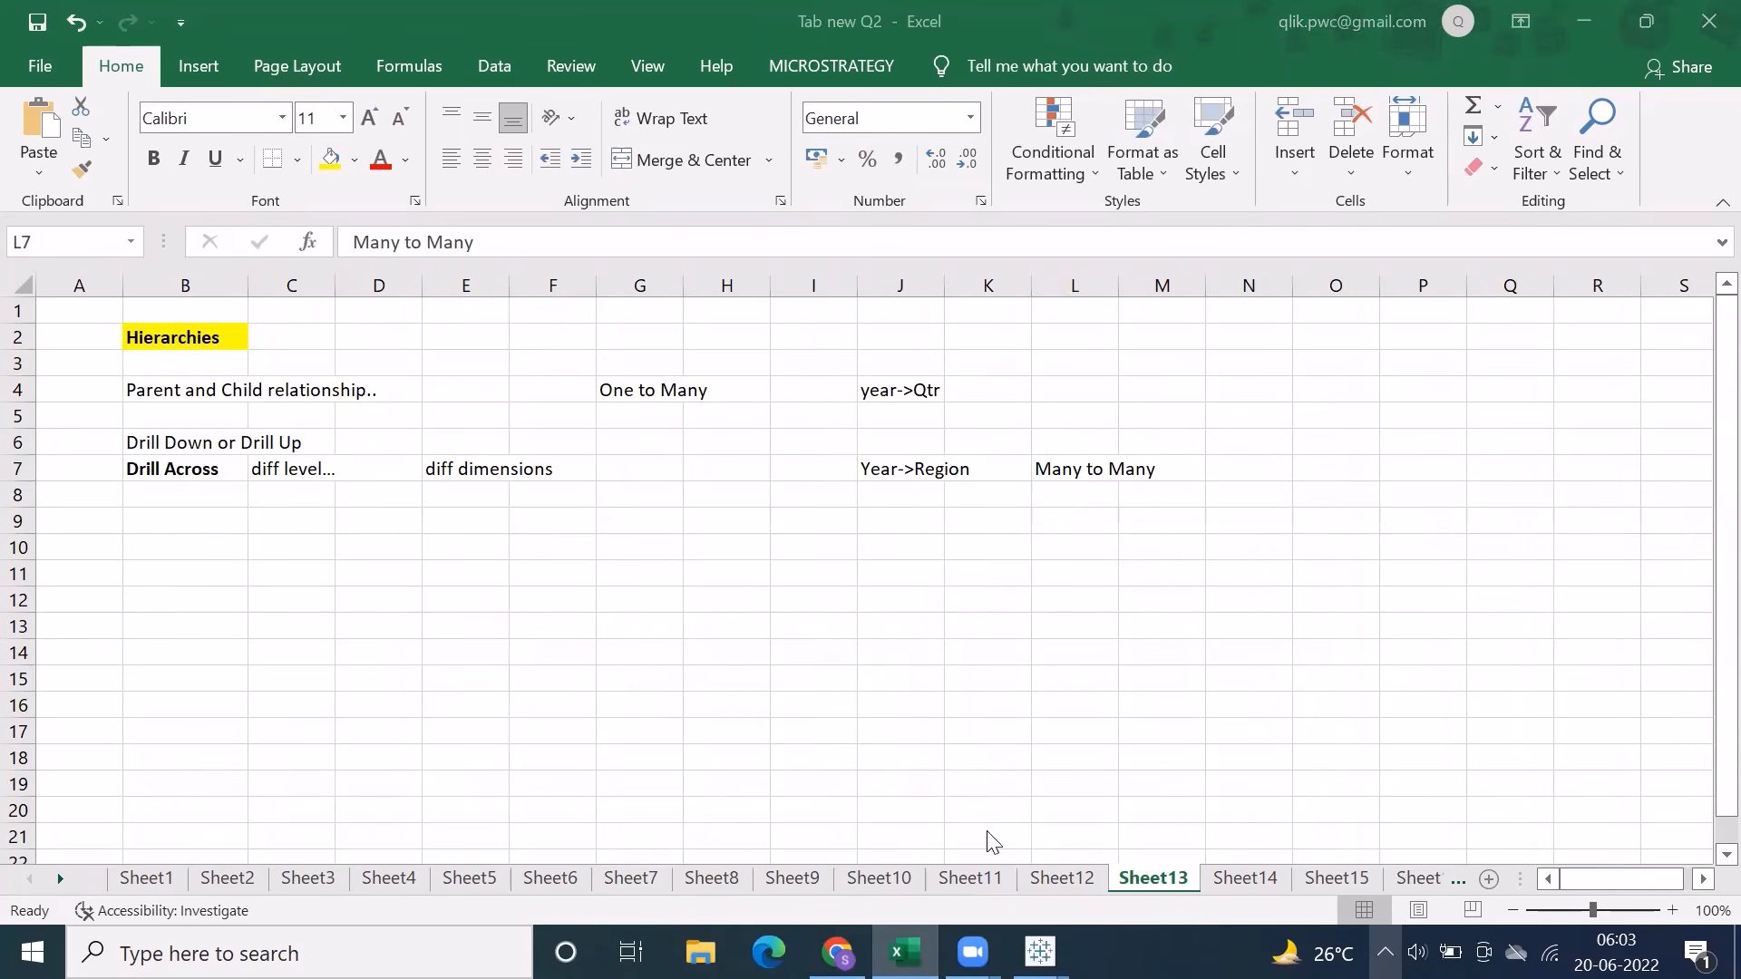
Switch back to Tableau and exclude Technology in Sheet 5's Category filter
mouse_move(1040, 952)
click(1096, 824)
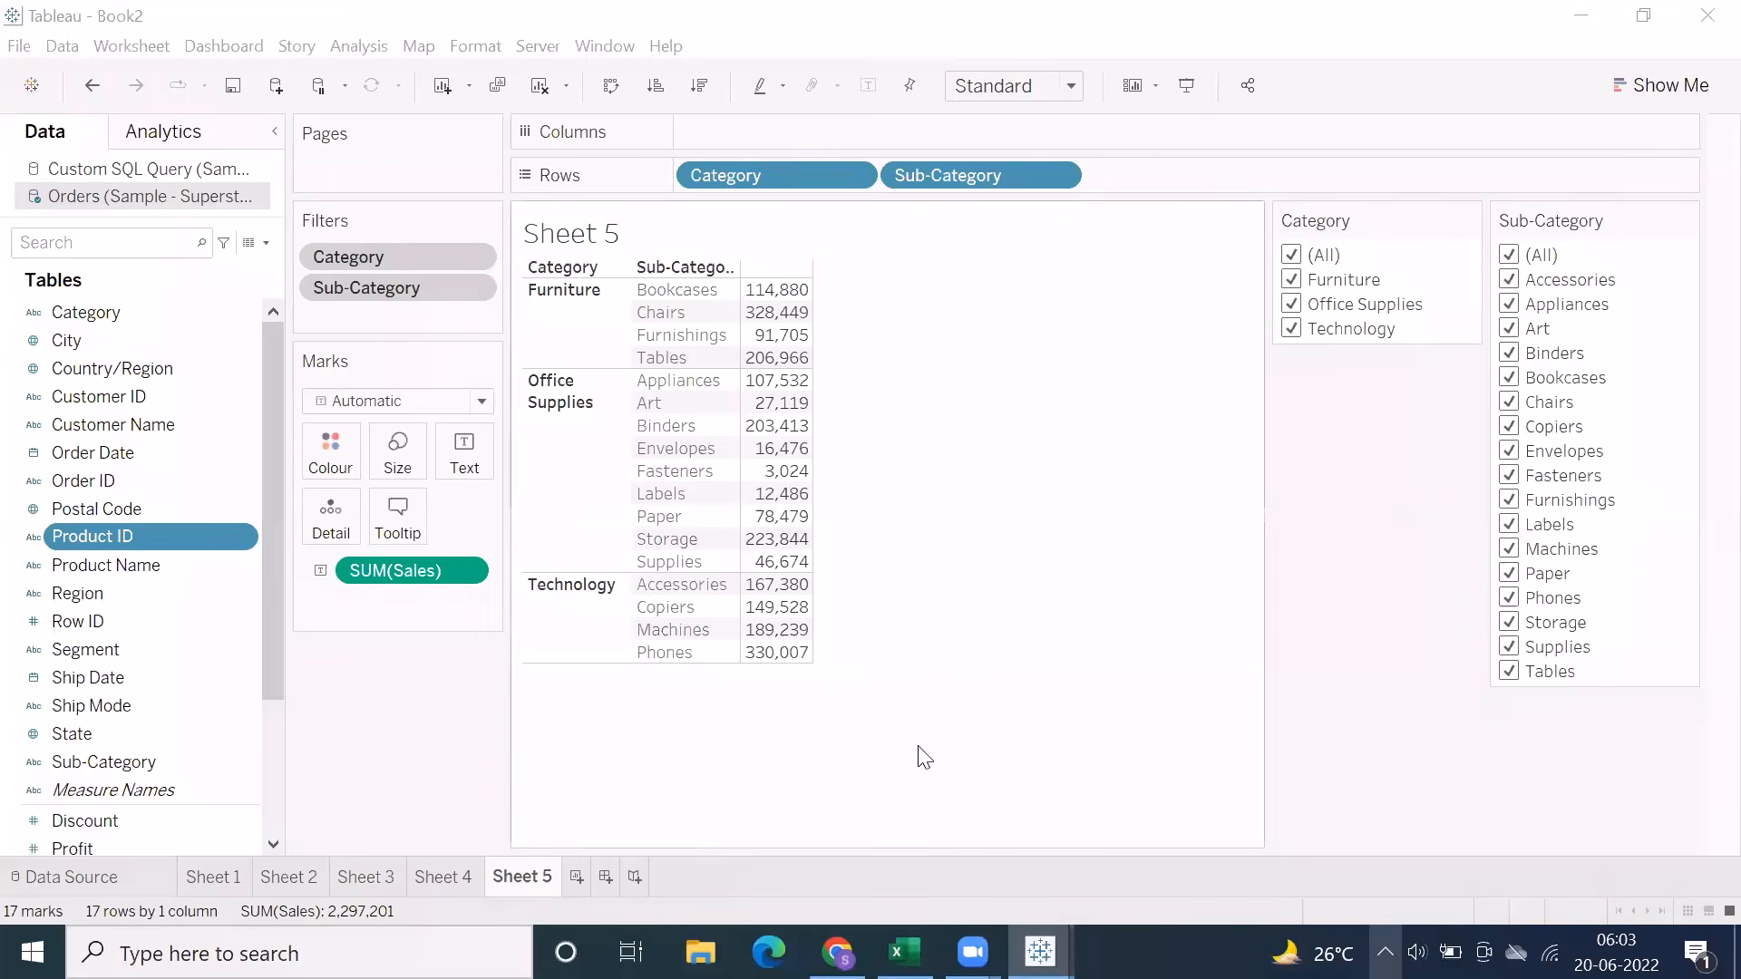
click(466, 872)
click(512, 876)
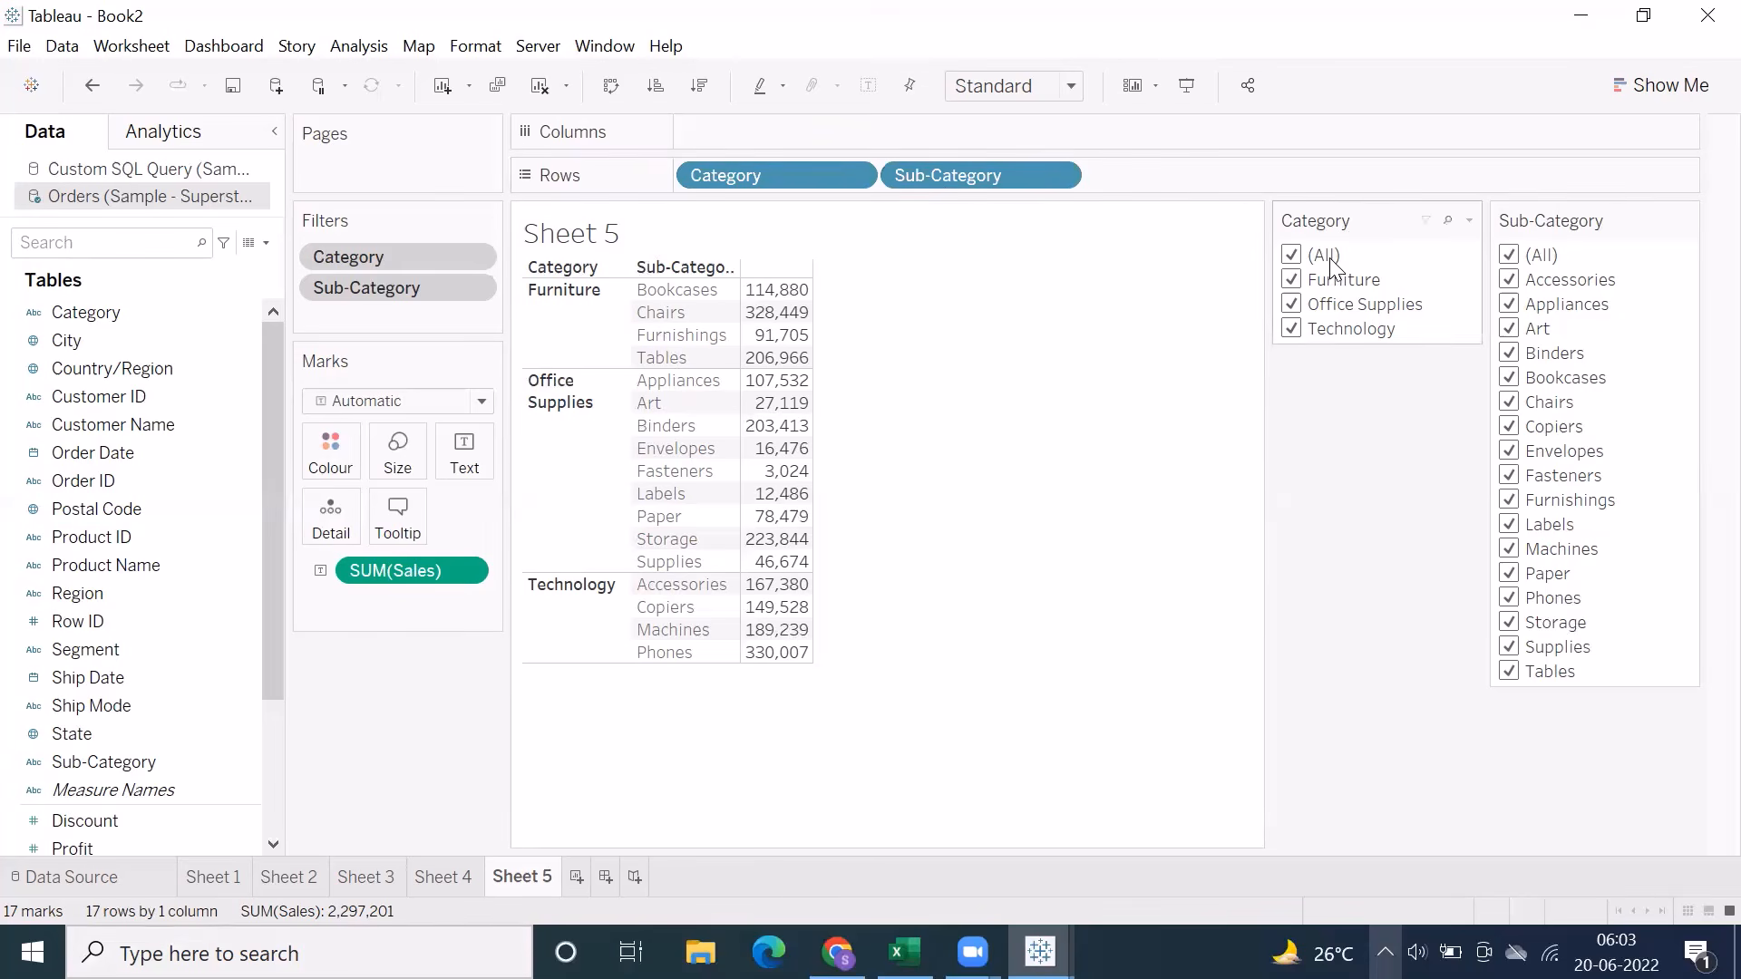
click(1290, 330)
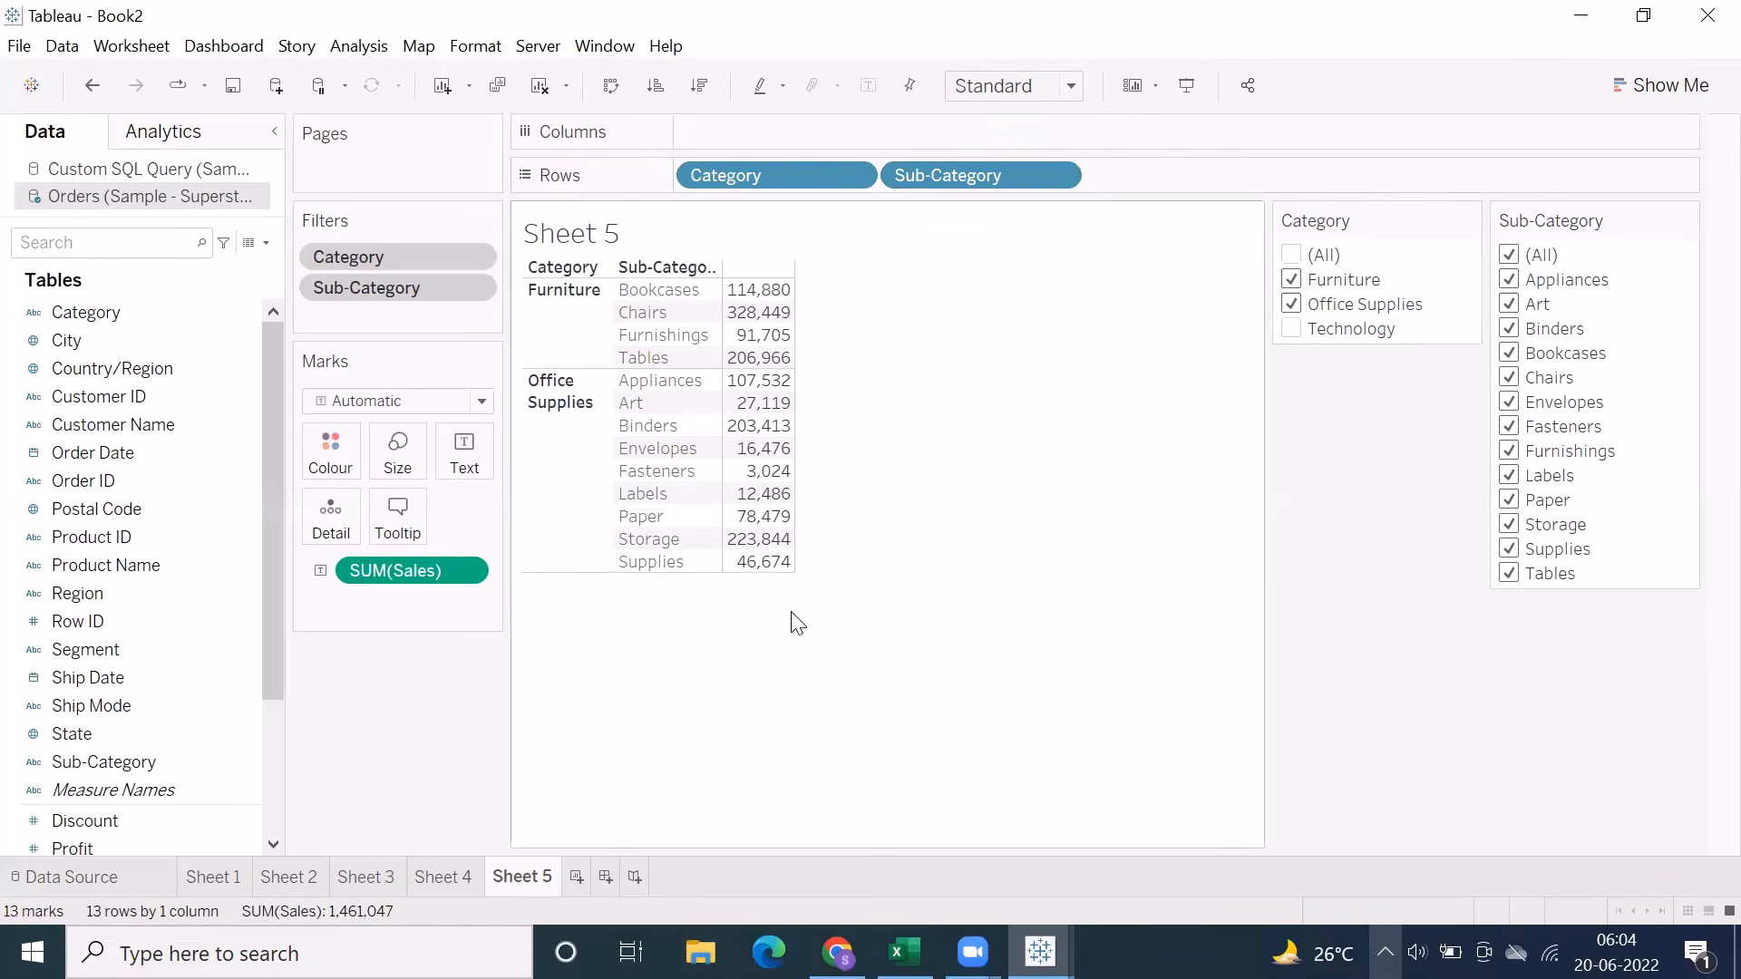
Add a new worksheet and place the Category and Region fields on Rows
click(575, 877)
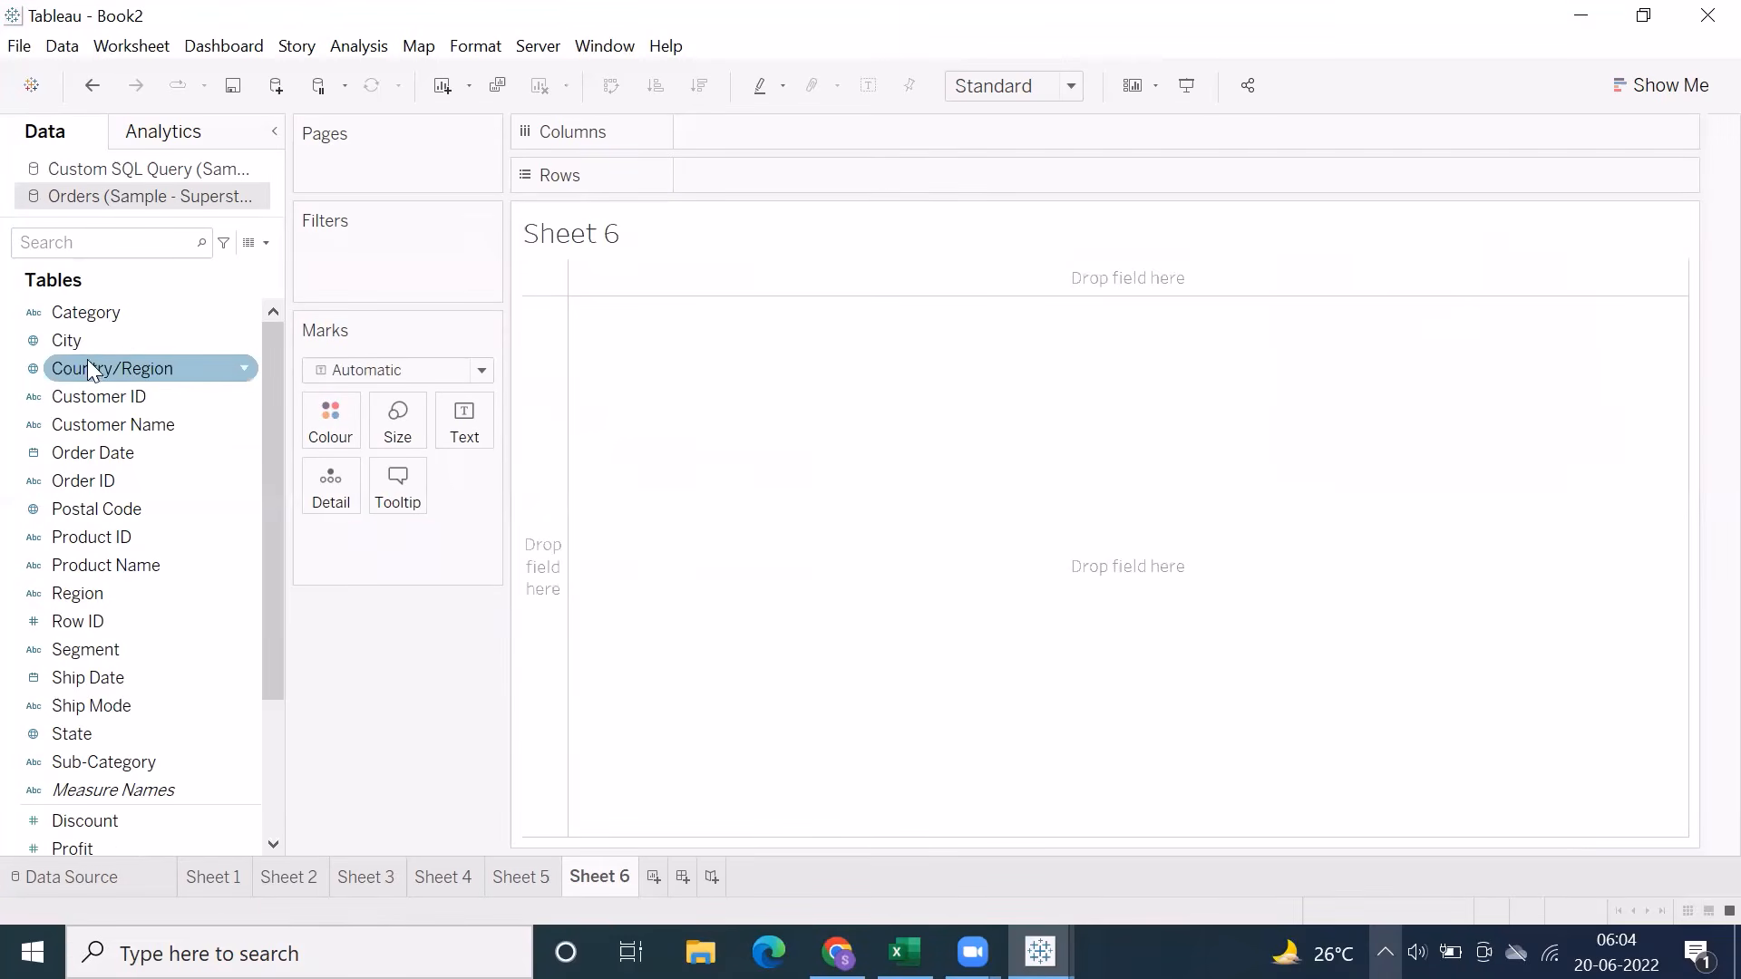
double_click(86, 313)
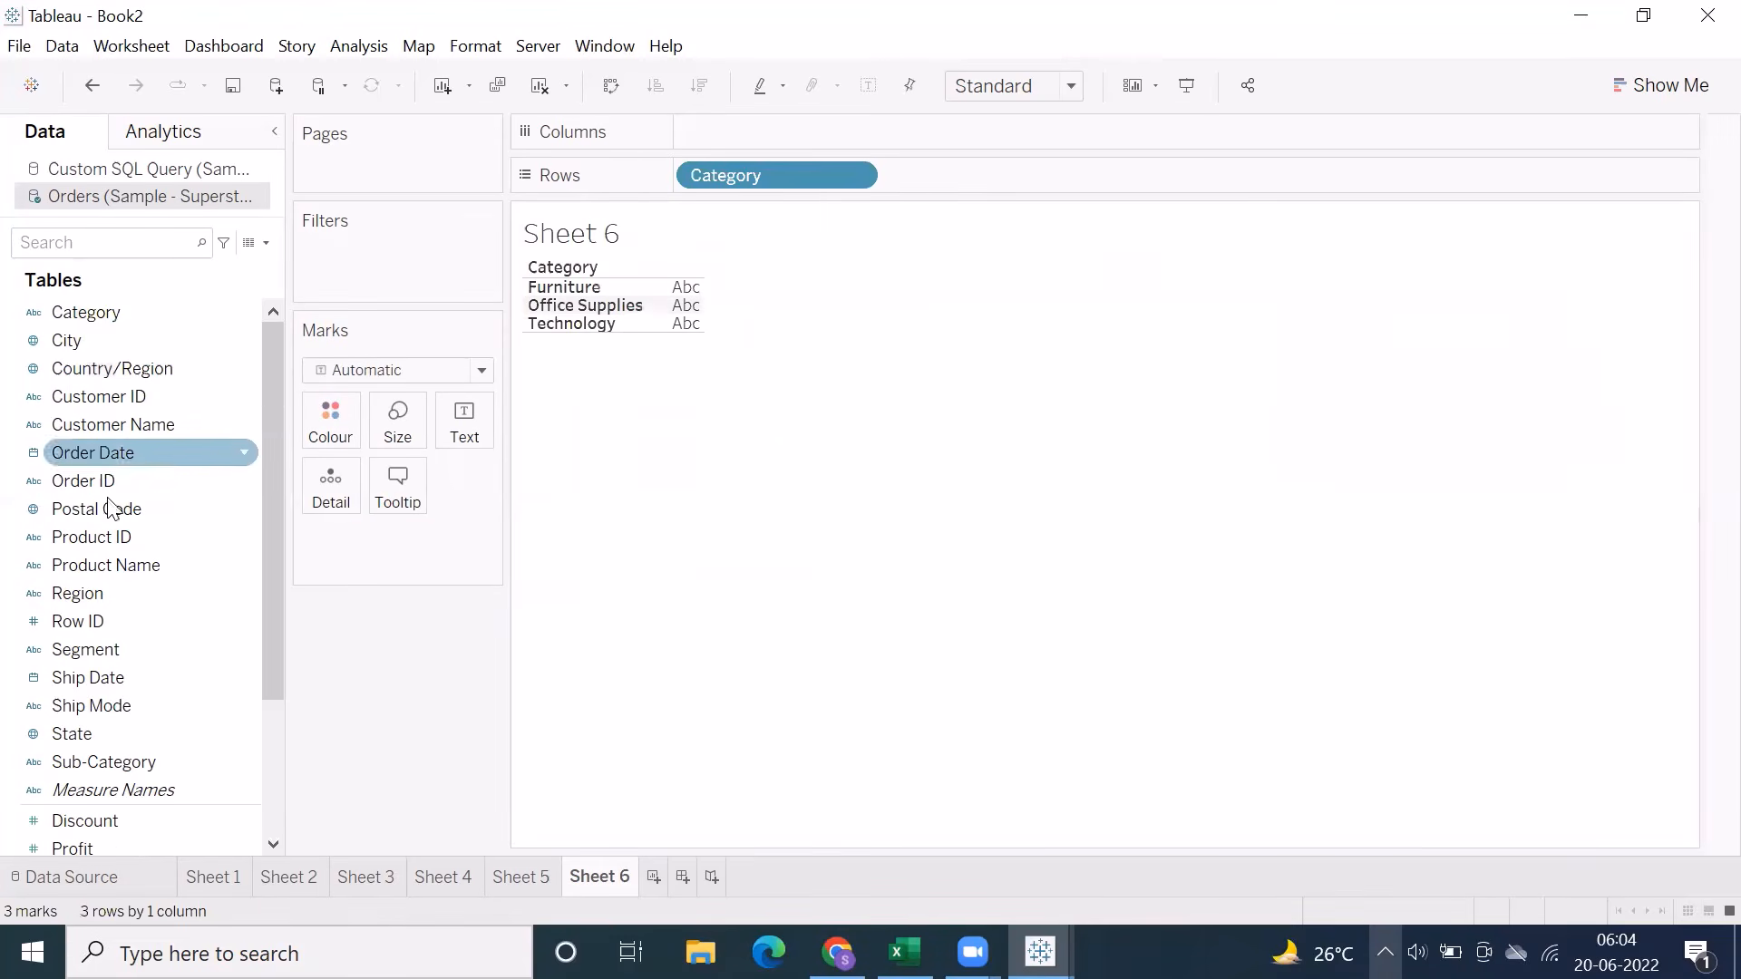
double_click(78, 593)
drag(782, 132, 911, 170)
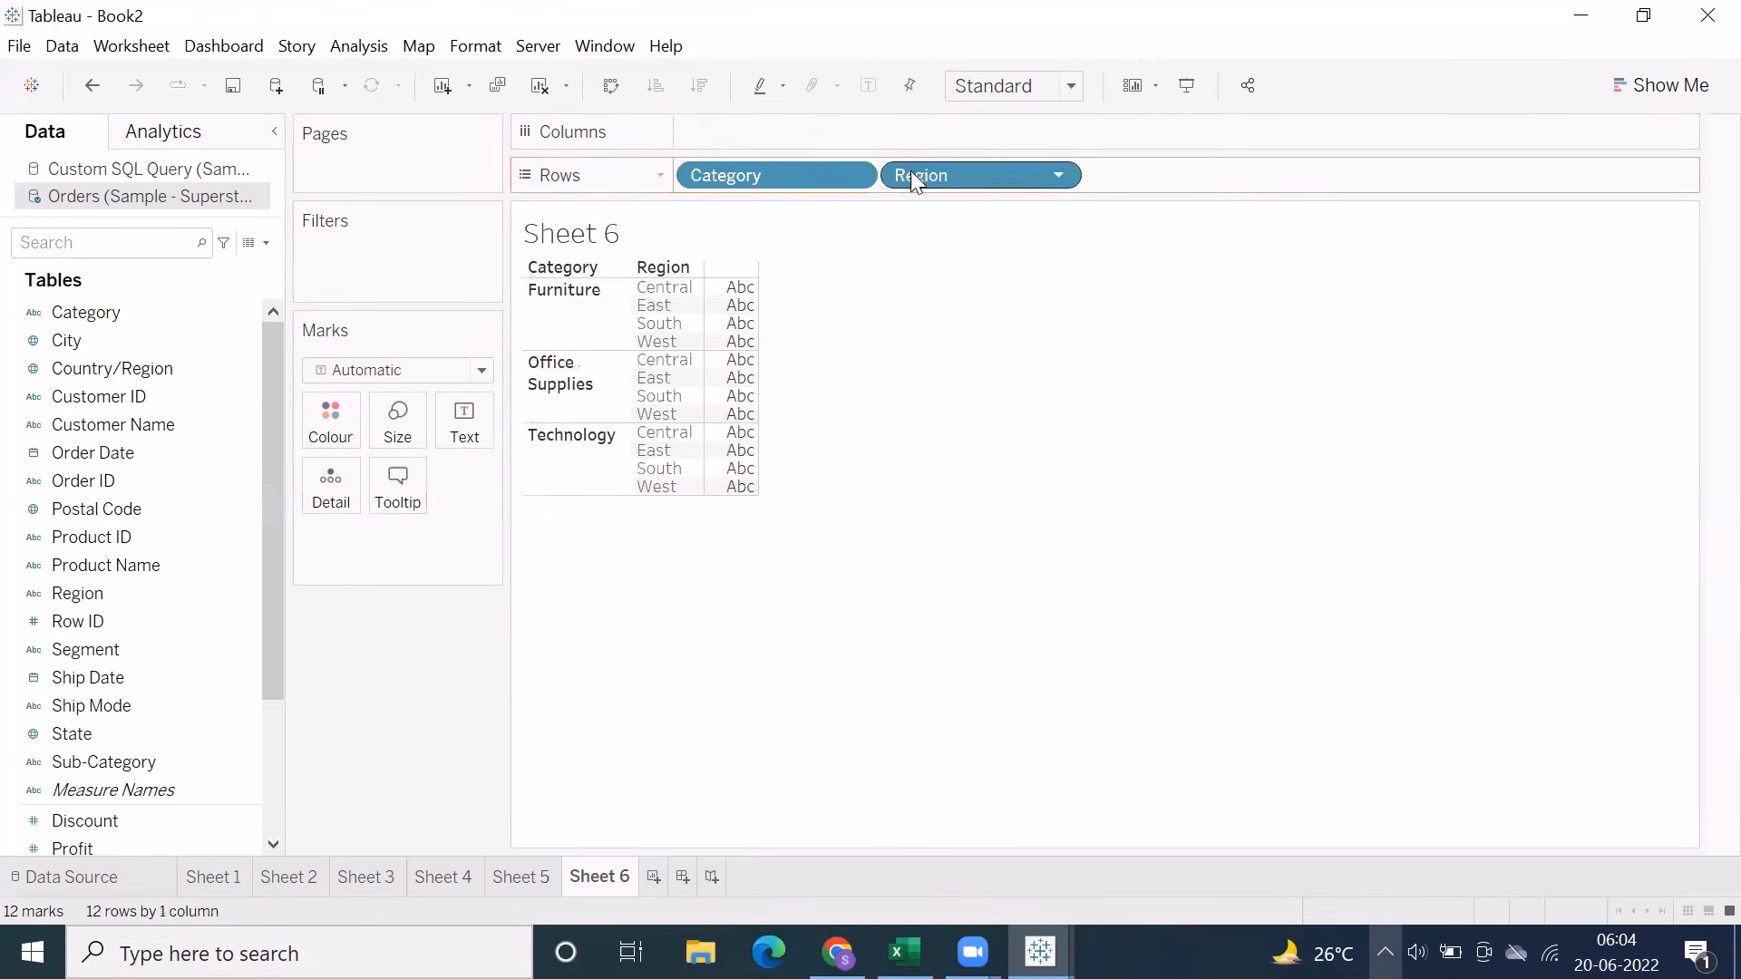
Show filters for Category and Region on Sheet 6, and place the Region filter below the Category filter
click(852, 174)
click(857, 231)
click(1059, 175)
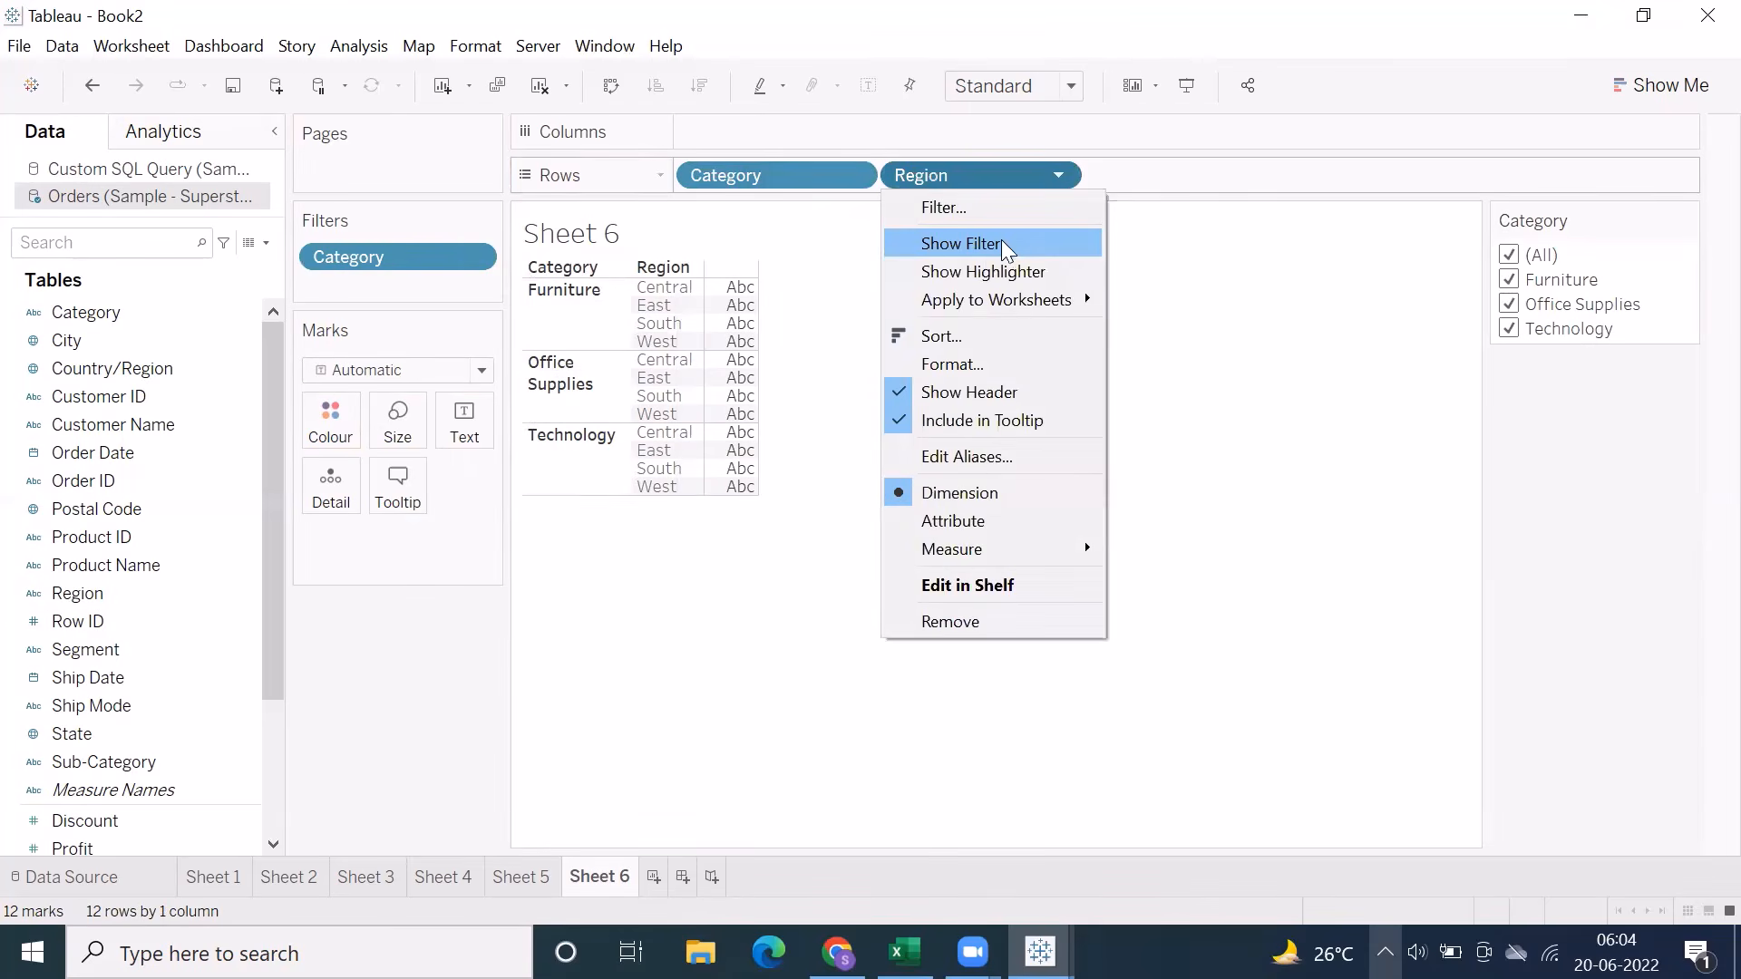
click(961, 239)
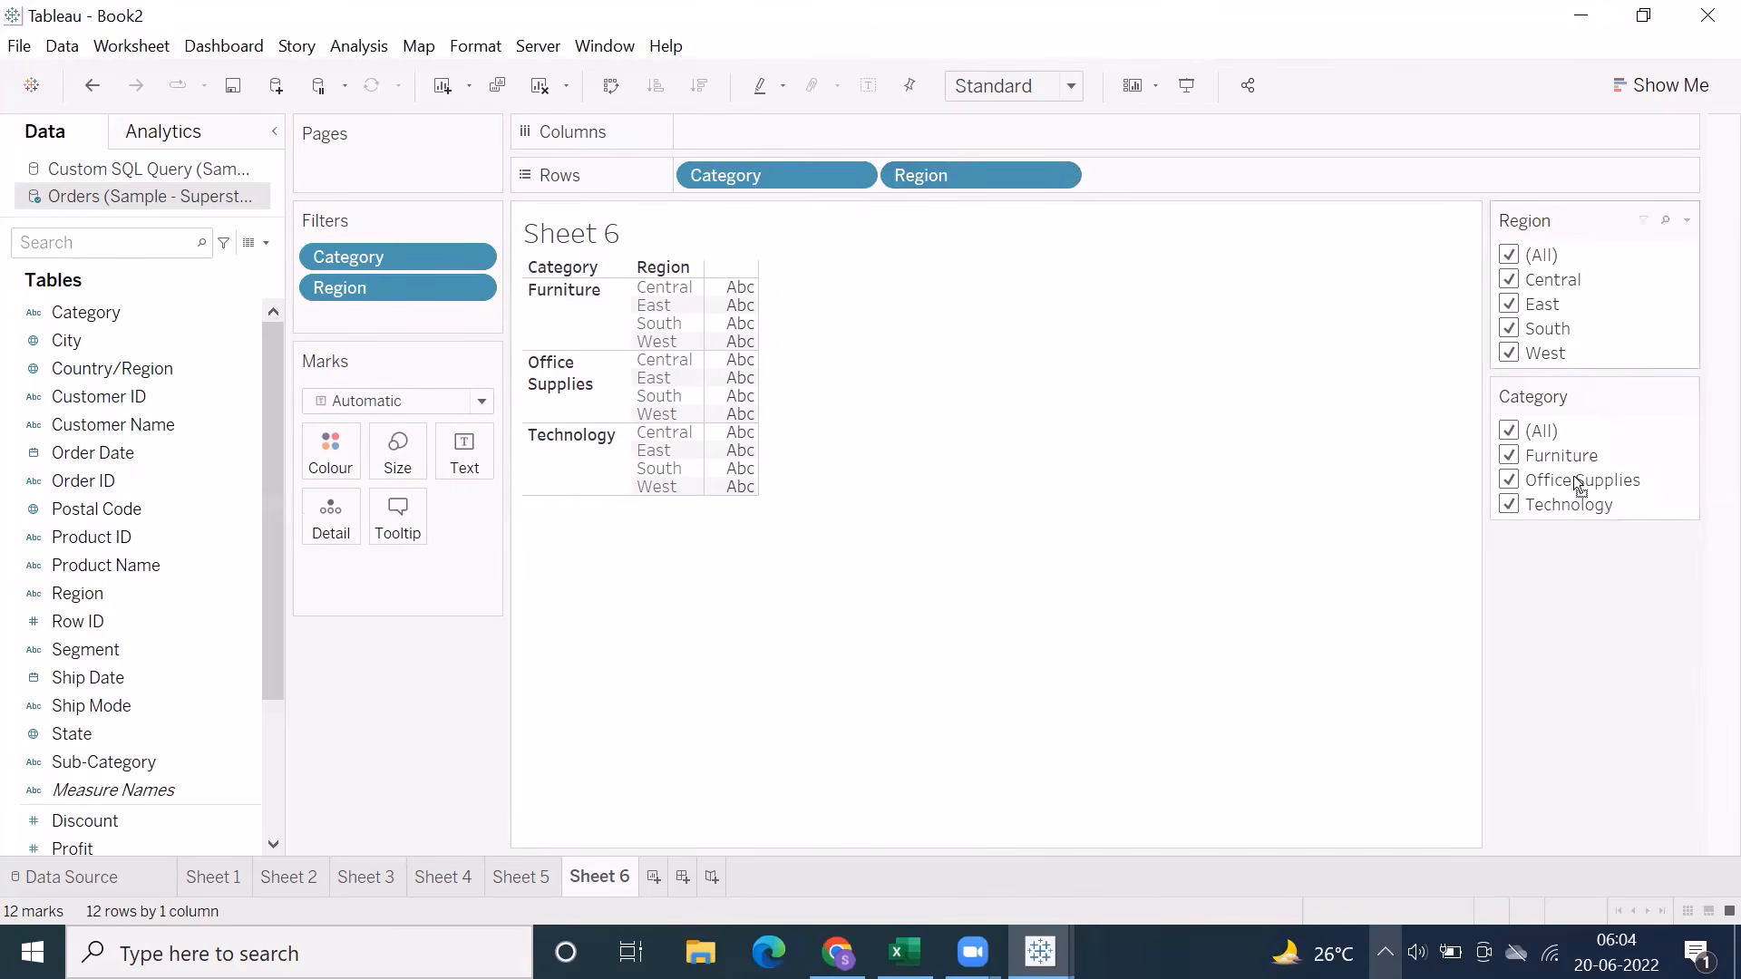
drag(1545, 216, 1575, 602)
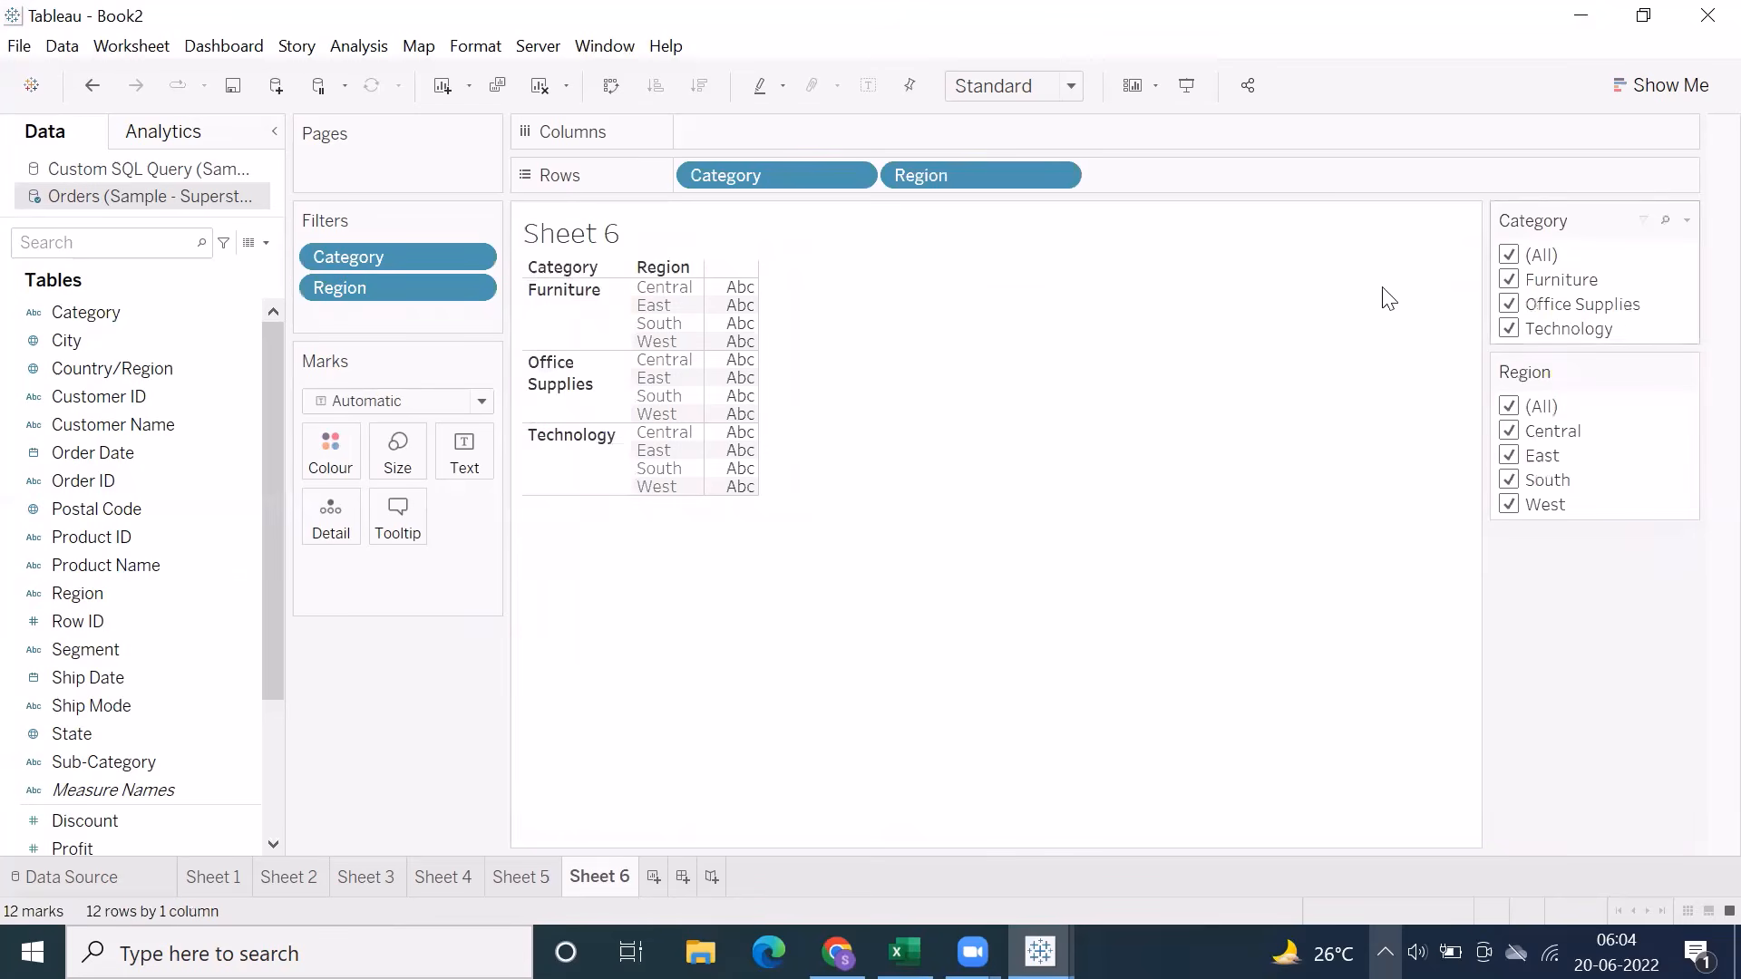
Show Sales values in the table with a wider Category column, and place the Category filter beside the Region filter
scroll(194, 699, down, 3)
drag(103, 721, 581, 564)
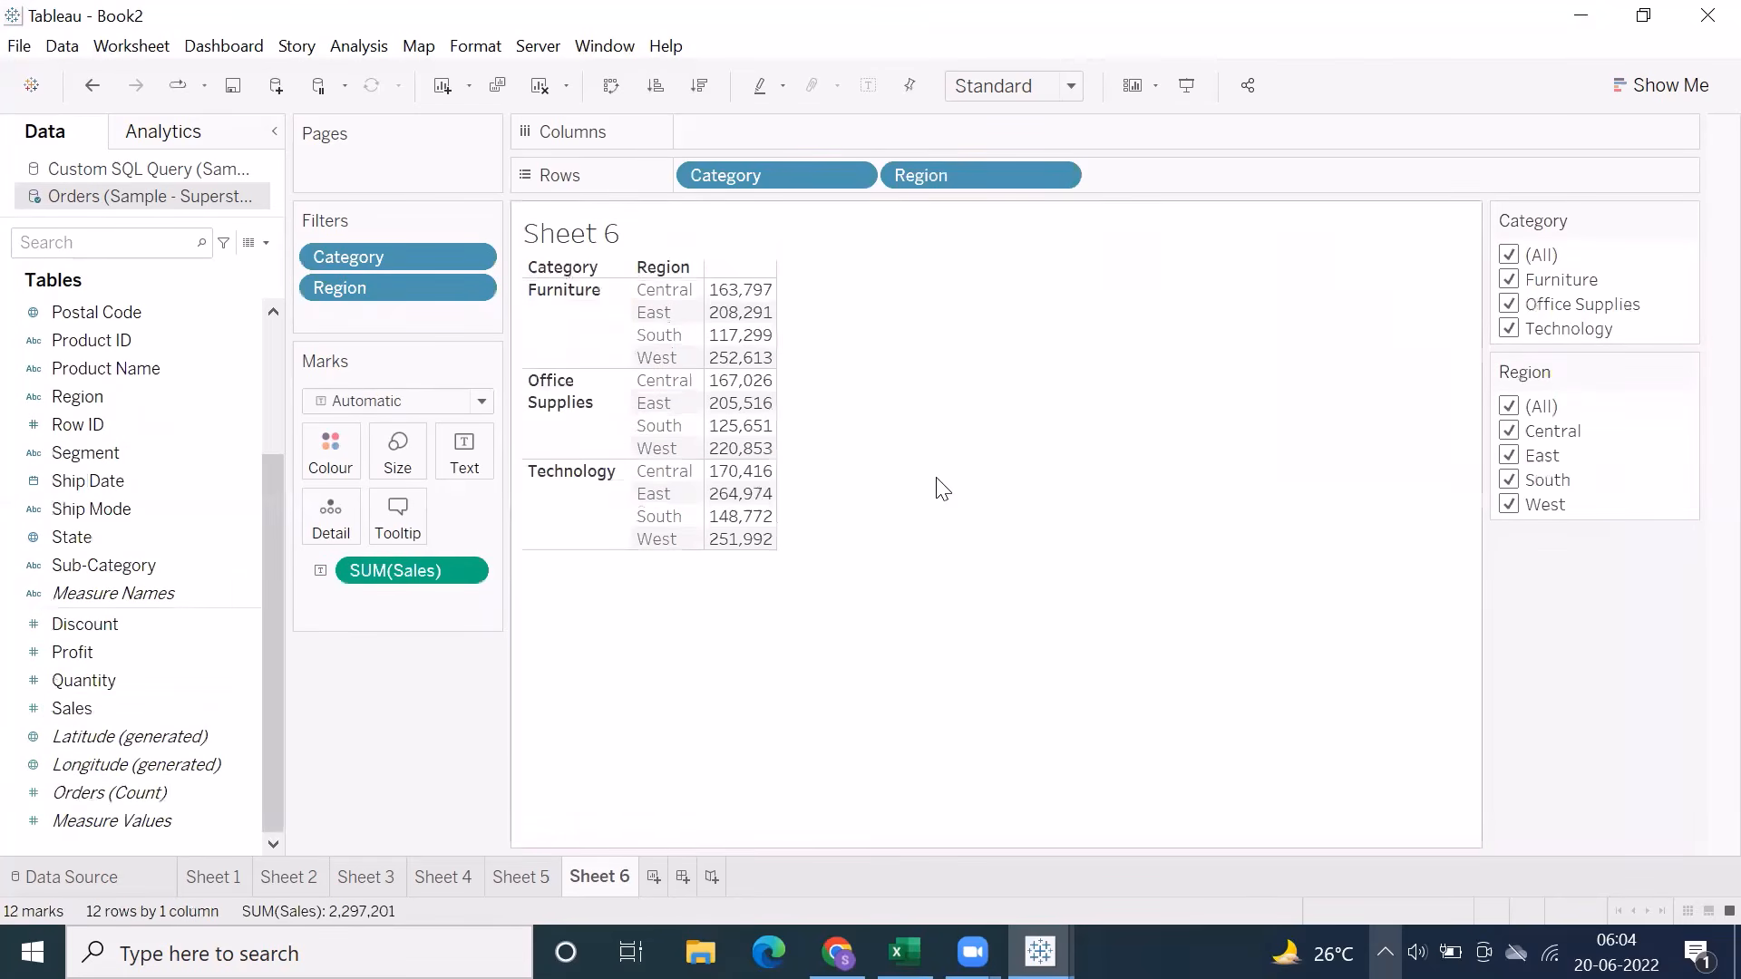
drag(655, 397, 736, 396)
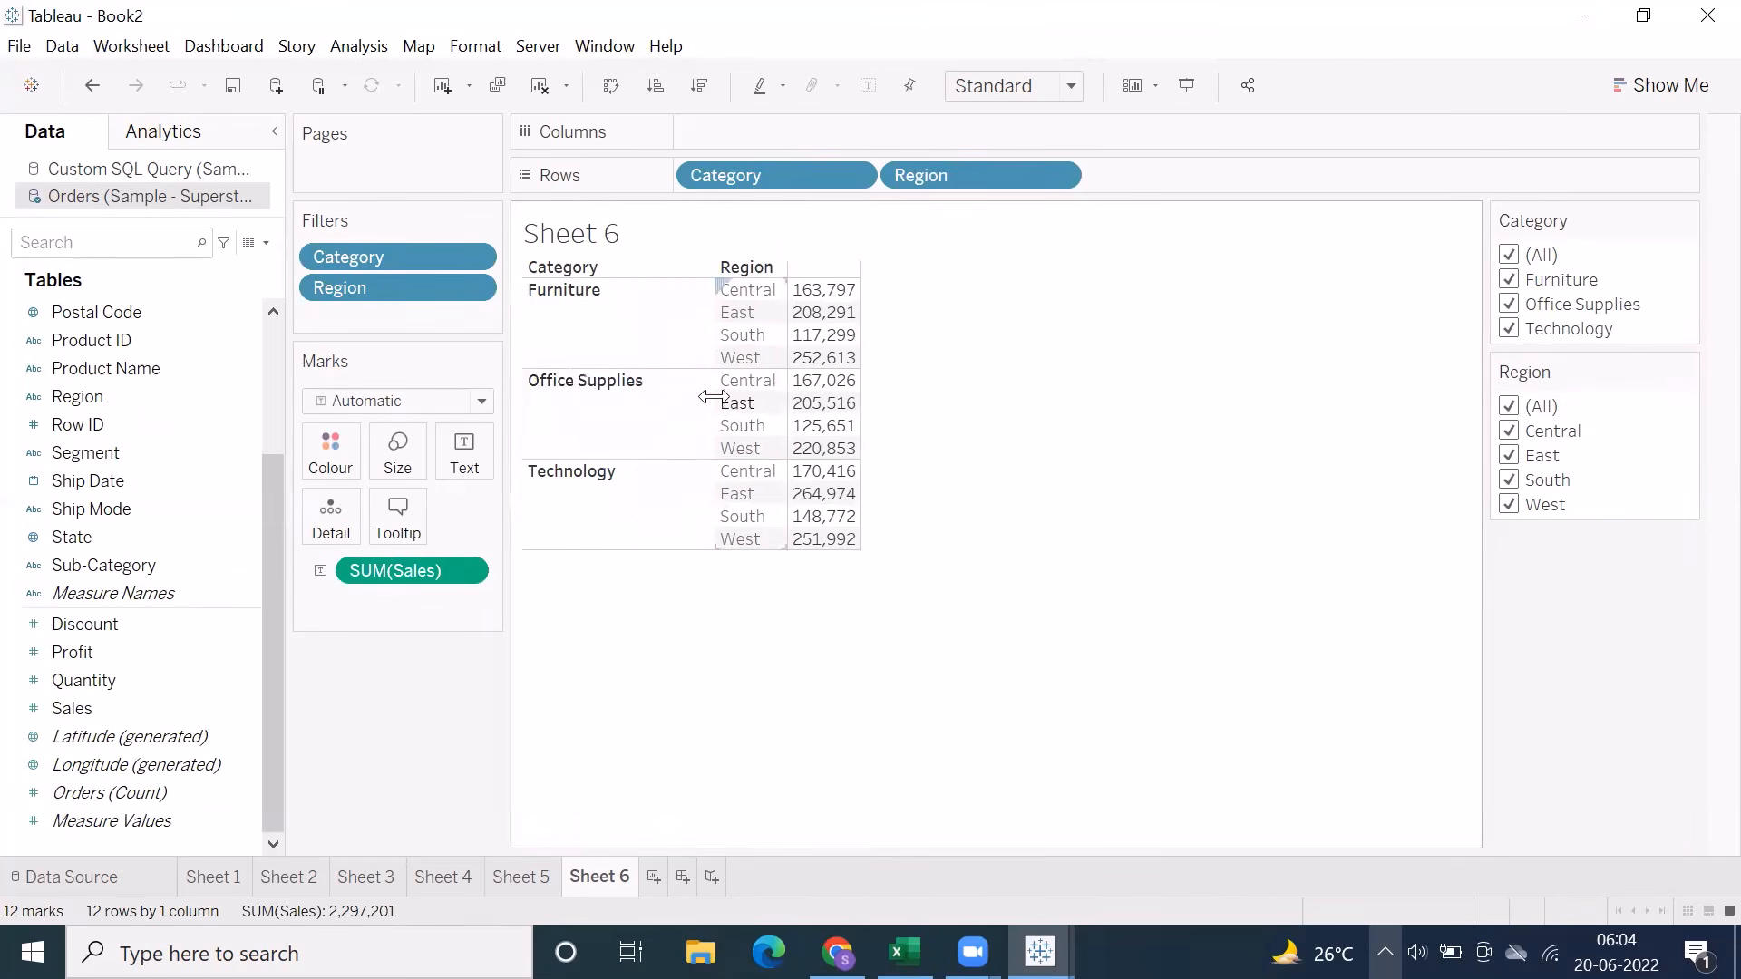
drag(1535, 220, 1413, 233)
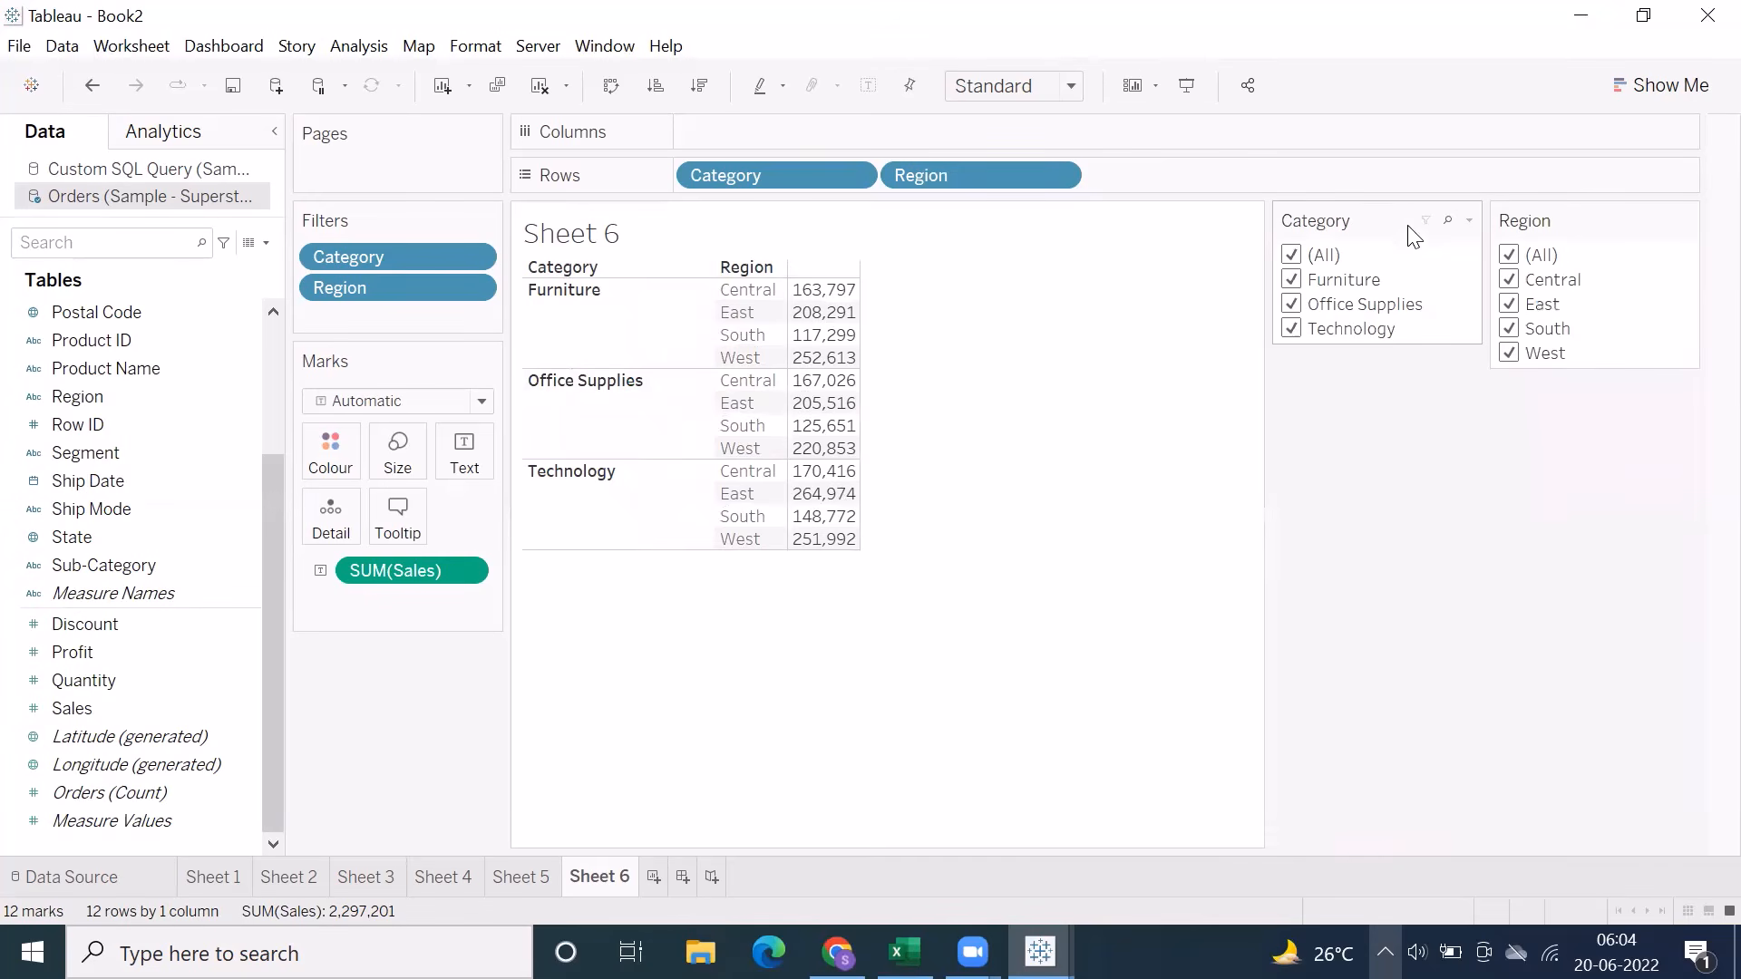
Exclude Furniture in Sheet 6's Category filter and set the Region filter to Only Relevant Values
click(1291, 280)
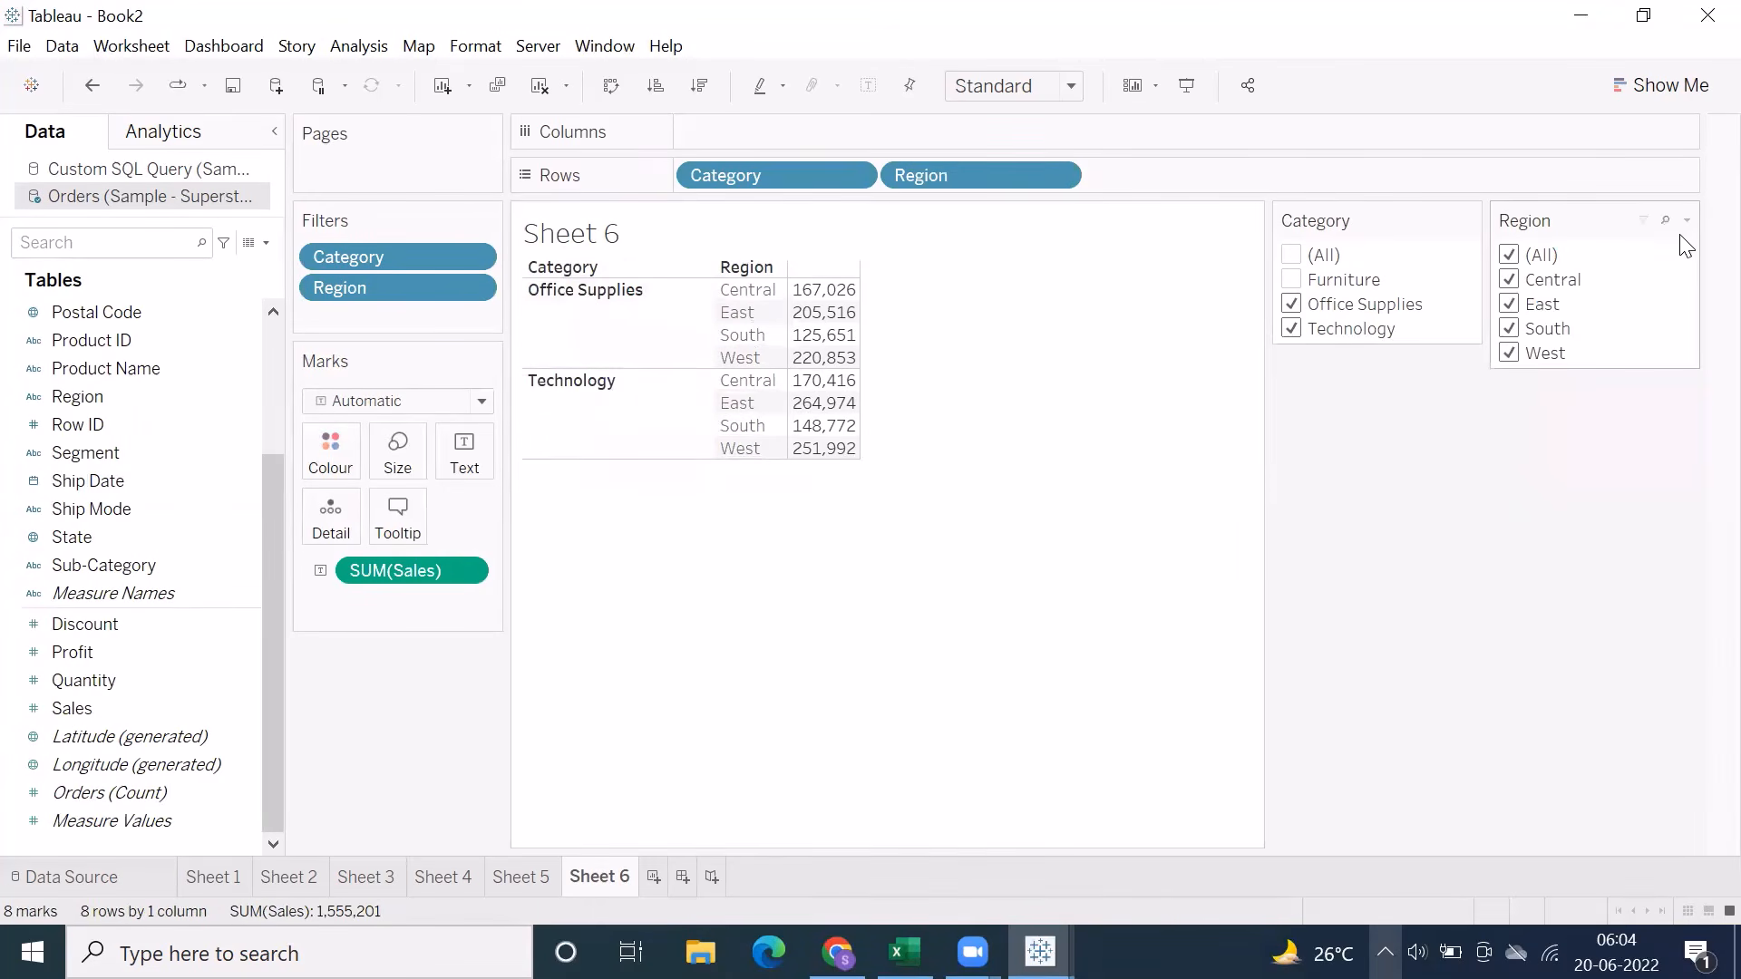
click(1687, 221)
click(1464, 671)
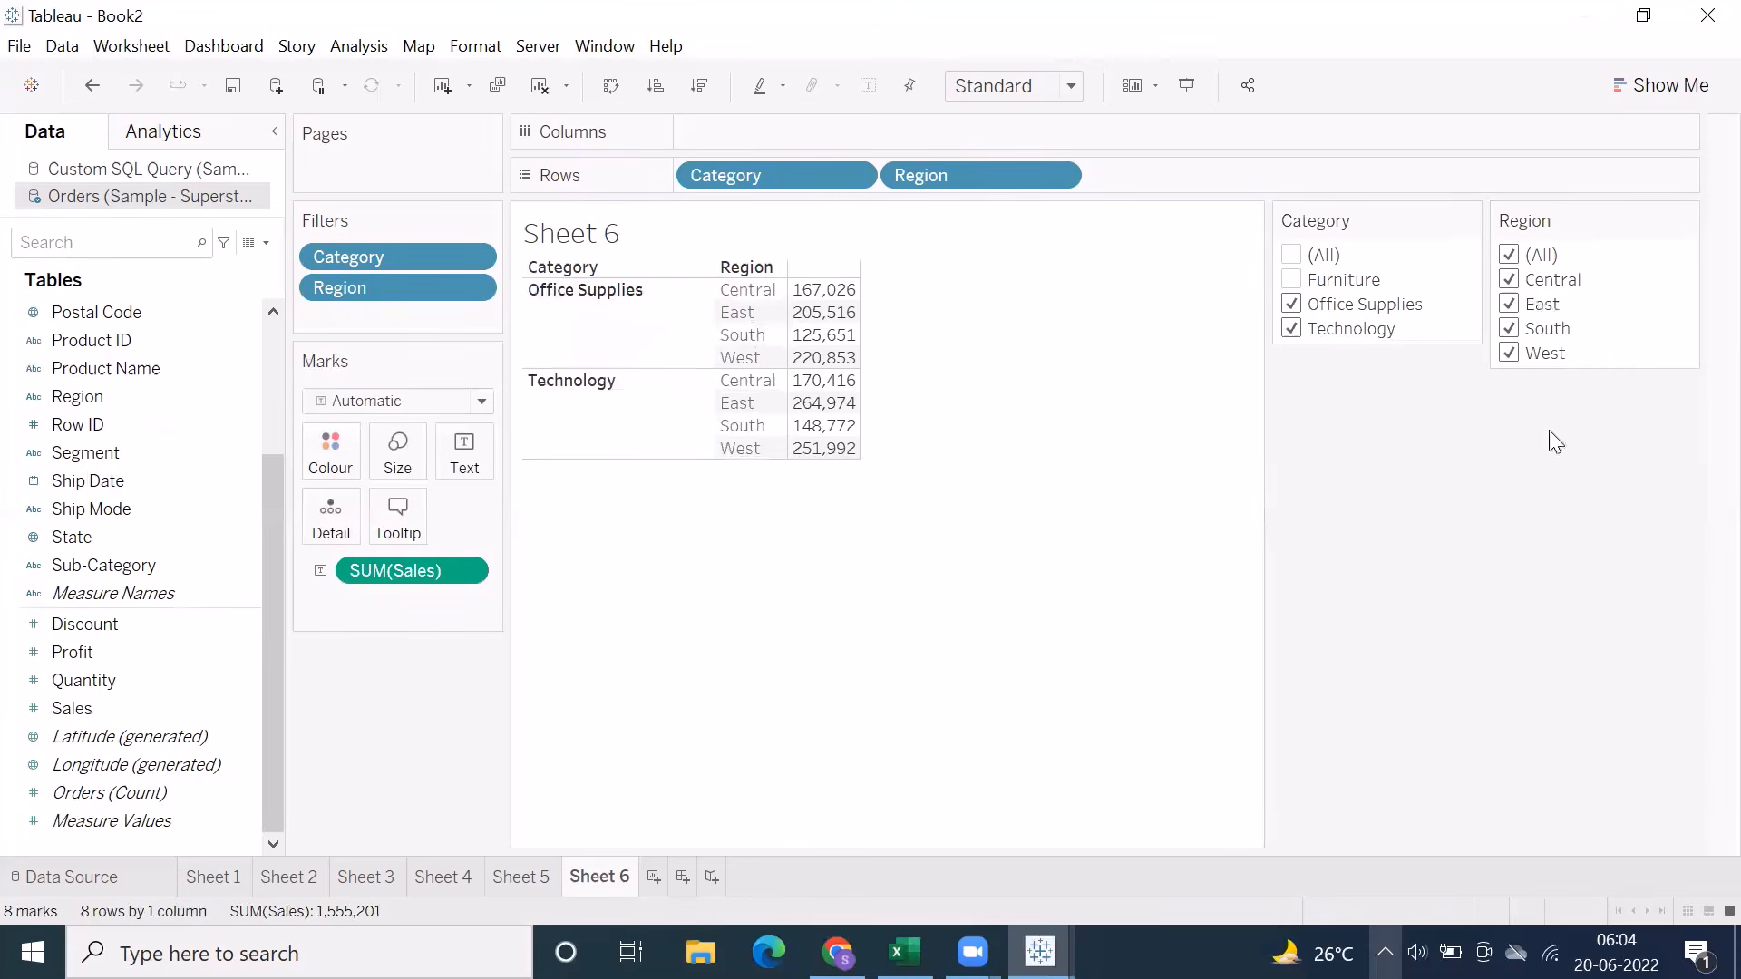
Include and exclude Furniture repeatedly to test the Region filter, and reapply Only Relevant Values to it
click(1291, 281)
click(1291, 281)
click(1291, 281)
click(1291, 281)
click(1686, 220)
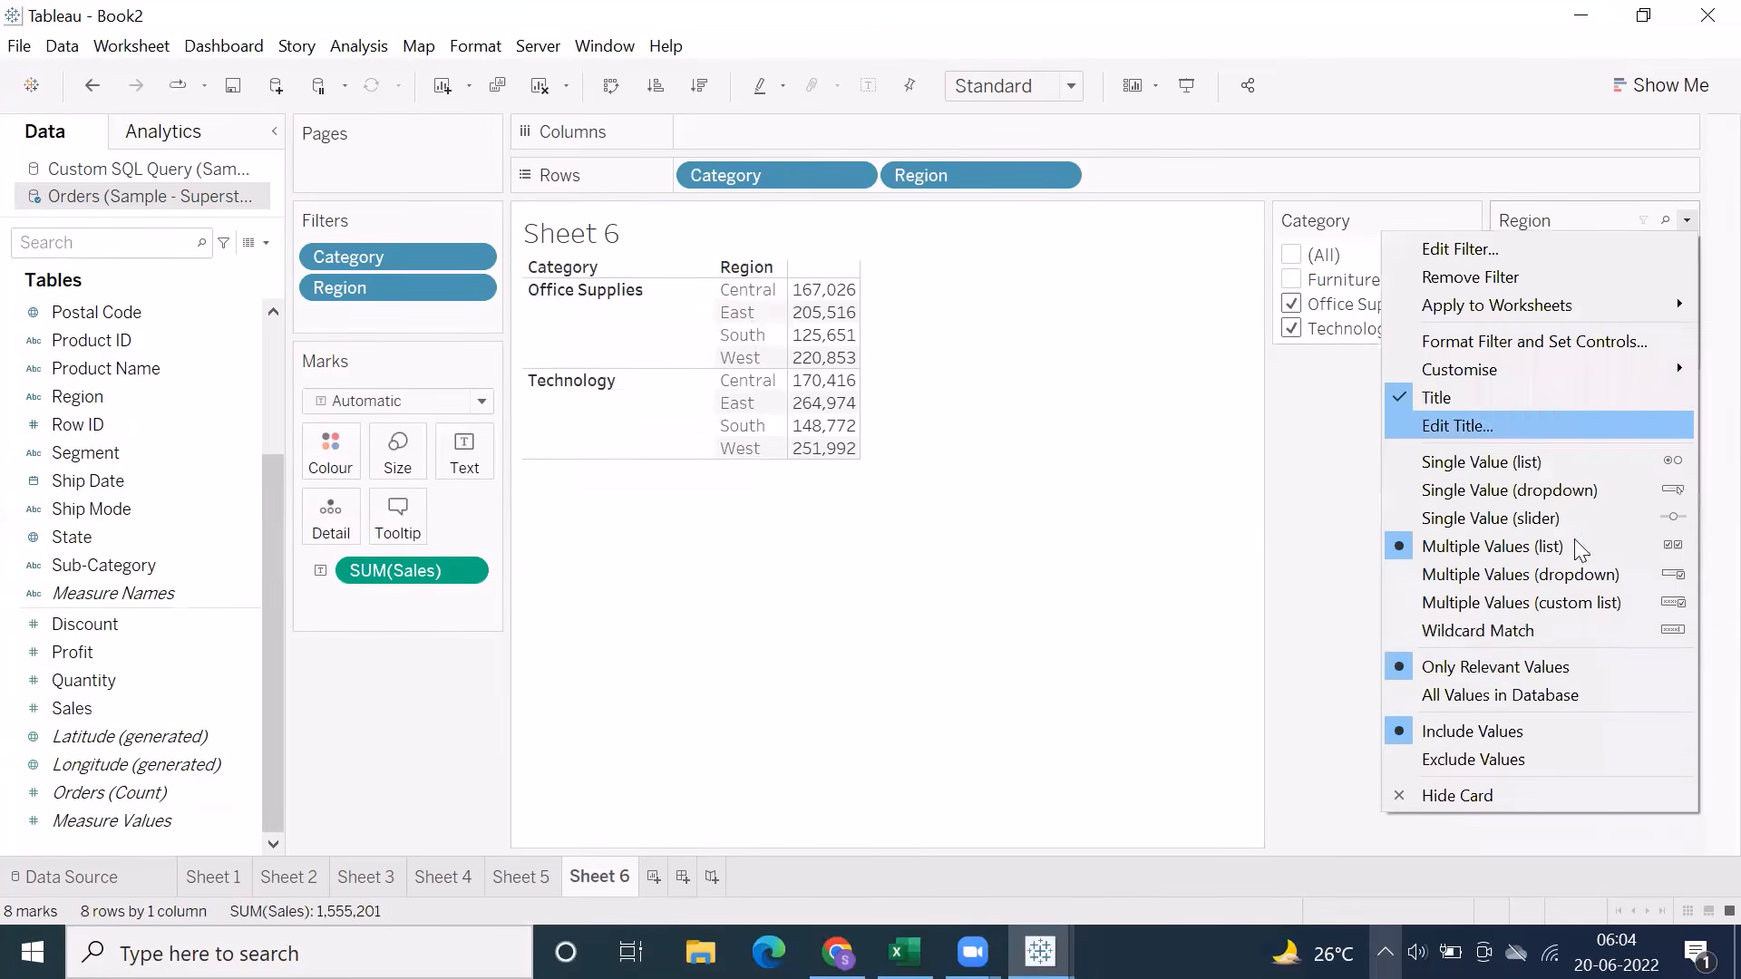
click(1494, 675)
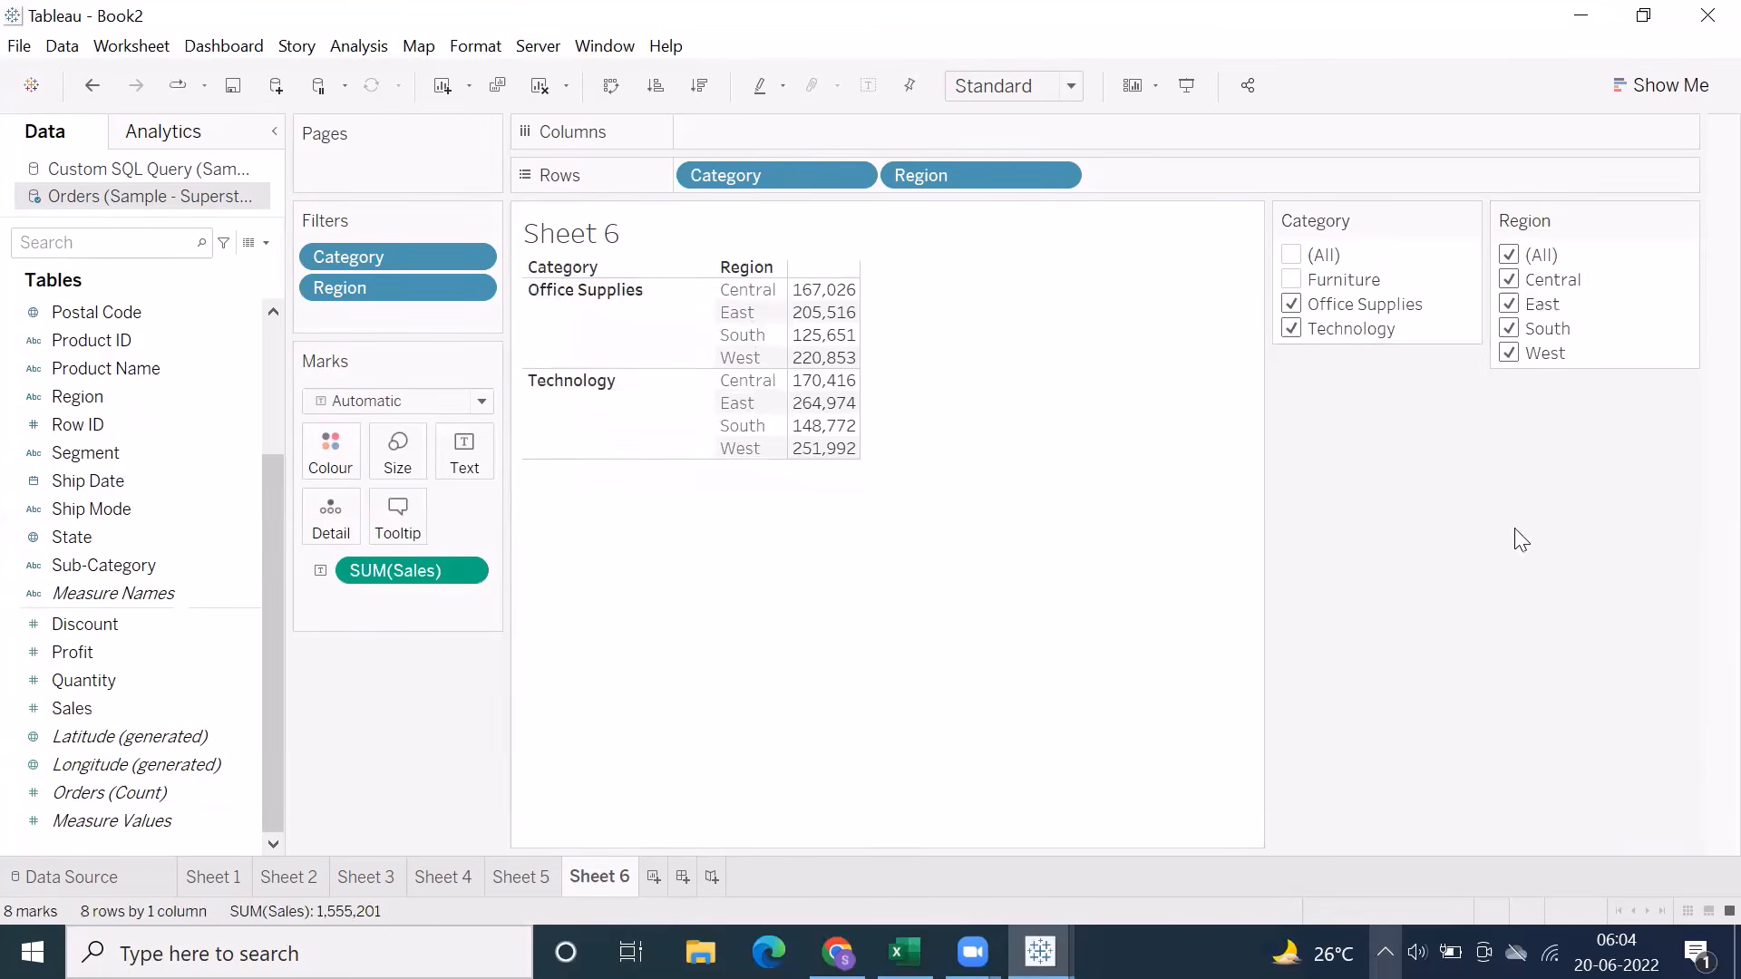
Test the Category filter by switching Furniture and Office Supplies on and off, and leave all categories selected
click(1291, 281)
click(1292, 280)
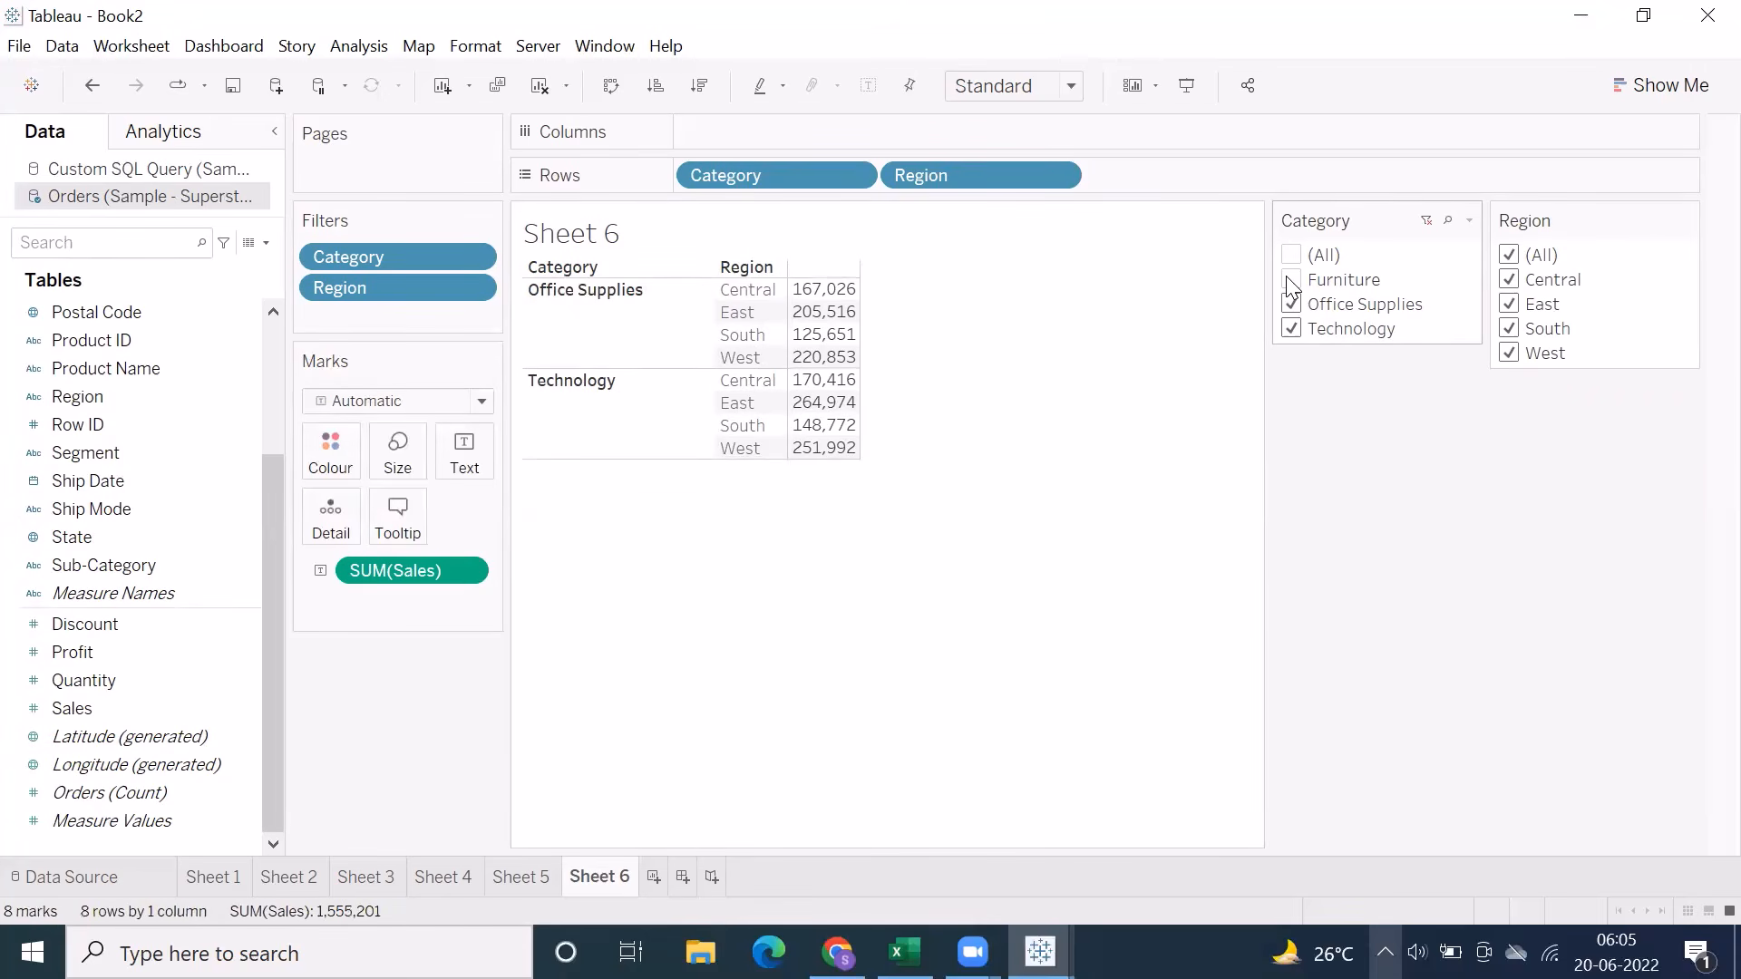
click(1291, 305)
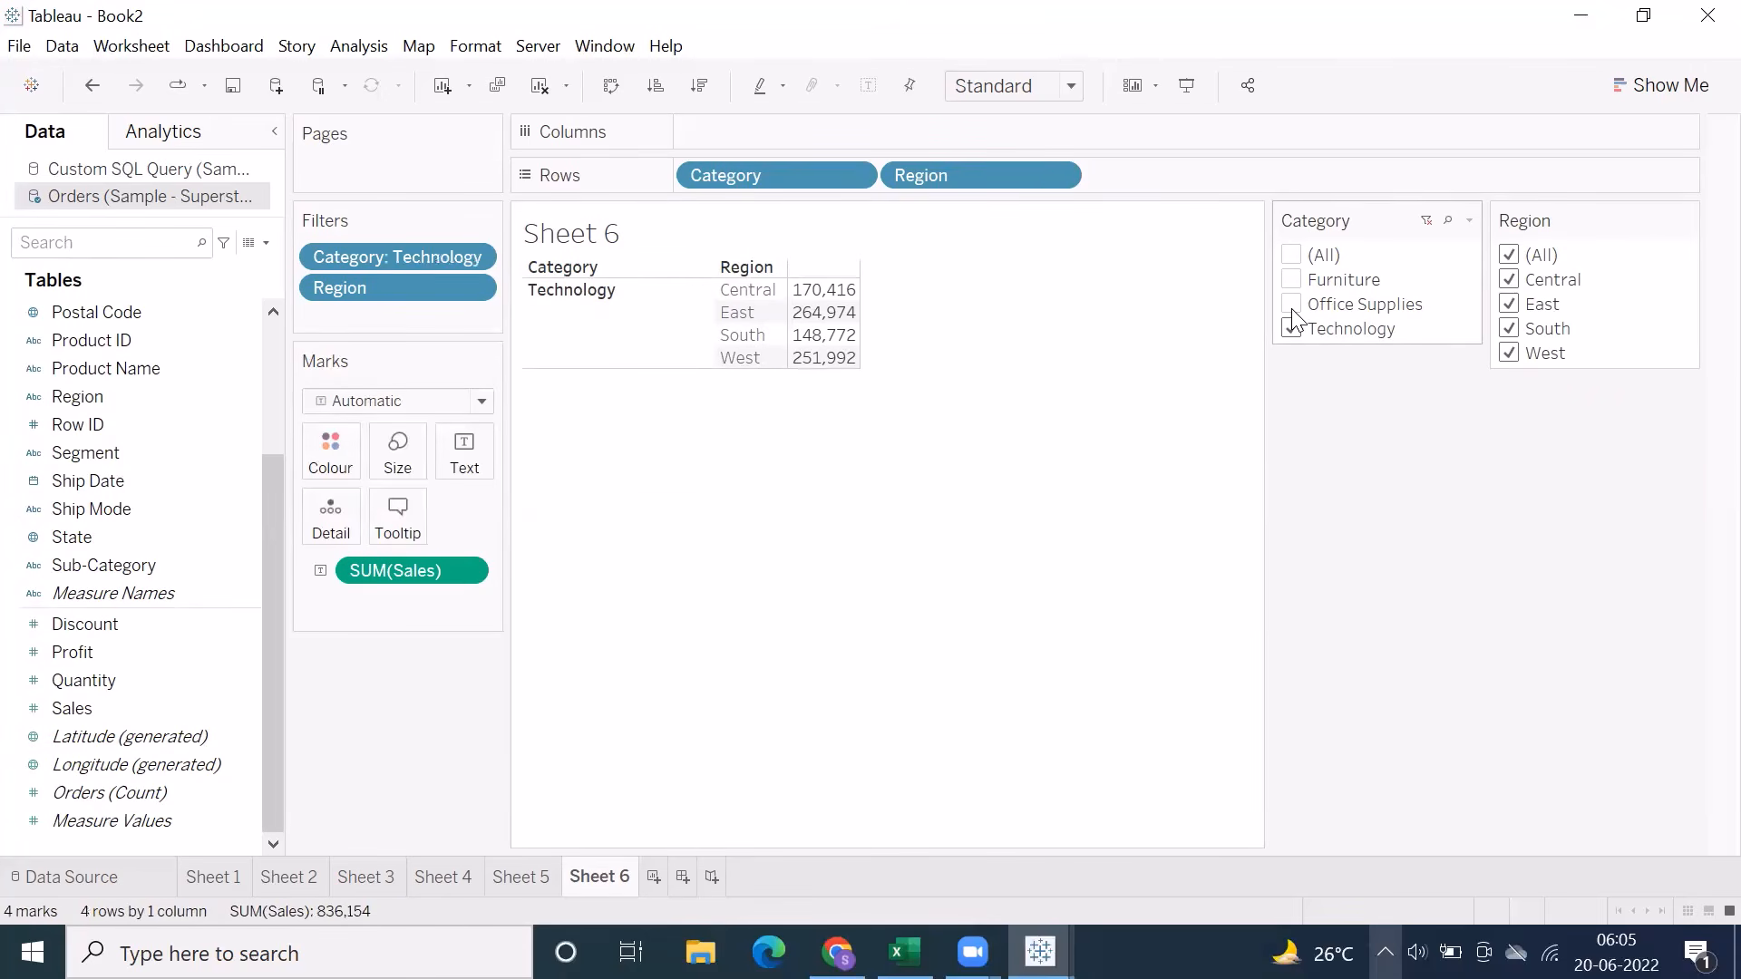
click(1291, 304)
click(1291, 281)
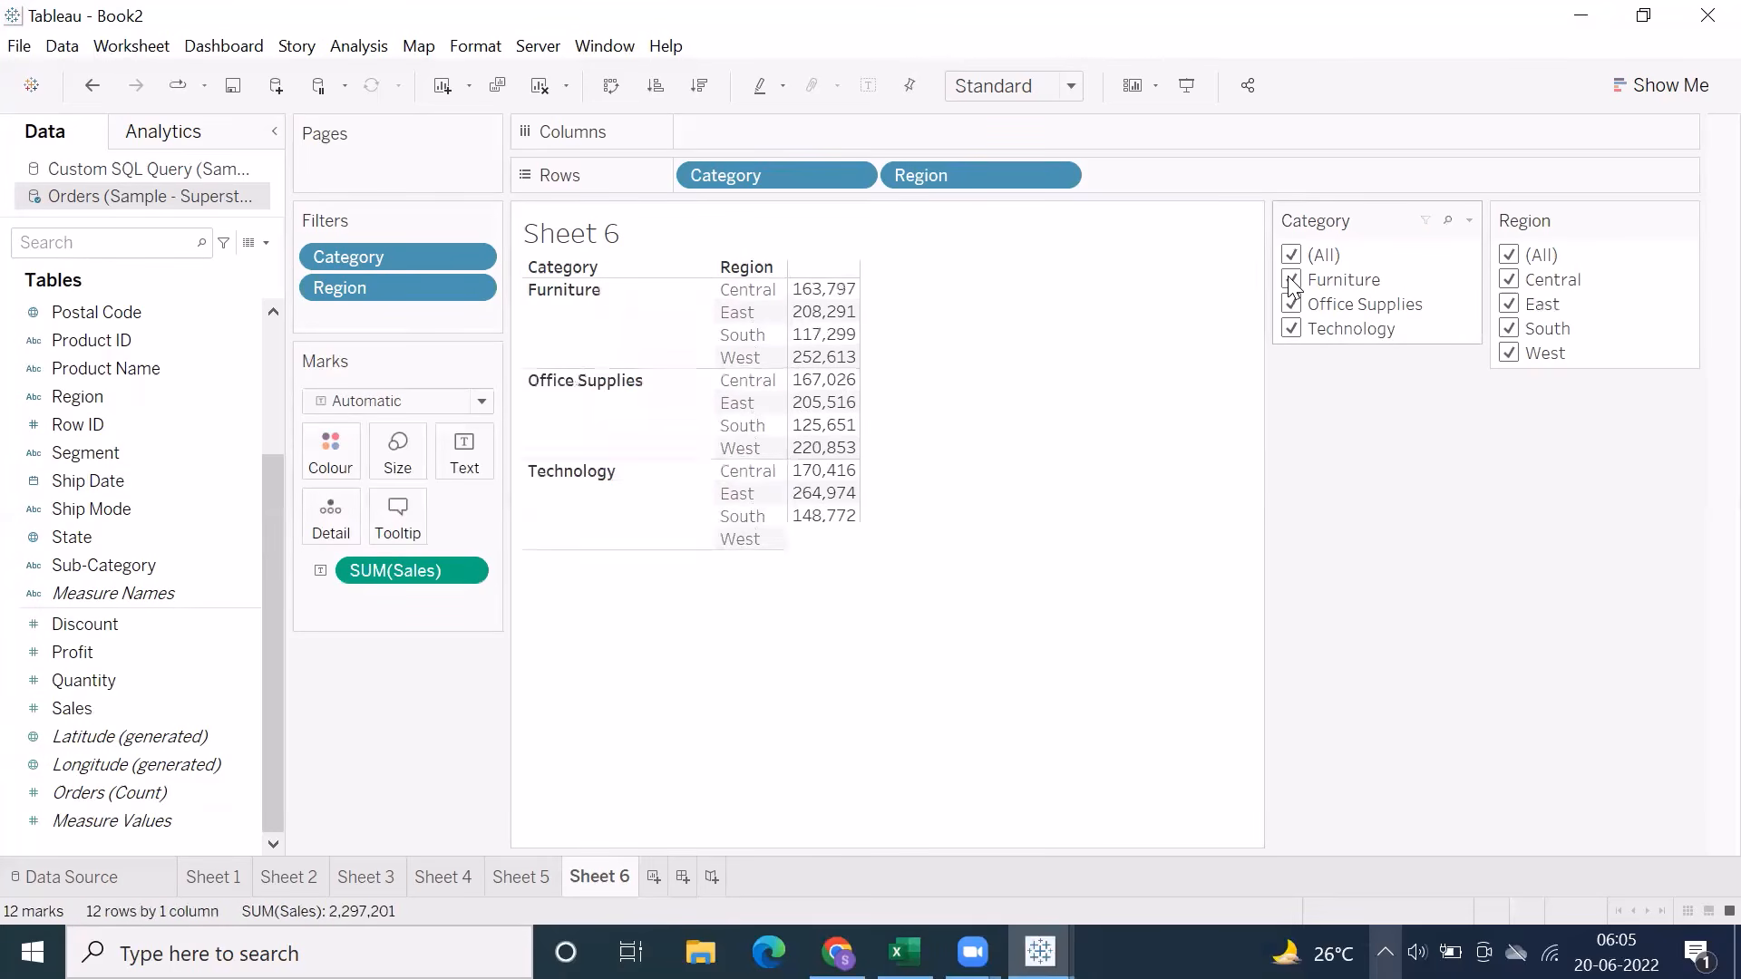
Go to Sheet 5, test its Category filter by switching Technology on and off, and leave only Furniture selected
click(513, 876)
click(1291, 329)
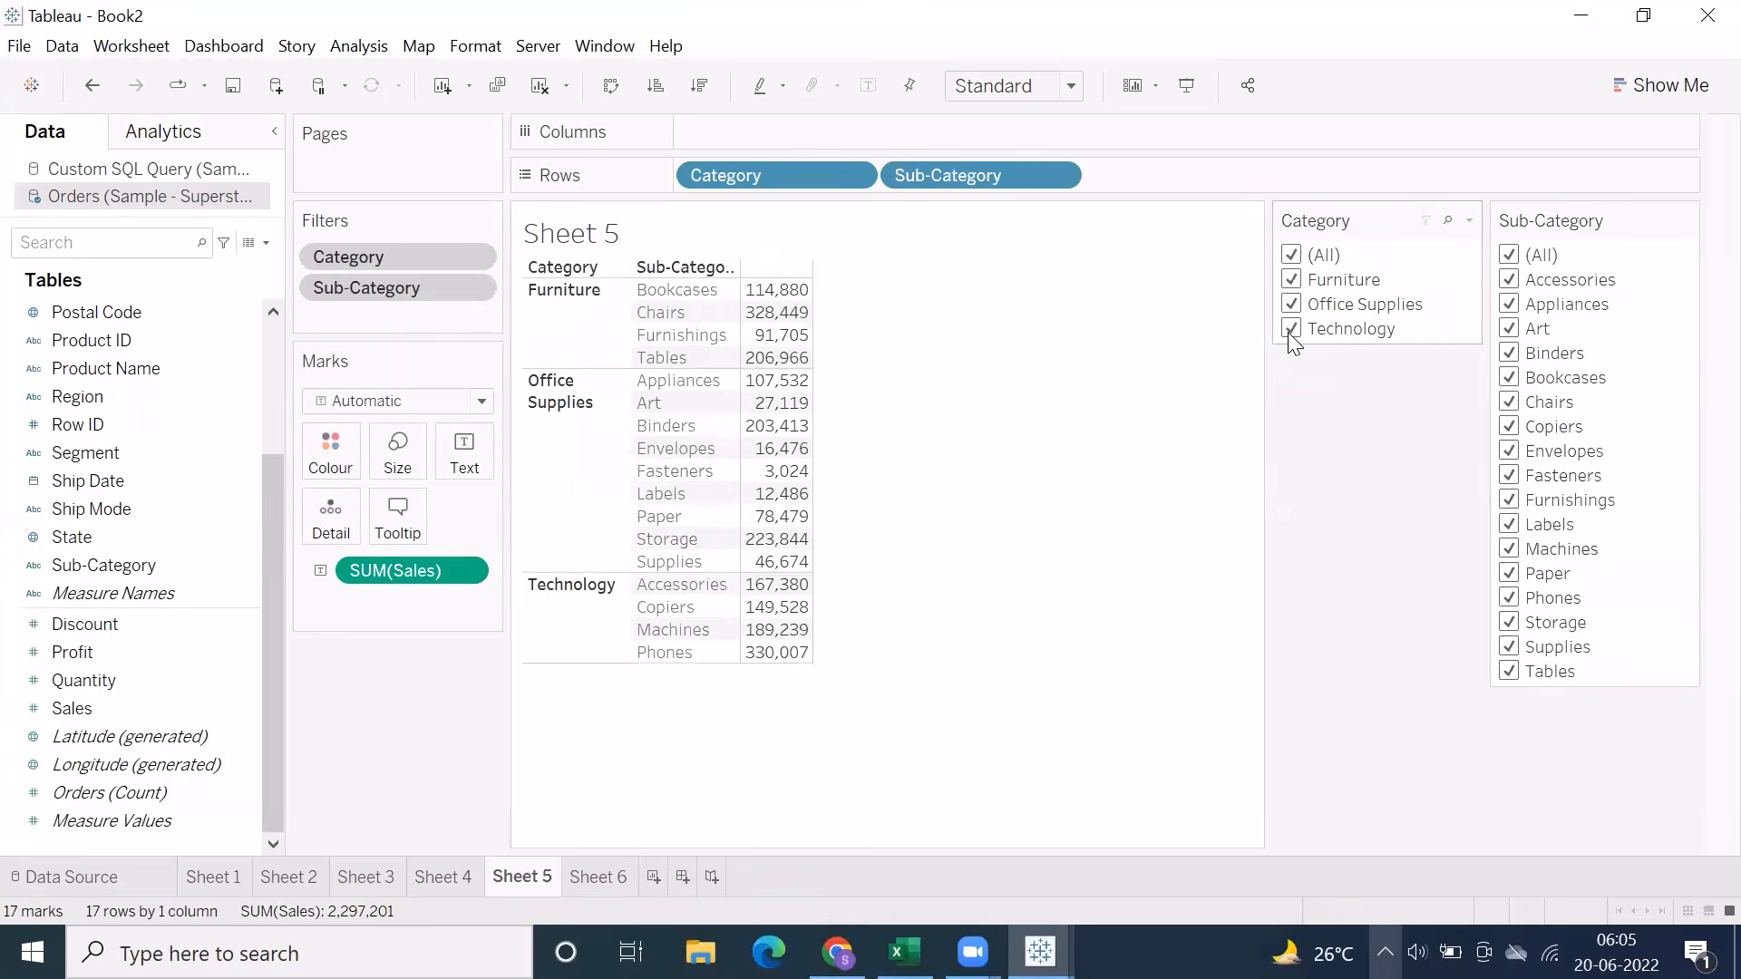
click(1291, 329)
click(1291, 329)
click(1291, 329)
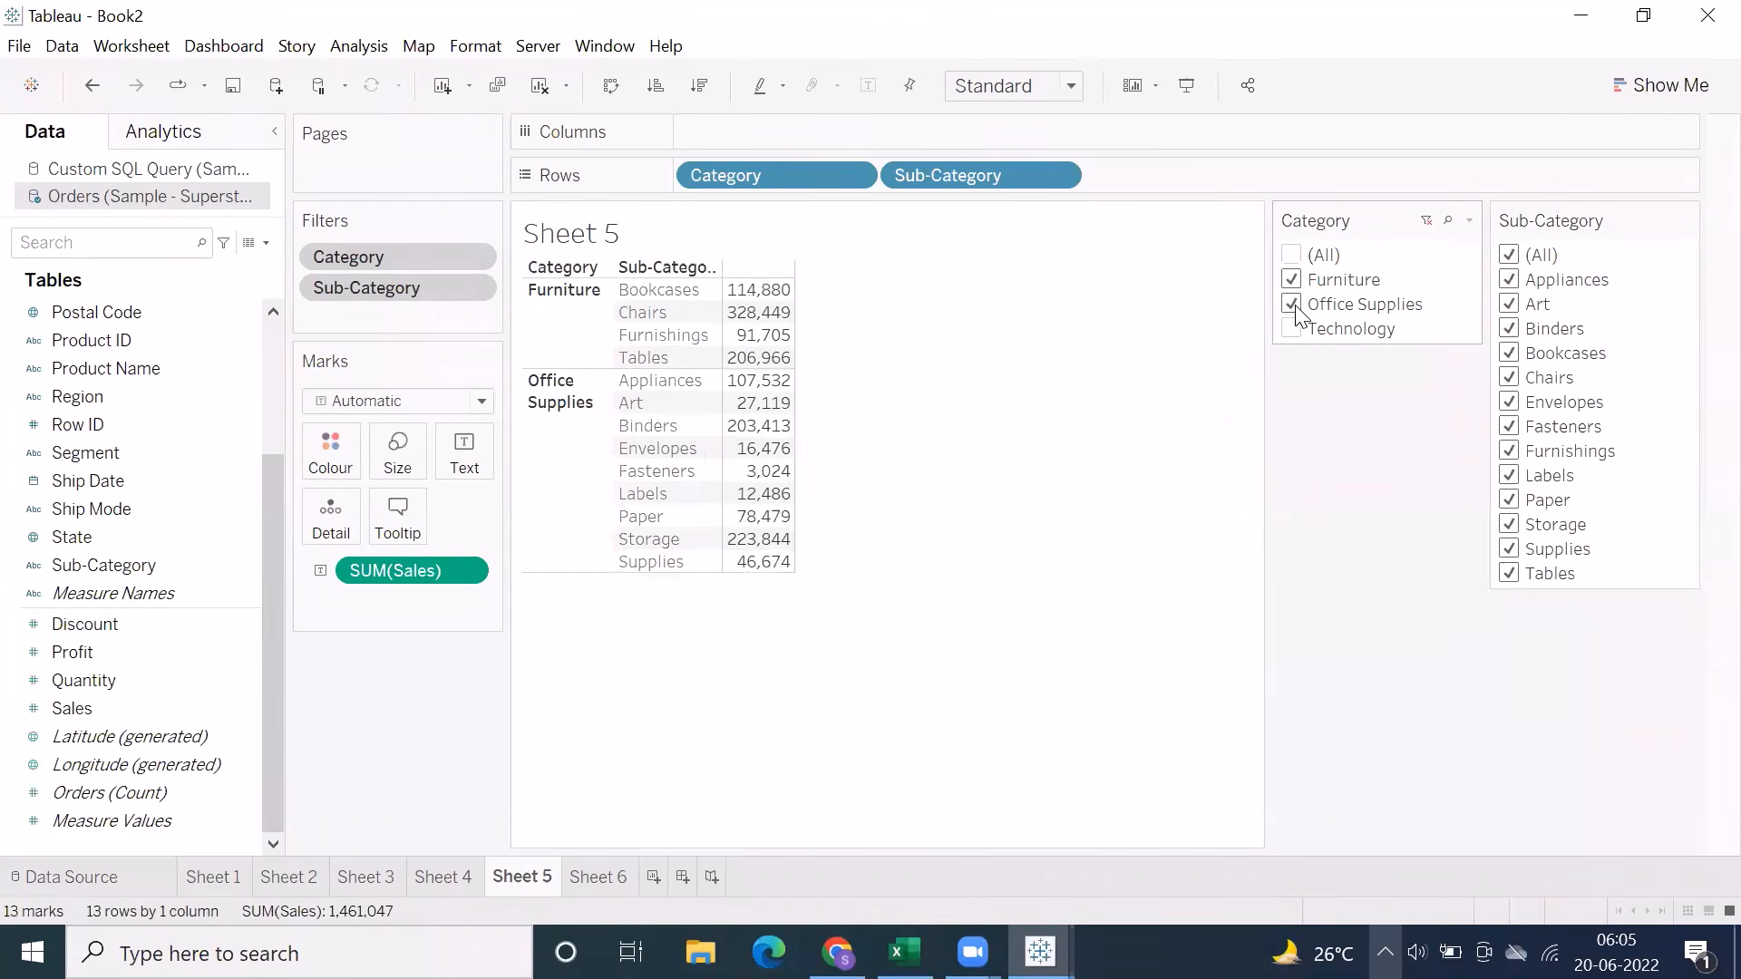
click(1292, 305)
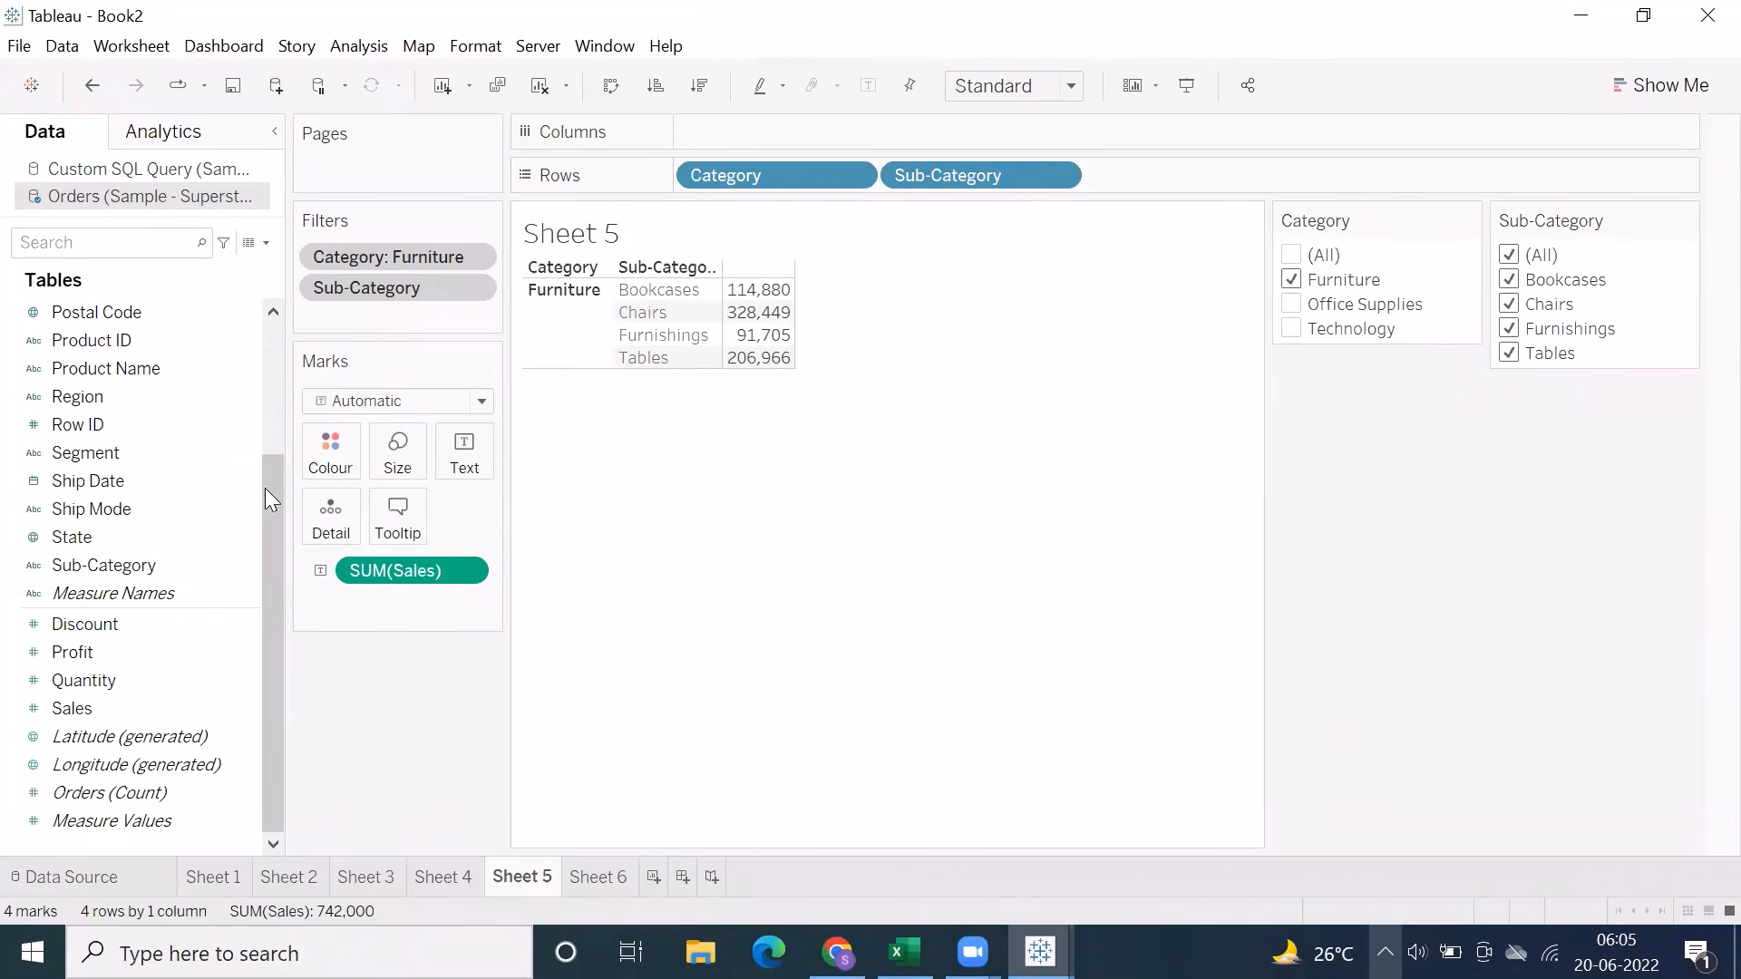
Create a hierarchy named Category from the Category field
scroll(81, 646, up, 3)
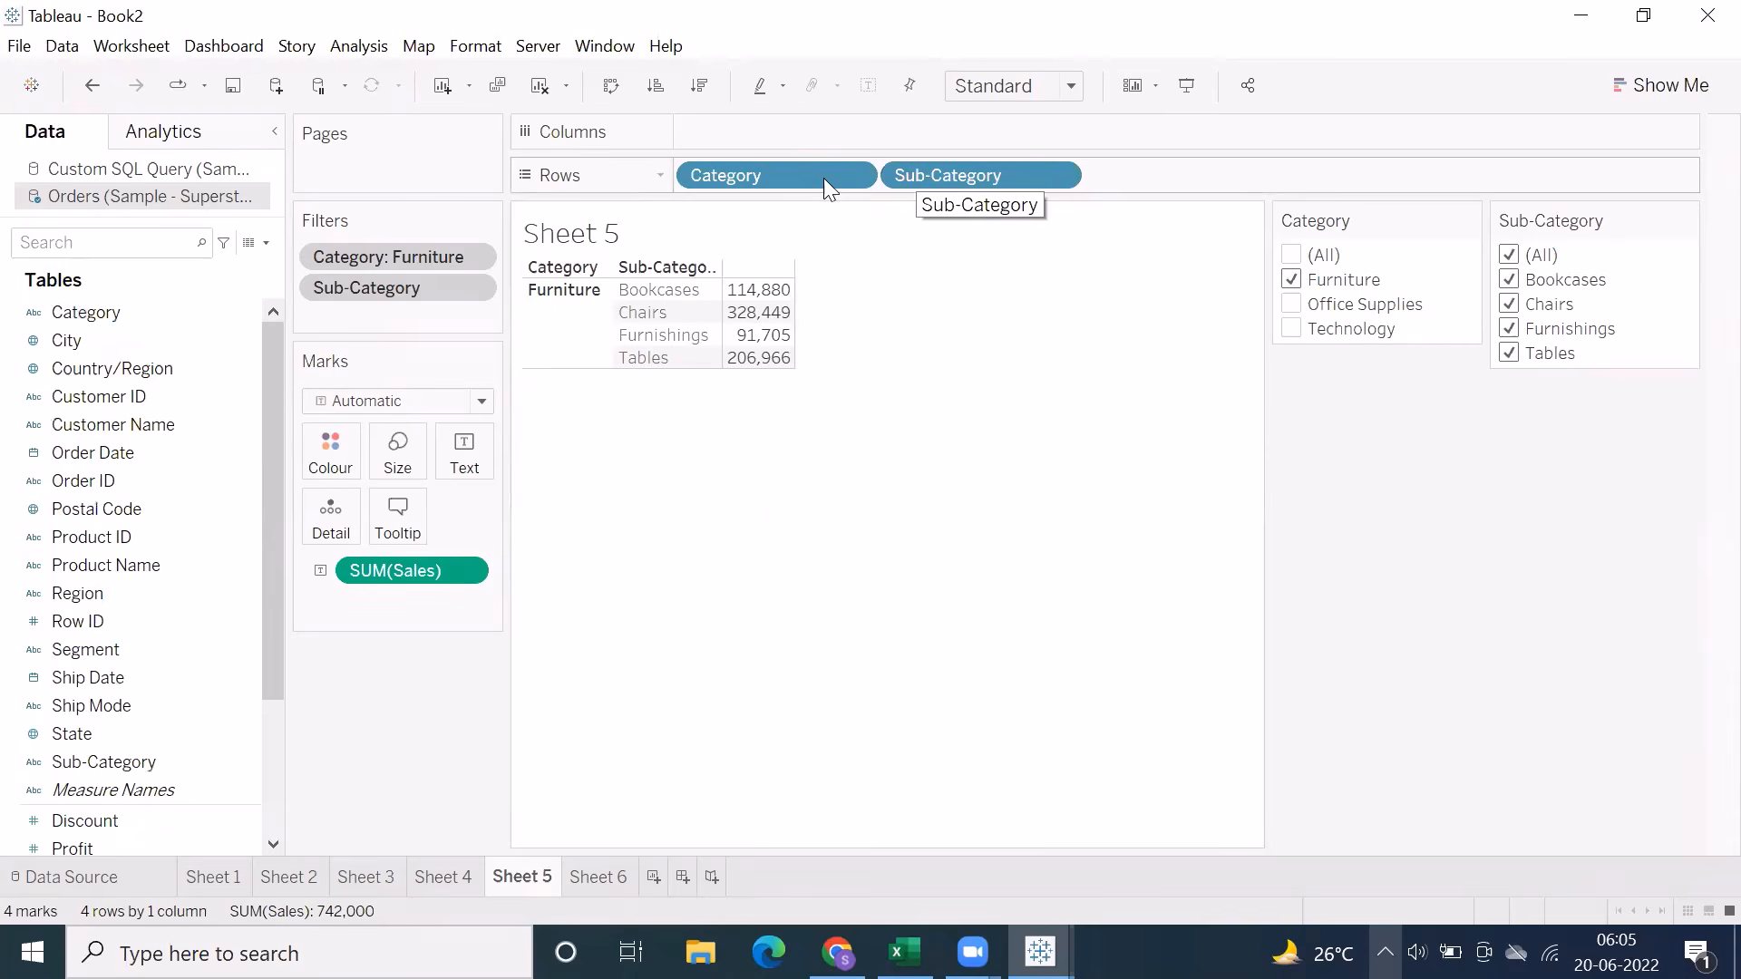
right_click(68, 315)
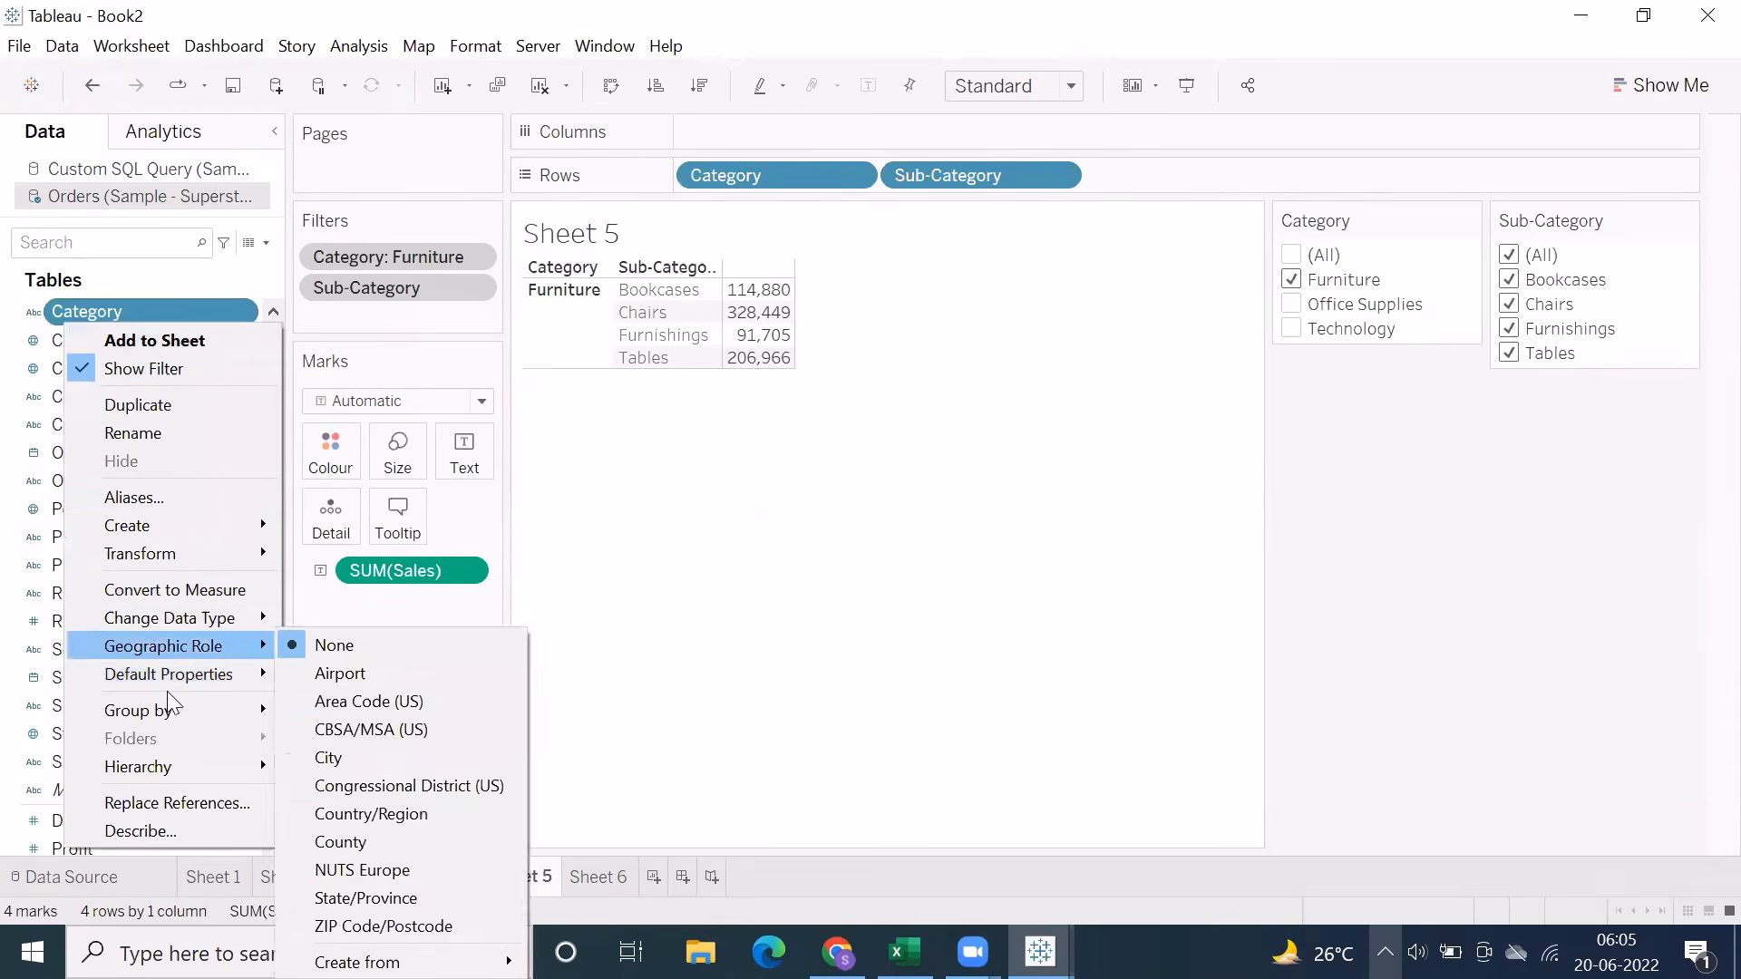
mouse_move(185, 767)
click(341, 771)
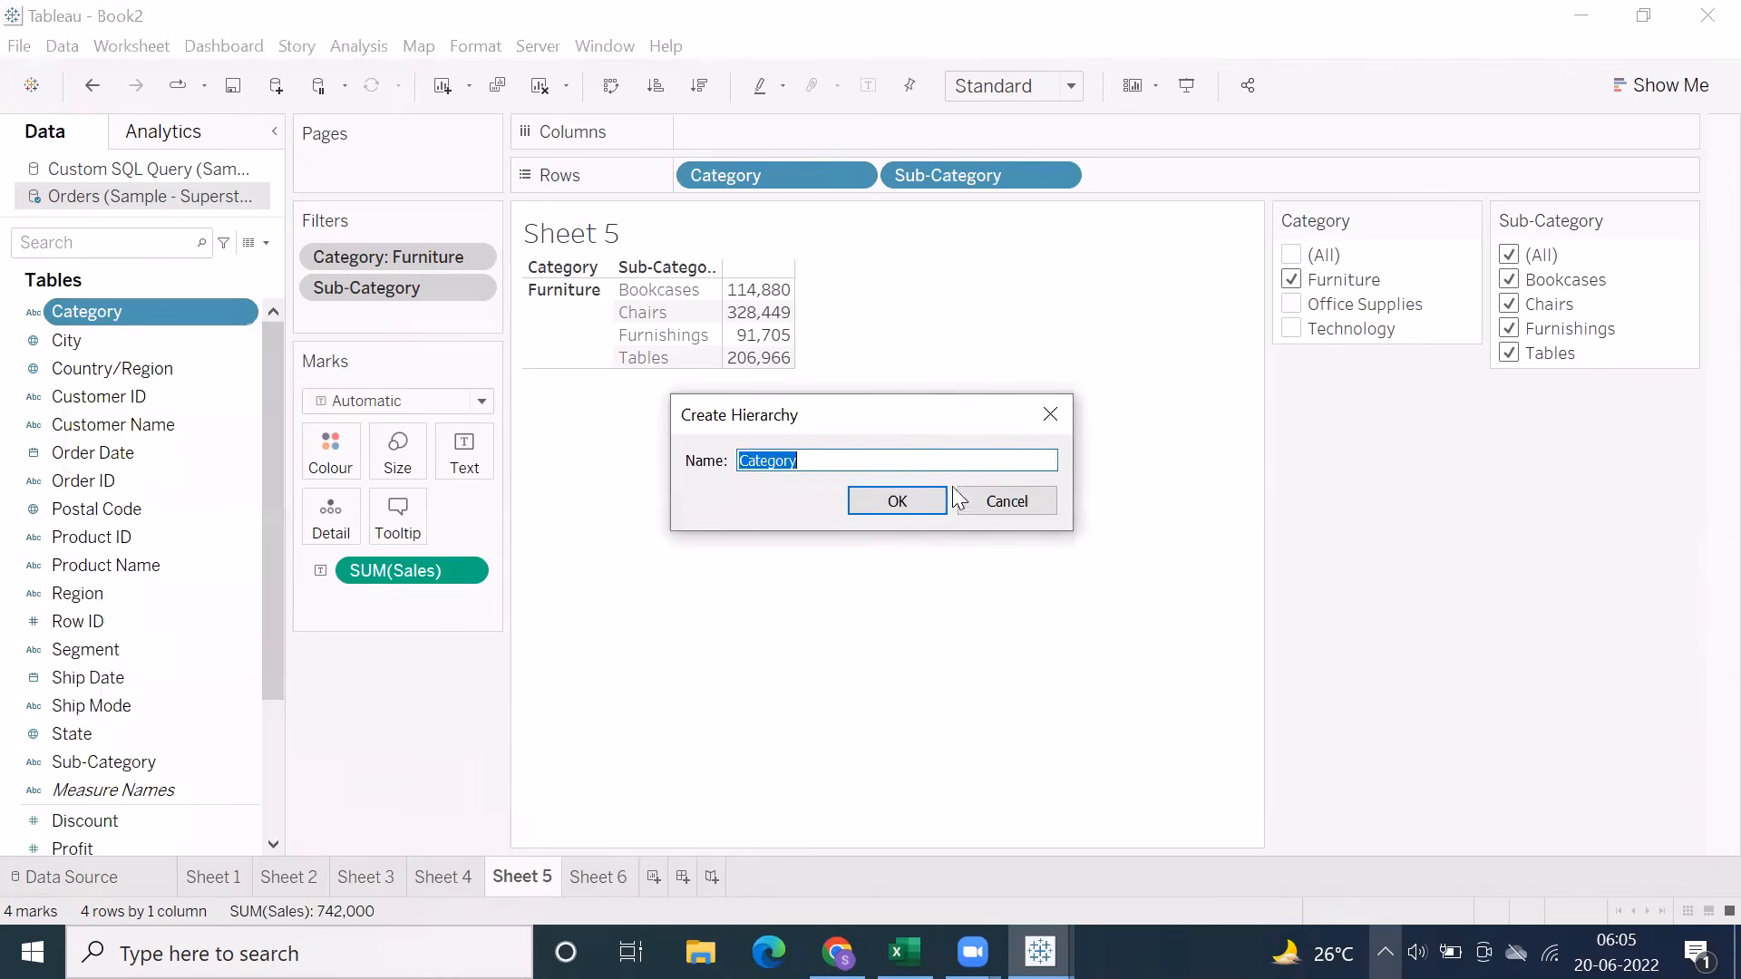
click(897, 502)
Add the Sub-Category field to the existing Category hierarchy
right_click(104, 762)
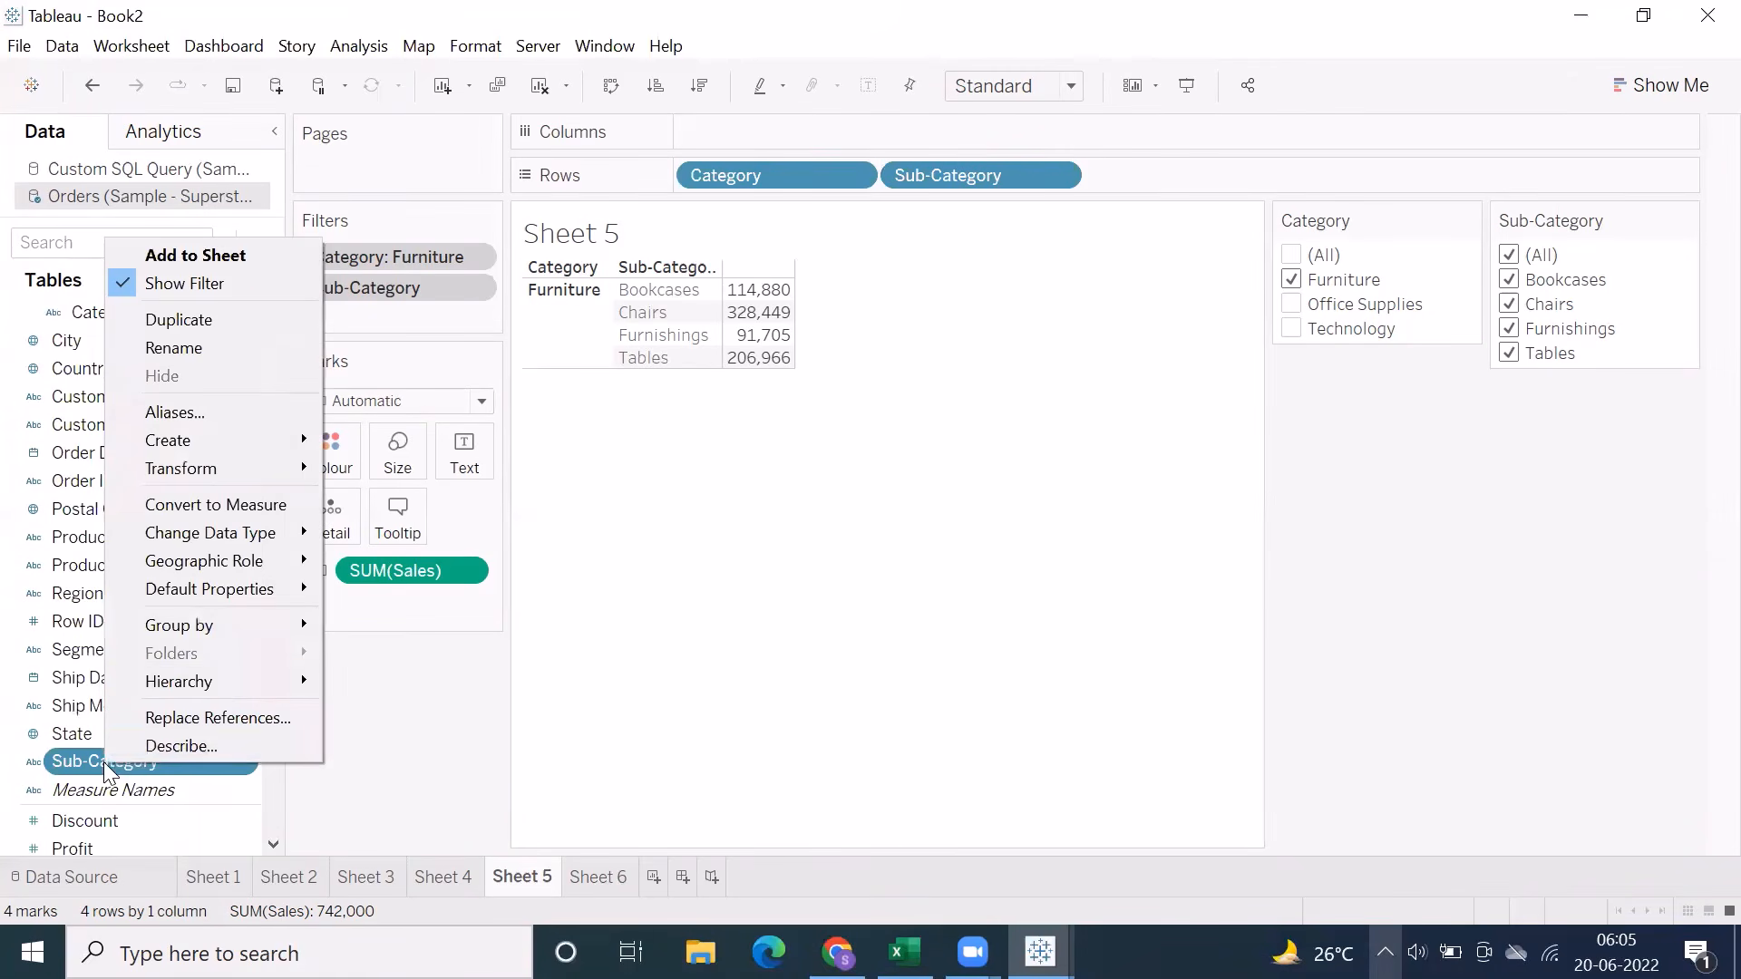
mouse_move(277, 681)
mouse_move(408, 685)
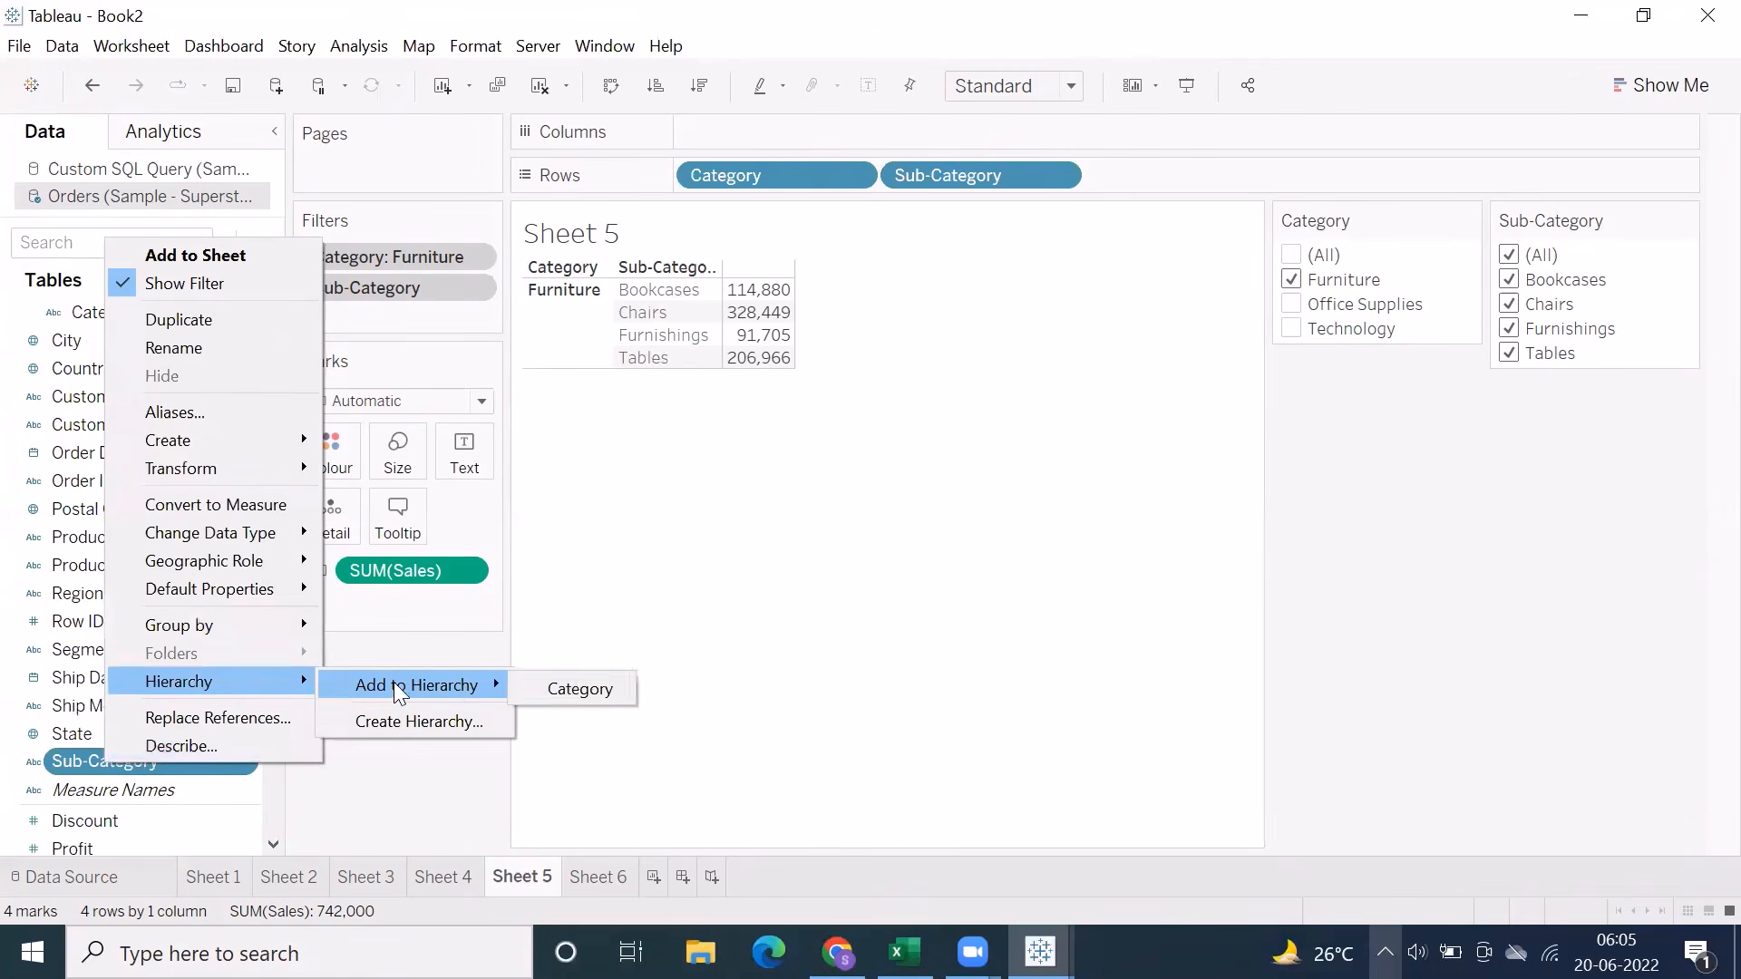
click(596, 691)
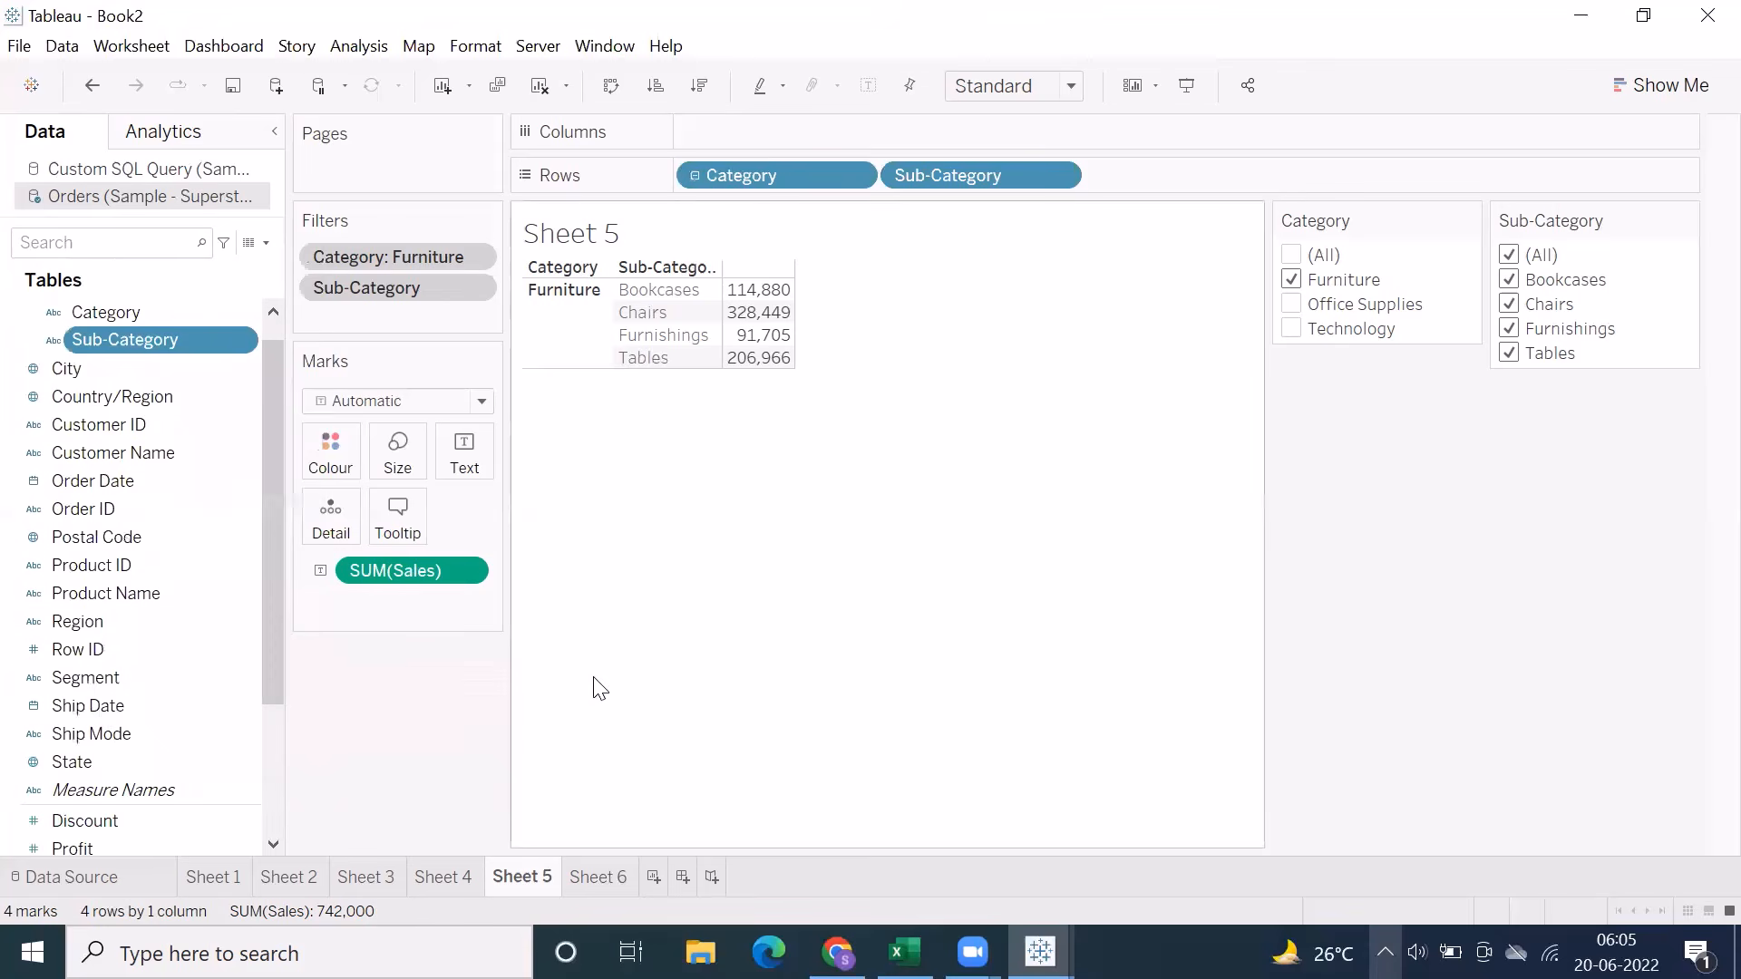
Test drilling up and down on Category in Rows, leave it collapsed to Category, and select the Category hierarchy among the fields
click(695, 176)
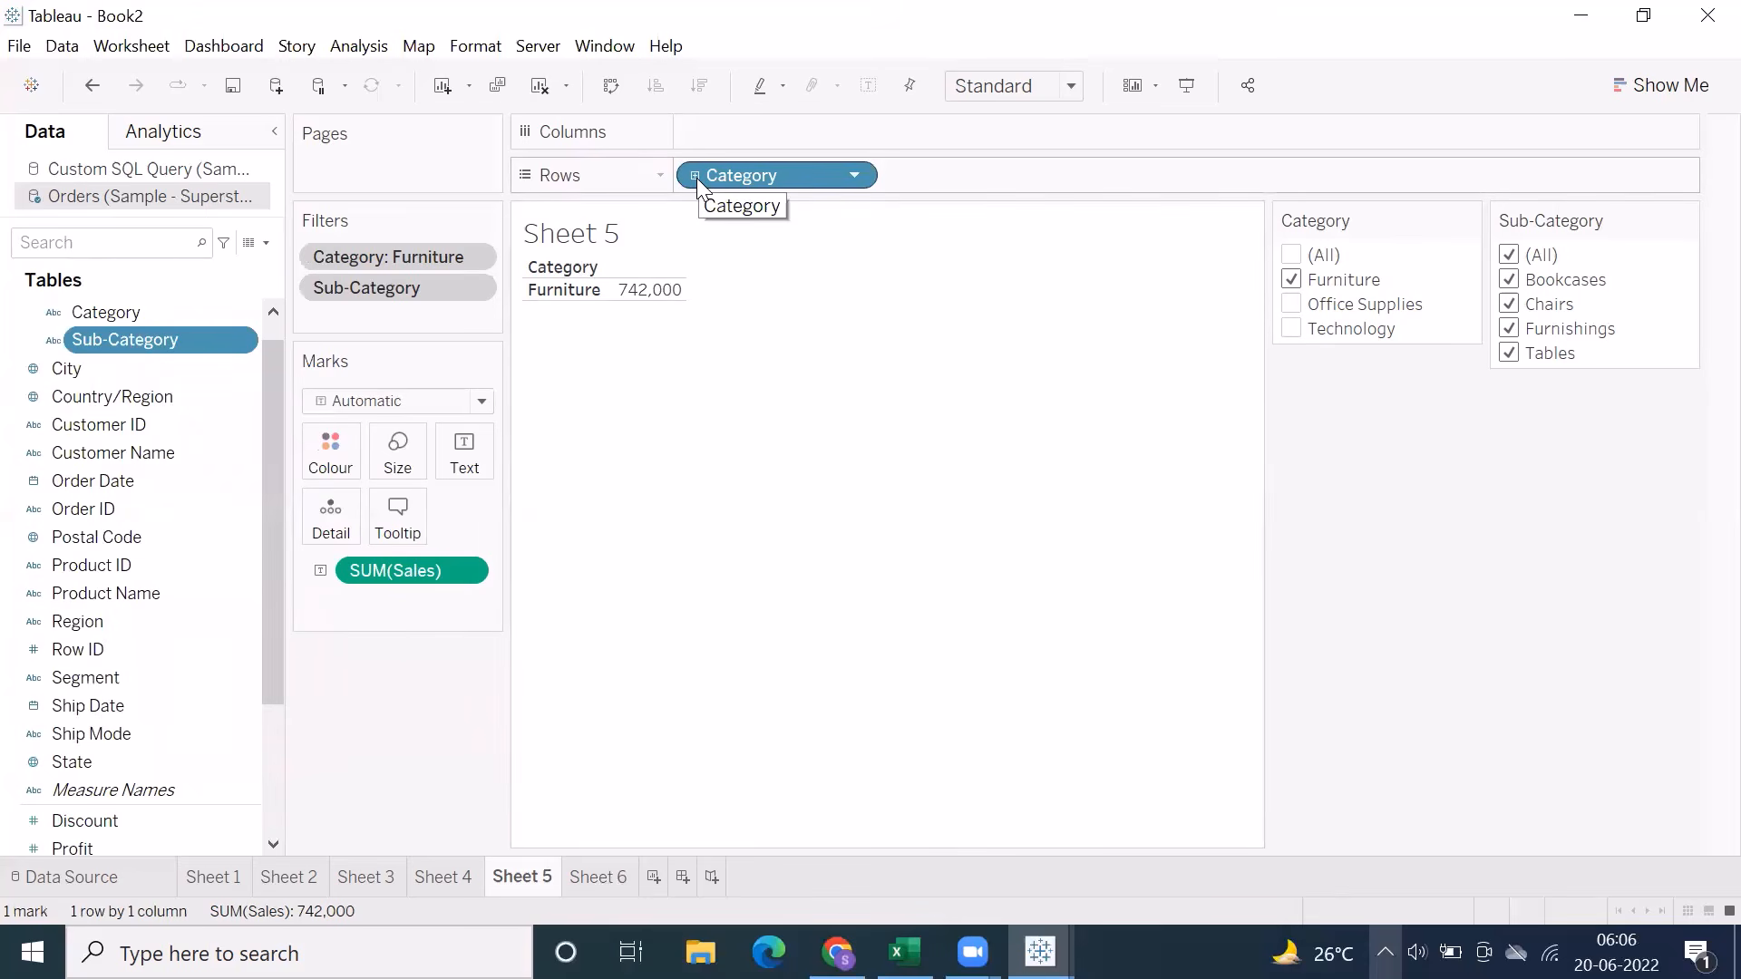
click(696, 176)
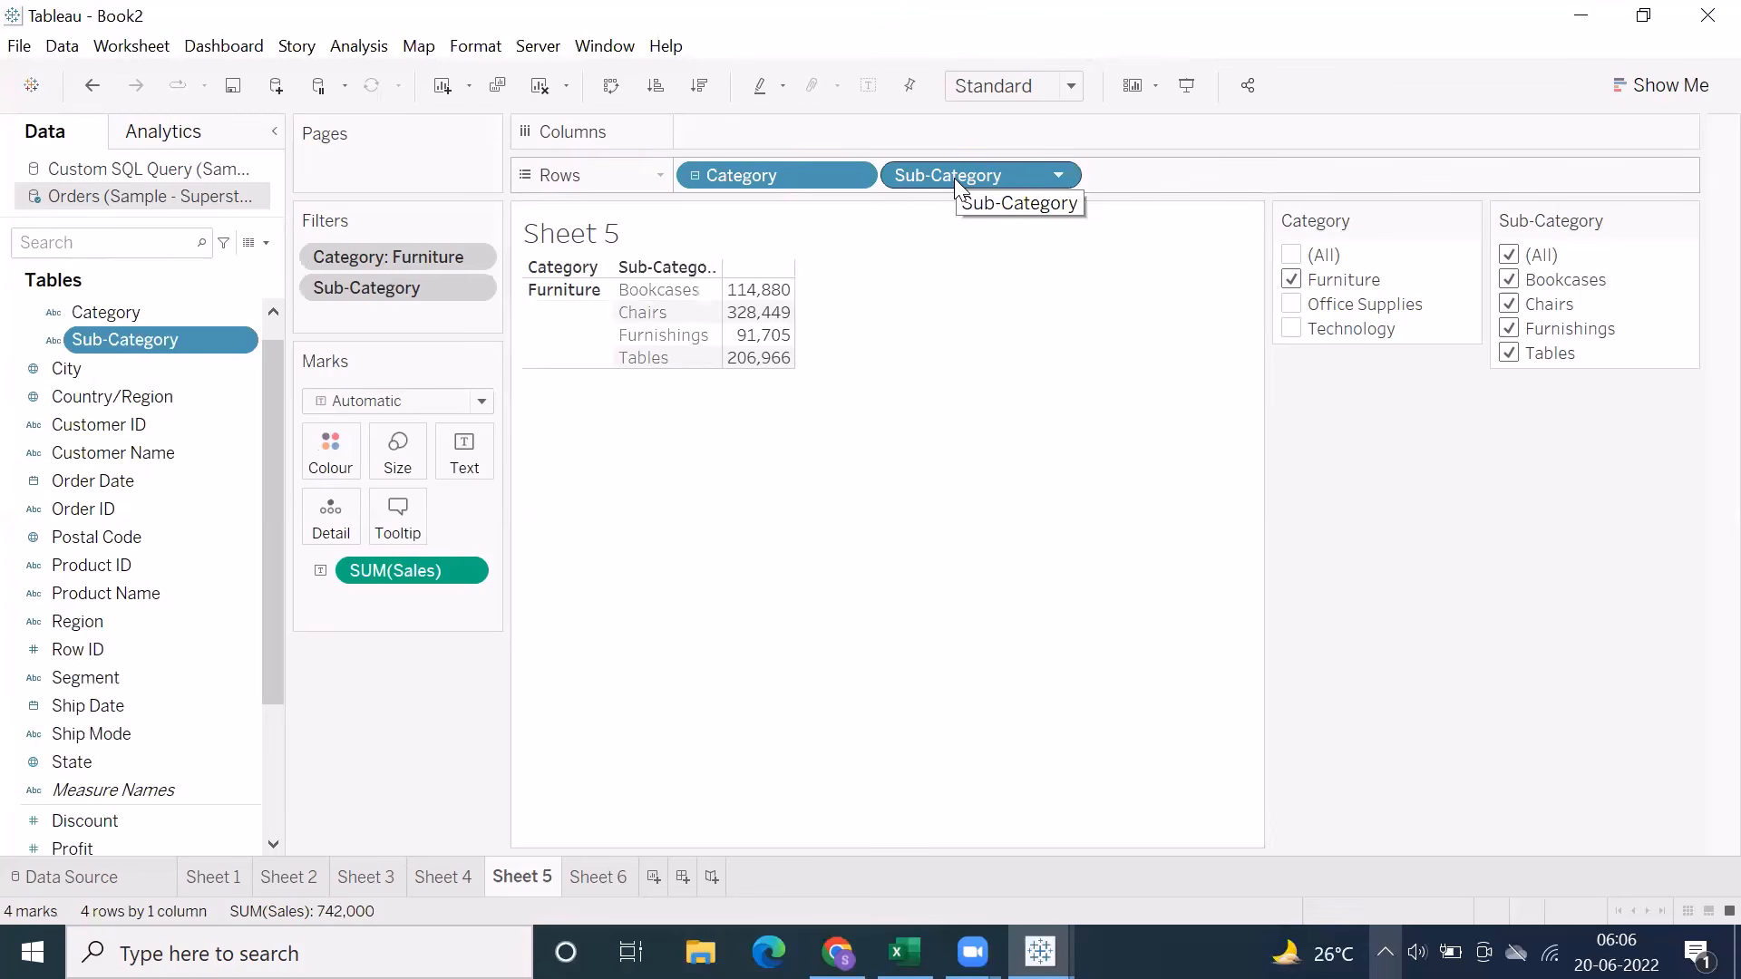
click(695, 176)
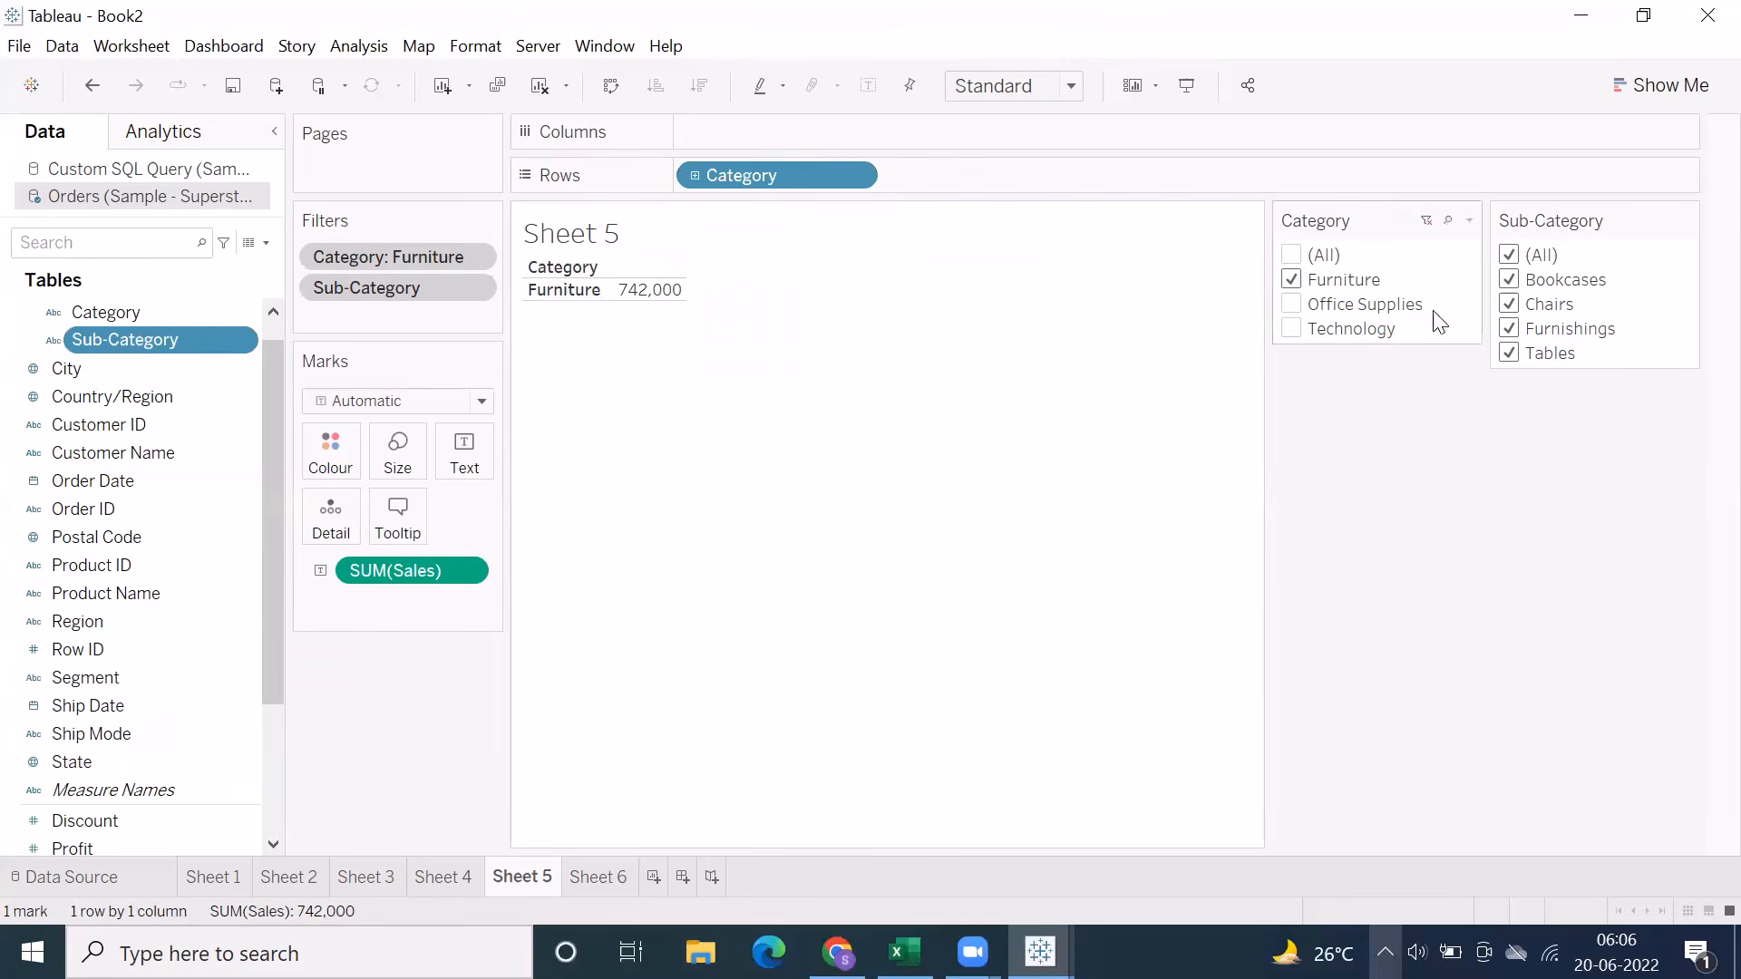
scroll(175, 536, up, 1)
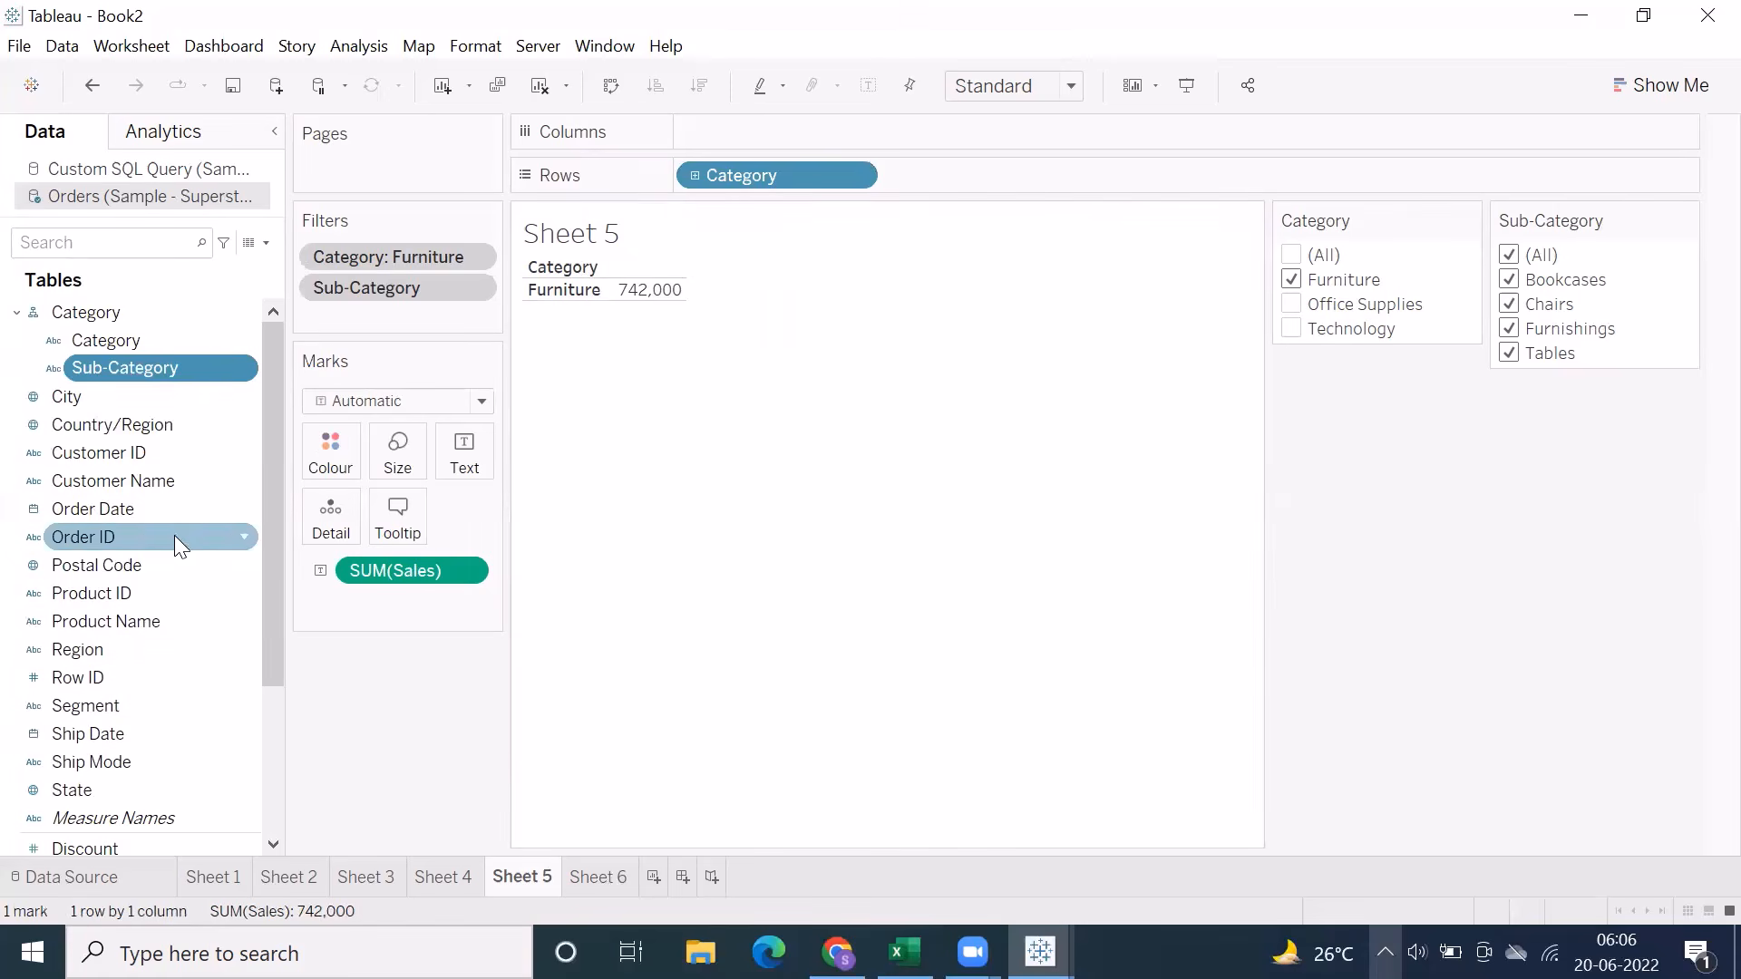
scroll(174, 535, down, 1)
scroll(109, 381, up, 1)
click(88, 316)
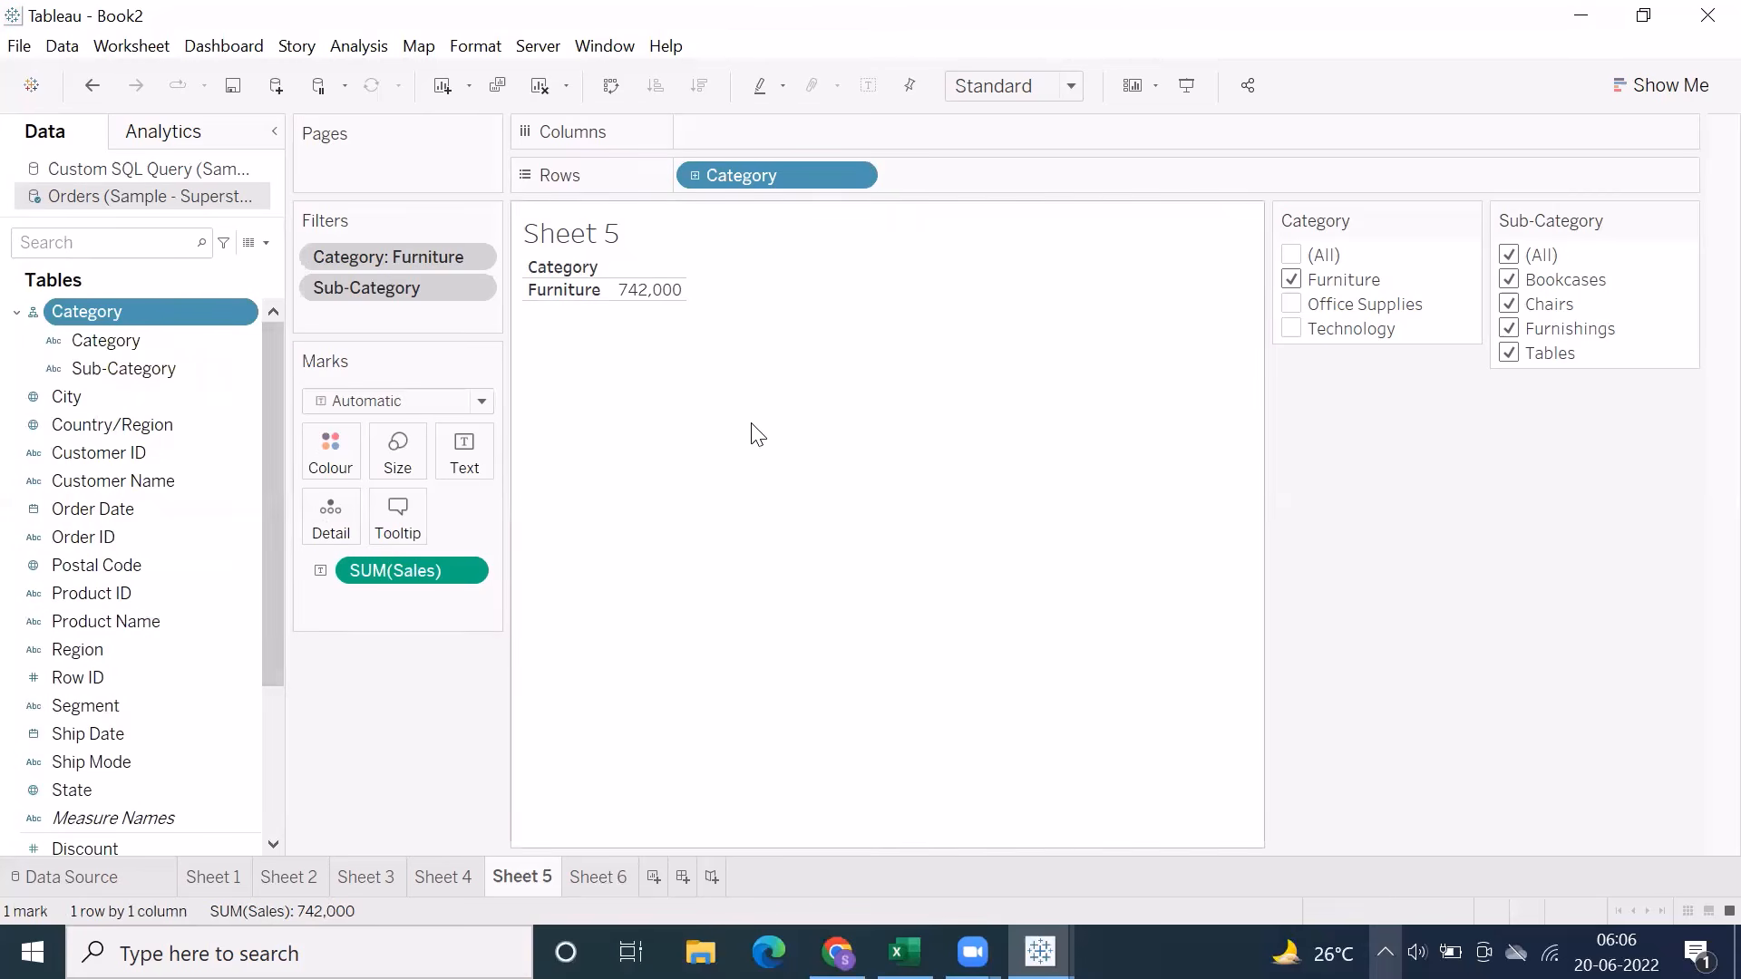
Switch to the Excel notes, review the One to Many and Year->Region entries on Sheet13, and return to the Tableau Book2 workbook
click(904, 951)
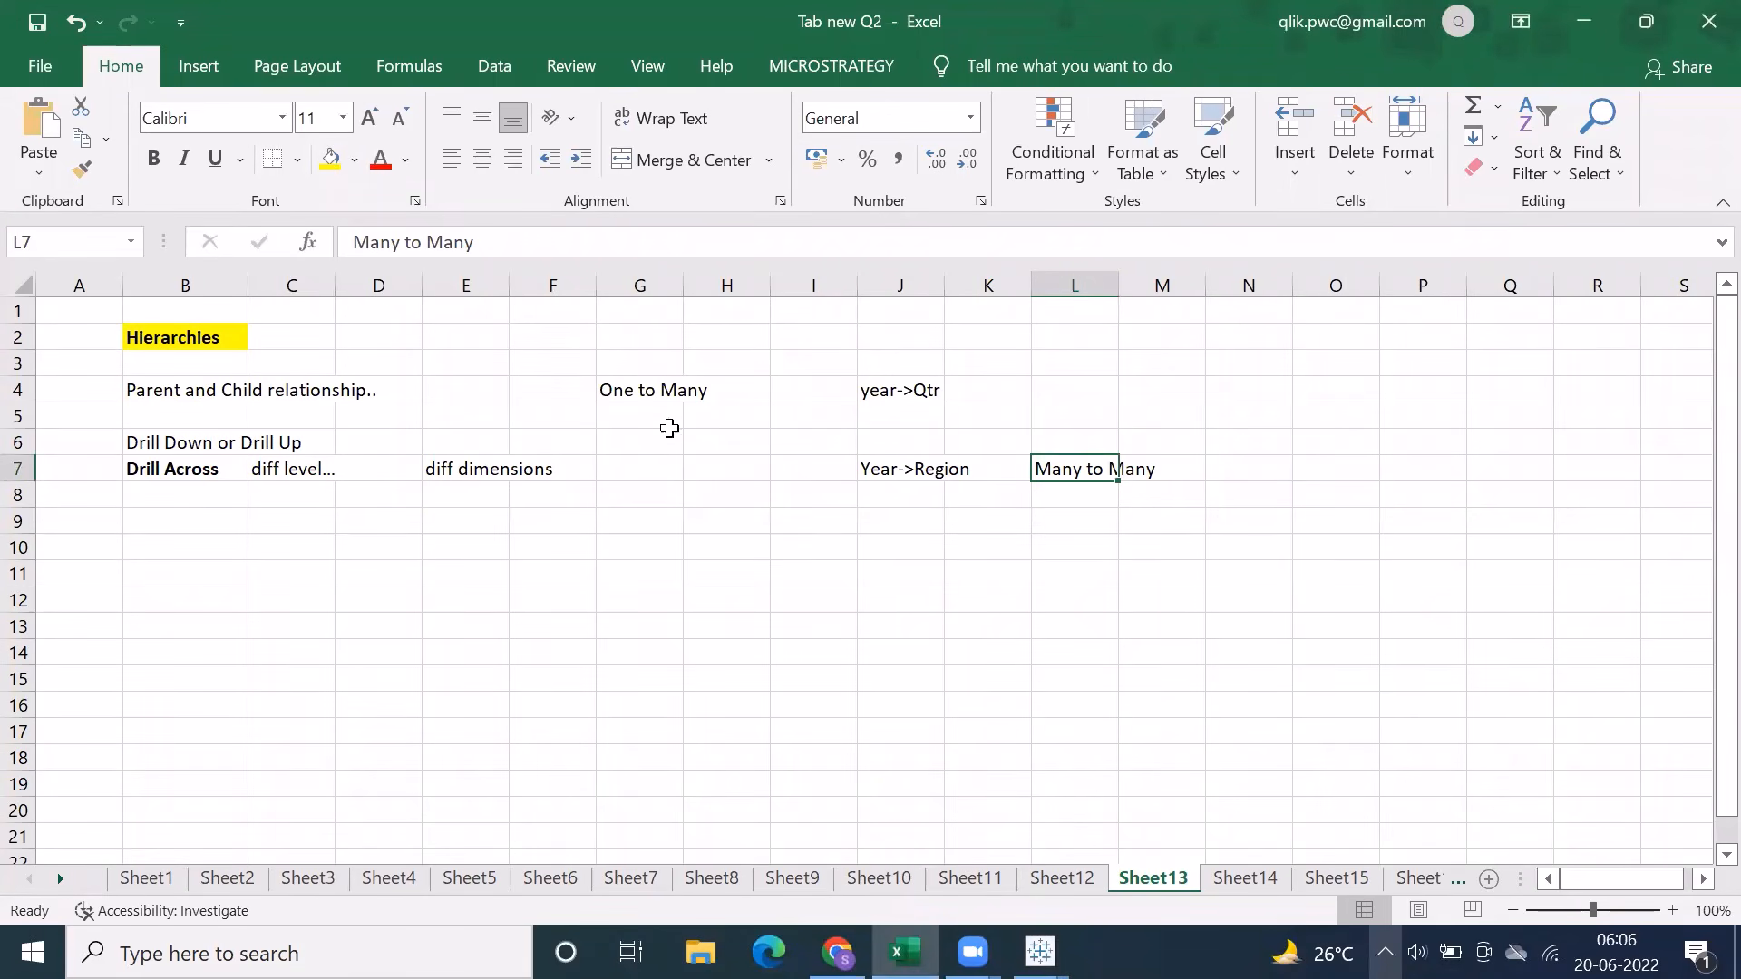
click(644, 385)
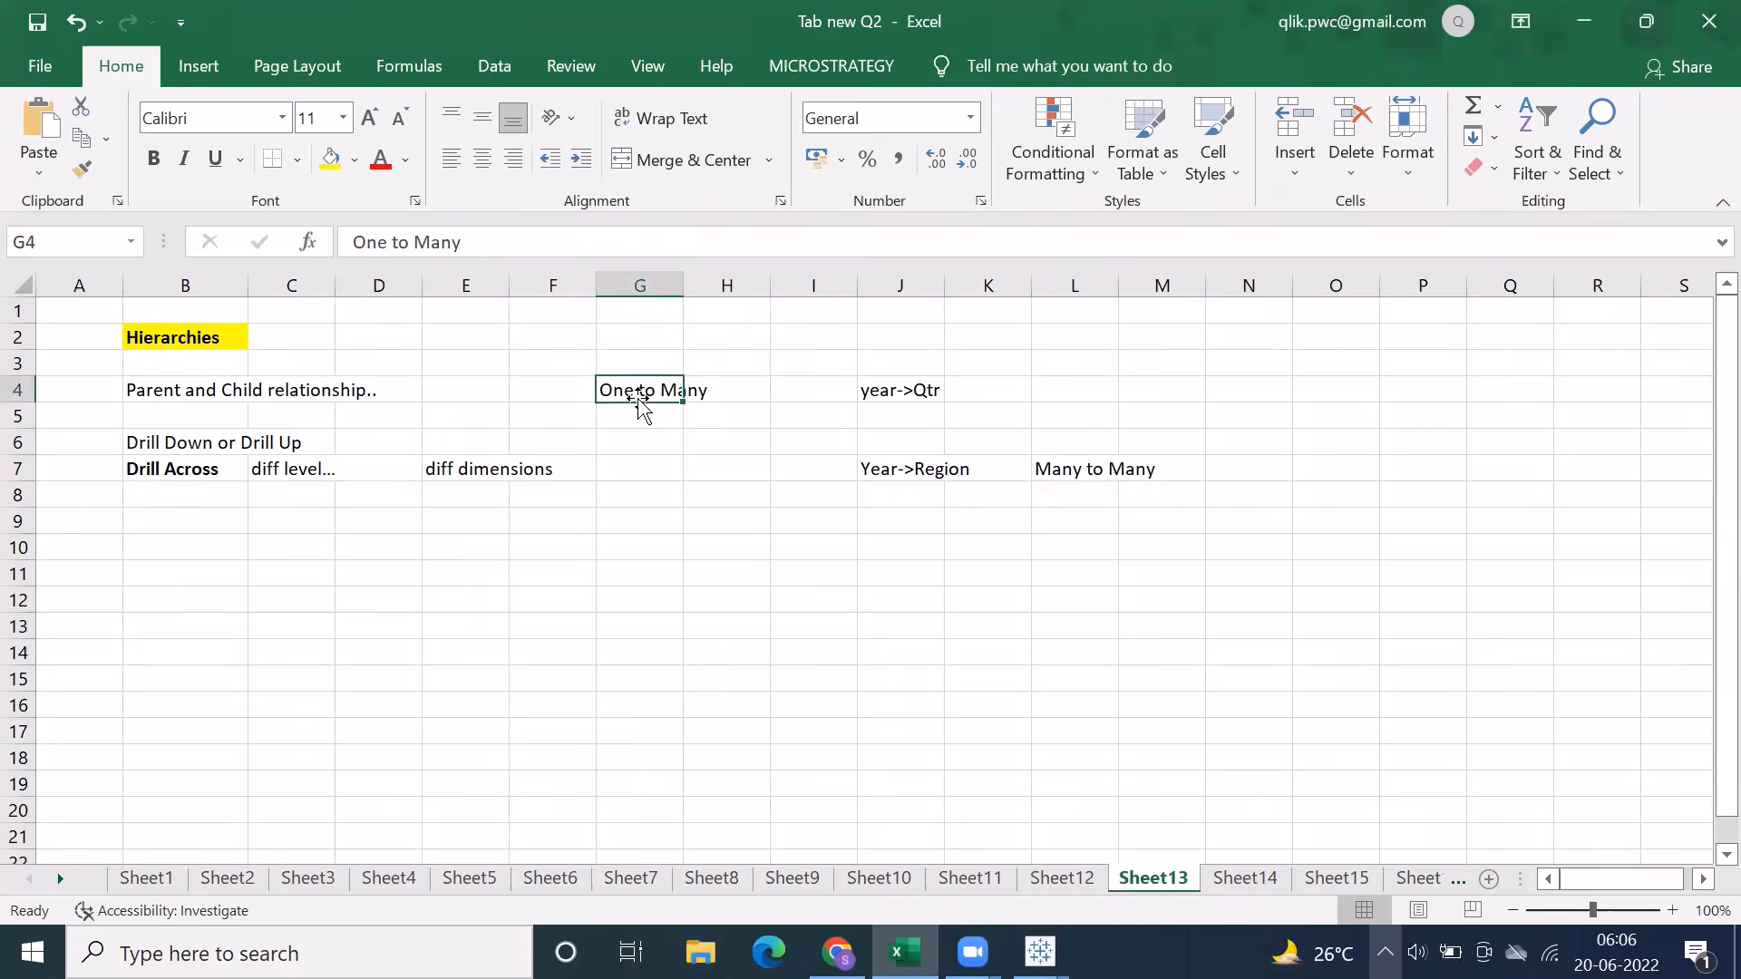
click(879, 465)
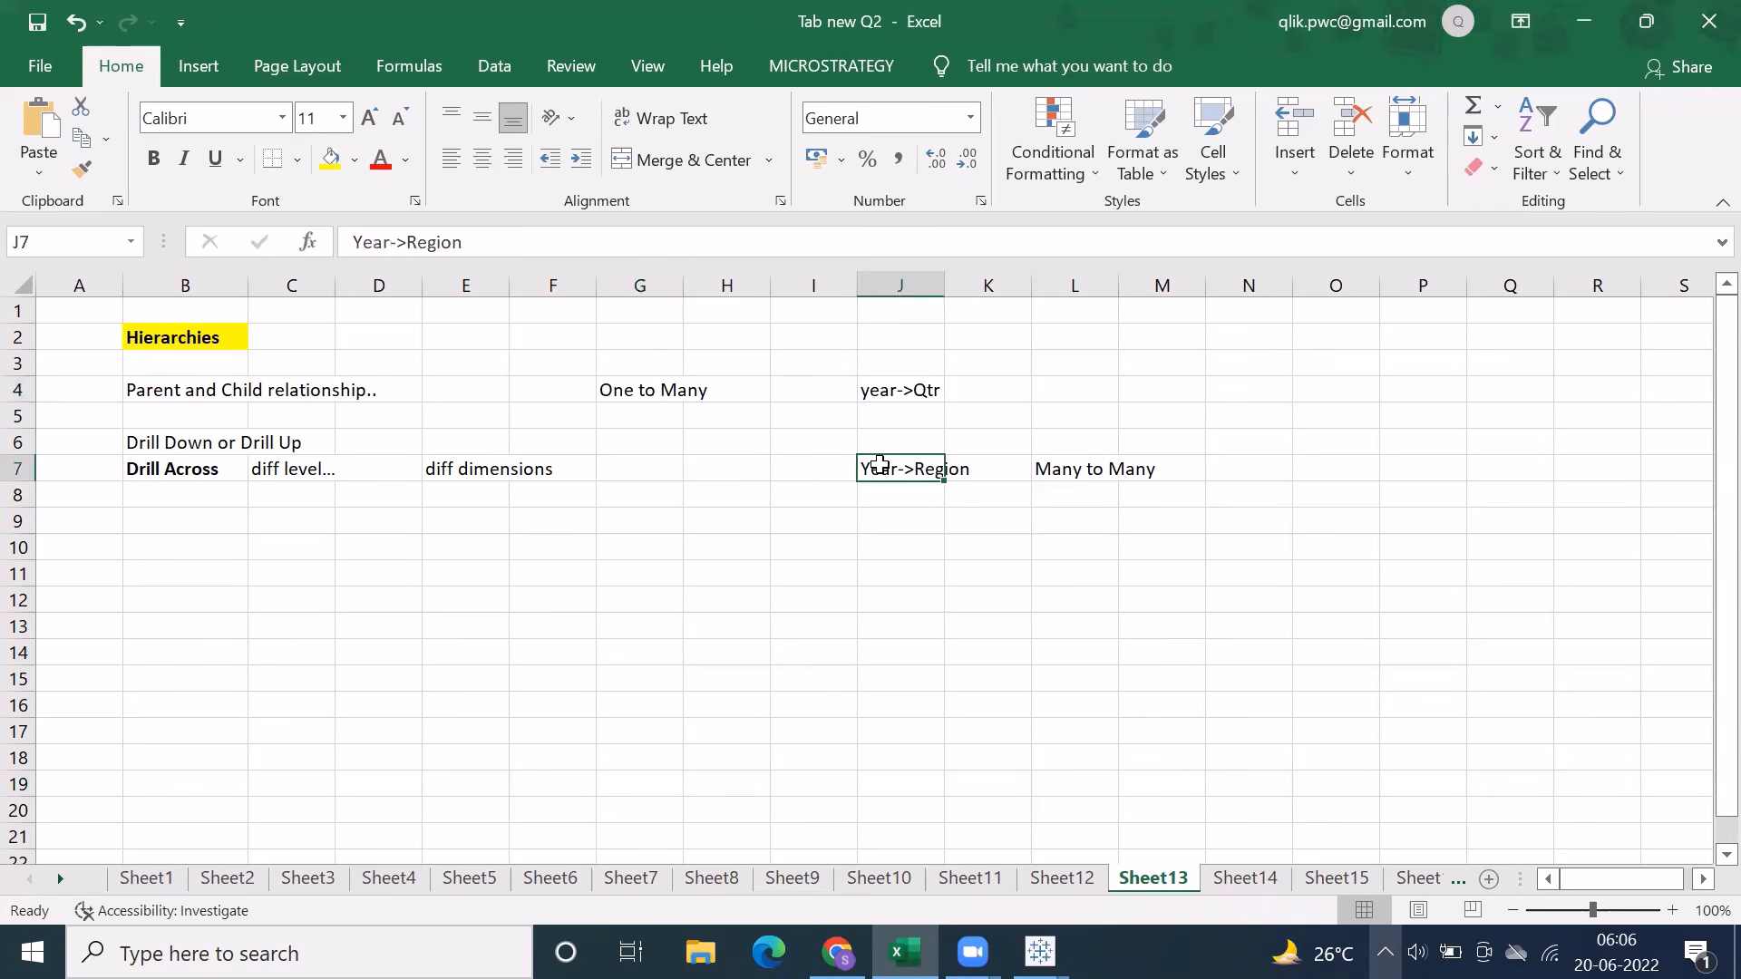
mouse_move(1040, 952)
click(1108, 785)
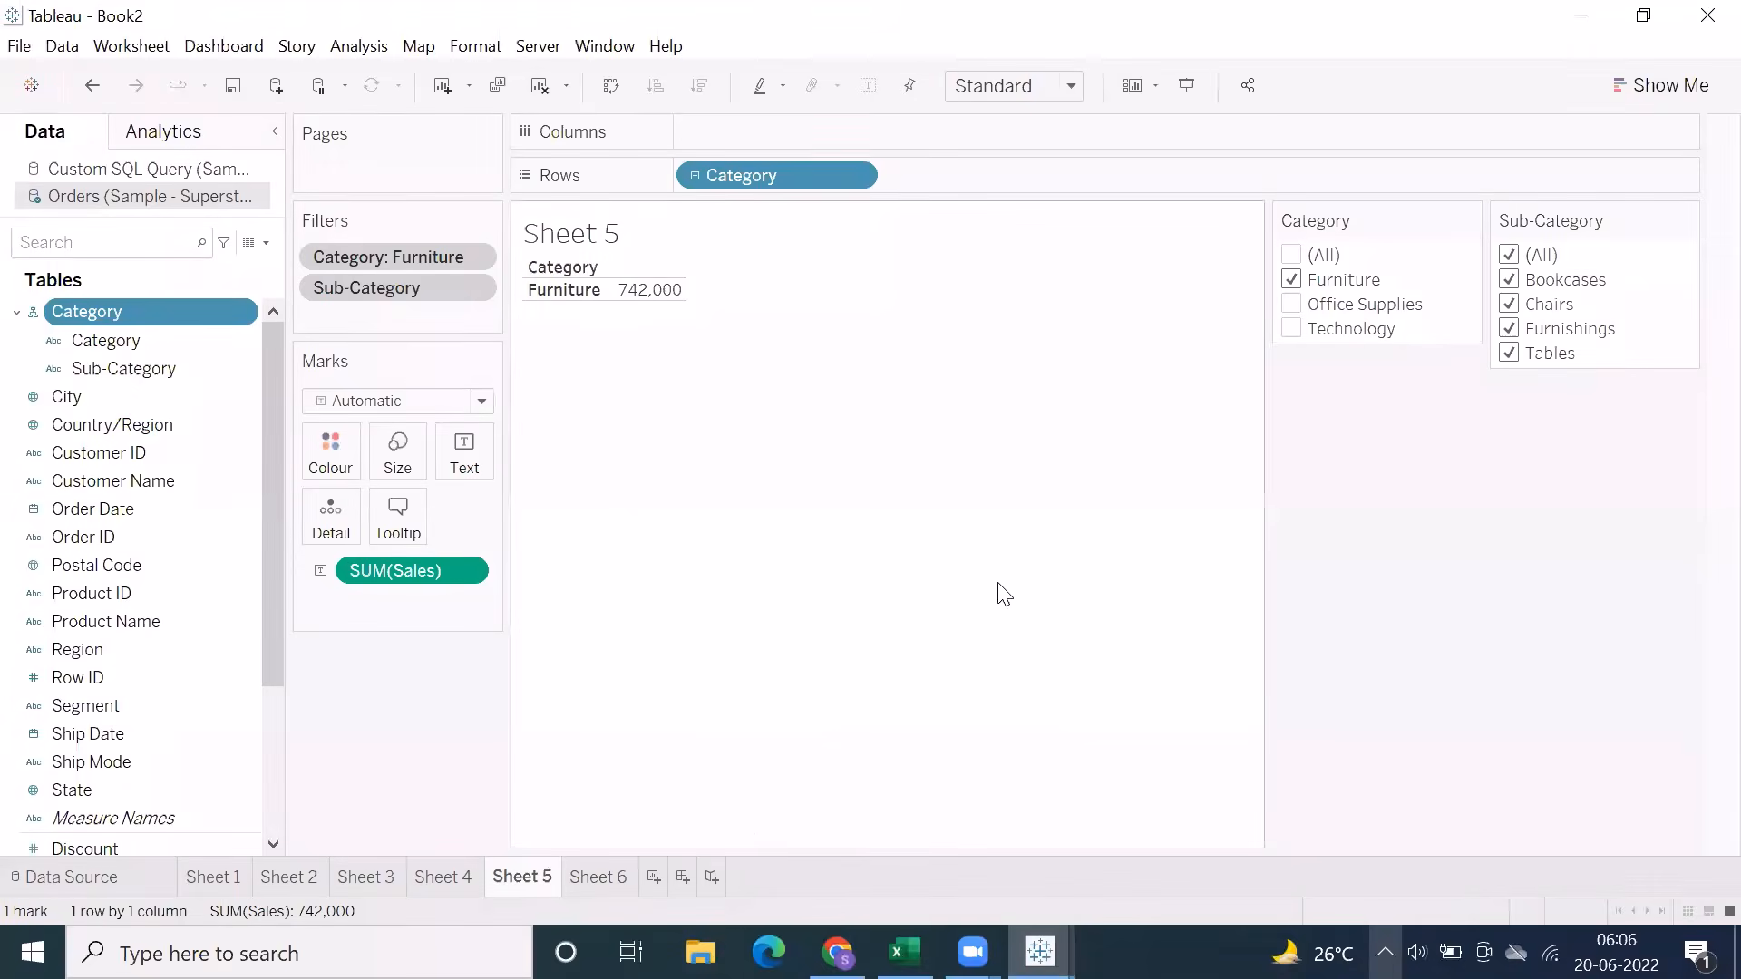
Go to Sheet 6 and create a hierarchy named Region, State from the Region and State fields
click(600, 880)
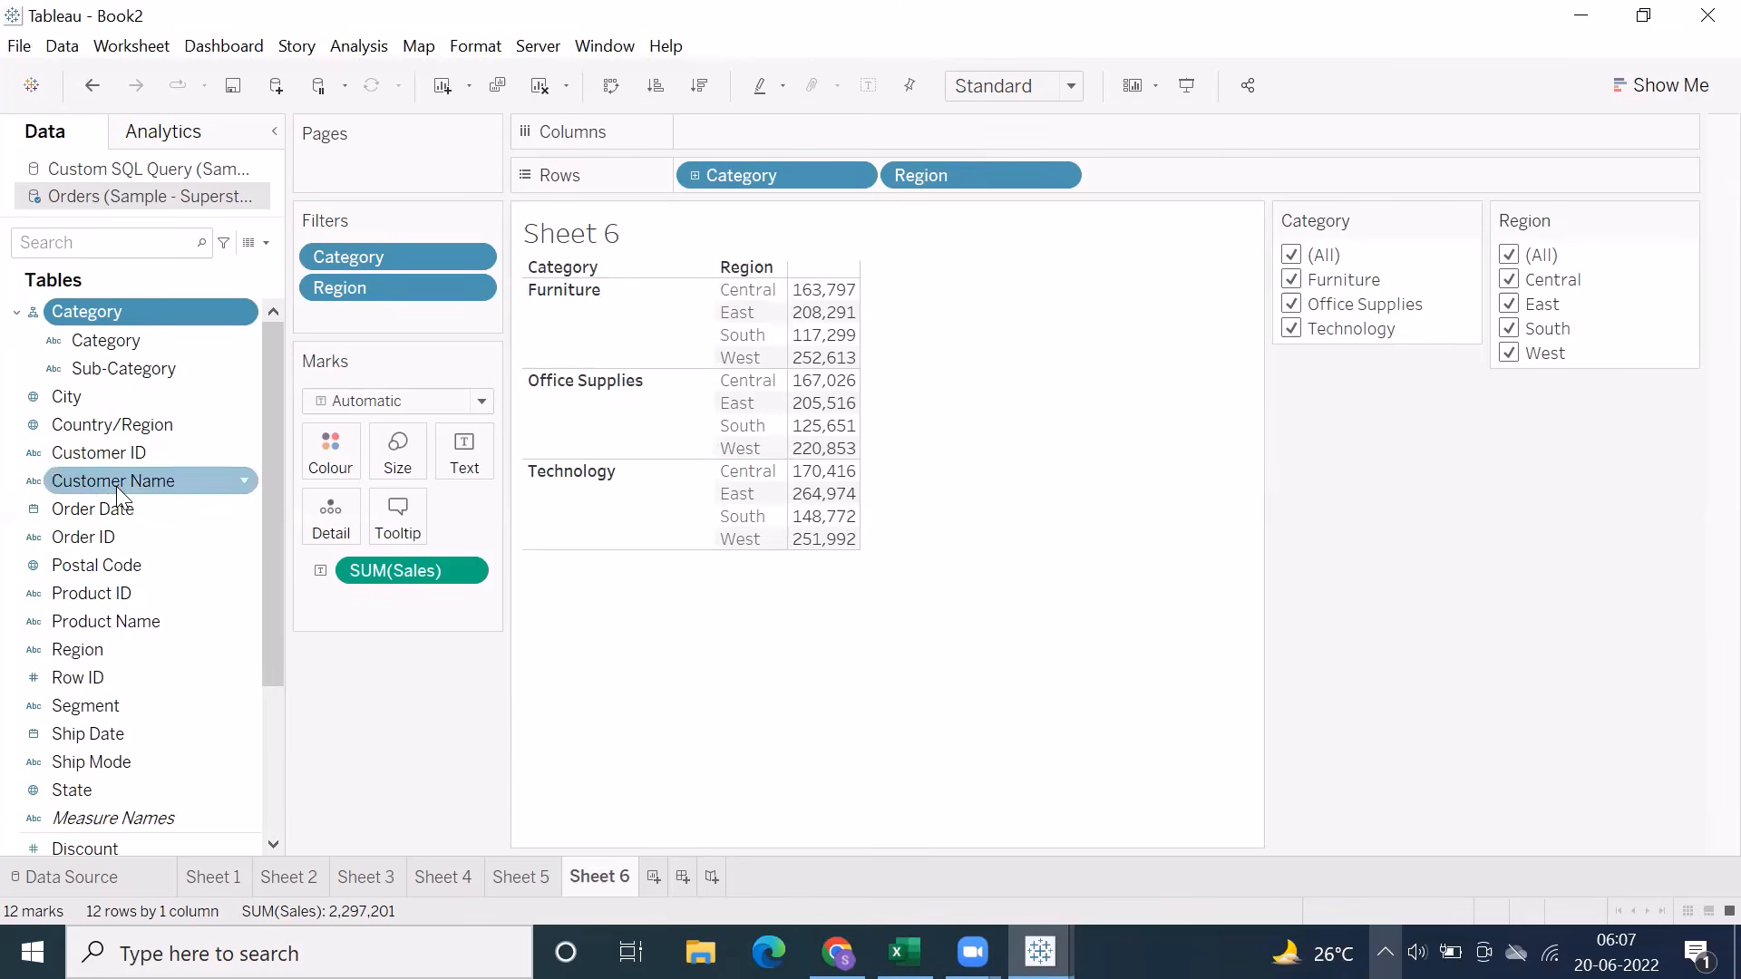
click(91, 794)
drag(90, 796, 103, 672)
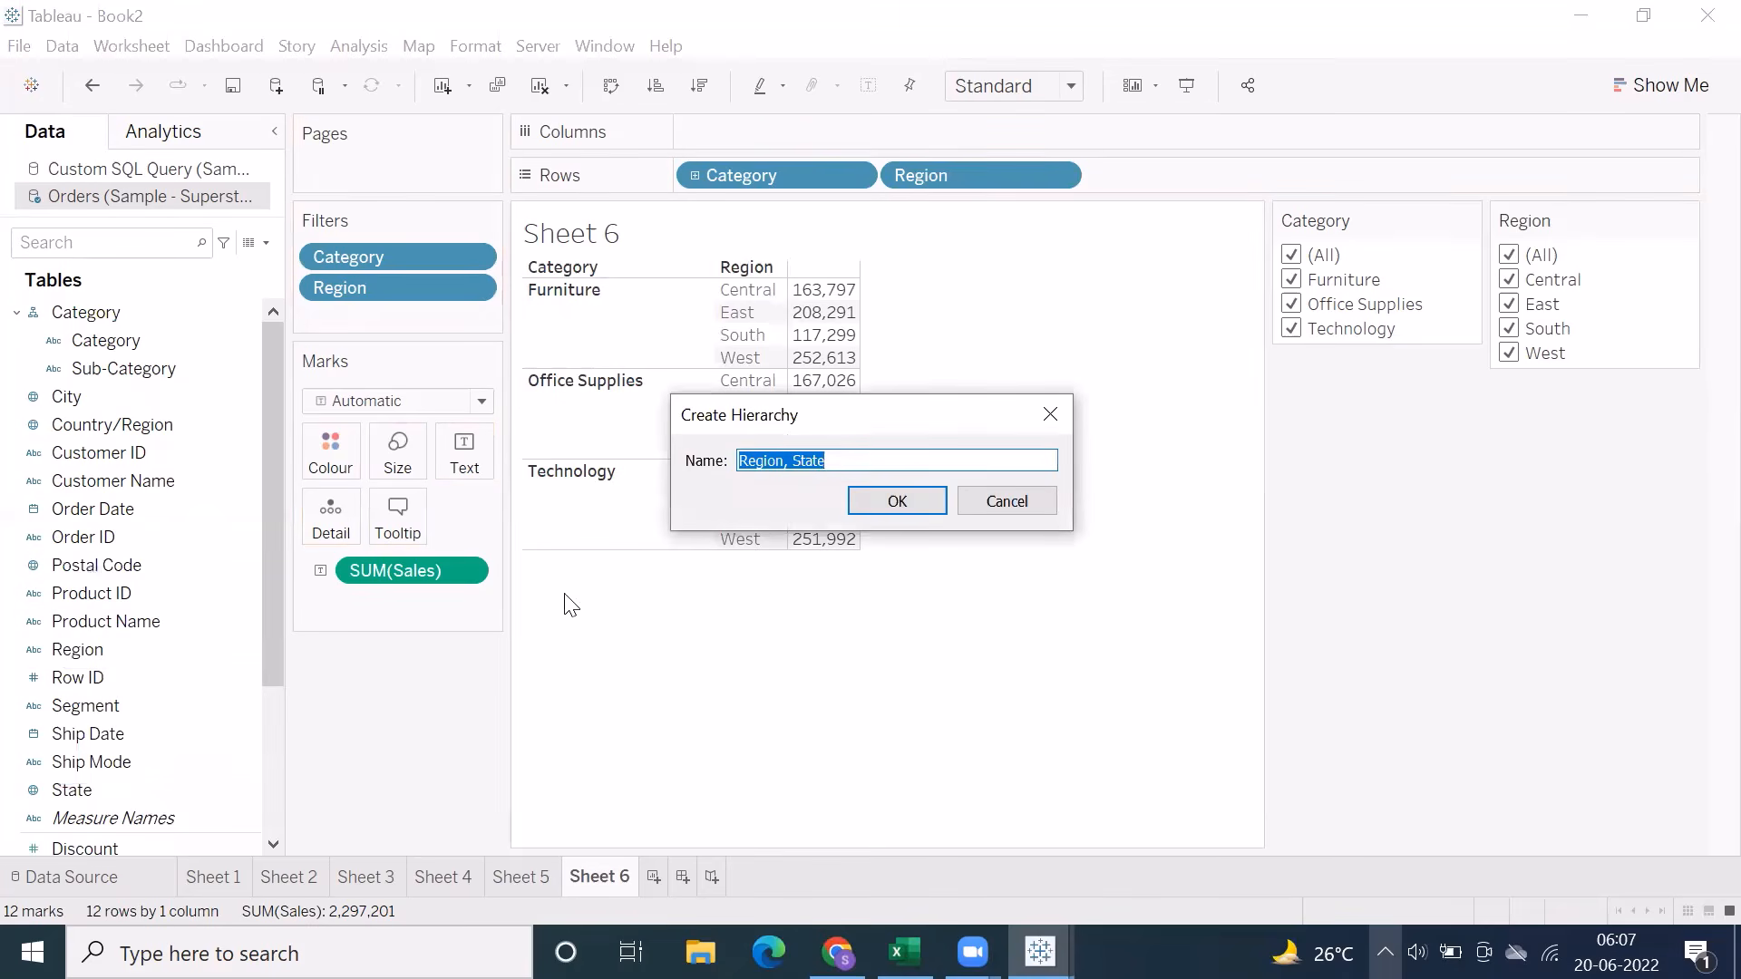
click(887, 504)
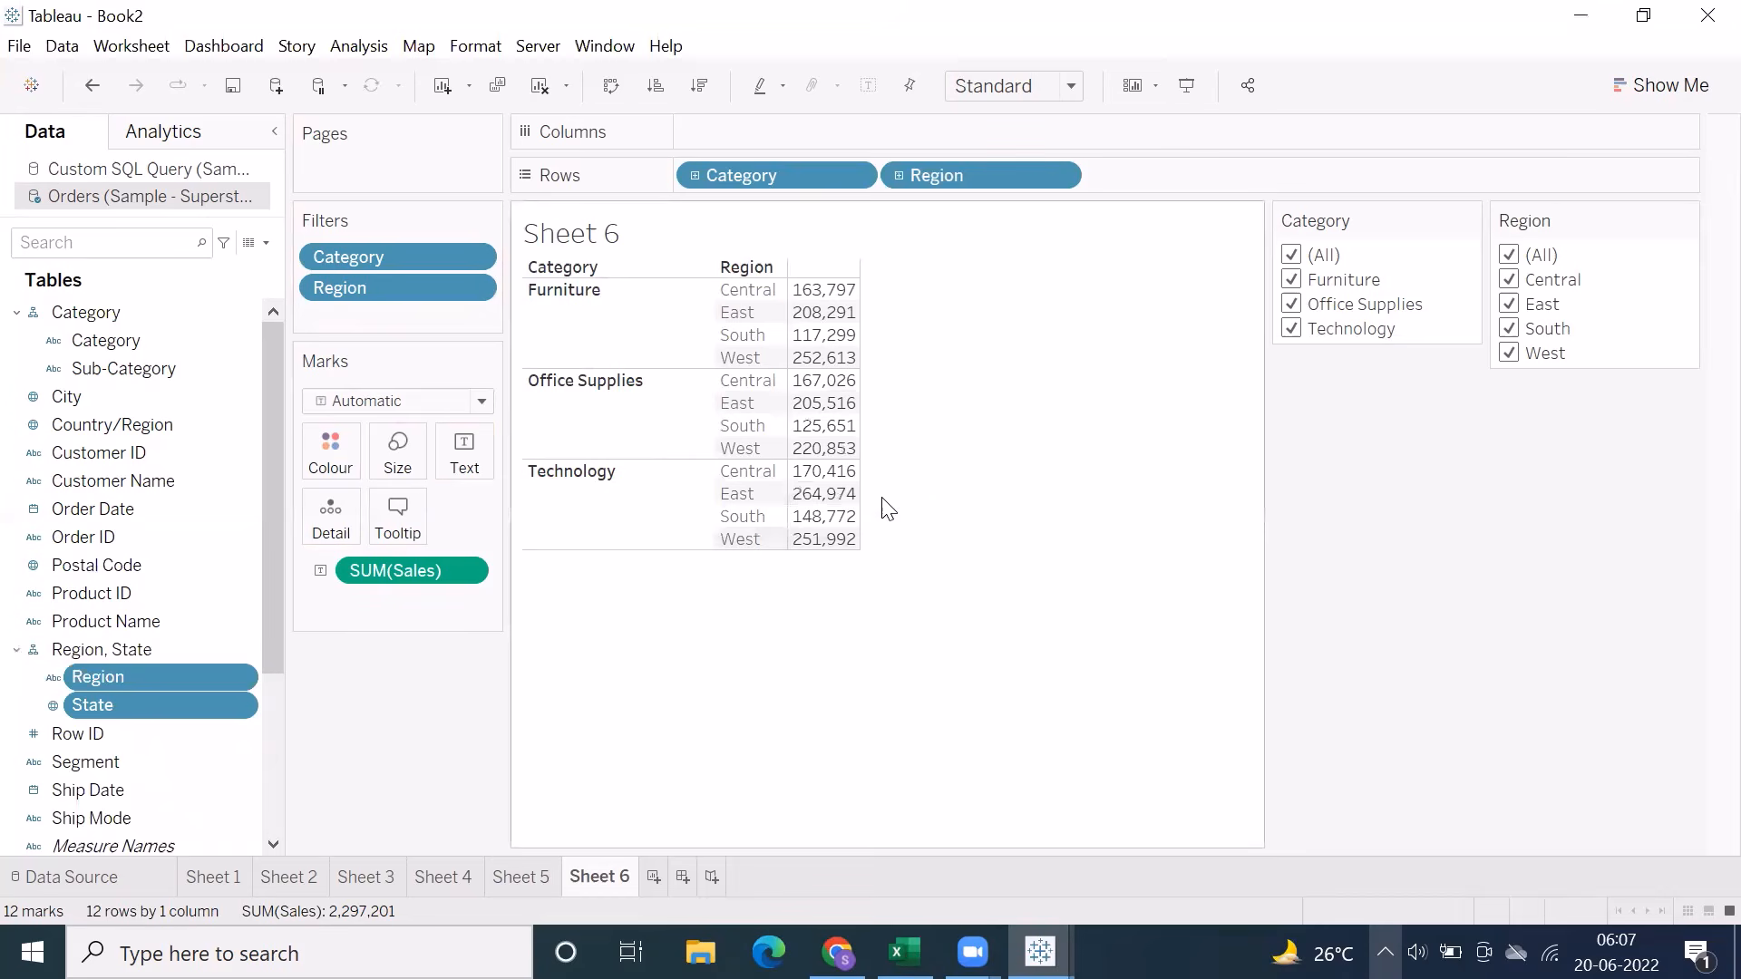
Examine the hierarchy options for the Order ID field without applying any
click(165, 733)
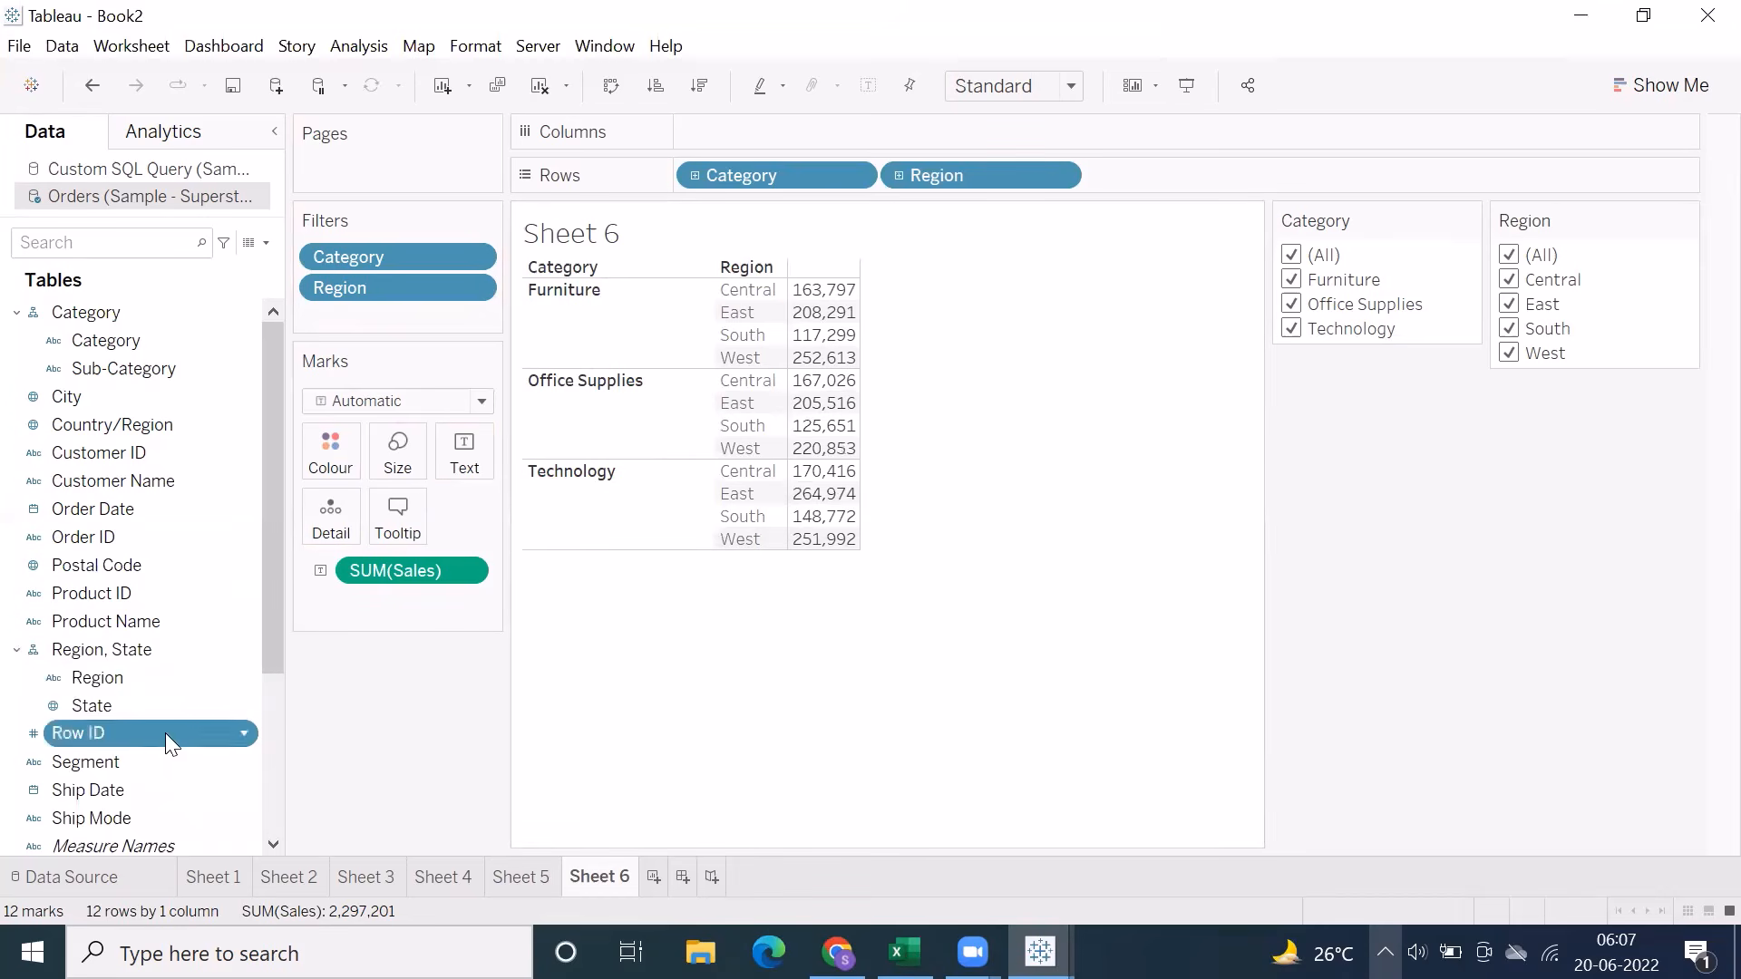
right_click(92, 533)
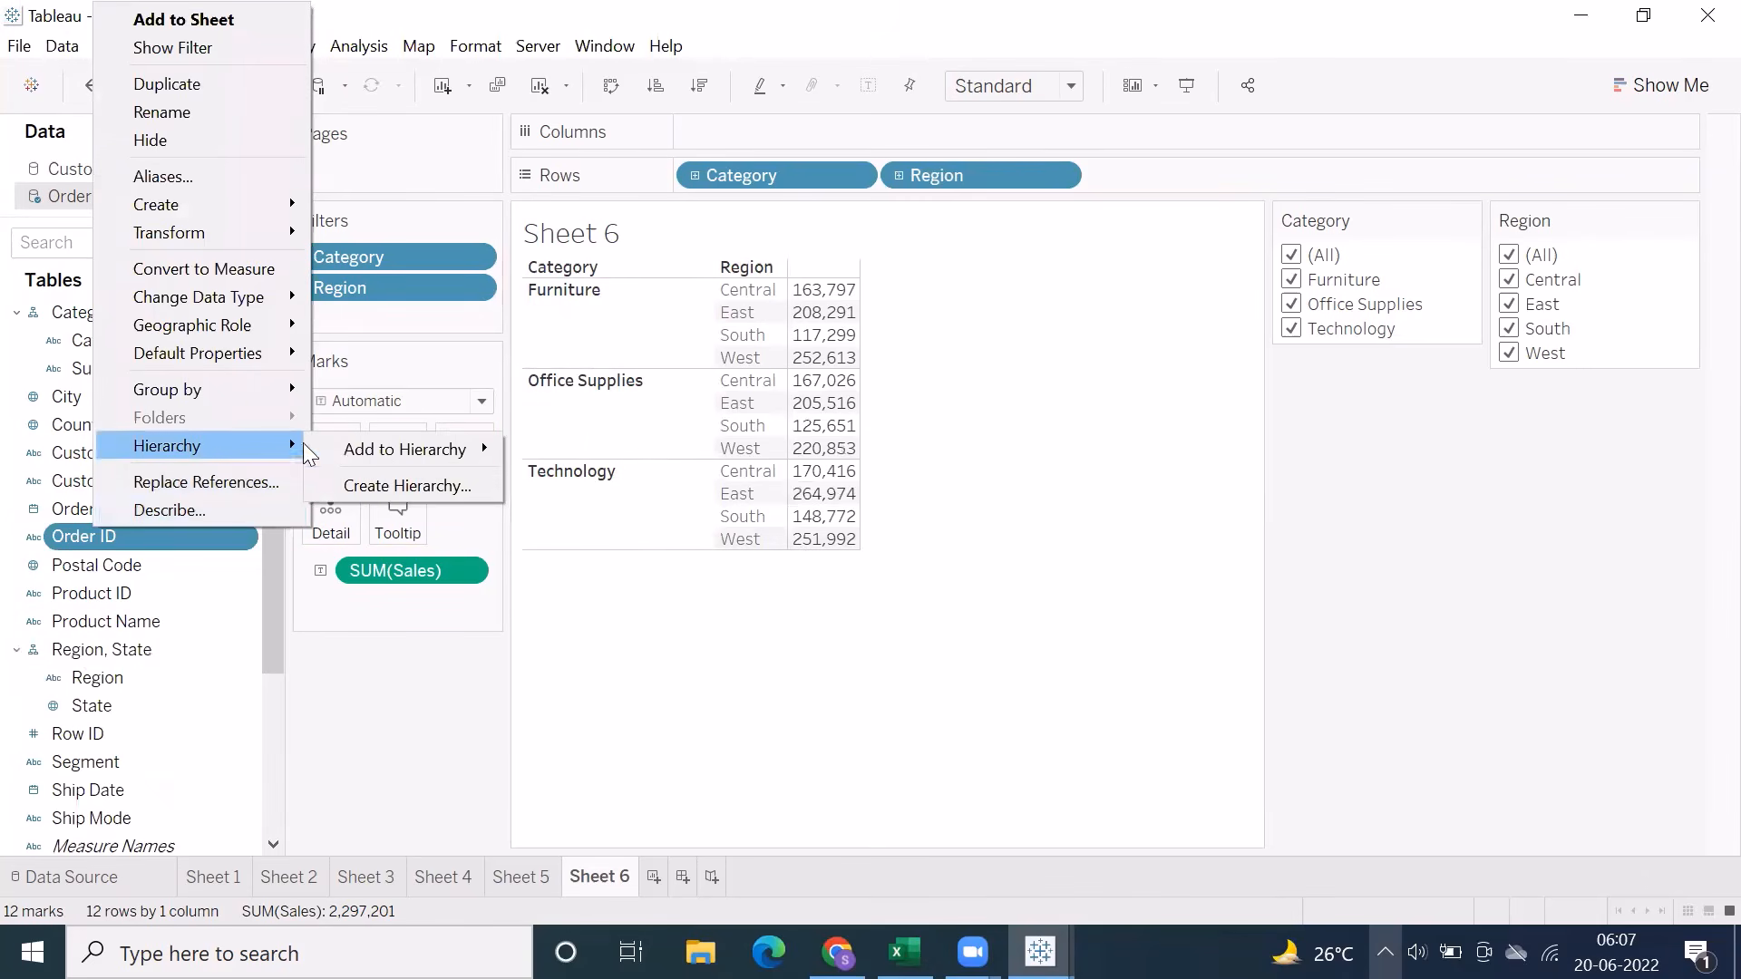
click(406, 637)
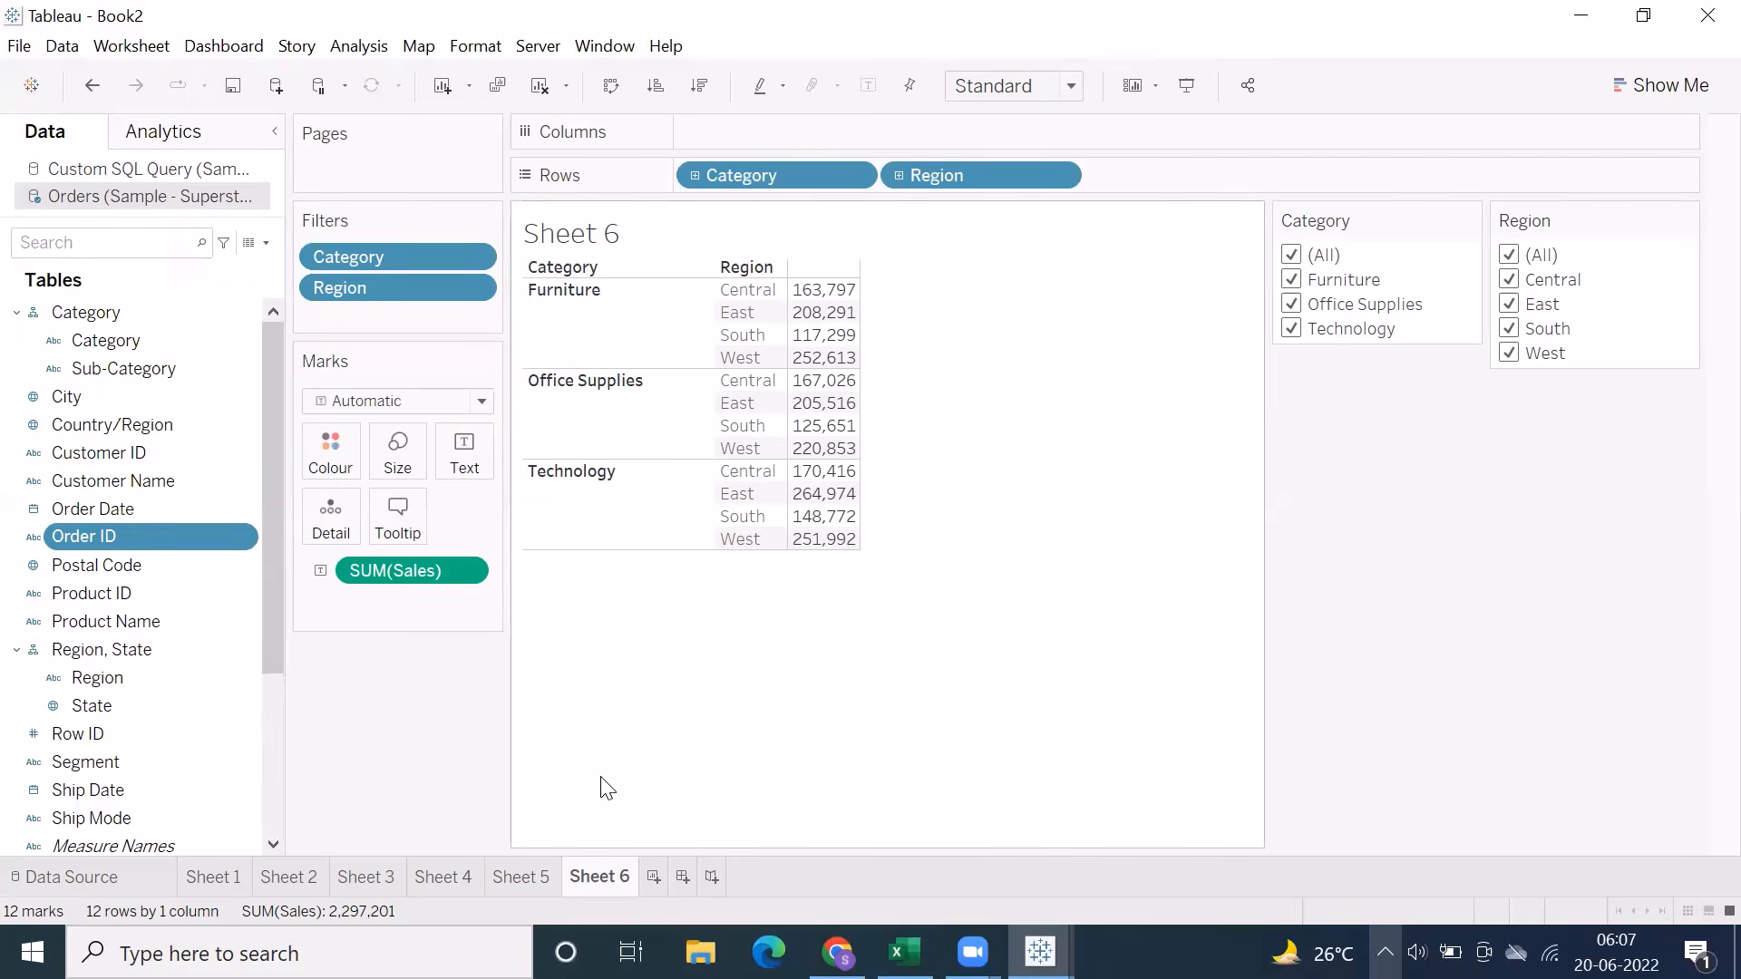
Switch to the Excel notes and examine the Groups and Sets material on Sheet14, focusing on groups from Dimensions and Measures
click(904, 952)
click(1233, 877)
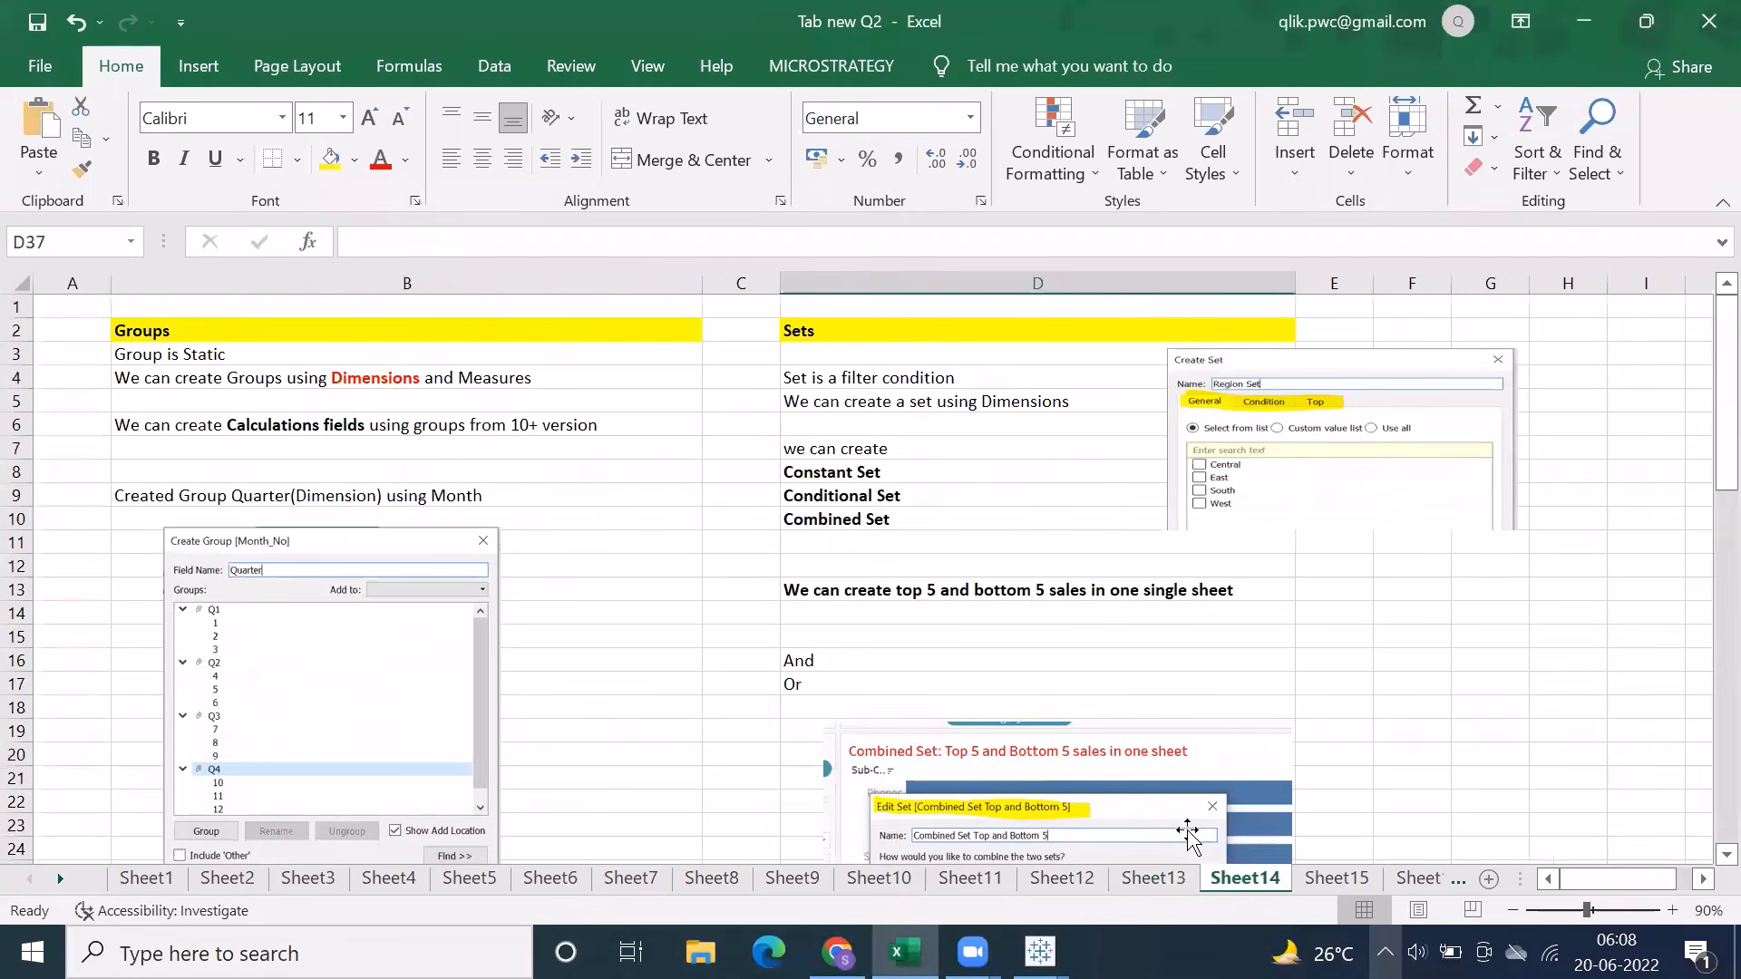
scroll(776, 624, down, 5)
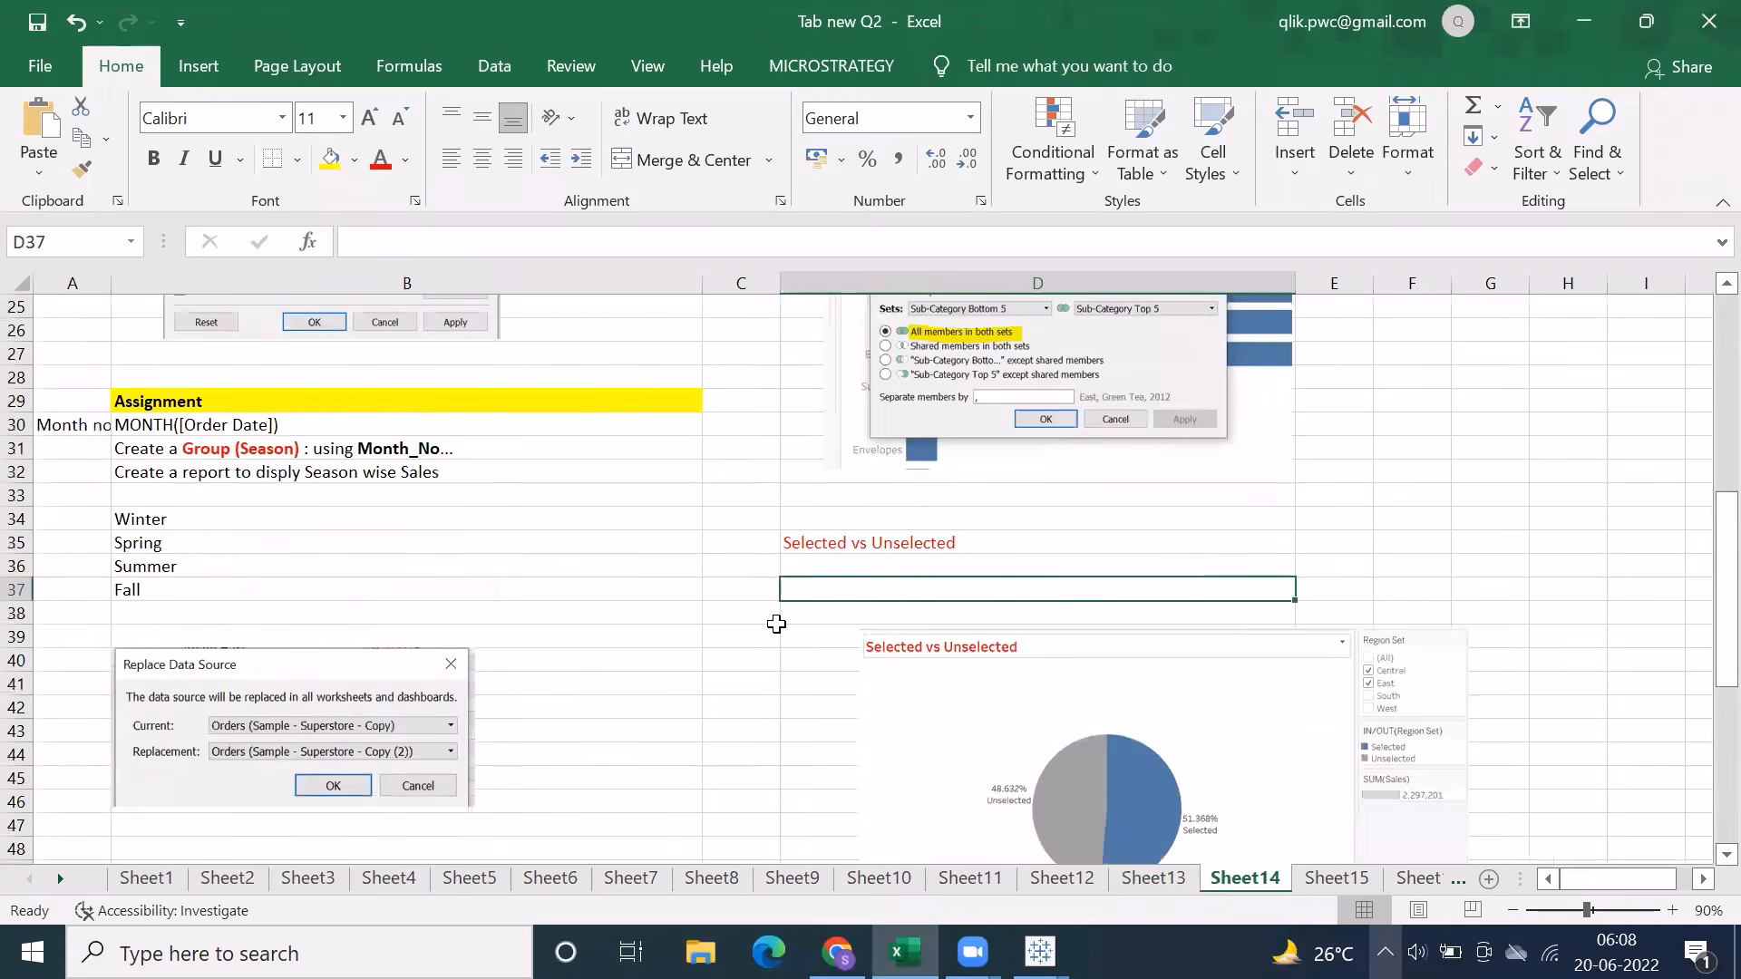
scroll(777, 624, up, 5)
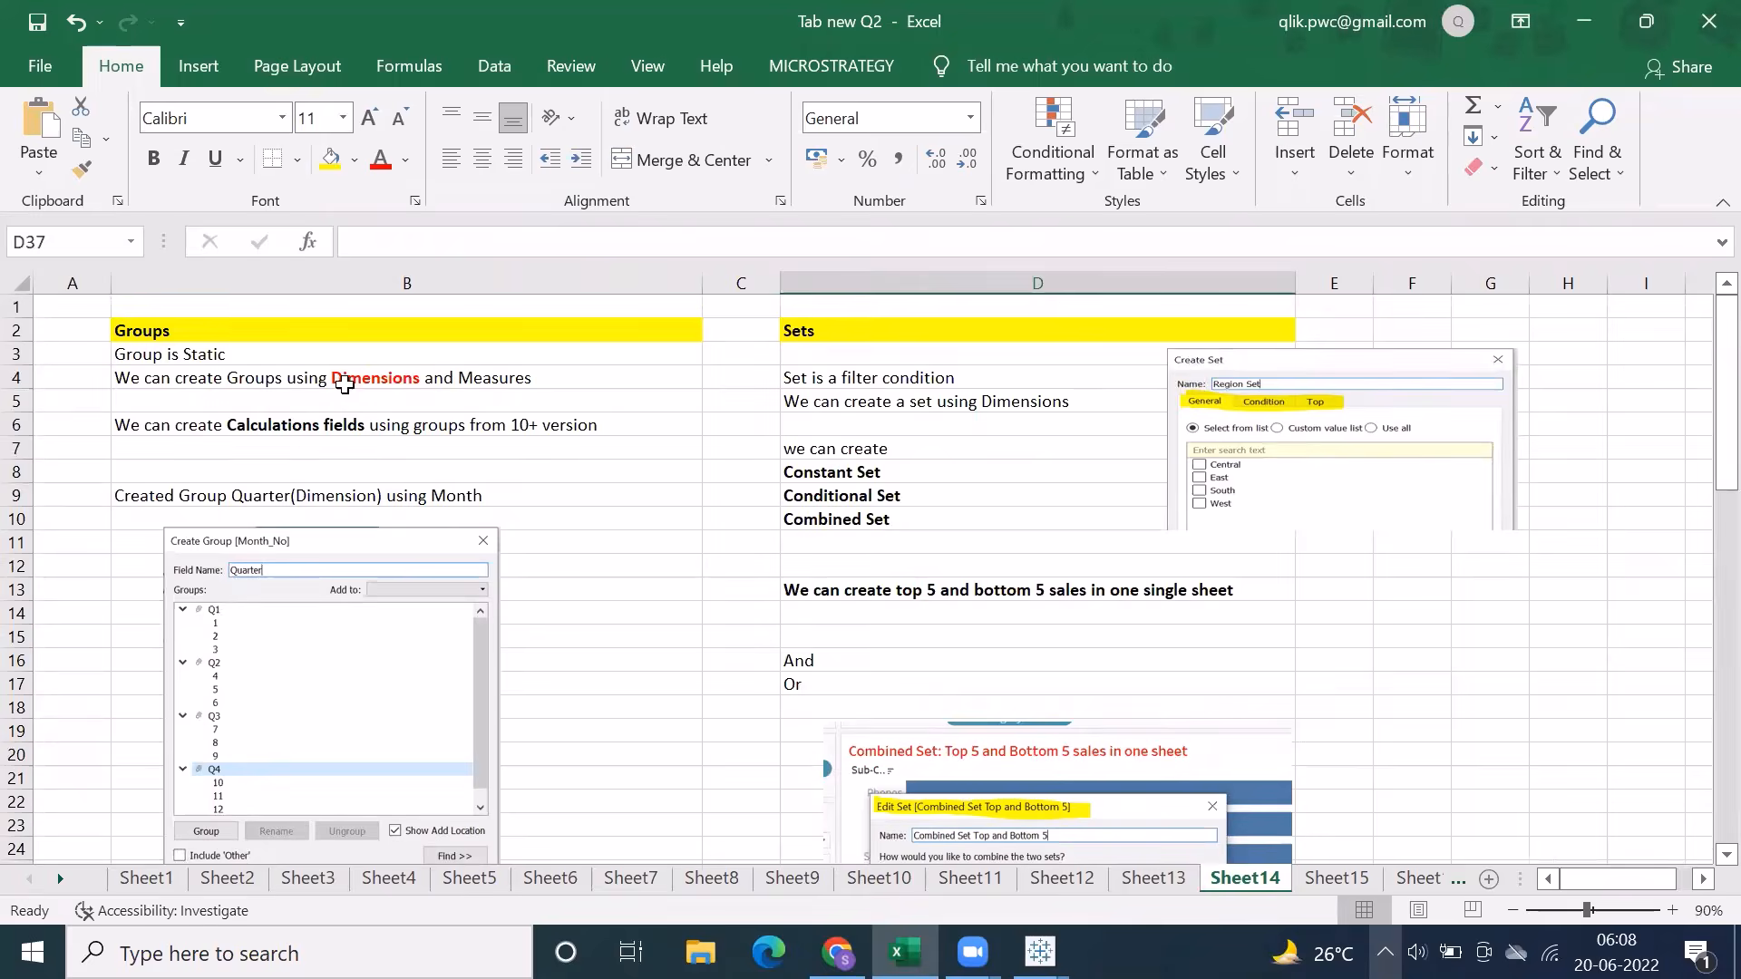
double_click(543, 378)
drag(543, 378, 469, 379)
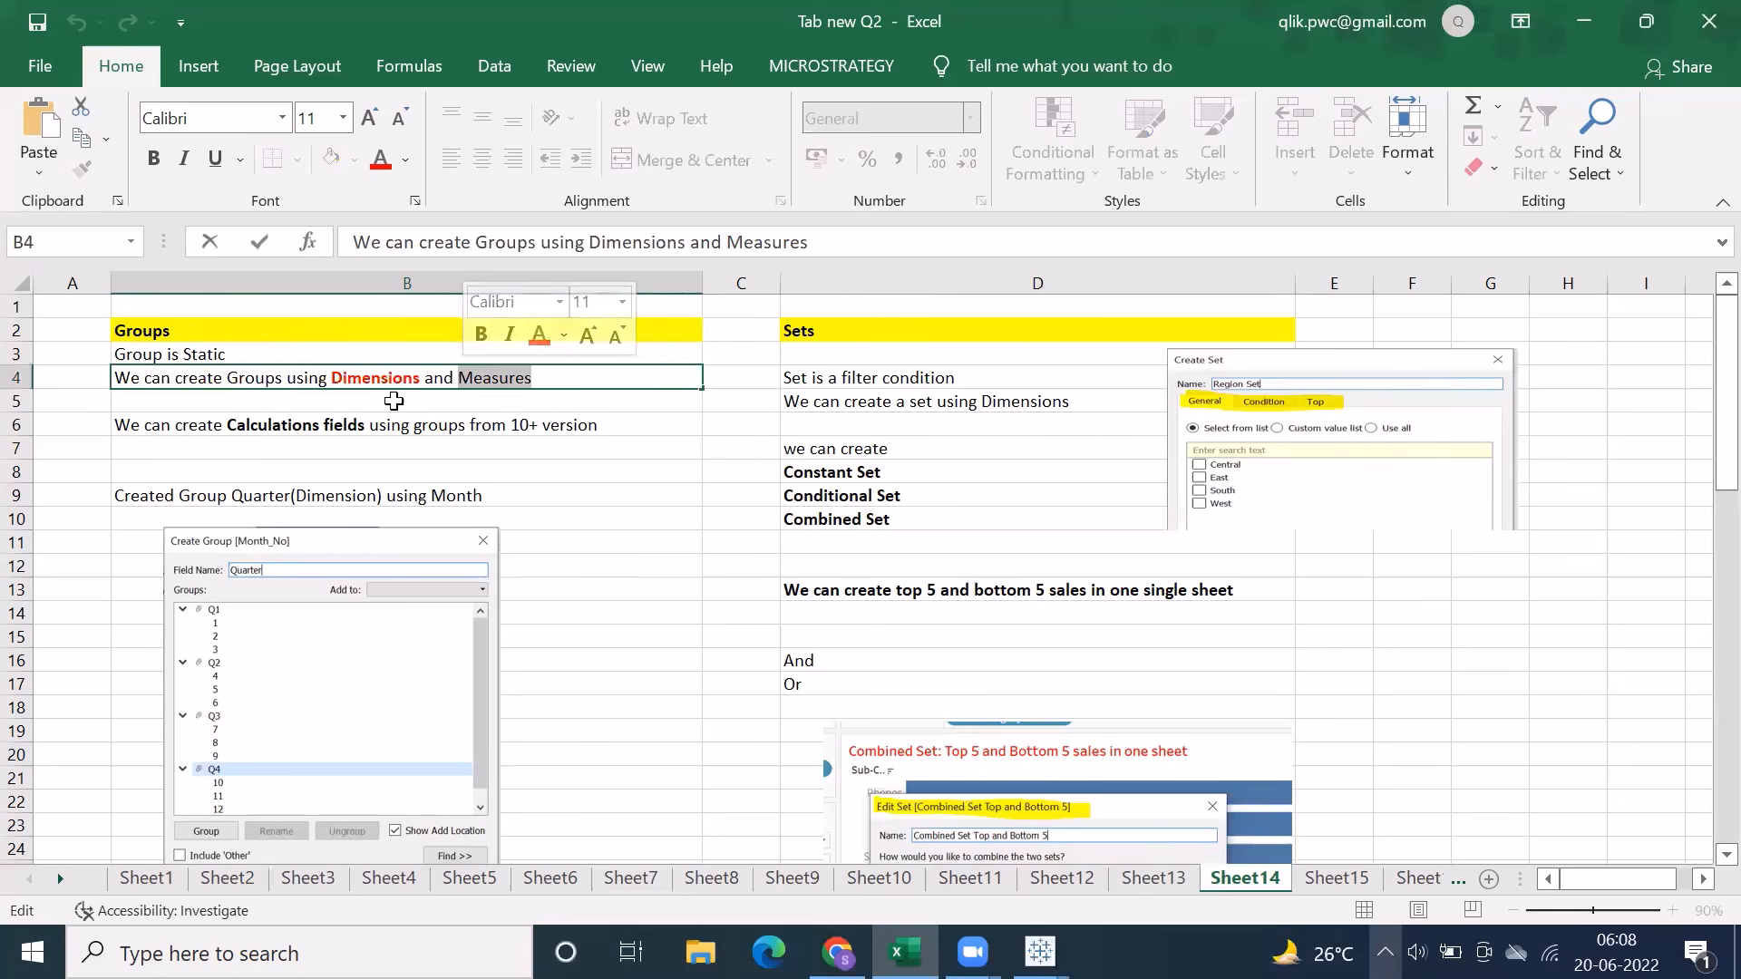
click(390, 401)
click(381, 381)
Return to Tableau Book2 and try selecting a range of customers for a new group on Customer Name
mouse_move(1040, 952)
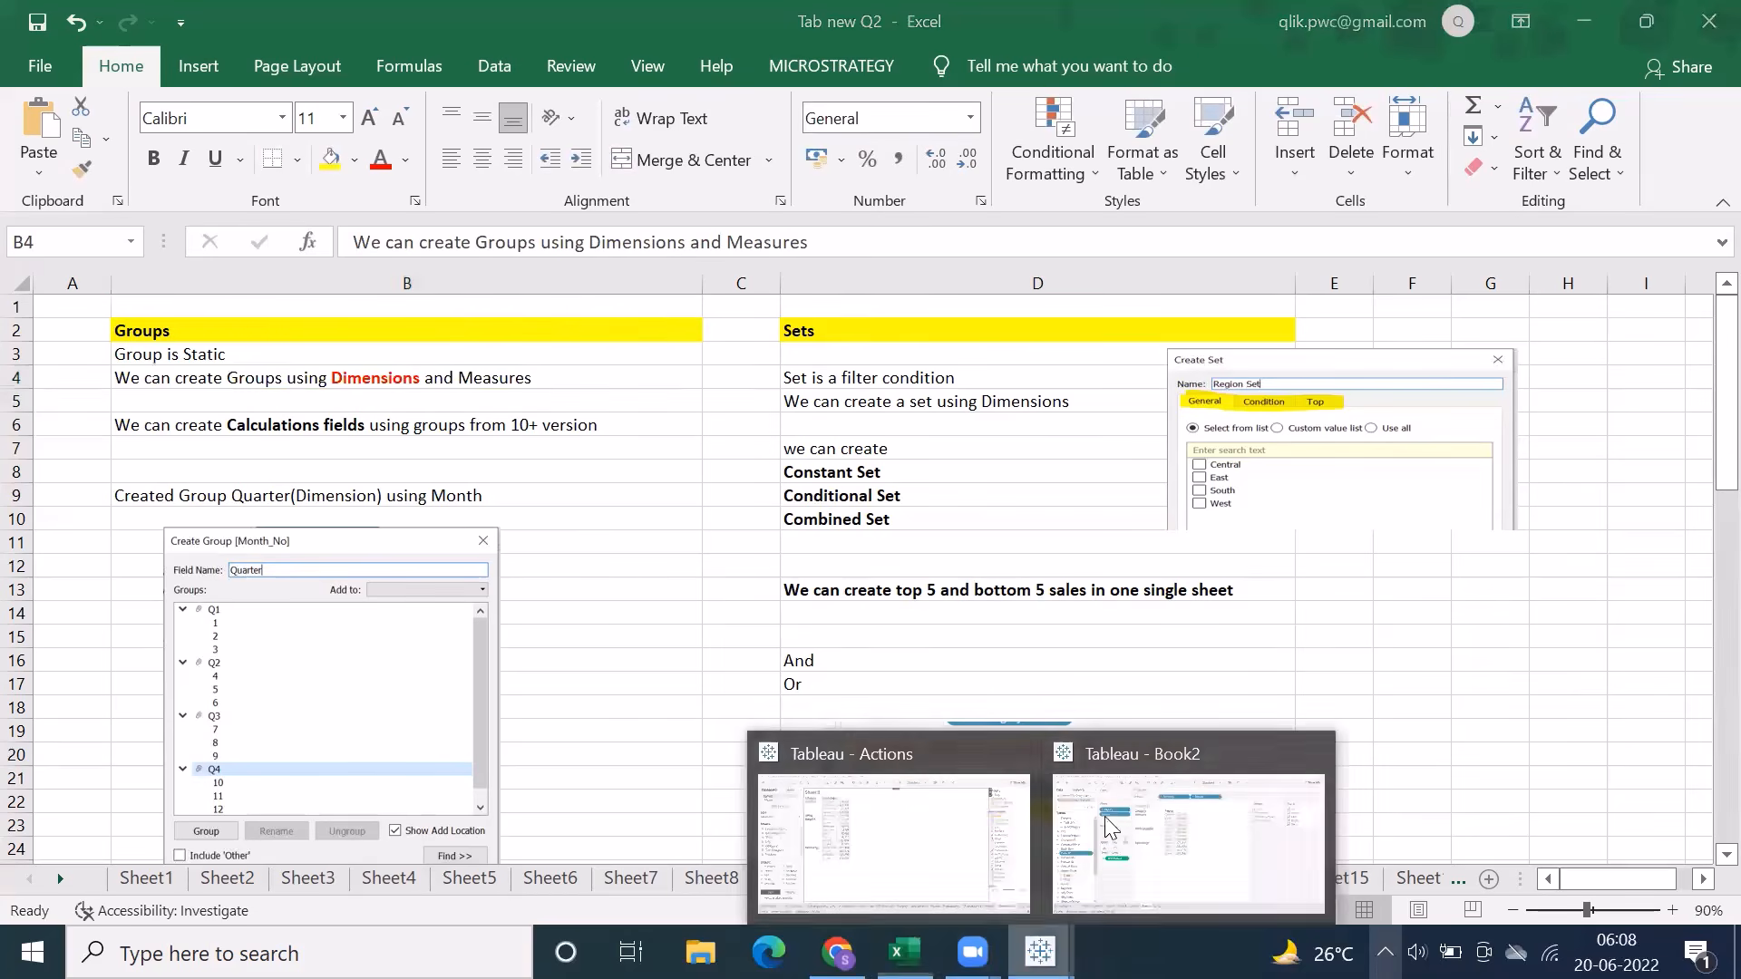
click(1174, 835)
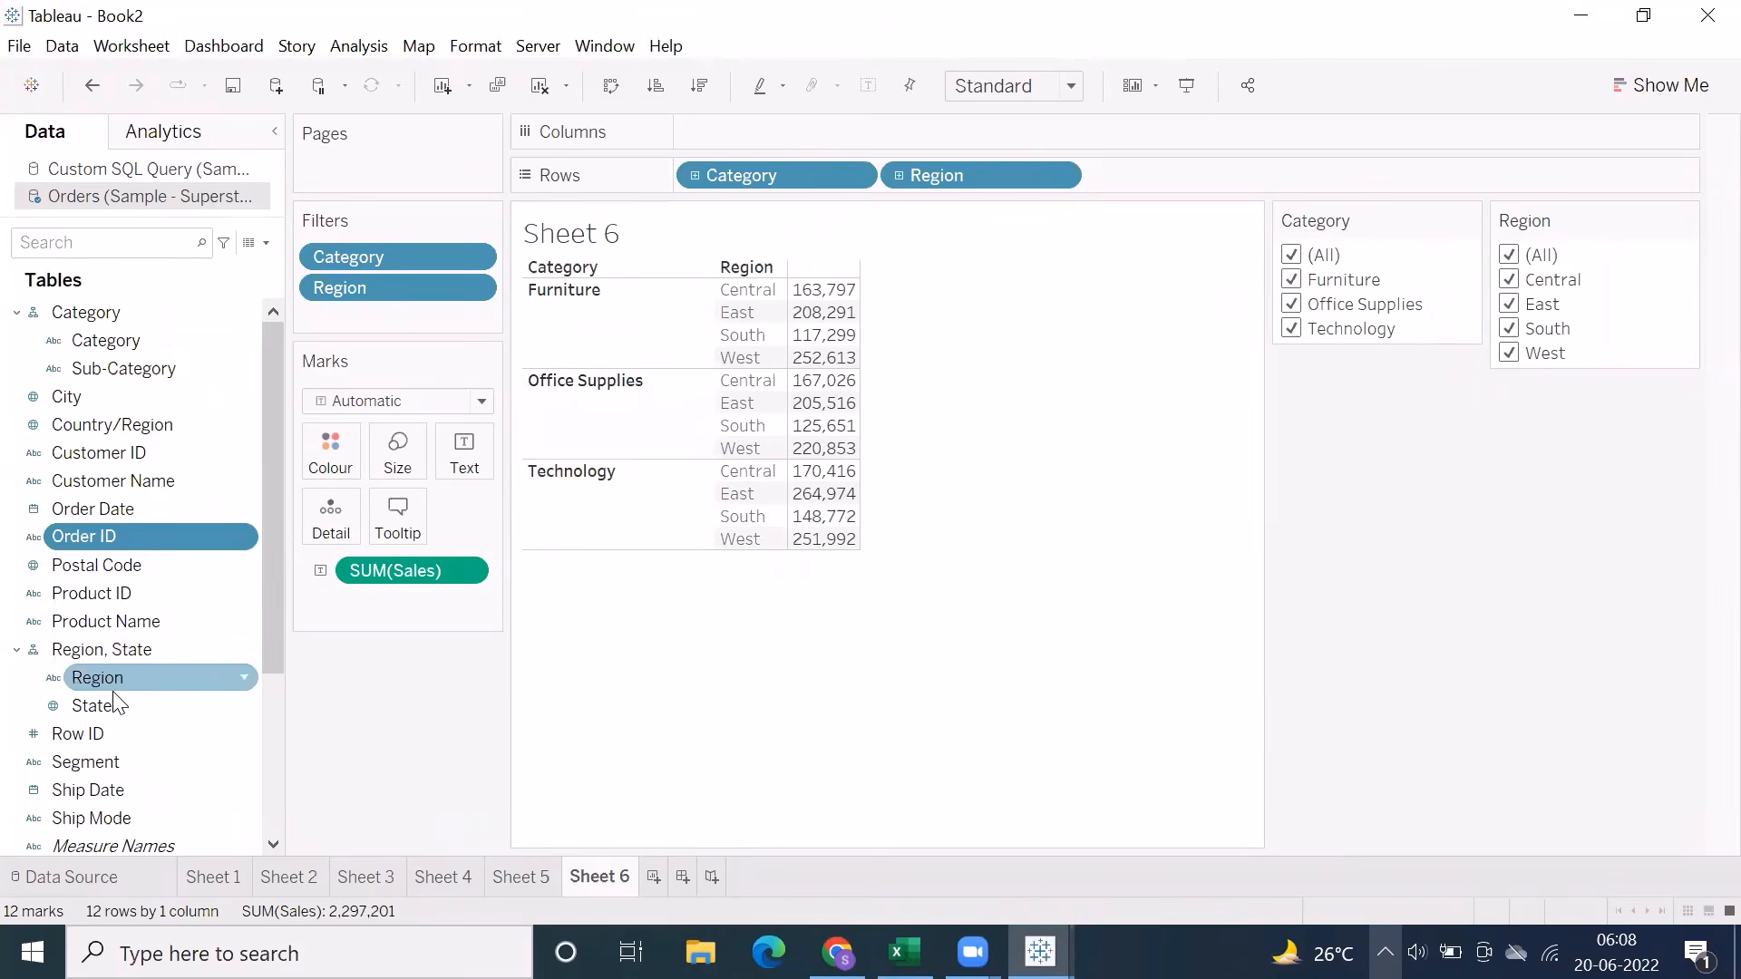
right_click(150, 481)
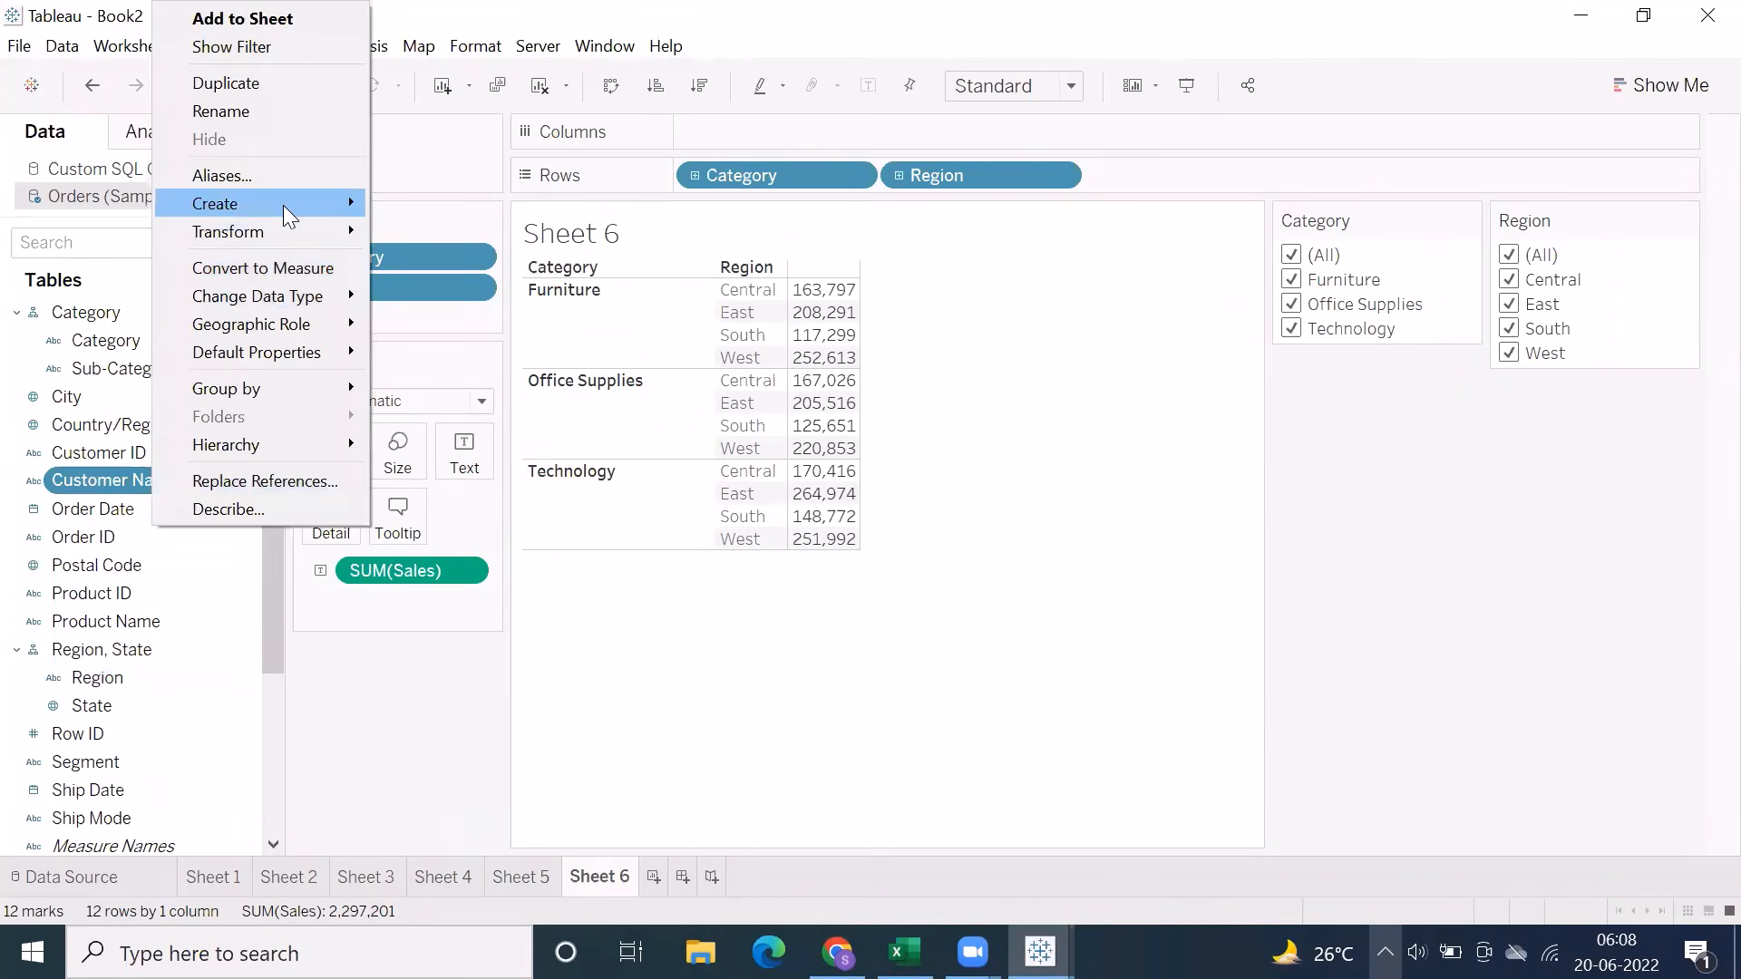
mouse_move(283, 205)
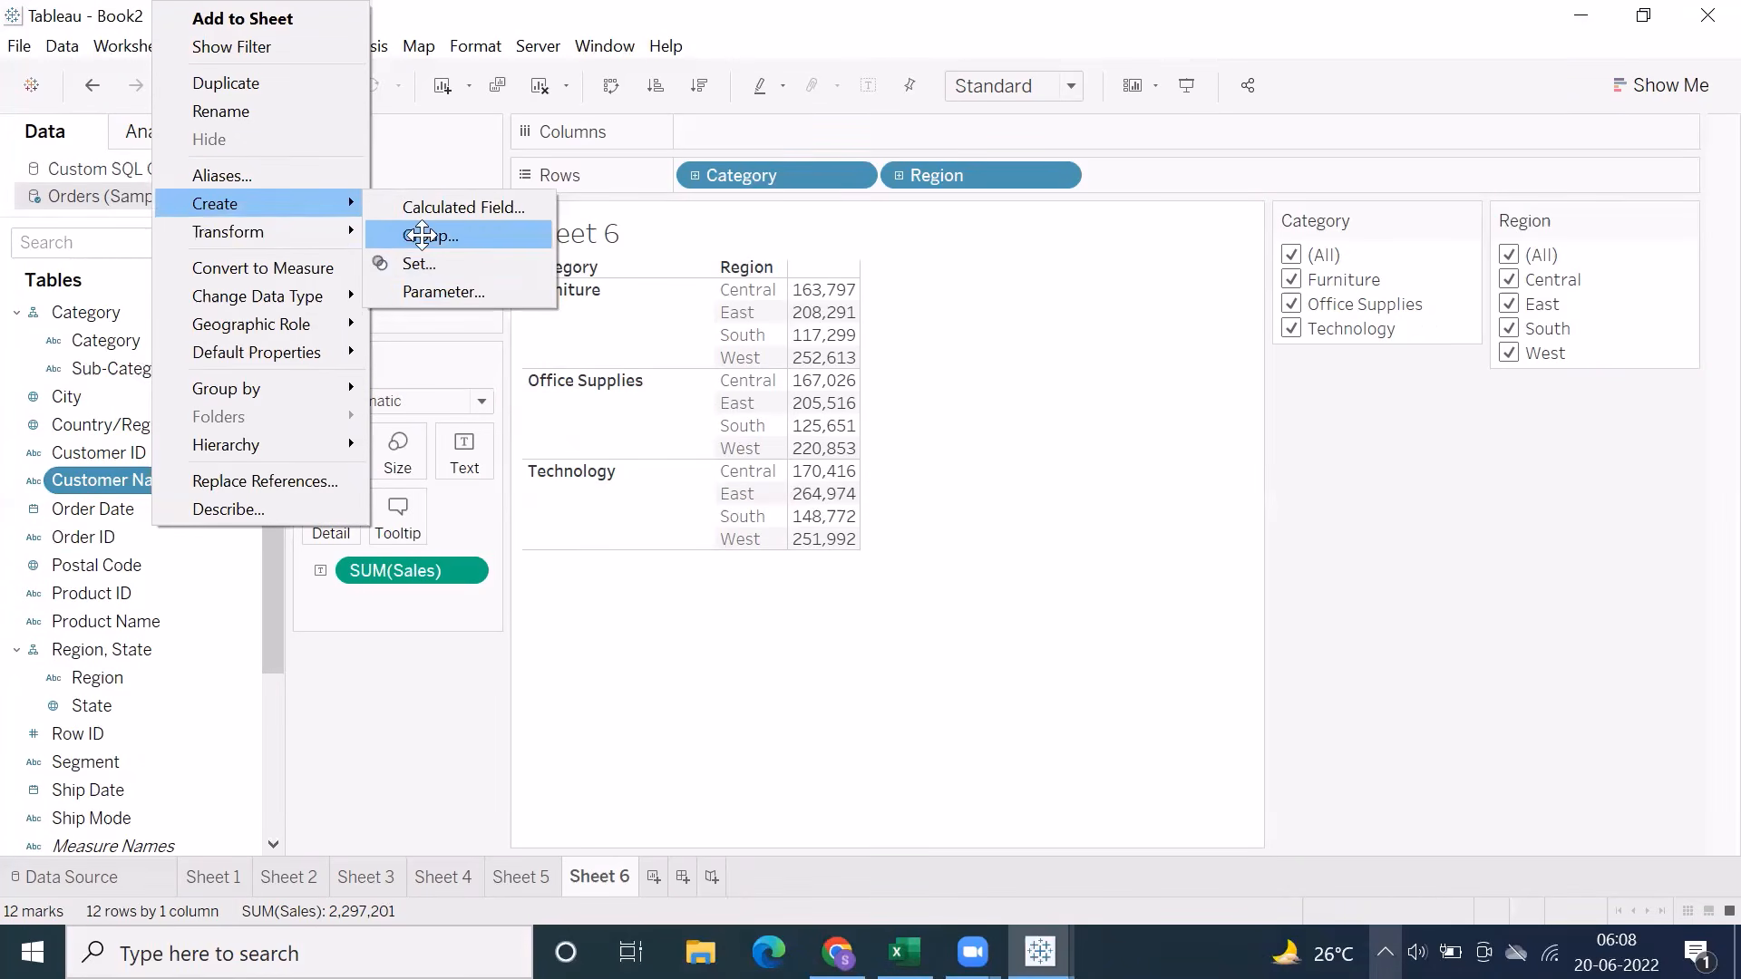
click(419, 235)
drag(689, 343, 695, 462)
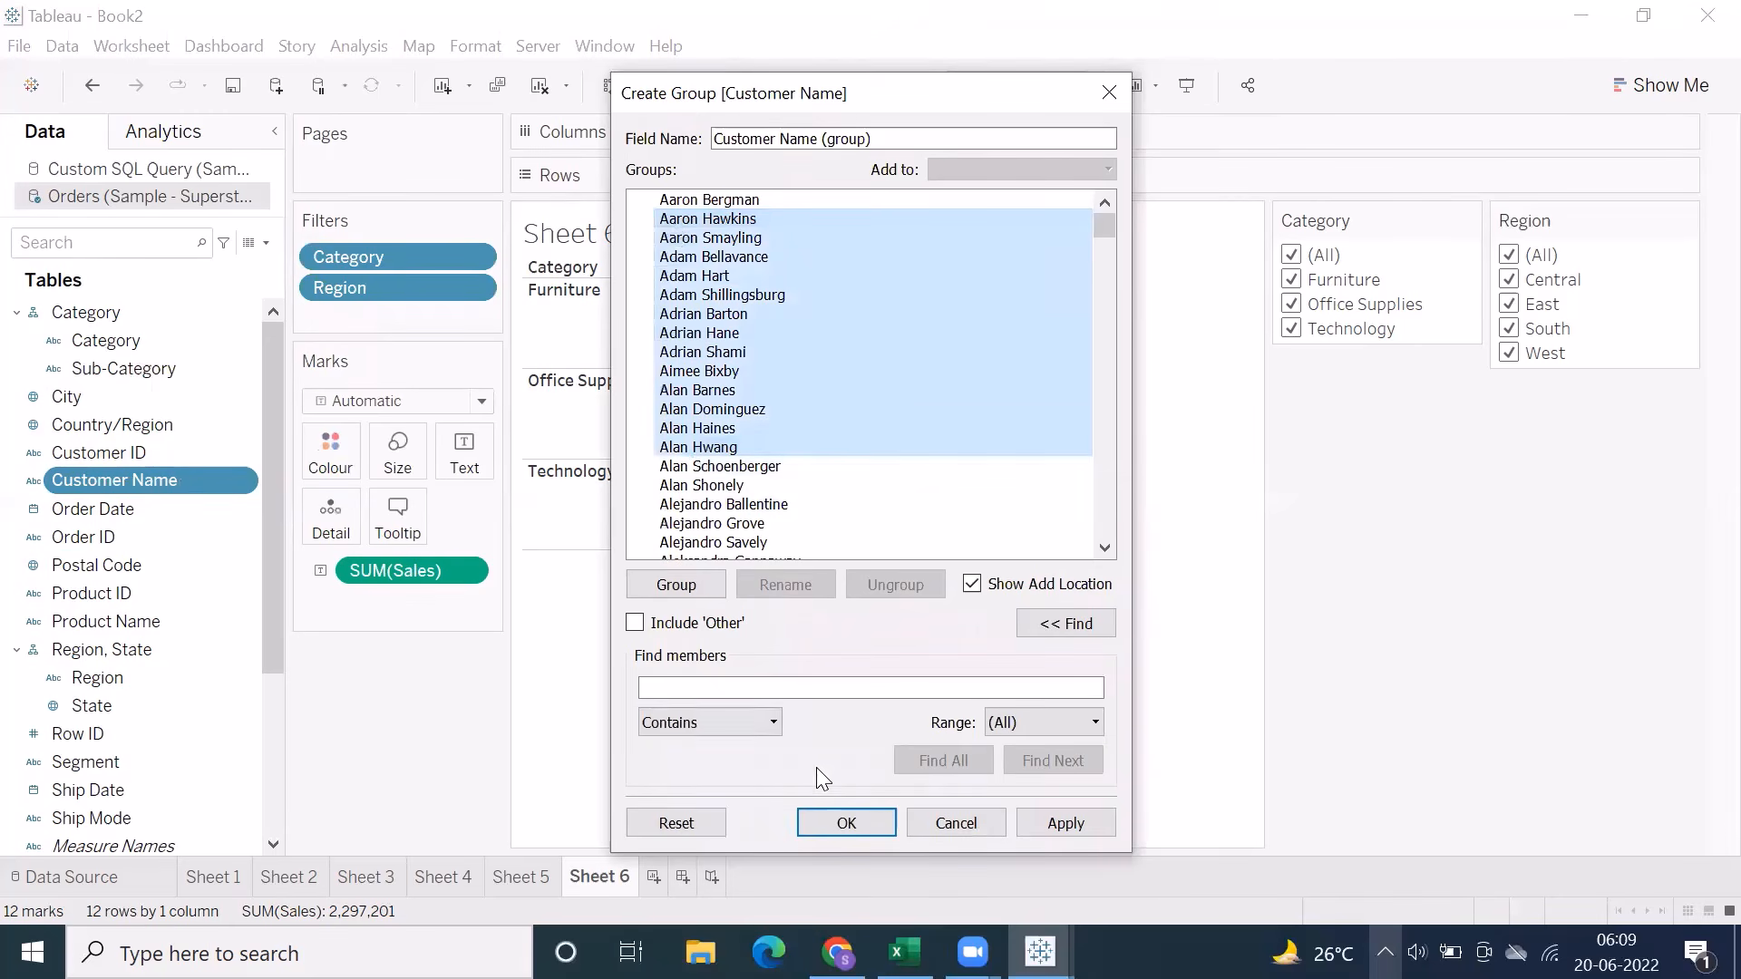
click(952, 826)
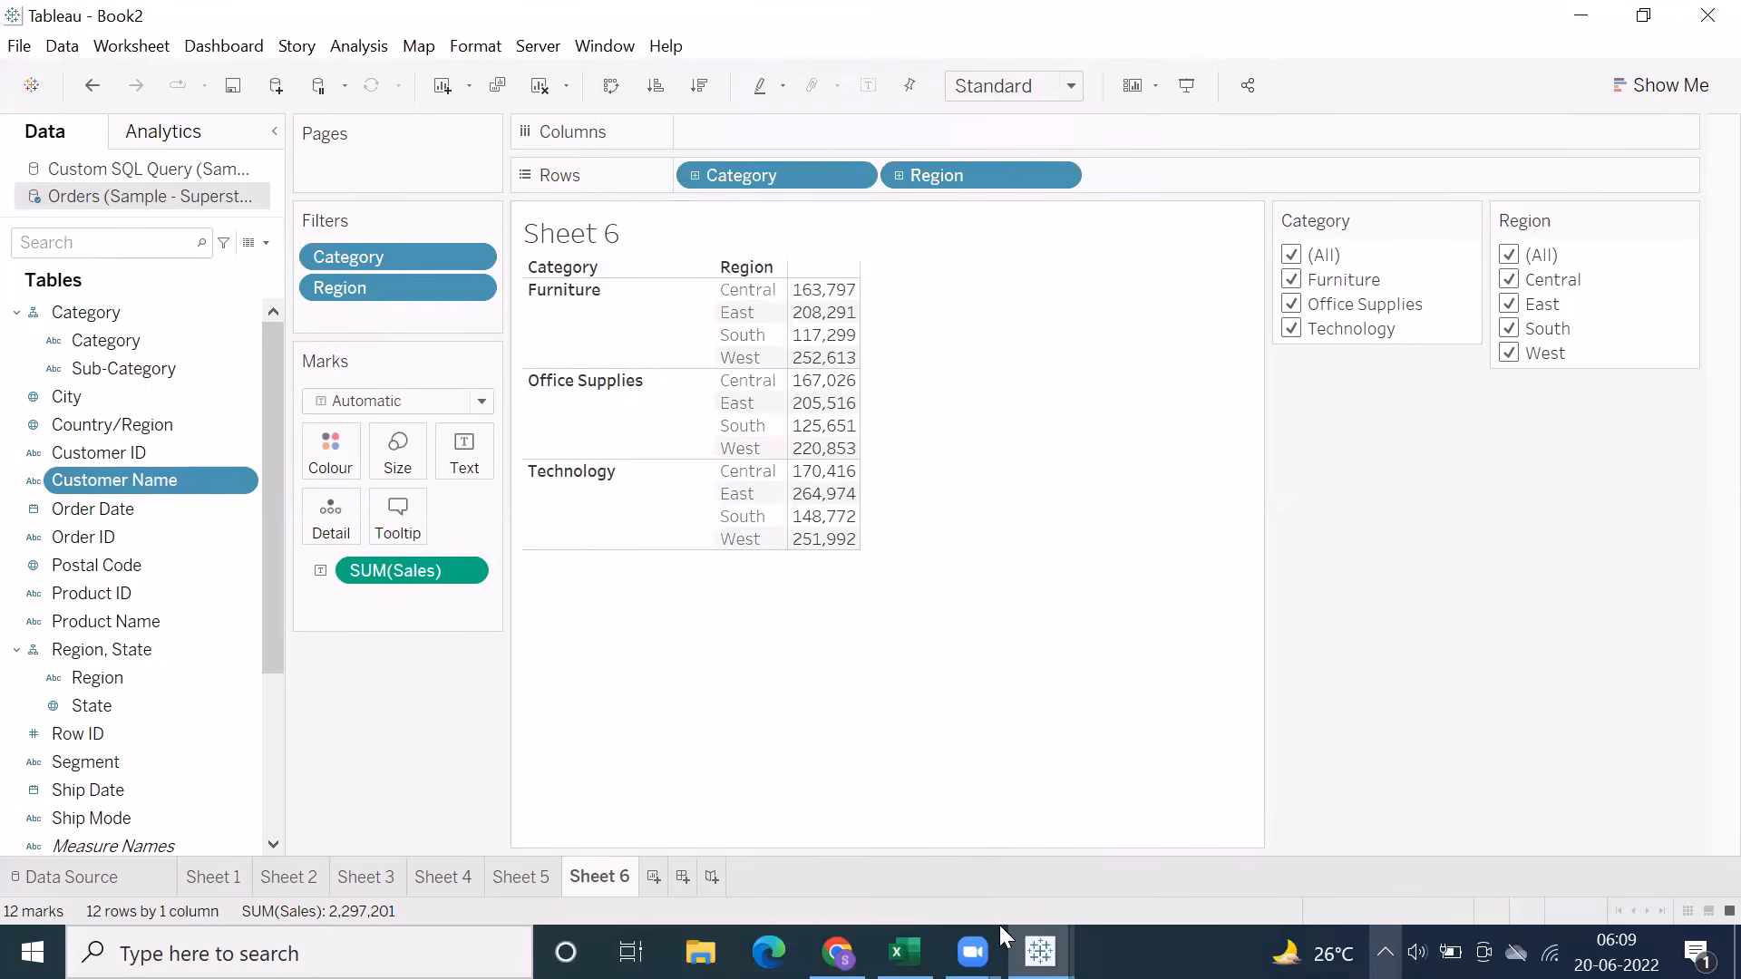
Examine the Find members section and its match options for a Customer Name group, and close without creating the group
mouse_move(1040, 952)
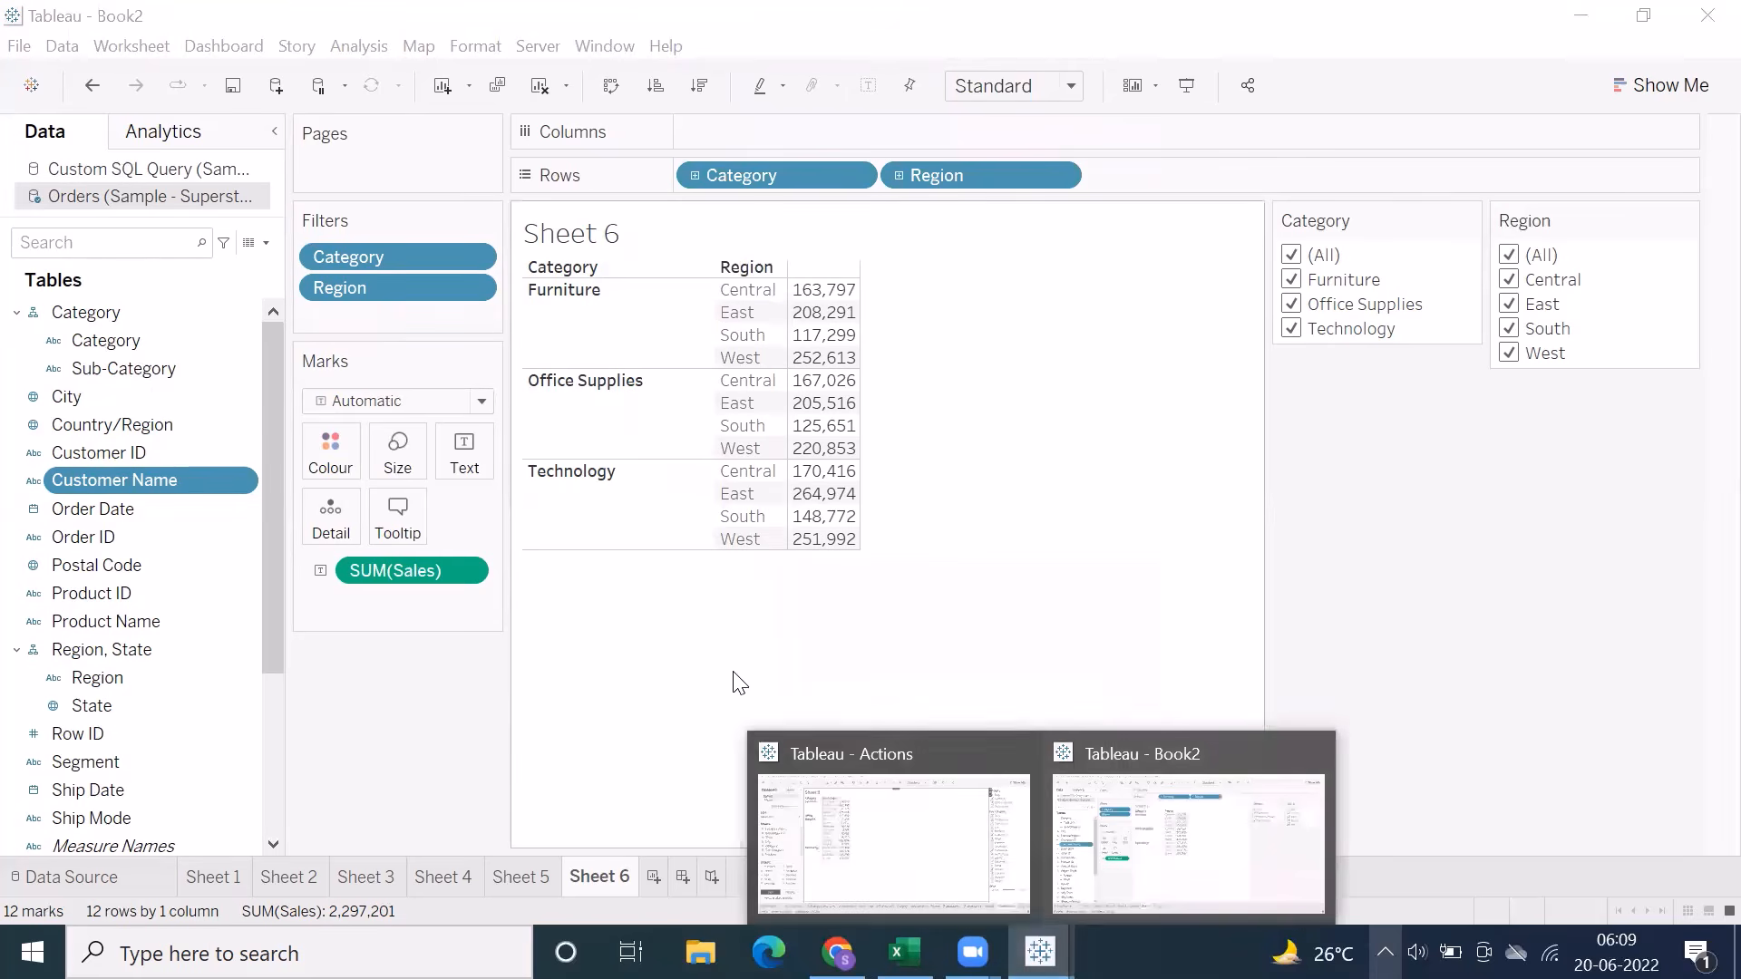
right_click(151, 480)
mouse_move(293, 207)
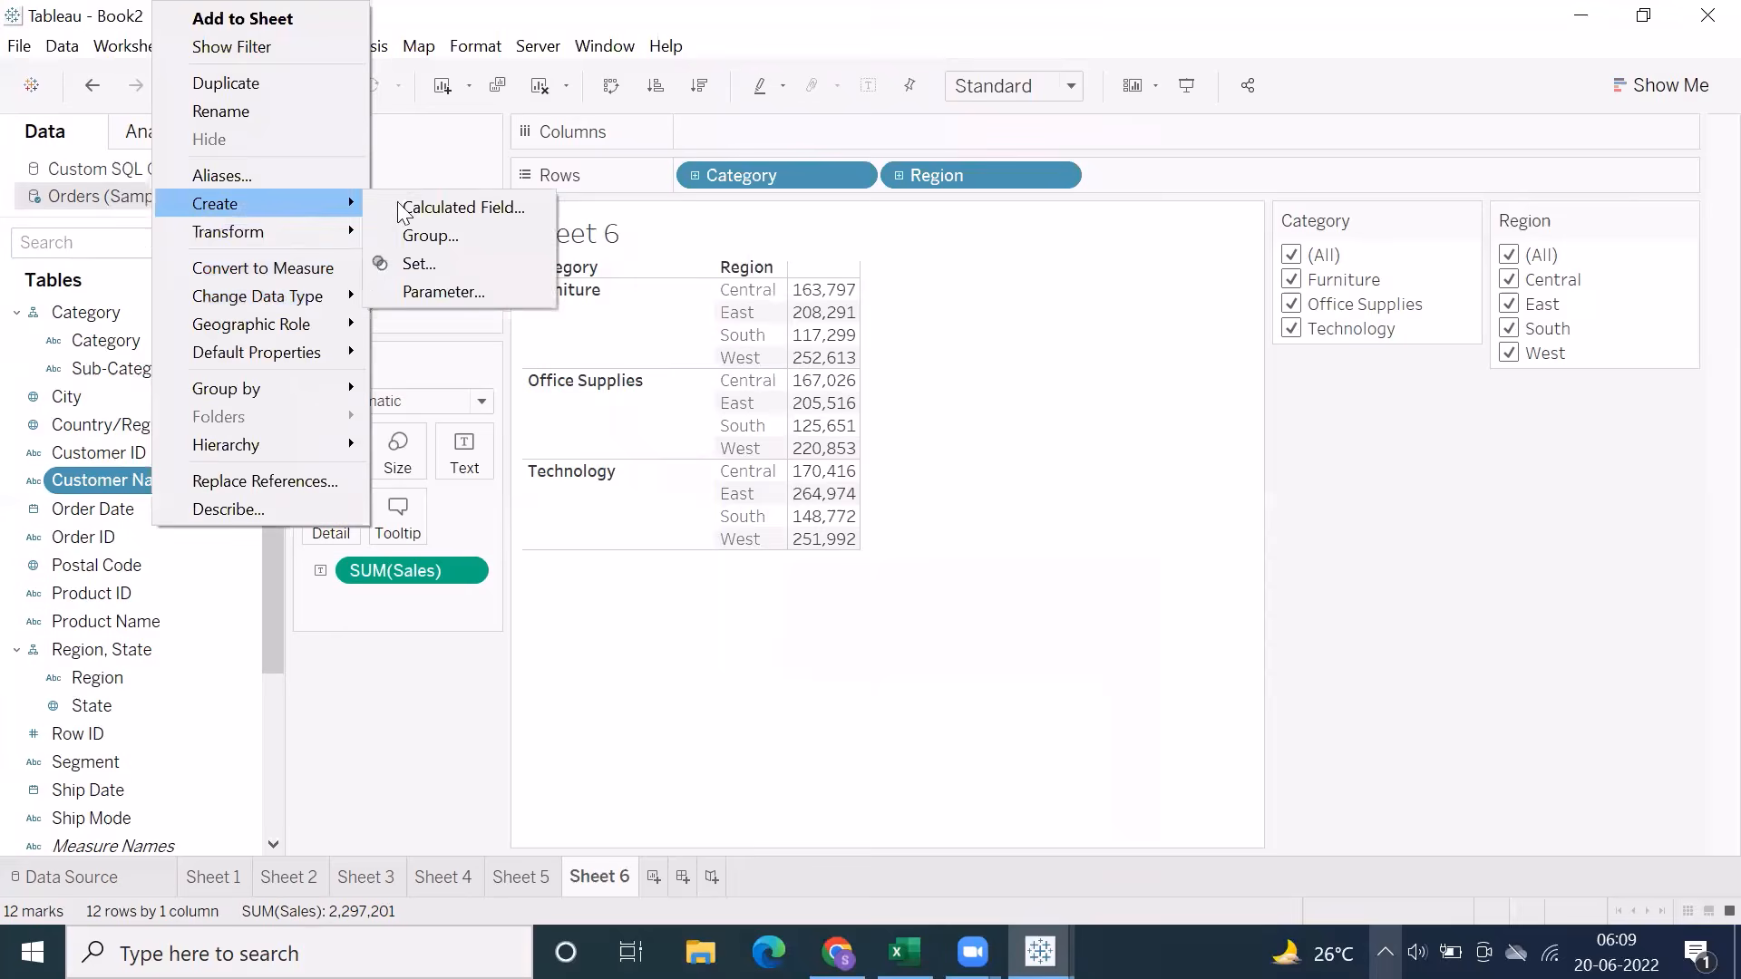
click(432, 236)
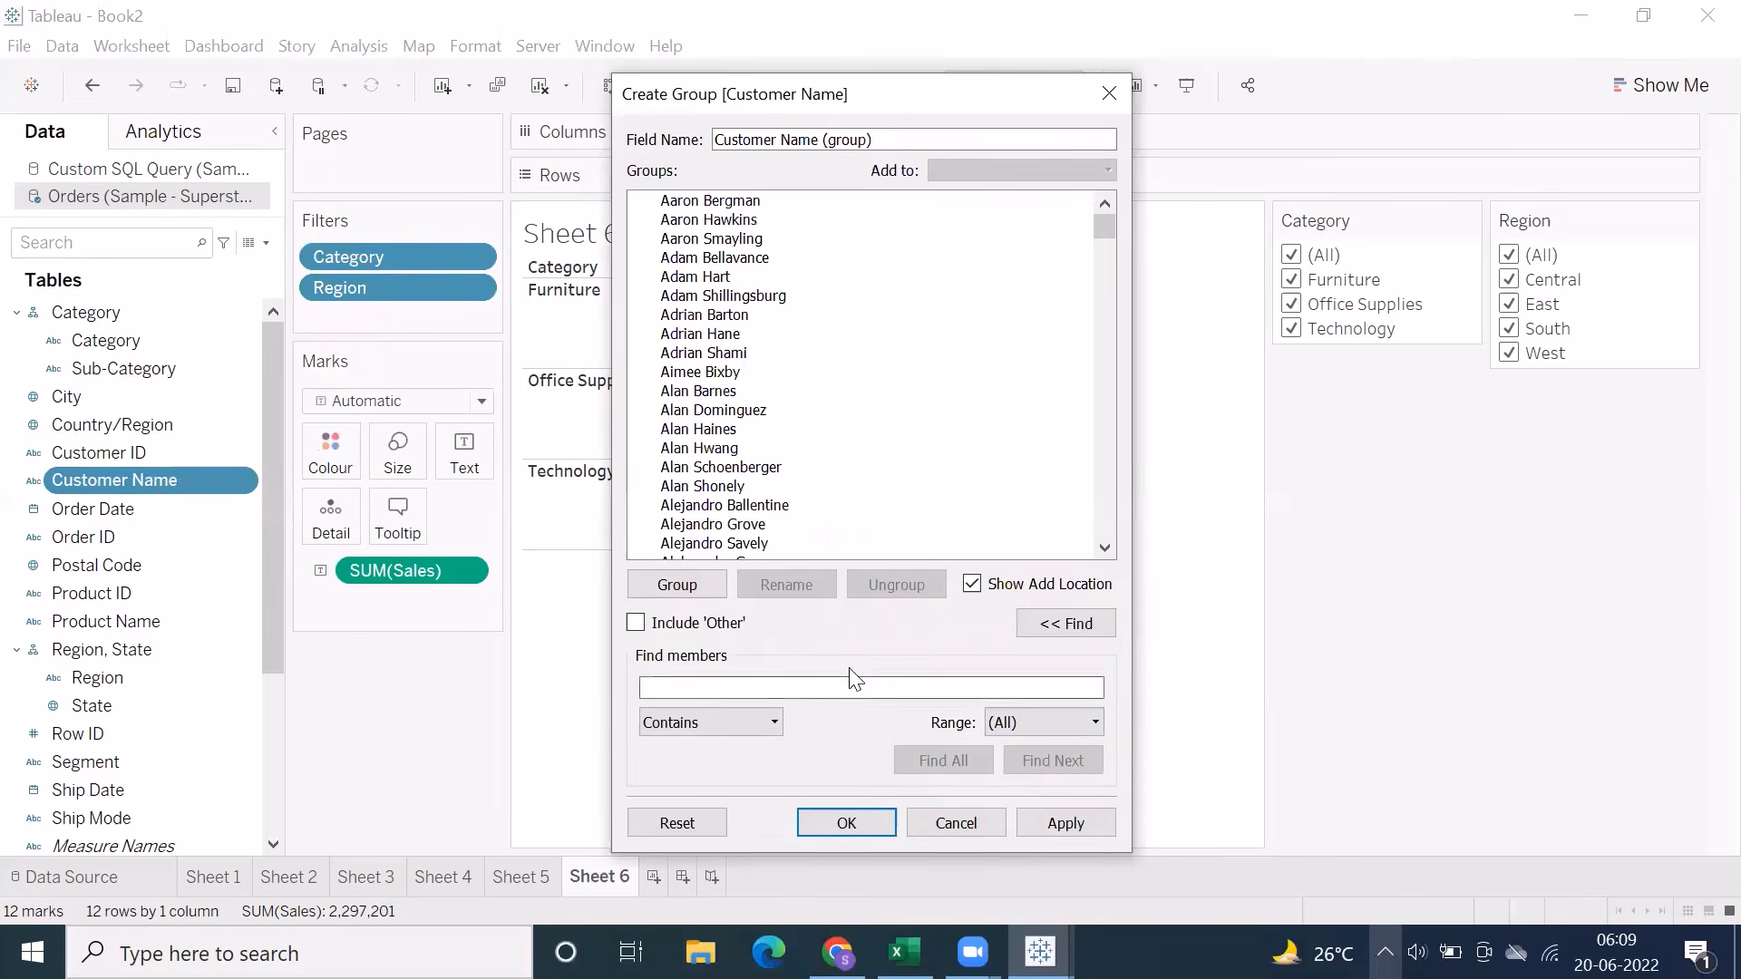
click(1065, 623)
click(1074, 623)
click(700, 720)
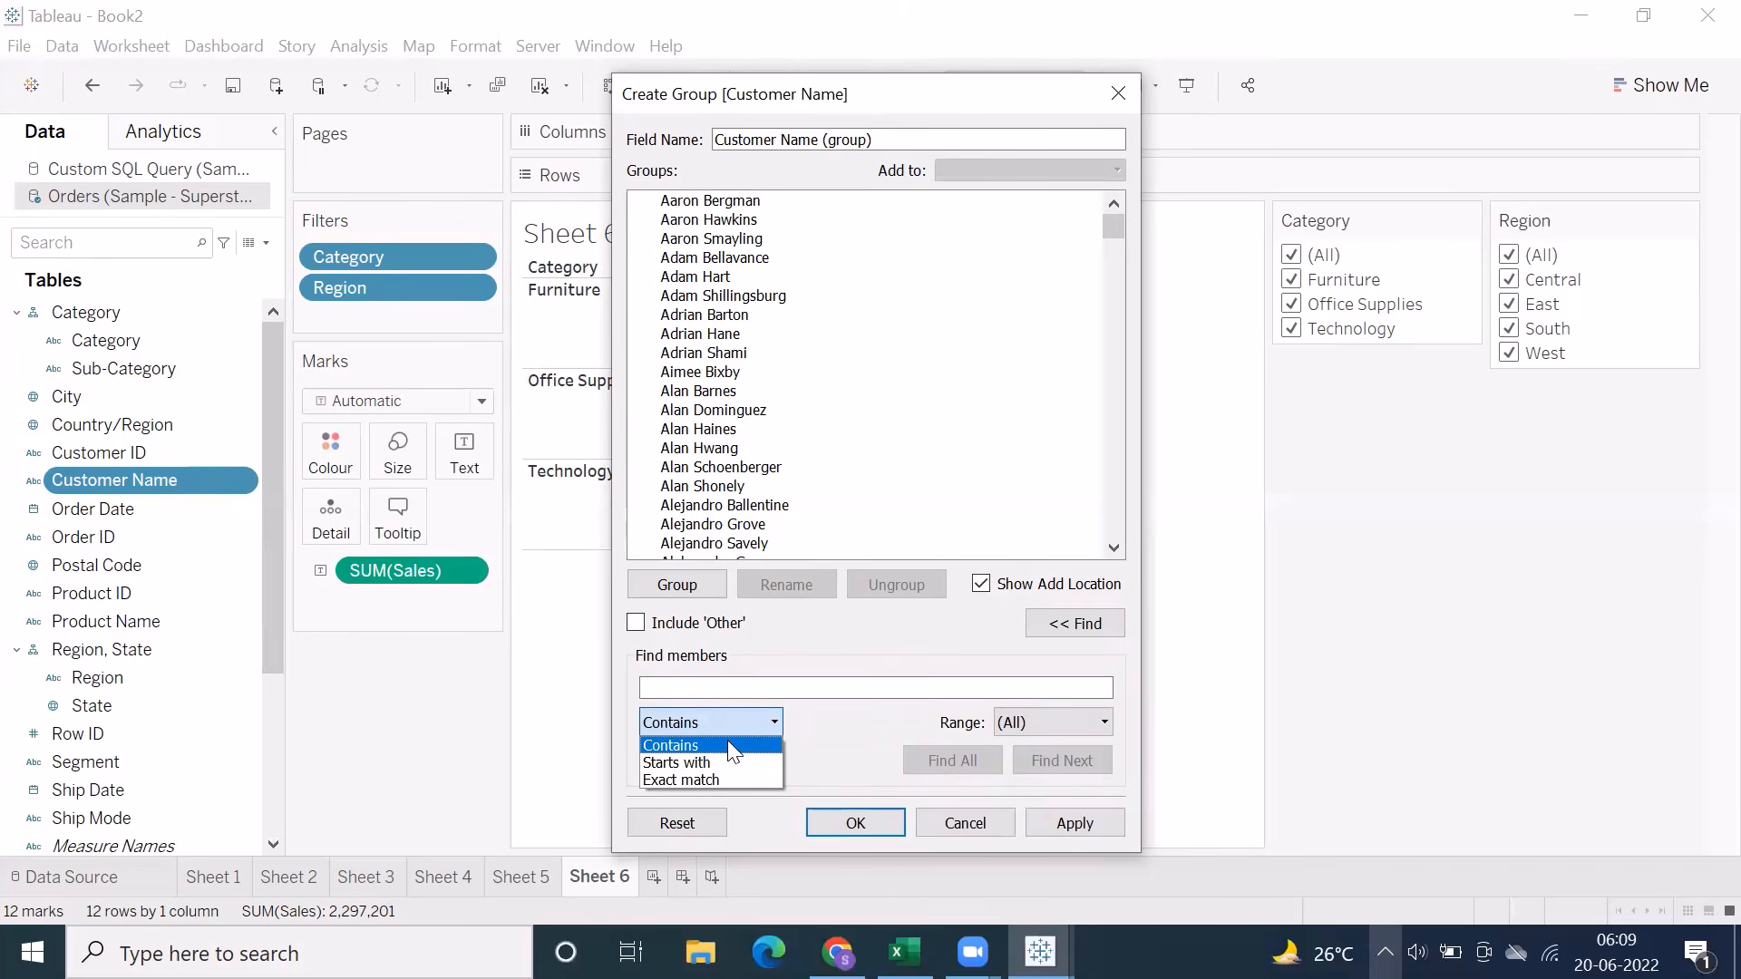
click(840, 733)
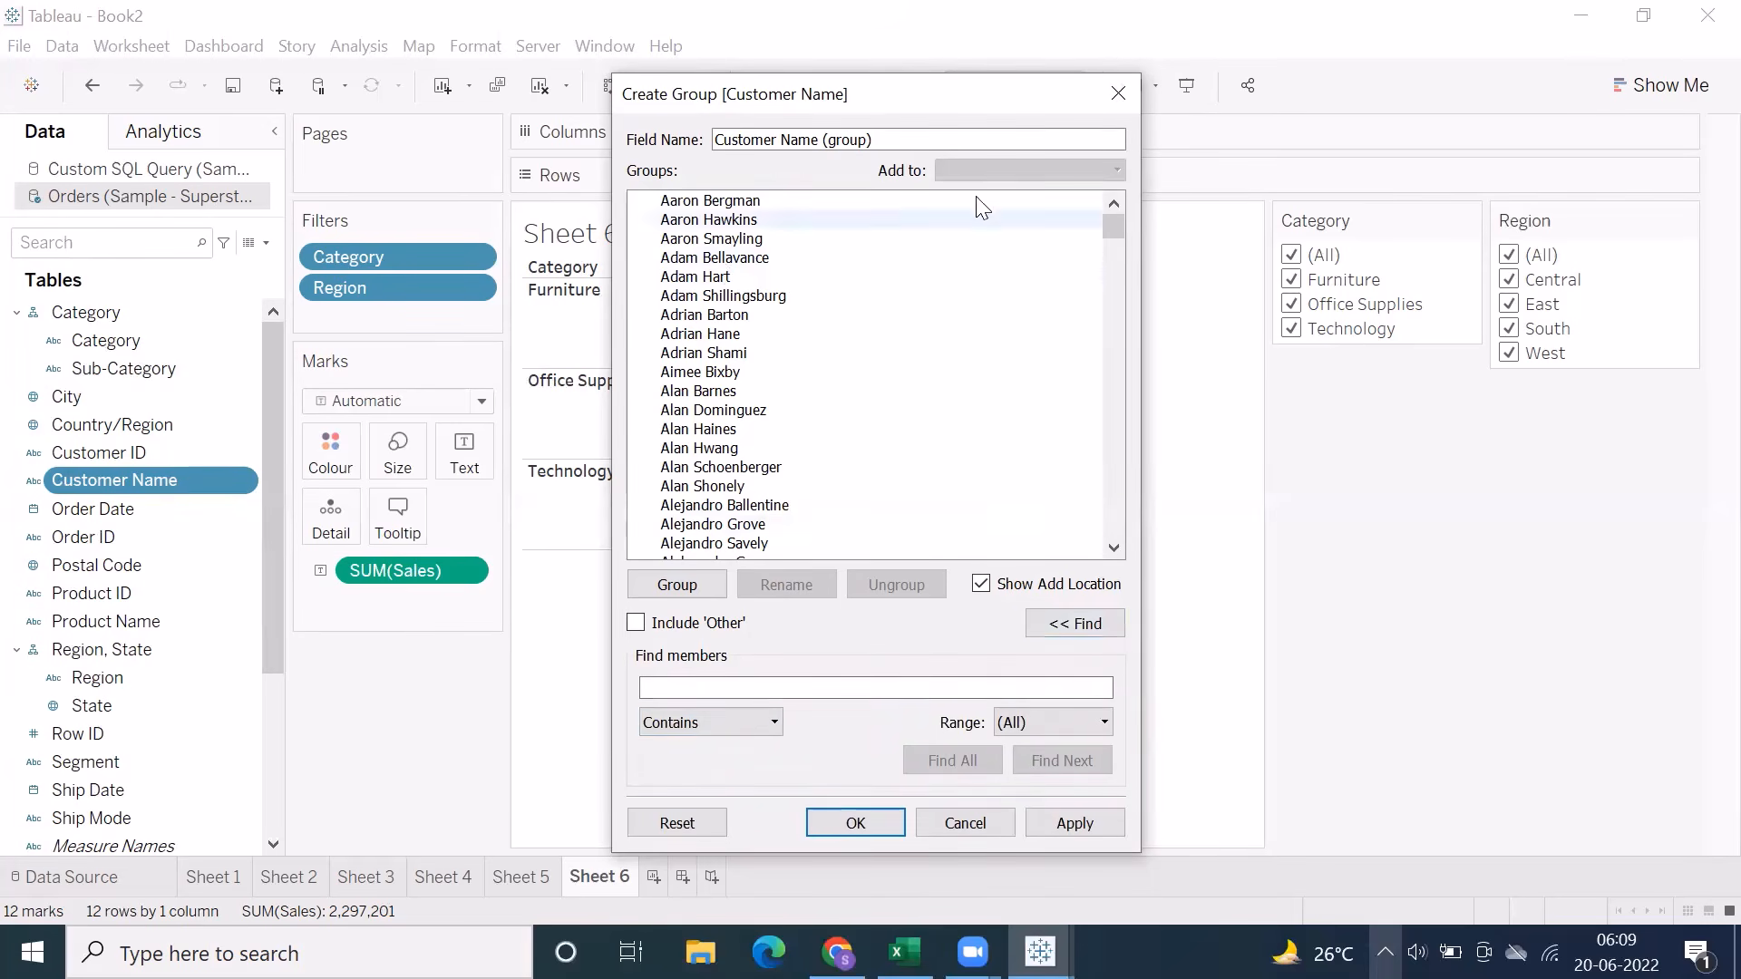
click(1118, 94)
Switch to the Excel notes and review the Season group assignment on Sheet14, including the Winter, Spring, Summer and Fall entries
click(905, 951)
scroll(297, 699, down, 7)
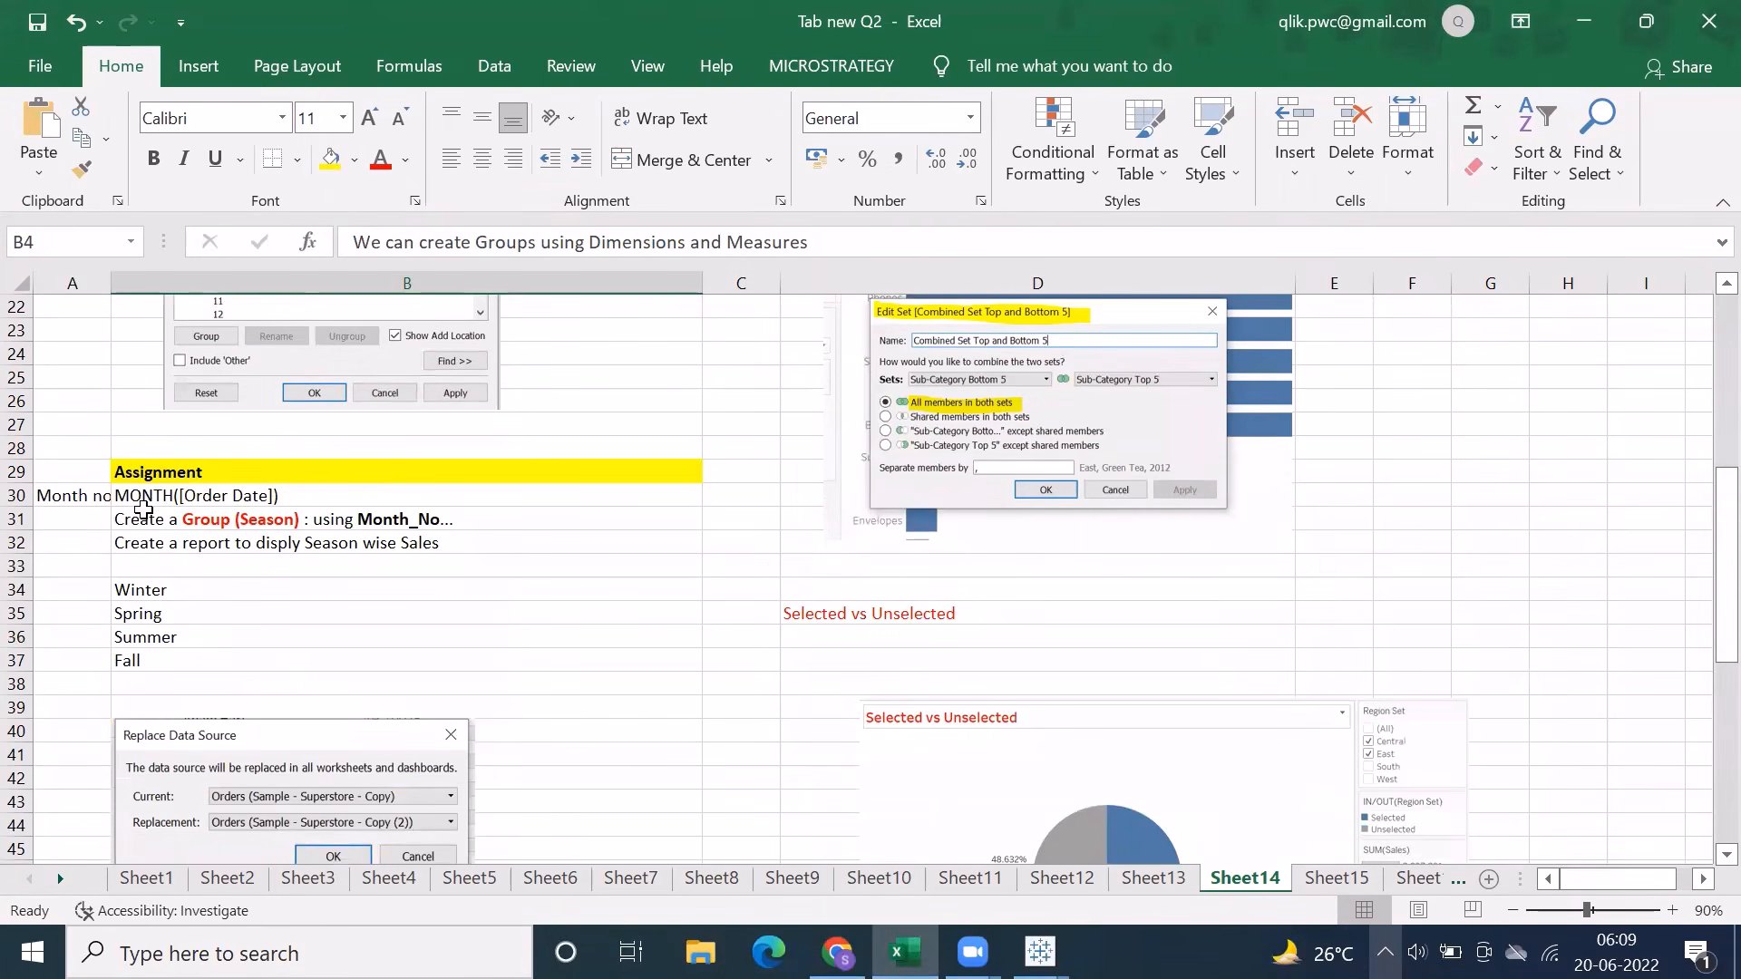
drag(144, 497, 134, 685)
click(143, 543)
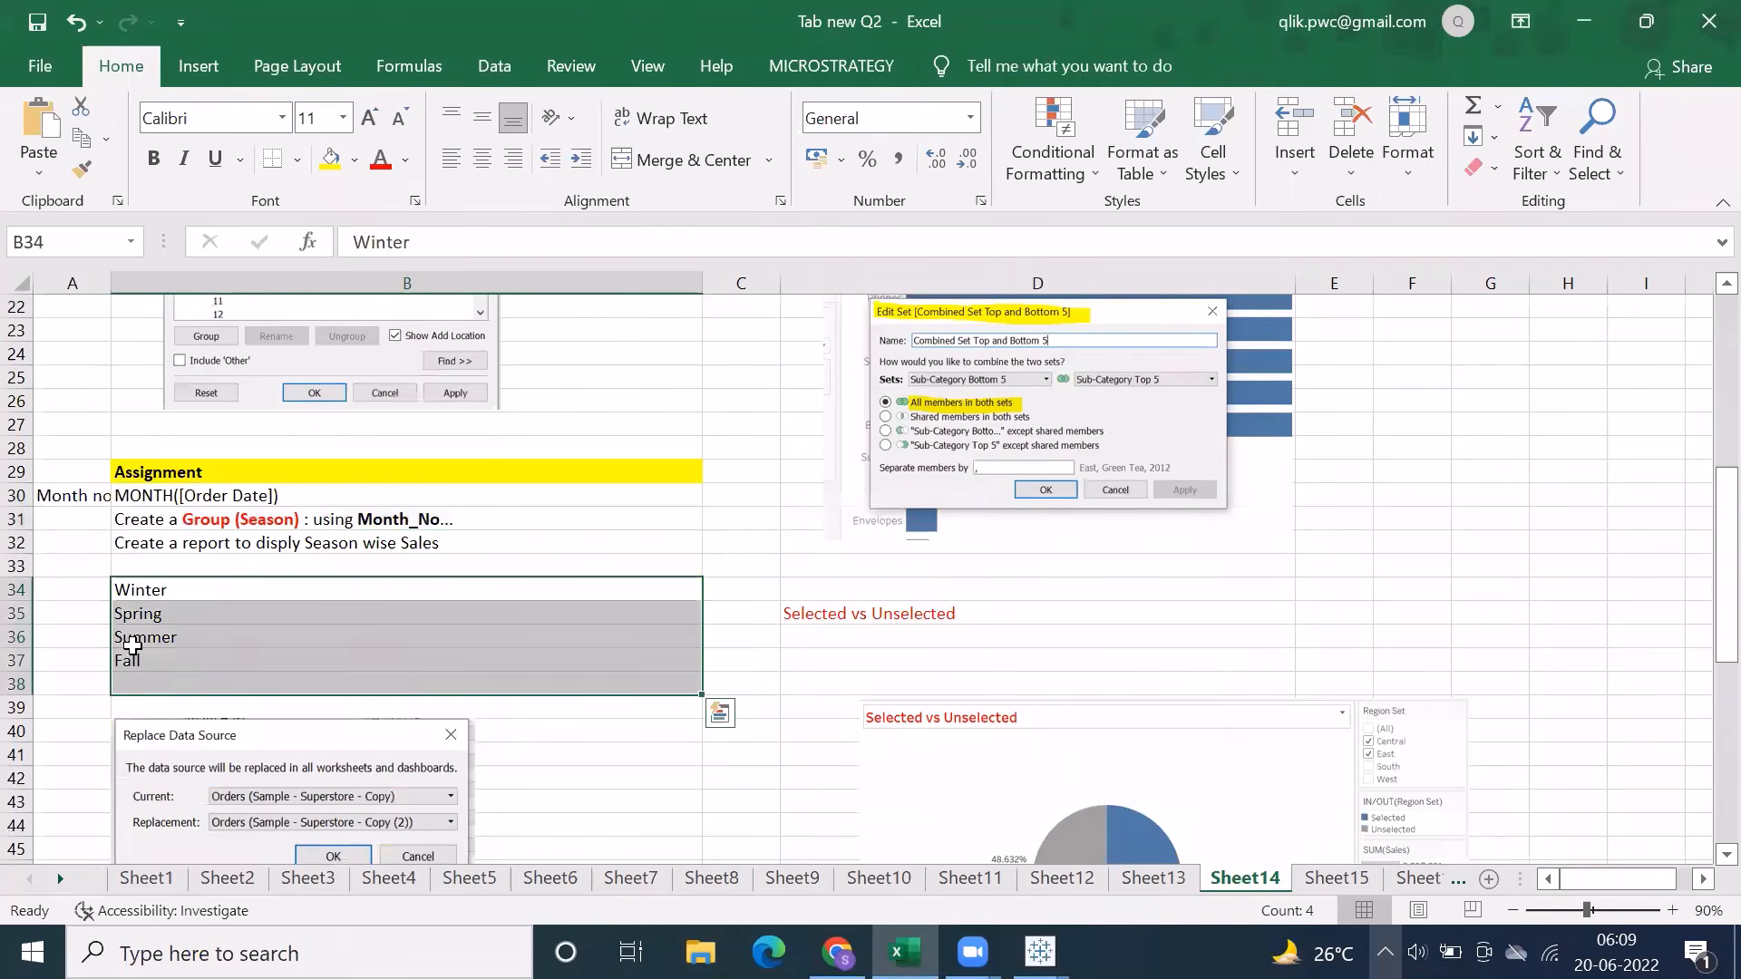
Look over the notes around the season list on Sheet14, down to the Replace Data Source picture
scroll(134, 653, down, 3)
scroll(134, 648, up, 2)
click(220, 524)
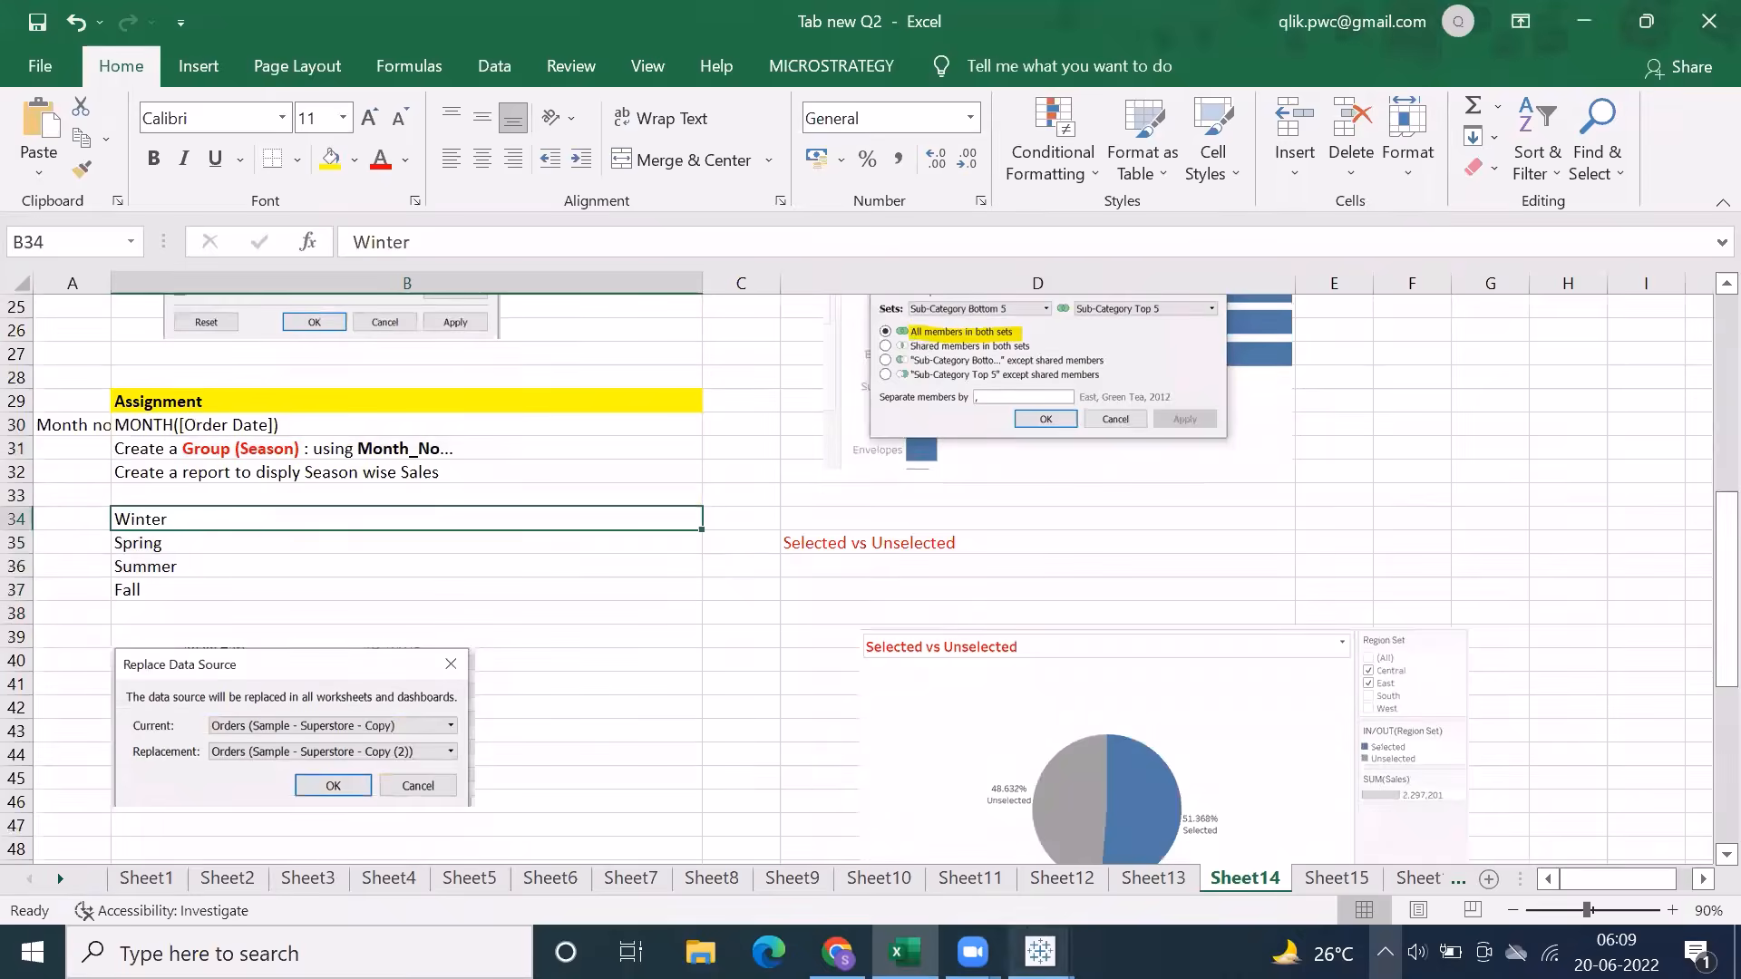
Switch to Tableau Book2, start a new group on Sub-Category, and group Accessories, Appliances and Art as A*
mouse_move(1040, 952)
click(1154, 838)
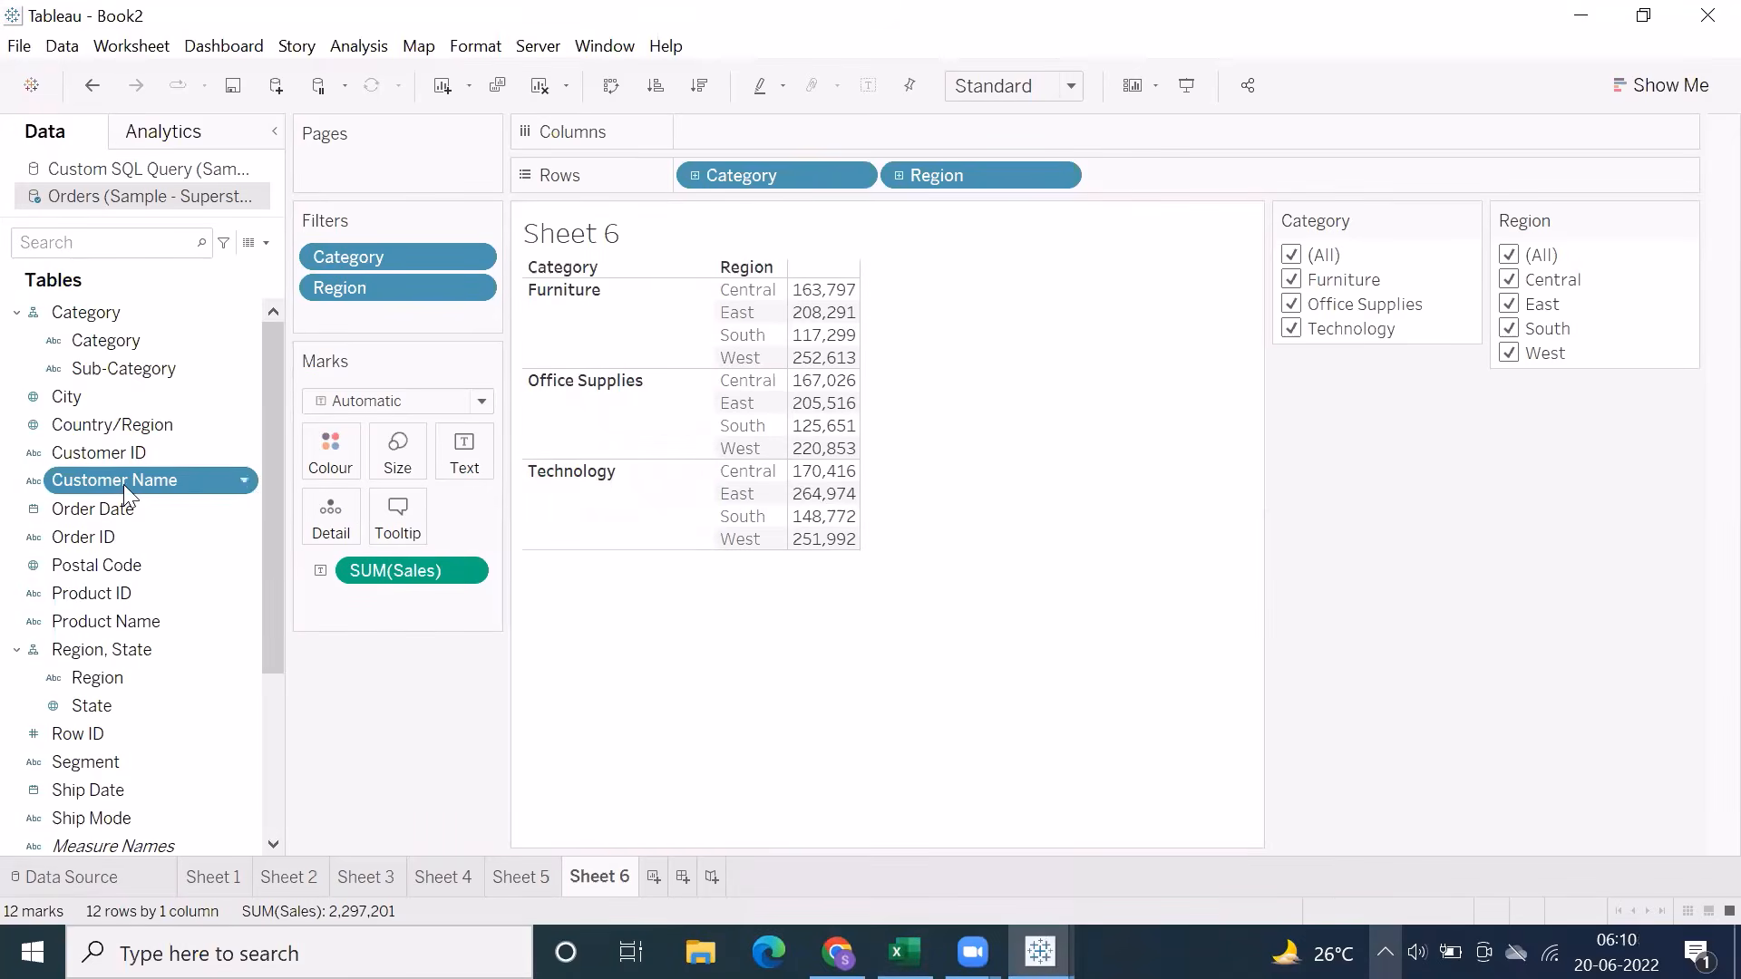
right_click(83, 343)
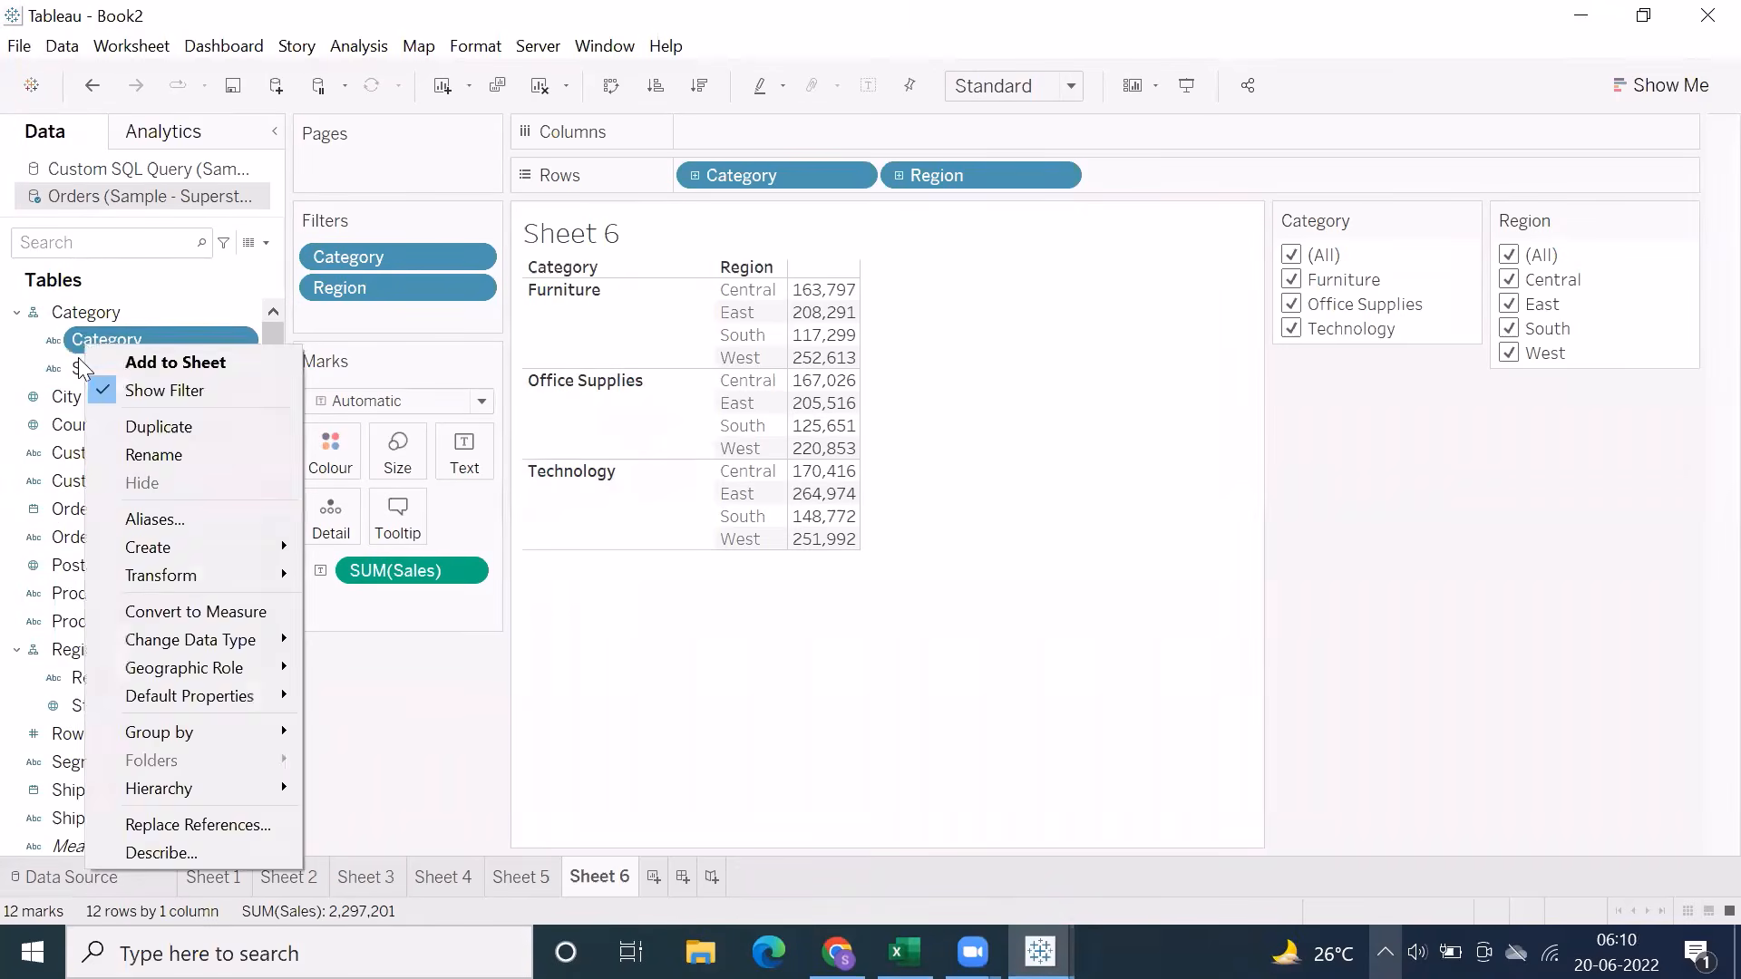
click(62, 365)
right_click(83, 365)
mouse_move(173, 566)
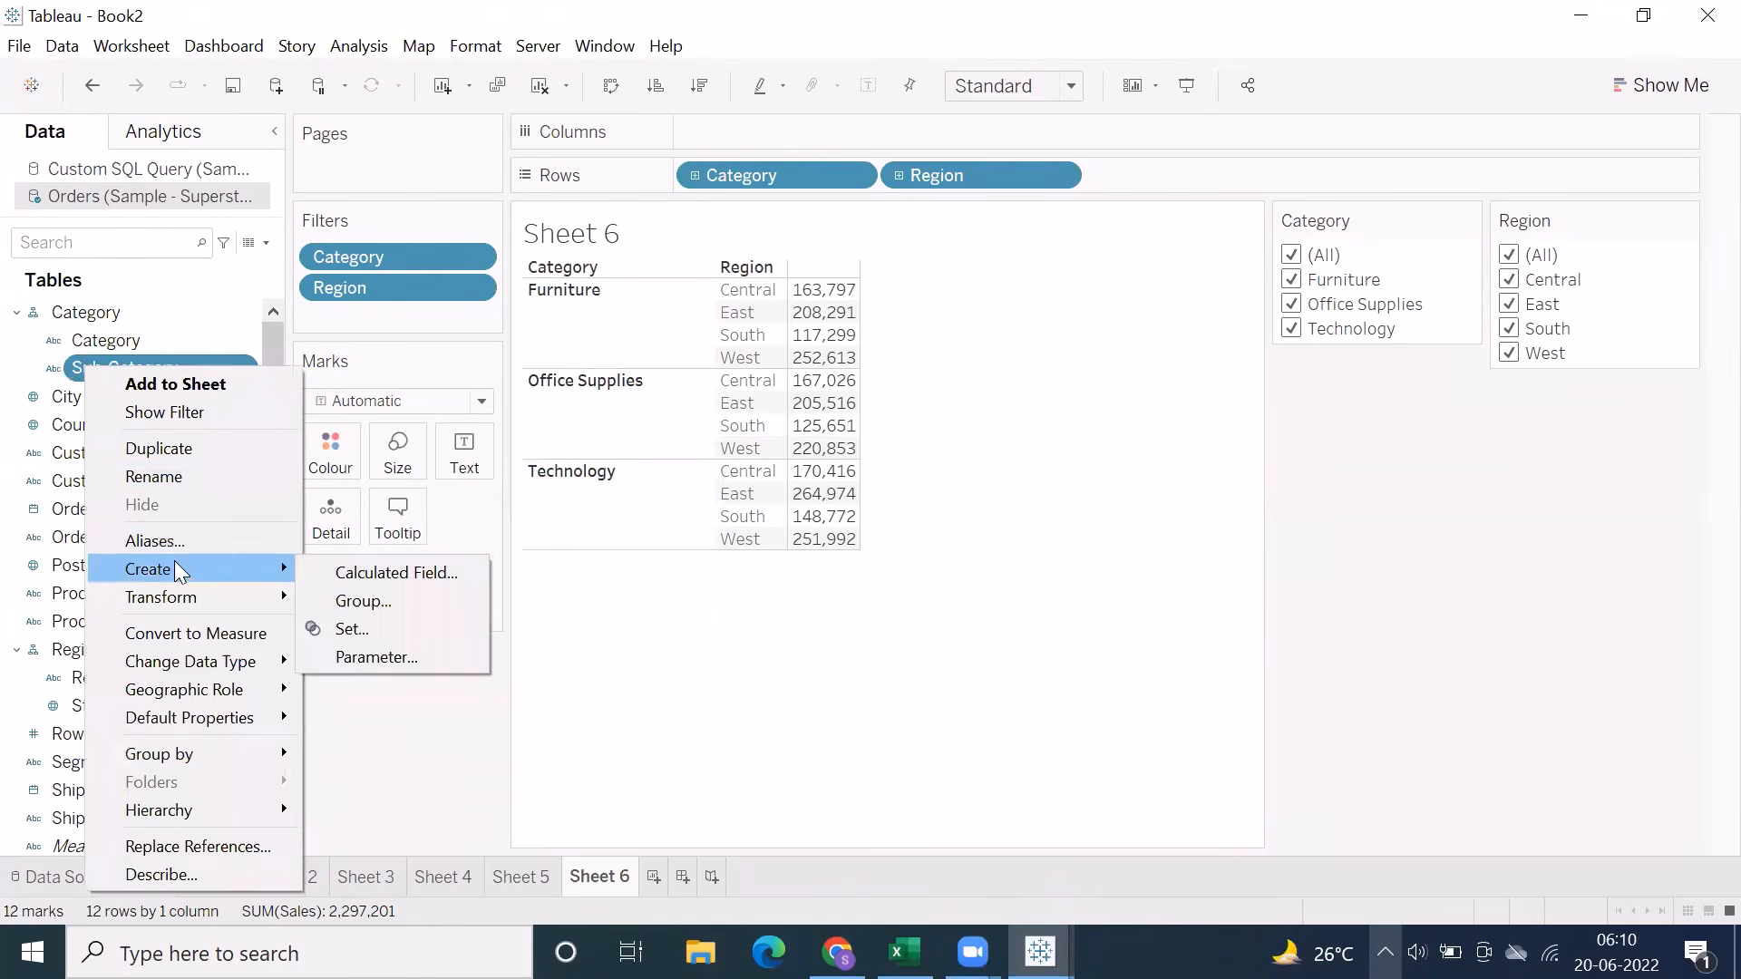
click(348, 604)
click(678, 203)
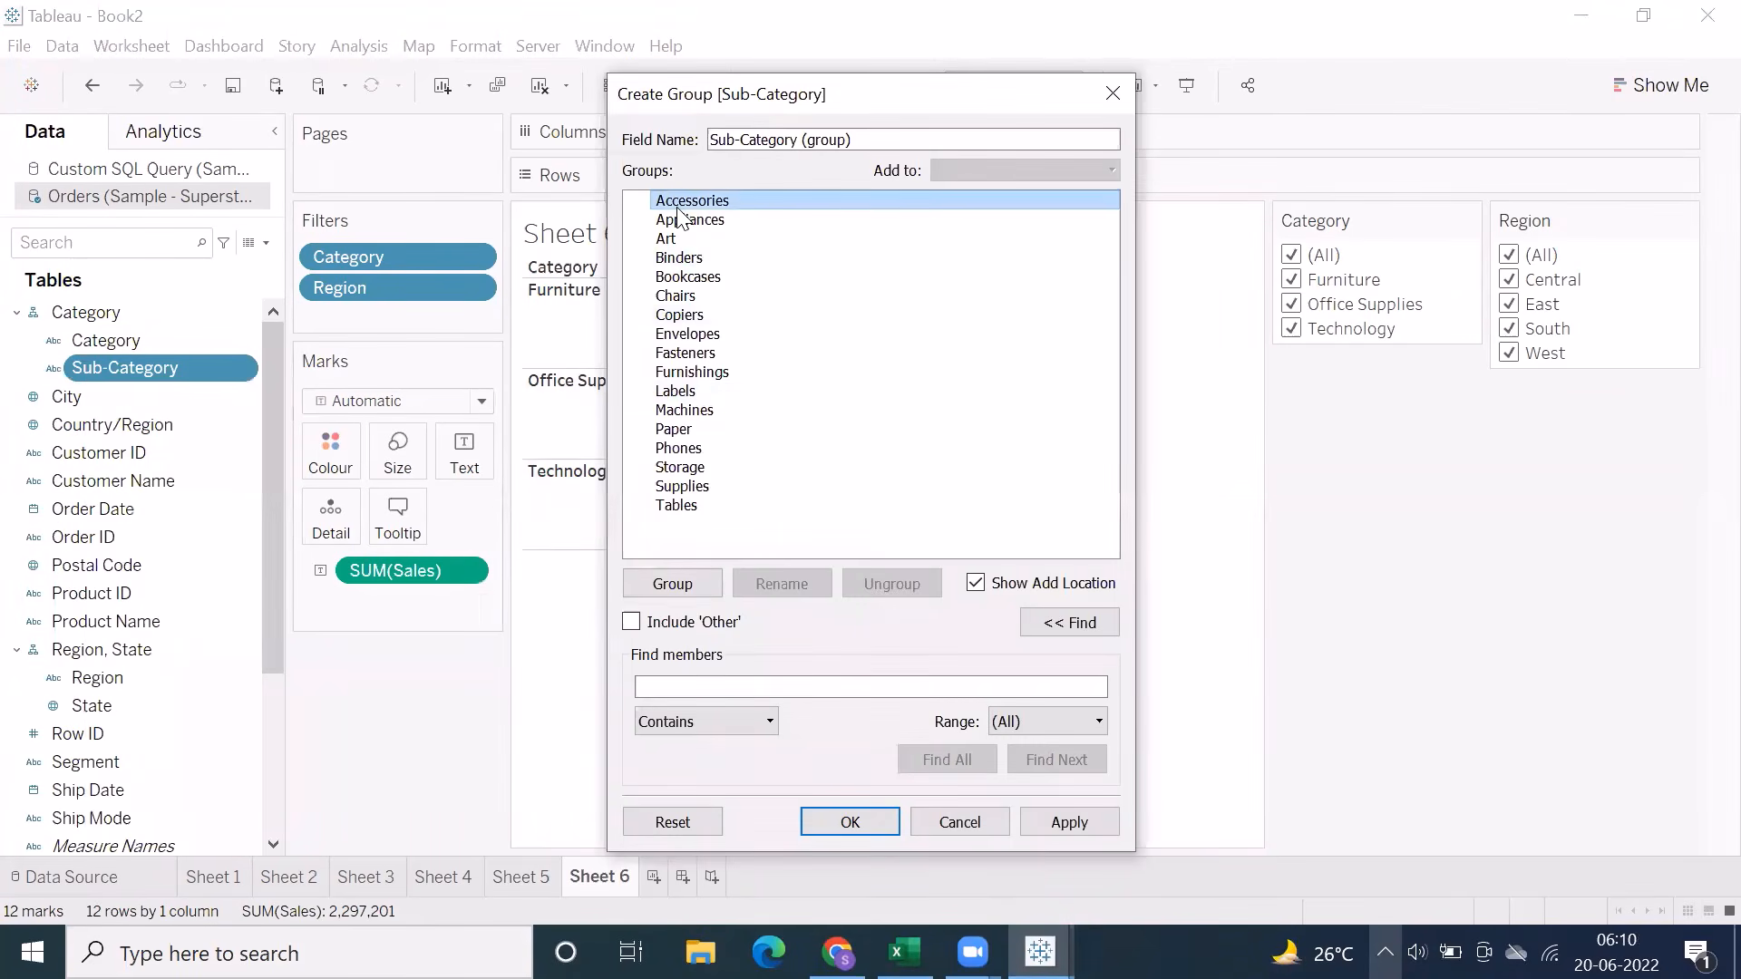
shift+click(673, 246)
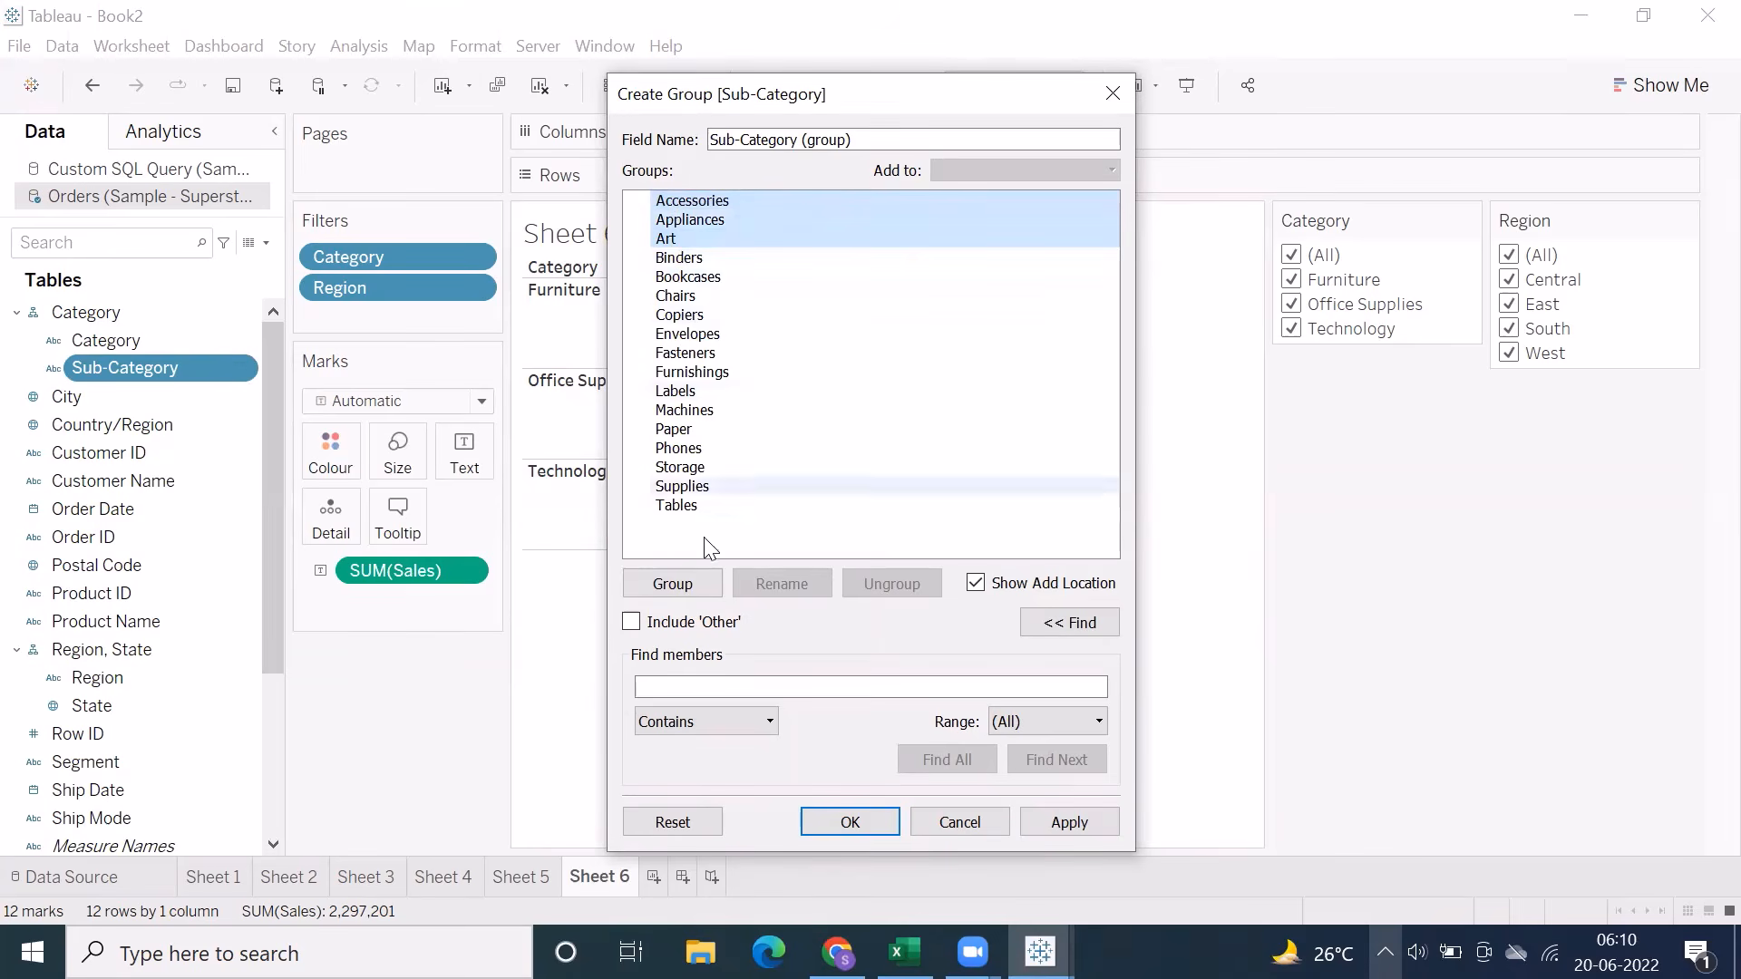
click(668, 590)
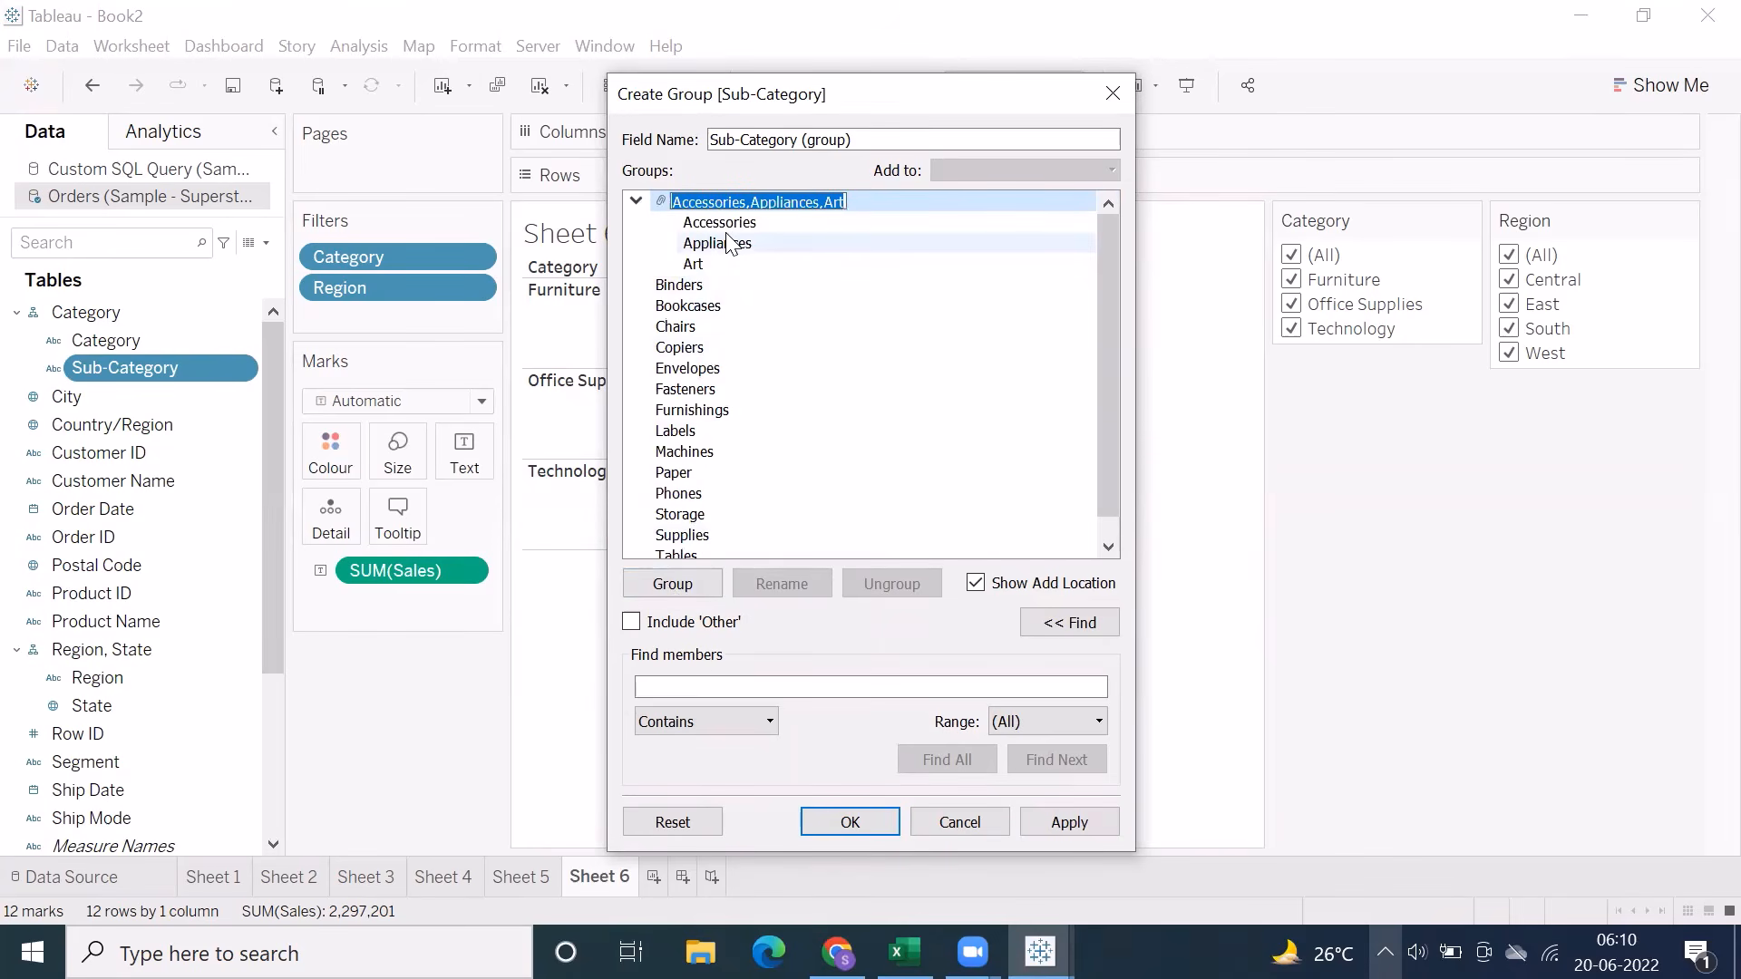
text(A*)
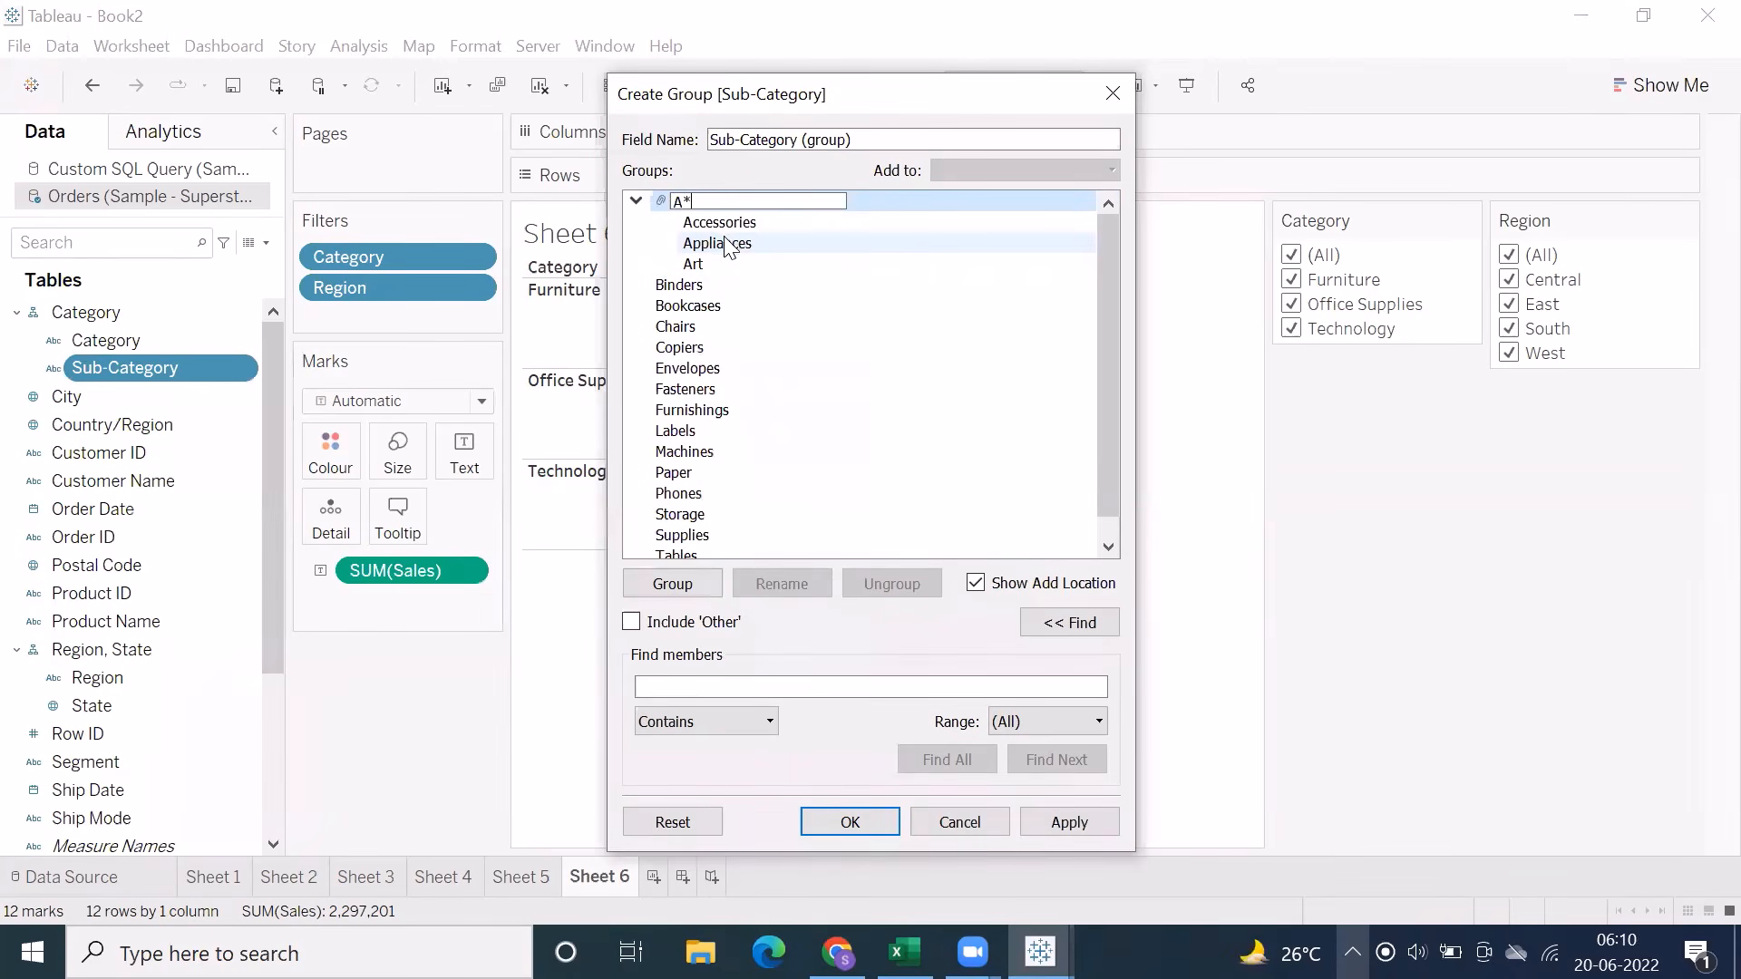
Group Binders, Bookcases, Chairs and Copiers under the name BC
click(692, 287)
drag(696, 302, 689, 350)
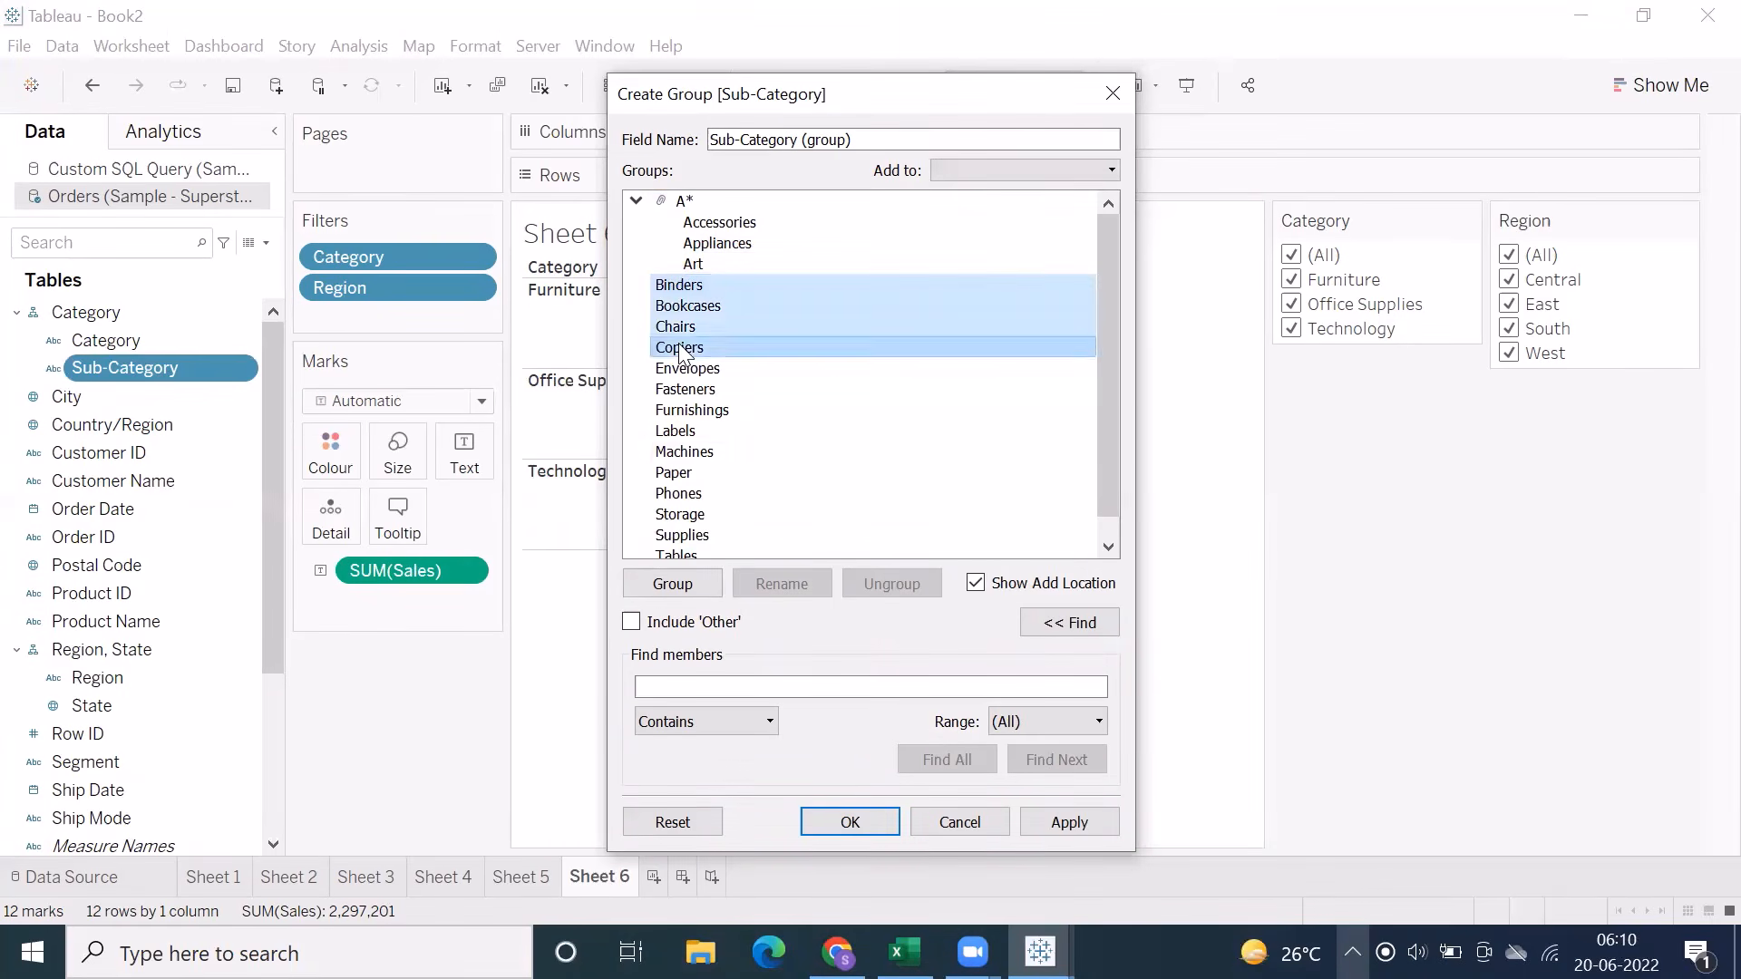
click(645, 588)
text(BC)
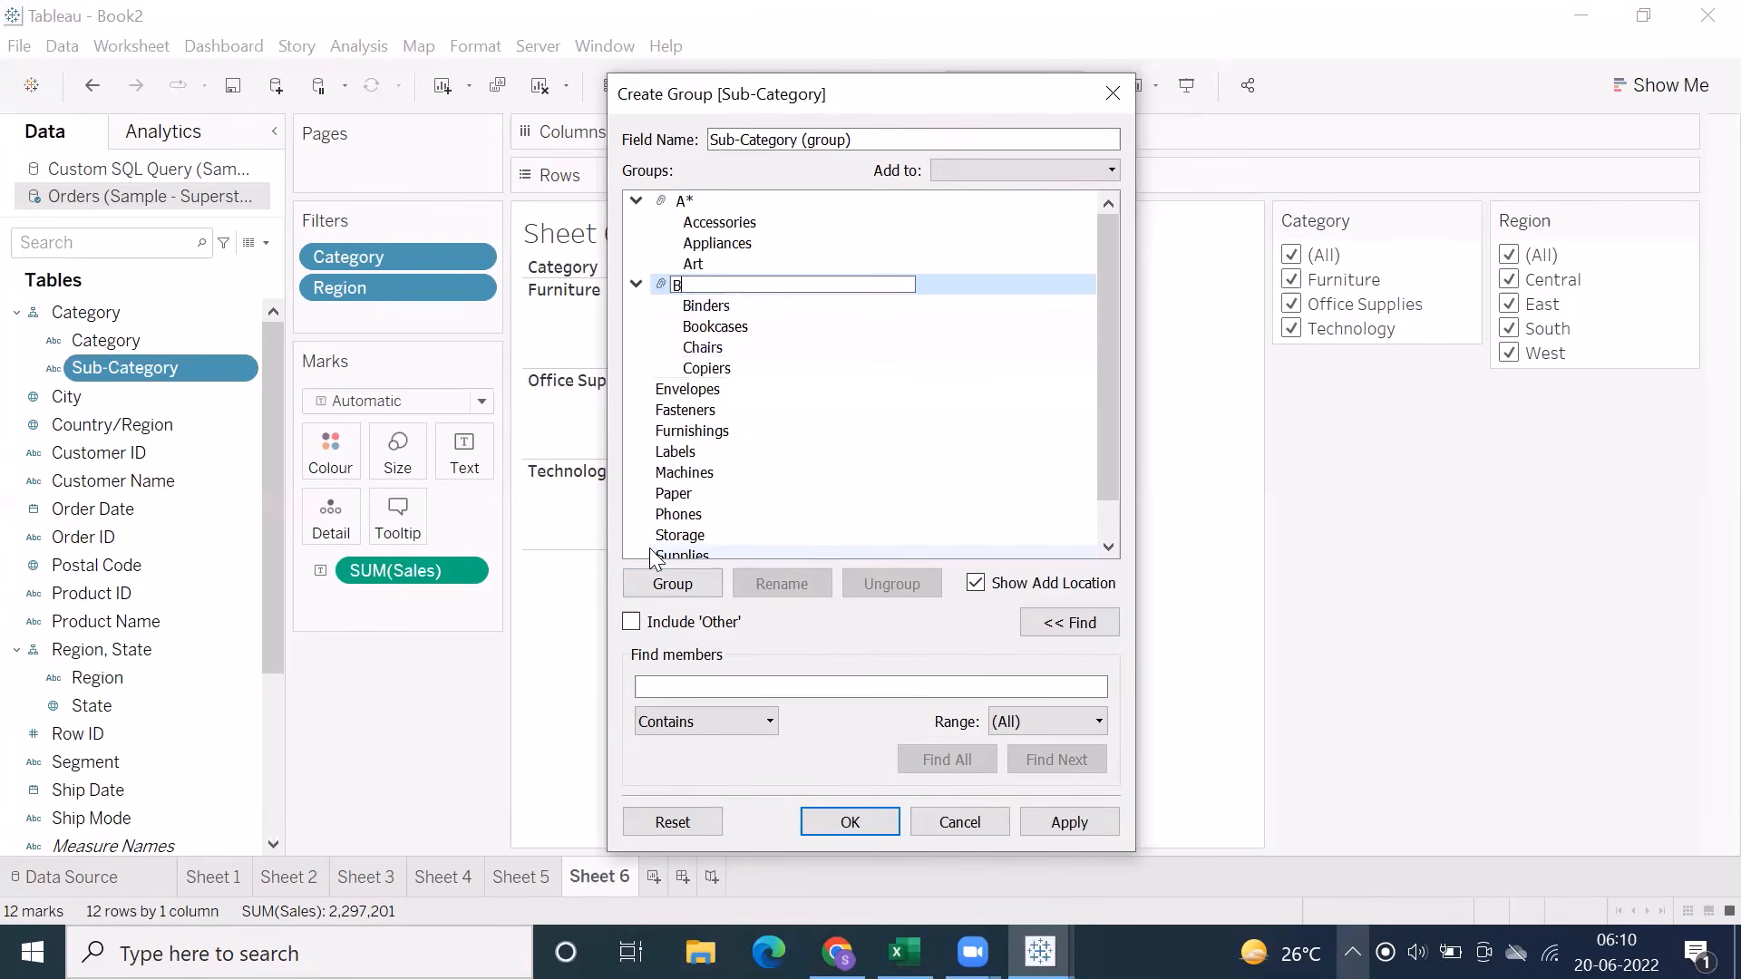
Include the remaining sub-categories as Other and expand the Other, BC and A* groups to show their members
click(631, 622)
click(636, 243)
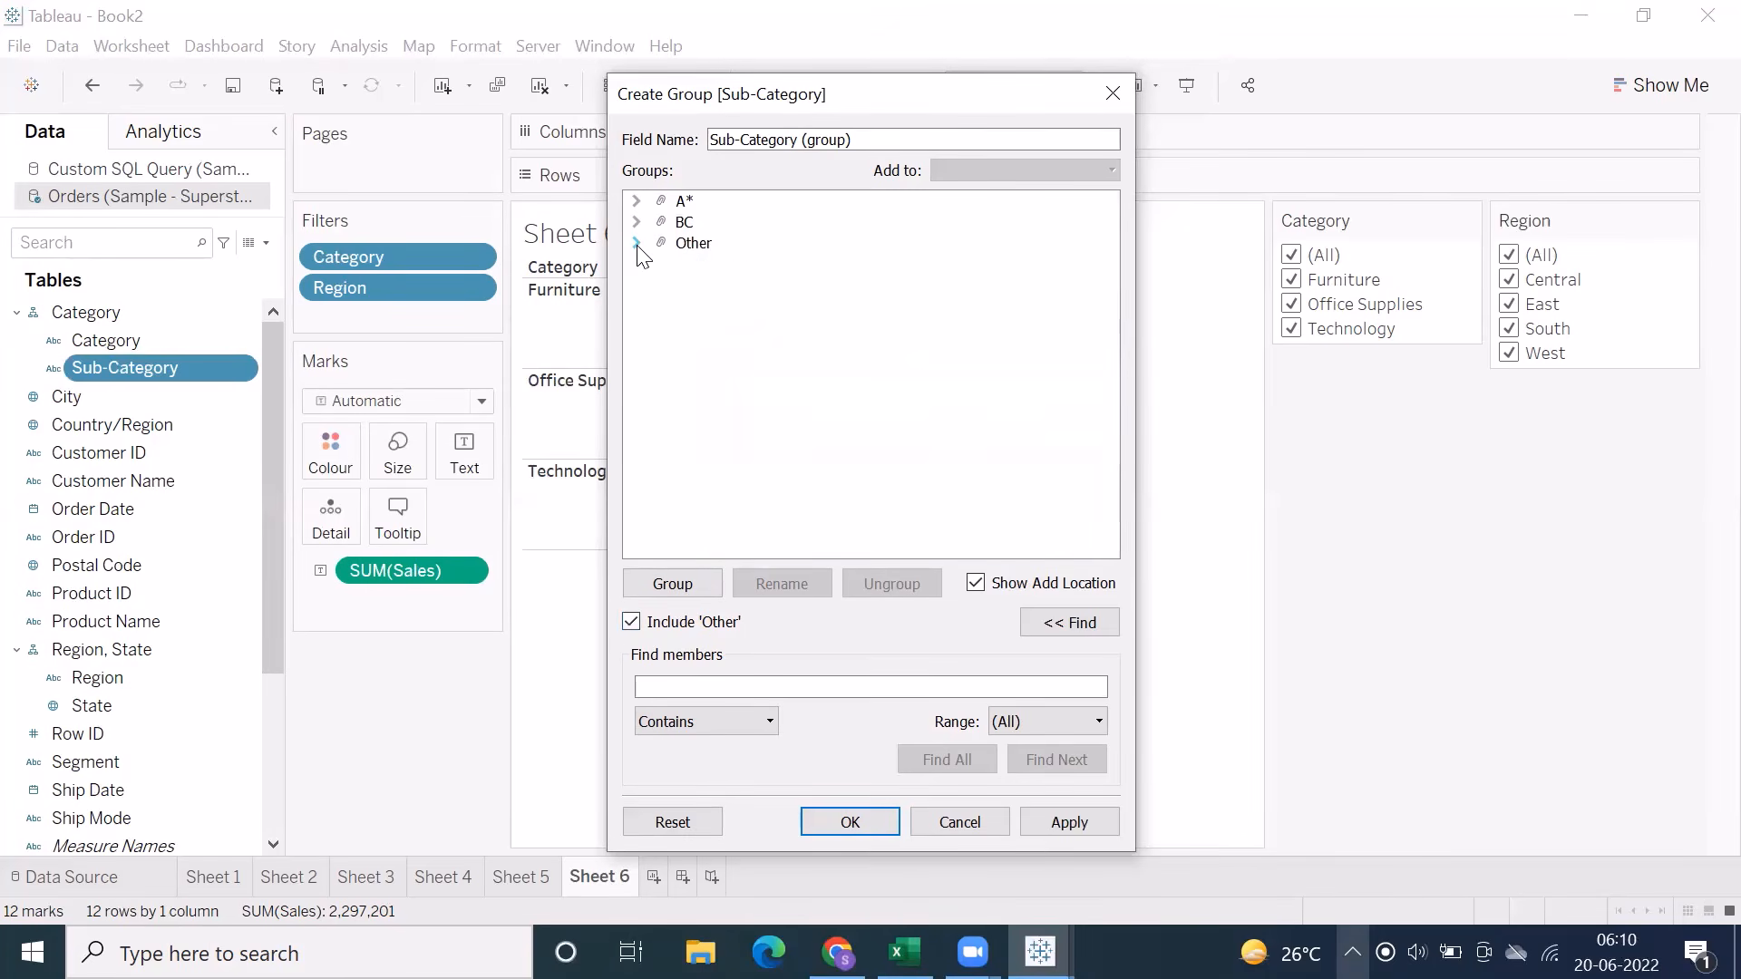
click(636, 243)
click(636, 222)
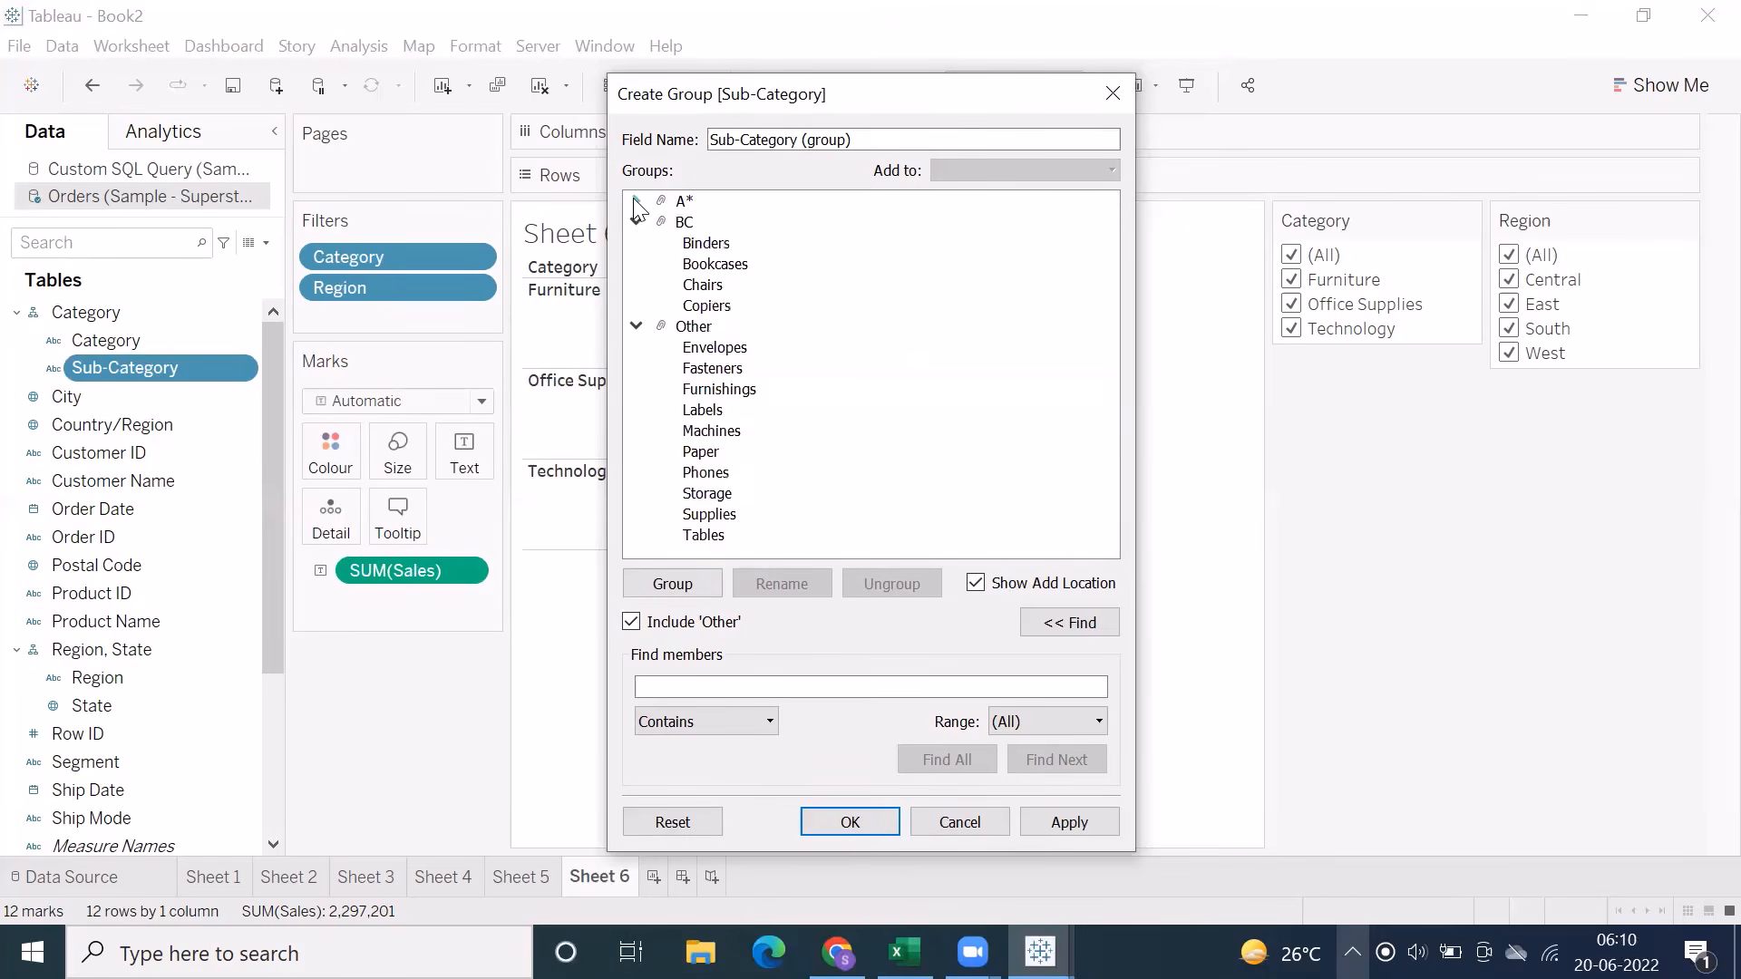
click(637, 200)
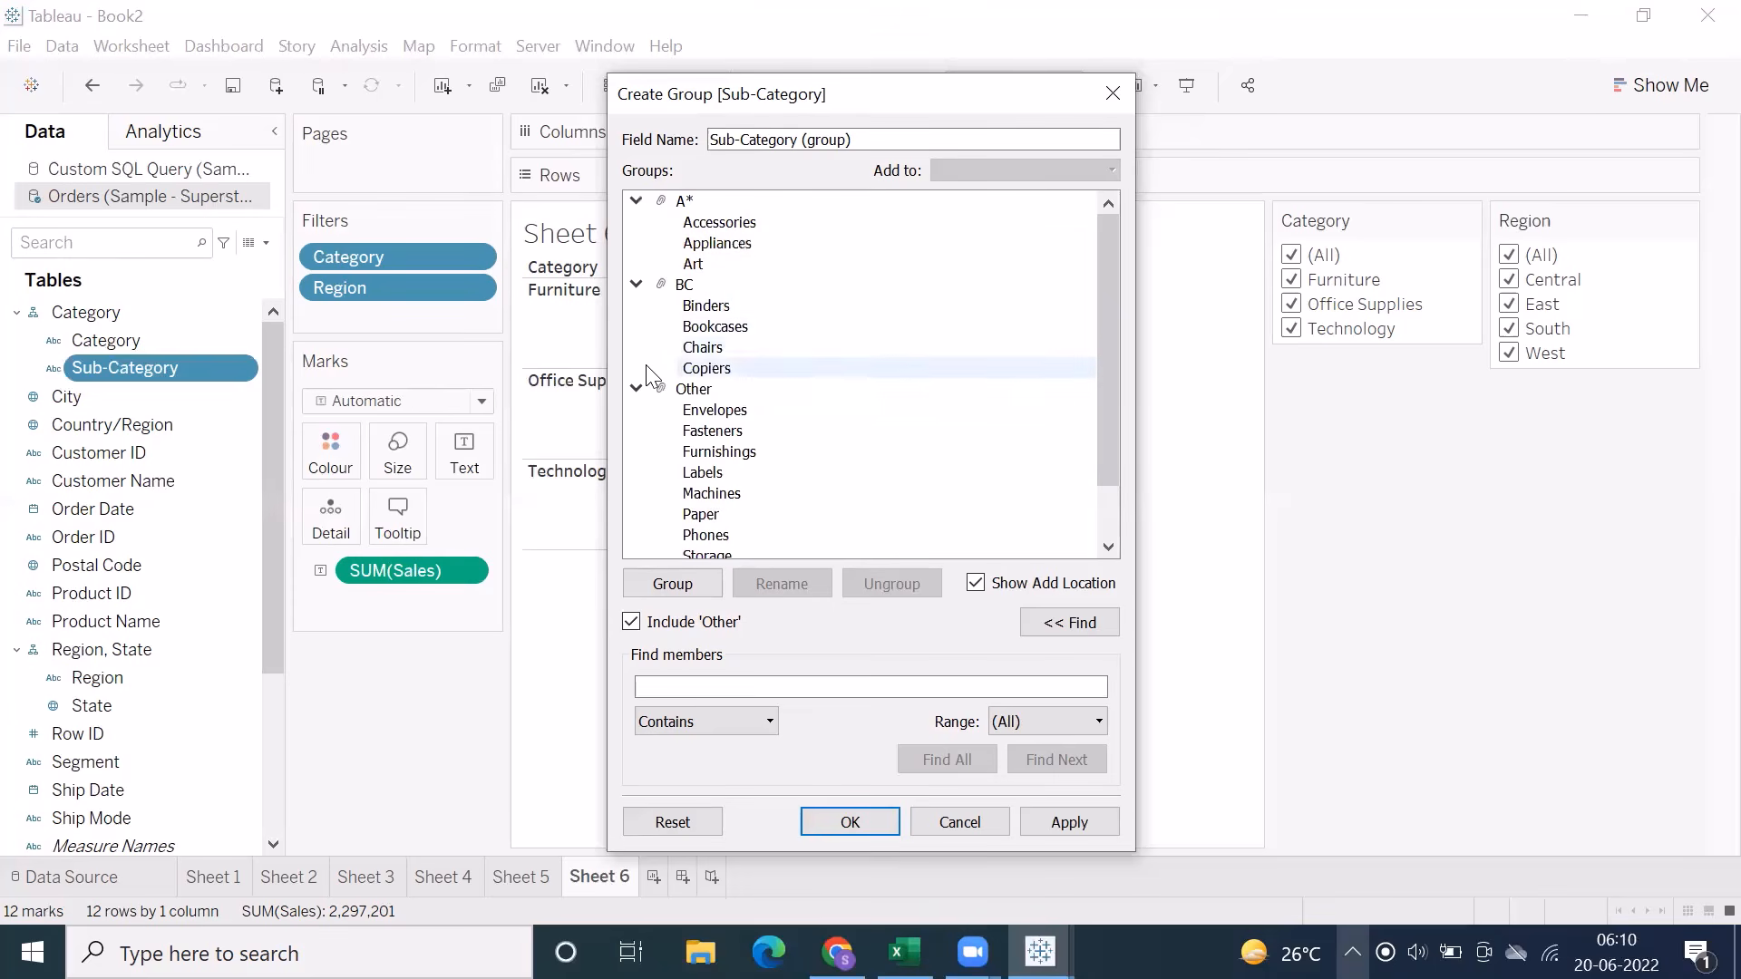
Move Envelopes into the BC group and Fasteners into A*, and discard the Sub-Category group
drag(690, 410, 682, 345)
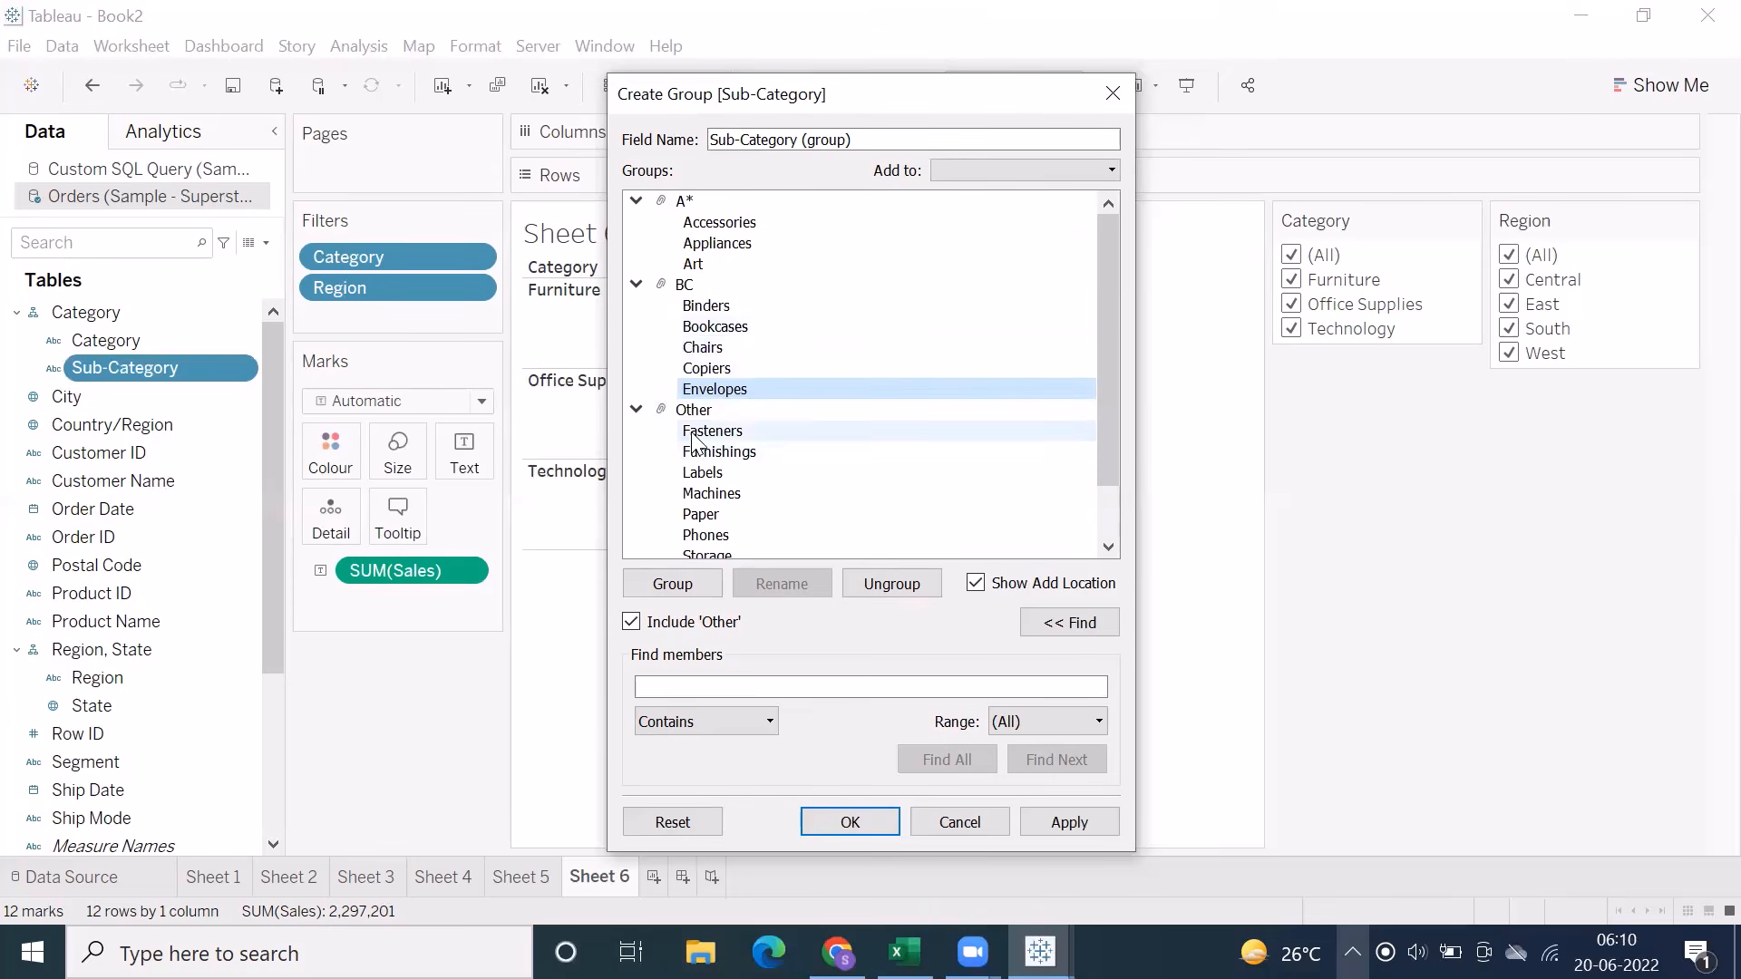
drag(712, 430, 710, 260)
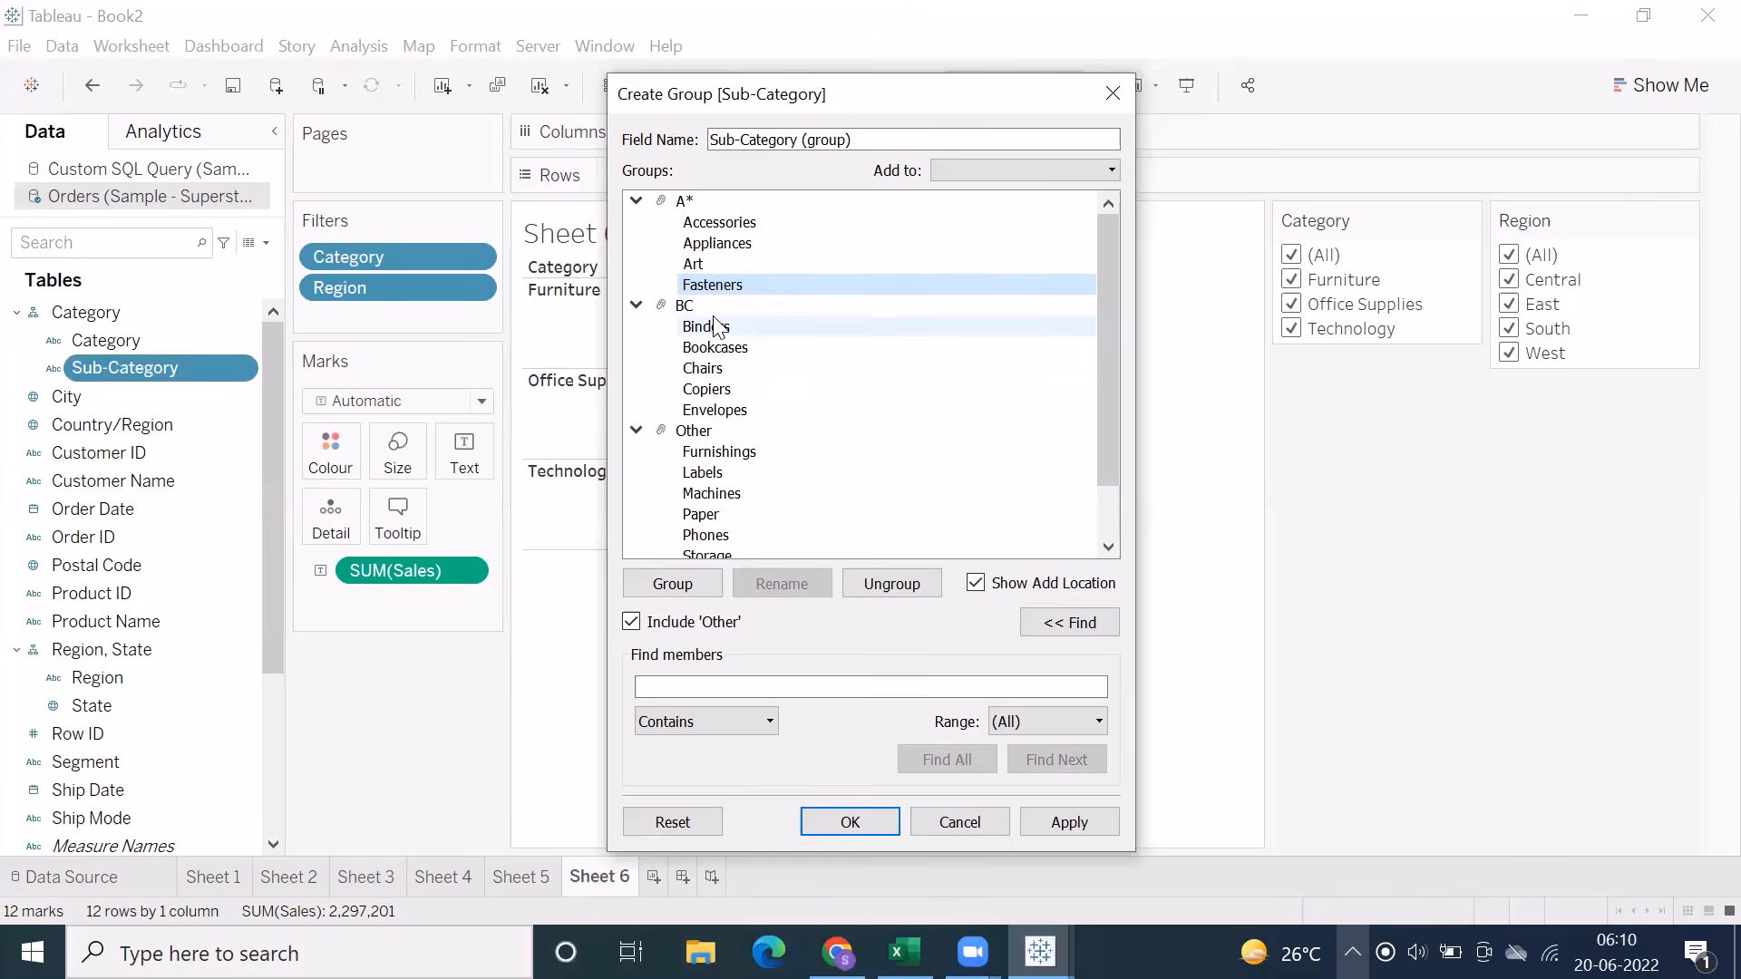
click(960, 823)
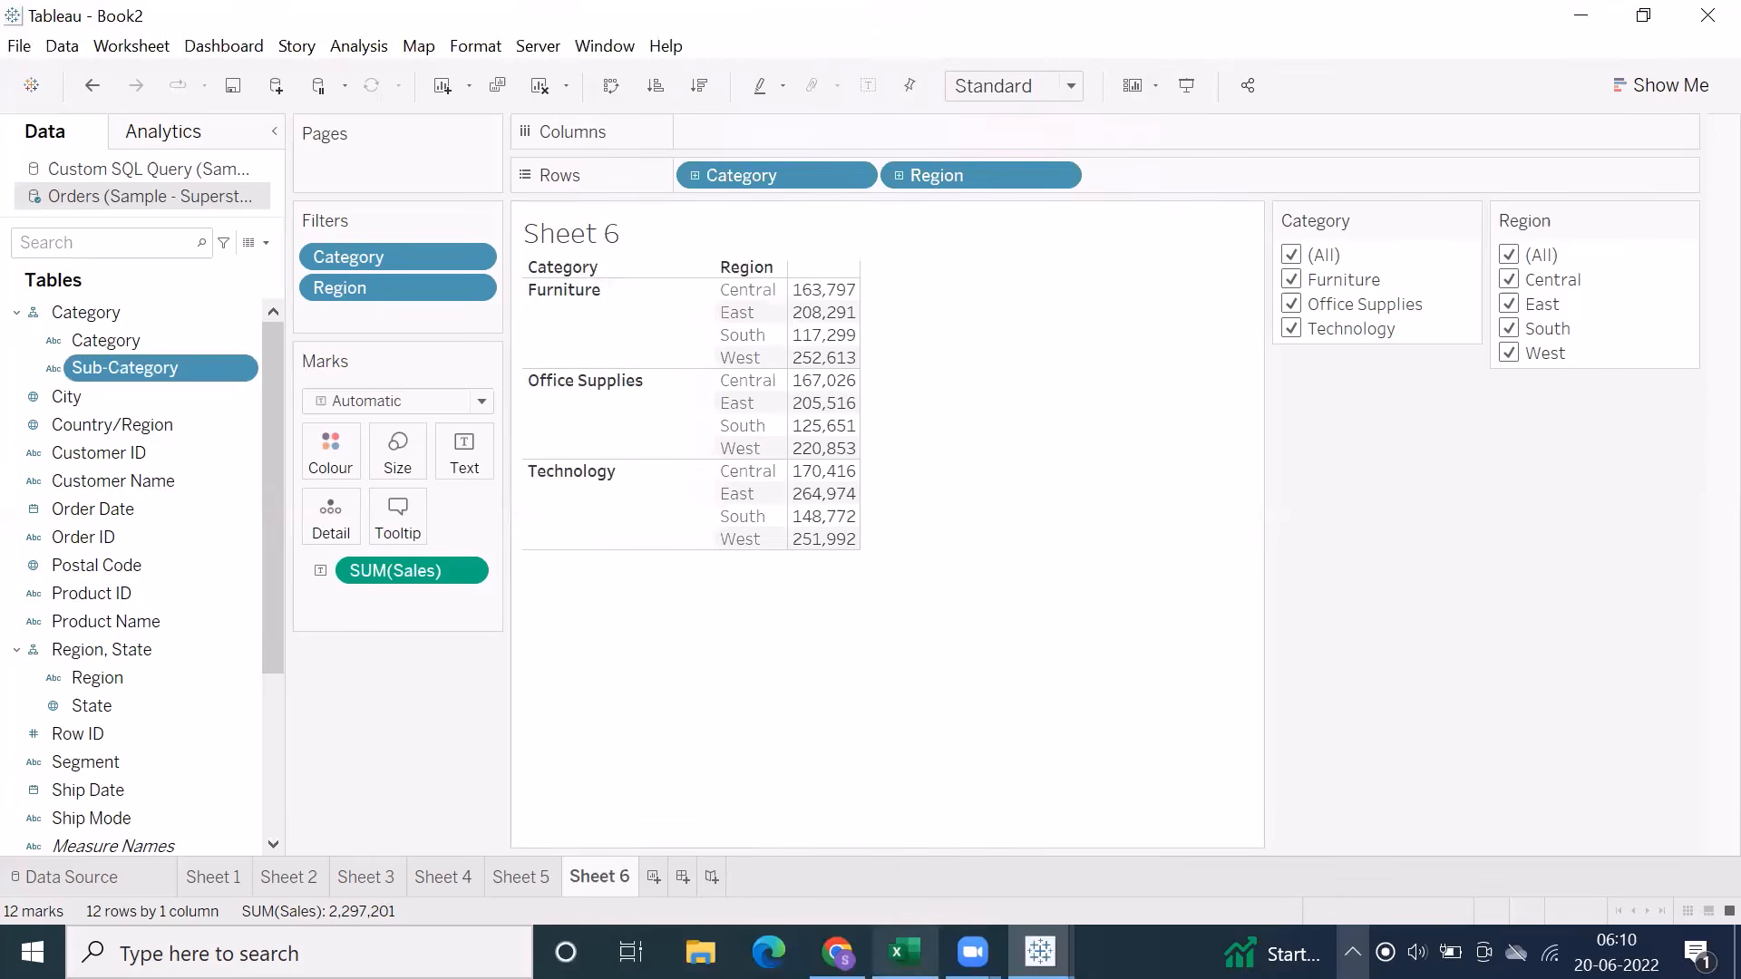
Switch to the Excel notes and examine the Q1 Sales calculation based on the Quarter group on Sheet14
click(904, 952)
scroll(266, 609, up, 3)
scroll(267, 610, down, 12)
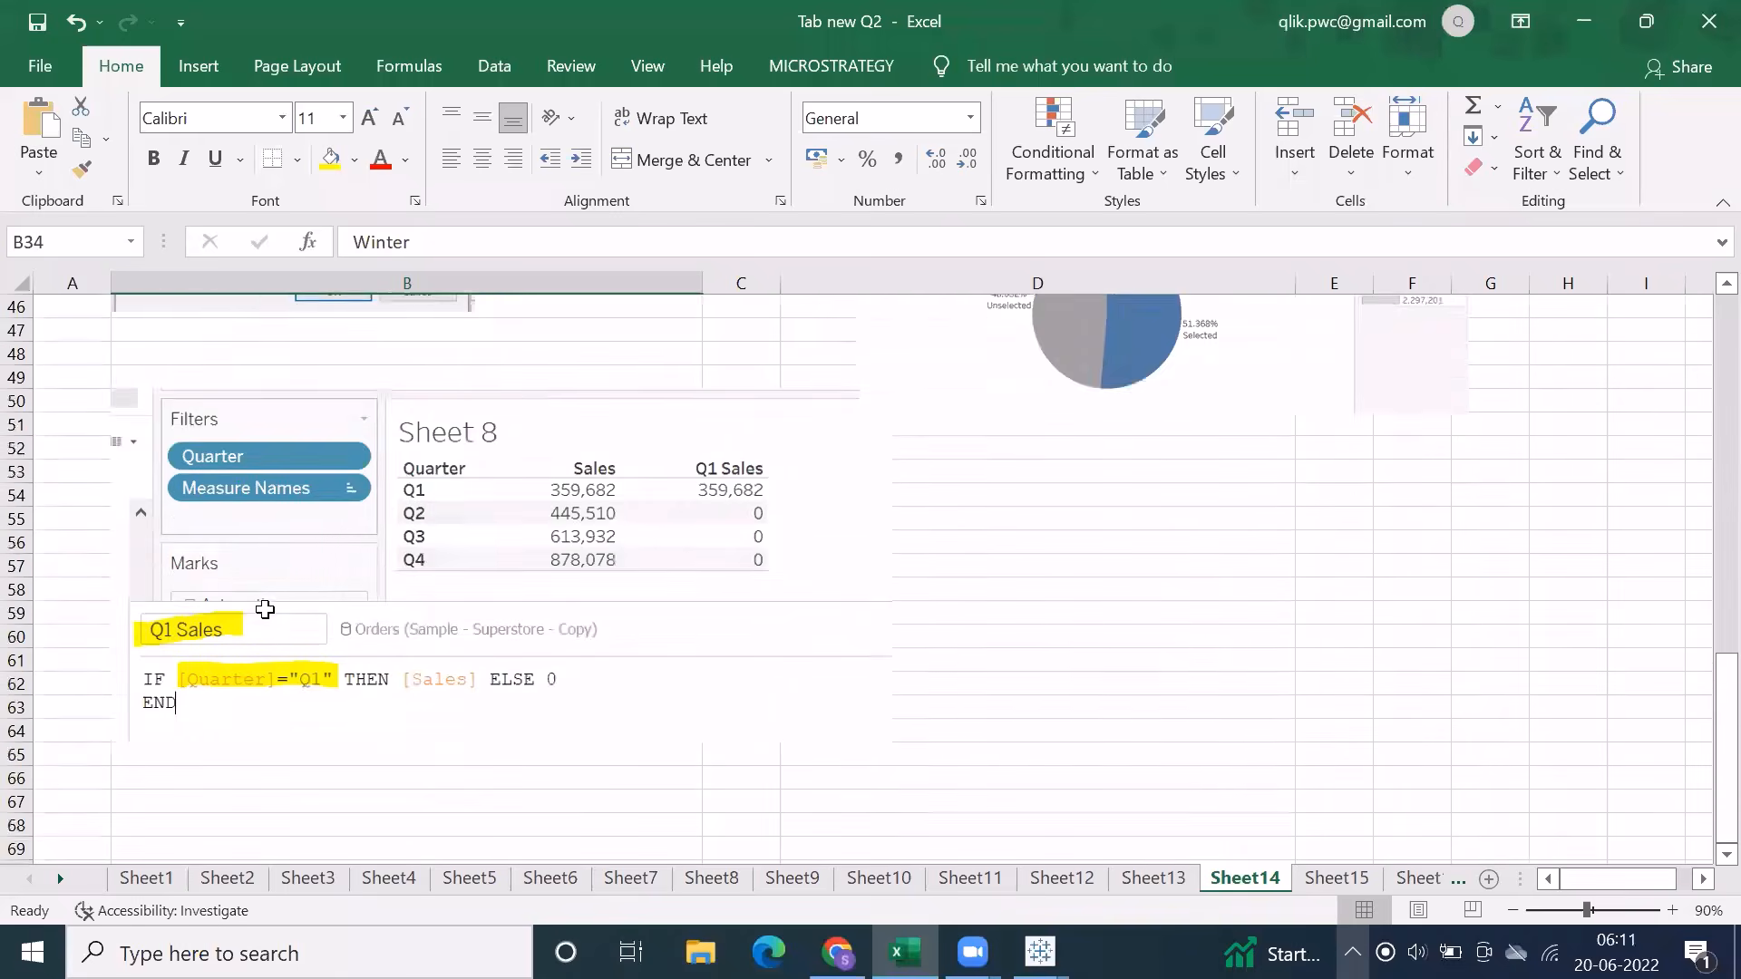
click(311, 535)
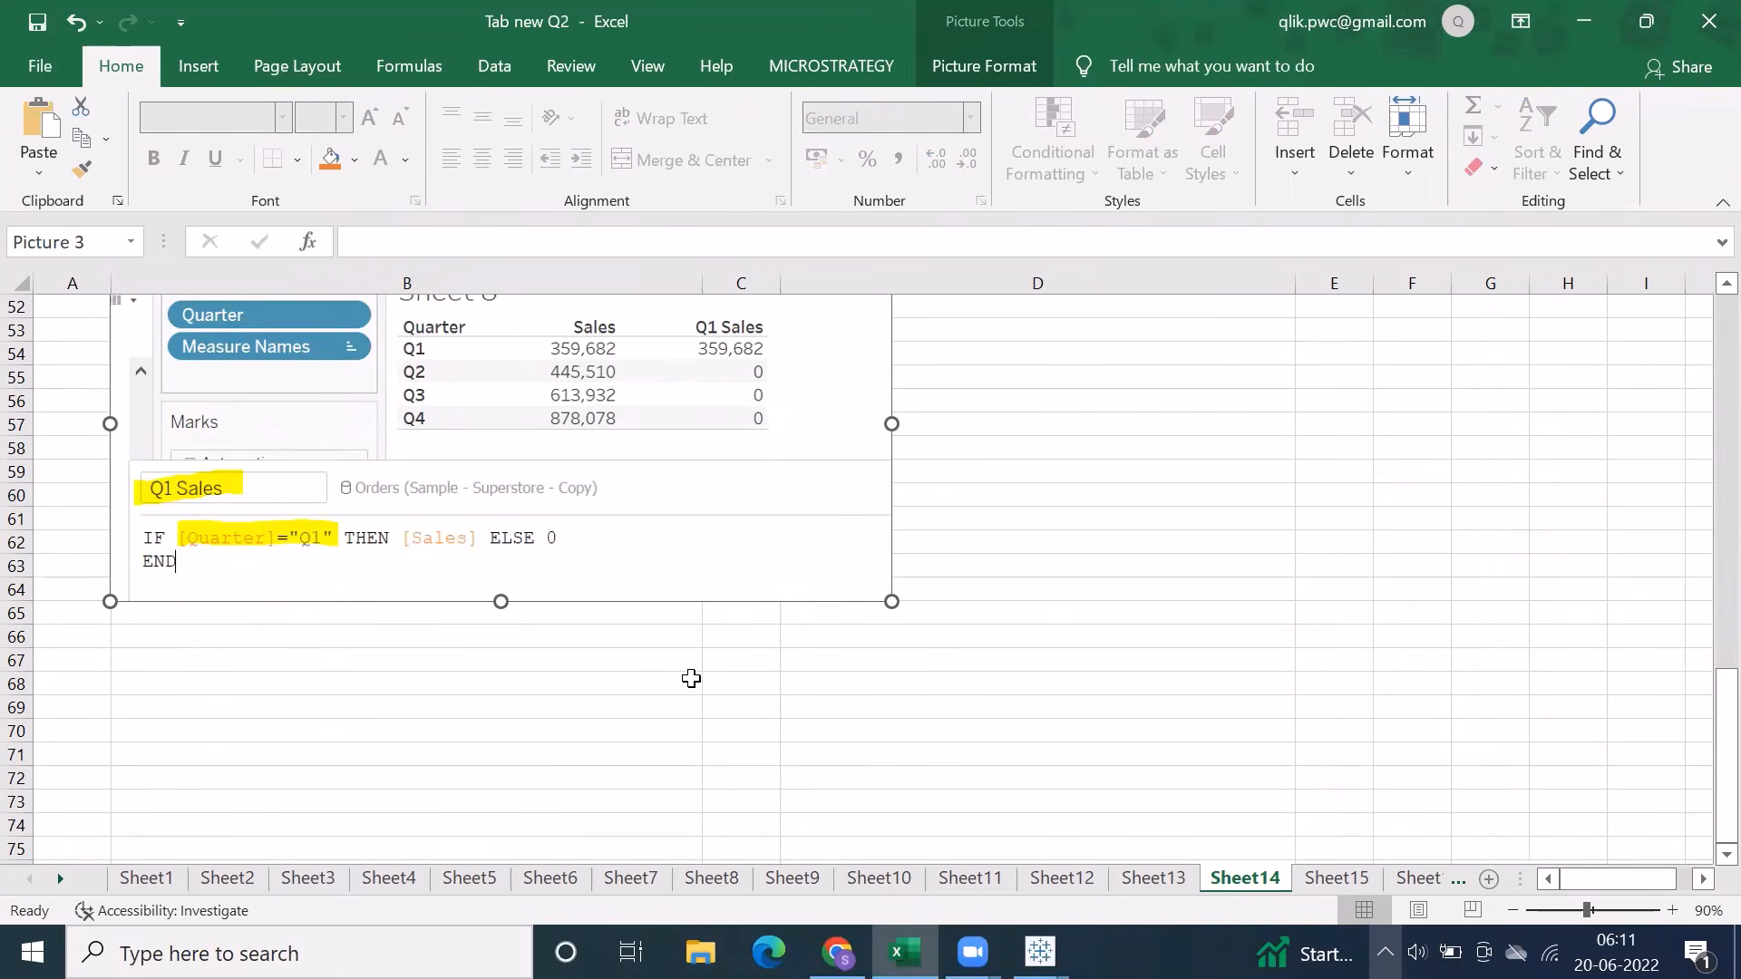
scroll(689, 679, up, 14)
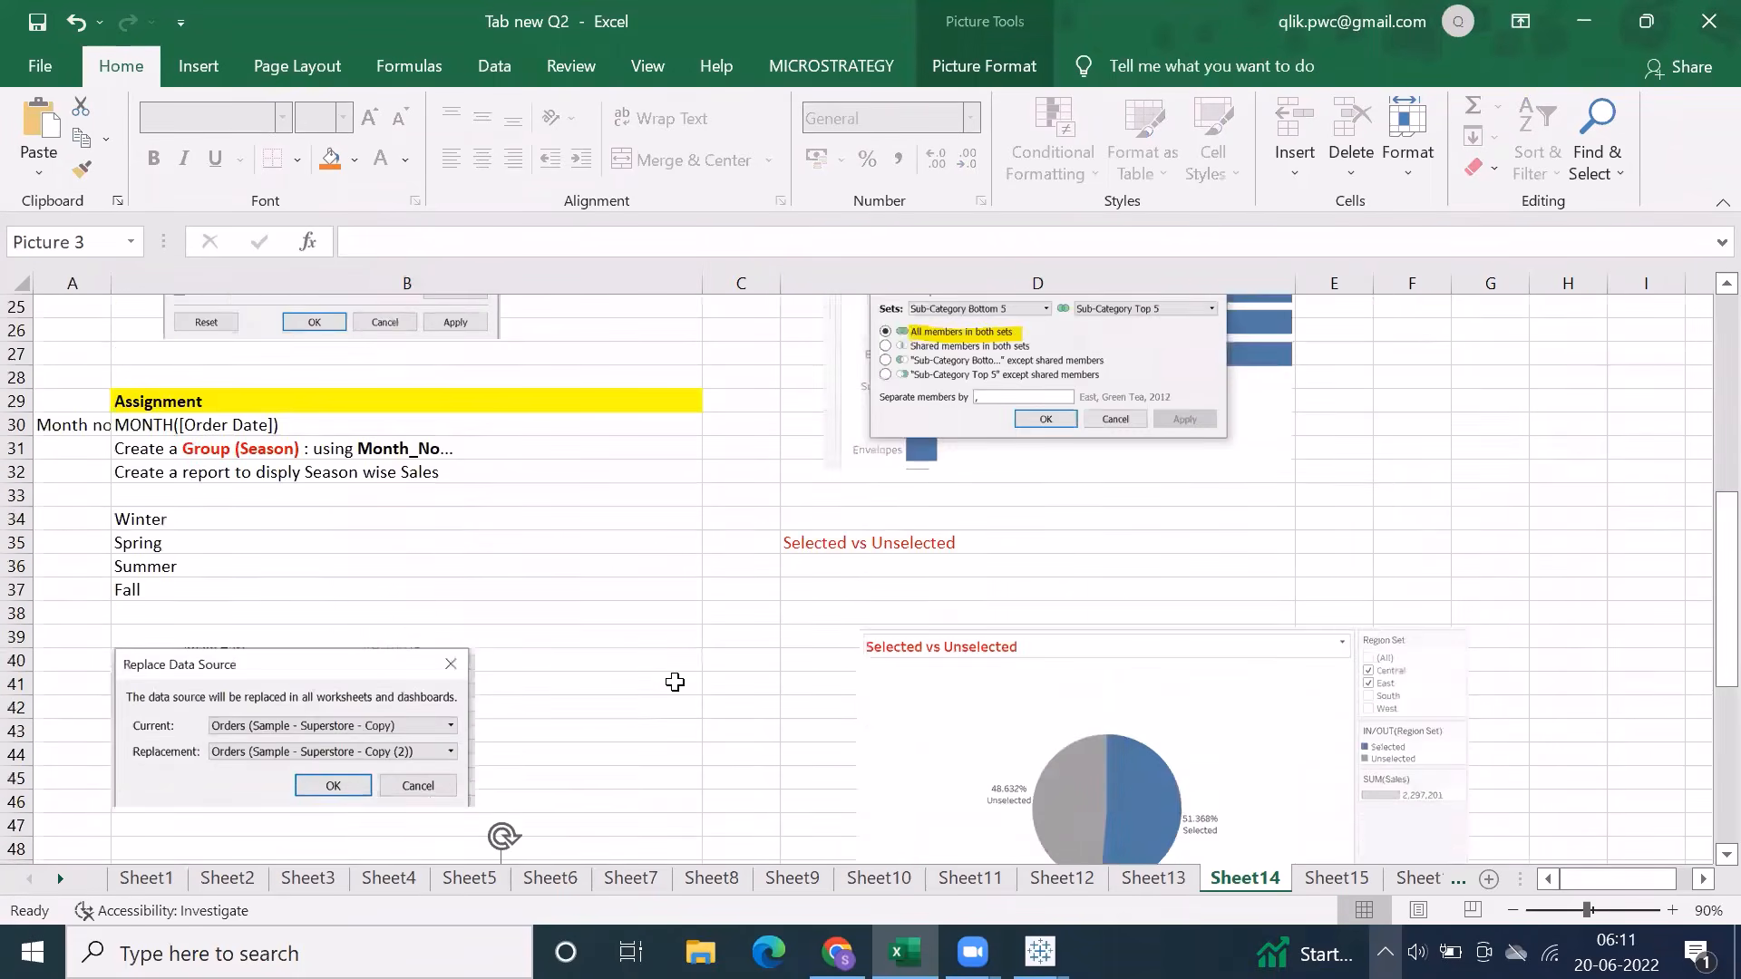
scroll(674, 682, up, 2)
Review the note on calculation fields using groups and the Sets notes on constant, conditional and combined sets
double_click(127, 354)
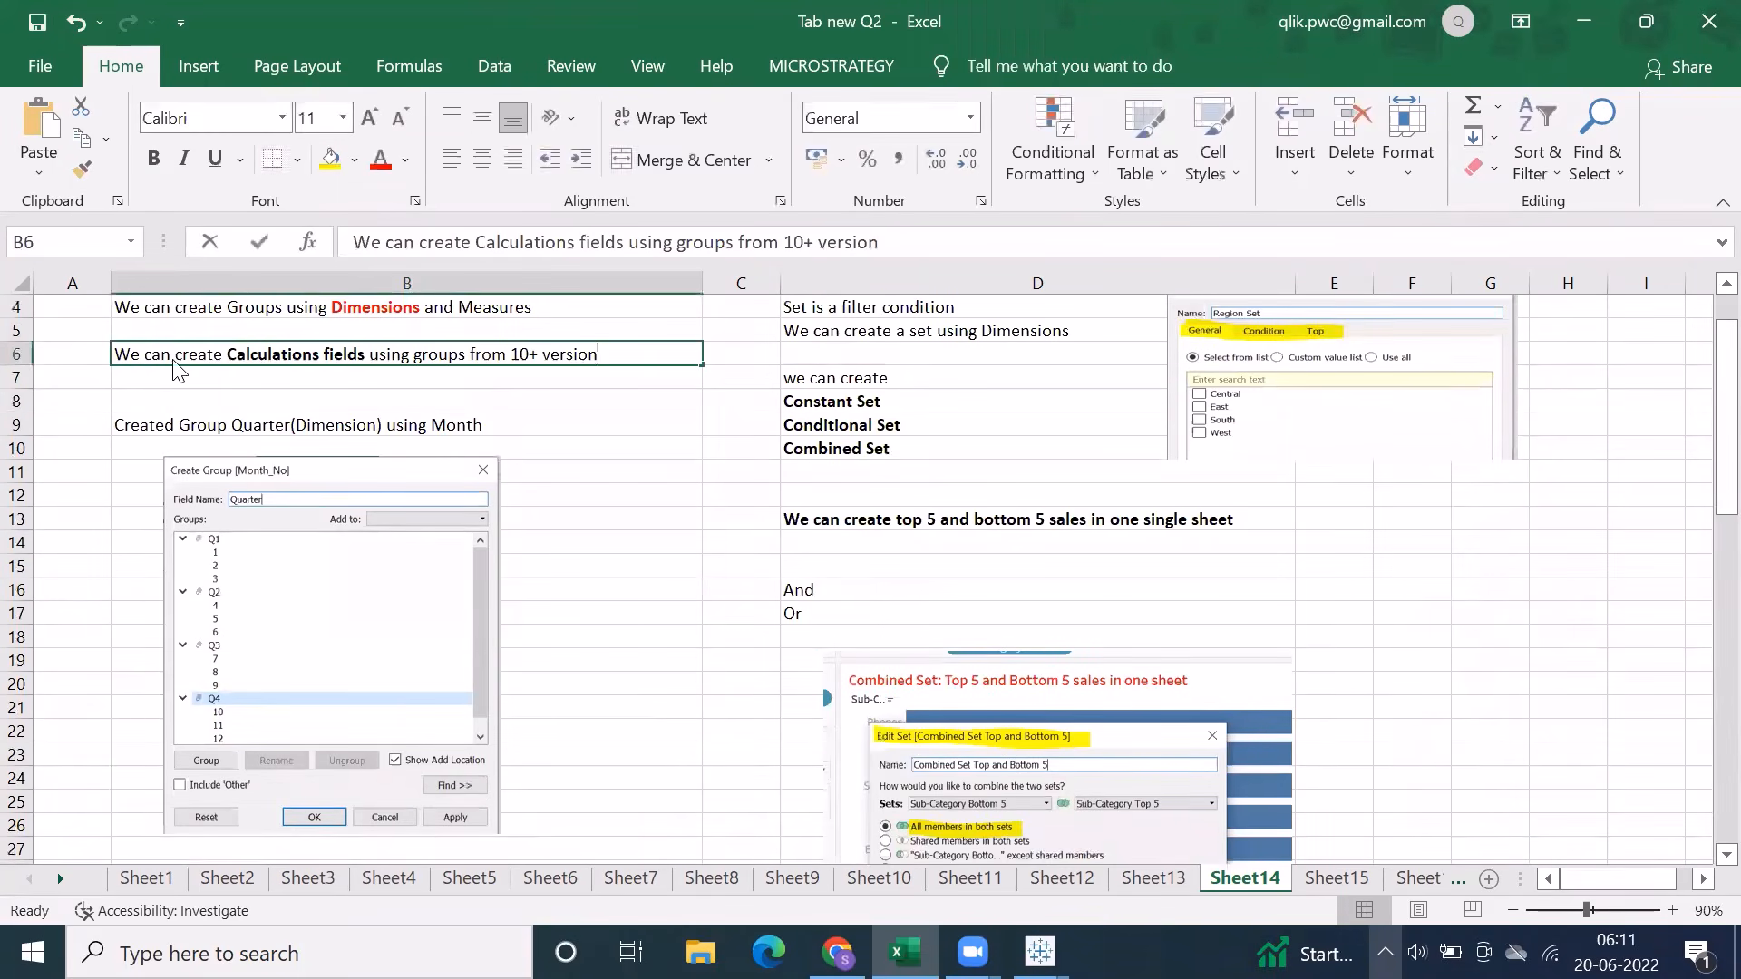
drag(127, 354, 566, 356)
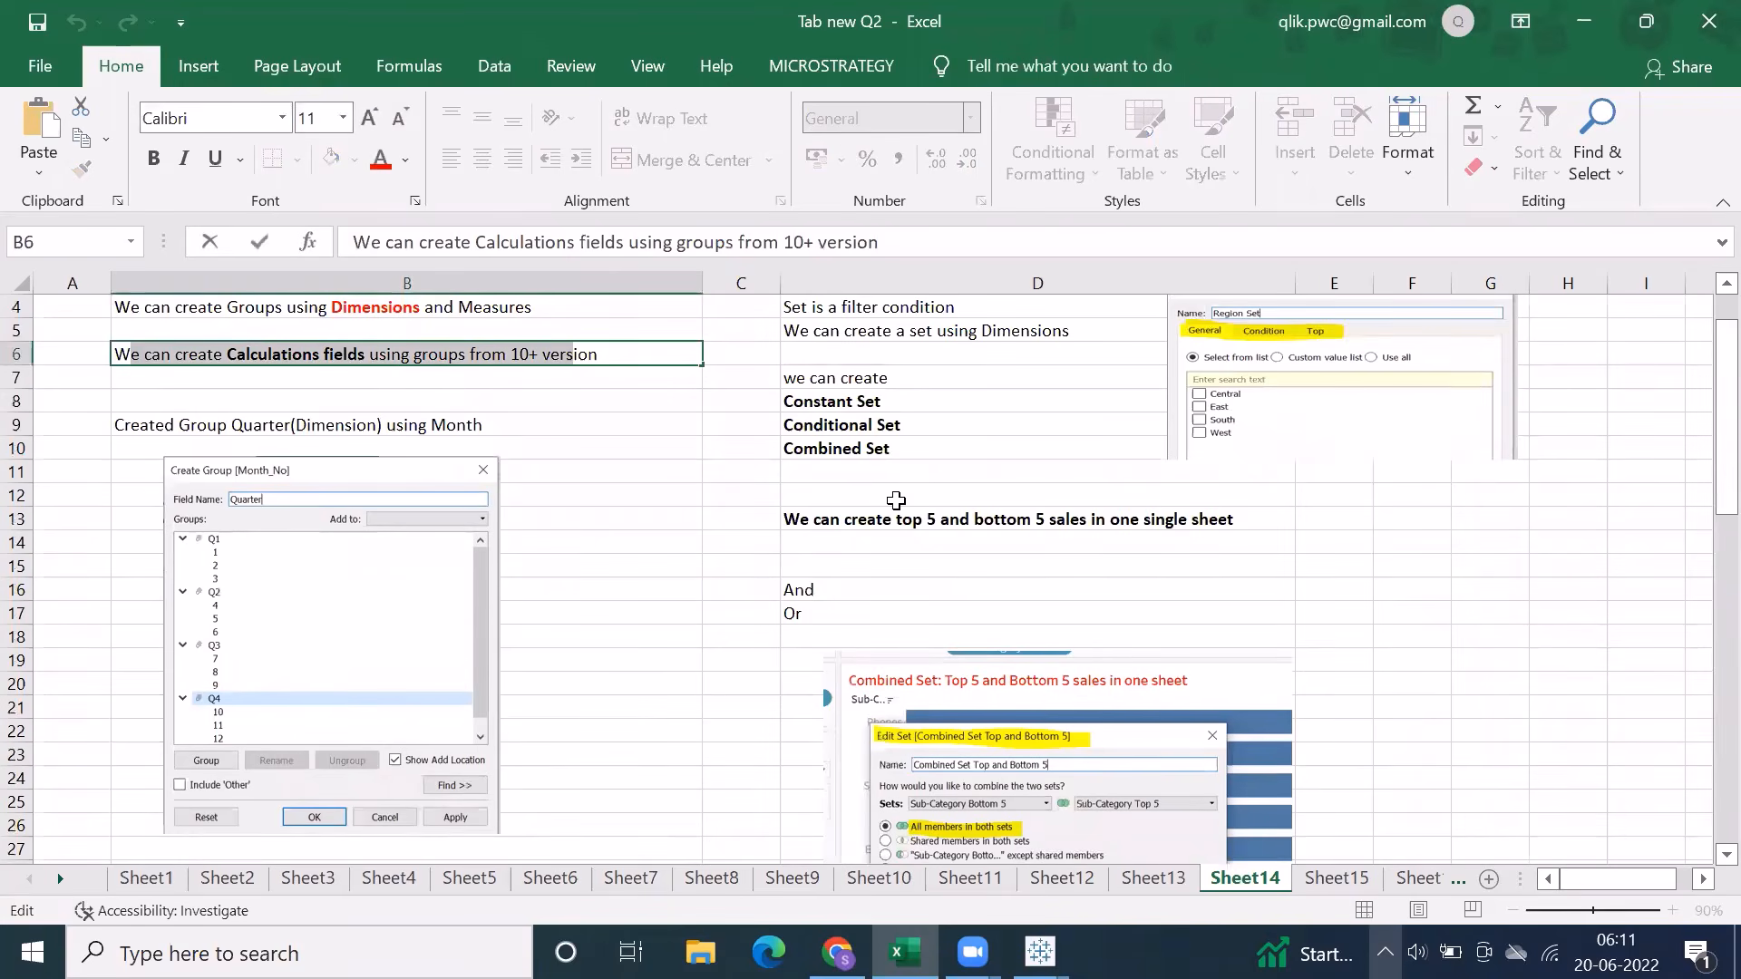
scroll(896, 500, up, 1)
scroll(885, 533, down, 5)
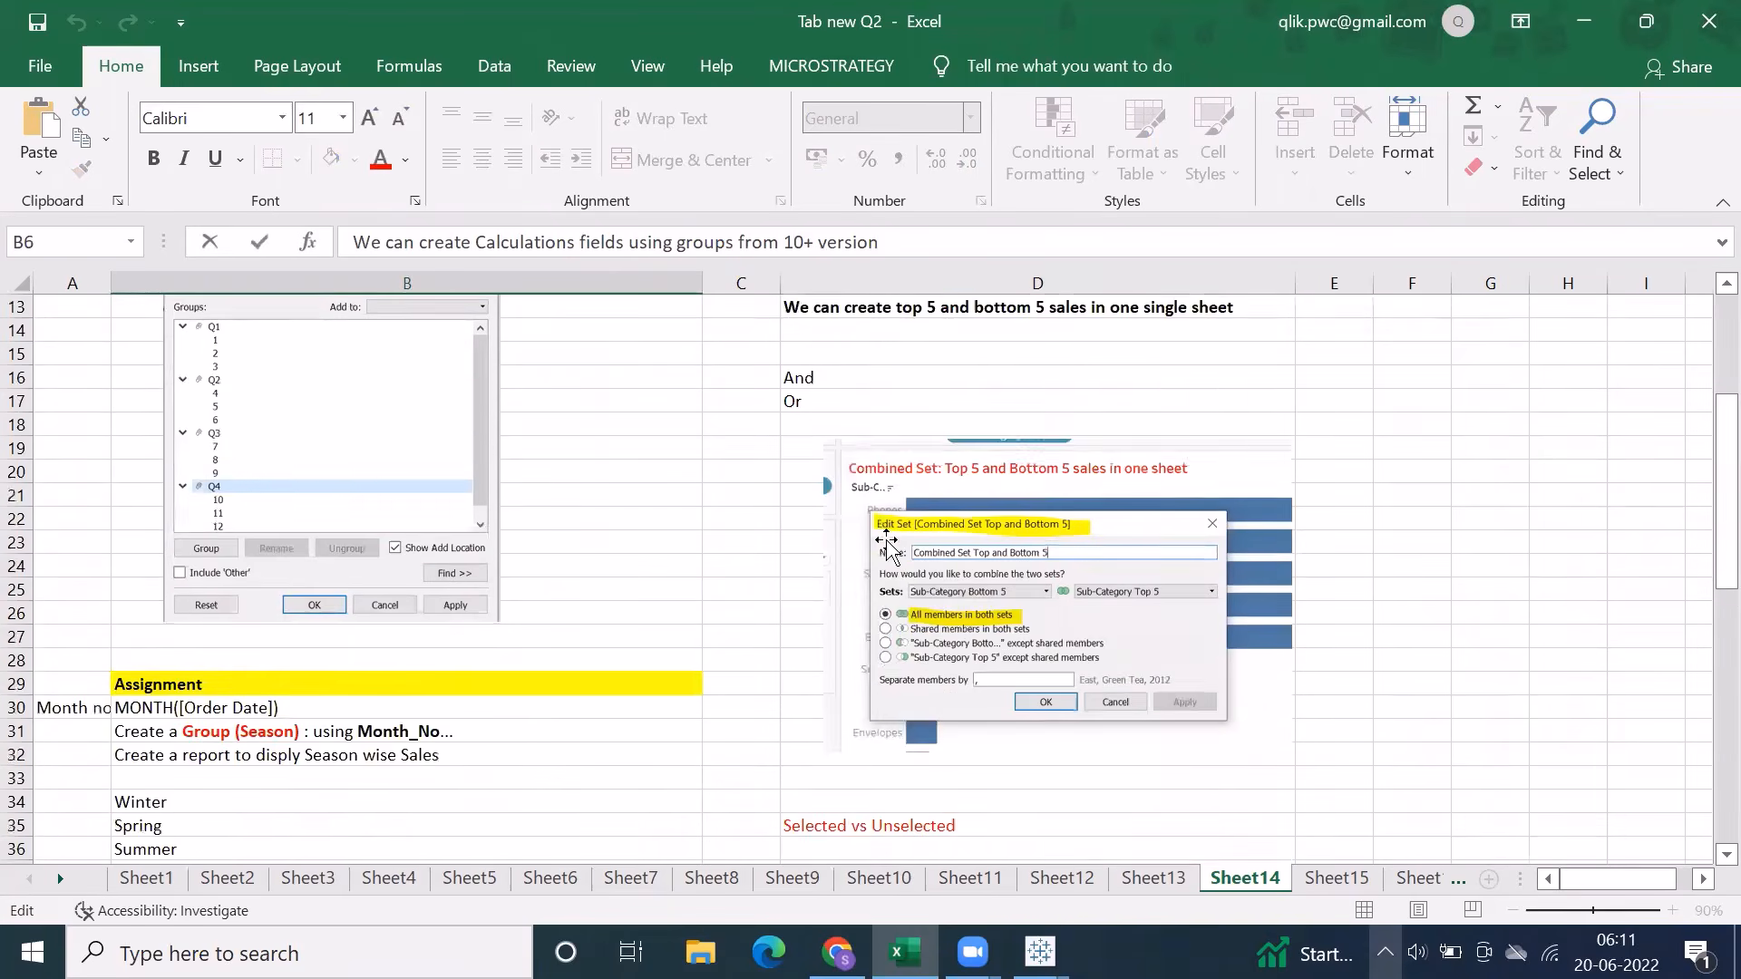
scroll(885, 533, up, 5)
click(303, 453)
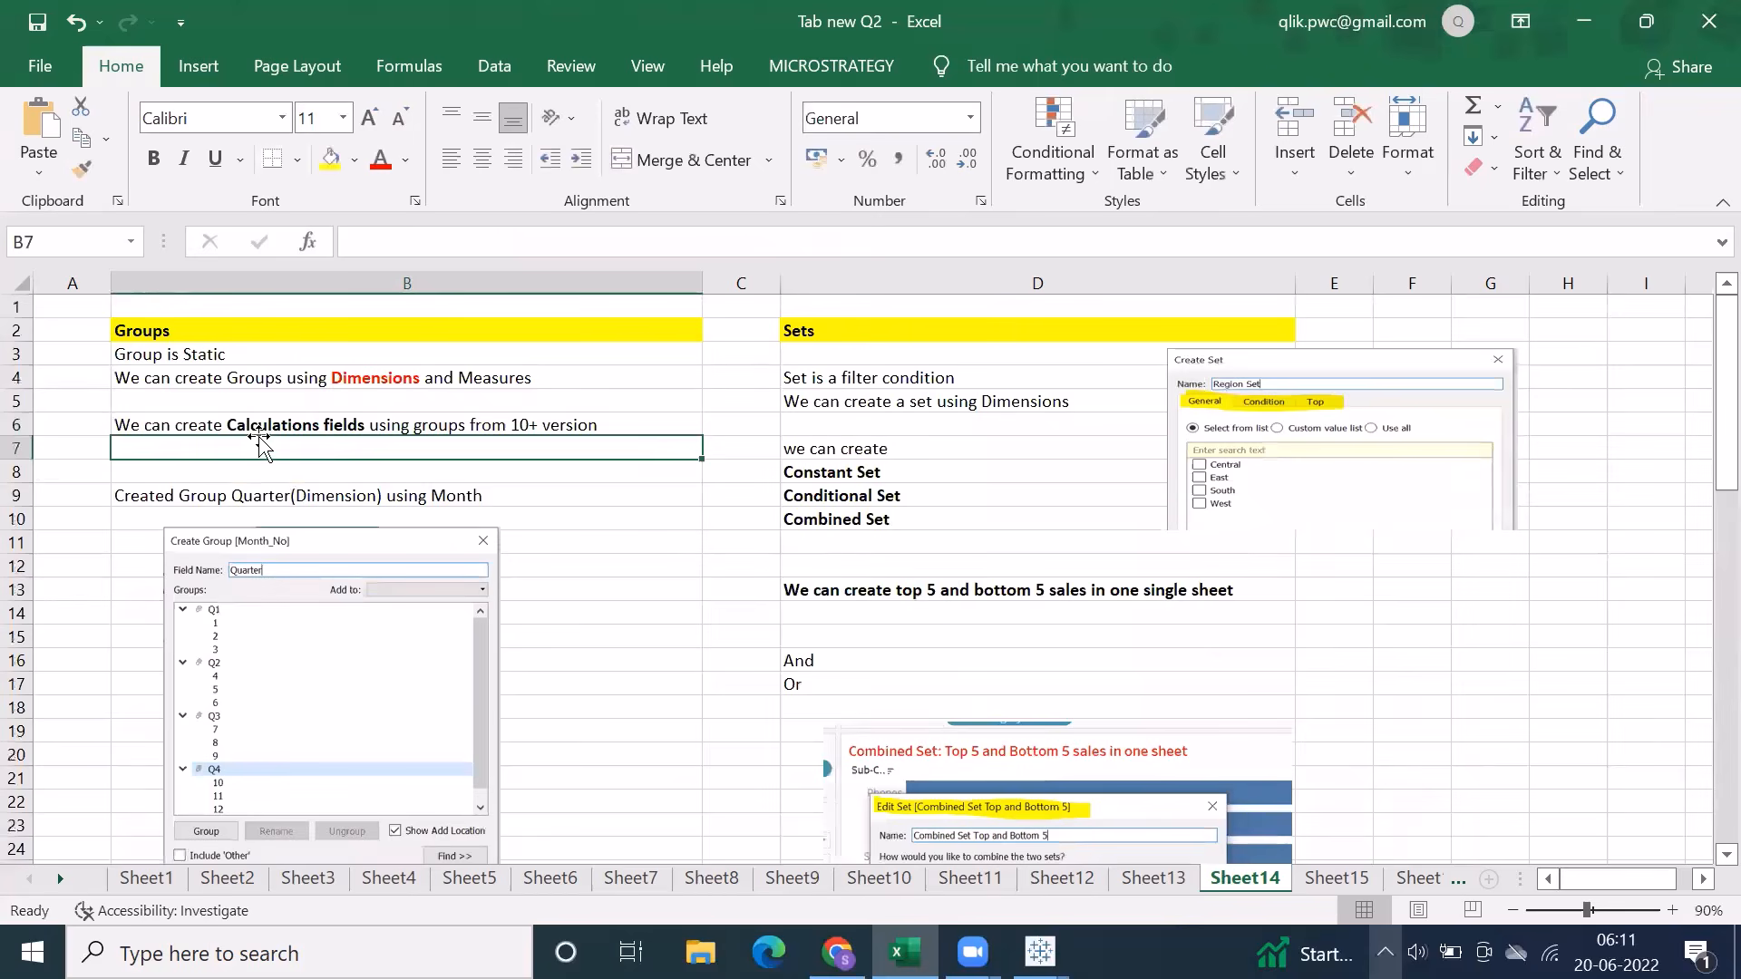
click(252, 424)
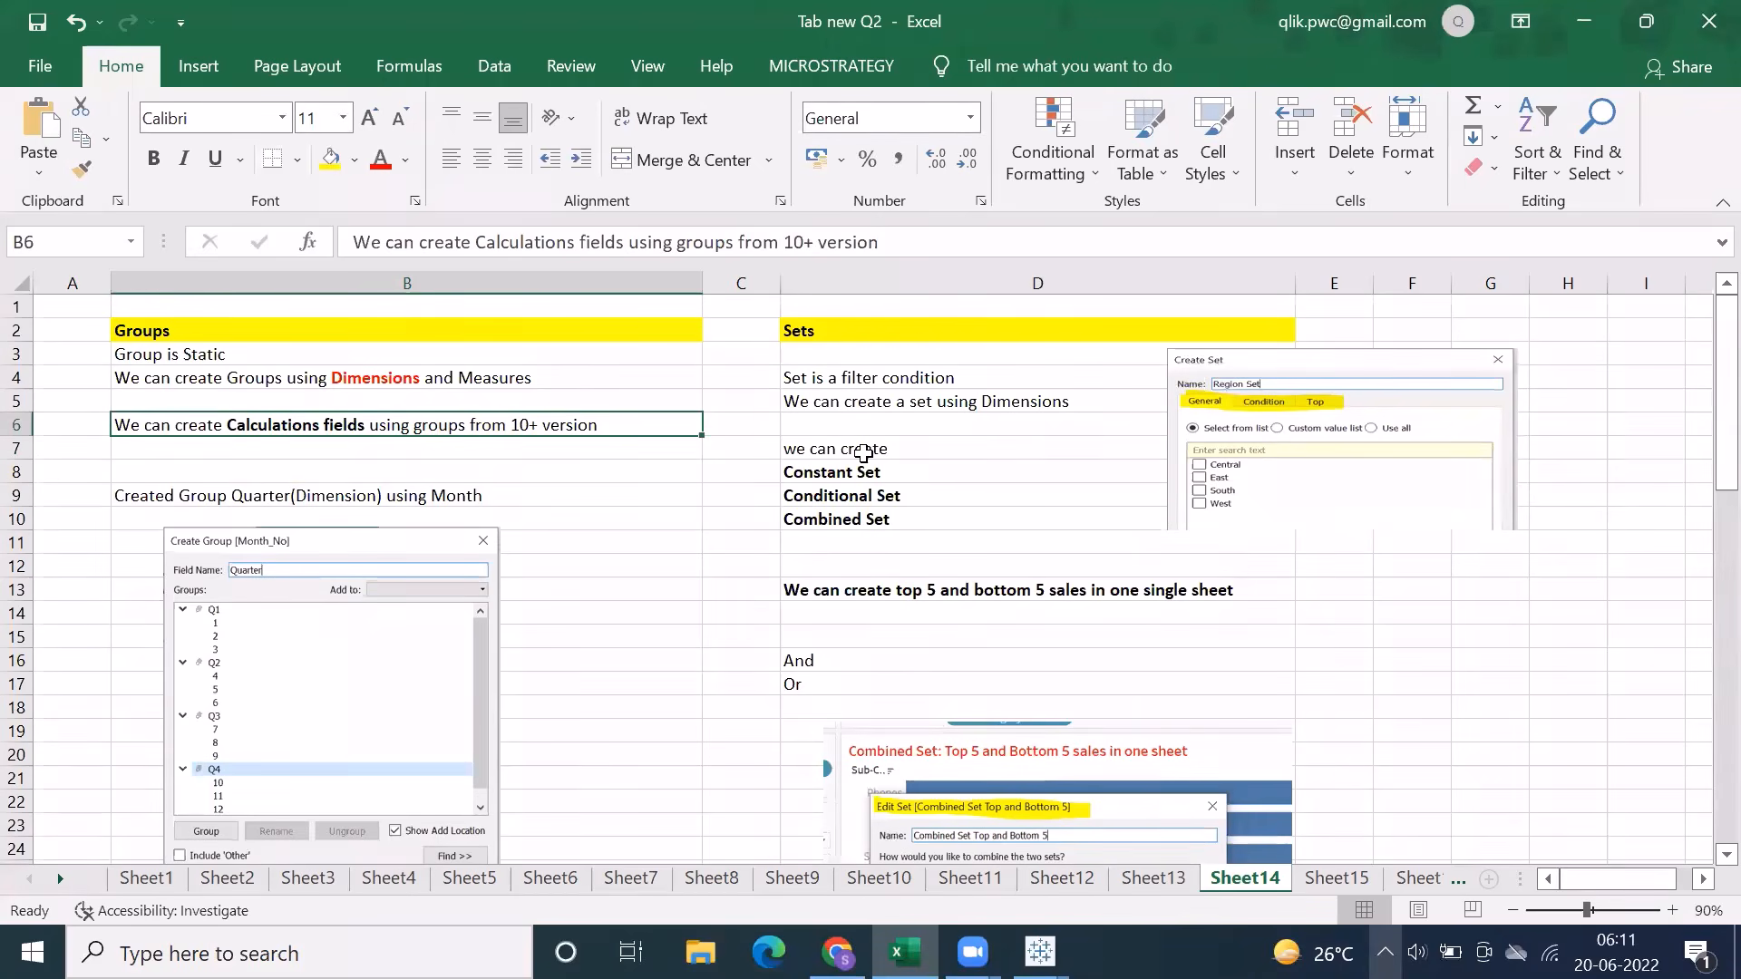
click(938, 328)
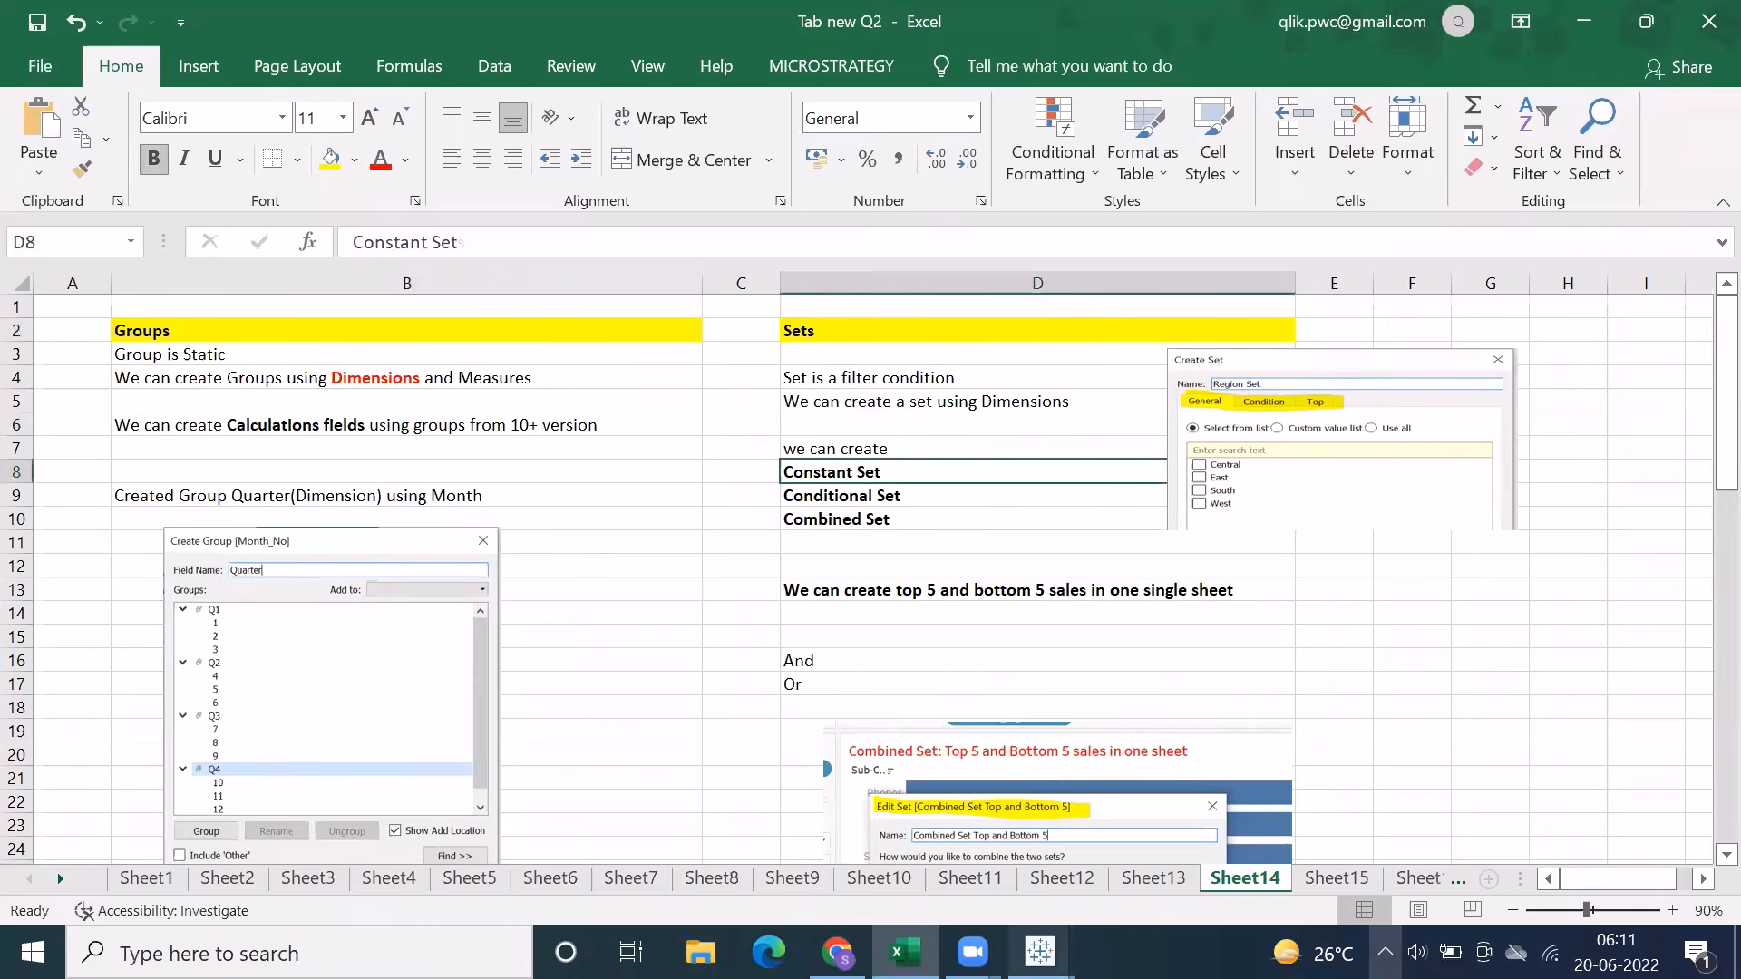
Switch to Tableau and examine the General, Condition and Top options for a Sub-Category set, closing without creating it
click(1040, 952)
click(1181, 824)
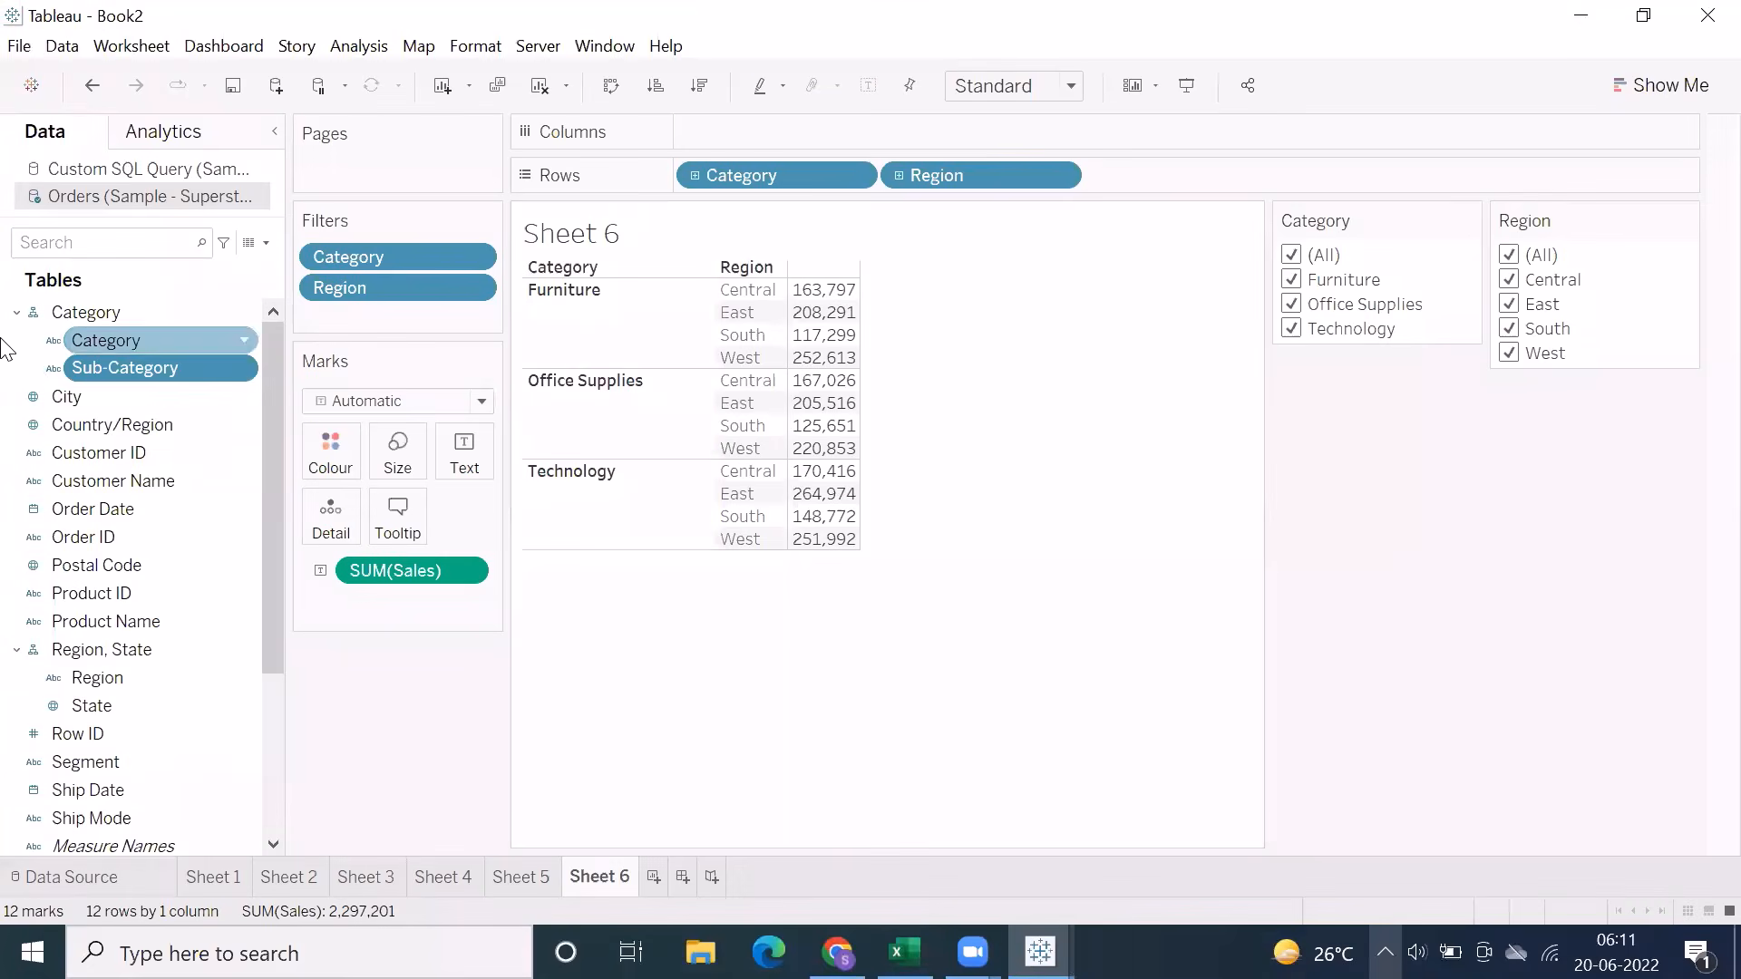
right_click(111, 369)
mouse_move(200, 573)
click(377, 633)
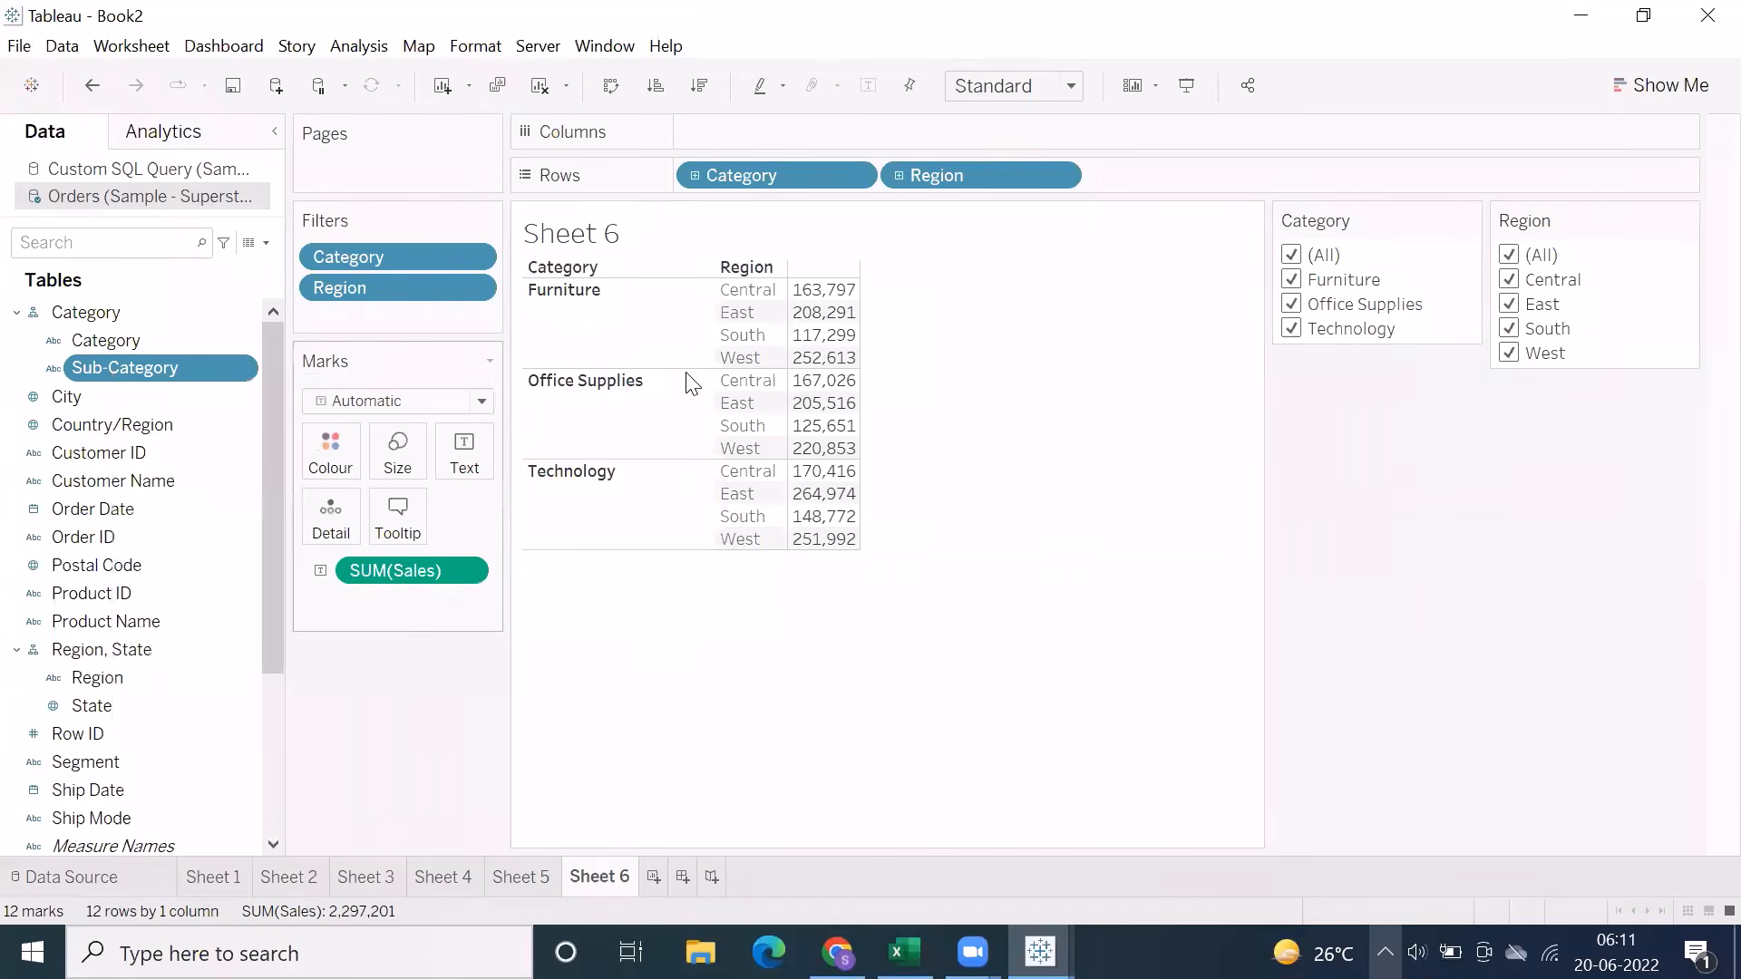
click(757, 179)
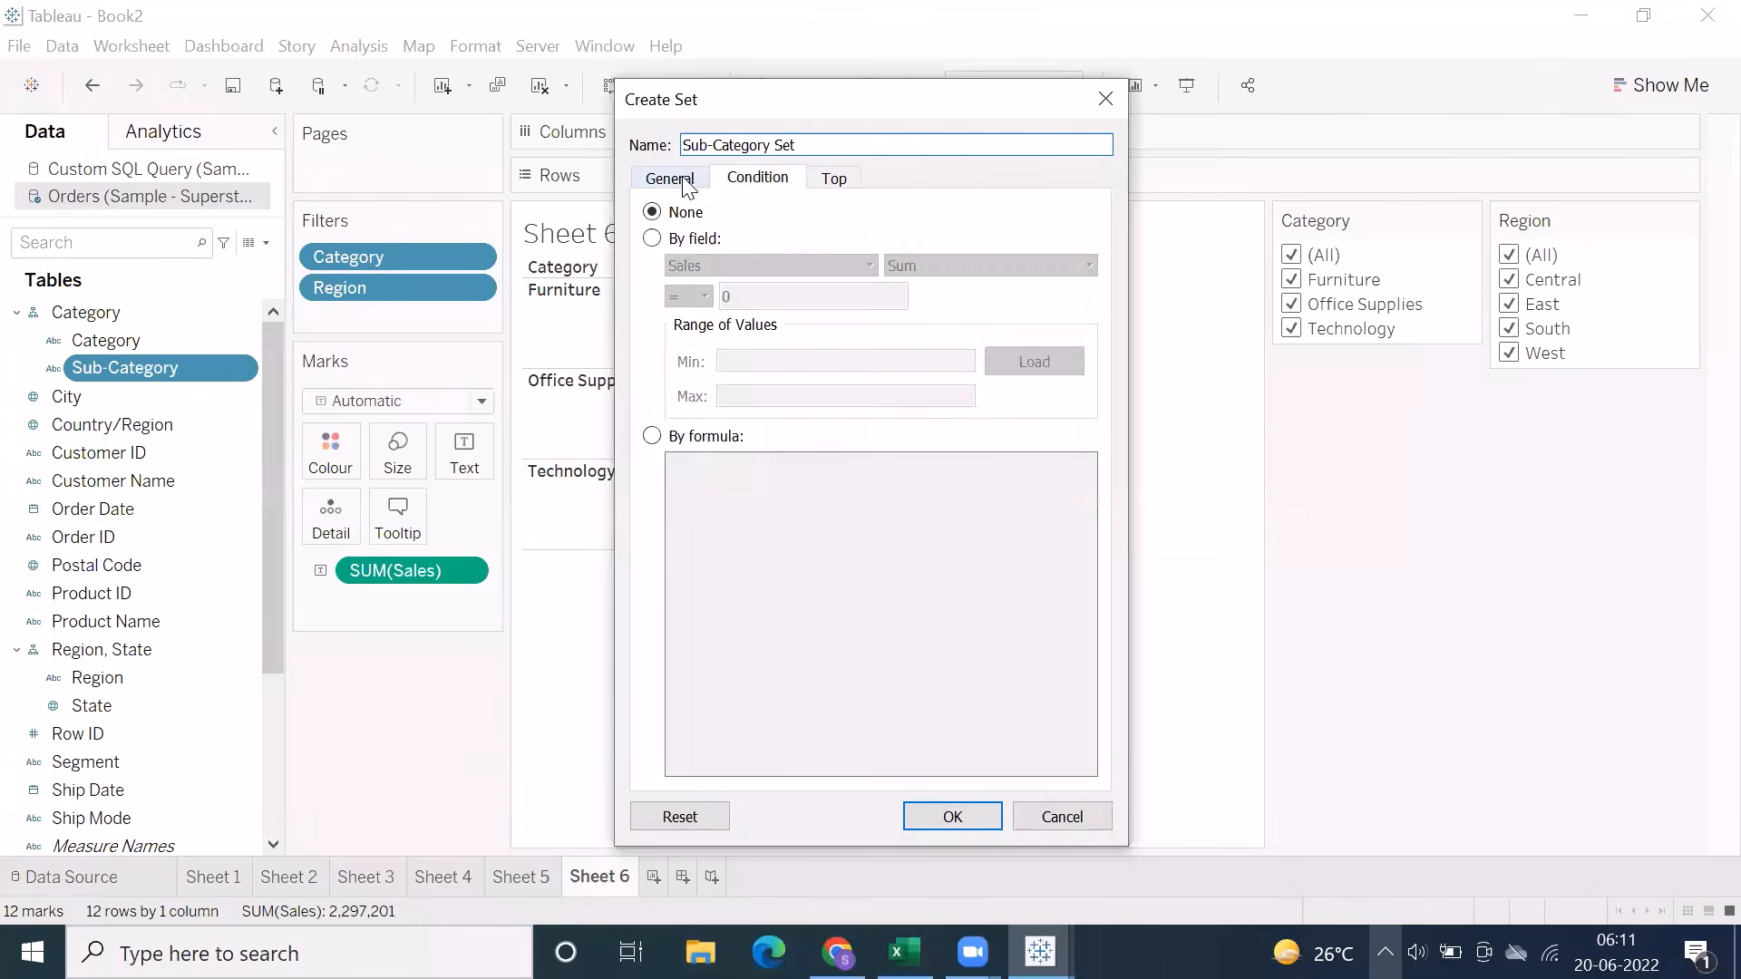
click(675, 181)
click(753, 182)
click(832, 178)
click(687, 185)
click(752, 181)
click(694, 186)
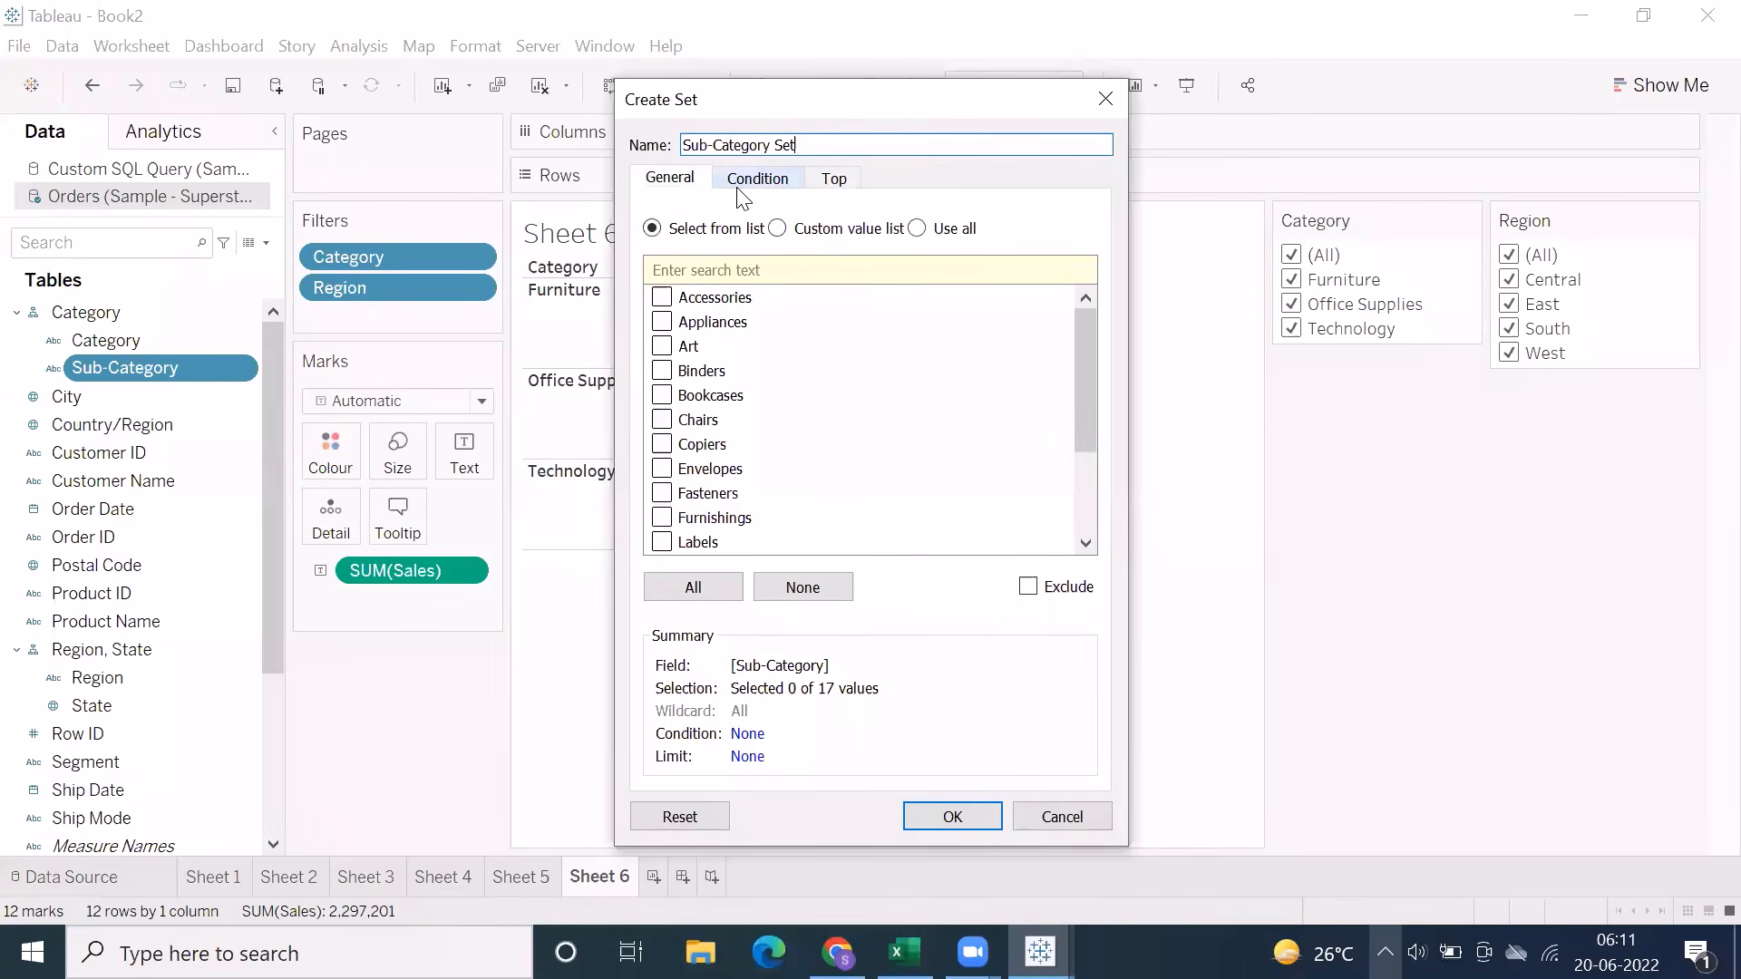
click(747, 186)
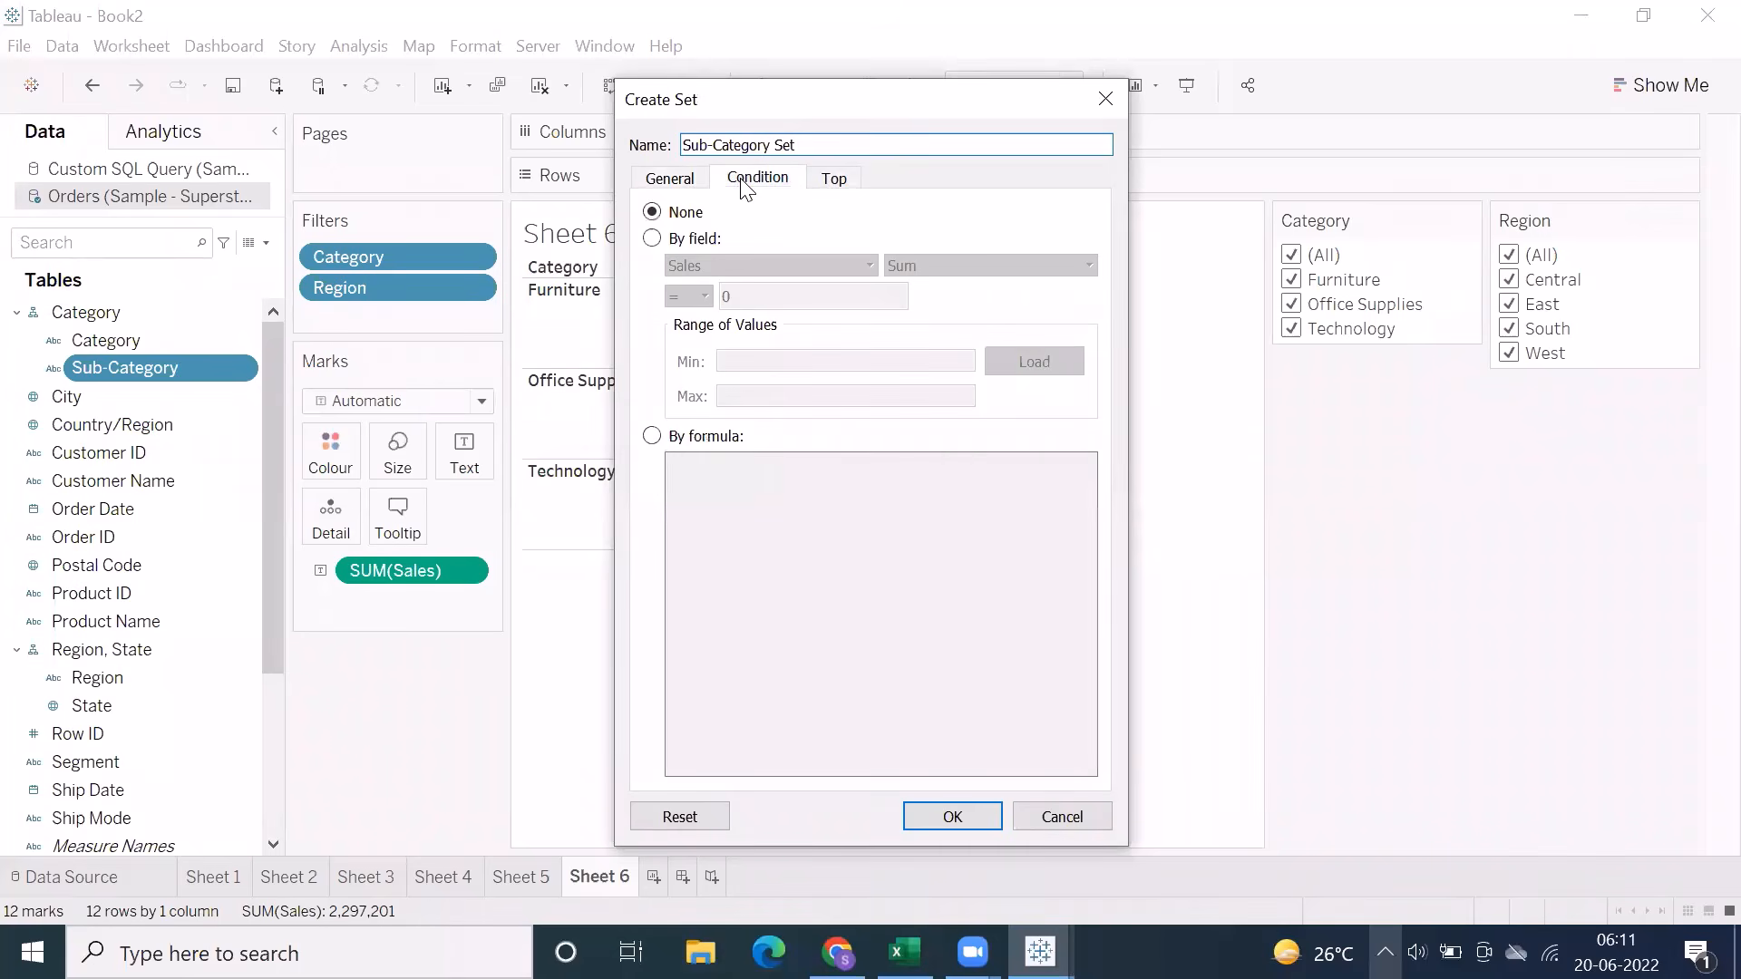
click(839, 182)
click(1096, 820)
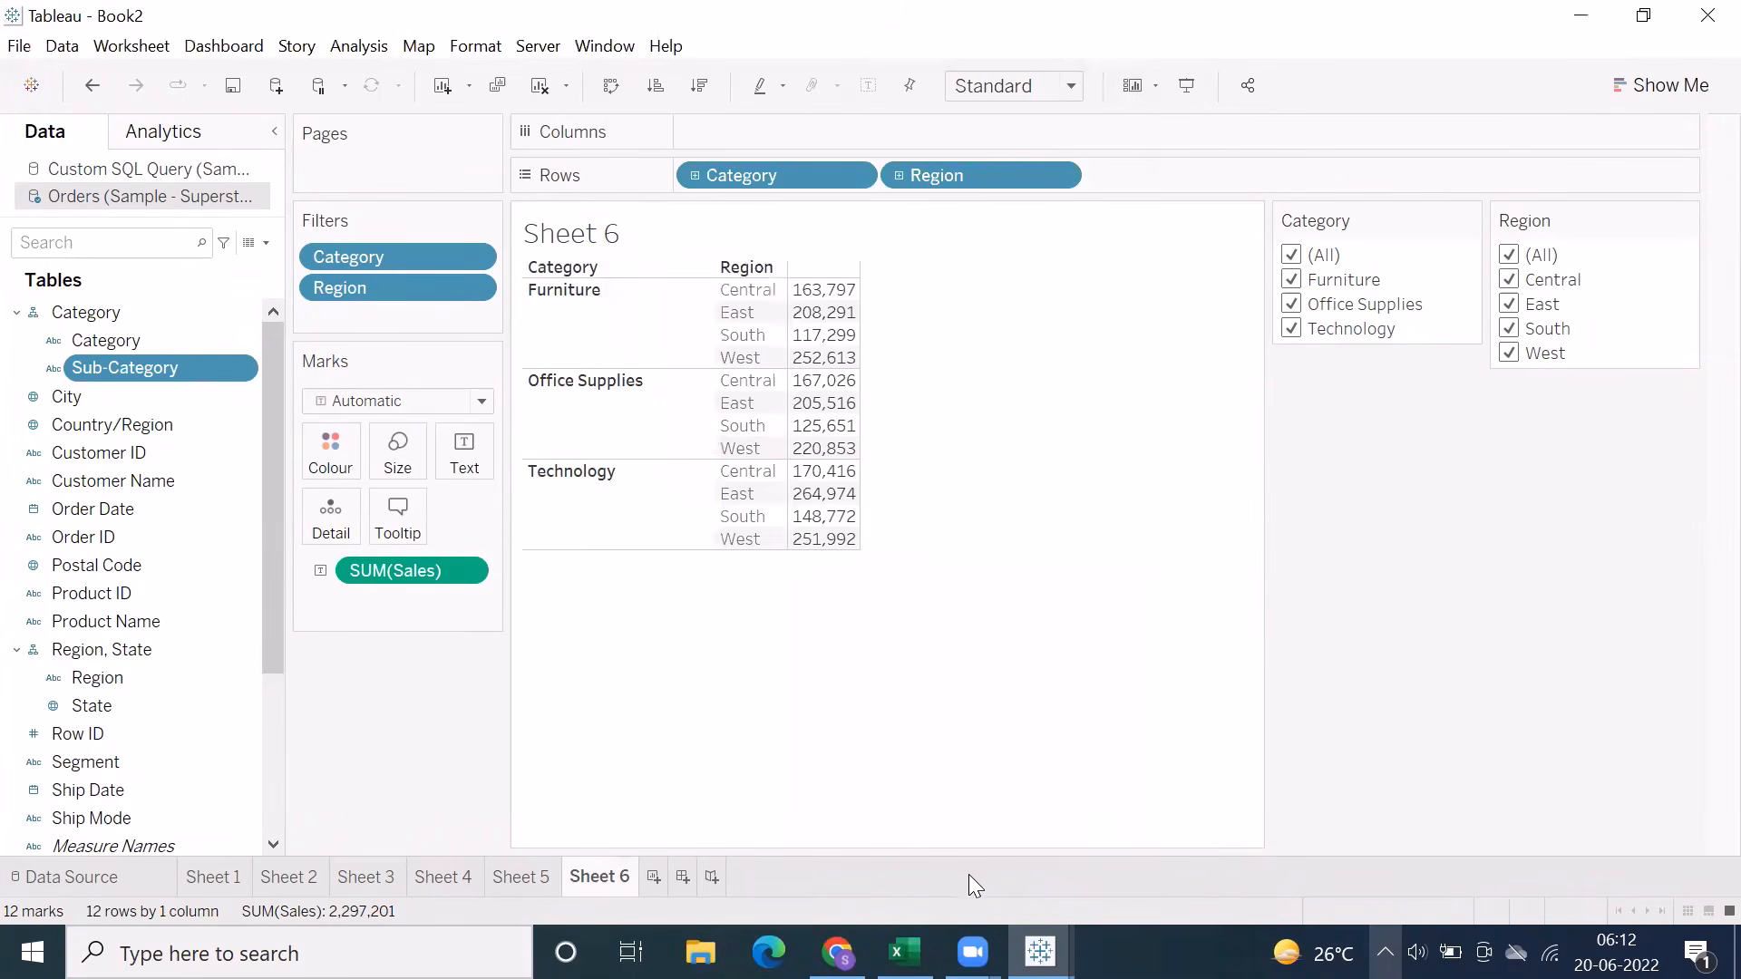
Switch to the Excel notes and review the Combined Set example for top 5 and bottom 5 sales
click(904, 952)
scroll(1049, 576, down, 1)
click(953, 608)
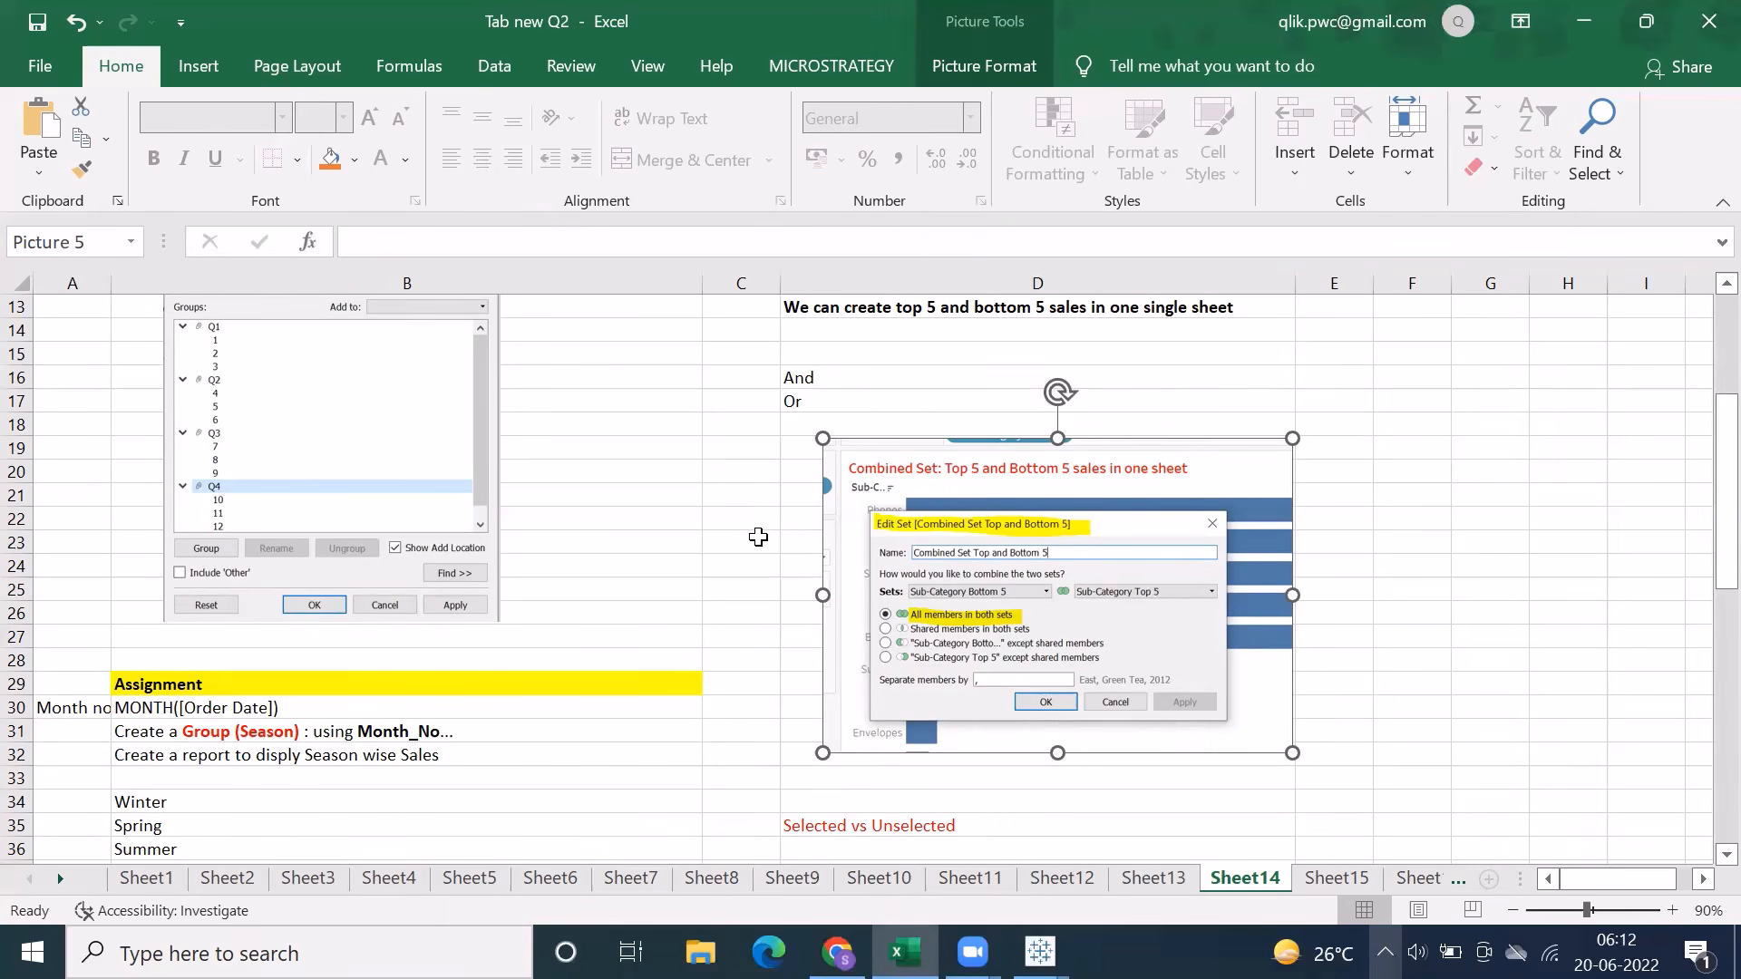
Switch to Tableau and create a Sub-Category set limited to the top 5 by sum of Sales
click(1040, 951)
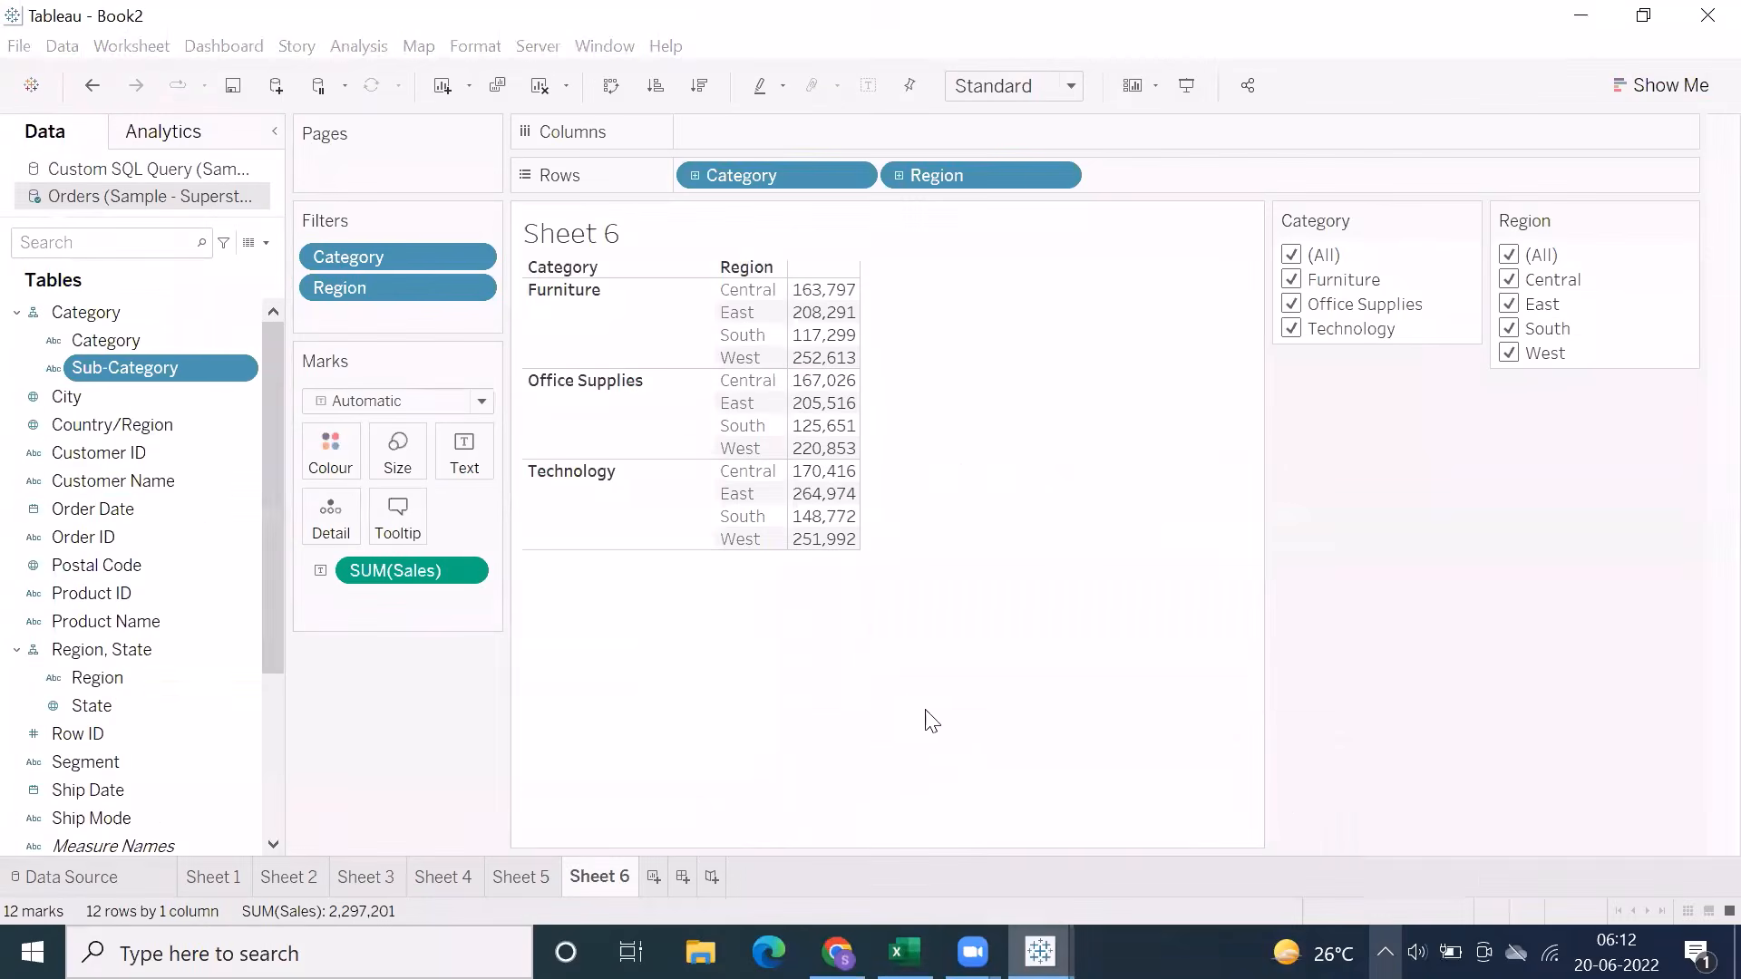
right_click(82, 366)
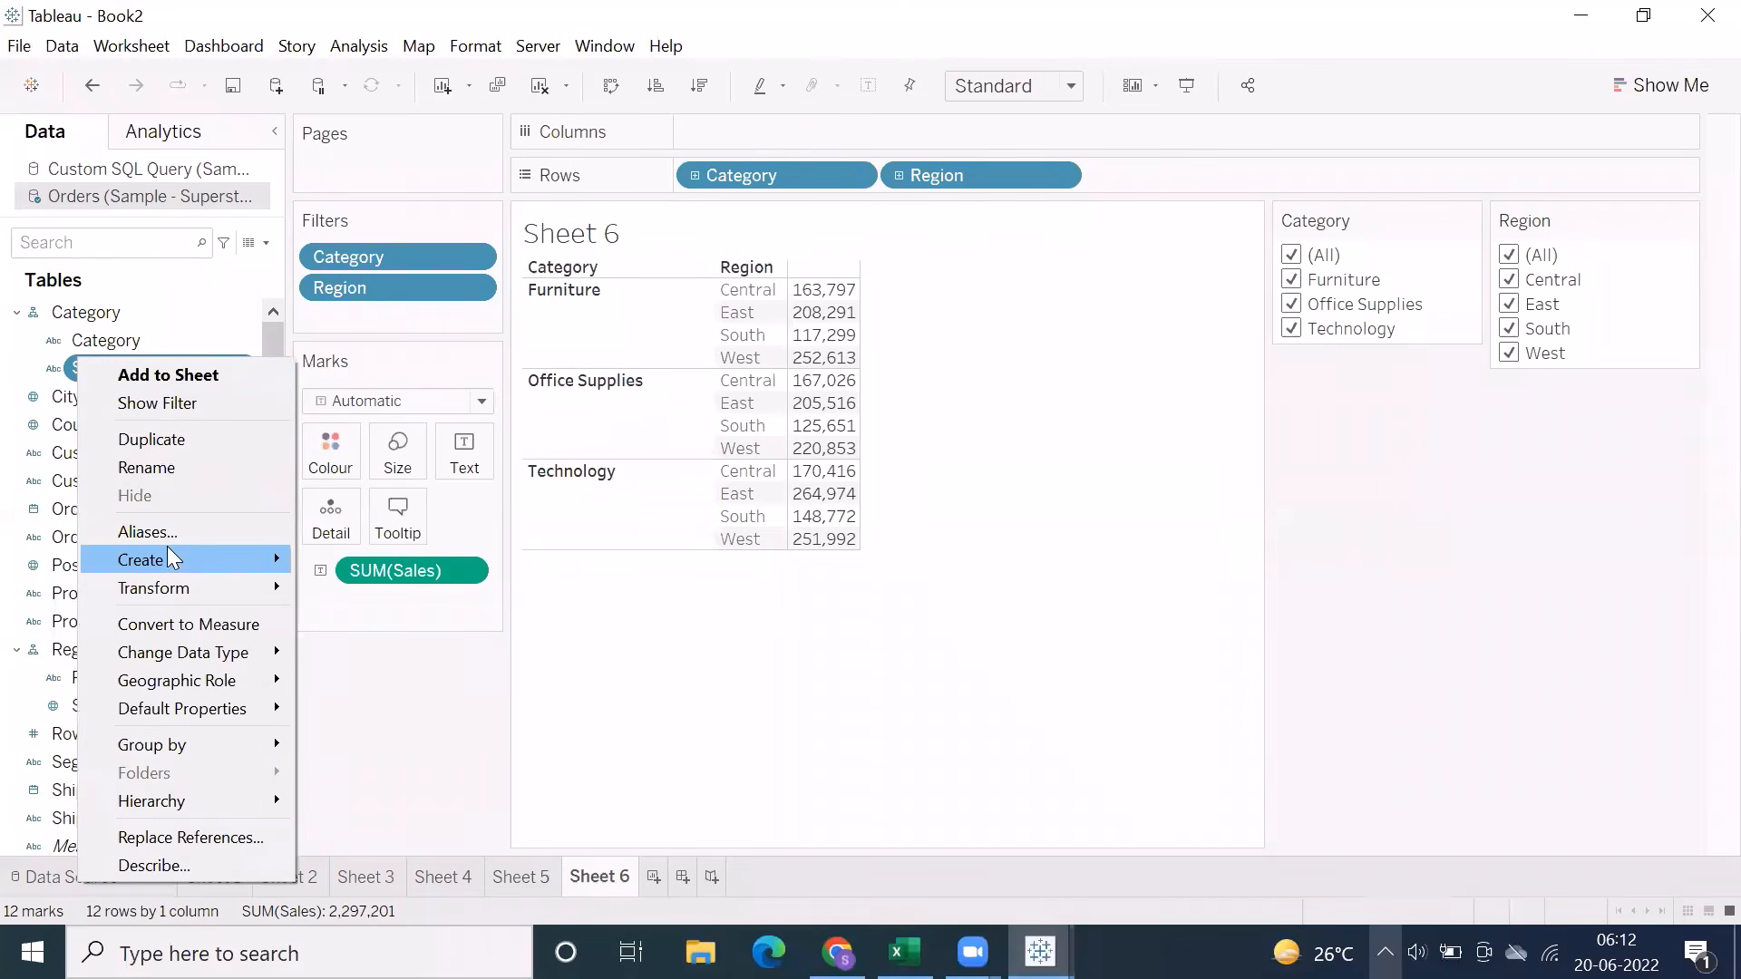
mouse_move(167, 555)
click(363, 620)
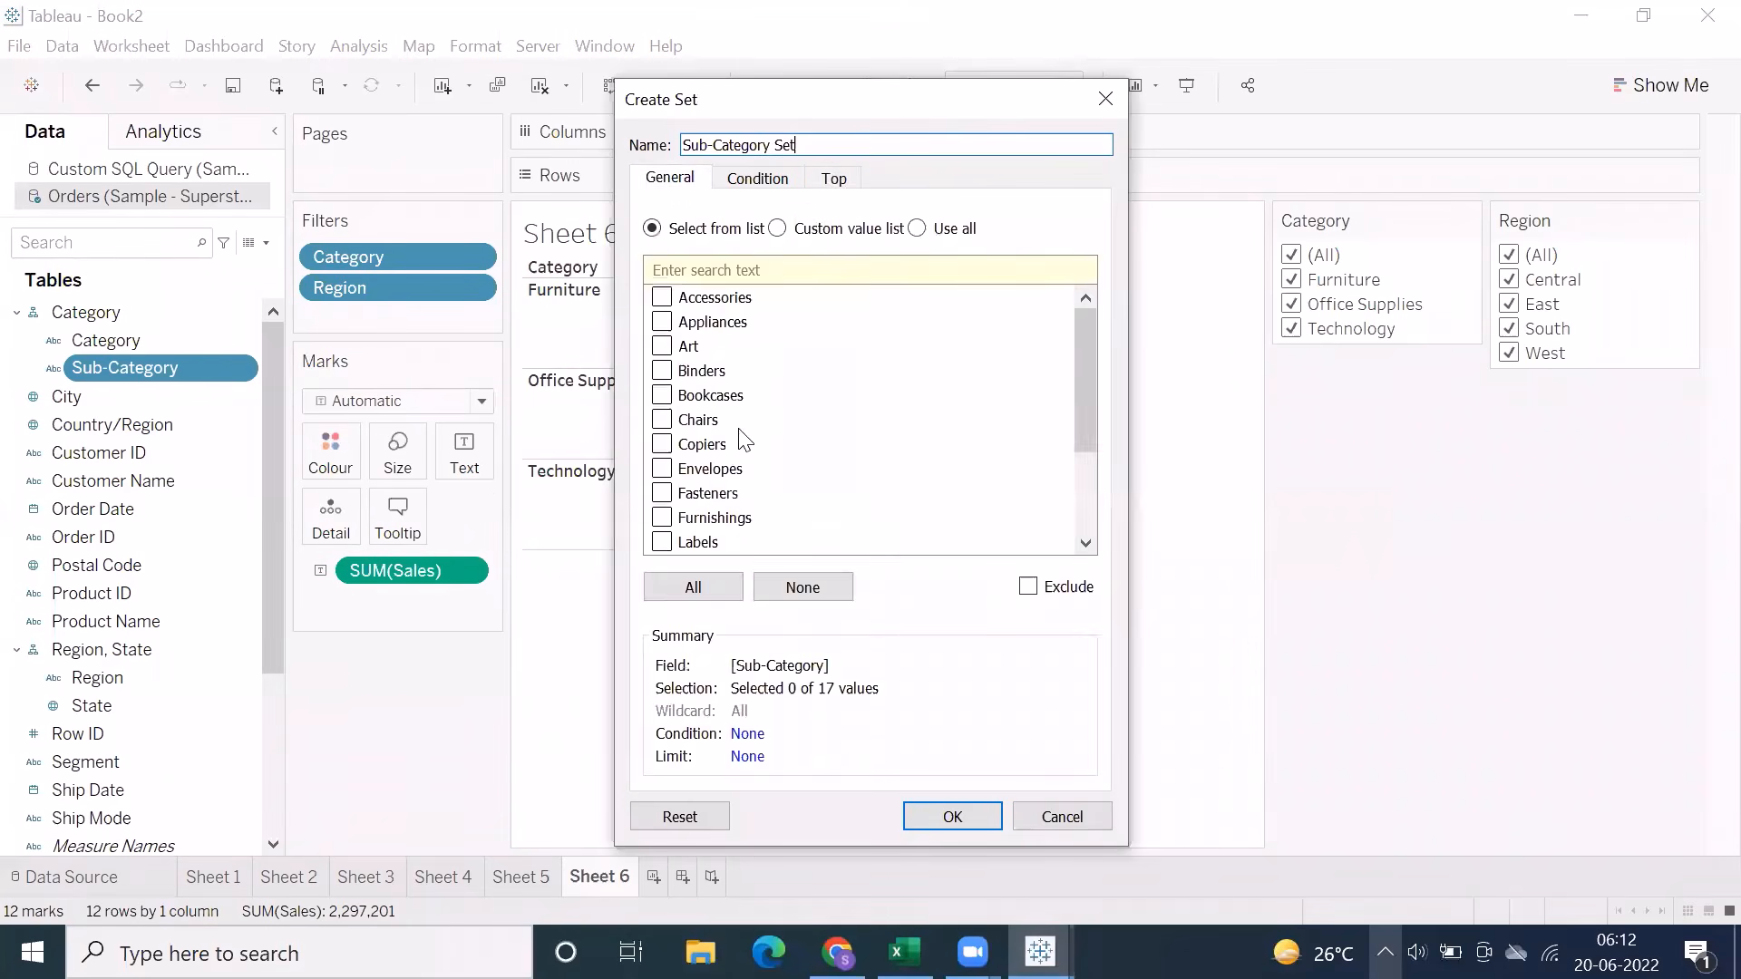
click(831, 178)
click(710, 243)
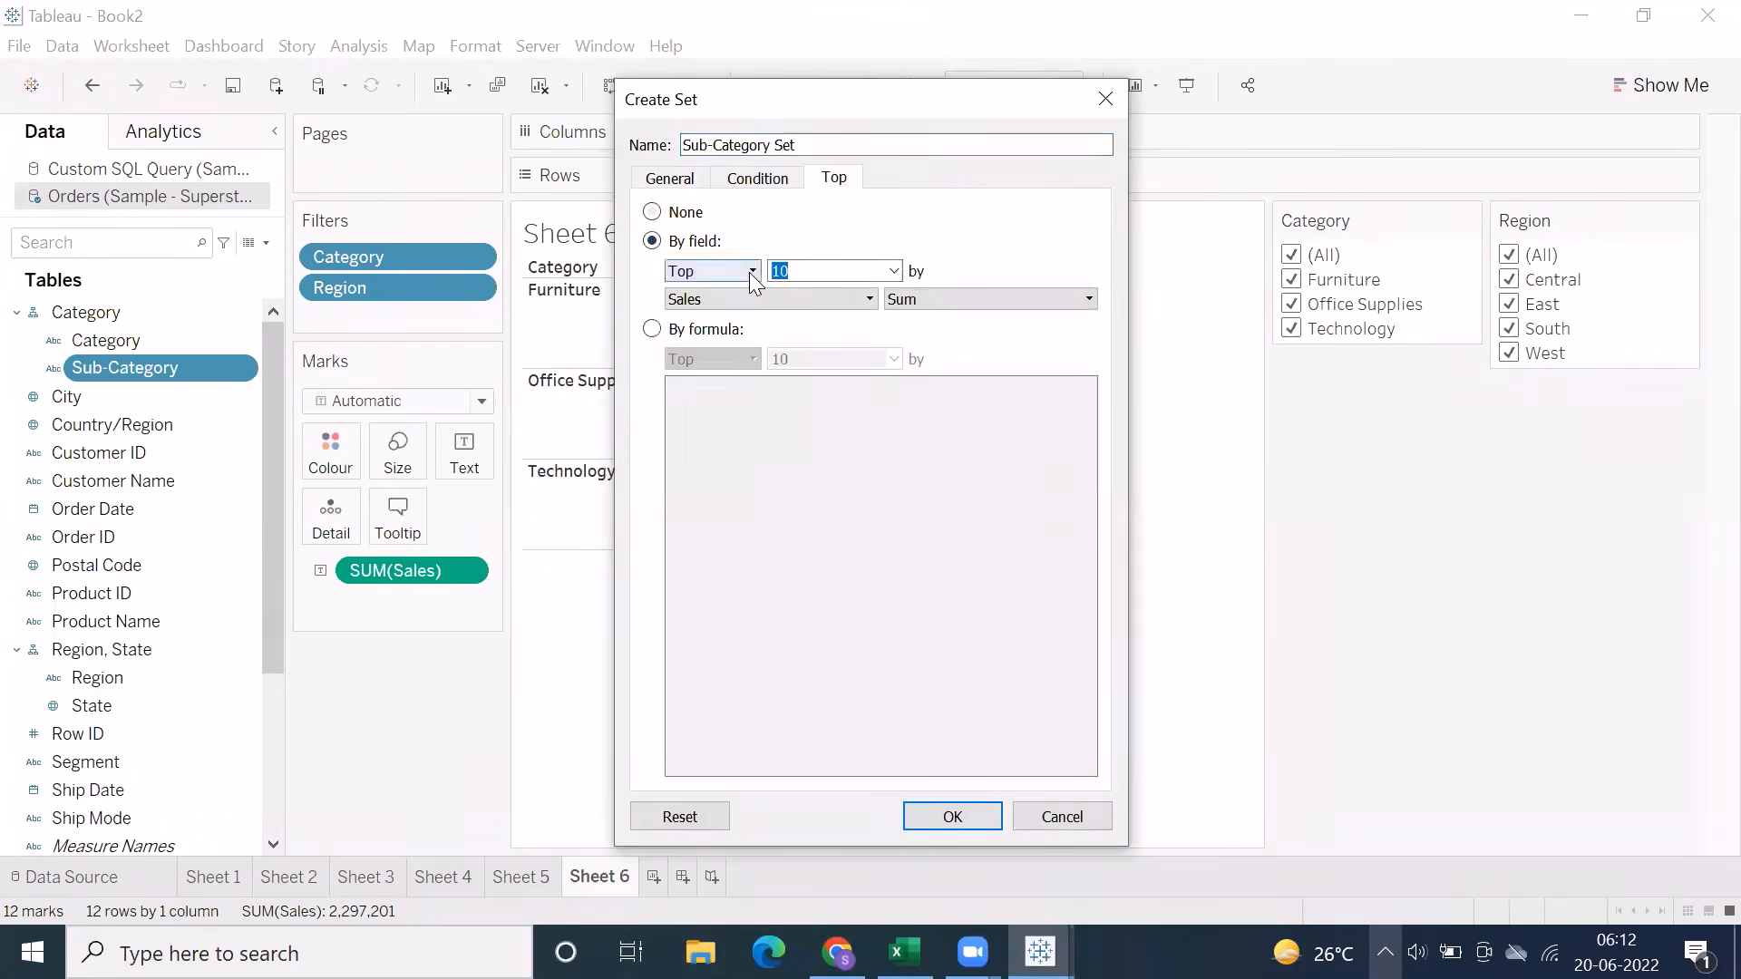
text(5)
click(943, 816)
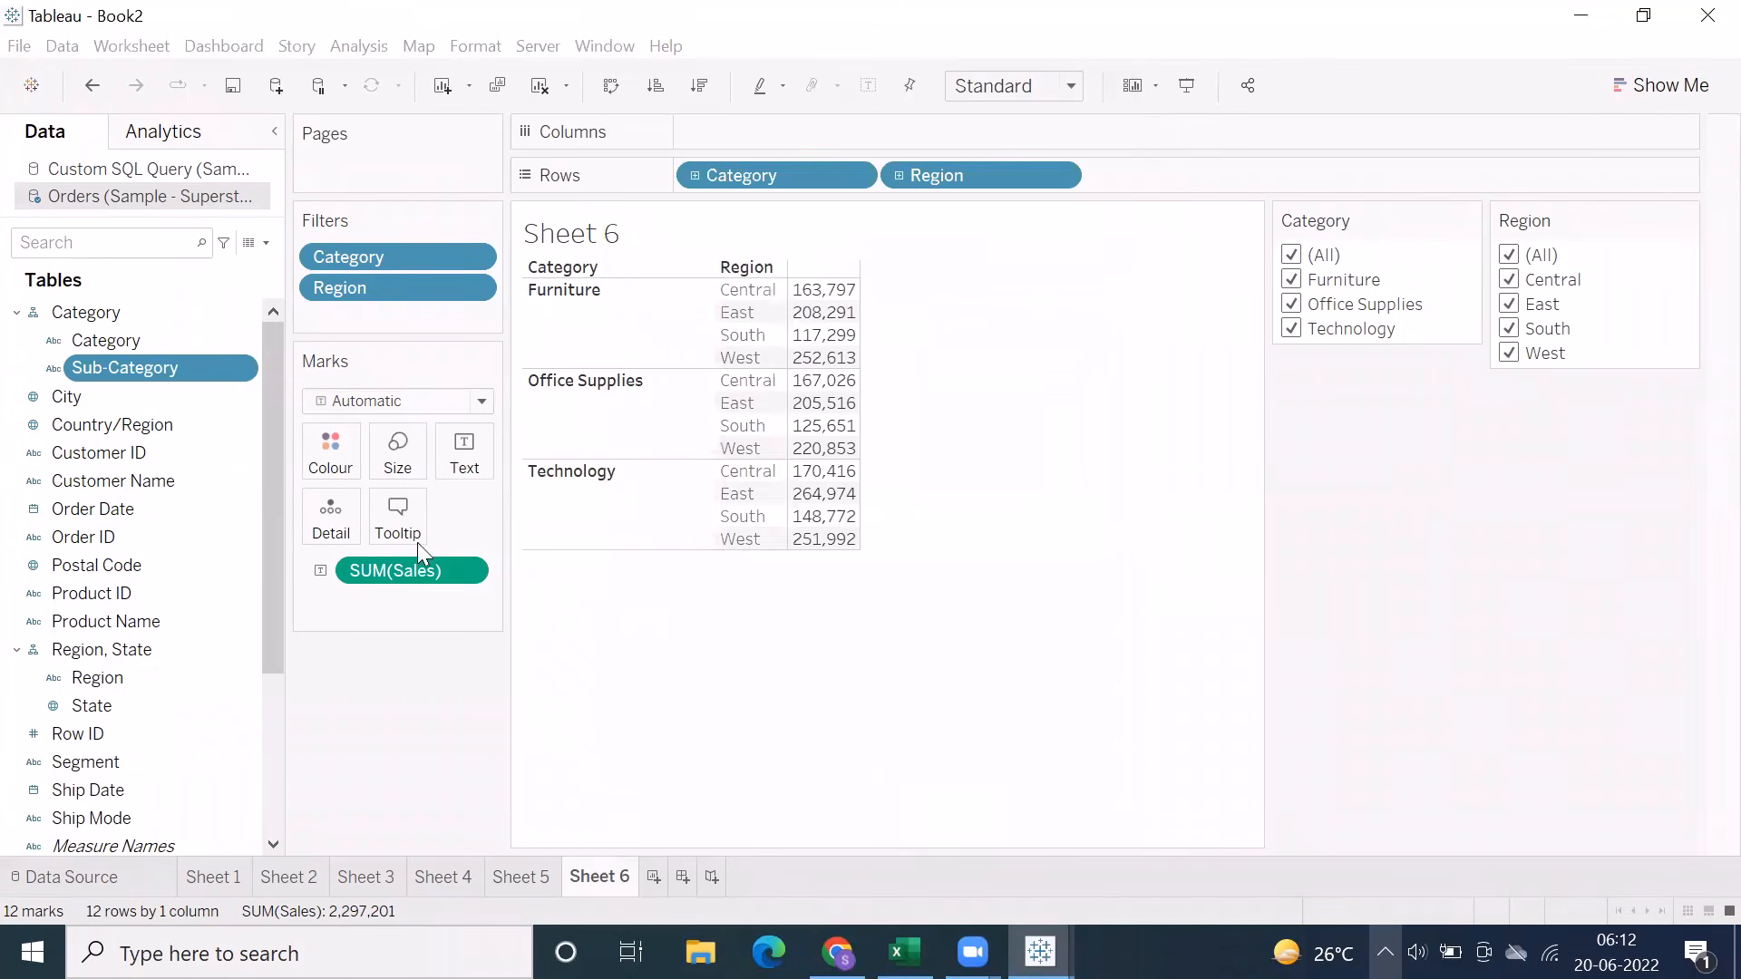
Create a second Sub-Category set limited to the bottom 5 by sum of Sales
right_click(103, 368)
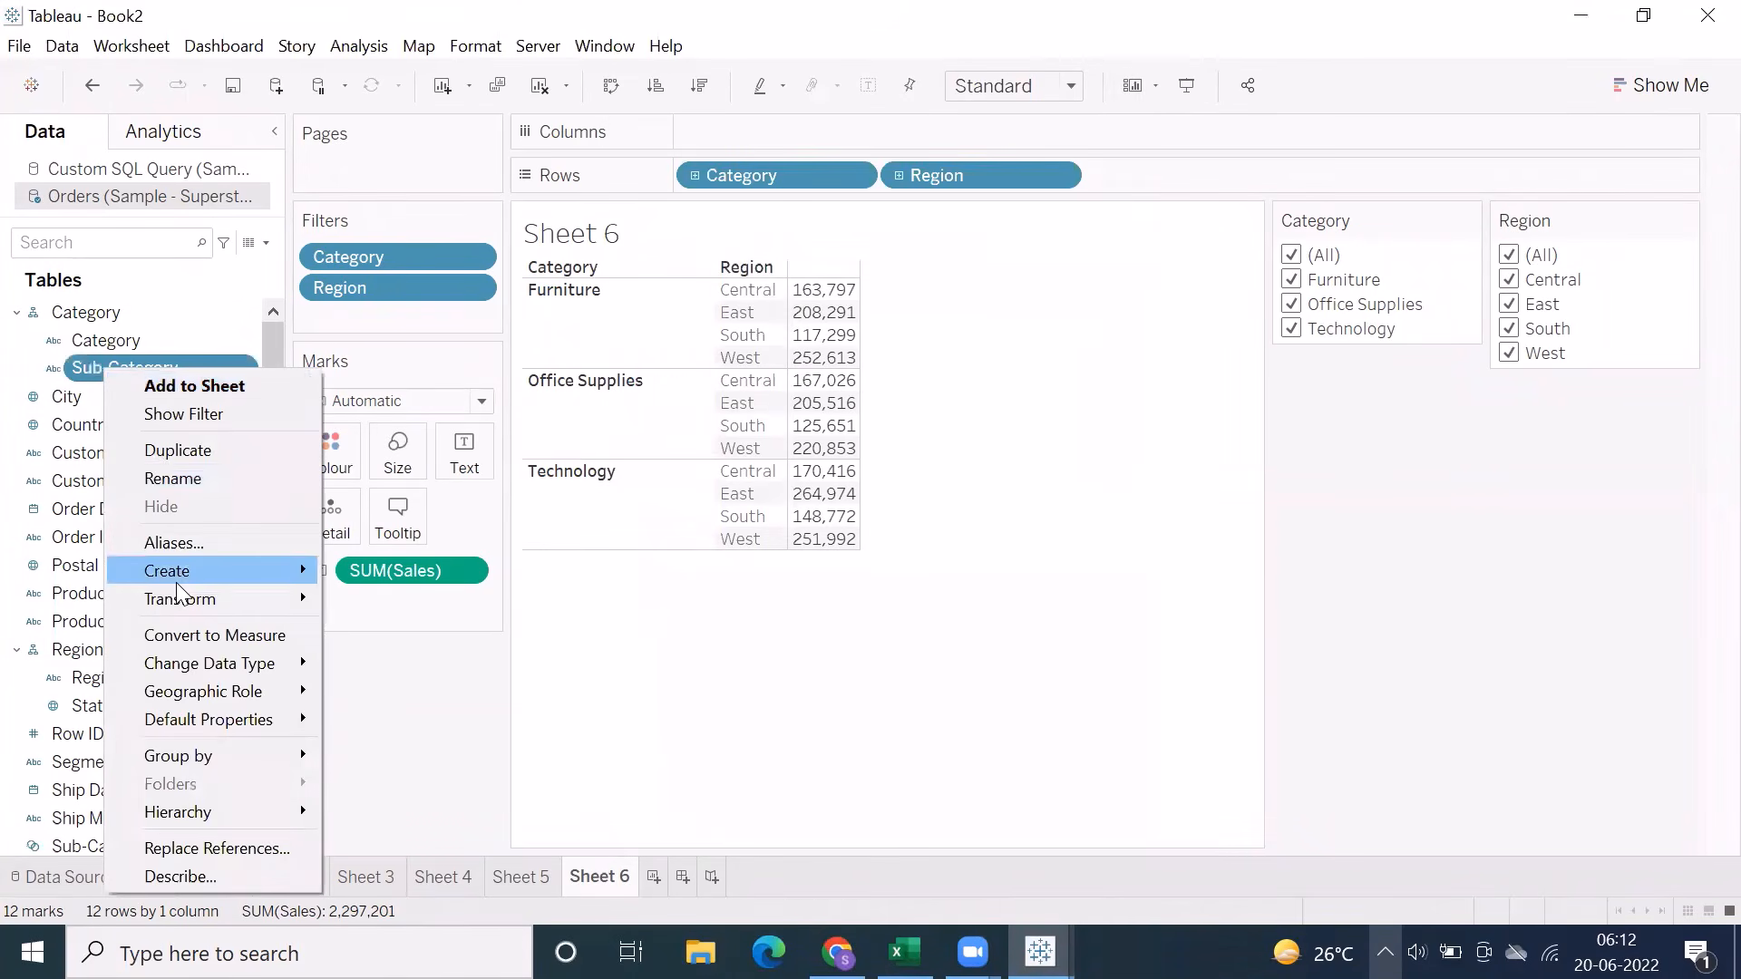
mouse_move(250, 580)
click(367, 630)
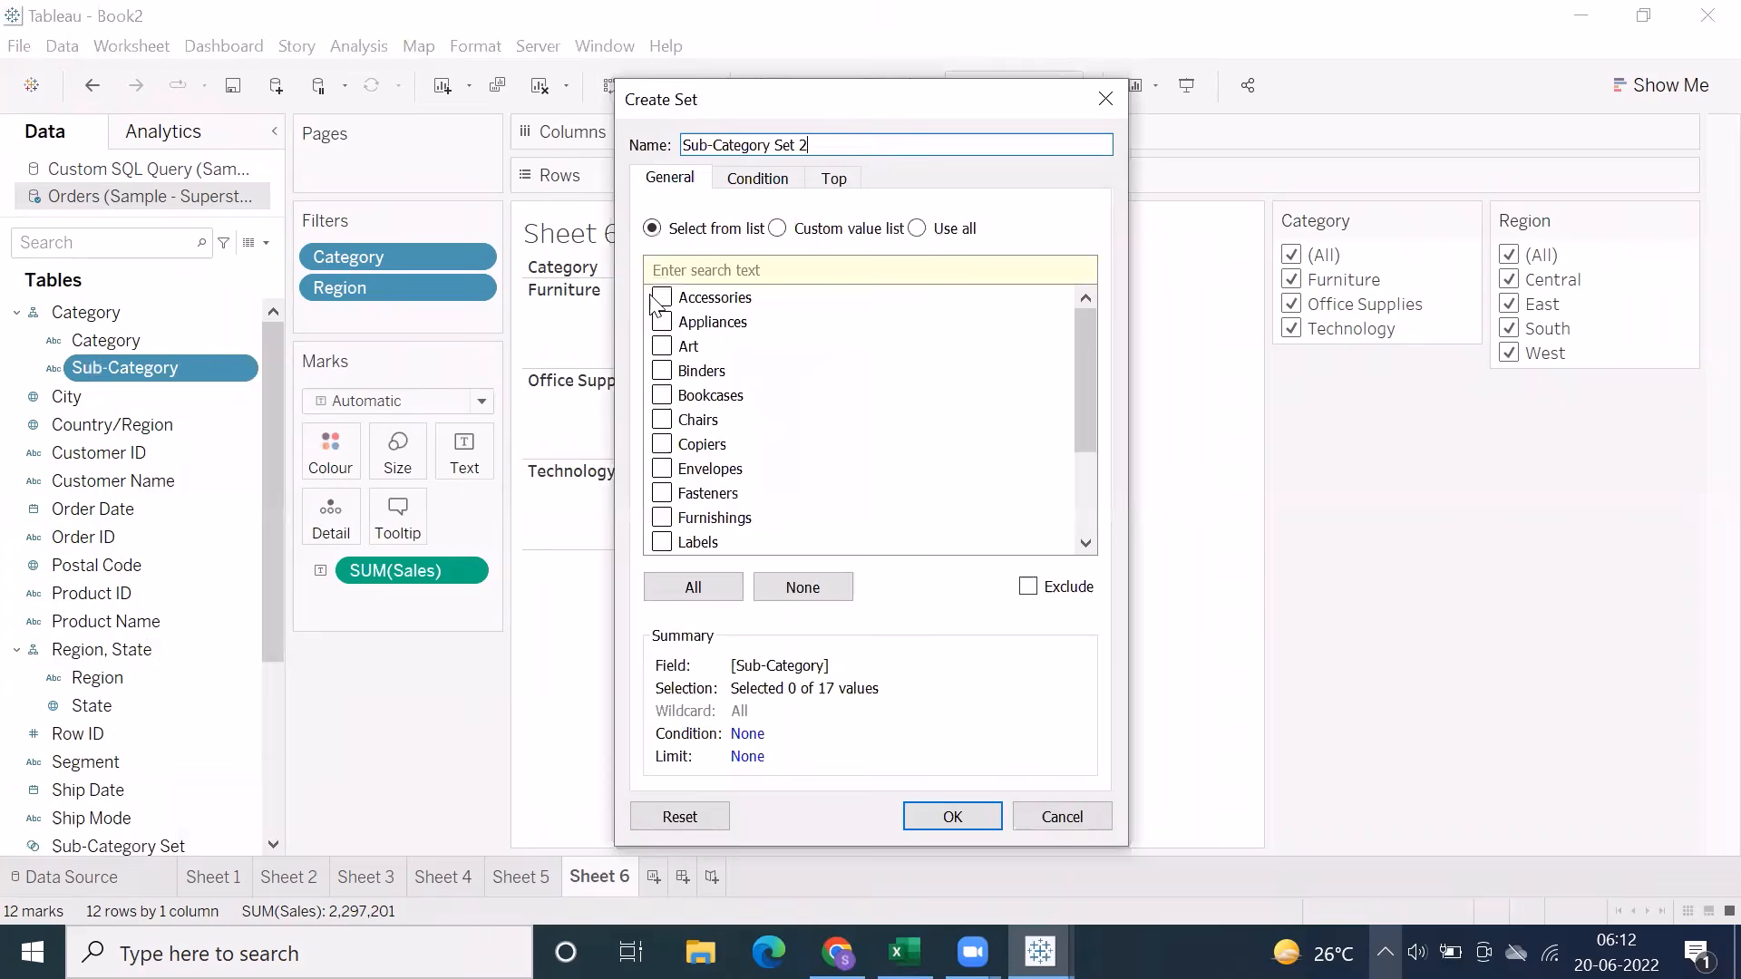
click(830, 179)
click(671, 243)
click(752, 270)
click(725, 301)
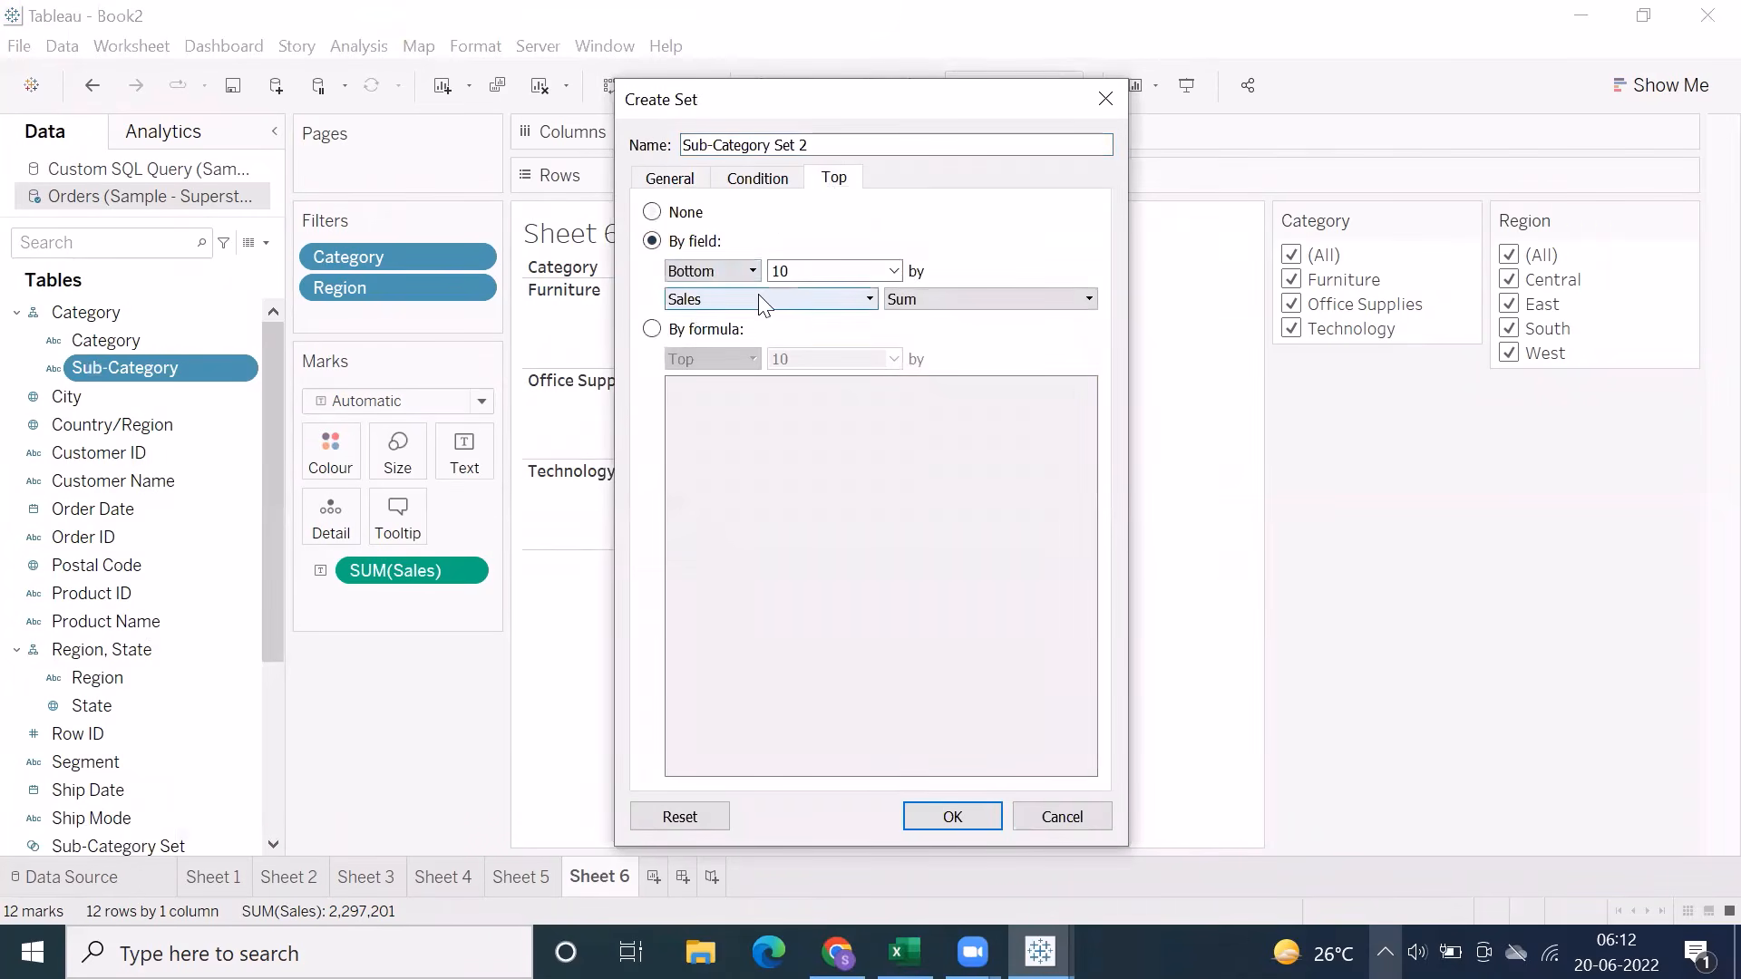
text(5)
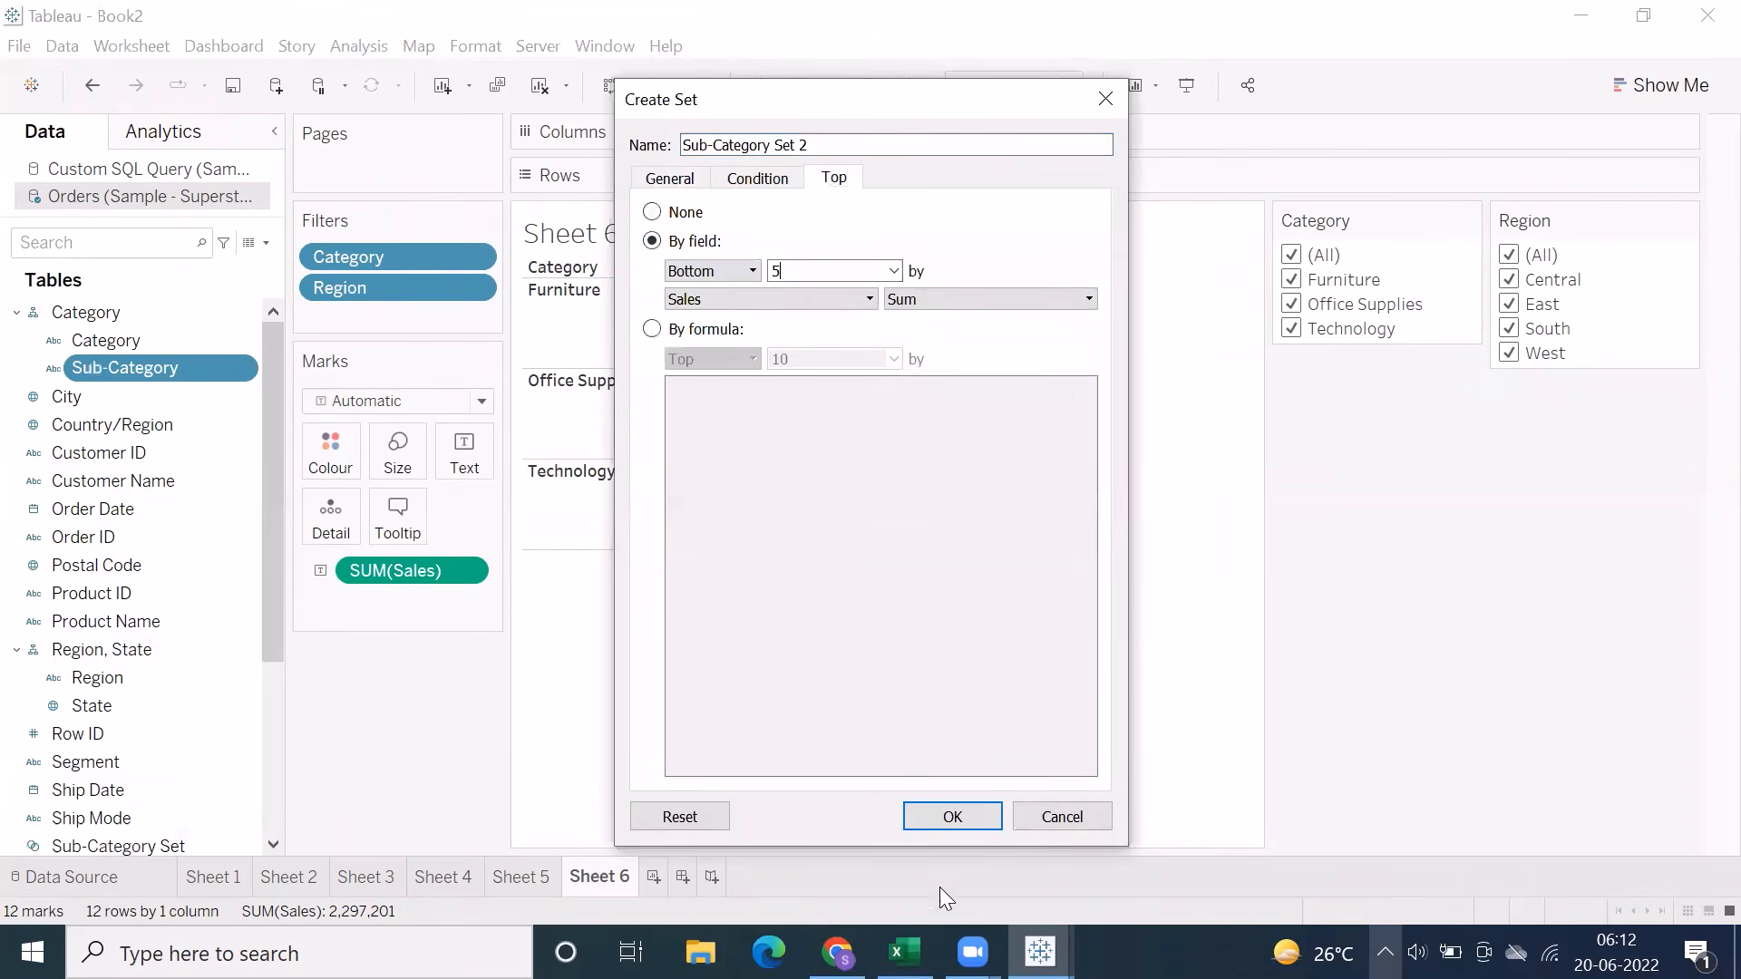
click(940, 824)
Examine the combined set options for the two Sub-Category sets, closing without creating a combined set
scroll(110, 617, down, 3)
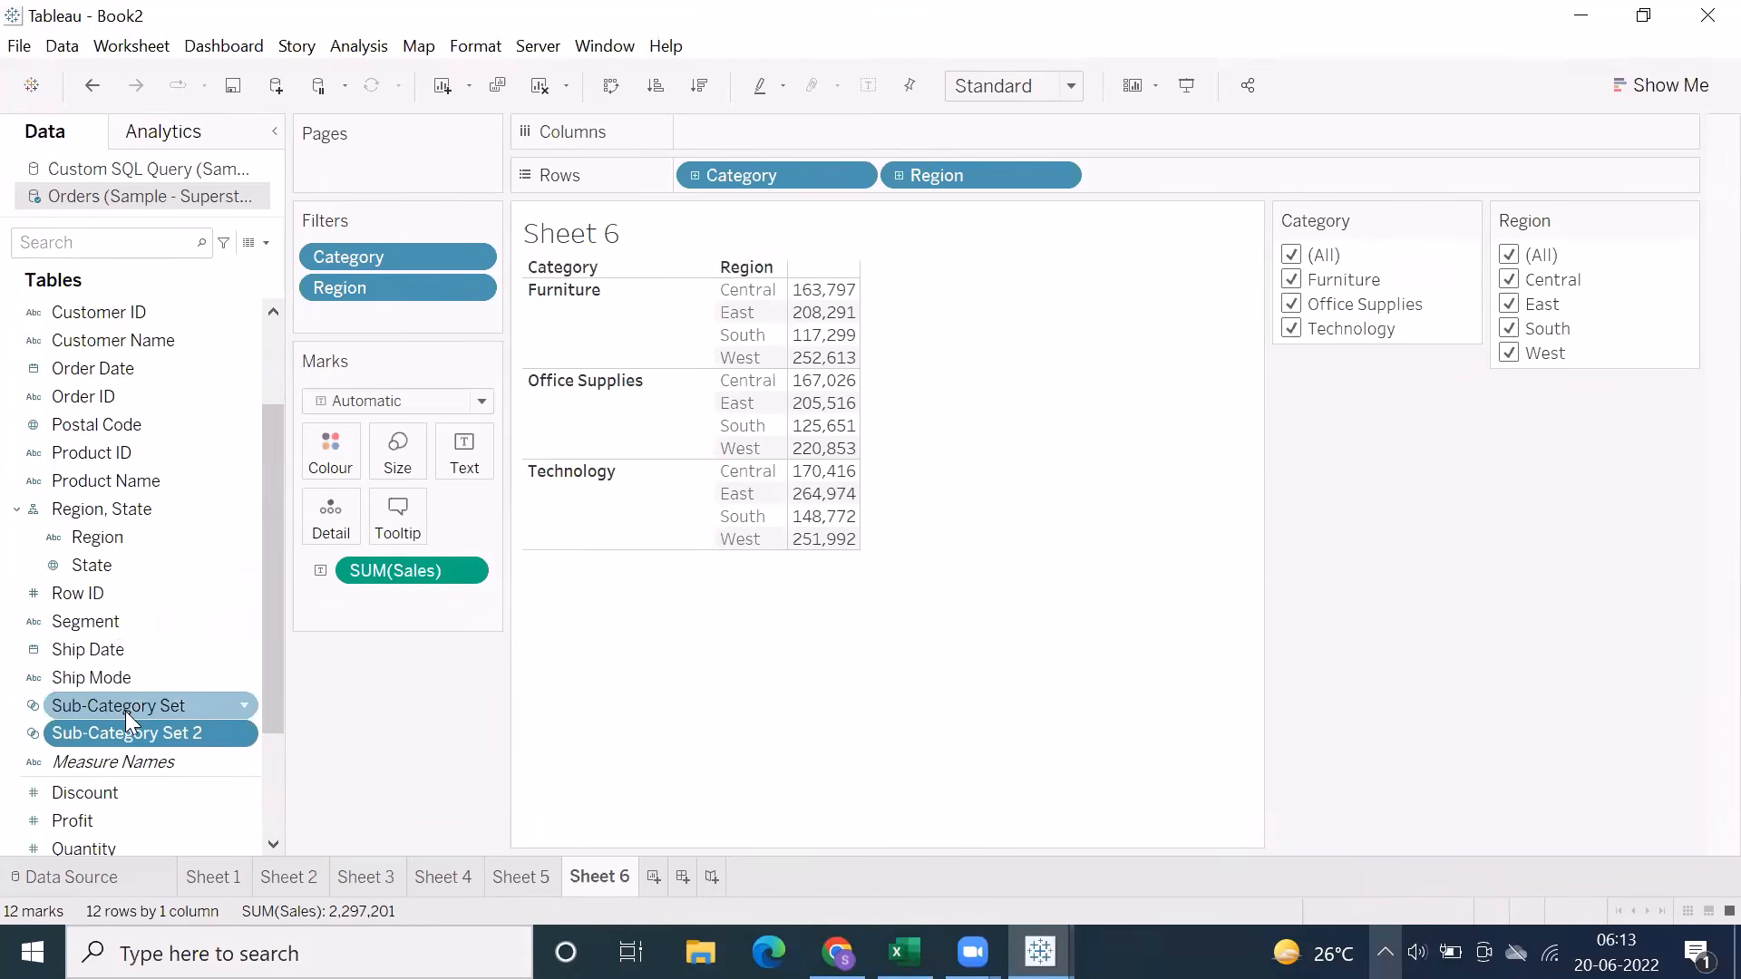
ctrl+click(125, 707)
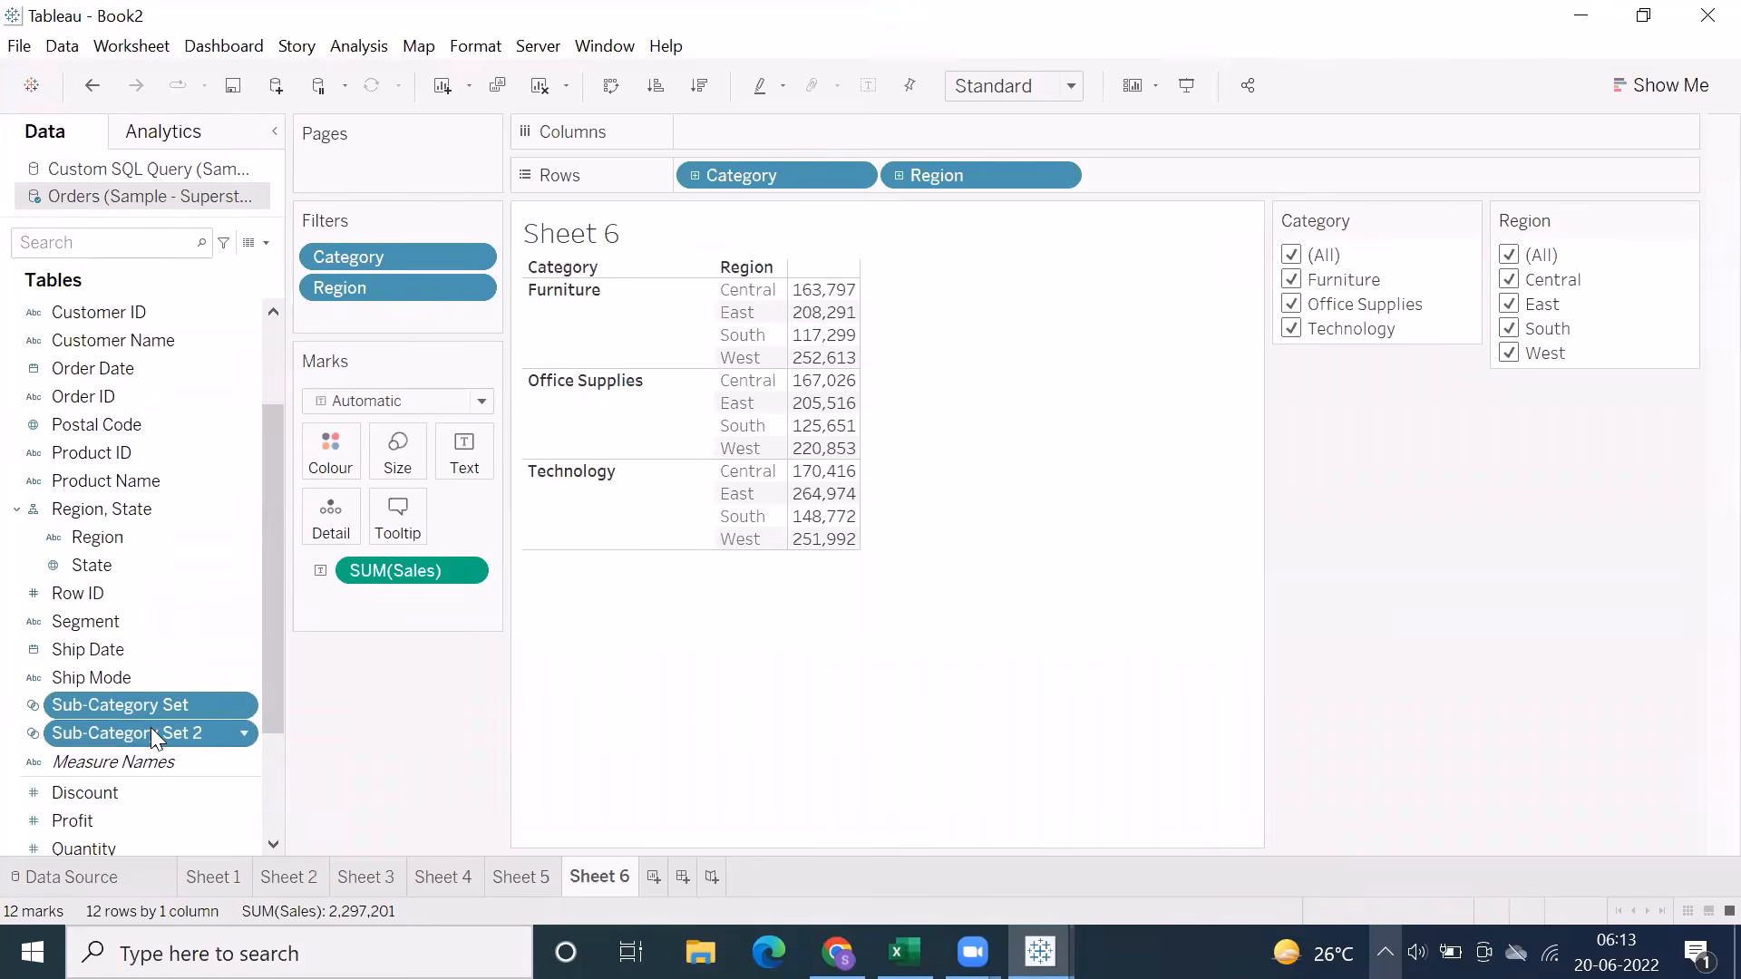
right_click(151, 727)
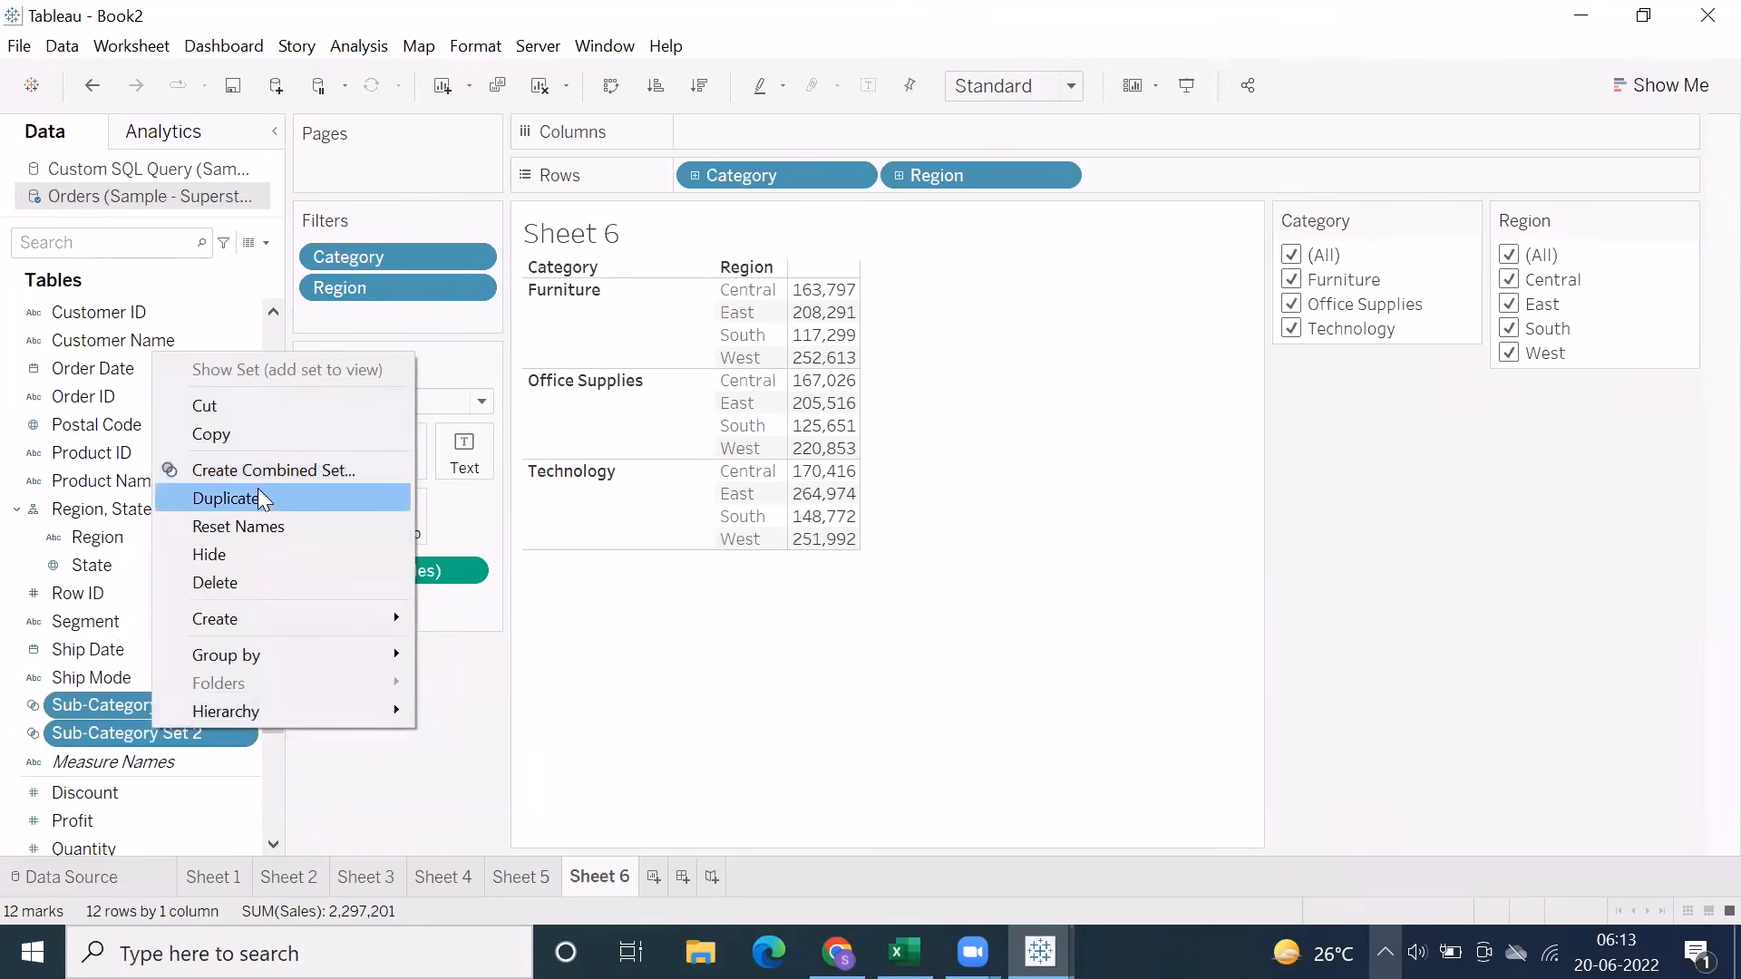
click(698, 689)
right_click(217, 700)
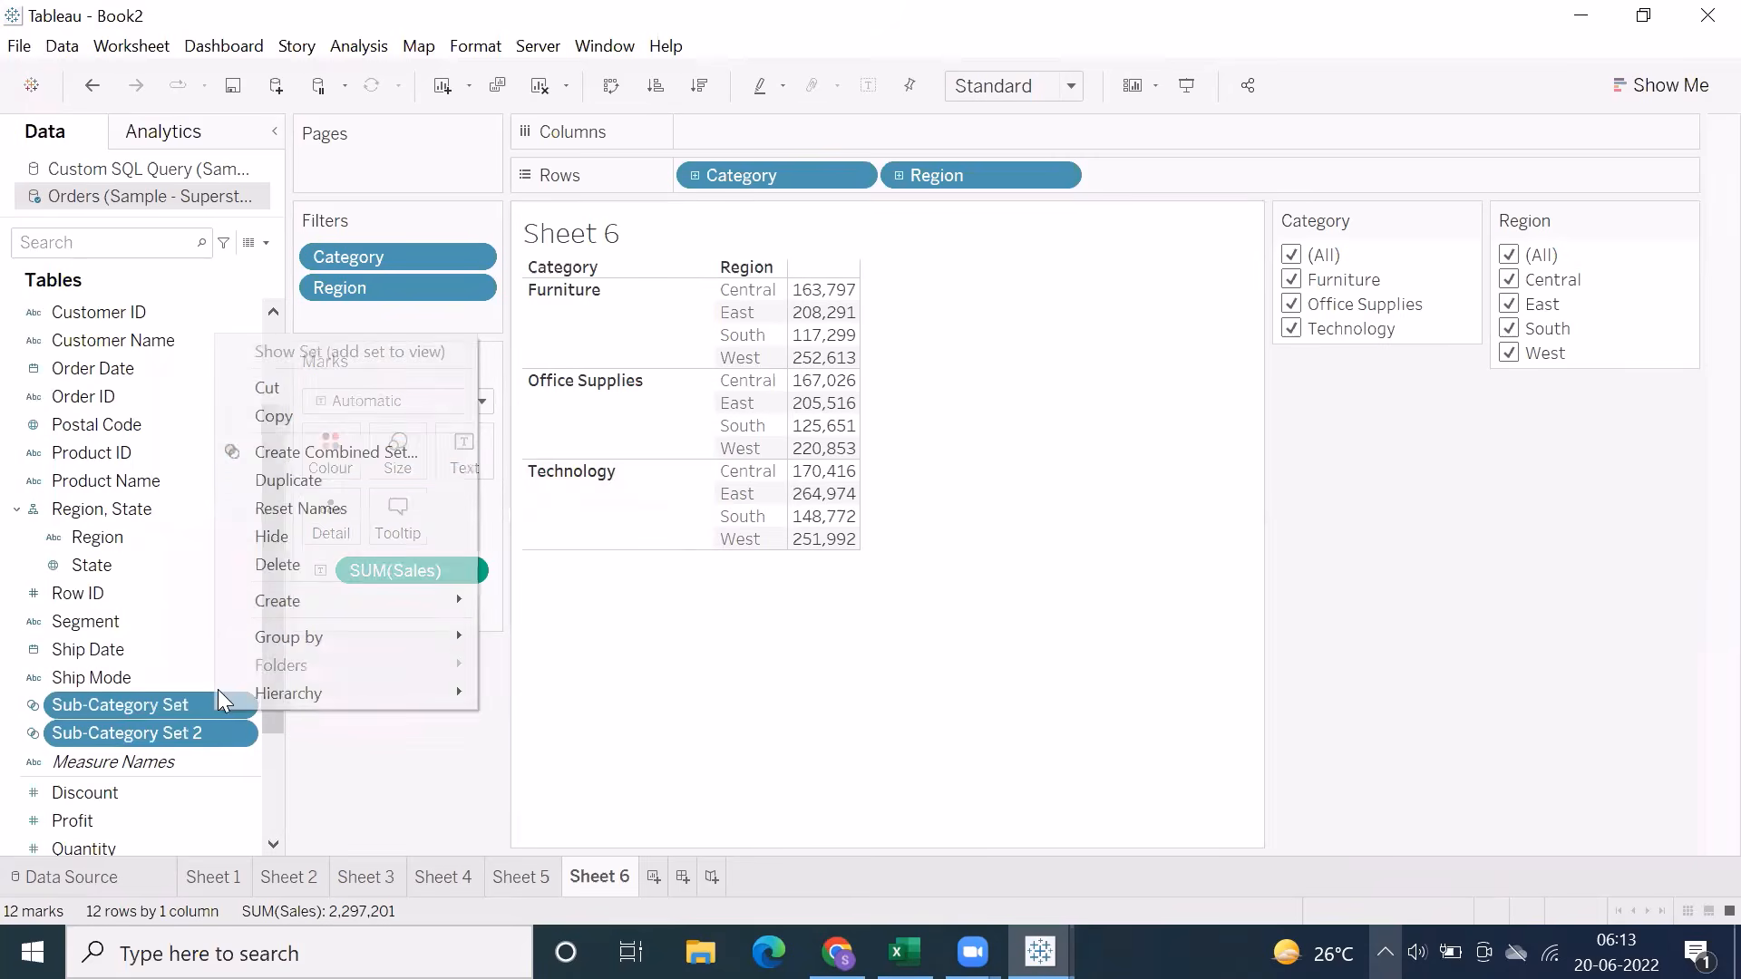
click(333, 460)
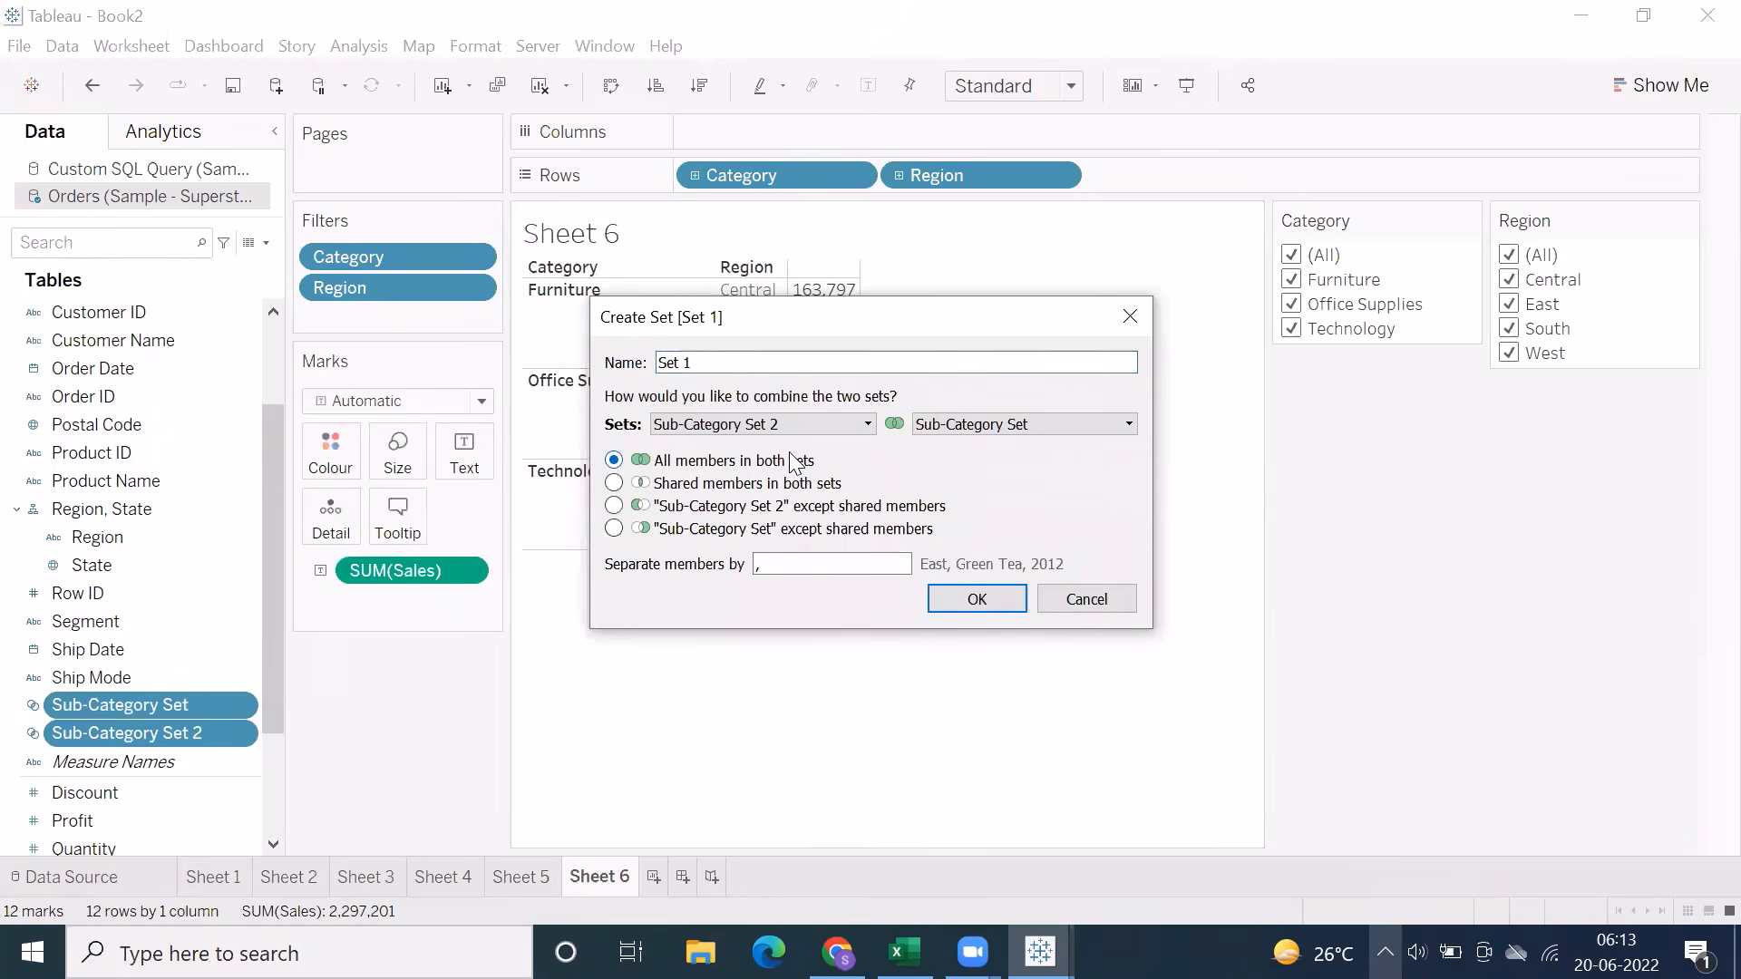
click(1061, 603)
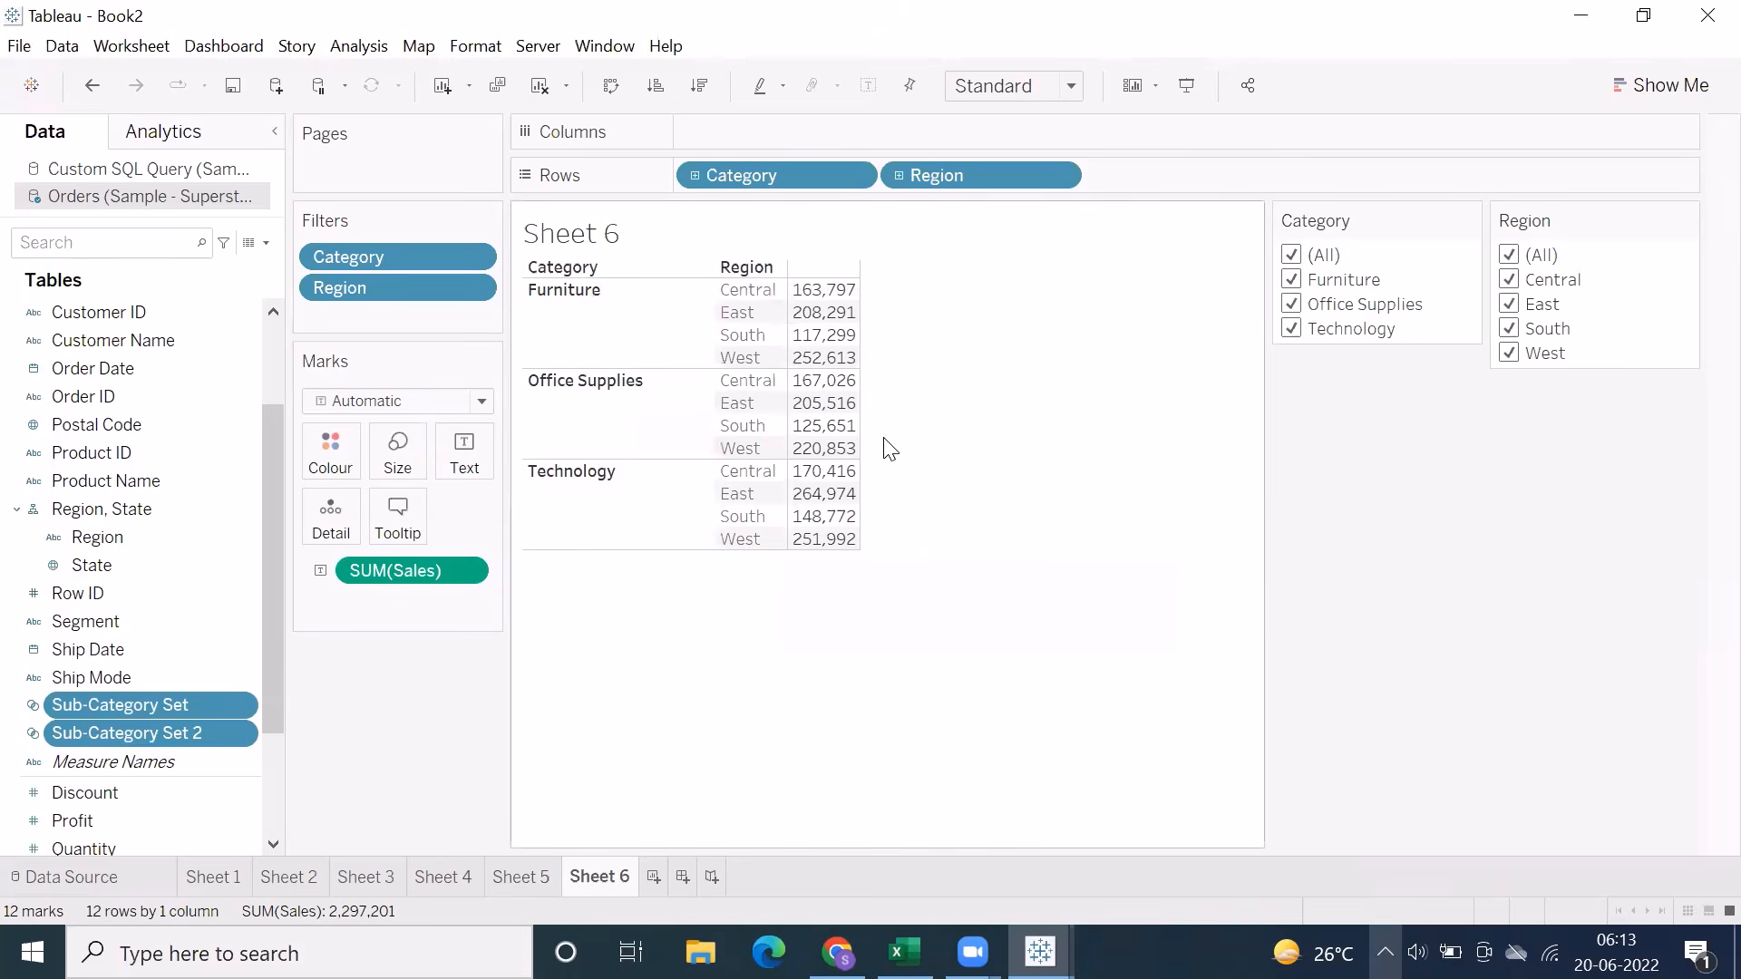
Switch to the Excel notes, color the top 5 and bottom 5 sales note red, and review the Selected vs Unselected example
click(904, 952)
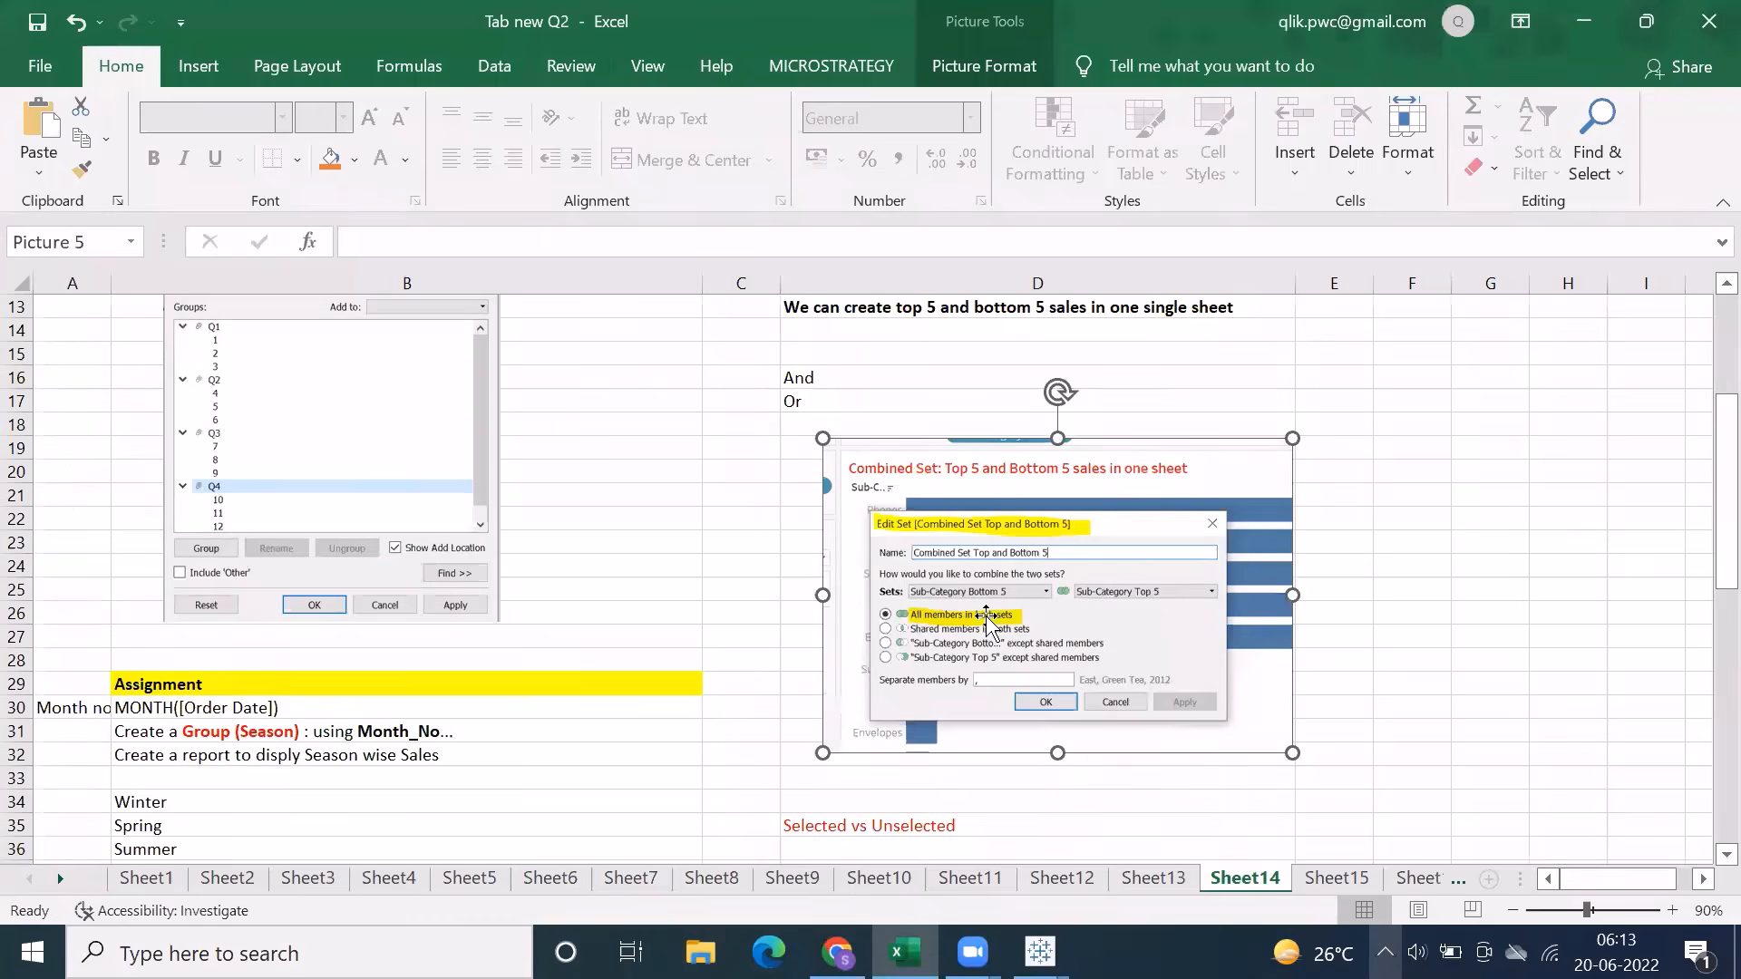
scroll(961, 589, up, 3)
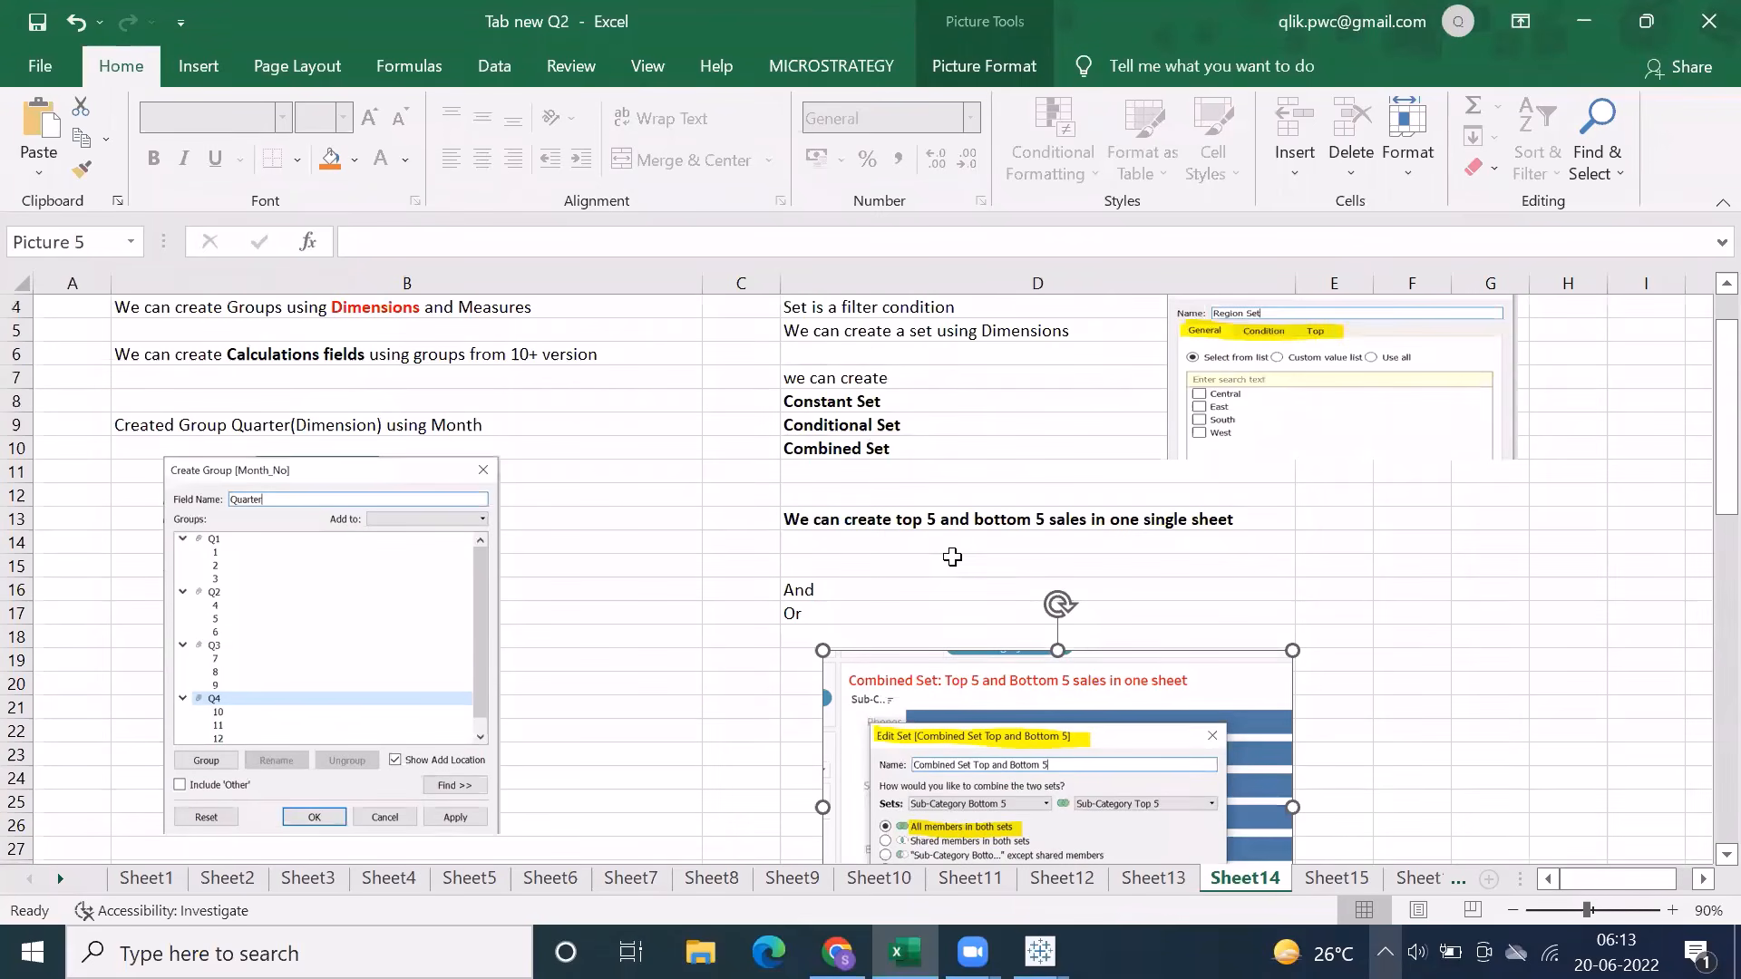
click(950, 524)
click(381, 159)
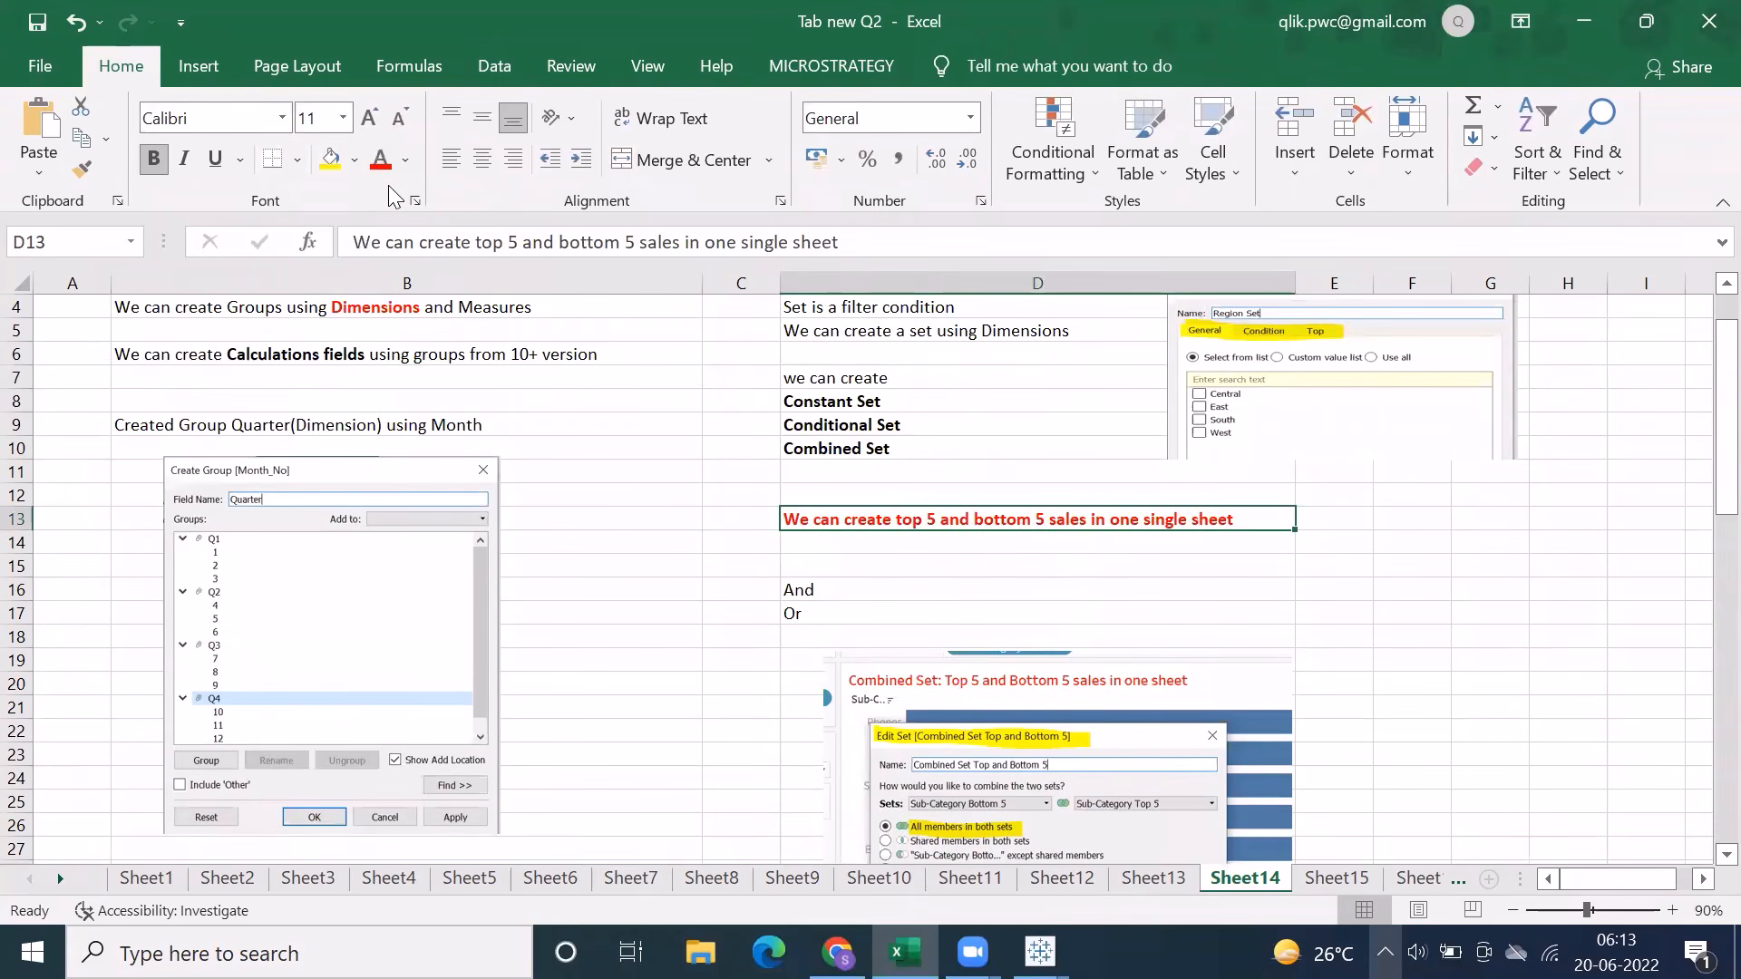
click(650, 657)
scroll(651, 651, down, 3)
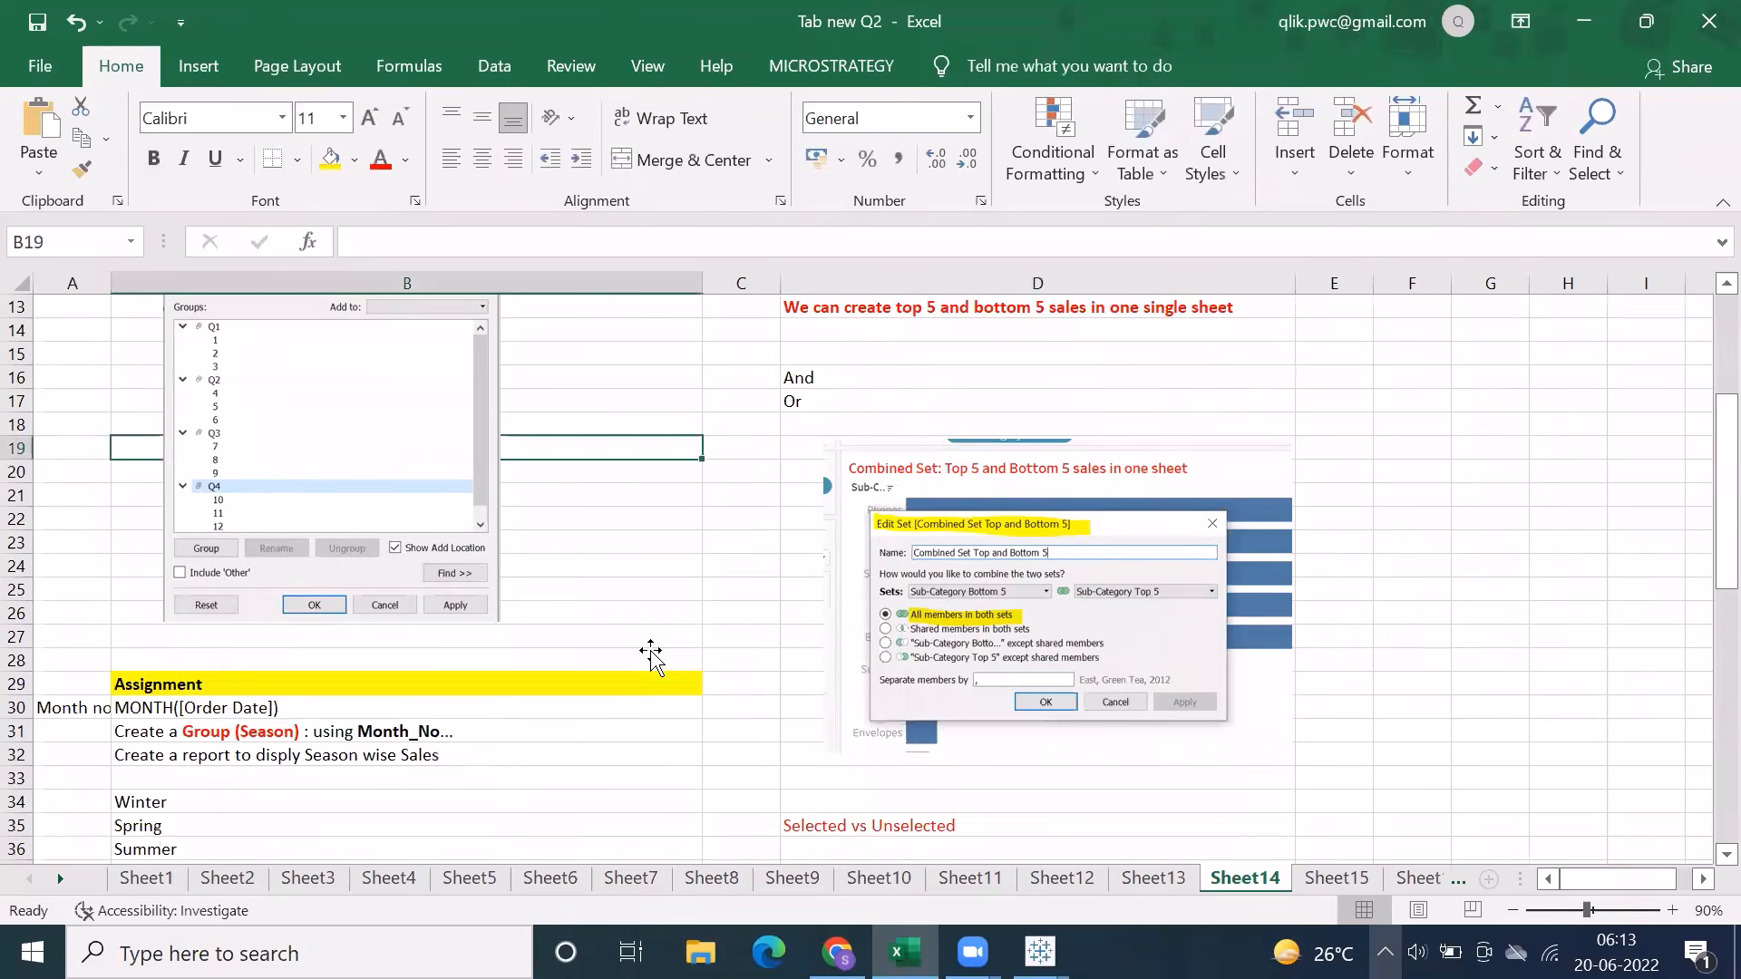
scroll(650, 651, down, 7)
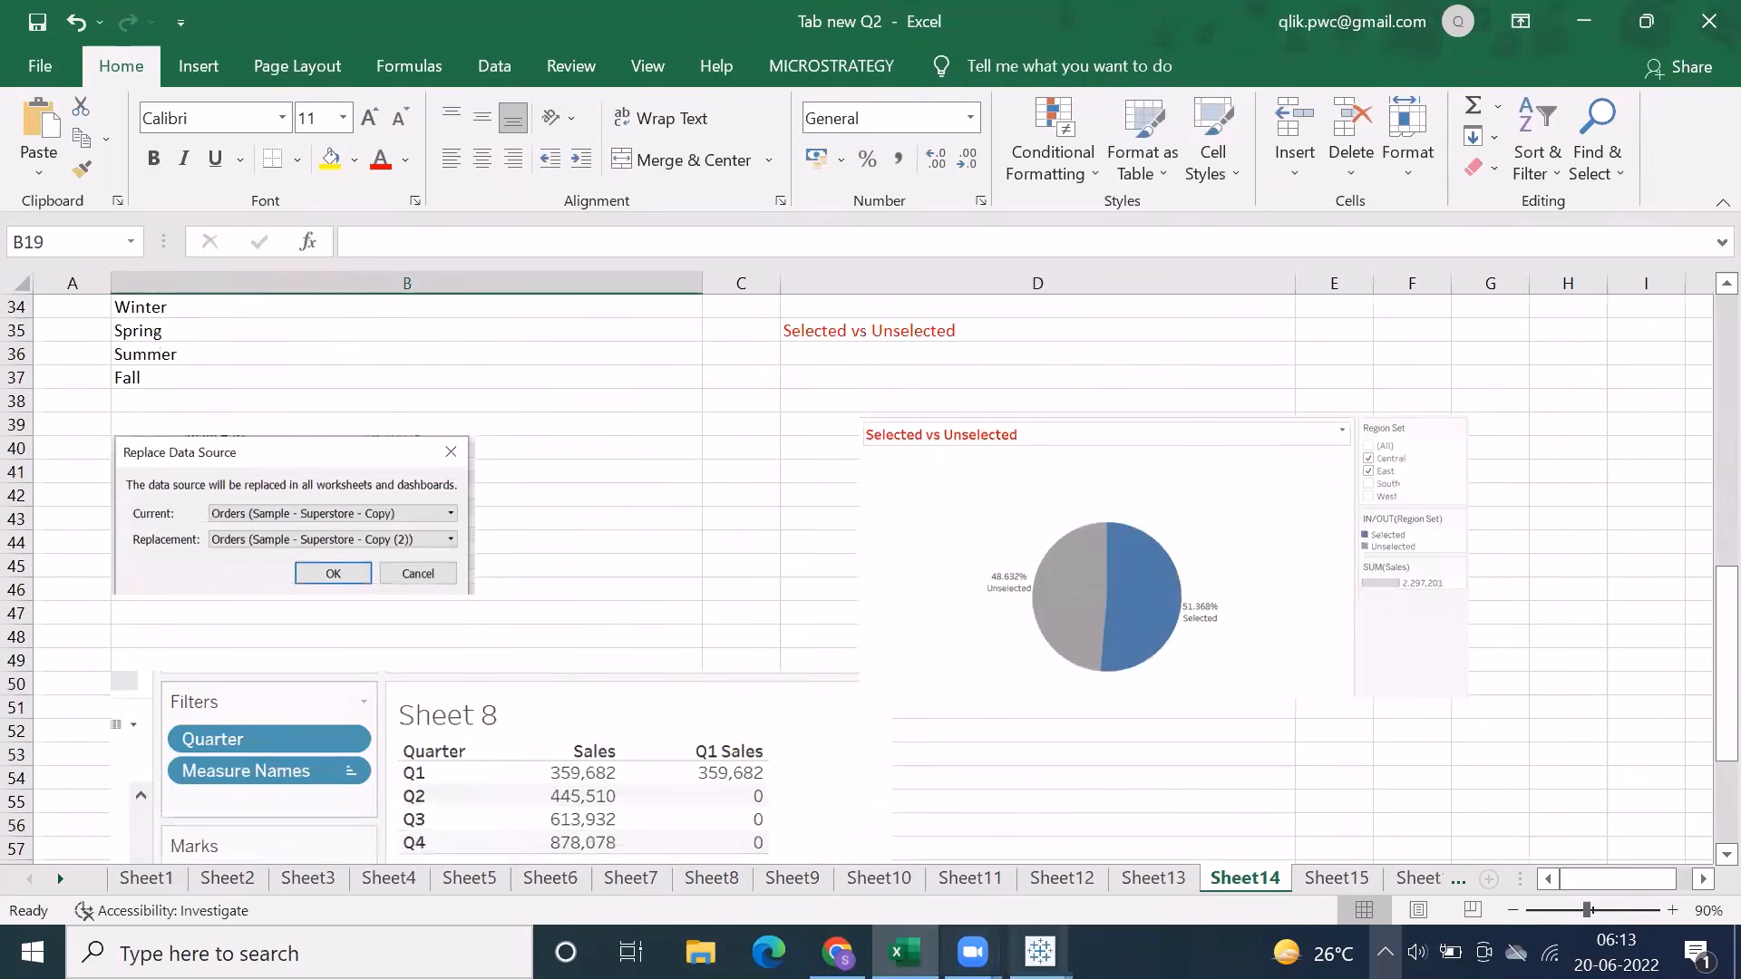
Switch to Tableau and create a set named Region Set from Region containing Central and East
click(1185, 847)
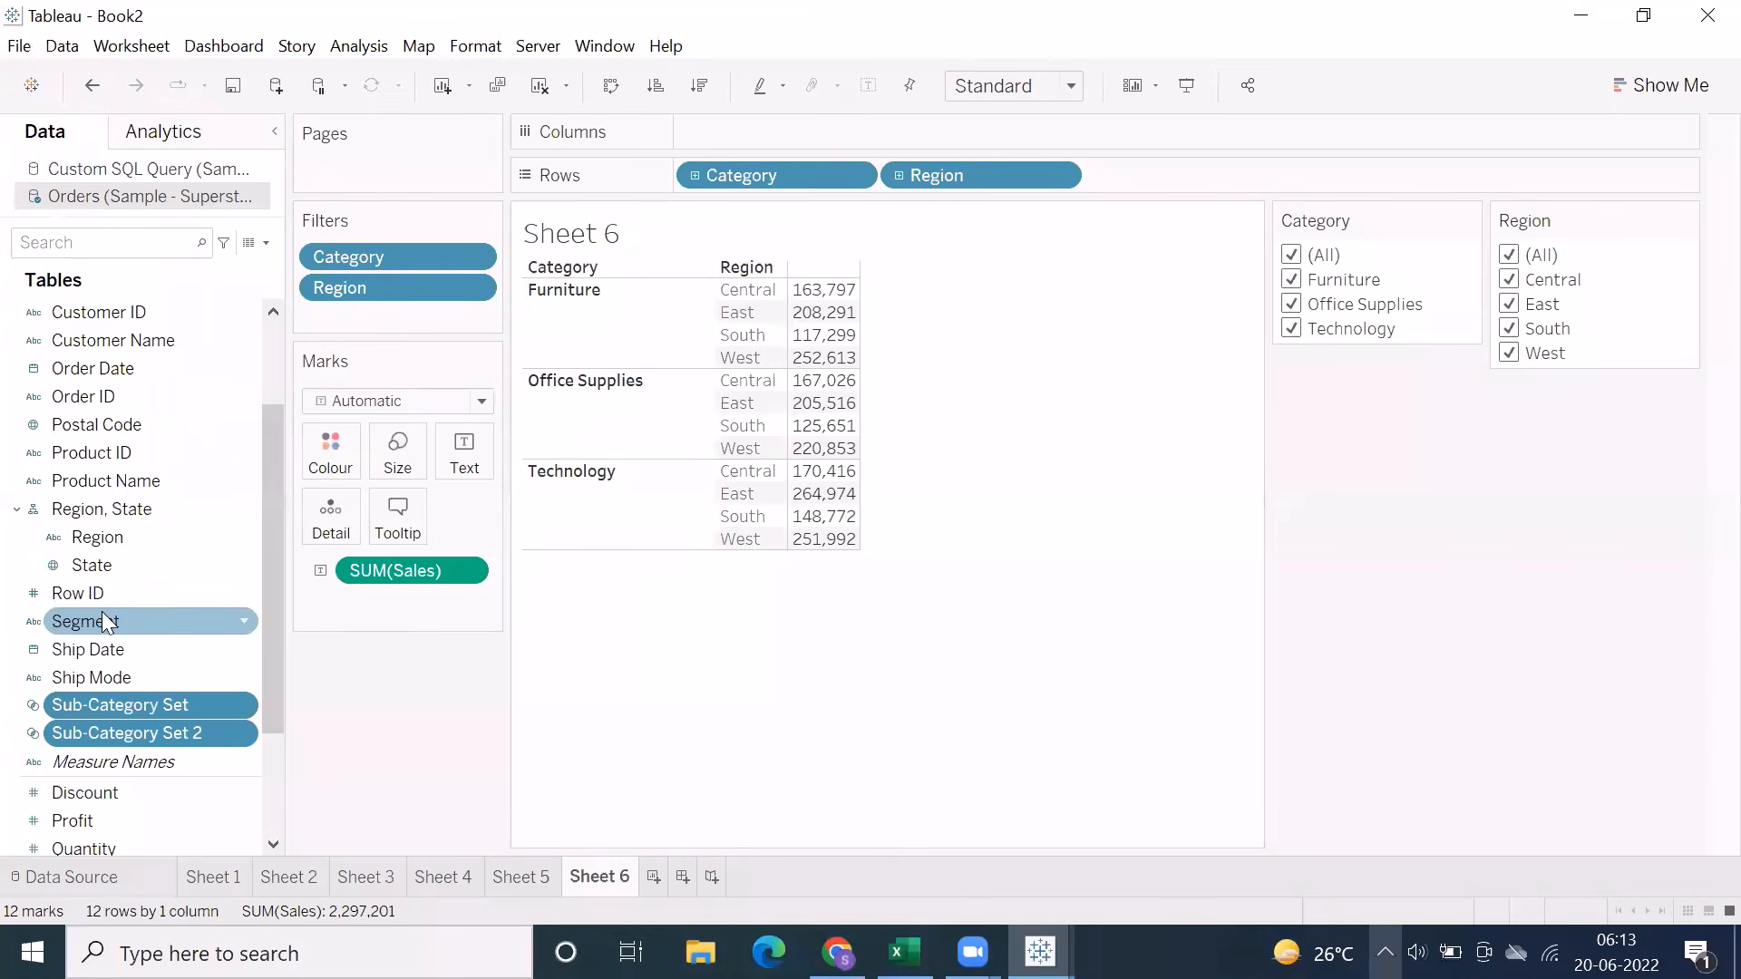
right_click(91, 536)
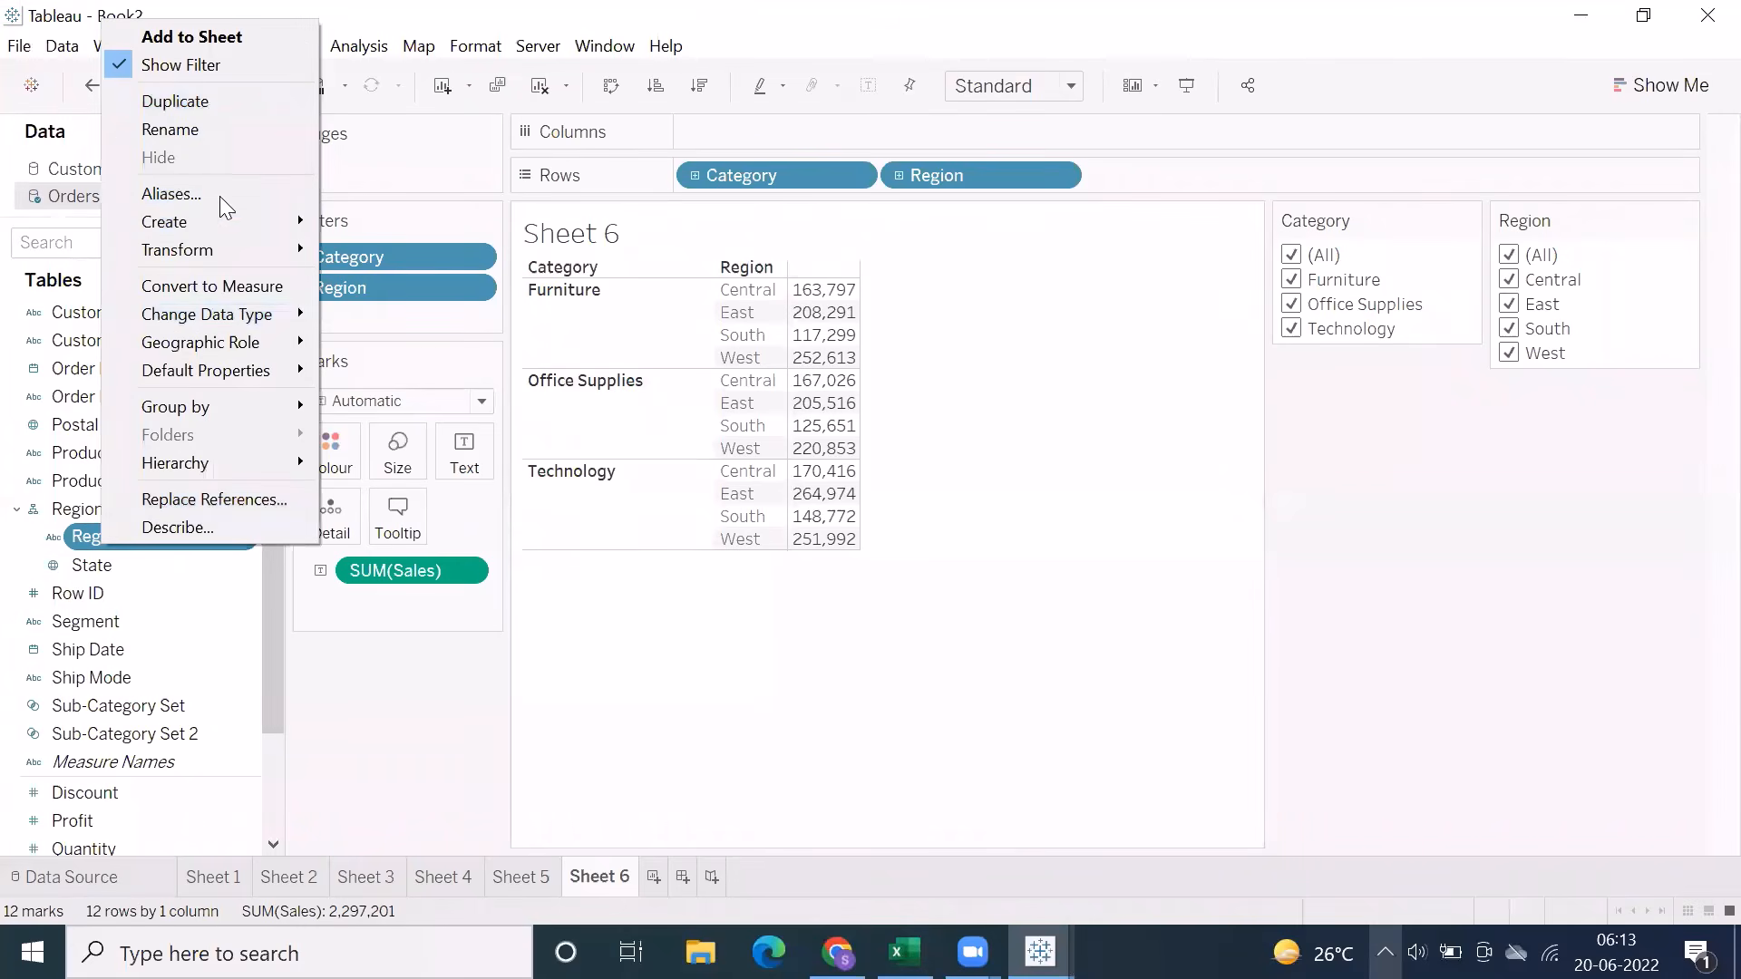
mouse_move(226, 222)
click(384, 281)
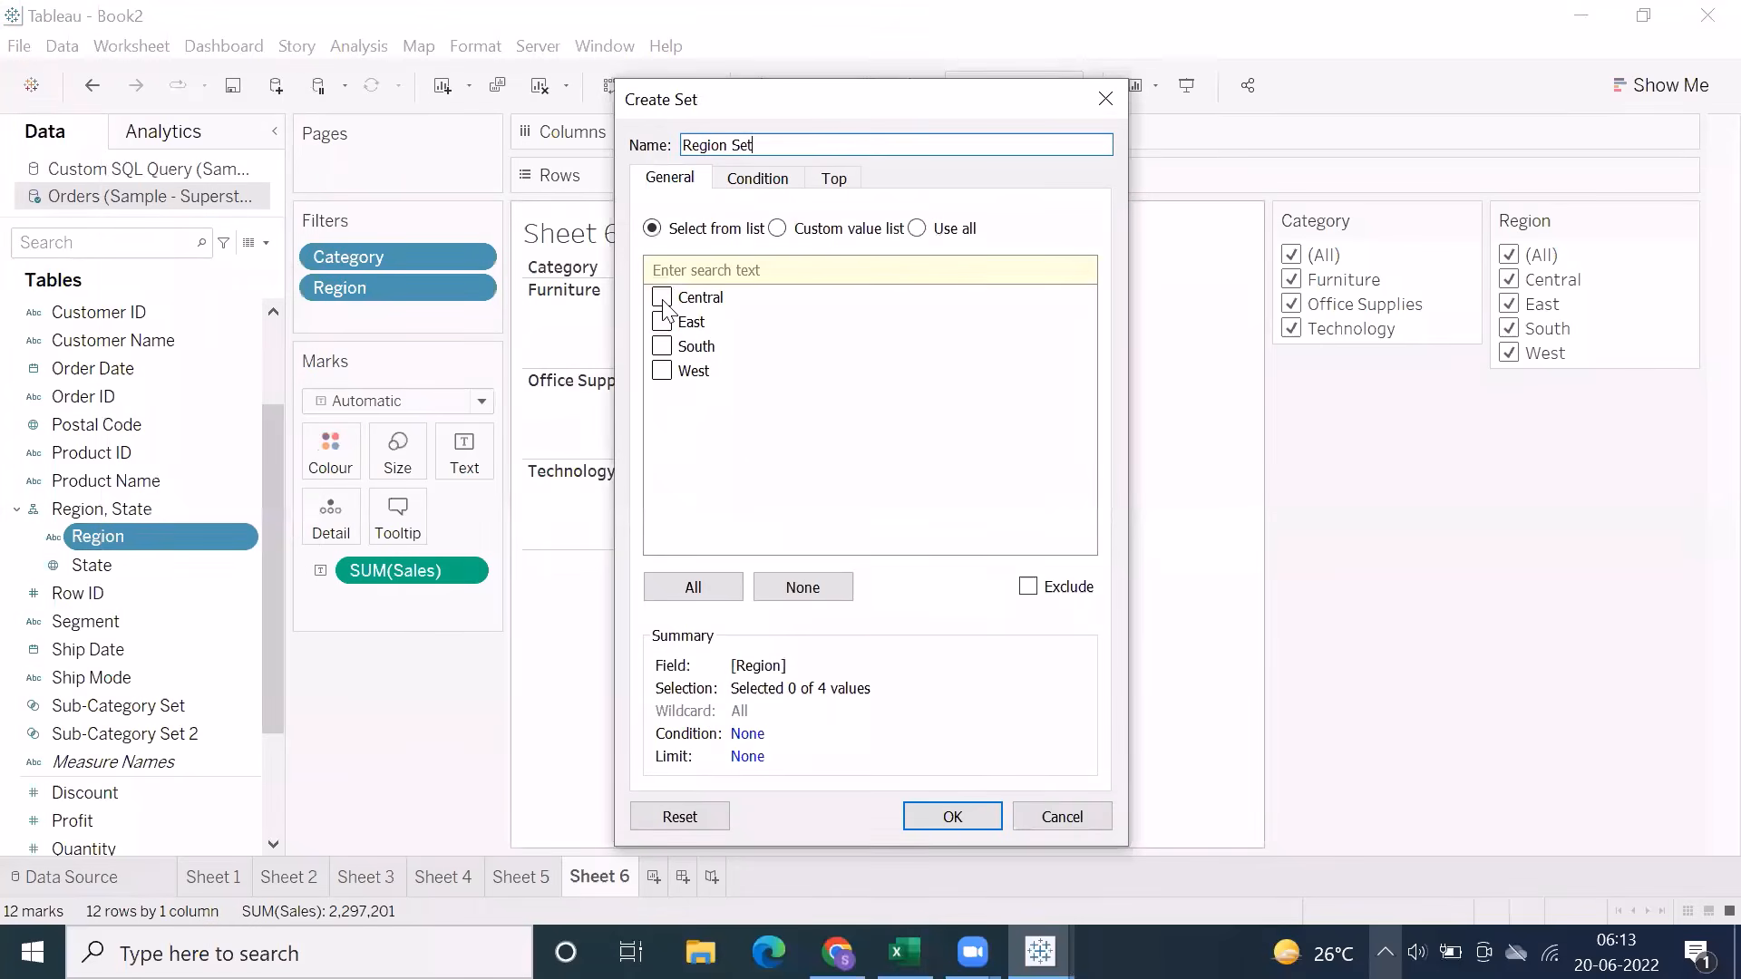
click(662, 300)
click(662, 322)
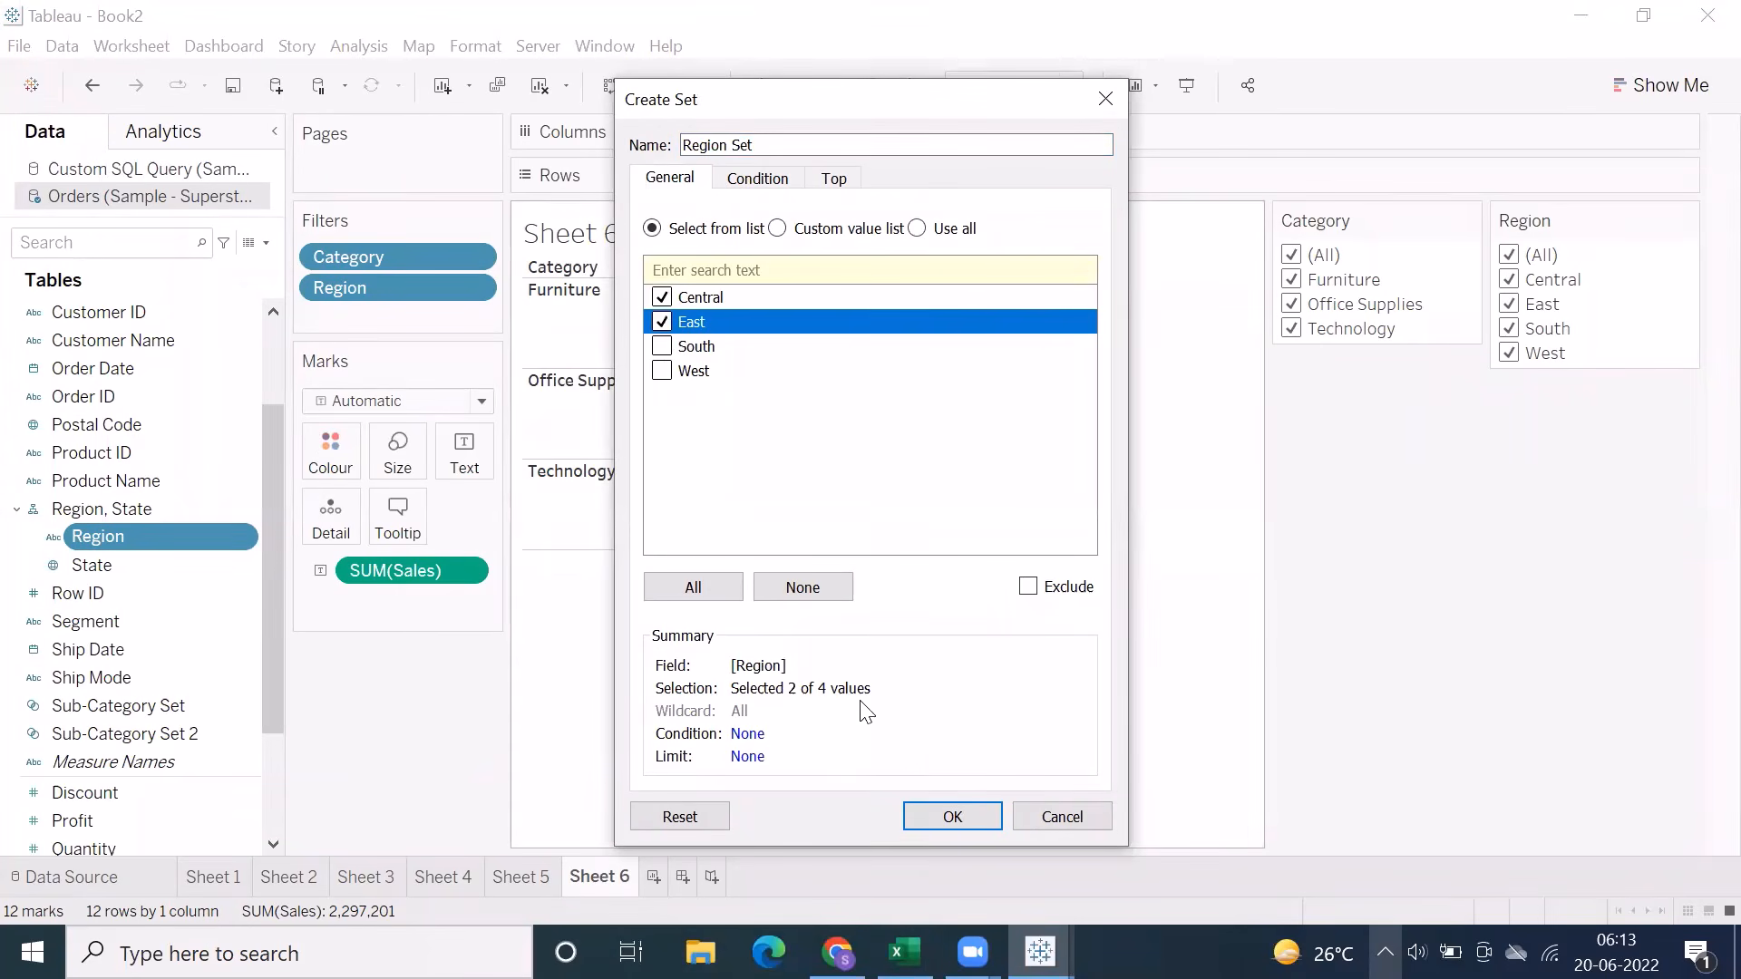
click(948, 817)
right_click(160, 508)
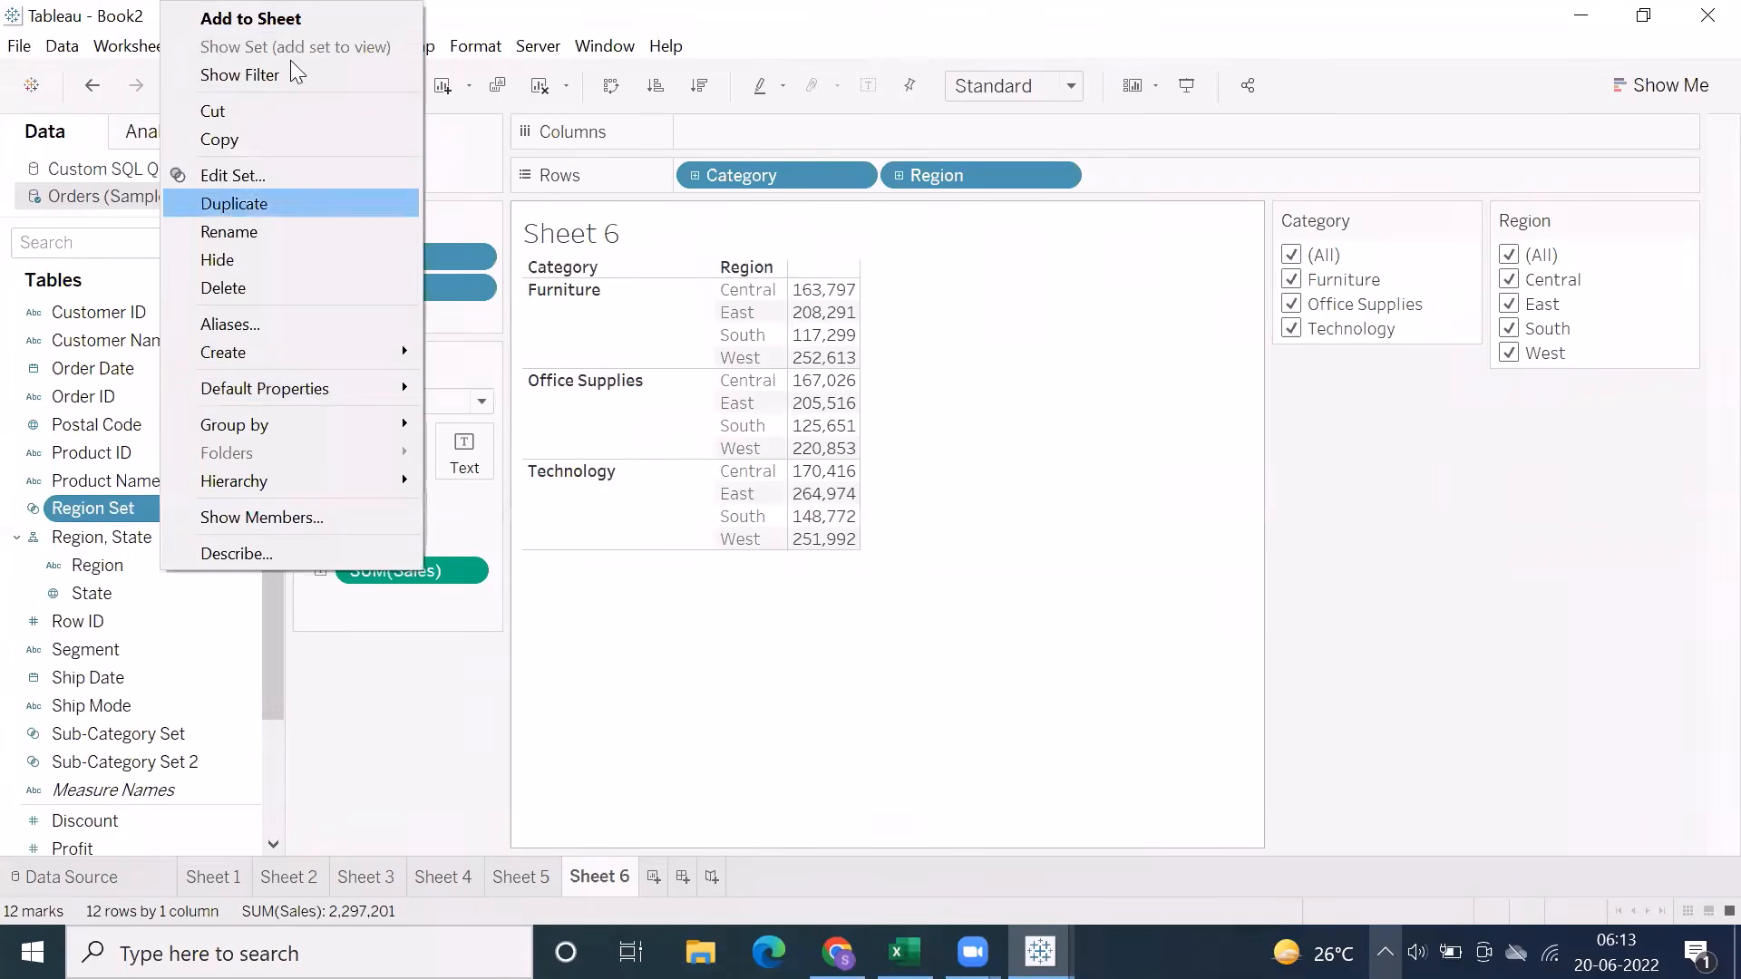
click(710, 706)
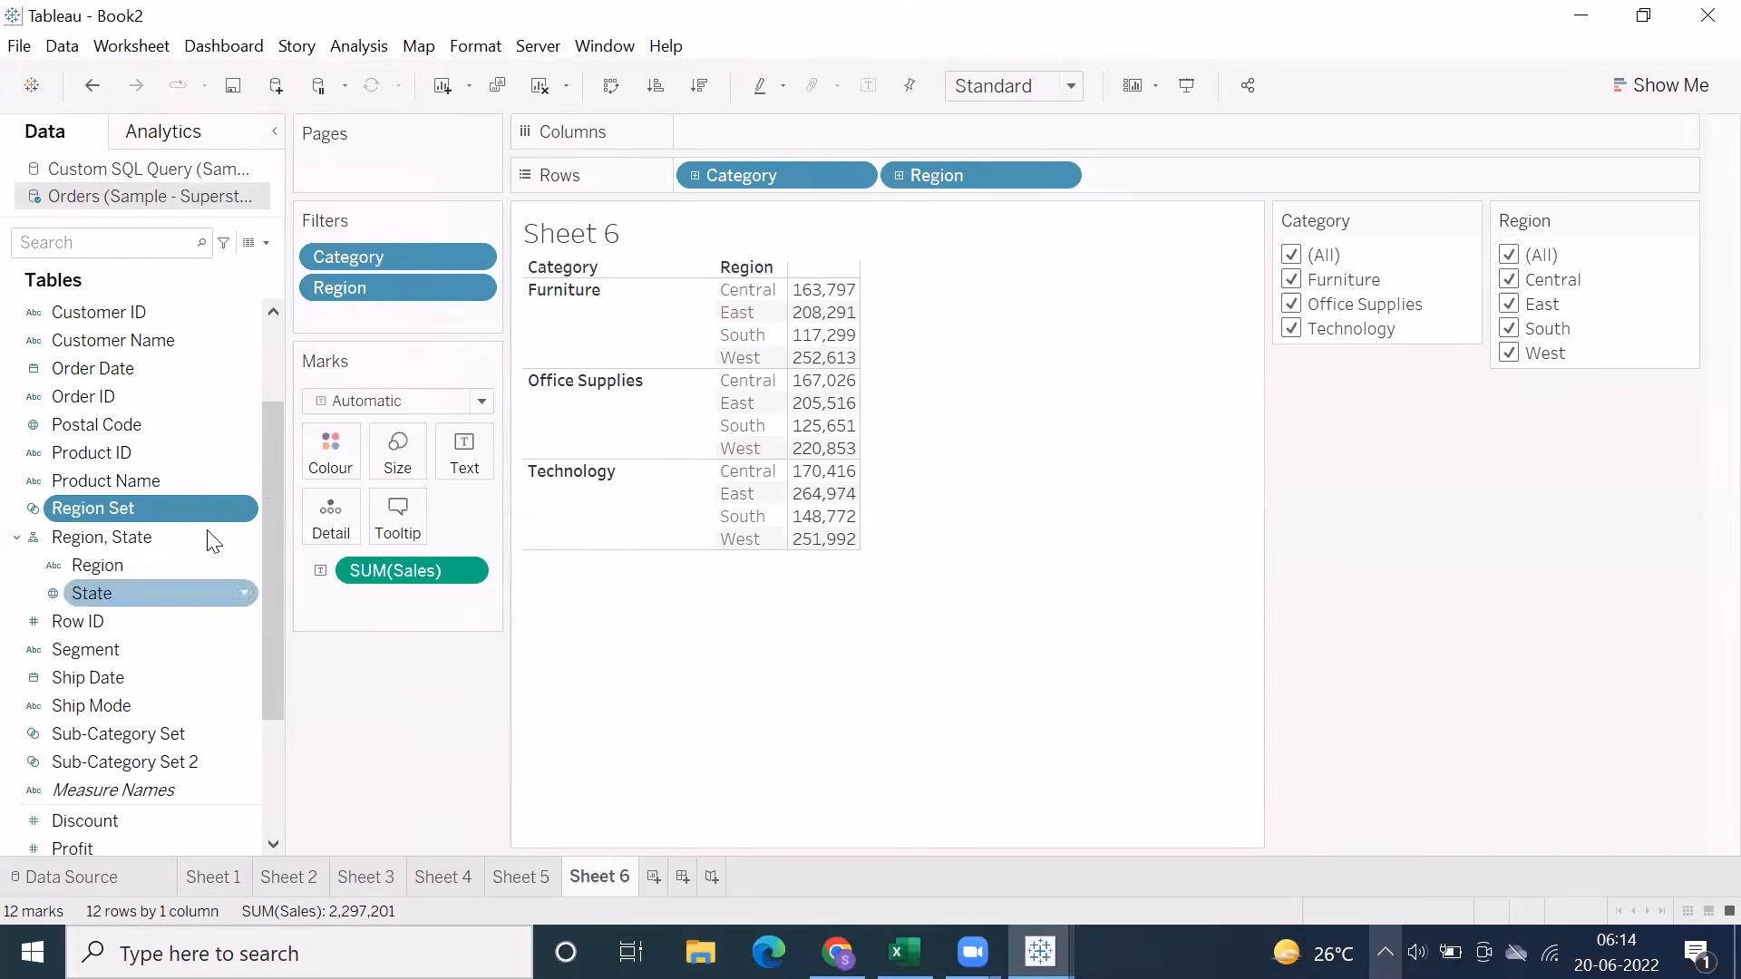
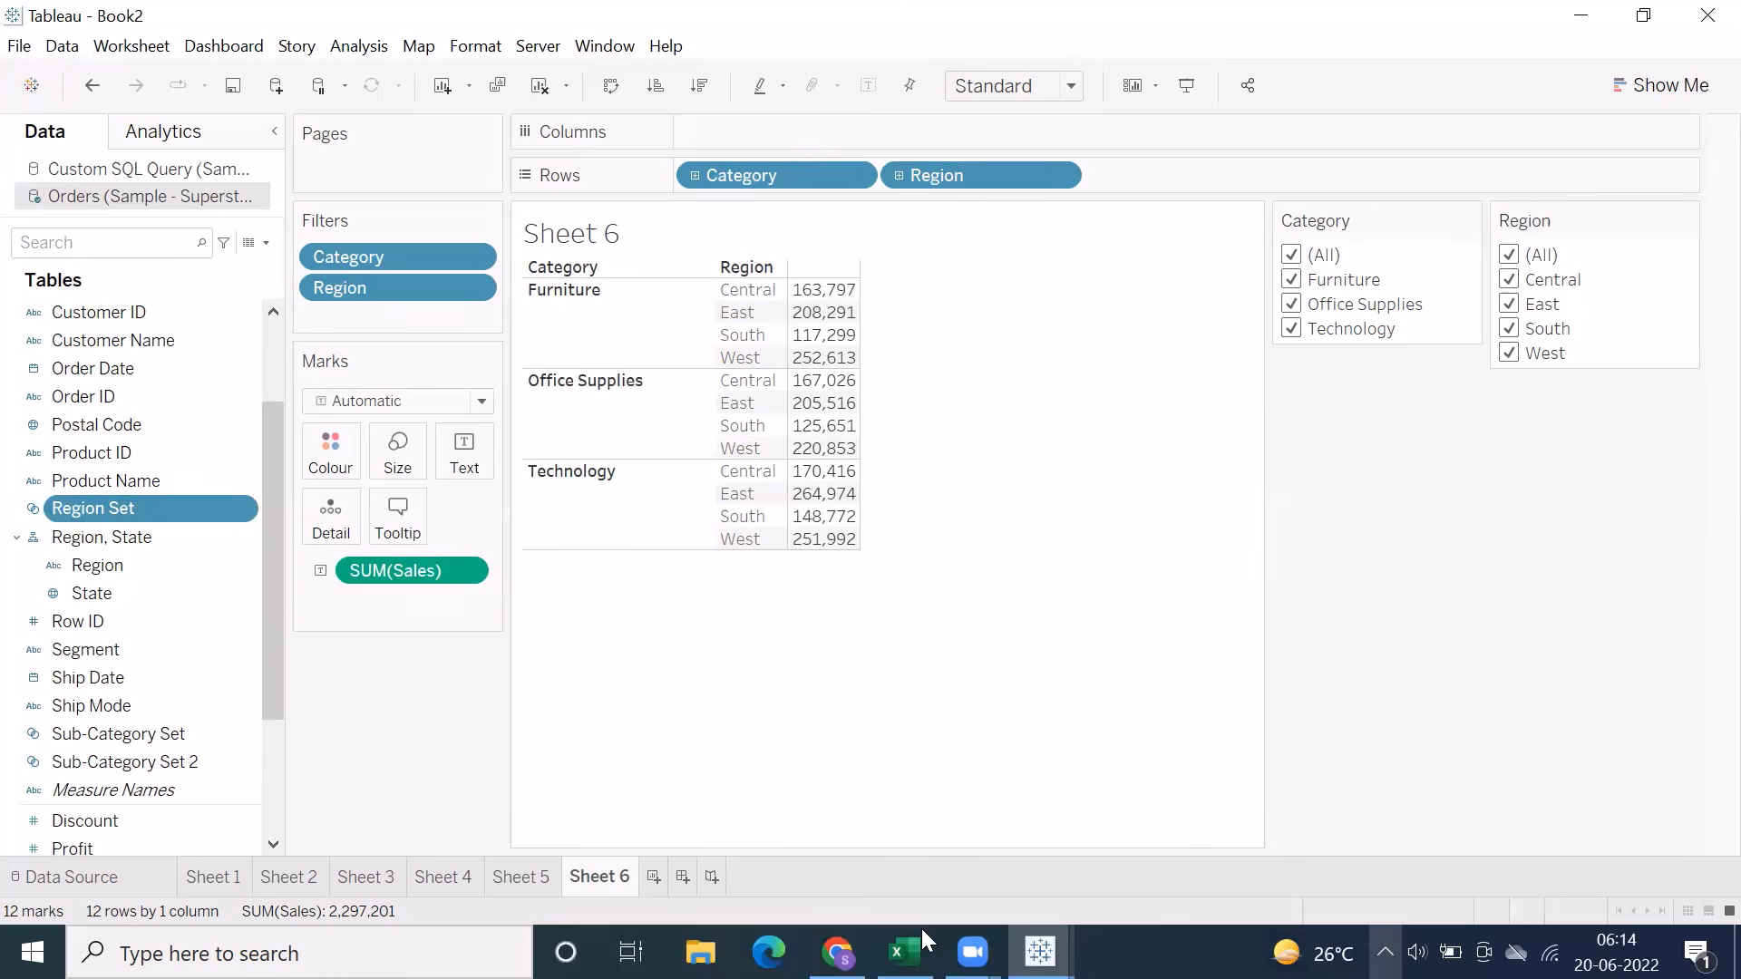
Switch to the Excel notes and review the Actions topic on Sheet15
click(904, 951)
click(1335, 878)
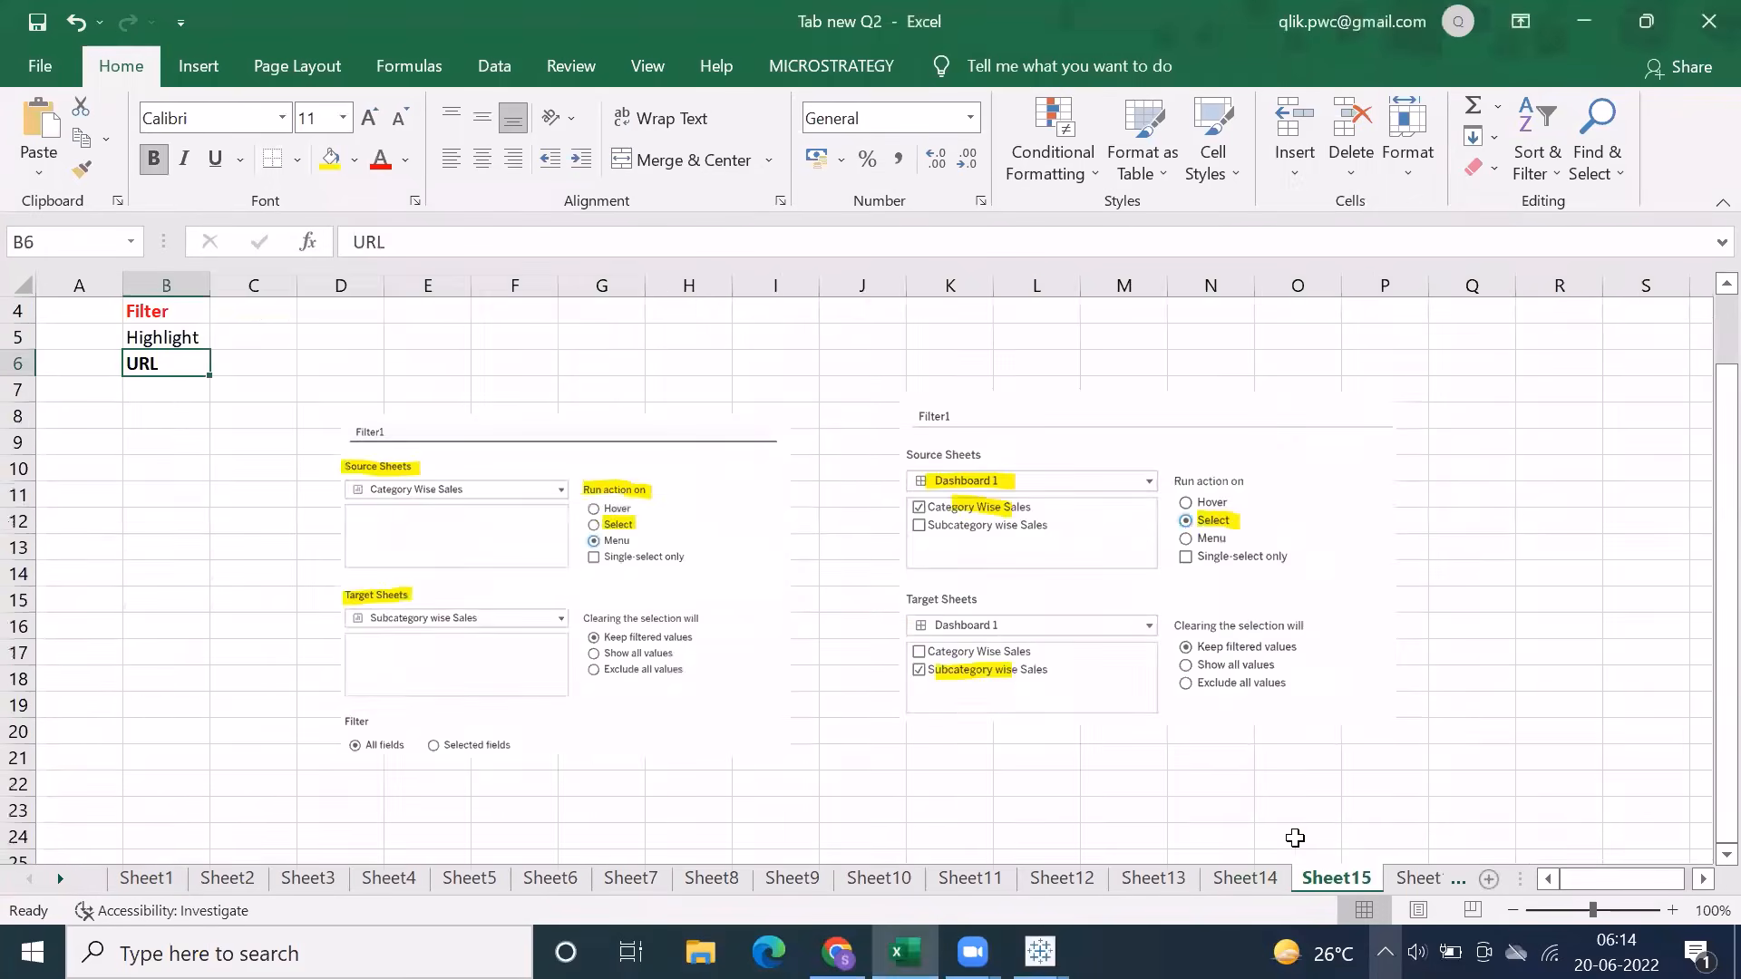
click(199, 339)
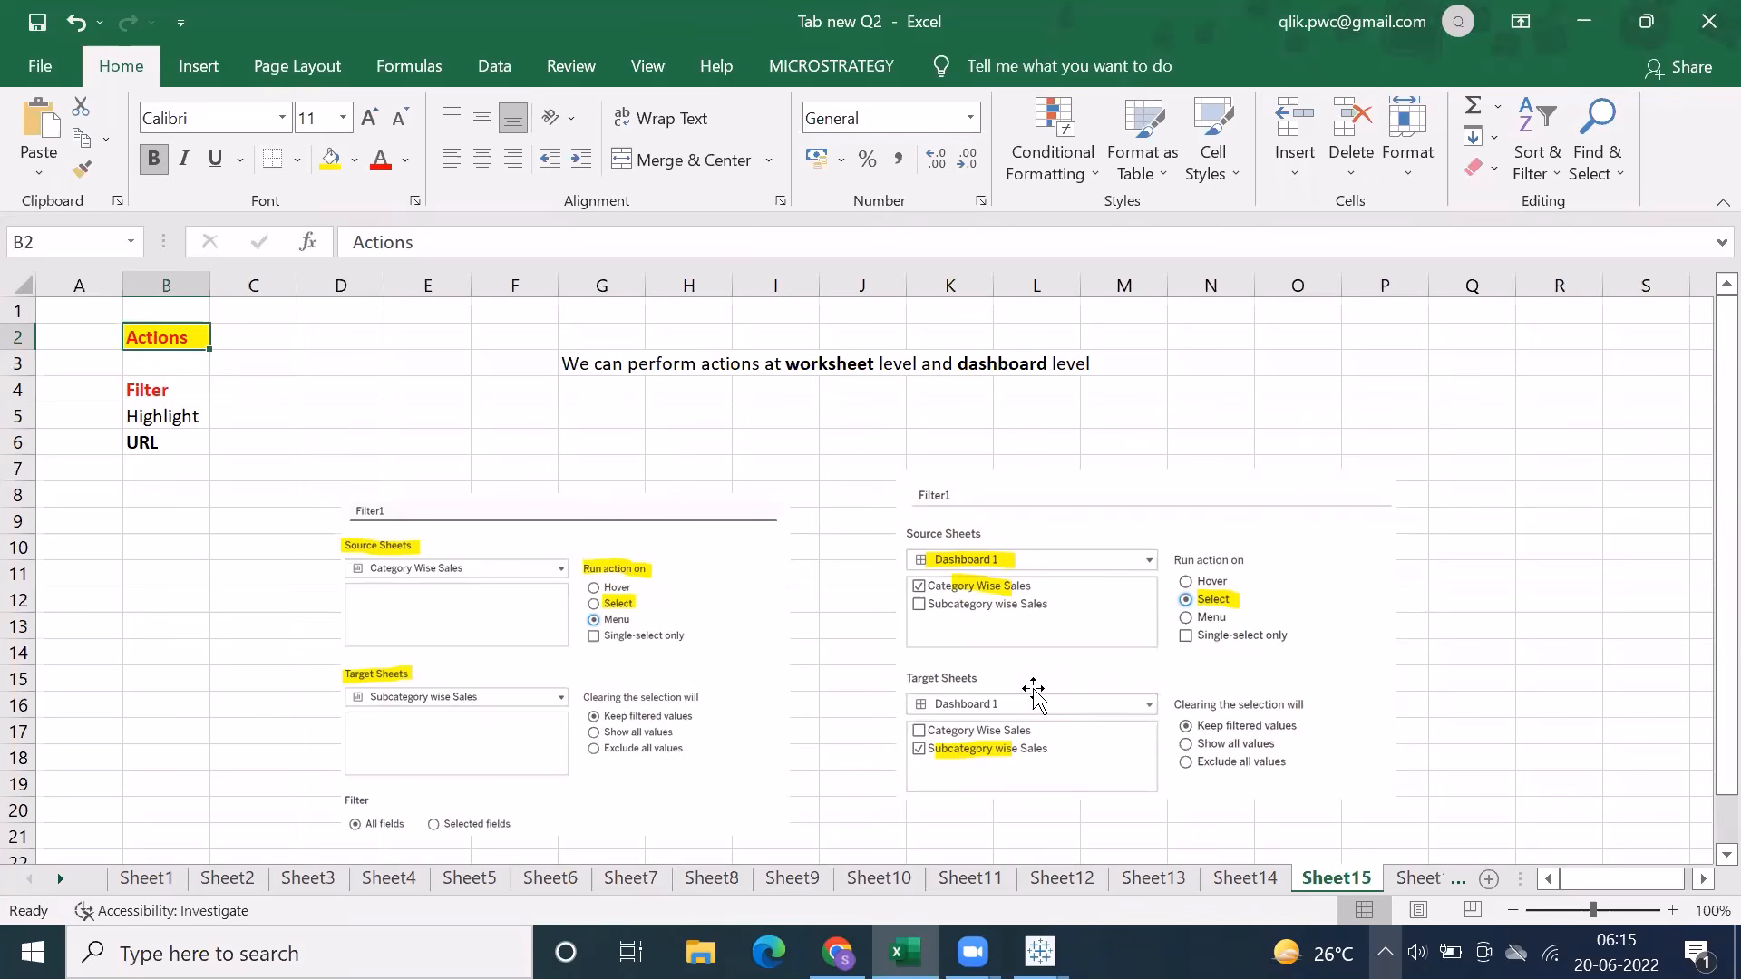
Switch back to Tableau, add a new worksheet, and hide its title
click(1040, 952)
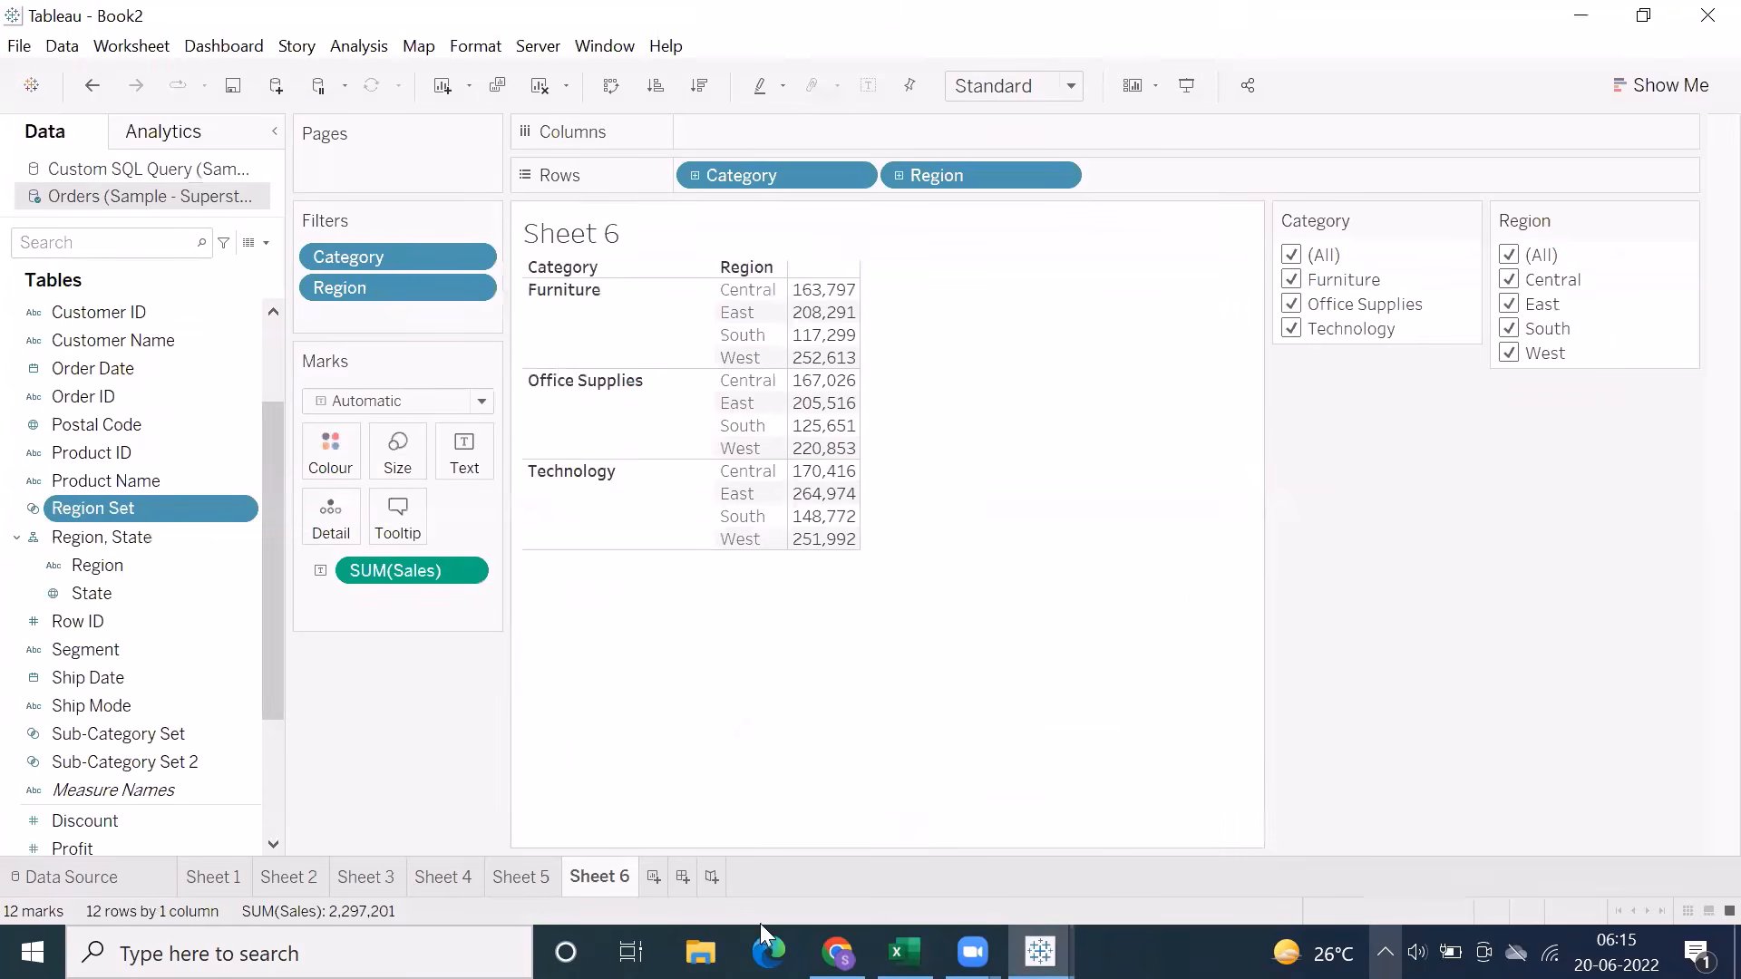
click(649, 870)
right_click(585, 240)
click(635, 310)
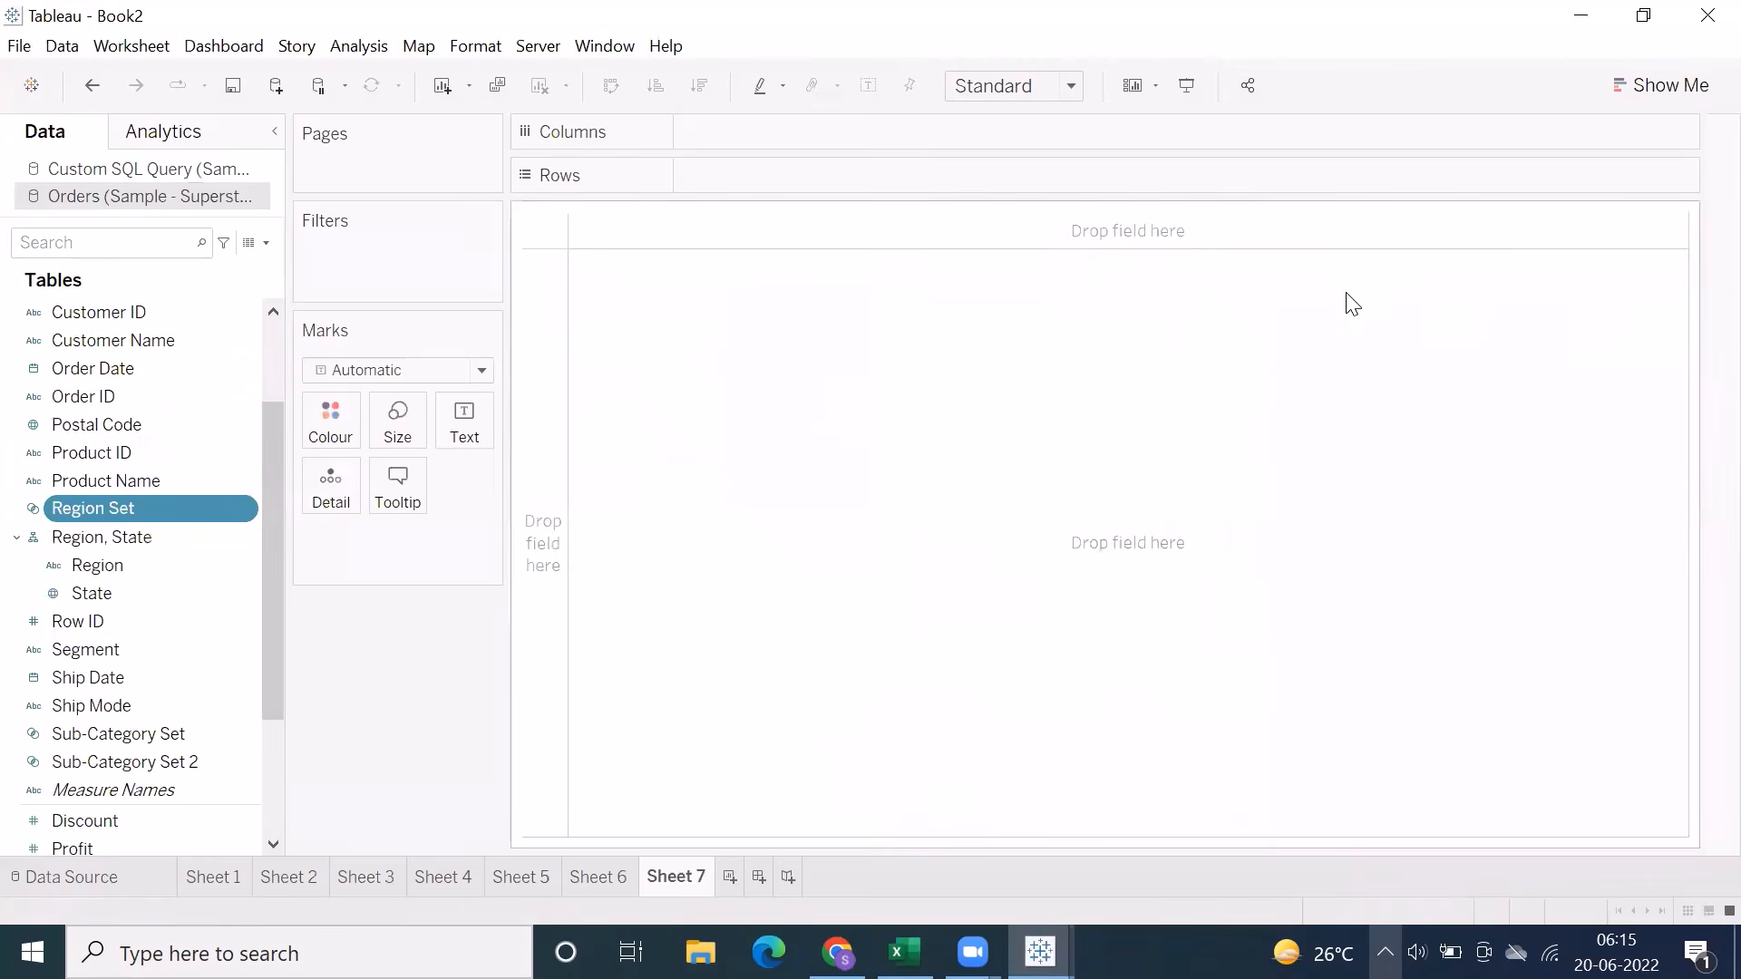
Build a pie chart of Sales by Category and fit it to Entire View
scroll(108, 567, up, 3)
double_click(114, 341)
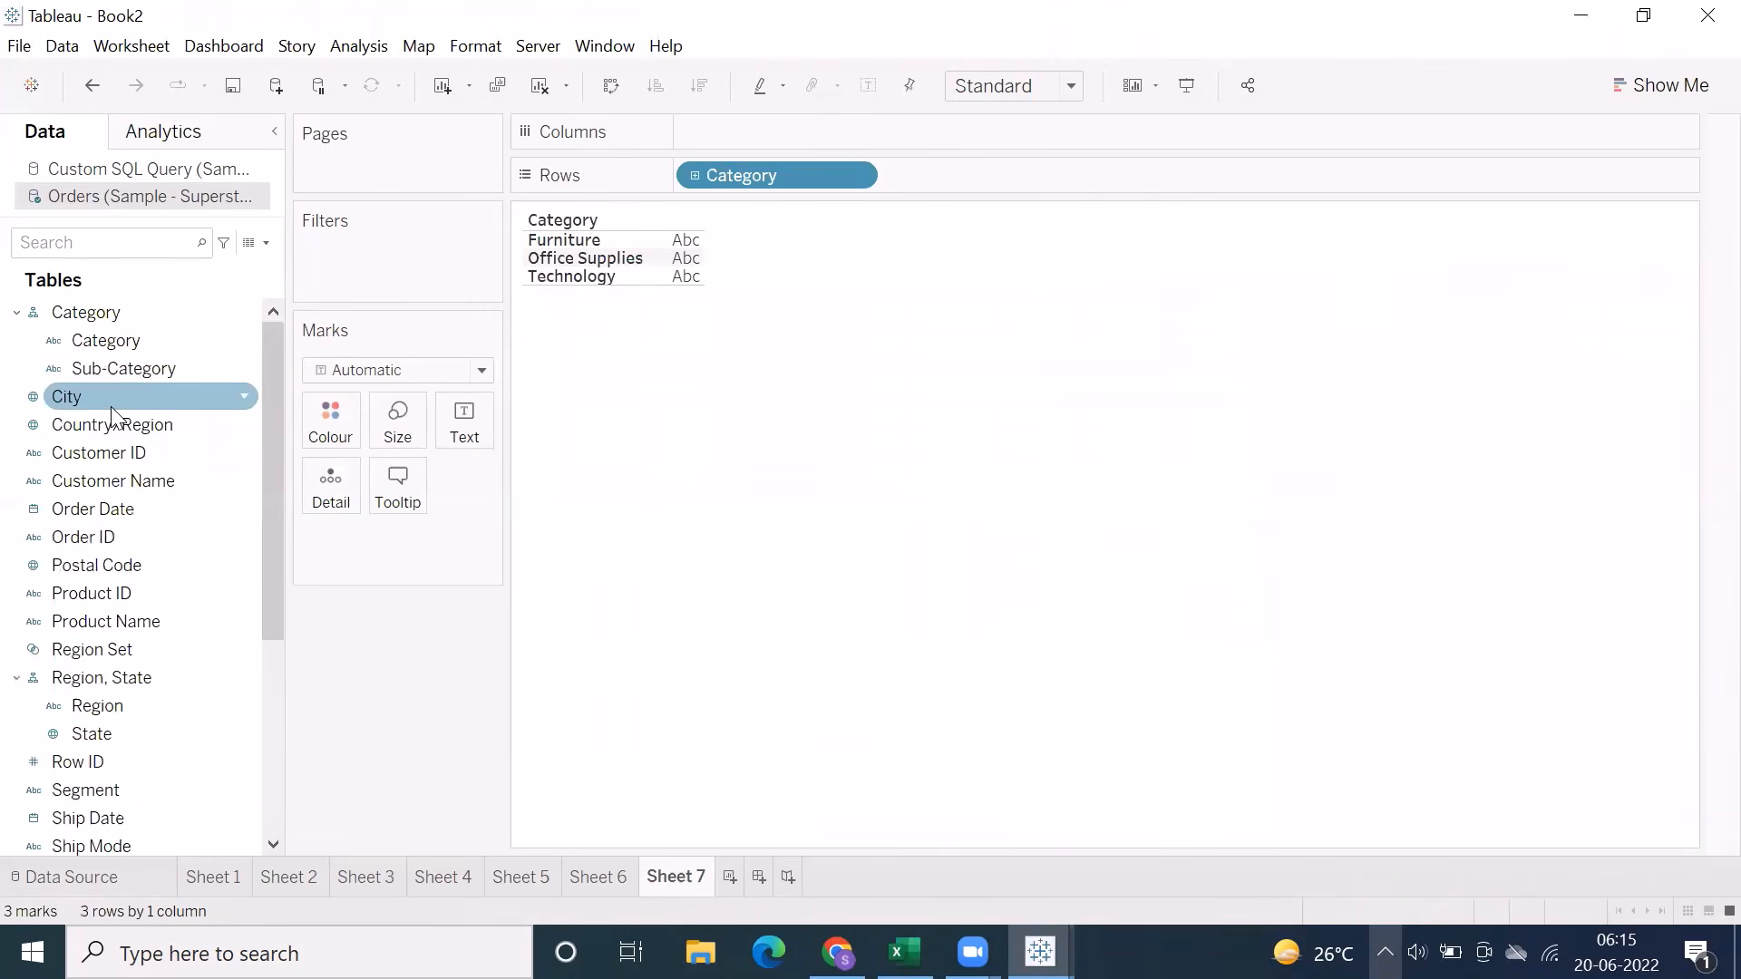
scroll(94, 826, down, 4)
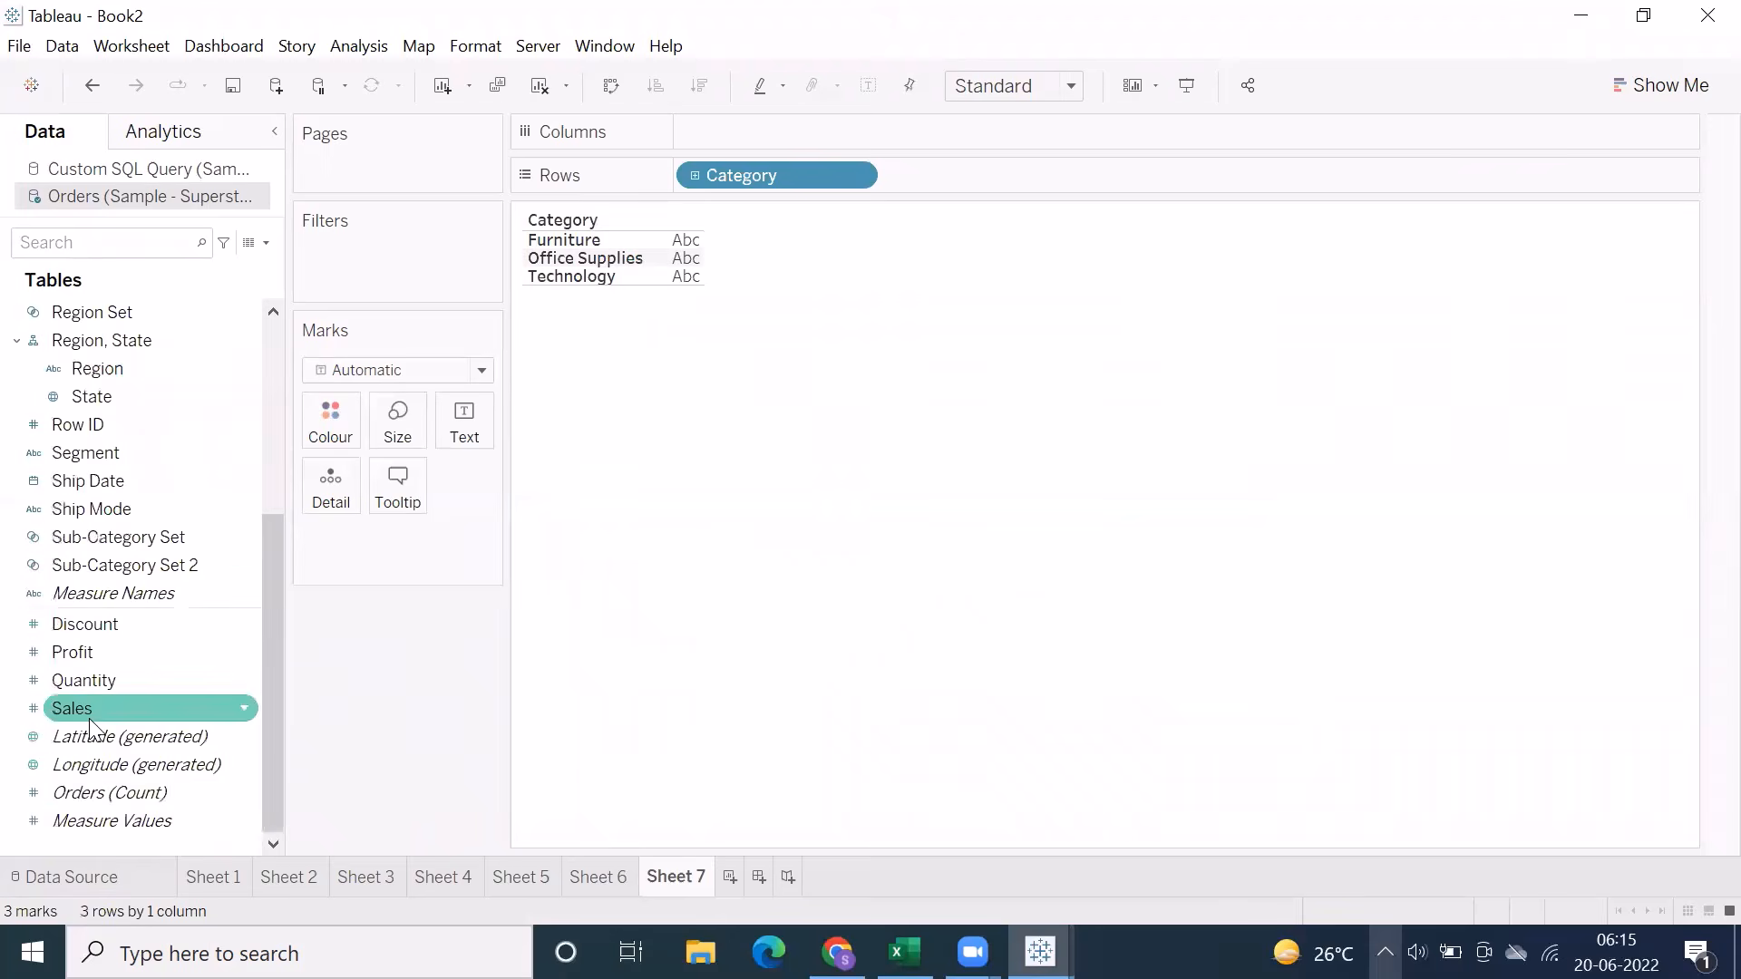
double_click(73, 709)
click(1673, 89)
click(1679, 225)
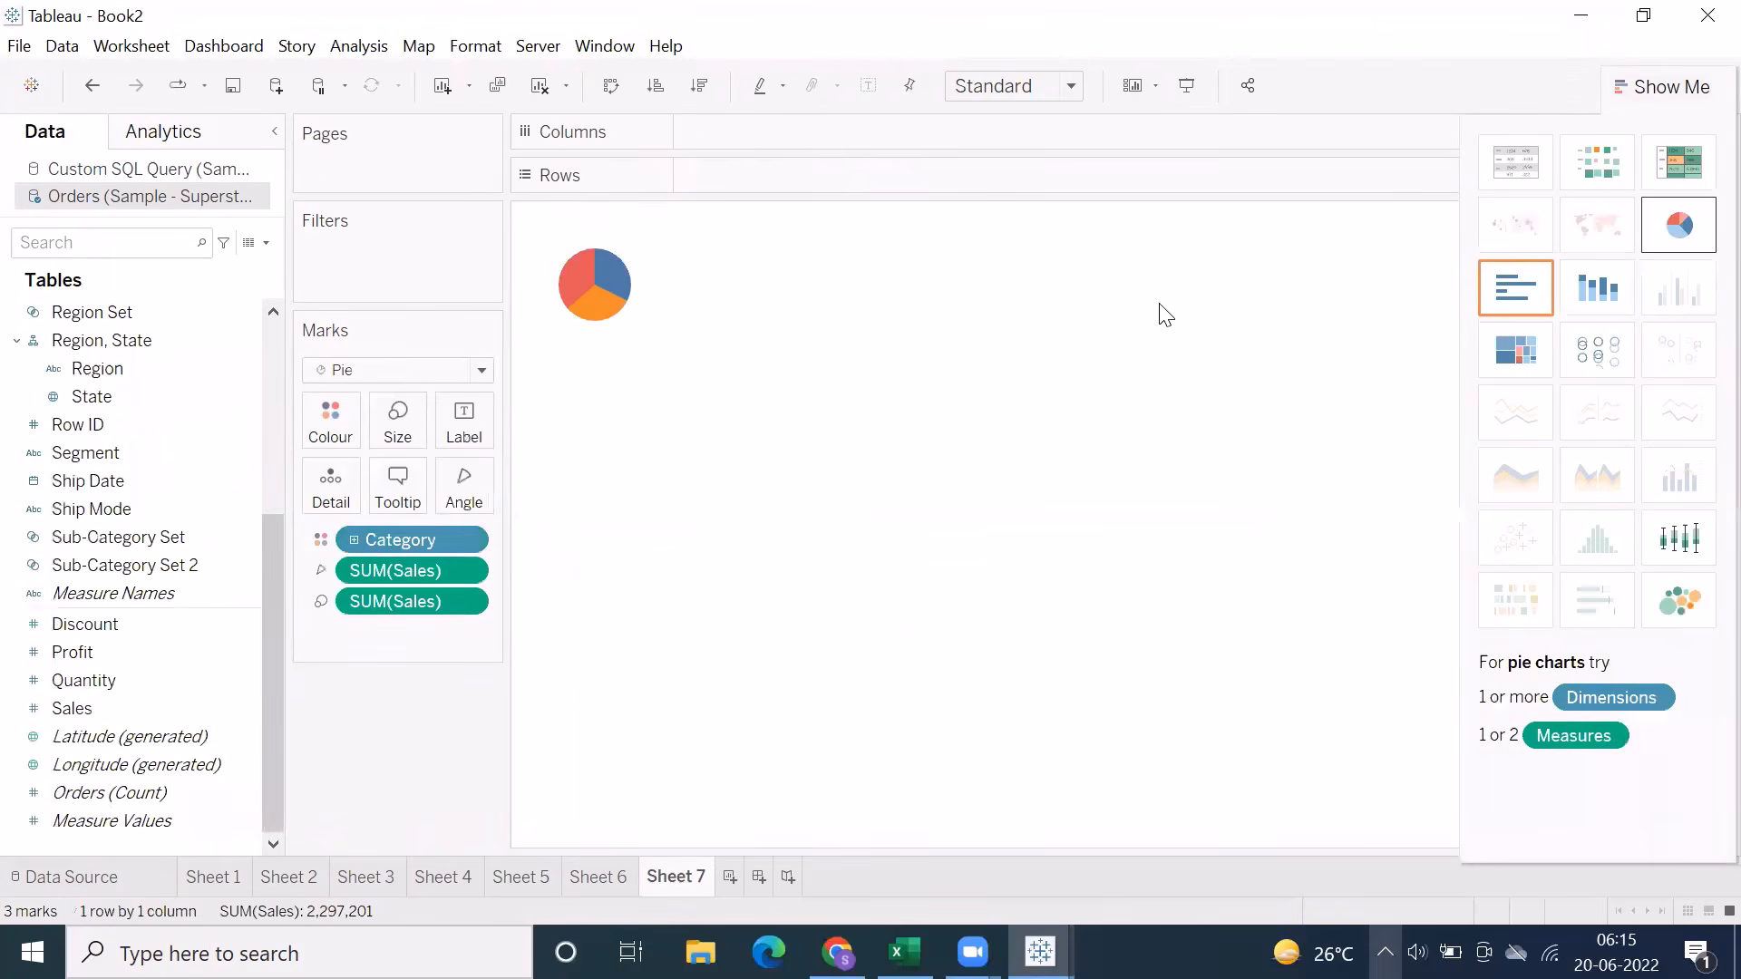
click(990, 91)
click(988, 180)
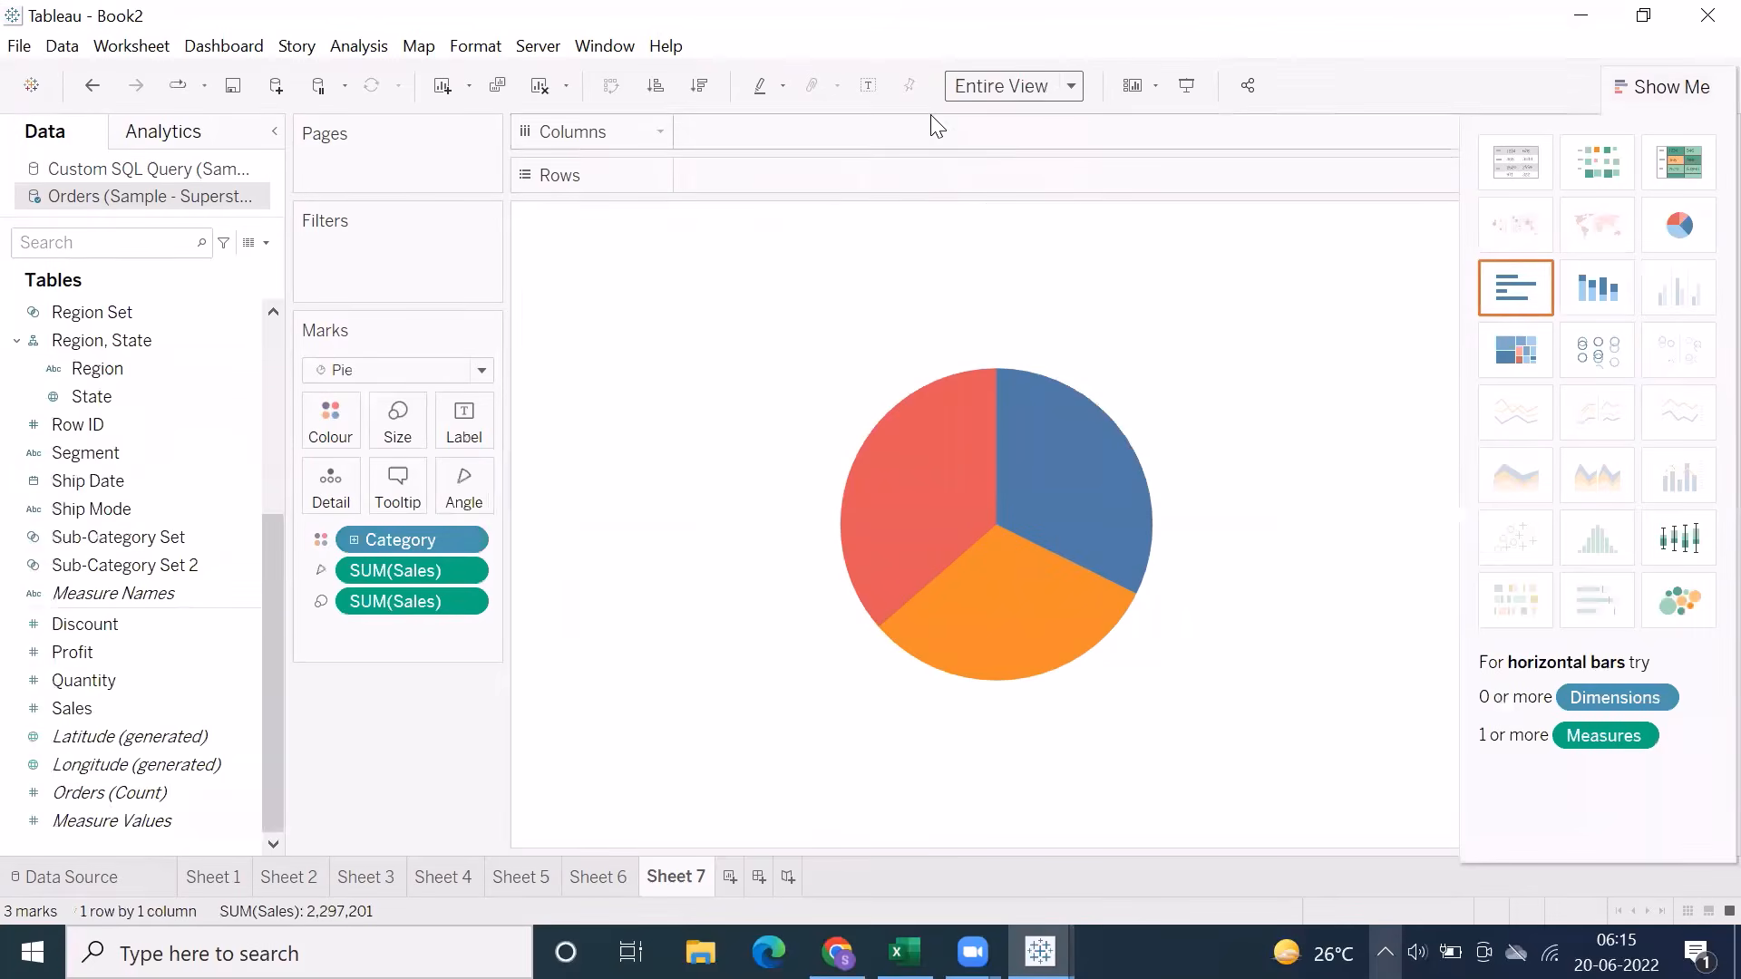
Label the pie slices with Category and Sales
scroll(83, 365, up, 4)
drag(86, 312, 455, 431)
scroll(136, 762, down, 3)
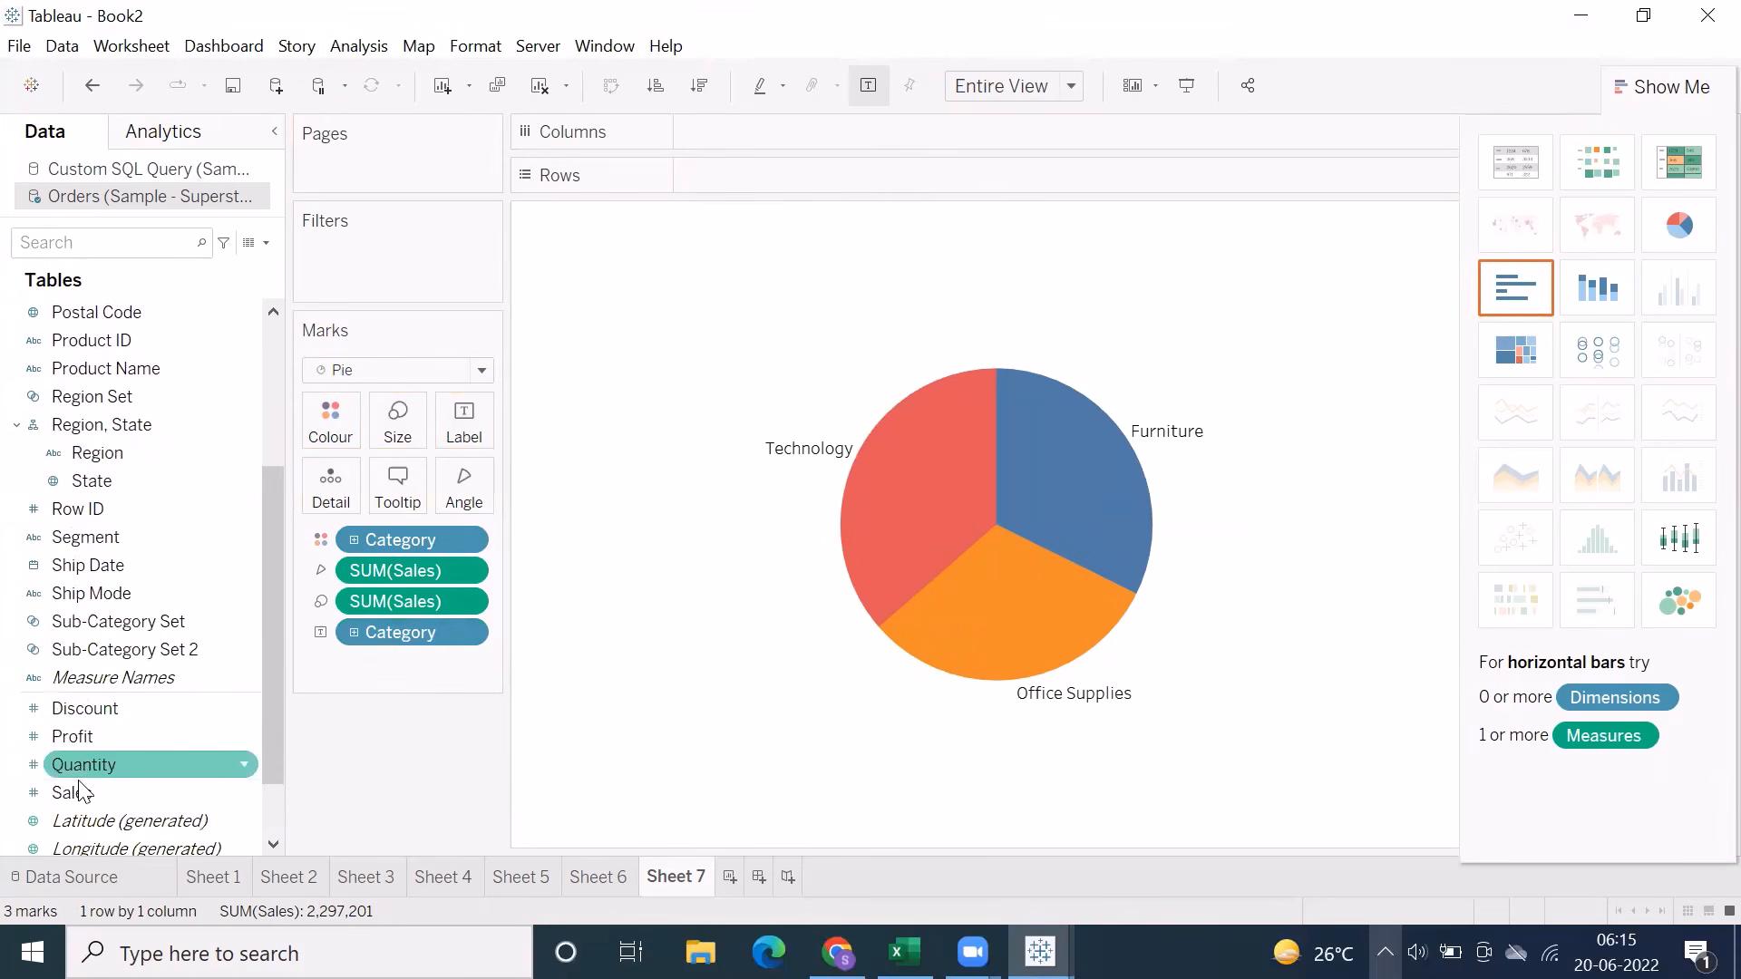
drag(72, 793, 464, 425)
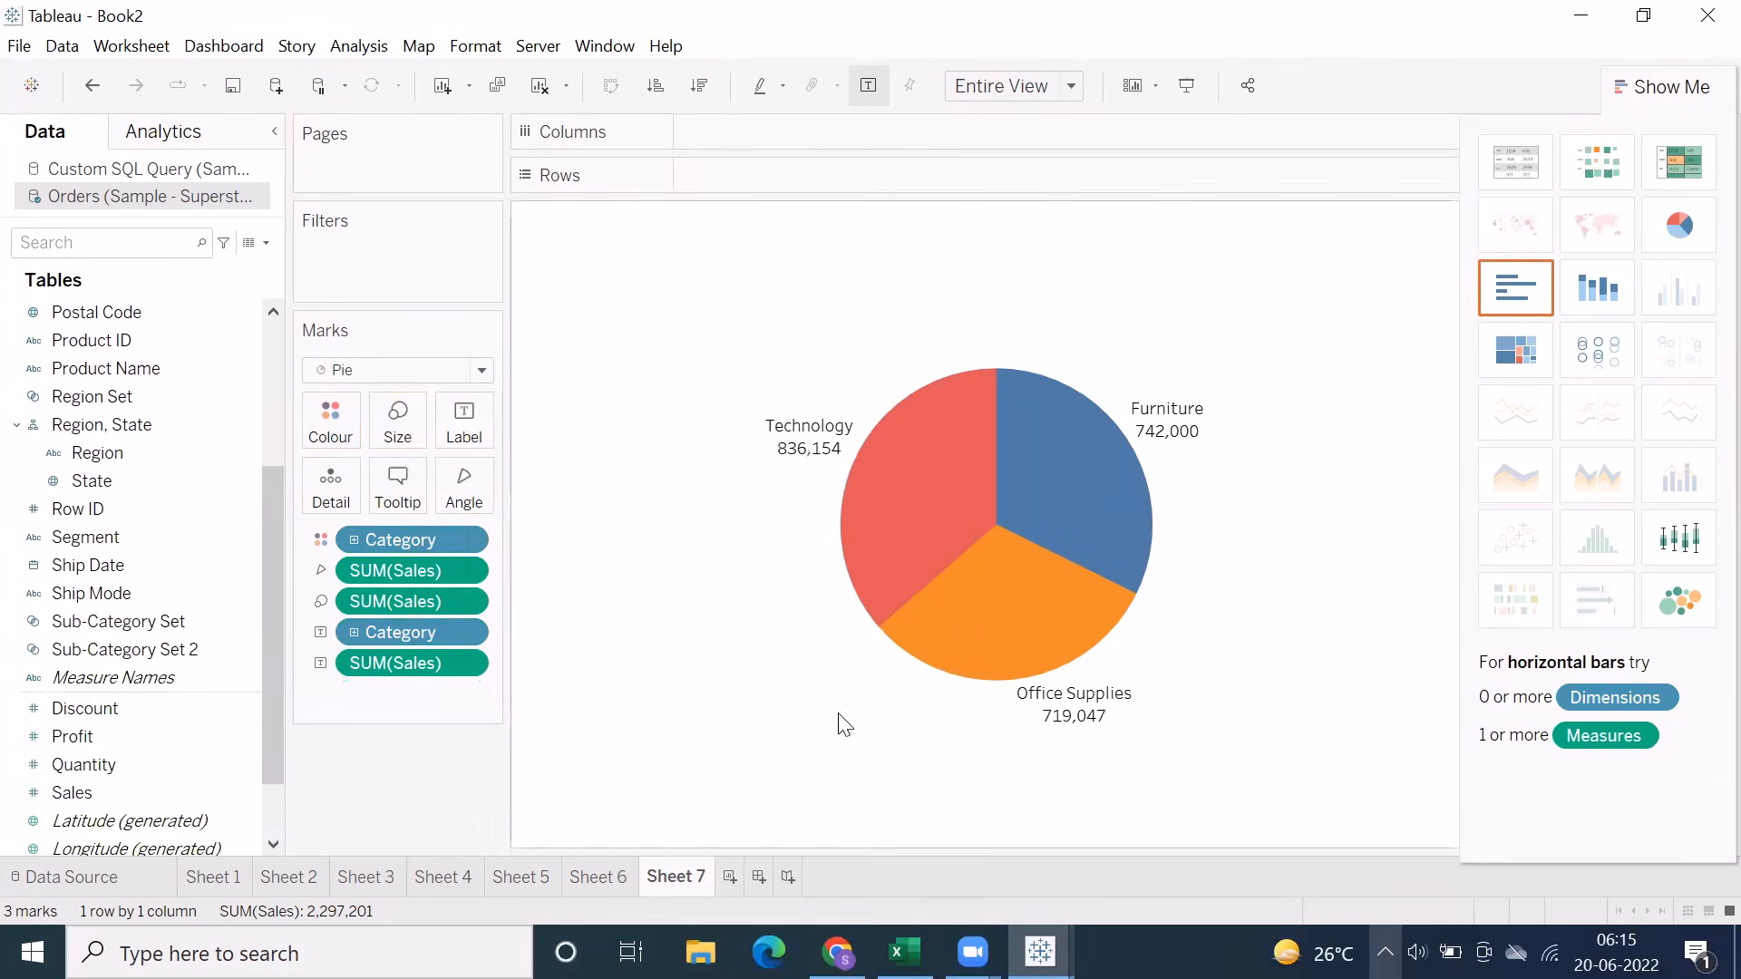
Add another worksheet and build a horizontal bar chart with Sub-Category on rows and Sales on columns
click(728, 878)
click(136, 538)
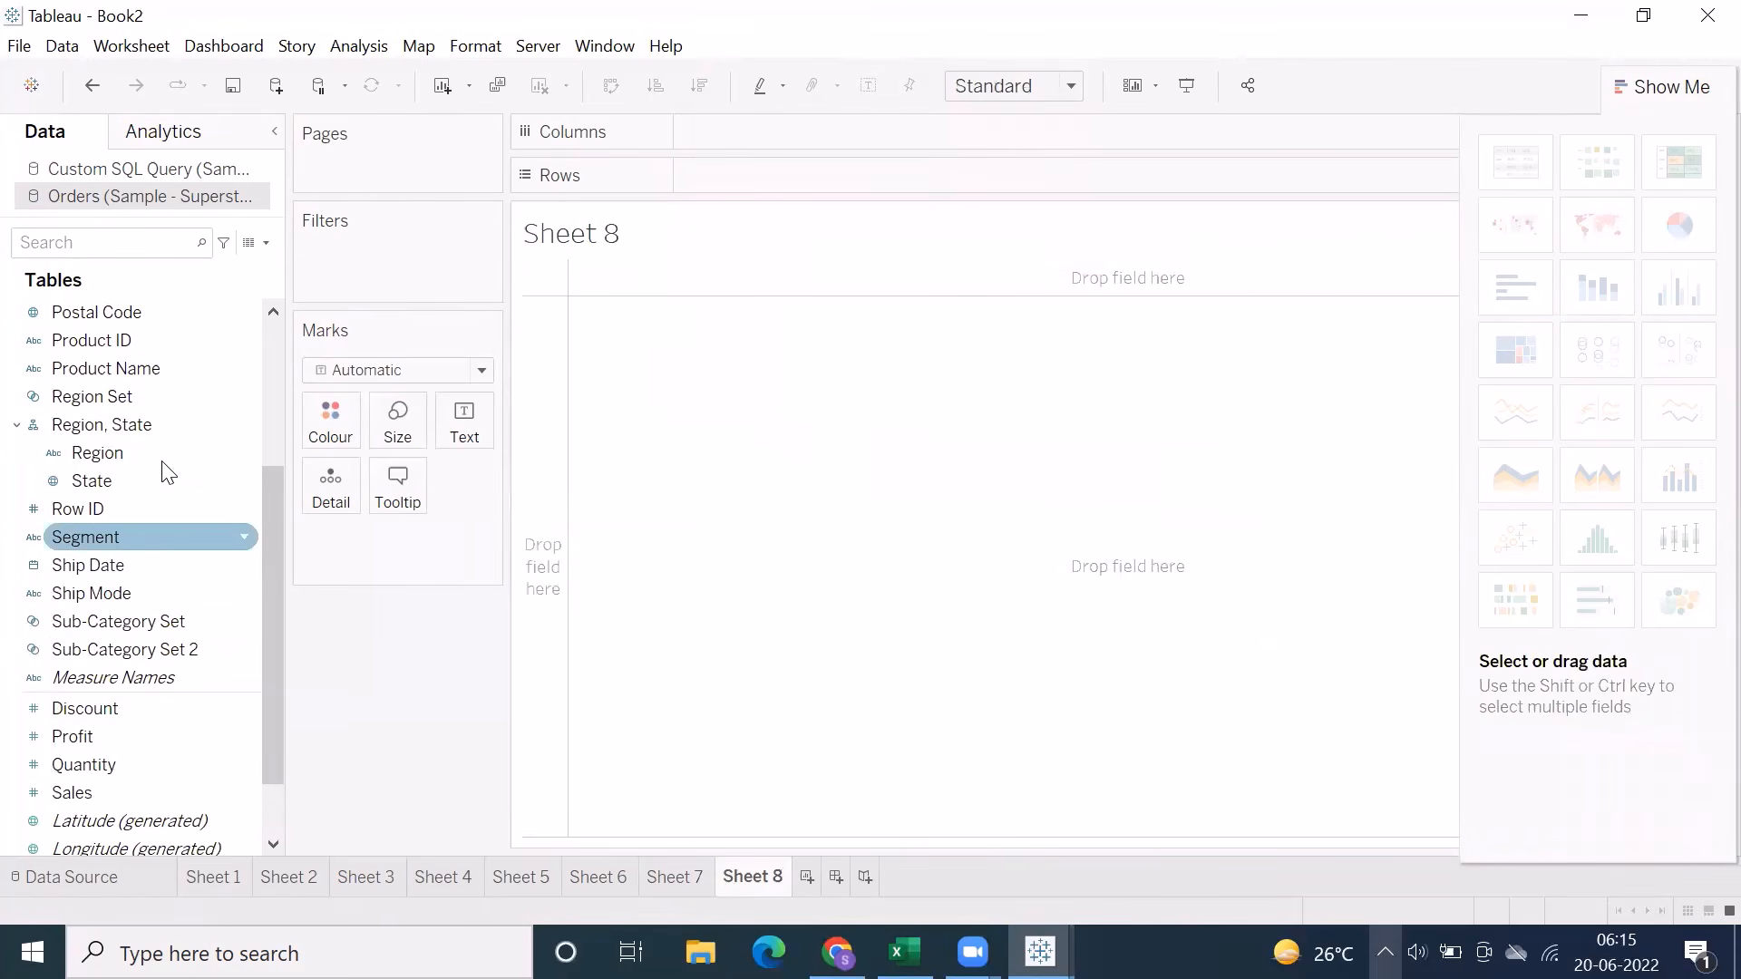
scroll(102, 594, up, 3)
drag(118, 368, 798, 181)
scroll(134, 613, down, 1)
scroll(134, 613, down, 3)
drag(134, 708, 816, 133)
Fit the Sub-Category bar chart to Entire View, close Show Me, and colour the bars by Category
click(1071, 86)
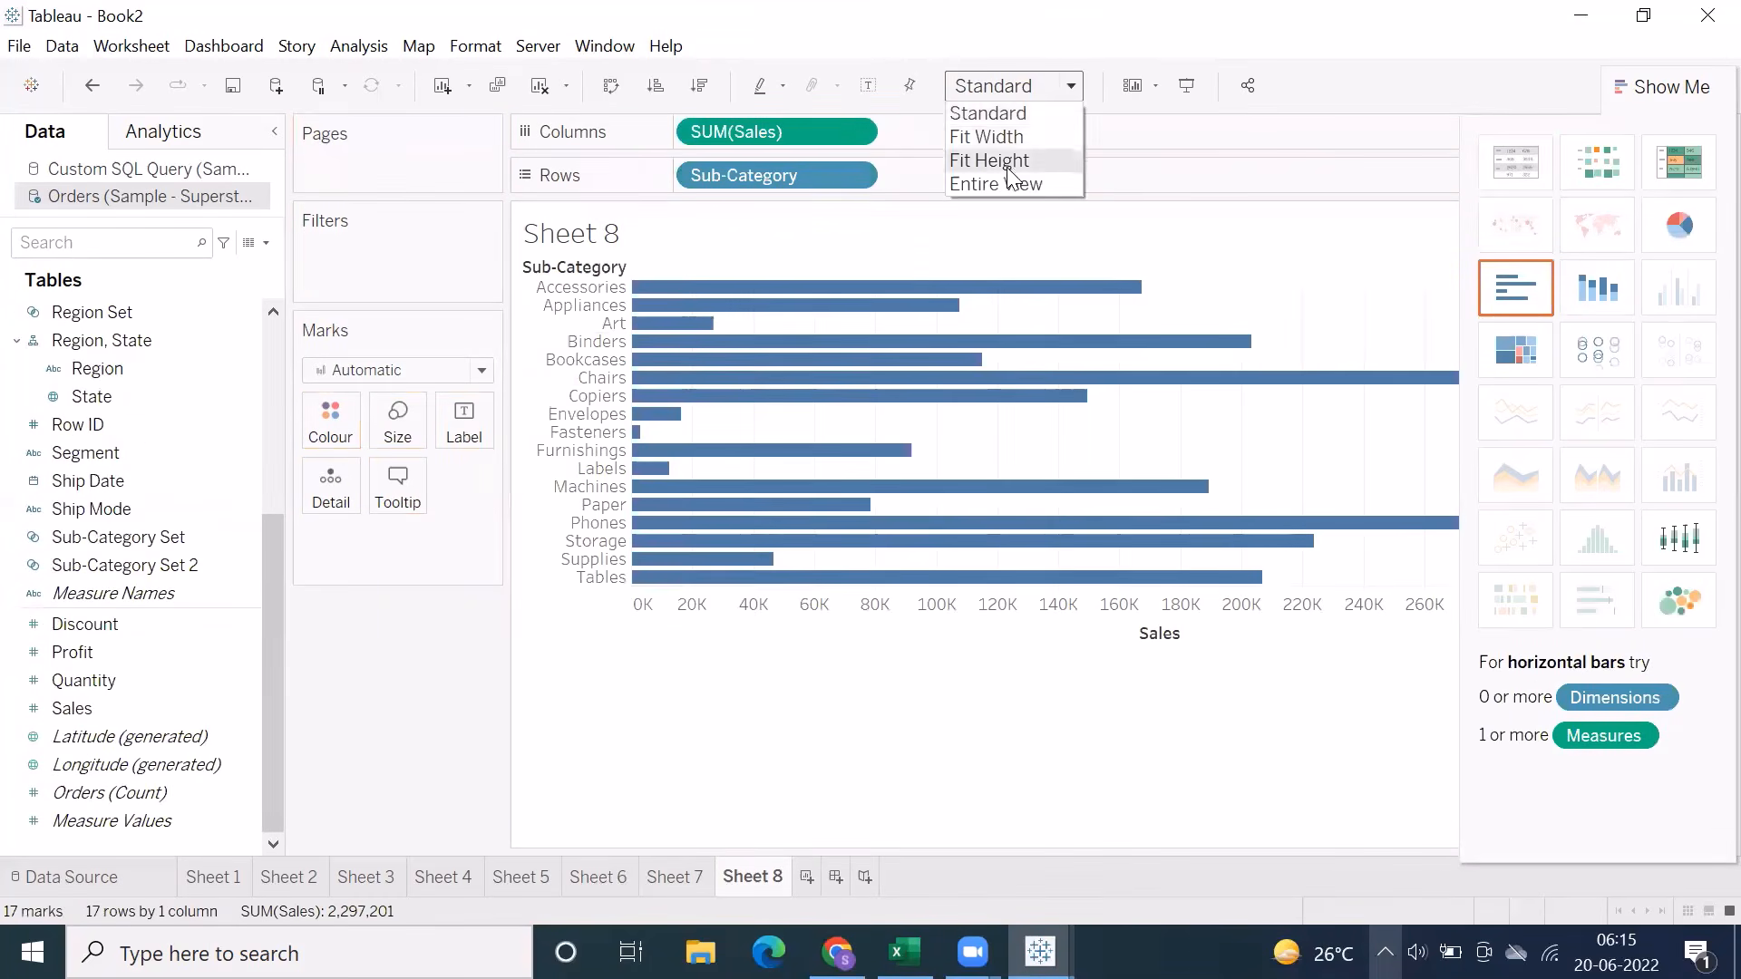
click(998, 179)
click(1622, 106)
scroll(109, 408, up, 4)
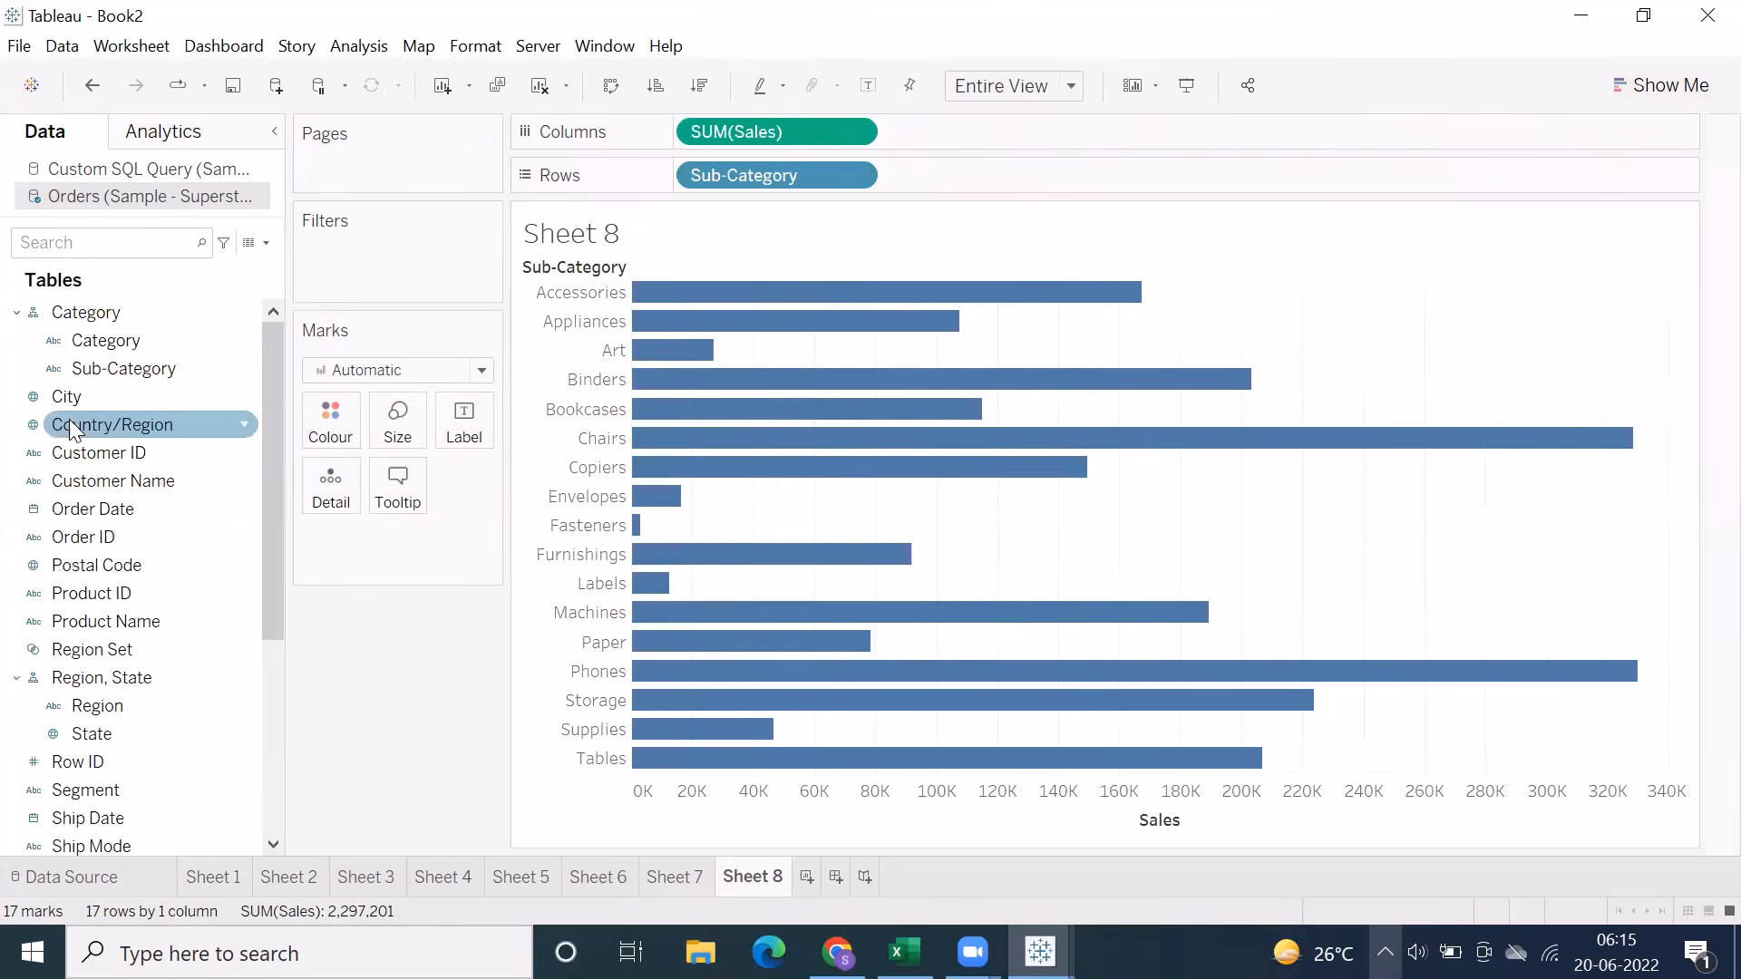
drag(95, 342, 330, 419)
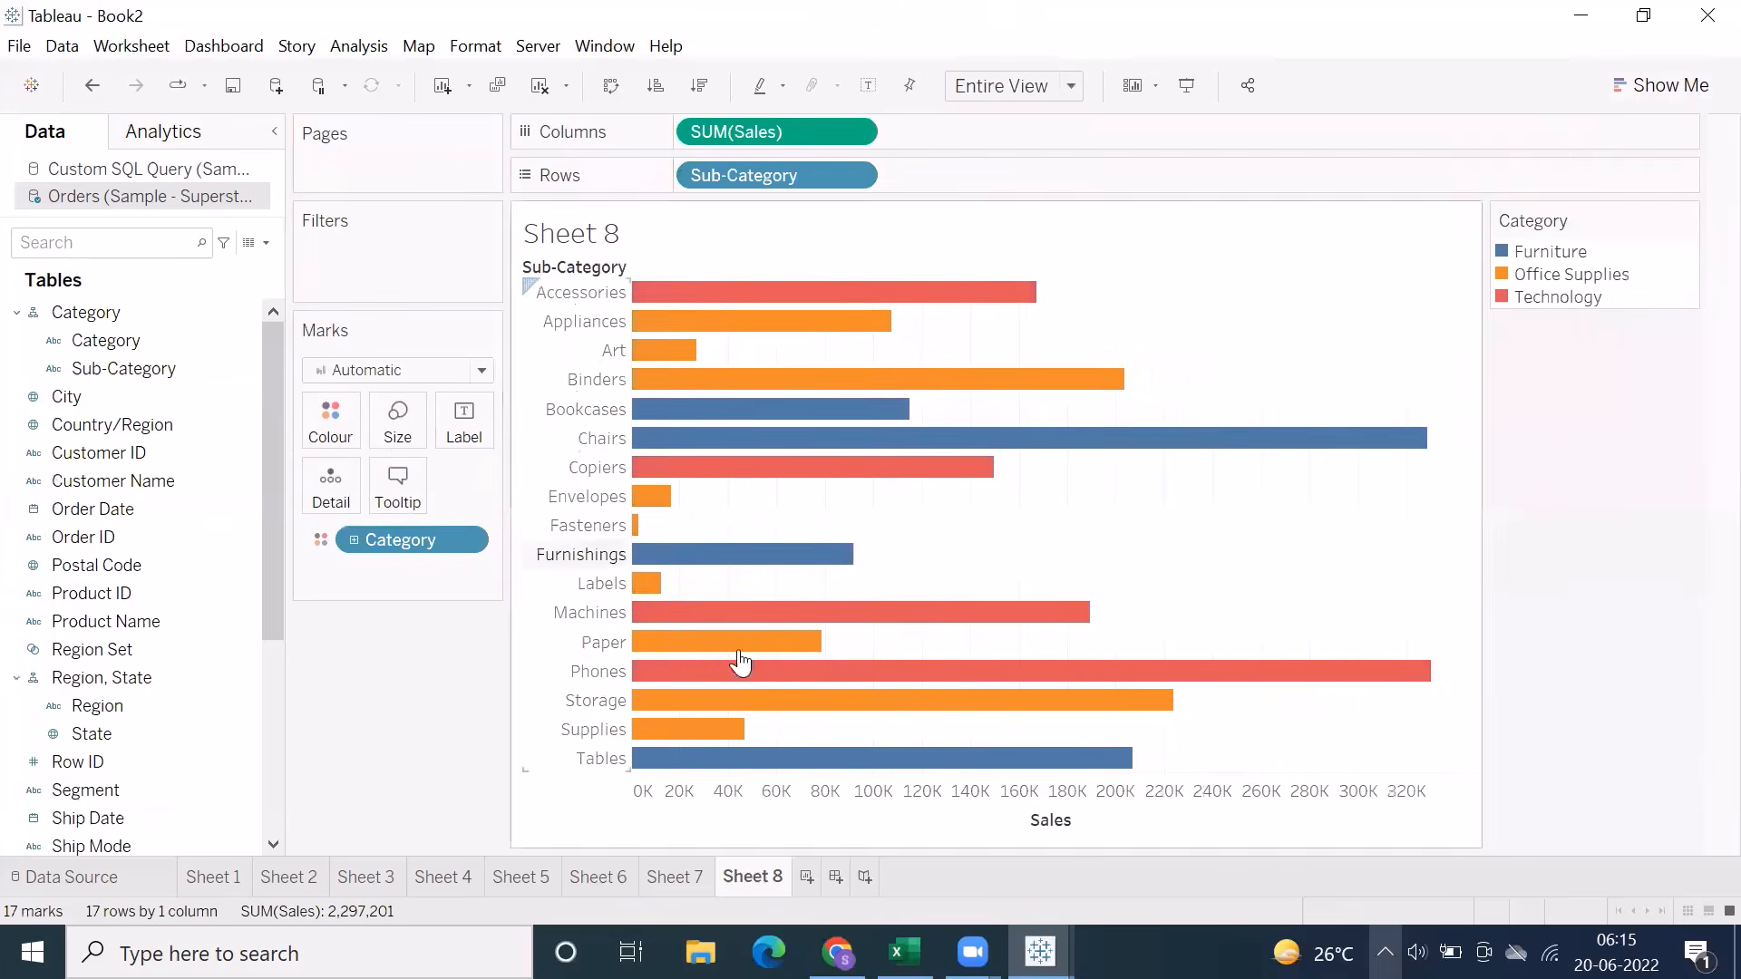
Create a new dashboard, glance at the Excel Actions notes, and set the dashboard size to Automatic
click(836, 875)
click(904, 952)
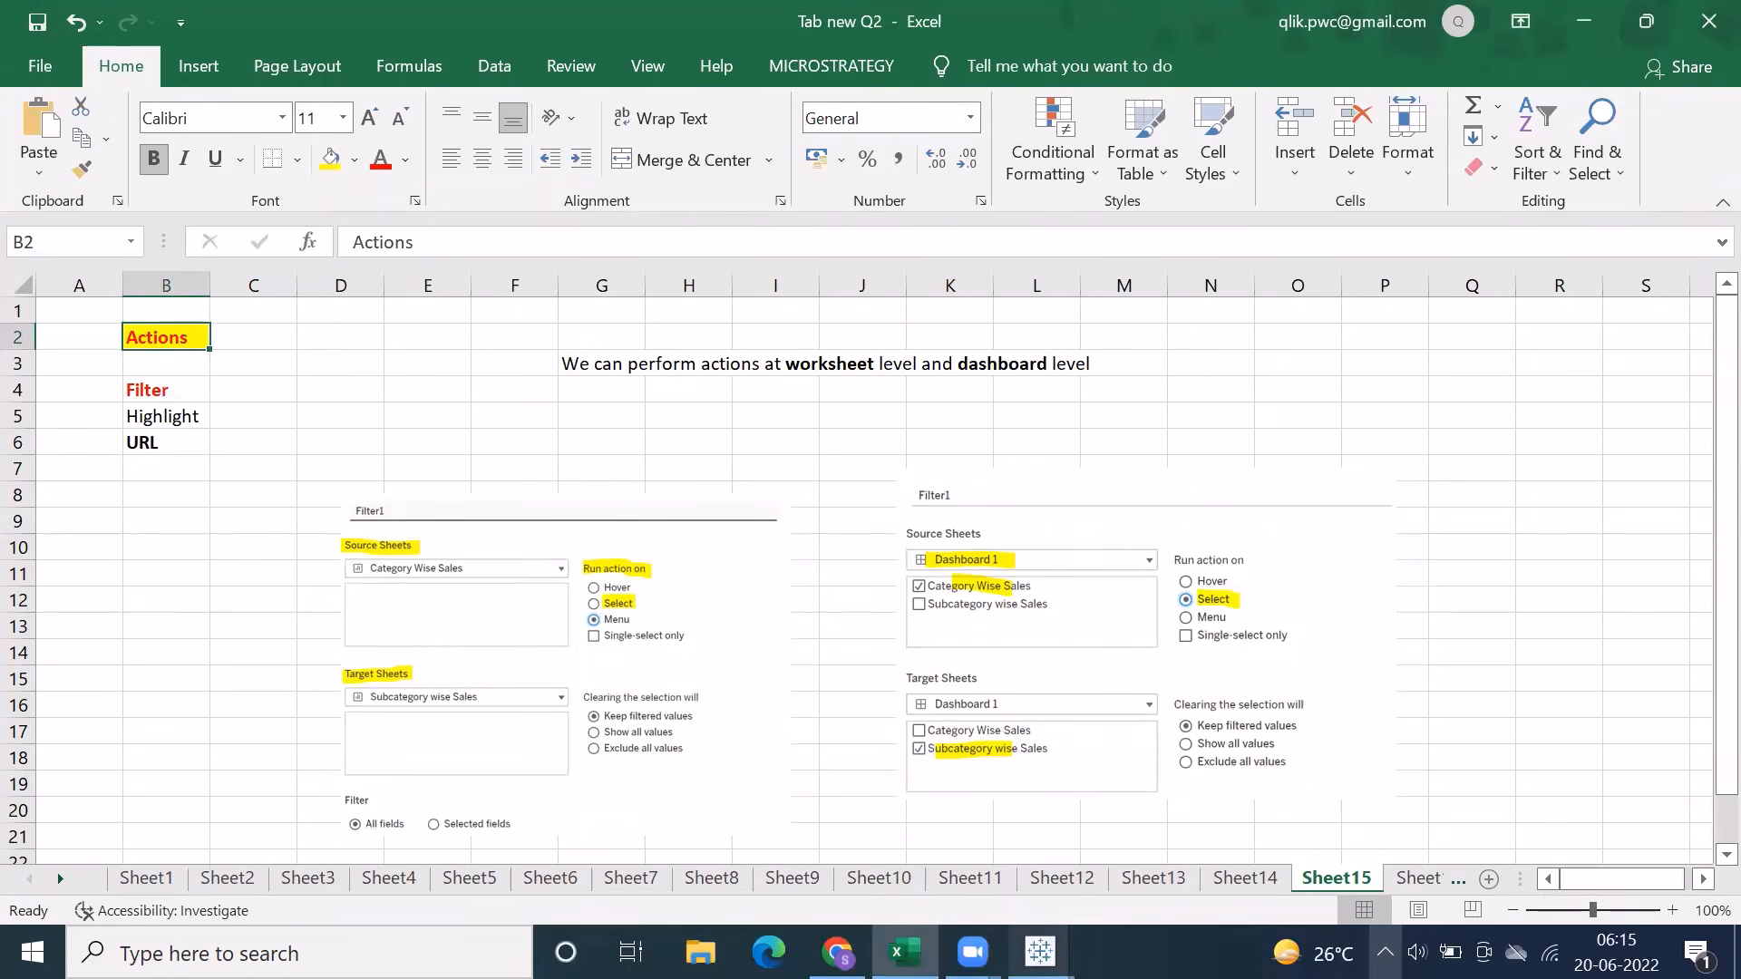
click(1040, 952)
click(1115, 862)
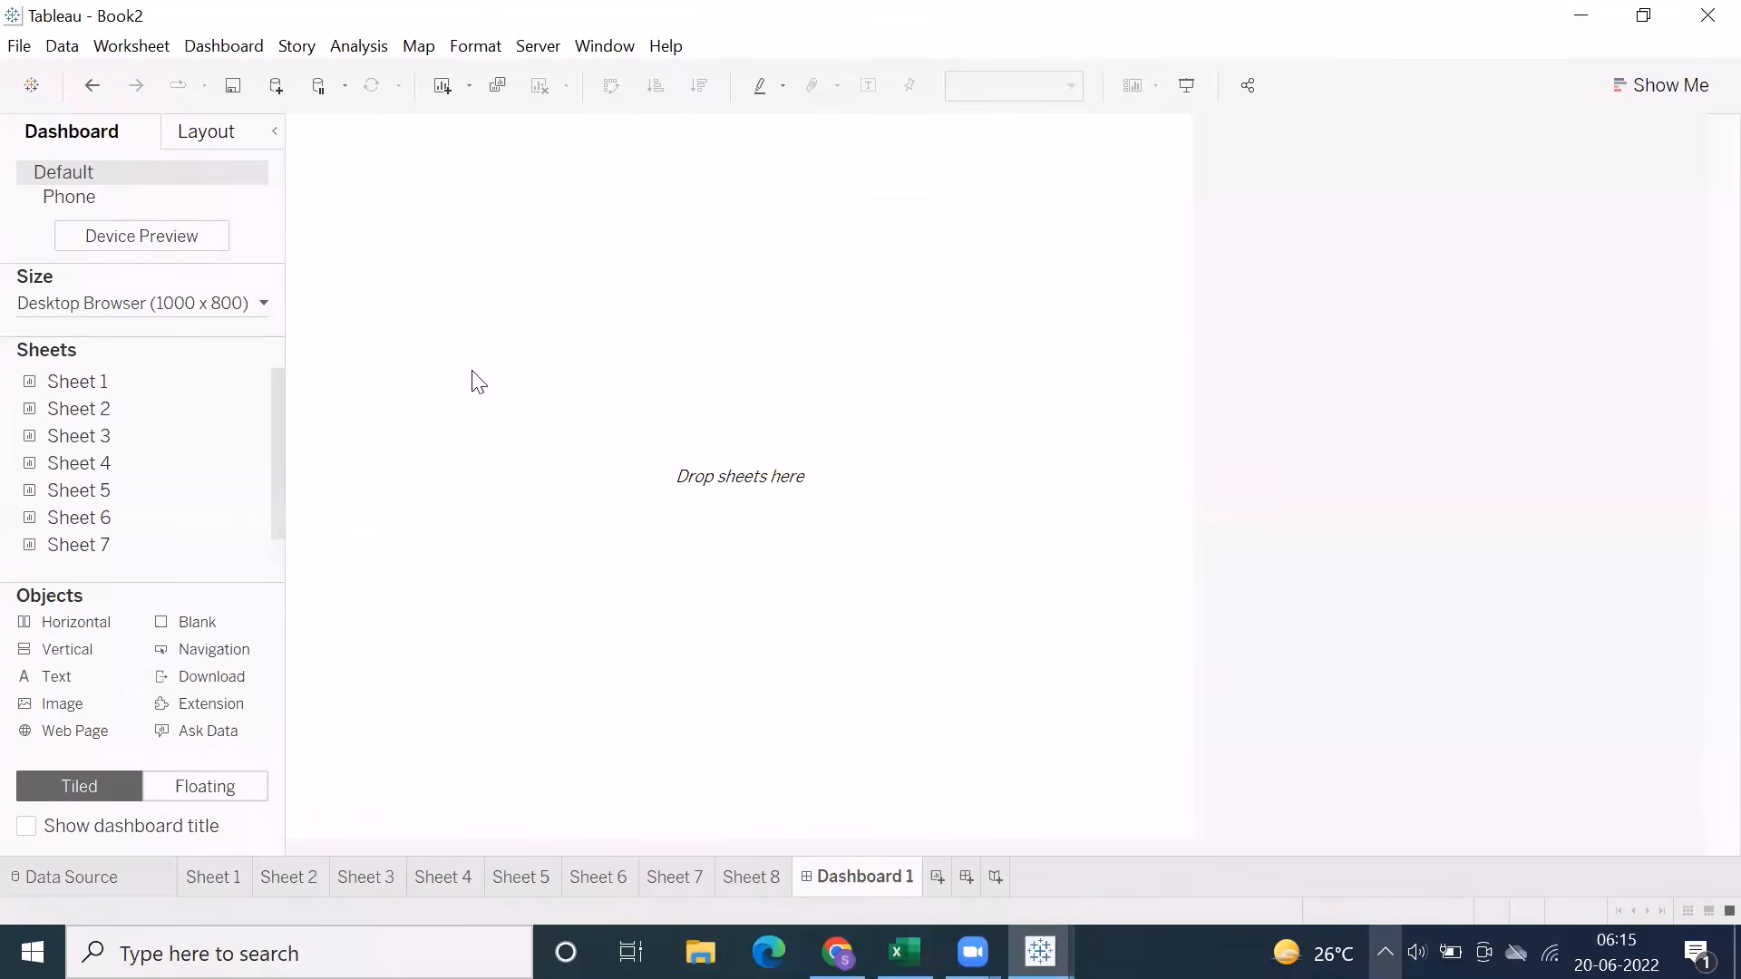
click(182, 303)
click(138, 345)
Place Sheet 7 and Sheet 8 side by side on the dashboard, with the pie chart selected
click(101, 385)
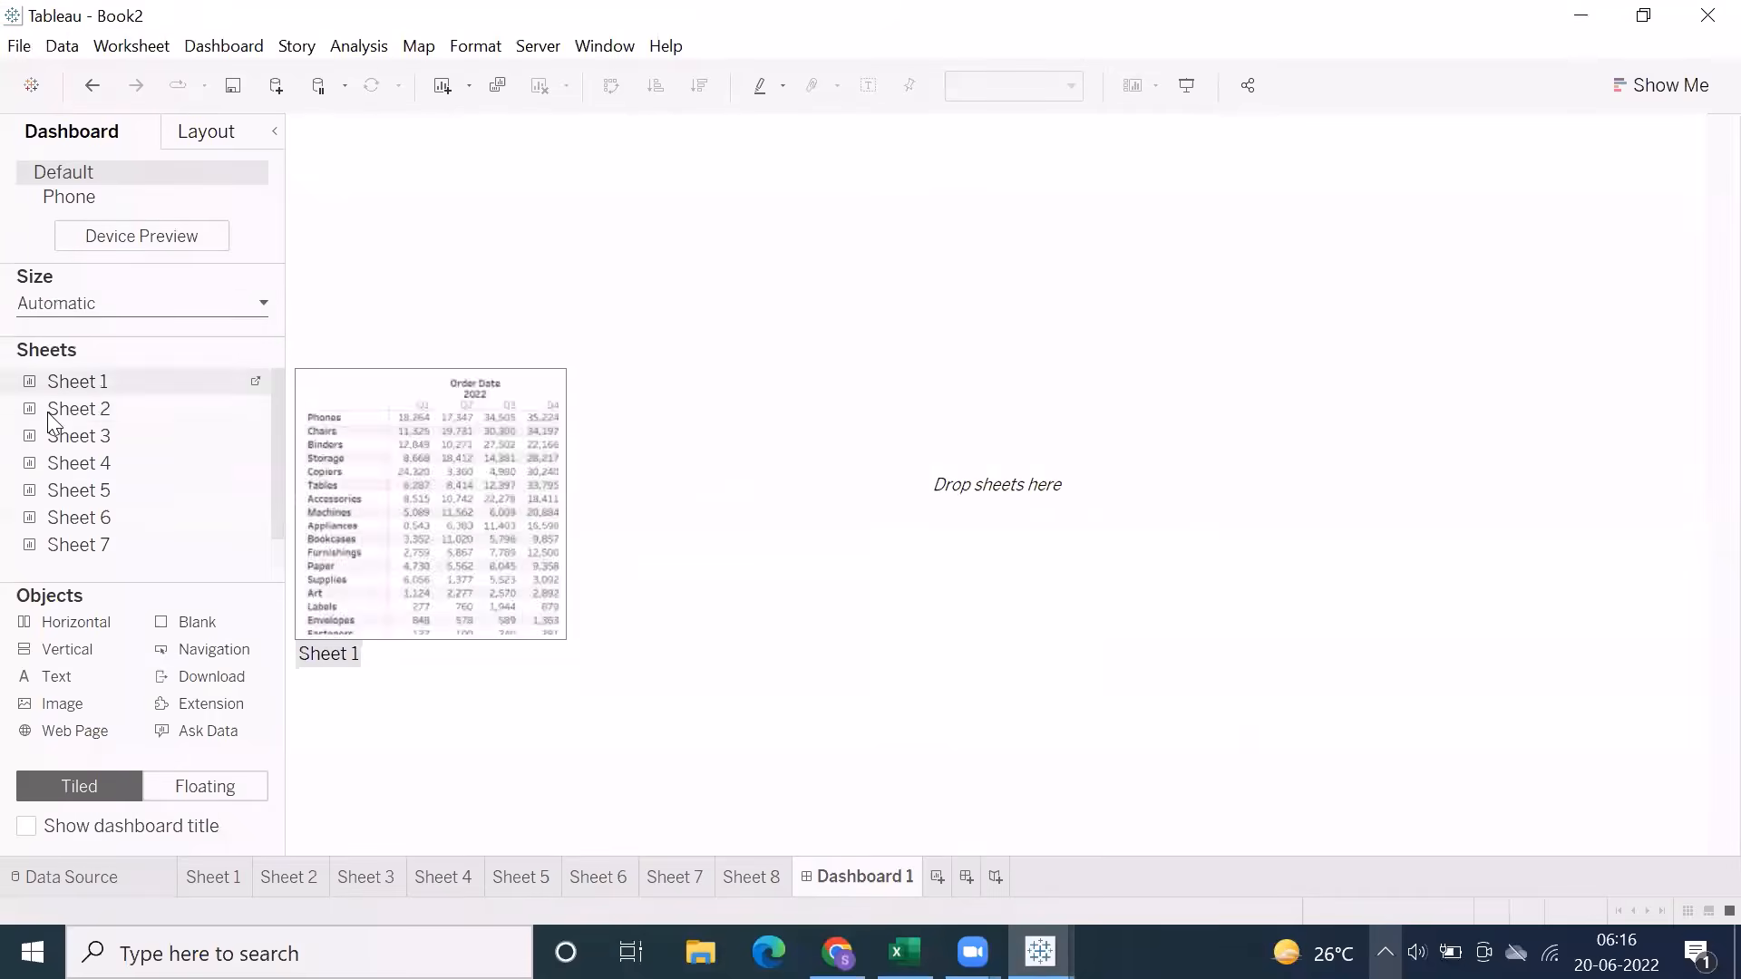
scroll(55, 453, down, 1)
drag(90, 524, 924, 372)
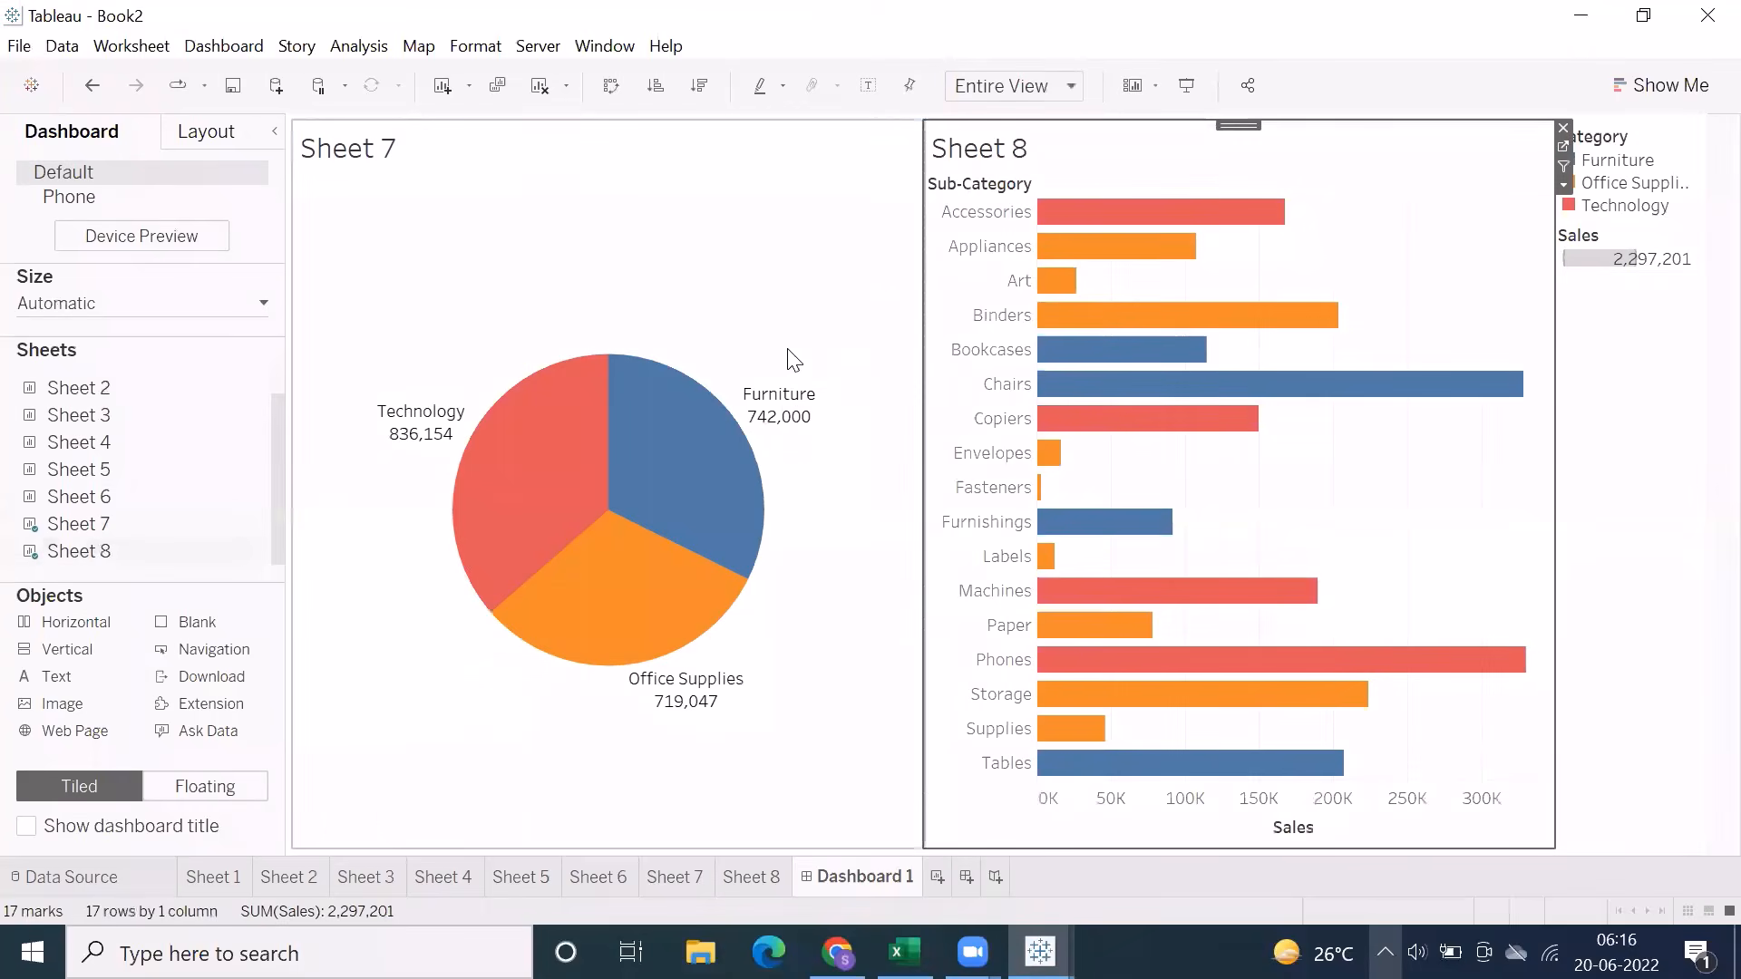
click(348, 168)
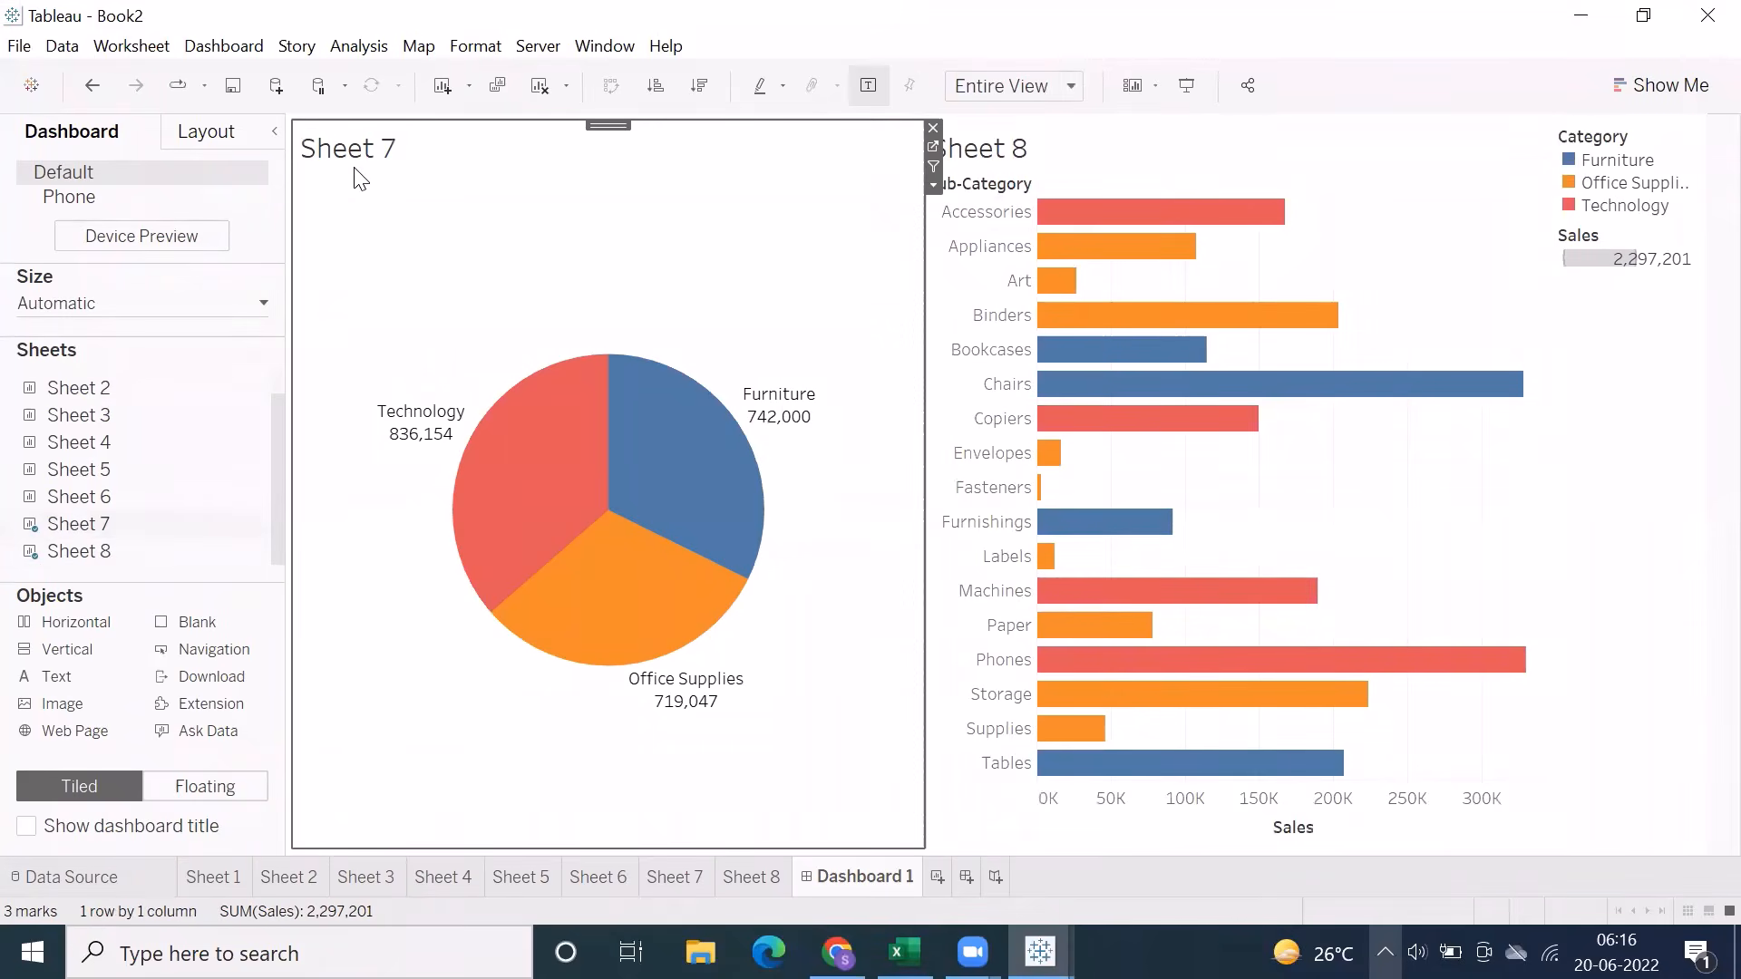
click(1209, 152)
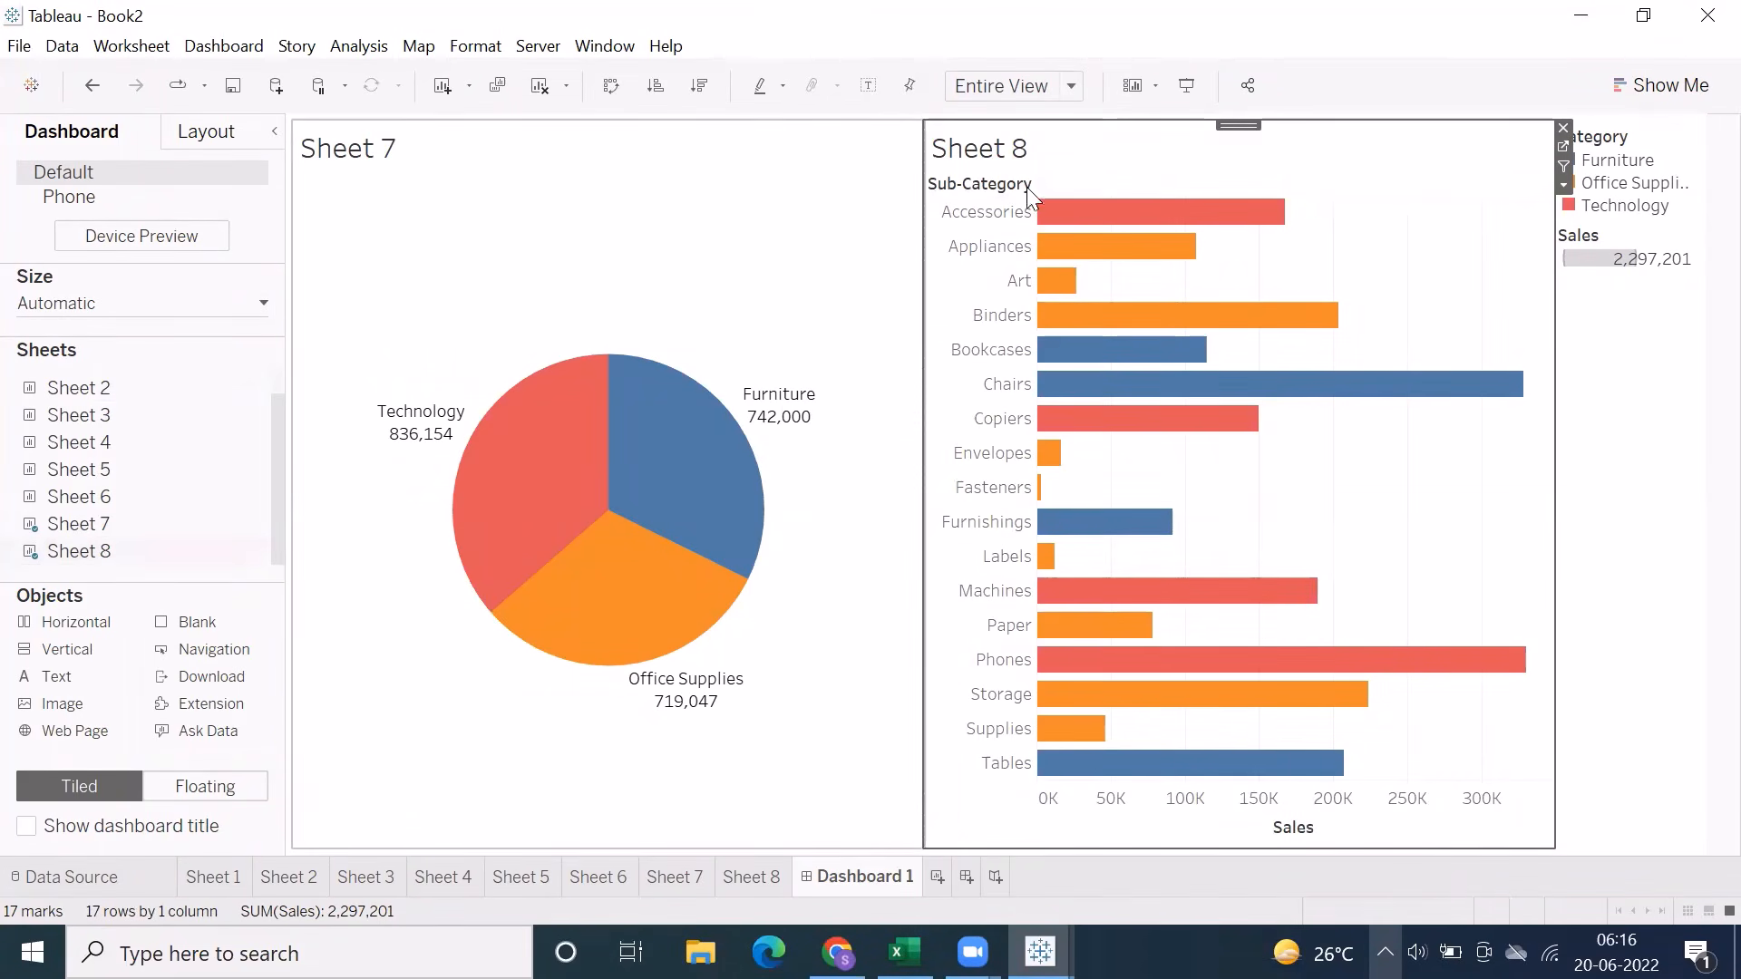
click(564, 295)
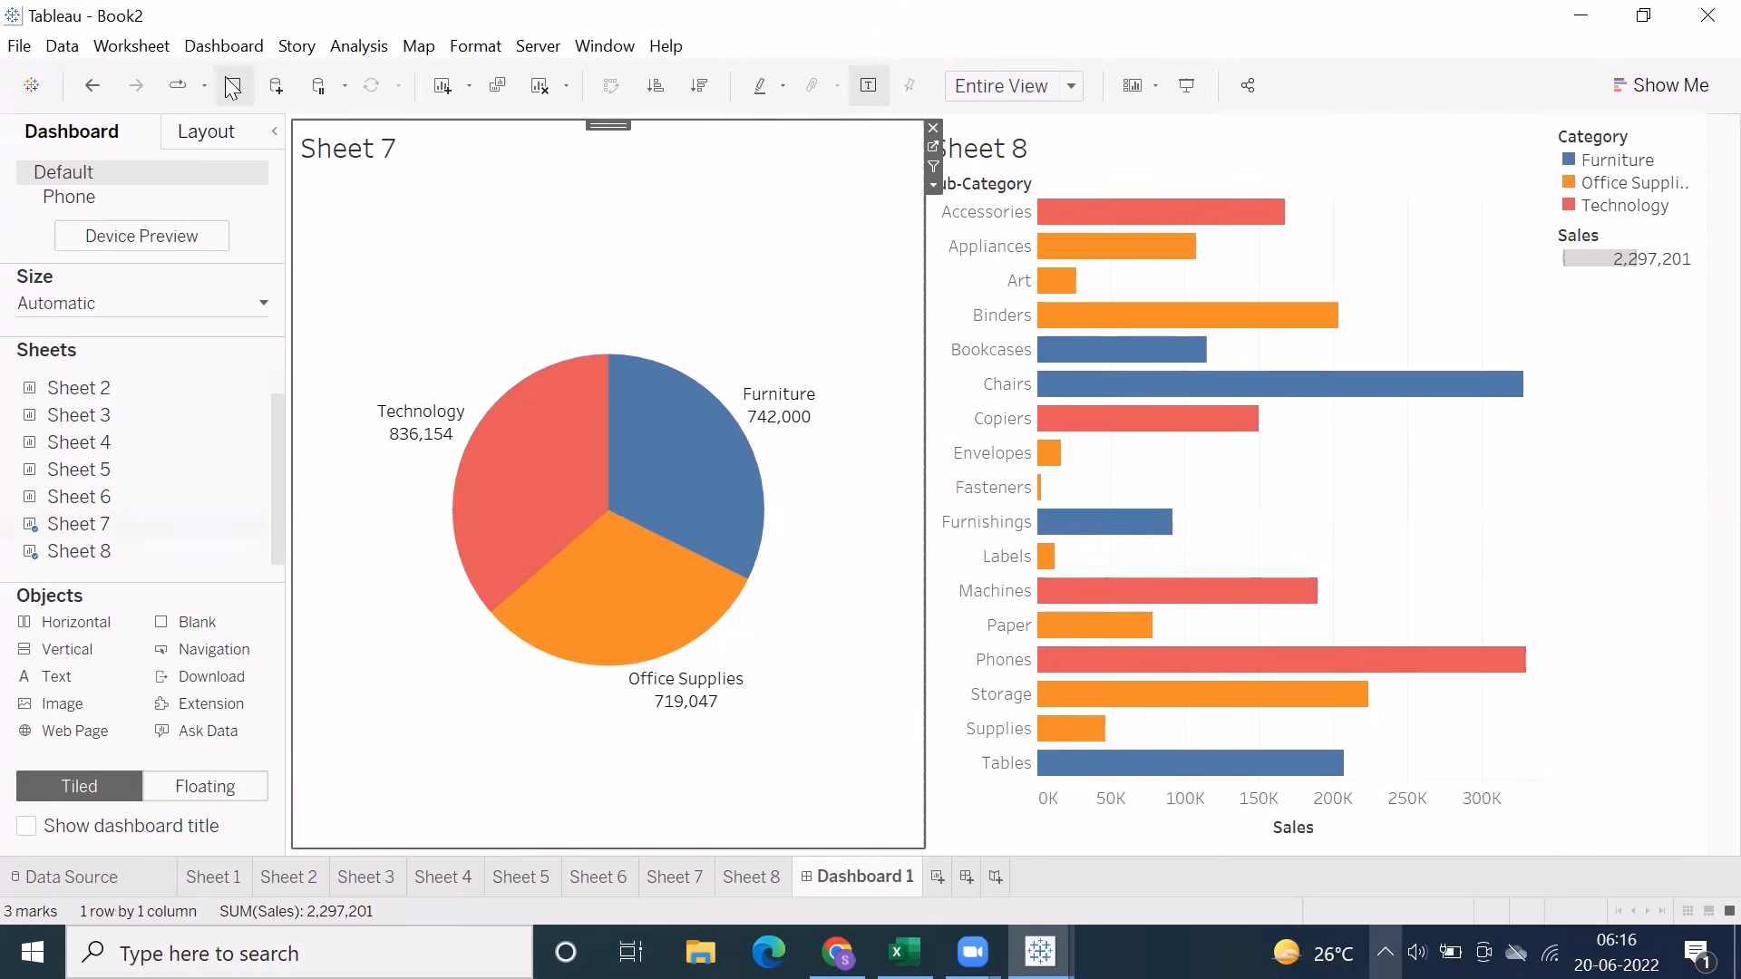
Add a dashboard filter action with only Sheet 7 as the source and only Sheet 8 as the target
click(221, 47)
click(259, 388)
click(501, 604)
click(549, 433)
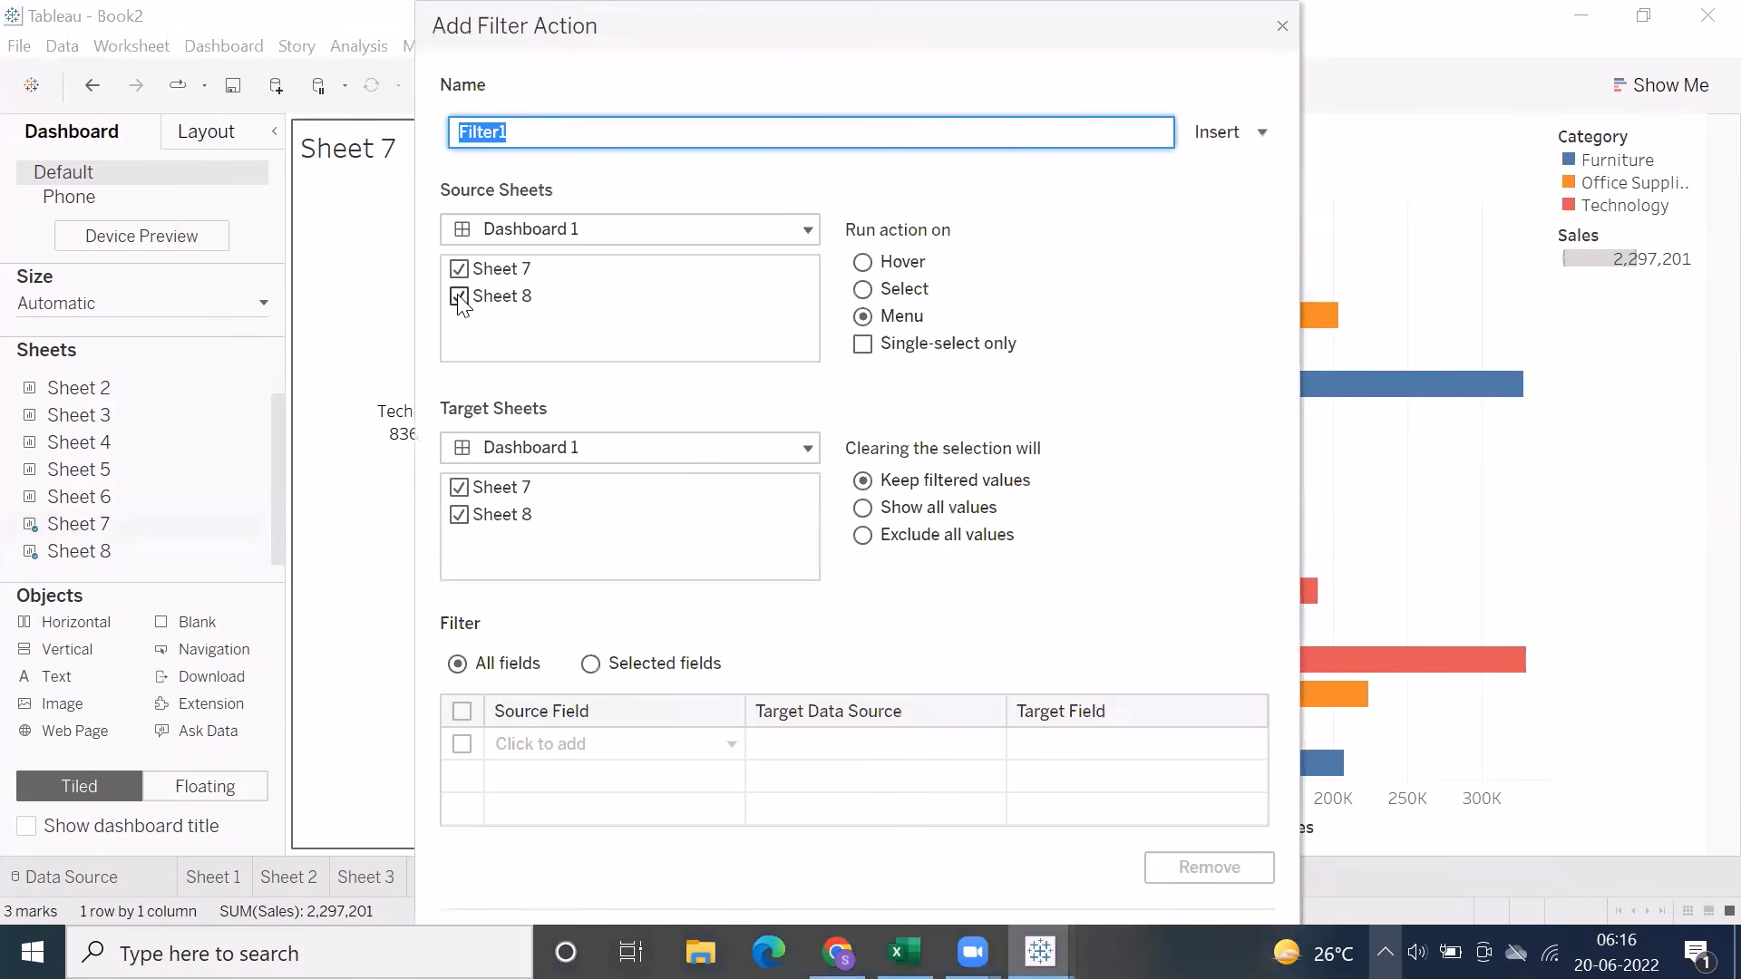
click(459, 297)
click(459, 487)
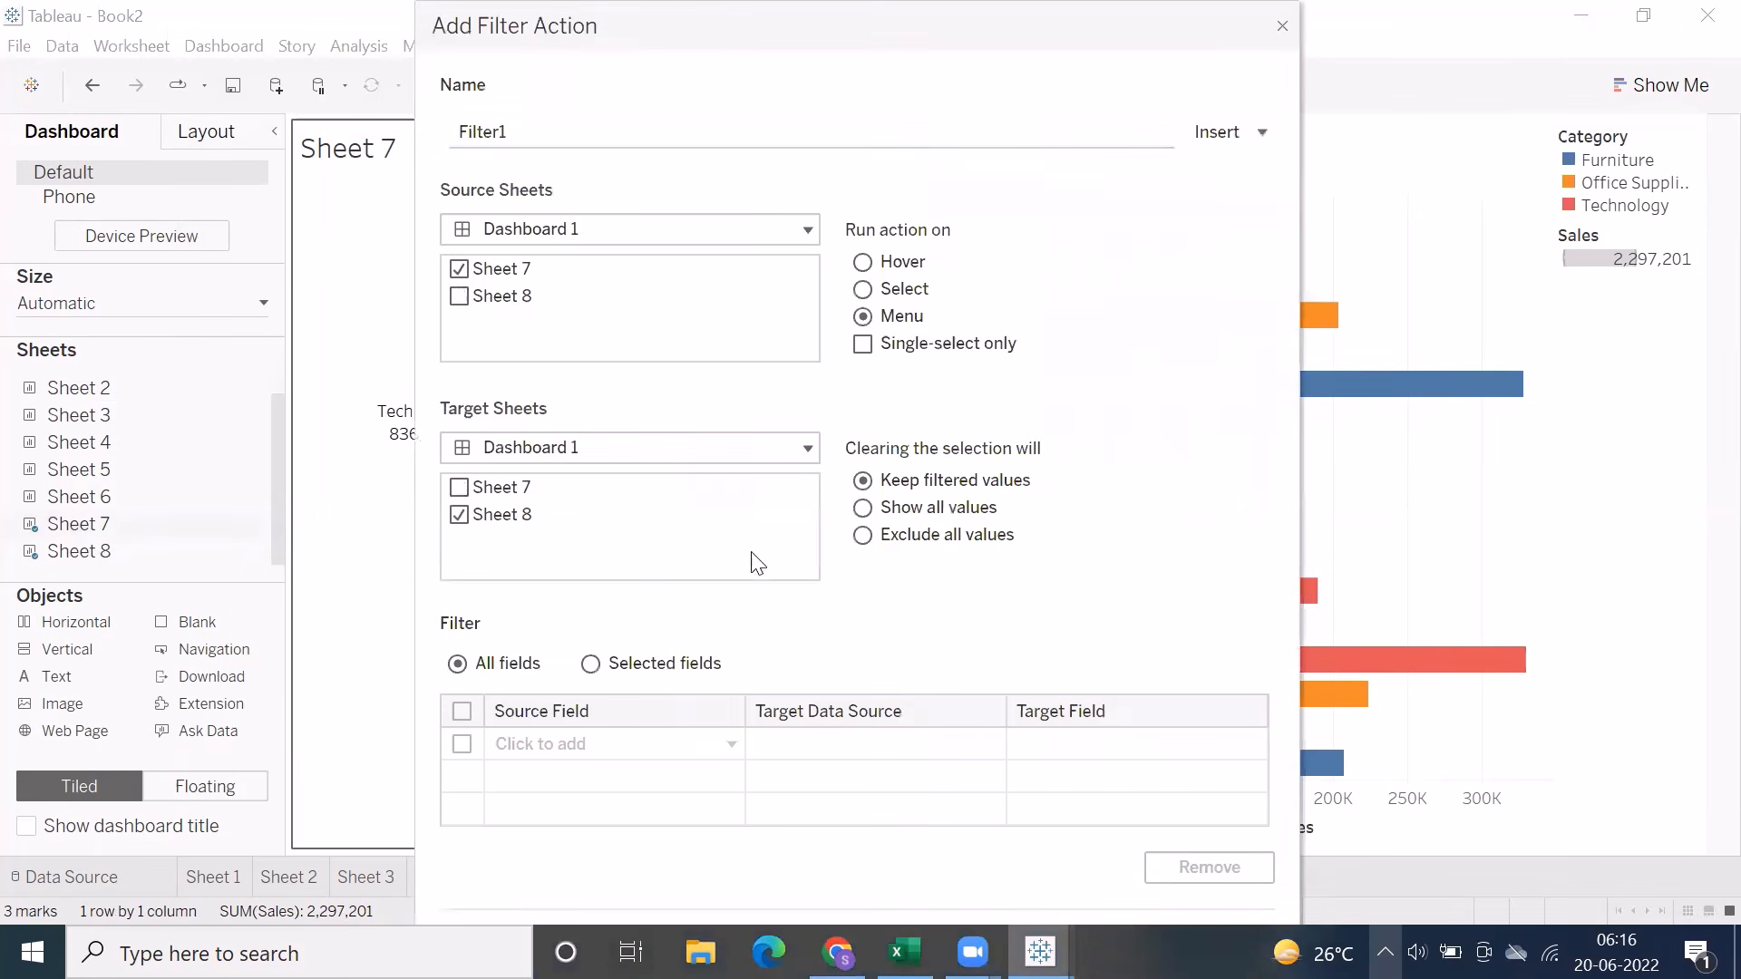
Set the filter action to run on Select and show all values when the selection is cleared, and save it
click(913, 292)
click(896, 320)
click(864, 346)
click(864, 346)
click(863, 289)
click(934, 519)
key(Return)
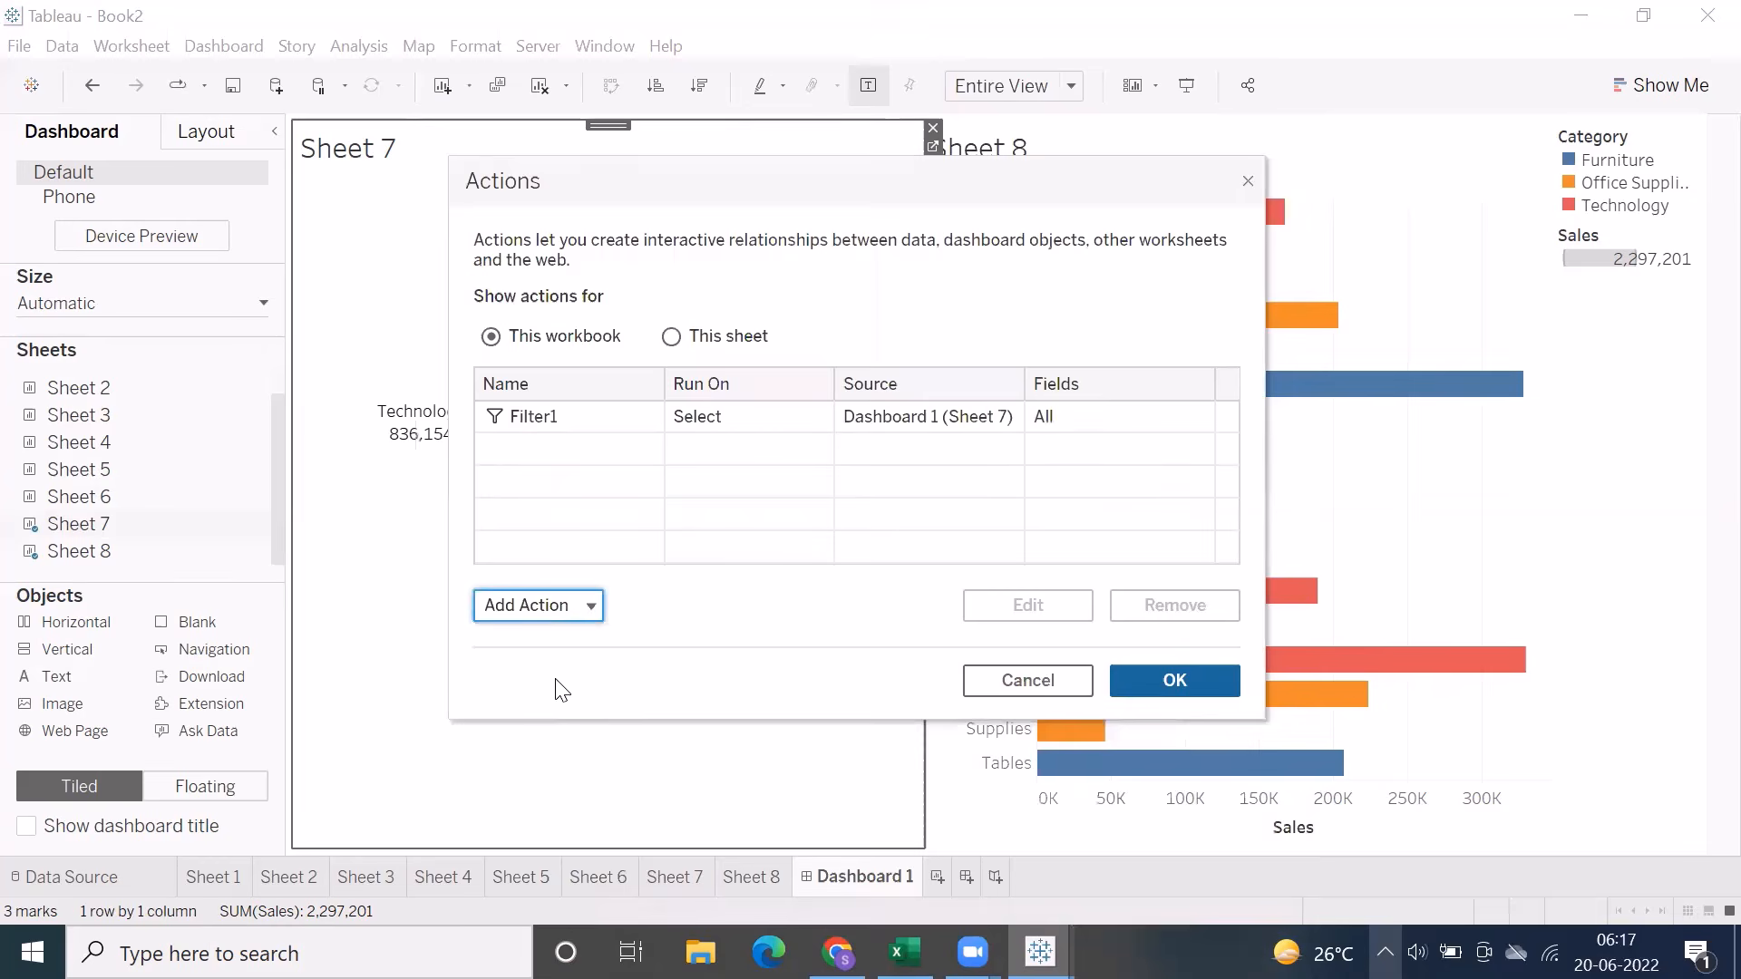
click(1127, 682)
Test the filter action by selecting and clearing the Furniture slice and different pairs of pie slices
click(697, 475)
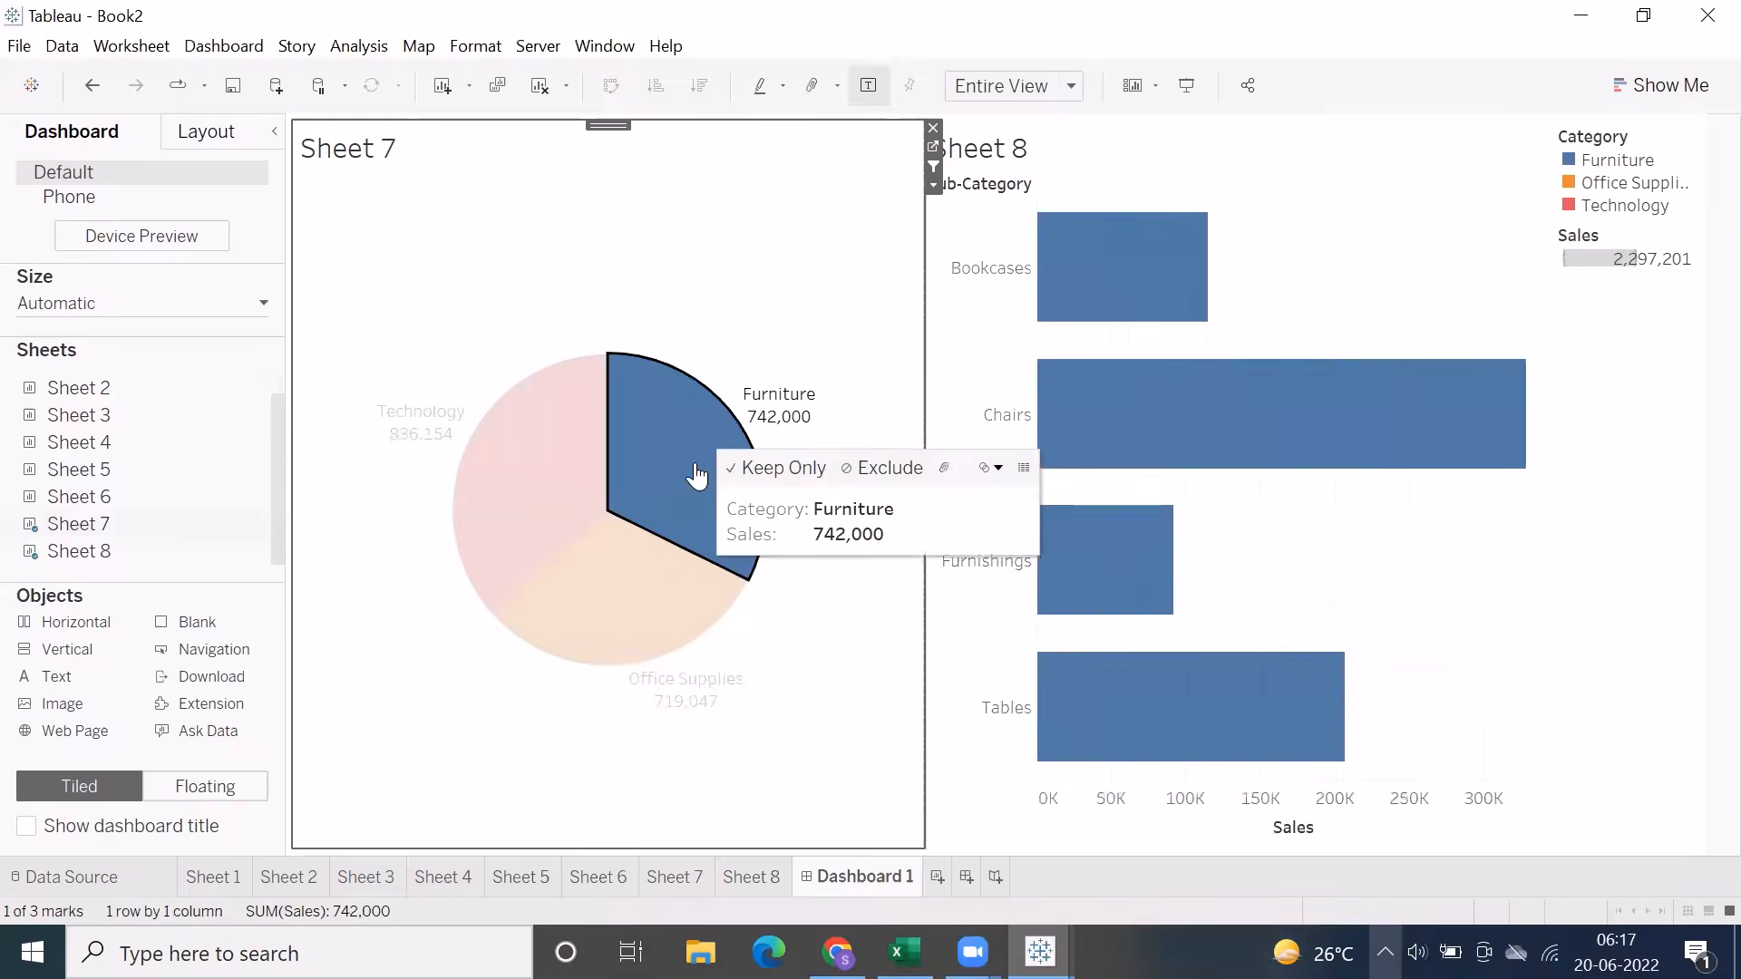
click(696, 475)
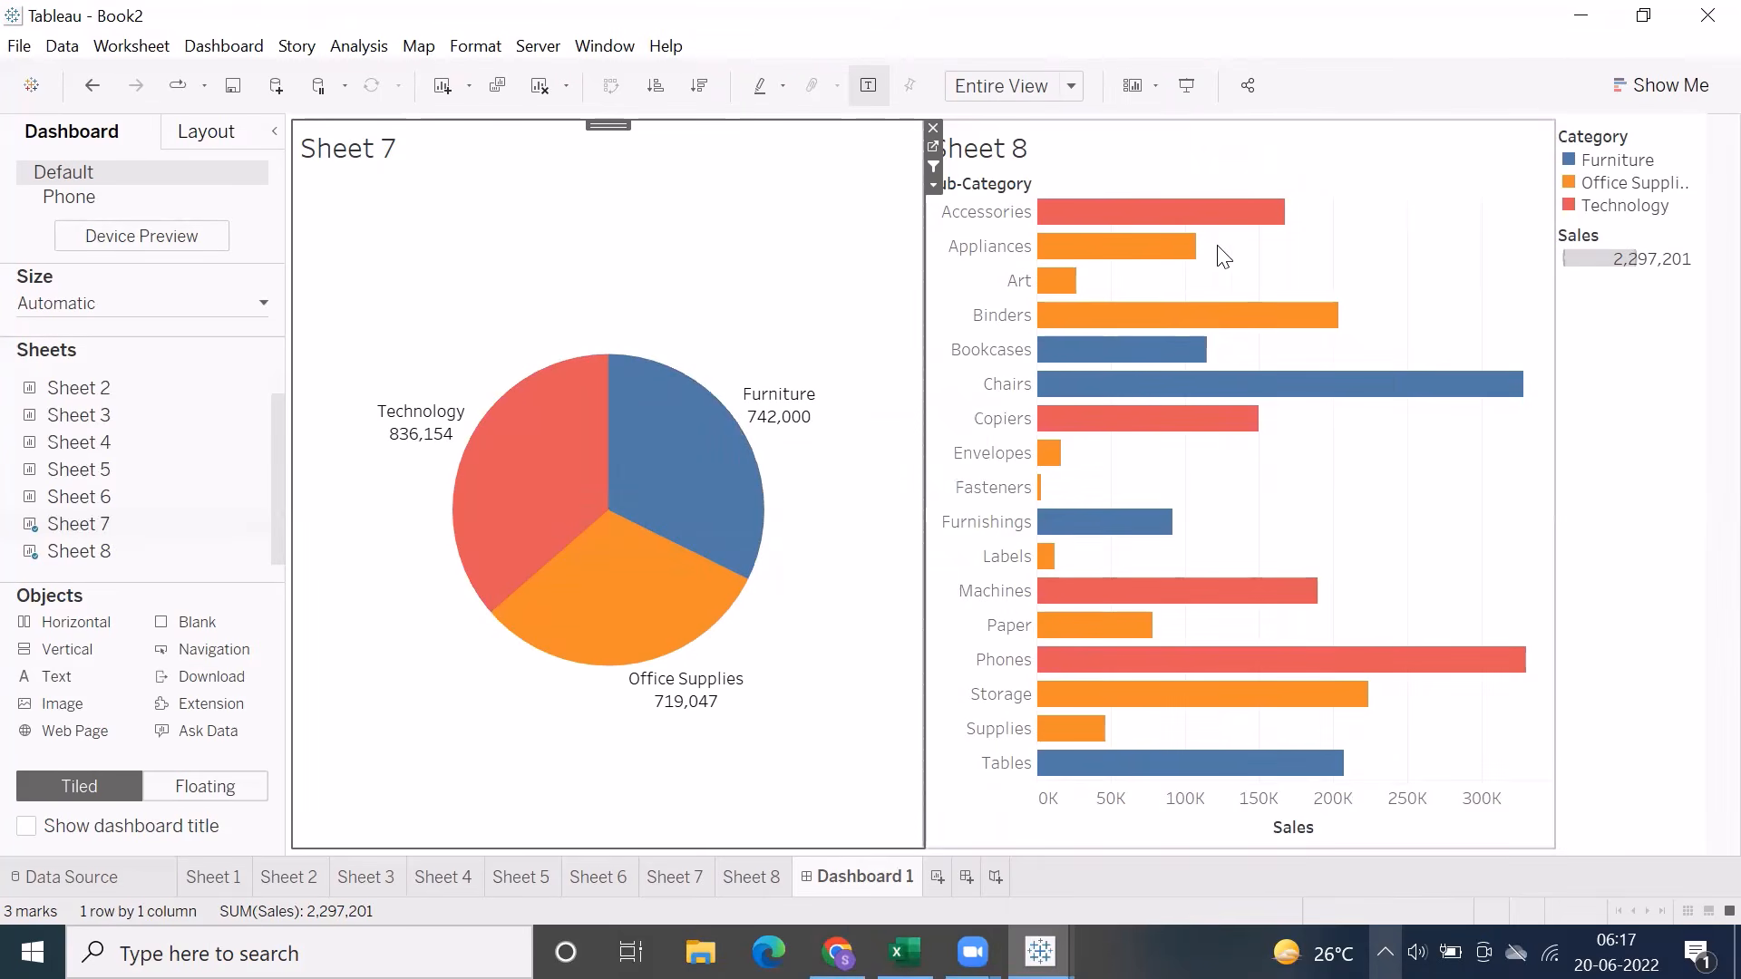
drag(519, 425, 693, 473)
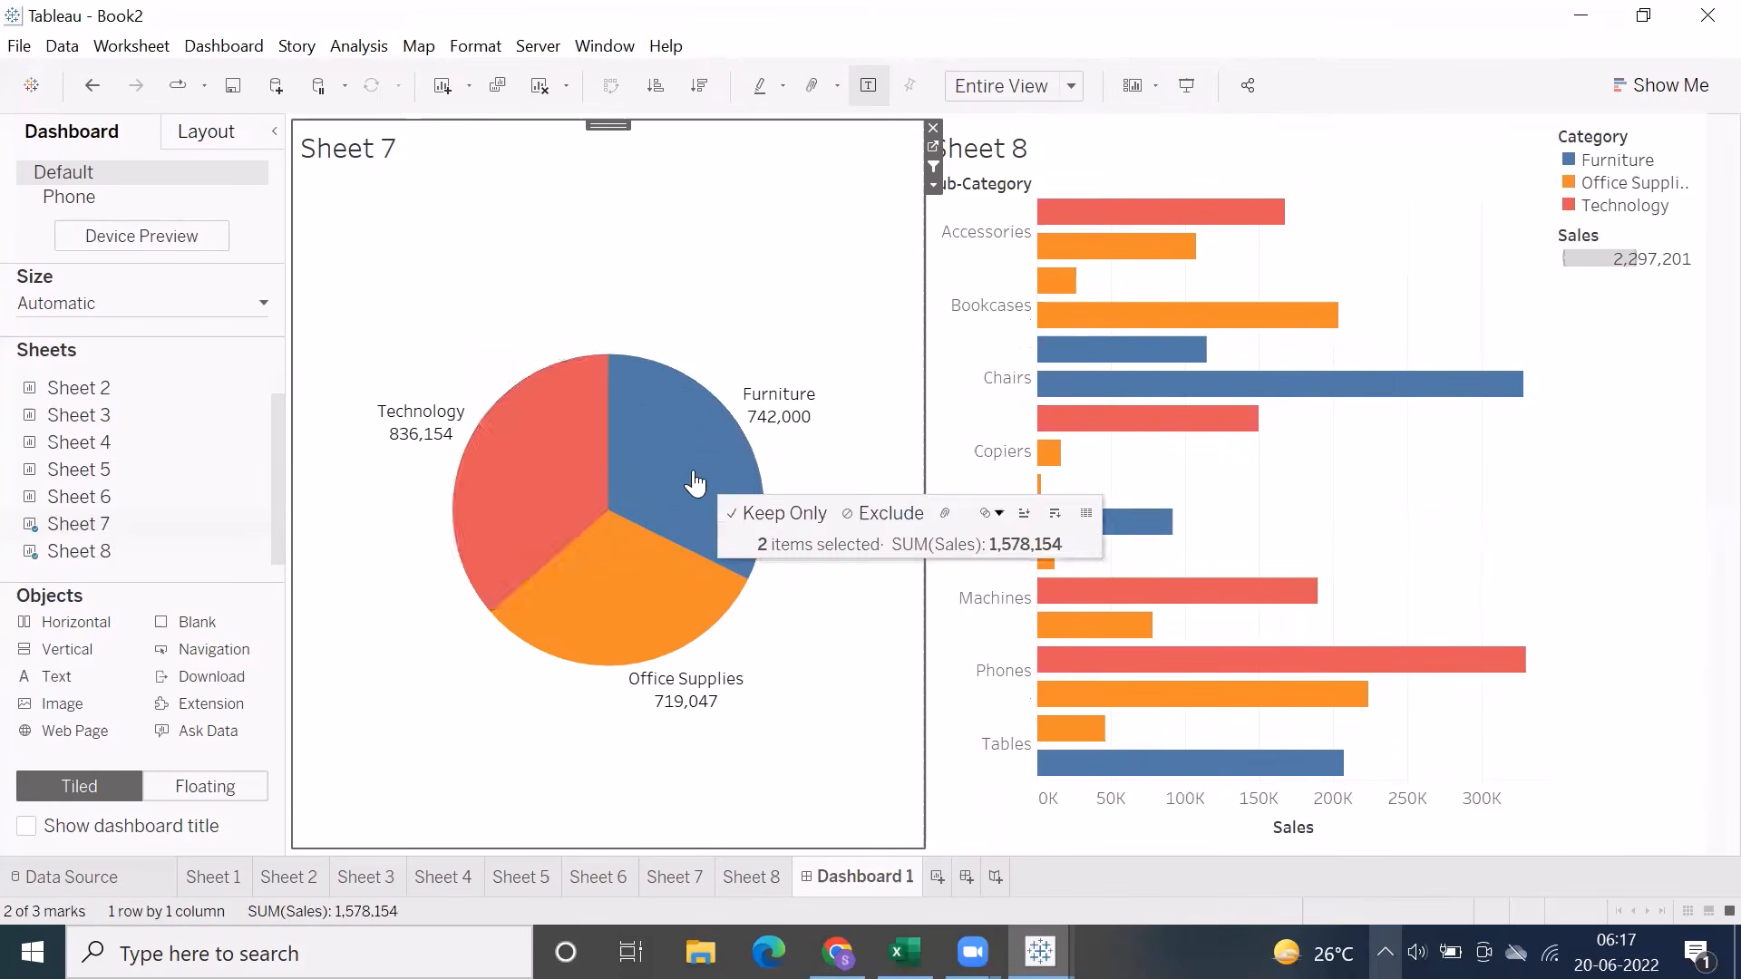
click(640, 337)
drag(515, 473, 579, 678)
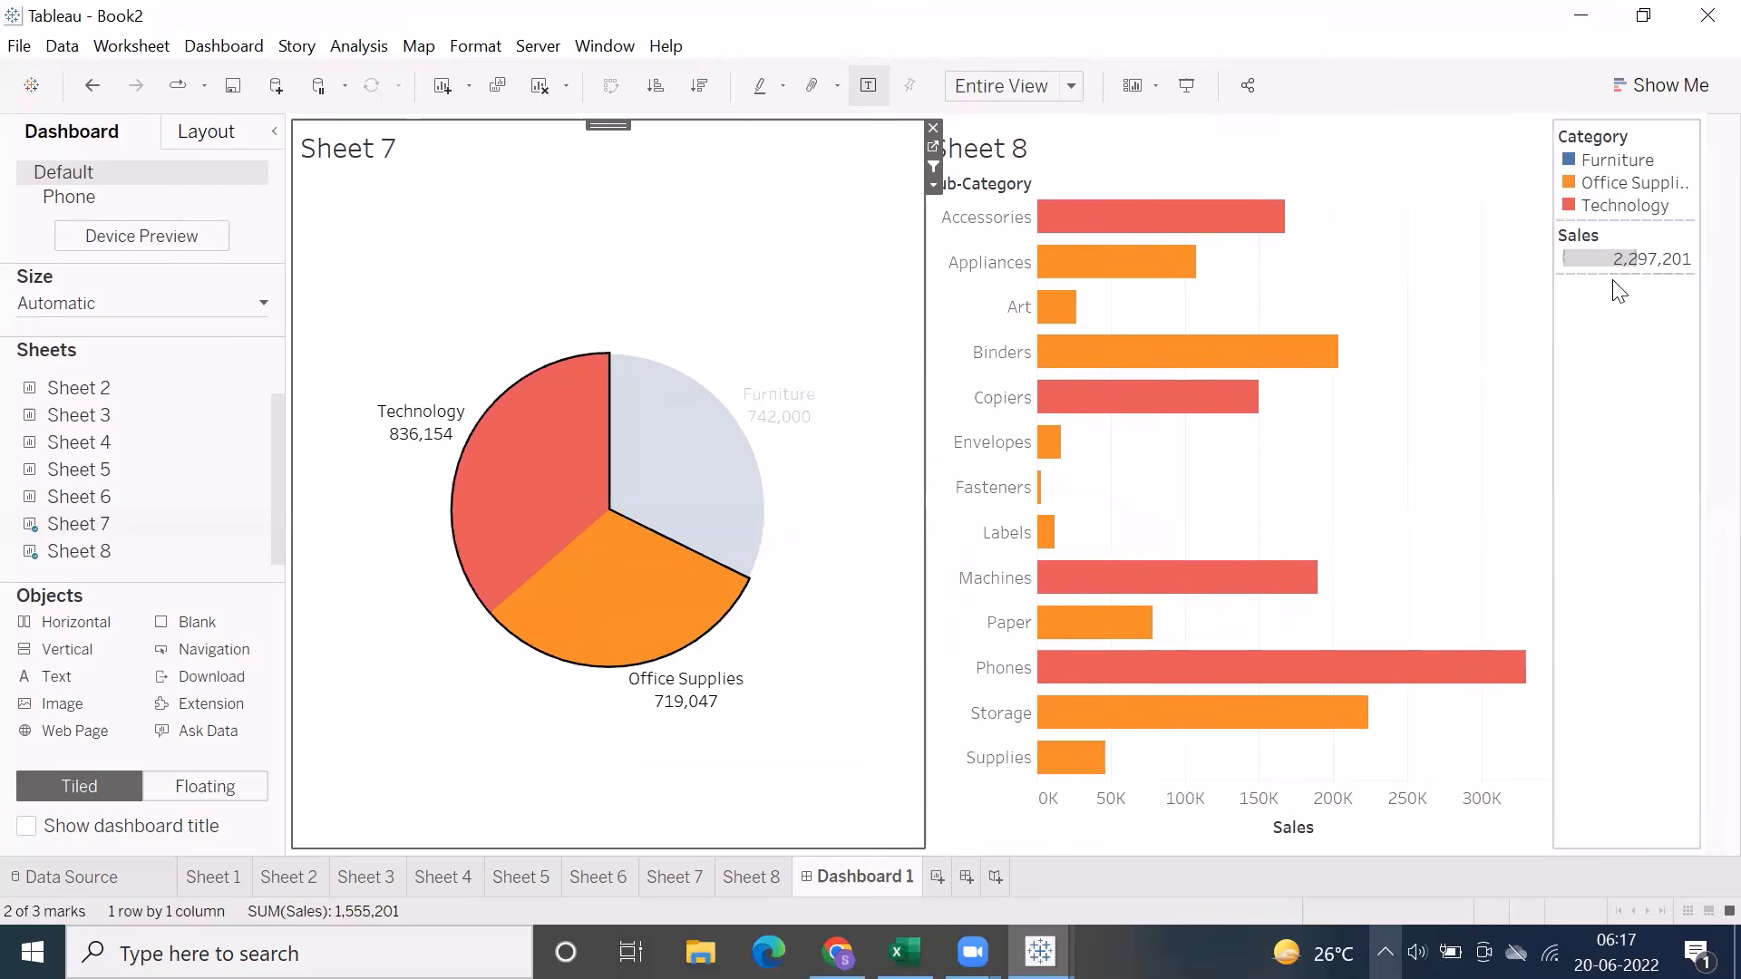
click(672, 315)
drag(552, 413, 704, 469)
click(896, 287)
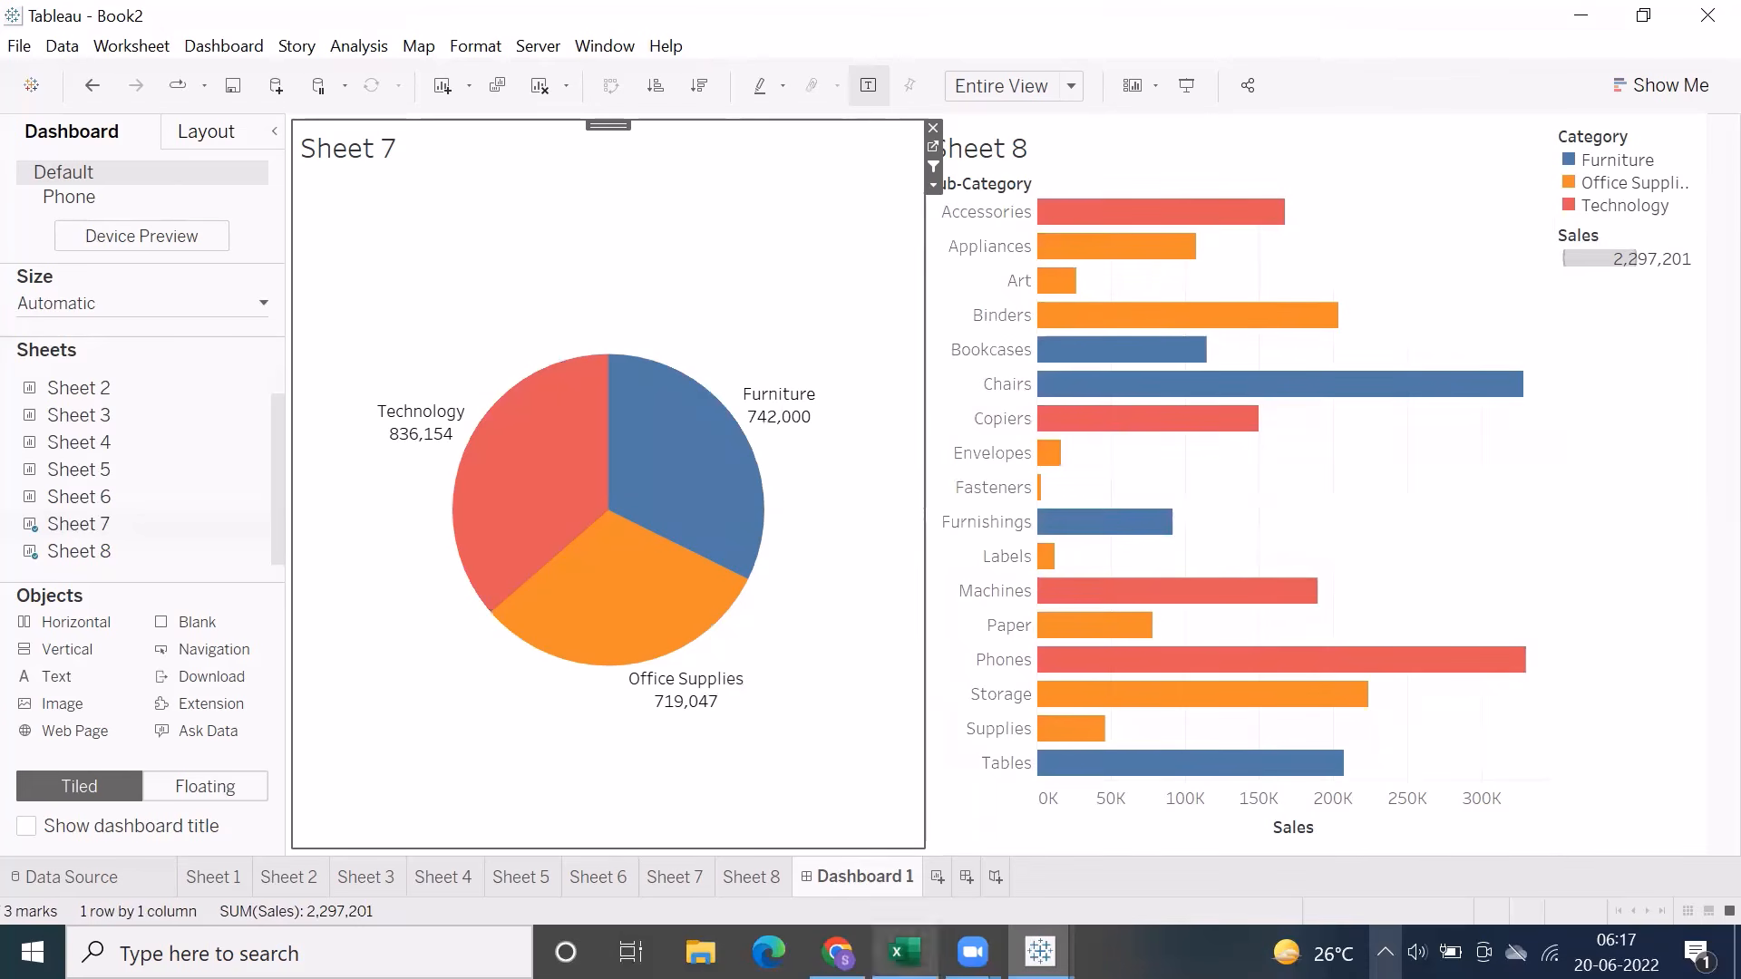
Switch to the Excel notes, go to the Highlight entry under Actions, and return to the Tableau dashboard
click(904, 952)
click(134, 420)
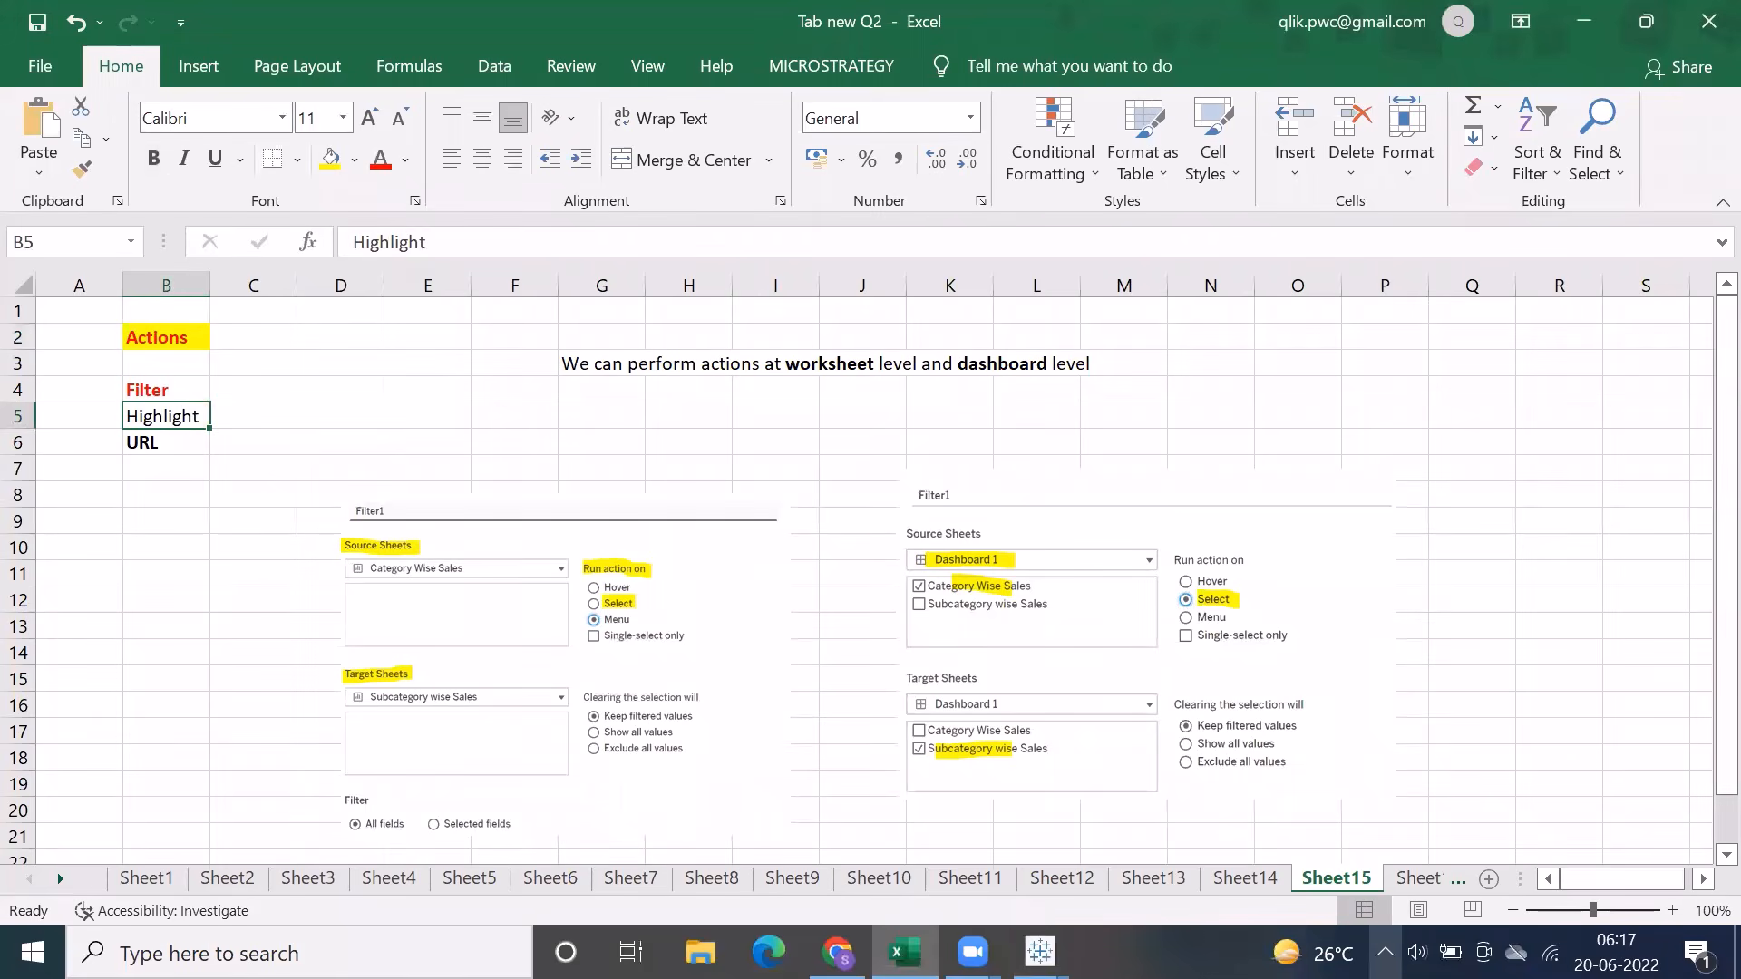
click(1040, 952)
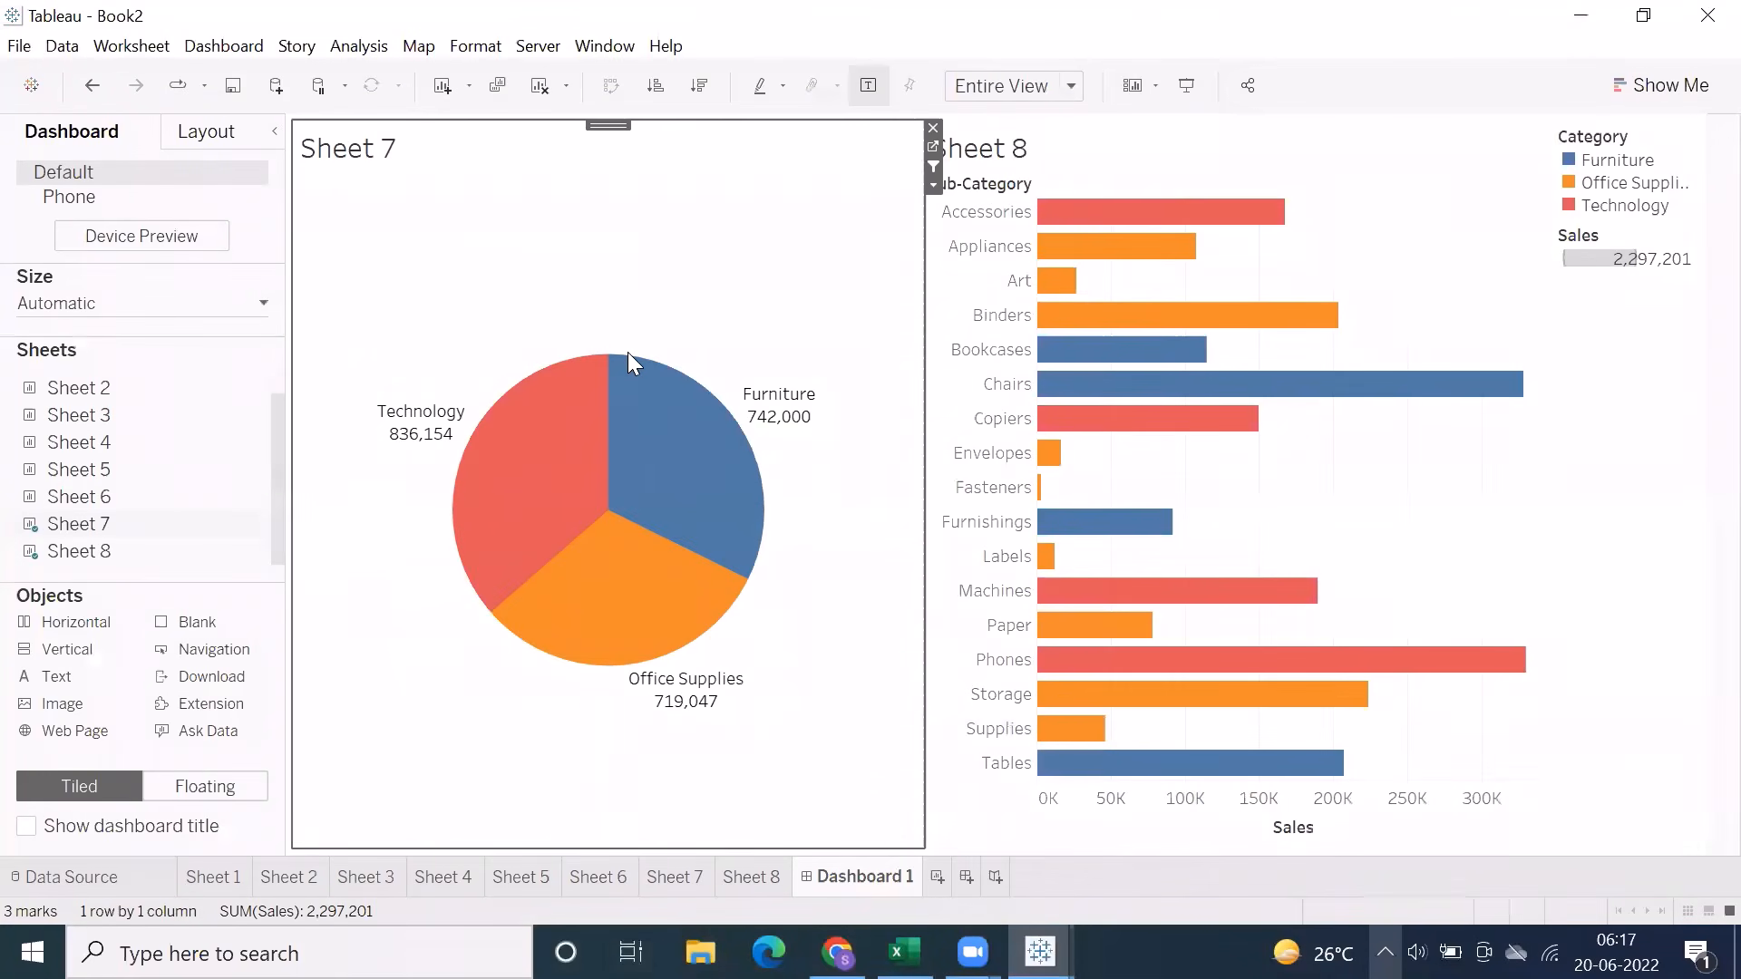
mouse_move(628, 368)
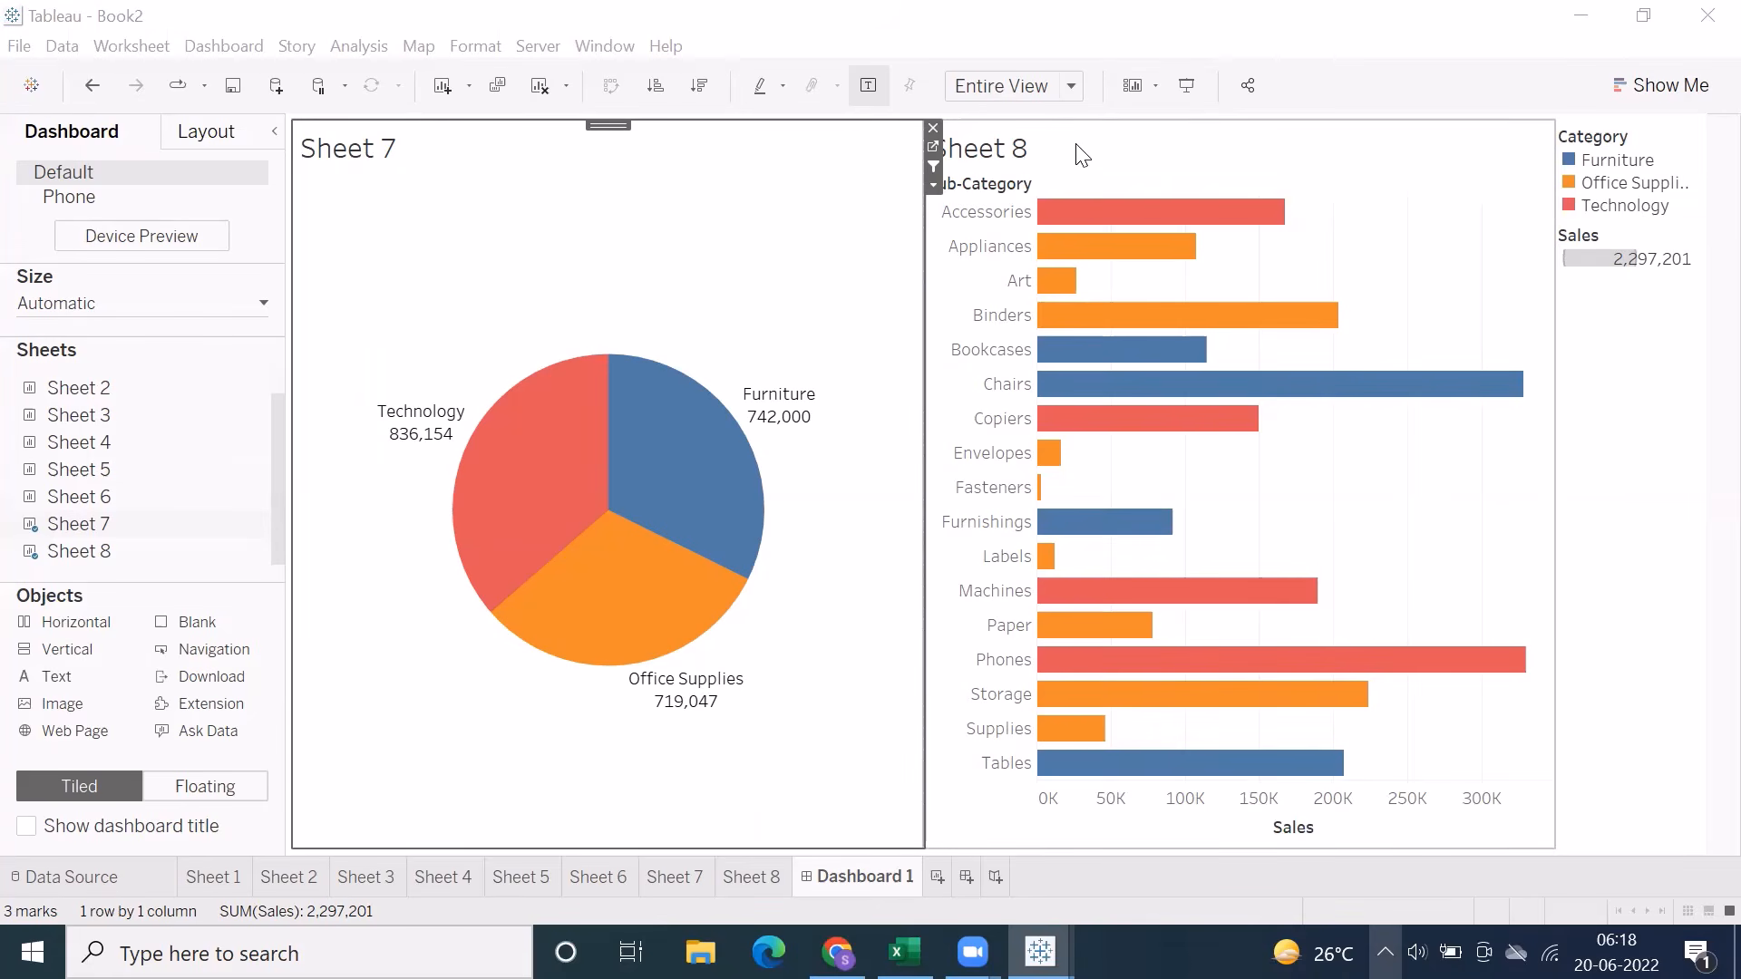
On Sheet 7, group the fields of the Orders data source by folder instead of by data source table
click(664, 878)
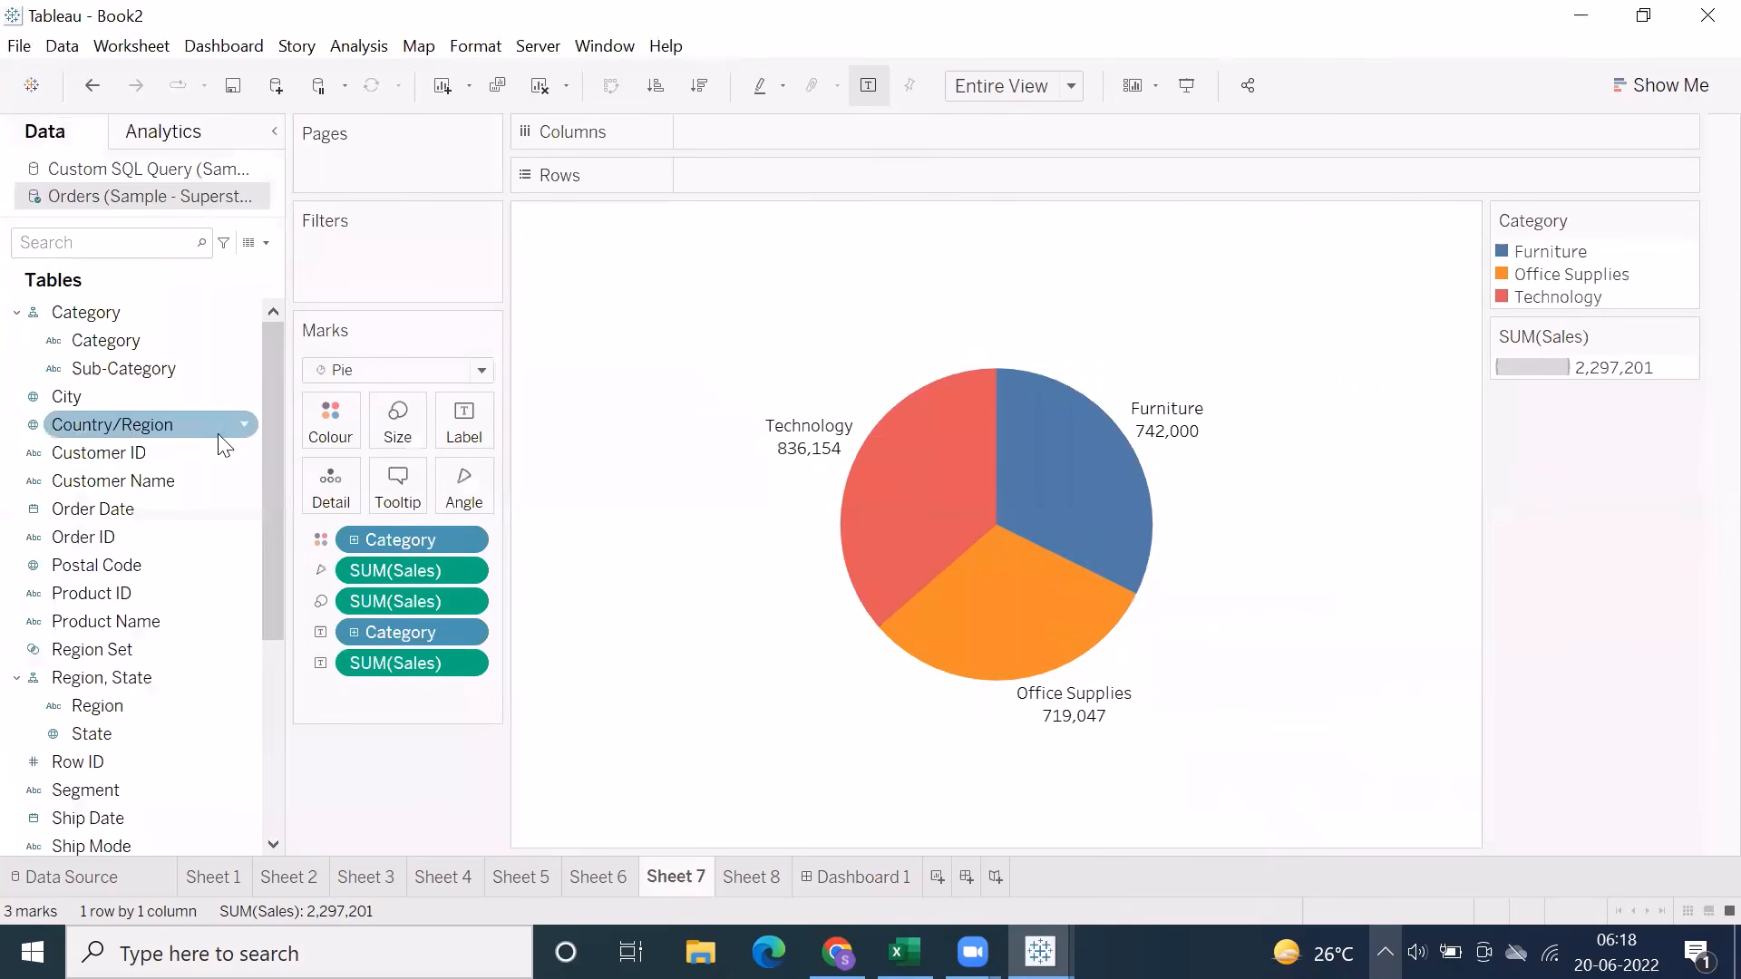
scroll(39, 662, down, 4)
scroll(108, 537, up, 3)
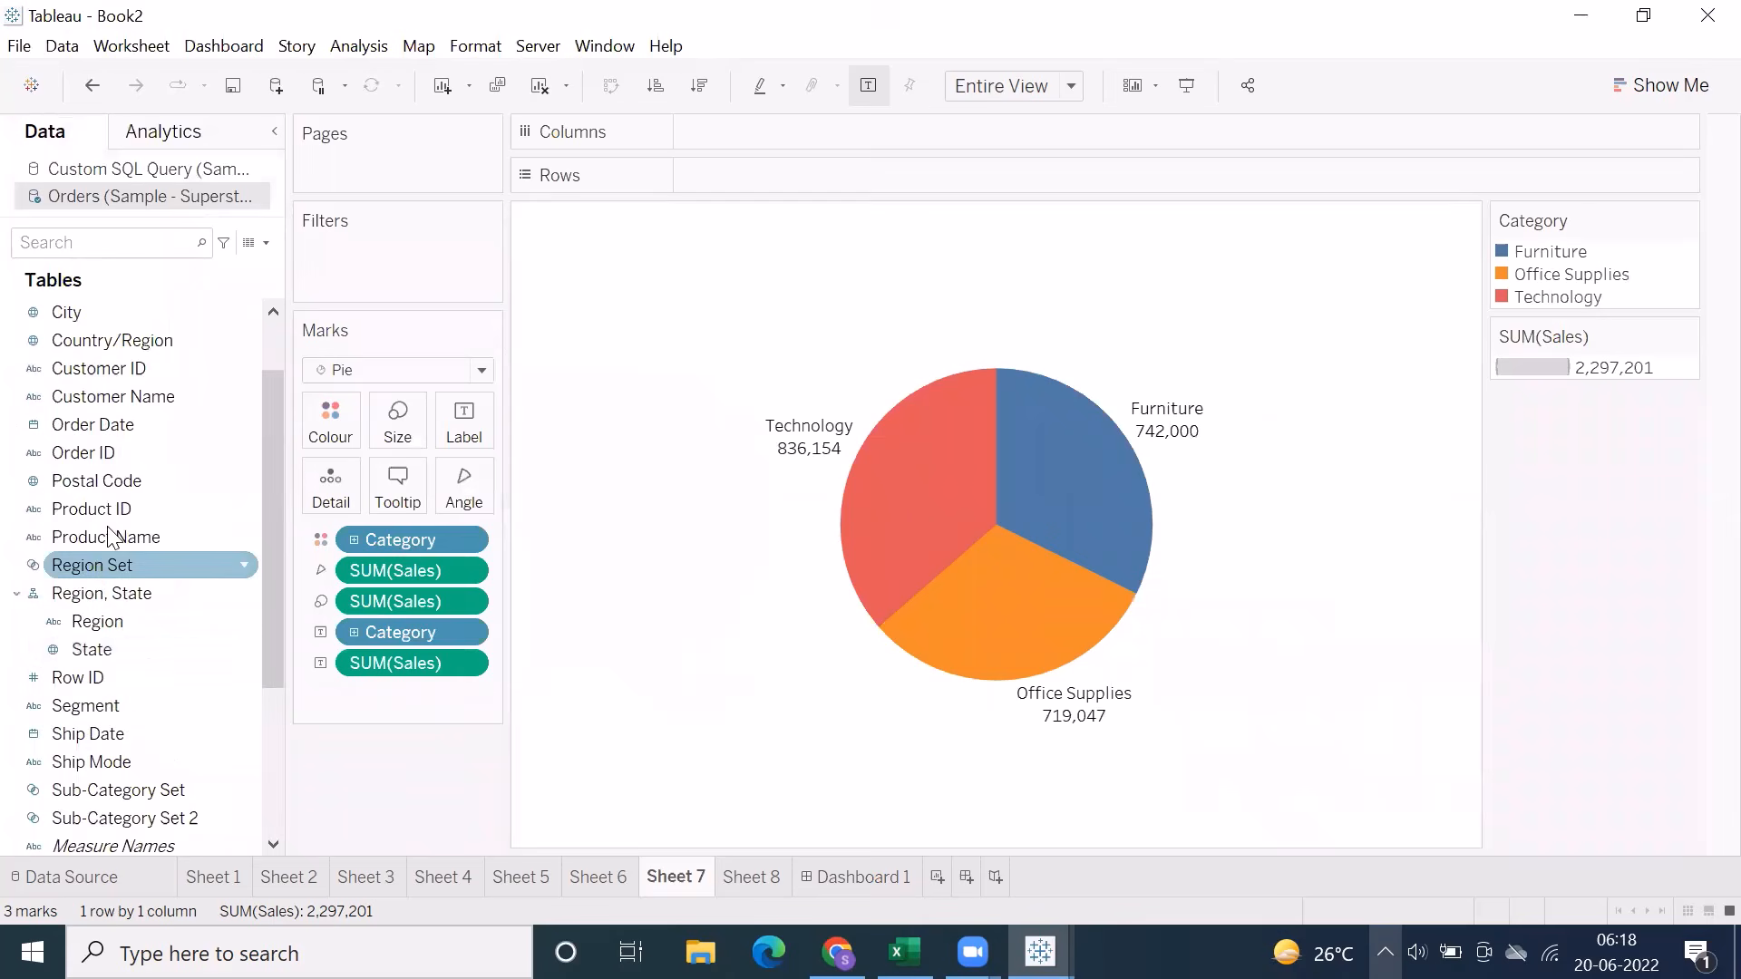
right_click(70, 455)
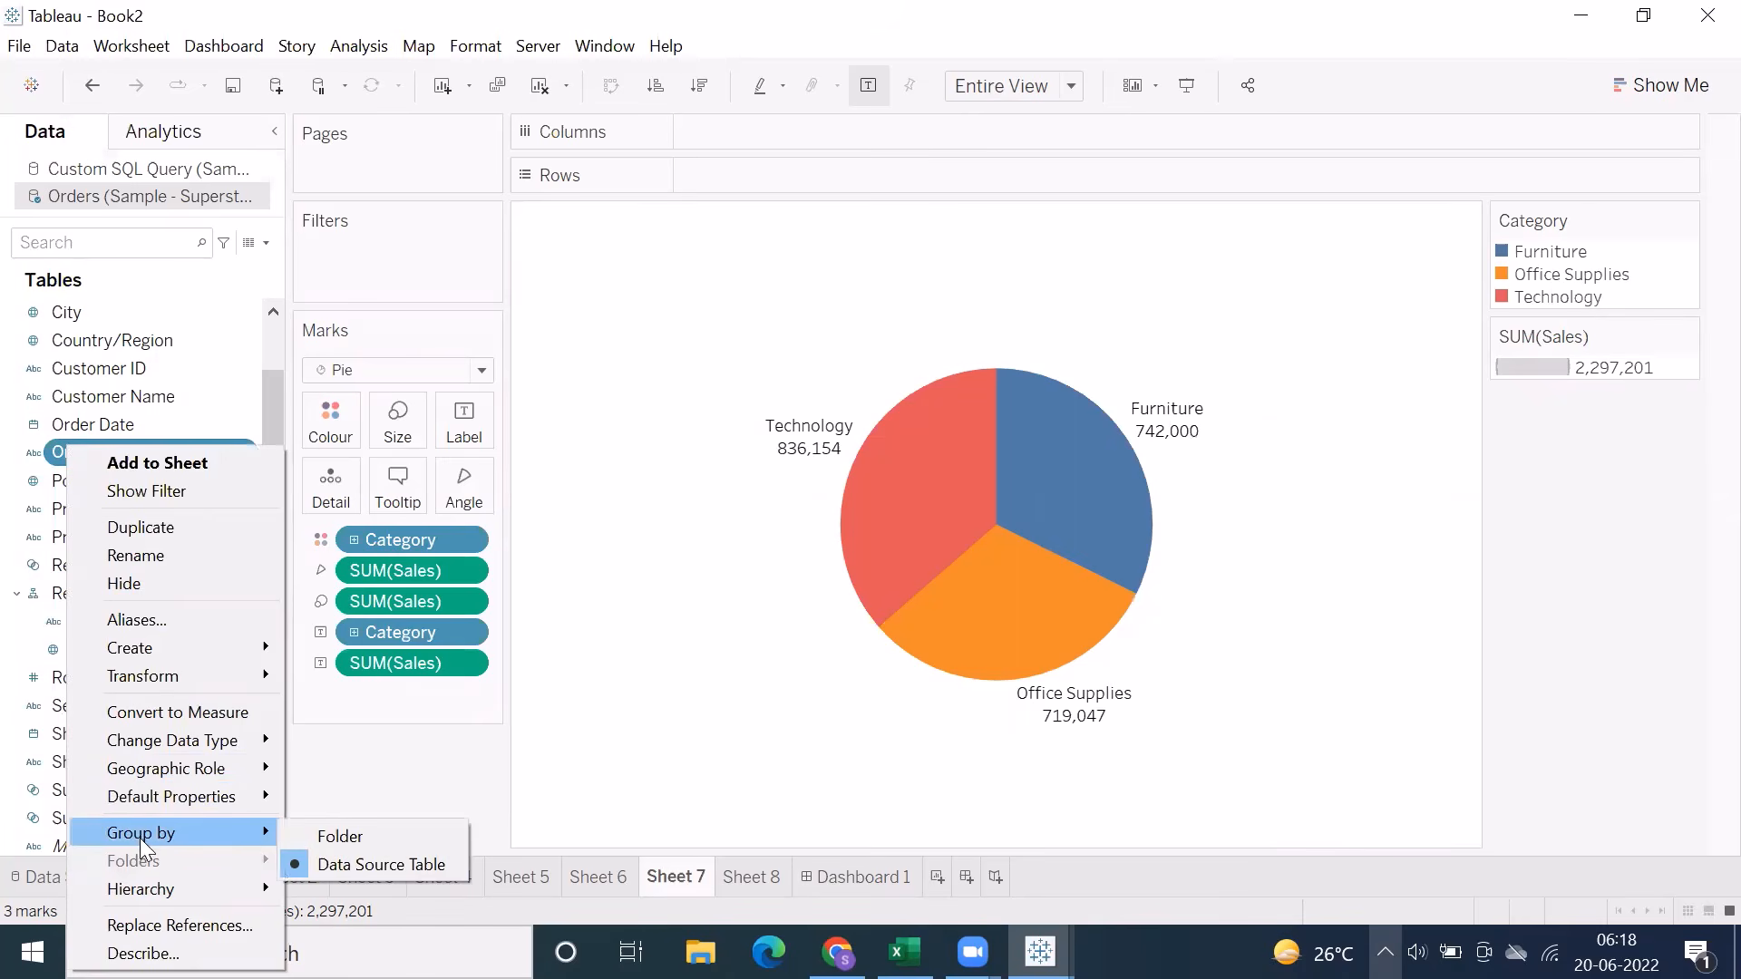
mouse_move(142, 832)
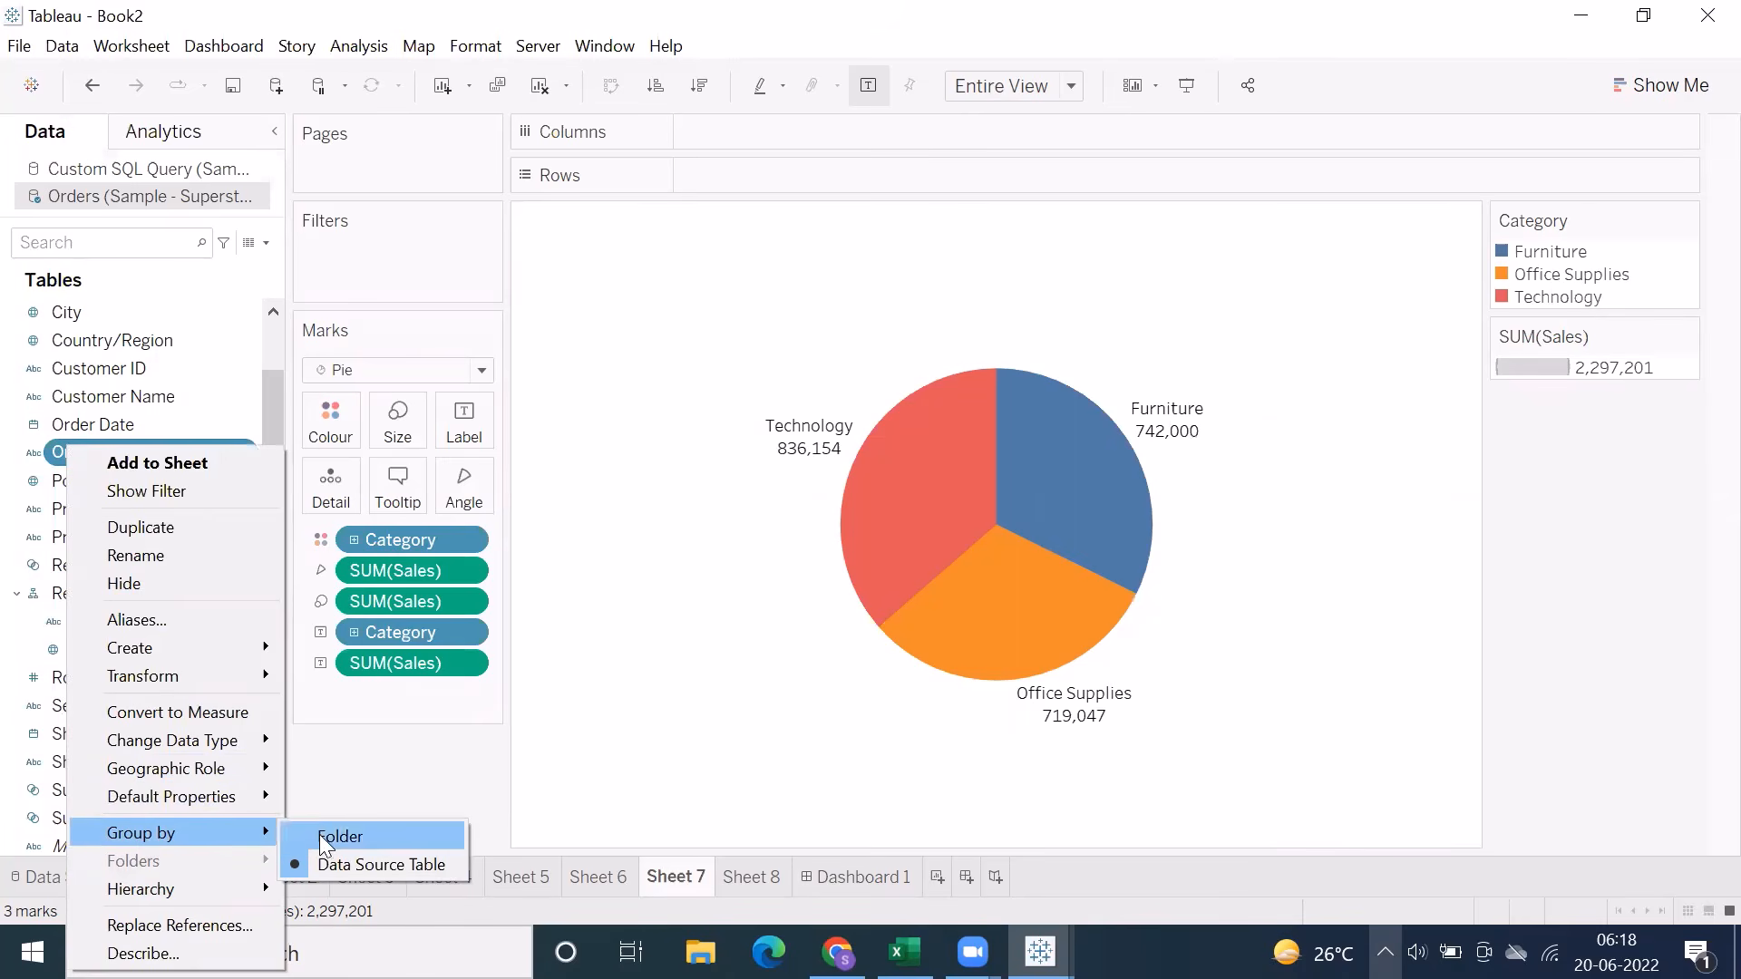
click(332, 860)
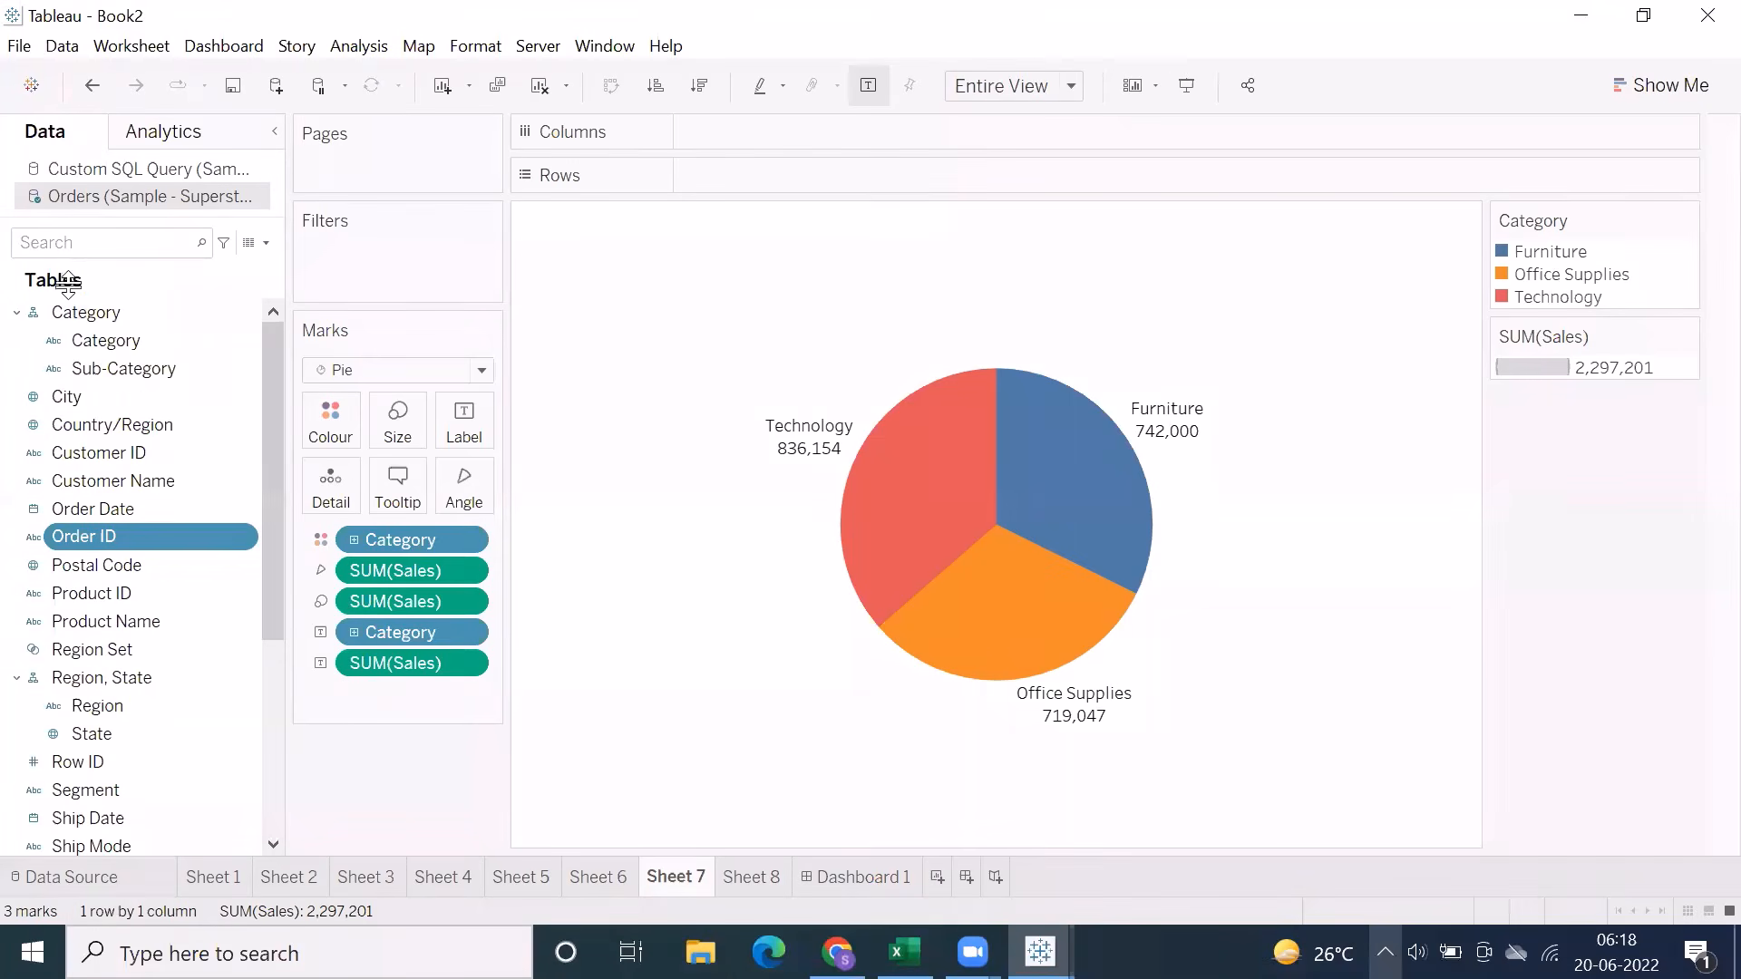
right_click(77, 536)
mouse_move(183, 399)
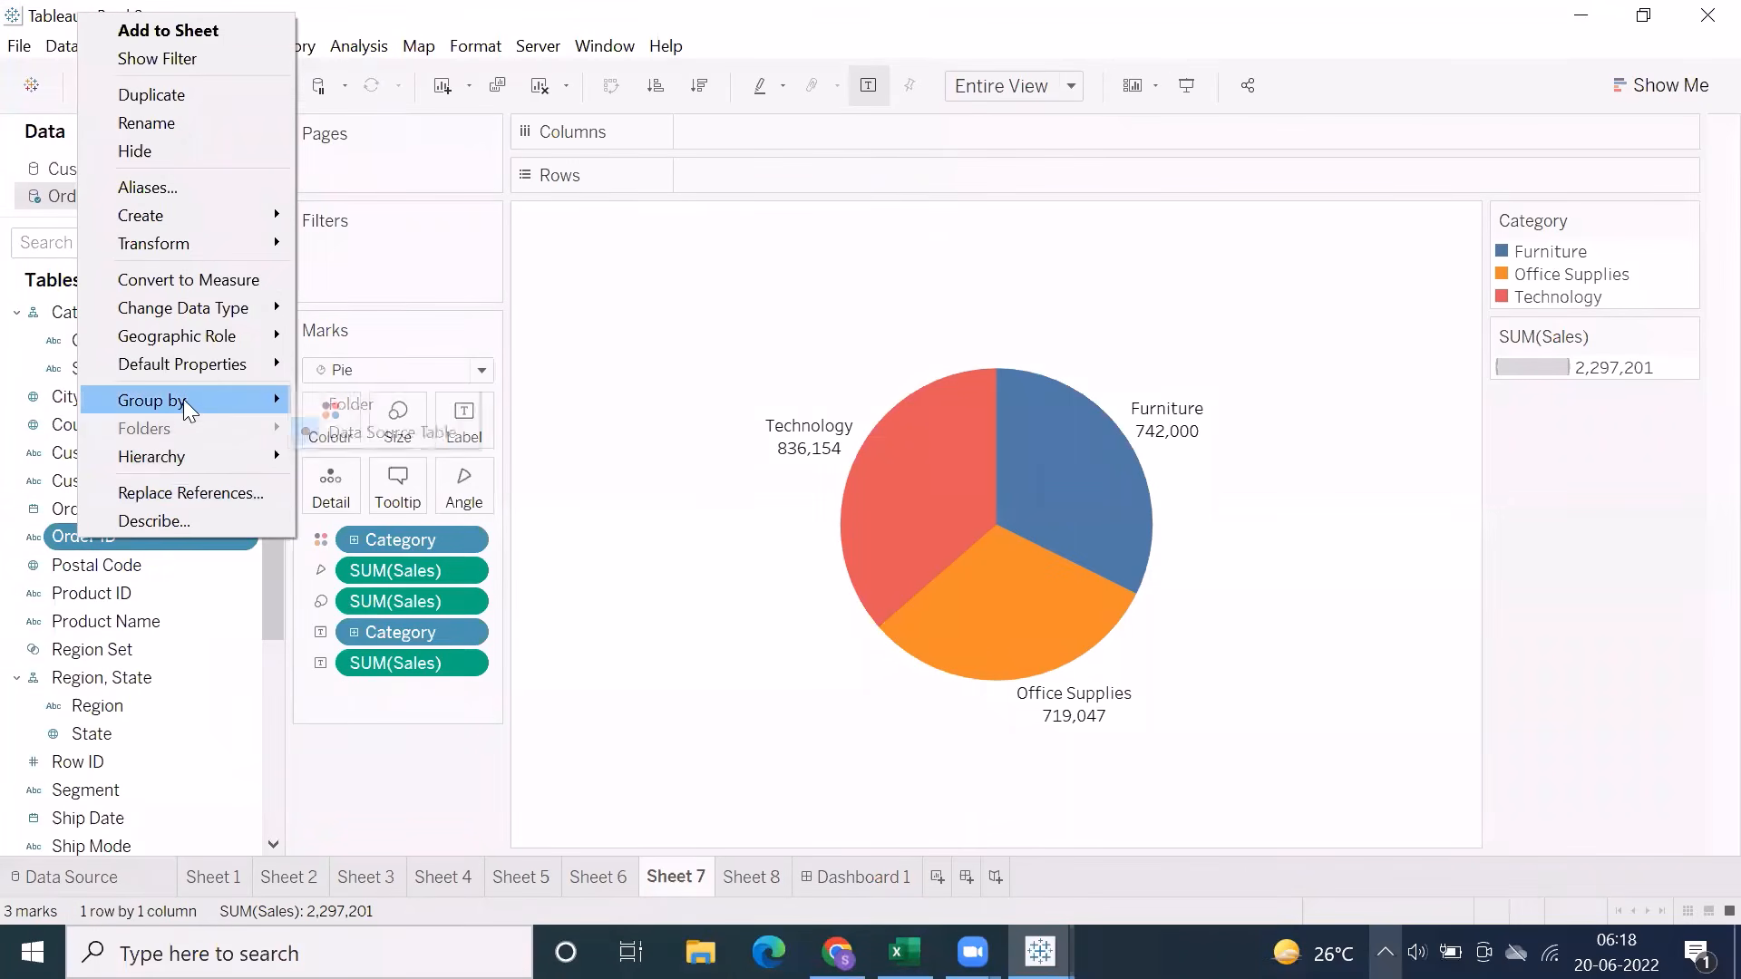
click(341, 406)
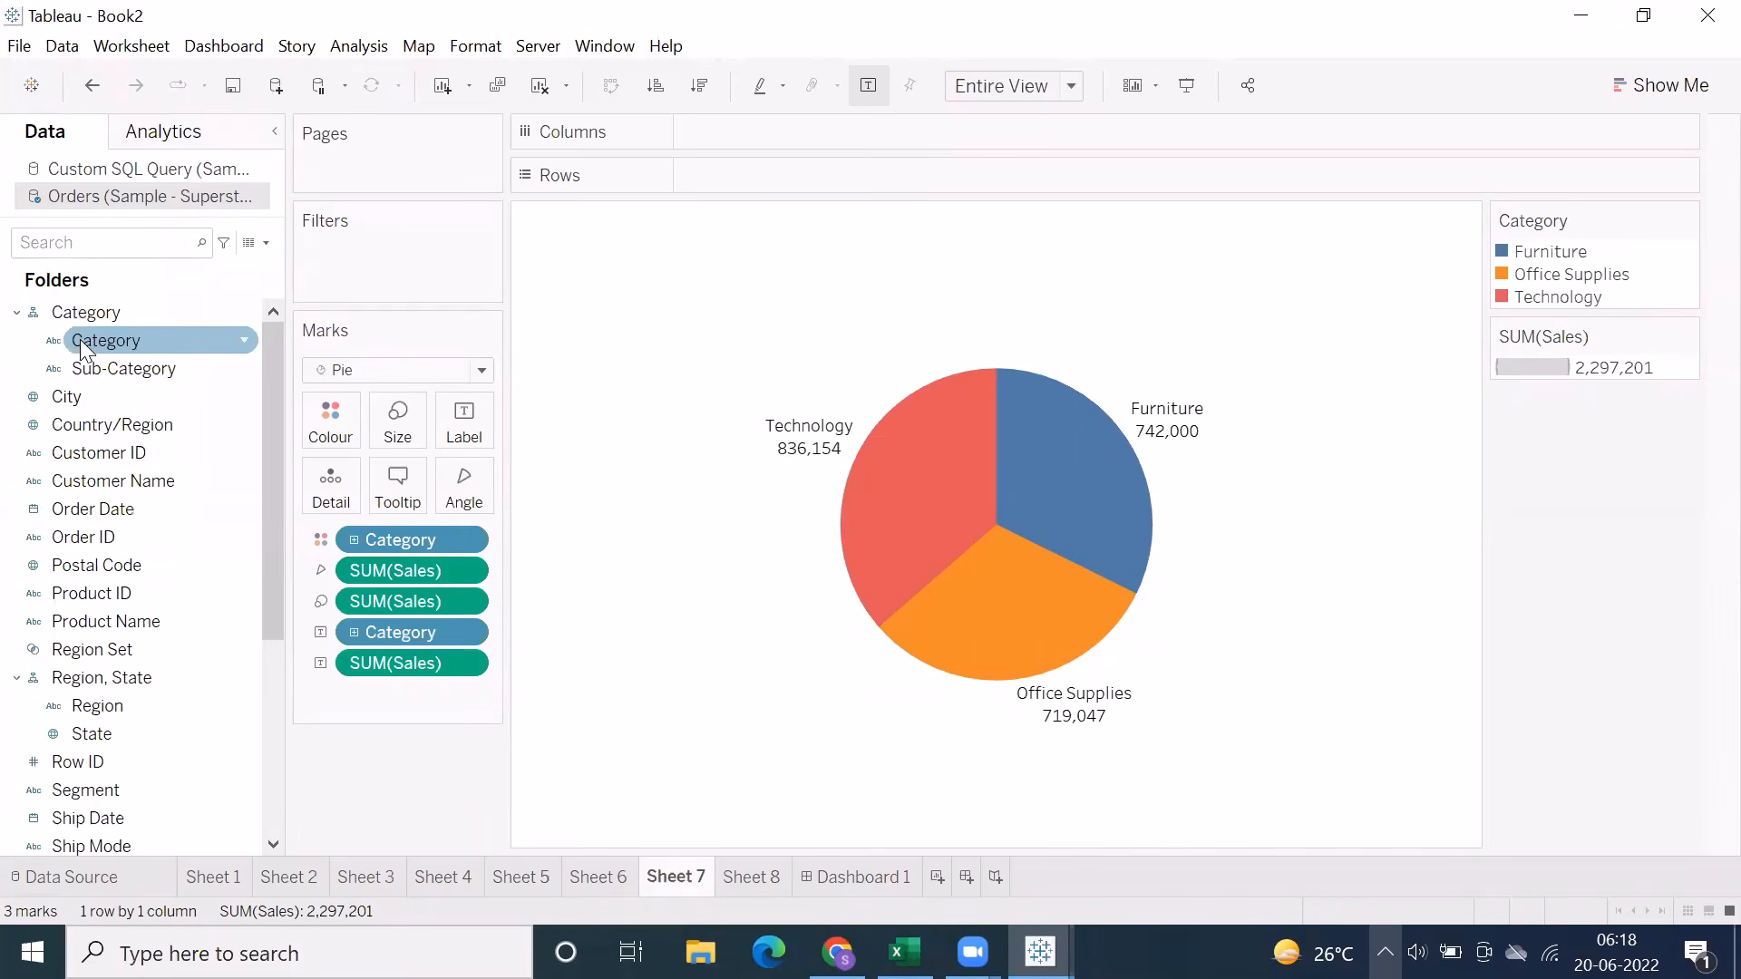
Create a folder for the Customer Name field, keeping the suggested folder name
right_click(72, 481)
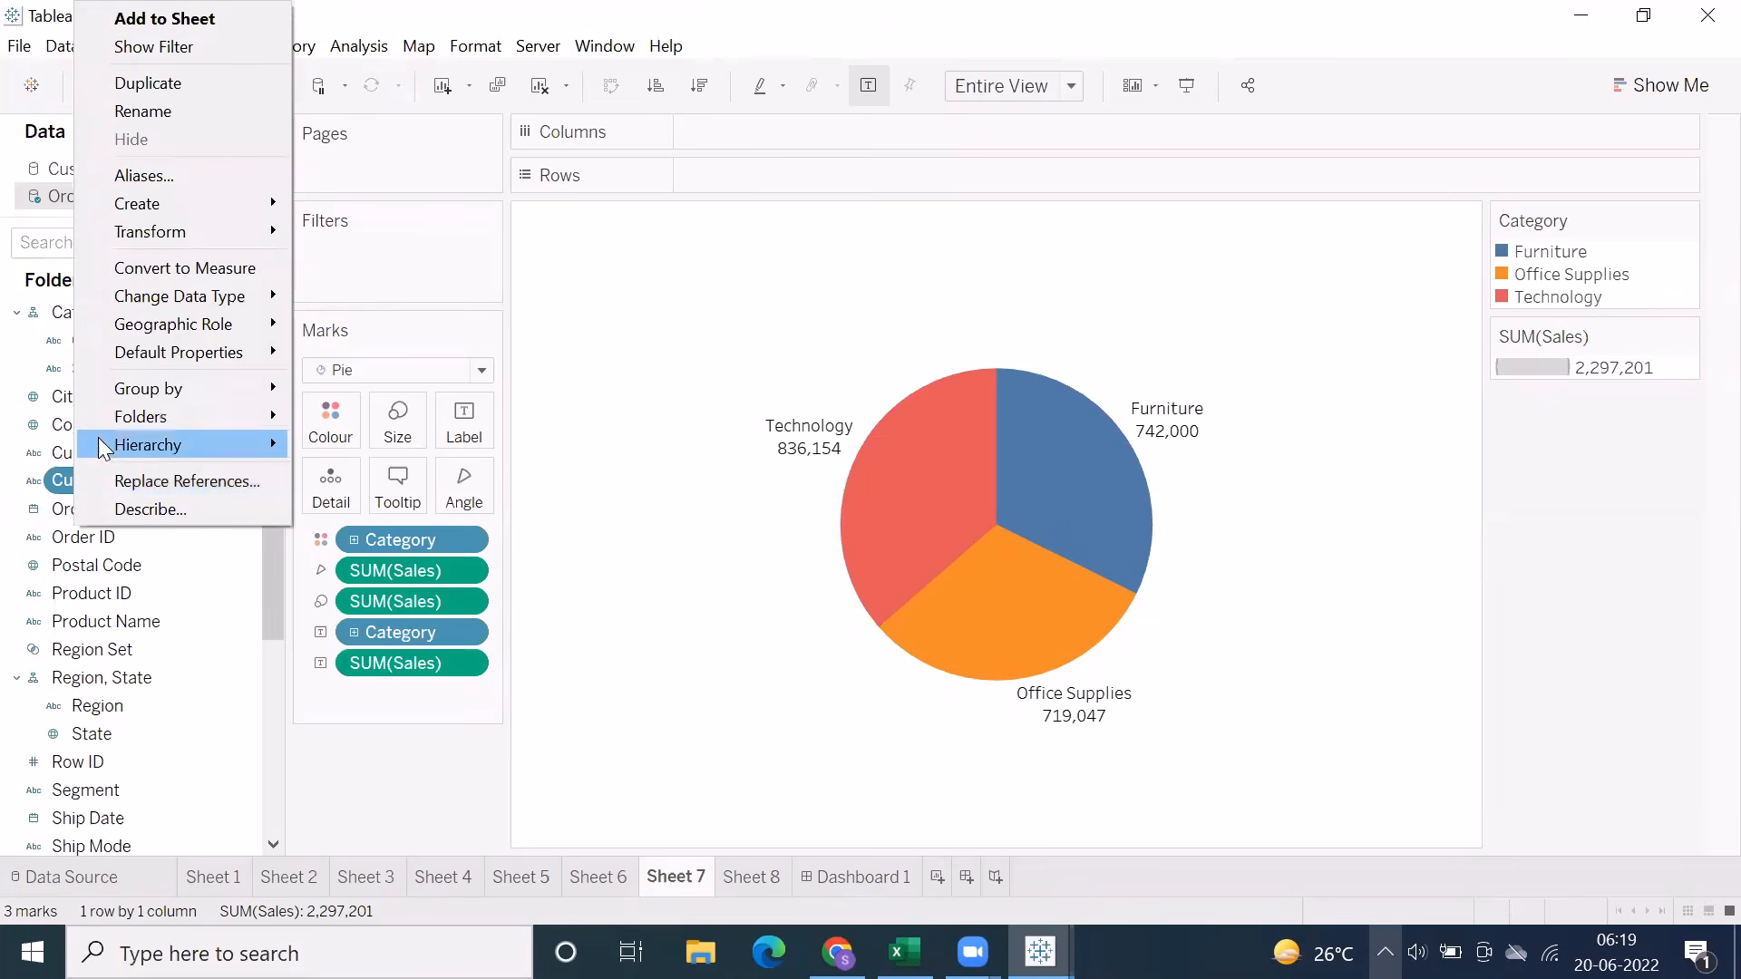
mouse_move(125, 419)
click(360, 415)
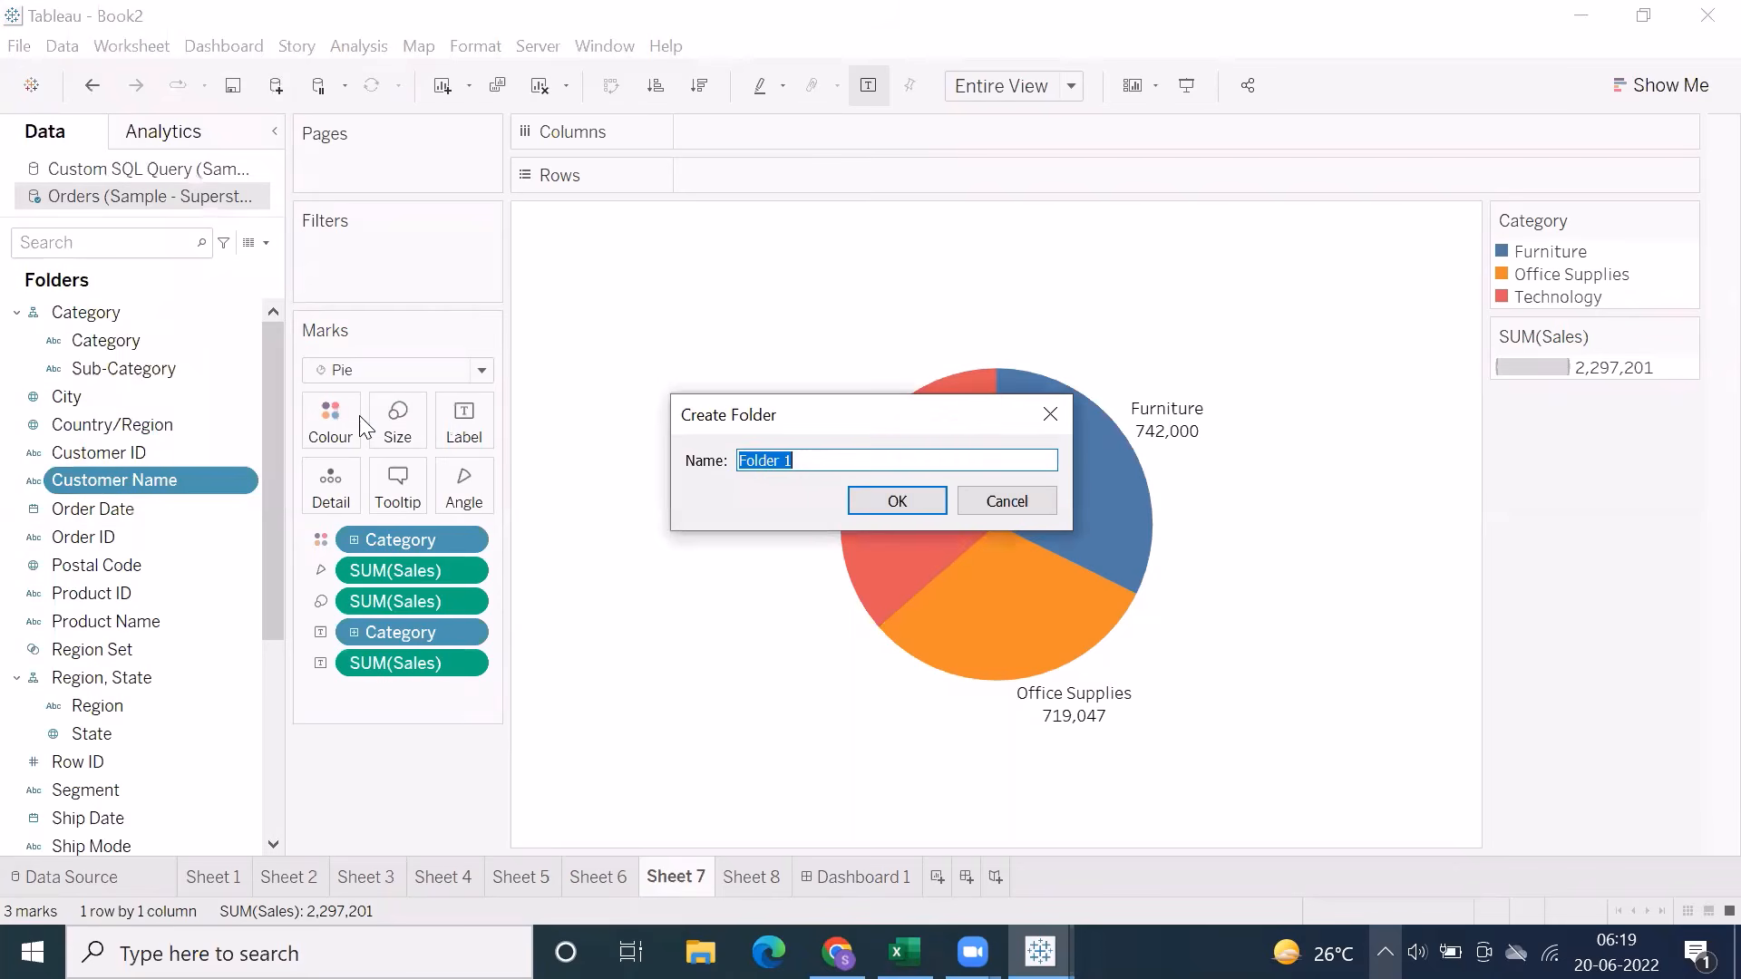
click(897, 501)
scroll(172, 564, down, 1)
scroll(172, 564, up, 1)
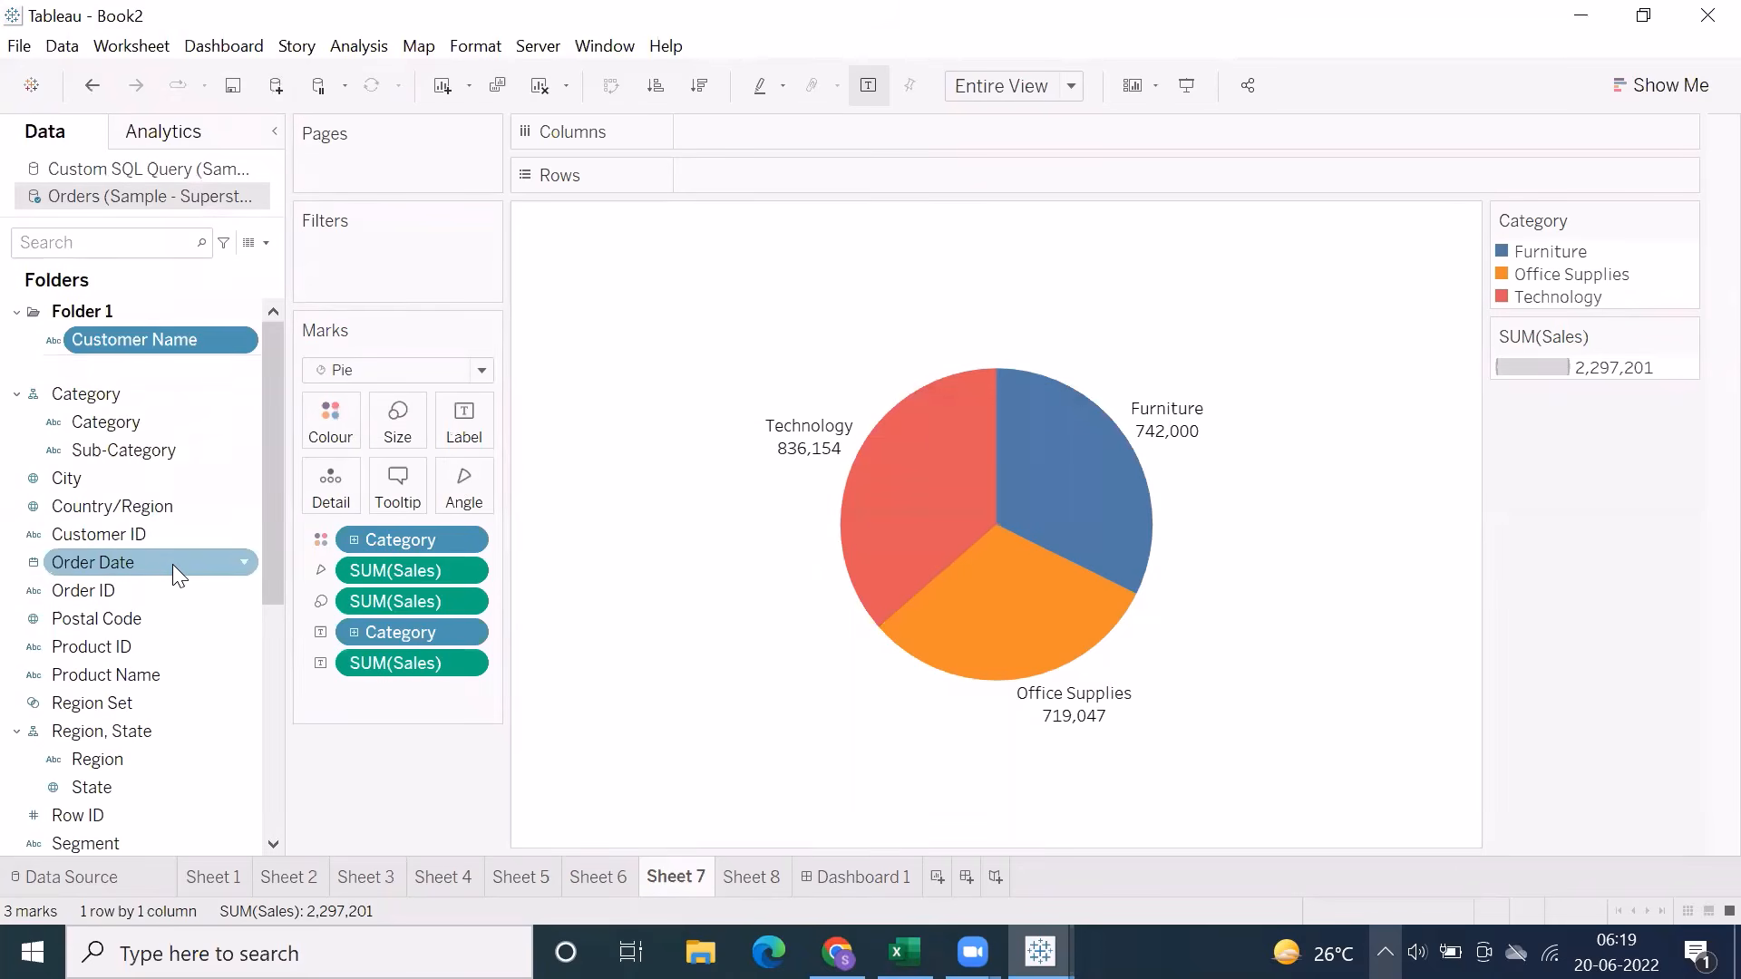
Add the Customer ID field to the existing folder, Folder 1
click(120, 533)
right_click(119, 533)
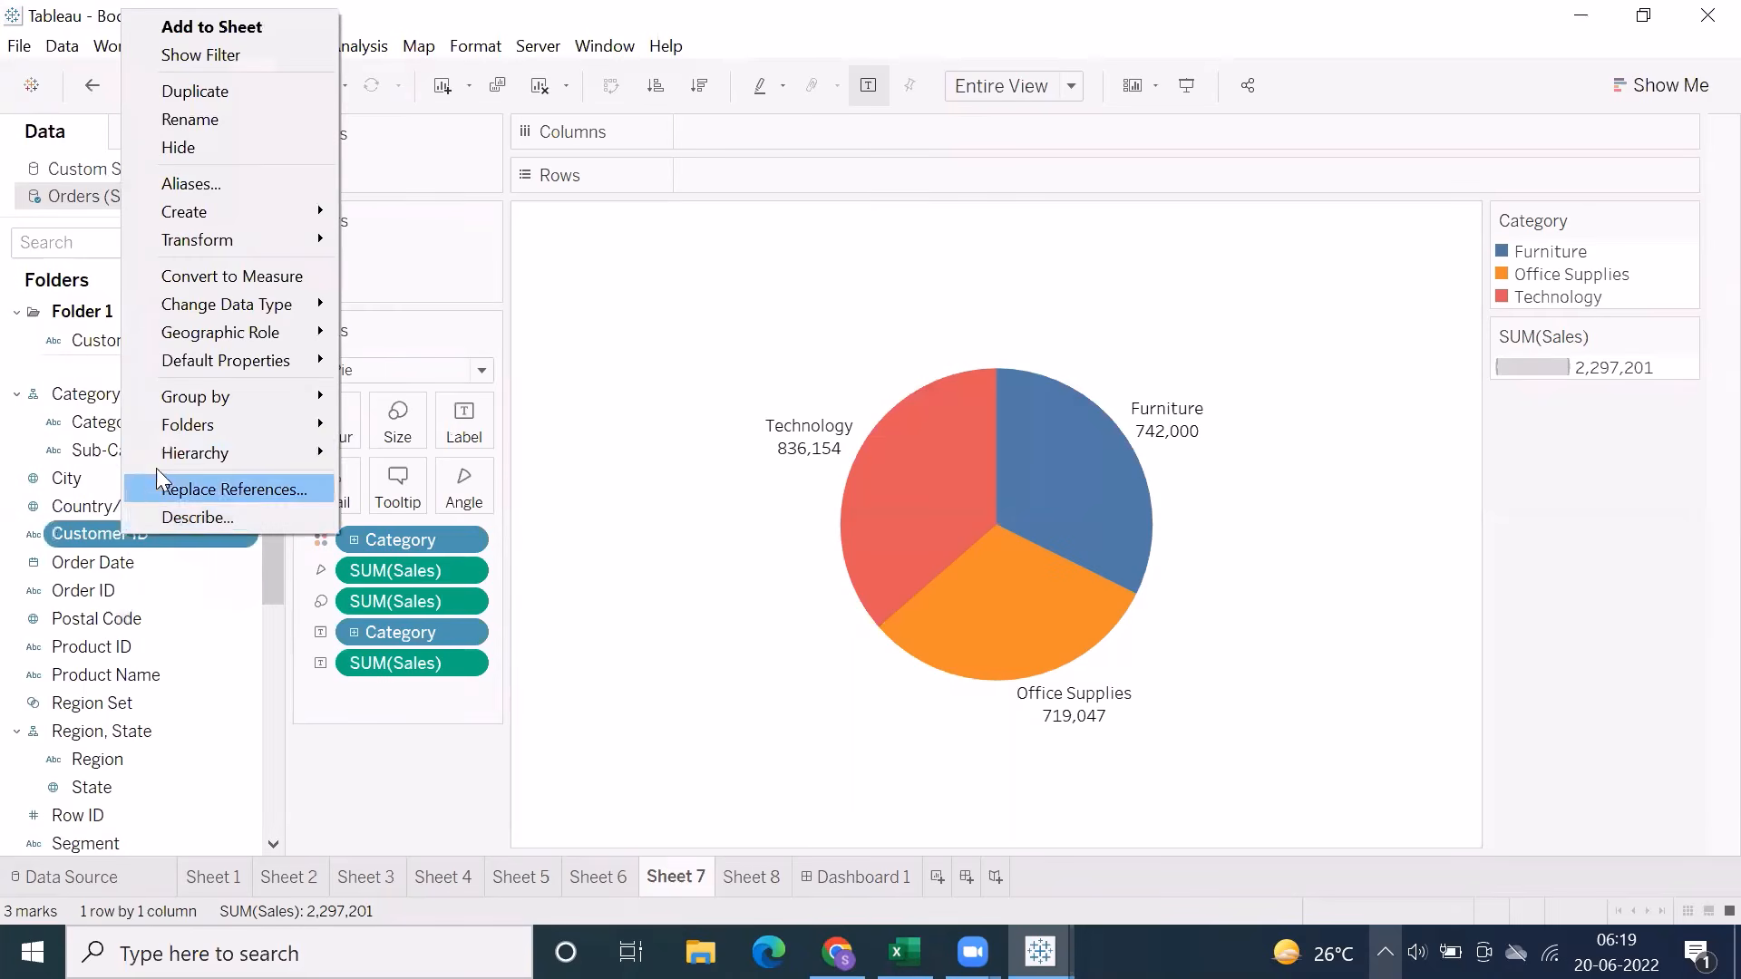
mouse_move(236, 424)
mouse_move(426, 428)
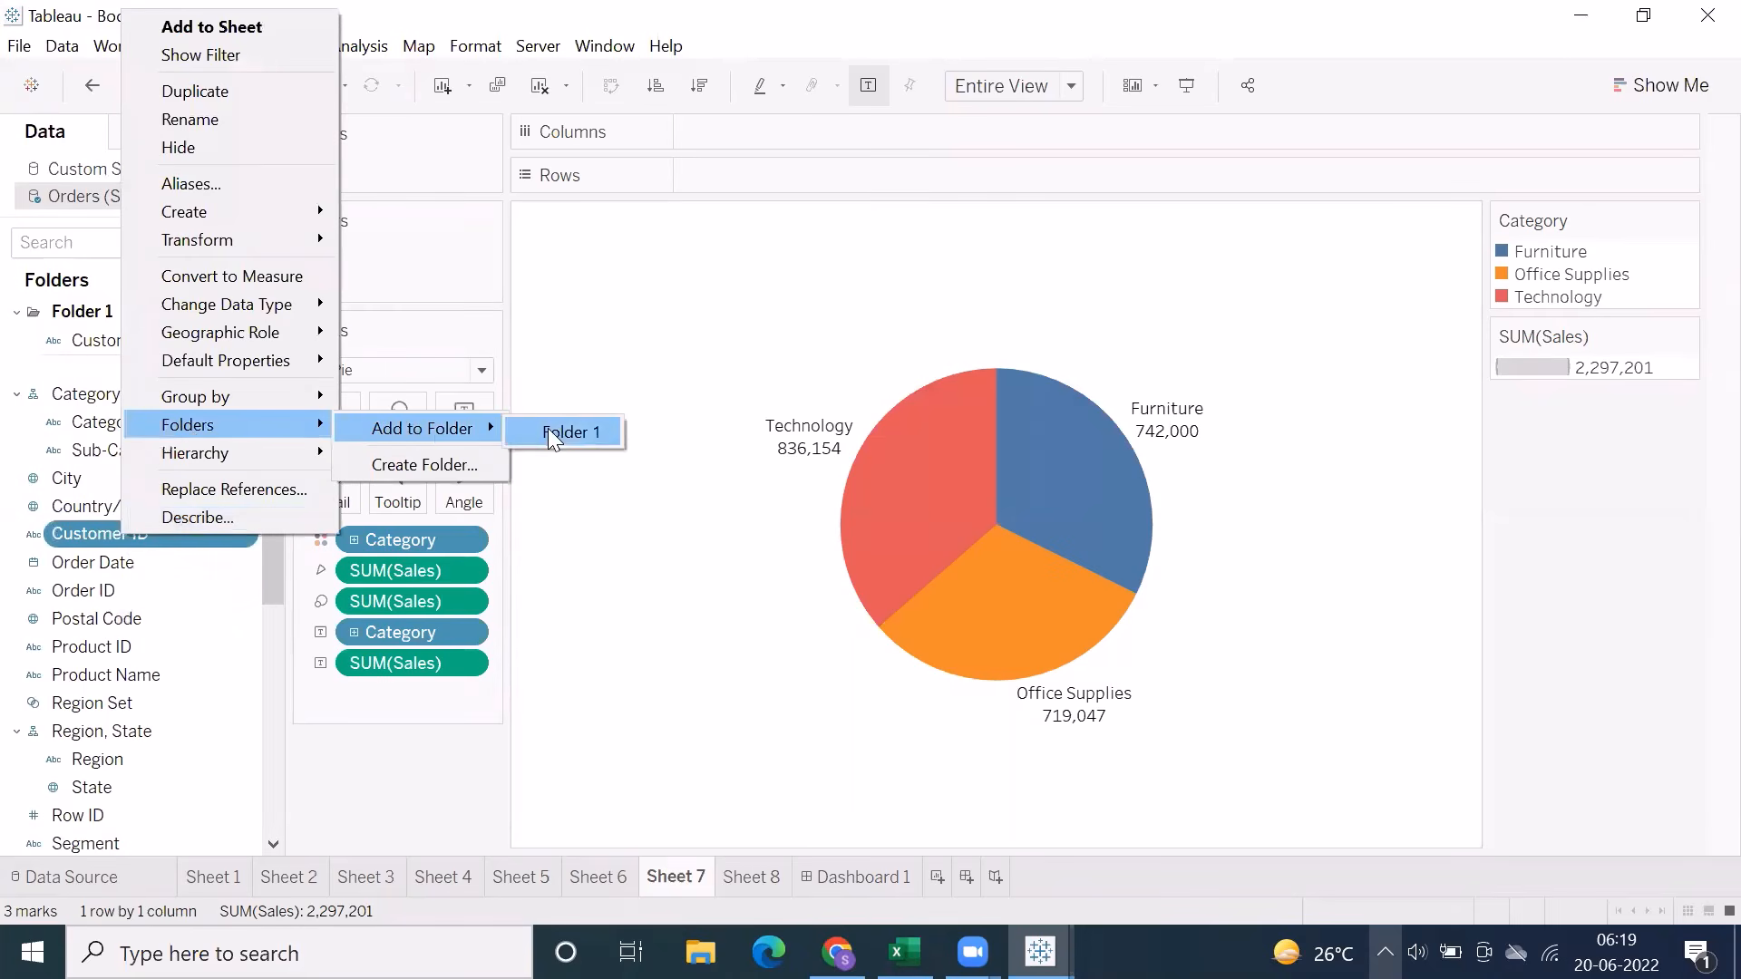
click(548, 430)
Look at the grouping options for the Ship Date field and leave them without choosing one
scroll(110, 442, down, 3)
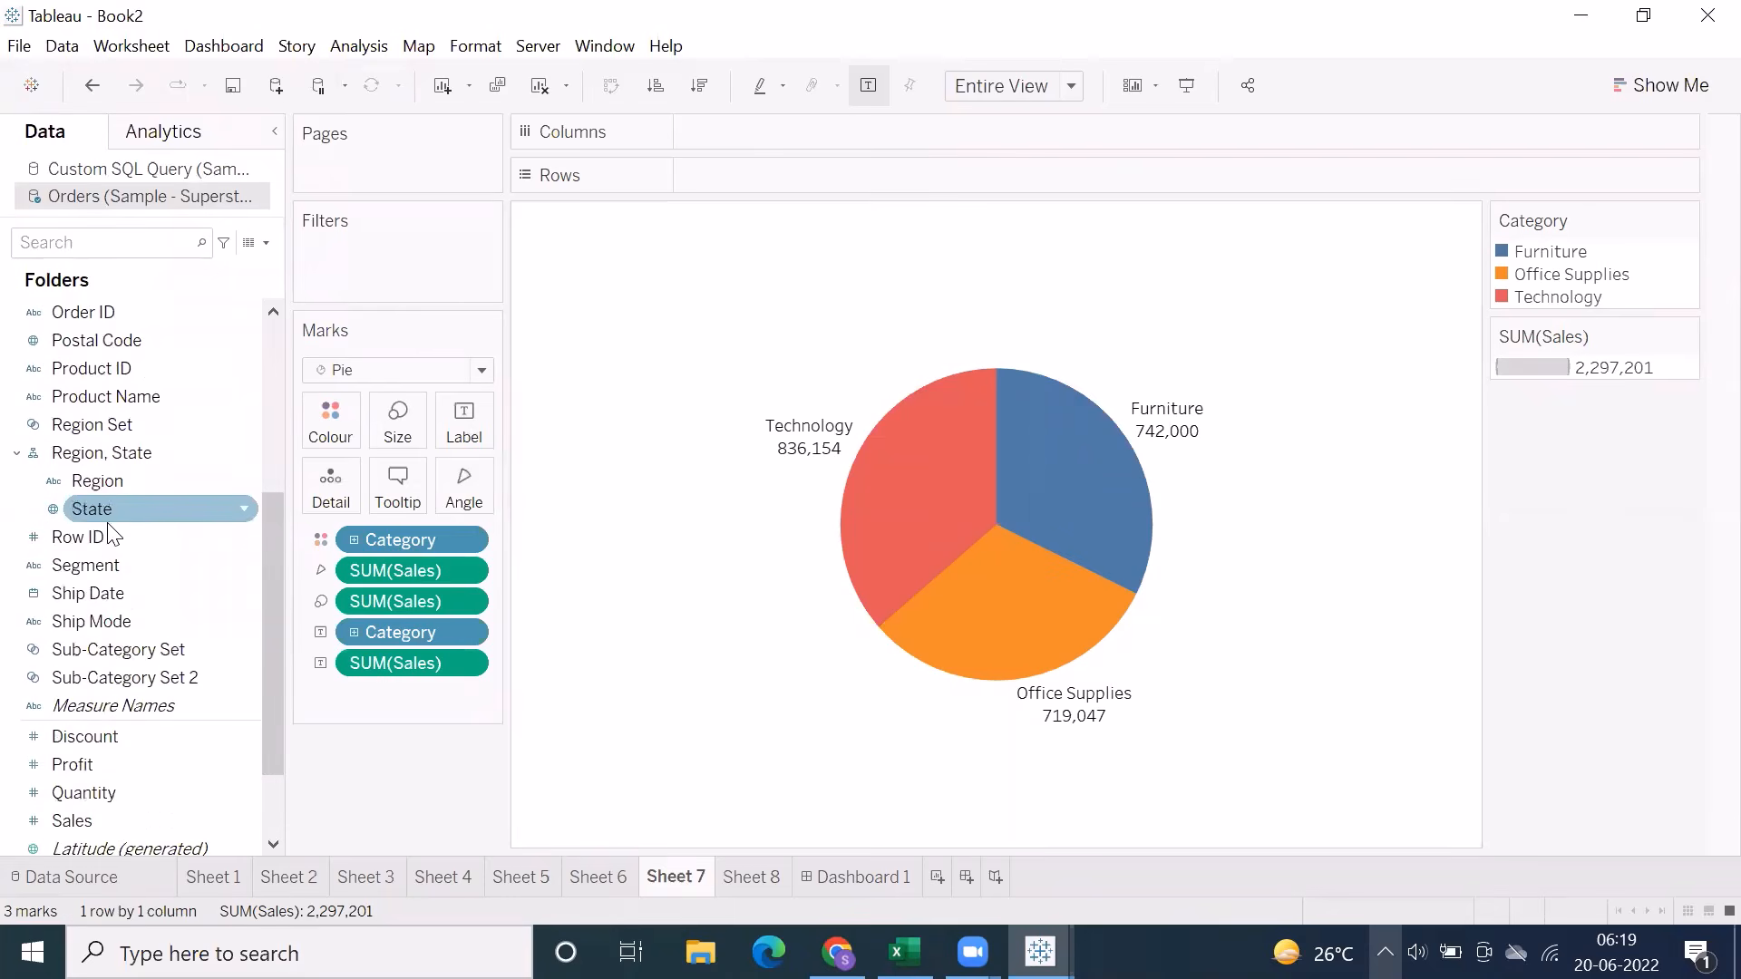
right_click(70, 592)
mouse_move(180, 450)
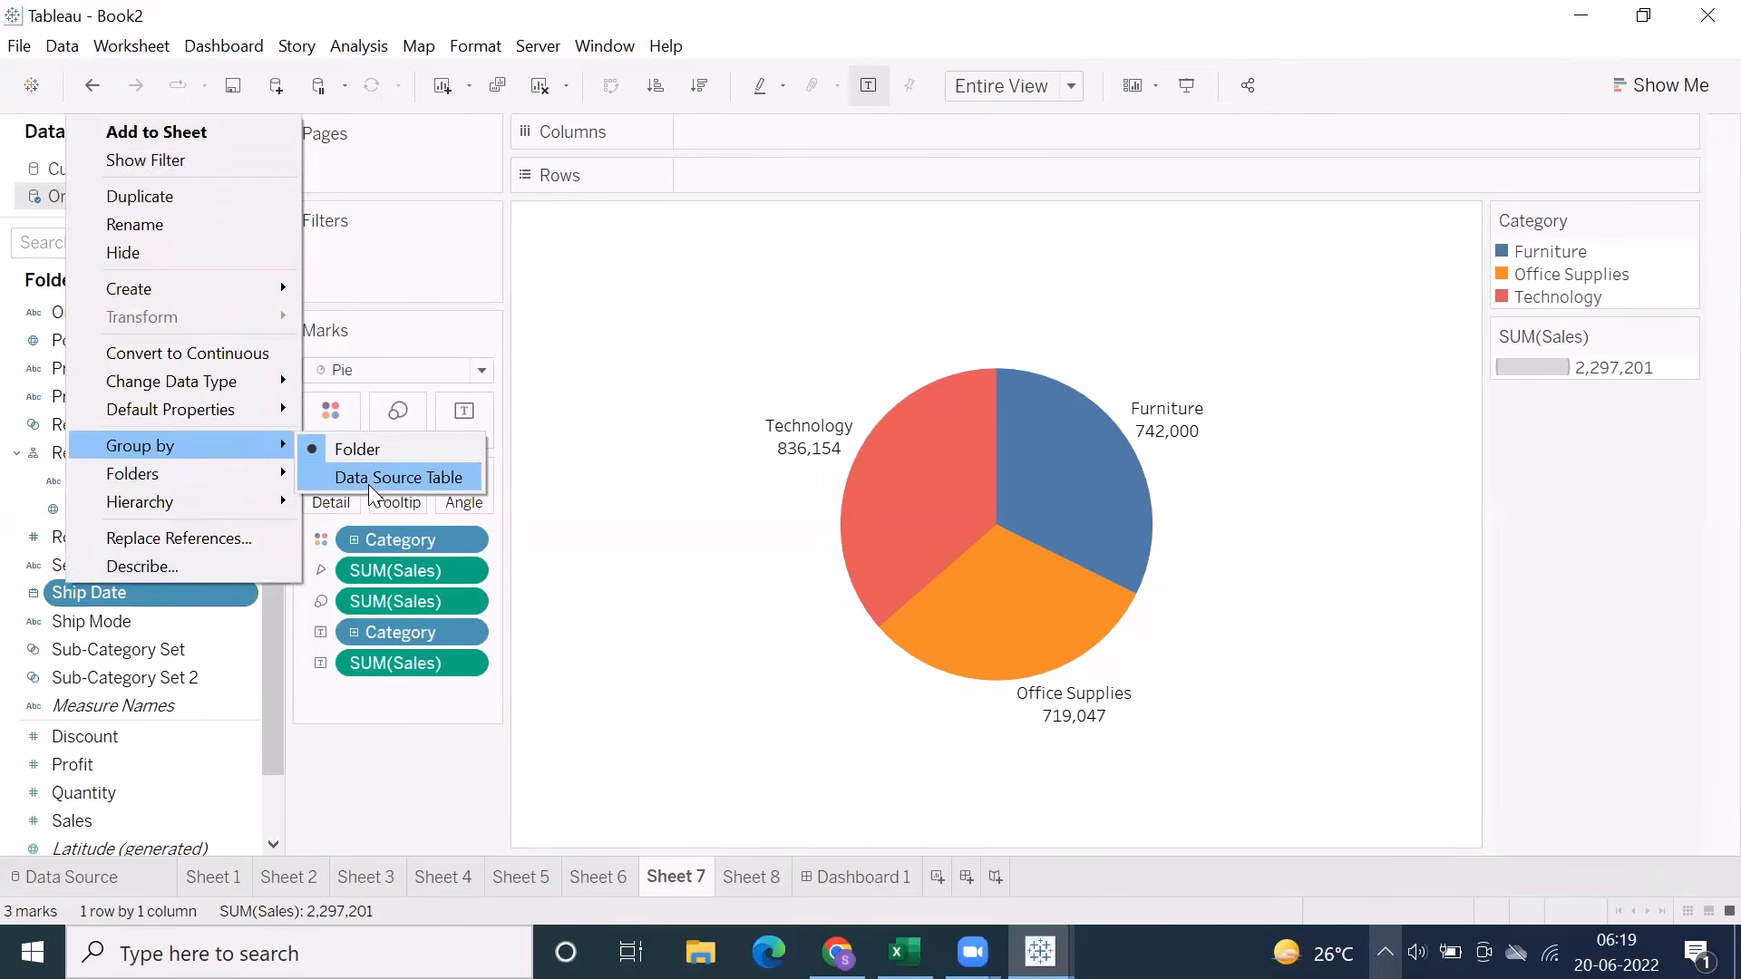
click(685, 359)
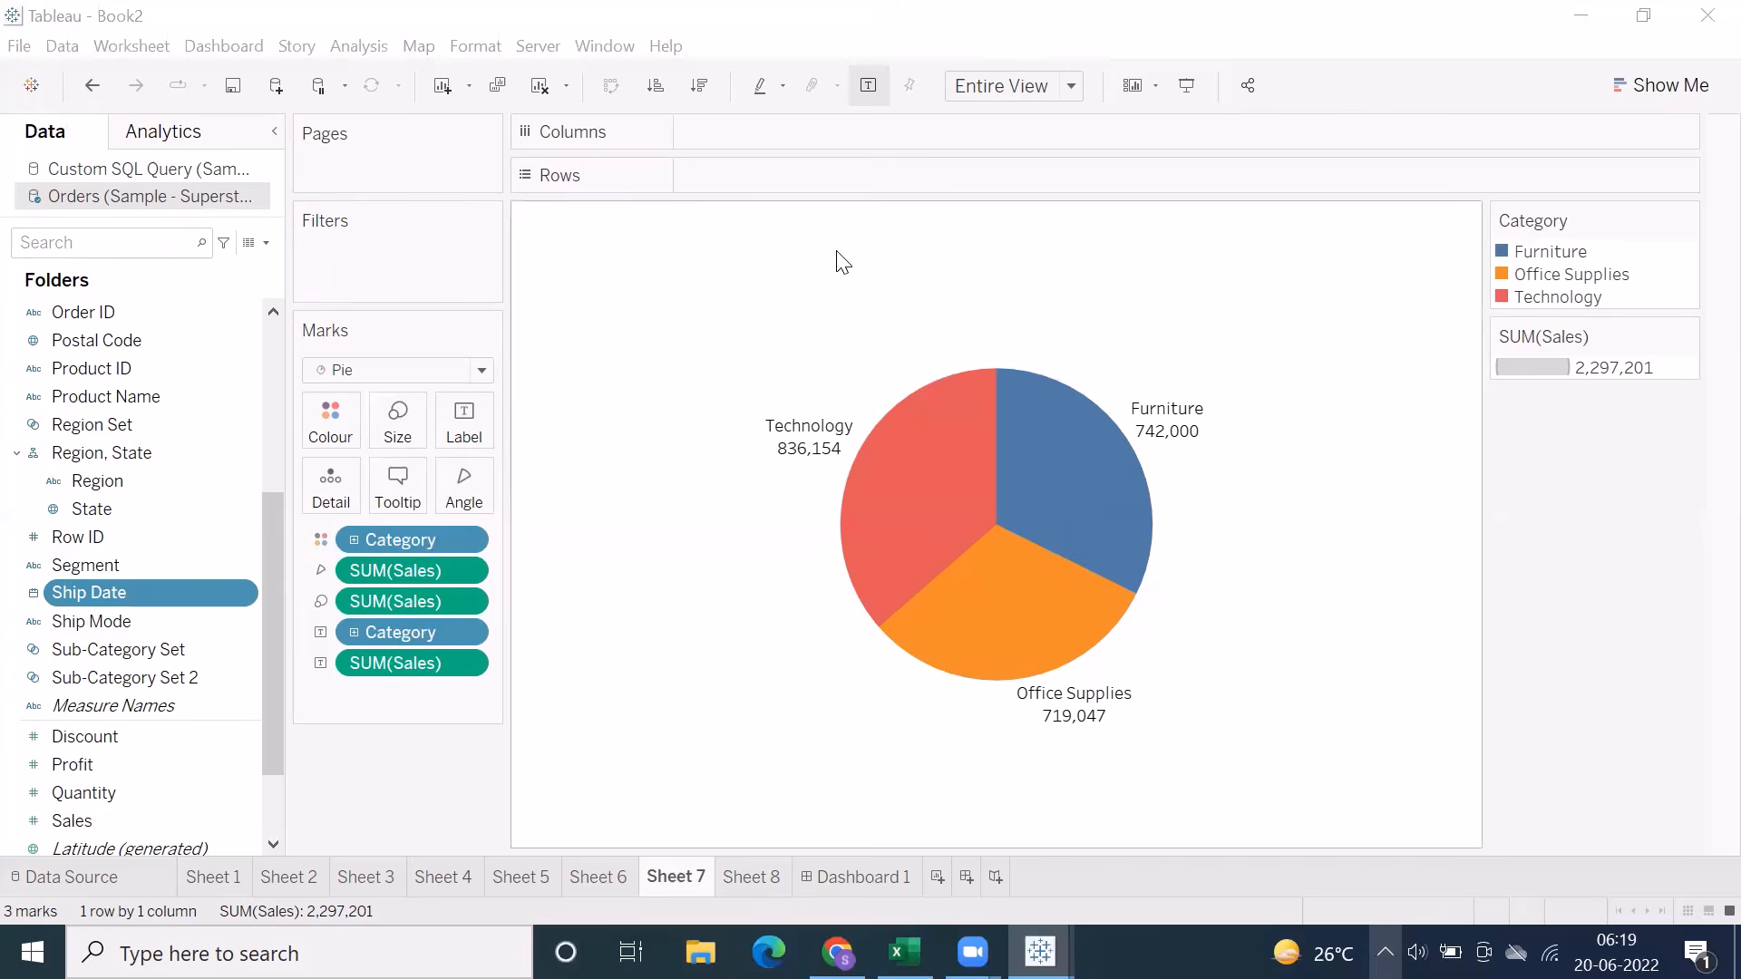
Switch to the Excel notes and go through the sheets to Sheet14, which covers groups and sets
click(904, 952)
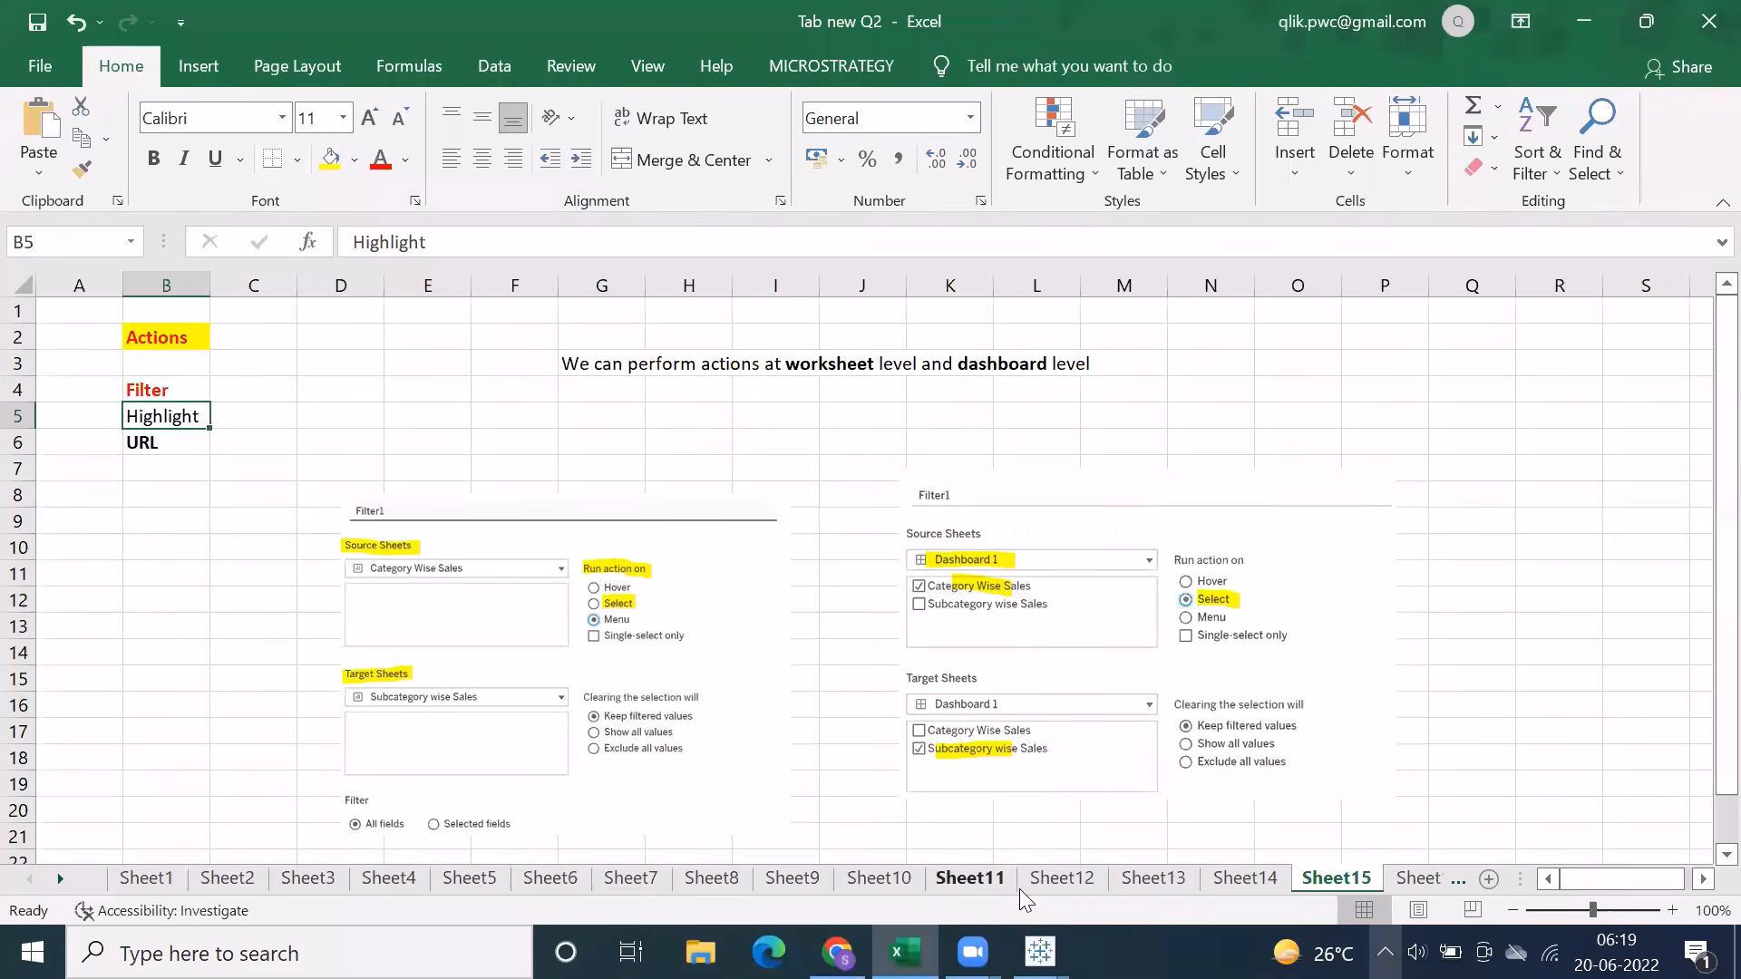
click(1061, 877)
click(1002, 884)
click(1061, 884)
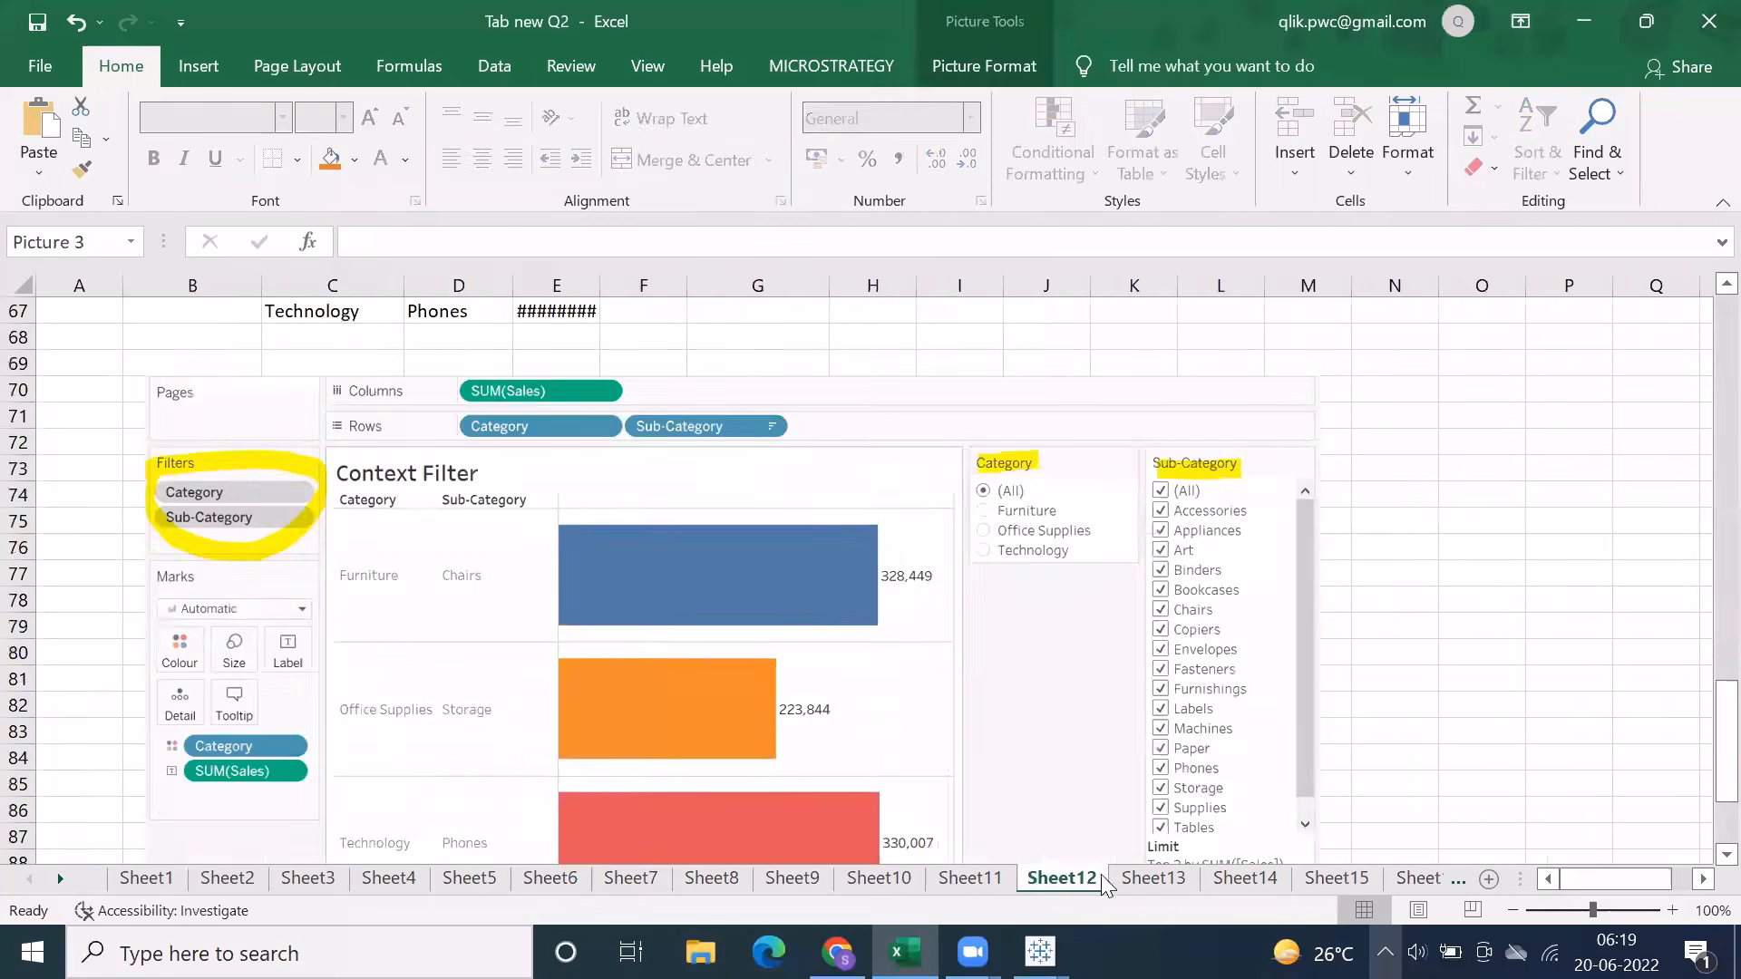
click(1142, 884)
click(1245, 877)
Review the Groups and Sets notes on Sheet14, including the set types and the combined set example
scroll(1155, 627, up, 6)
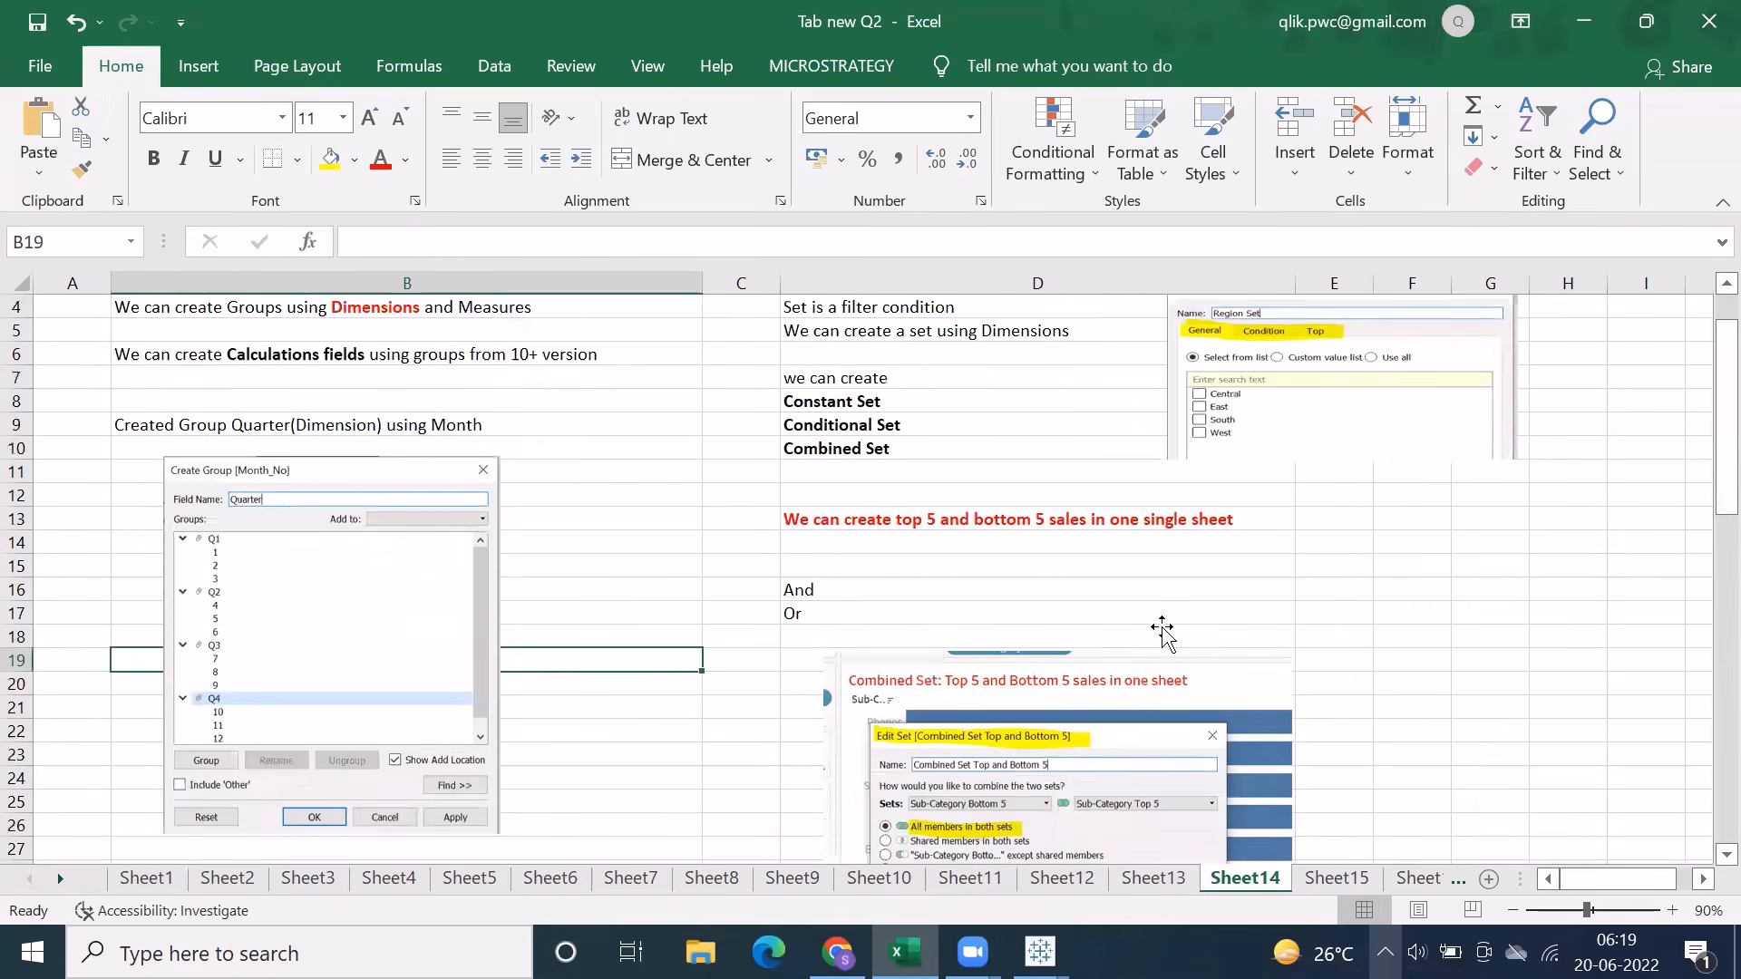
click(886, 332)
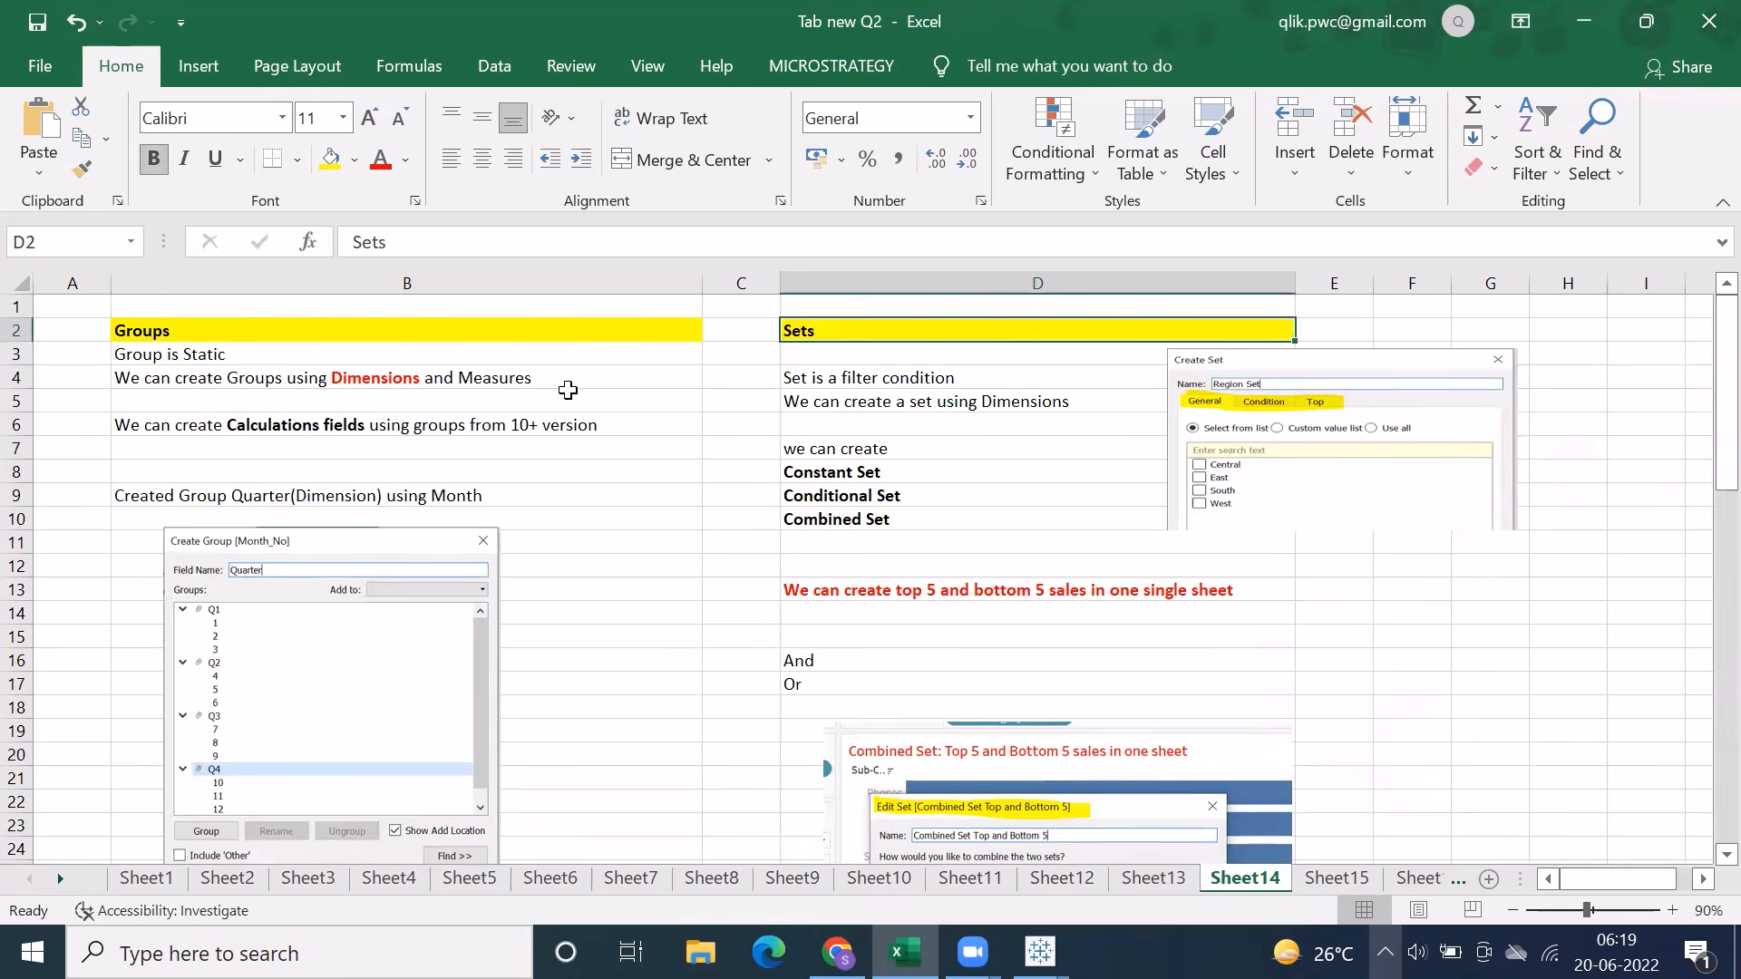
drag(293, 381, 309, 565)
click(324, 452)
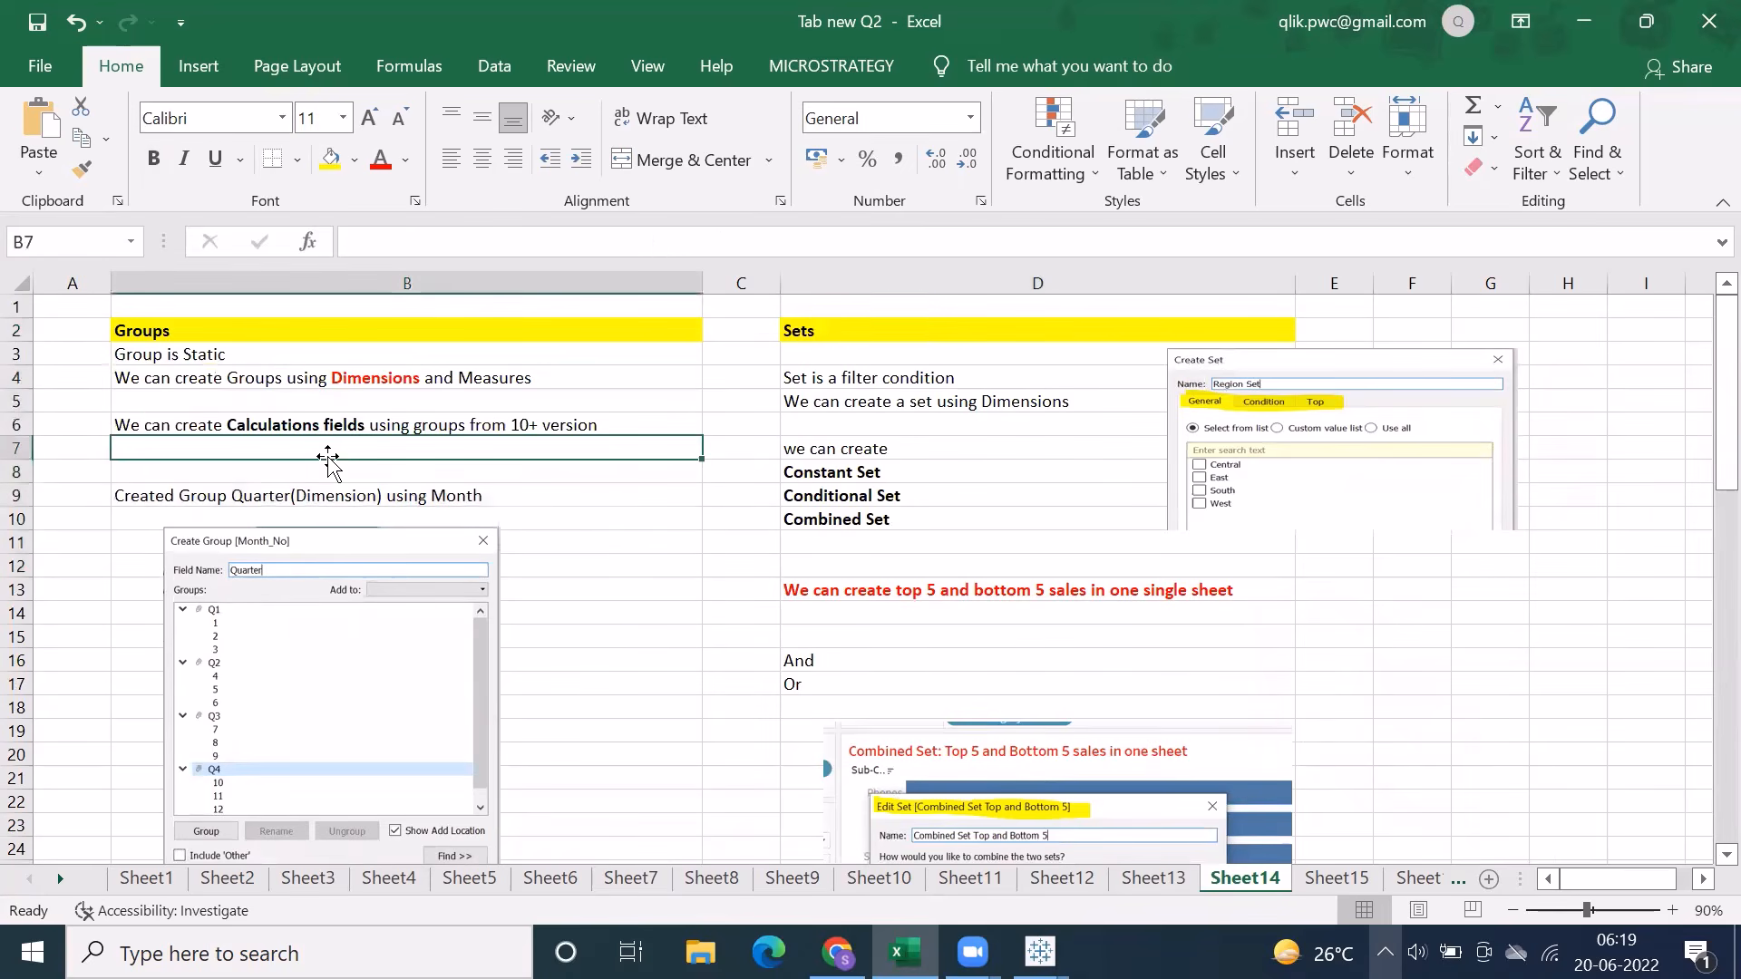
click(869, 334)
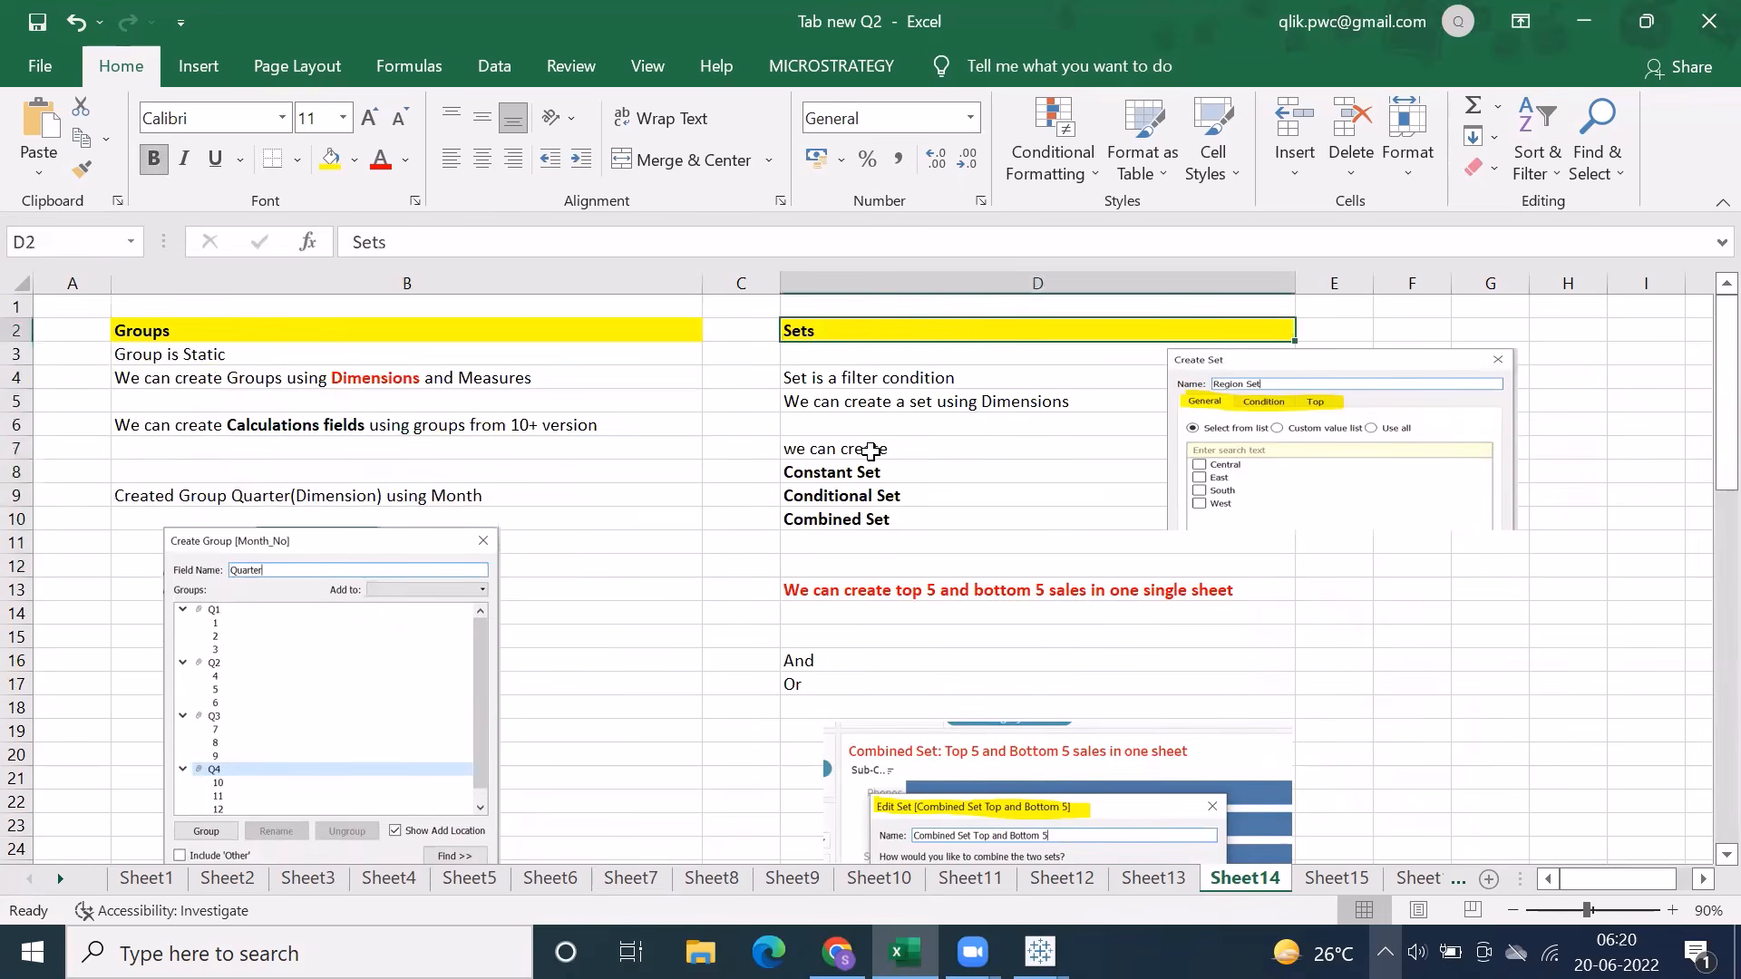
scroll(871, 454, down, 2)
scroll(873, 460, up, 2)
scroll(889, 544, down, 7)
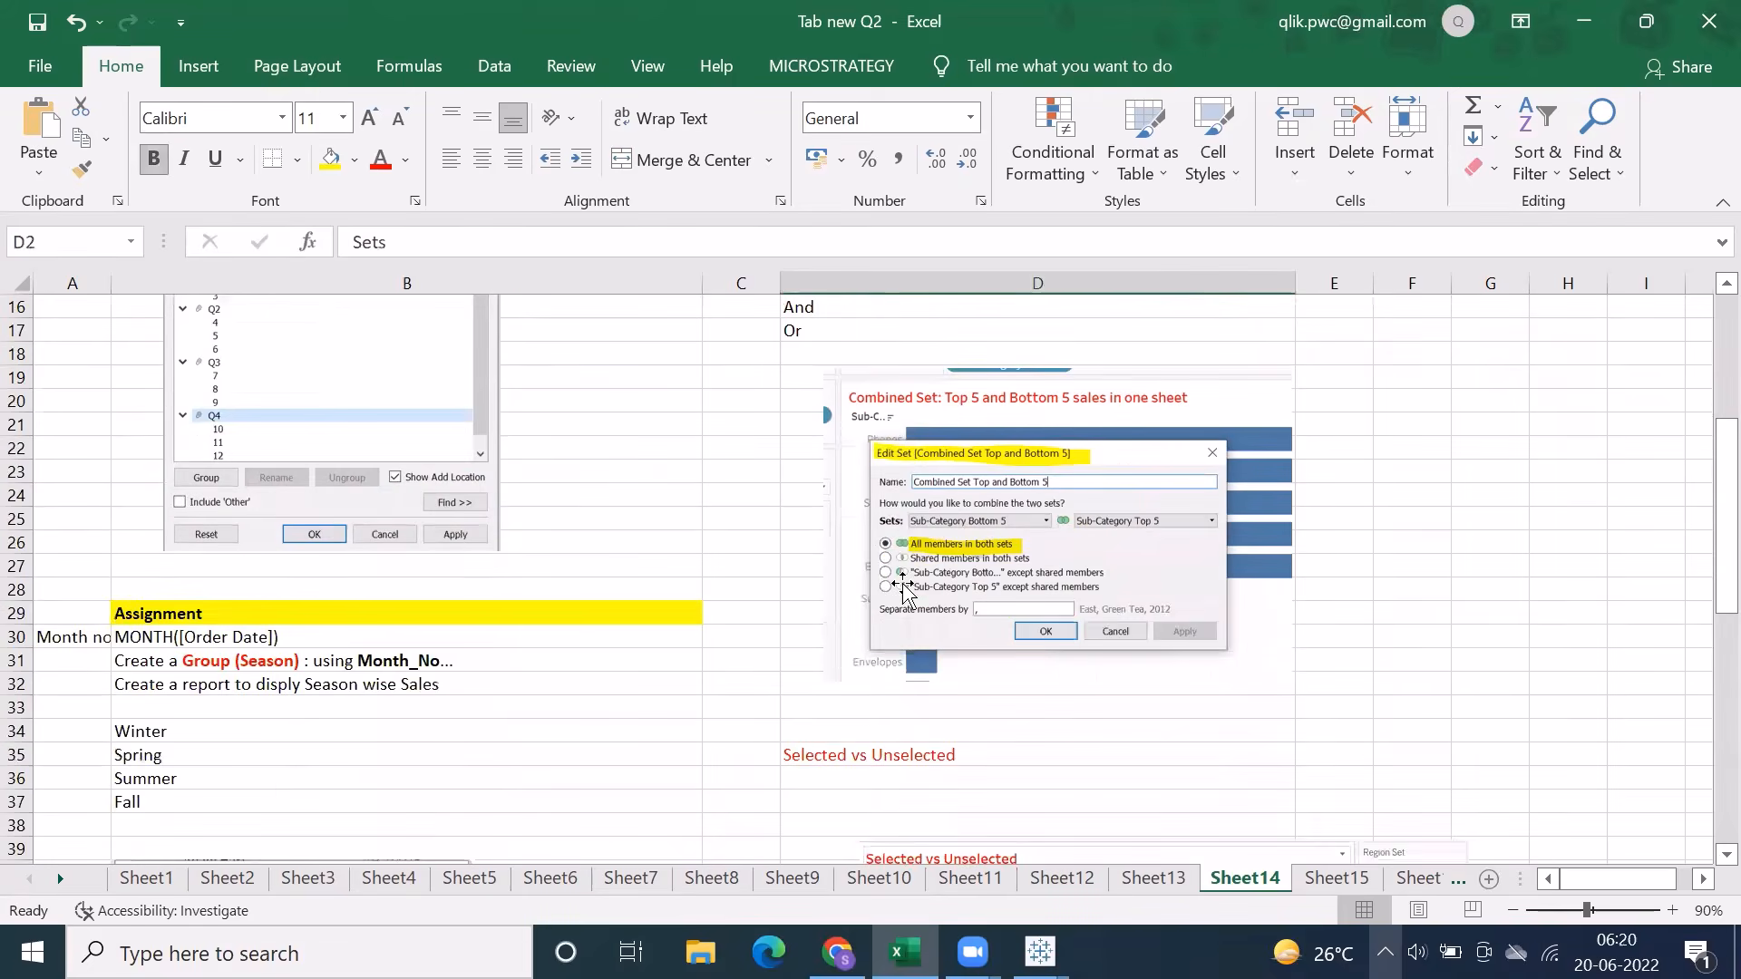
scroll(906, 603, down, 3)
scroll(910, 611, up, 10)
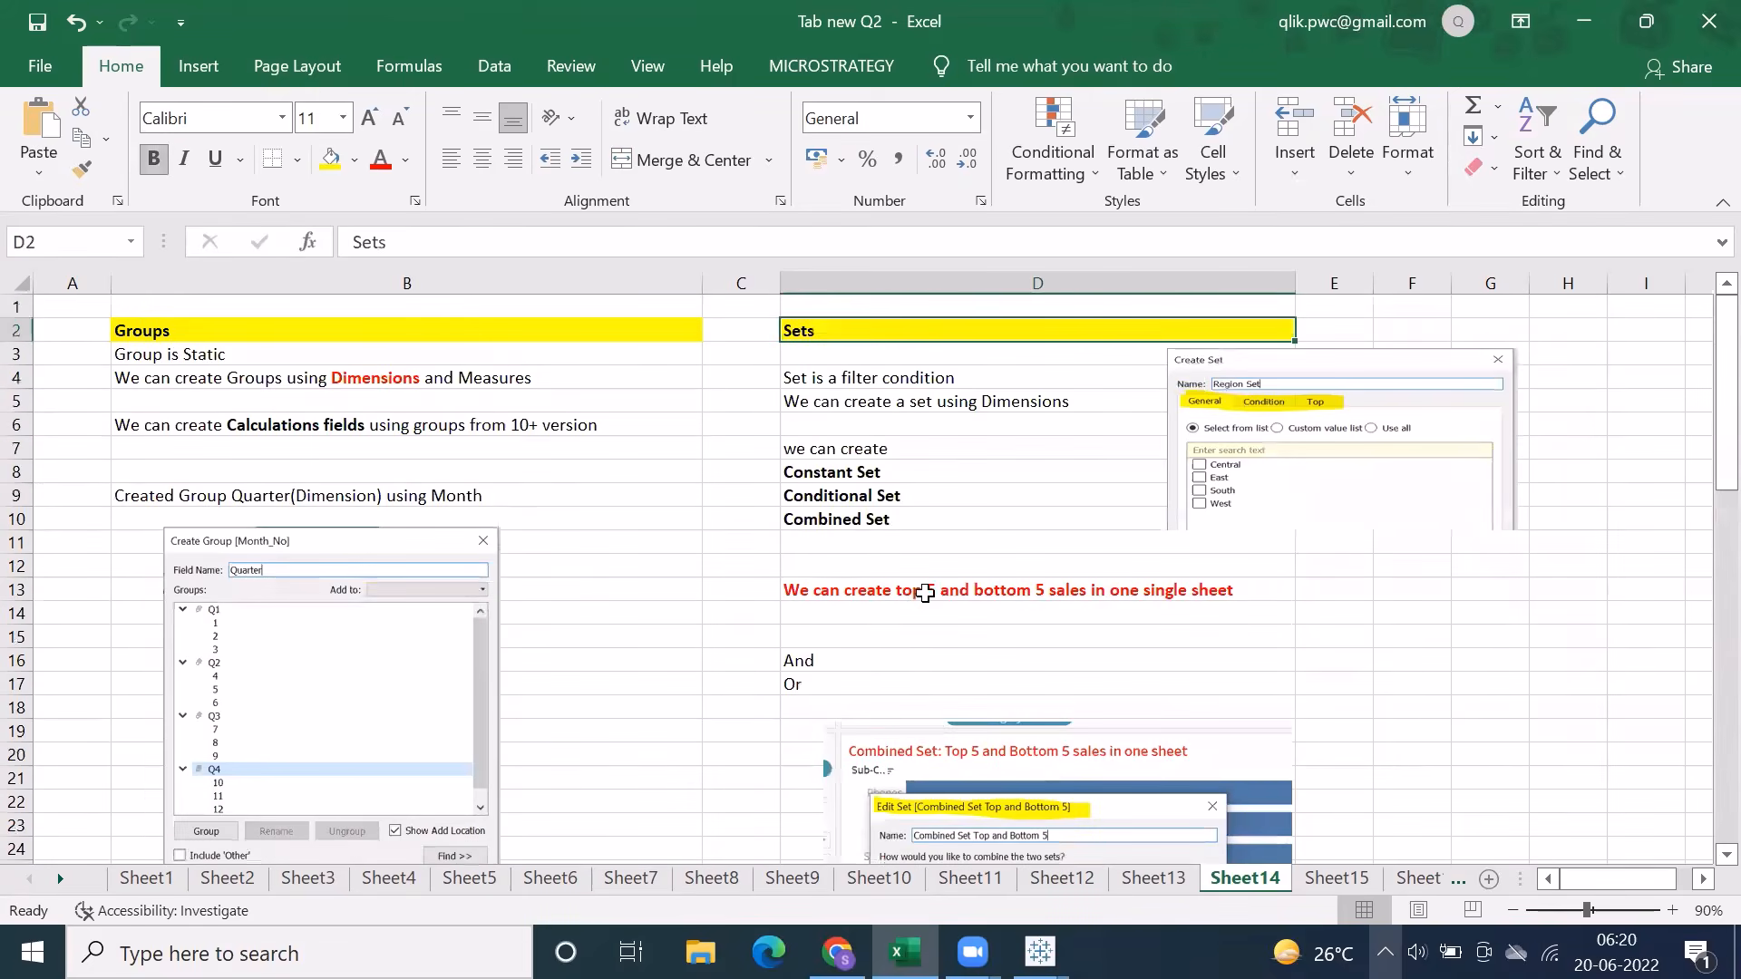
View the actions notes on Sheet15 and the extensions notes on Sheet16, and return to Dashboard 1 in Tableau
click(1332, 877)
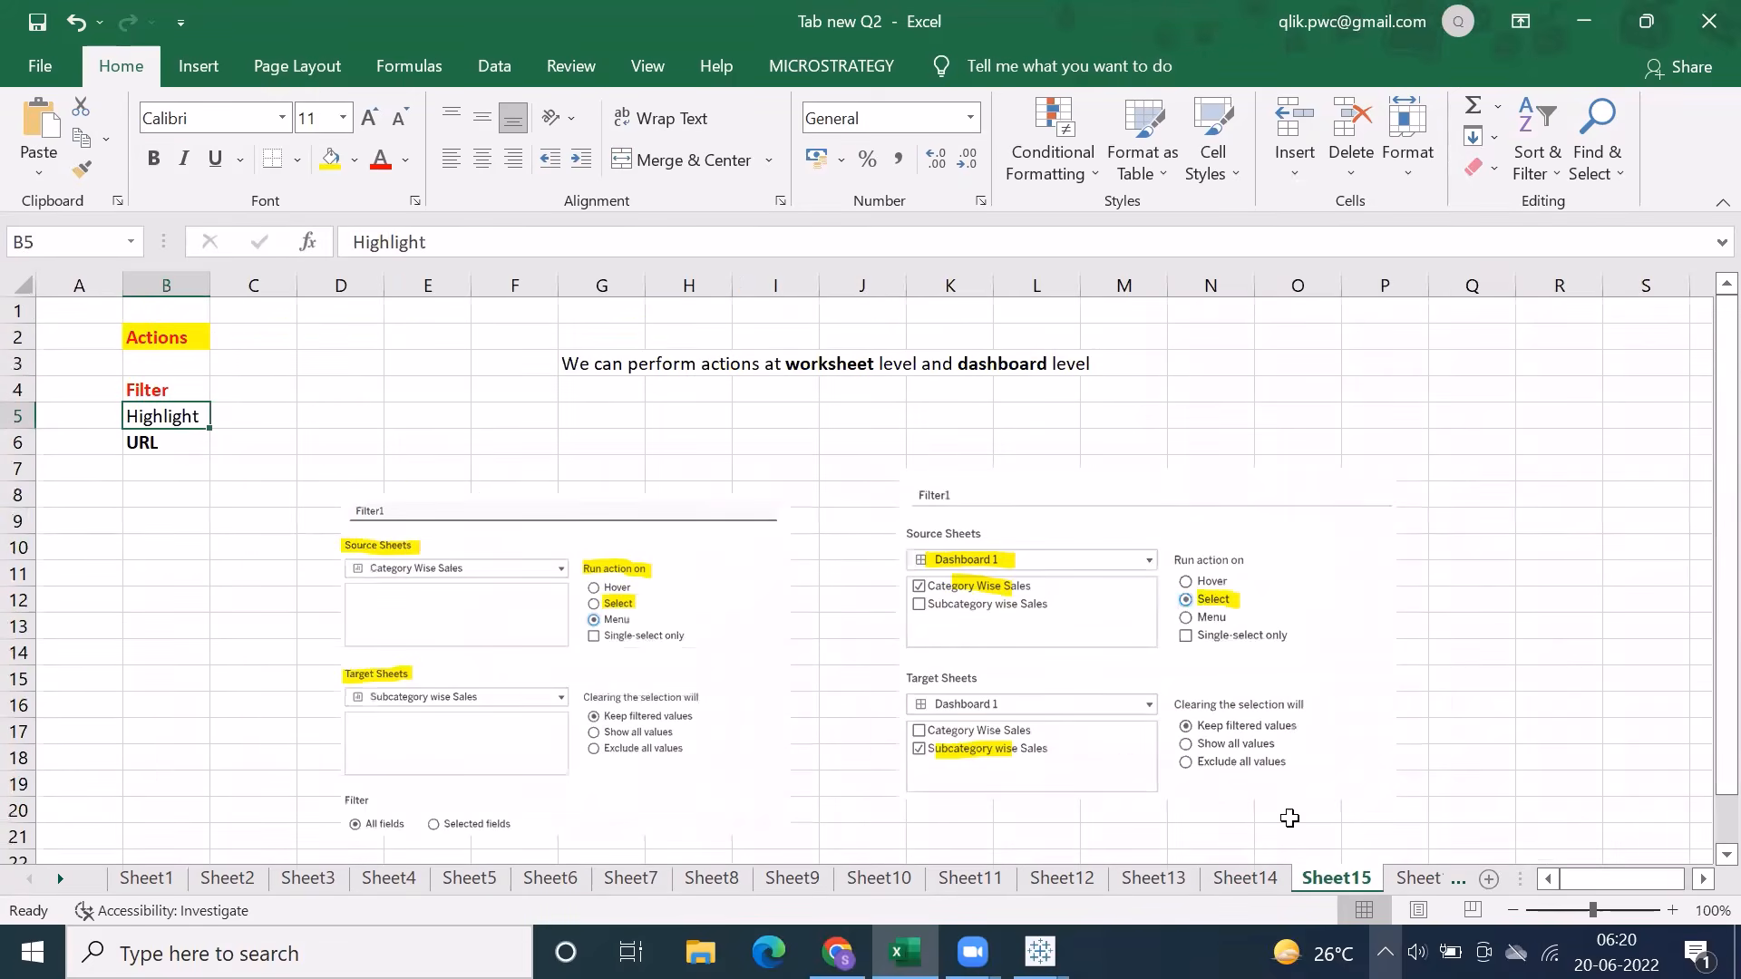
click(1402, 878)
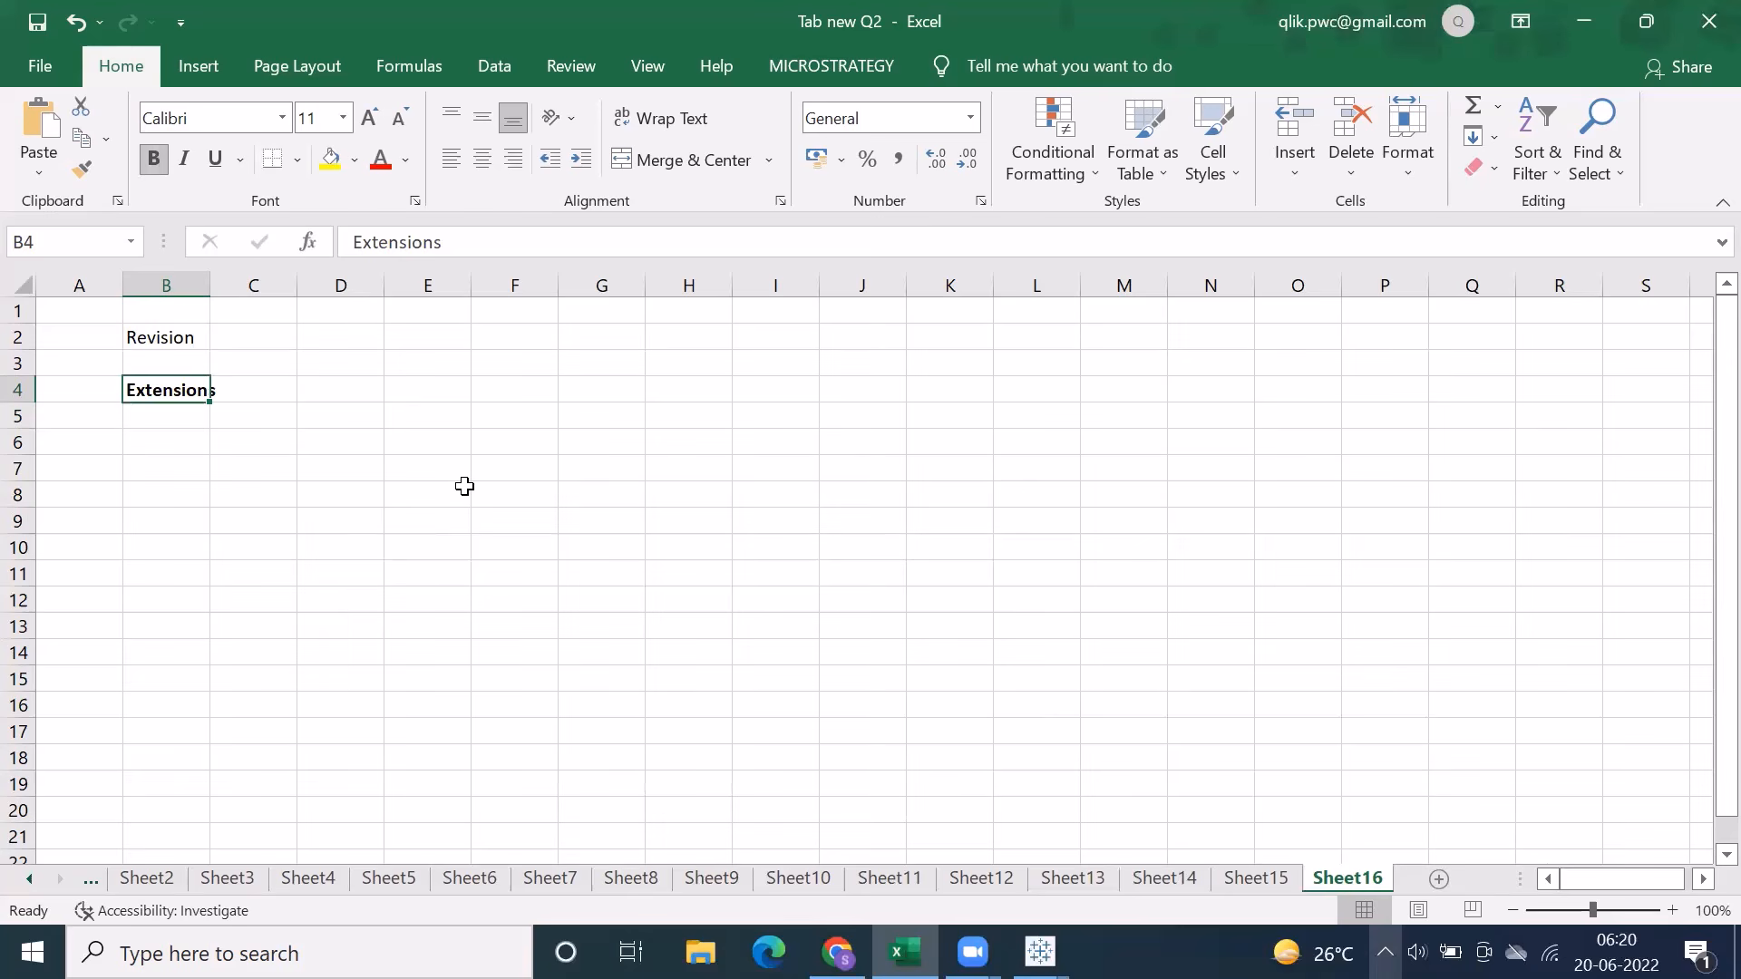
click(1040, 952)
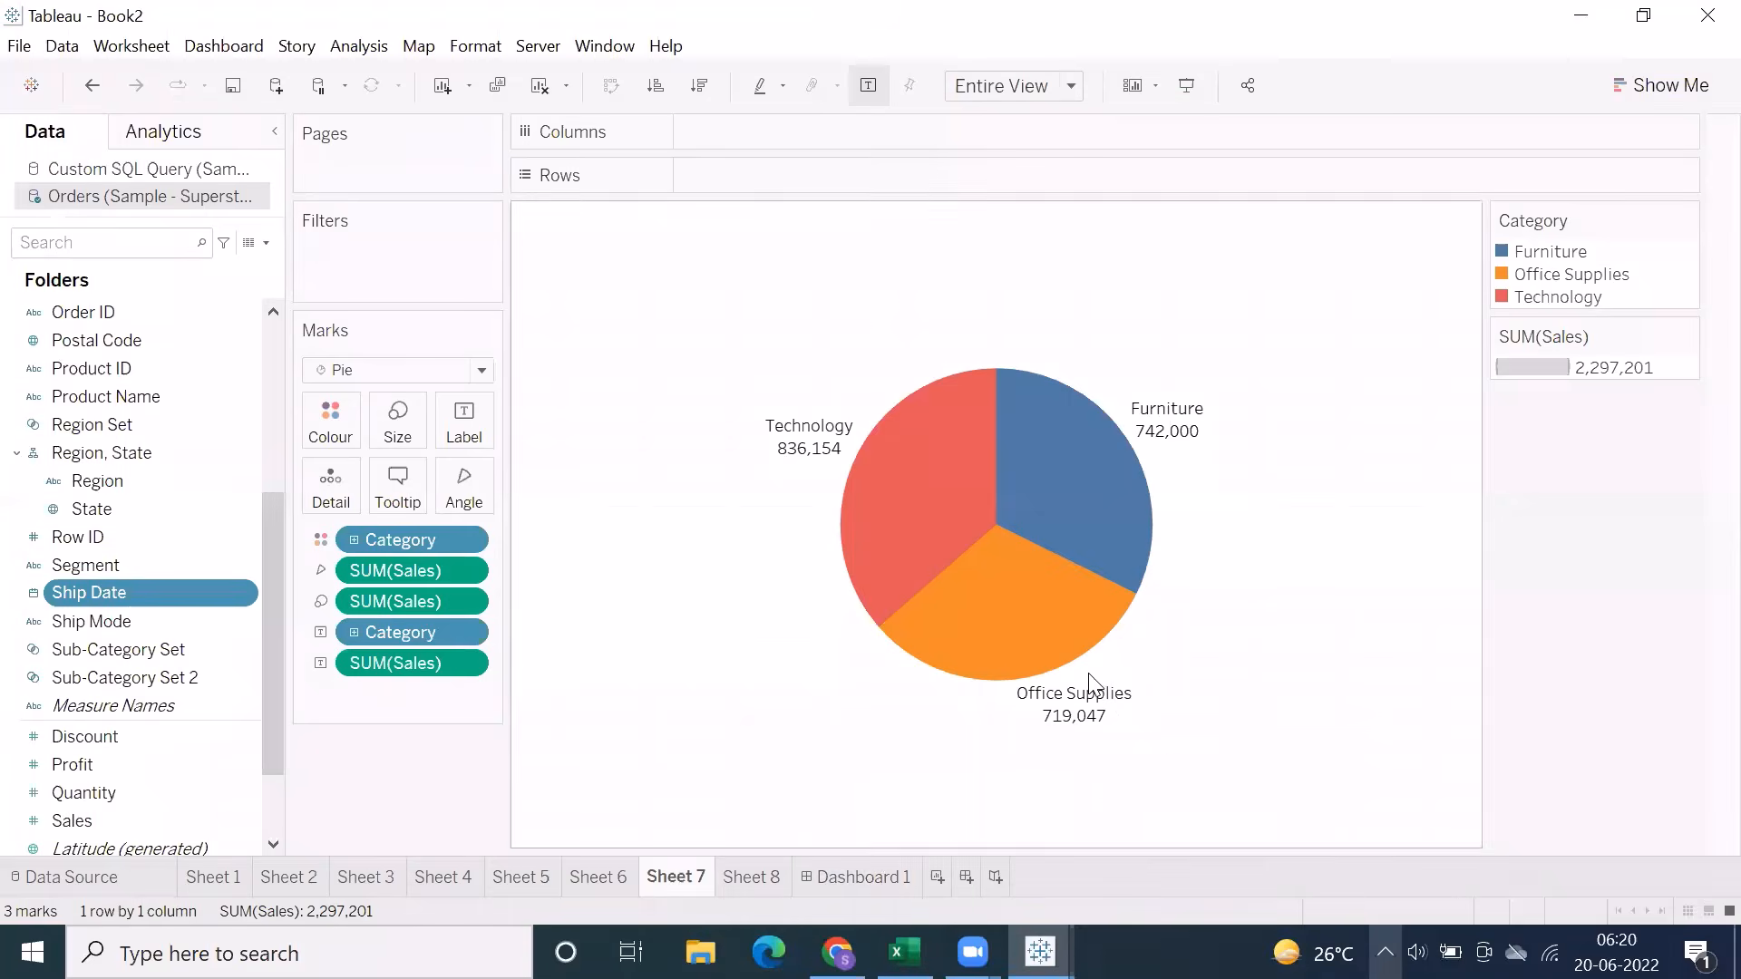
click(871, 877)
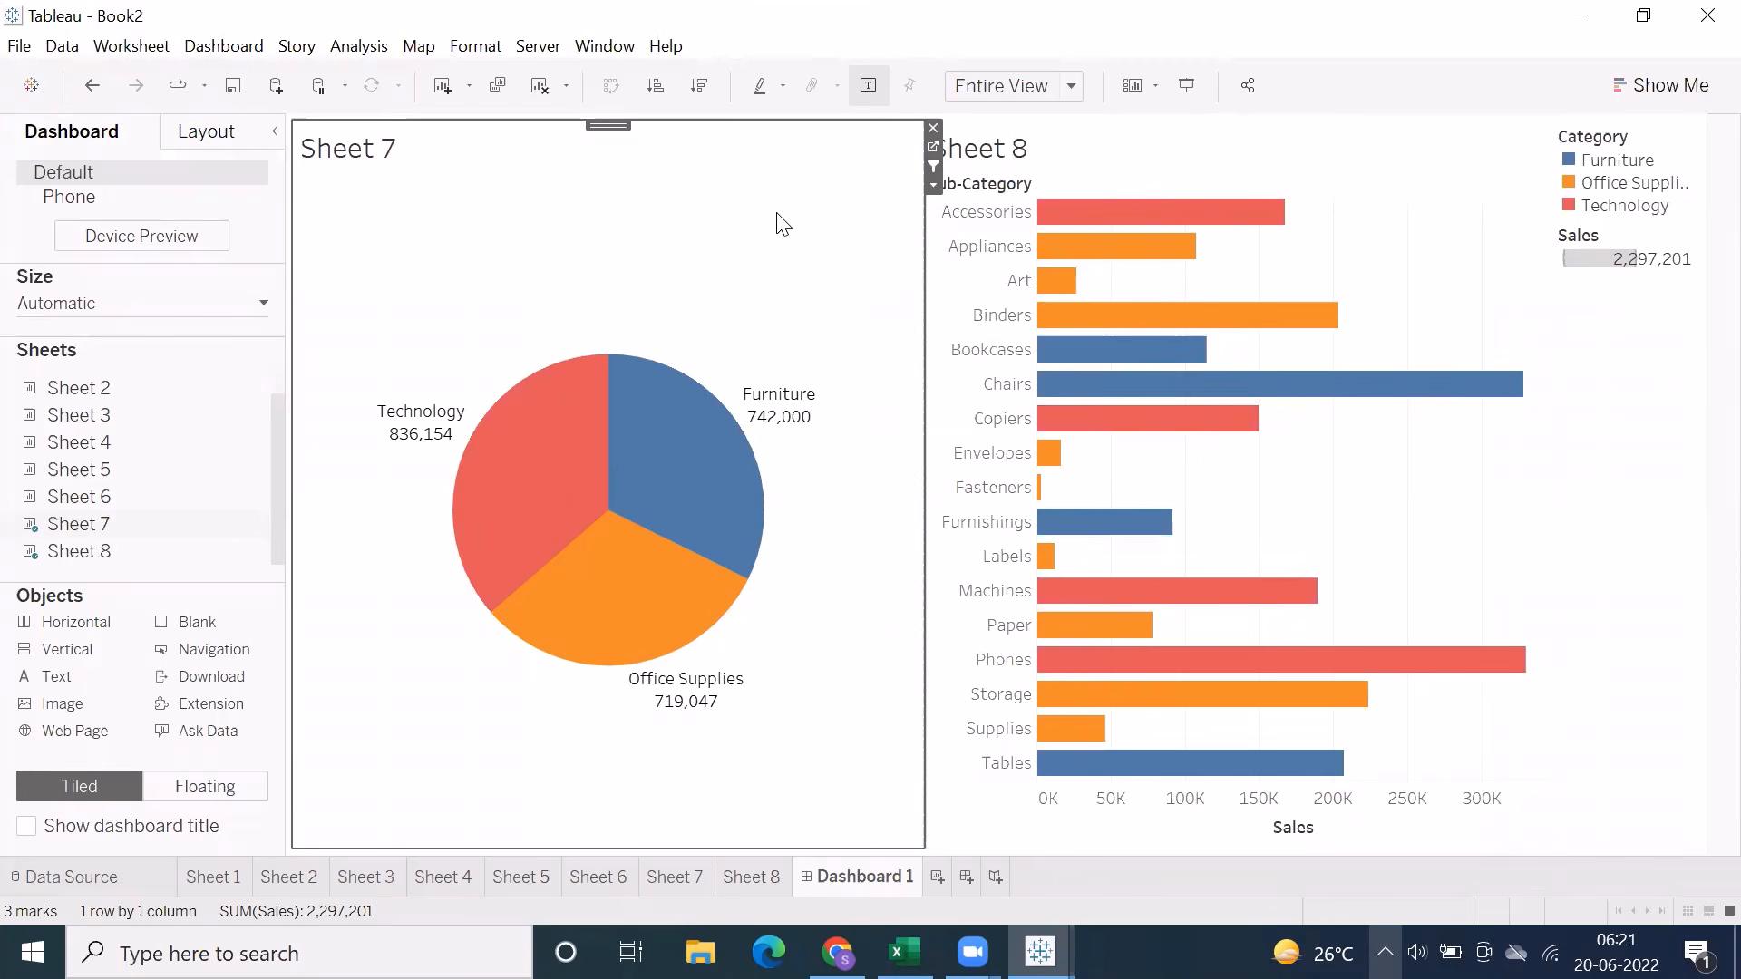
click(847, 96)
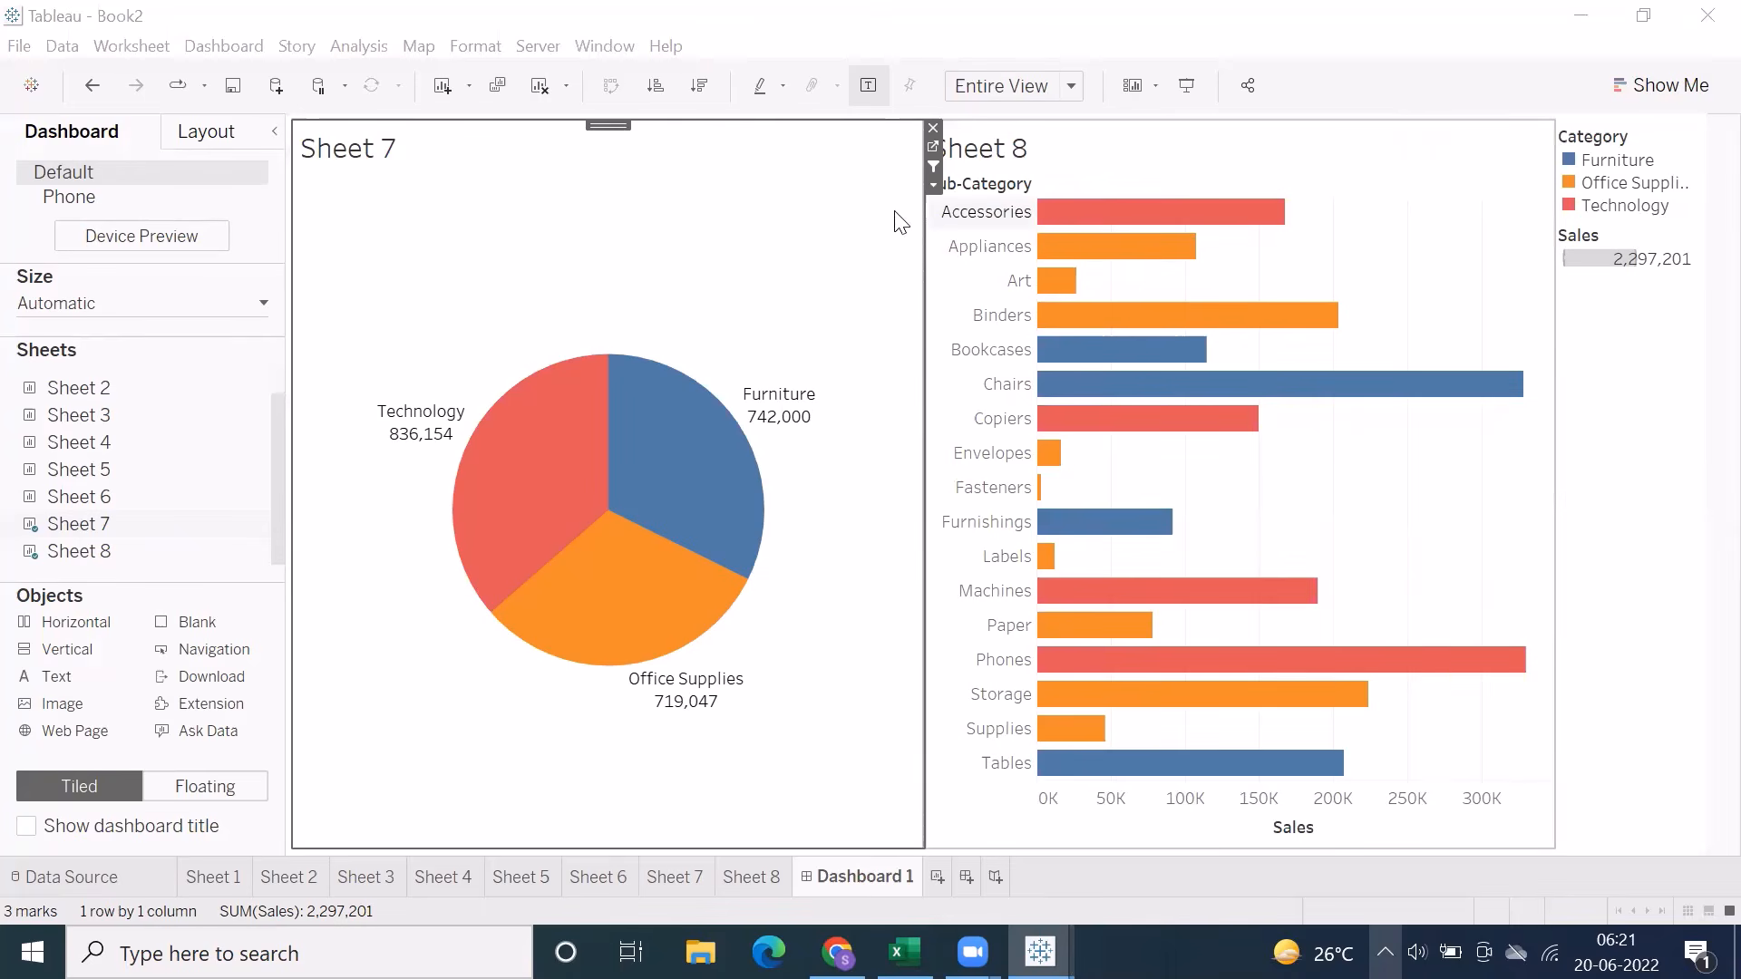
click(868, 207)
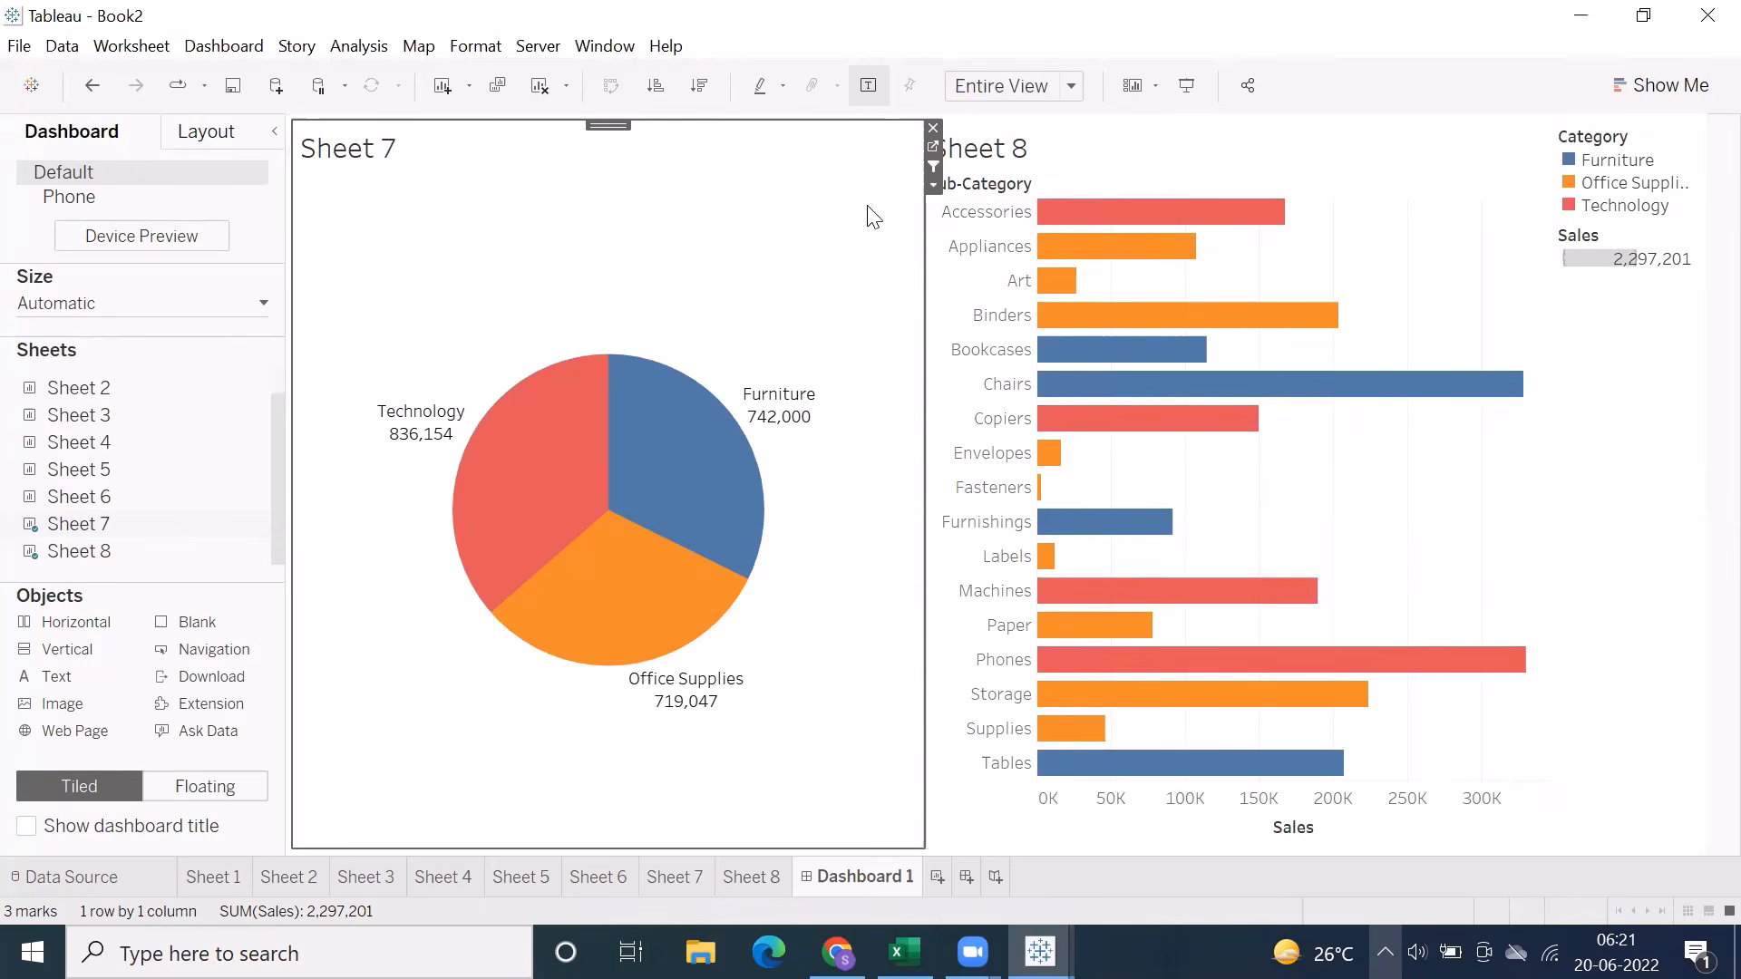
click(864, 130)
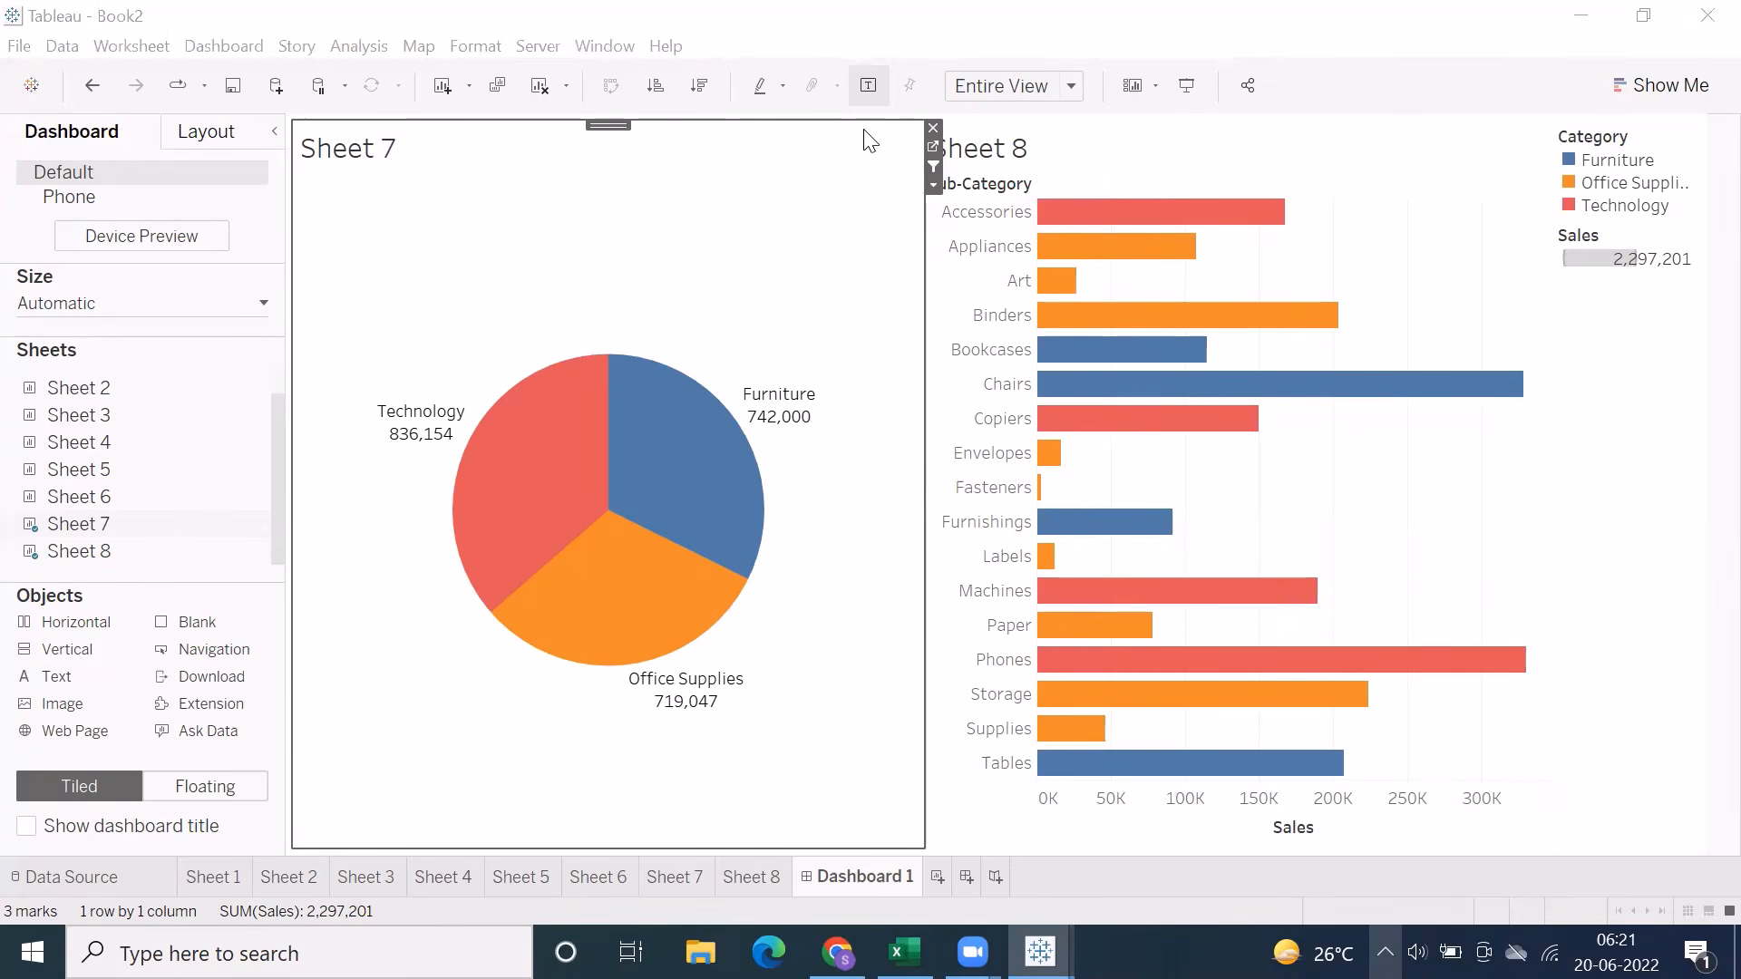